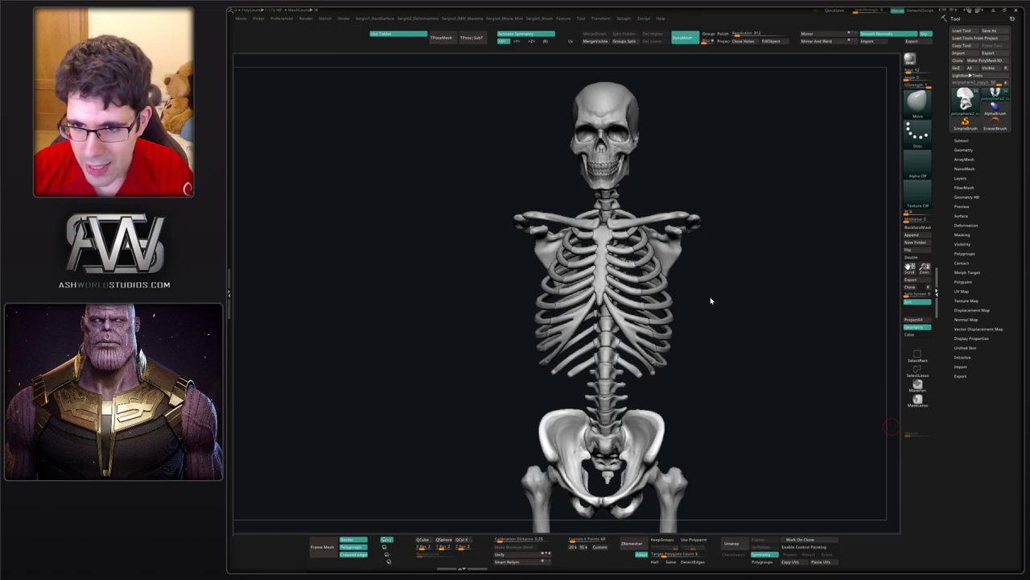
# - Select the shoulder blades on the full skeleton and isolate them with Solo
pyautogui.moveTo(711, 301); pyautogui.dragTo(600, 262, button='right')
pyautogui.keyDown('alt'); pyautogui.moveTo(604, 354); pyautogui.dragTo(571, 248, button='right'); pyautogui.keyUp('alt')
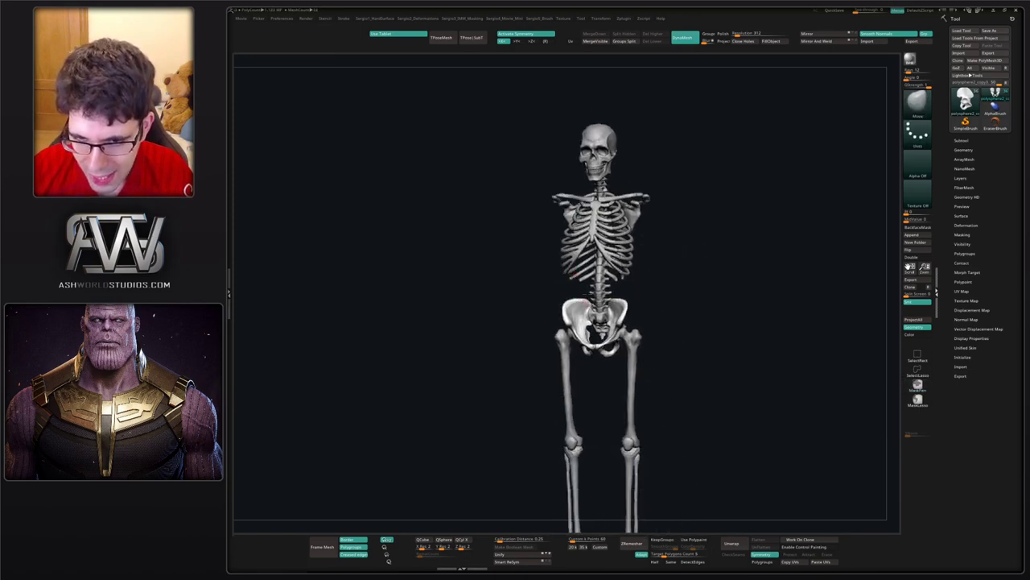
pyautogui.keyDown('alt'); pyautogui.moveTo(573, 283); pyautogui.dragTo(596, 201, button='right'); pyautogui.keyUp('alt')
pyautogui.keyDown('ctrl'); pyautogui.moveTo(598, 262); pyautogui.dragTo(601, 283, button='right'); pyautogui.keyUp('ctrl')
pyautogui.keyDown('alt'); pyautogui.moveTo(599, 129); pyautogui.dragTo(579, 344, button='right'); pyautogui.keyUp('alt')
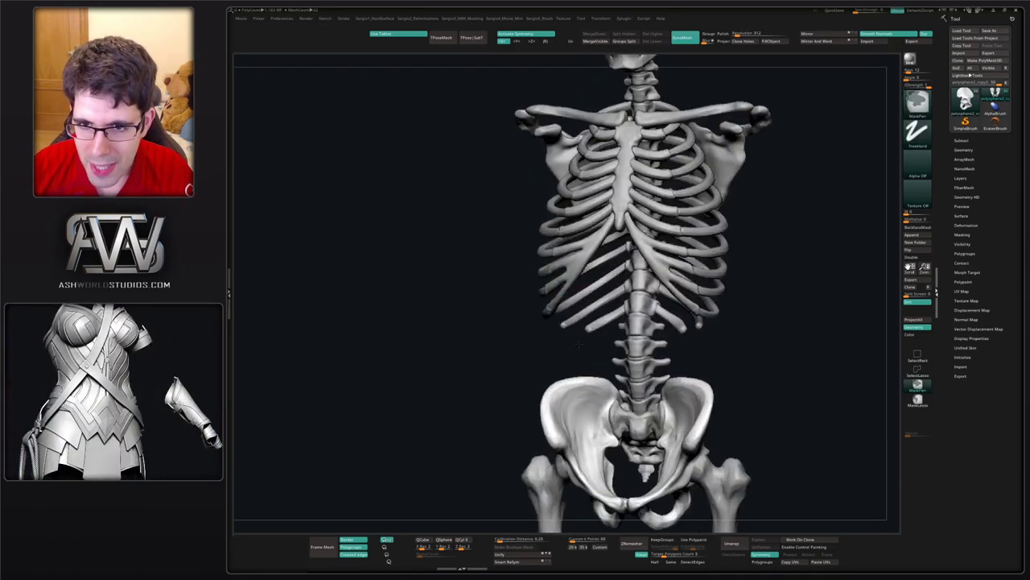
pyautogui.moveTo(580, 343); pyautogui.dragTo(606, 295)
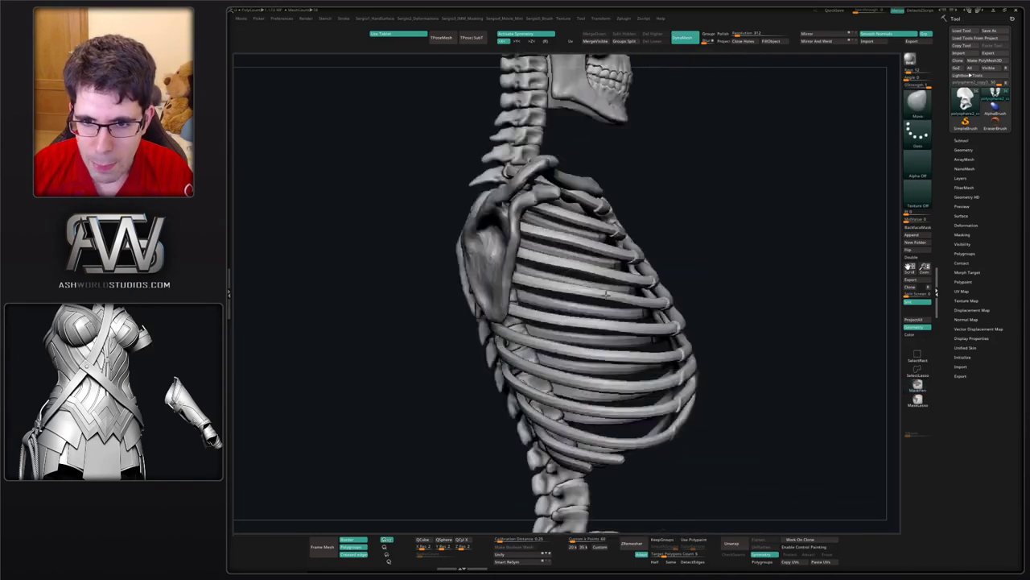
pyautogui.moveTo(606, 295); pyautogui.dragTo(515, 250, button='right')
pyautogui.keyDown('alt'); pyautogui.click(519, 243); pyautogui.keyUp('alt')
pyautogui.hotkey('alt', 's')
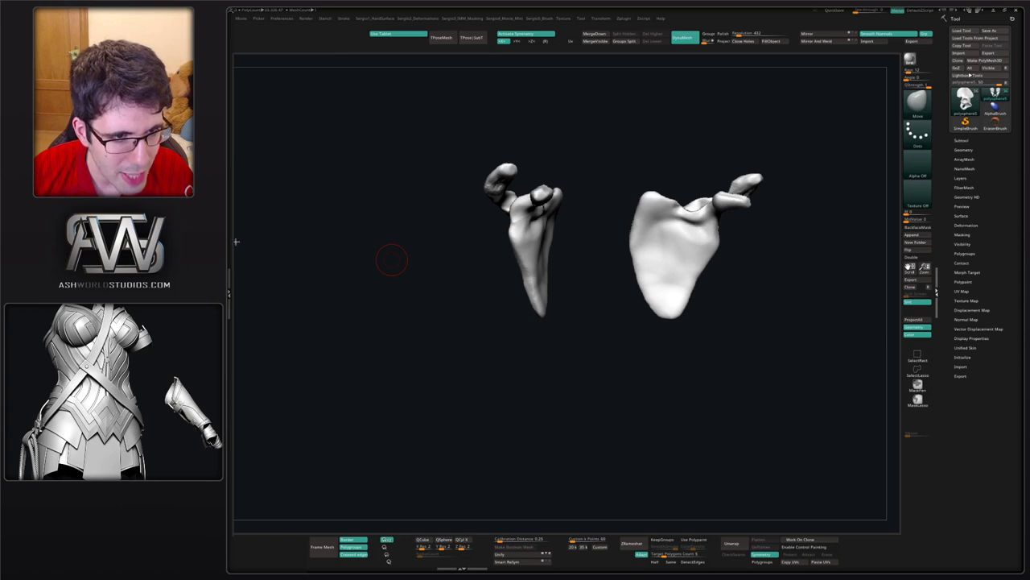
# - Build up the glenoid area and diagonal ridges on the upper front face of the shoulder blade with the ClayBuildup brush
pyautogui.moveTo(619, 283); pyautogui.dragTo(520, 262)
pyautogui.keyDown('alt'); pyautogui.moveTo(518, 225); pyautogui.dragTo(547, 269, button='right'); pyautogui.keyUp('alt')
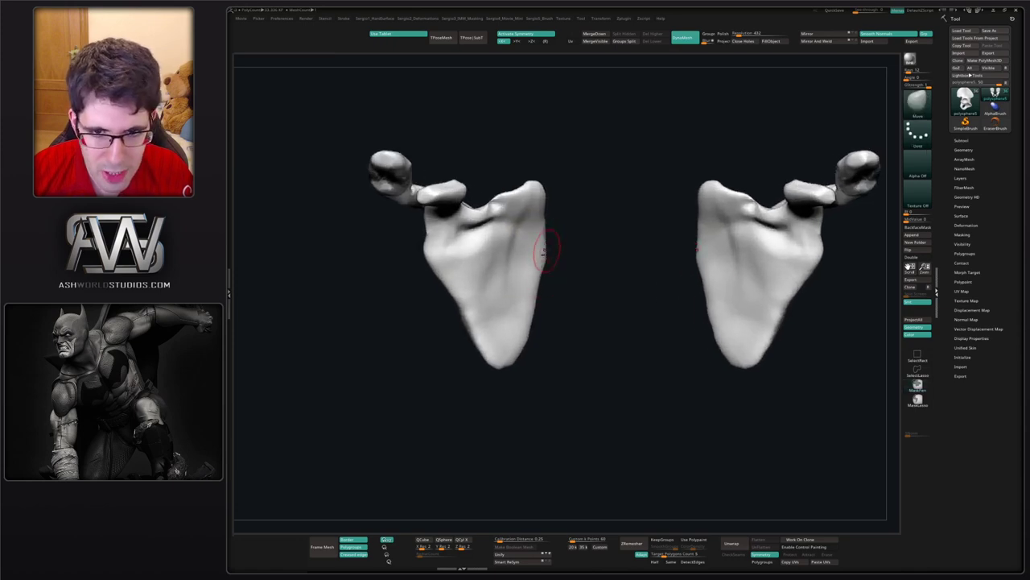
pyautogui.moveTo(544, 252); pyautogui.dragTo(498, 270)
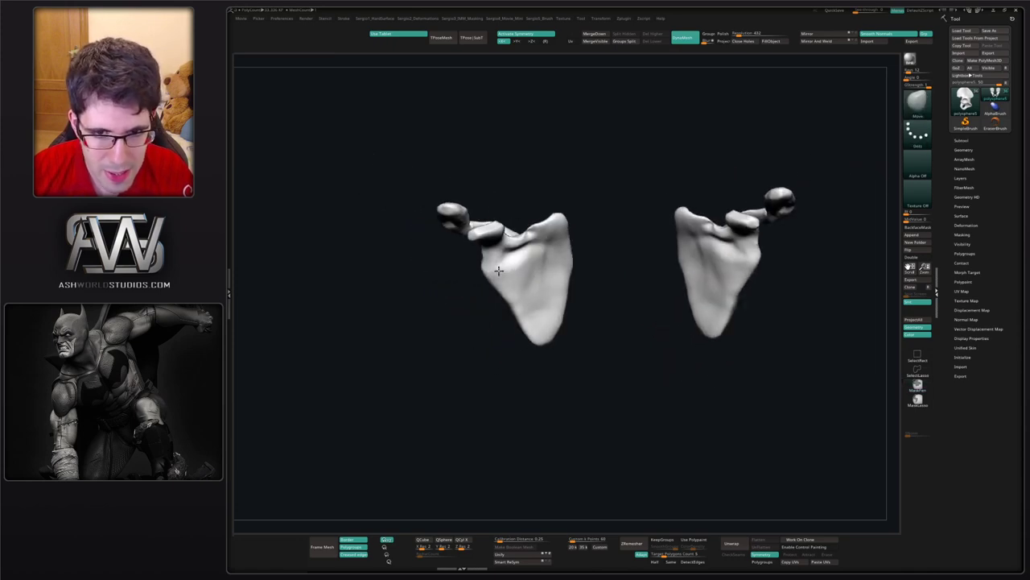
pyautogui.moveTo(498, 271)
pyautogui.mouseDown(button='right')
pyautogui.moveTo(470, 256)
pyautogui.moveTo(489, 288)
pyautogui.mouseUp(button='right')
pyautogui.press('b')
pyautogui.press('c')
pyautogui.press('b')
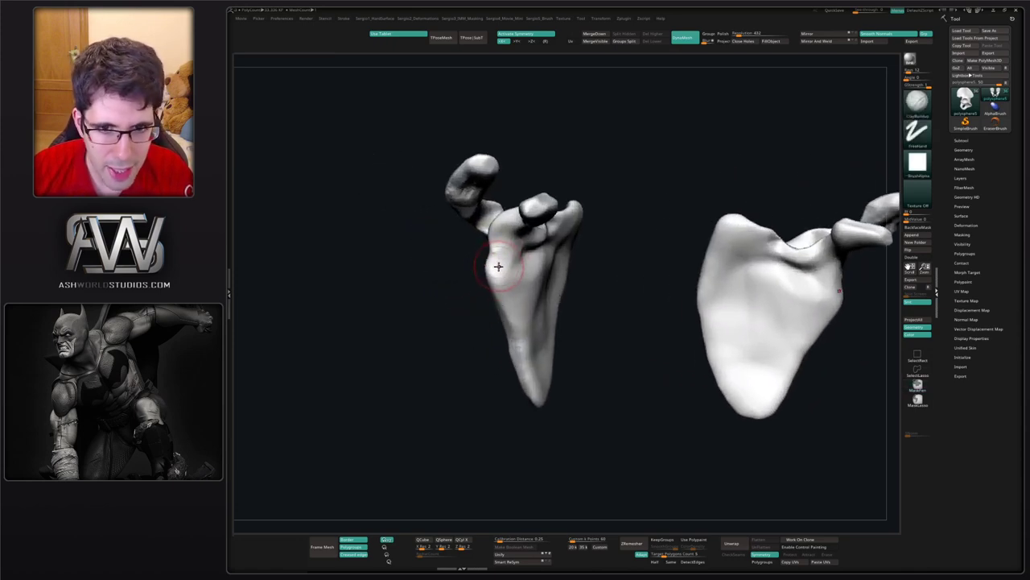
pyautogui.moveTo(494, 268)
pyautogui.mouseDown()
pyautogui.moveTo(508, 267)
pyautogui.moveTo(500, 287)
pyautogui.moveTo(507, 268)
pyautogui.mouseUp()
pyautogui.moveTo(506, 269); pyautogui.dragTo(505, 271, button='right')
pyautogui.moveTo(505, 272); pyautogui.dragTo(499, 275)
pyautogui.moveTo(499, 275); pyautogui.dragTo(526, 272, button='right')
pyautogui.moveTo(534, 278)
pyautogui.mouseDown()
pyautogui.moveTo(515, 271)
pyautogui.moveTo(524, 260)
pyautogui.moveTo(510, 288)
pyautogui.moveTo(557, 238)
pyautogui.moveTo(513, 278)
pyautogui.mouseUp()
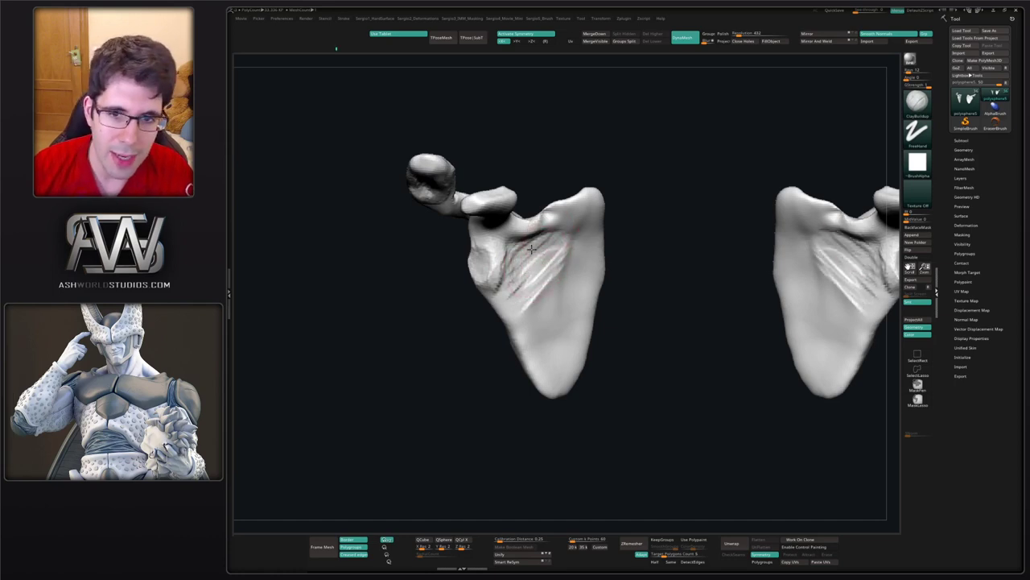
# - Build up a thick ridge along the outer border of the shoulder blade's front face with ClayBuildup strokes
pyautogui.keyDown('alt'); pyautogui.moveTo(528, 277); pyautogui.dragTo(547, 246, button='right'); pyautogui.keyUp('alt')
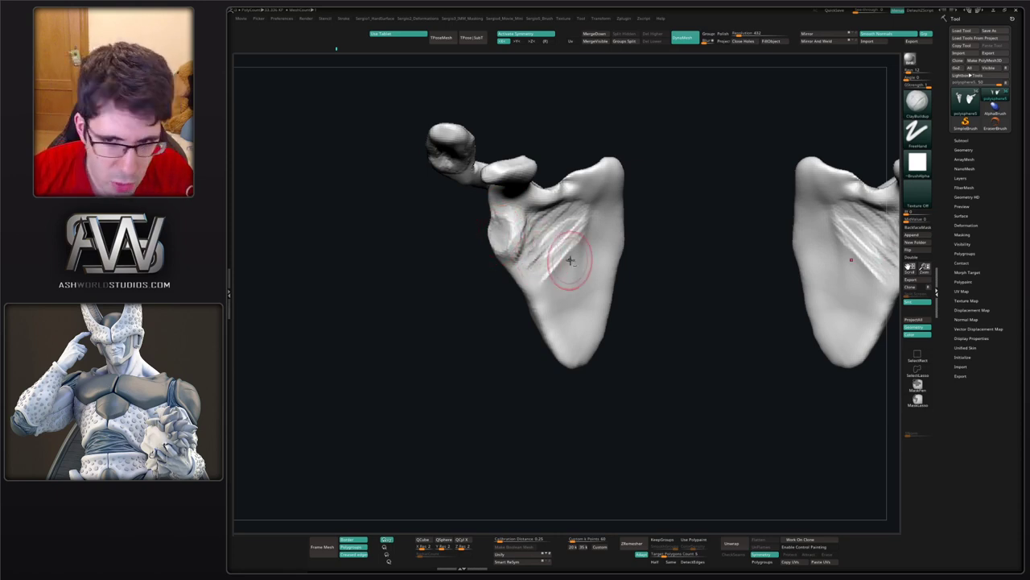
pyautogui.keyDown('alt'); pyautogui.moveTo(570, 260); pyautogui.dragTo(537, 270, button='right'); pyautogui.keyUp('alt')
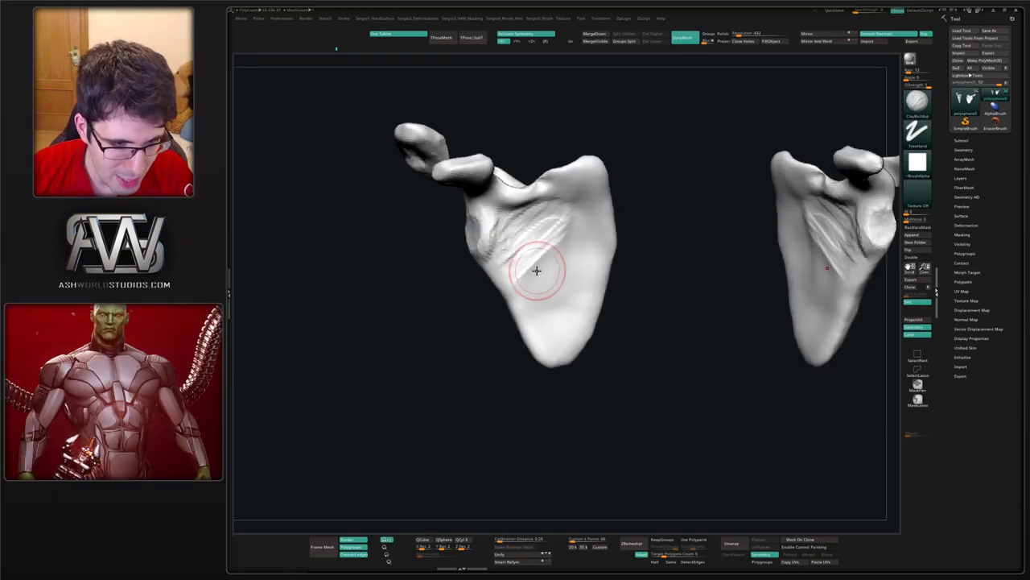
pyautogui.moveTo(496, 251); pyautogui.dragTo(527, 300)
pyautogui.moveTo(494, 258); pyautogui.dragTo(537, 296)
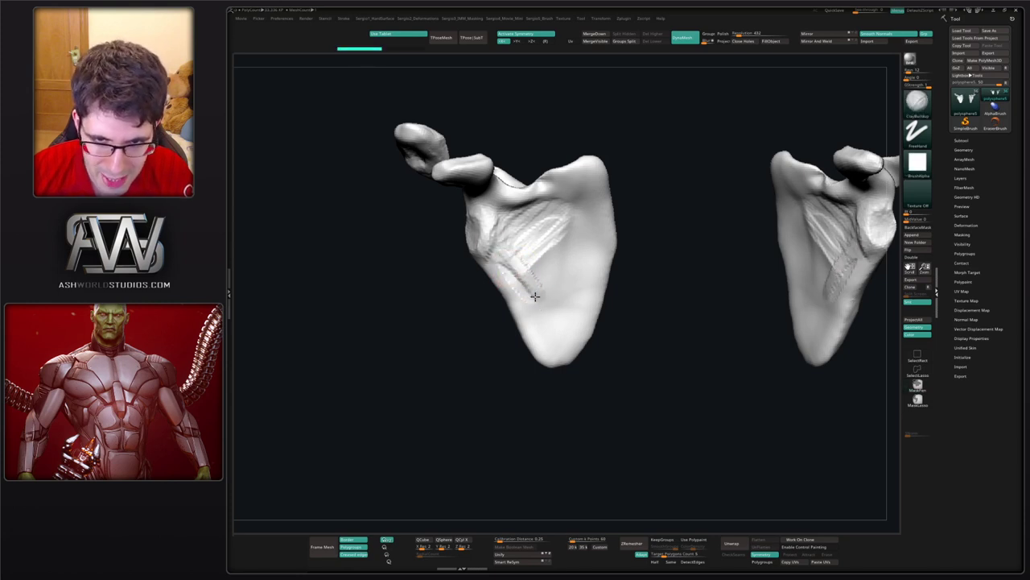
pyautogui.moveTo(497, 257)
pyautogui.mouseDown()
pyautogui.moveTo(548, 330)
pyautogui.moveTo(525, 276)
pyautogui.moveTo(542, 314)
pyautogui.mouseUp()
pyautogui.moveTo(507, 277); pyautogui.dragTo(538, 318)
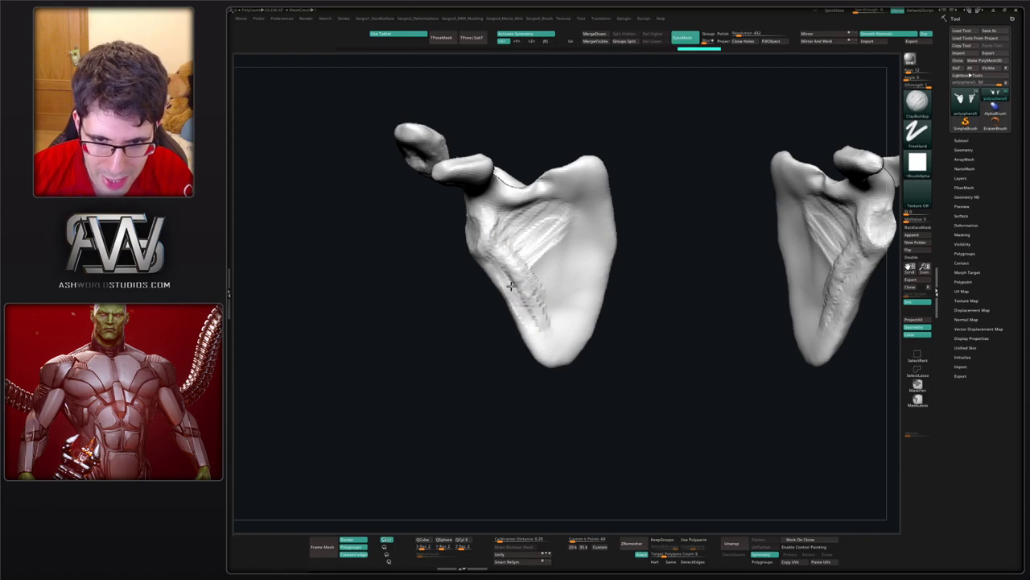
pyautogui.moveTo(538, 314)
pyautogui.mouseDown(button='right')
pyautogui.moveTo(555, 306)
pyautogui.moveTo(531, 294)
pyautogui.mouseUp(button='right')
pyautogui.moveTo(527, 291); pyautogui.dragTo(494, 274)
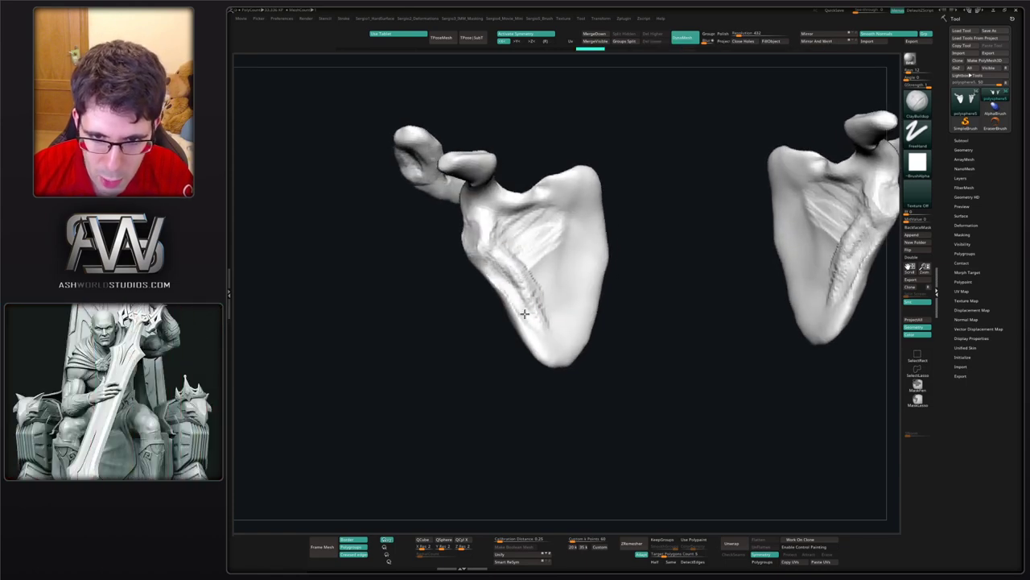
# - Smooth the clay strokes along the outer border of the shoulder blade
pyautogui.moveTo(545, 340)
pyautogui.mouseDown(button='right')
pyautogui.moveTo(570, 325)
pyautogui.moveTo(528, 310)
pyautogui.mouseUp(button='right')
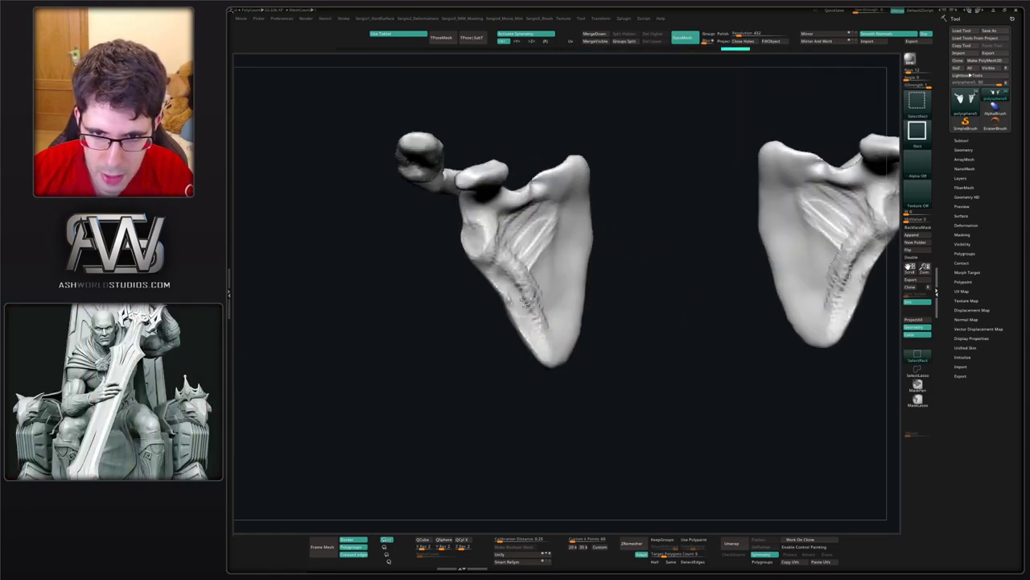
pyautogui.keyDown('shift'); pyautogui.moveTo(516, 269); pyautogui.dragTo(542, 327); pyautogui.keyUp('shift')
pyautogui.moveTo(543, 327); pyautogui.dragTo(501, 288, button='right')
pyautogui.moveTo(497, 285)
pyautogui.keyDown('shift'); pyautogui.mouseDown()
pyautogui.moveTo(539, 351)
pyautogui.moveTo(540, 313)
pyautogui.moveTo(546, 326)
pyautogui.mouseUp(); pyautogui.keyUp('shift')
# - Widen the glenoid into a rounded socket shape with the Move brush
pyautogui.moveTo(557, 296)
pyautogui.mouseDown(button='right')
pyautogui.moveTo(529, 298)
pyautogui.moveTo(689, 284)
pyautogui.moveTo(559, 271)
pyautogui.moveTo(580, 268)
pyautogui.mouseUp(button='right')
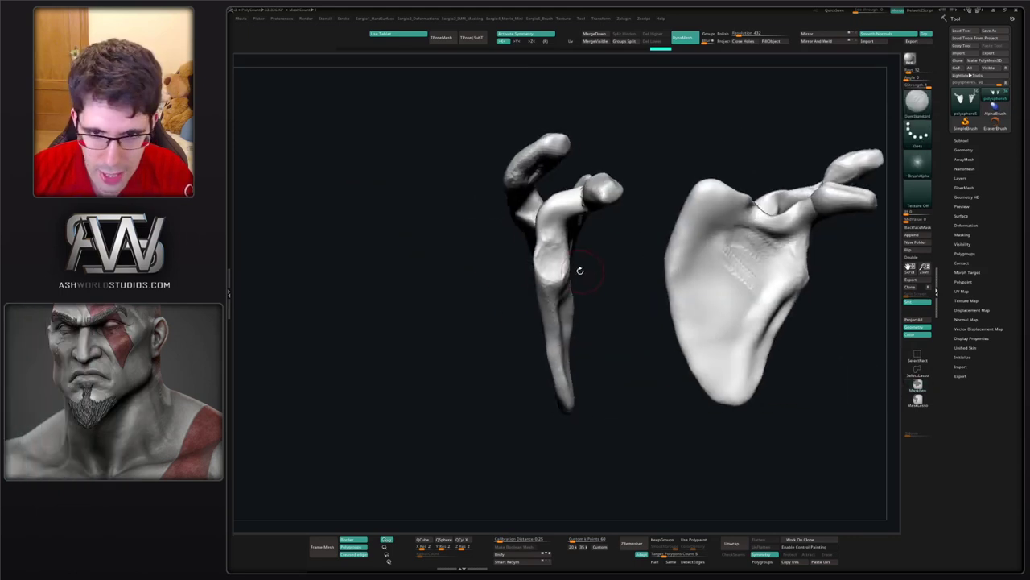
pyautogui.press('b')
pyautogui.press('m')
pyautogui.press('v')
pyautogui.press('s')
pyautogui.moveTo(578, 269)
pyautogui.mouseDown()
pyautogui.moveTo(581, 259)
pyautogui.moveTo(543, 265)
pyautogui.mouseUp()
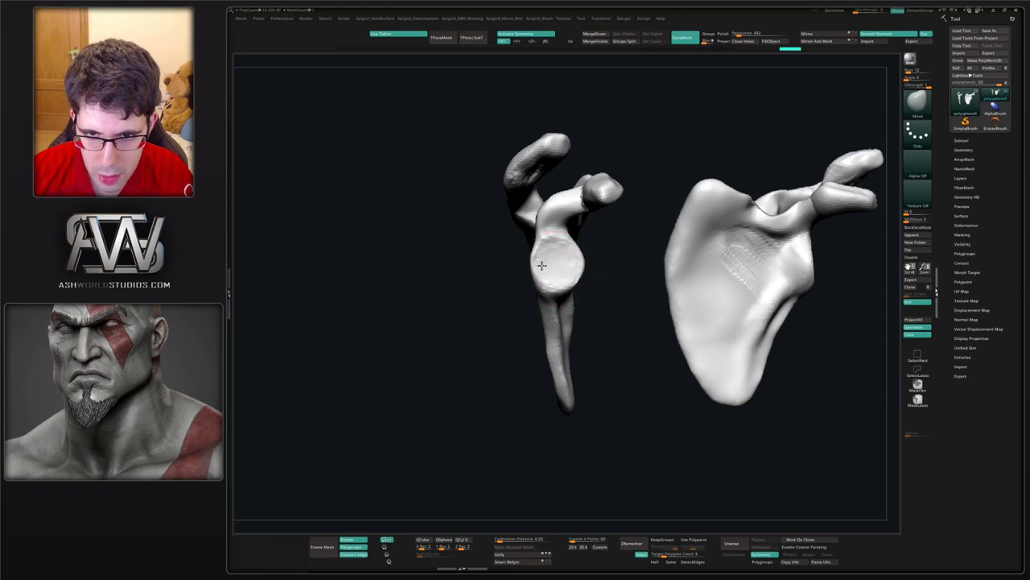
# - Mask the glenoid area with MaskLasso, then invert and soften the mask so the rest of the shoulder blade is protected
pyautogui.moveTo(544, 264)
pyautogui.mouseDown(button='right')
pyautogui.moveTo(593, 265)
pyautogui.moveTo(534, 278)
pyautogui.moveTo(547, 258)
pyautogui.moveTo(578, 271)
pyautogui.moveTo(564, 276)
pyautogui.moveTo(585, 276)
pyautogui.mouseUp(button='right')
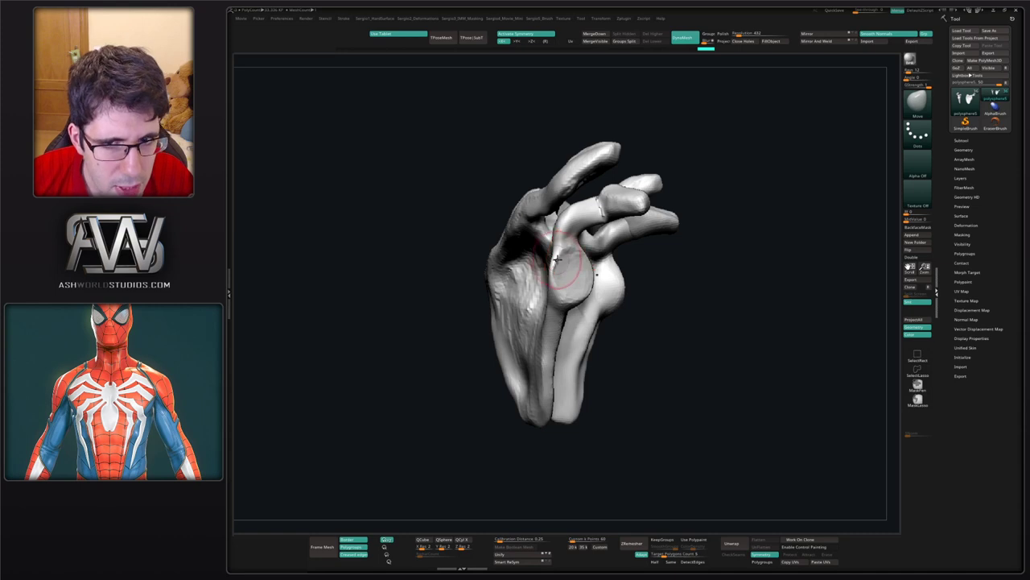
pyautogui.moveTo(557, 257); pyautogui.dragTo(591, 235, button='right')
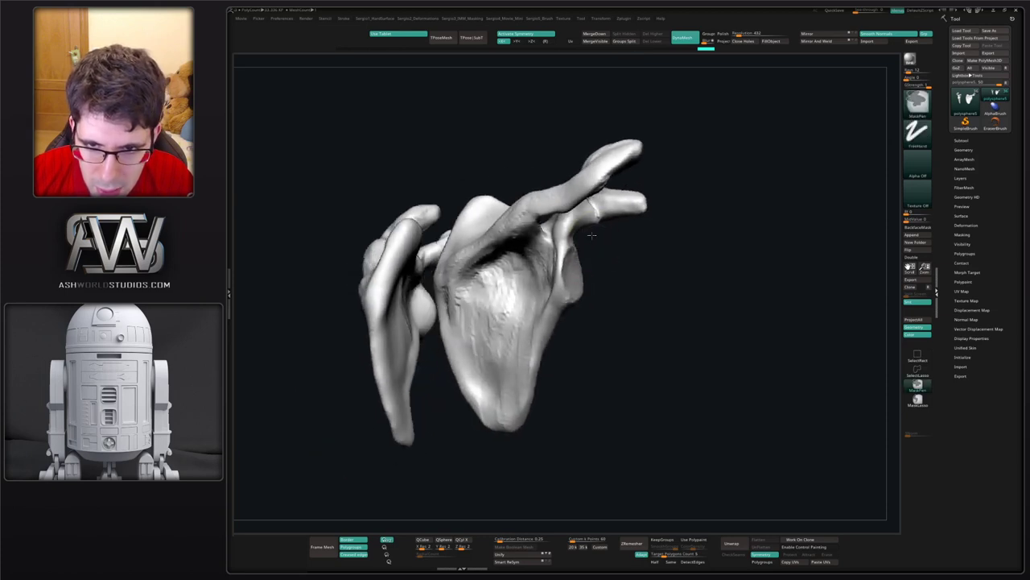
pyautogui.click(910, 396)
pyautogui.moveTo(640, 285); pyautogui.dragTo(638, 287, button='right')
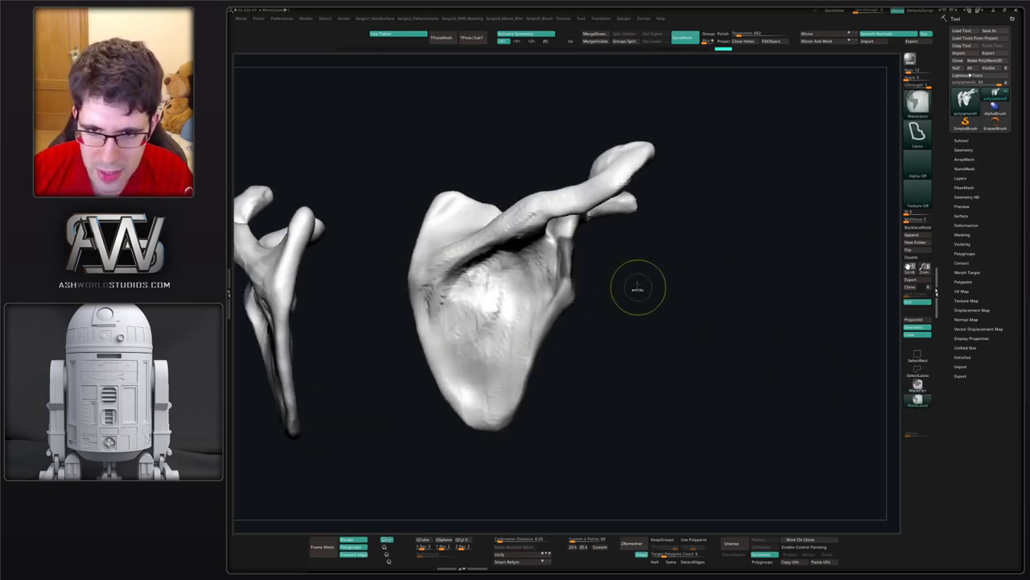
pyautogui.keyDown('ctrl'); pyautogui.moveTo(562, 333); pyautogui.dragTo(567, 331); pyautogui.keyUp('ctrl')
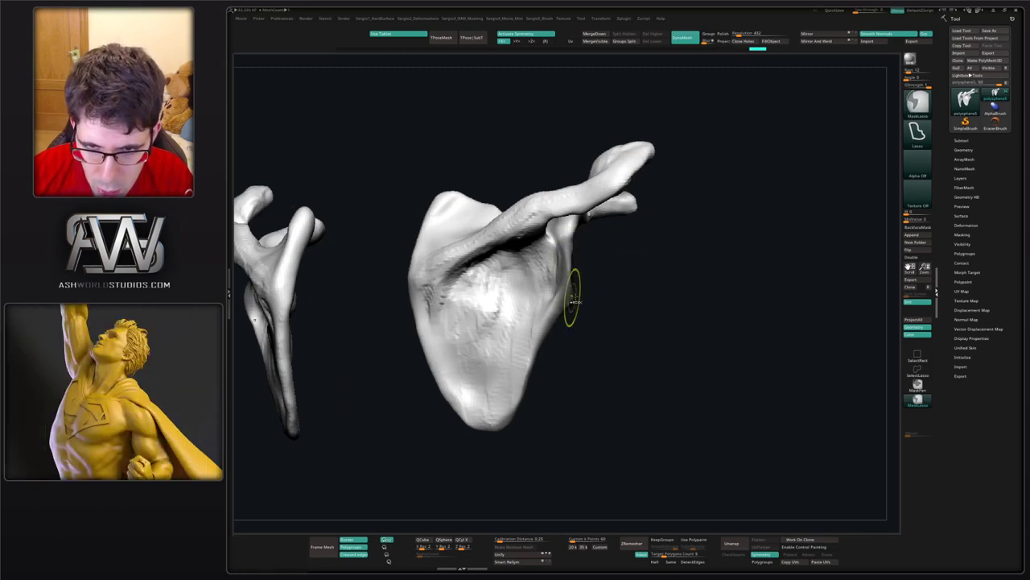
pyautogui.keyDown('ctrl'); pyautogui.click(581, 302); pyautogui.keyUp('ctrl')
pyautogui.keyDown('ctrl'); pyautogui.click(559, 301); pyautogui.keyUp('ctrl')
# - Adjust the Move brush size and pull the unmasked glenoid outward from the body of the shoulder blade
pyautogui.press('s')
pyautogui.moveTo(566, 278); pyautogui.dragTo(584, 266)
pyautogui.press('s')
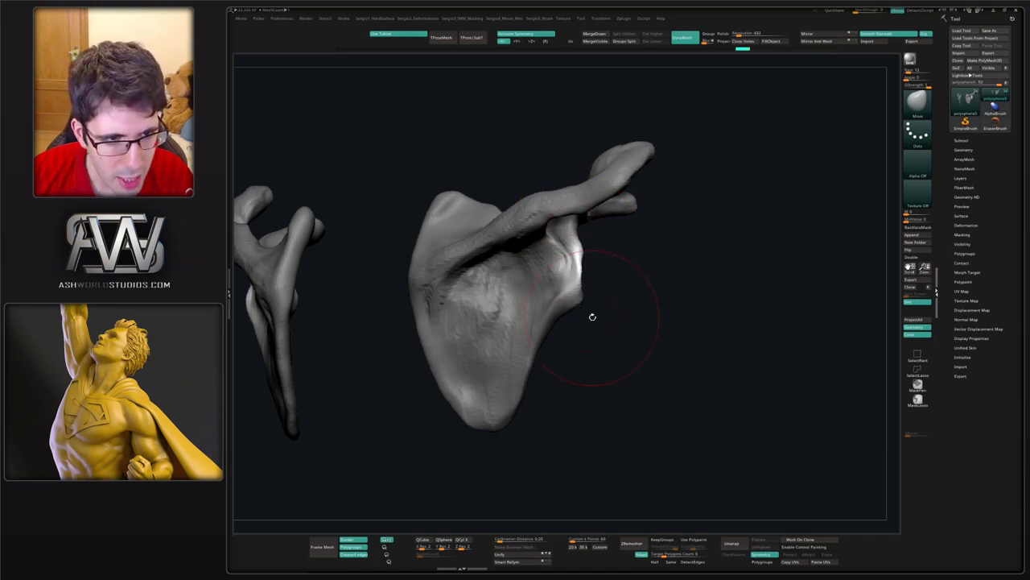
pyautogui.moveTo(602, 316); pyautogui.dragTo(598, 312)
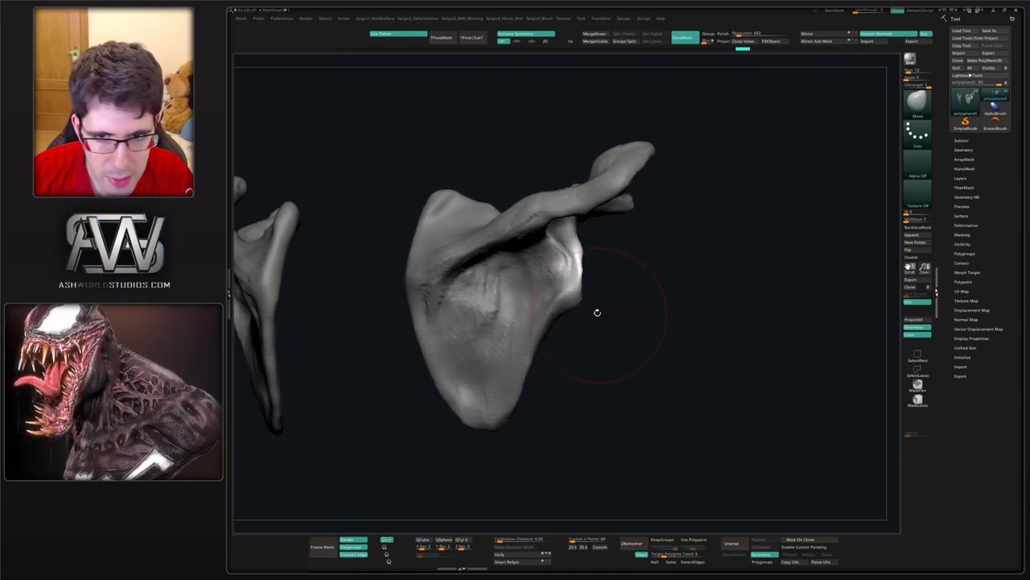
pyautogui.moveTo(577, 271); pyautogui.dragTo(574, 240)
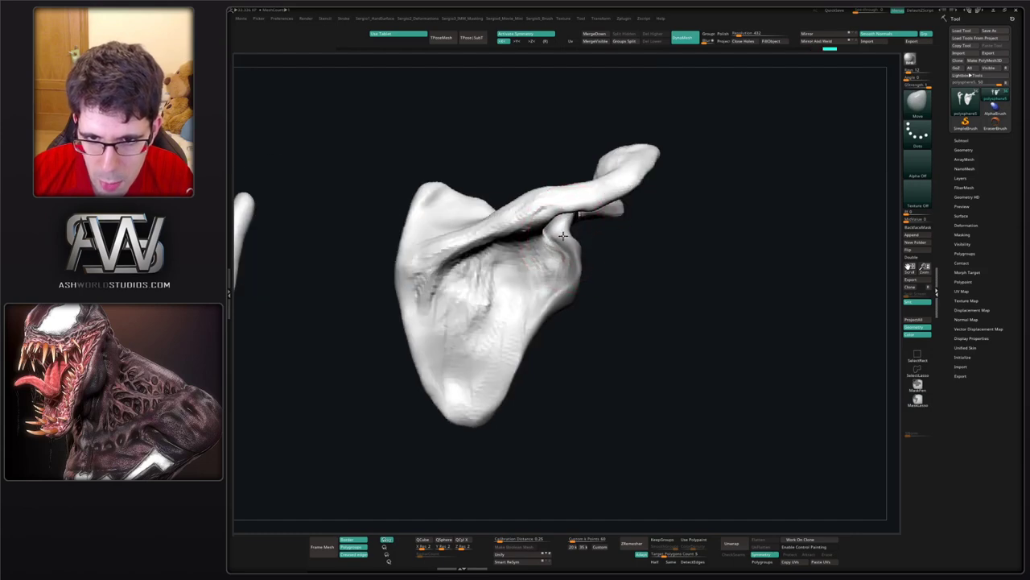
# - Fill and round the back of the glenoid neck below the acromion with the Clay brush
pyautogui.moveTo(548, 242); pyautogui.dragTo(588, 229)
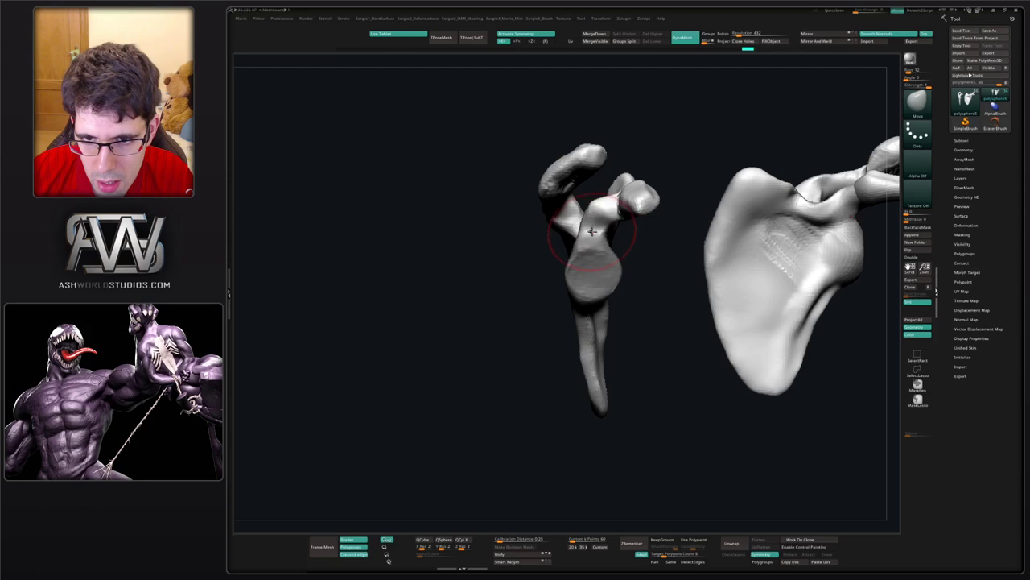
pyautogui.moveTo(591, 226)
pyautogui.mouseDown(button='right')
pyautogui.moveTo(620, 241)
pyautogui.moveTo(582, 234)
pyautogui.moveTo(553, 243)
pyautogui.mouseUp(button='right')
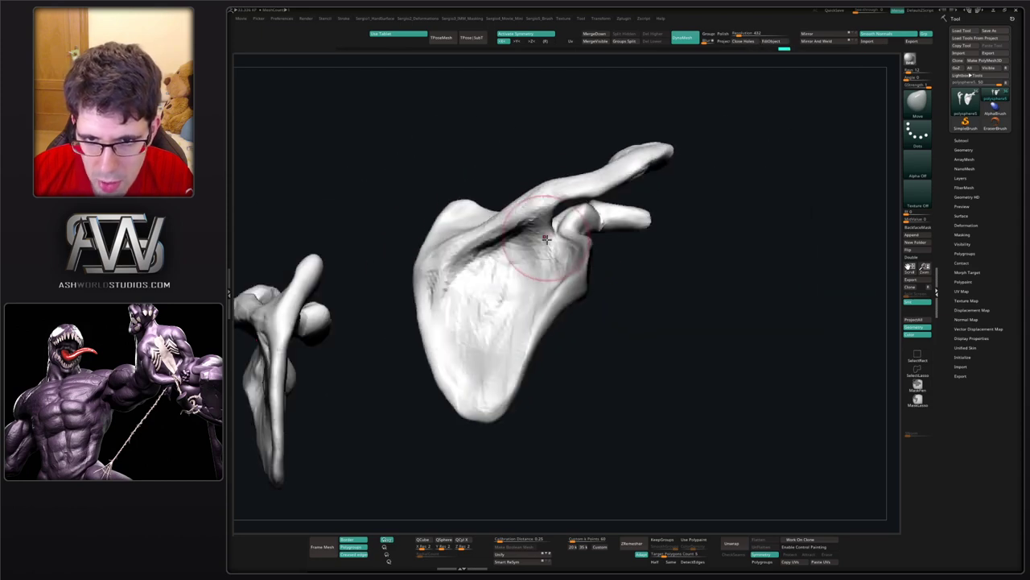
pyautogui.press('b')
pyautogui.press('c')
pyautogui.press('l')
pyautogui.moveTo(549, 242)
pyautogui.mouseDown()
pyautogui.moveTo(557, 251)
pyautogui.moveTo(573, 237)
pyautogui.moveTo(555, 239)
pyautogui.mouseUp()
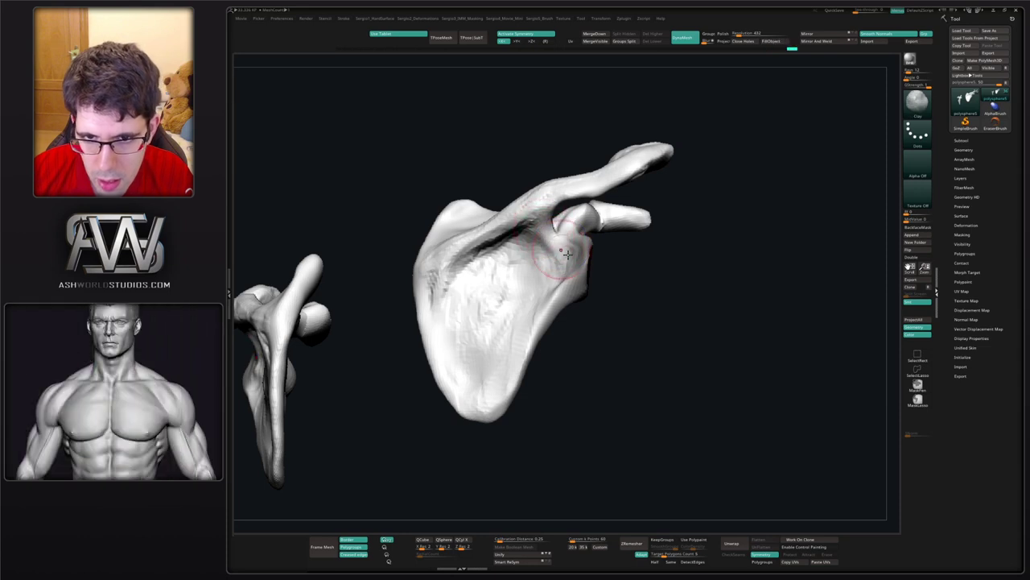
# - Shape the glenoid face into a shallow hollow and smooth the cavity
pyautogui.moveTo(545, 262)
pyautogui.keyDown('ctrl'); pyautogui.mouseDown(button='right')
pyautogui.moveTo(543, 229)
pyautogui.moveTo(573, 256)
pyautogui.moveTo(533, 275)
pyautogui.moveTo(561, 253)
pyautogui.moveTo(616, 260)
pyautogui.moveTo(593, 283)
pyautogui.moveTo(586, 268)
pyautogui.moveTo(624, 264)
pyautogui.moveTo(584, 250)
pyautogui.mouseUp(button='right'); pyautogui.keyUp('ctrl')
pyautogui.press('b')
pyautogui.press('m')
pyautogui.press('v')
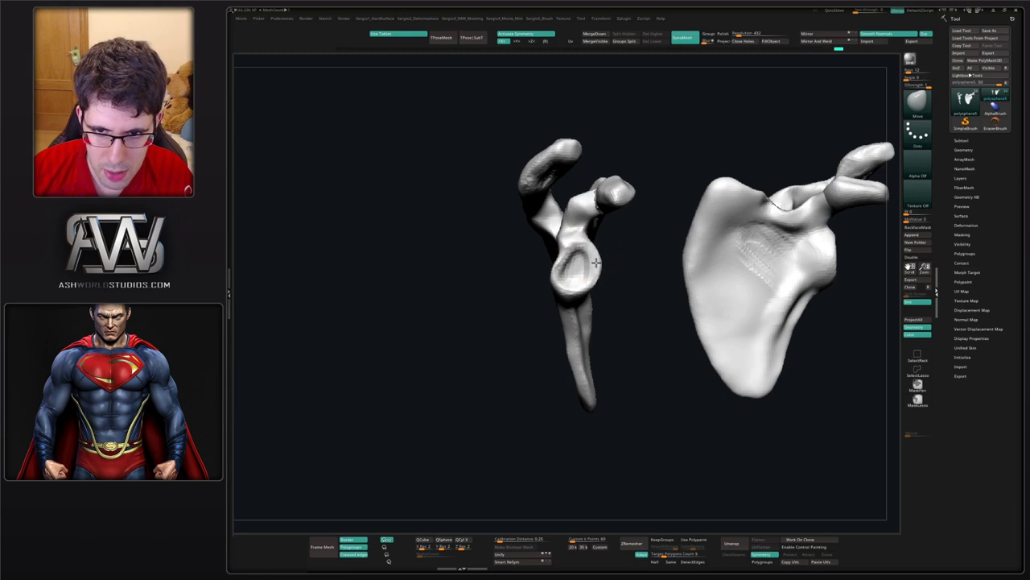
pyautogui.moveTo(568, 266)
pyautogui.keyDown('shift'); pyautogui.mouseDown()
pyautogui.moveTo(585, 260)
pyautogui.moveTo(575, 275)
pyautogui.mouseUp(); pyautogui.keyUp('shift')
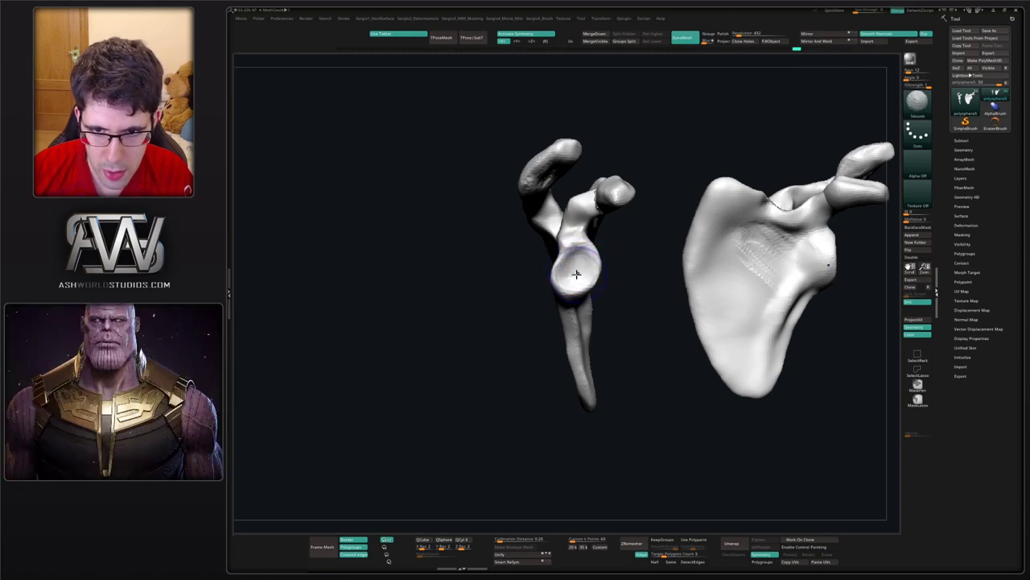
# - Sculpt a diagonal ridge and groove across the middle of the shoulder blade's front face with the ClayBuildup brush
pyautogui.moveTo(576, 275)
pyautogui.mouseDown(button='right')
pyautogui.moveTo(621, 262)
pyautogui.moveTo(635, 239)
pyautogui.moveTo(533, 303)
pyautogui.moveTo(572, 292)
pyautogui.mouseUp(button='right')
pyautogui.press('b')
pyautogui.press('c')
pyautogui.press('b')
pyautogui.press('ctrl')
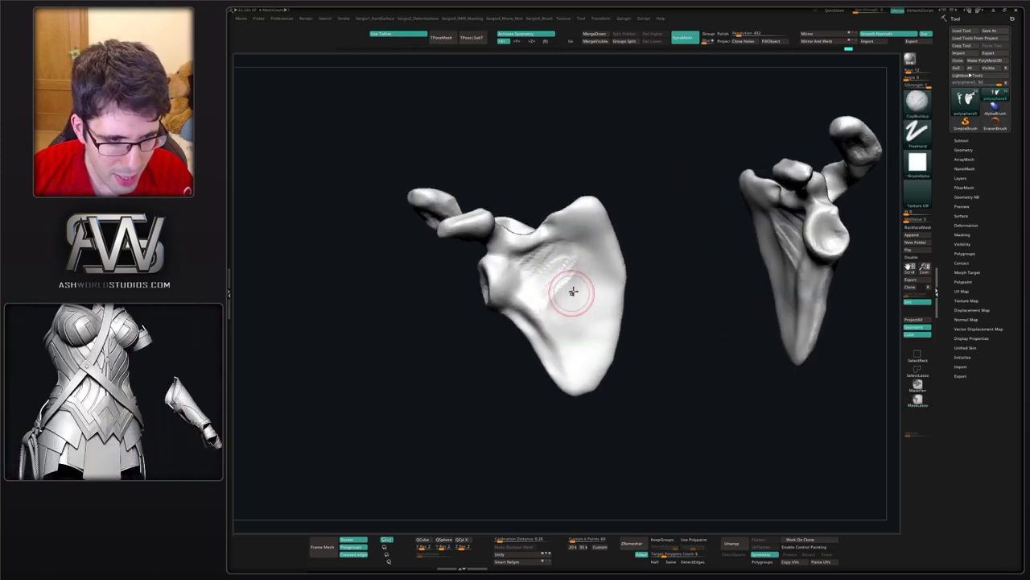
pyautogui.moveTo(592, 278); pyautogui.dragTo(589, 277)
pyautogui.press('b')
pyautogui.press('c')
pyautogui.press('l')
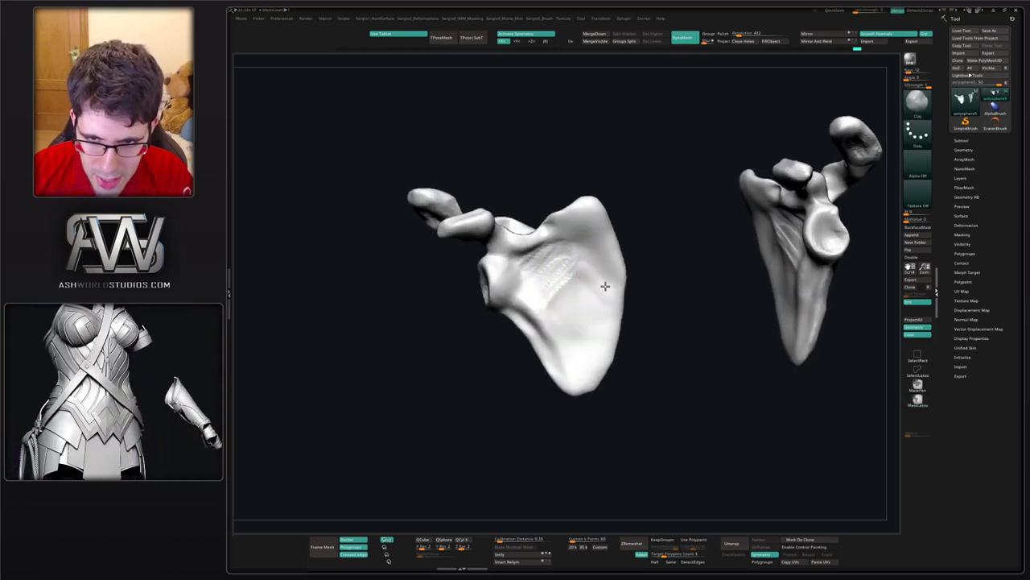
pyautogui.press('b')
pyautogui.press('c')
pyautogui.press('b')
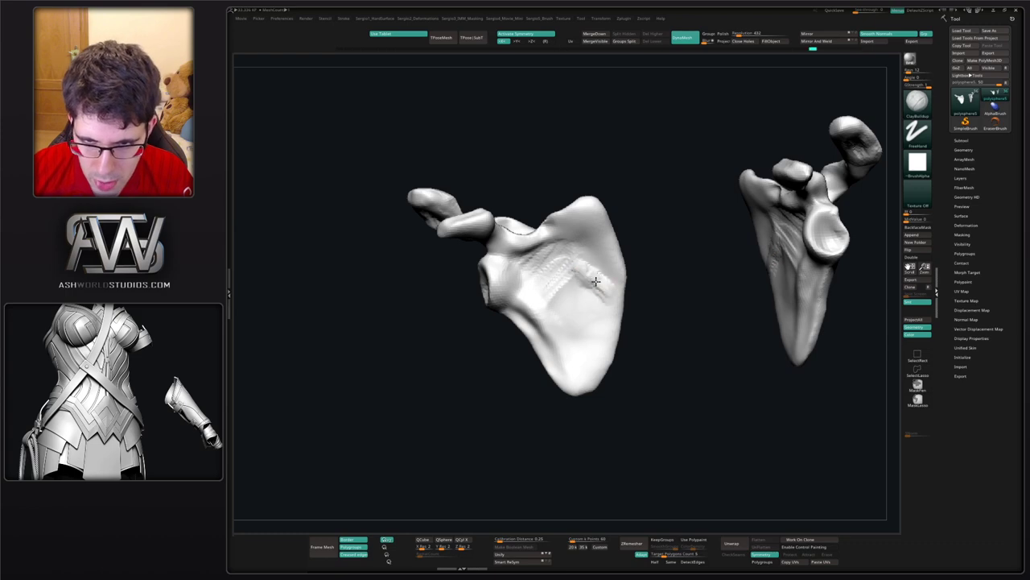
# - Build up slanted ridges across the lower front face of the shoulder blade with ClayBuildup and smooth them
pyautogui.press('space')
pyautogui.moveTo(596, 281)
pyautogui.mouseDown(button='right')
pyautogui.moveTo(542, 329)
pyautogui.moveTo(591, 292)
pyautogui.mouseUp(button='right')
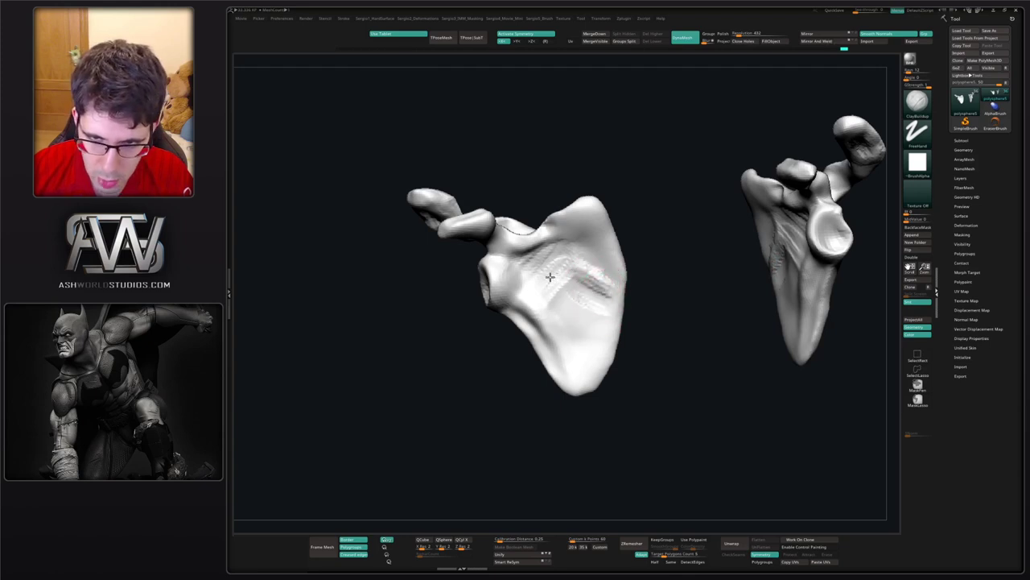
pyautogui.moveTo(550, 277)
pyautogui.mouseDown()
pyautogui.moveTo(559, 297)
pyautogui.moveTo(591, 298)
pyautogui.moveTo(610, 335)
pyautogui.mouseUp()
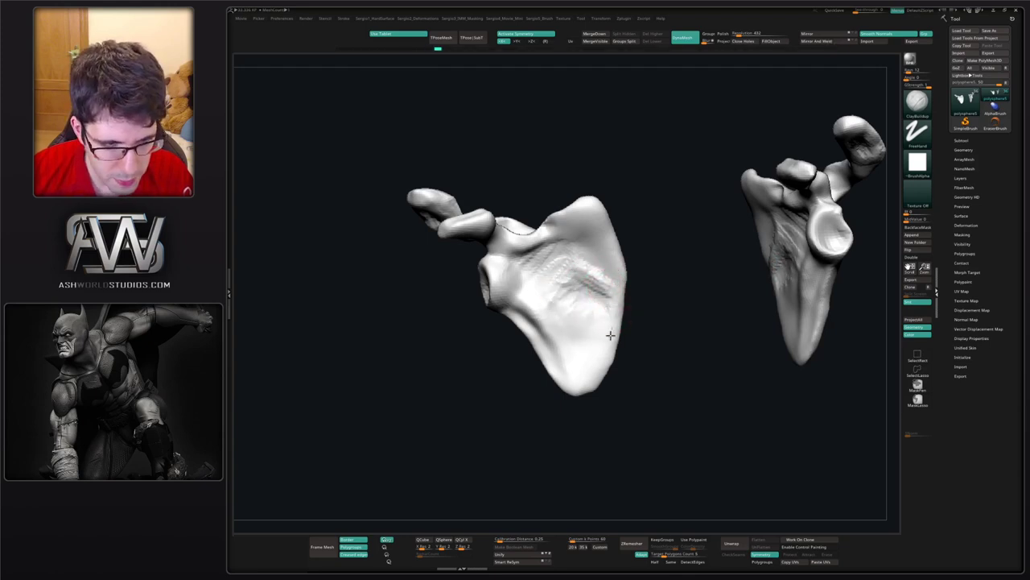
pyautogui.moveTo(611, 335)
pyautogui.mouseDown(button='right')
pyautogui.moveTo(591, 324)
pyautogui.moveTo(555, 329)
pyautogui.moveTo(543, 297)
pyautogui.moveTo(524, 309)
pyautogui.mouseUp(button='right')
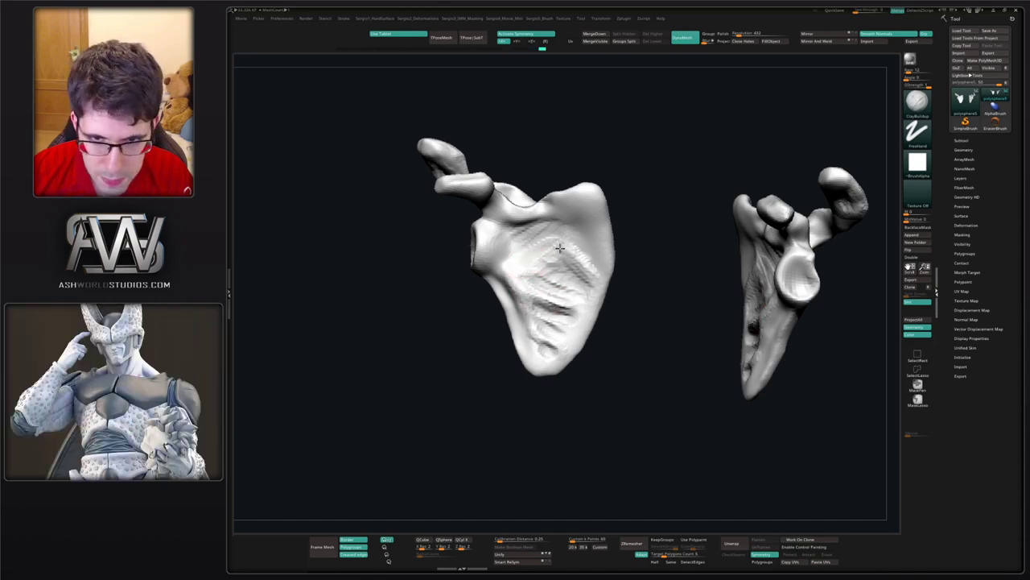
pyautogui.press('shift')
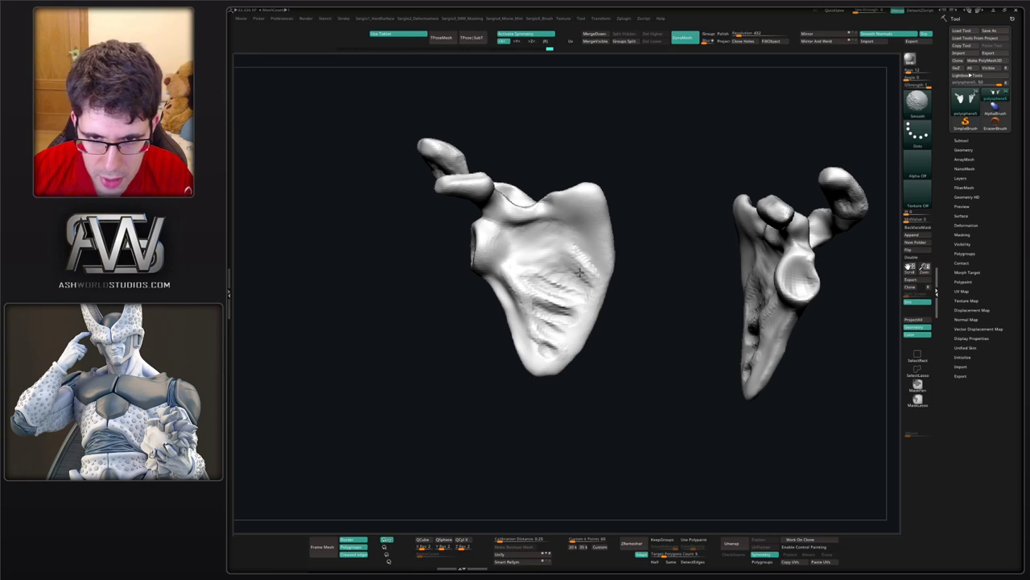
pyautogui.moveTo(579, 272)
pyautogui.keyDown('shift'); pyautogui.mouseDown()
pyautogui.moveTo(559, 292)
pyautogui.moveTo(576, 322)
pyautogui.moveTo(568, 354)
pyautogui.moveTo(548, 349)
pyautogui.mouseUp(); pyautogui.keyUp('shift')
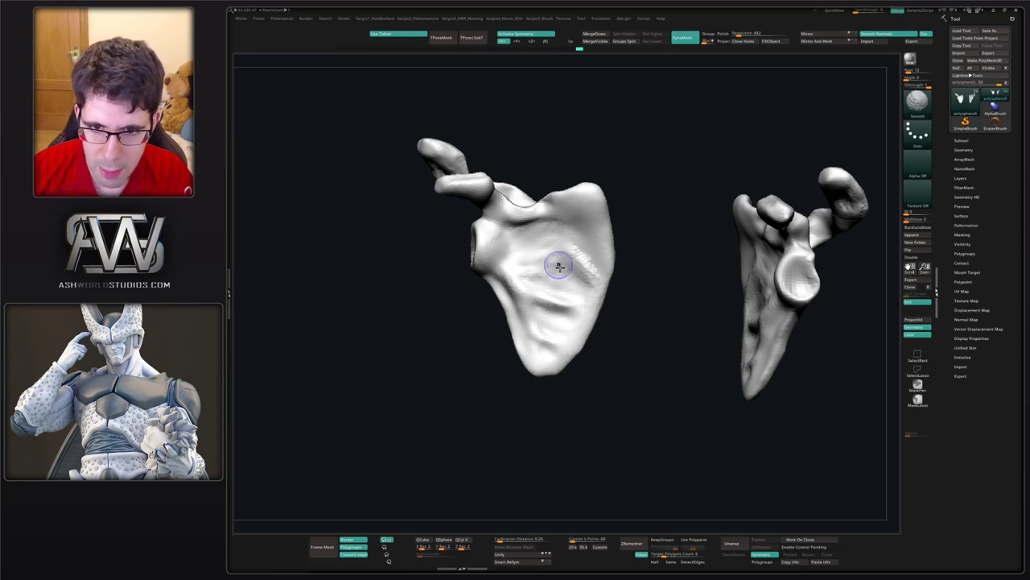
pyautogui.moveTo(567, 256)
pyautogui.keyDown('shift'); pyautogui.mouseDown()
pyautogui.moveTo(592, 281)
pyautogui.moveTo(574, 257)
pyautogui.moveTo(527, 288)
pyautogui.mouseUp(); pyautogui.keyUp('shift')
# - Carve the grooves between the lower front ridges with the DamStandard brush and soften the surface around them
pyautogui.moveTo(528, 288)
pyautogui.keyDown('ctrl'); pyautogui.mouseDown(button='right')
pyautogui.moveTo(532, 261)
pyautogui.moveTo(552, 298)
pyautogui.moveTo(548, 326)
pyautogui.moveTo(551, 304)
pyautogui.mouseUp(button='right'); pyautogui.keyUp('ctrl')
pyautogui.press('b')
pyautogui.press('d')
pyautogui.press('s')
pyautogui.press('s')
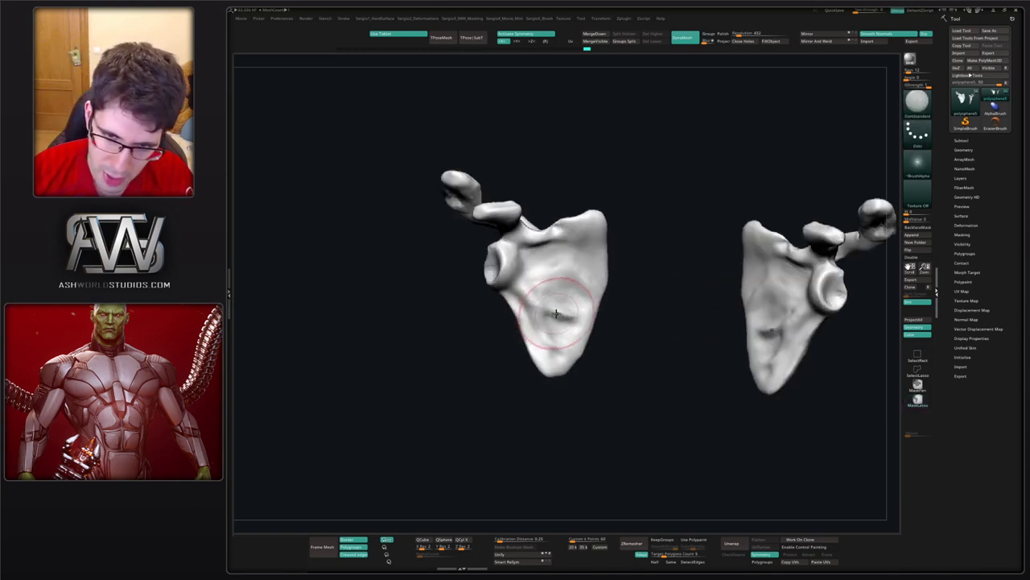
pyautogui.moveTo(540, 306)
pyautogui.mouseDown()
pyautogui.moveTo(572, 321)
pyautogui.moveTo(556, 342)
pyautogui.mouseUp()
pyautogui.moveTo(512, 284)
pyautogui.keyDown('shift'); pyautogui.mouseDown()
pyautogui.moveTo(544, 346)
pyautogui.moveTo(538, 267)
pyautogui.mouseUp(); pyautogui.keyUp('shift')
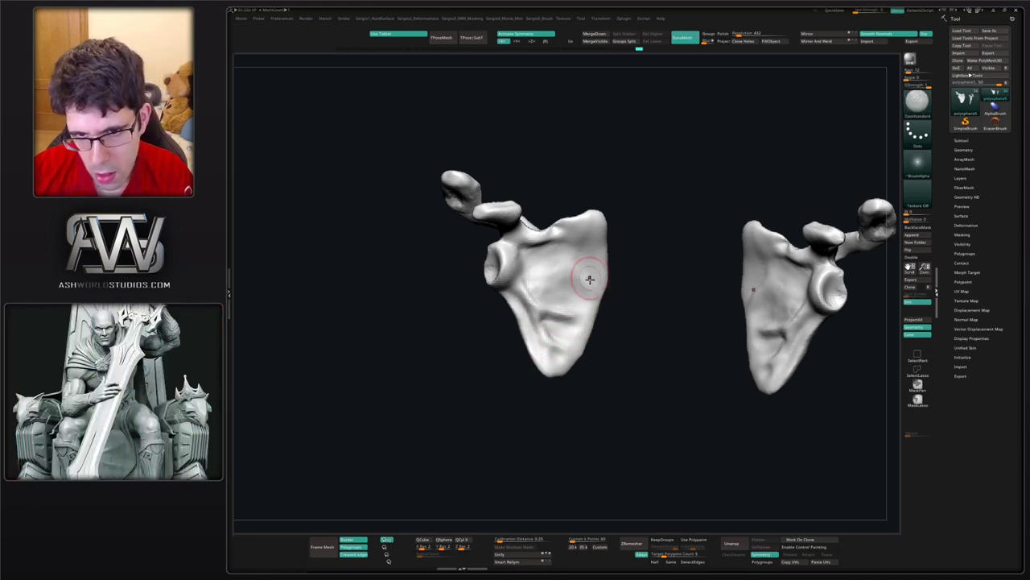
# - Blend the front-face ridge near the inner border and fill out the shoulder blade's upper border with the Inflat brush
pyautogui.moveTo(589, 276); pyautogui.dragTo(568, 284, button='right')
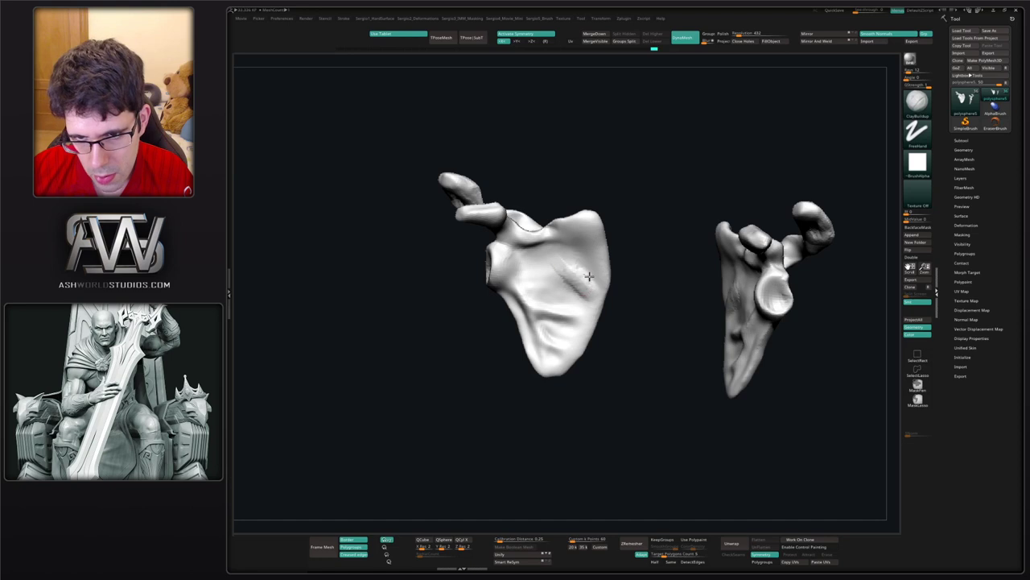
pyautogui.press('shift')
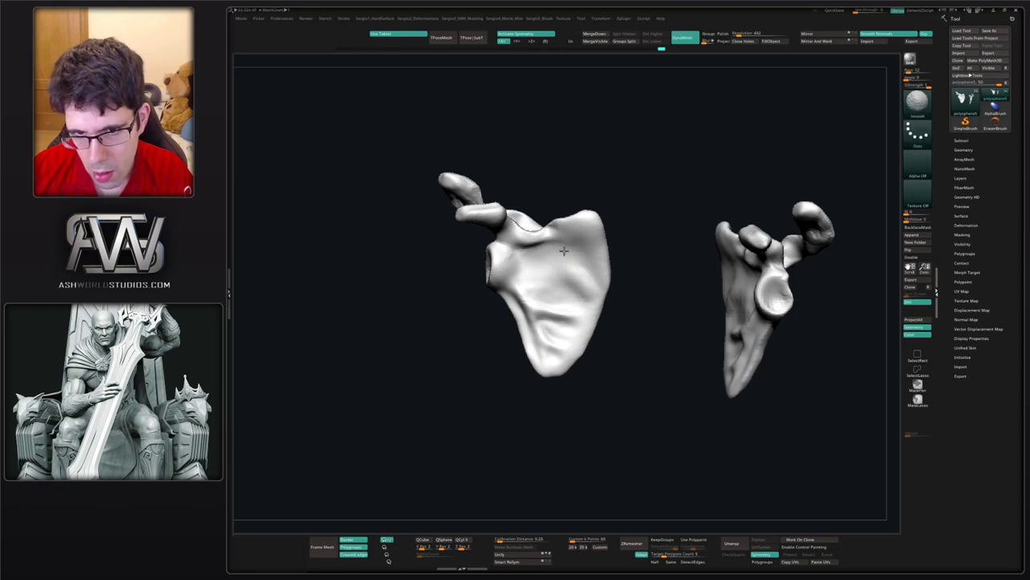
pyautogui.moveTo(564, 251); pyautogui.dragTo(565, 246, button='right')
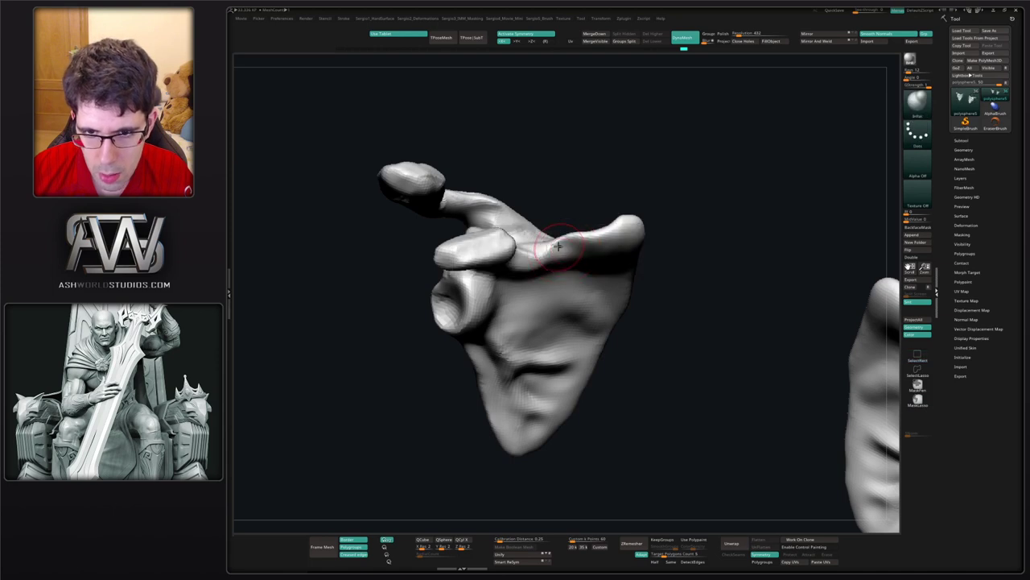
pyautogui.press('ctrl')
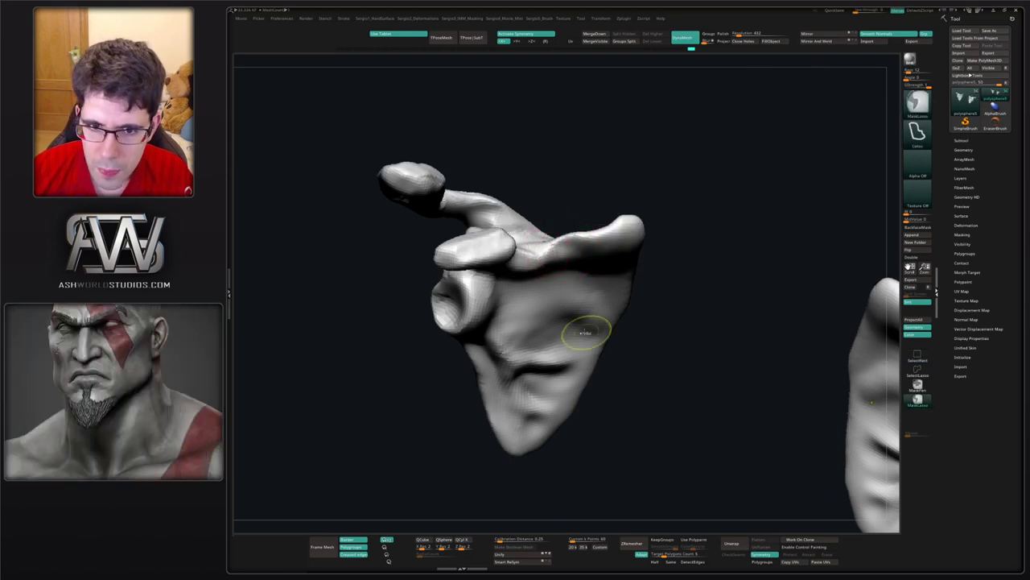
pyautogui.scroll(-3, 571, 295)
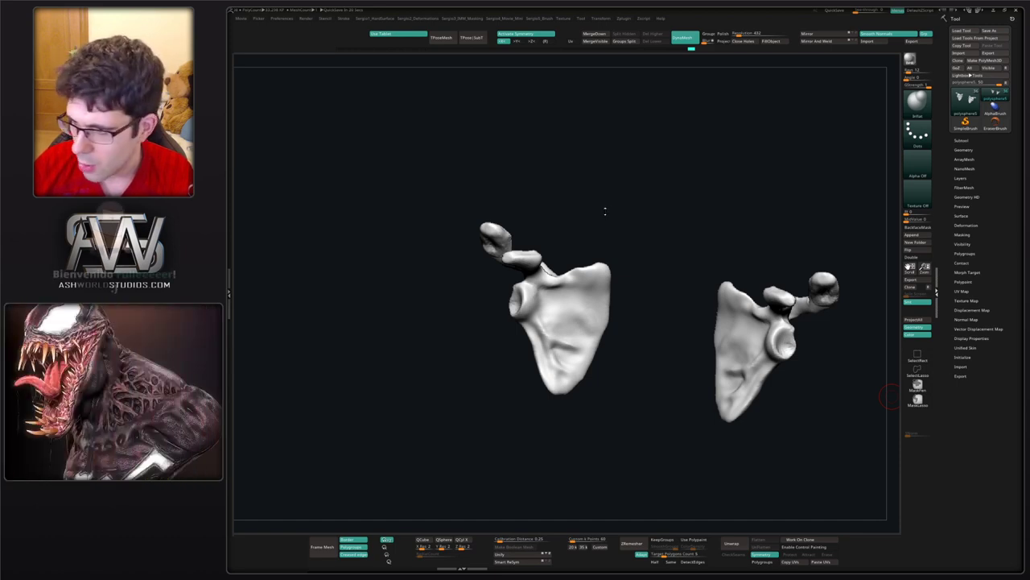
pyautogui.moveTo(605, 212); pyautogui.dragTo(612, 212)
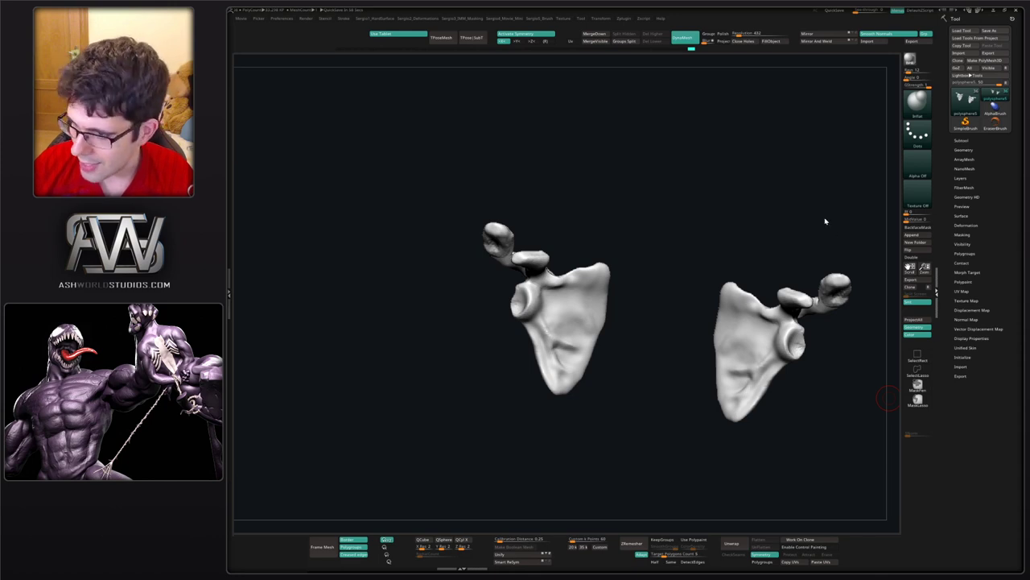
# - Deepen the hollow of the glenoid socket with the ClayBuildup brush
pyautogui.moveTo(697, 249)
pyautogui.mouseDown(button='right')
pyautogui.moveTo(527, 325)
pyautogui.moveTo(892, 336)
pyautogui.moveTo(552, 315)
pyautogui.mouseUp(button='right')
pyautogui.press('b')
pyautogui.press('c')
pyautogui.press('b')
pyautogui.moveTo(556, 305)
pyautogui.mouseDown()
pyautogui.moveTo(553, 299)
pyautogui.moveTo(541, 320)
pyautogui.moveTo(565, 321)
pyautogui.moveTo(553, 304)
pyautogui.mouseUp()
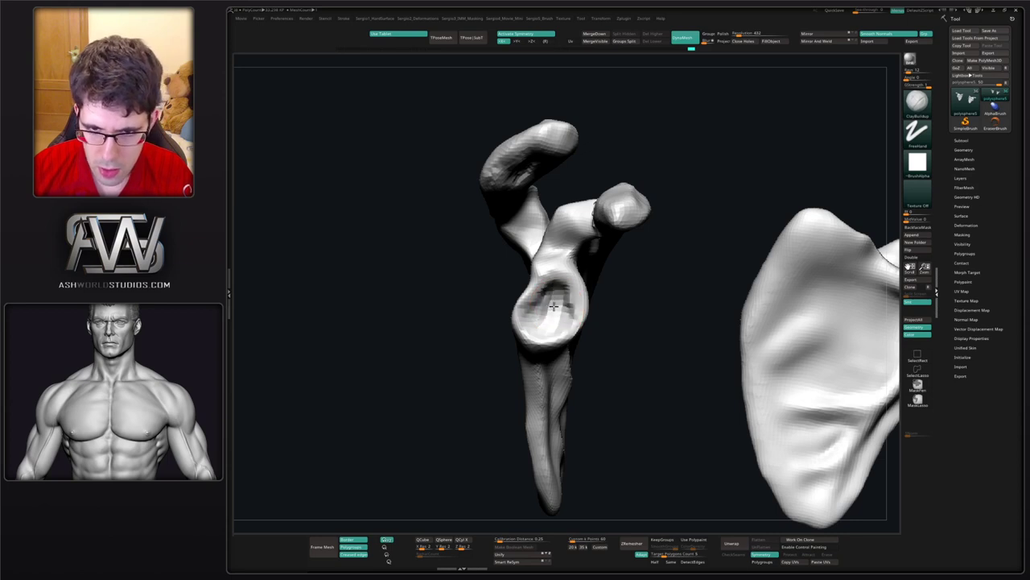
# - Enable BackfaceMask for ClayBuildup and refine and smooth the back face and lower tip of the shoulder blade
pyautogui.keyDown('ctrl'); pyautogui.moveTo(552, 304); pyautogui.dragTo(483, 310, button='right'); pyautogui.keyUp('ctrl')
pyautogui.moveTo(483, 310); pyautogui.dragTo(628, 326, button='right')
pyautogui.moveTo(627, 326)
pyautogui.keyDown('ctrl'); pyautogui.mouseDown(button='right')
pyautogui.moveTo(601, 328)
pyautogui.moveTo(612, 339)
pyautogui.moveTo(545, 384)
pyautogui.mouseUp(button='right'); pyautogui.keyUp('ctrl')
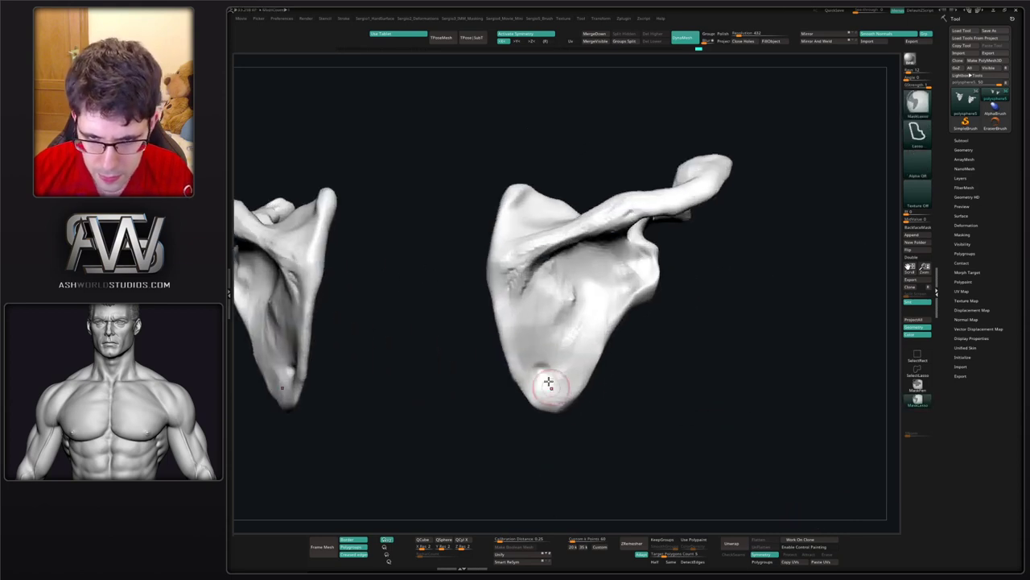
pyautogui.moveTo(545, 384); pyautogui.dragTo(538, 370)
pyautogui.moveTo(539, 371); pyautogui.dragTo(609, 396, button='right')
pyautogui.moveTo(609, 396); pyautogui.dragTo(561, 363)
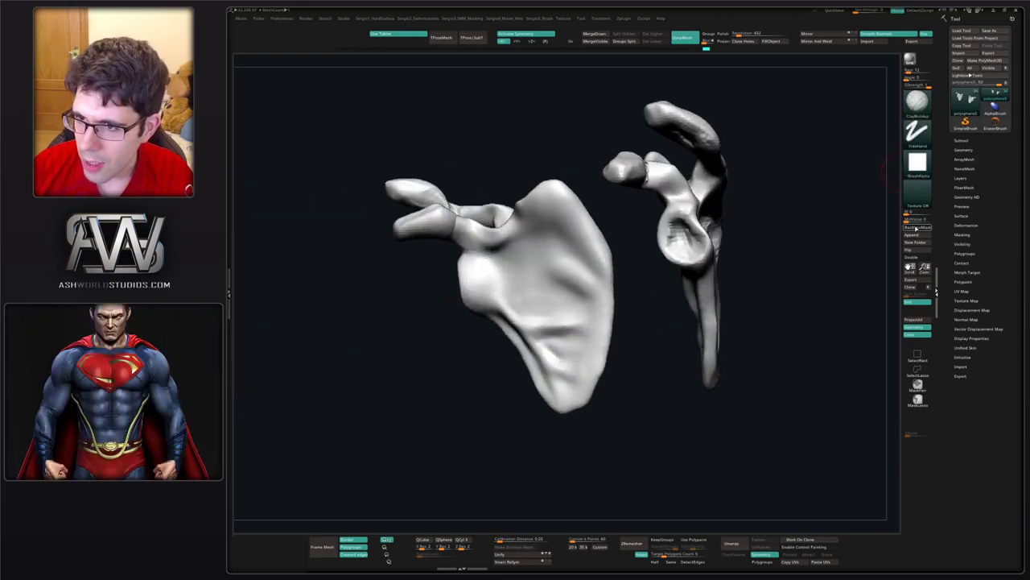
pyautogui.moveTo(830, 266); pyautogui.dragTo(579, 364)
pyautogui.press('shift')
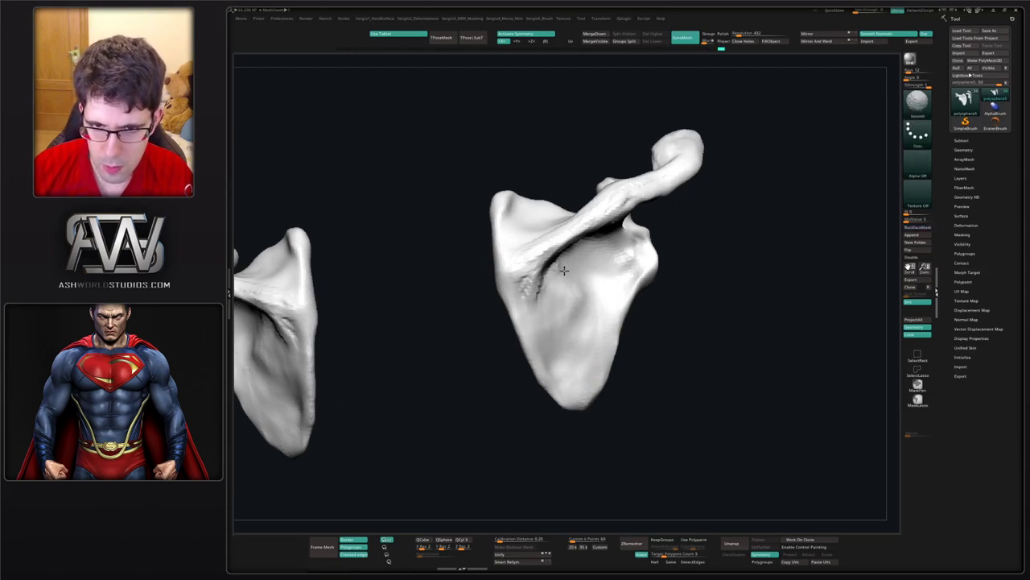
pyautogui.moveTo(566, 361)
pyautogui.keyDown('ctrl'); pyautogui.mouseDown(button='right')
pyautogui.moveTo(571, 331)
pyautogui.moveTo(603, 359)
pyautogui.moveTo(656, 358)
pyautogui.mouseUp(button='right'); pyautogui.keyUp('ctrl')
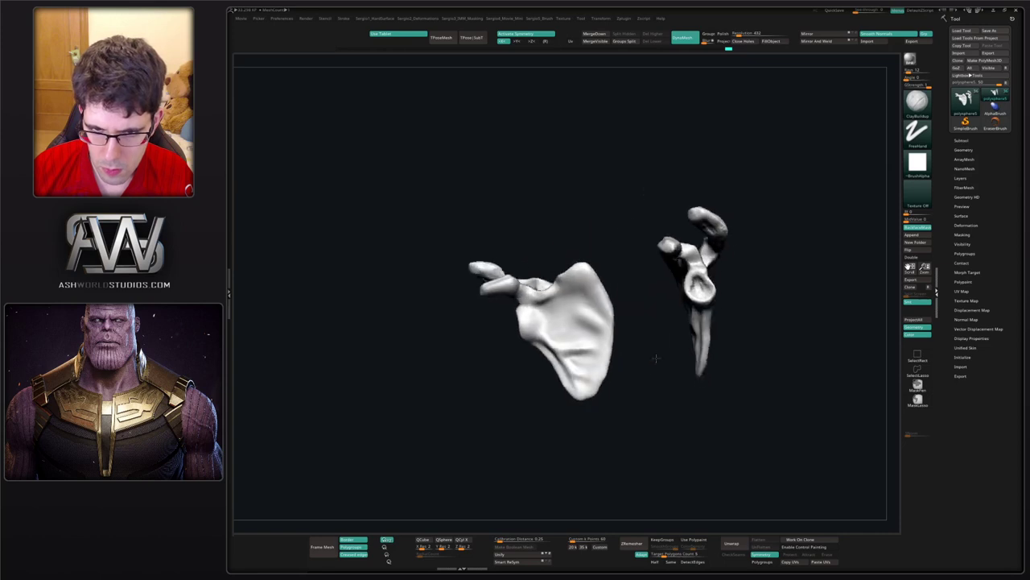
# - Show the full skeleton and reshape the glenoid and its neck against the rib cage with the Move brush
pyautogui.moveTo(657, 358); pyautogui.dragTo(651, 415)
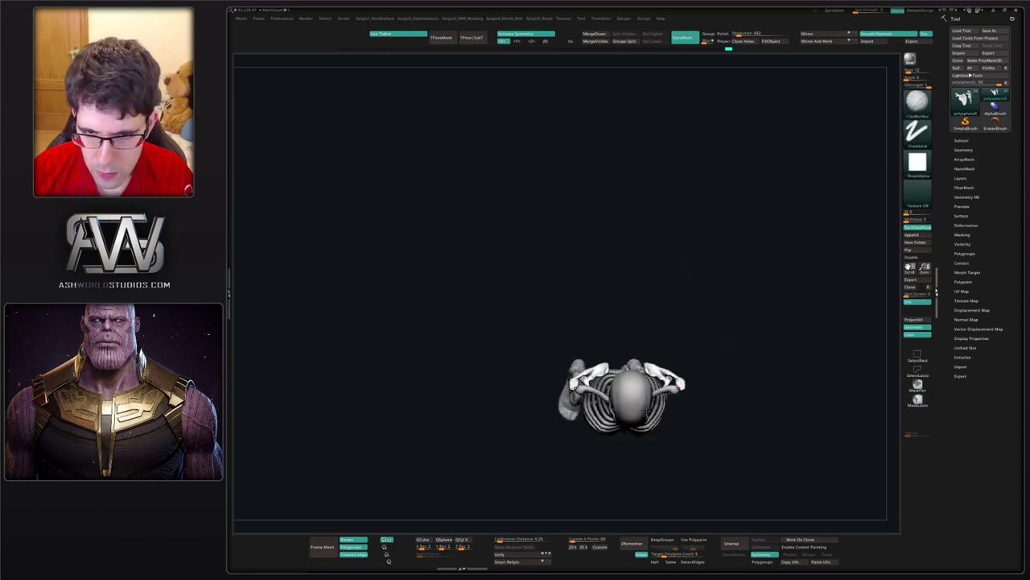
pyautogui.moveTo(649, 413)
pyautogui.mouseDown(button='right')
pyautogui.moveTo(643, 366)
pyautogui.moveTo(625, 362)
pyautogui.moveTo(672, 370)
pyautogui.moveTo(633, 351)
pyautogui.moveTo(634, 378)
pyautogui.moveTo(608, 391)
pyautogui.mouseUp(button='right')
pyautogui.press('s')
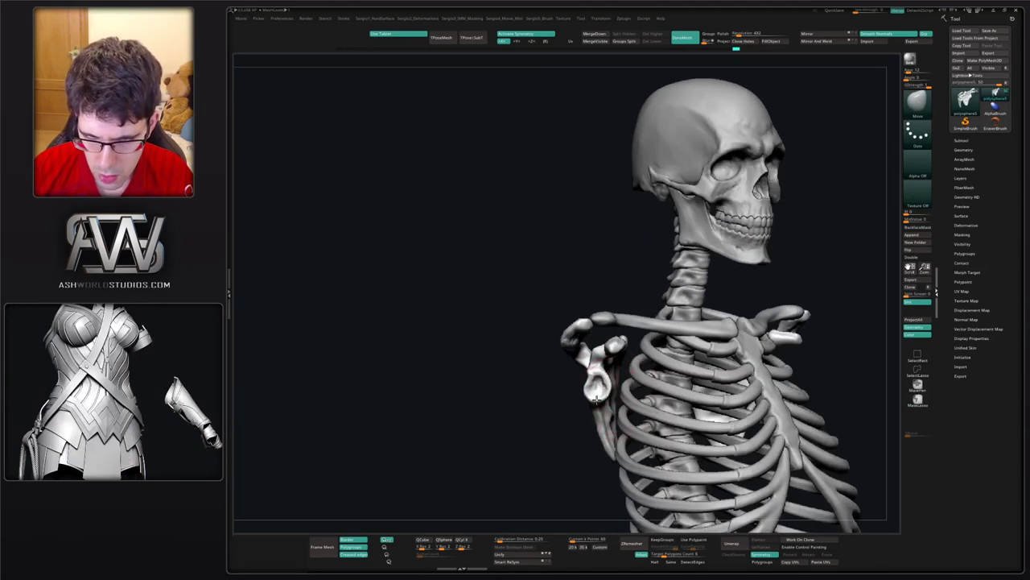
pyautogui.moveTo(602, 391); pyautogui.dragTo(615, 361, button='right')
pyautogui.moveTo(615, 361); pyautogui.dragTo(589, 391, button='right')
pyautogui.moveTo(588, 390); pyautogui.dragTo(576, 394)
pyautogui.moveTo(576, 394)
pyautogui.mouseDown(button='right')
pyautogui.moveTo(577, 416)
pyautogui.moveTo(592, 376)
pyautogui.mouseUp(button='right')
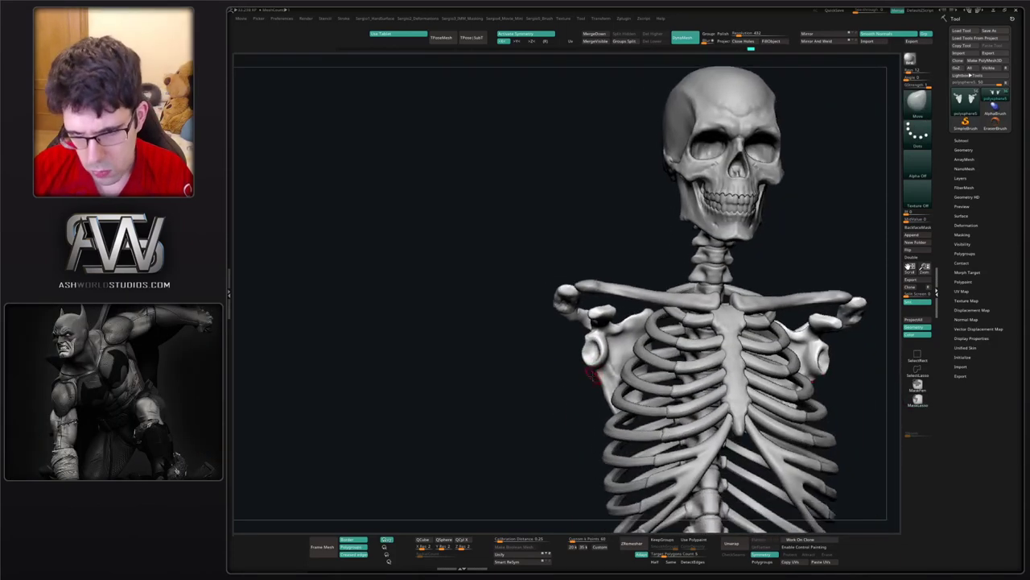
pyautogui.moveTo(592, 374)
pyautogui.mouseDown()
pyautogui.moveTo(620, 369)
pyautogui.moveTo(608, 366)
pyautogui.mouseUp()
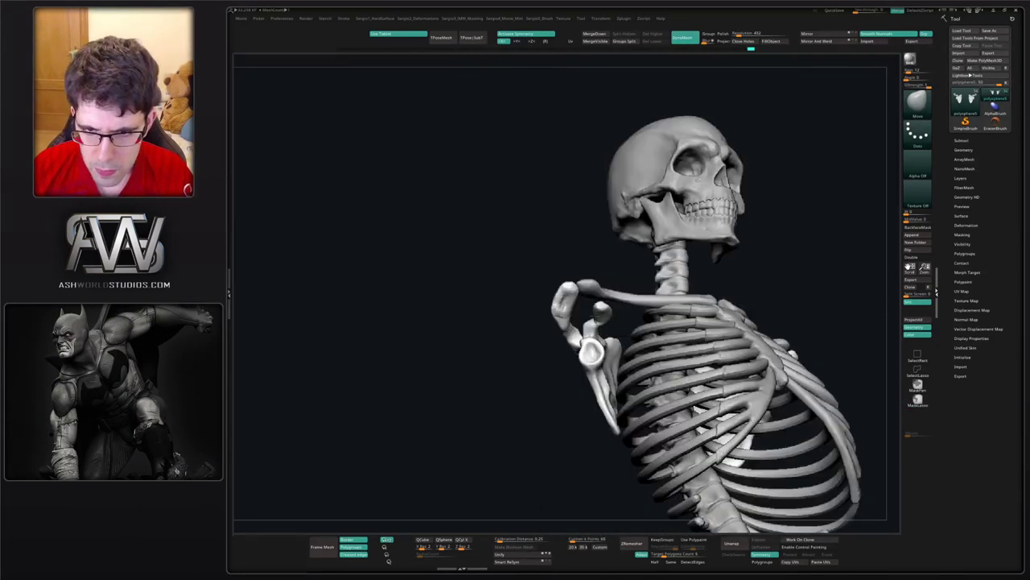
# - Smooth the acromion where it runs down to the glenoid neck and check the shoulder from the side
pyautogui.keyDown('ctrl'); pyautogui.moveTo(601, 322); pyautogui.dragTo(560, 322, button='right'); pyautogui.keyUp('ctrl')
pyautogui.moveTo(558, 322)
pyautogui.keyDown('shift'); pyautogui.mouseDown()
pyautogui.moveTo(575, 329)
pyautogui.moveTo(572, 362)
pyautogui.mouseUp(); pyautogui.keyUp('shift')
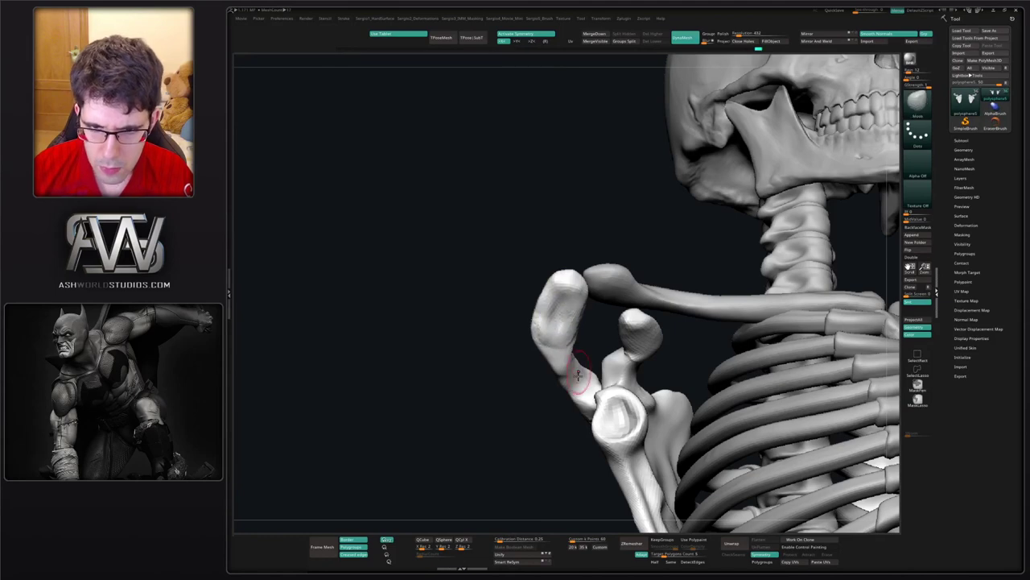
pyautogui.moveTo(572, 362)
pyautogui.keyDown('ctrl'); pyautogui.mouseDown(button='right')
pyautogui.moveTo(616, 378)
pyautogui.moveTo(597, 376)
pyautogui.mouseUp(button='right'); pyautogui.keyUp('ctrl')
pyautogui.moveTo(598, 377)
pyautogui.keyDown('ctrl'); pyautogui.mouseDown(button='right')
pyautogui.moveTo(601, 390)
pyautogui.moveTo(670, 377)
pyautogui.mouseUp(button='right'); pyautogui.keyUp('ctrl')
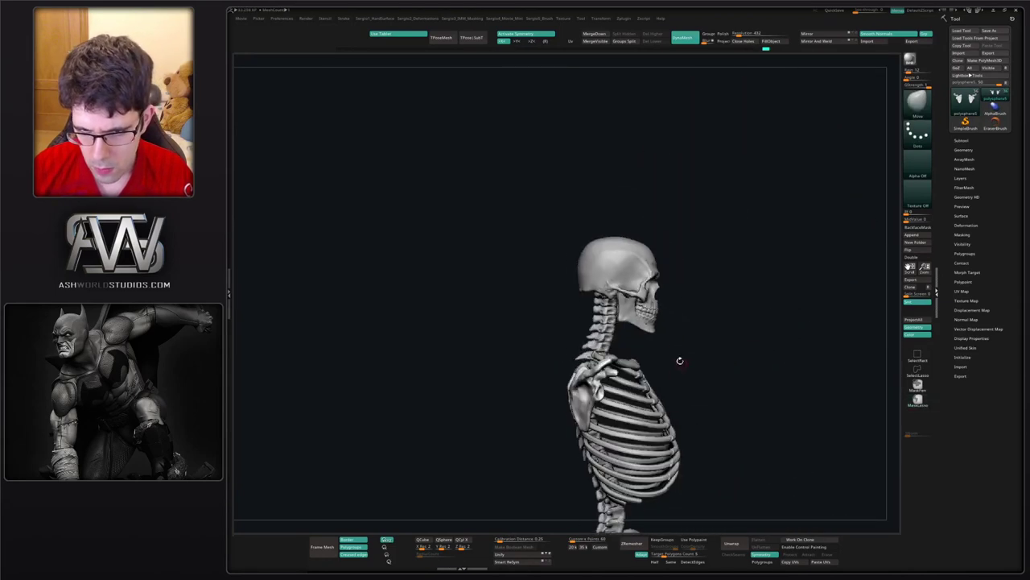
pyautogui.moveTo(678, 359); pyautogui.dragTo(650, 335)
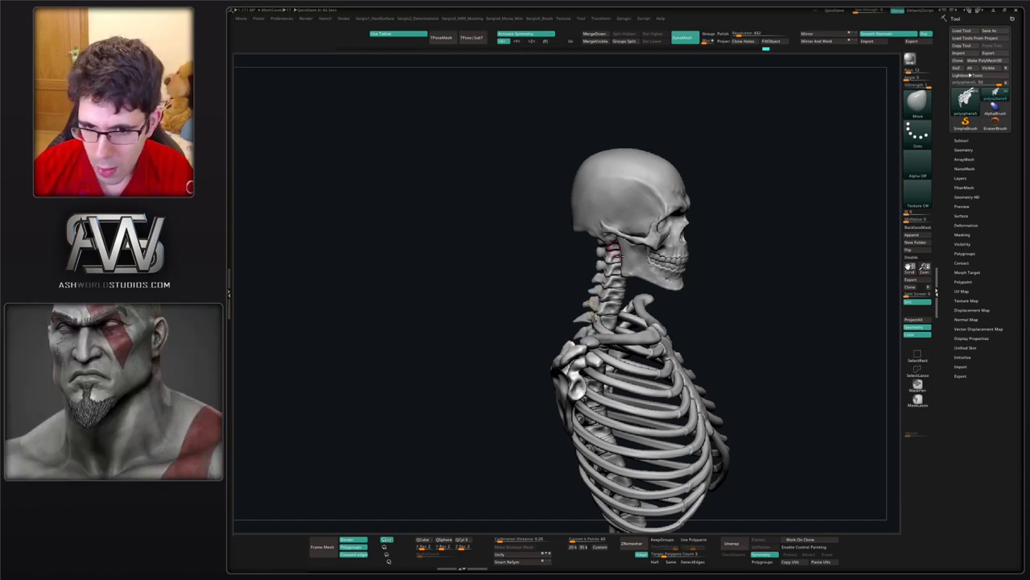
# - Smooth and adjust the scapular spine toward the acromion on the back of the shoulder blade
pyautogui.moveTo(716, 284)
pyautogui.mouseDown()
pyautogui.moveTo(537, 329)
pyautogui.moveTo(524, 359)
pyautogui.moveTo(528, 348)
pyautogui.moveTo(499, 336)
pyautogui.moveTo(565, 304)
pyautogui.mouseUp()
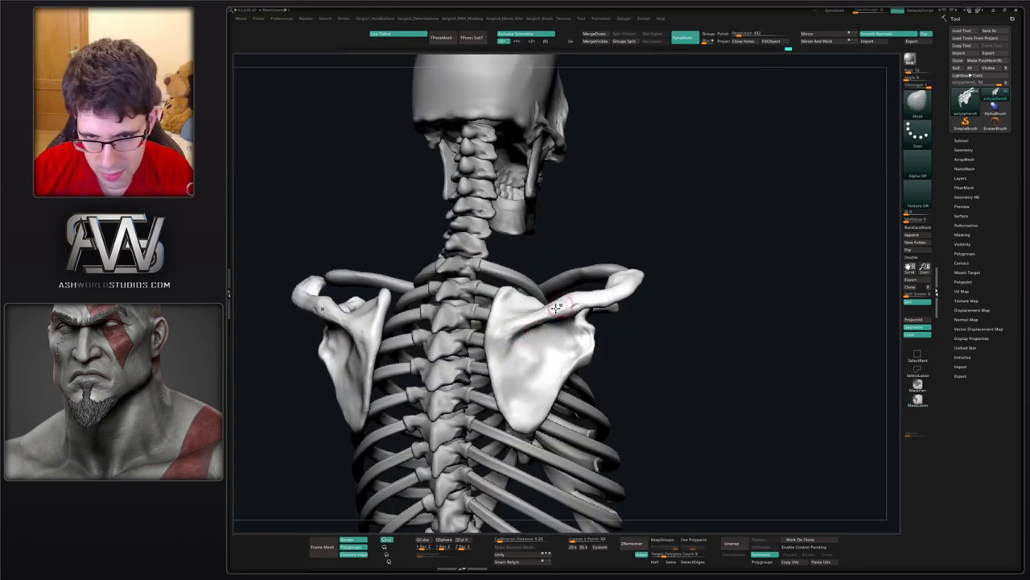
pyautogui.keyDown('shift'); pyautogui.moveTo(512, 333); pyautogui.dragTo(571, 302); pyautogui.keyUp('shift')
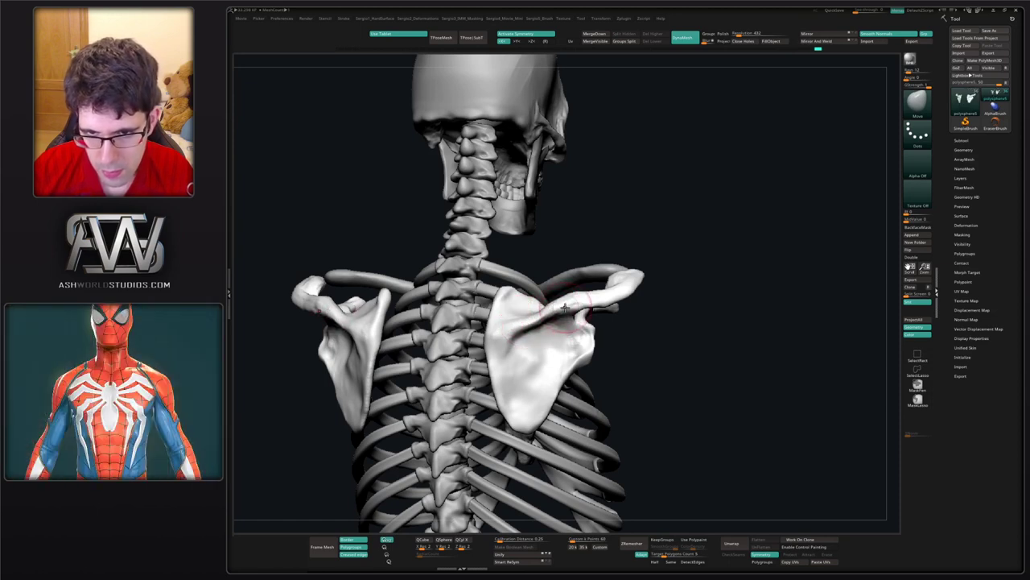
pyautogui.moveTo(632, 305); pyautogui.dragTo(610, 375)
pyautogui.moveTo(614, 299)
pyautogui.keyDown('shift'); pyautogui.mouseDown()
pyautogui.moveTo(626, 294)
pyautogui.moveTo(586, 322)
pyautogui.mouseUp(); pyautogui.keyUp('shift')
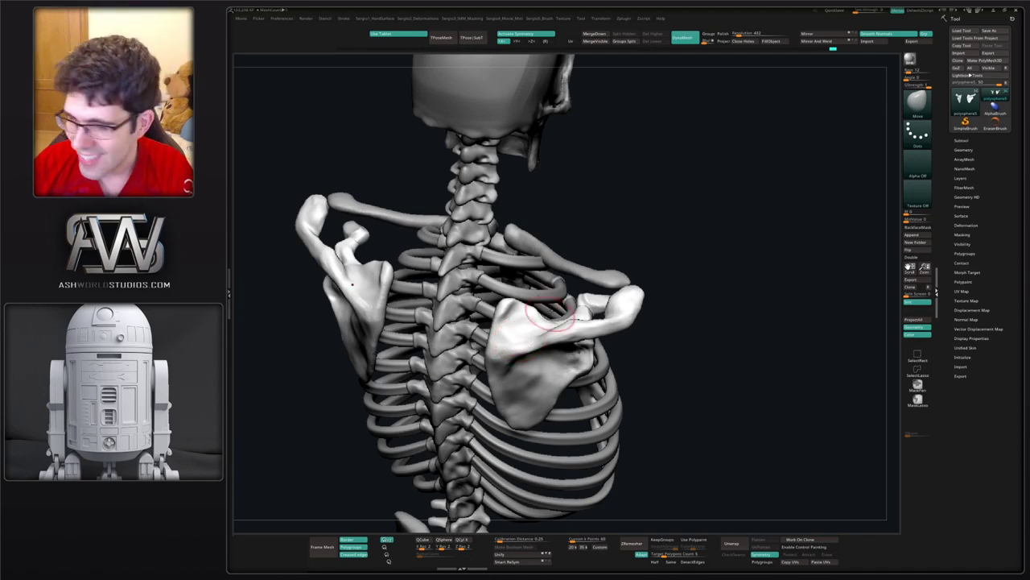
pyautogui.moveTo(561, 298); pyautogui.dragTo(538, 294, button='right')
# - Isolate the skull and fill out the side of the cranium and temple area with the Clay brush
pyautogui.keyDown('ctrl'); pyautogui.moveTo(538, 294); pyautogui.dragTo(592, 250, button='right'); pyautogui.keyUp('ctrl')
pyautogui.keyDown('alt'); pyautogui.moveTo(592, 250); pyautogui.dragTo(594, 267, button='right'); pyautogui.keyUp('alt')
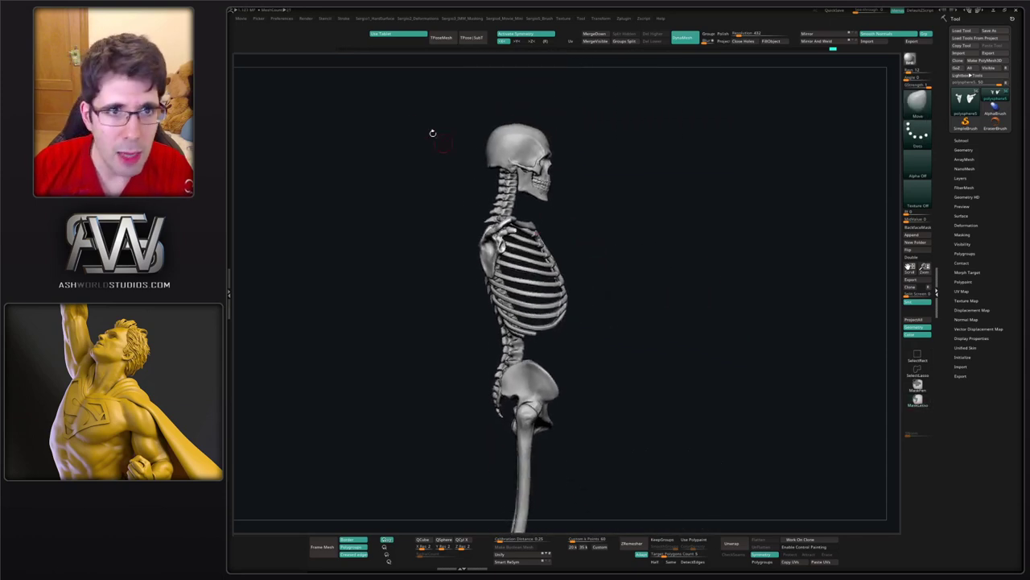
pyautogui.keyDown('alt'); pyautogui.click(507, 145); pyautogui.keyUp('alt')
pyautogui.hotkey('alt', 's')
pyautogui.moveTo(509, 153); pyautogui.dragTo(510, 228, button='right')
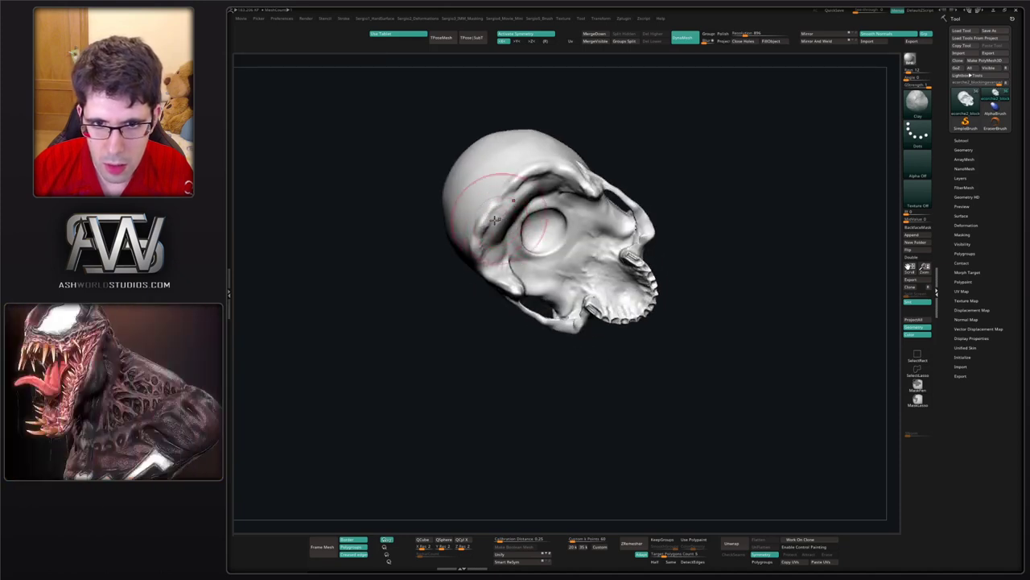
pyautogui.moveTo(465, 238)
pyautogui.mouseDown()
pyautogui.moveTo(542, 161)
pyautogui.moveTo(567, 163)
pyautogui.mouseUp()
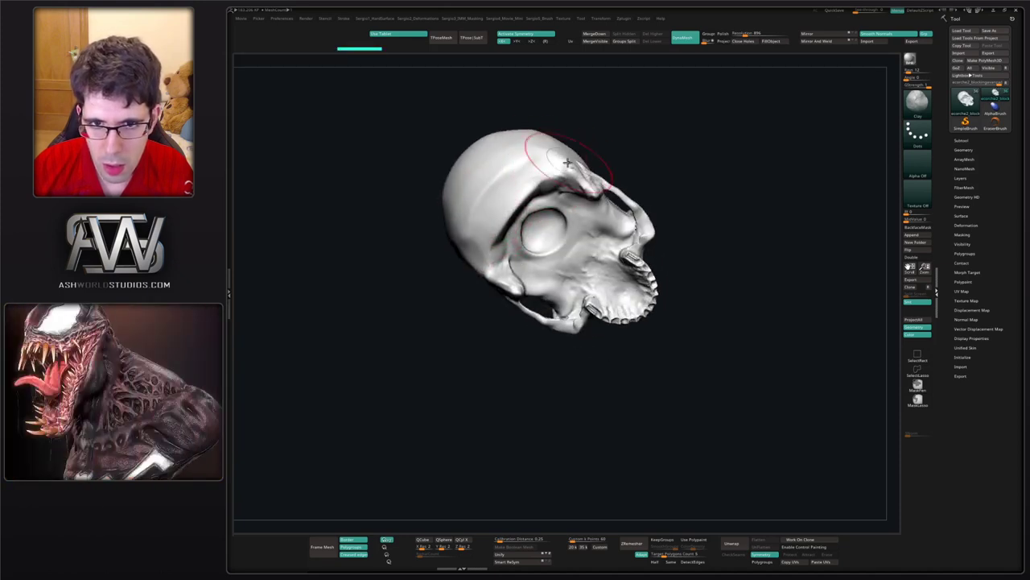
pyautogui.moveTo(484, 209); pyautogui.dragTo(526, 171, button='right')
pyautogui.moveTo(540, 171)
pyautogui.mouseDown()
pyautogui.moveTo(579, 165)
pyautogui.moveTo(596, 176)
pyautogui.moveTo(499, 193)
pyautogui.moveTo(555, 176)
pyautogui.moveTo(498, 187)
pyautogui.moveTo(568, 147)
pyautogui.moveTo(583, 153)
pyautogui.mouseUp()
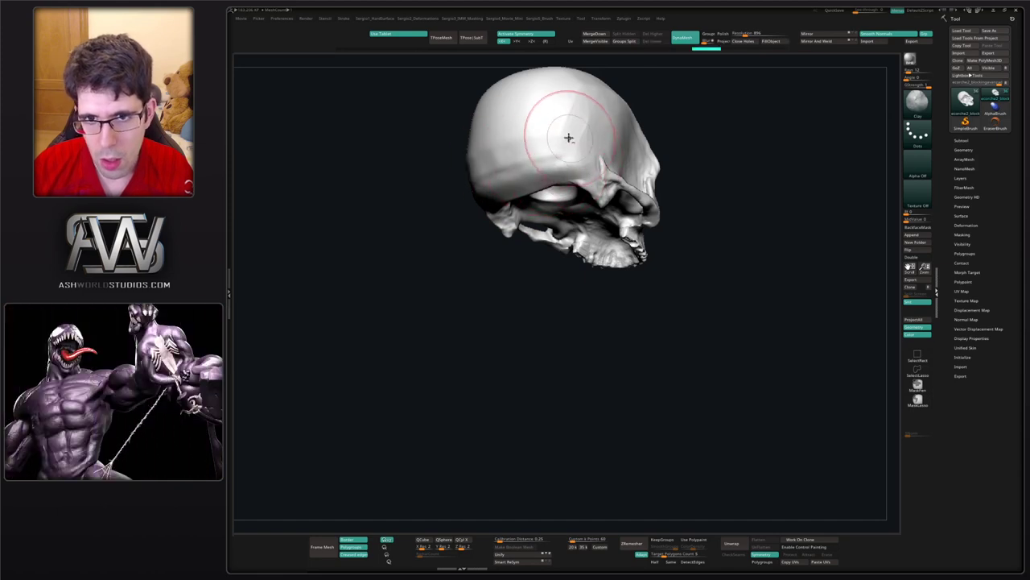
# - Select the lower jaw among the full skeleton and push its rear edge slightly forward with the Move brush
pyautogui.moveTo(591, 172); pyautogui.dragTo(565, 230, button='right')
pyautogui.keyDown('alt'); pyautogui.click(556, 236); pyautogui.keyUp('alt')
pyautogui.press('b')
pyautogui.press('m')
pyautogui.press('v')
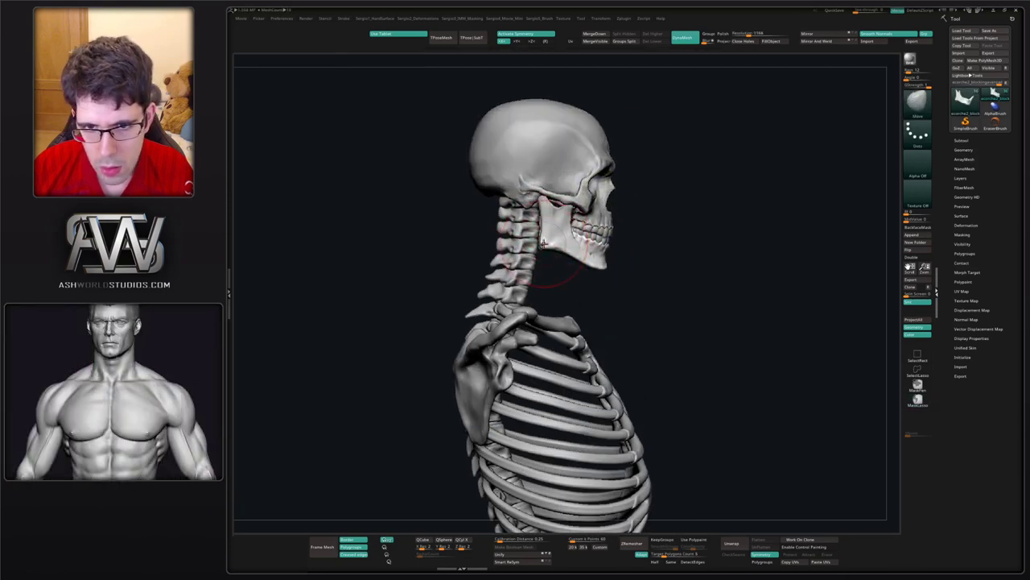
pyautogui.moveTo(548, 240); pyautogui.dragTo(559, 241)
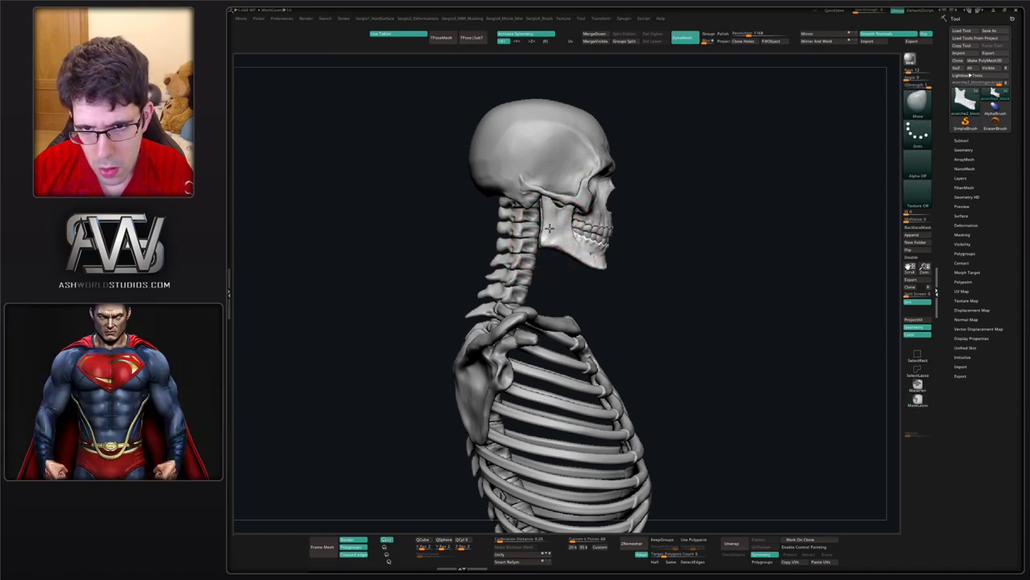
# - Select the skull, resize the Move brush and push the front of the upper jaw below the nose slightly back
pyautogui.moveTo(560, 221); pyautogui.dragTo(475, 252, button='right')
pyautogui.moveTo(475, 251); pyautogui.dragTo(564, 286, button='right')
pyautogui.keyDown('alt'); pyautogui.click(603, 247); pyautogui.keyUp('alt')
pyautogui.press('s')
pyautogui.moveTo(625, 247); pyautogui.dragTo(612, 246)
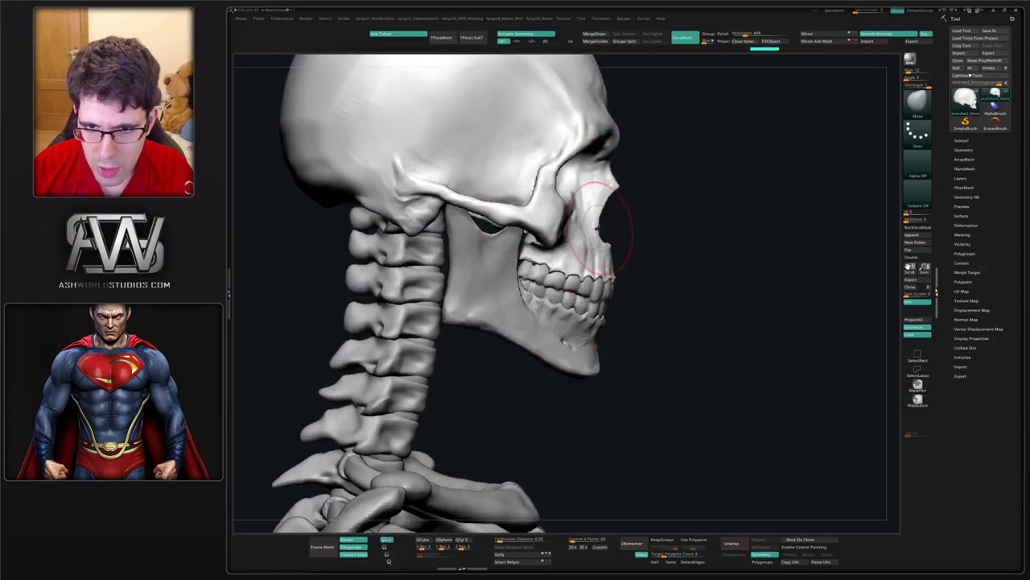
# - Turn the full skeleton to a straight side view and combine all its parts into one mesh with TPoseMesh
pyautogui.press(']')
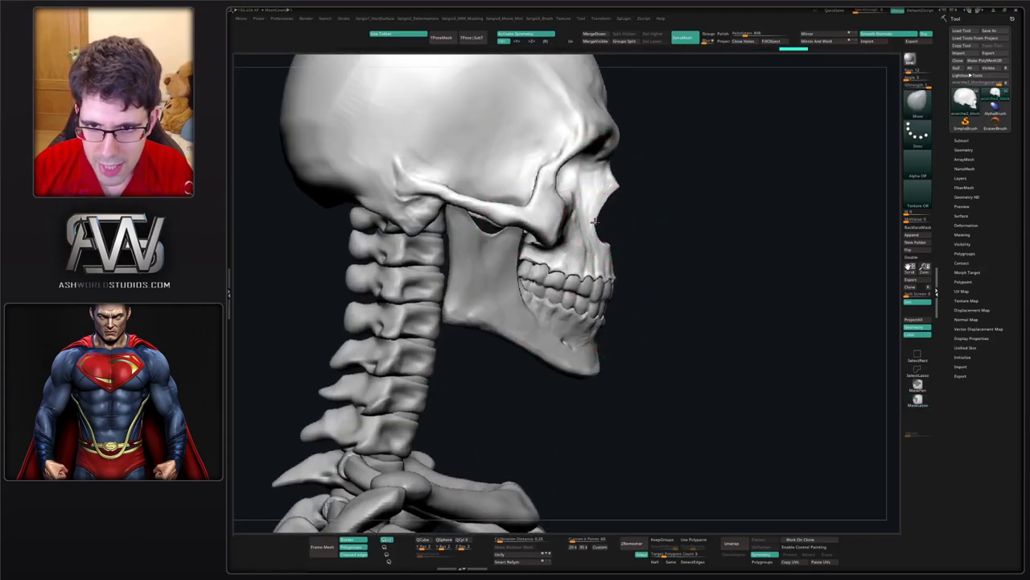
pyautogui.press(']')
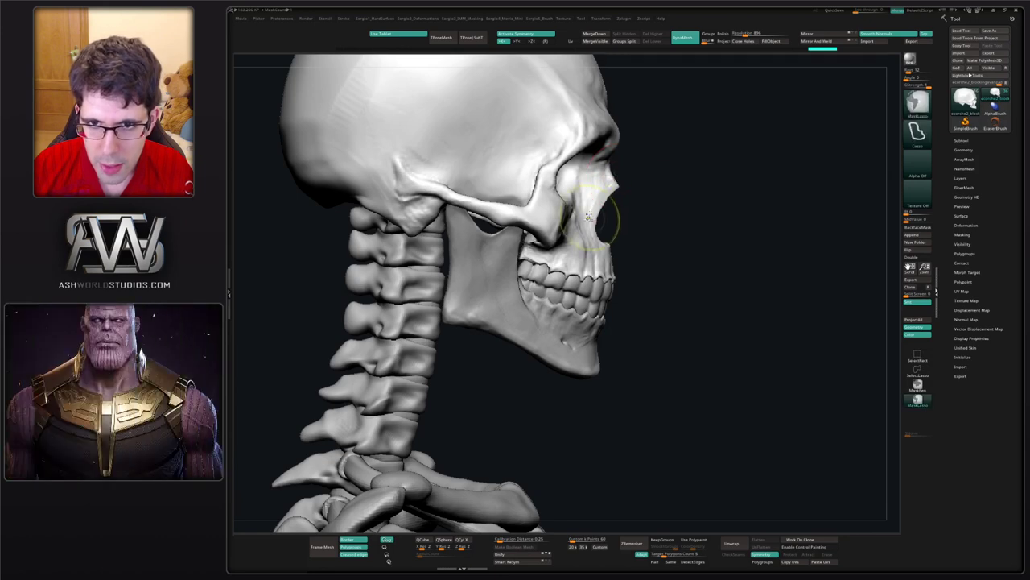
pyautogui.keyDown('ctrl'); pyautogui.moveTo(609, 216); pyautogui.dragTo(541, 226, button='right'); pyautogui.keyUp('ctrl')
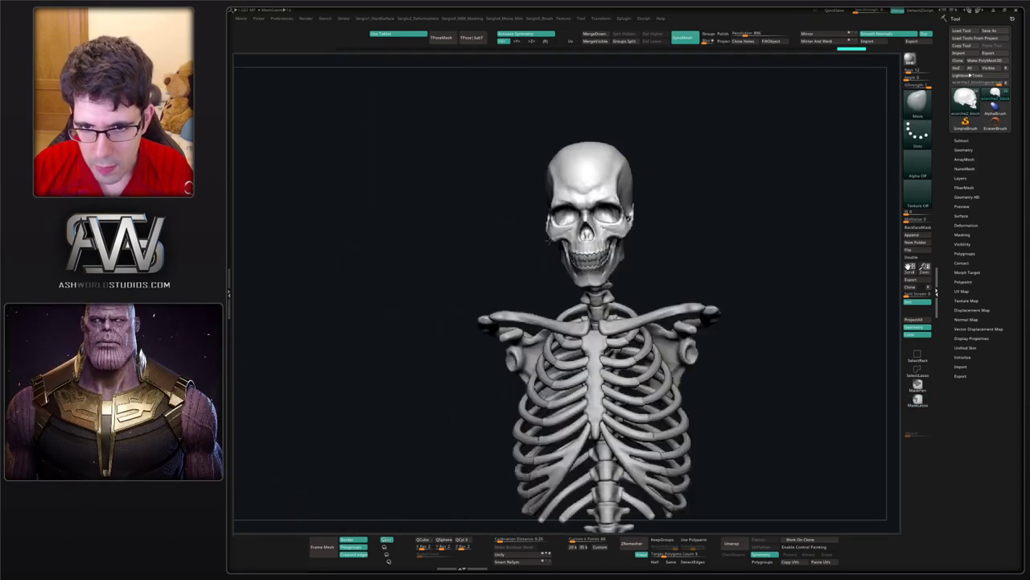
pyautogui.keyDown('ctrl'); pyautogui.moveTo(596, 266); pyautogui.dragTo(599, 227, button='right'); pyautogui.keyUp('ctrl')
pyautogui.moveTo(600, 227); pyautogui.dragTo(613, 199, button='right')
pyautogui.moveTo(600, 168); pyautogui.dragTo(609, 201)
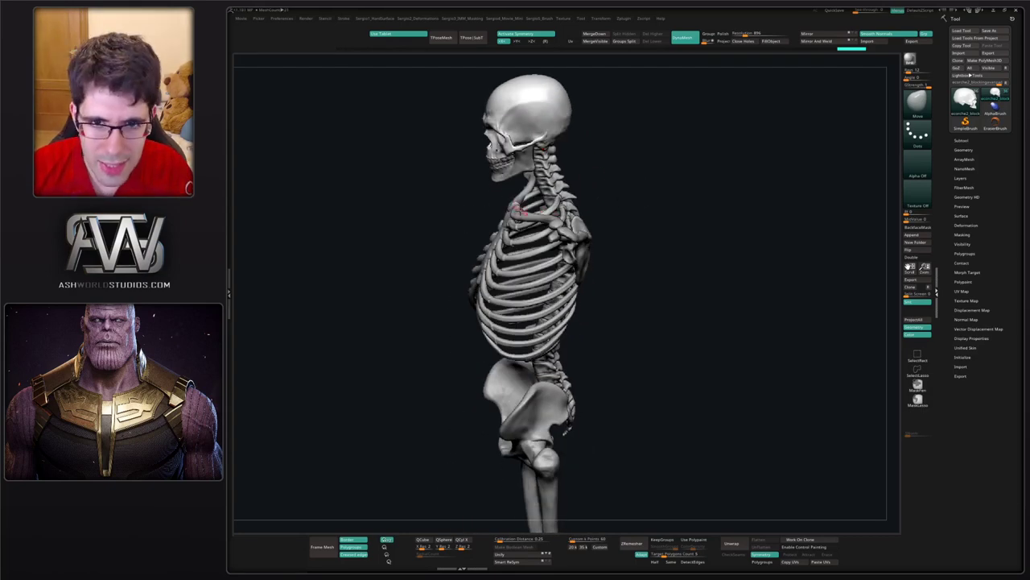
pyautogui.keyDown('shift'); pyautogui.moveTo(469, 153); pyautogui.dragTo(446, 117); pyautogui.keyUp('shift')
pyautogui.click(444, 37)
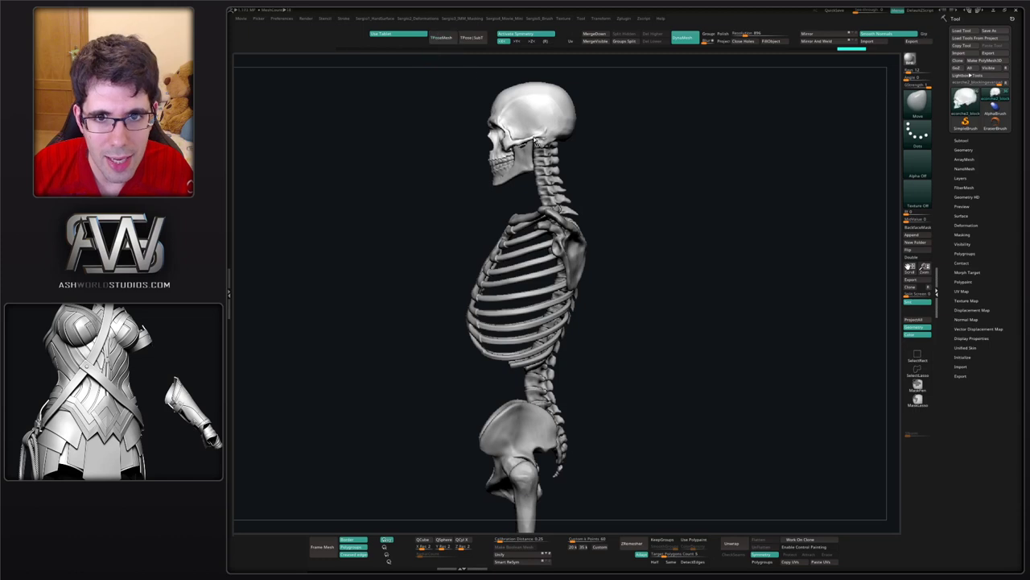
pyautogui.keyDown('alt'); pyautogui.click(582, 177); pyautogui.keyUp('alt')
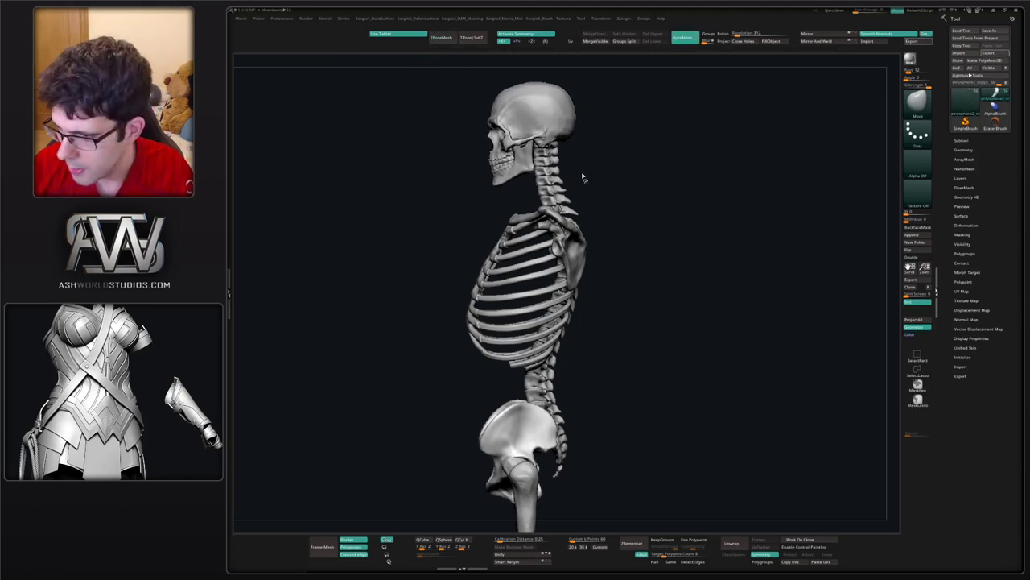
pyautogui.keyDown('alt'); pyautogui.click(587, 159); pyautogui.keyUp('alt')
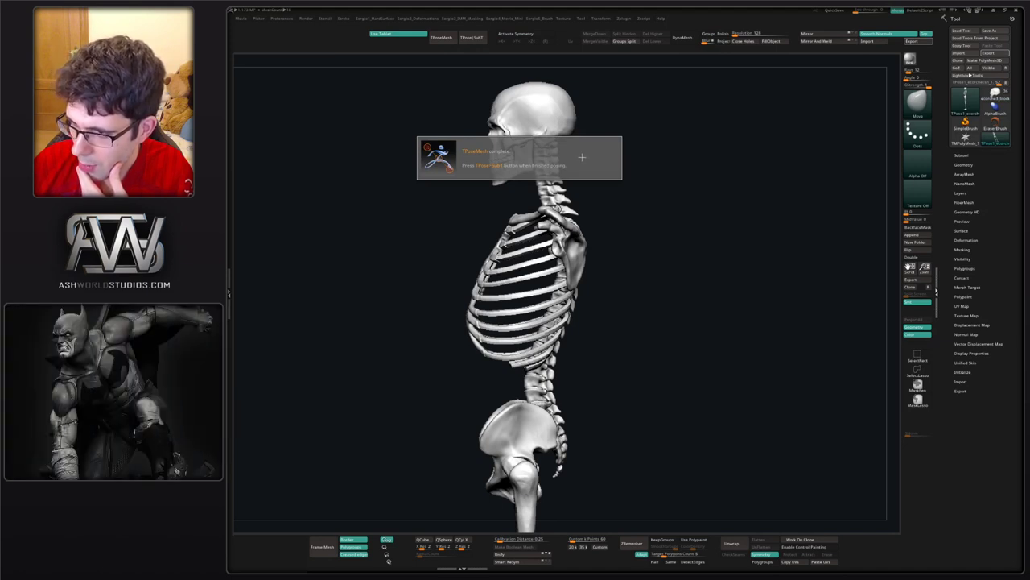
# - Hide the collarbones, sternum and all the ribs of the combined skeleton mesh
pyautogui.moveTo(637, 199); pyautogui.dragTo(529, 274, button='right')
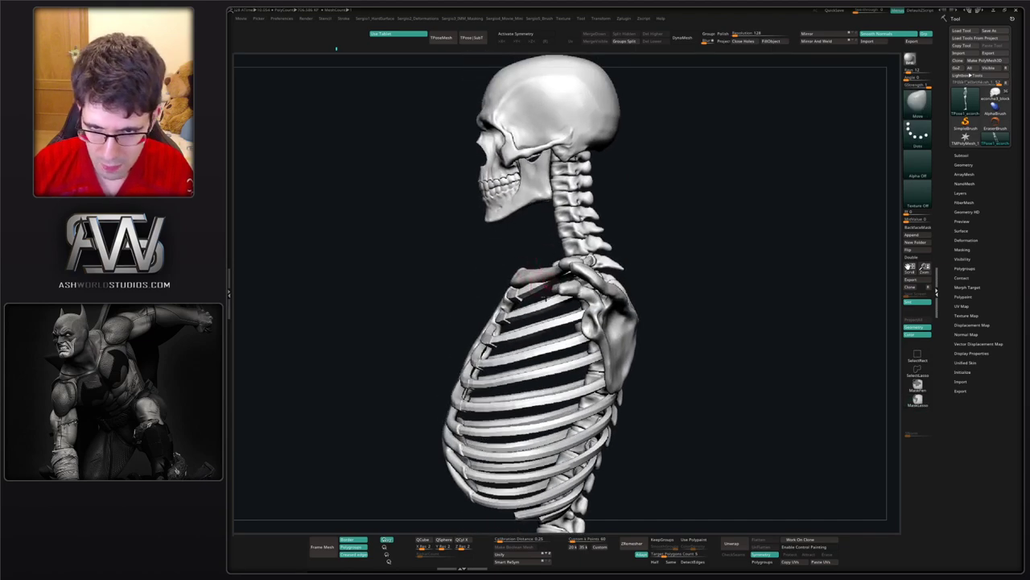
pyautogui.moveTo(538, 282); pyautogui.dragTo(532, 274)
pyautogui.hotkey('ctrl', 'shift')
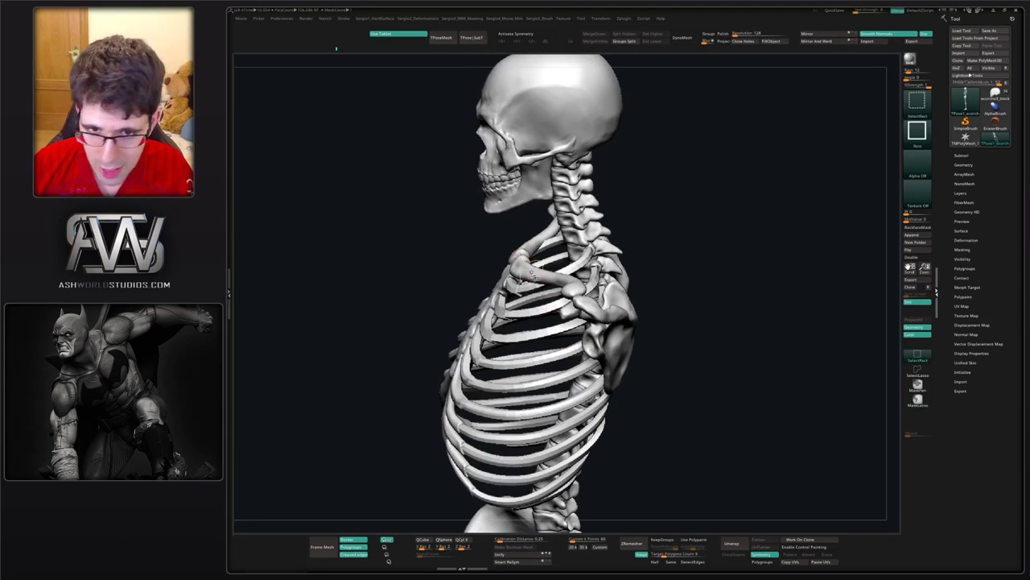
pyautogui.keyDown('ctrl'); pyautogui.keyDown('shift'); pyautogui.click(530, 274); pyautogui.keyUp('shift'); pyautogui.keyUp('ctrl')
pyautogui.keyDown('ctrl'); pyautogui.keyDown('shift'); pyautogui.click(523, 278); pyautogui.keyUp('shift'); pyautogui.keyUp('ctrl')
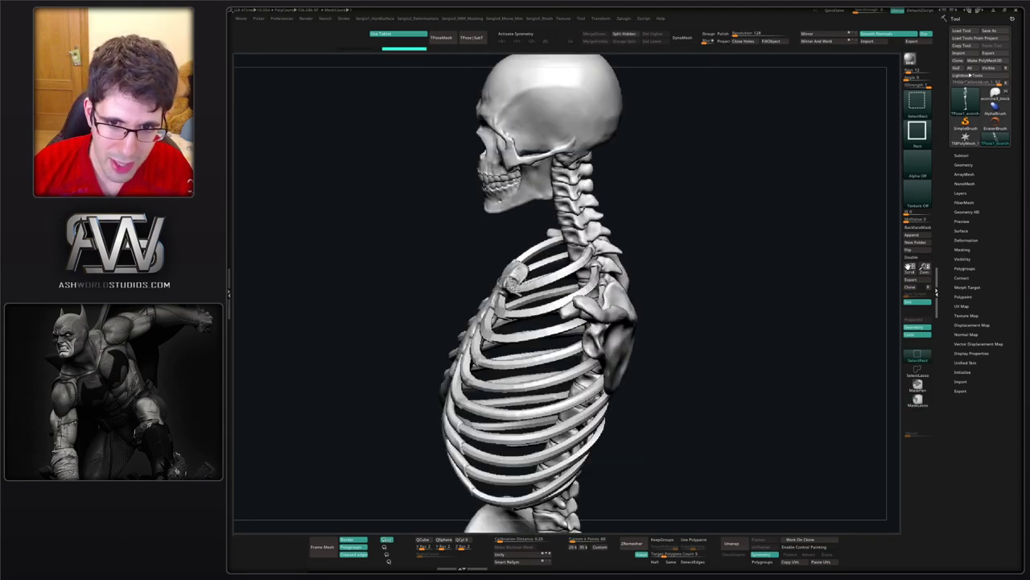
pyautogui.keyDown('ctrl'); pyautogui.keyDown('shift'); pyautogui.click(513, 283); pyautogui.keyUp('shift'); pyautogui.keyUp('ctrl')
pyautogui.keyDown('ctrl'); pyautogui.keyDown('shift'); pyautogui.click(500, 301); pyautogui.keyUp('shift'); pyautogui.keyUp('ctrl')
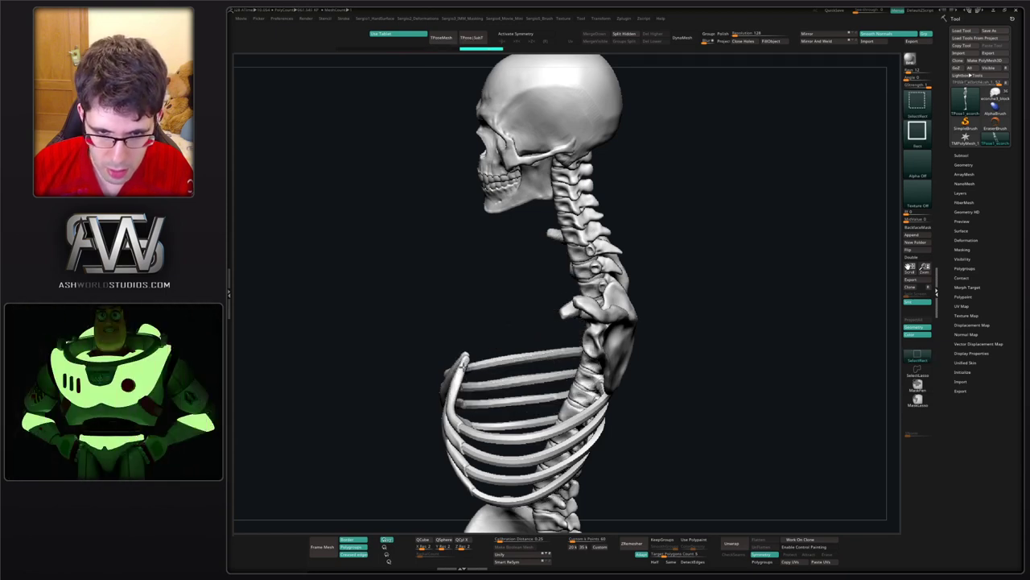
pyautogui.keyDown('ctrl'); pyautogui.keyDown('shift'); pyautogui.click(464, 366); pyautogui.keyUp('shift'); pyautogui.keyUp('ctrl')
pyautogui.keyDown('alt'); pyautogui.moveTo(472, 389); pyautogui.dragTo(475, 268); pyautogui.keyUp('alt')
pyautogui.keyDown('ctrl'); pyautogui.keyDown('shift'); pyautogui.click(483, 298); pyautogui.keyUp('shift'); pyautogui.keyUp('ctrl')
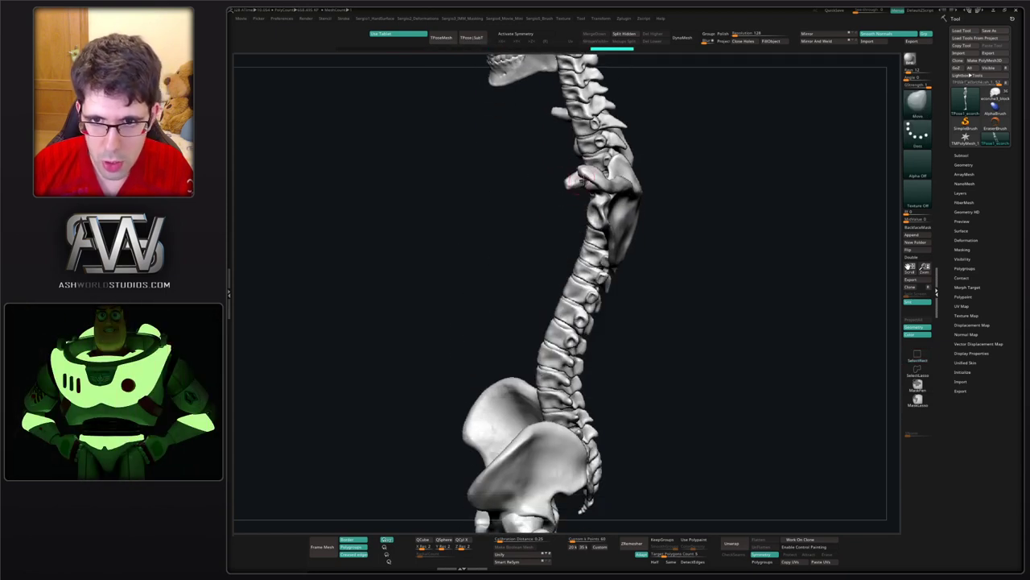
# - Mask the visible skull, spine, shoulder blades and pelvis, then unhide the rib cage and collarbones so they stay unmasked
pyautogui.keyDown('ctrl'); pyautogui.click(540, 203); pyautogui.keyUp('ctrl')
pyautogui.keyDown('ctrl'); pyautogui.keyDown('shift'); pyautogui.click(543, 211); pyautogui.keyUp('shift'); pyautogui.keyUp('ctrl')
pyautogui.moveTo(542, 208)
pyautogui.mouseDown()
pyautogui.moveTo(561, 148)
pyautogui.moveTo(545, 218)
pyautogui.mouseUp()
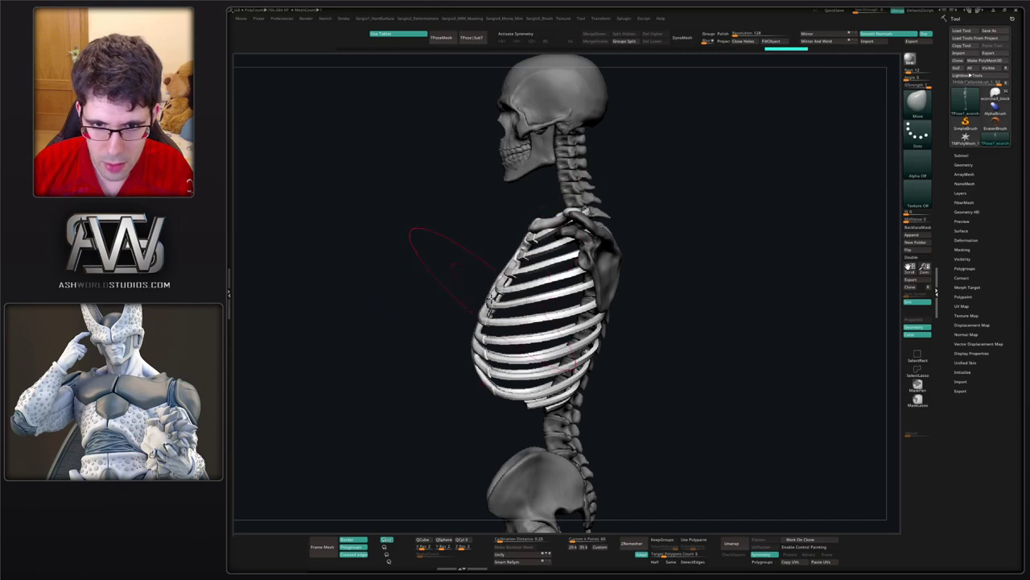
pyautogui.press('ctrl')
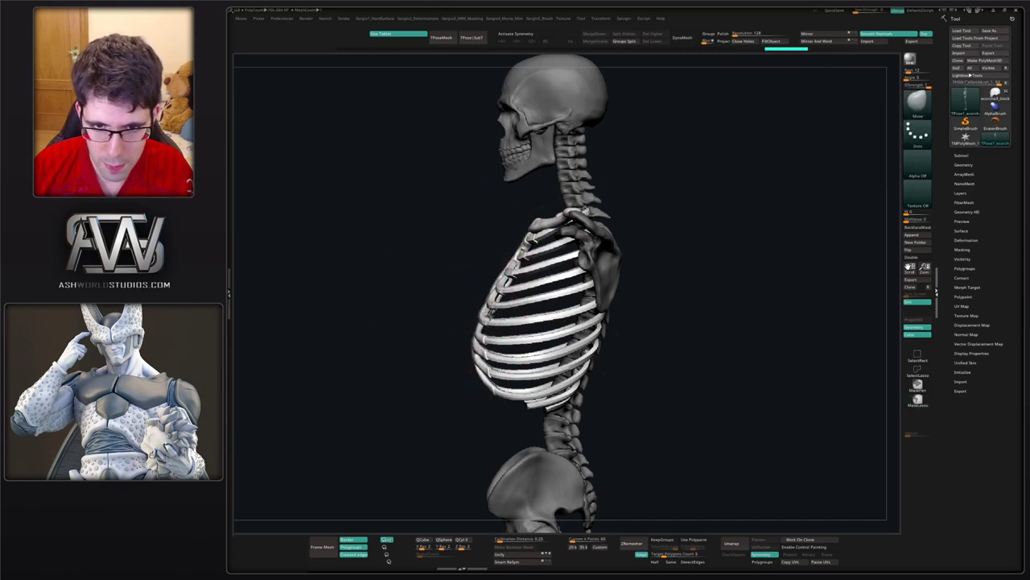
pyautogui.moveTo(439, 278); pyautogui.dragTo(508, 273)
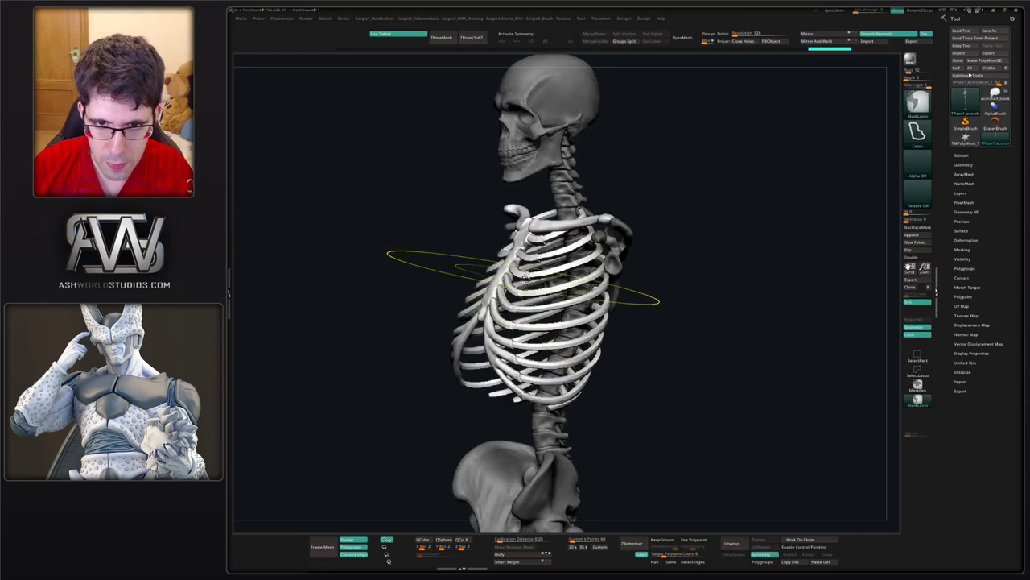
pyautogui.hotkey('ctrl', 'h')
pyautogui.hotkey('ctrl', 'z')
# - Turn on symmetry, resize the Move brush and push the front of the rib cage slightly back in side view
pyautogui.press('x')
pyautogui.moveTo(532, 242); pyautogui.dragTo(495, 234, button='right')
pyautogui.press('s')
pyautogui.click(490, 223)
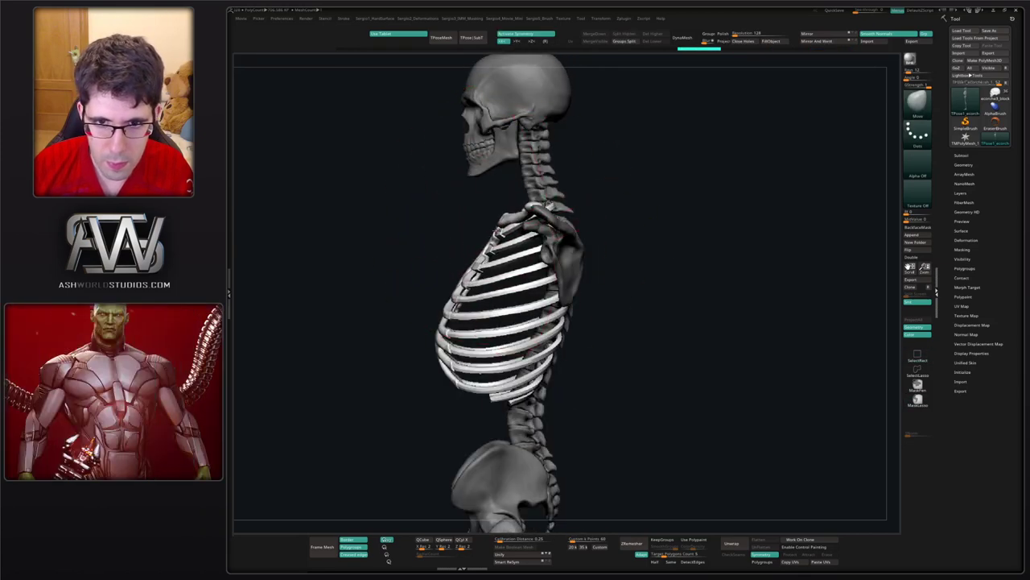
pyautogui.moveTo(494, 233); pyautogui.dragTo(496, 234)
pyautogui.keyDown('alt'); pyautogui.moveTo(480, 296); pyautogui.dragTo(514, 254, button='right'); pyautogui.keyUp('alt')
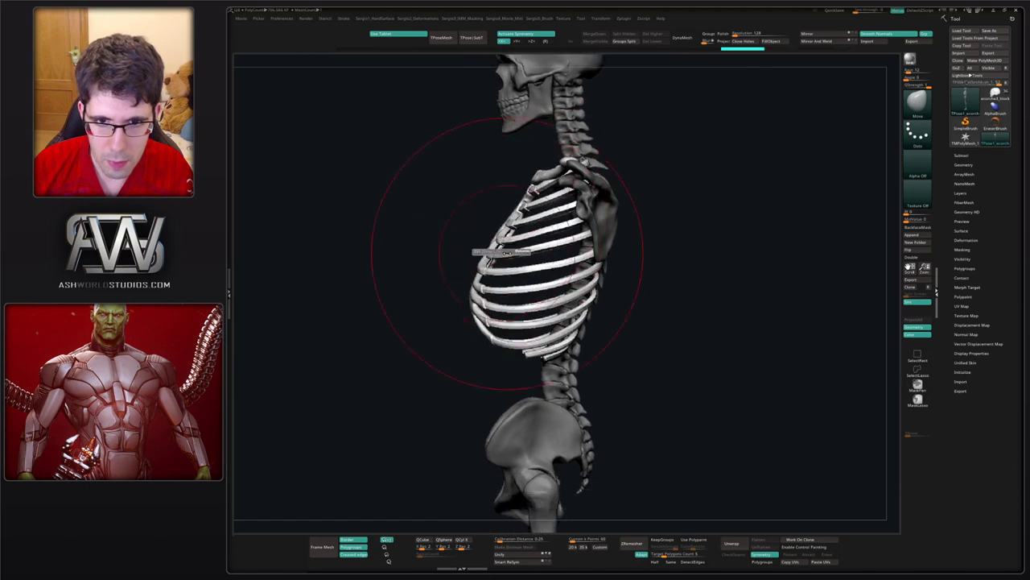
pyautogui.moveTo(485, 269); pyautogui.dragTo(488, 285)
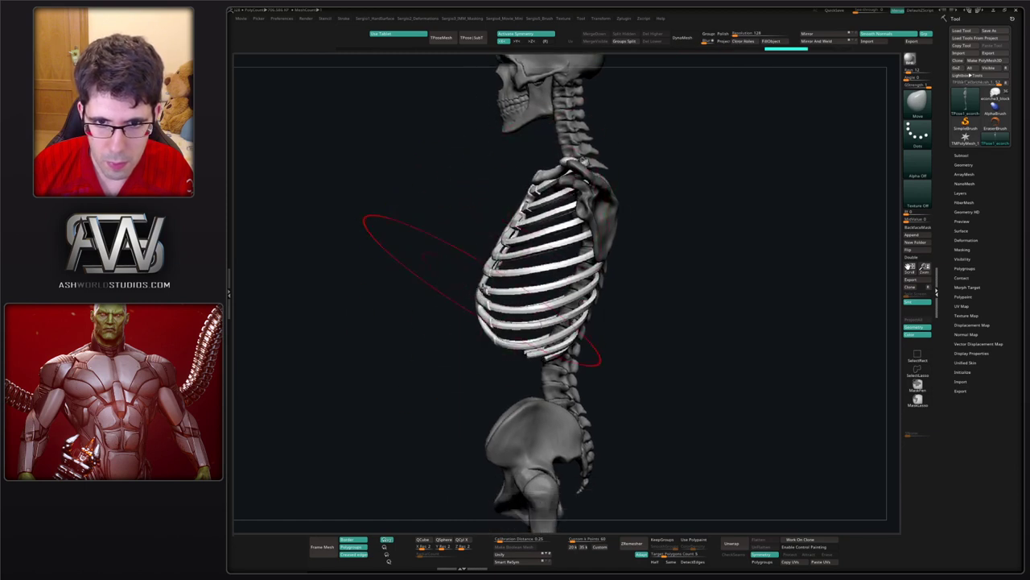
pyautogui.moveTo(483, 288); pyautogui.dragTo(504, 272, button='right')
pyautogui.press('s')
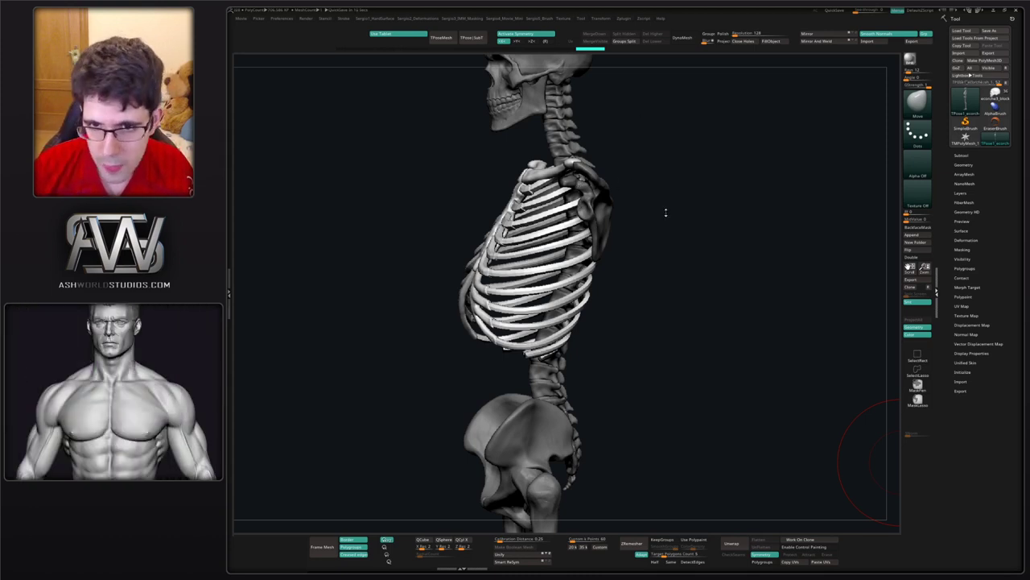
# - Refine the front profile of the rib cage around the sternum with the Move brush
pyautogui.keyDown('shift'); pyautogui.moveTo(666, 212); pyautogui.dragTo(602, 167, button='right'); pyautogui.keyUp('shift')
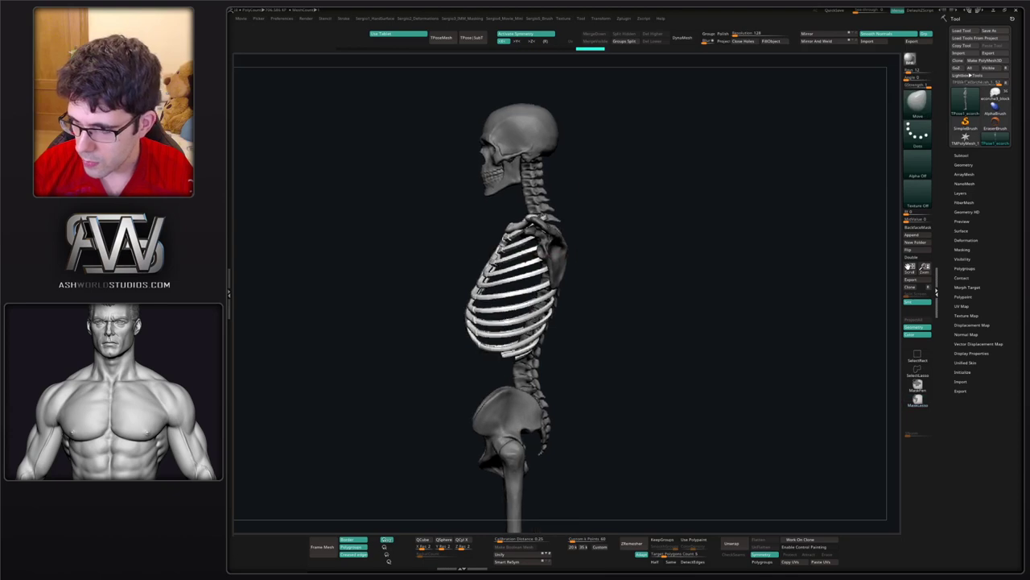
pyautogui.keyDown('alt'); pyautogui.moveTo(492, 271); pyautogui.dragTo(567, 264, button='right'); pyautogui.keyUp('alt')
pyautogui.moveTo(567, 264)
pyautogui.keyDown('ctrl'); pyautogui.mouseDown(button='right')
pyautogui.moveTo(570, 272)
pyautogui.moveTo(586, 246)
pyautogui.mouseUp(button='right'); pyautogui.keyUp('ctrl')
pyautogui.keyDown('alt'); pyautogui.moveTo(586, 246); pyautogui.dragTo(546, 274, button='right'); pyautogui.keyUp('alt')
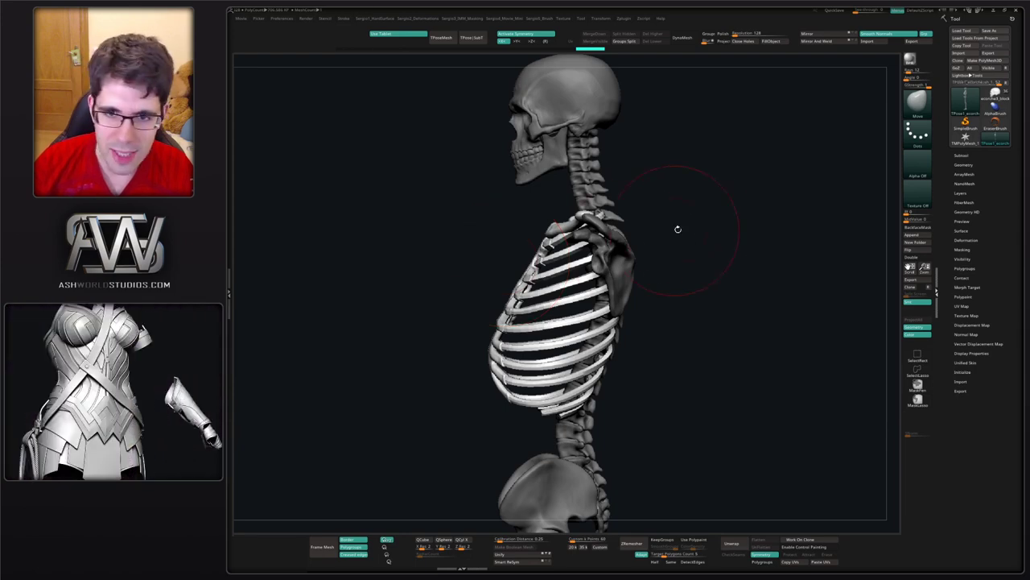
pyautogui.moveTo(658, 221)
pyautogui.mouseDown(button='right')
pyautogui.moveTo(684, 234)
pyautogui.moveTo(675, 274)
pyautogui.moveTo(725, 274)
pyautogui.mouseUp(button='right')
pyautogui.moveTo(563, 279)
pyautogui.keyDown('alt'); pyautogui.mouseDown(button='right')
pyautogui.moveTo(635, 262)
pyautogui.moveTo(601, 228)
pyautogui.mouseUp(button='right'); pyautogui.keyUp('alt')
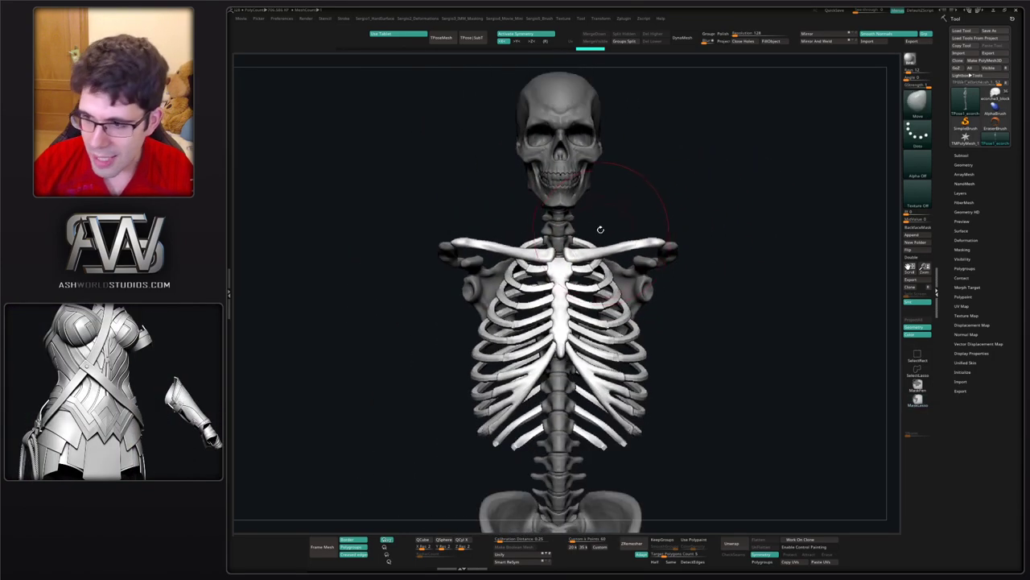
pyautogui.moveTo(706, 212)
pyautogui.mouseDown()
pyautogui.moveTo(556, 294)
pyautogui.moveTo(578, 306)
pyautogui.mouseUp()
pyautogui.moveTo(580, 315); pyautogui.dragTo(566, 314, button='right')
pyautogui.moveTo(565, 296); pyautogui.dragTo(553, 306)
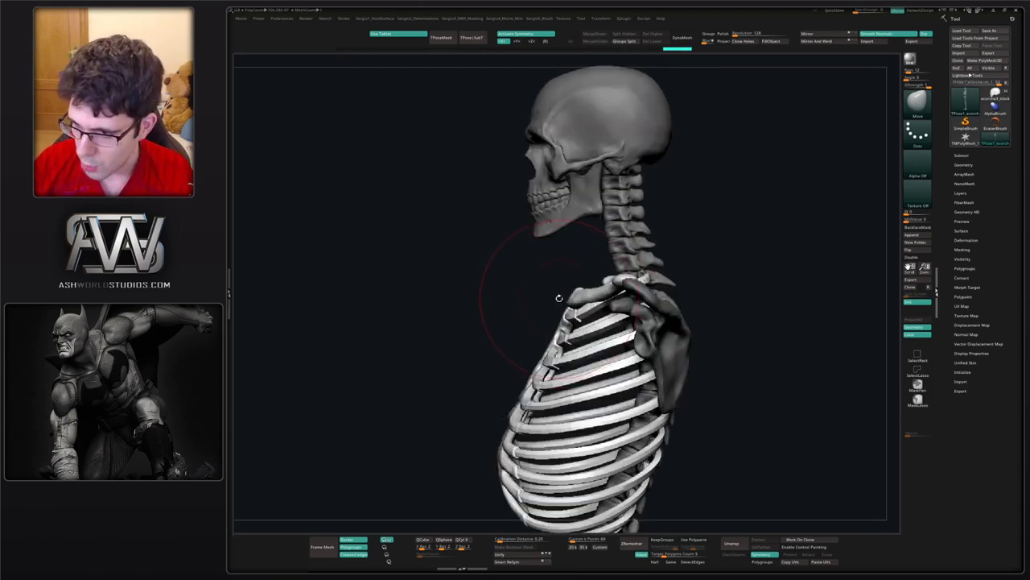
pyautogui.moveTo(556, 277); pyautogui.dragTo(524, 298)
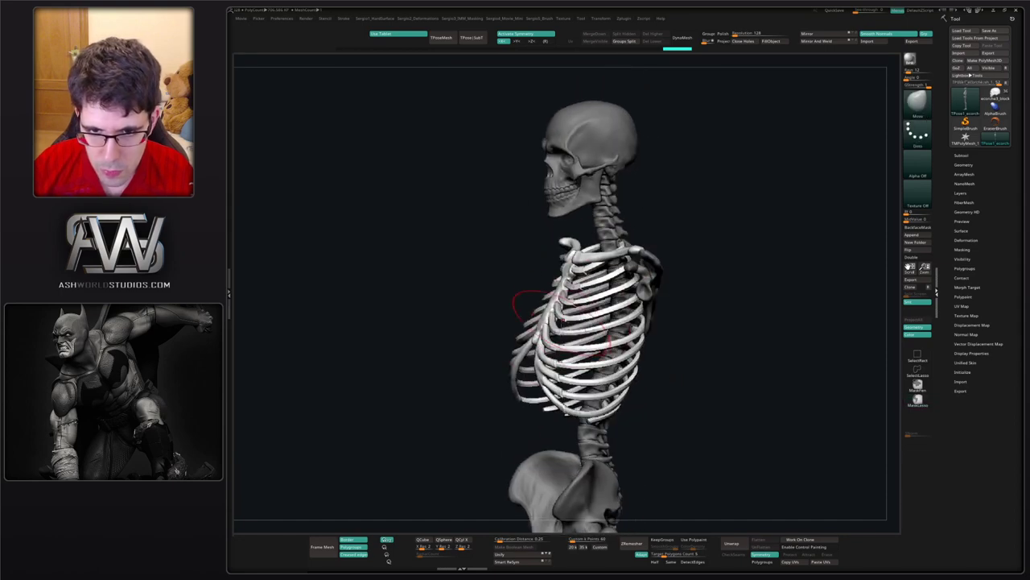
pyautogui.moveTo(557, 296)
pyautogui.keyDown('ctrl'); pyautogui.mouseDown(button='right')
pyautogui.moveTo(566, 299)
pyautogui.moveTo(561, 282)
pyautogui.mouseUp(button='right'); pyautogui.keyUp('ctrl')
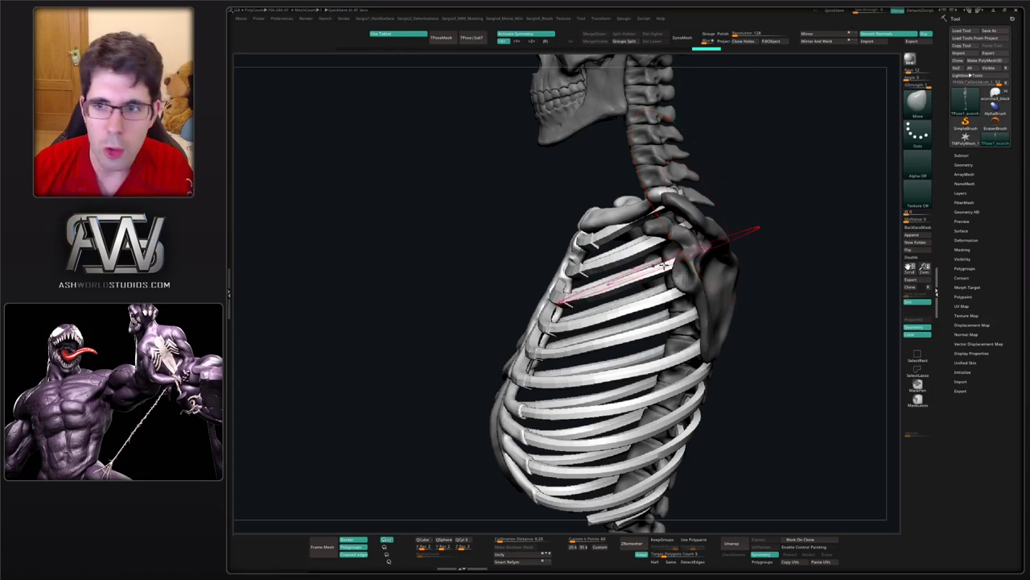
# - Examine the reshaped rib cage's proportions against the skull, spine and pelvis from the side, front and back
pyautogui.moveTo(759, 224)
pyautogui.mouseDown(button='right')
pyautogui.moveTo(818, 229)
pyautogui.moveTo(814, 181)
pyautogui.mouseUp(button='right')
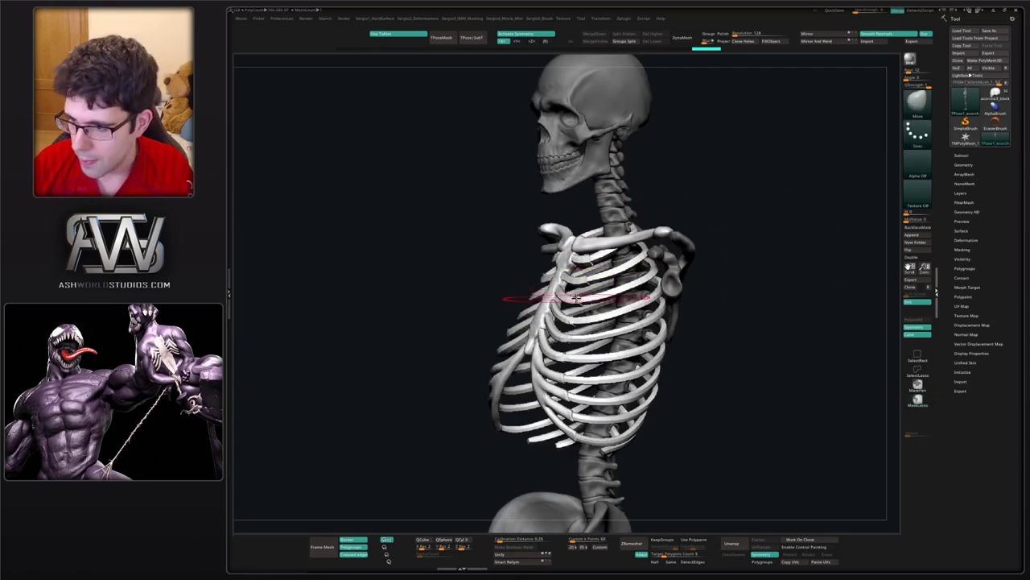
pyautogui.moveTo(578, 299)
pyautogui.mouseDown(button='right')
pyautogui.moveTo(562, 296)
pyautogui.moveTo(565, 238)
pyautogui.mouseUp(button='right')
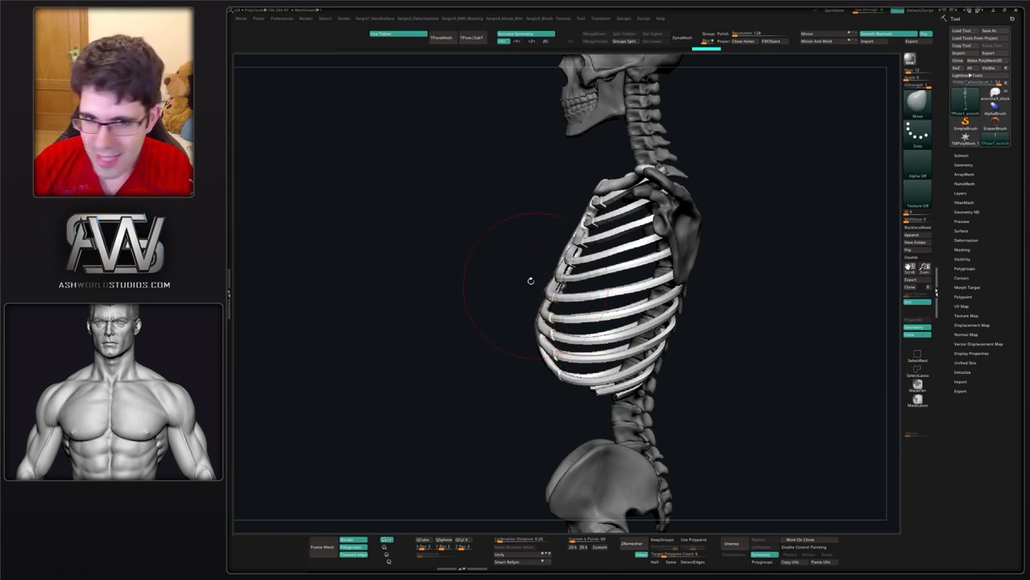
pyautogui.moveTo(531, 281)
pyautogui.mouseDown()
pyautogui.moveTo(636, 290)
pyautogui.moveTo(548, 275)
pyautogui.mouseUp()
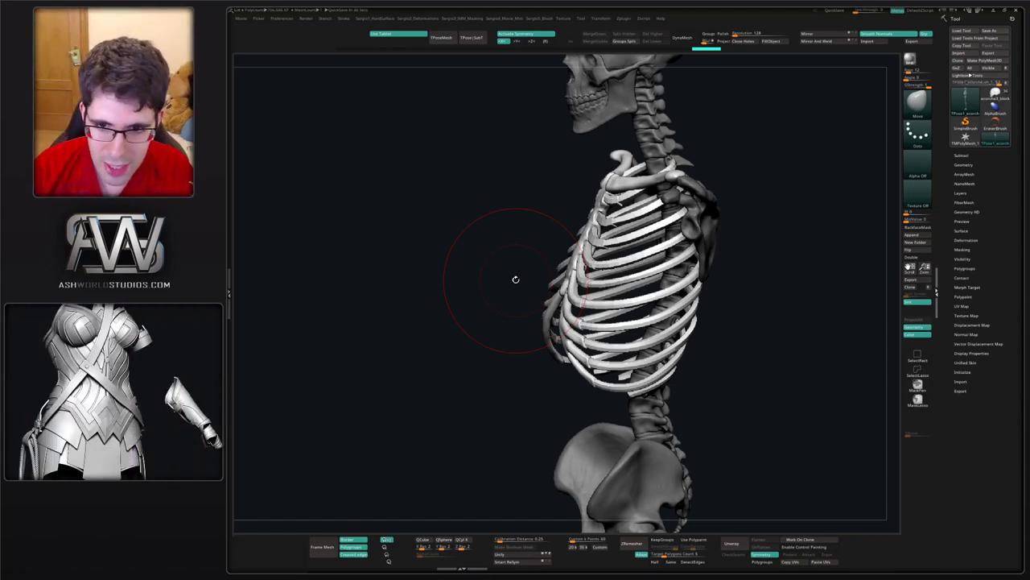
pyautogui.moveTo(827, 264); pyautogui.dragTo(634, 299)
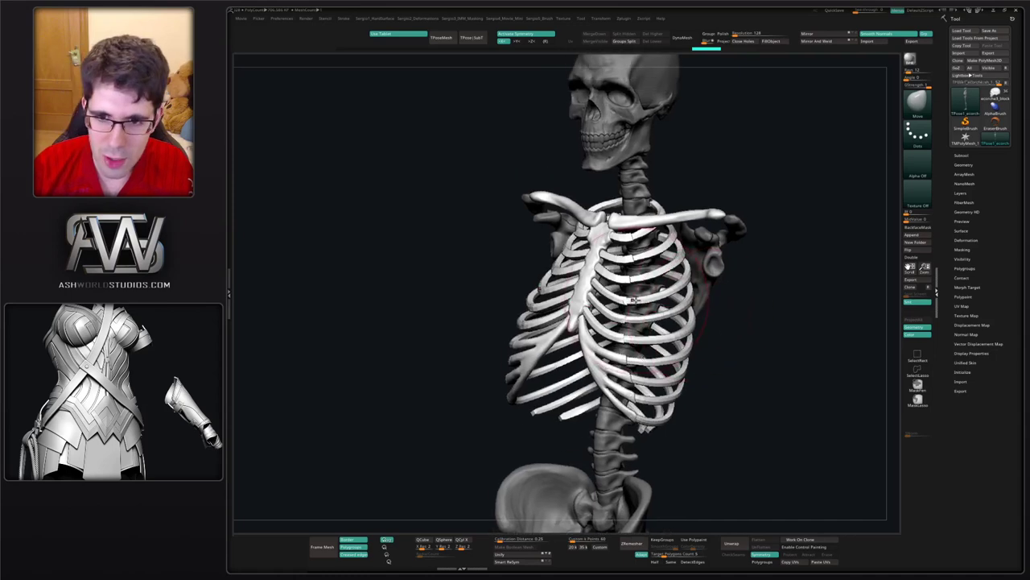
pyautogui.keyDown('shift'); pyautogui.moveTo(635, 300); pyautogui.dragTo(654, 310, button='right'); pyautogui.keyUp('shift')
pyautogui.keyDown('alt'); pyautogui.moveTo(734, 314); pyautogui.dragTo(664, 286, button='right'); pyautogui.keyUp('alt')
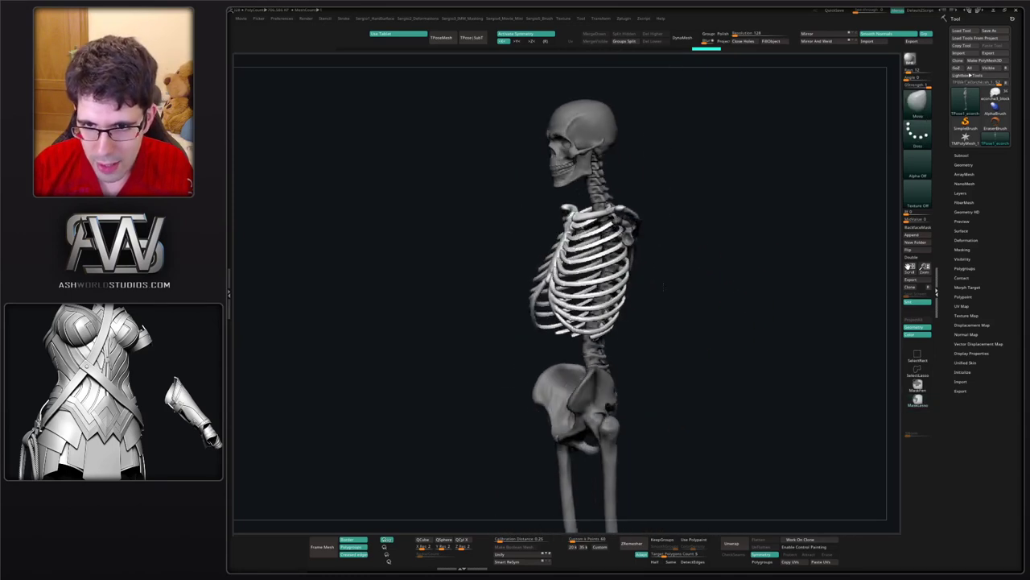
pyautogui.moveTo(664, 288); pyautogui.dragTo(649, 263)
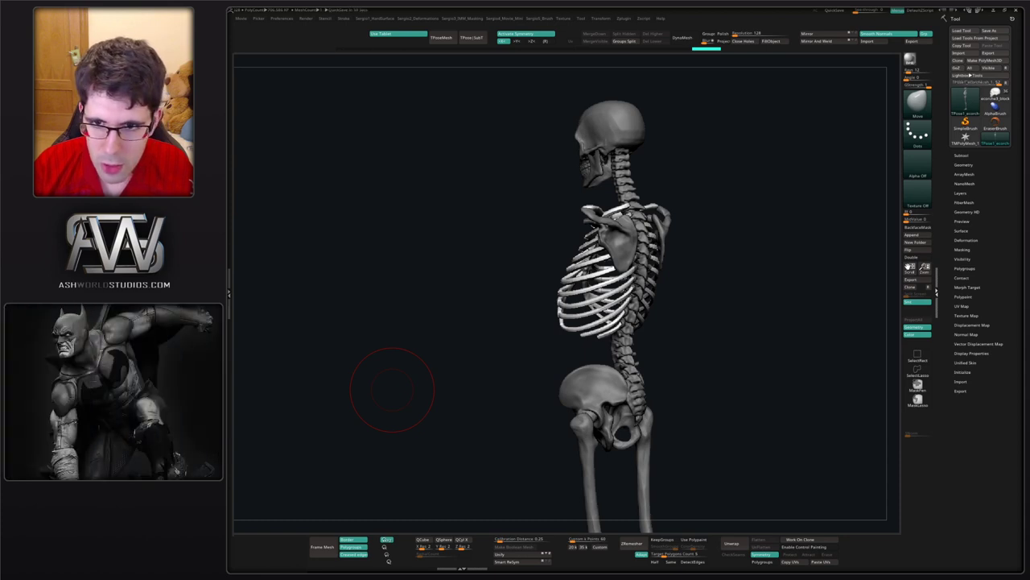
pyautogui.moveTo(815, 203); pyautogui.dragTo(633, 295)
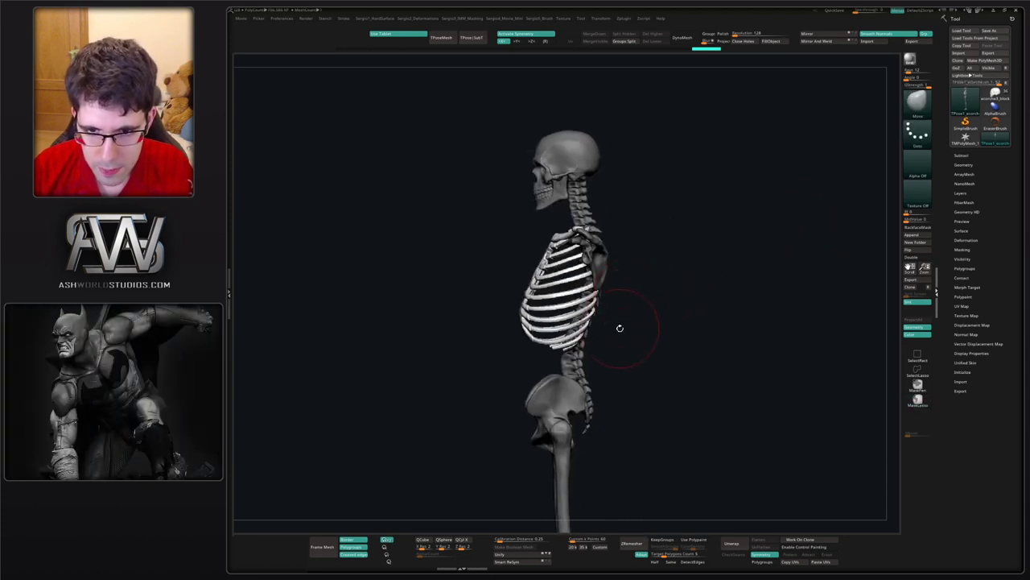
# - Clear the rib cage mask, isolate and mask the pelvis and legs, and unhide the upper body so it stays unmasked
pyautogui.keyDown('ctrl'); pyautogui.moveTo(617, 342); pyautogui.dragTo(628, 353); pyautogui.keyUp('ctrl')
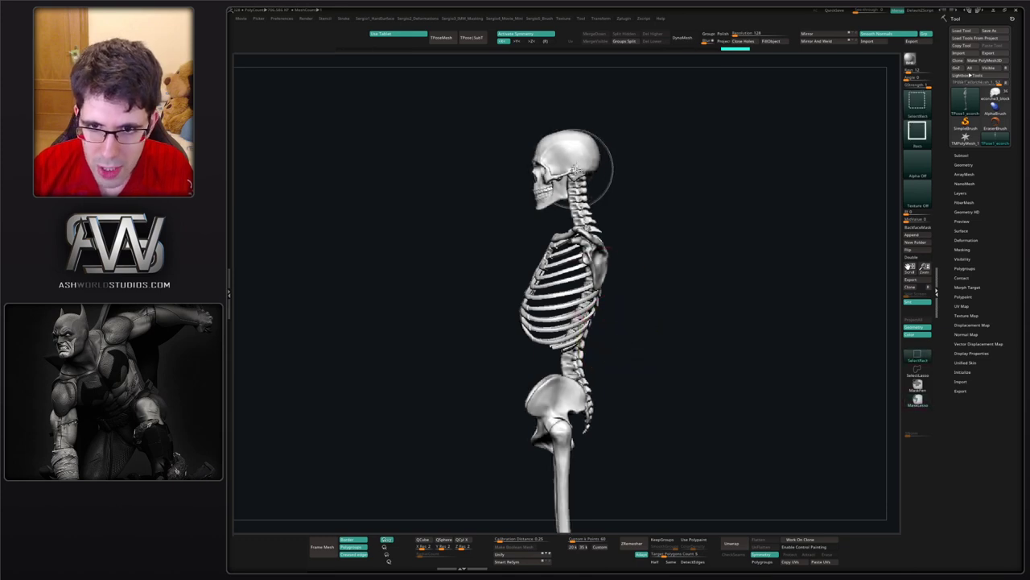
pyautogui.keyDown('ctrl'); pyautogui.keyDown('shift'); pyautogui.moveTo(646, 90); pyautogui.dragTo(475, 371); pyautogui.keyUp('shift'); pyautogui.keyUp('ctrl')
pyautogui.keyDown('ctrl'); pyautogui.moveTo(606, 370); pyautogui.dragTo(619, 468, button='right'); pyautogui.keyUp('ctrl')
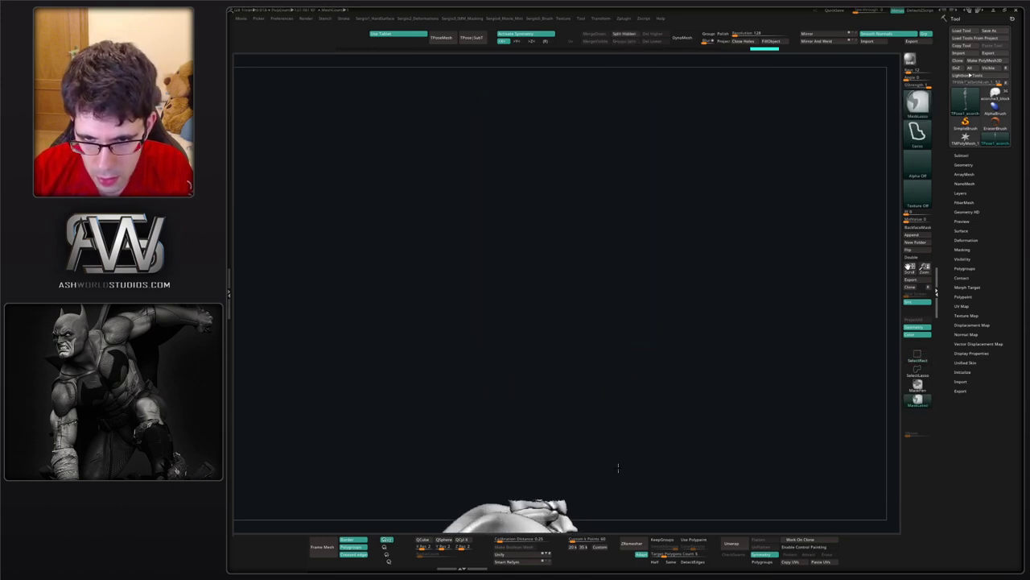
pyautogui.keyDown('alt'); pyautogui.moveTo(618, 467); pyautogui.dragTo(575, 311); pyautogui.keyUp('alt')
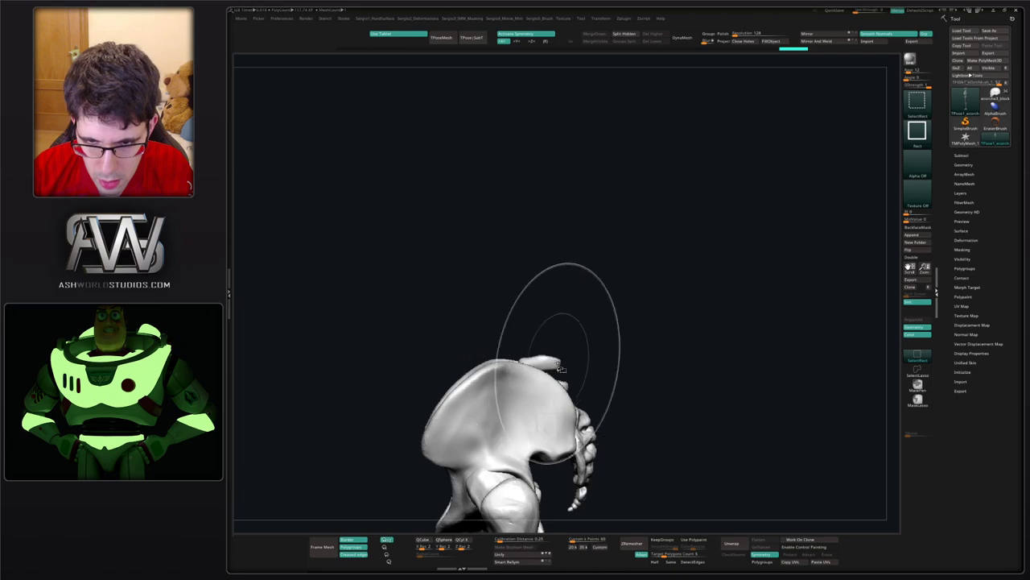
pyautogui.moveTo(592, 366); pyautogui.dragTo(621, 333, button='right')
pyautogui.keyDown('ctrl'); pyautogui.keyDown('shift'); pyautogui.click(561, 370); pyautogui.keyUp('shift'); pyautogui.keyUp('ctrl')
pyautogui.keyDown('ctrl'); pyautogui.click(635, 350); pyautogui.keyUp('ctrl')
pyautogui.keyDown('ctrl'); pyautogui.keyDown('shift'); pyautogui.click(636, 351); pyautogui.keyUp('shift'); pyautogui.keyUp('ctrl')
pyautogui.keyDown('shift'); pyautogui.moveTo(621, 334); pyautogui.dragTo(593, 347, button='right'); pyautogui.keyUp('shift')
# - Try to rotate the unmasked upper body about the base of the spine with the transform gizmo
pyautogui.press('w')
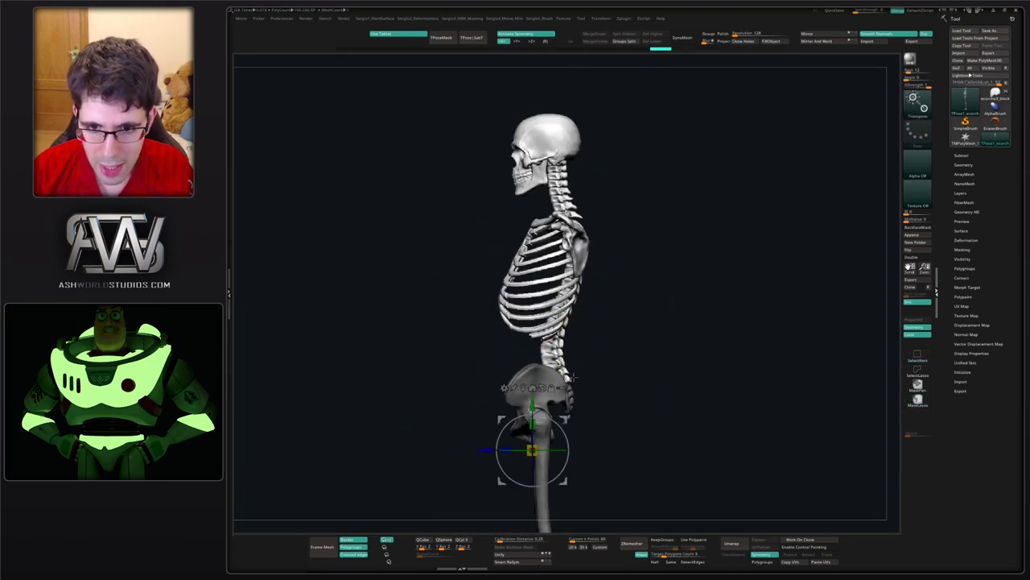
pyautogui.moveTo(567, 417)
pyautogui.keyDown('alt'); pyautogui.mouseDown()
pyautogui.moveTo(594, 349)
pyautogui.moveTo(593, 364)
pyautogui.moveTo(559, 381)
pyautogui.moveTo(595, 366)
pyautogui.mouseUp(); pyautogui.keyUp('alt')
pyautogui.hotkey('ctrl', 'z')
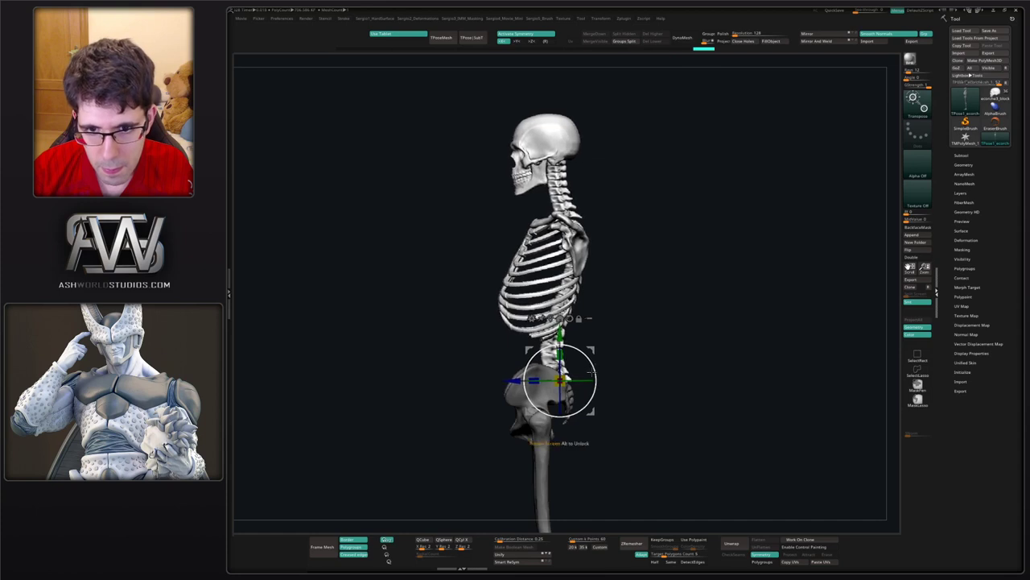
pyautogui.moveTo(614, 335)
pyautogui.keyDown('ctrl'); pyautogui.mouseDown(button='right')
pyautogui.moveTo(614, 293)
pyautogui.moveTo(635, 389)
pyautogui.mouseUp(button='right'); pyautogui.keyUp('ctrl')
pyautogui.keyDown('ctrl'); pyautogui.moveTo(633, 292); pyautogui.dragTo(626, 273, button='right'); pyautogui.keyUp('ctrl')
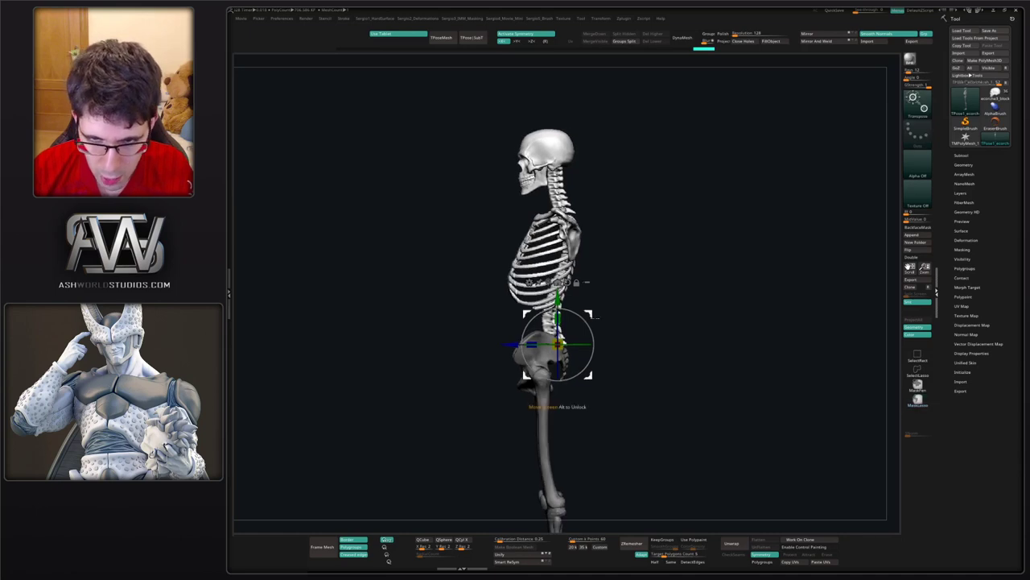
# - Tilt the upper body slightly forward with a vertical Transpose line from the pelvis past the skull, comparing before and after
pyautogui.press('y')
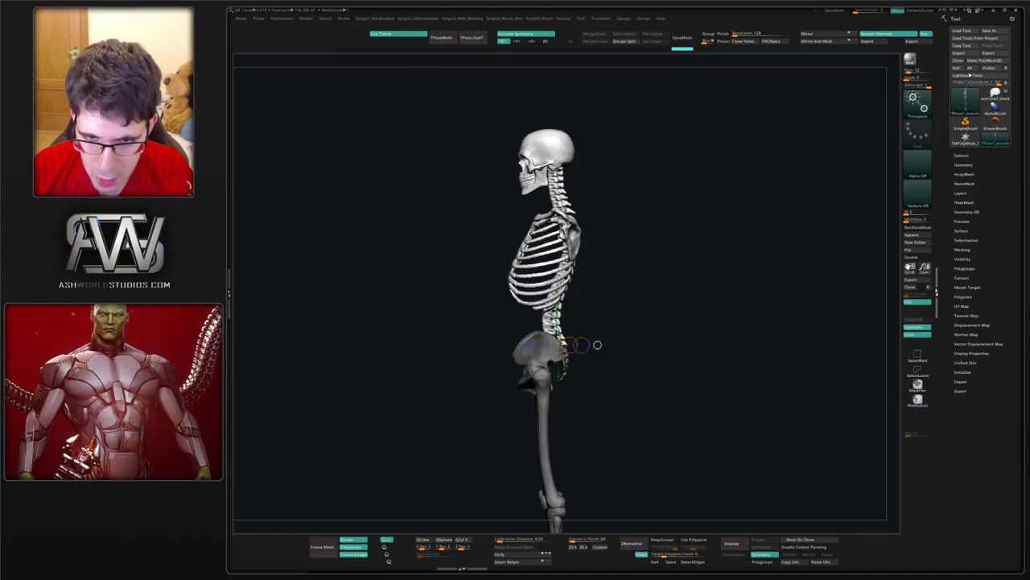
pyautogui.moveTo(553, 339)
pyautogui.mouseDown()
pyautogui.moveTo(554, 95)
pyautogui.moveTo(547, 118)
pyautogui.mouseUp()
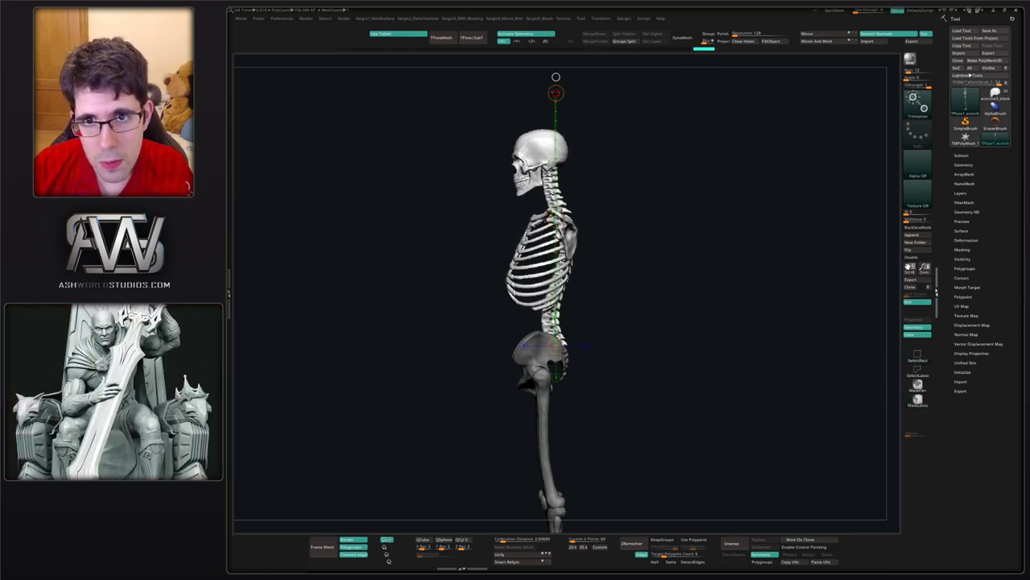
pyautogui.moveTo(555, 93); pyautogui.dragTo(556, 92)
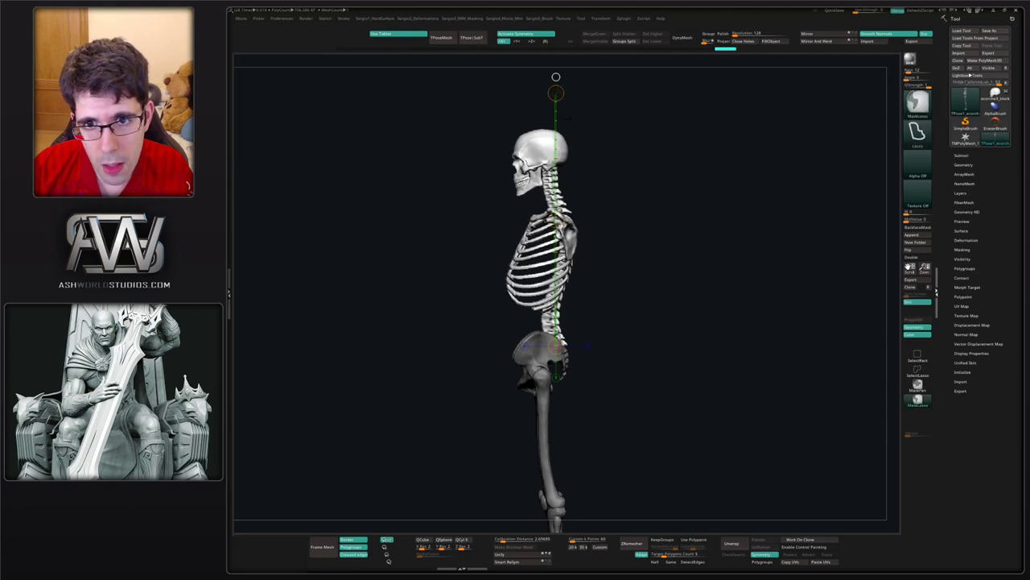
pyautogui.hotkey('ctrl', 'z')
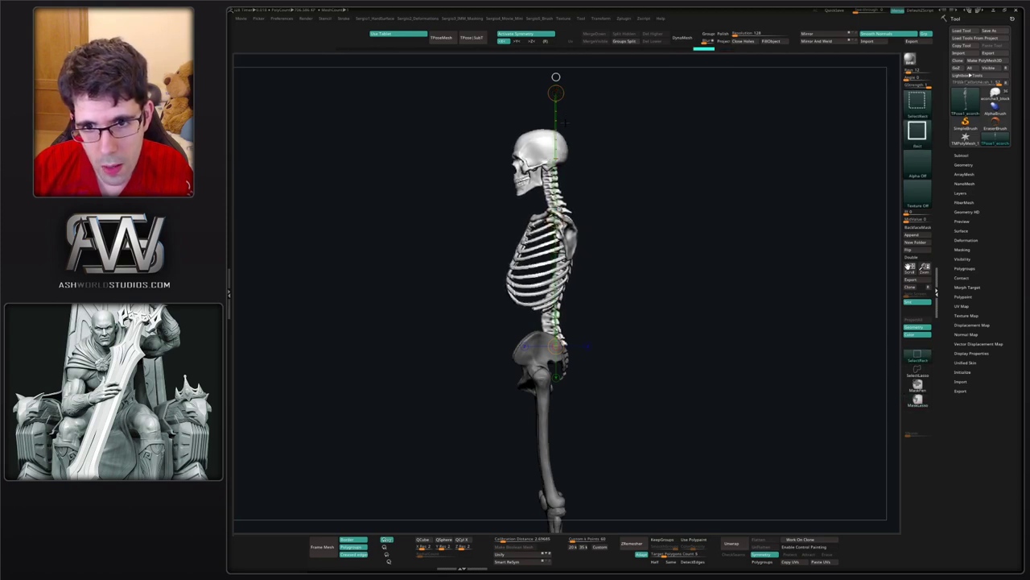
pyautogui.hotkey('ctrl', 'shift', 'z')
# - Mask the spine, rib cage and lower body, leaving only the skull and jaw unmasked
pyautogui.keyDown('alt'); pyautogui.moveTo(606, 137); pyautogui.dragTo(642, 227, button='right'); pyautogui.keyUp('alt')
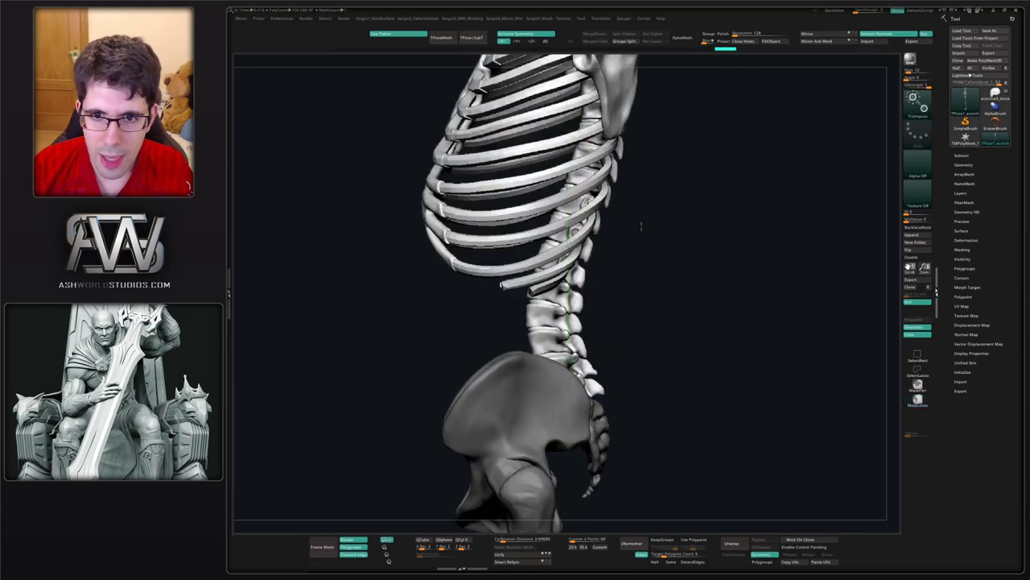
pyautogui.hotkey('ctrl', 'shift', 'z')
pyautogui.hotkey('ctrl', 'shift', 'z')
pyautogui.hotkey('ctrl', 'shift', 'z')
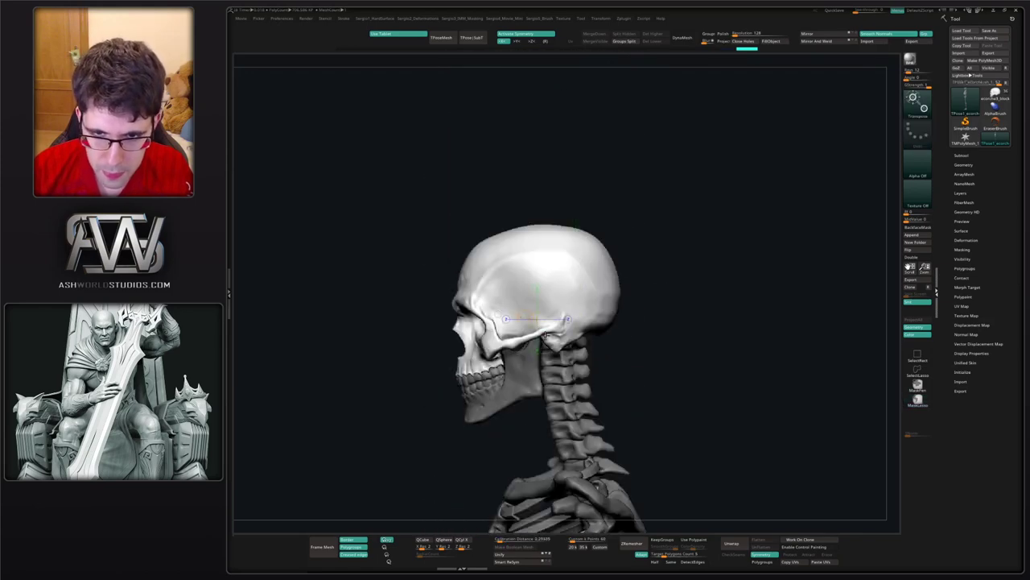
pyautogui.hotkey('ctrl', 'shift', 'z')
pyautogui.hotkey('ctrl', 'shift', 'z')
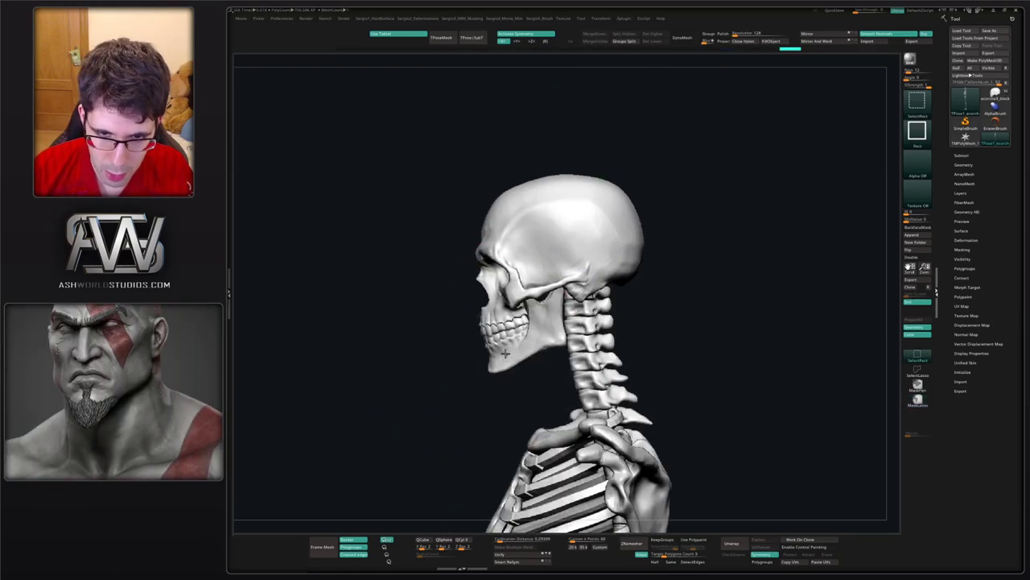
pyautogui.hotkey('ctrl', 'shift', 'z')
pyautogui.hotkey('ctrl', 'shift', 'z')
pyautogui.hotkey('ctrl', 'shift', 'z')
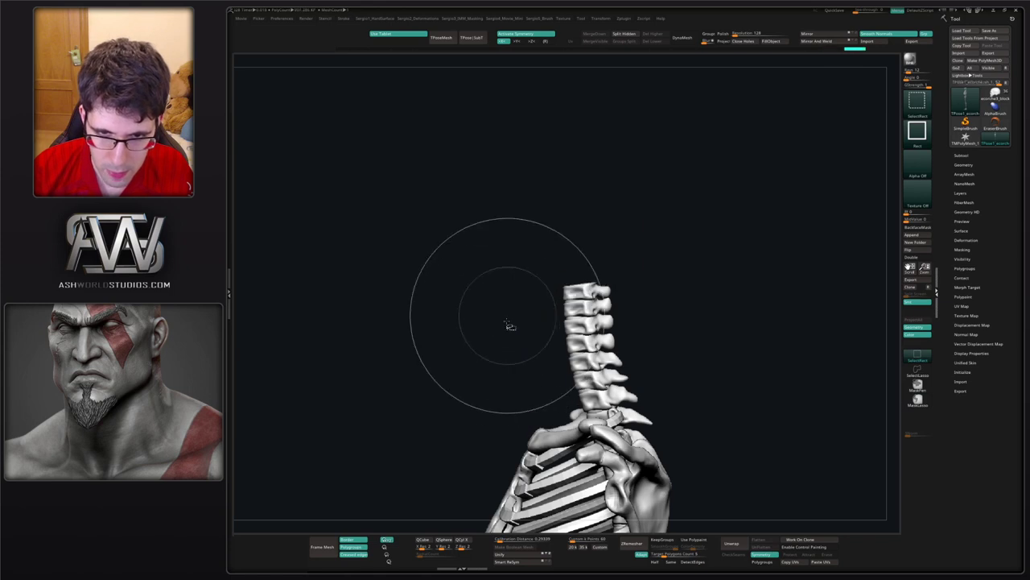
pyautogui.hotkey('ctrl', 'z')
pyautogui.hotkey('ctrl', 'z')
pyautogui.hotkey('ctrl', 'z')
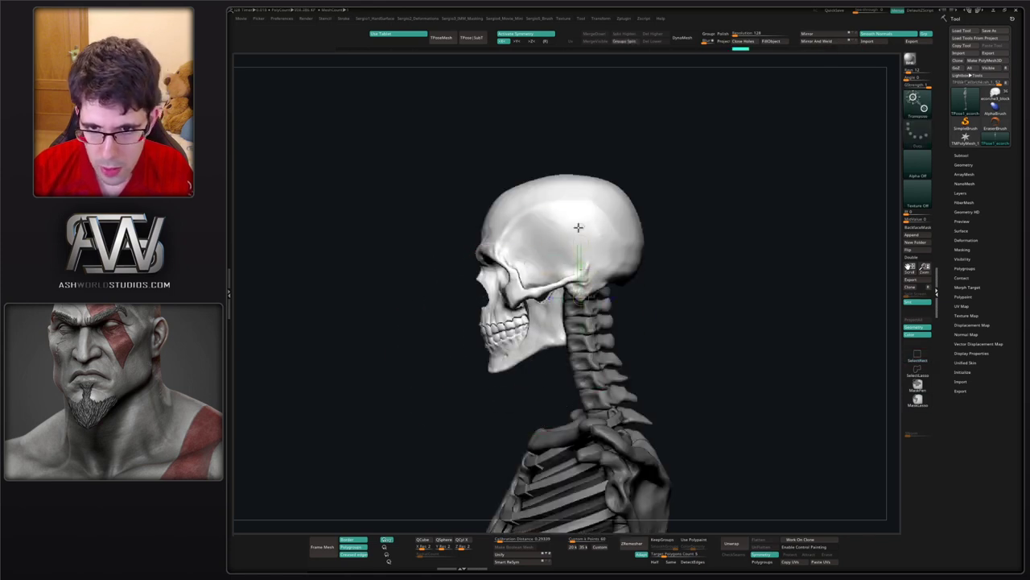
# - Adjust the tilt of the skull and jaw slightly in side view with a vertical Transpose line from the skull base
pyautogui.moveTo(578, 228); pyautogui.dragTo(582, 193)
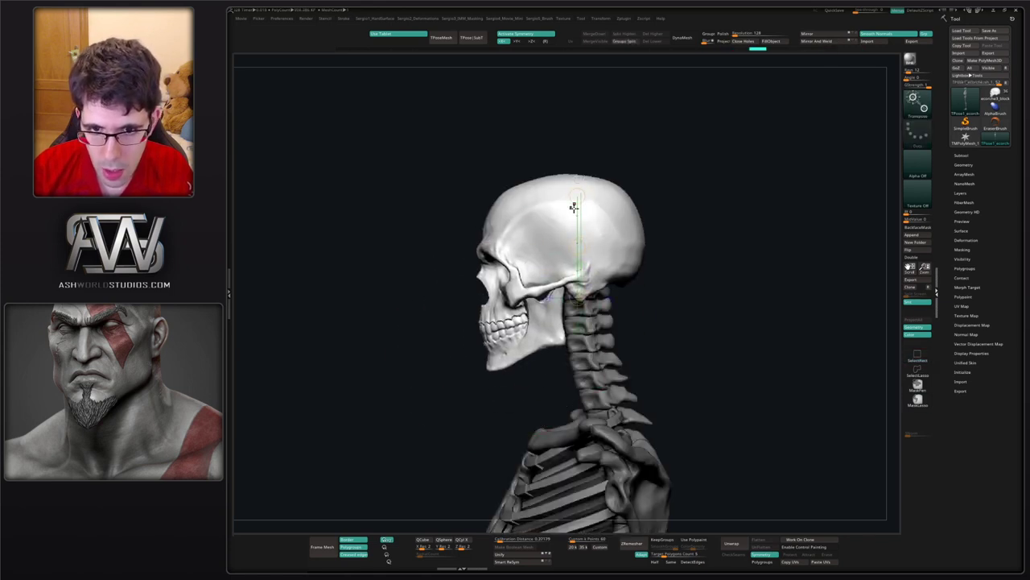
pyautogui.keyDown('ctrl'); pyautogui.moveTo(573, 301); pyautogui.dragTo(617, 270, button='right'); pyautogui.keyUp('ctrl')
pyautogui.moveTo(595, 308); pyautogui.dragTo(599, 213)
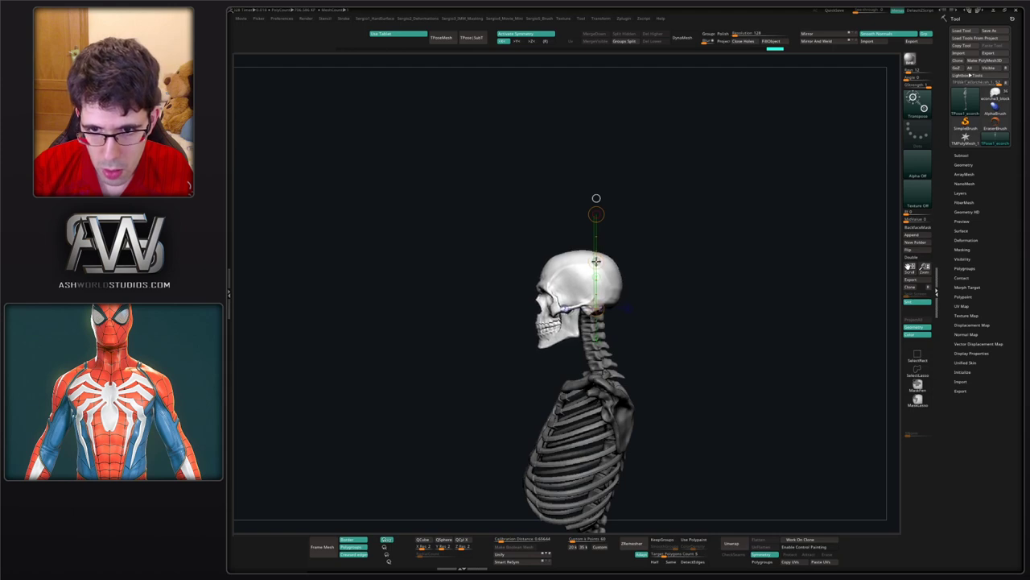
pyautogui.press('q')
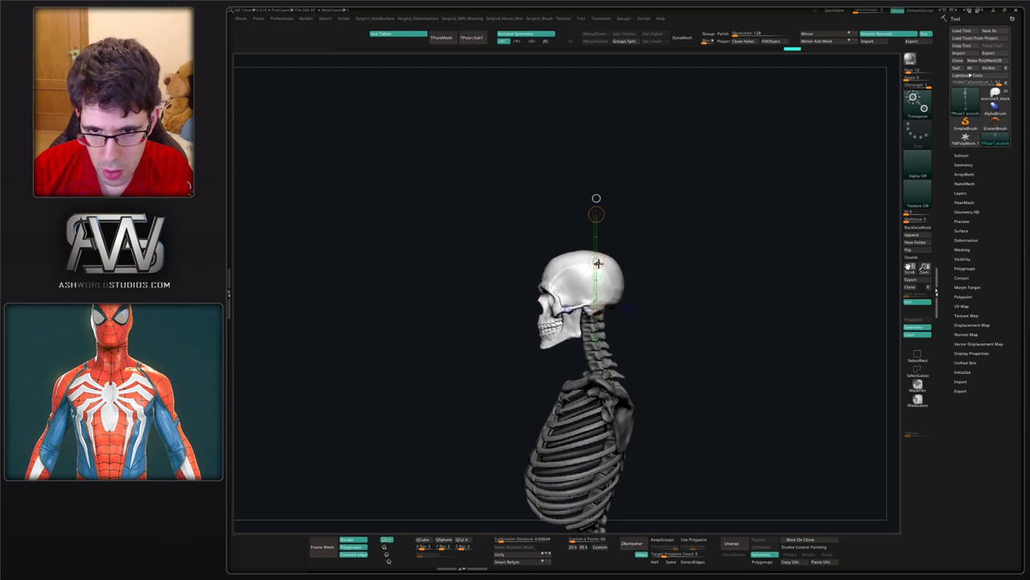
# - Try to adjust the skull's position with a long horizontal Transpose line extending behind the head
pyautogui.keyDown('alt'); pyautogui.moveTo(620, 298); pyautogui.dragTo(624, 231); pyautogui.keyUp('alt')
pyautogui.press('w')
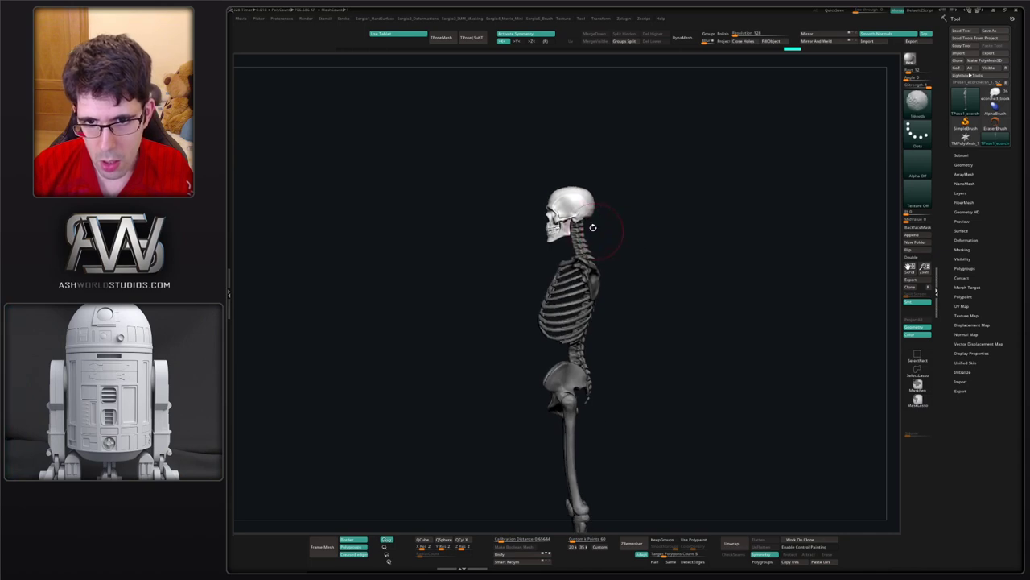
pyautogui.moveTo(566, 209); pyautogui.dragTo(737, 194)
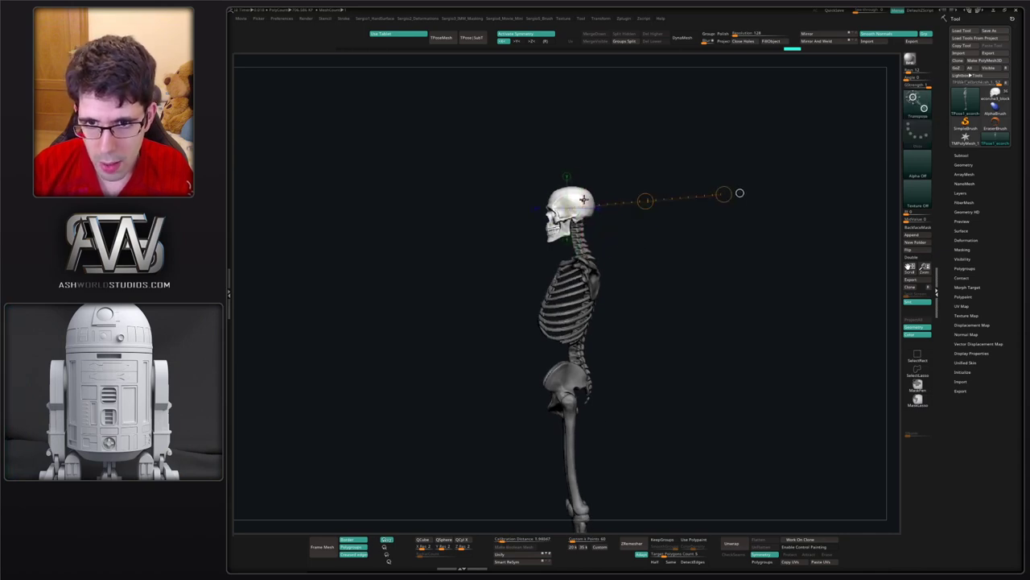
pyautogui.keyDown('shift'); pyautogui.moveTo(583, 200); pyautogui.dragTo(781, 202); pyautogui.keyUp('shift')
pyautogui.moveTo(681, 201); pyautogui.dragTo(681, 201)
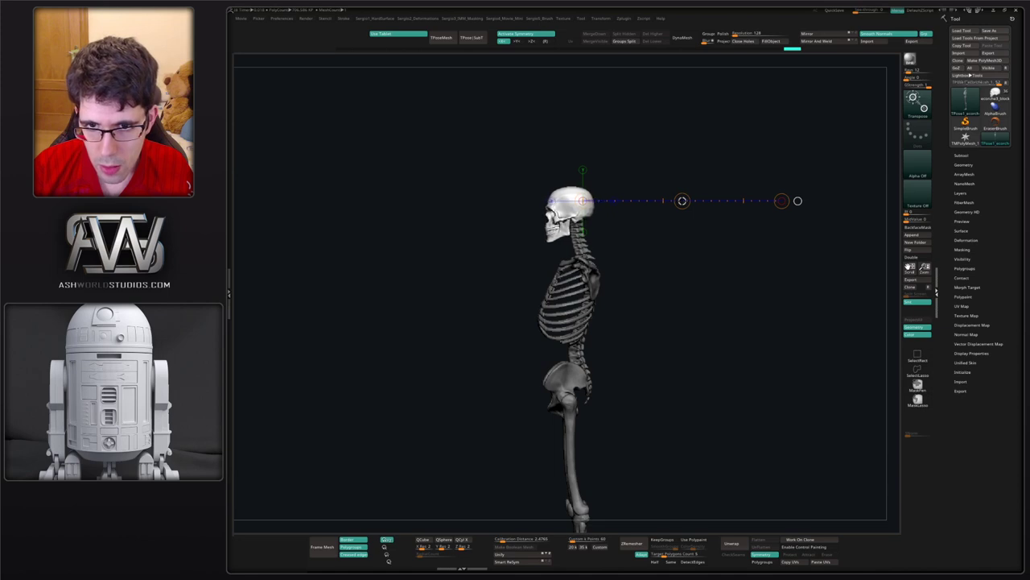
pyautogui.hotkey('ctrl', 'shift', 'z')
pyautogui.hotkey('ctrl', 'z')
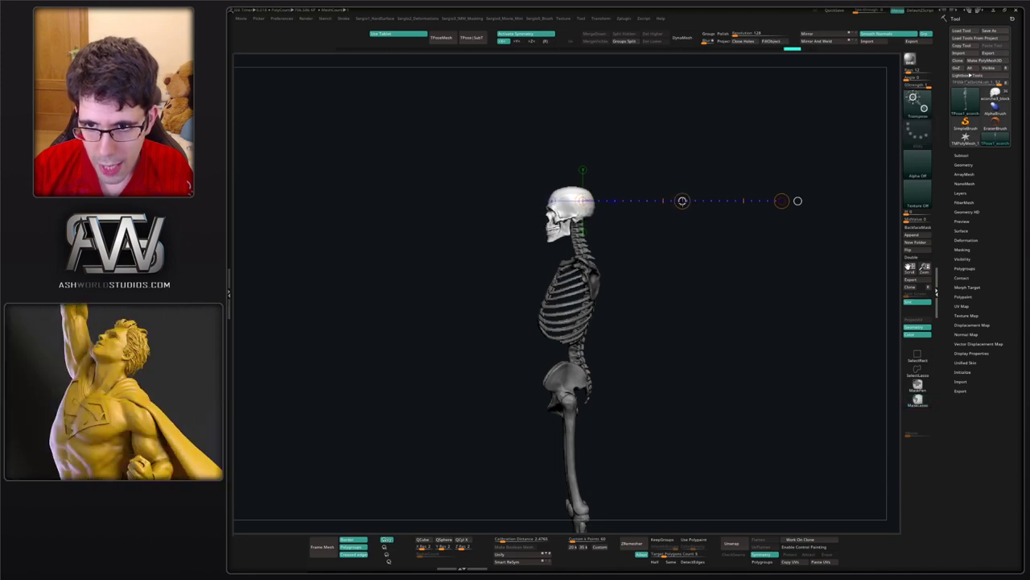
pyautogui.moveTo(682, 201); pyautogui.dragTo(682, 200)
pyautogui.hotkey('ctrl', 'z')
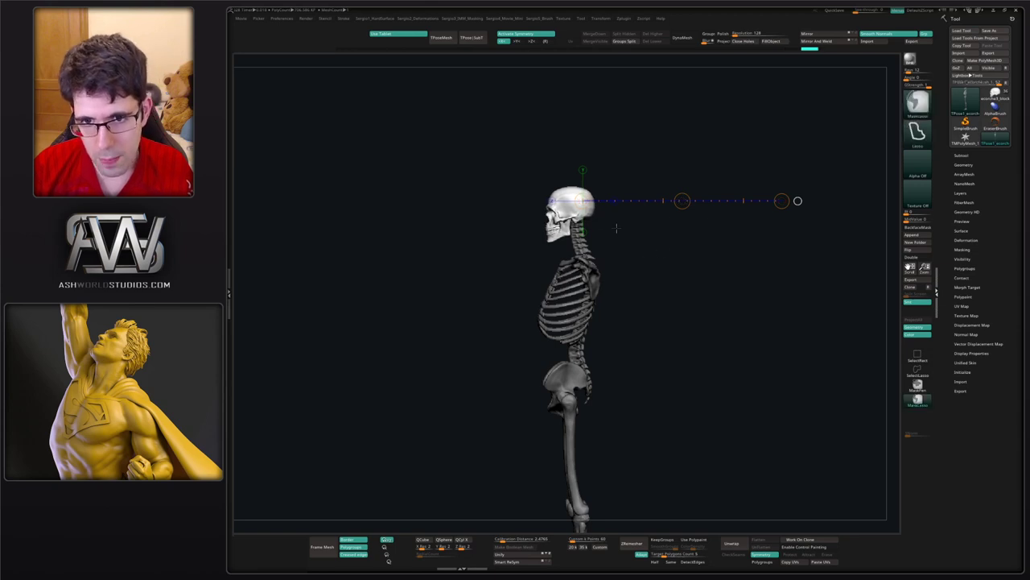
# - Nudge the skull and jaw slightly forward with a horizontal Transpose line, comparing before and after
pyautogui.keyDown('ctrl'); pyautogui.moveTo(614, 226); pyautogui.dragTo(531, 244, button='right'); pyautogui.keyUp('ctrl')
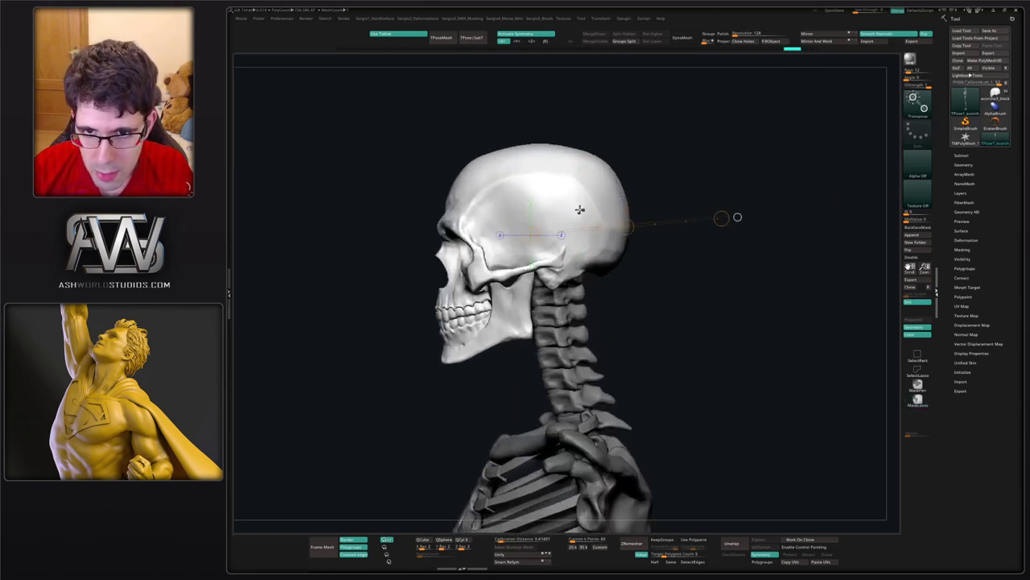
pyautogui.moveTo(527, 209); pyautogui.dragTo(806, 209)
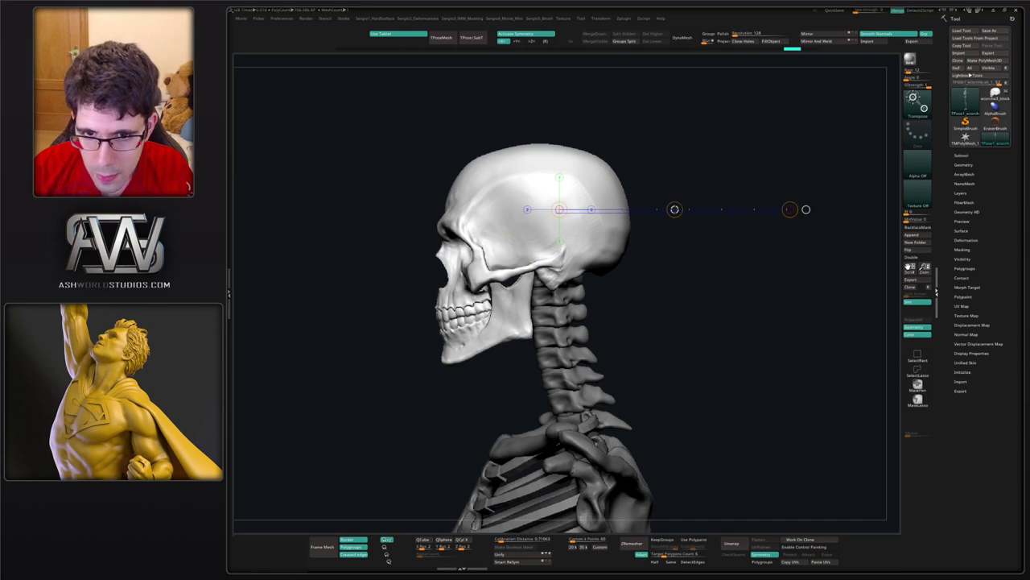
pyautogui.moveTo(676, 210); pyautogui.dragTo(673, 210)
pyautogui.hotkey('ctrl', 'z')
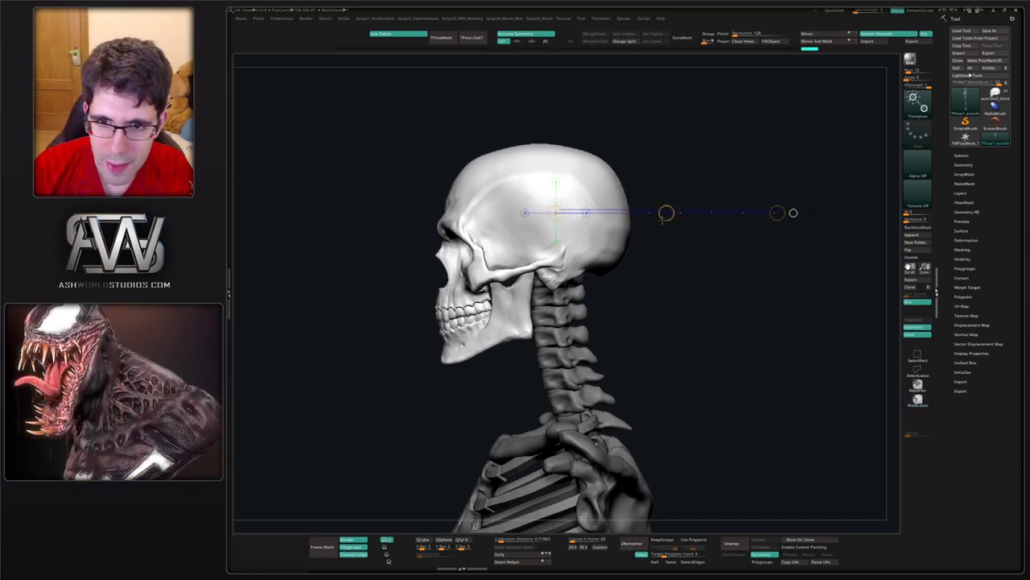
pyautogui.moveTo(668, 213); pyautogui.dragTo(673, 210)
pyautogui.hotkey('ctrl', 'z')
pyautogui.hotkey('ctrl', 'shift', 'z')
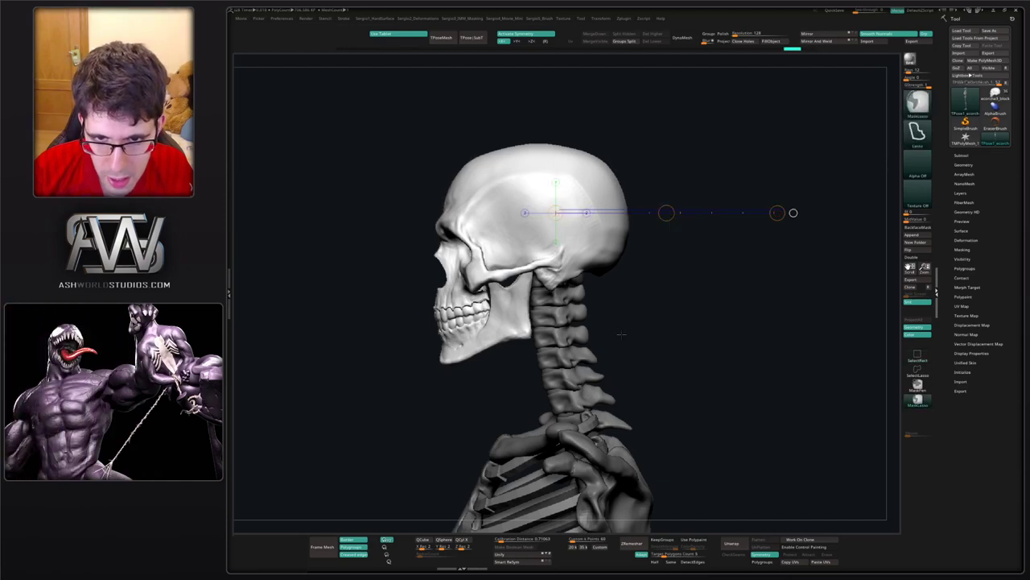
# - Examine the head and torso alignment over the legs in a full-body side view
pyautogui.keyDown('ctrl'); pyautogui.moveTo(619, 334); pyautogui.dragTo(598, 282, button='right'); pyautogui.keyUp('ctrl')
pyautogui.press('q')
pyautogui.moveTo(599, 282); pyautogui.dragTo(621, 251)
pyautogui.keyDown('ctrl'); pyautogui.moveTo(623, 252); pyautogui.dragTo(639, 283, button='right'); pyautogui.keyUp('ctrl')
pyautogui.keyDown('ctrl'); pyautogui.moveTo(660, 257); pyautogui.dragTo(644, 310); pyautogui.keyUp('ctrl')
pyautogui.moveTo(636, 318); pyautogui.dragTo(607, 364)
pyautogui.keyDown('alt'); pyautogui.moveTo(607, 365); pyautogui.dragTo(561, 378, button='right'); pyautogui.keyUp('alt')
pyautogui.keyDown('ctrl'); pyautogui.moveTo(561, 379); pyautogui.dragTo(628, 274, button='right'); pyautogui.keyUp('ctrl')
pyautogui.keyDown('alt'); pyautogui.moveTo(628, 273); pyautogui.dragTo(594, 258, button='right'); pyautogui.keyUp('alt')
# - Compare the posture with earlier states in the undo history, restore the latest pose and clear the mask
pyautogui.hotkey('ctrl', 'z')
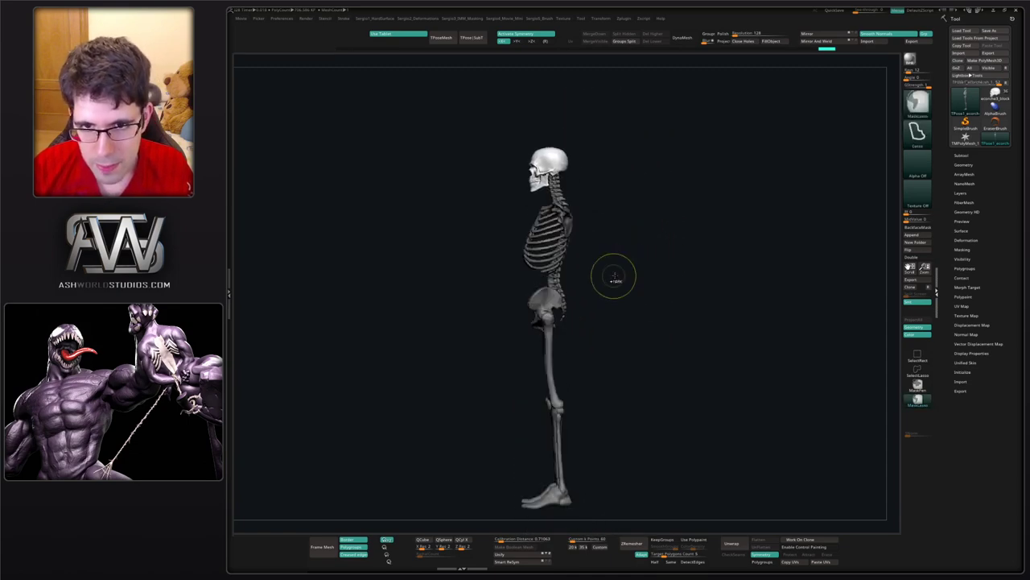
pyautogui.hotkey('ctrl', 'z')
pyautogui.hotkey('ctrl', 'z')
pyautogui.hotkey('ctrl', 'z')
pyautogui.hotkey('ctrl', 'z')
pyautogui.hotkey('ctrl', 'shift', 'z')
pyautogui.hotkey('ctrl', 'shift', 'z')
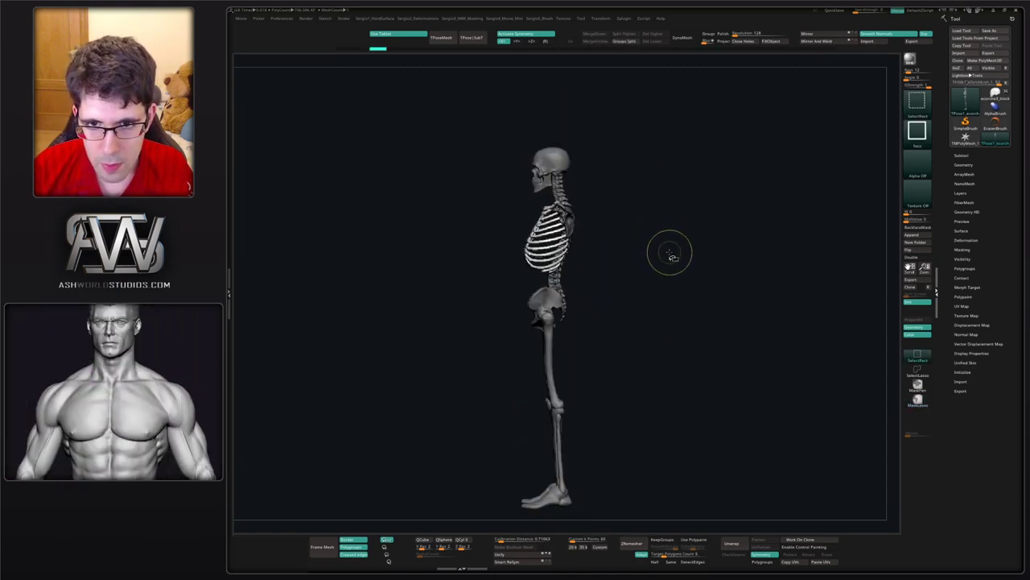
pyautogui.keyDown('ctrl'); pyautogui.keyDown('shift'); pyautogui.click(670, 255); pyautogui.keyUp('shift'); pyautogui.keyUp('ctrl')
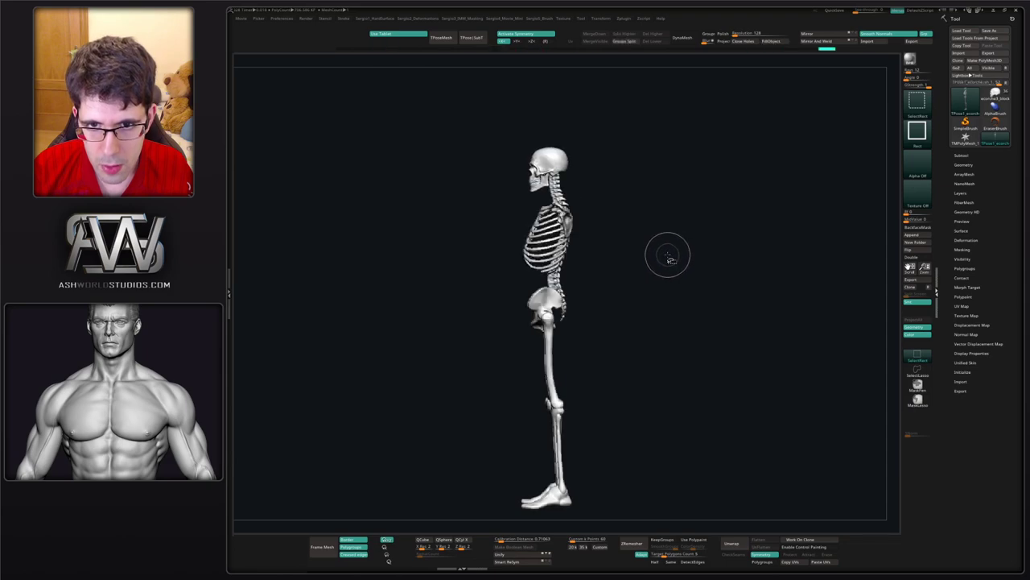
# - Examine the skull, neck, rib cage and pelvis alignment from the side and three-quarter views
pyautogui.keyDown('alt'); pyautogui.moveTo(663, 253); pyautogui.dragTo(659, 527, button='right'); pyautogui.keyUp('alt')
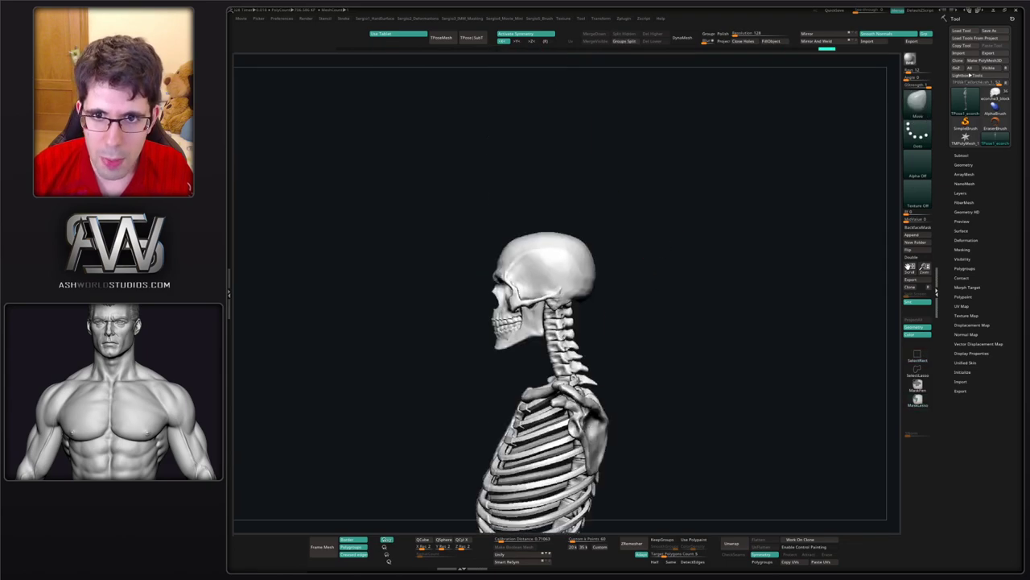
pyautogui.moveTo(586, 288); pyautogui.dragTo(610, 302, button='right')
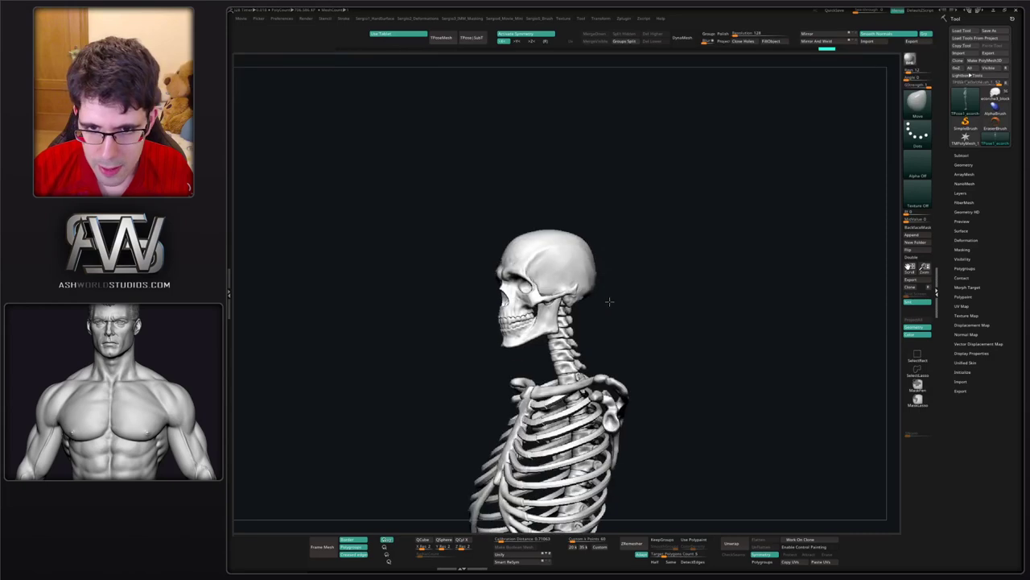
pyautogui.moveTo(609, 302); pyautogui.dragTo(612, 239)
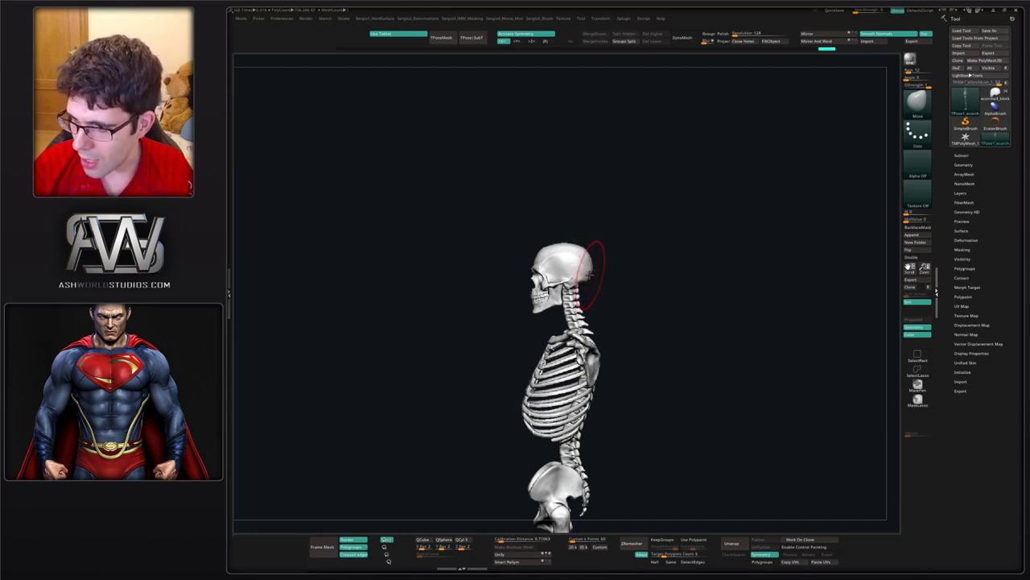
pyautogui.moveTo(633, 278); pyautogui.dragTo(651, 284)
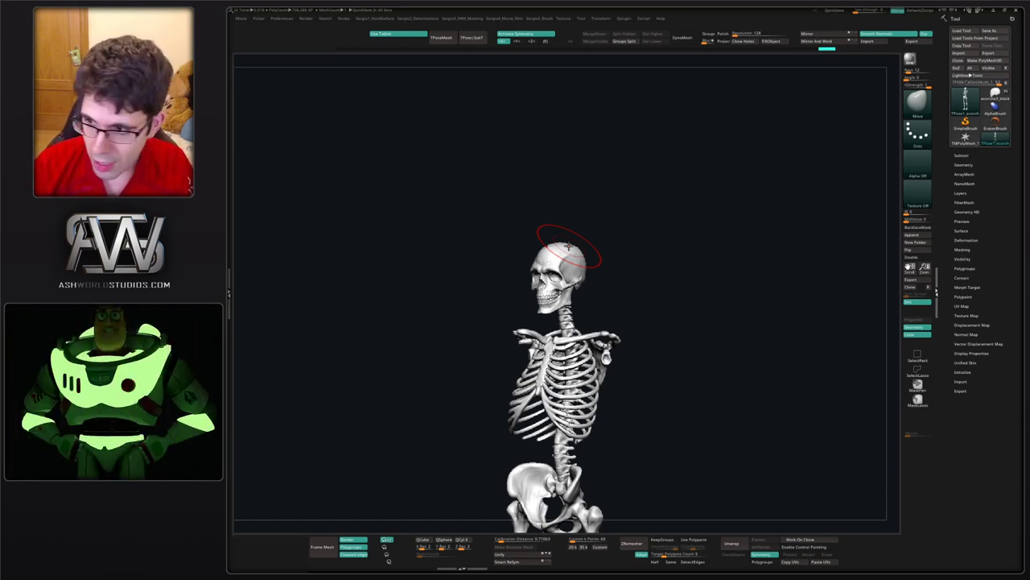
pyautogui.moveTo(675, 241); pyautogui.dragTo(659, 241)
pyautogui.keyDown('shift'); pyautogui.moveTo(658, 241); pyautogui.dragTo(648, 244, button='right'); pyautogui.keyUp('shift')
pyautogui.keyDown('alt'); pyautogui.moveTo(609, 276); pyautogui.dragTo(625, 220, button='right'); pyautogui.keyUp('alt')
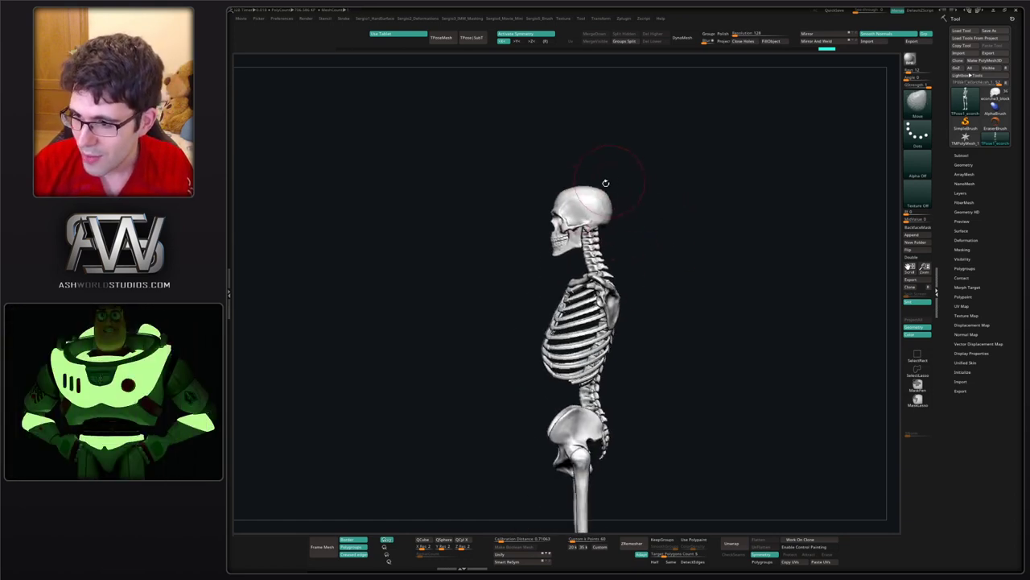
# - Look over the subtool list and the Scale Master plugin options for the combined skeleton mesh
pyautogui.keyDown('ctrl'); pyautogui.moveTo(578, 193); pyautogui.dragTo(572, 214, button='right'); pyautogui.keyUp('ctrl')
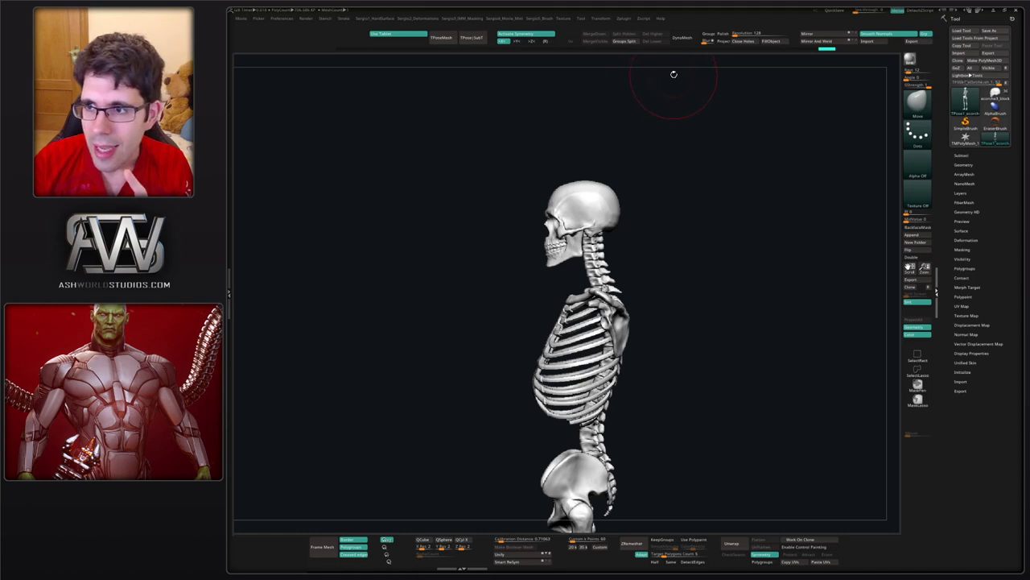
pyautogui.click(966, 154)
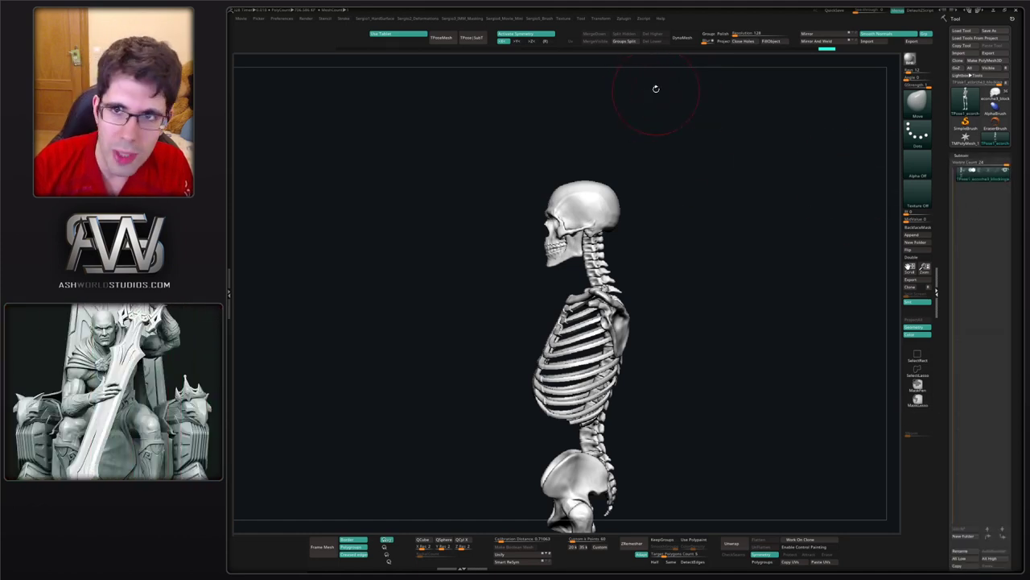
pyautogui.click(644, 19)
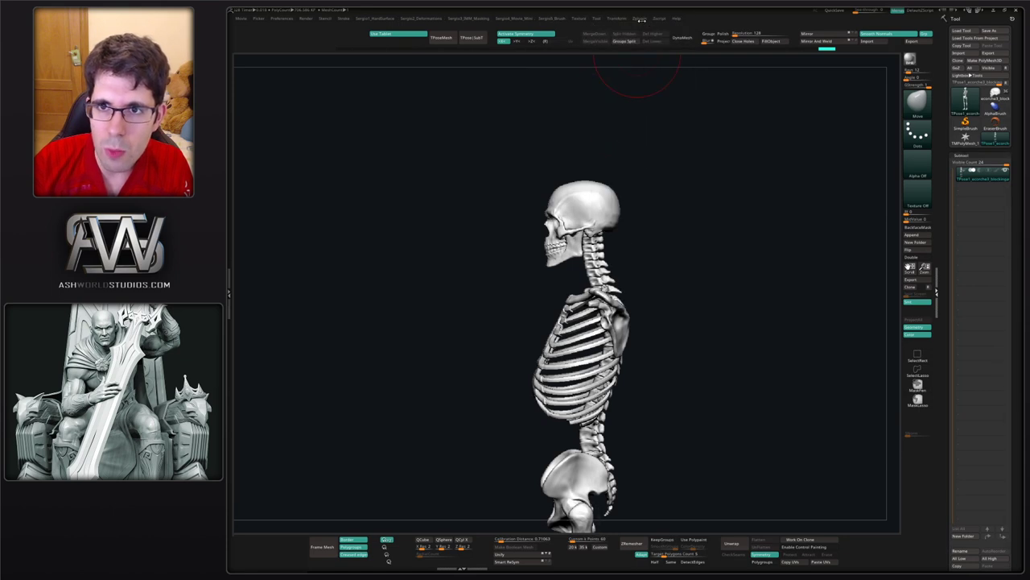
pyautogui.click(640, 19)
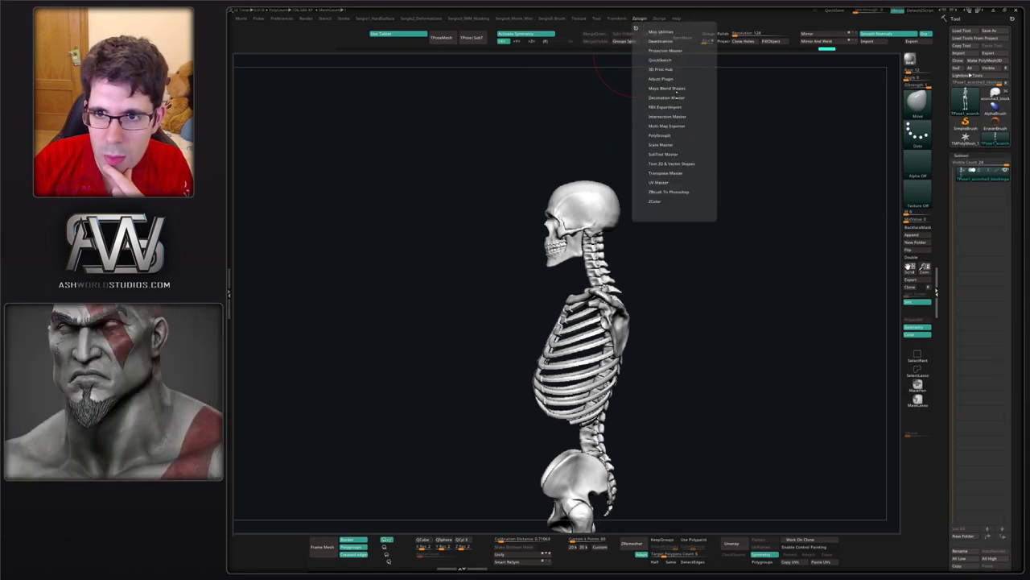
pyautogui.click(673, 144)
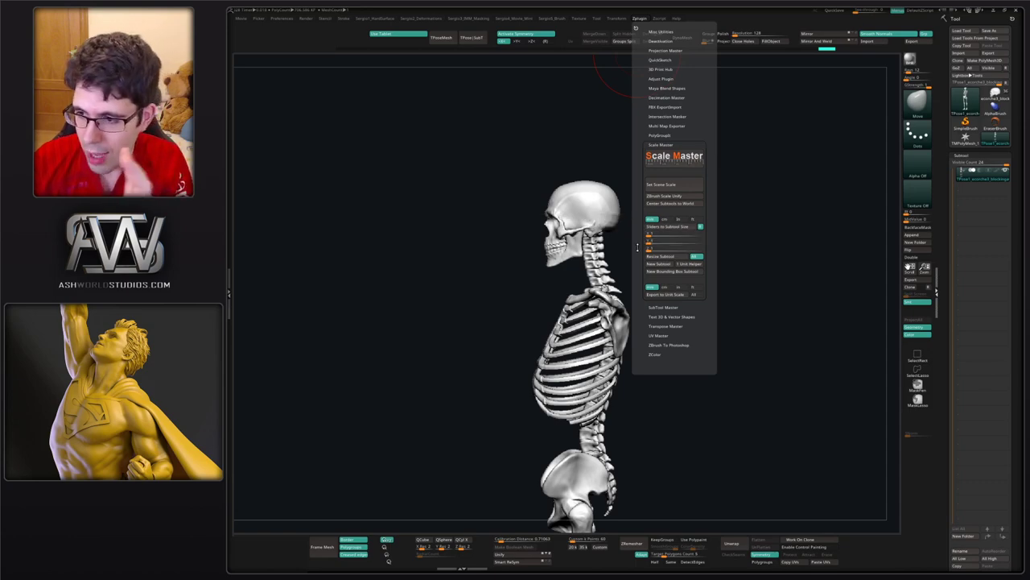
pyautogui.moveTo(649, 241); pyautogui.dragTo(685, 225)
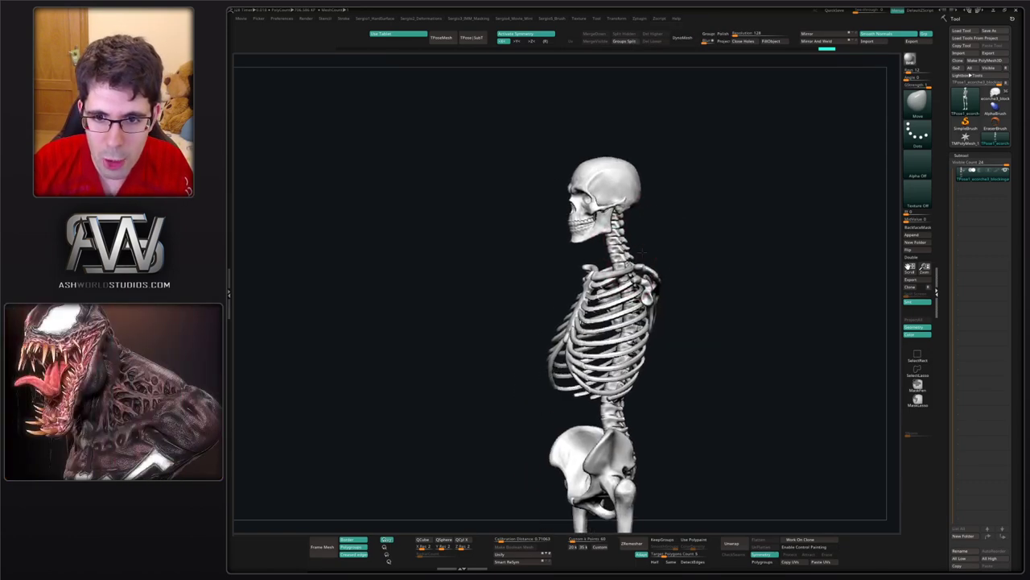
# - Transfer the pose of the combined TPose mesh back to the individual skeleton subtools
pyautogui.moveTo(619, 276)
pyautogui.mouseDown(button='right')
pyautogui.moveTo(672, 275)
pyautogui.moveTo(588, 276)
pyautogui.mouseUp(button='right')
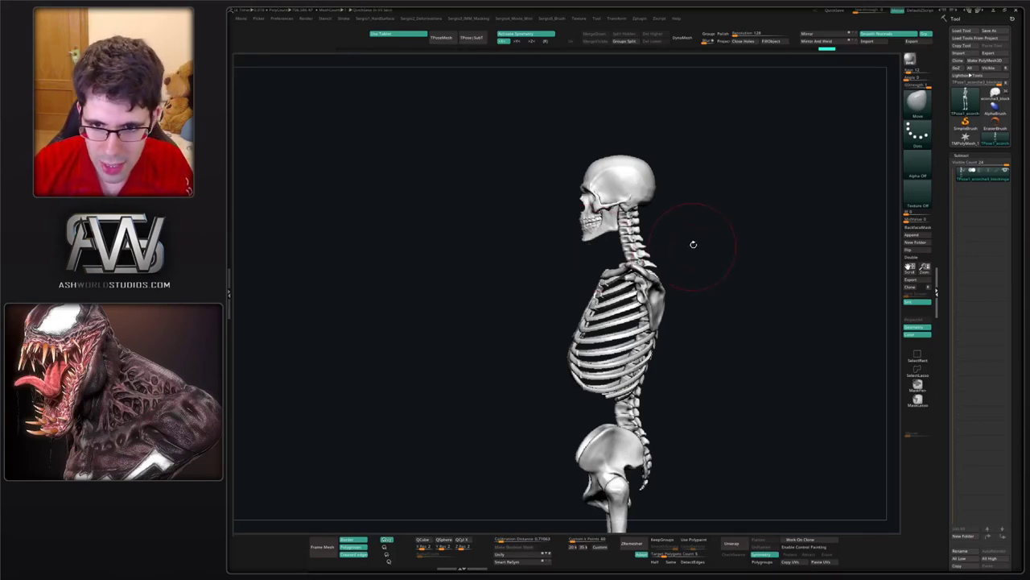
pyautogui.moveTo(692, 244)
pyautogui.mouseDown(button='right')
pyautogui.moveTo(722, 244)
pyautogui.moveTo(669, 271)
pyautogui.moveTo(646, 258)
pyautogui.moveTo(643, 191)
pyautogui.mouseUp(button='right')
pyautogui.moveTo(642, 191)
pyautogui.keyDown('alt'); pyautogui.mouseDown(button='right')
pyautogui.moveTo(624, 224)
pyautogui.moveTo(626, 339)
pyautogui.mouseUp(button='right'); pyautogui.keyUp('alt')
pyautogui.keyDown('alt'); pyautogui.moveTo(626, 338); pyautogui.dragTo(621, 213, button='right'); pyautogui.keyUp('alt')
pyautogui.moveTo(660, 249); pyautogui.dragTo(669, 270)
pyautogui.keyDown('alt'); pyautogui.moveTo(646, 276); pyautogui.dragTo(624, 317, button='right'); pyautogui.keyUp('alt')
pyautogui.click(472, 38)
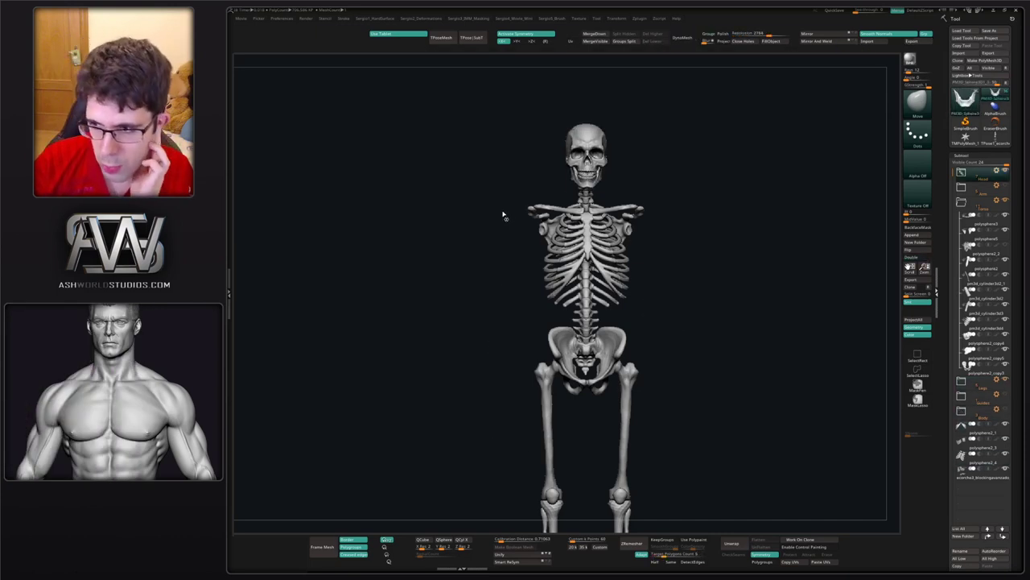
# - Cycle through the subtools one by one and check the transferred pose on the skeleton from the front
pyautogui.press('Down')
pyautogui.press('Down')
pyautogui.press('Down')
pyautogui.press('Down')
pyautogui.press('Down')
pyautogui.press('Down')
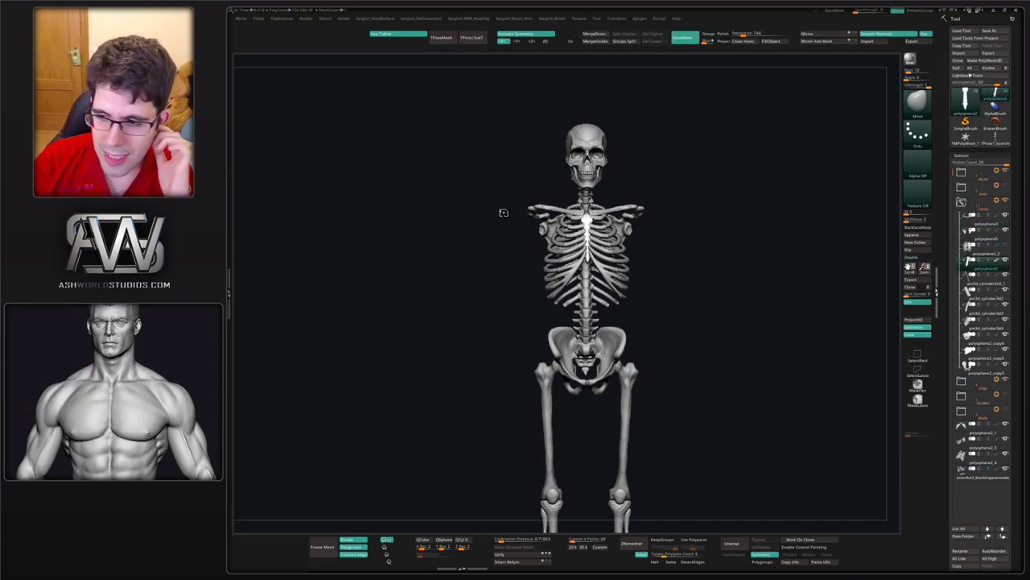
pyautogui.press('Down')
pyautogui.press('Down')
pyautogui.press('Down')
pyautogui.press('Down')
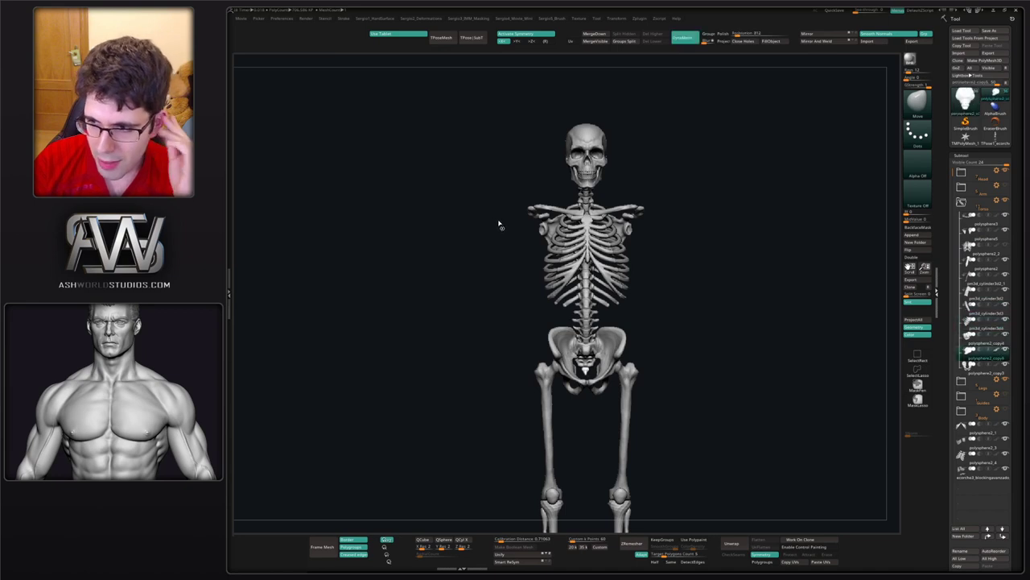
pyautogui.press('Down')
pyautogui.press('Down')
pyautogui.press('Down')
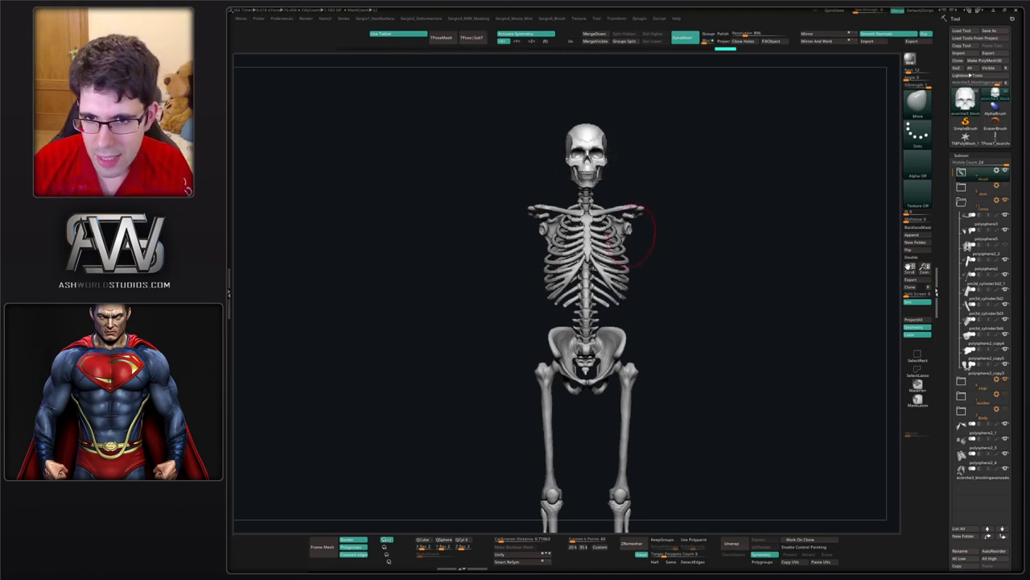
pyautogui.moveTo(625, 233)
pyautogui.mouseDown(button='right')
pyautogui.moveTo(587, 240)
pyautogui.moveTo(572, 262)
pyautogui.moveTo(594, 241)
pyautogui.mouseUp(button='right')
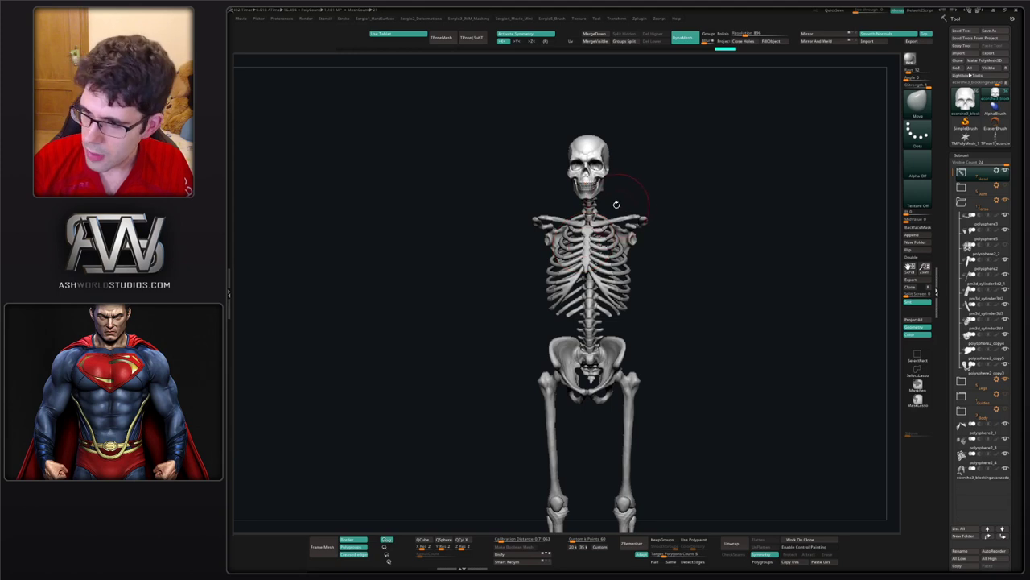
pyautogui.moveTo(656, 250)
pyautogui.mouseDown(button='right')
pyautogui.moveTo(679, 249)
pyautogui.moveTo(642, 255)
pyautogui.moveTo(623, 223)
pyautogui.moveTo(606, 248)
pyautogui.moveTo(617, 265)
pyautogui.mouseUp(button='right')
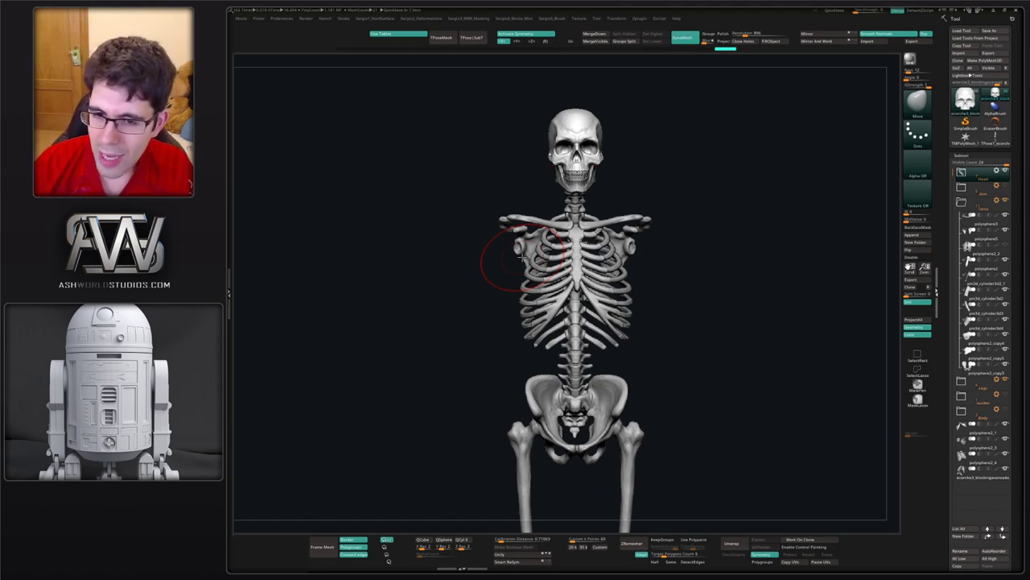
# - Try pulling a single rib outward on the rib subtool with the Move Topological brush, and undo the stroke
pyautogui.moveTo(757, 198); pyautogui.dragTo(628, 297, button='right')
pyautogui.keyDown('alt'); pyautogui.moveTo(656, 395); pyautogui.dragTo(583, 290, button='right'); pyautogui.keyUp('alt')
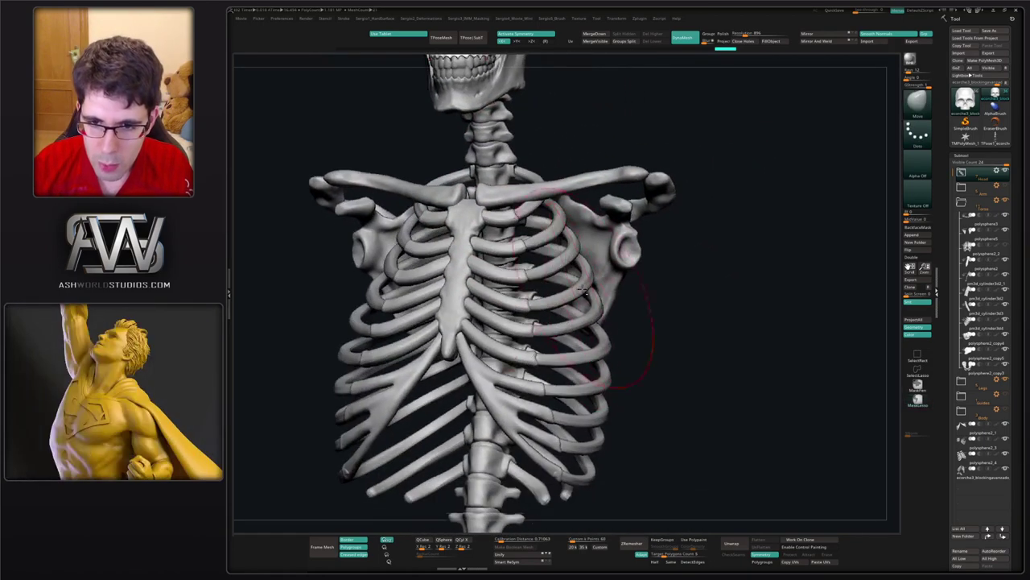
pyautogui.keyDown('alt'); pyautogui.click(578, 298); pyautogui.keyUp('alt')
pyautogui.hotkey('shift', 'f')
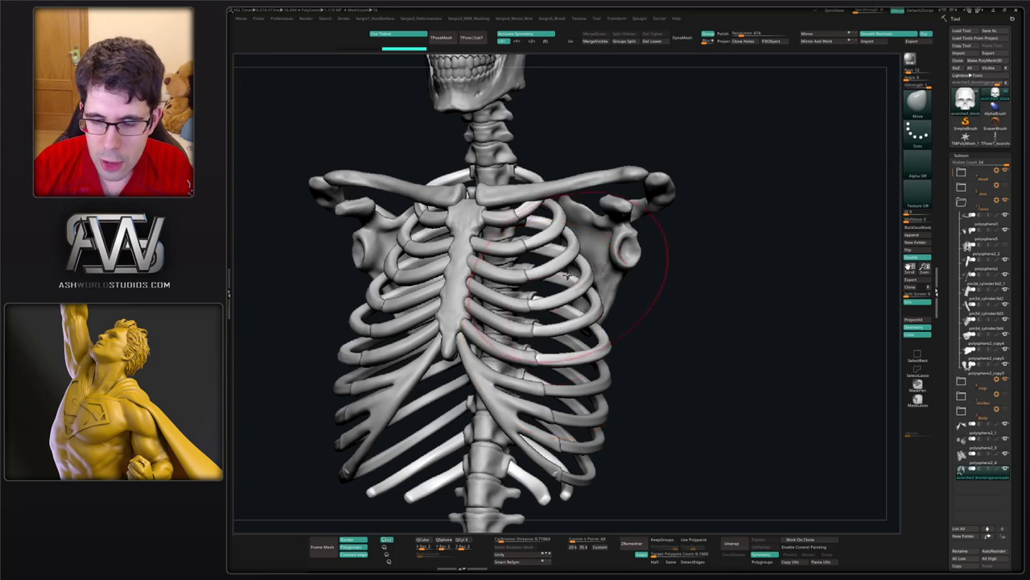
pyautogui.moveTo(633, 309); pyautogui.dragTo(556, 301, button='right')
pyautogui.press('b')
pyautogui.press('m')
pyautogui.press('t')
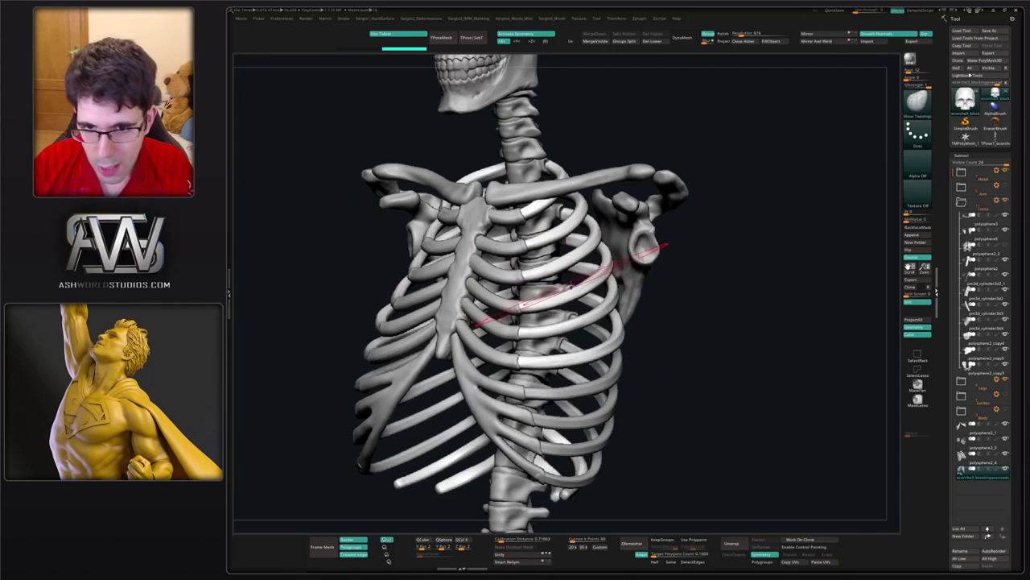
pyautogui.moveTo(597, 282); pyautogui.dragTo(666, 230)
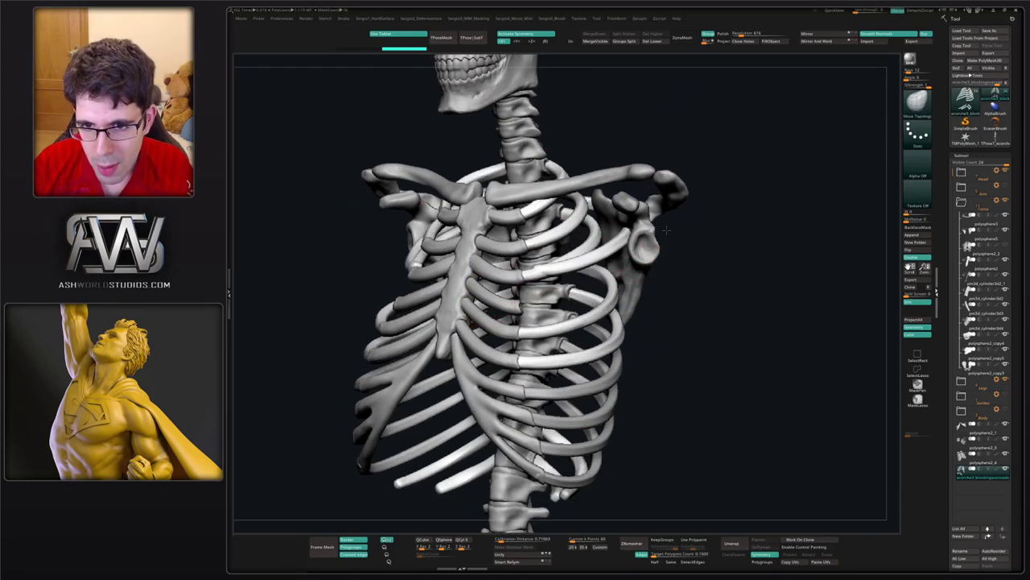
pyautogui.hotkey('ctrl', 'z')
pyautogui.hotkey('ctrl', 'z')
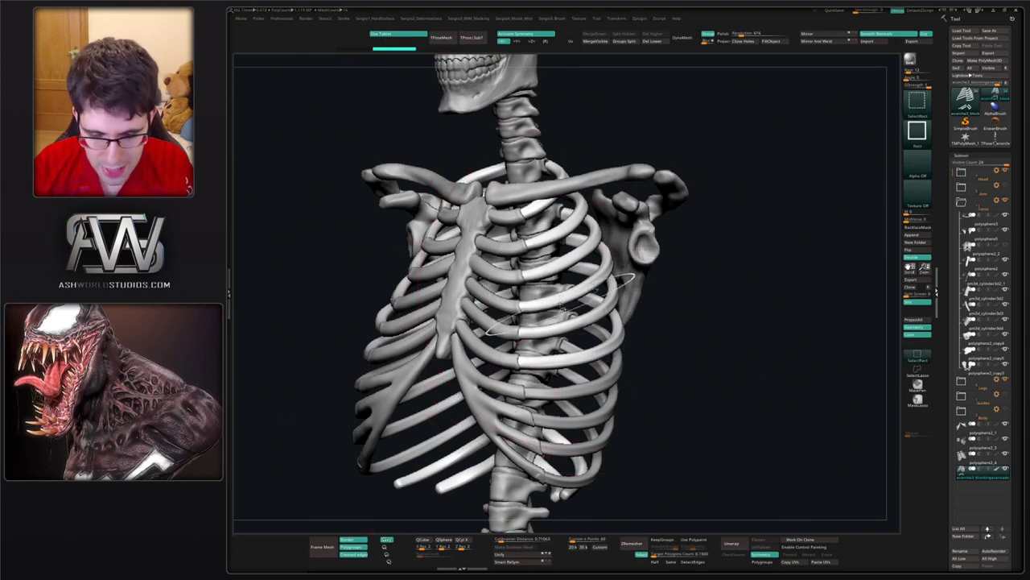
pyautogui.hotkey('ctrl', 'shift', 'z')
# - Isolate one rib with a topological Transpose mask, try moving it away from the rib cage, and undo the move
pyautogui.press('w')
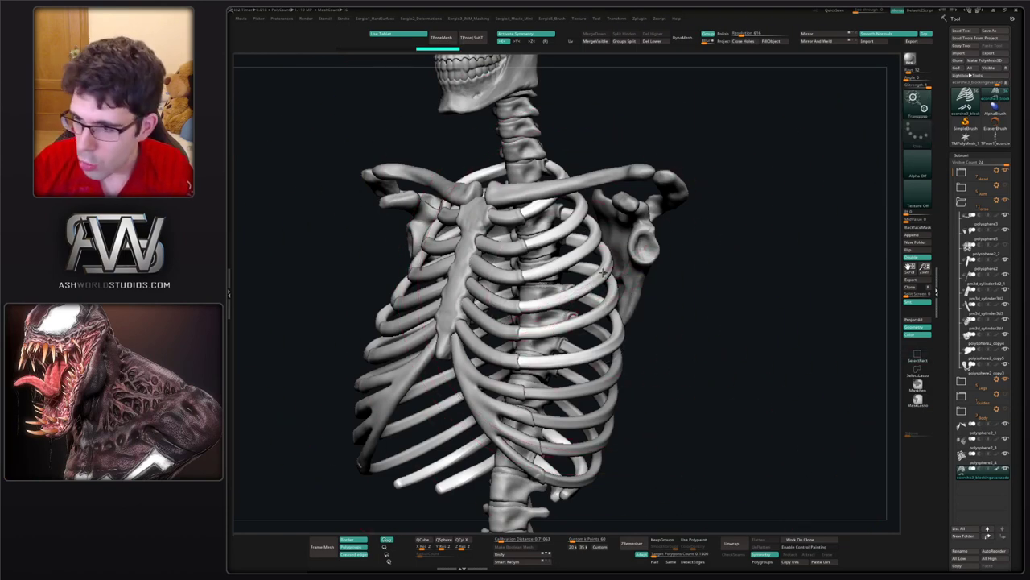
pyautogui.keyDown('ctrl'); pyautogui.moveTo(599, 276); pyautogui.dragTo(667, 276); pyautogui.keyUp('ctrl')
pyautogui.moveTo(590, 278); pyautogui.dragTo(626, 279, button='right')
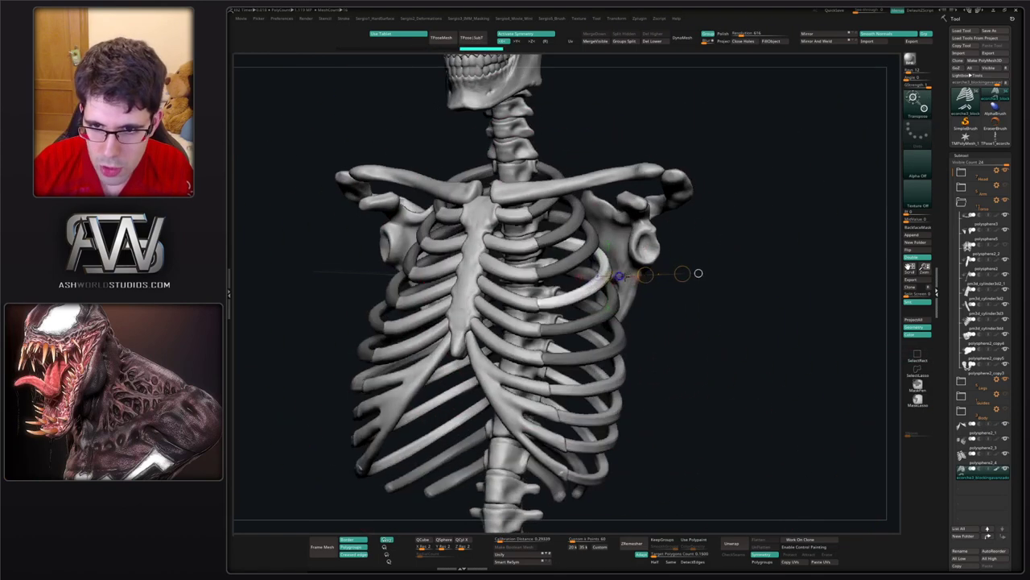
pyautogui.moveTo(646, 274)
pyautogui.mouseDown()
pyautogui.moveTo(731, 190)
pyautogui.moveTo(727, 112)
pyautogui.mouseUp()
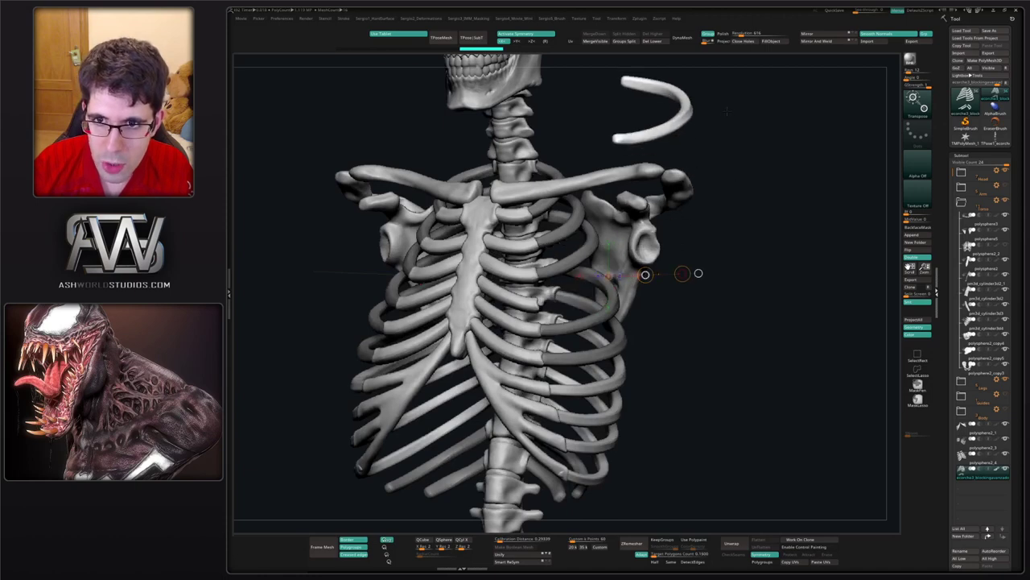
pyautogui.moveTo(541, 300); pyautogui.dragTo(481, 306, button='right')
pyautogui.hotkey('ctrl', 'z')
pyautogui.moveTo(567, 317)
pyautogui.keyDown('shift'); pyautogui.mouseDown(button='right')
pyautogui.moveTo(591, 328)
pyautogui.moveTo(603, 322)
pyautogui.moveTo(554, 331)
pyautogui.mouseUp(button='right'); pyautogui.keyUp('shift')
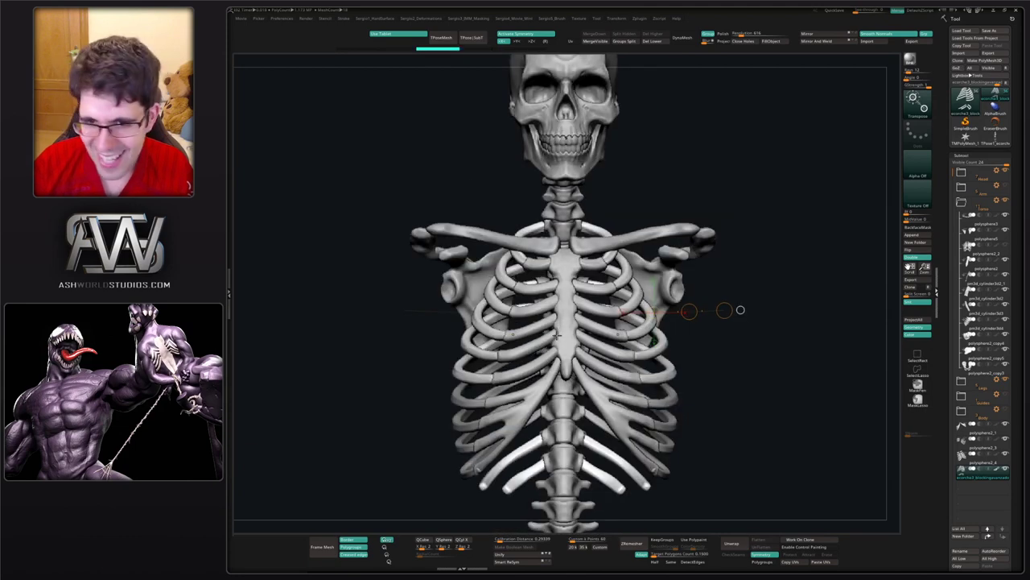
# - Return to draw mode and make the pelvis the active subtool
pyautogui.press('q')
pyautogui.moveTo(644, 350)
pyautogui.keyDown('ctrl'); pyautogui.mouseDown(button='right')
pyautogui.moveTo(674, 306)
pyautogui.moveTo(651, 313)
pyautogui.moveTo(621, 295)
pyautogui.moveTo(596, 266)
pyautogui.moveTo(633, 256)
pyautogui.moveTo(609, 238)
pyautogui.moveTo(581, 310)
pyautogui.moveTo(636, 369)
pyautogui.moveTo(594, 309)
pyautogui.moveTo(573, 309)
pyautogui.mouseUp(button='right'); pyautogui.keyUp('ctrl')
pyautogui.keyDown('alt'); pyautogui.moveTo(573, 309); pyautogui.dragTo(591, 260, button='right'); pyautogui.keyUp('alt')
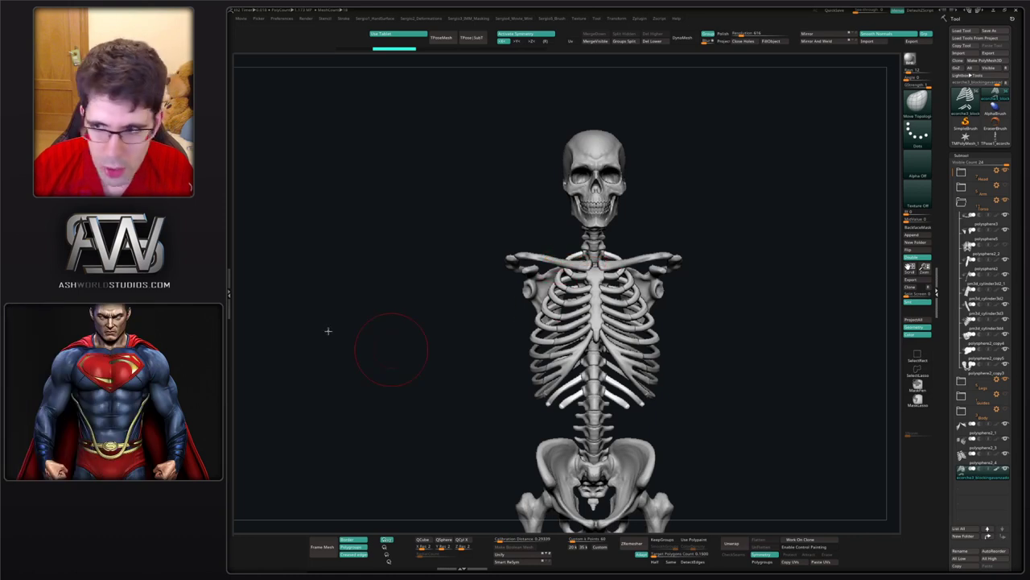
pyautogui.keyDown('alt'); pyautogui.moveTo(640, 419); pyautogui.dragTo(669, 338, button='right'); pyautogui.keyUp('alt')
pyautogui.keyDown('alt'); pyautogui.click(671, 341); pyautogui.keyUp('alt')
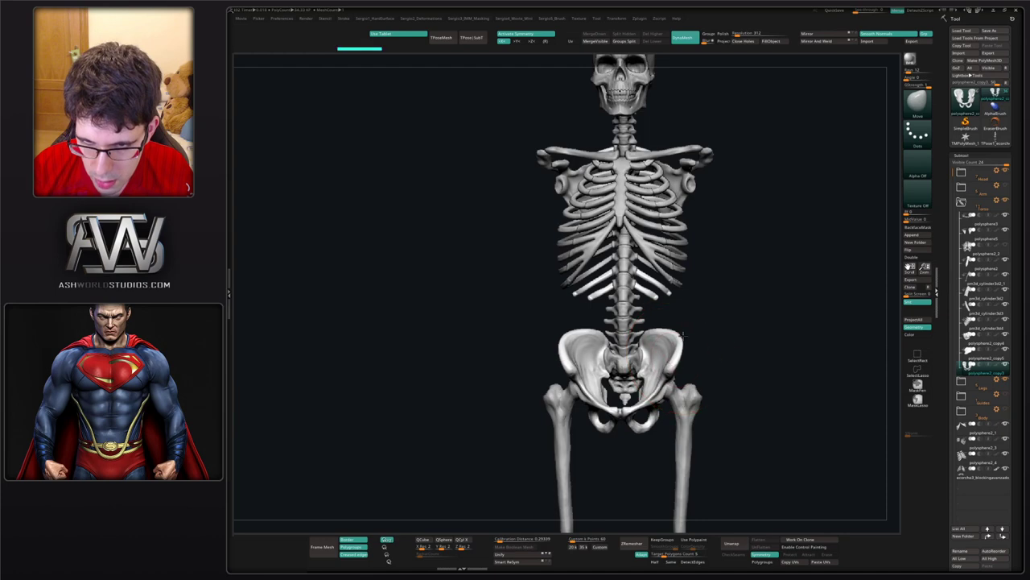
pyautogui.moveTo(696, 332)
pyautogui.mouseDown(button='right')
pyautogui.moveTo(581, 332)
pyautogui.moveTo(656, 324)
pyautogui.moveTo(707, 355)
pyautogui.moveTo(663, 307)
pyautogui.moveTo(669, 236)
pyautogui.moveTo(677, 429)
pyautogui.mouseUp(button='right')
pyautogui.keyDown('ctrl'); pyautogui.moveTo(675, 356); pyautogui.dragTo(647, 341, button='right'); pyautogui.keyUp('ctrl')
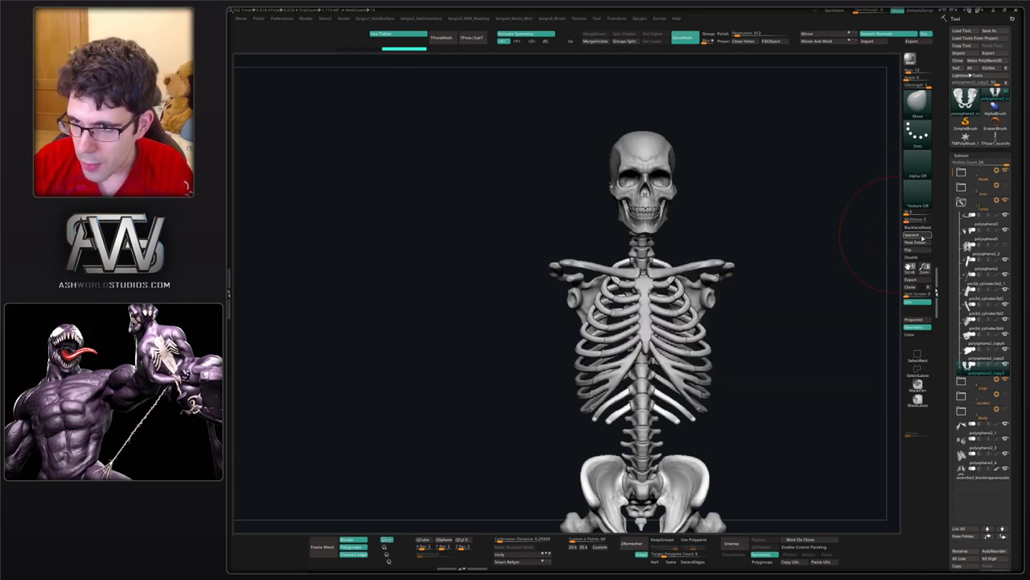
# - Append a cube as a new subtool, collapse the torso folder and make the cube the active subtool
pyautogui.click(922, 238)
pyautogui.click(697, 284)
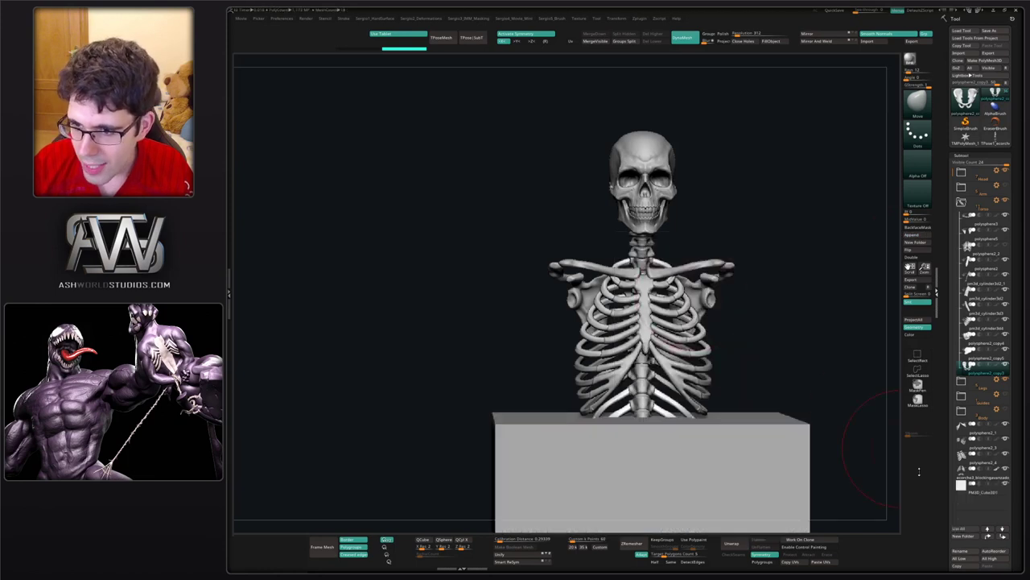
pyautogui.click(951, 485)
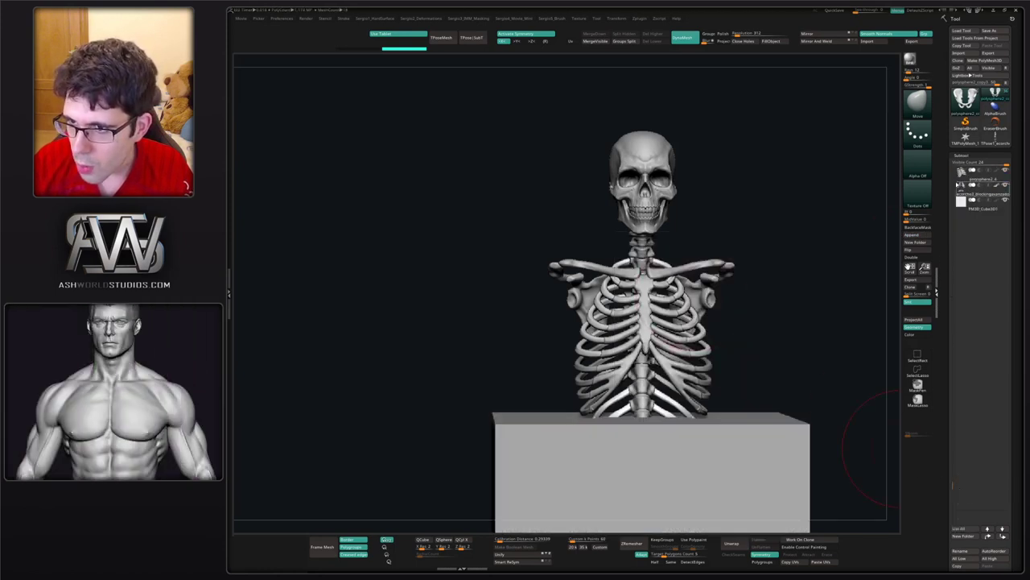
pyautogui.click(955, 180)
pyautogui.moveTo(954, 180); pyautogui.dragTo(954, 170)
pyautogui.click(962, 202)
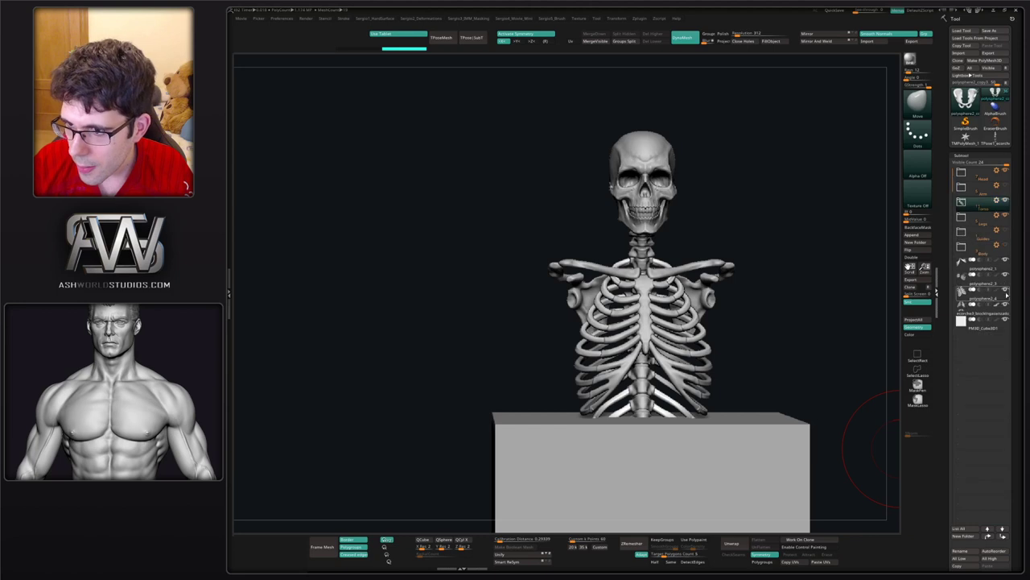
pyautogui.click(987, 331)
# - Display the cube's polyframe, divide the mesh twice and step back down to its lowest subdivision level
pyautogui.keyDown('alt'); pyautogui.moveTo(747, 368); pyautogui.dragTo(686, 327, button='right'); pyautogui.keyUp('alt')
pyautogui.hotkey('shift', 'f')
pyautogui.keyDown('alt'); pyautogui.moveTo(686, 327); pyautogui.dragTo(629, 331, button='right'); pyautogui.keyUp('alt')
pyautogui.hotkey('ctrl', 'd')
pyautogui.hotkey('ctrl', 'd')
pyautogui.hotkey('shift', 'f')
pyautogui.hotkey('shift', 'f')
pyautogui.hotkey('shift', 'd')
pyautogui.hotkey('shift', 'd')
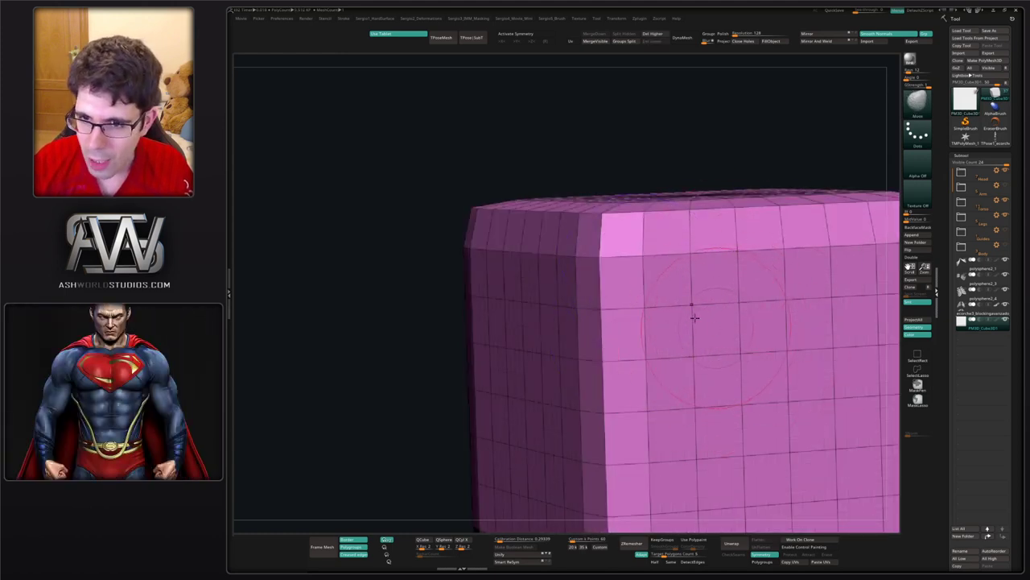
pyautogui.keyDown('alt'); pyautogui.moveTo(695, 317); pyautogui.dragTo(641, 298, button='right'); pyautogui.keyUp('alt')
pyautogui.moveTo(641, 298)
pyautogui.mouseDown(button='right')
pyautogui.moveTo(694, 346)
pyautogui.moveTo(694, 315)
pyautogui.mouseUp(button='right')
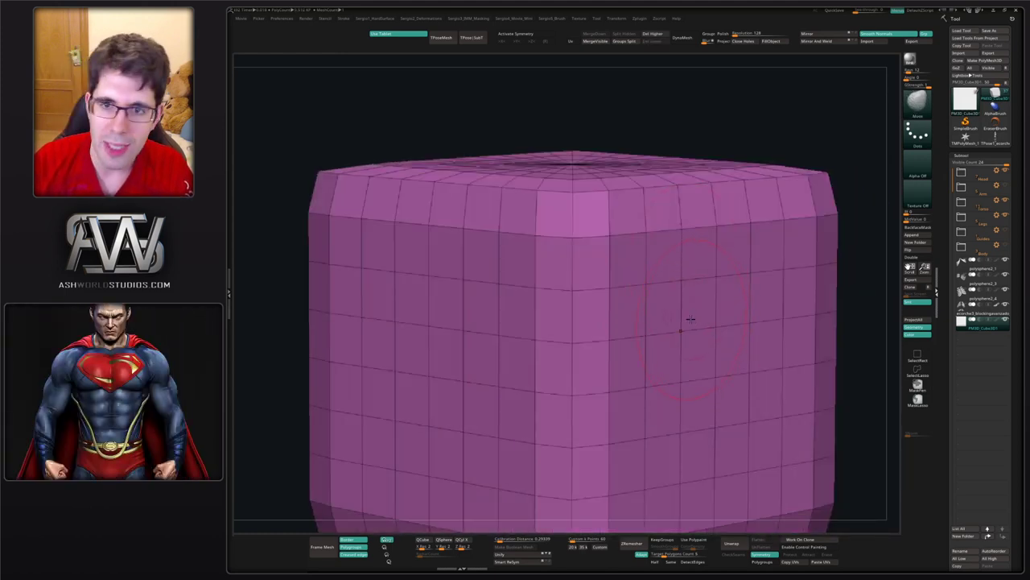
# - Undo the real subdivisions applied to the cube
pyautogui.hotkey('ctrl', 'z')
pyautogui.hotkey('ctrl', 'z')
pyautogui.hotkey('ctrl', 'z')
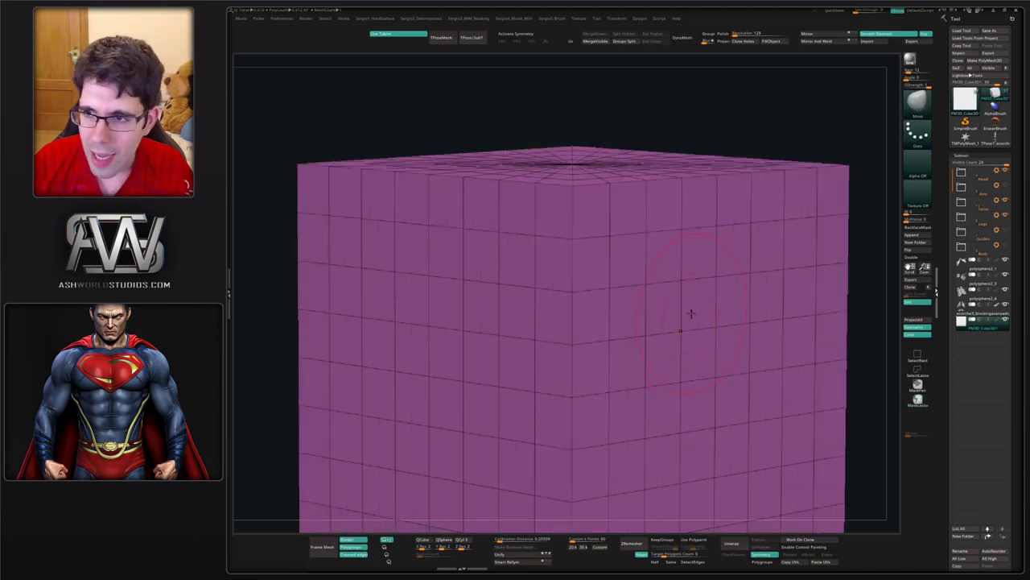
# - Enable Dynamic Subdivision on the cube and reveal its Dynamic Subdiv settings
pyautogui.press('d')
pyautogui.click(563, 181)
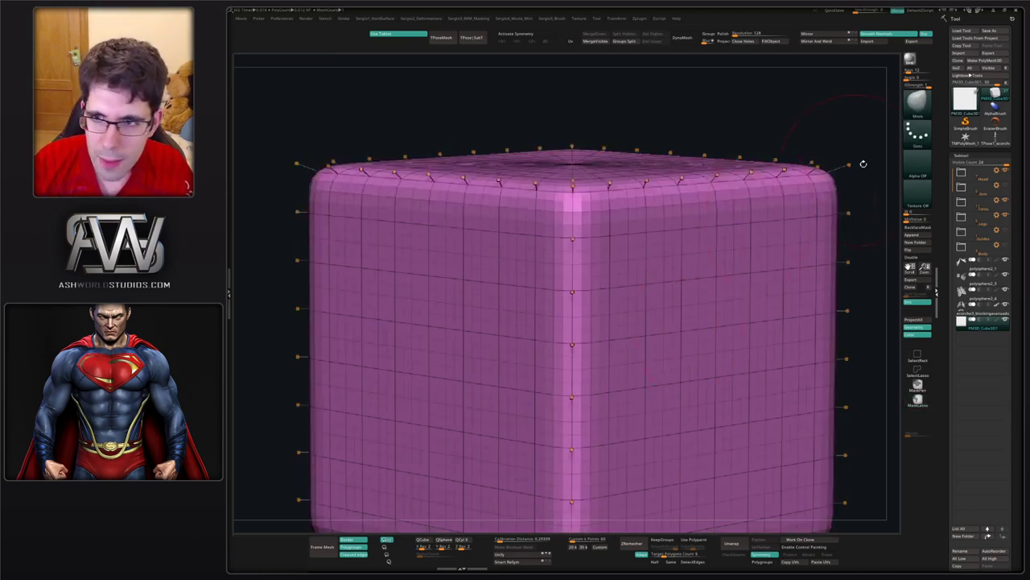
pyautogui.click(976, 158)
pyautogui.click(964, 192)
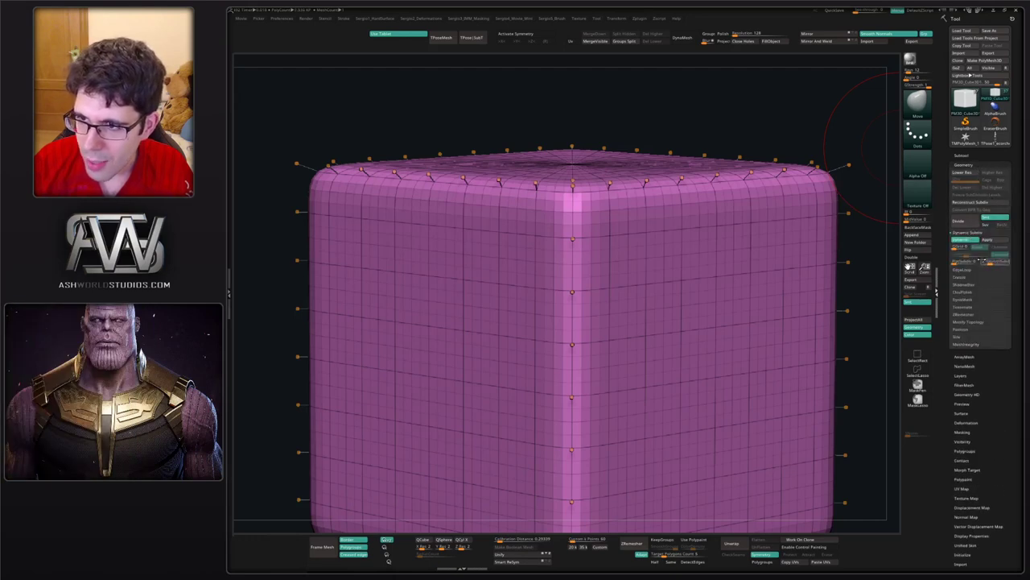
# - Hide the cube's polyframe and raise its SmoothSubdiv level in the Dynamic Subdiv settings
pyautogui.click(962, 155)
pyautogui.moveTo(708, 294)
pyautogui.keyDown('ctrl'); pyautogui.mouseDown(button='right')
pyautogui.moveTo(700, 288)
pyautogui.moveTo(724, 354)
pyautogui.moveTo(802, 255)
pyautogui.mouseUp(button='right'); pyautogui.keyUp('ctrl')
pyautogui.hotkey('shift', 'f')
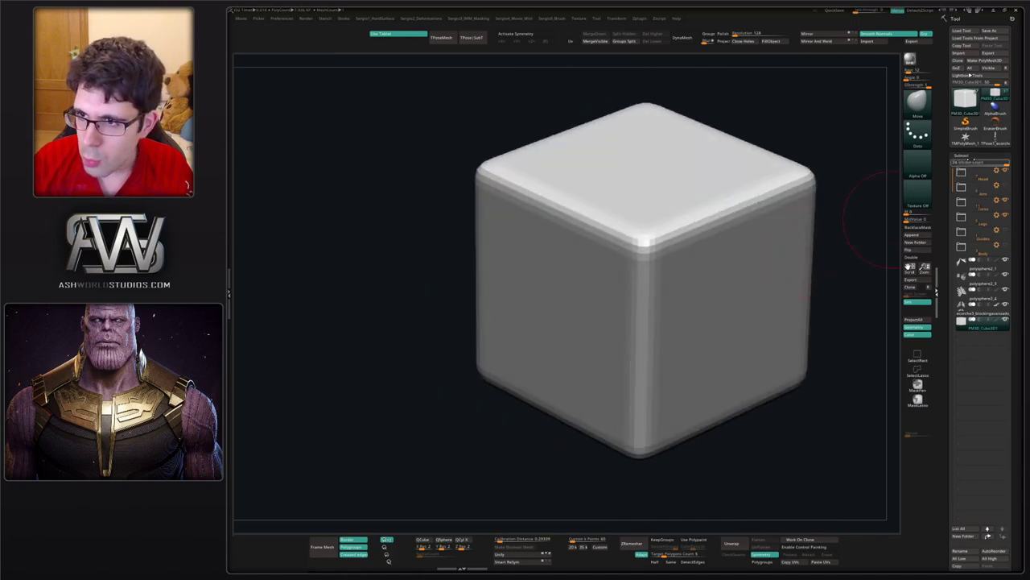
pyautogui.click(966, 155)
pyautogui.click(966, 165)
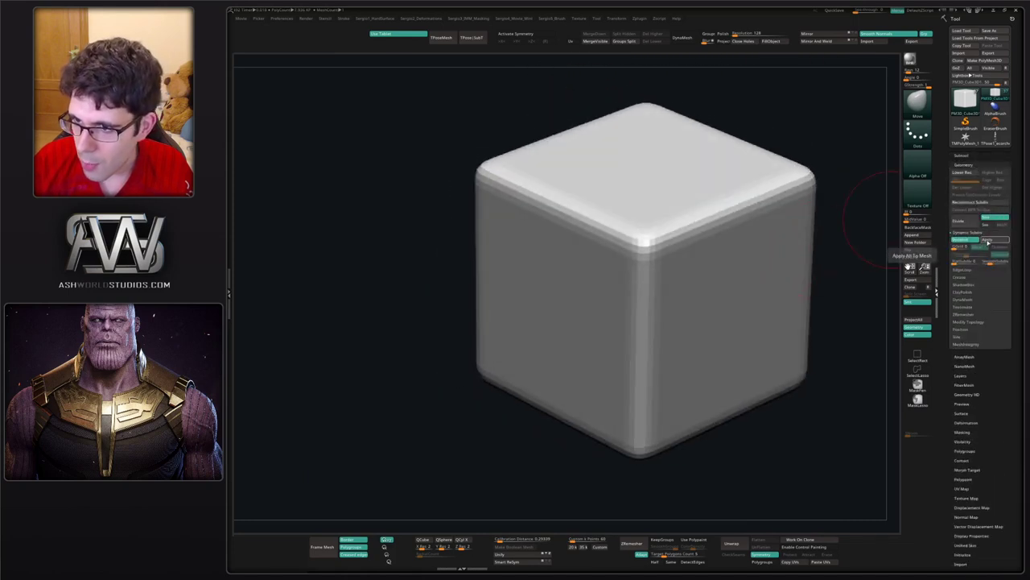
pyautogui.click(993, 262)
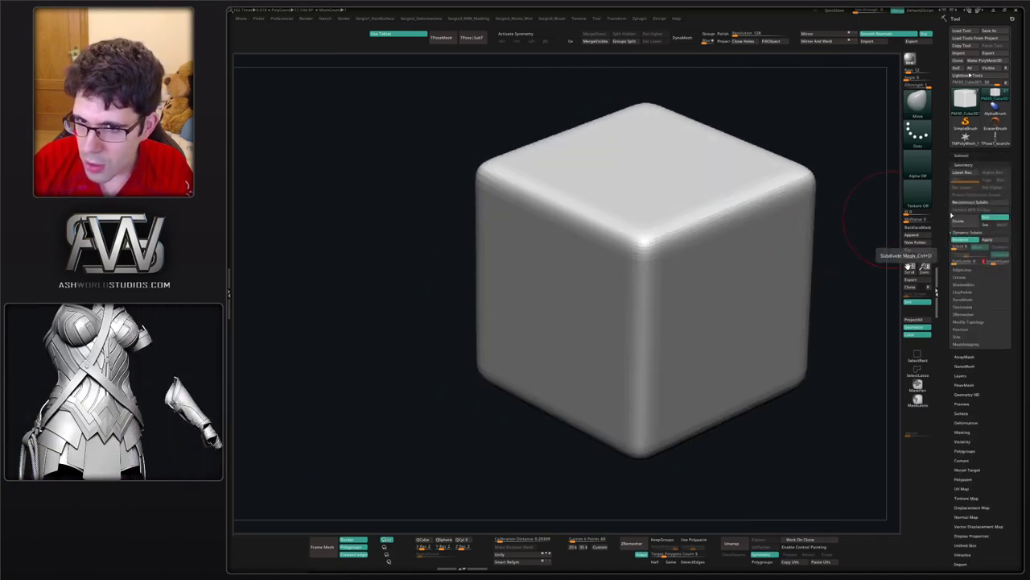
# - Show the cube's polyframe, turn off its dynamic subdivision preview and switch to the ZModeler brush
pyautogui.click(963, 155)
pyautogui.moveTo(662, 260)
pyautogui.keyDown('ctrl'); pyautogui.mouseDown(button='right')
pyautogui.moveTo(697, 292)
pyautogui.moveTo(688, 260)
pyautogui.moveTo(651, 258)
pyautogui.moveTo(646, 274)
pyautogui.moveTo(679, 294)
pyautogui.moveTo(642, 274)
pyautogui.mouseUp(button='right'); pyautogui.keyUp('ctrl')
pyautogui.hotkey('shift', 'f')
pyautogui.hotkey('shift', 'd')
pyautogui.press('b')
pyautogui.press('z')
pyautogui.press('m')
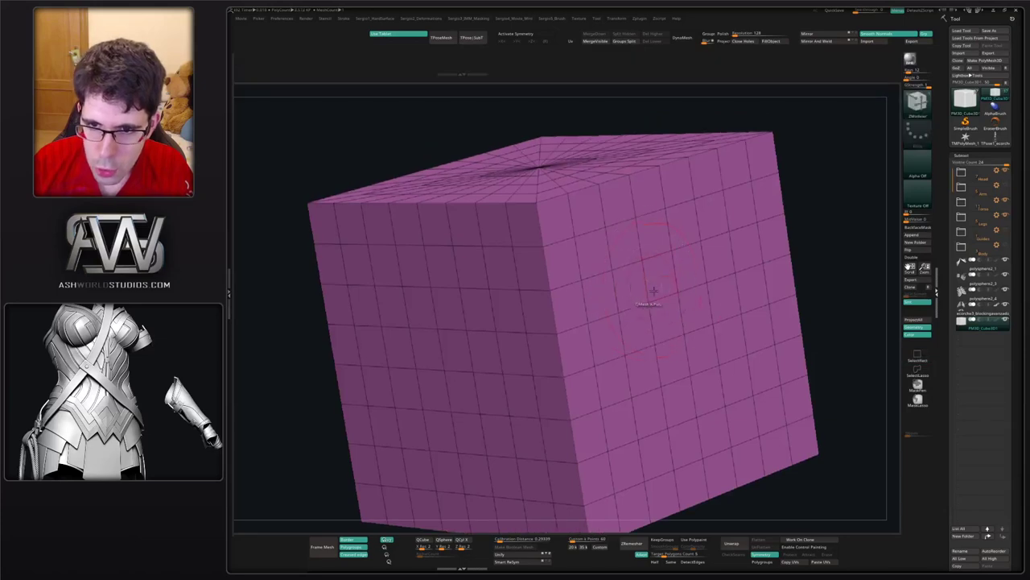
# - Extrude two separate polygons on one side of the cube with QMesh and preview them with dynamic subdivision, polyframe hidden
pyautogui.rightClick(661, 277)
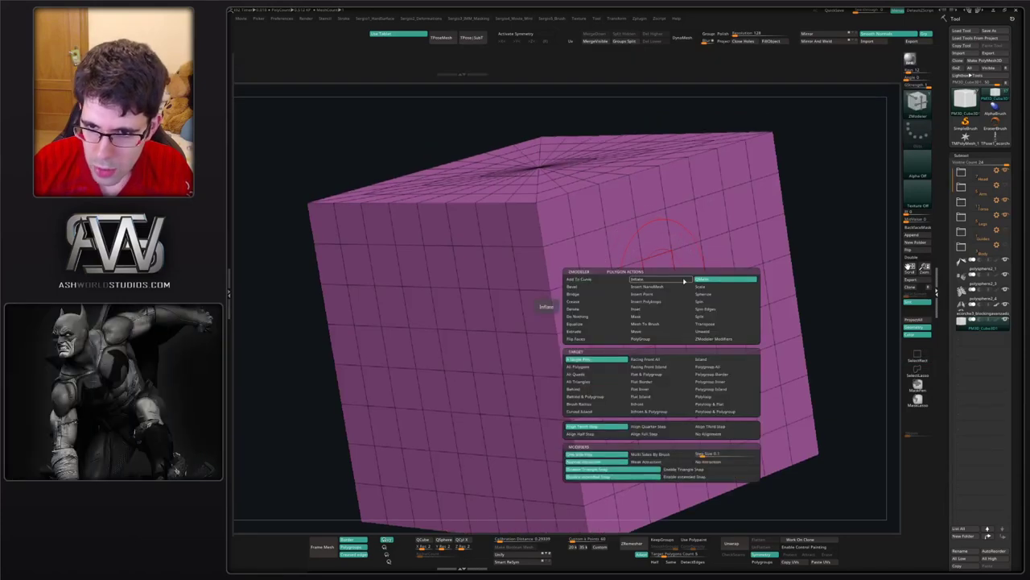
pyautogui.press('d')
pyautogui.hotkey('shift', 'f')
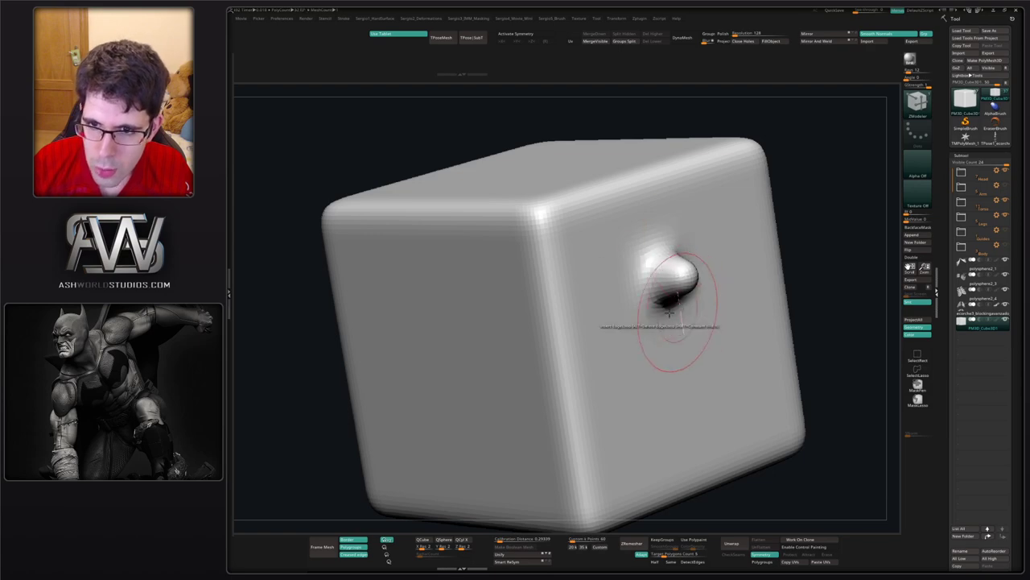
pyautogui.moveTo(682, 316)
pyautogui.mouseDown(button='right')
pyautogui.moveTo(653, 327)
pyautogui.moveTo(711, 336)
pyautogui.mouseUp(button='right')
pyautogui.moveTo(718, 340); pyautogui.dragTo(711, 346)
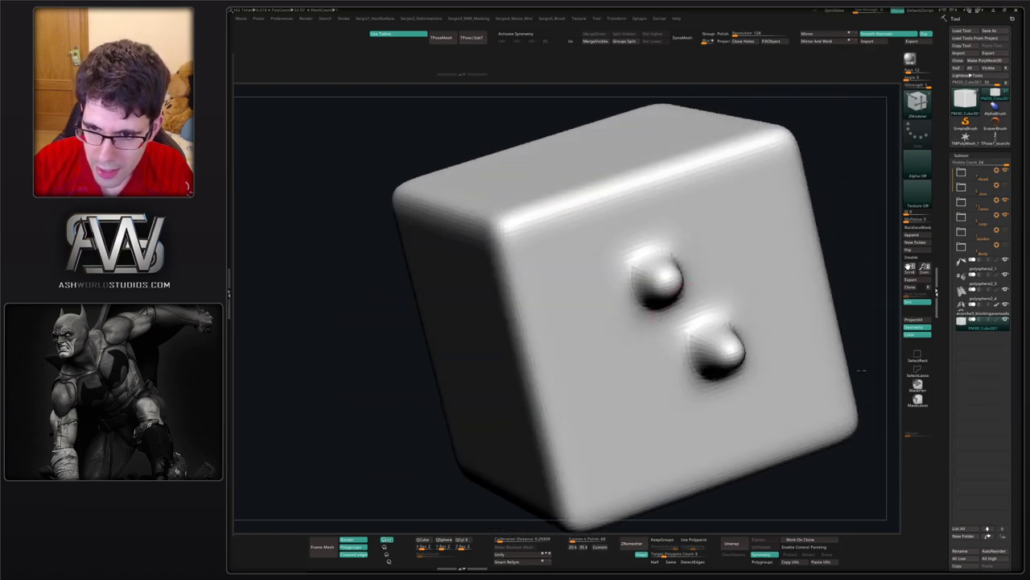
pyautogui.moveTo(724, 330)
pyautogui.mouseDown(button='right')
pyautogui.moveTo(689, 298)
pyautogui.moveTo(753, 296)
pyautogui.moveTo(681, 312)
pyautogui.moveTo(719, 352)
pyautogui.mouseUp(button='right')
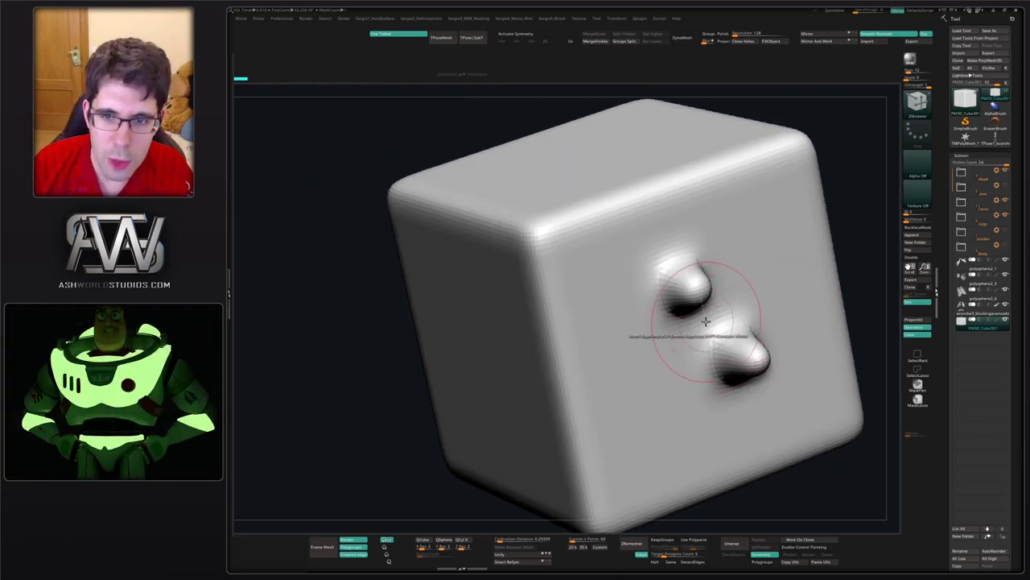
# - Inspect the extruded knobs from the side, and delete the cube subtool
pyautogui.keyDown('ctrl'); pyautogui.moveTo(700, 311); pyautogui.dragTo(697, 201, button='right'); pyautogui.keyUp('ctrl')
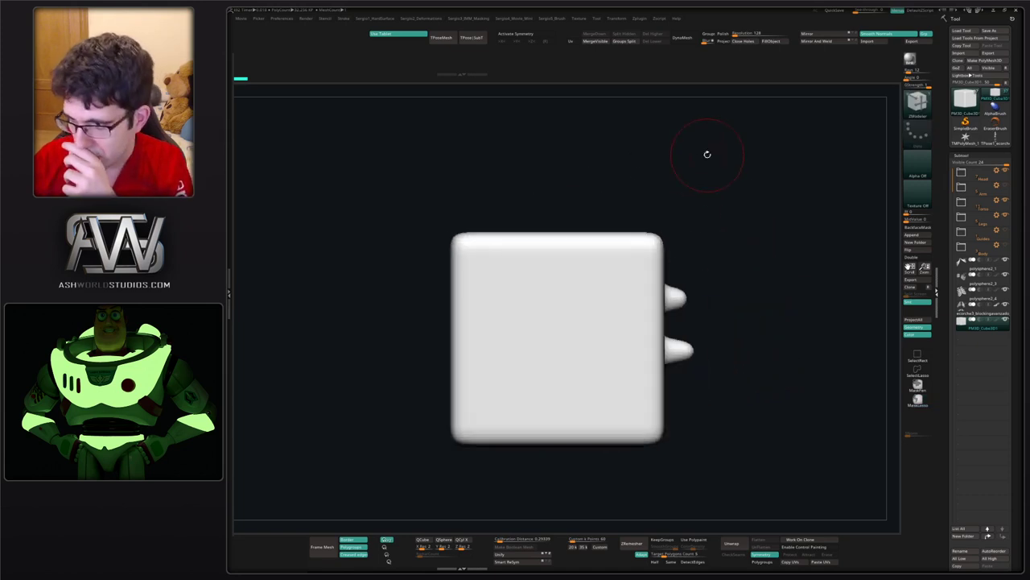
pyautogui.moveTo(755, 280); pyautogui.dragTo(688, 294, button='right')
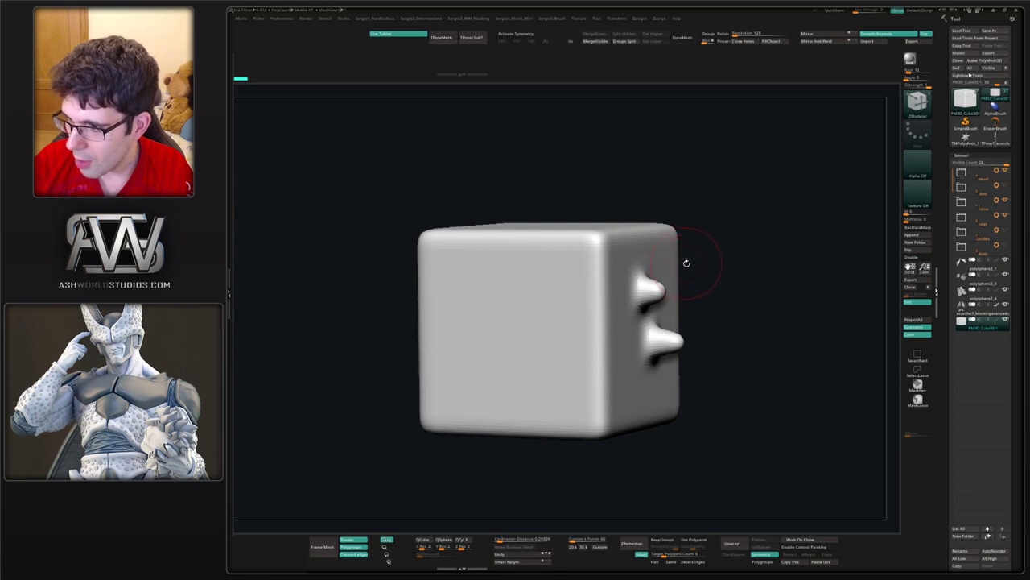
pyautogui.keyDown('alt'); pyautogui.moveTo(690, 267); pyautogui.dragTo(719, 259, button='right'); pyautogui.keyUp('alt')
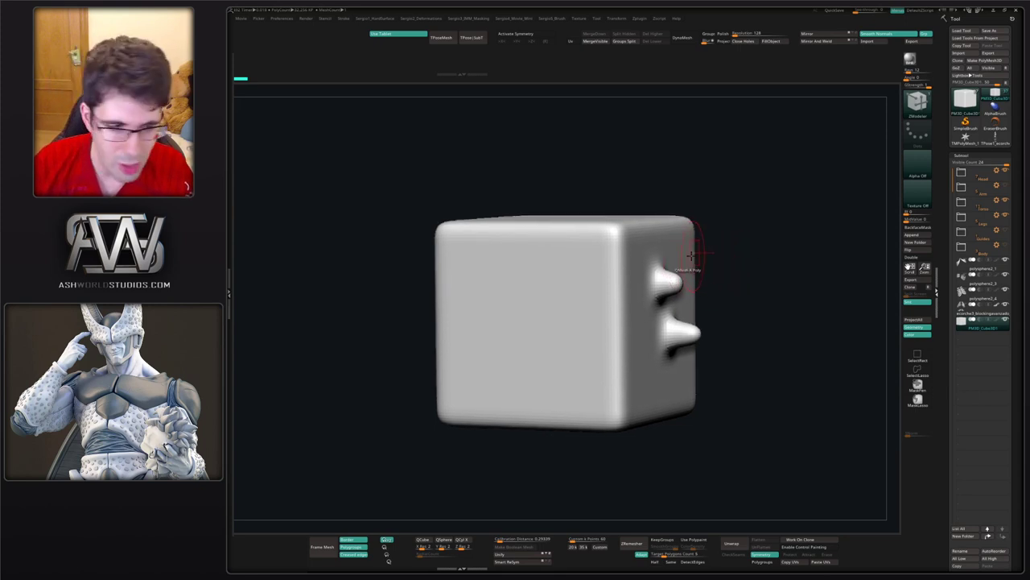
pyautogui.moveTo(754, 257); pyautogui.dragTo(719, 278, button='right')
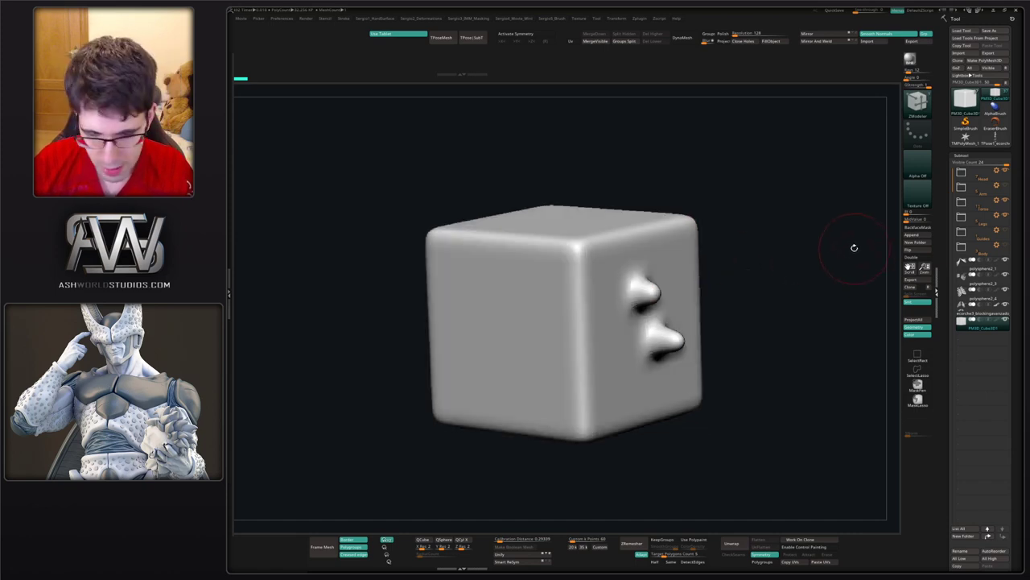
pyautogui.press('Delete')
pyautogui.click(837, 265)
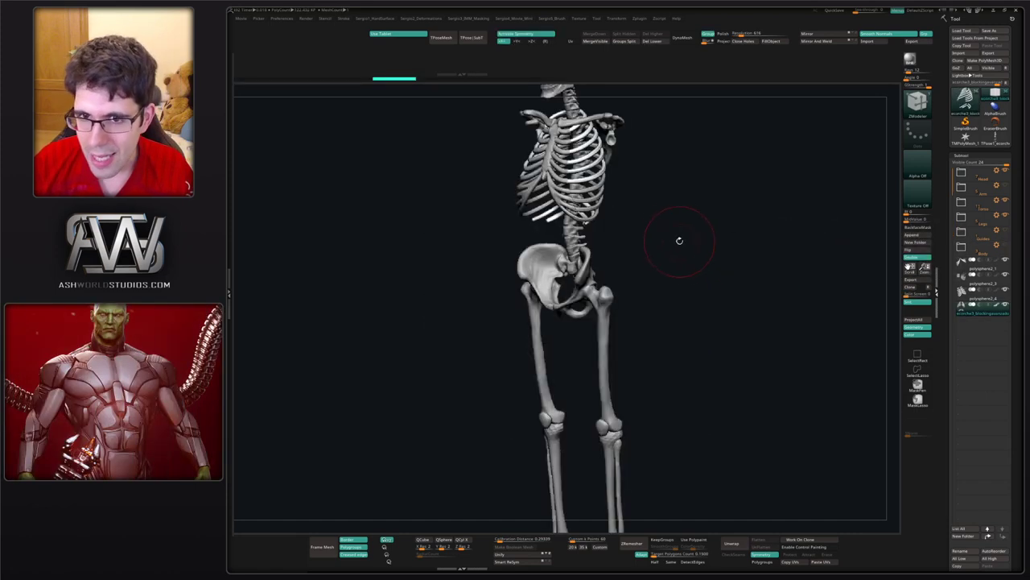
pyautogui.click(1004, 190)
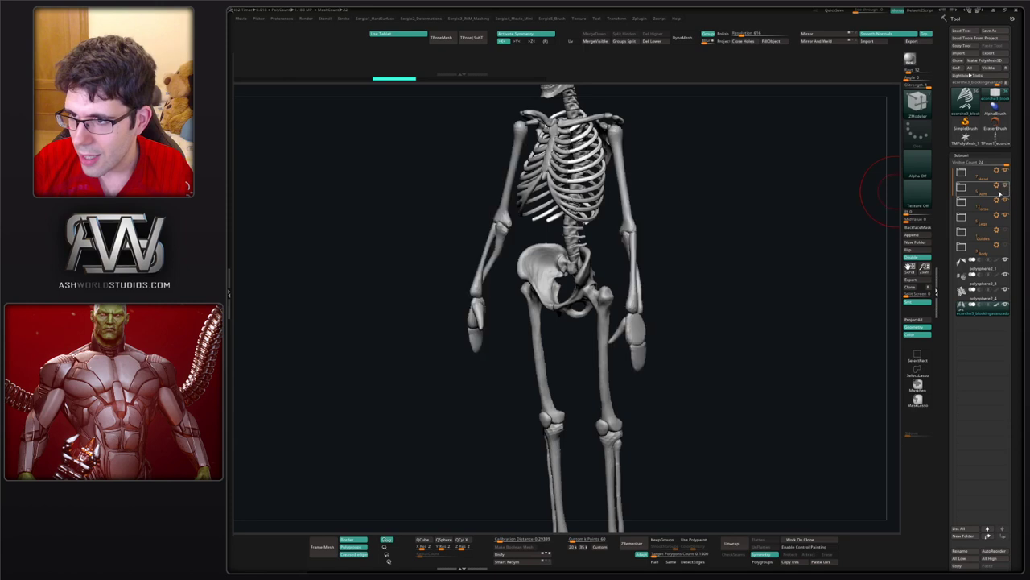
pyautogui.click(1005, 187)
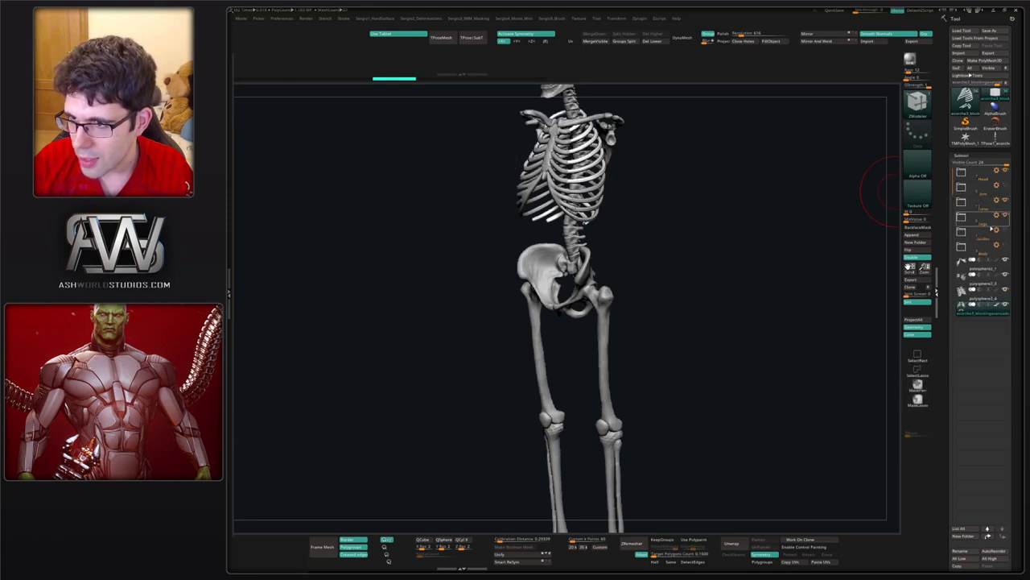
pyautogui.click(963, 217)
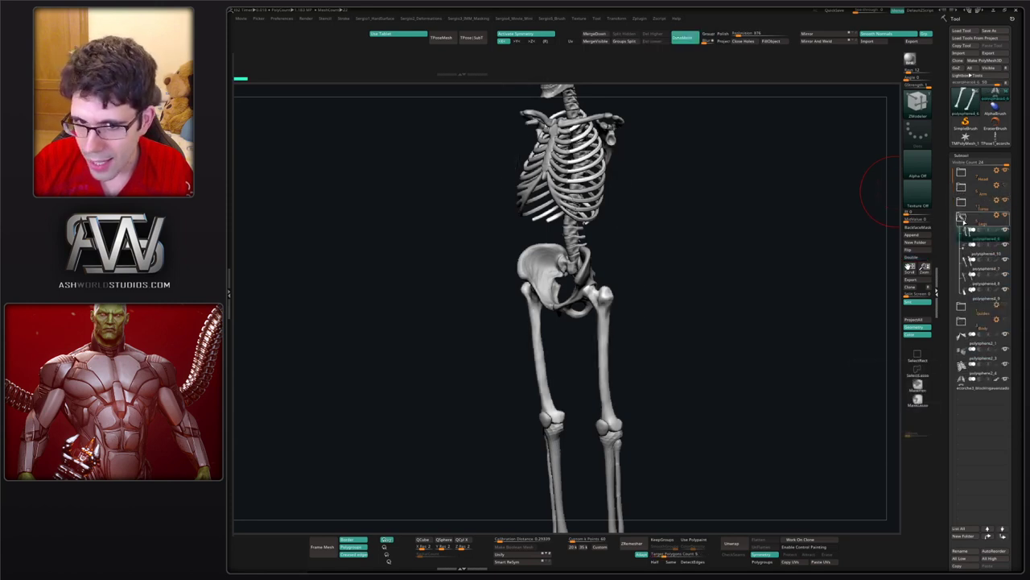
pyautogui.click(963, 218)
# - Select the femur subtool, isolate it from the other bones and frame its lower end at the knee
pyautogui.keyDown('alt'); pyautogui.moveTo(637, 295); pyautogui.dragTo(653, 136); pyautogui.keyUp('alt')
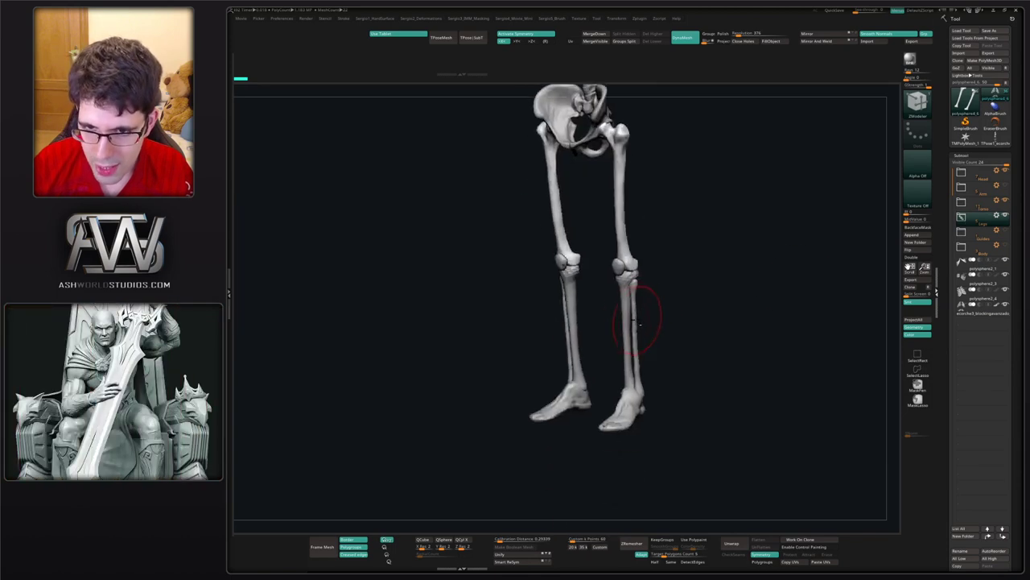
pyautogui.keyDown('alt'); pyautogui.click(626, 331); pyautogui.keyUp('alt')
pyautogui.keyDown('shift'); pyautogui.moveTo(638, 345); pyautogui.dragTo(644, 330); pyautogui.keyUp('shift')
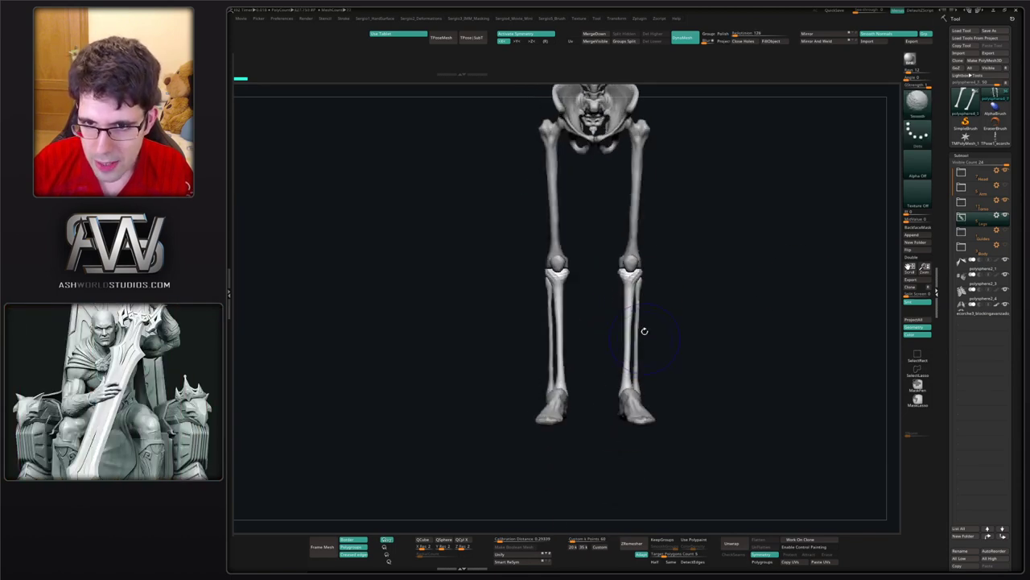
pyautogui.keyDown('alt'); pyautogui.click(632, 251); pyautogui.keyUp('alt')
pyautogui.hotkey('alt', 's')
pyautogui.moveTo(632, 253)
pyautogui.keyDown('alt'); pyautogui.mouseDown(button='right')
pyautogui.moveTo(624, 282)
pyautogui.moveTo(585, 295)
pyautogui.moveTo(648, 343)
pyautogui.moveTo(591, 332)
pyautogui.moveTo(603, 344)
pyautogui.mouseUp(button='right'); pyautogui.keyUp('alt')
# - Reshape the condyles at the femur's lower end with the Move brush
pyautogui.press('s')
pyautogui.moveTo(620, 327); pyautogui.dragTo(605, 326)
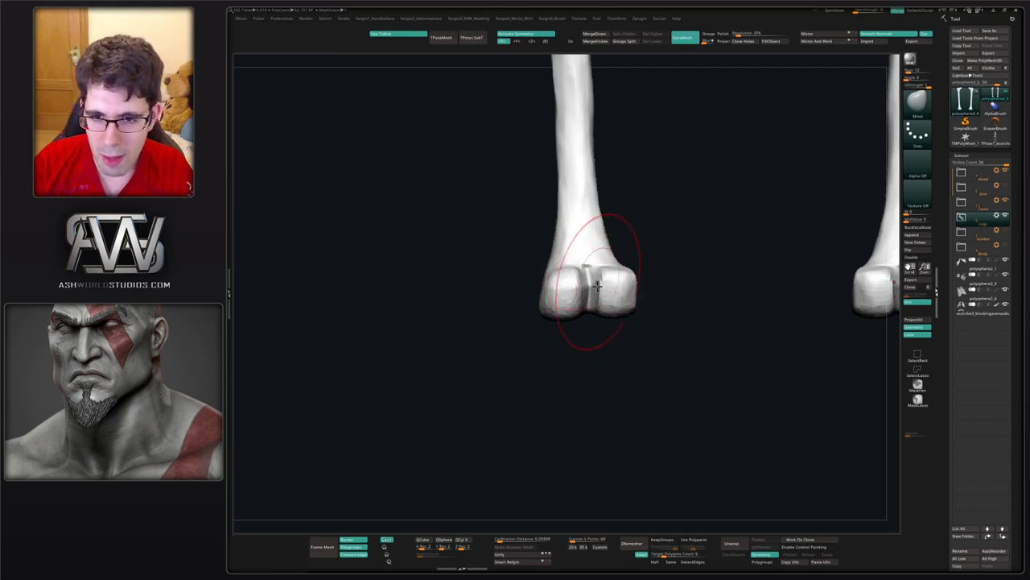
pyautogui.moveTo(611, 301)
pyautogui.mouseDown()
pyautogui.moveTo(619, 301)
pyautogui.moveTo(587, 294)
pyautogui.mouseUp()
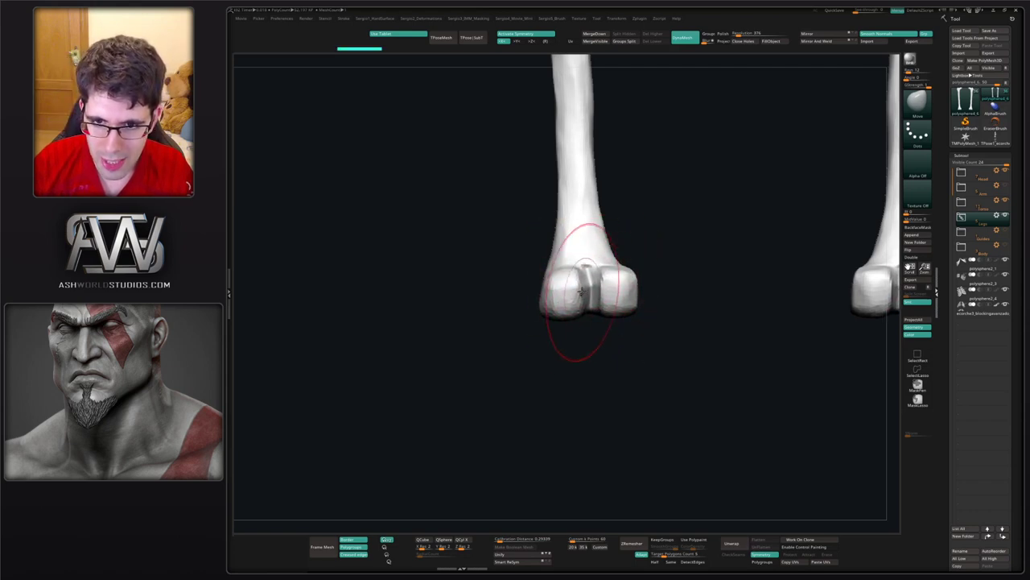
# - Carve the notch and upper borders of the femur's condyles with the DamStandard brush
pyautogui.moveTo(581, 291); pyautogui.dragTo(594, 280, button='right')
pyautogui.press('b')
pyautogui.press('d')
pyautogui.press('s')
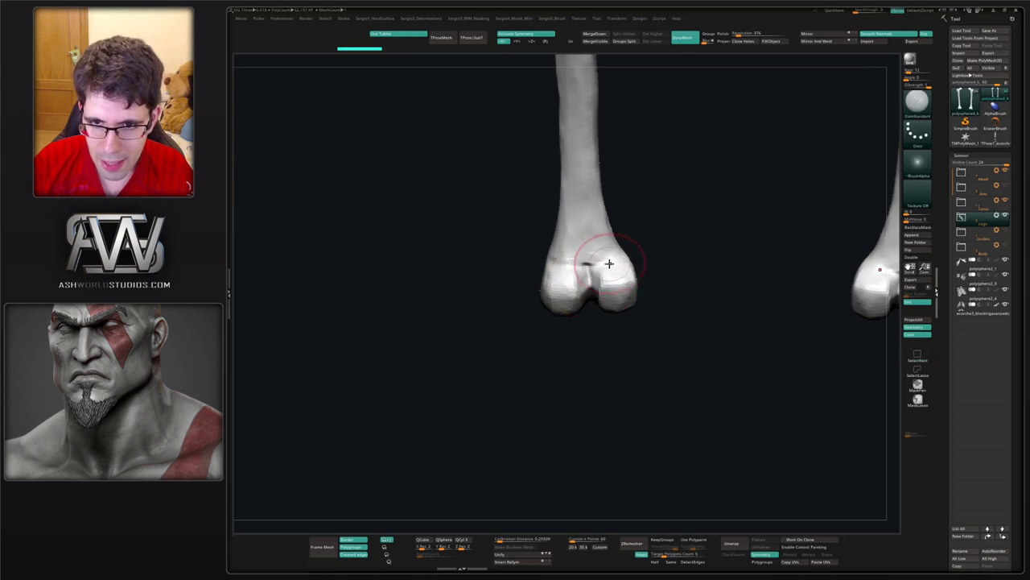
pyautogui.moveTo(600, 272)
pyautogui.mouseDown()
pyautogui.moveTo(595, 285)
pyautogui.moveTo(593, 276)
pyautogui.mouseUp()
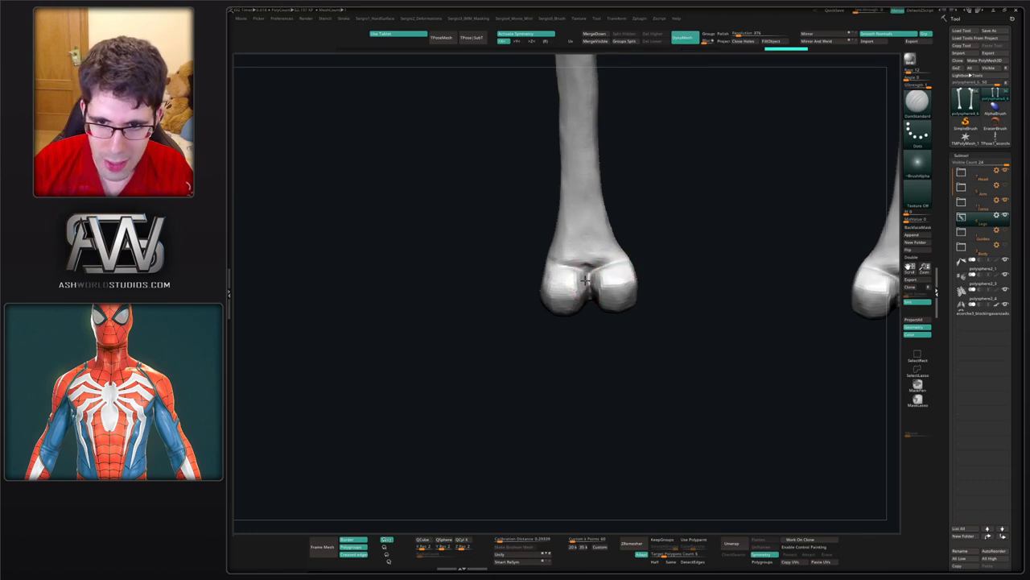
pyautogui.moveTo(578, 273)
pyautogui.mouseDown()
pyautogui.moveTo(599, 259)
pyautogui.moveTo(568, 269)
pyautogui.moveTo(577, 261)
pyautogui.mouseUp()
# - Soften the surface just above the condyles with the Clay brush and smooth it
pyautogui.press('b')
pyautogui.press('c')
pyautogui.press('l')
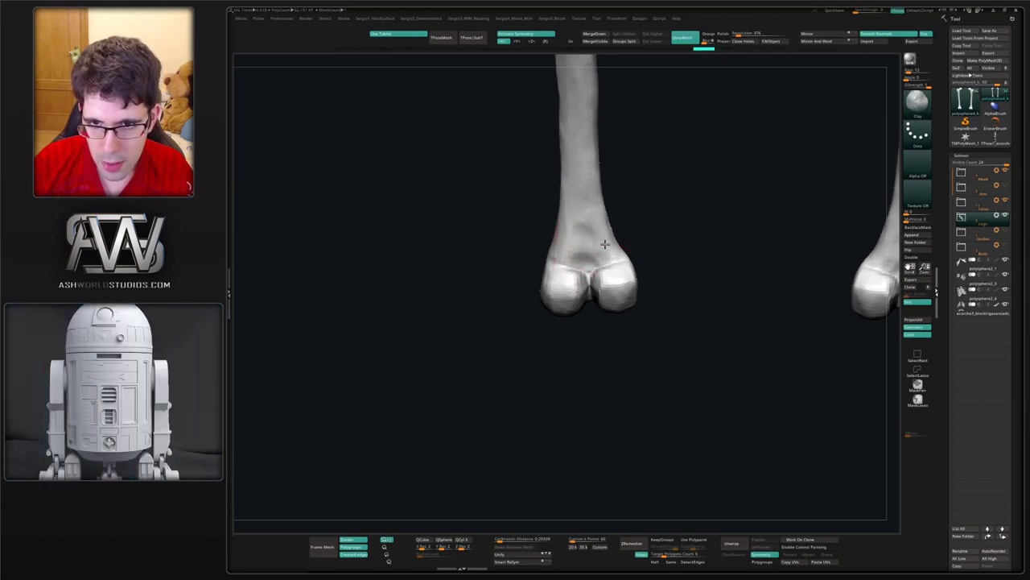
pyautogui.press('shift')
pyautogui.moveTo(568, 234)
pyautogui.keyDown('shift'); pyautogui.mouseDown()
pyautogui.moveTo(602, 212)
pyautogui.moveTo(607, 253)
pyautogui.mouseUp(); pyautogui.keyUp('shift')
# - Flatten the planes around the intercondylar notch, round the condyles and smooth their upper edge
pyautogui.moveTo(607, 253); pyautogui.dragTo(586, 280, button='right')
pyautogui.moveTo(591, 229); pyautogui.dragTo(590, 278)
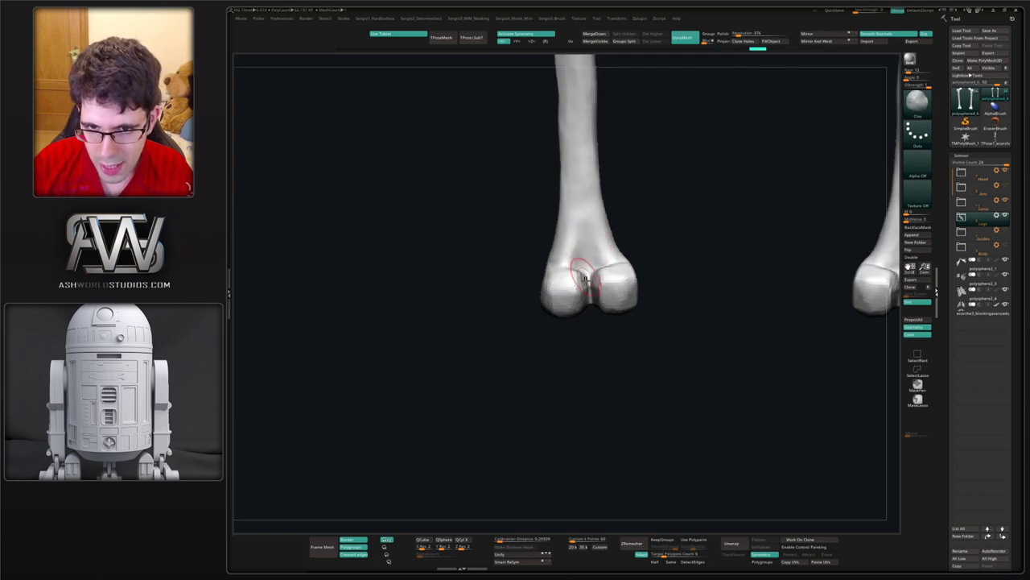
pyautogui.moveTo(590, 287); pyautogui.dragTo(582, 282, button='right')
pyautogui.moveTo(578, 292)
pyautogui.mouseDown()
pyautogui.moveTo(580, 308)
pyautogui.moveTo(594, 303)
pyautogui.mouseUp()
pyautogui.moveTo(609, 301); pyautogui.dragTo(602, 291, button='right')
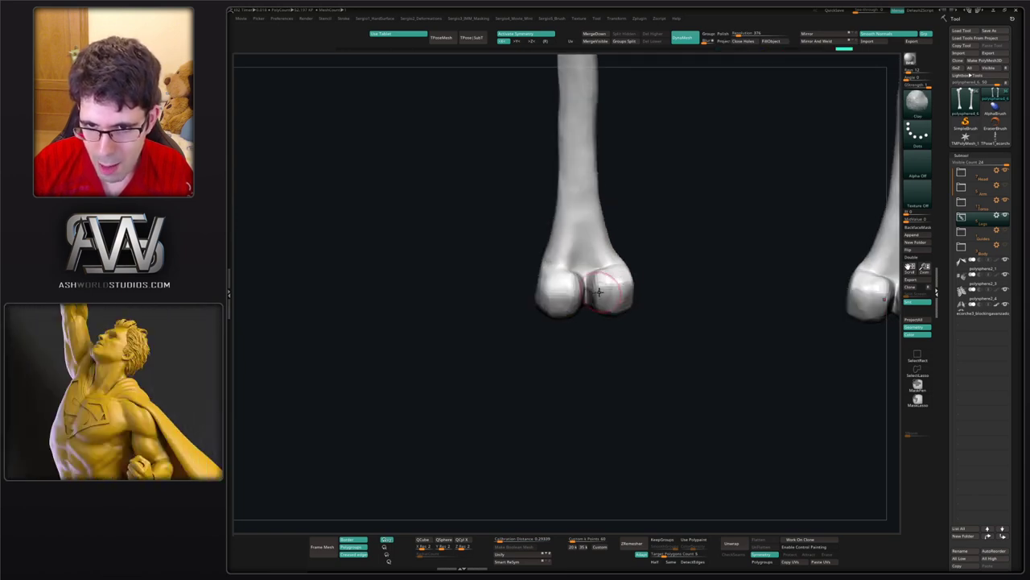
pyautogui.moveTo(600, 287)
pyautogui.mouseDown()
pyautogui.moveTo(601, 301)
pyautogui.moveTo(611, 276)
pyautogui.moveTo(617, 295)
pyautogui.mouseUp()
pyautogui.moveTo(617, 295)
pyautogui.mouseDown(button='right')
pyautogui.moveTo(594, 305)
pyautogui.moveTo(609, 272)
pyautogui.moveTo(607, 233)
pyautogui.moveTo(610, 267)
pyautogui.mouseUp(button='right')
pyautogui.keyDown('shift'); pyautogui.moveTo(610, 267); pyautogui.dragTo(623, 277); pyautogui.keyUp('shift')
# - Sculpt the side forms of the femur's lower end with the ClayBuildup brush
pyautogui.moveTo(554, 274)
pyautogui.mouseDown(button='right')
pyautogui.moveTo(536, 277)
pyautogui.moveTo(568, 315)
pyautogui.mouseUp(button='right')
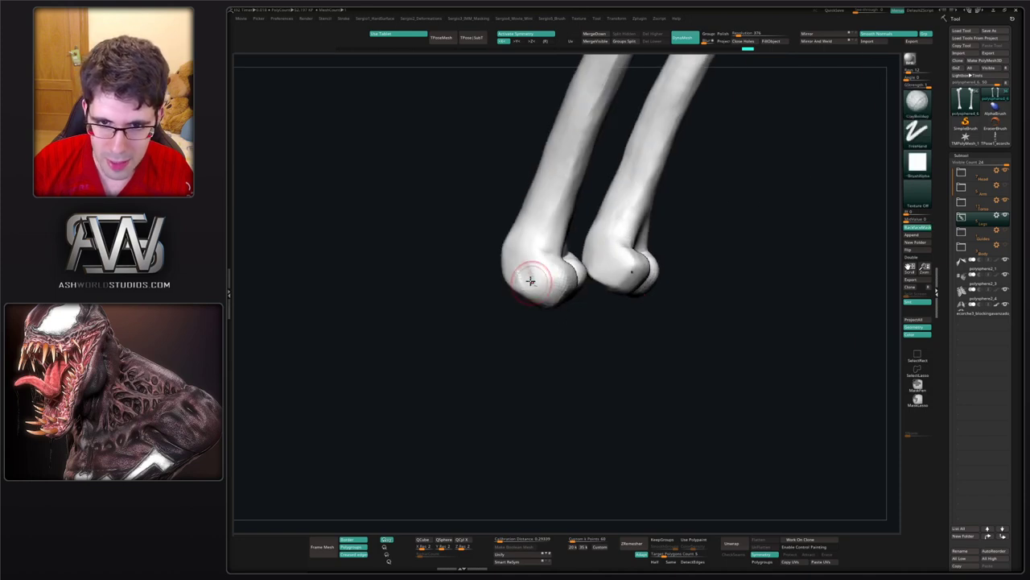
pyautogui.moveTo(546, 271); pyautogui.dragTo(538, 267, button='right')
pyautogui.moveTo(515, 256)
pyautogui.mouseDown()
pyautogui.moveTo(526, 296)
pyautogui.moveTo(511, 277)
pyautogui.mouseUp()
pyautogui.moveTo(533, 312); pyautogui.dragTo(536, 304, button='right')
pyautogui.moveTo(537, 305)
pyautogui.mouseDown()
pyautogui.moveTo(532, 287)
pyautogui.moveTo(529, 301)
pyautogui.mouseUp()
pyautogui.moveTo(535, 300); pyautogui.dragTo(670, 282, button='right')
pyautogui.moveTo(493, 283)
pyautogui.mouseDown()
pyautogui.moveTo(499, 299)
pyautogui.moveTo(487, 280)
pyautogui.moveTo(479, 301)
pyautogui.moveTo(495, 275)
pyautogui.moveTo(488, 303)
pyautogui.mouseUp()
pyautogui.moveTo(488, 301)
pyautogui.mouseDown(button='right')
pyautogui.moveTo(495, 283)
pyautogui.moveTo(554, 265)
pyautogui.moveTo(533, 306)
pyautogui.moveTo(581, 299)
pyautogui.moveTo(562, 299)
pyautogui.mouseUp(button='right')
# - Shape the front of the femur's lower end around the kneecap groove with the Clay brush and smooth it
pyautogui.moveTo(562, 299)
pyautogui.mouseDown(button='right')
pyautogui.moveTo(576, 300)
pyautogui.moveTo(562, 287)
pyautogui.moveTo(572, 286)
pyautogui.mouseUp(button='right')
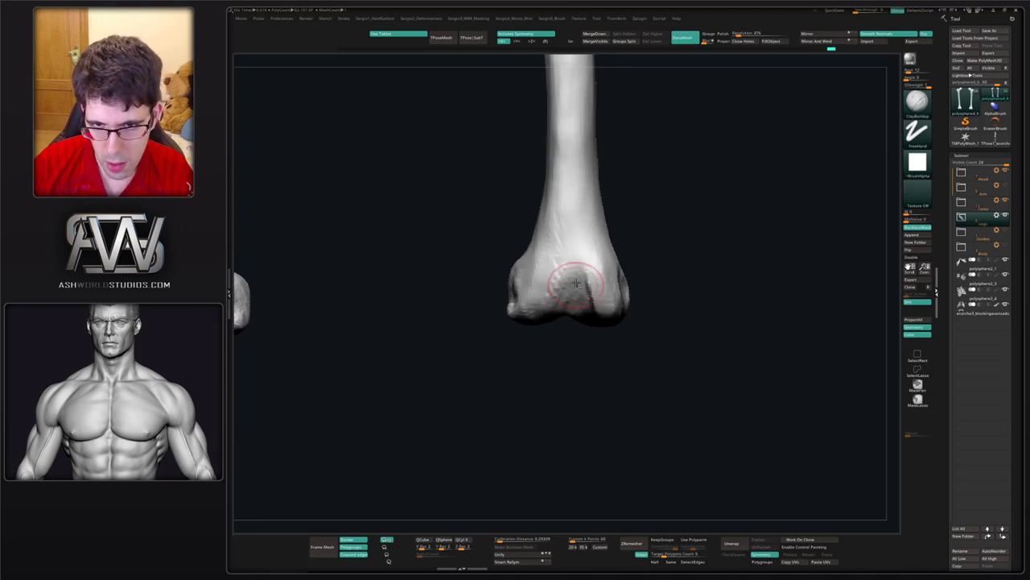
pyautogui.moveTo(580, 324); pyautogui.dragTo(576, 277, button='right')
pyautogui.hotkey('ctrl', '2')
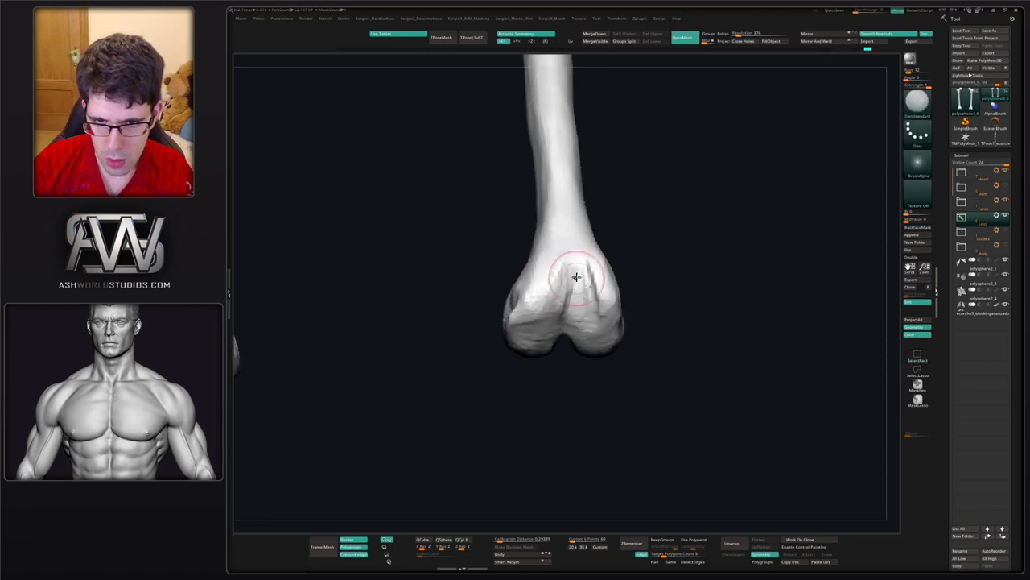
pyautogui.moveTo(565, 349); pyautogui.dragTo(558, 330, button='right')
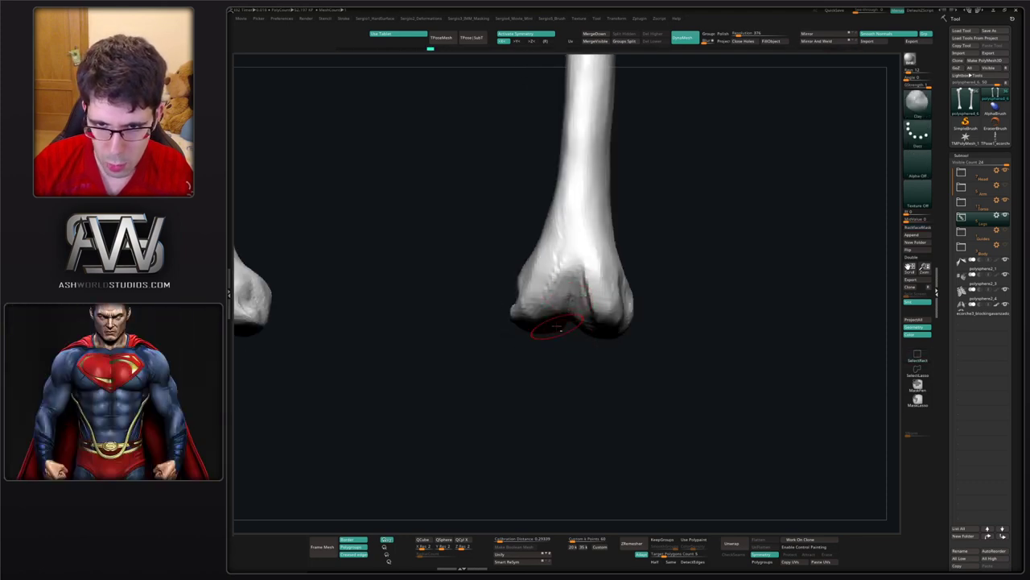
pyautogui.press('shift')
pyautogui.moveTo(598, 324); pyautogui.dragTo(583, 291, button='right')
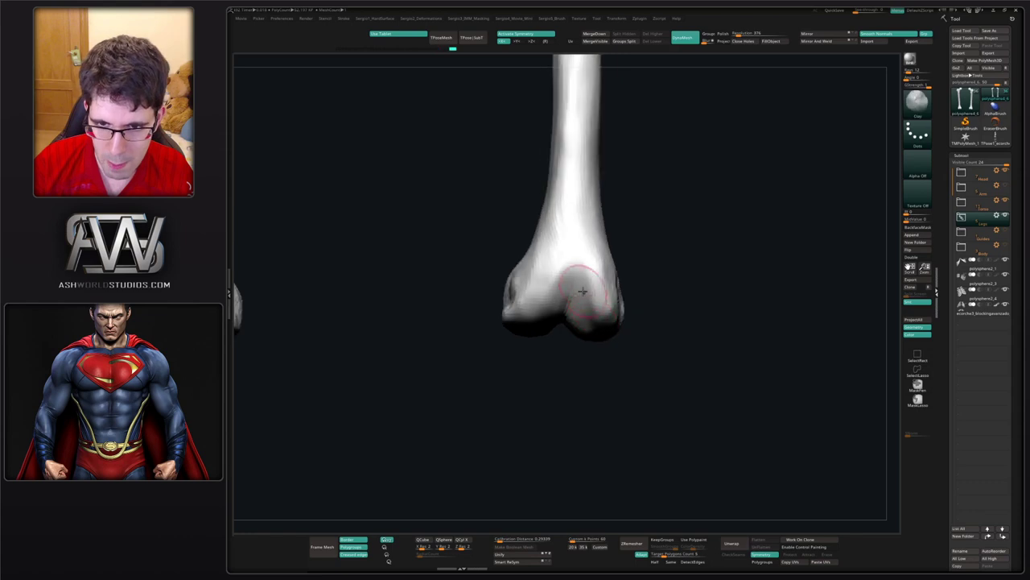
pyautogui.press('shift')
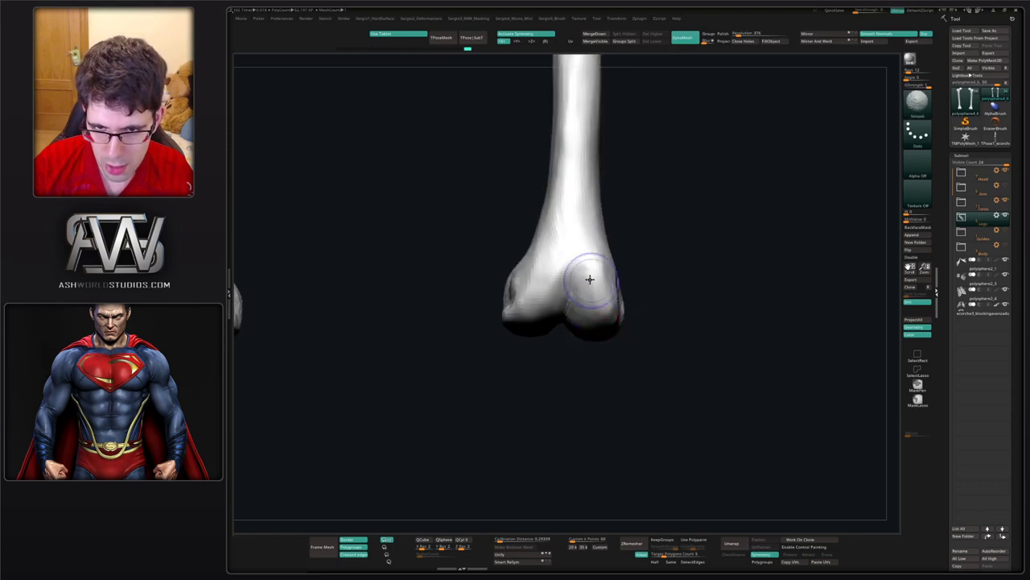
pyautogui.keyDown('shift'); pyautogui.moveTo(557, 309); pyautogui.dragTo(557, 321); pyautogui.keyUp('shift')
pyautogui.moveTo(555, 349); pyautogui.dragTo(568, 323, button='right')
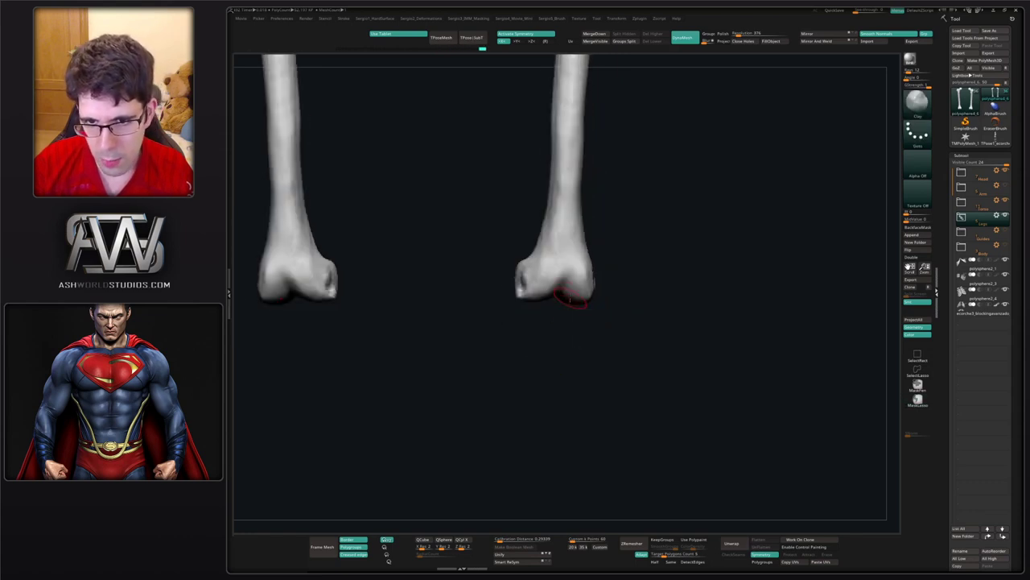
# - Define the groove between the condyles on the femur's front with the DamStandard brush
pyautogui.hotkey('ctrl', 'shift')
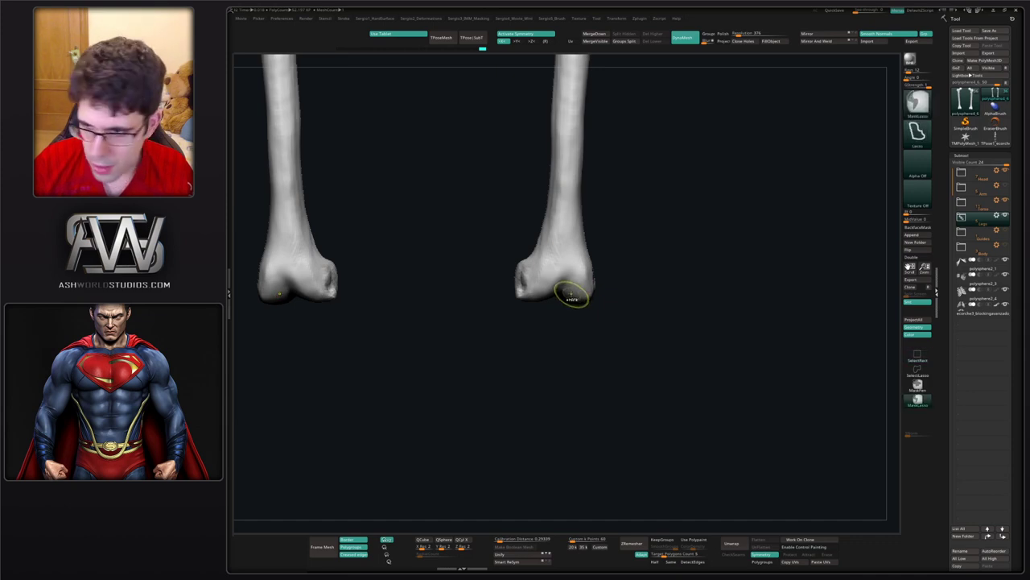
pyautogui.moveTo(578, 300)
pyautogui.mouseDown(button='right')
pyautogui.moveTo(575, 286)
pyautogui.moveTo(568, 300)
pyautogui.moveTo(568, 279)
pyautogui.mouseUp(button='right')
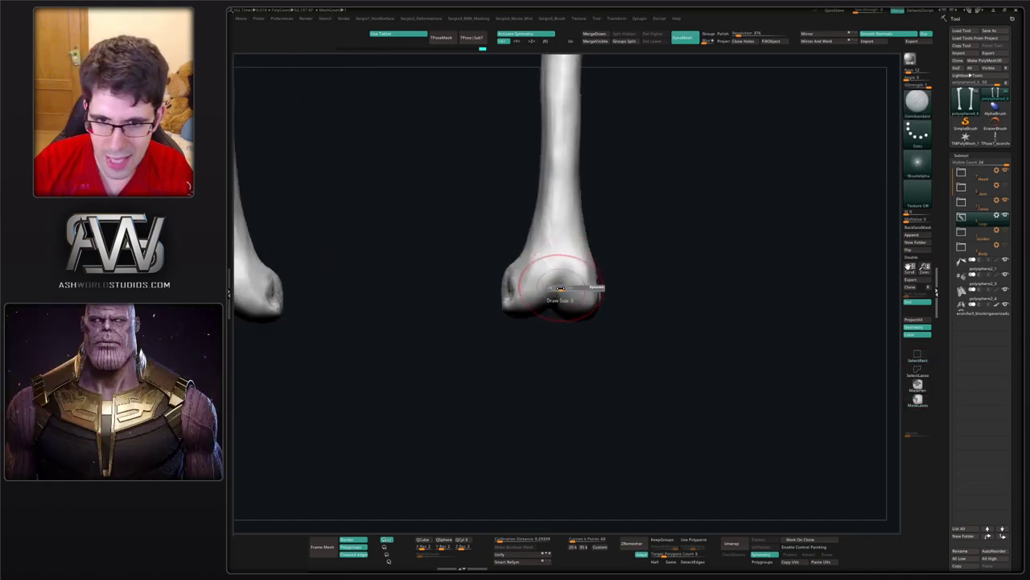
pyautogui.moveTo(553, 296); pyautogui.dragTo(562, 273)
pyautogui.moveTo(528, 317)
pyautogui.mouseDown(button='right')
pyautogui.moveTo(572, 284)
pyautogui.moveTo(560, 298)
pyautogui.mouseUp(button='right')
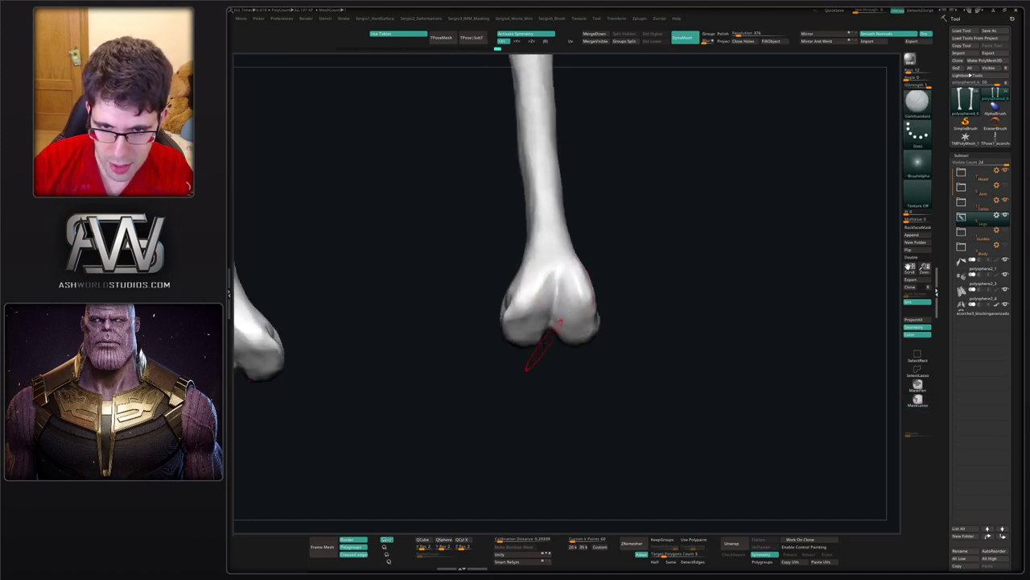
# - Smooth the side of the femur's condyle and refine the hollow on it with the DamStandard brush
pyautogui.moveTo(545, 345); pyautogui.dragTo(561, 358, button='right')
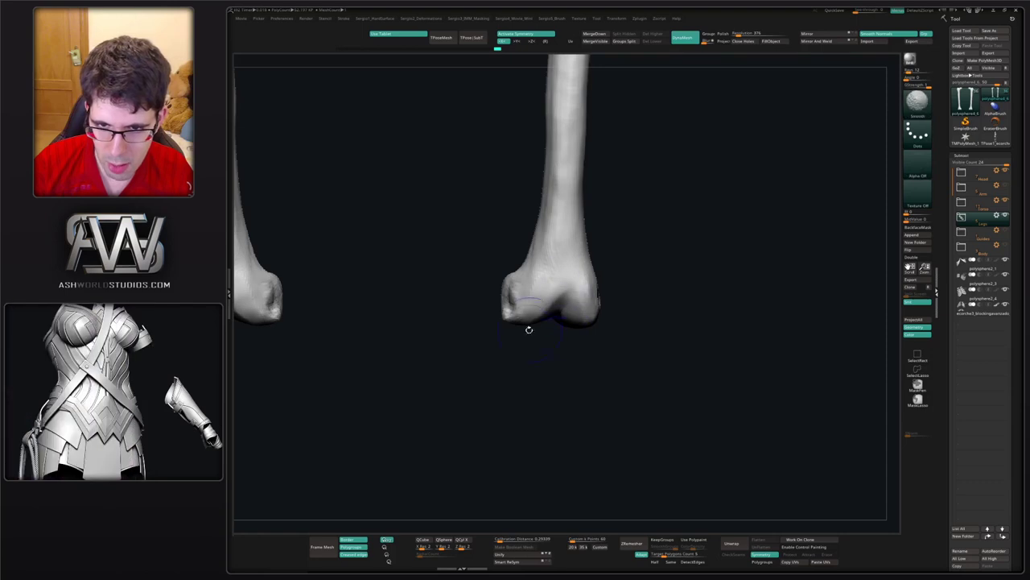
pyautogui.moveTo(517, 301); pyautogui.dragTo(539, 298)
pyautogui.keyDown('ctrl'); pyautogui.moveTo(585, 343); pyautogui.dragTo(590, 270, button='right'); pyautogui.keyUp('ctrl')
pyautogui.keyDown('alt'); pyautogui.moveTo(590, 270); pyautogui.dragTo(574, 285, button='right'); pyautogui.keyUp('alt')
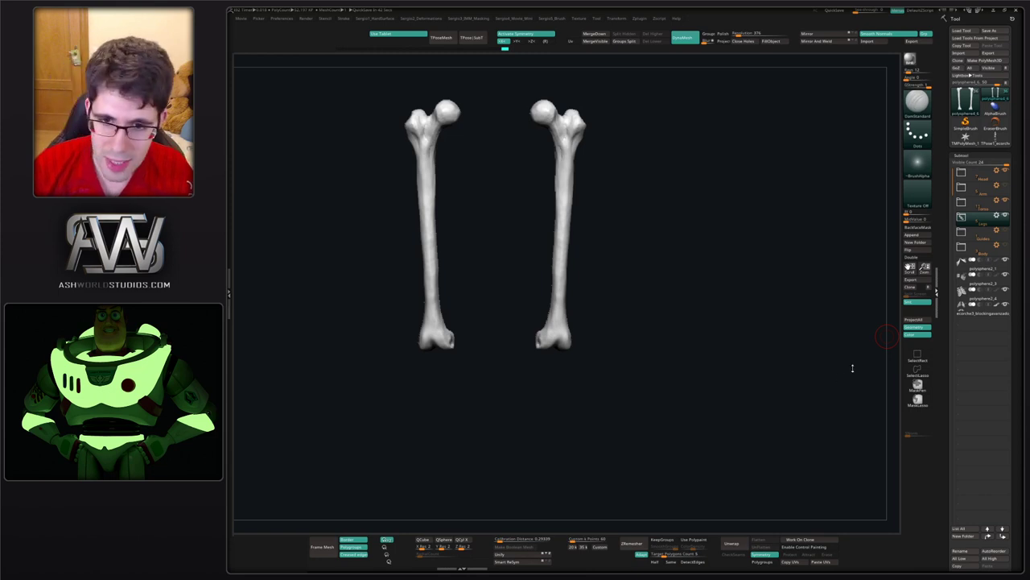
pyautogui.moveTo(600, 275); pyautogui.dragTo(641, 303, button='right')
pyautogui.moveTo(556, 348)
pyautogui.keyDown('ctrl'); pyautogui.mouseDown(button='right')
pyautogui.moveTo(556, 394)
pyautogui.moveTo(596, 366)
pyautogui.mouseUp(button='right'); pyautogui.keyUp('ctrl')
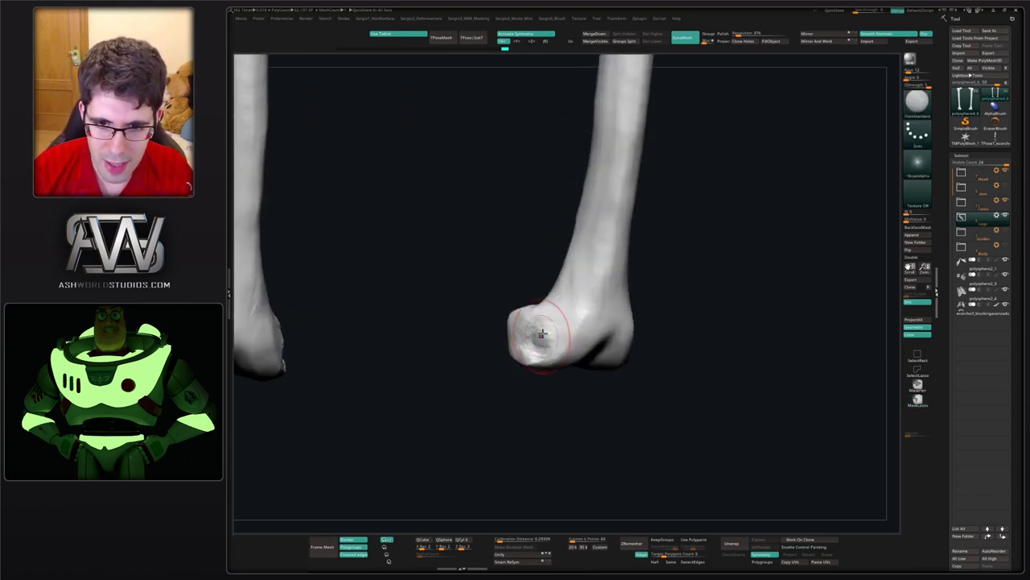
pyautogui.keyDown('shift'); pyautogui.moveTo(540, 335); pyautogui.dragTo(521, 350); pyautogui.keyUp('shift')
pyautogui.moveTo(521, 350); pyautogui.dragTo(540, 357, button='right')
pyautogui.moveTo(540, 357)
pyautogui.mouseDown()
pyautogui.moveTo(529, 352)
pyautogui.moveTo(558, 358)
pyautogui.moveTo(549, 346)
pyautogui.mouseUp()
# - Smooth the transition above the femur's condyles and the surfaces on their outer sides and back
pyautogui.moveTo(588, 290)
pyautogui.keyDown('shift'); pyautogui.mouseDown()
pyautogui.moveTo(532, 328)
pyautogui.moveTo(589, 339)
pyautogui.mouseUp(); pyautogui.keyUp('shift')
pyautogui.moveTo(589, 338); pyautogui.dragTo(528, 309, button='right')
pyautogui.moveTo(648, 335)
pyautogui.keyDown('shift'); pyautogui.mouseDown()
pyautogui.moveTo(634, 325)
pyautogui.moveTo(676, 359)
pyautogui.mouseUp(); pyautogui.keyUp('shift')
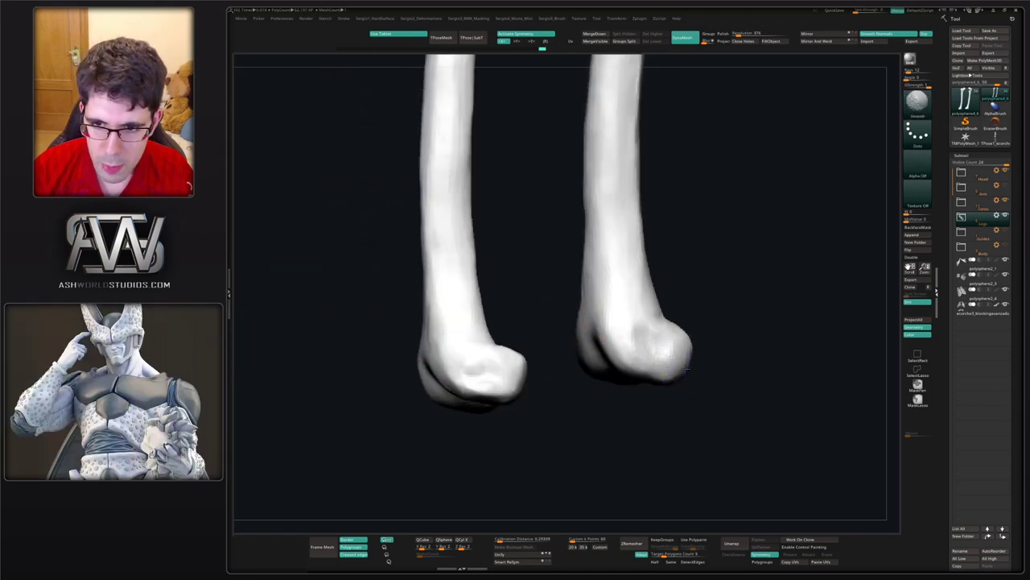
pyautogui.keyDown('alt'); pyautogui.moveTo(676, 361); pyautogui.dragTo(607, 318, button='right'); pyautogui.keyUp('alt')
pyautogui.keyDown('shift'); pyautogui.moveTo(607, 318); pyautogui.dragTo(630, 293); pyautogui.keyUp('shift')
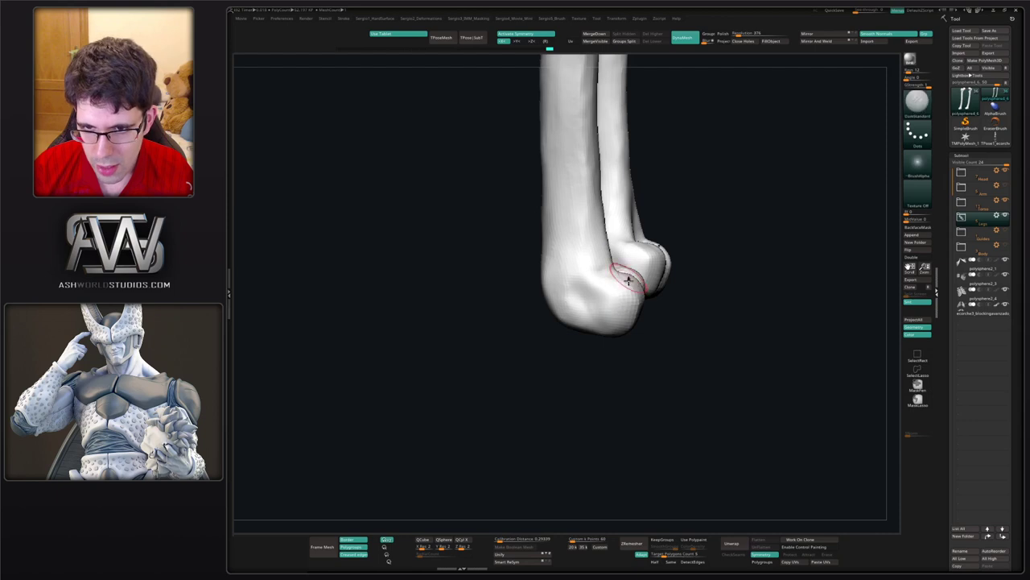
pyautogui.moveTo(631, 279); pyautogui.dragTo(636, 283, button='right')
pyautogui.moveTo(636, 283)
pyautogui.keyDown('ctrl'); pyautogui.mouseDown(button='right')
pyautogui.moveTo(614, 322)
pyautogui.moveTo(610, 272)
pyautogui.moveTo(589, 292)
pyautogui.mouseUp(button='right'); pyautogui.keyUp('ctrl')
# - Isolate the tibias and remesh them with DynaMesh at a higher resolution
pyautogui.hotkey('ctrl', 'shift', 's')
pyautogui.press('3')
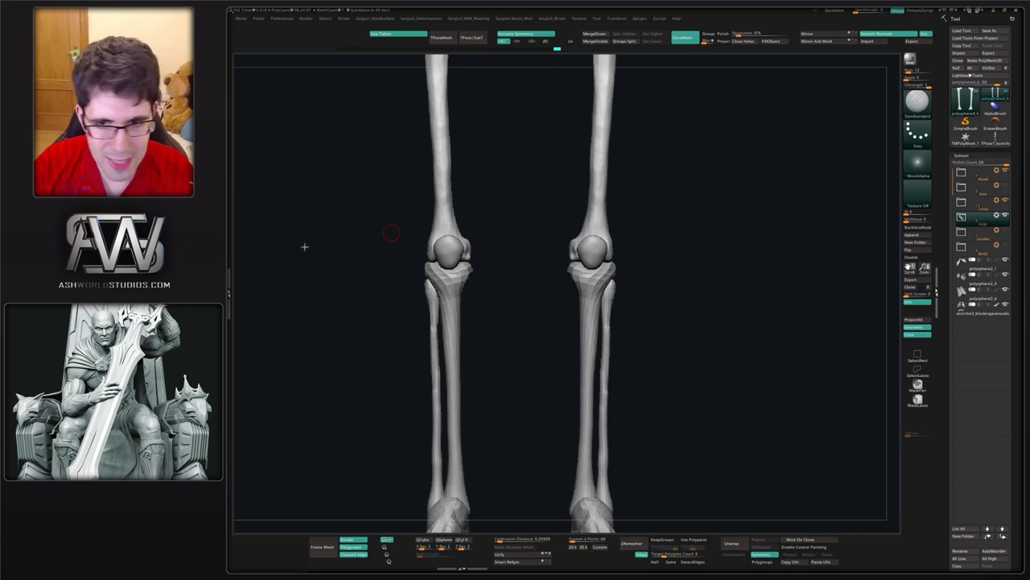
pyautogui.keyDown('alt'); pyautogui.click(607, 309); pyautogui.keyUp('alt')
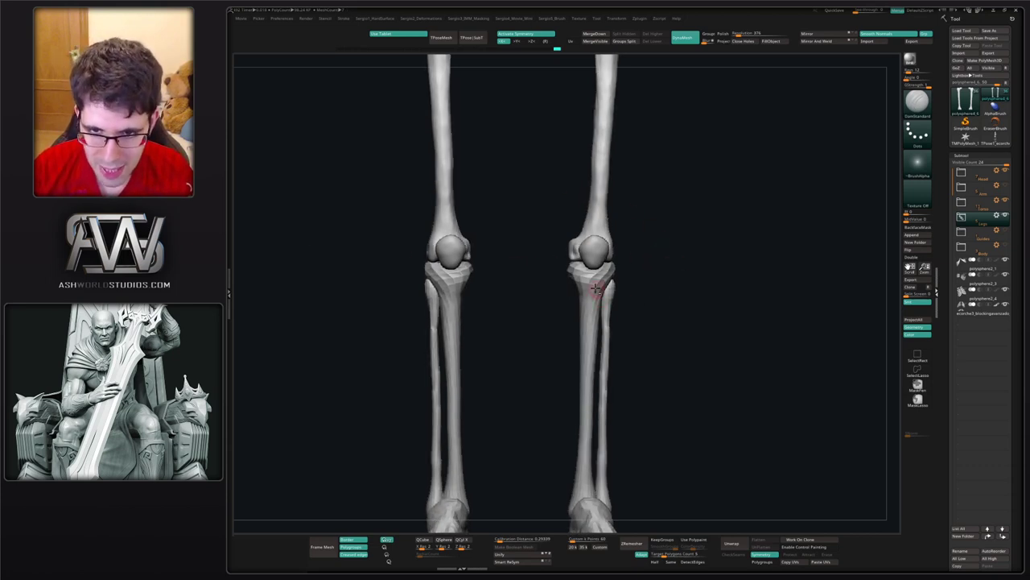
pyautogui.keyDown('alt'); pyautogui.click(597, 286); pyautogui.keyUp('alt')
pyautogui.moveTo(642, 283)
pyautogui.mouseDown()
pyautogui.moveTo(670, 357)
pyautogui.moveTo(692, 322)
pyautogui.moveTo(636, 301)
pyautogui.mouseUp()
pyautogui.keyDown('alt'); pyautogui.moveTo(590, 329); pyautogui.dragTo(610, 312, button='right'); pyautogui.keyUp('alt')
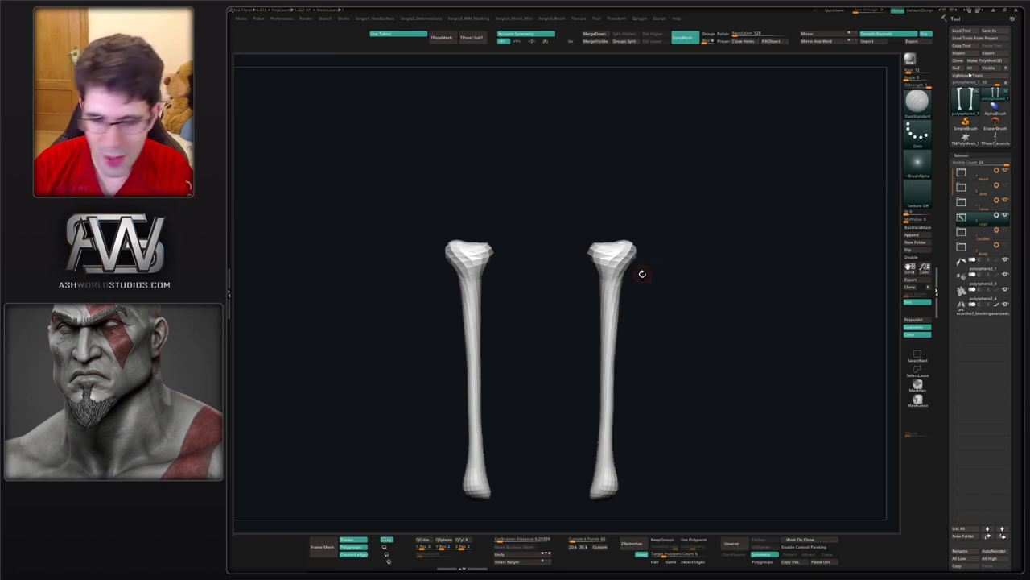
pyautogui.keyDown('alt'); pyautogui.moveTo(665, 286); pyautogui.dragTo(692, 251); pyautogui.keyUp('alt')
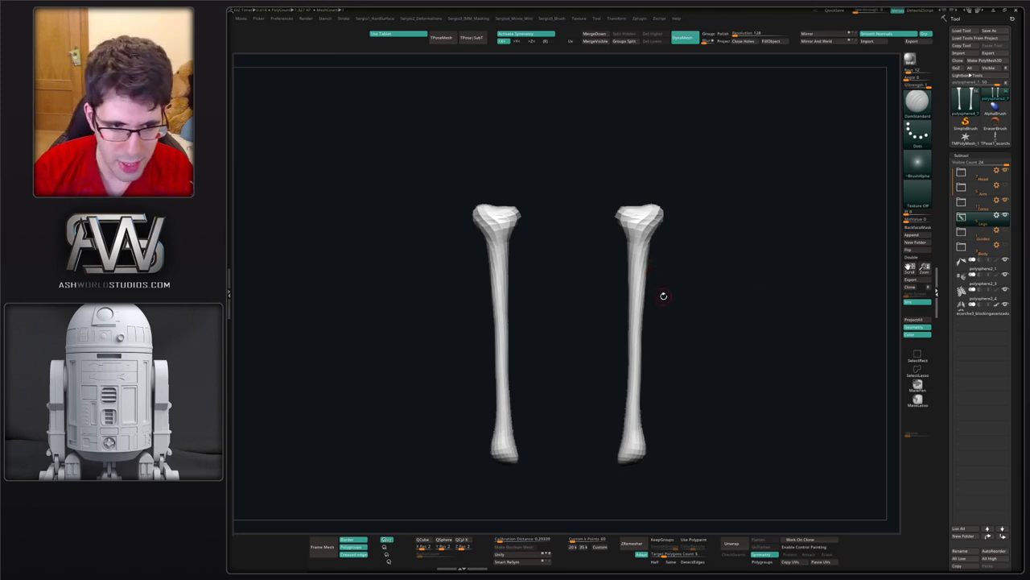
pyautogui.keyDown('alt'); pyautogui.moveTo(663, 296); pyautogui.dragTo(634, 274); pyautogui.keyUp('alt')
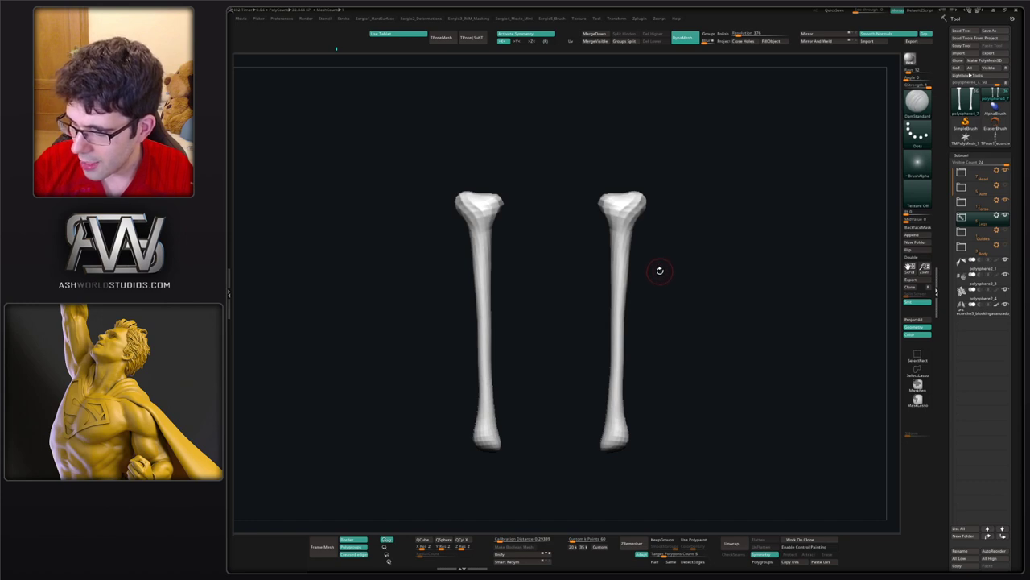
# - Smooth the faceted surface of the tibias along the shafts and around both ends
pyautogui.press('shift')
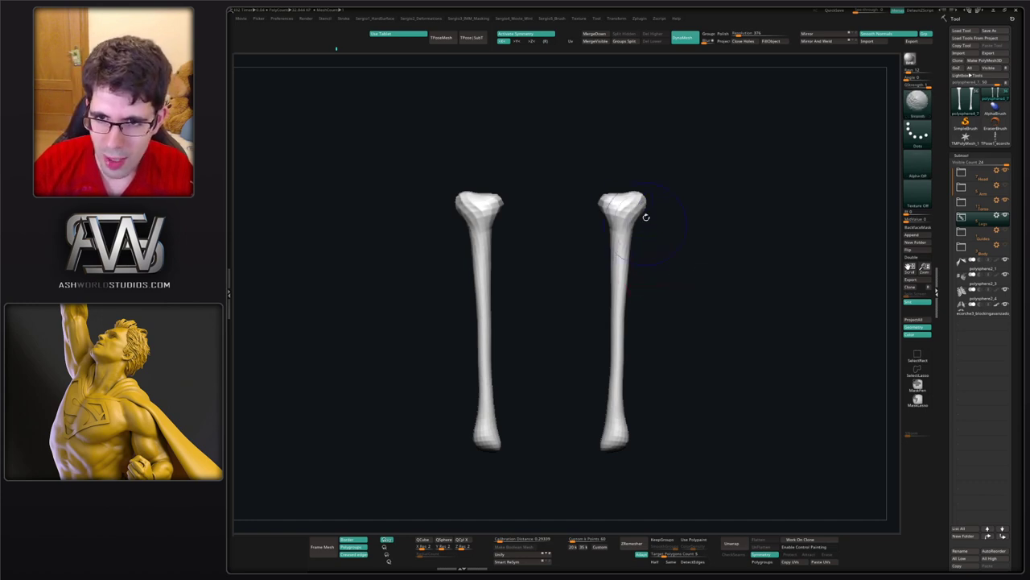
pyautogui.keyDown('shift'); pyautogui.moveTo(625, 196); pyautogui.dragTo(617, 349); pyautogui.keyUp('shift')
pyautogui.keyDown('shift'); pyautogui.moveTo(669, 412); pyautogui.dragTo(789, 409); pyautogui.keyUp('shift')
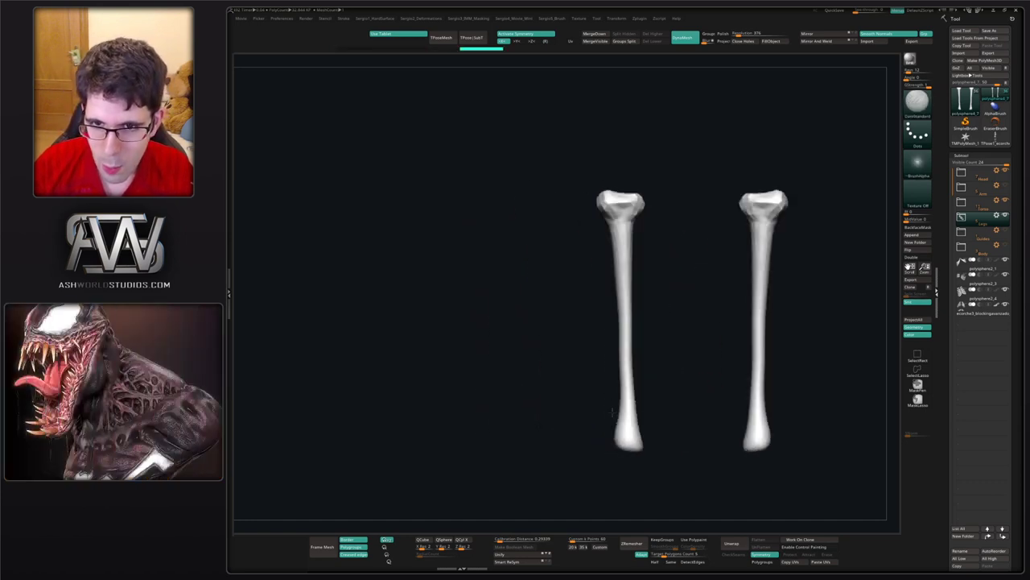
pyautogui.moveTo(618, 251)
pyautogui.keyDown('shift'); pyautogui.mouseDown()
pyautogui.moveTo(611, 202)
pyautogui.moveTo(626, 215)
pyautogui.mouseUp(); pyautogui.keyUp('shift')
pyautogui.keyDown('shift'); pyautogui.moveTo(630, 432); pyautogui.dragTo(626, 438); pyautogui.keyUp('shift')
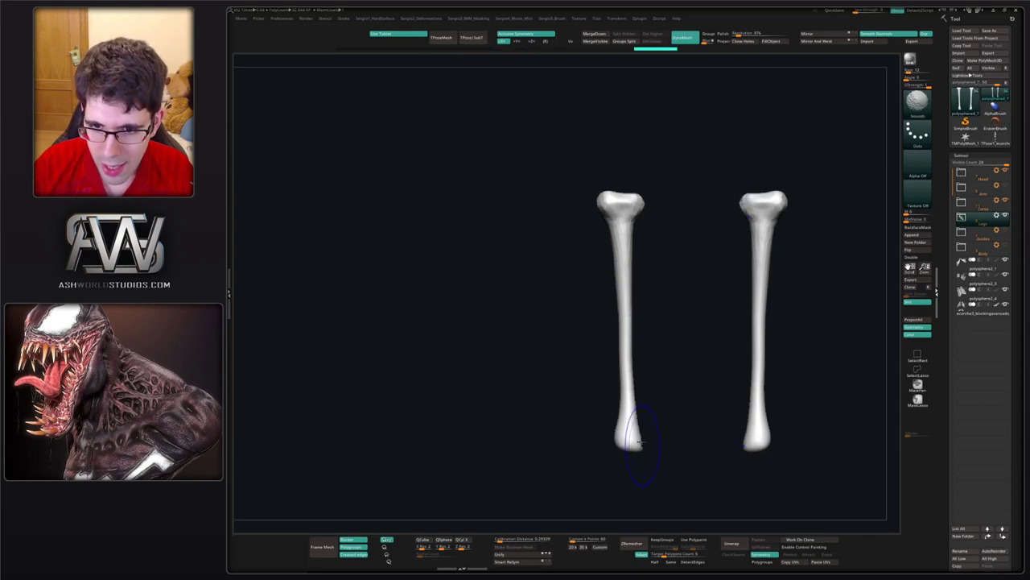
pyautogui.moveTo(625, 209)
pyautogui.keyDown('shift'); pyautogui.mouseDown()
pyautogui.moveTo(600, 210)
pyautogui.moveTo(660, 202)
pyautogui.moveTo(655, 229)
pyautogui.mouseUp(); pyautogui.keyUp('shift')
pyautogui.moveTo(715, 229); pyautogui.dragTo(636, 225)
pyautogui.moveTo(662, 203)
pyautogui.keyDown('shift'); pyautogui.mouseDown()
pyautogui.moveTo(665, 214)
pyautogui.moveTo(643, 219)
pyautogui.moveTo(686, 208)
pyautogui.moveTo(668, 200)
pyautogui.moveTo(659, 356)
pyautogui.mouseUp(); pyautogui.keyUp('shift')
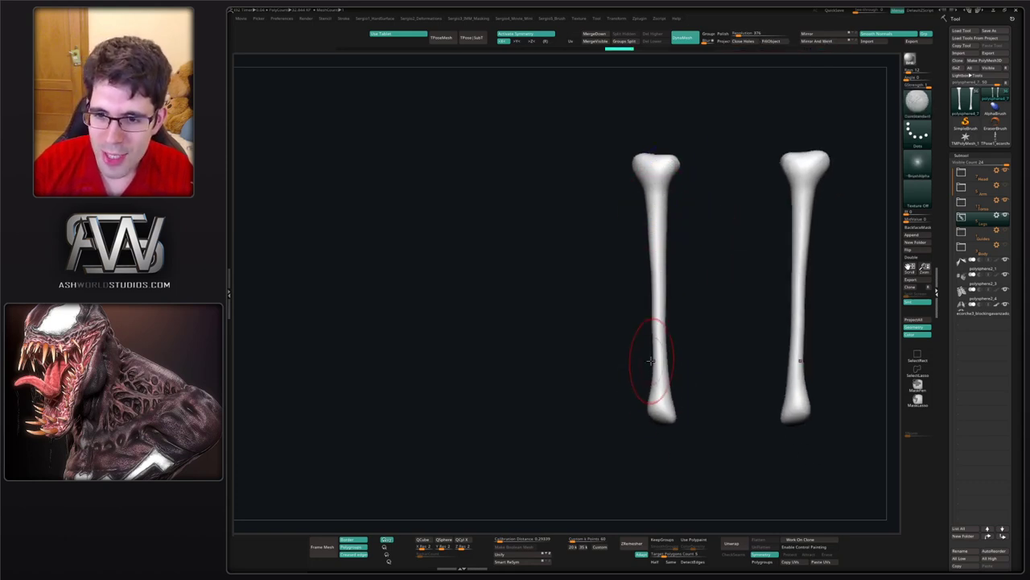
pyautogui.moveTo(710, 214); pyautogui.dragTo(687, 207)
# - Build up the tuberosity and front ridge on the tibia's upper shaft with the ClayBuildup brush
pyautogui.moveTo(742, 179)
pyautogui.keyDown('alt'); pyautogui.mouseDown()
pyautogui.moveTo(670, 232)
pyautogui.moveTo(618, 253)
pyautogui.mouseUp(); pyautogui.keyUp('alt')
pyautogui.keyDown('ctrl'); pyautogui.moveTo(600, 253); pyautogui.dragTo(566, 260, button='right'); pyautogui.keyUp('ctrl')
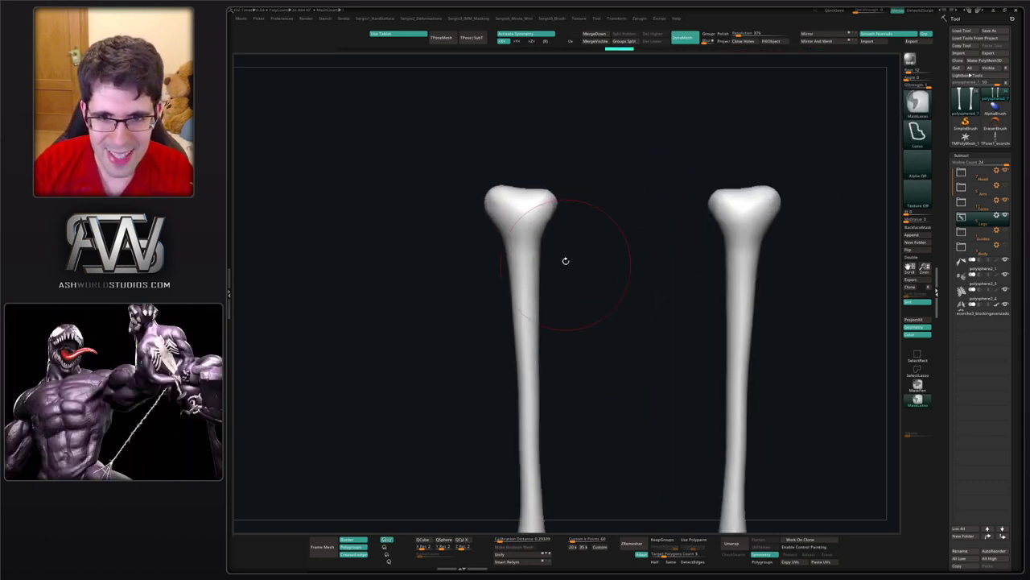
pyautogui.moveTo(544, 222)
pyautogui.keyDown('alt'); pyautogui.mouseDown(button='right')
pyautogui.moveTo(586, 241)
pyautogui.moveTo(571, 251)
pyautogui.mouseUp(button='right'); pyautogui.keyUp('alt')
pyautogui.press('b')
pyautogui.press('c')
pyautogui.press('l')
pyautogui.press('b')
pyautogui.press('c')
pyautogui.press('b')
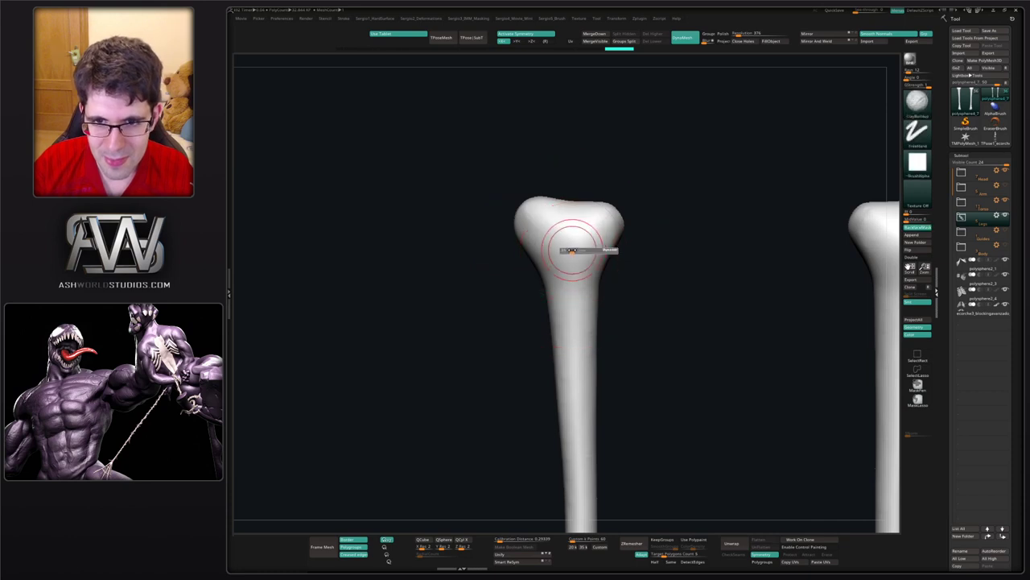
pyautogui.moveTo(562, 247)
pyautogui.mouseDown()
pyautogui.moveTo(580, 237)
pyautogui.moveTo(568, 260)
pyautogui.moveTo(571, 415)
pyautogui.mouseUp()
pyautogui.keyDown('alt'); pyautogui.moveTo(579, 367); pyautogui.dragTo(590, 228, button='right'); pyautogui.keyUp('alt')
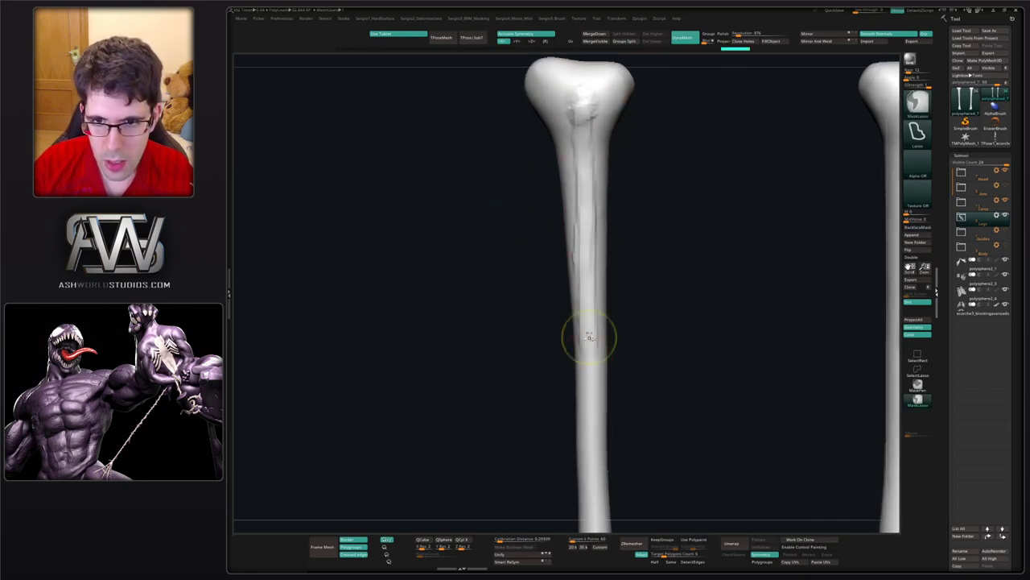
# - Continue the ClayBuildup ridge down the tibia's lower shaft toward the inner ankle
pyautogui.press('f')
pyautogui.moveTo(587, 272); pyautogui.dragTo(596, 449)
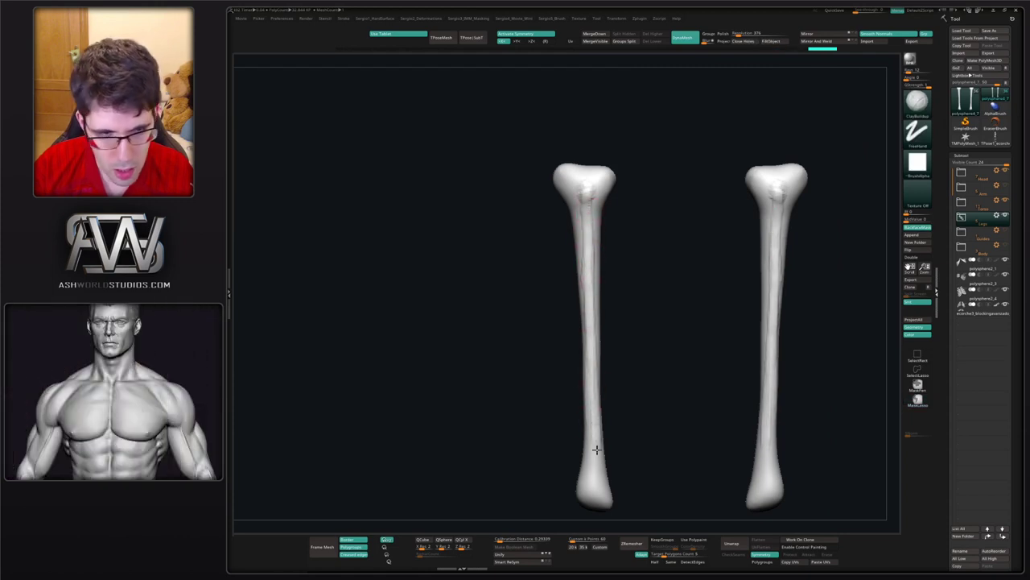
pyautogui.moveTo(573, 368)
pyautogui.keyDown('alt'); pyautogui.mouseDown(button='right')
pyautogui.moveTo(545, 283)
pyautogui.moveTo(565, 338)
pyautogui.mouseUp(button='right'); pyautogui.keyUp('alt')
pyautogui.moveTo(567, 307); pyautogui.dragTo(593, 439)
pyautogui.keyDown('alt'); pyautogui.moveTo(594, 440); pyautogui.dragTo(572, 364, button='right'); pyautogui.keyUp('alt')
# - Pull the inner ankle projection out of the tibia's lower end with the Move brush and refine its shape
pyautogui.press('b')
pyautogui.press('m')
pyautogui.press('v')
pyautogui.press('s')
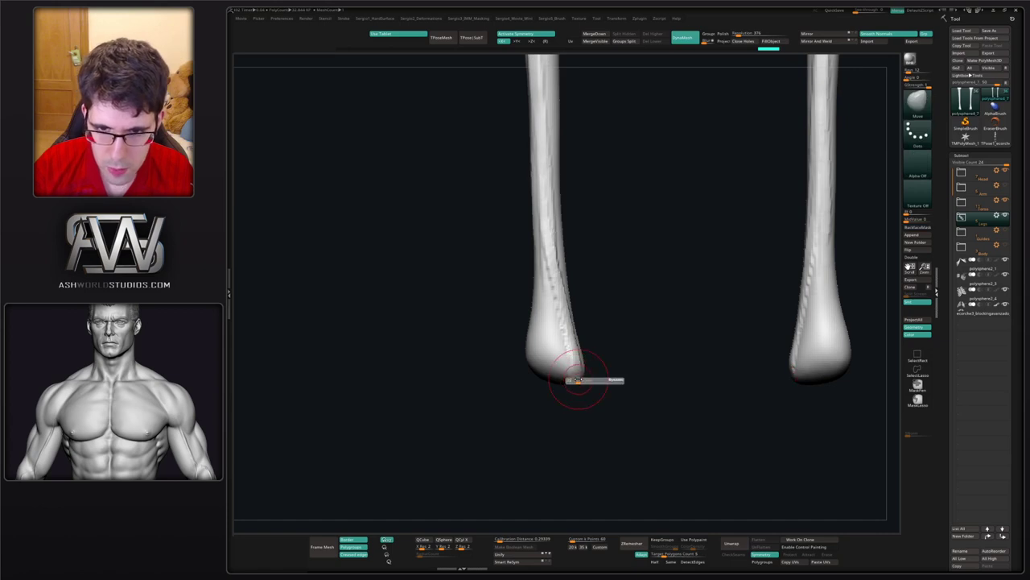
pyautogui.moveTo(577, 373); pyautogui.dragTo(591, 391)
pyautogui.moveTo(573, 382)
pyautogui.mouseDown()
pyautogui.moveTo(577, 368)
pyautogui.moveTo(569, 375)
pyautogui.mouseUp()
pyautogui.moveTo(631, 378); pyautogui.dragTo(557, 363, button='right')
pyautogui.moveTo(574, 368)
pyautogui.mouseDown()
pyautogui.moveTo(578, 355)
pyautogui.moveTo(579, 364)
pyautogui.mouseUp()
pyautogui.moveTo(580, 352); pyautogui.dragTo(599, 372, button='right')
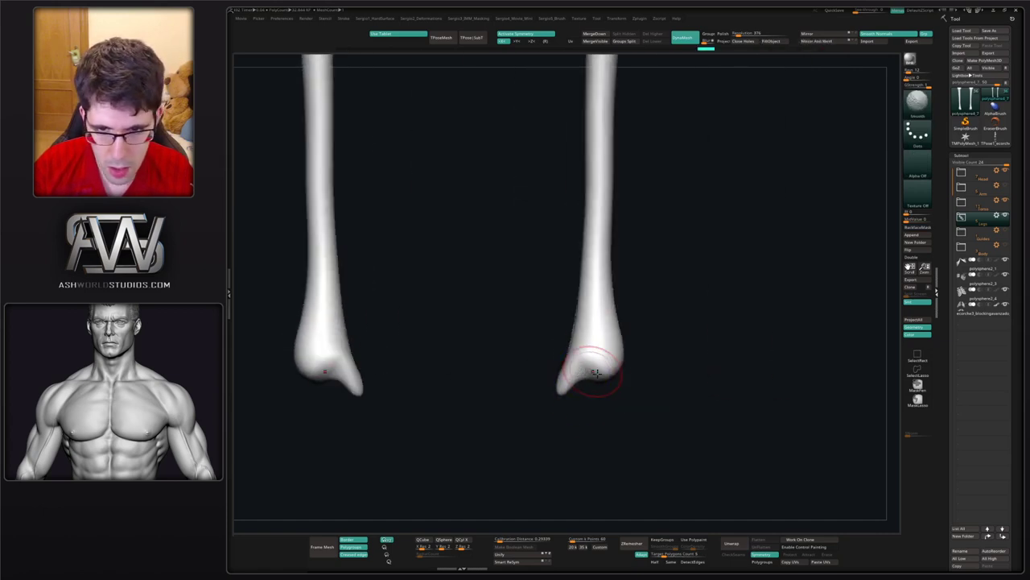
# - Sculpt the front edge and underside of the tibia's lower end beside the ankle projection with the ClayBuildup brush
pyautogui.press('b')
pyautogui.press('c')
pyautogui.press('b')
pyautogui.moveTo(598, 374); pyautogui.dragTo(597, 366)
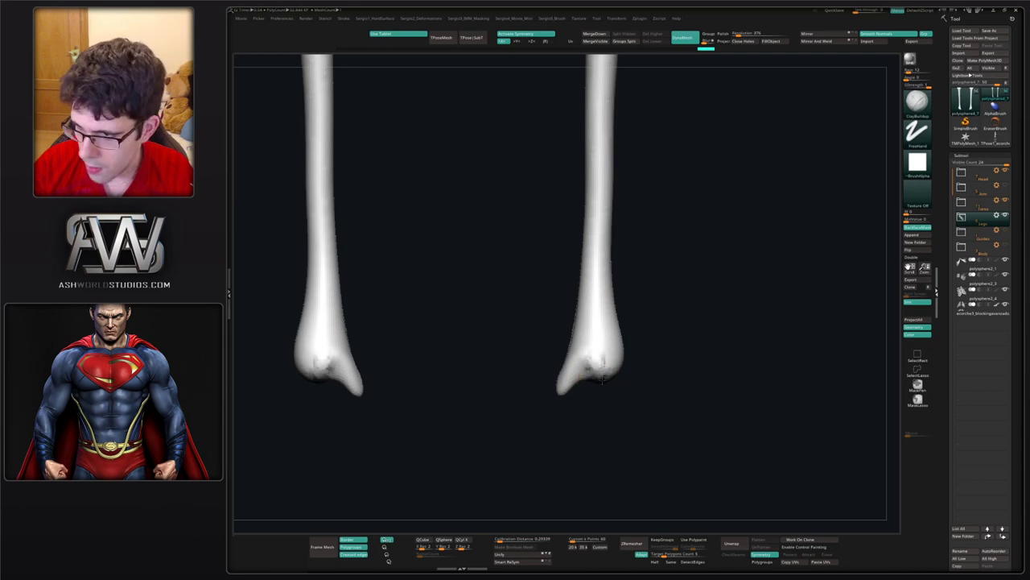
pyautogui.keyDown('alt'); pyautogui.moveTo(625, 383); pyautogui.dragTo(599, 319, button='right'); pyautogui.keyUp('alt')
pyautogui.keyDown('alt'); pyautogui.moveTo(605, 285); pyautogui.dragTo(624, 288); pyautogui.keyUp('alt')
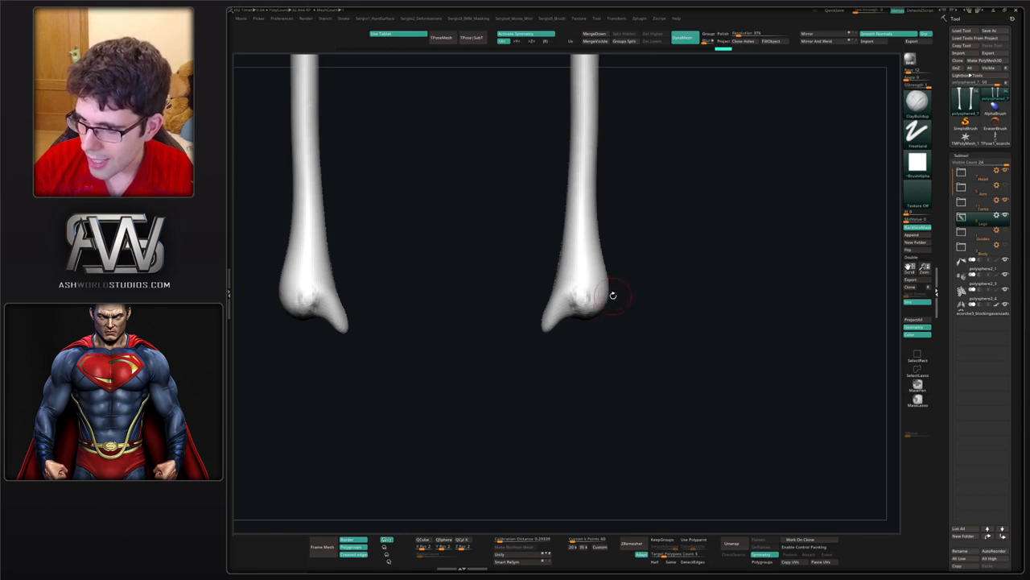
pyautogui.moveTo(613, 302)
pyautogui.mouseDown(button='right')
pyautogui.moveTo(631, 292)
pyautogui.moveTo(598, 300)
pyautogui.moveTo(598, 288)
pyautogui.mouseUp(button='right')
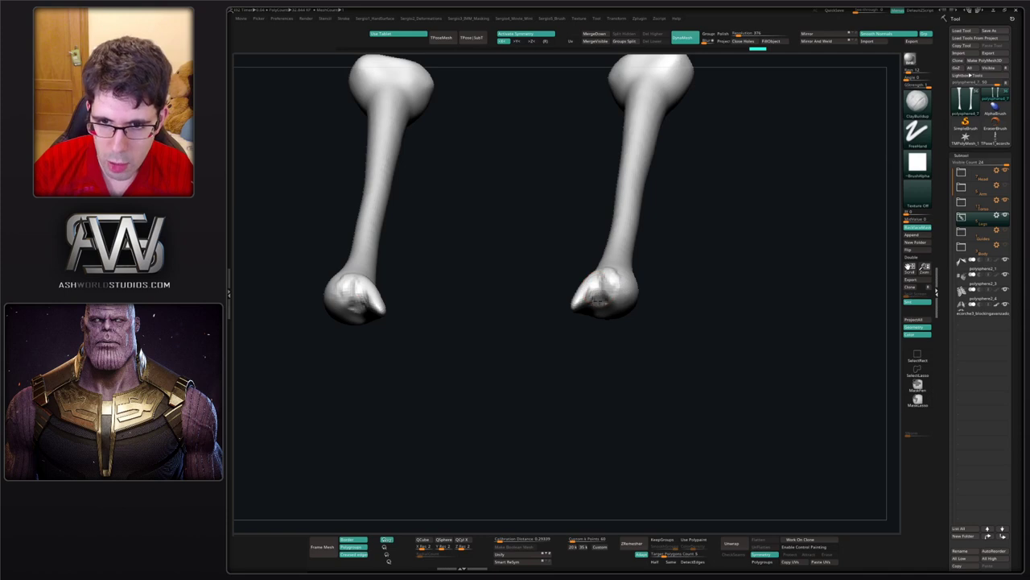
pyautogui.moveTo(599, 301); pyautogui.dragTo(604, 309)
pyautogui.moveTo(620, 310); pyautogui.dragTo(635, 334, button='right')
pyautogui.moveTo(619, 274); pyautogui.dragTo(622, 285)
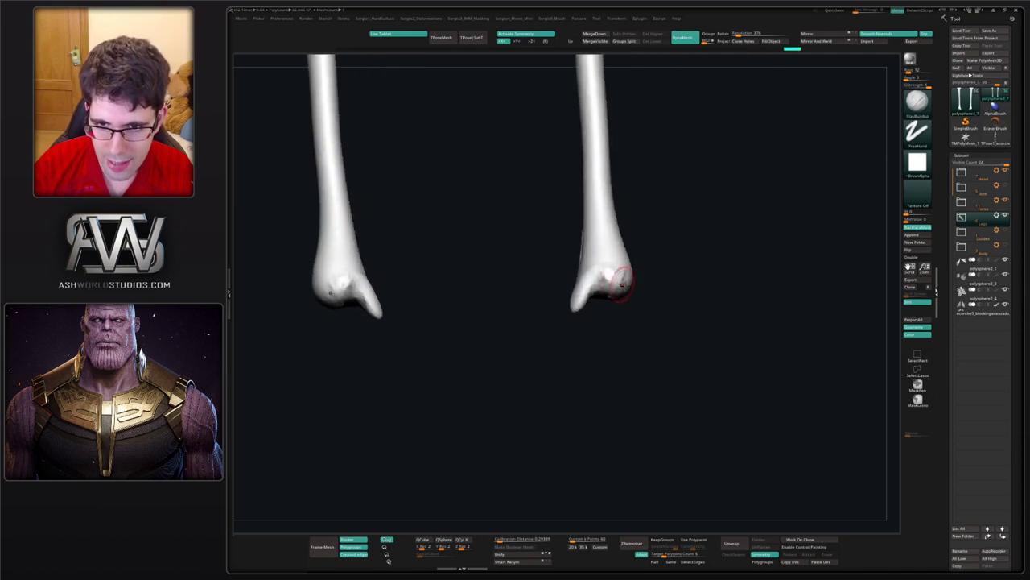
pyautogui.moveTo(621, 282); pyautogui.dragTo(575, 311, button='right')
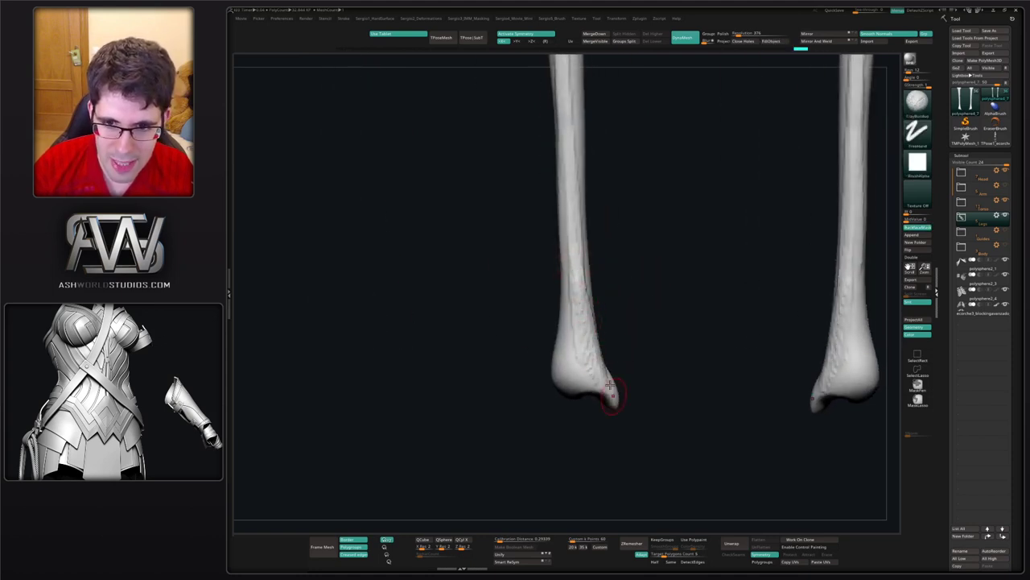
# - Build up long ClayBuildup strokes from the inner ankle projection up the inner face of the tibia's lower shaft
pyautogui.moveTo(610, 390); pyautogui.dragTo(586, 304, button='right')
pyautogui.moveTo(601, 362); pyautogui.dragTo(582, 285)
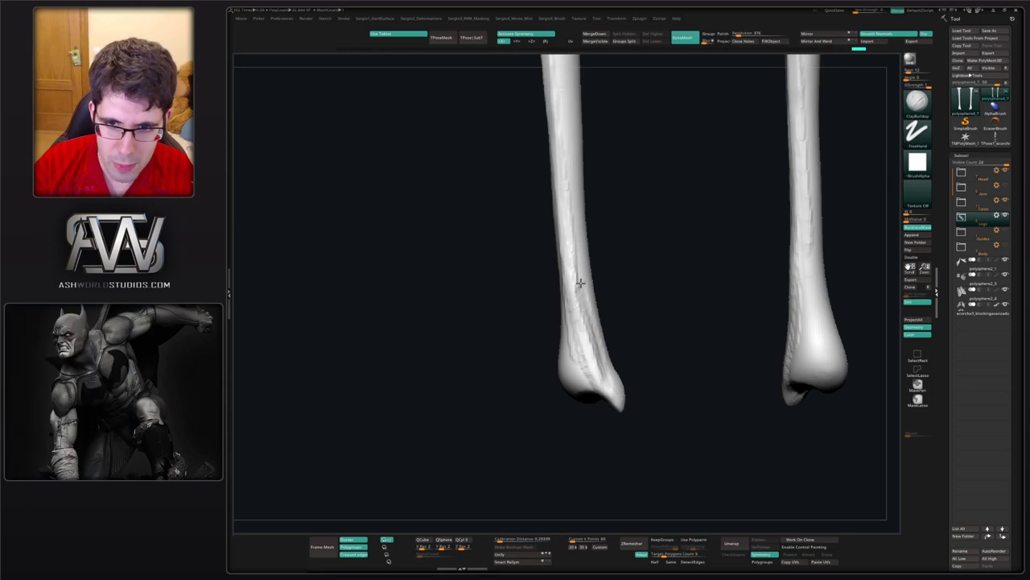
pyautogui.moveTo(607, 381); pyautogui.dragTo(585, 215)
pyautogui.moveTo(605, 383); pyautogui.dragTo(590, 320, button='right')
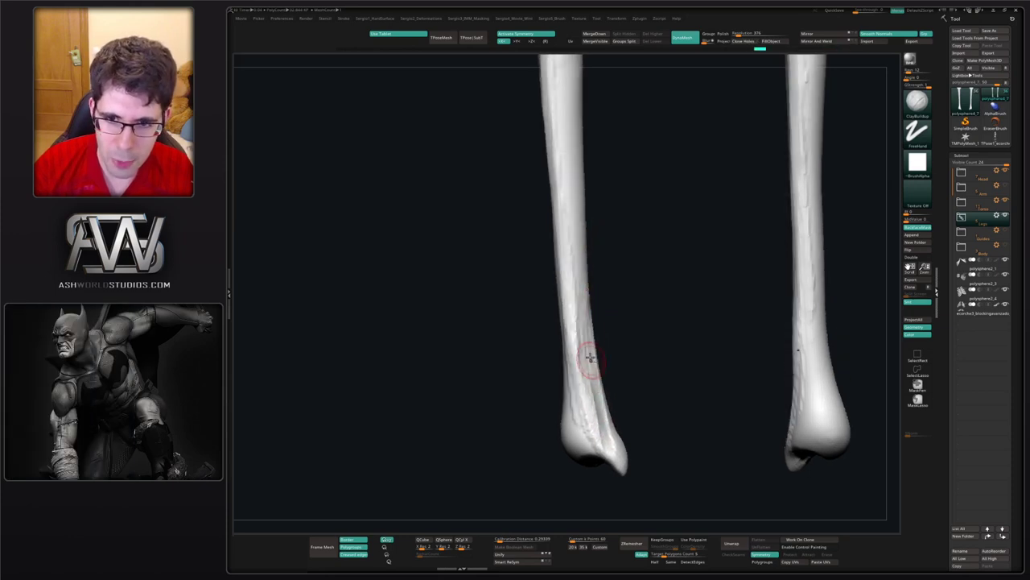
pyautogui.moveTo(589, 373); pyautogui.dragTo(585, 388, button='right')
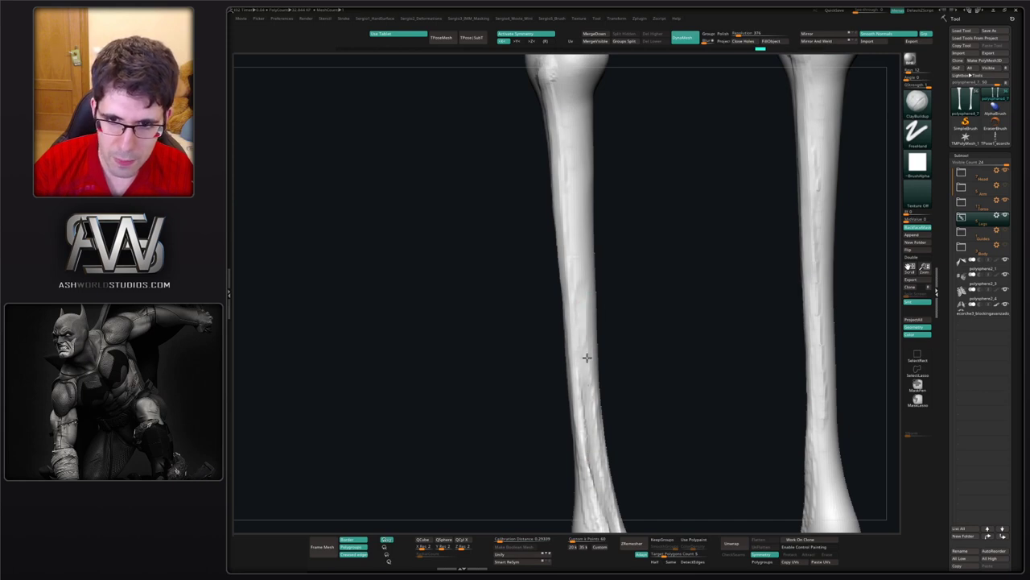
# - Define the planes of the tibia's upper and middle shaft along its inner face with the ClayBuildup brush
pyautogui.moveTo(566, 200)
pyautogui.mouseDown(button='right')
pyautogui.moveTo(577, 291)
pyautogui.moveTo(559, 198)
pyautogui.mouseUp(button='right')
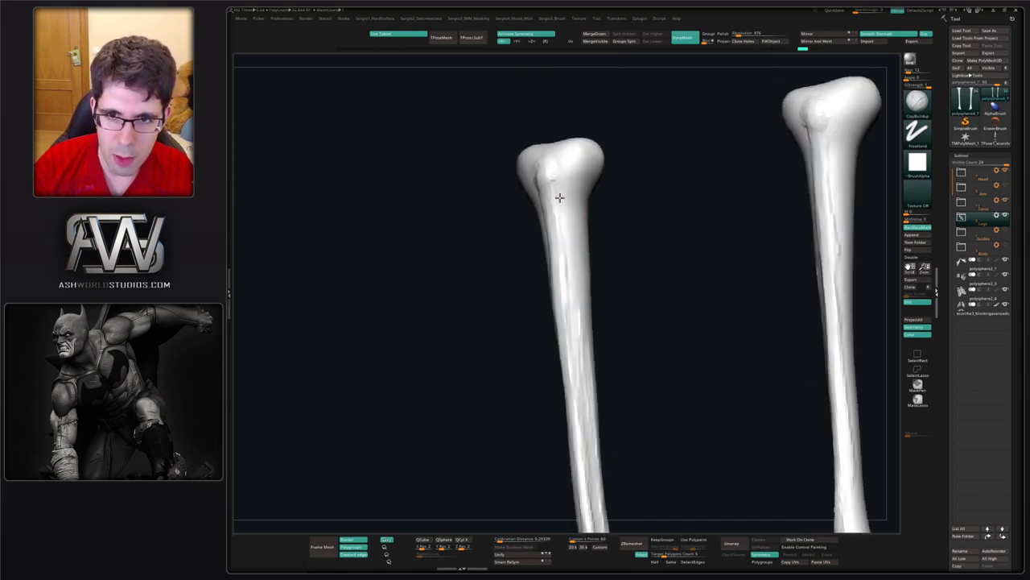
pyautogui.moveTo(581, 401); pyautogui.dragTo(587, 469)
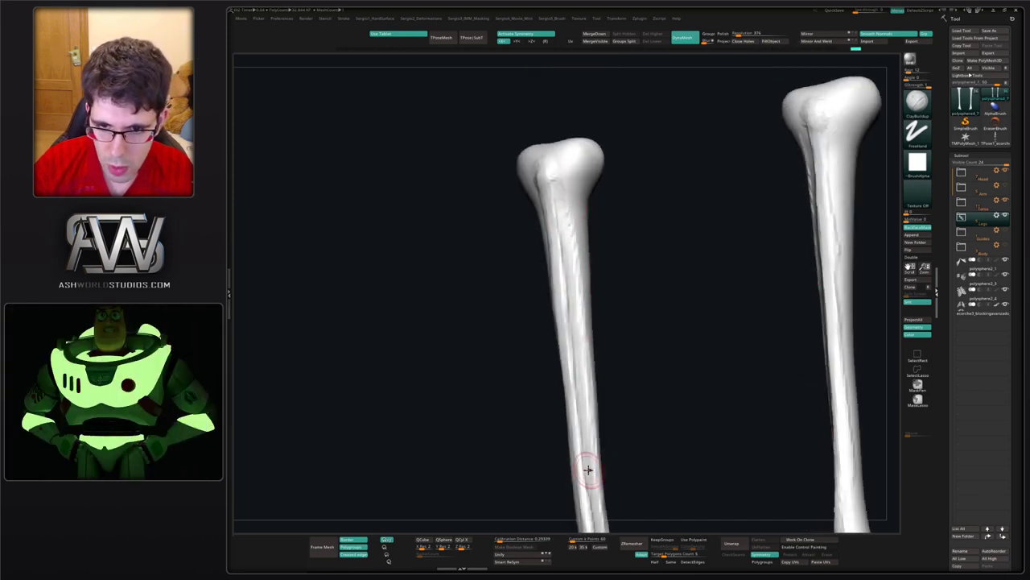
pyautogui.moveTo(587, 469)
pyautogui.mouseDown(button='right')
pyautogui.moveTo(607, 362)
pyautogui.moveTo(578, 359)
pyautogui.mouseUp(button='right')
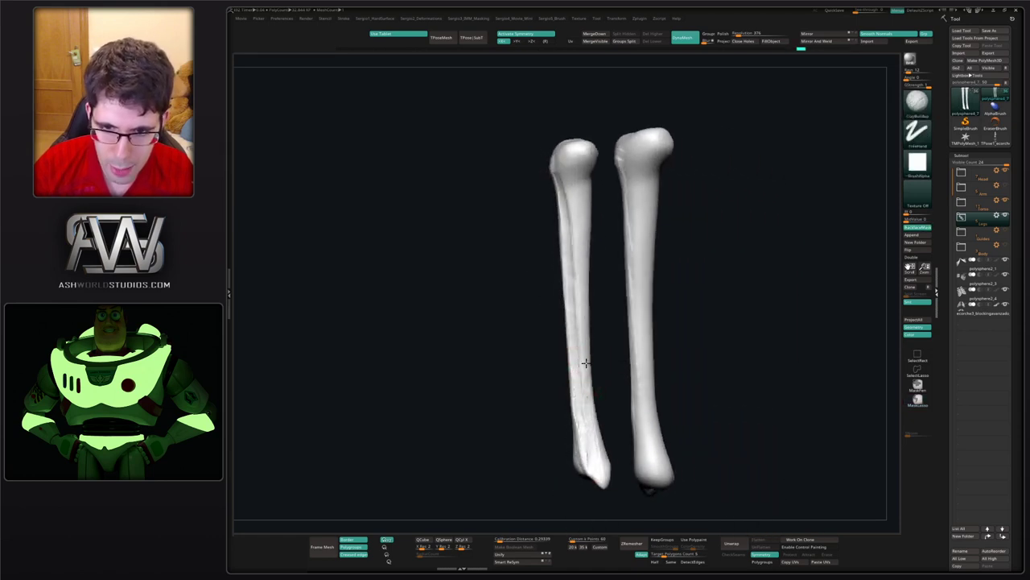
pyautogui.keyDown('alt'); pyautogui.moveTo(573, 211); pyautogui.dragTo(579, 284, button='right'); pyautogui.keyUp('alt')
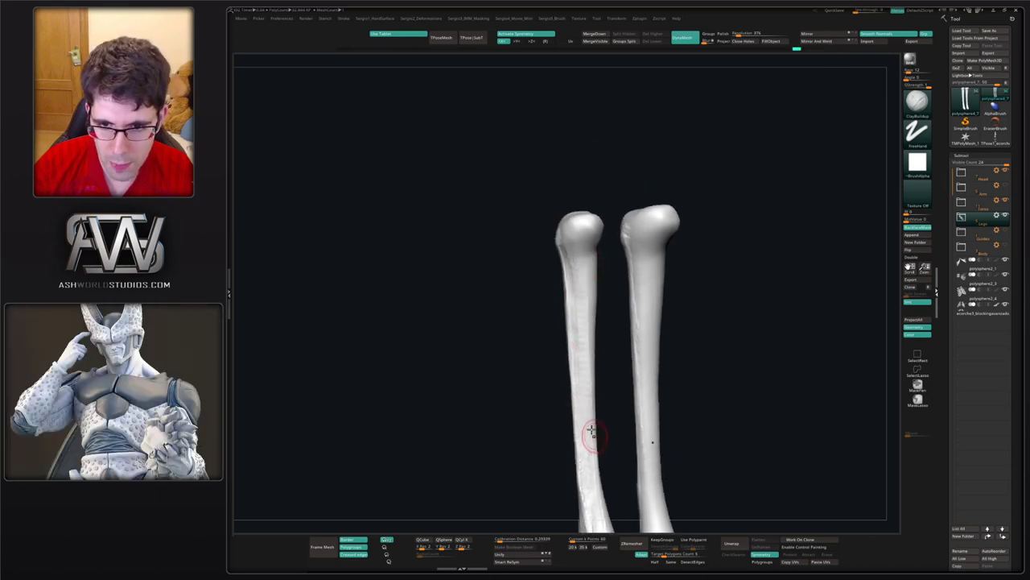
pyautogui.moveTo(593, 430); pyautogui.dragTo(607, 239, button='right')
pyautogui.moveTo(612, 141)
pyautogui.mouseDown()
pyautogui.moveTo(586, 165)
pyautogui.moveTo(565, 277)
pyautogui.mouseUp()
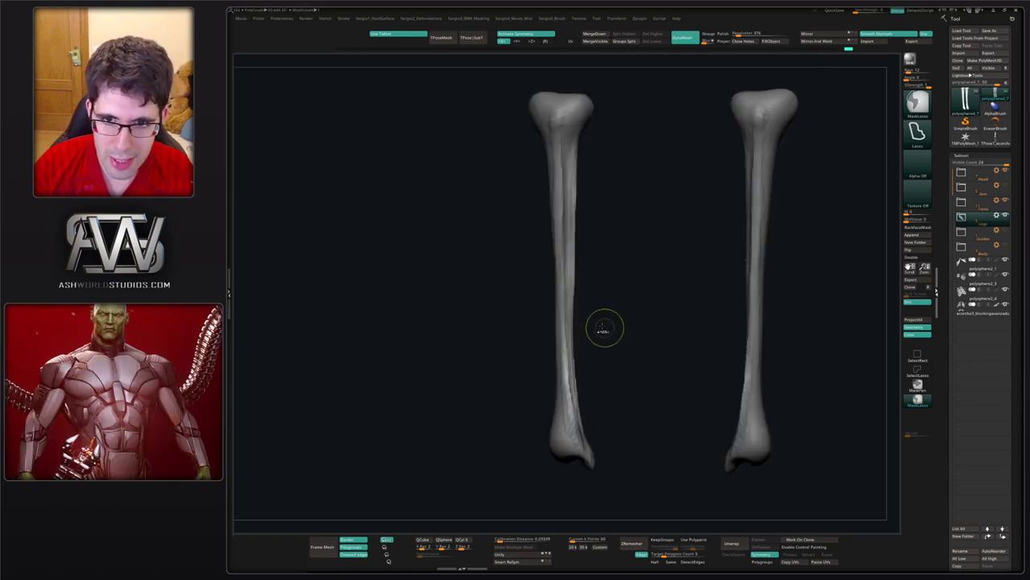
pyautogui.moveTo(604, 329)
pyautogui.mouseDown()
pyautogui.moveTo(584, 356)
pyautogui.moveTo(570, 352)
pyautogui.moveTo(585, 349)
pyautogui.mouseUp()
pyautogui.press('s')
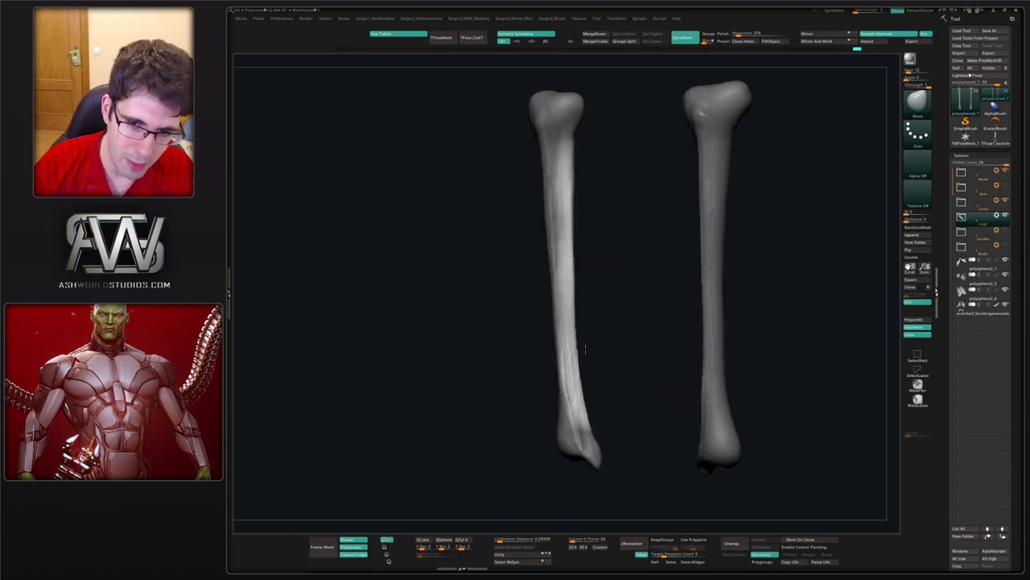
pyautogui.hotkey('ctrl', 'z')
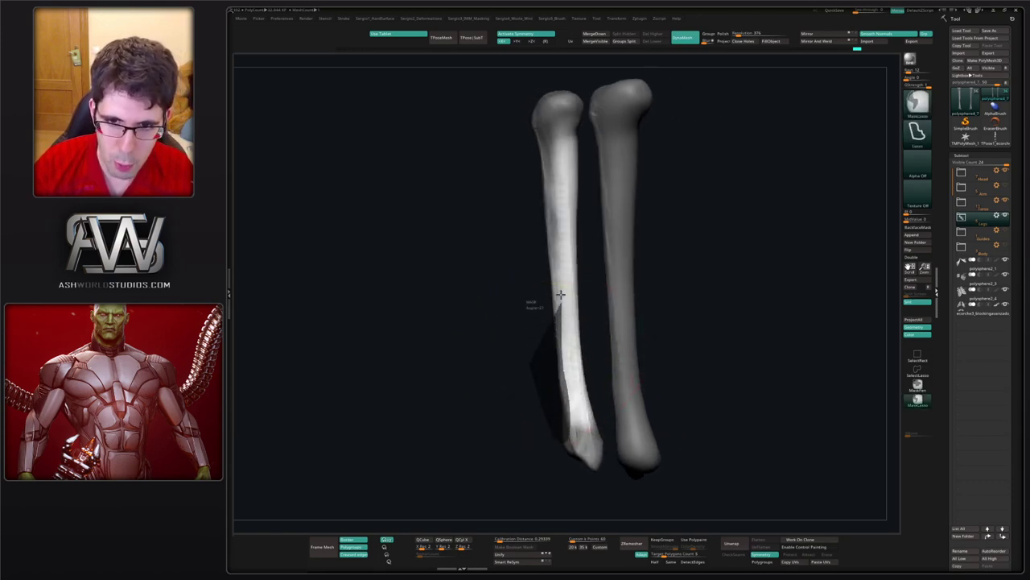
pyautogui.moveTo(561, 295)
pyautogui.keyDown('ctrl'); pyautogui.mouseDown()
pyautogui.moveTo(559, 168)
pyautogui.moveTo(509, 266)
pyautogui.mouseUp(); pyautogui.keyUp('ctrl')
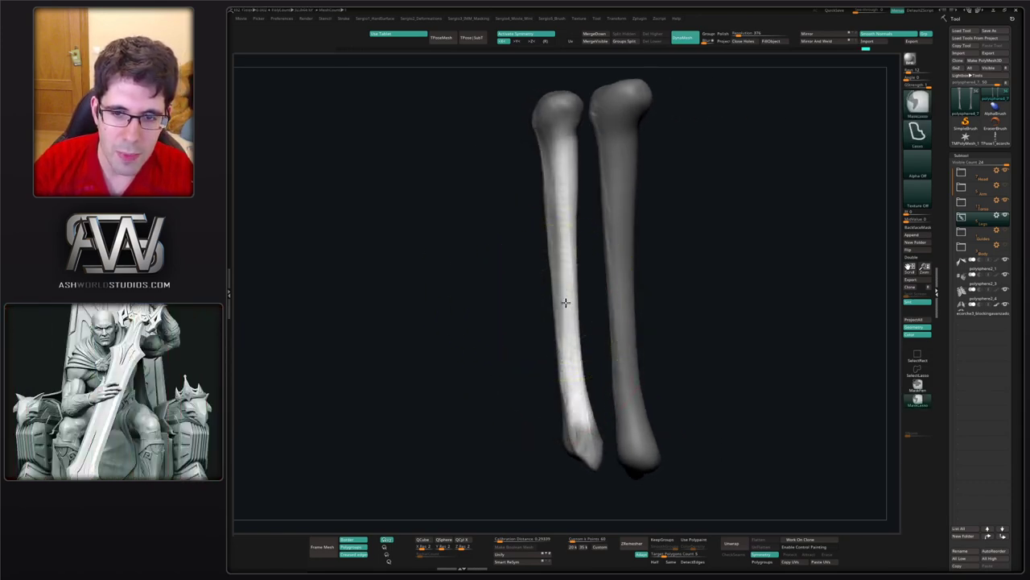
pyautogui.hotkey('ctrl', 'z')
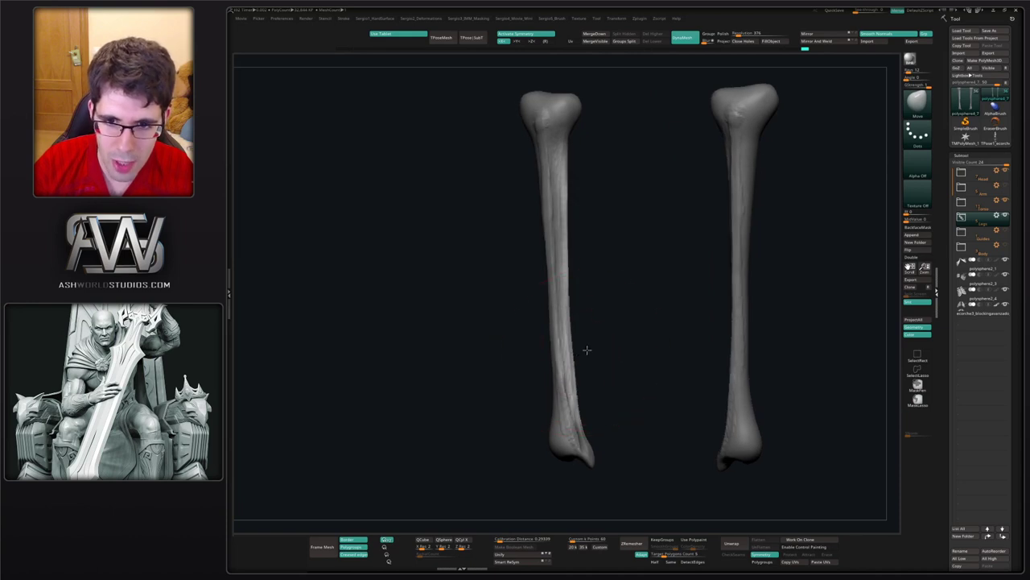
pyautogui.hotkey('ctrl', 'z')
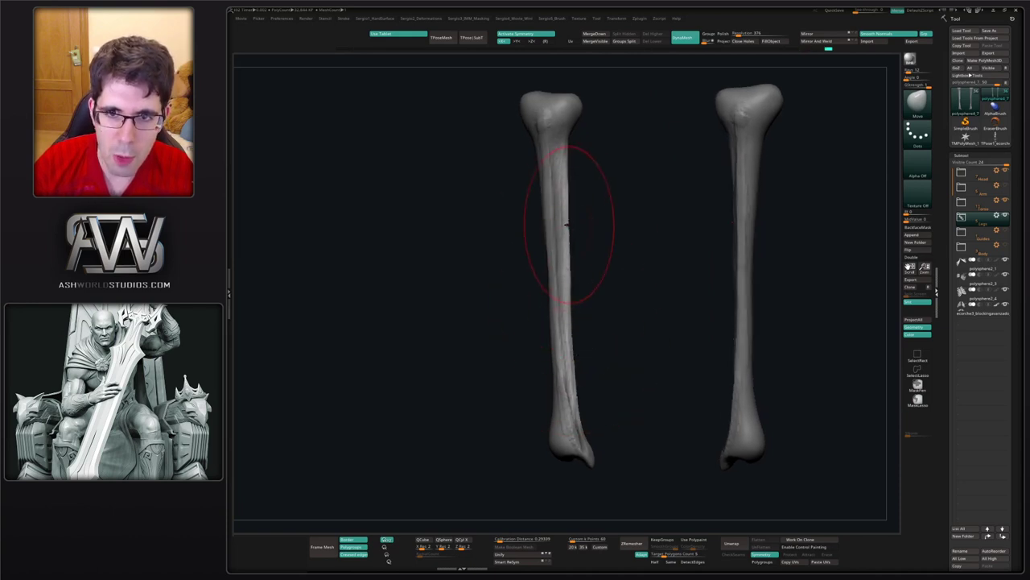
# - Adjust the curve of the tibia shaft's inner contour with strokes of the Move brush from the upper to the lower part
pyautogui.moveTo(567, 225); pyautogui.dragTo(586, 282)
pyautogui.moveTo(567, 319); pyautogui.dragTo(574, 352)
pyautogui.moveTo(567, 391)
pyautogui.mouseDown()
pyautogui.moveTo(574, 400)
pyautogui.moveTo(567, 376)
pyautogui.moveTo(591, 357)
pyautogui.moveTo(556, 340)
pyautogui.mouseUp()
pyautogui.moveTo(574, 242); pyautogui.dragTo(565, 218)
pyautogui.moveTo(575, 310); pyautogui.dragTo(571, 334)
pyautogui.moveTo(574, 359)
pyautogui.mouseDown()
pyautogui.moveTo(564, 322)
pyautogui.moveTo(573, 256)
pyautogui.mouseUp()
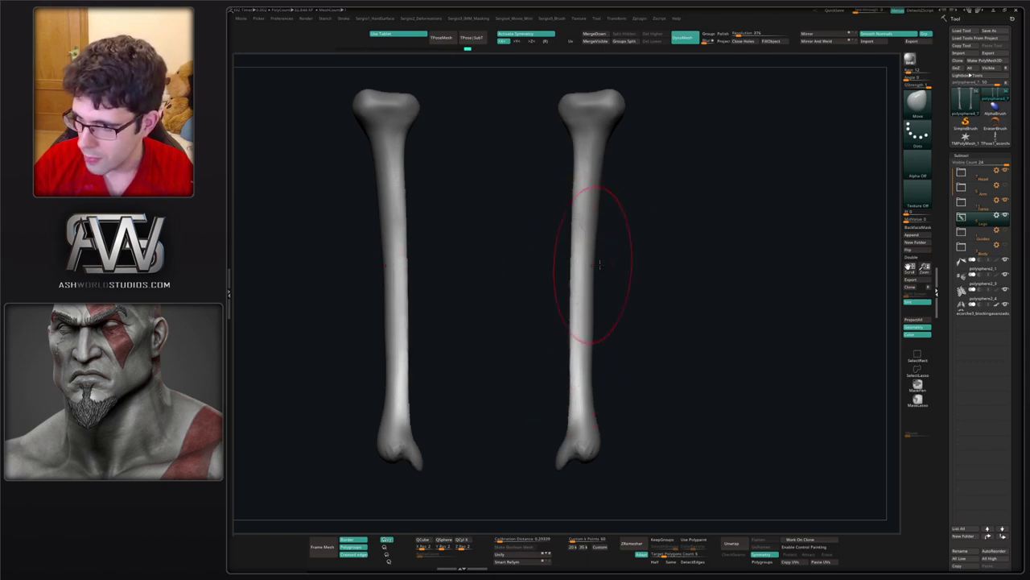
# - Refine the silhouette of the tibia's middle shaft with the Move brush, comparing it from the front and back
pyautogui.moveTo(638, 251); pyautogui.dragTo(744, 259)
pyautogui.moveTo(663, 267); pyautogui.dragTo(636, 268)
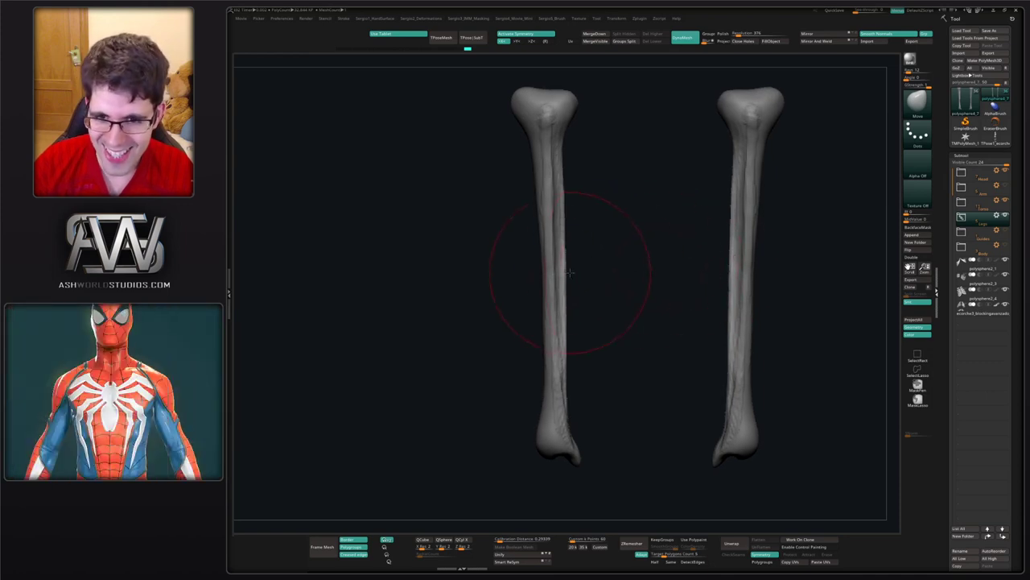
pyautogui.moveTo(566, 279); pyautogui.dragTo(596, 260)
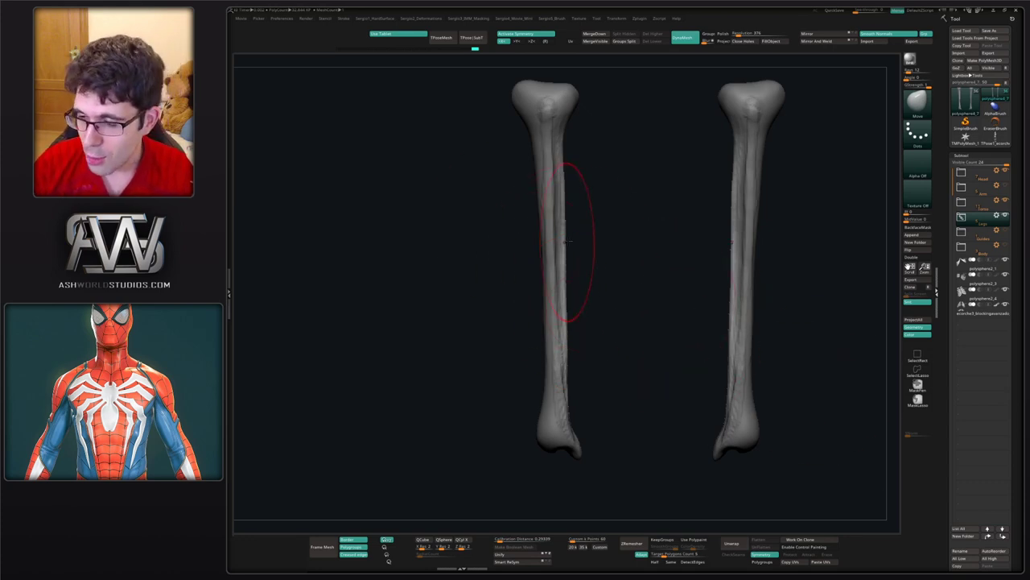
pyautogui.moveTo(584, 266)
pyautogui.keyDown('alt'); pyautogui.mouseDown()
pyautogui.moveTo(552, 304)
pyautogui.moveTo(571, 302)
pyautogui.mouseUp(); pyautogui.keyUp('alt')
pyautogui.press('s')
pyautogui.click(561, 287)
pyautogui.moveTo(570, 293); pyautogui.dragTo(548, 286)
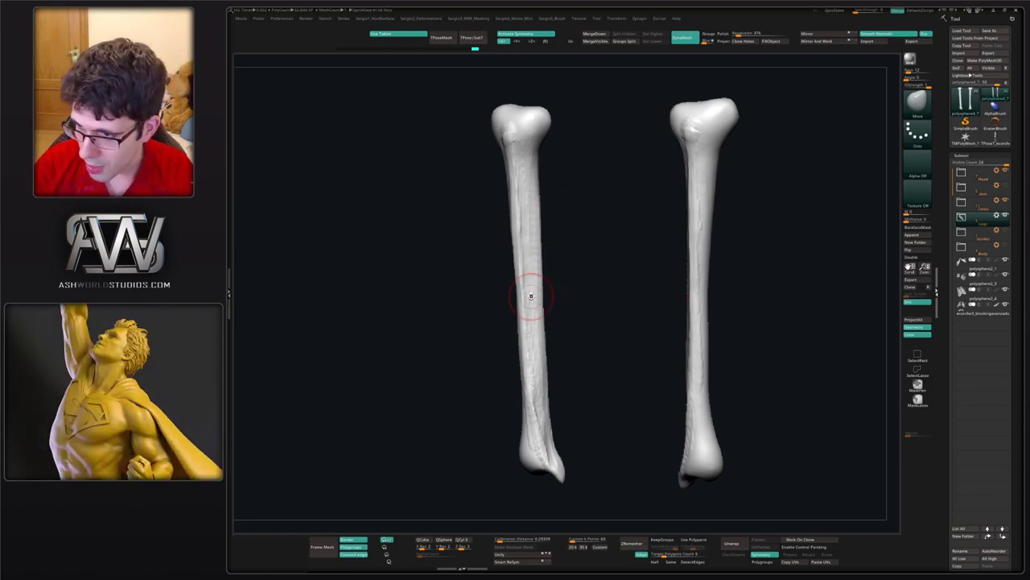
# - Smooth the front surface of the tibia's lower end beside the ankle projection
pyautogui.moveTo(619, 253)
pyautogui.mouseDown()
pyautogui.moveTo(608, 280)
pyautogui.moveTo(578, 304)
pyautogui.moveTo(584, 332)
pyautogui.moveTo(534, 357)
pyautogui.moveTo(536, 322)
pyautogui.moveTo(534, 395)
pyautogui.moveTo(533, 318)
pyautogui.mouseUp()
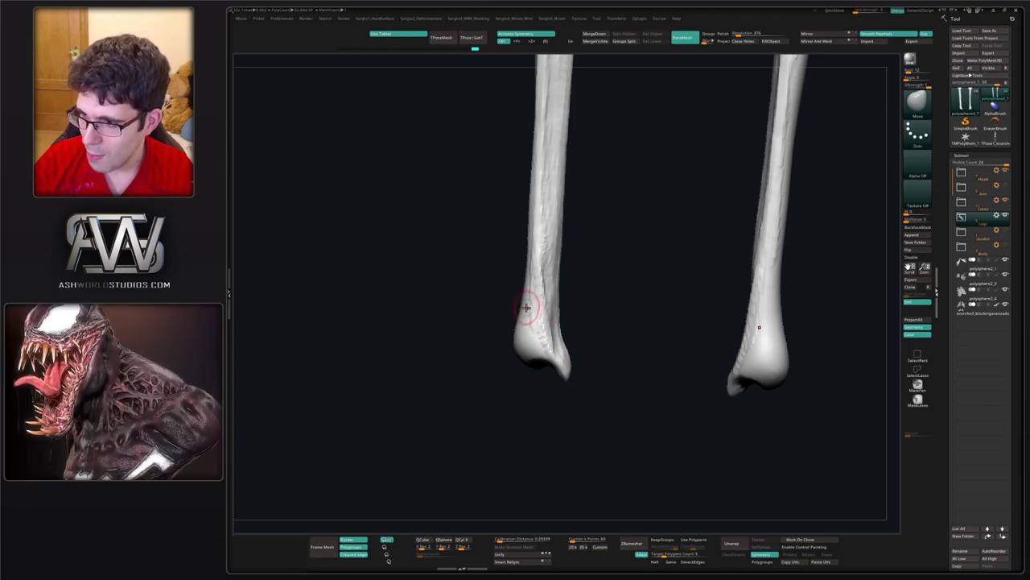
pyautogui.keyDown('shift'); pyautogui.moveTo(534, 308); pyautogui.dragTo(533, 283); pyautogui.keyUp('shift')
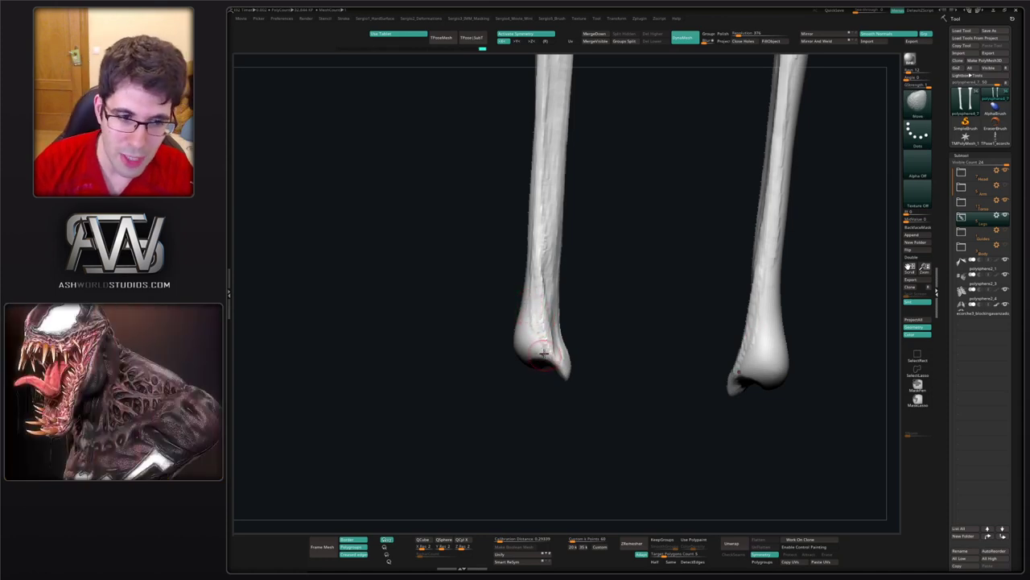
pyautogui.moveTo(515, 372)
pyautogui.keyDown('shift'); pyautogui.mouseDown()
pyautogui.moveTo(538, 367)
pyautogui.moveTo(524, 356)
pyautogui.moveTo(548, 348)
pyautogui.moveTo(544, 356)
pyautogui.moveTo(524, 331)
pyautogui.moveTo(514, 338)
pyautogui.moveTo(541, 346)
pyautogui.mouseUp(); pyautogui.keyUp('shift')
# - Shape the underside and outer edge of the tibia's lower end with the Clay brush
pyautogui.press('b')
pyautogui.press('d')
pyautogui.press('s')
pyautogui.press('b')
pyautogui.press('c')
pyautogui.press('l')
pyautogui.moveTo(543, 347); pyautogui.dragTo(537, 345, button='right')
pyautogui.moveTo(539, 308)
pyautogui.mouseDown(button='right')
pyautogui.moveTo(538, 282)
pyautogui.moveTo(523, 274)
pyautogui.mouseUp(button='right')
pyautogui.moveTo(525, 302)
pyautogui.mouseDown()
pyautogui.moveTo(540, 319)
pyautogui.moveTo(526, 304)
pyautogui.mouseUp()
pyautogui.moveTo(525, 306); pyautogui.dragTo(535, 343, button='right')
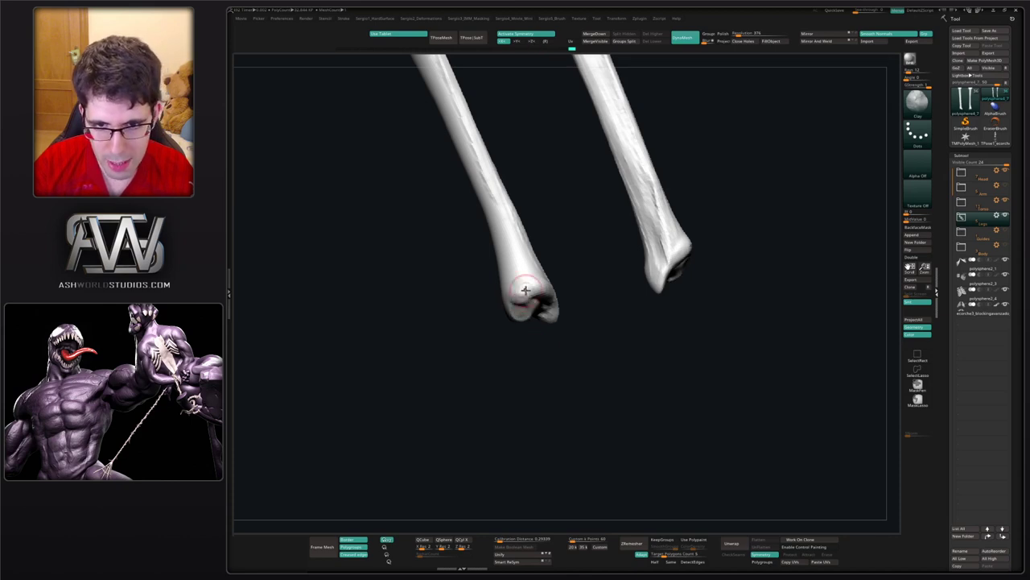
# - Reshape the outer corner and lower rim of the tibia's ankle end with the Move brush, adjusting the flare above it
pyautogui.moveTo(525, 290)
pyautogui.mouseDown(button='right')
pyautogui.moveTo(523, 310)
pyautogui.moveTo(510, 314)
pyautogui.moveTo(569, 315)
pyautogui.moveTo(573, 303)
pyautogui.moveTo(582, 313)
pyautogui.moveTo(519, 314)
pyautogui.moveTo(524, 306)
pyautogui.mouseUp(button='right')
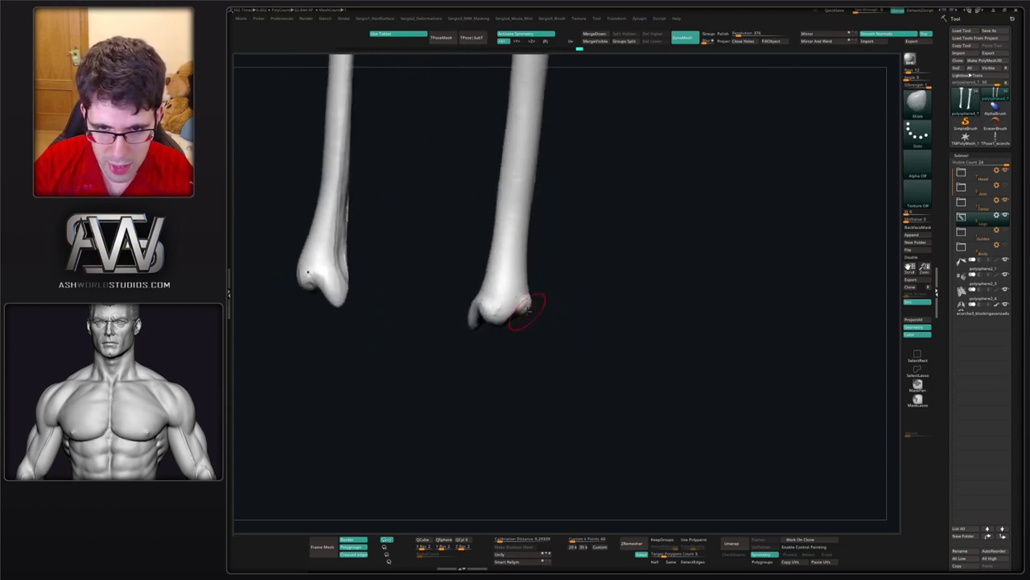
pyautogui.moveTo(497, 320)
pyautogui.mouseDown()
pyautogui.moveTo(486, 326)
pyautogui.moveTo(493, 309)
pyautogui.mouseUp()
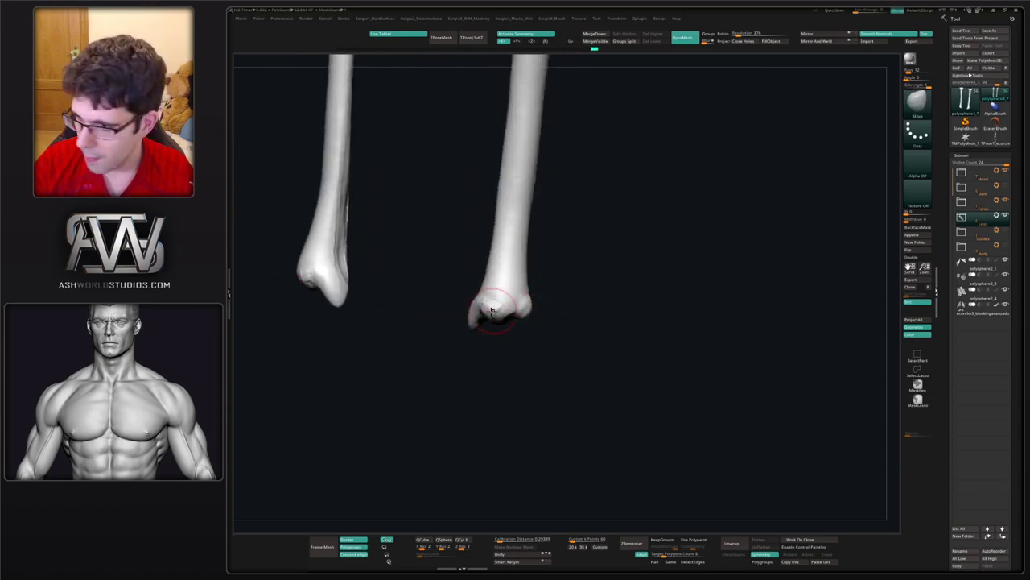
pyautogui.moveTo(492, 310); pyautogui.dragTo(575, 299, button='right')
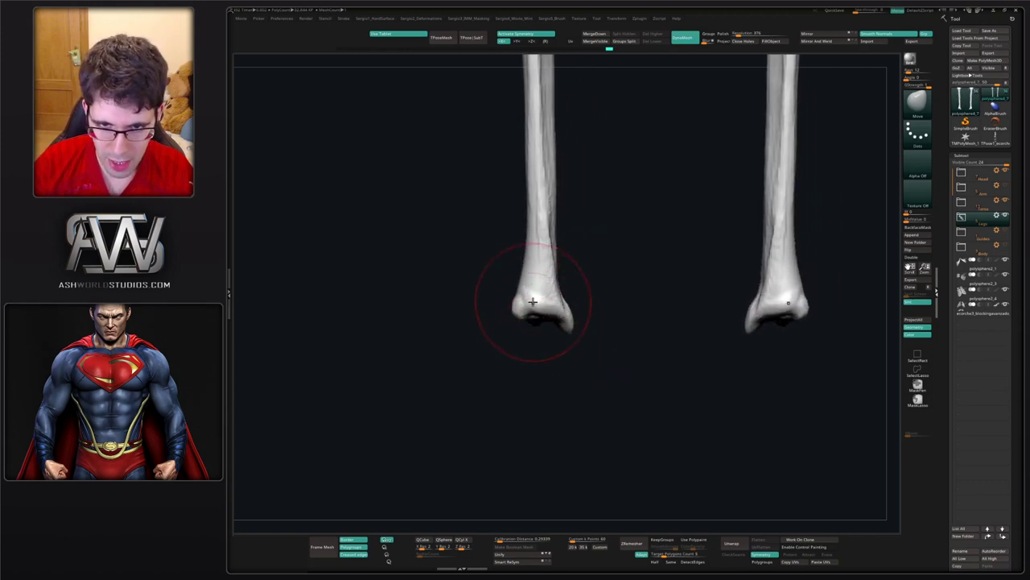
pyautogui.press('s')
pyautogui.moveTo(535, 287); pyautogui.dragTo(530, 288)
pyautogui.keyDown('alt'); pyautogui.moveTo(539, 293); pyautogui.dragTo(540, 327, button='right'); pyautogui.keyUp('alt')
pyautogui.press('s')
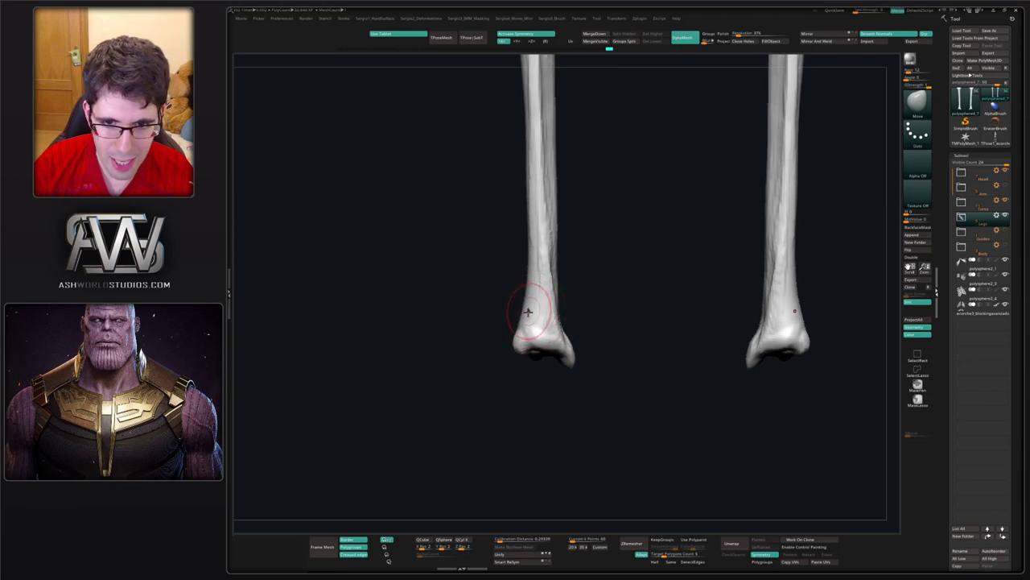
pyautogui.moveTo(522, 312); pyautogui.dragTo(533, 286)
pyautogui.keyDown('alt'); pyautogui.moveTo(544, 295); pyautogui.dragTo(542, 355, button='right'); pyautogui.keyUp('alt')
# - Build up the front of the tibia's lower shaft down to the ankle end with the ClayBuildup brush
pyautogui.press('b')
pyautogui.press('c')
pyautogui.press('b')
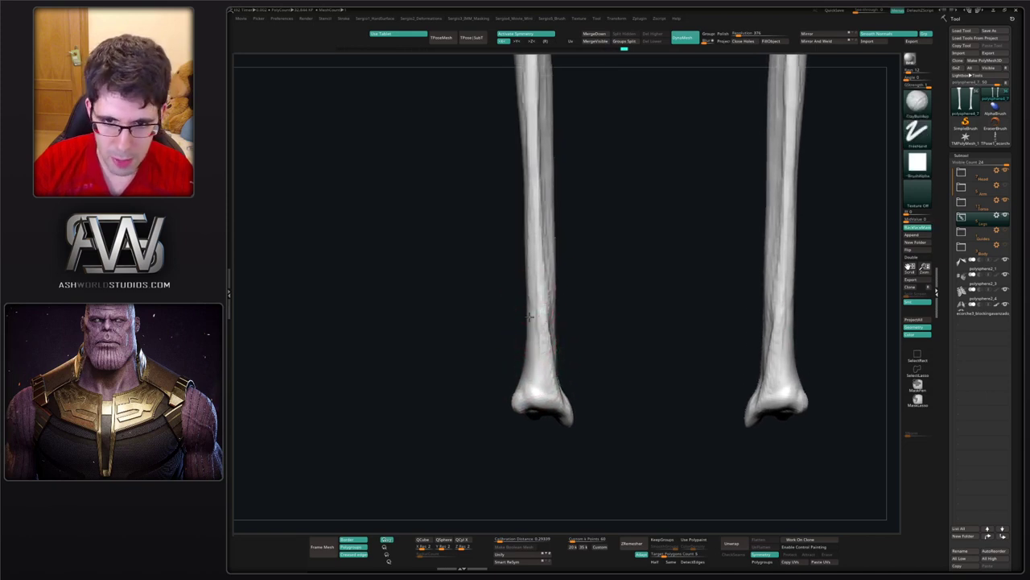
pyautogui.moveTo(528, 316); pyautogui.dragTo(541, 326, button='right')
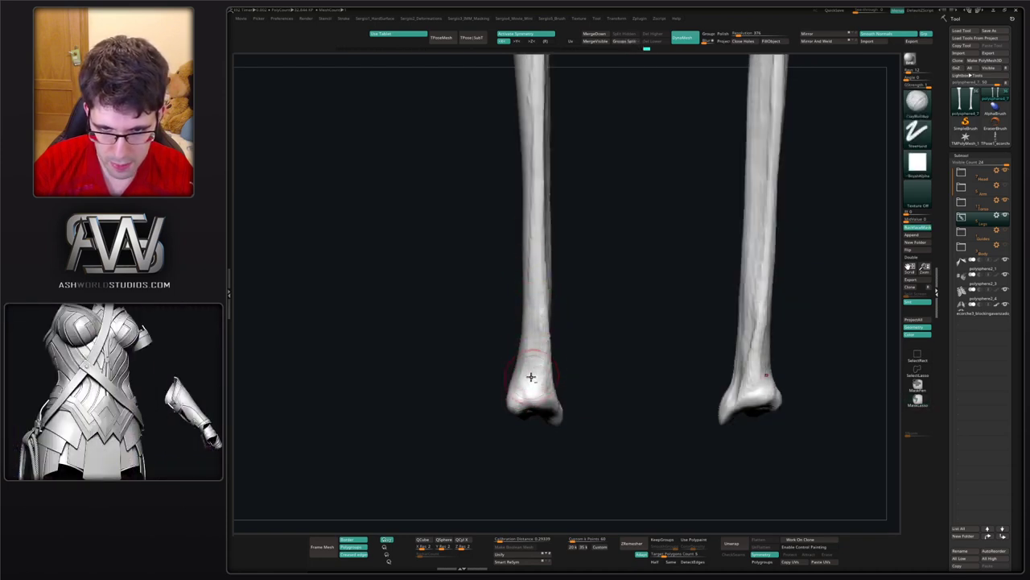
pyautogui.moveTo(532, 275); pyautogui.dragTo(524, 391)
# - Sculpt diagonal ClayBuildup strokes down the back of the tibia's upper shaft, starting just below the head
pyautogui.moveTo(505, 348)
pyautogui.mouseDown(button='right')
pyautogui.moveTo(609, 356)
pyautogui.moveTo(609, 388)
pyautogui.mouseUp(button='right')
pyautogui.keyDown('ctrl'); pyautogui.moveTo(572, 320); pyautogui.dragTo(573, 277, button='right'); pyautogui.keyUp('ctrl')
pyautogui.keyDown('alt'); pyautogui.moveTo(573, 278); pyautogui.dragTo(570, 396, button='right'); pyautogui.keyUp('alt')
pyautogui.keyDown('ctrl'); pyautogui.moveTo(570, 396); pyautogui.dragTo(572, 451, button='right'); pyautogui.keyUp('ctrl')
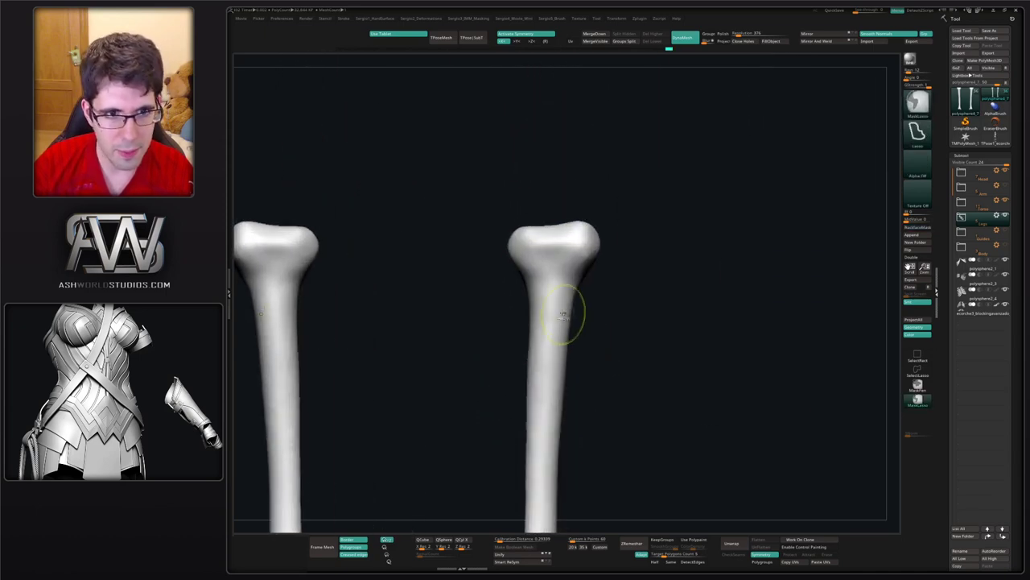
pyautogui.moveTo(552, 279); pyautogui.dragTo(530, 399)
pyautogui.keyDown('alt'); pyautogui.moveTo(548, 299); pyautogui.dragTo(556, 287, button='right'); pyautogui.keyUp('alt')
pyautogui.moveTo(552, 287); pyautogui.dragTo(534, 377)
pyautogui.moveTo(552, 267); pyautogui.dragTo(538, 404)
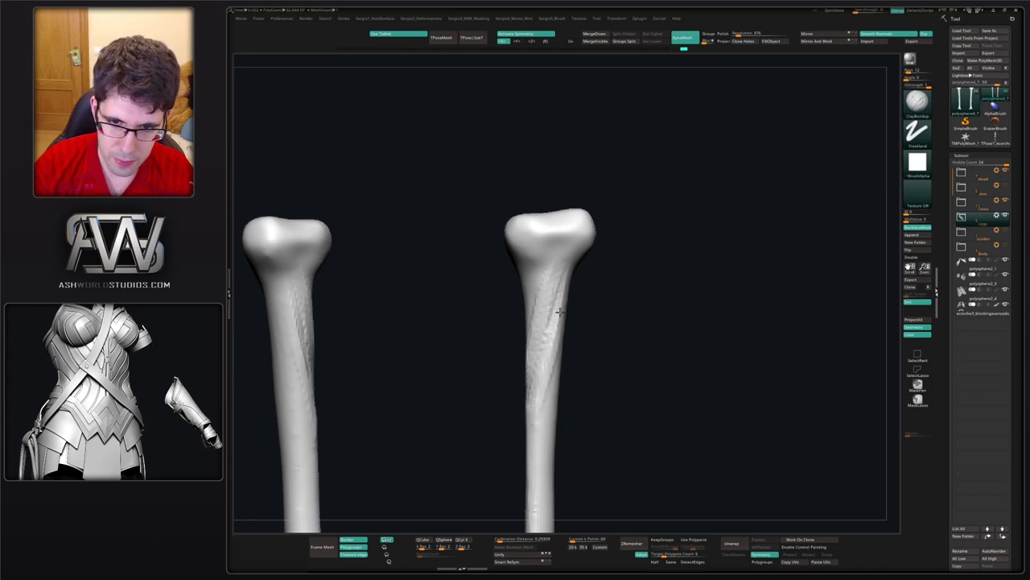
pyautogui.moveTo(557, 311)
pyautogui.mouseDown()
pyautogui.moveTo(536, 416)
pyautogui.moveTo(549, 314)
pyautogui.mouseUp()
pyautogui.moveTo(550, 279); pyautogui.dragTo(542, 342)
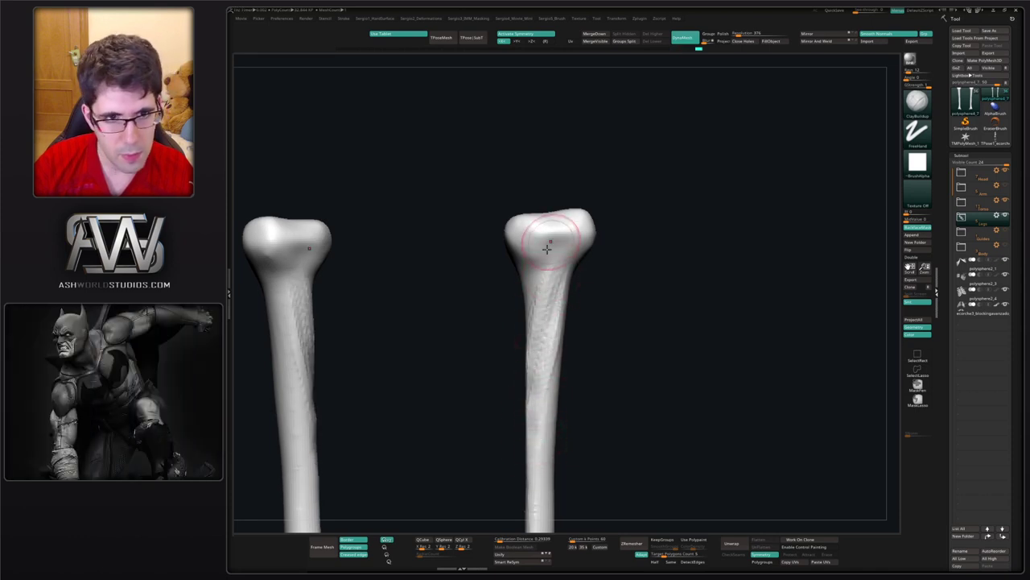
# - Sculpt the two condyles and the hollow between them on the back of the tibia's head with the ClayBuildup brush
pyautogui.moveTo(534, 253)
pyautogui.mouseDown()
pyautogui.moveTo(522, 235)
pyautogui.moveTo(534, 228)
pyautogui.moveTo(576, 235)
pyautogui.moveTo(562, 247)
pyautogui.moveTo(552, 229)
pyautogui.moveTo(537, 256)
pyautogui.moveTo(551, 232)
pyautogui.mouseUp()
pyautogui.moveTo(552, 232); pyautogui.dragTo(553, 219, button='right')
pyautogui.moveTo(551, 219)
pyautogui.mouseDown()
pyautogui.moveTo(526, 251)
pyautogui.moveTo(544, 277)
pyautogui.moveTo(532, 295)
pyautogui.moveTo(546, 231)
pyautogui.moveTo(566, 253)
pyautogui.mouseUp()
pyautogui.moveTo(570, 301)
pyautogui.mouseDown(button='right')
pyautogui.moveTo(547, 298)
pyautogui.moveTo(553, 251)
pyautogui.moveTo(545, 246)
pyautogui.mouseUp(button='right')
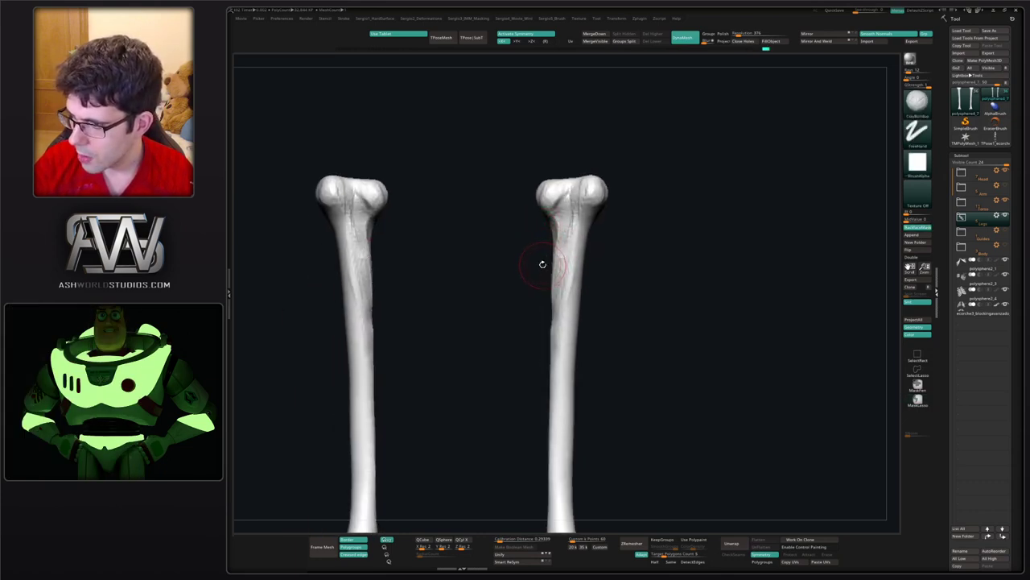
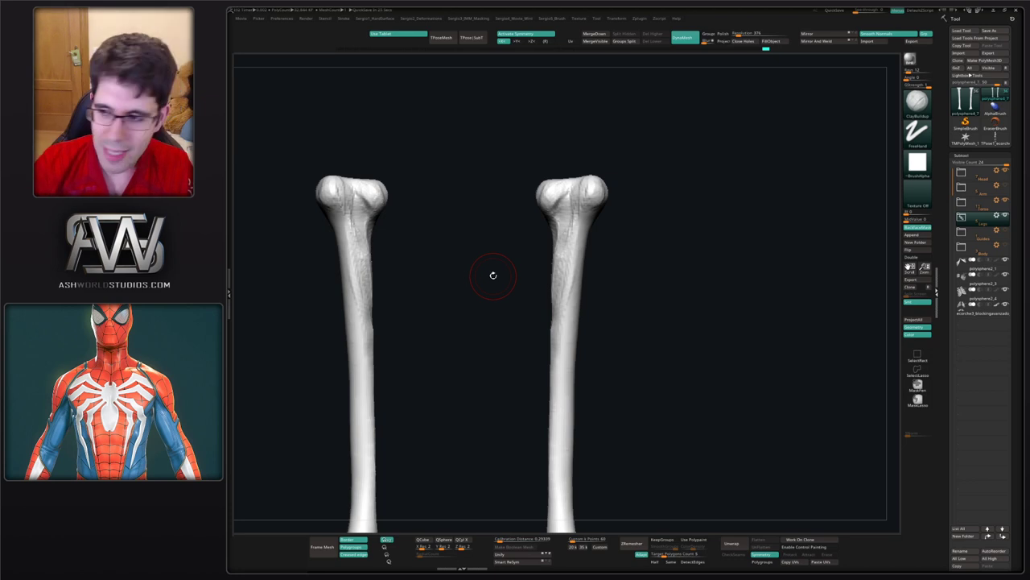
# - Build up the back of the tibia's upper shaft below the condyles with long ClayBuildup strokes
pyautogui.moveTo(772, 268)
pyautogui.mouseDown(button='right')
pyautogui.moveTo(689, 280)
pyautogui.moveTo(681, 318)
pyautogui.mouseUp(button='right')
pyautogui.moveTo(528, 322)
pyautogui.mouseDown()
pyautogui.moveTo(520, 281)
pyautogui.moveTo(532, 322)
pyautogui.mouseUp()
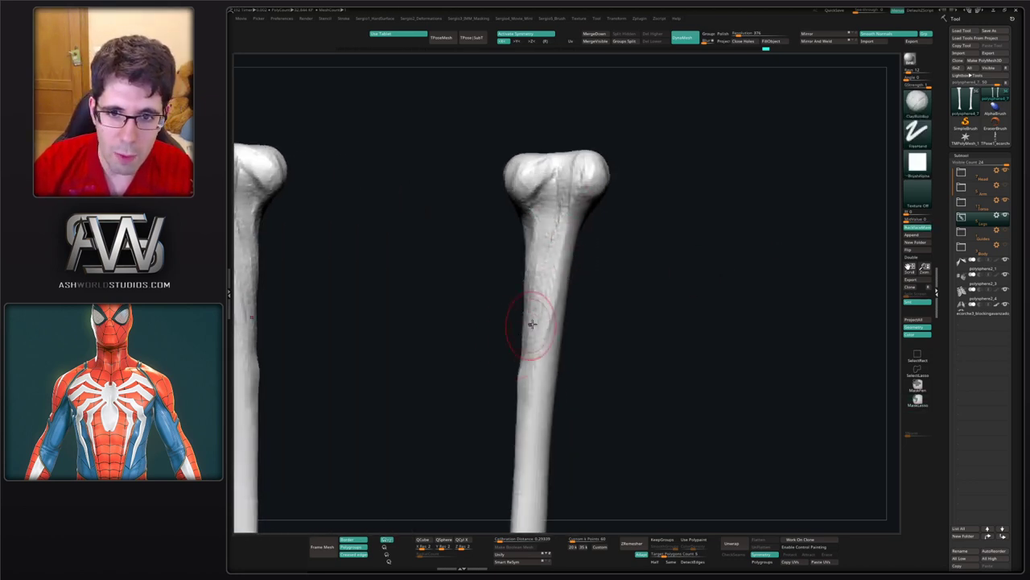
pyautogui.moveTo(532, 322); pyautogui.dragTo(591, 316, button='right')
pyautogui.moveTo(534, 322)
pyautogui.mouseDown()
pyautogui.moveTo(536, 220)
pyautogui.moveTo(520, 430)
pyautogui.mouseUp()
pyautogui.moveTo(524, 362); pyautogui.dragTo(483, 346, button='right')
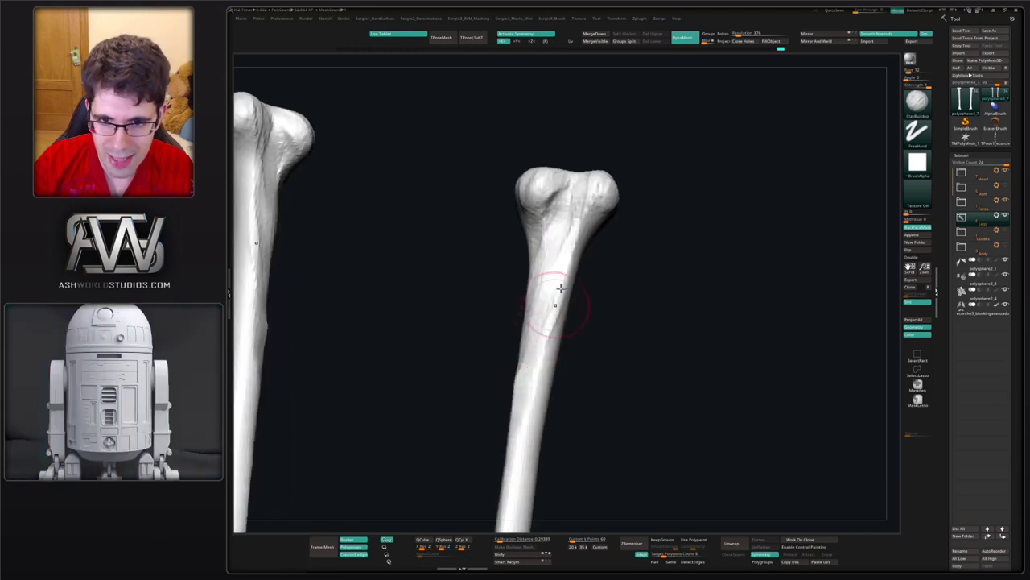
pyautogui.moveTo(556, 299)
pyautogui.mouseDown()
pyautogui.moveTo(543, 343)
pyautogui.moveTo(547, 329)
pyautogui.mouseUp()
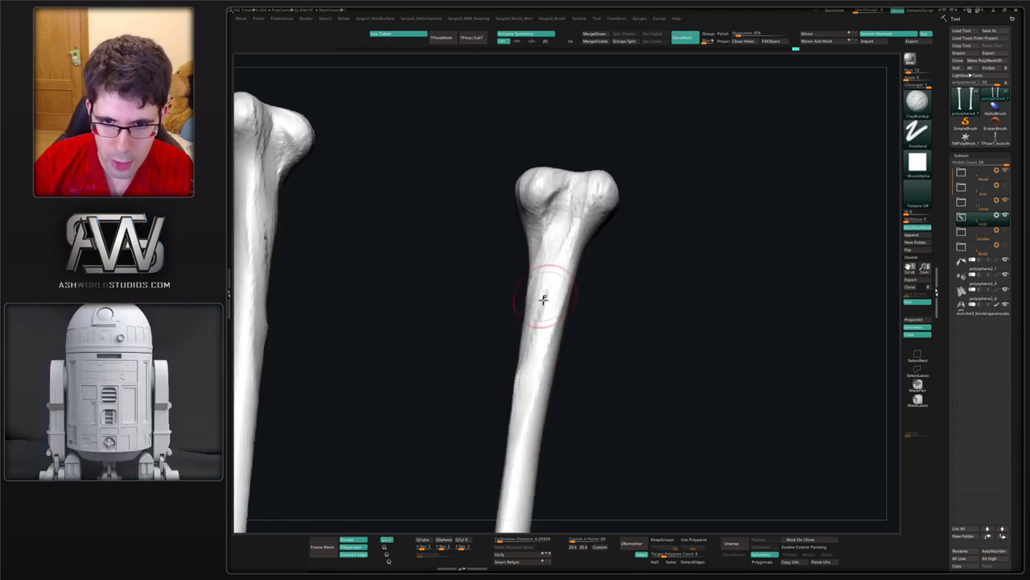
# - Define the diagonal ridge across the back of the tibia's upper shaft with ClayBuildup and smooth the surface beside it
pyautogui.moveTo(534, 294)
pyautogui.mouseDown()
pyautogui.moveTo(564, 302)
pyautogui.moveTo(574, 318)
pyautogui.moveTo(585, 249)
pyautogui.mouseUp()
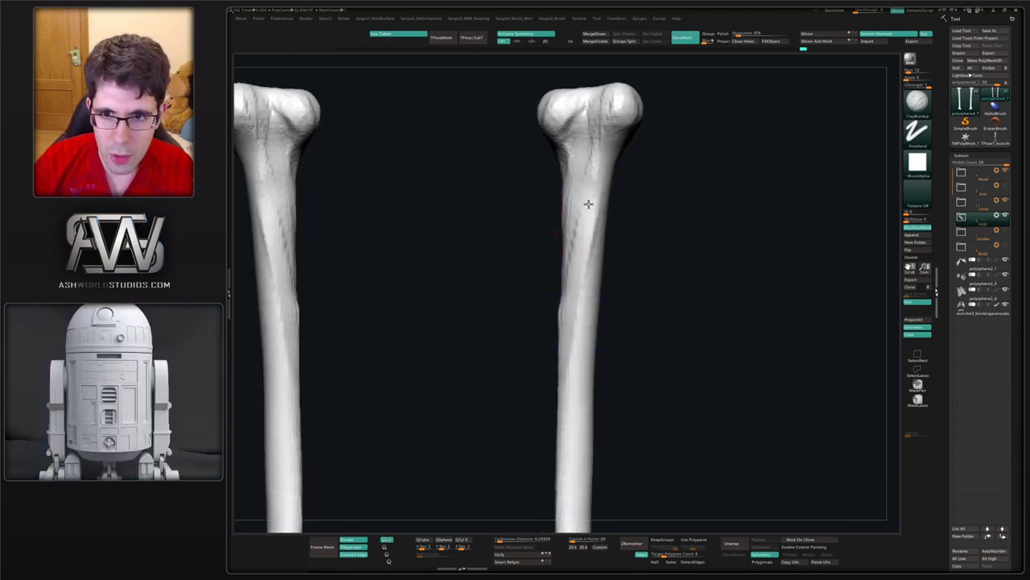
pyautogui.moveTo(568, 319); pyautogui.dragTo(582, 196)
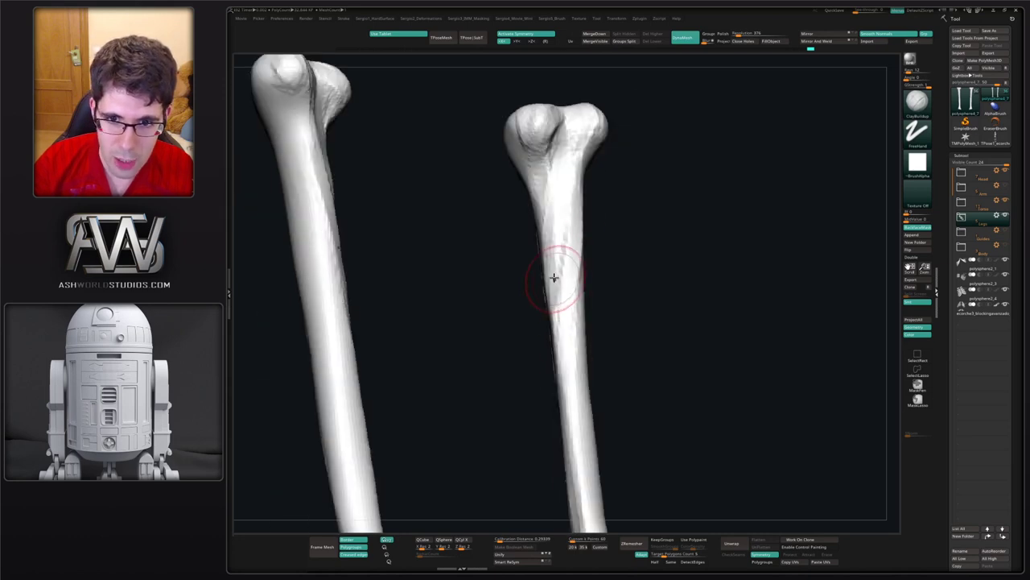
pyautogui.moveTo(559, 309); pyautogui.dragTo(567, 251)
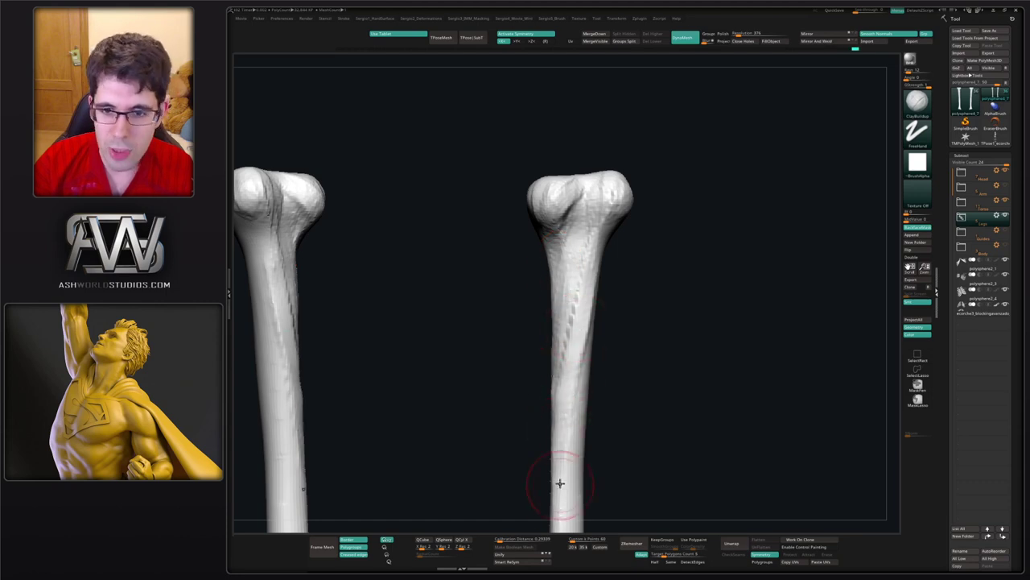
pyautogui.moveTo(547, 356)
pyautogui.keyDown('shift'); pyautogui.mouseDown()
pyautogui.moveTo(525, 345)
pyautogui.moveTo(534, 289)
pyautogui.mouseUp(); pyautogui.keyUp('shift')
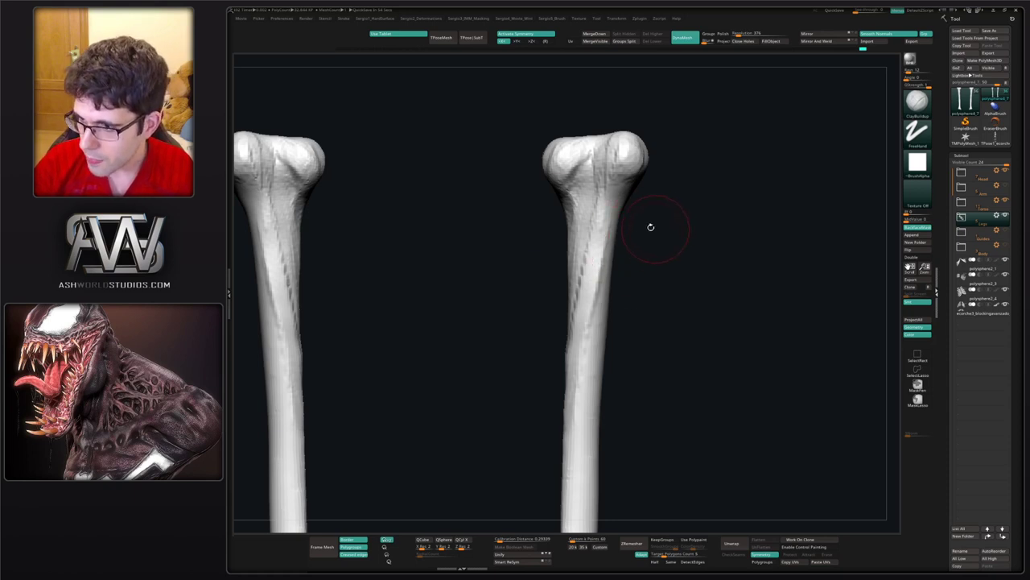
# - Build up the side of the tibia's upper shaft below the head with downward ClayBuildup strokes
pyautogui.moveTo(597, 229)
pyautogui.mouseDown(button='right')
pyautogui.moveTo(690, 258)
pyautogui.moveTo(698, 299)
pyautogui.moveTo(644, 266)
pyautogui.mouseUp(button='right')
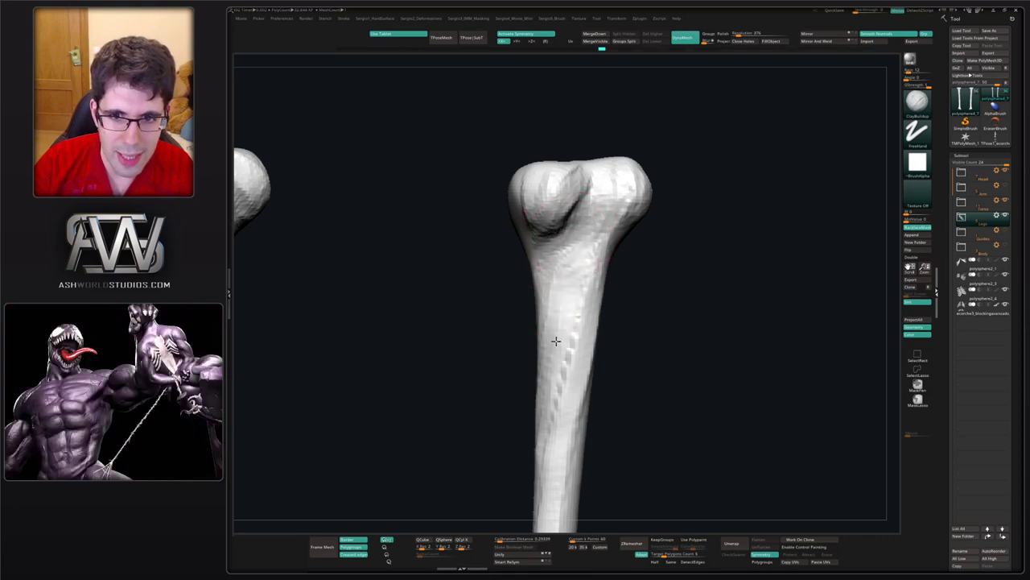
pyautogui.moveTo(566, 366)
pyautogui.mouseDown(button='right')
pyautogui.moveTo(556, 330)
pyautogui.moveTo(588, 272)
pyautogui.mouseUp(button='right')
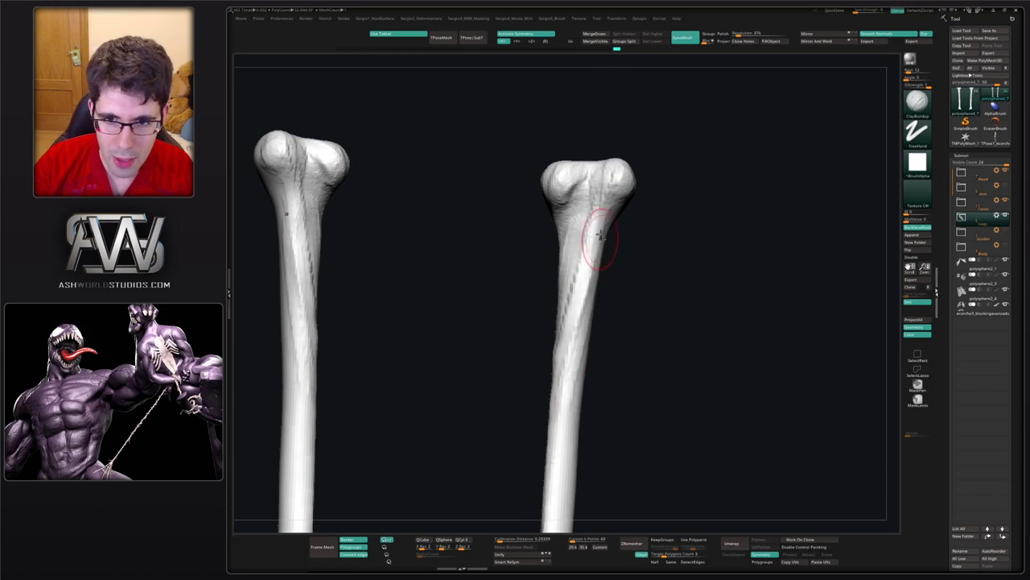
pyautogui.moveTo(604, 235); pyautogui.dragTo(586, 315)
pyautogui.moveTo(583, 320); pyautogui.dragTo(557, 363, button='right')
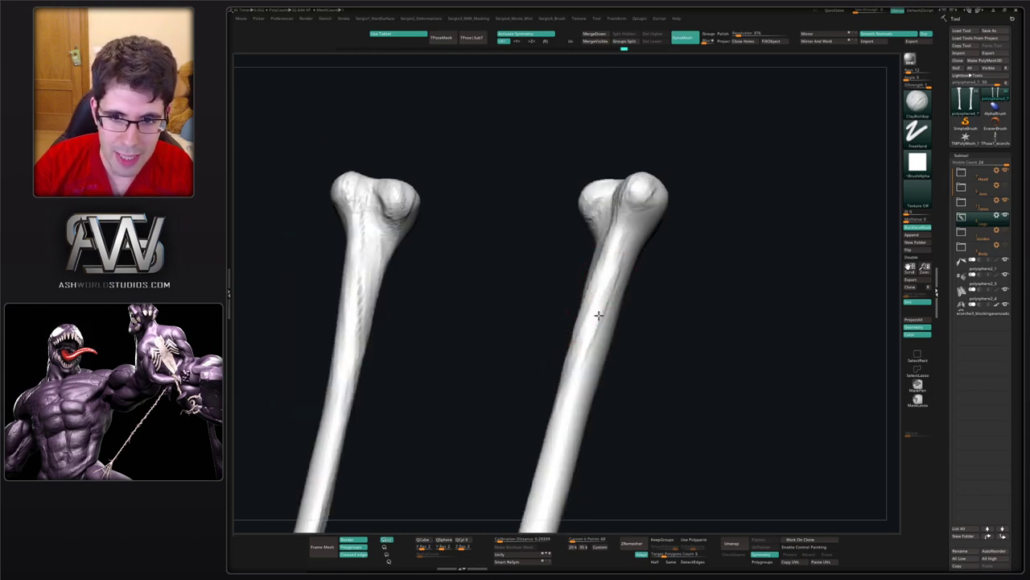
pyautogui.moveTo(599, 315); pyautogui.dragTo(589, 360)
# - Even out the back of the tibia's middle shaft with long vertical ClayBuildup strokes below the diagonal ridge
pyautogui.keyDown('ctrl'); pyautogui.moveTo(563, 402); pyautogui.dragTo(567, 382, button='right'); pyautogui.keyUp('ctrl')
pyautogui.moveTo(567, 382); pyautogui.dragTo(594, 320, button='right')
pyautogui.moveTo(580, 277)
pyautogui.keyDown('ctrl'); pyautogui.mouseDown(button='right')
pyautogui.moveTo(585, 307)
pyautogui.moveTo(543, 299)
pyautogui.mouseUp(button='right'); pyautogui.keyUp('ctrl')
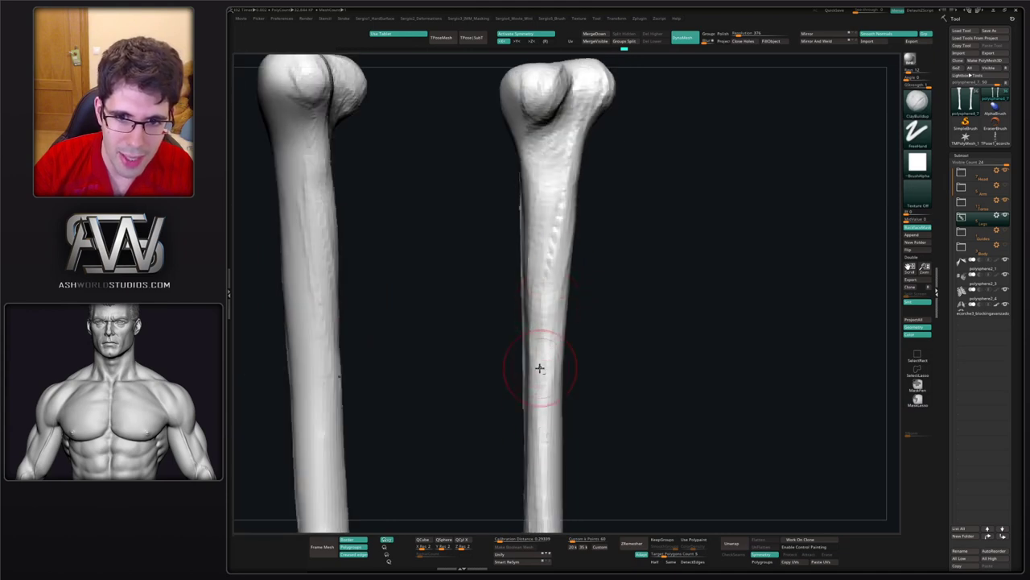
pyautogui.moveTo(540, 368); pyautogui.dragTo(542, 421)
pyautogui.moveTo(544, 318); pyautogui.dragTo(543, 443)
pyautogui.moveTo(560, 387)
pyautogui.mouseDown(button='right')
pyautogui.moveTo(524, 379)
pyautogui.moveTo(552, 338)
pyautogui.moveTo(542, 303)
pyautogui.mouseUp(button='right')
pyautogui.keyDown('ctrl'); pyautogui.moveTo(543, 302); pyautogui.dragTo(544, 324, button='right'); pyautogui.keyUp('ctrl')
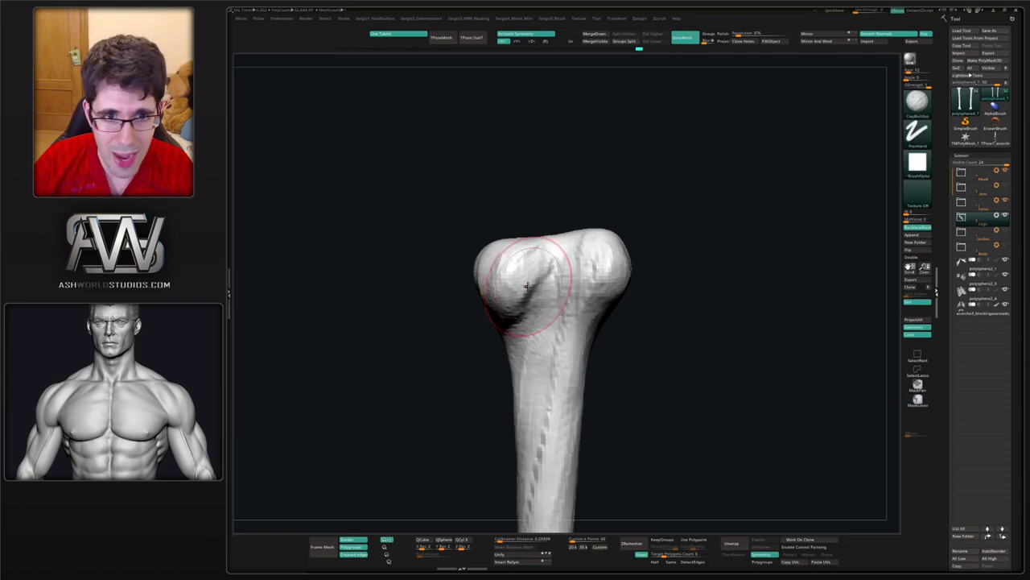
# - Shape a flattened facet on the back of the tibia's outer condyle with the ClayBuildup brush
pyautogui.moveTo(520, 284)
pyautogui.mouseDown(button='right')
pyautogui.moveTo(501, 282)
pyautogui.moveTo(524, 296)
pyautogui.moveTo(498, 285)
pyautogui.mouseUp(button='right')
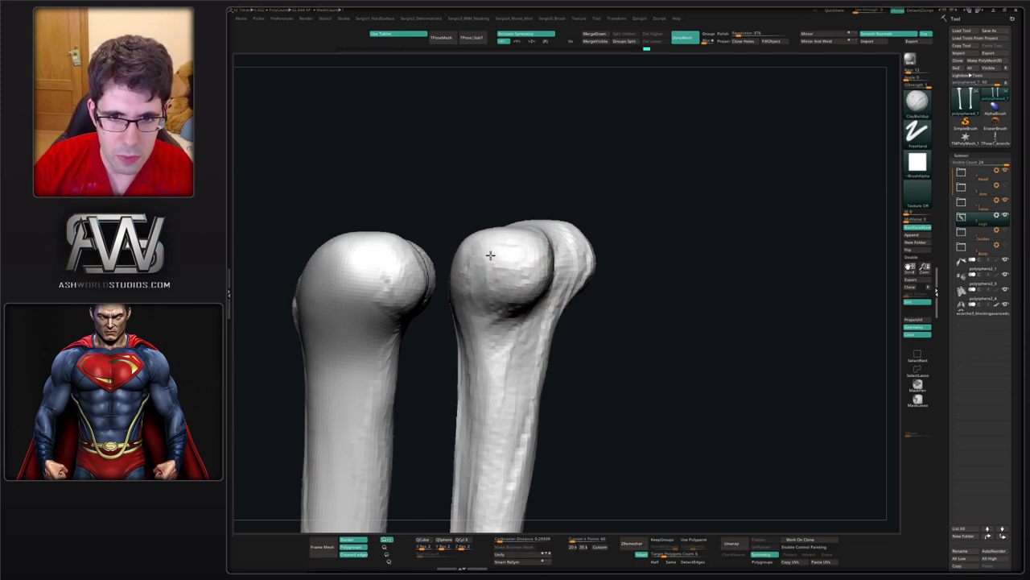
pyautogui.moveTo(501, 304)
pyautogui.mouseDown(button='right')
pyautogui.moveTo(520, 267)
pyautogui.moveTo(557, 259)
pyautogui.mouseUp(button='right')
pyautogui.moveTo(570, 237); pyautogui.dragTo(549, 259)
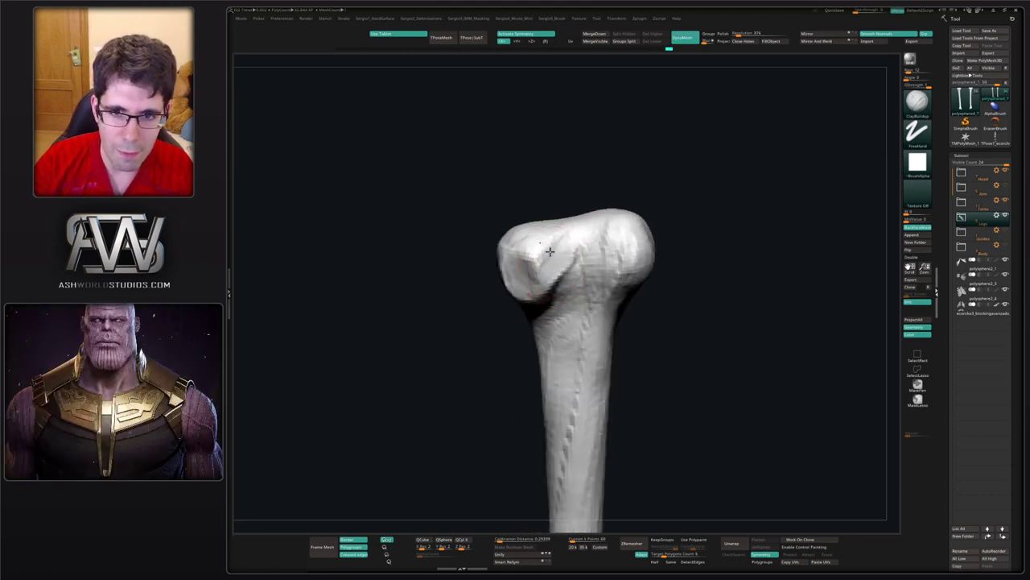
pyautogui.moveTo(547, 261)
pyautogui.mouseDown(button='right')
pyautogui.moveTo(545, 277)
pyautogui.moveTo(495, 206)
pyautogui.mouseUp(button='right')
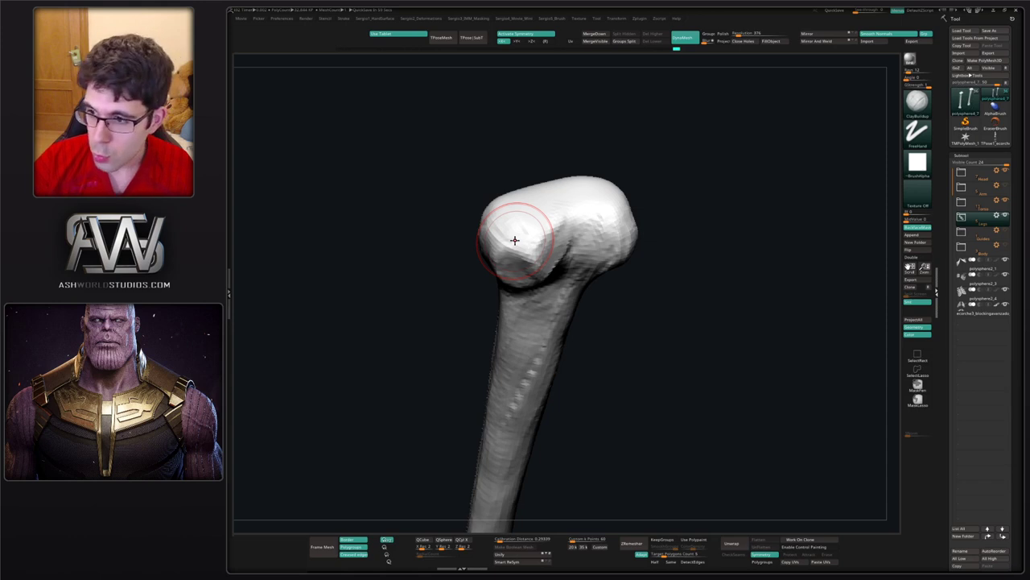
pyautogui.moveTo(514, 240)
pyautogui.mouseDown(button='right')
pyautogui.moveTo(548, 298)
pyautogui.moveTo(541, 326)
pyautogui.mouseUp(button='right')
# - Carve the recess beneath the faceted condyle on the tibia's head using a smaller DamStandard brush
pyautogui.press('b')
pyautogui.press('d')
pyautogui.press('s')
pyautogui.press('s')
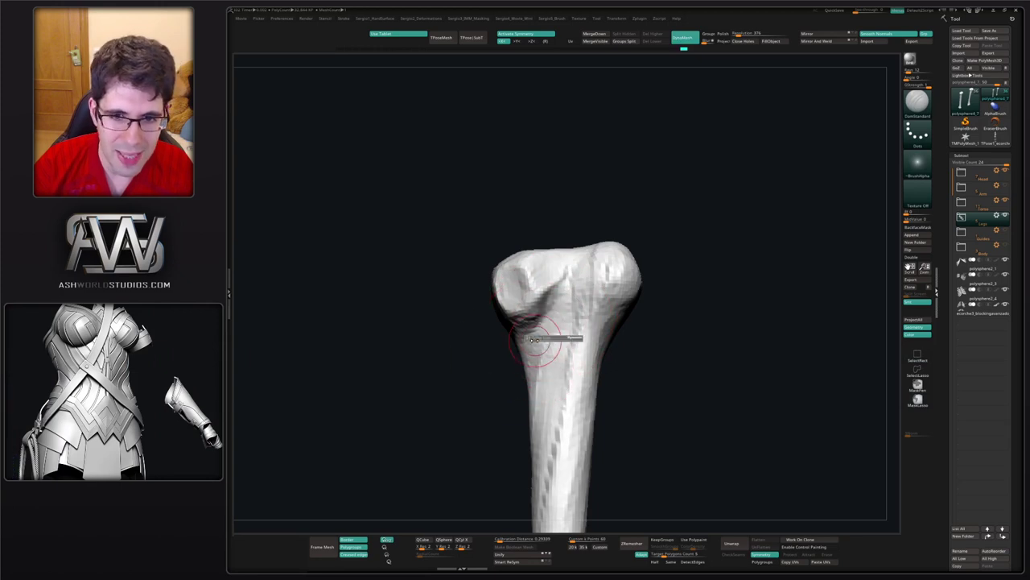
pyautogui.moveTo(555, 339); pyautogui.dragTo(541, 339)
pyautogui.moveTo(551, 324)
pyautogui.mouseDown(button='right')
pyautogui.moveTo(548, 316)
pyautogui.moveTo(544, 324)
pyautogui.mouseUp(button='right')
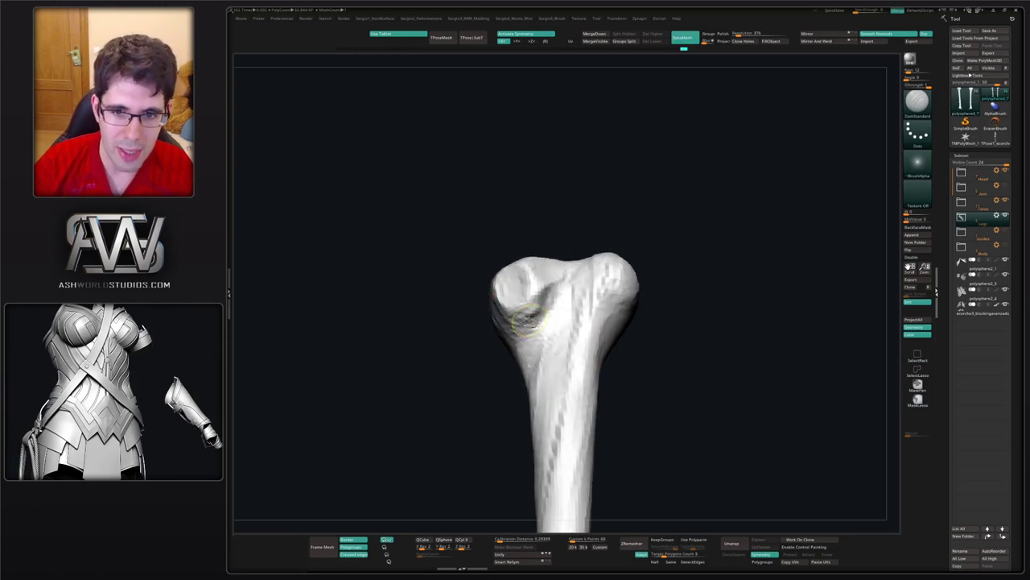
# - Refine the area below the faceted condyle and shape the opposite condyle's back with the Clay brush
pyautogui.press('b')
pyautogui.press('c')
pyautogui.press('l')
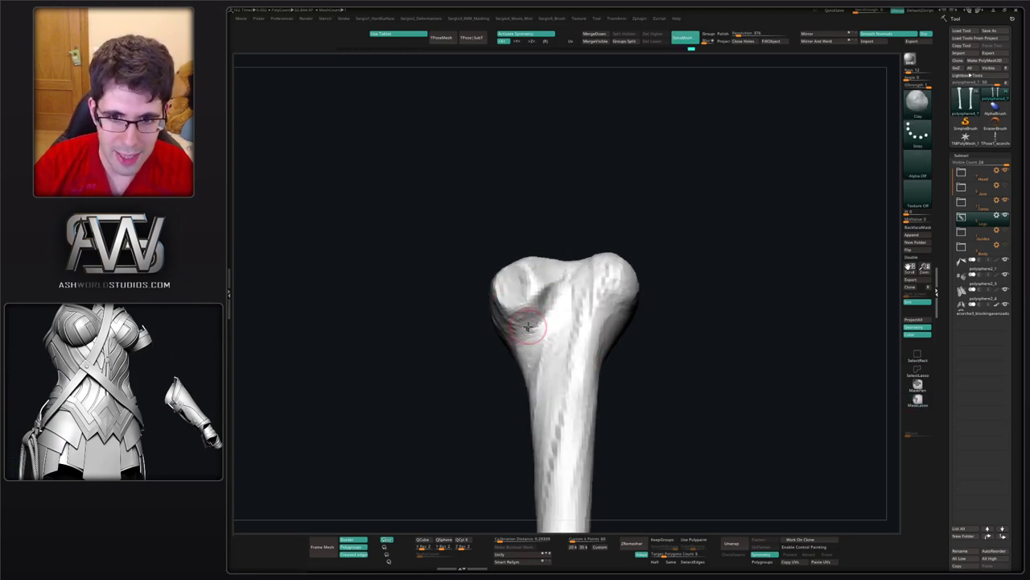
pyautogui.keyDown('ctrl'); pyautogui.moveTo(544, 309); pyautogui.dragTo(549, 283, button='right'); pyautogui.keyUp('ctrl')
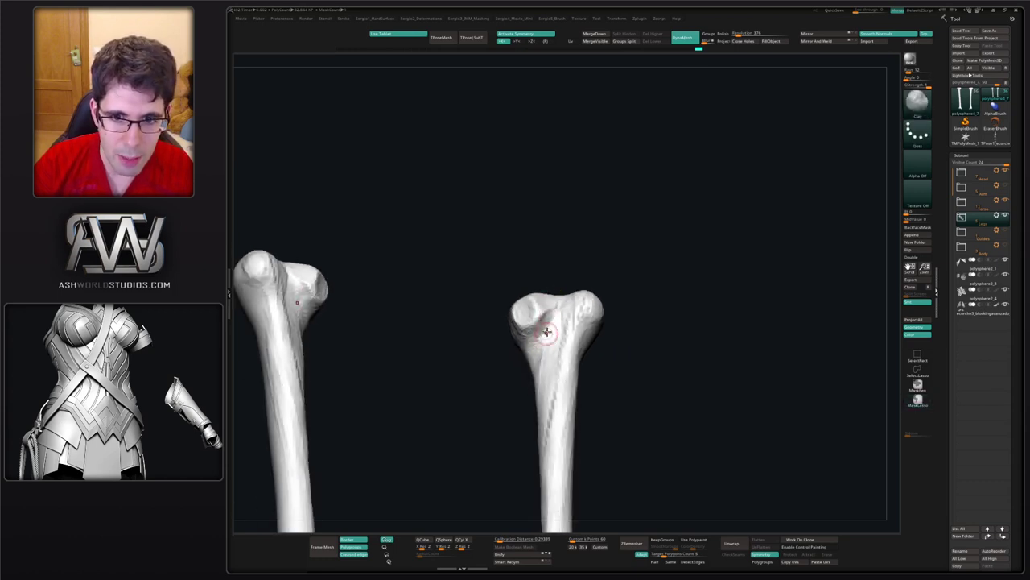
pyautogui.moveTo(547, 332)
pyautogui.keyDown('ctrl'); pyautogui.mouseDown(button='right')
pyautogui.moveTo(547, 373)
pyautogui.moveTo(552, 320)
pyautogui.moveTo(569, 354)
pyautogui.moveTo(552, 306)
pyautogui.moveTo(553, 315)
pyautogui.mouseUp(button='right'); pyautogui.keyUp('ctrl')
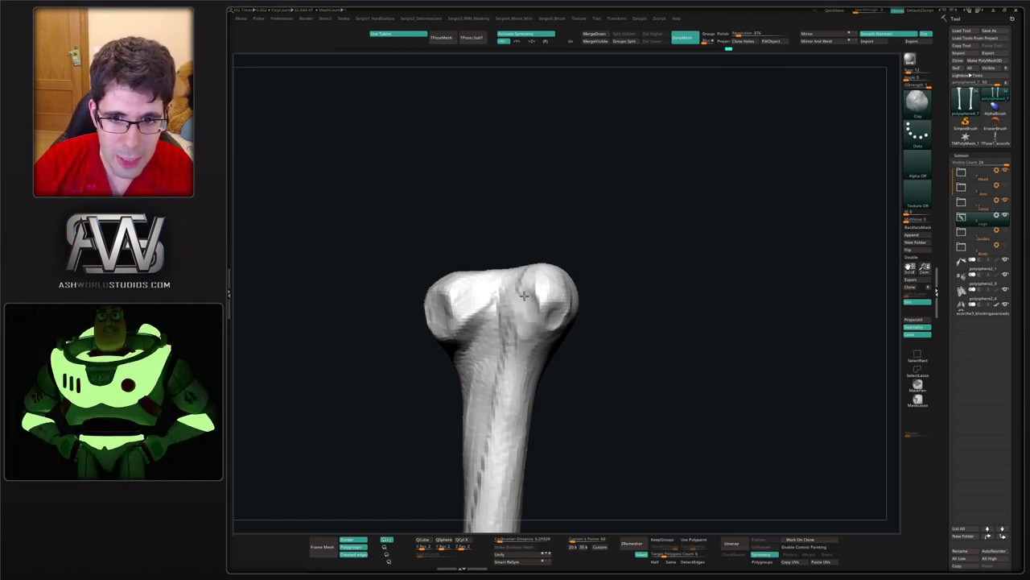
pyautogui.moveTo(529, 292); pyautogui.dragTo(552, 281, button='right')
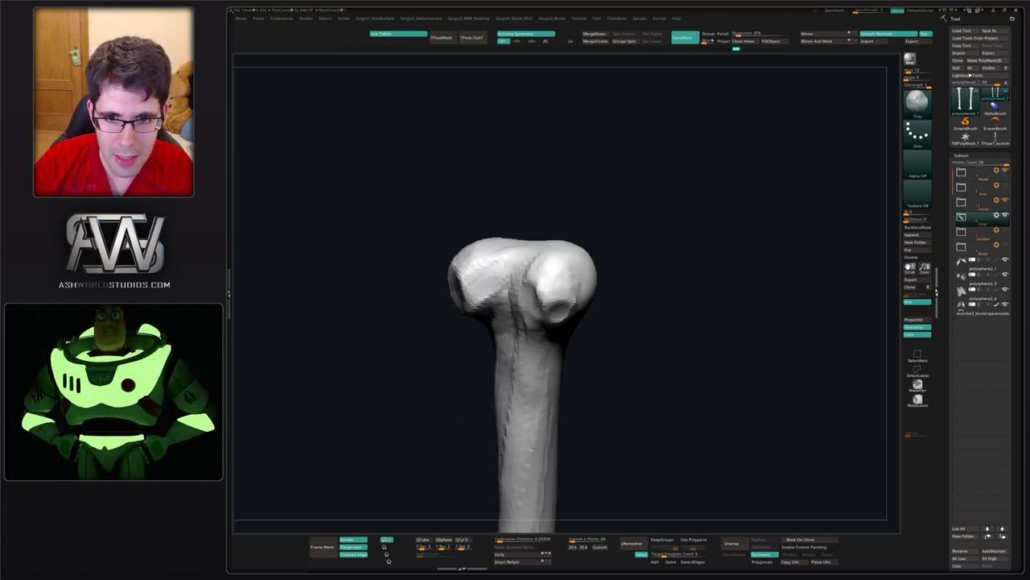
pyautogui.moveTo(535, 346); pyautogui.dragTo(533, 239, button='right')
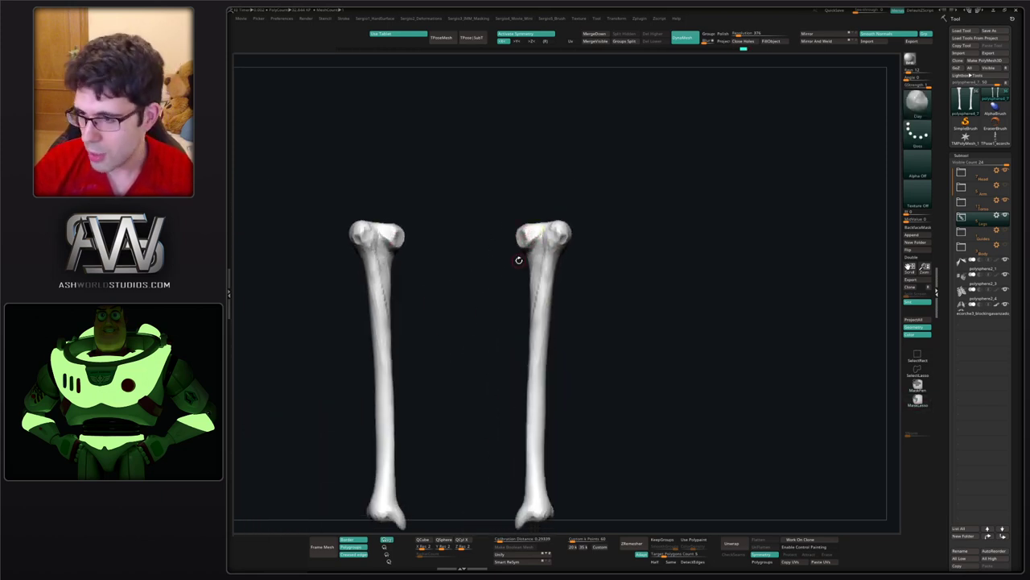
# - Build up the tibial tuberosity on the front of the tibia's head with the ClayBuildup brush
pyautogui.moveTo(678, 223)
pyautogui.mouseDown(button='right')
pyautogui.moveTo(678, 246)
pyautogui.moveTo(664, 247)
pyautogui.moveTo(623, 307)
pyautogui.mouseUp(button='right')
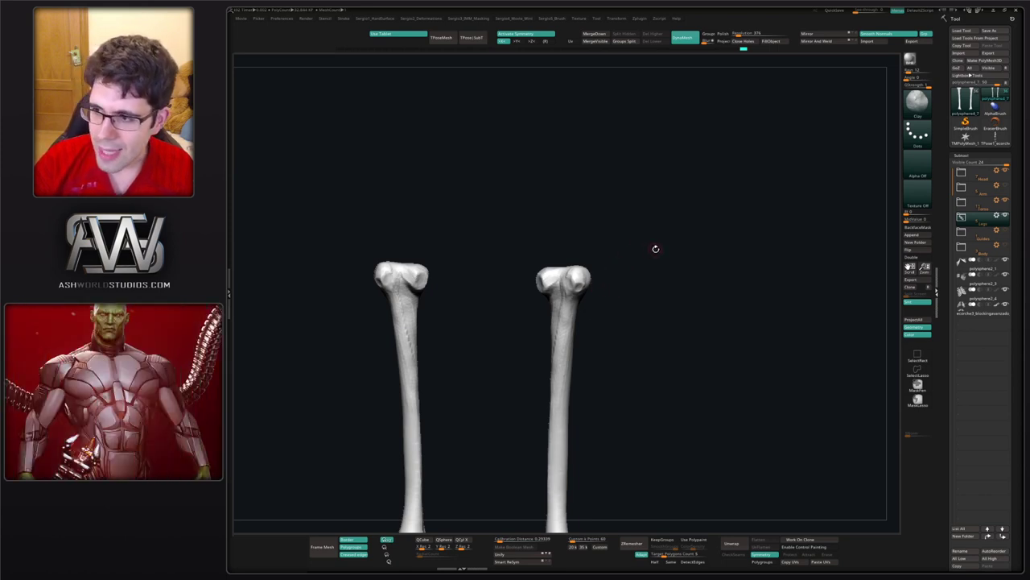
pyautogui.moveTo(656, 249); pyautogui.dragTo(582, 285, button='right')
pyautogui.press('b')
pyautogui.press('c')
pyautogui.press('b')
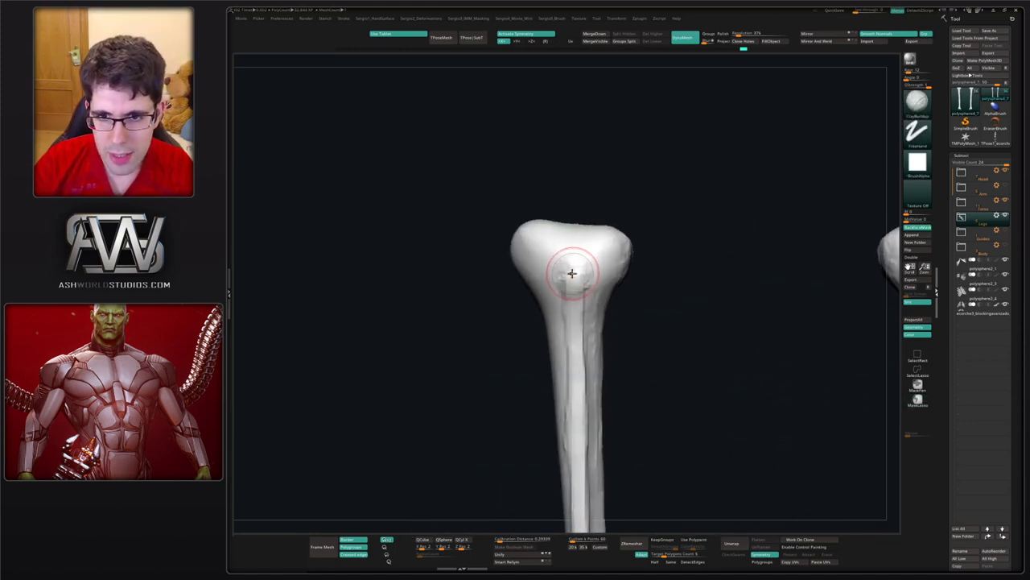
pyautogui.moveTo(581, 260); pyautogui.dragTo(563, 263)
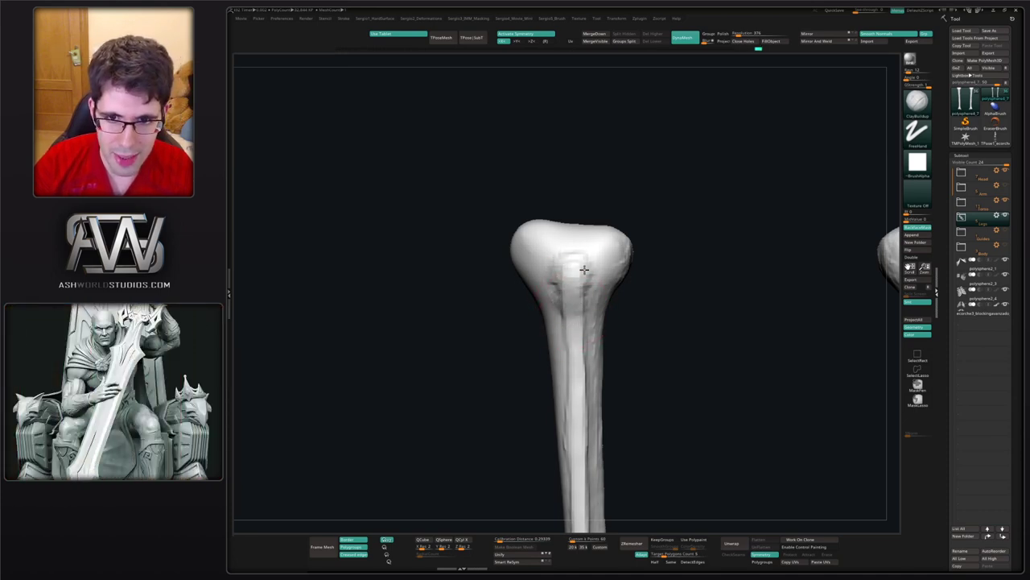
# - Adjust the tibial tuberosity's shape by pulling it upward with the Move brush
pyautogui.moveTo(583, 287); pyautogui.dragTo(531, 280, button='right')
pyautogui.press('b')
pyautogui.press('m')
pyautogui.press('v')
pyautogui.moveTo(578, 278); pyautogui.dragTo(575, 258)
pyautogui.moveTo(591, 272); pyautogui.dragTo(598, 274, button='right')
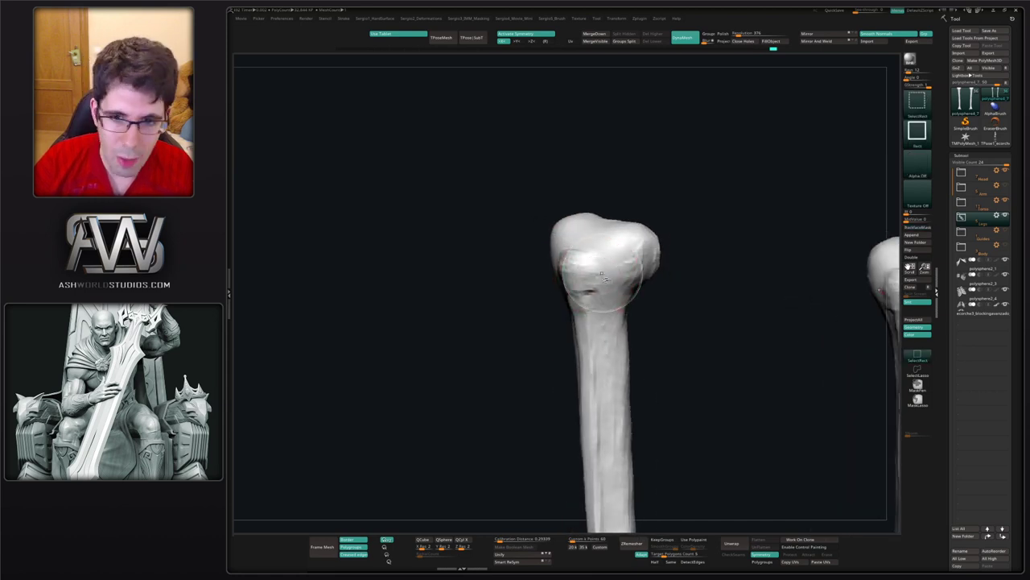
# - Carve creases under the tibial tuberosity and down the front edge of the upper shaft with DamStandard
pyautogui.press('b')
pyautogui.press('d')
pyautogui.press('s')
pyautogui.moveTo(606, 279); pyautogui.dragTo(610, 312)
pyautogui.moveTo(610, 310); pyautogui.dragTo(552, 262, button='right')
pyautogui.moveTo(553, 264); pyautogui.dragTo(566, 419)
# - Sculpt long ClayBuildup strokes down the front of the upper shaft beside the tuberosity and up onto the condyle
pyautogui.keyDown('alt'); pyautogui.moveTo(555, 339); pyautogui.dragTo(582, 267, button='right'); pyautogui.keyUp('alt')
pyautogui.press('b')
pyautogui.press('c')
pyautogui.press('b')
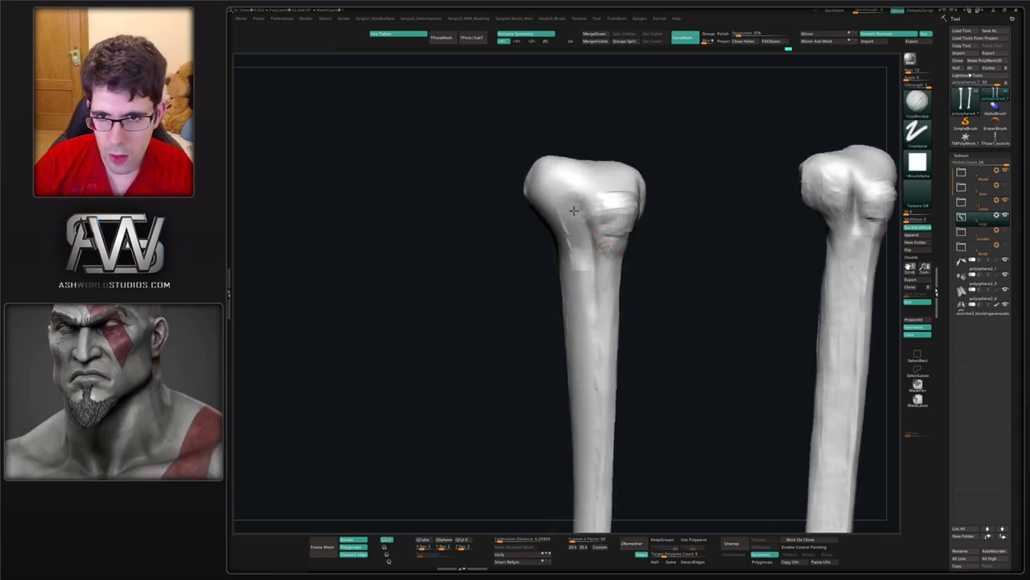
pyautogui.moveTo(574, 233); pyautogui.dragTo(584, 358)
pyautogui.moveTo(557, 196); pyautogui.dragTo(568, 196)
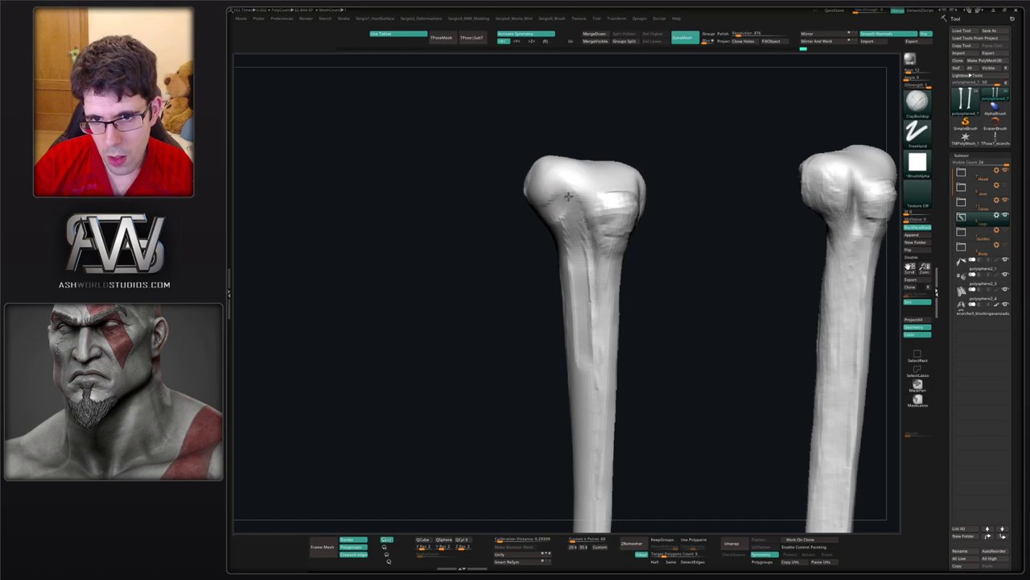
pyautogui.moveTo(578, 237); pyautogui.dragTo(590, 388)
# - Build up the side of the tibia's condyle and the shaft surface beneath it with ClayBuildup
pyautogui.moveTo(666, 232)
pyautogui.mouseDown(button='right')
pyautogui.moveTo(632, 229)
pyautogui.moveTo(600, 280)
pyautogui.moveTo(584, 279)
pyautogui.mouseUp(button='right')
pyautogui.moveTo(584, 279); pyautogui.dragTo(589, 296)
pyautogui.moveTo(589, 296); pyautogui.dragTo(607, 265, button='right')
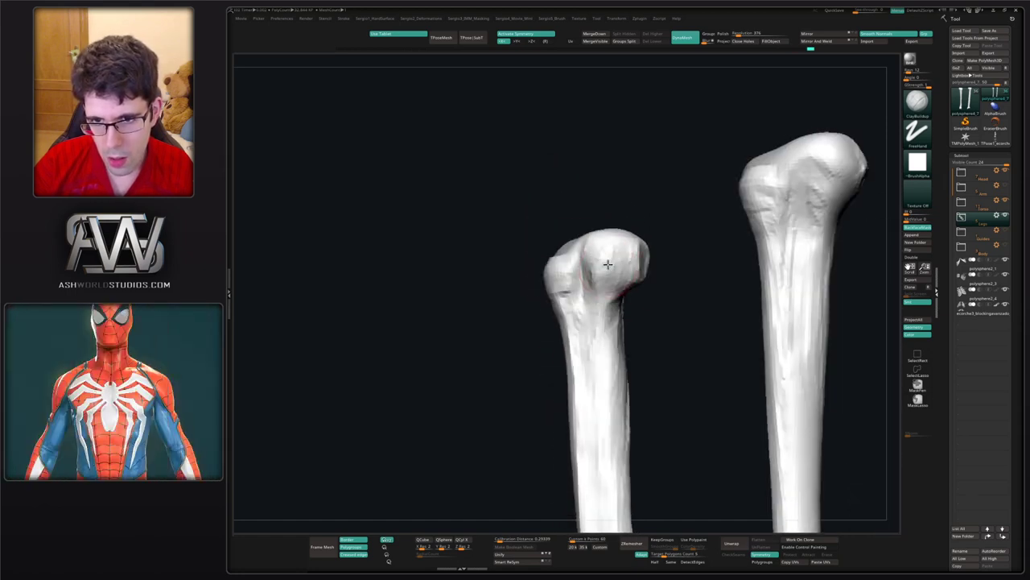
pyautogui.moveTo(607, 265); pyautogui.dragTo(604, 245)
# - Adjust the outer contour of the tibia's condyle with the Move brush
pyautogui.moveTo(604, 245)
pyautogui.mouseDown(button='right')
pyautogui.moveTo(586, 278)
pyautogui.moveTo(634, 290)
pyautogui.mouseUp(button='right')
pyautogui.press('b')
pyautogui.press('m')
pyautogui.press('v')
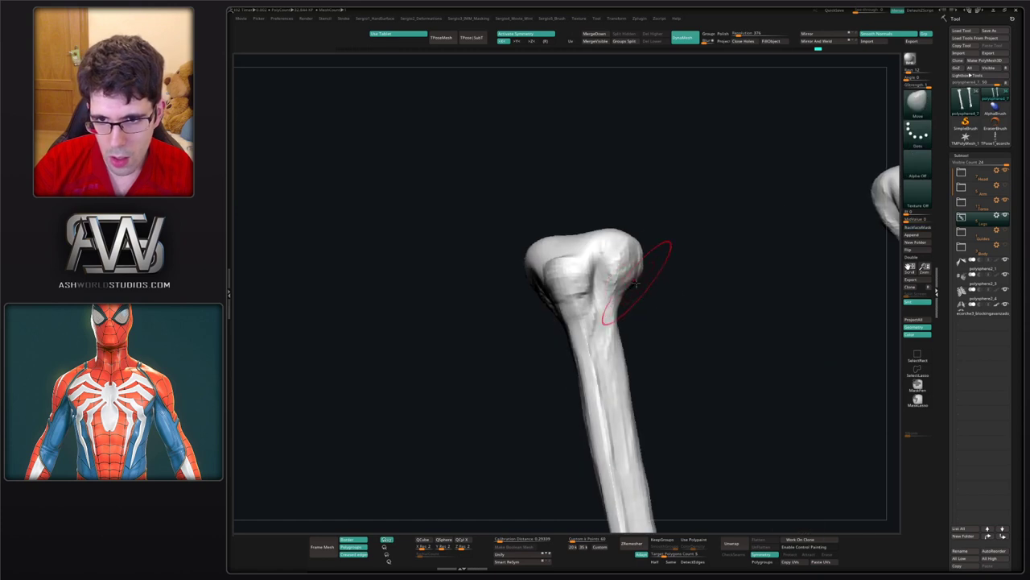
pyautogui.moveTo(635, 259)
pyautogui.mouseDown()
pyautogui.moveTo(633, 243)
pyautogui.moveTo(637, 251)
pyautogui.mouseUp()
# - Blend the tibial tuberosity into the front of the head between the two condyles with ClayBuildup
pyautogui.moveTo(642, 264)
pyautogui.mouseDown(button='right')
pyautogui.moveTo(649, 285)
pyautogui.moveTo(610, 303)
pyautogui.moveTo(605, 294)
pyautogui.mouseUp(button='right')
pyautogui.press('b')
pyautogui.press('c')
pyautogui.press('b')
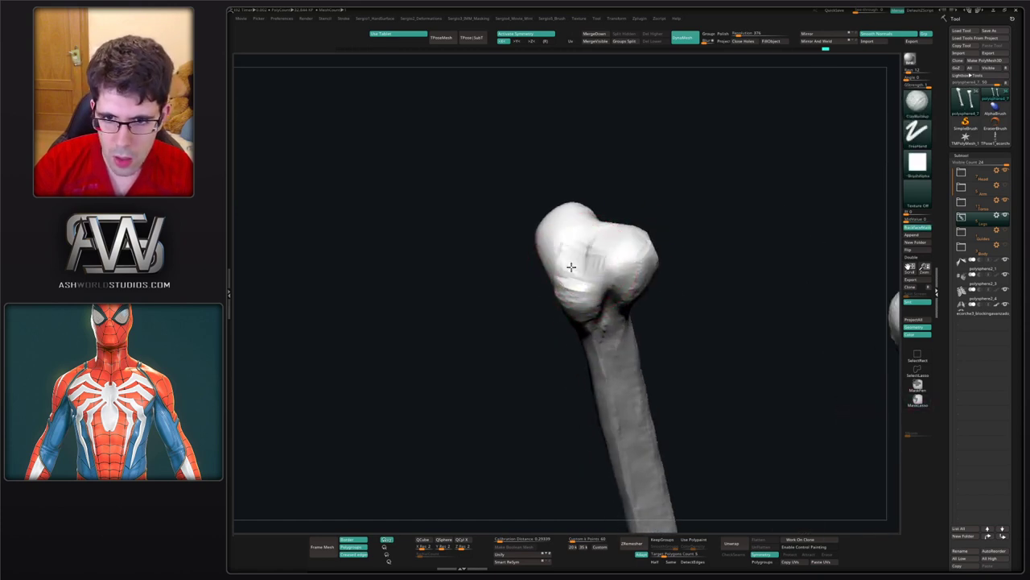
pyautogui.moveTo(606, 274); pyautogui.dragTo(603, 265, button='right')
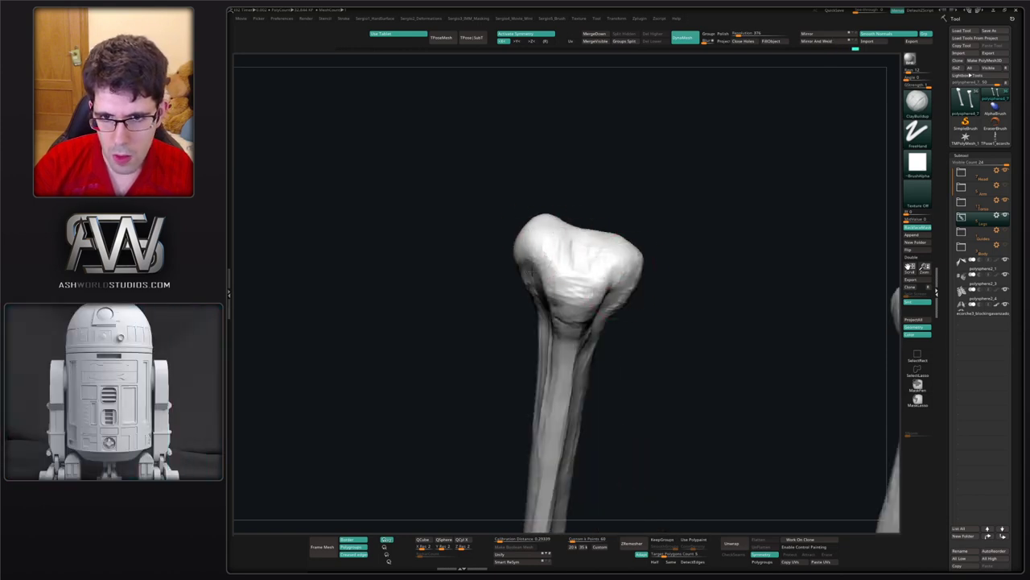
pyautogui.moveTo(554, 318)
pyautogui.mouseDown(button='right')
pyautogui.moveTo(594, 269)
pyautogui.moveTo(577, 285)
pyautogui.moveTo(569, 266)
pyautogui.moveTo(585, 302)
pyautogui.moveTo(569, 268)
pyautogui.mouseUp(button='right')
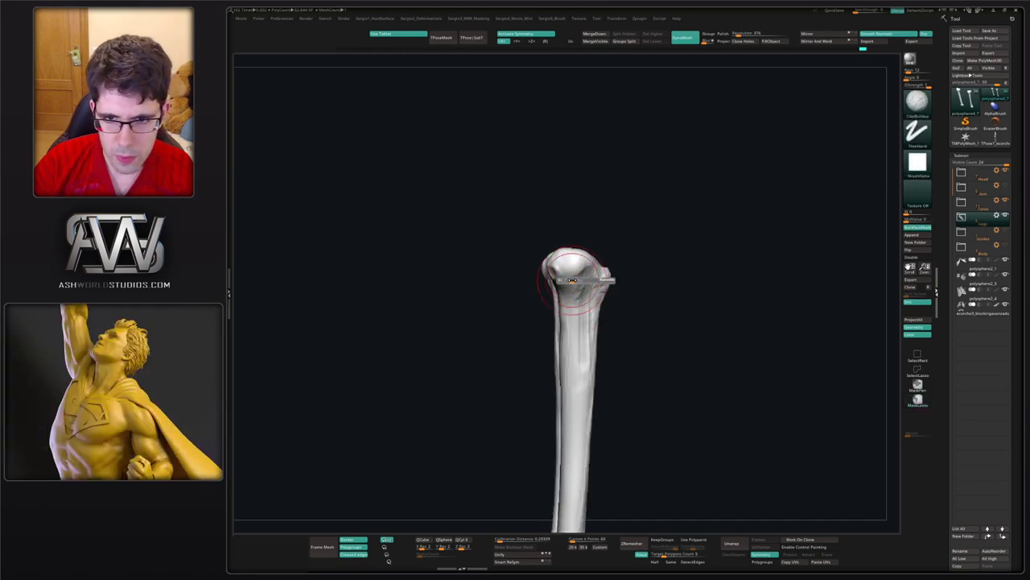
# - Adjust the tibia shaft's contour in side view below the head with the Move brush
pyautogui.press('b')
pyautogui.press('m')
pyautogui.press('v')
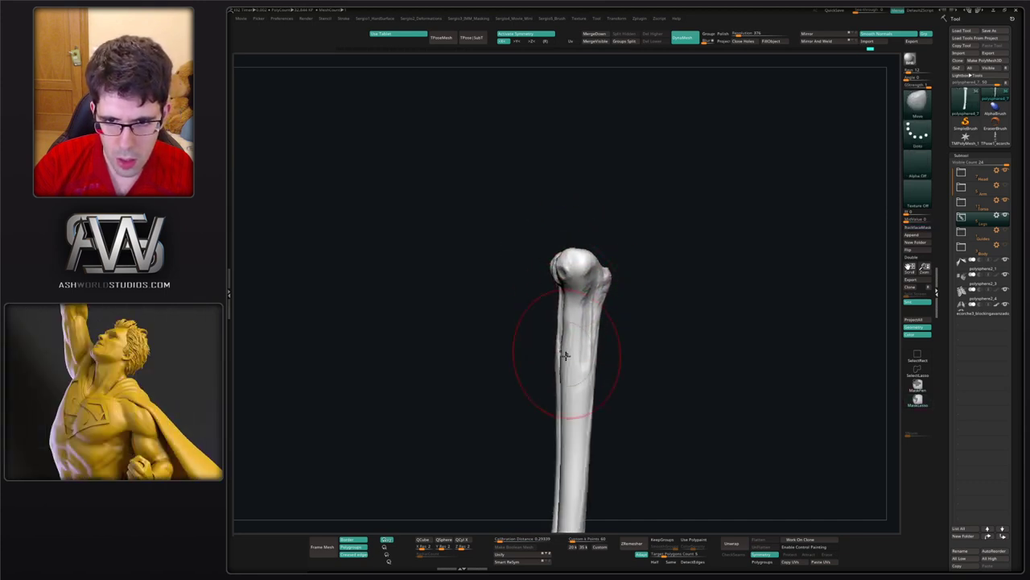
pyautogui.moveTo(566, 355); pyautogui.dragTo(573, 357)
# - Define the ridge along the side of the tibia's shaft toward the ankle using a smaller DamStandard brush
pyautogui.moveTo(574, 388)
pyautogui.keyDown('alt'); pyautogui.mouseDown(button='right')
pyautogui.moveTo(572, 331)
pyautogui.moveTo(592, 290)
pyautogui.moveTo(627, 278)
pyautogui.moveTo(577, 303)
pyautogui.moveTo(572, 253)
pyautogui.moveTo(575, 285)
pyautogui.mouseUp(button='right'); pyautogui.keyUp('alt')
pyautogui.press('b')
pyautogui.press('d')
pyautogui.press('s')
pyautogui.press('s')
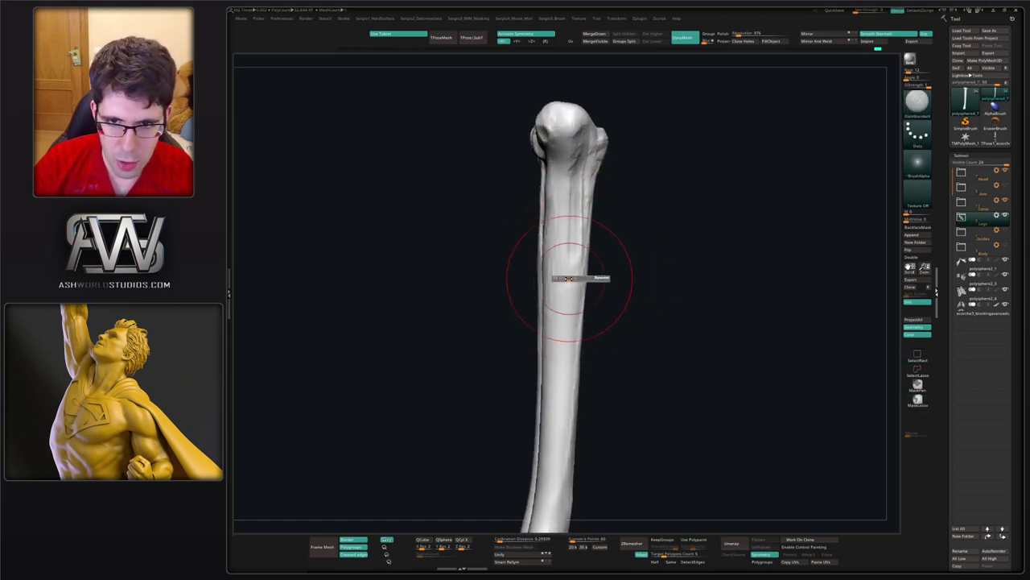
pyautogui.moveTo(568, 279); pyautogui.dragTo(566, 278)
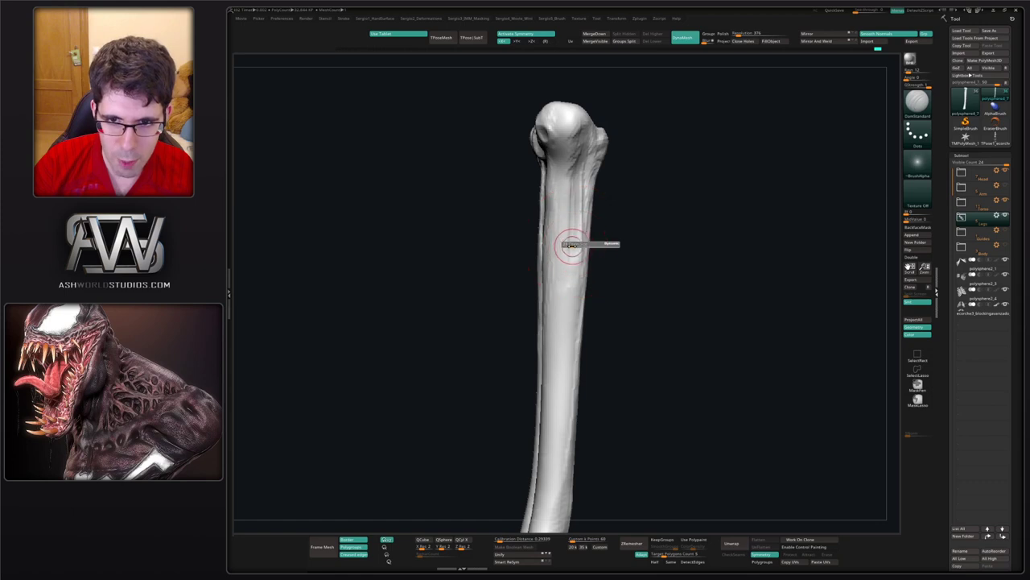
pyautogui.keyDown('alt'); pyautogui.moveTo(557, 311); pyautogui.dragTo(569, 259, button='right'); pyautogui.keyUp('alt')
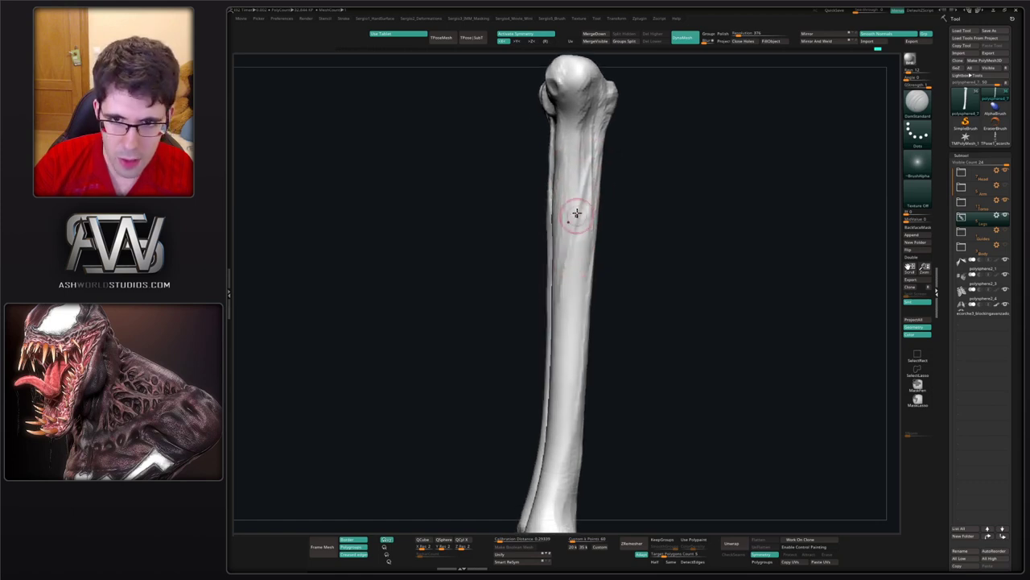
pyautogui.keyDown('alt'); pyautogui.moveTo(571, 419); pyautogui.dragTo(571, 272, button='right'); pyautogui.keyUp('alt')
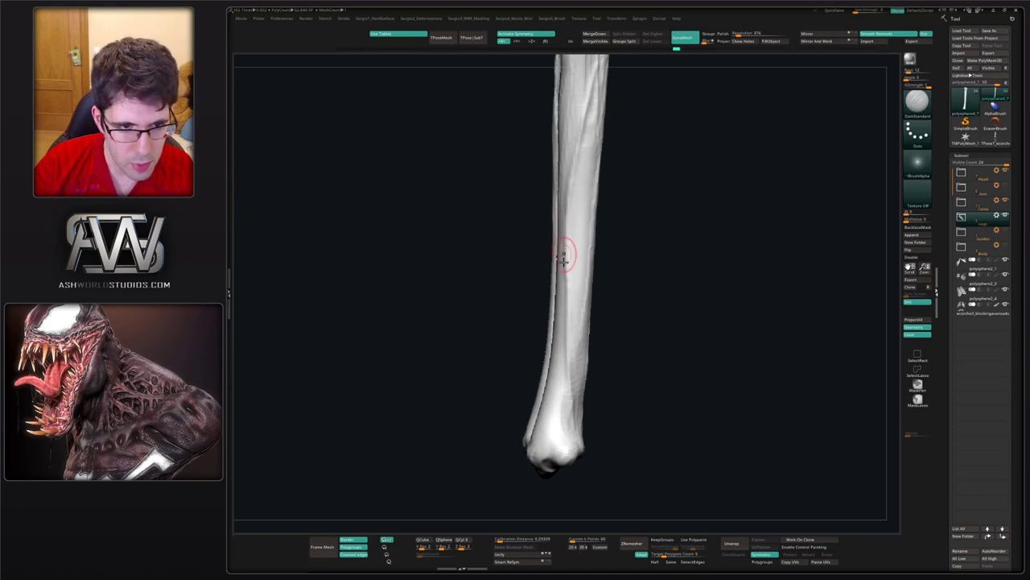
# - Even out the lower half of the tibia's shaft down toward the ankle end with the Clay brush
pyautogui.keyDown('alt'); pyautogui.moveTo(572, 333); pyautogui.dragTo(584, 389, button='right'); pyautogui.keyUp('alt')
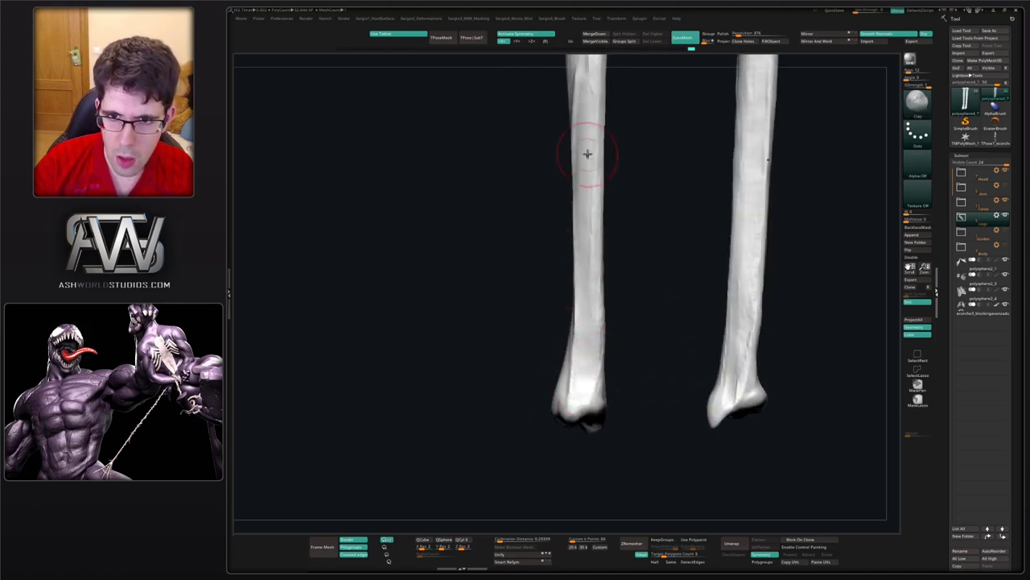
pyautogui.moveTo(587, 153); pyautogui.dragTo(578, 320, button='right')
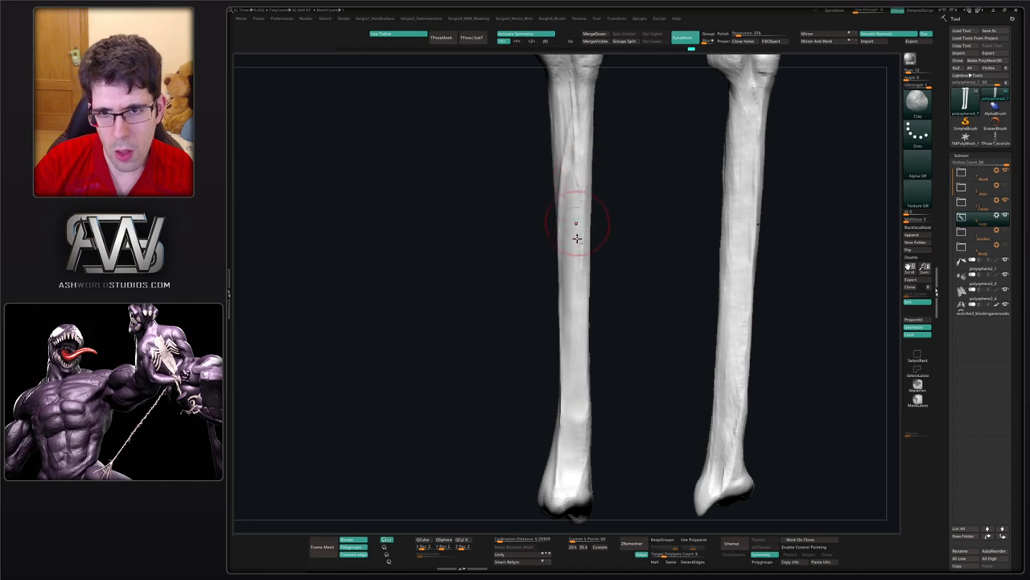
pyautogui.keyDown('alt'); pyautogui.moveTo(575, 224); pyautogui.dragTo(573, 310, button='right'); pyautogui.keyUp('alt')
pyautogui.moveTo(567, 446); pyautogui.dragTo(568, 405, button='right')
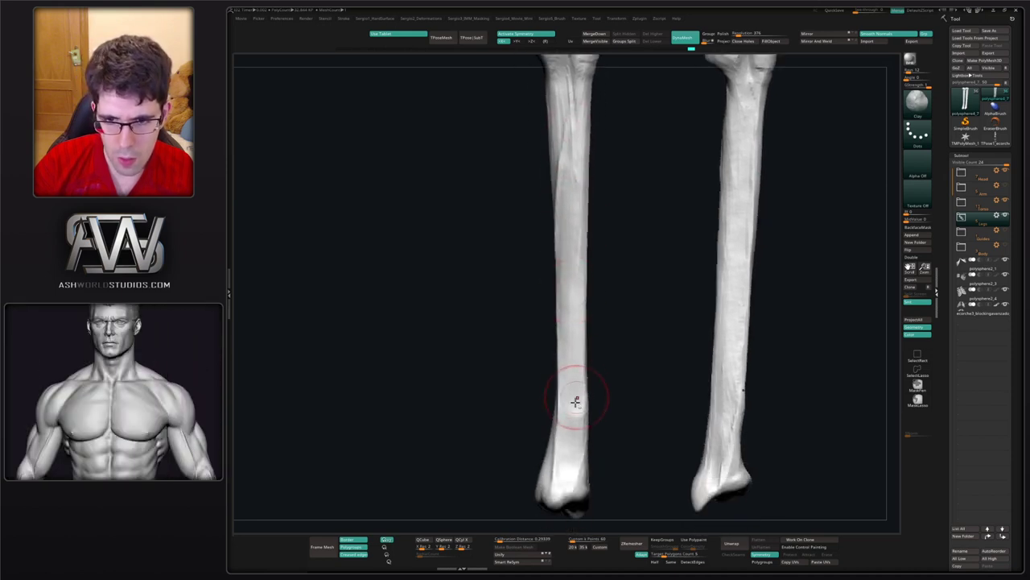
pyautogui.moveTo(566, 478); pyautogui.dragTo(582, 426, button='right')
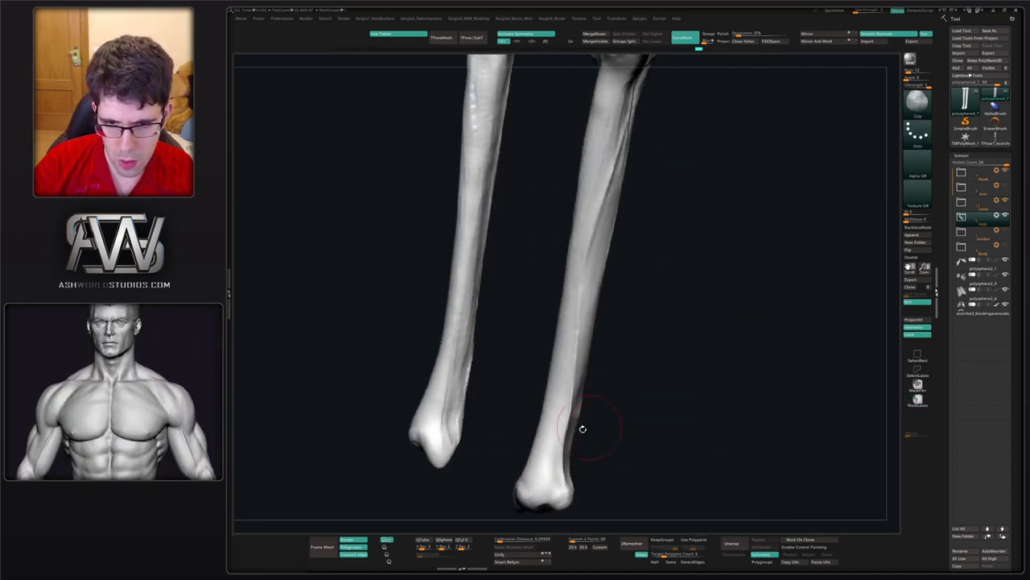
pyautogui.moveTo(570, 322); pyautogui.dragTo(569, 331, button='right')
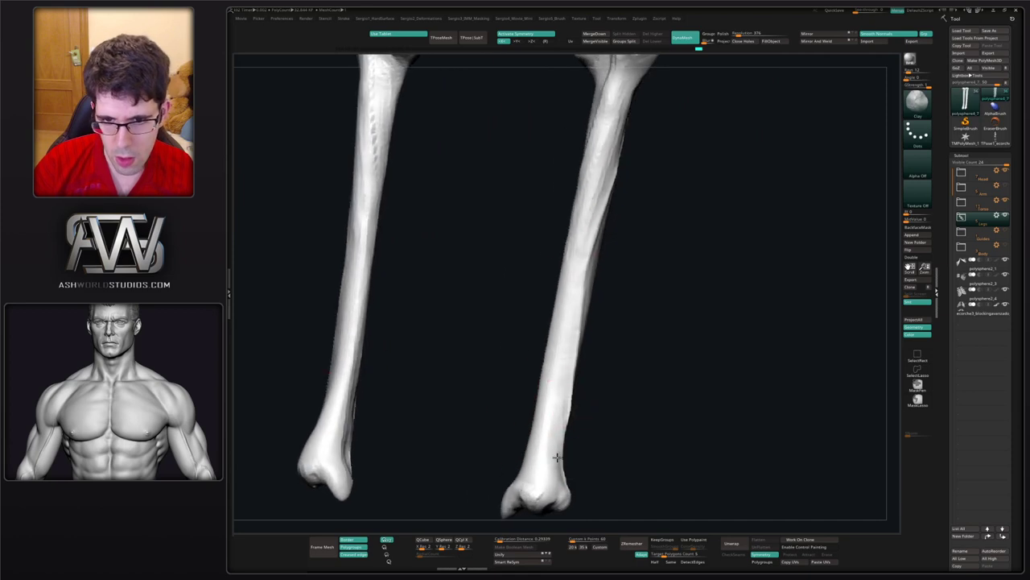
pyautogui.moveTo(563, 435); pyautogui.dragTo(565, 444, button='right')
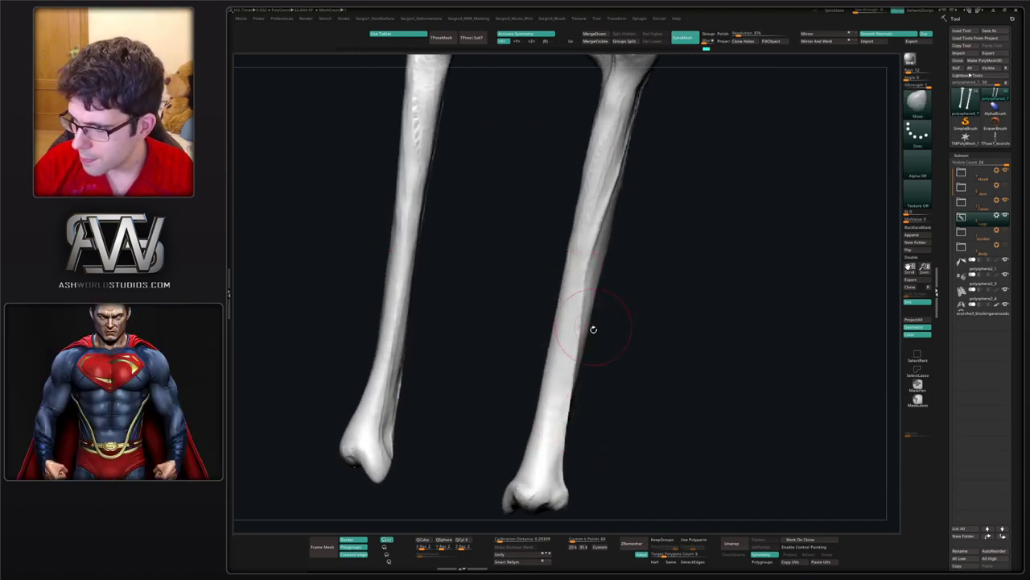
# - Adjust the contour of the tibia's lower shaft from several angles with the Move brush
pyautogui.moveTo(582, 336); pyautogui.dragTo(561, 337, button='right')
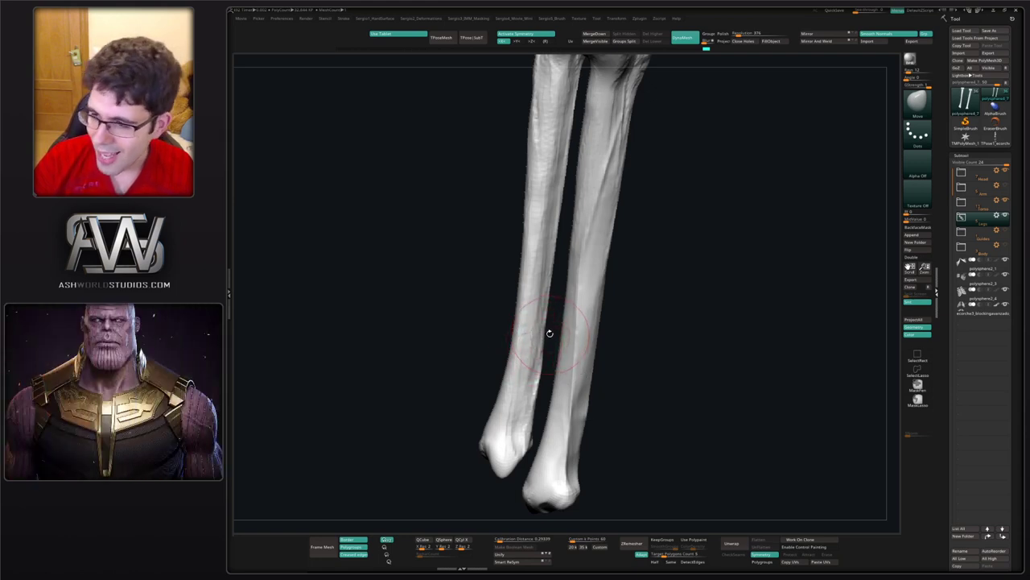
pyautogui.moveTo(557, 334); pyautogui.dragTo(590, 340, button='right')
pyautogui.moveTo(591, 293)
pyautogui.keyDown('alt'); pyautogui.mouseDown(button='right')
pyautogui.moveTo(598, 312)
pyautogui.moveTo(575, 303)
pyautogui.moveTo(589, 312)
pyautogui.moveTo(575, 322)
pyautogui.moveTo(564, 278)
pyautogui.mouseUp(button='right'); pyautogui.keyUp('alt')
pyautogui.keyDown('alt'); pyautogui.moveTo(579, 349); pyautogui.dragTo(568, 307, button='right'); pyautogui.keyUp('alt')
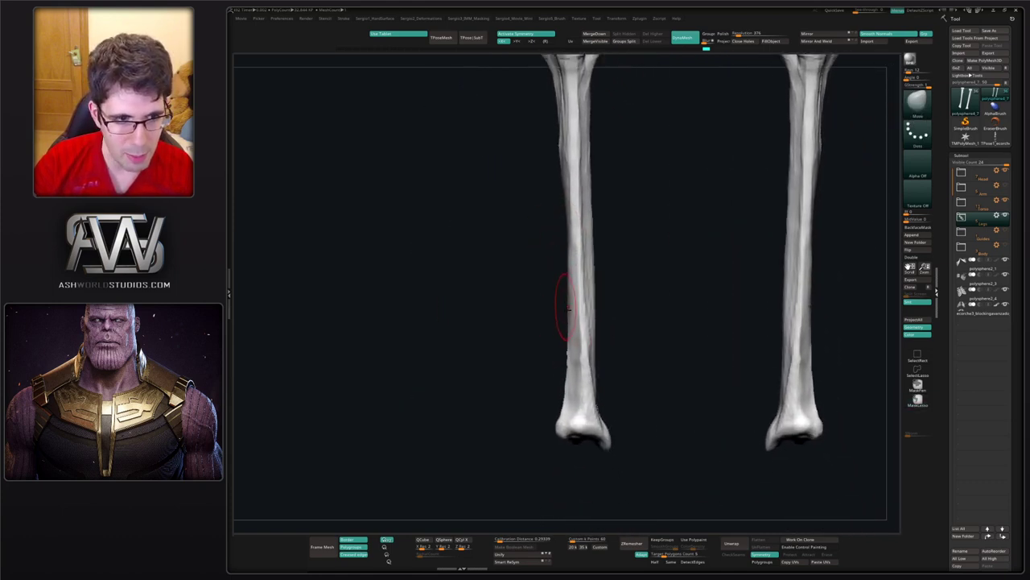
pyautogui.moveTo(626, 331); pyautogui.dragTo(603, 336, button='right')
# - Flatten the front and side planes along the tibia's shaft with the TrimDynamic brush
pyautogui.hotkey('ctrl', 'shift', 't')
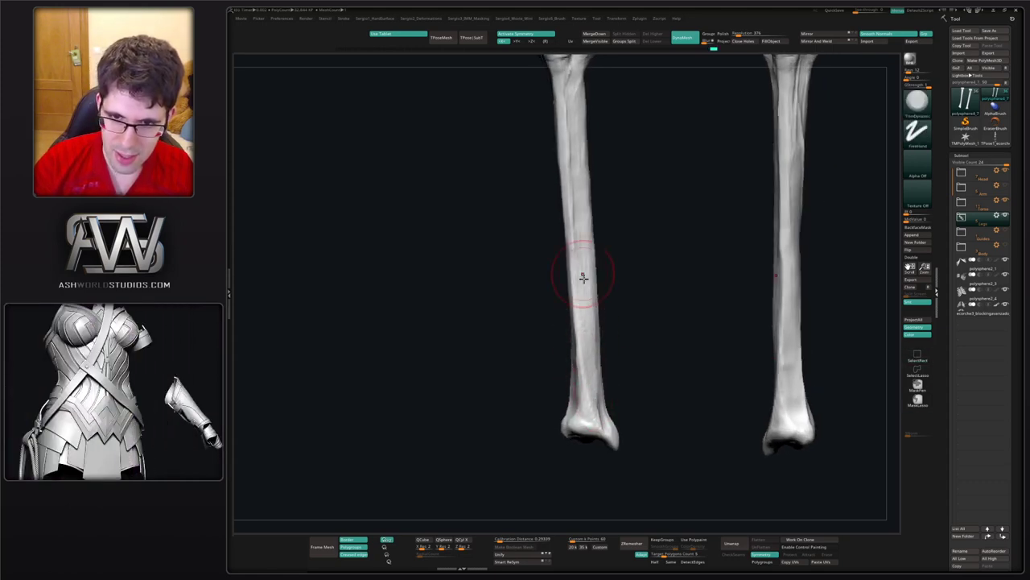
pyautogui.keyDown('alt'); pyautogui.moveTo(582, 276); pyautogui.dragTo(589, 364, button='right'); pyautogui.keyUp('alt')
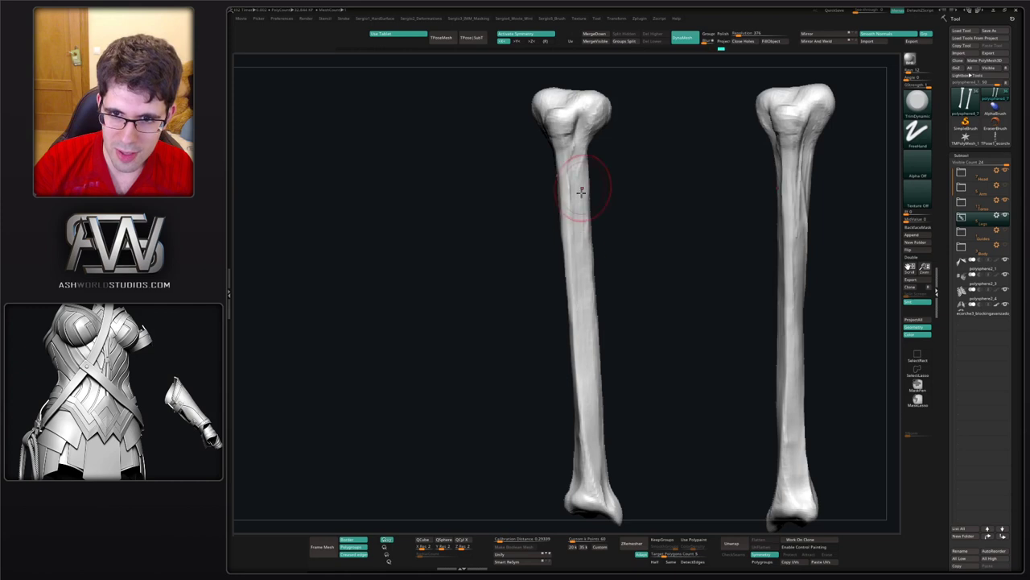
pyautogui.moveTo(577, 224); pyautogui.dragTo(587, 187, button='right')
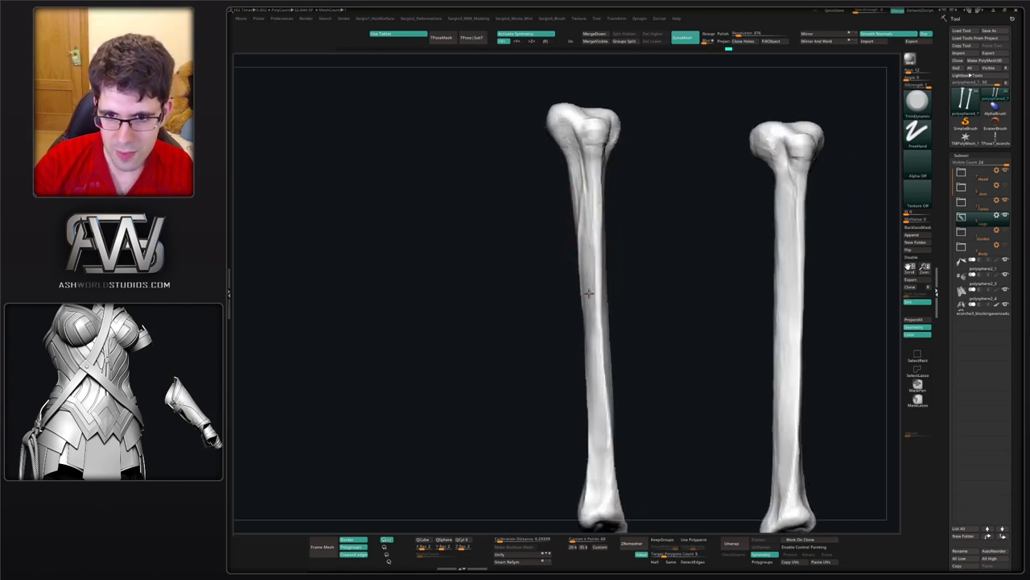
pyautogui.moveTo(601, 460)
pyautogui.mouseDown(button='right')
pyautogui.moveTo(588, 177)
pyautogui.moveTo(585, 260)
pyautogui.mouseUp(button='right')
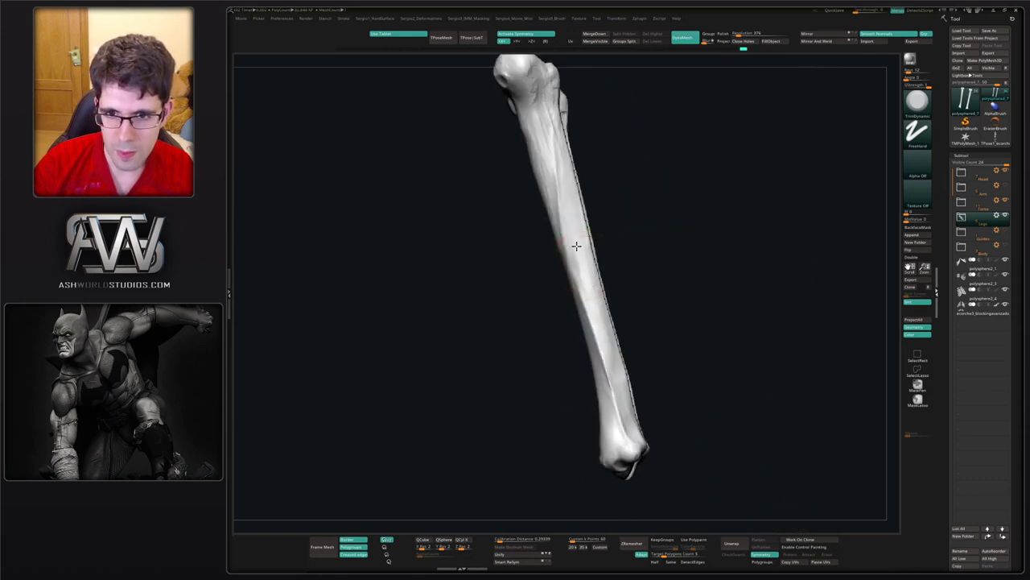
pyautogui.keyDown('ctrl'); pyautogui.keyDown('shift'); pyautogui.click(611, 291); pyautogui.keyUp('shift'); pyautogui.keyUp('ctrl')
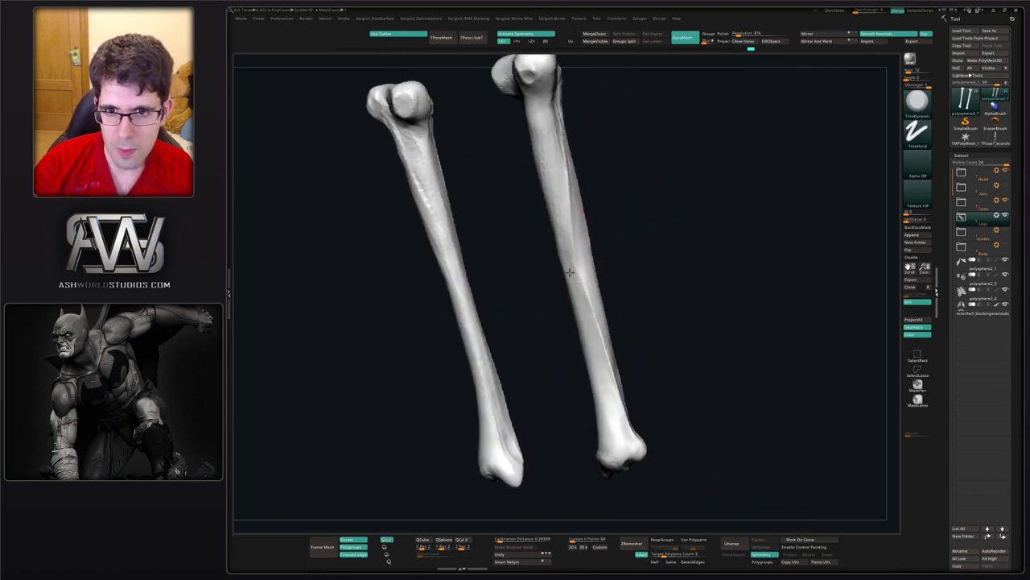
# - Trim down the bumpy ridge on the back of the tibia's upper shaft with TrimDynamic
pyautogui.moveTo(550, 141)
pyautogui.mouseDown(button='right')
pyautogui.moveTo(580, 218)
pyautogui.moveTo(558, 150)
pyautogui.mouseUp(button='right')
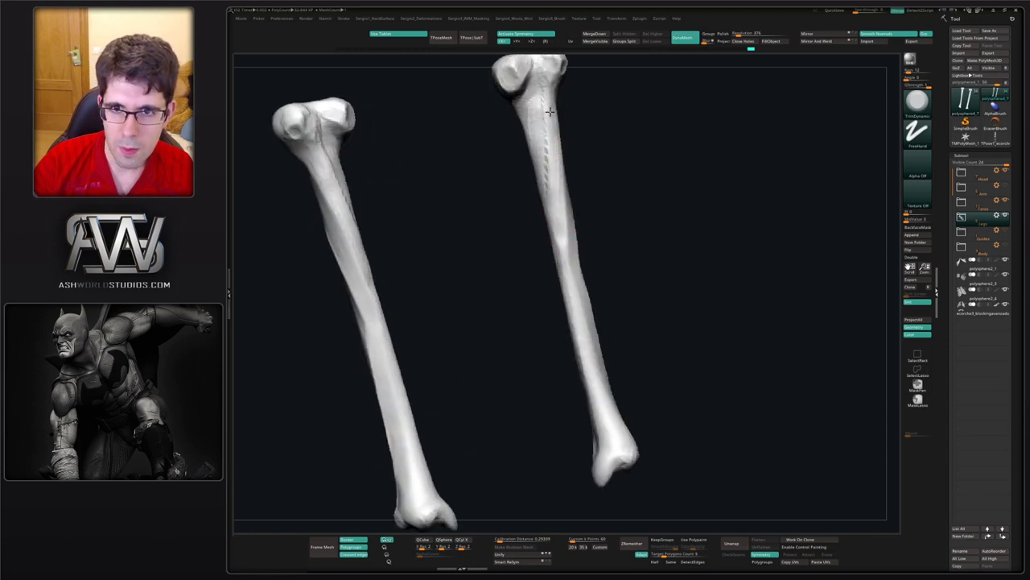
pyautogui.moveTo(552, 209)
pyautogui.mouseDown()
pyautogui.moveTo(563, 225)
pyautogui.moveTo(561, 271)
pyautogui.mouseUp()
pyautogui.moveTo(562, 271); pyautogui.dragTo(584, 331, button='right')
pyautogui.keyDown('ctrl'); pyautogui.moveTo(584, 330); pyautogui.dragTo(607, 268, button='right'); pyautogui.keyUp('ctrl')
pyautogui.keyDown('ctrl'); pyautogui.moveTo(578, 270); pyautogui.dragTo(625, 313, button='right'); pyautogui.keyUp('ctrl')
pyautogui.moveTo(625, 312)
pyautogui.mouseDown(button='right')
pyautogui.moveTo(553, 319)
pyautogui.moveTo(555, 282)
pyautogui.moveTo(666, 312)
pyautogui.mouseUp(button='right')
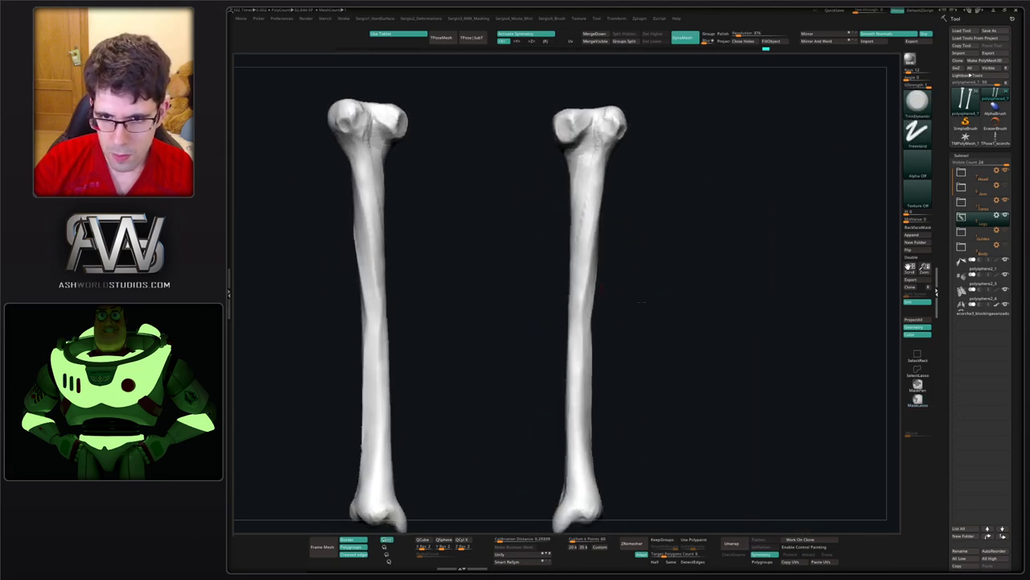
# - Isolate one side of the mid-shaft with a softened lasso mask and correct its contour from behind with the Move brush
pyautogui.moveTo(587, 319)
pyautogui.keyDown('ctrl'); pyautogui.mouseDown()
pyautogui.moveTo(613, 407)
pyautogui.moveTo(619, 380)
pyautogui.mouseUp(); pyautogui.keyUp('ctrl')
pyautogui.keyDown('ctrl'); pyautogui.click(617, 376); pyautogui.keyUp('ctrl')
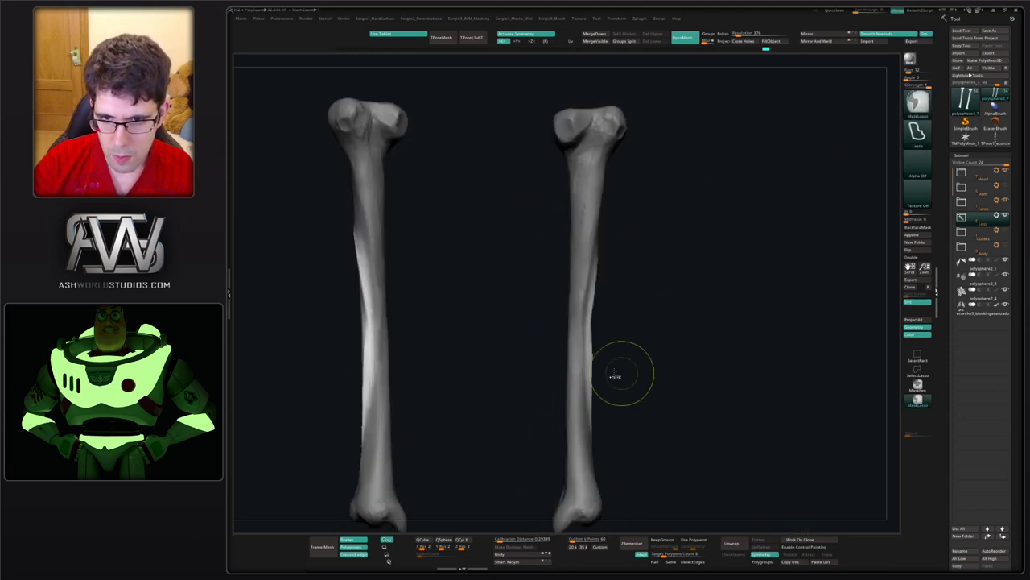
pyautogui.keyDown('ctrl'); pyautogui.click(593, 372); pyautogui.keyUp('ctrl')
pyautogui.moveTo(608, 343); pyautogui.dragTo(595, 341, button='right')
pyautogui.moveTo(602, 259); pyautogui.dragTo(596, 261)
pyautogui.moveTo(591, 320)
pyautogui.mouseDown()
pyautogui.moveTo(599, 312)
pyautogui.moveTo(629, 341)
pyautogui.mouseUp()
pyautogui.moveTo(630, 342)
pyautogui.mouseDown(button='right')
pyautogui.moveTo(586, 344)
pyautogui.moveTo(589, 355)
pyautogui.moveTo(625, 299)
pyautogui.moveTo(598, 263)
pyautogui.mouseUp(button='right')
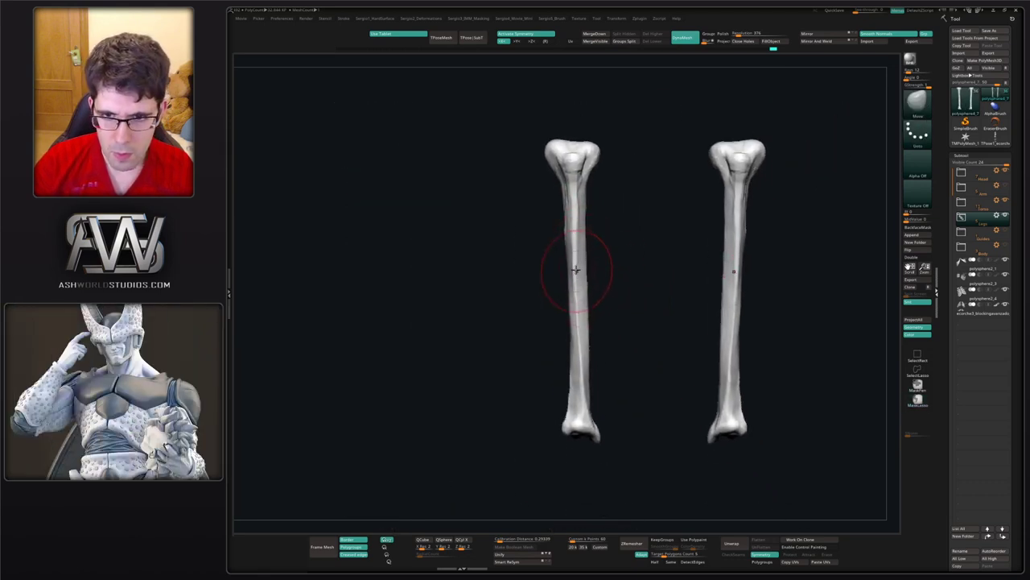
# - Adjust the curve of the tibia's middle and lower shaft in front view with the Move brush
pyautogui.moveTo(578, 307); pyautogui.dragTo(572, 311)
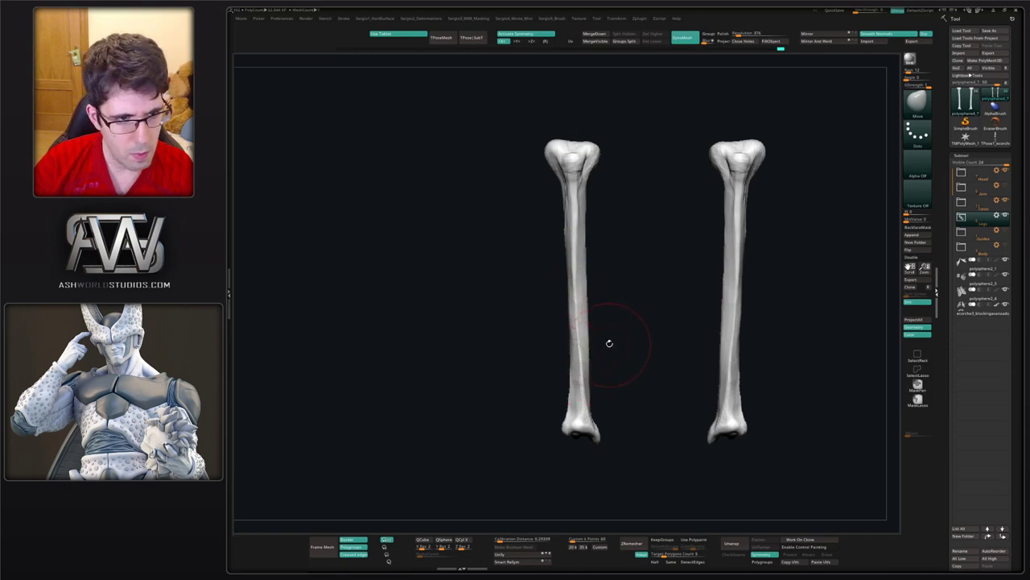
pyautogui.moveTo(610, 343); pyautogui.dragTo(593, 340)
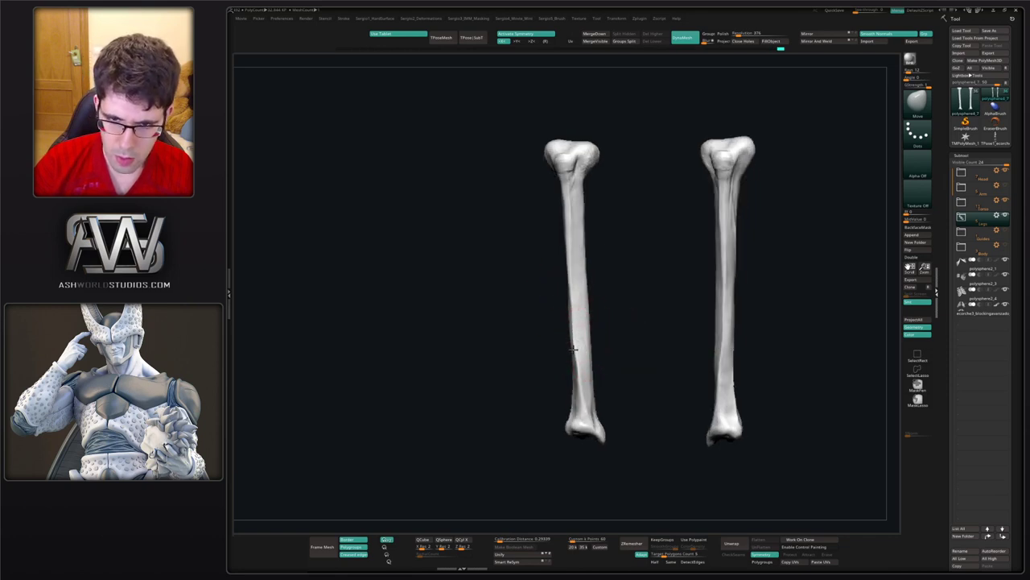
pyautogui.moveTo(610, 325); pyautogui.dragTo(628, 327)
pyautogui.moveTo(576, 342); pyautogui.dragTo(573, 343)
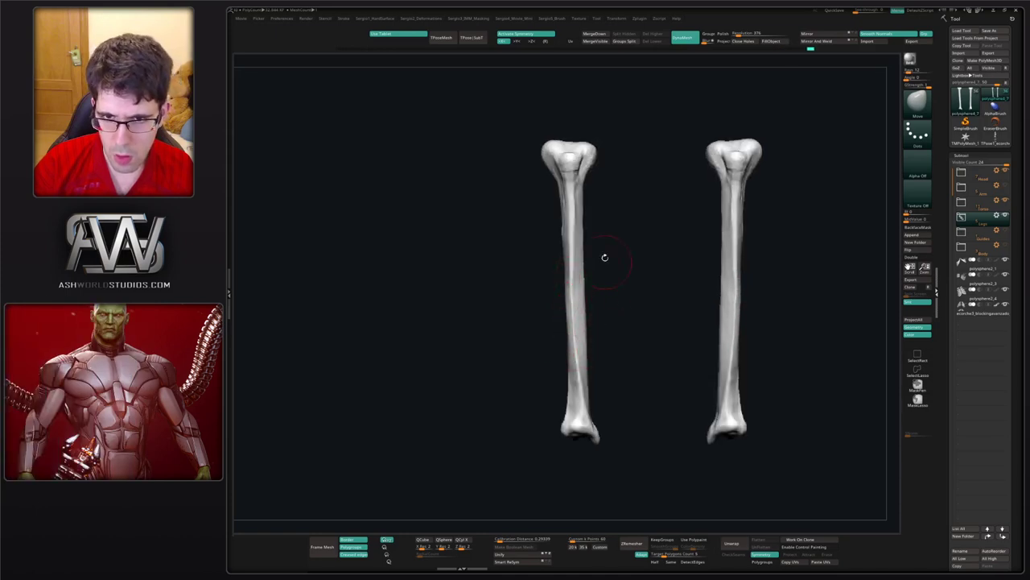
# - Mask the tibia with a softened lasso mask, leaving only the inner side of the mid-shaft free
pyautogui.press('ctrl')
pyautogui.keyDown('ctrl'); pyautogui.moveTo(640, 374); pyautogui.dragTo(636, 360); pyautogui.keyUp('ctrl')
pyautogui.keyDown('ctrl'); pyautogui.click(605, 338); pyautogui.keyUp('ctrl')
pyautogui.keyDown('ctrl'); pyautogui.click(585, 340); pyautogui.keyUp('ctrl')
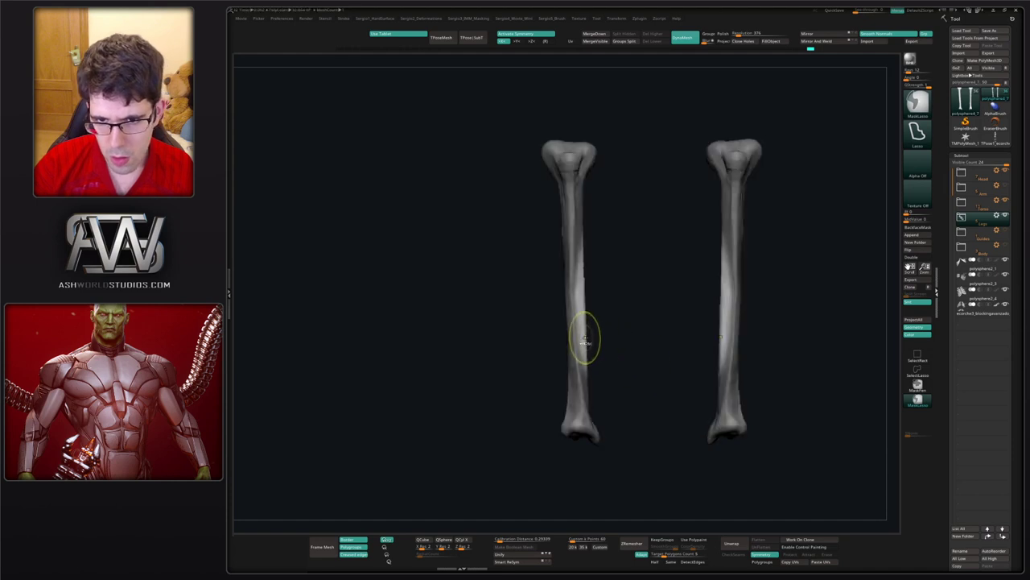
pyautogui.keyDown('ctrl'); pyautogui.click(602, 333); pyautogui.keyUp('ctrl')
pyautogui.keyDown('ctrl'); pyautogui.click(582, 340); pyautogui.keyUp('ctrl')
pyautogui.keyDown('ctrl'); pyautogui.click(604, 341); pyautogui.keyUp('ctrl')
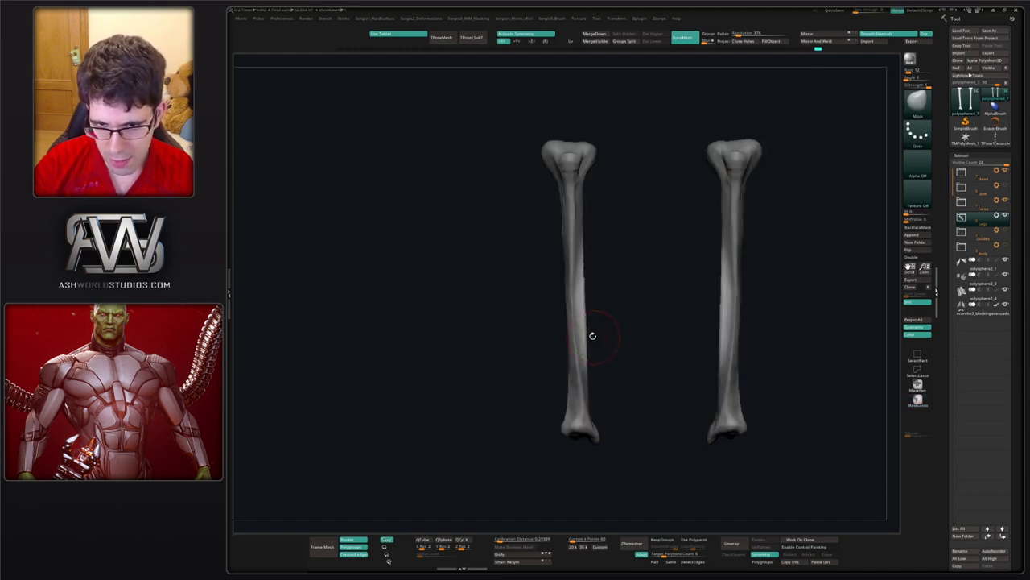
# - Reshape the unmasked inner side of the mid-shaft with a larger Move brush and clear the mask
pyautogui.press('s')
pyautogui.press('s')
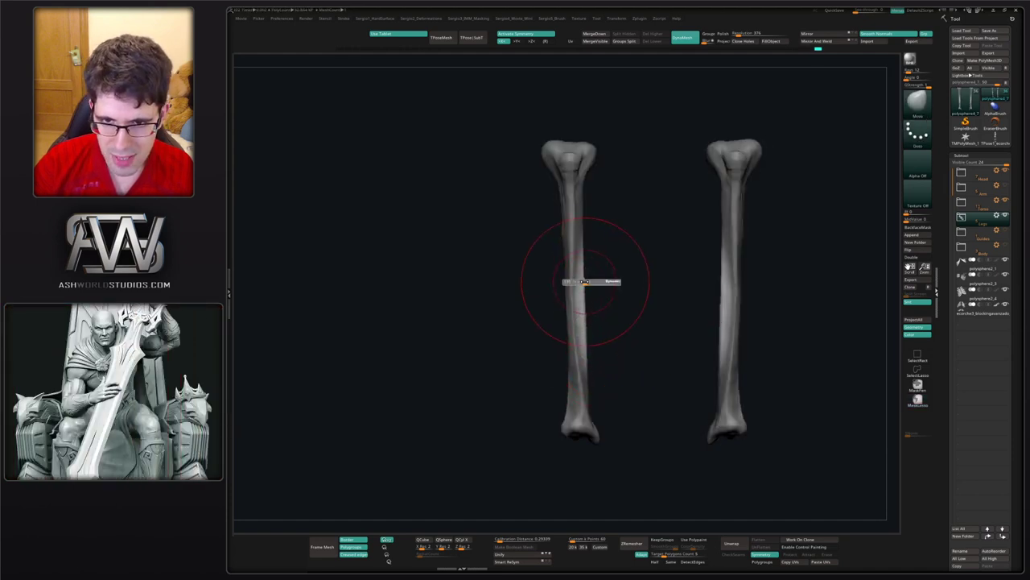
pyautogui.moveTo(580, 270); pyautogui.dragTo(587, 268)
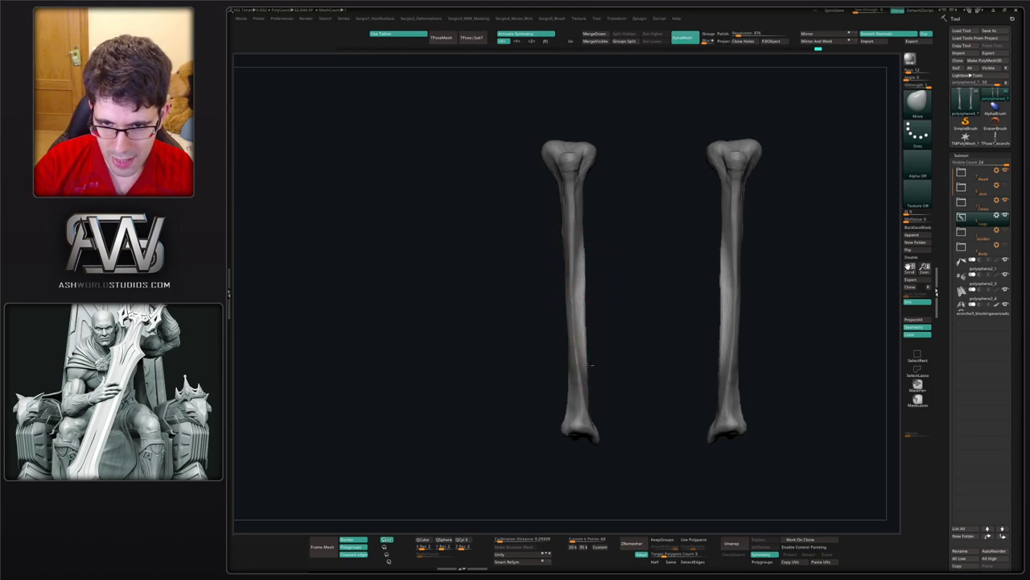
pyautogui.moveTo(588, 365); pyautogui.dragTo(623, 360)
pyautogui.moveTo(623, 343)
pyautogui.keyDown('ctrl'); pyautogui.mouseDown(button='right')
pyautogui.moveTo(617, 298)
pyautogui.moveTo(535, 291)
pyautogui.mouseUp(button='right'); pyautogui.keyUp('ctrl')
pyautogui.moveTo(575, 251)
pyautogui.keyDown('ctrl'); pyautogui.mouseDown(button='right')
pyautogui.moveTo(591, 288)
pyautogui.moveTo(547, 294)
pyautogui.moveTo(603, 290)
pyautogui.moveTo(621, 346)
pyautogui.moveTo(603, 260)
pyautogui.mouseUp(button='right'); pyautogui.keyUp('ctrl')
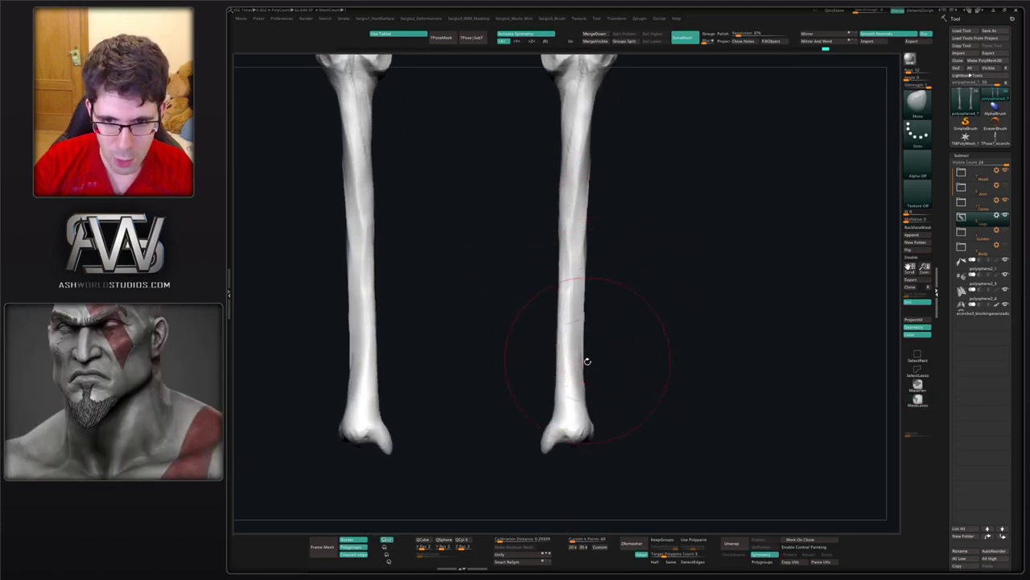
# - Build up the side of the tibia's ankle end around the malleolus with the ClayBuildup brush
pyautogui.moveTo(588, 362)
pyautogui.mouseDown(button='right')
pyautogui.moveTo(605, 322)
pyautogui.moveTo(587, 372)
pyautogui.moveTo(564, 386)
pyautogui.mouseUp(button='right')
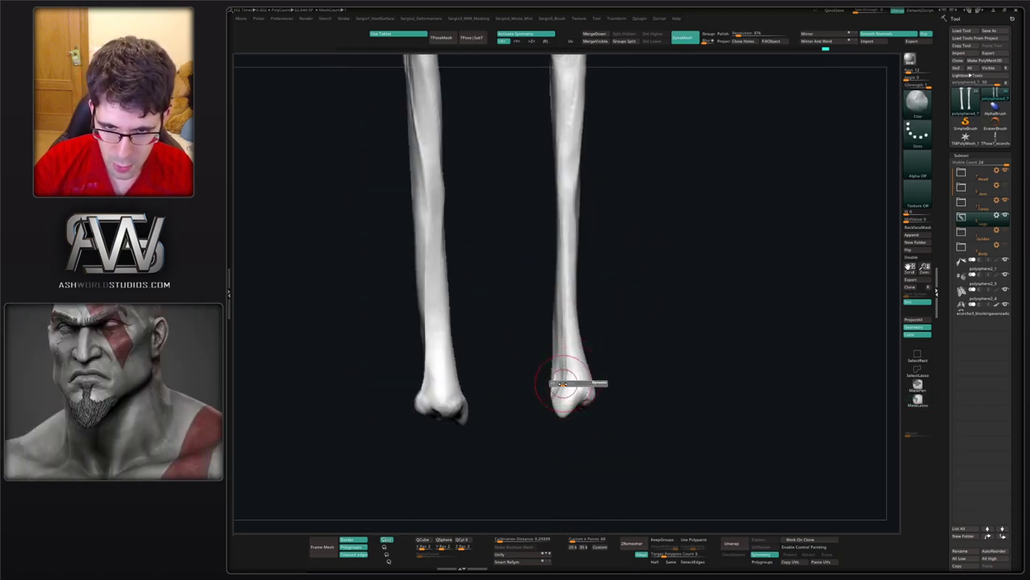
pyautogui.press('b')
pyautogui.press('c')
pyautogui.press('b')
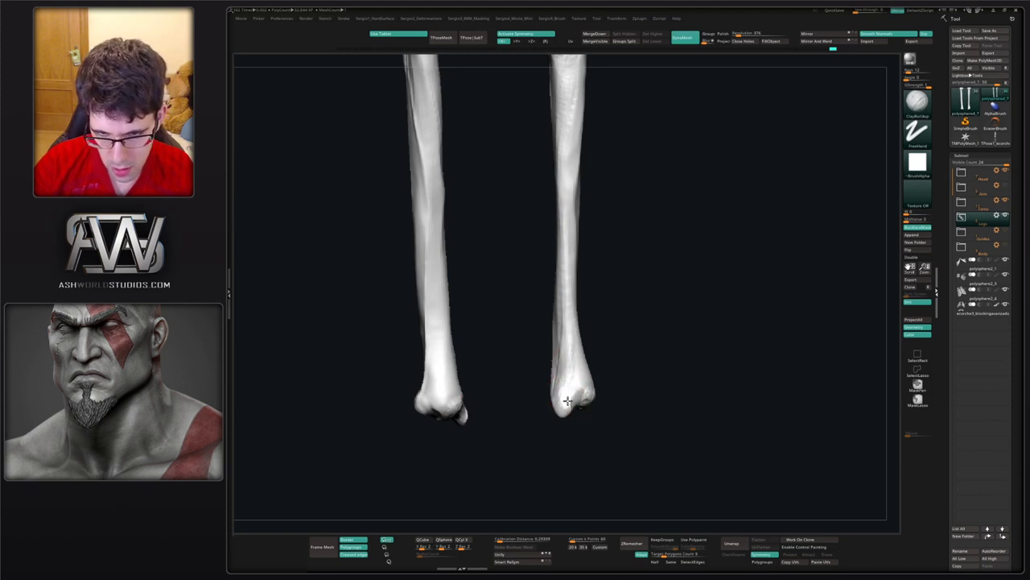
pyautogui.moveTo(568, 395)
pyautogui.mouseDown(button='right')
pyautogui.moveTo(594, 400)
pyautogui.moveTo(563, 405)
pyautogui.mouseUp(button='right')
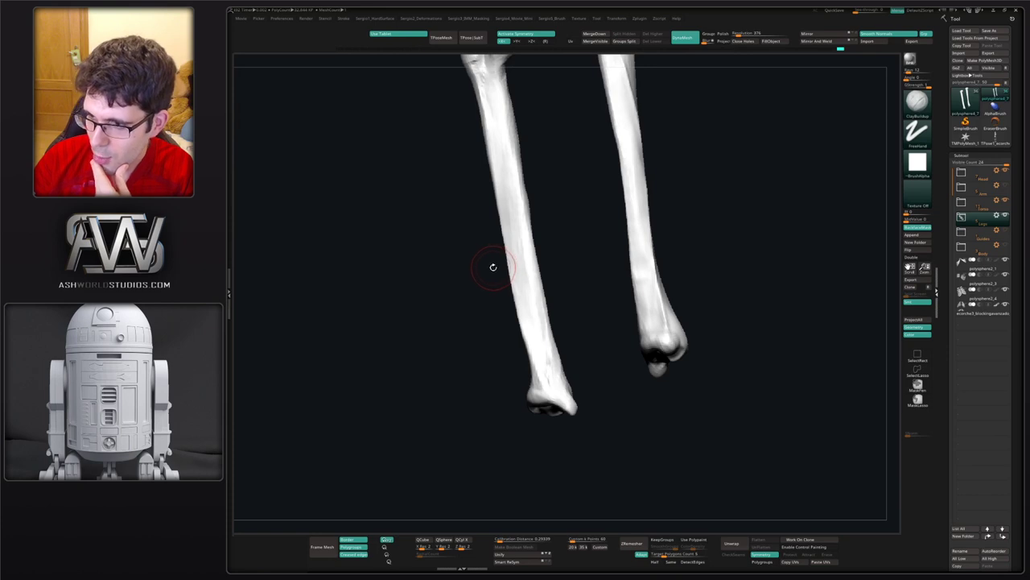
# - Add volume to the tibial tuberosity and the front of the head between the condyles with ClayBuildup
pyautogui.moveTo(556, 234); pyautogui.dragTo(577, 266)
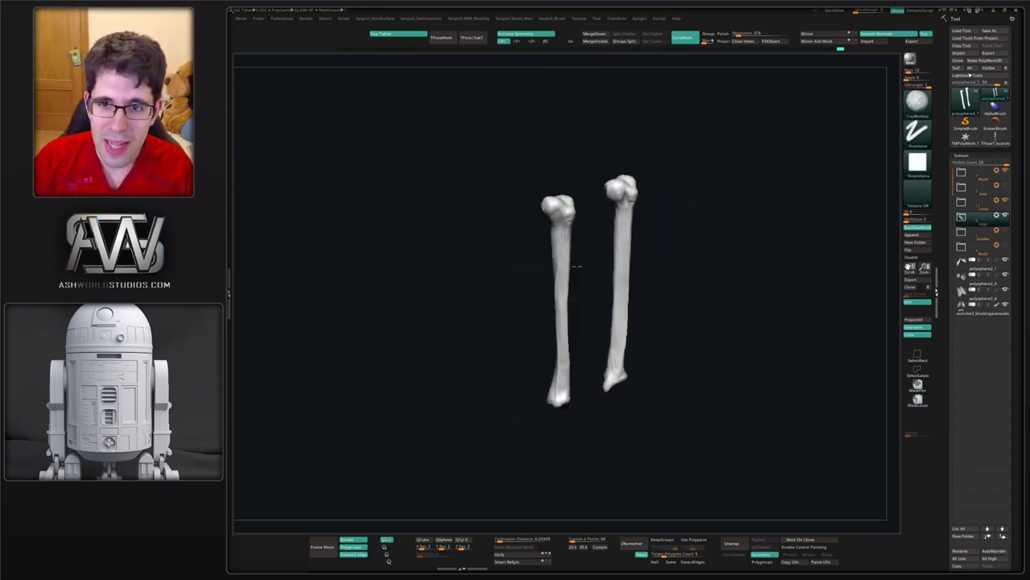
pyautogui.moveTo(577, 267)
pyautogui.keyDown('shift'); pyautogui.mouseDown(button='right')
pyautogui.moveTo(552, 273)
pyautogui.moveTo(561, 386)
pyautogui.moveTo(576, 277)
pyautogui.mouseUp(button='right'); pyautogui.keyUp('shift')
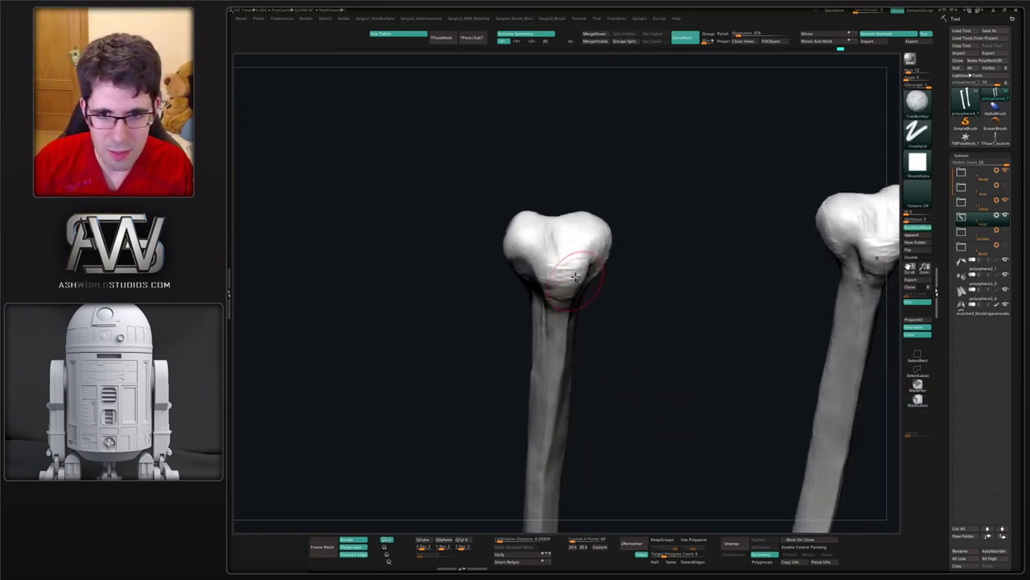
pyautogui.moveTo(576, 277); pyautogui.dragTo(567, 254)
pyautogui.moveTo(567, 257); pyautogui.dragTo(574, 295, button='right')
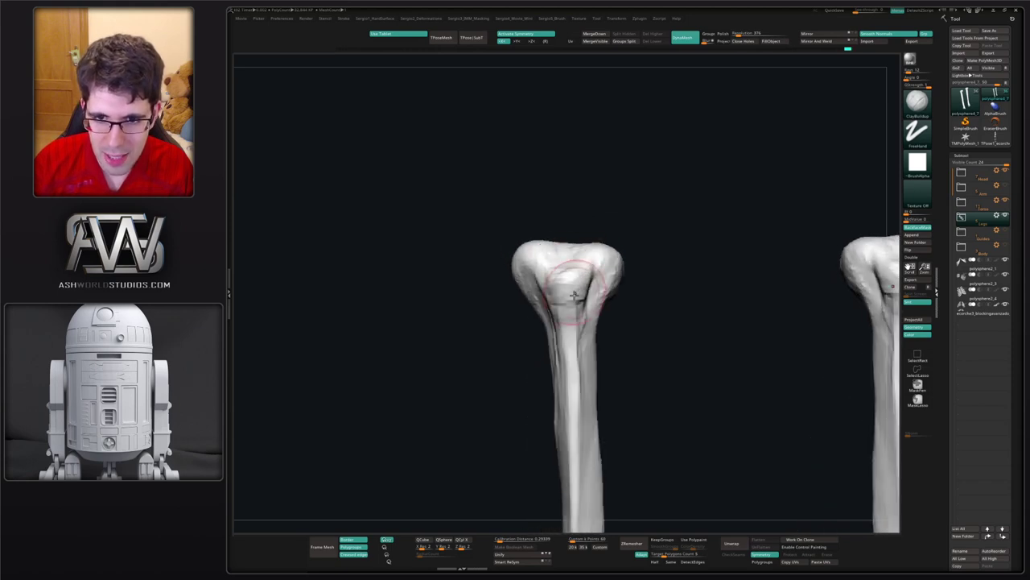
pyautogui.scroll(-5, 574, 295)
pyautogui.scroll(5, 564, 301)
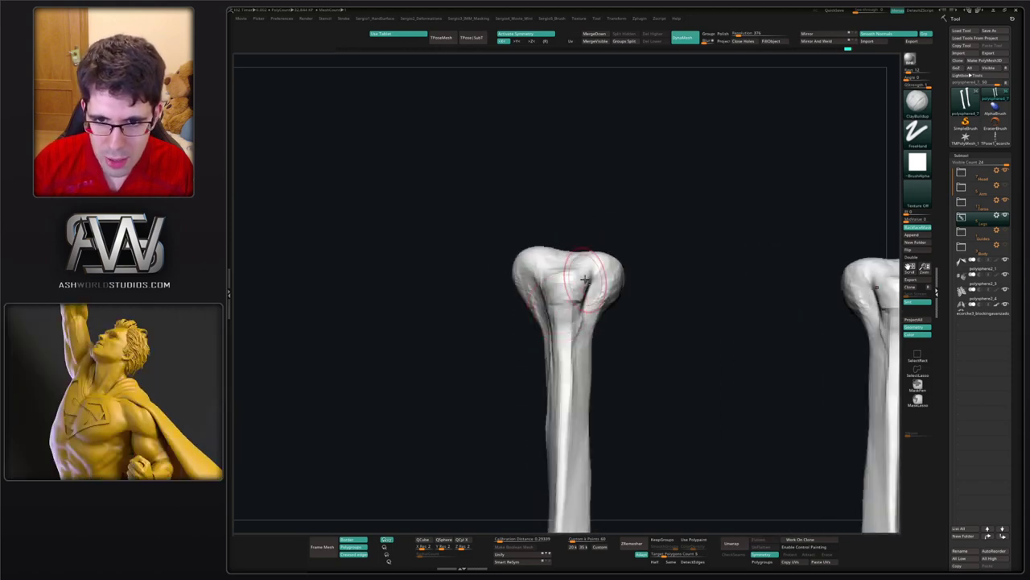
# - Blend the tuberosity and the side of the condyle down into the upper shaft with ClayBuildup
pyautogui.moveTo(580, 323); pyautogui.dragTo(610, 336, button='right')
pyautogui.moveTo(564, 299); pyautogui.dragTo(563, 354)
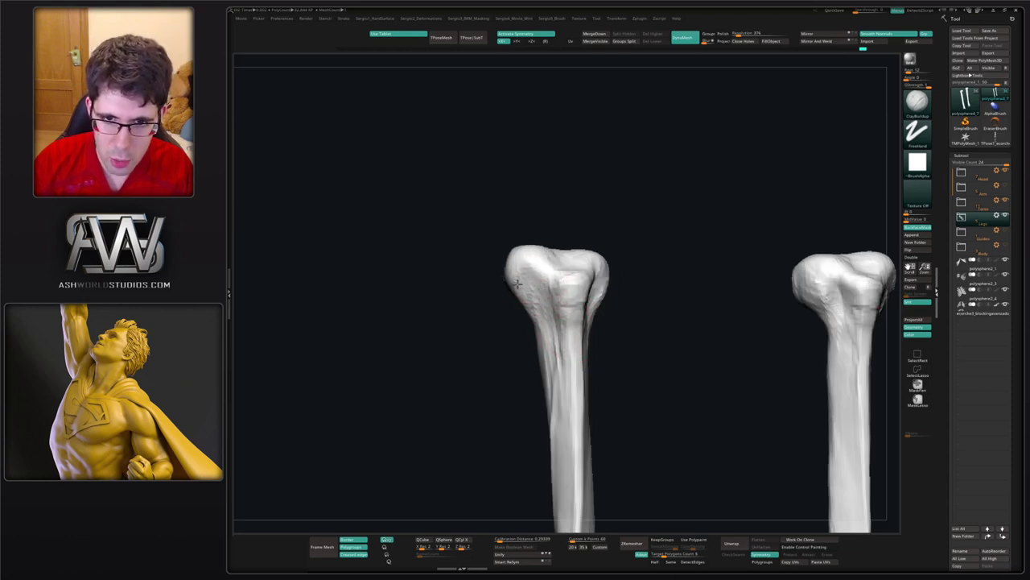
pyautogui.moveTo(535, 269); pyautogui.dragTo(550, 352, button='right')
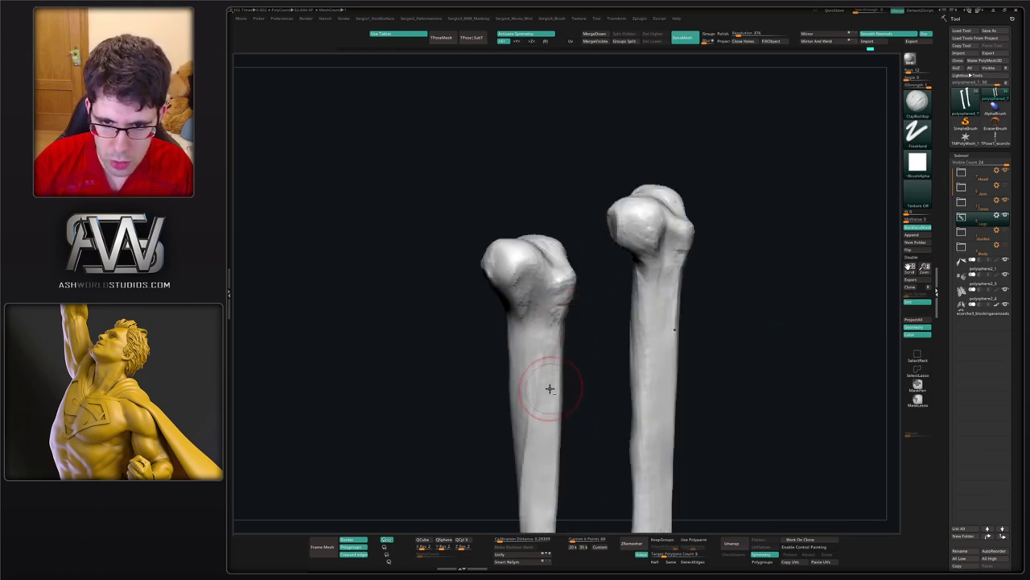
pyautogui.moveTo(550, 389); pyautogui.dragTo(590, 288, button='right')
# - Adjust the outline of the tibia's head and shaft with the Move brush
pyautogui.press('b')
pyautogui.press('m')
pyautogui.press('v')
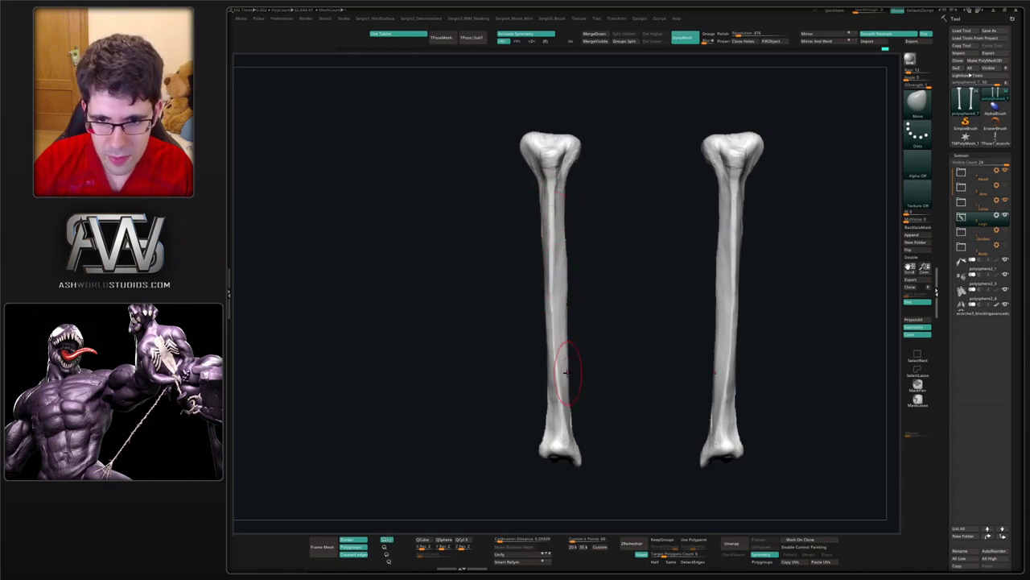
pyautogui.moveTo(566, 372)
pyautogui.mouseDown(button='right')
pyautogui.moveTo(552, 349)
pyautogui.moveTo(575, 363)
pyautogui.moveTo(554, 293)
pyautogui.moveTo(545, 389)
pyautogui.moveTo(573, 338)
pyautogui.mouseUp(button='right')
# - Build up the lower shaft above the tibia's ankle end using the Clay and ClayBuildup brushes
pyautogui.press('b')
pyautogui.press('c')
pyautogui.press('l')
pyautogui.press('s')
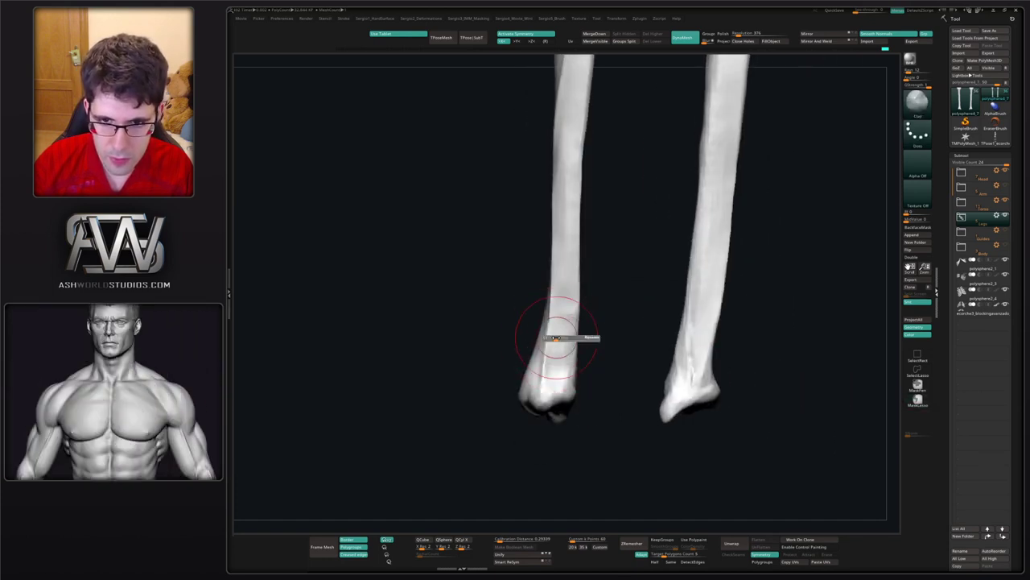
pyautogui.press('b')
pyautogui.press('c')
pyautogui.press('b')
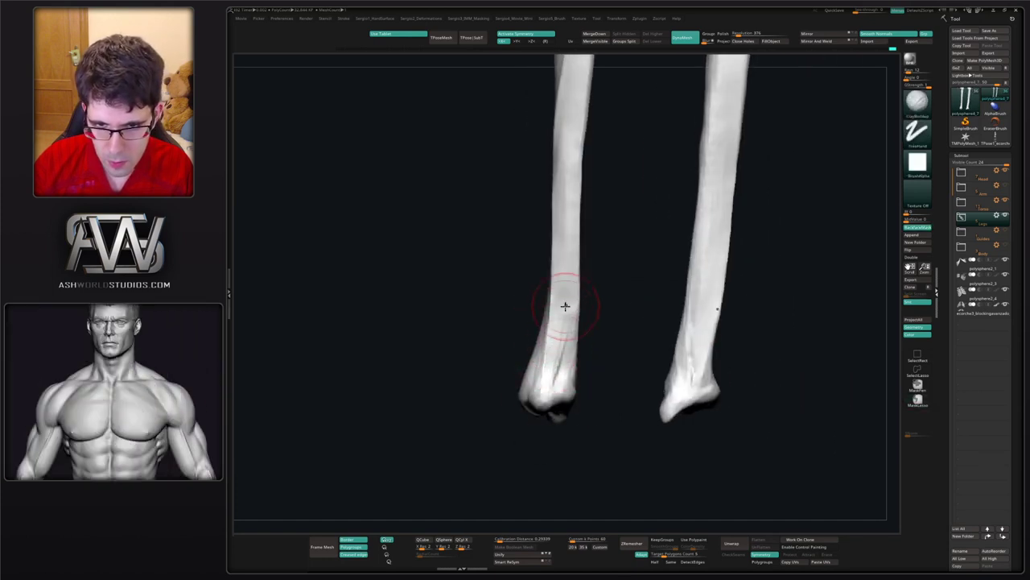
# - Flatten the planes of the tibia's ankle end and along the shaft with the TrimDynamic brush
pyautogui.moveTo(549, 386); pyautogui.dragTo(557, 340, button='right')
pyautogui.press('b')
pyautogui.press('t')
pyautogui.press('d')
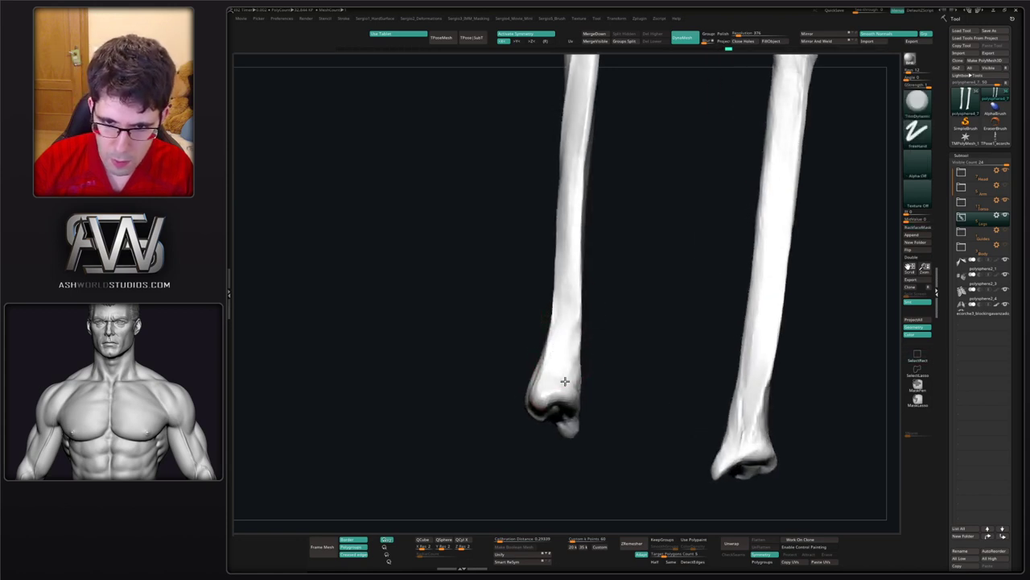
pyautogui.moveTo(548, 402); pyautogui.dragTo(535, 432, button='right')
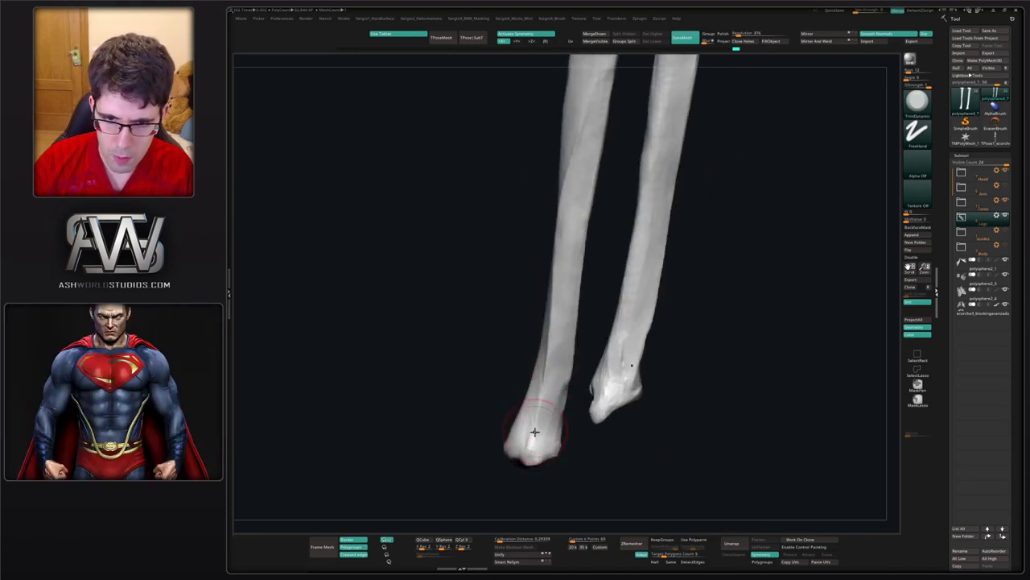
pyautogui.moveTo(555, 235); pyautogui.dragTo(548, 371, button='right')
pyautogui.moveTo(577, 199); pyautogui.dragTo(558, 261)
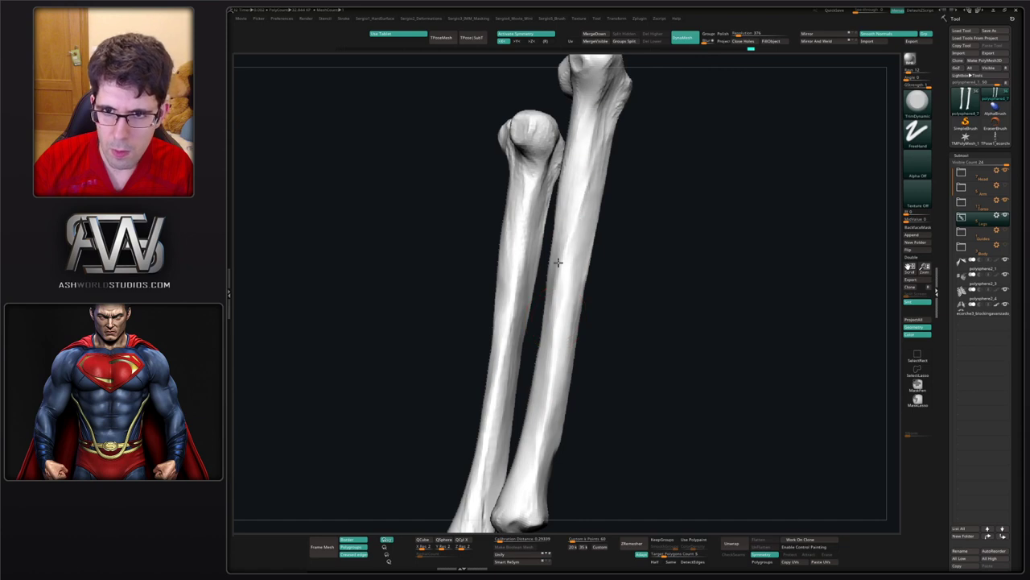
pyautogui.moveTo(557, 261)
pyautogui.mouseDown(button='right')
pyautogui.moveTo(549, 354)
pyautogui.moveTo(551, 332)
pyautogui.mouseUp(button='right')
pyautogui.moveTo(564, 376)
pyautogui.keyDown('alt'); pyautogui.mouseDown(button='right')
pyautogui.moveTo(532, 356)
pyautogui.moveTo(658, 279)
pyautogui.moveTo(640, 265)
pyautogui.mouseUp(button='right'); pyautogui.keyUp('alt')
# - Bring back the surrounding skeleton and reshape the tibia's ankle end over the foot with a resized Move brush
pyautogui.hotkey('alt', 's')
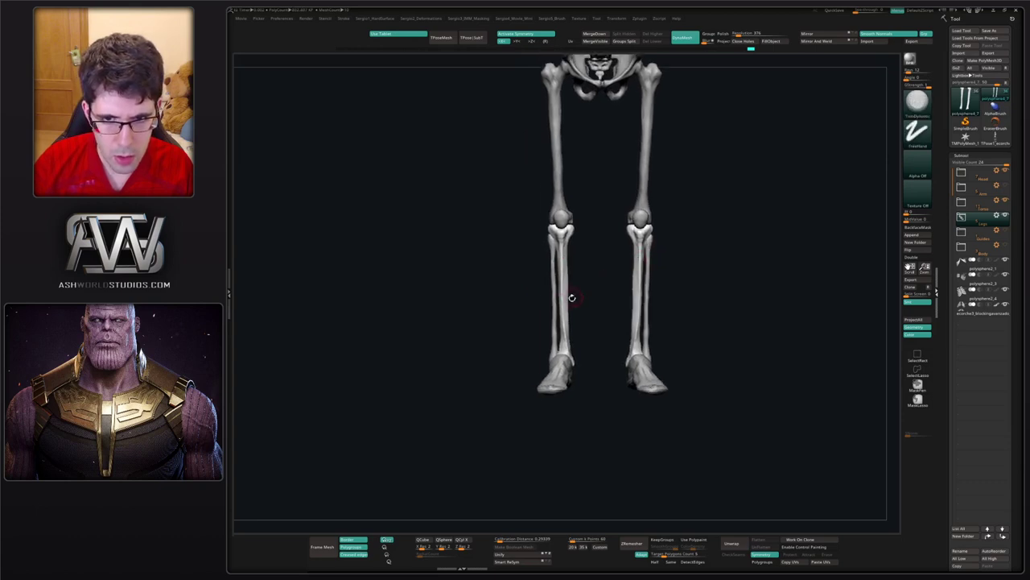
pyautogui.keyDown('ctrl'); pyautogui.moveTo(571, 297); pyautogui.dragTo(569, 343, button='right'); pyautogui.keyUp('ctrl')
pyautogui.press('b')
pyautogui.press('m')
pyautogui.press('v')
pyautogui.press('s')
pyautogui.moveTo(557, 366); pyautogui.dragTo(563, 367)
pyautogui.hotkey('alt', 's')
pyautogui.moveTo(604, 384); pyautogui.dragTo(565, 392, button='right')
pyautogui.moveTo(554, 390); pyautogui.dragTo(548, 385)
# - Adjust the shape of the medial malleolus against the foot with the Move brush
pyautogui.moveTo(548, 385); pyautogui.dragTo(557, 405, button='right')
pyautogui.keyDown('ctrl'); pyautogui.keyDown('shift'); pyautogui.click(589, 379); pyautogui.keyUp('shift'); pyautogui.keyUp('ctrl')
pyautogui.moveTo(558, 405); pyautogui.dragTo(553, 409)
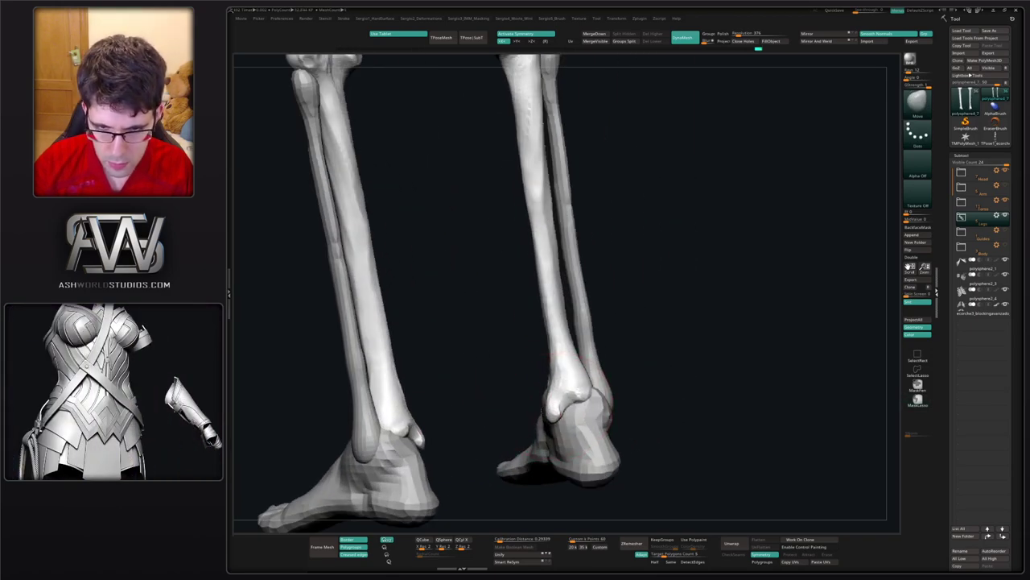
pyautogui.moveTo(550, 412); pyautogui.dragTo(557, 416, button='right')
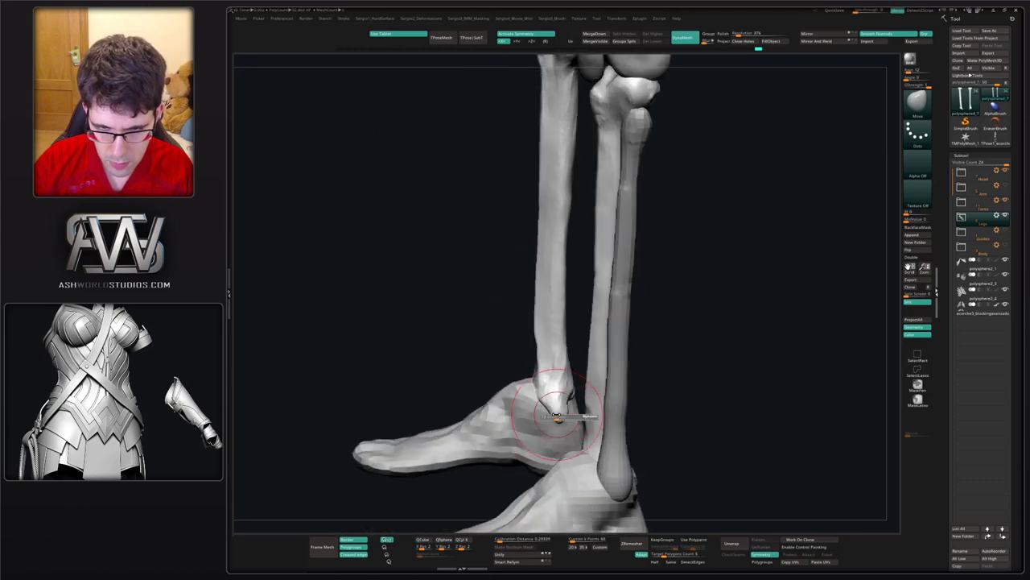
pyautogui.moveTo(556, 416); pyautogui.dragTo(545, 416)
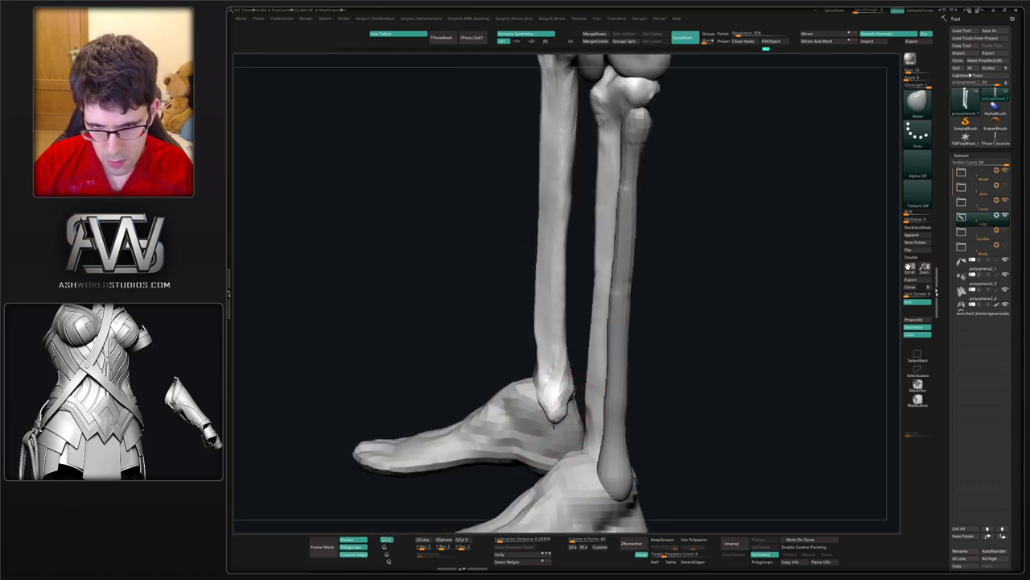
pyautogui.moveTo(553, 425); pyautogui.dragTo(558, 388, button='right')
pyautogui.moveTo(546, 380); pyautogui.dragTo(551, 376)
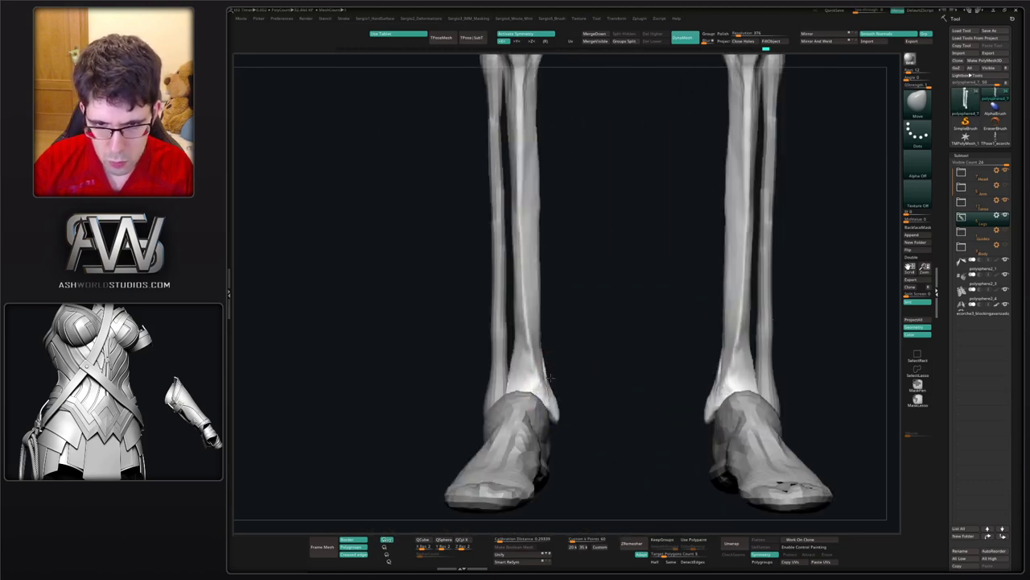
# - Try reshaping the sides of the tibia's head with a large Move brush
pyautogui.keyDown('ctrl'); pyautogui.moveTo(538, 357); pyautogui.dragTo(527, 294, button='right'); pyautogui.keyUp('ctrl')
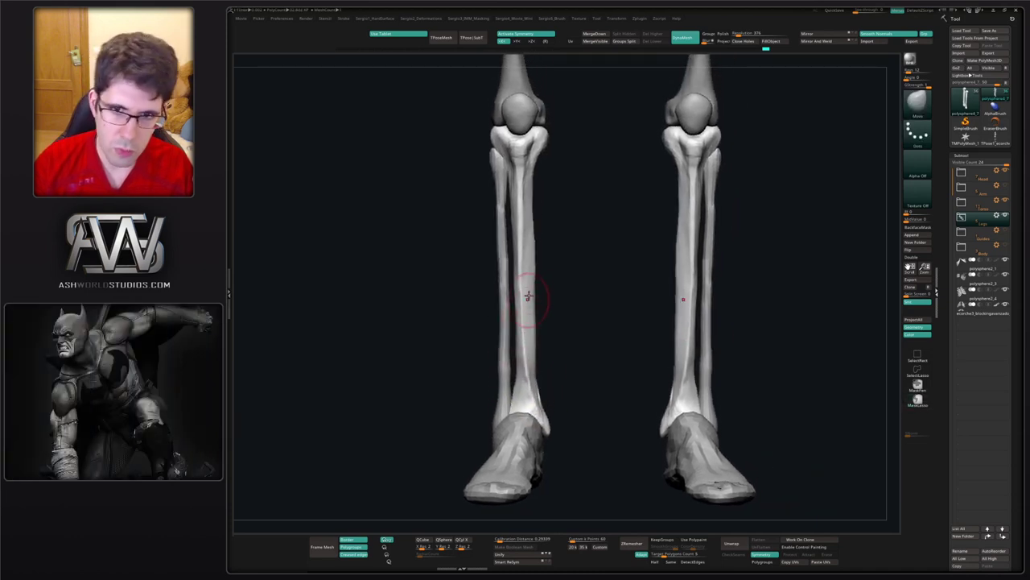
pyautogui.moveTo(541, 217); pyautogui.dragTo(563, 210, button='right')
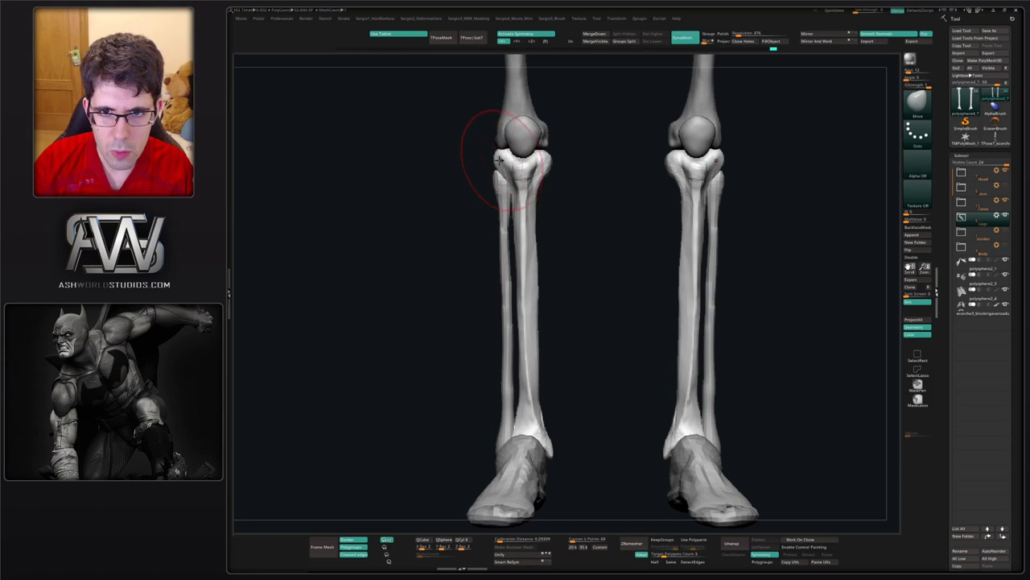
pyautogui.moveTo(483, 184); pyautogui.dragTo(535, 168, button='right')
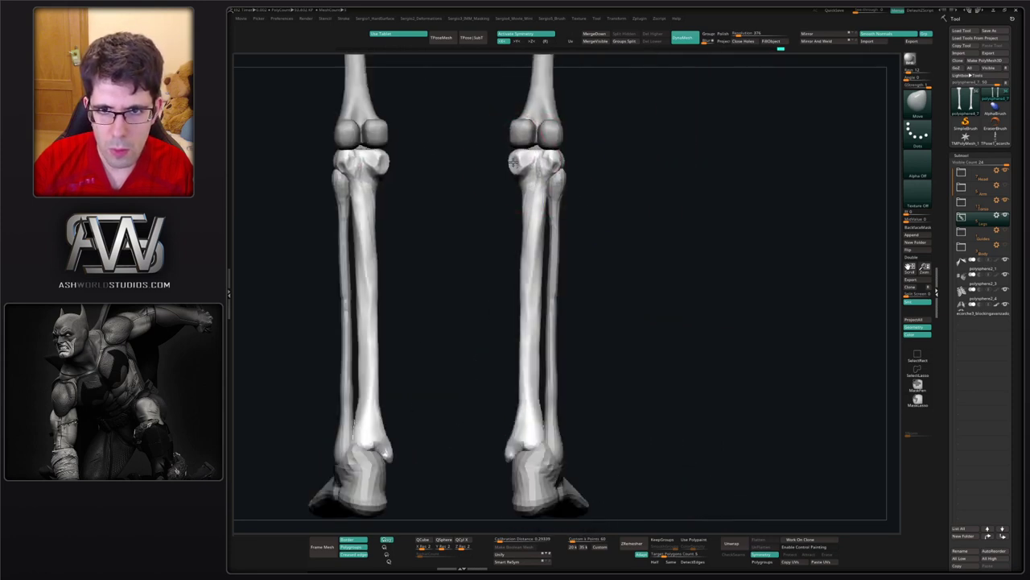
pyautogui.hotkey('ctrl', 'z')
pyautogui.hotkey('ctrl', 'z')
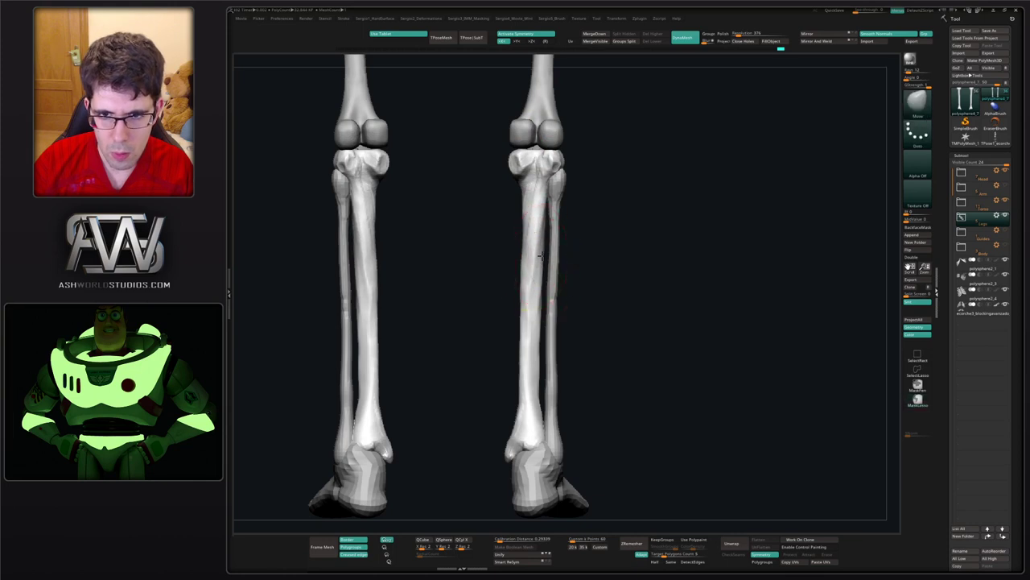
# - Correct the curvature of the tibia's mid-shaft from the back and front with the Move brush
pyautogui.moveTo(538, 285); pyautogui.dragTo(542, 284)
pyautogui.moveTo(525, 246); pyautogui.dragTo(520, 247)
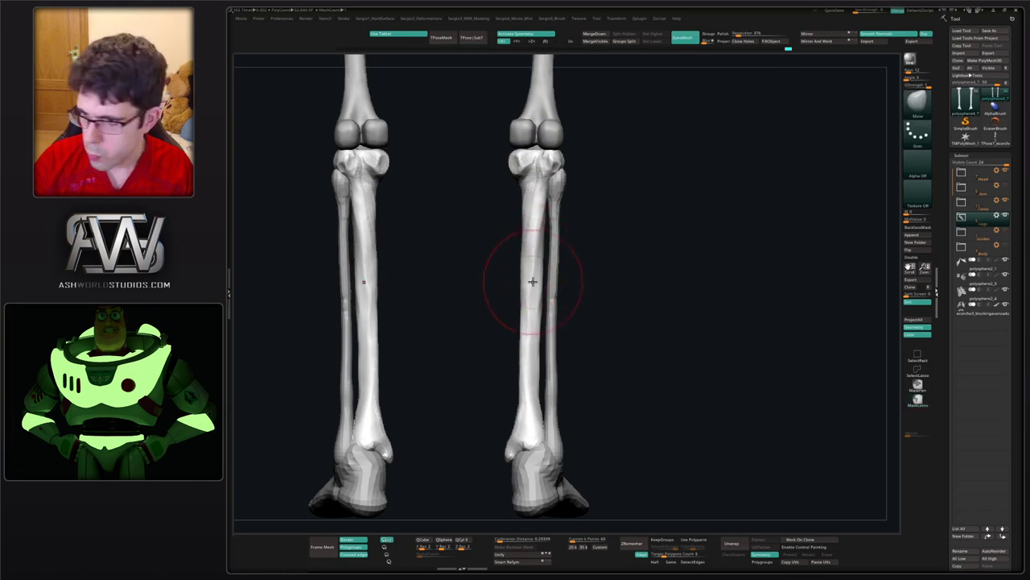
pyautogui.moveTo(531, 282)
pyautogui.mouseDown(button='right')
pyautogui.moveTo(475, 287)
pyautogui.moveTo(495, 238)
pyautogui.mouseUp(button='right')
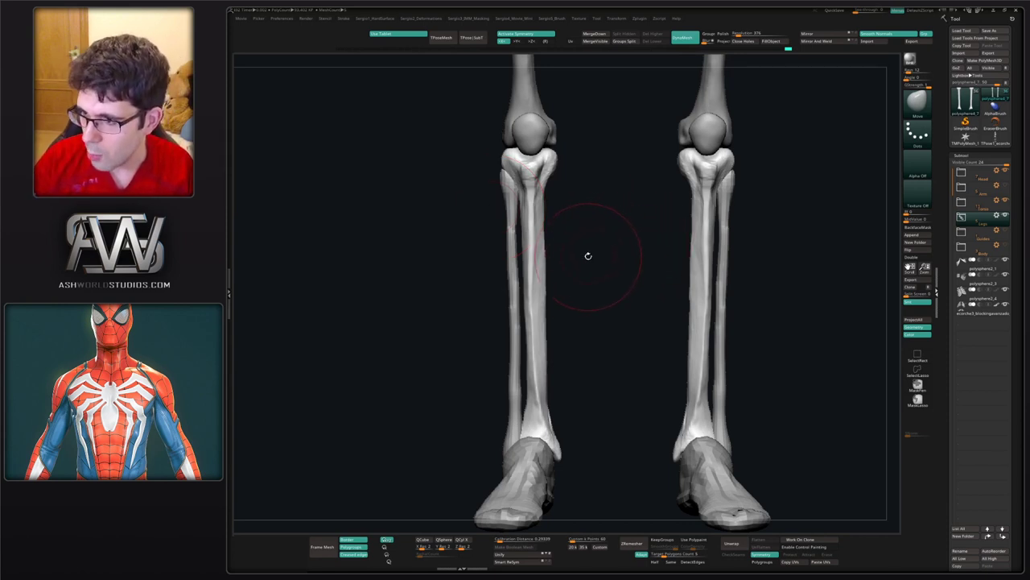
pyautogui.moveTo(615, 257)
pyautogui.mouseDown()
pyautogui.moveTo(554, 278)
pyautogui.moveTo(511, 263)
pyautogui.moveTo(510, 280)
pyautogui.moveTo(531, 277)
pyautogui.mouseUp()
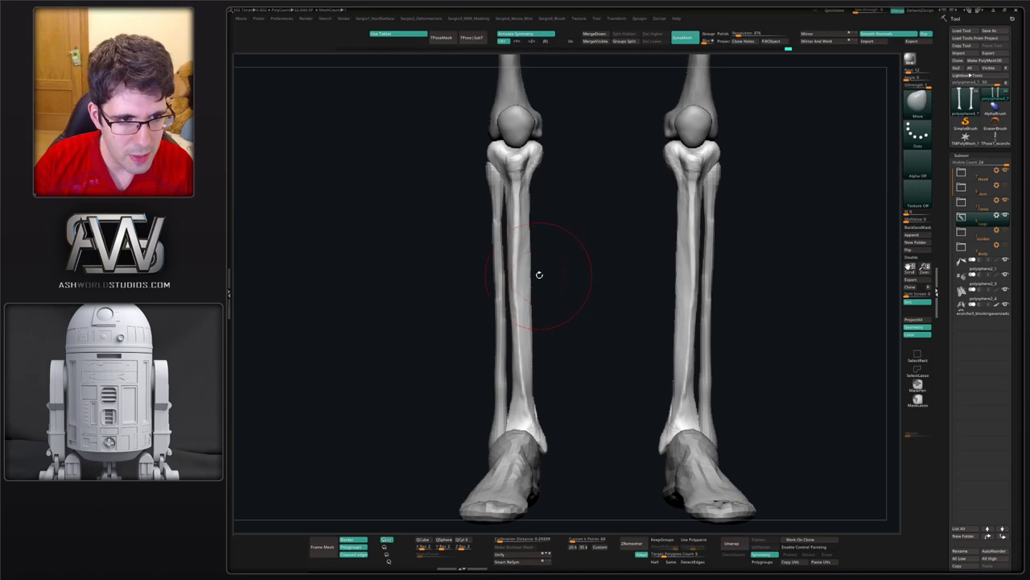
pyautogui.moveTo(539, 345); pyautogui.dragTo(517, 351)
# - Build up the tibia's lower shaft down to the malleolus with the Clay brush
pyautogui.moveTo(517, 352); pyautogui.dragTo(510, 320, button='right')
pyautogui.press('b')
pyautogui.press('c')
pyautogui.press('l')
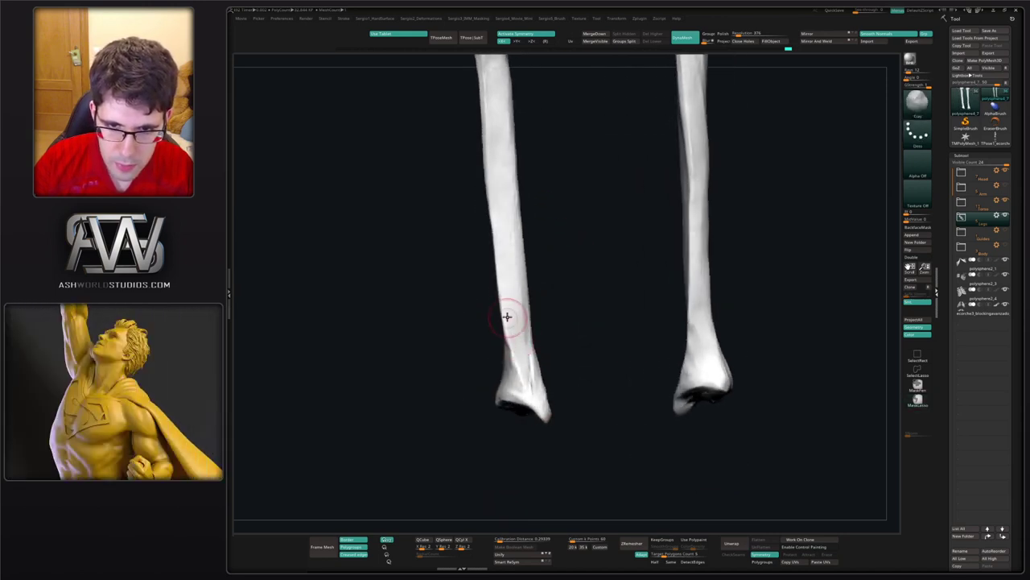
pyautogui.moveTo(510, 322); pyautogui.dragTo(532, 383)
pyautogui.moveTo(515, 343); pyautogui.dragTo(546, 417)
pyautogui.moveTo(494, 340); pyautogui.dragTo(511, 346)
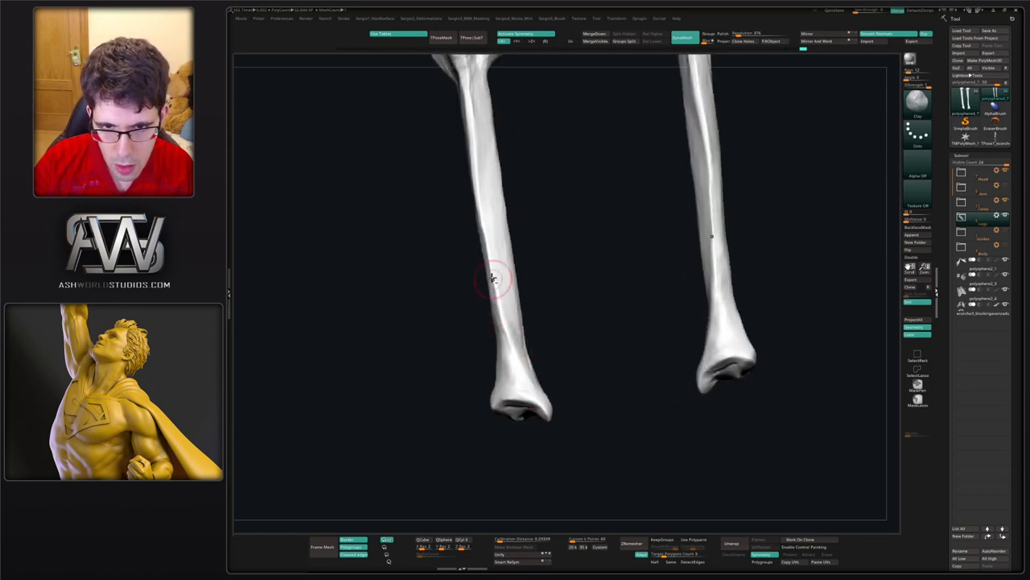
# - Reinforce the anterior edge along the tibia's mid and lower shaft with Clay and smooth it
pyautogui.moveTo(531, 370); pyautogui.dragTo(517, 337, button='right')
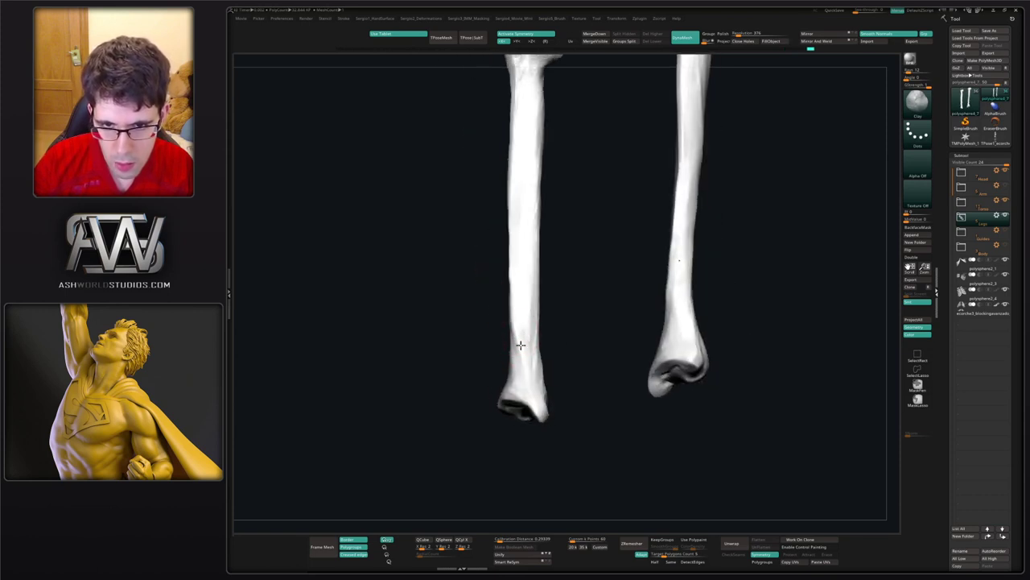
pyautogui.moveTo(515, 288); pyautogui.dragTo(504, 284, button='right')
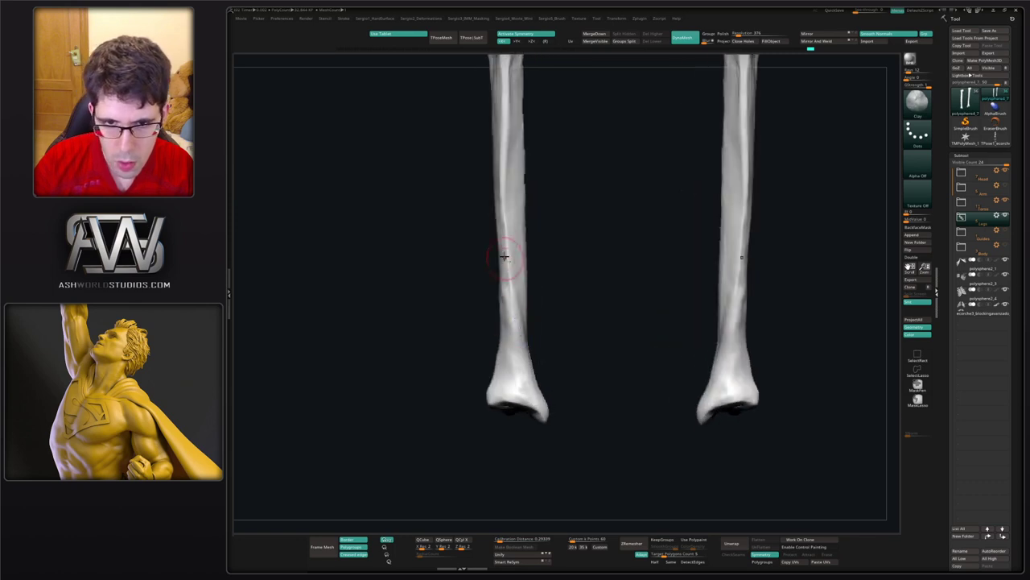
pyautogui.moveTo(501, 288); pyautogui.dragTo(501, 298)
pyautogui.moveTo(501, 298); pyautogui.dragTo(504, 306, button='right')
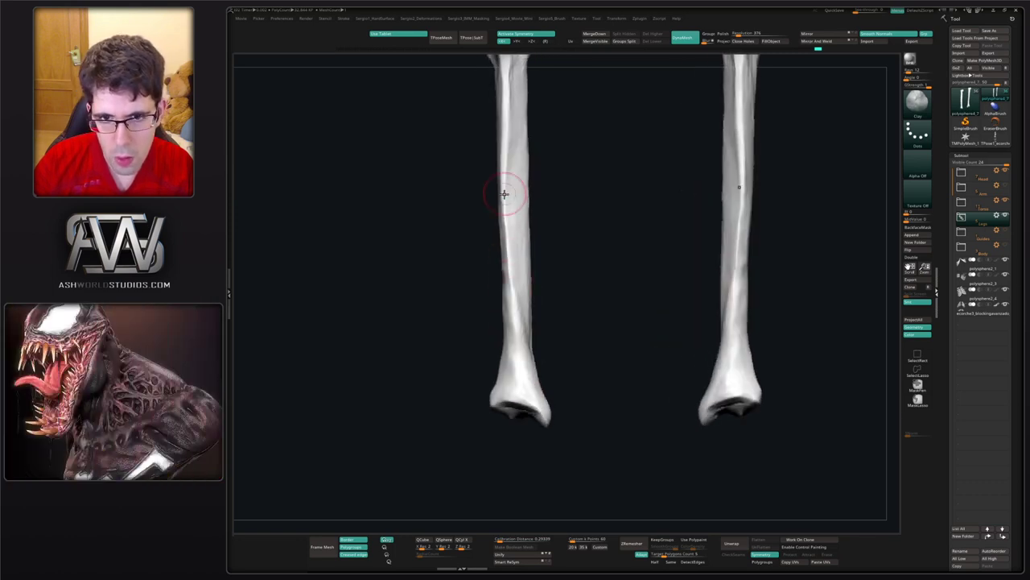
pyautogui.moveTo(504, 193); pyautogui.dragTo(507, 247)
pyautogui.keyDown('shift'); pyautogui.moveTo(505, 282); pyautogui.dragTo(512, 140); pyautogui.keyUp('shift')
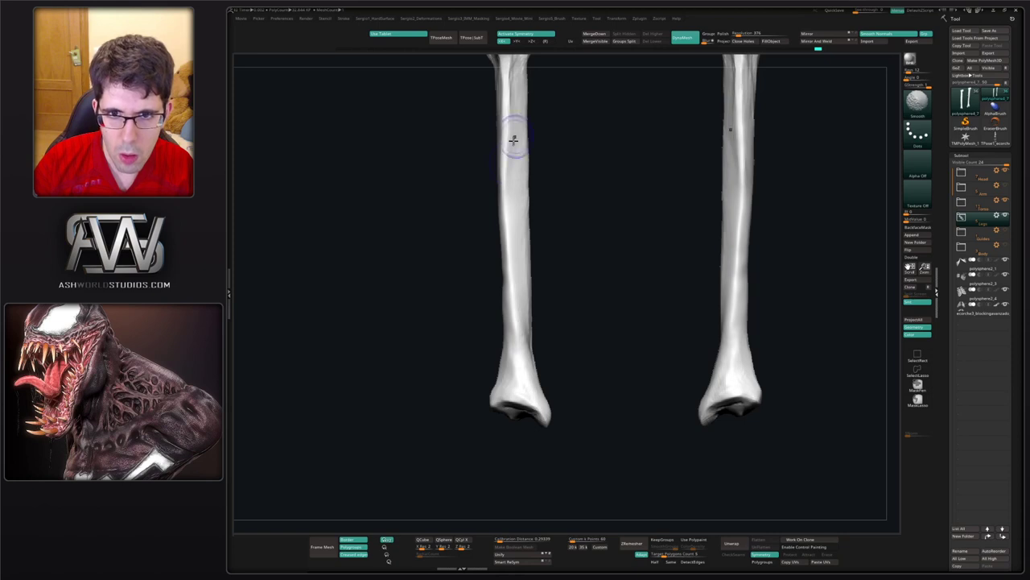
# - Blend the inner face of the lower shaft into the malleolus with further Clay strokes
pyautogui.moveTo(510, 275)
pyautogui.mouseDown(button='right')
pyautogui.moveTo(526, 277)
pyautogui.moveTo(515, 248)
pyautogui.mouseUp(button='right')
pyautogui.moveTo(519, 283); pyautogui.dragTo(534, 386)
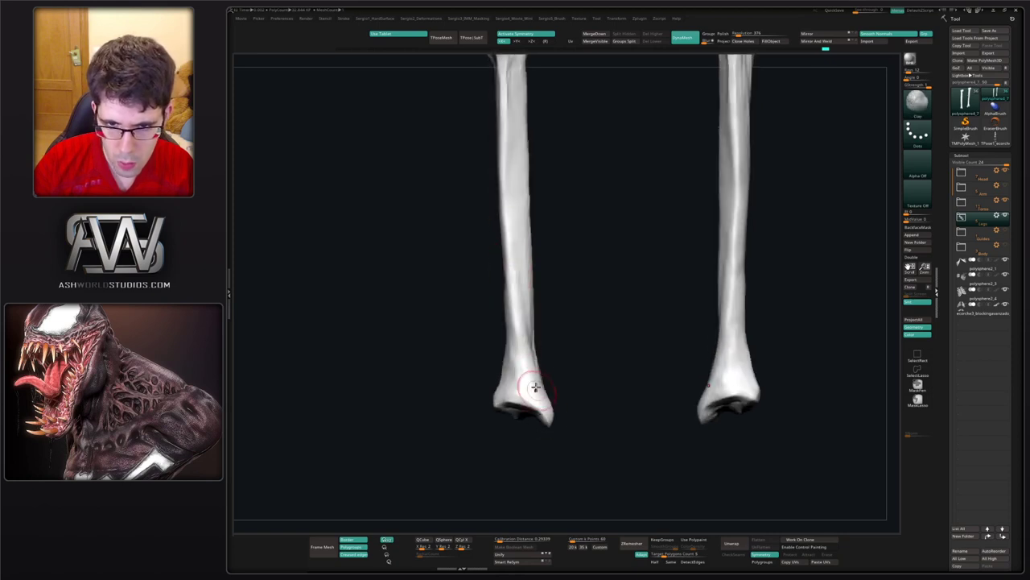
pyautogui.moveTo(519, 289); pyautogui.dragTo(541, 391)
# - Refine the side profile of the tibia's lower and middle shaft with a resized Move brush
pyautogui.moveTo(541, 391)
pyautogui.mouseDown(button='right')
pyautogui.moveTo(507, 312)
pyautogui.moveTo(520, 396)
pyautogui.moveTo(513, 329)
pyautogui.moveTo(515, 378)
pyautogui.moveTo(543, 331)
pyautogui.mouseUp(button='right')
pyautogui.press('b')
pyautogui.press('m')
pyautogui.press('v')
pyautogui.press('s')
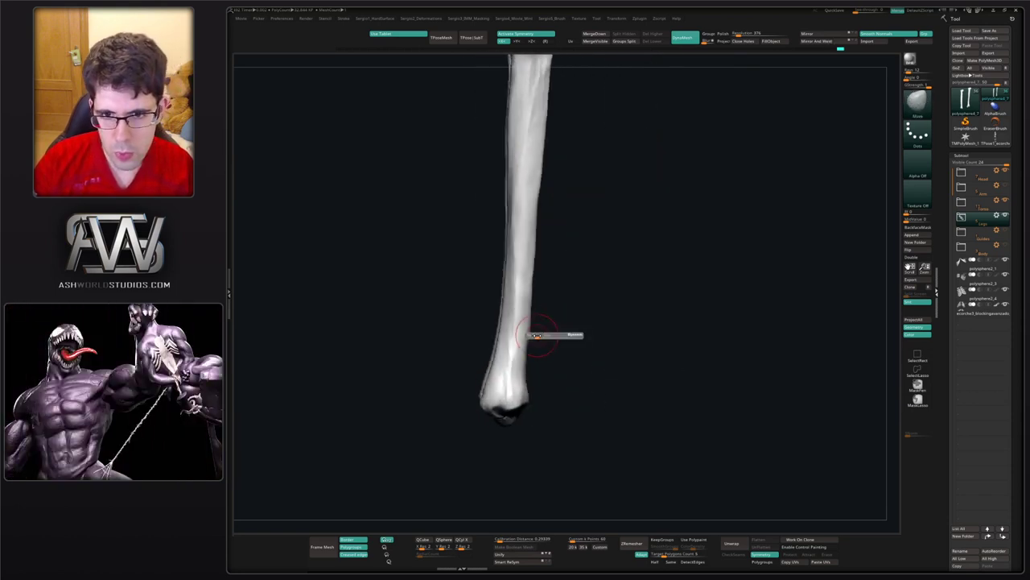
pyautogui.moveTo(538, 334)
pyautogui.mouseDown()
pyautogui.moveTo(547, 334)
pyautogui.moveTo(530, 331)
pyautogui.mouseUp()
pyautogui.keyDown('alt'); pyautogui.moveTo(537, 296); pyautogui.dragTo(527, 336, button='right'); pyautogui.keyUp('alt')
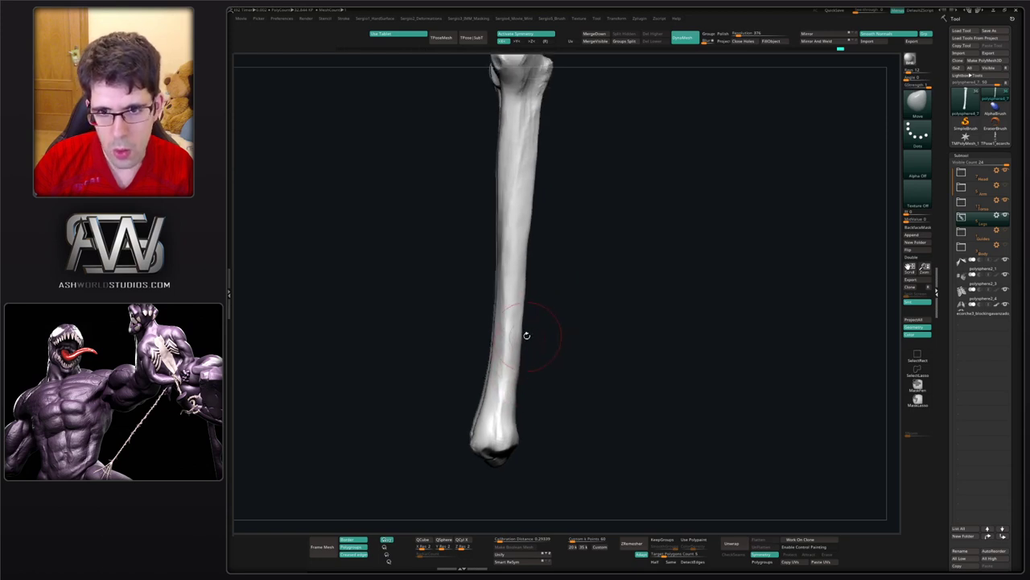
pyautogui.press('s')
pyautogui.moveTo(528, 242); pyautogui.dragTo(524, 241)
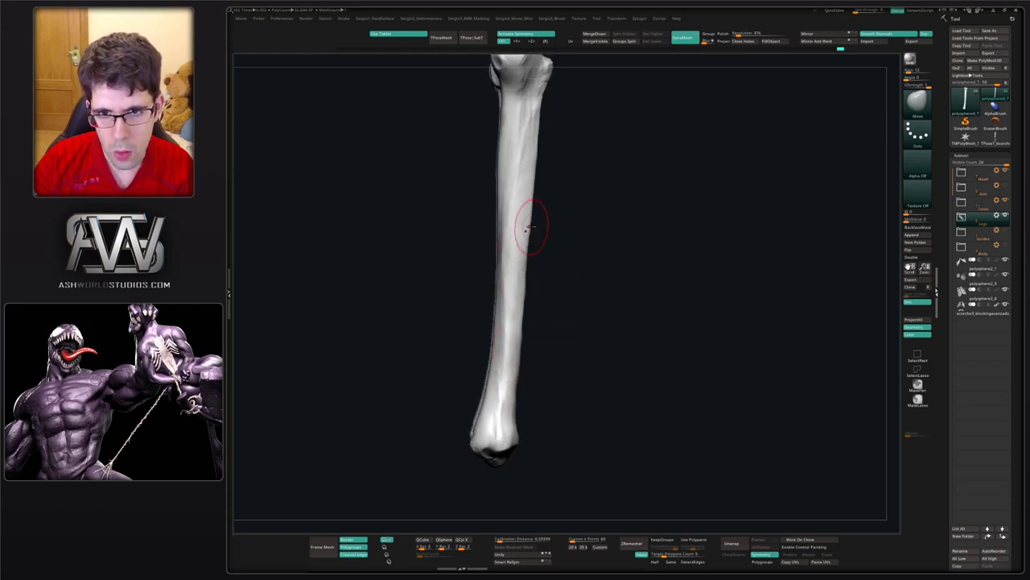
# - Place the gizmo on the tibia's head and rotate the bone slightly in side view
pyautogui.moveTo(531, 239); pyautogui.dragTo(585, 275, button='right')
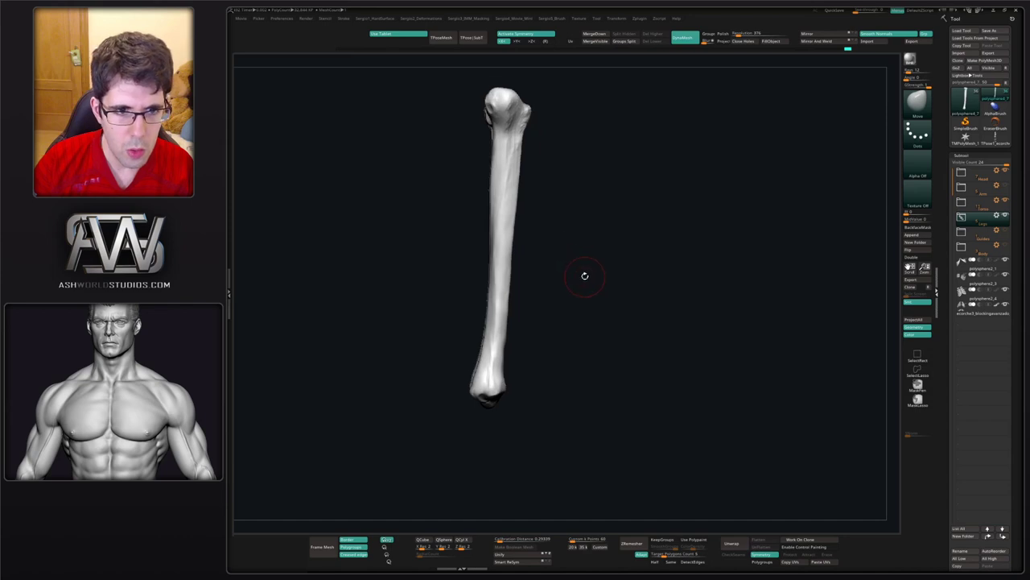
pyautogui.moveTo(547, 245); pyautogui.dragTo(532, 262, button='right')
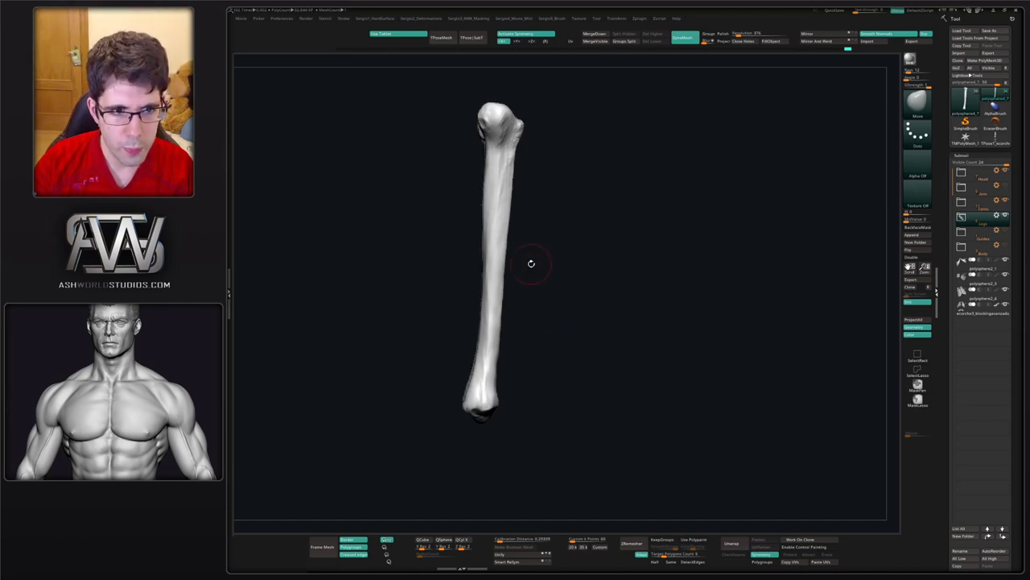
pyautogui.press('w')
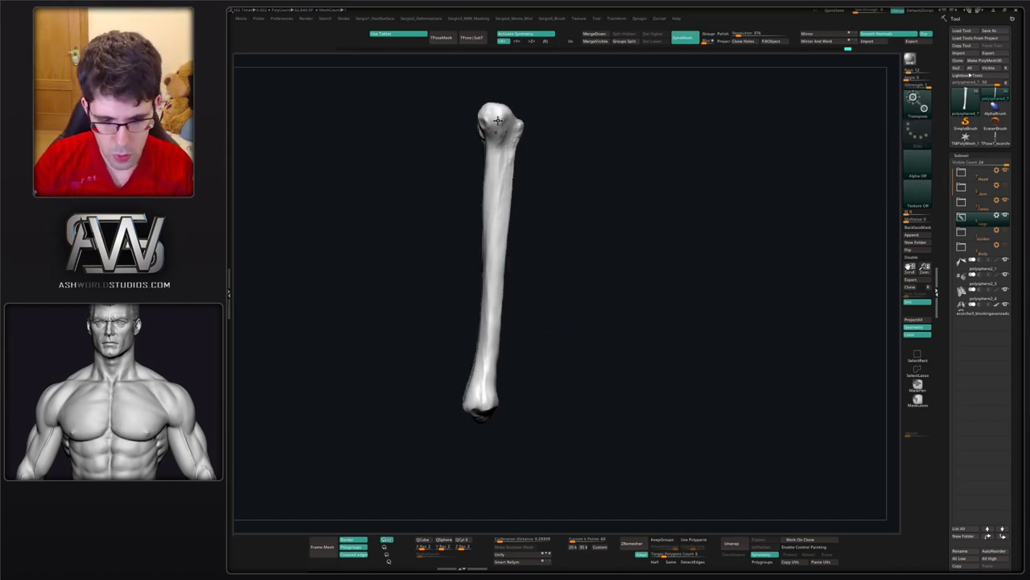
pyautogui.keyDown('alt'); pyautogui.click(499, 121); pyautogui.keyUp('alt')
pyautogui.moveTo(536, 108); pyautogui.dragTo(539, 102)
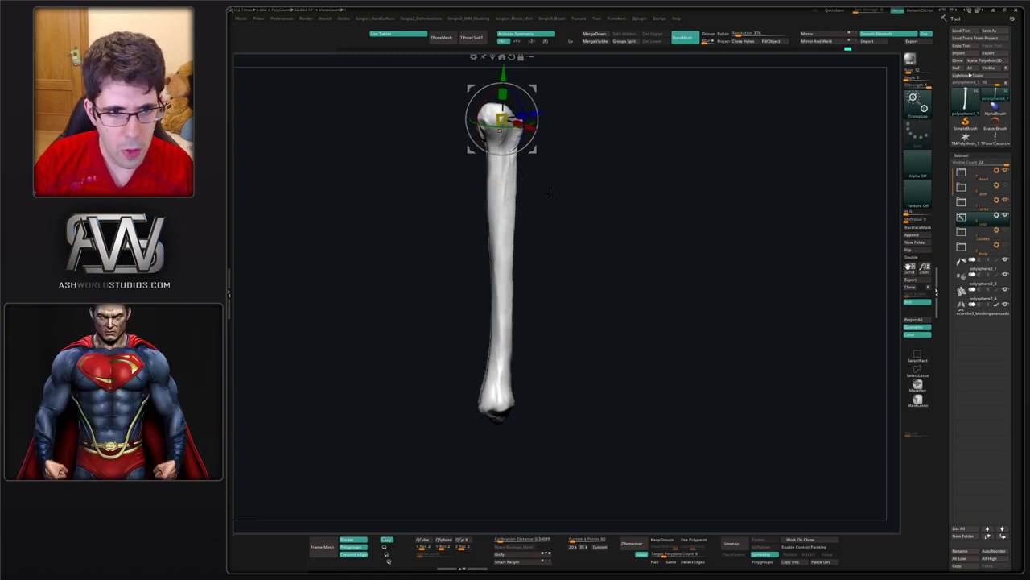
pyautogui.keyDown('alt'); pyautogui.moveTo(545, 192); pyautogui.dragTo(540, 185, button='right'); pyautogui.keyUp('alt')
pyautogui.press('q')
# - Isolate the inner condyle of the tibia's head with an inverted lasso mask and shift it with the Move brush
pyautogui.moveTo(474, 170)
pyautogui.mouseDown()
pyautogui.moveTo(518, 187)
pyautogui.moveTo(550, 177)
pyautogui.moveTo(486, 164)
pyautogui.mouseUp()
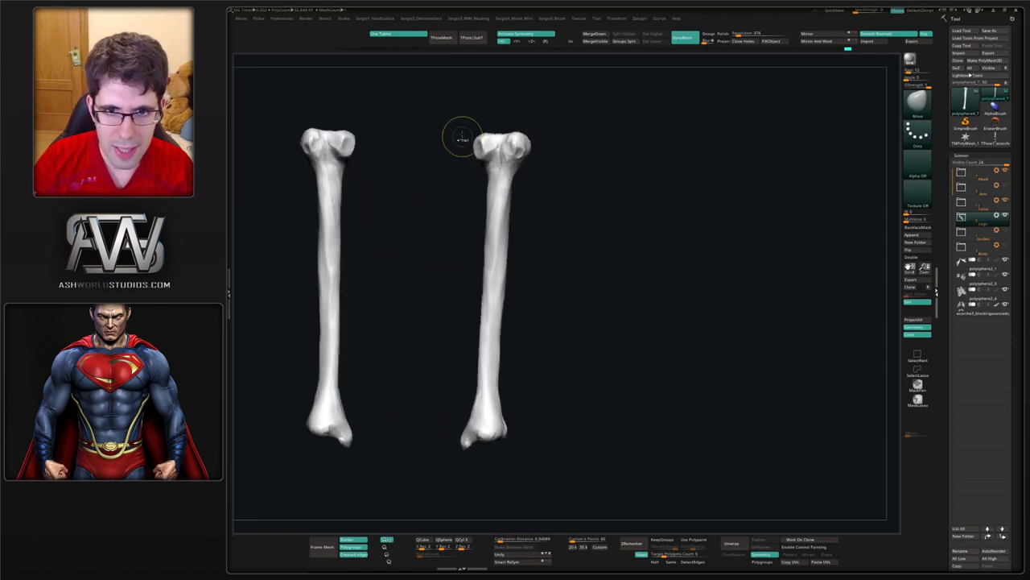
pyautogui.moveTo(458, 122)
pyautogui.keyDown('ctrl'); pyautogui.mouseDown()
pyautogui.moveTo(469, 290)
pyautogui.moveTo(501, 164)
pyautogui.moveTo(493, 103)
pyautogui.mouseUp(); pyautogui.keyUp('ctrl')
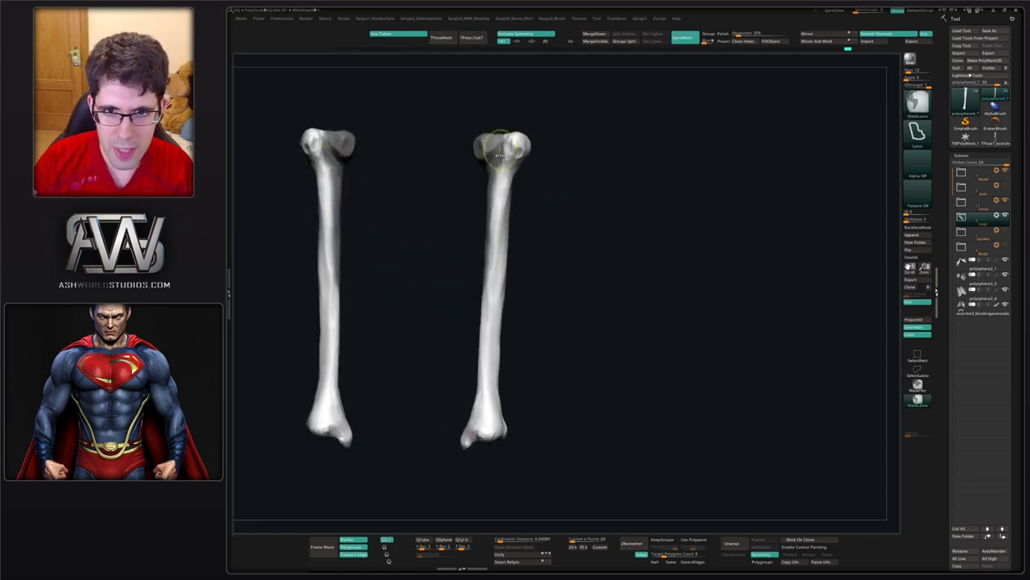
pyautogui.keyDown('ctrl'); pyautogui.click(550, 184); pyautogui.keyUp('ctrl')
pyautogui.moveTo(540, 196)
pyautogui.mouseDown()
pyautogui.moveTo(536, 208)
pyautogui.moveTo(584, 212)
pyautogui.moveTo(566, 161)
pyautogui.moveTo(561, 196)
pyautogui.moveTo(553, 144)
pyautogui.moveTo(535, 173)
pyautogui.moveTo(547, 207)
pyautogui.moveTo(540, 179)
pyautogui.mouseUp()
pyautogui.moveTo(518, 138); pyautogui.dragTo(493, 148)
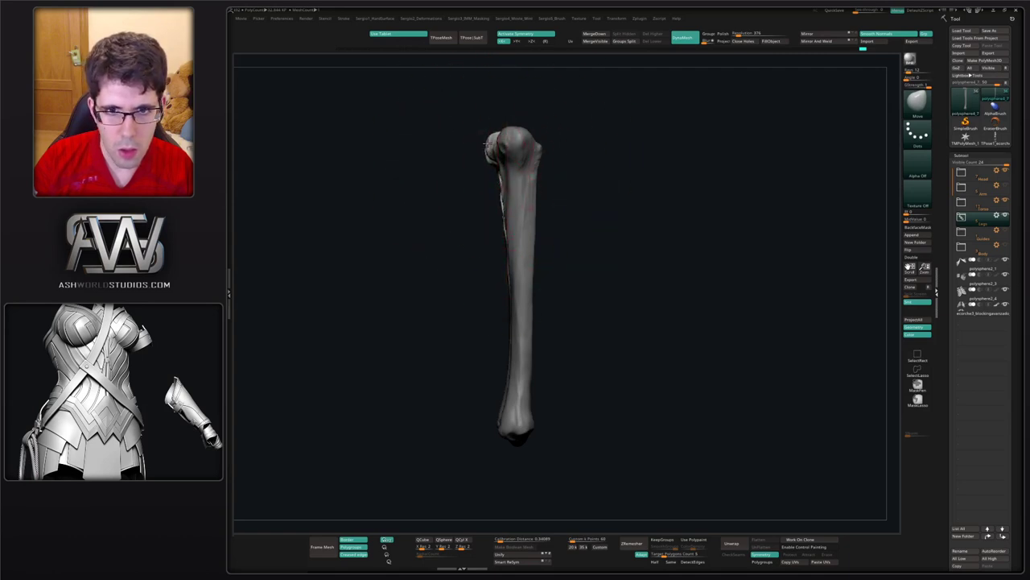
# - Reshape the unmasked inner condyle from behind, the side and above with the Move brush
pyautogui.moveTo(503, 192)
pyautogui.mouseDown(button='right')
pyautogui.moveTo(528, 209)
pyautogui.moveTo(624, 209)
pyautogui.mouseUp(button='right')
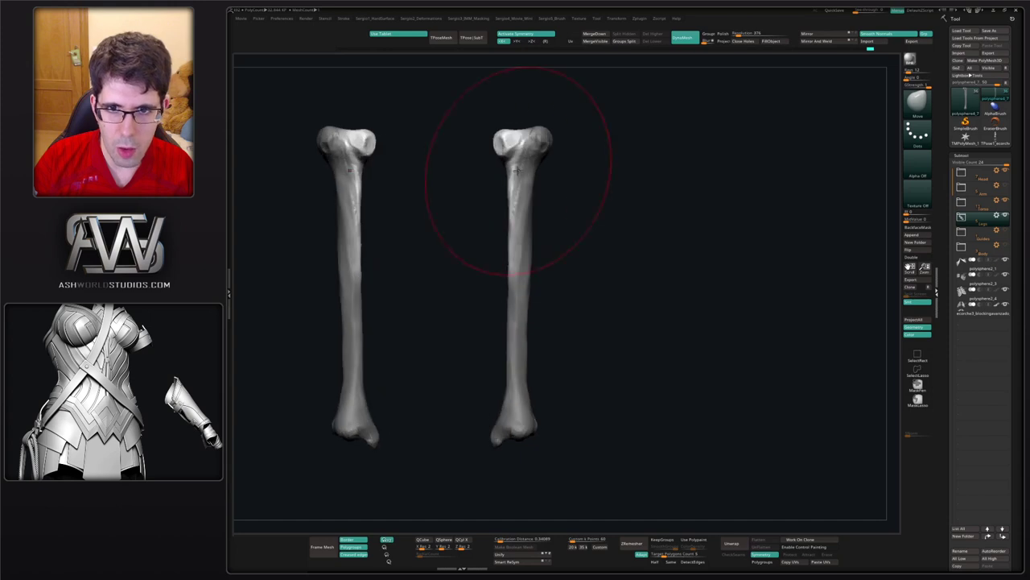
pyautogui.moveTo(467, 192); pyautogui.dragTo(550, 207, button='right')
pyautogui.moveTo(549, 208)
pyautogui.mouseDown()
pyautogui.moveTo(567, 193)
pyautogui.moveTo(564, 169)
pyautogui.moveTo(535, 168)
pyautogui.mouseUp()
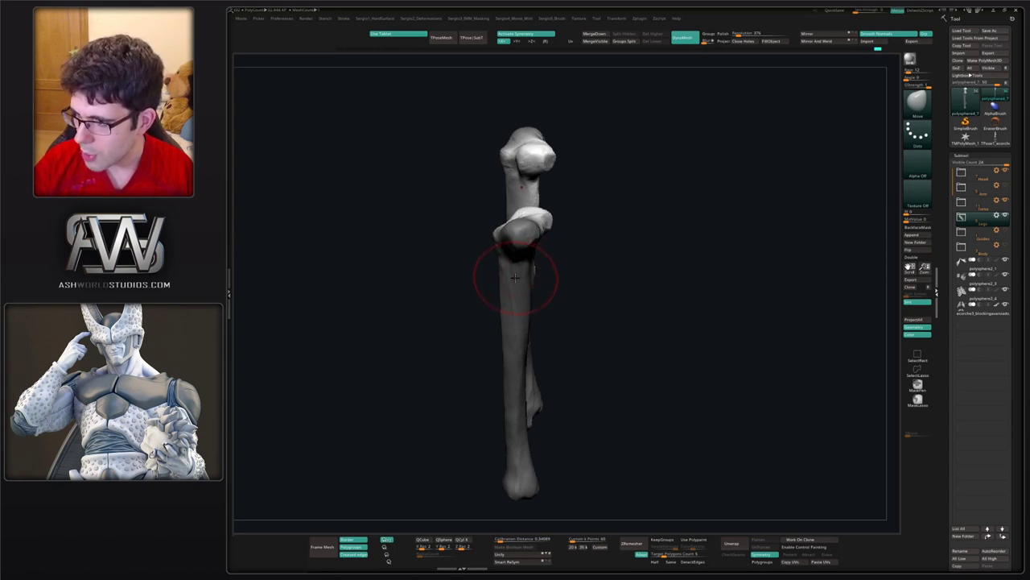
pyautogui.moveTo(536, 254); pyautogui.dragTo(643, 226, button='right')
pyautogui.keyDown('alt'); pyautogui.moveTo(643, 226); pyautogui.dragTo(533, 291, button='right'); pyautogui.keyUp('alt')
pyautogui.moveTo(532, 294); pyautogui.dragTo(545, 257)
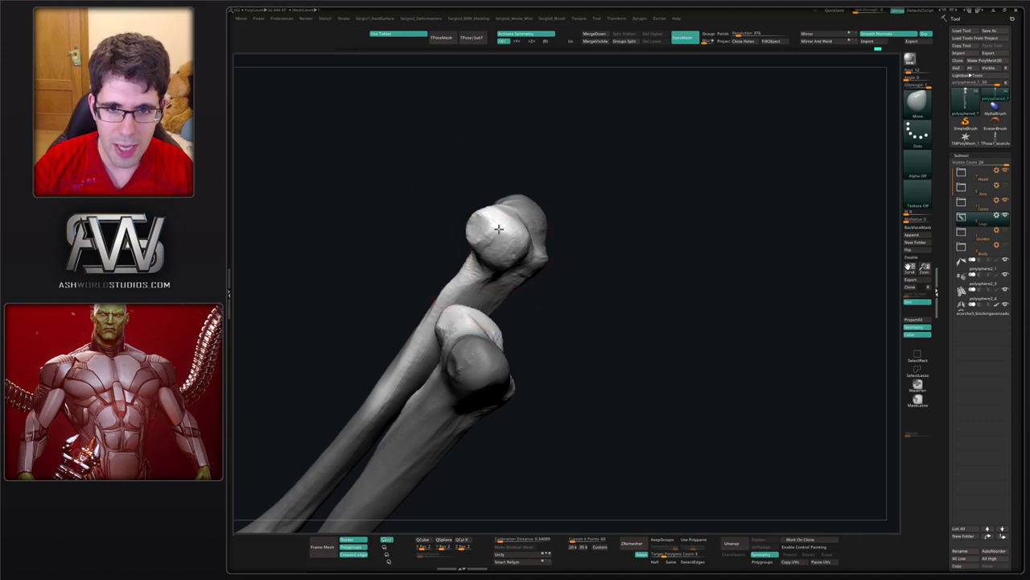
# - Examine the tibia's upper head and shaft from the front, back and side
pyautogui.moveTo(513, 226); pyautogui.dragTo(510, 223, button='right')
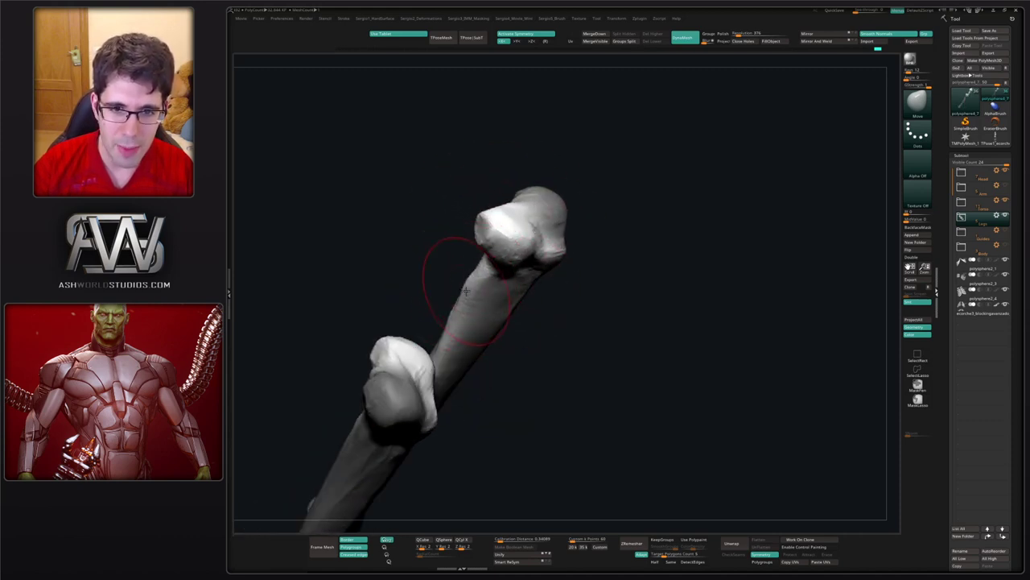
pyautogui.keyDown('ctrl'); pyautogui.moveTo(471, 287); pyautogui.dragTo(489, 252, button='right'); pyautogui.keyUp('ctrl')
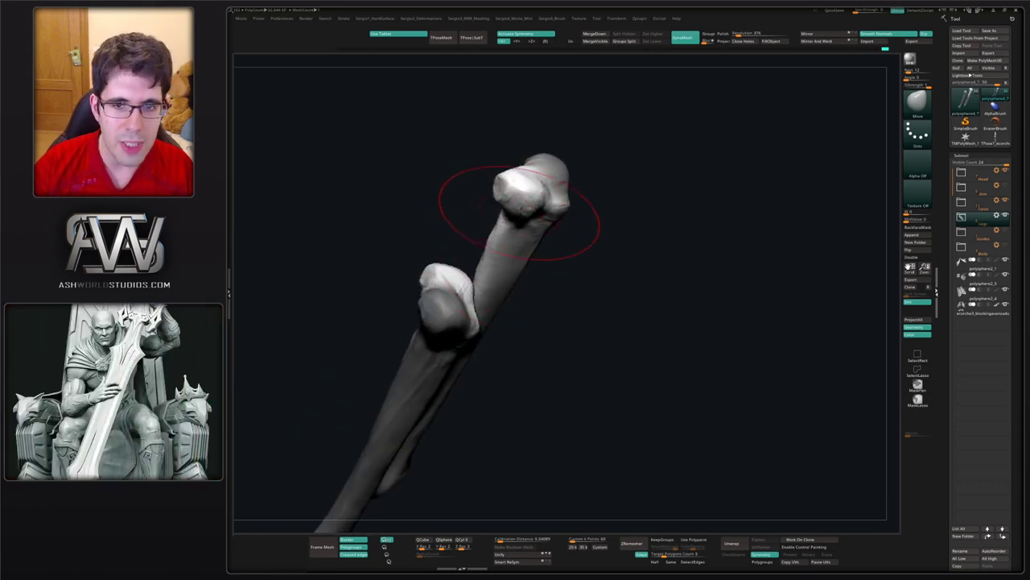
pyautogui.moveTo(531, 205)
pyautogui.mouseDown(button='right')
pyautogui.moveTo(538, 164)
pyautogui.moveTo(495, 229)
pyautogui.moveTo(515, 274)
pyautogui.moveTo(515, 213)
pyautogui.moveTo(497, 200)
pyautogui.moveTo(511, 230)
pyautogui.moveTo(483, 217)
pyautogui.moveTo(497, 256)
pyautogui.moveTo(534, 210)
pyautogui.moveTo(525, 207)
pyautogui.moveTo(538, 227)
pyautogui.mouseUp(button='right')
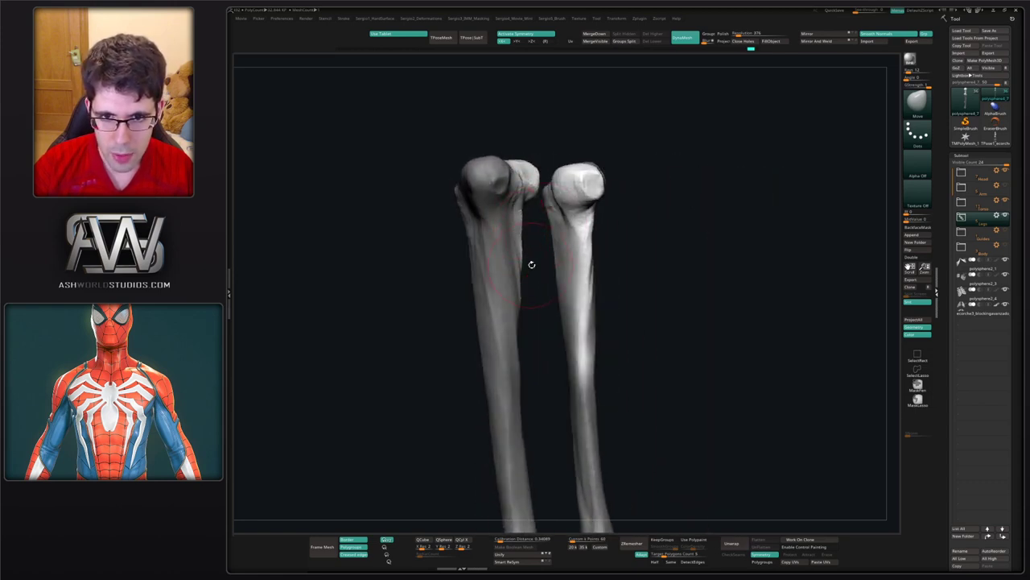
pyautogui.moveTo(531, 264); pyautogui.dragTo(557, 274, button='right')
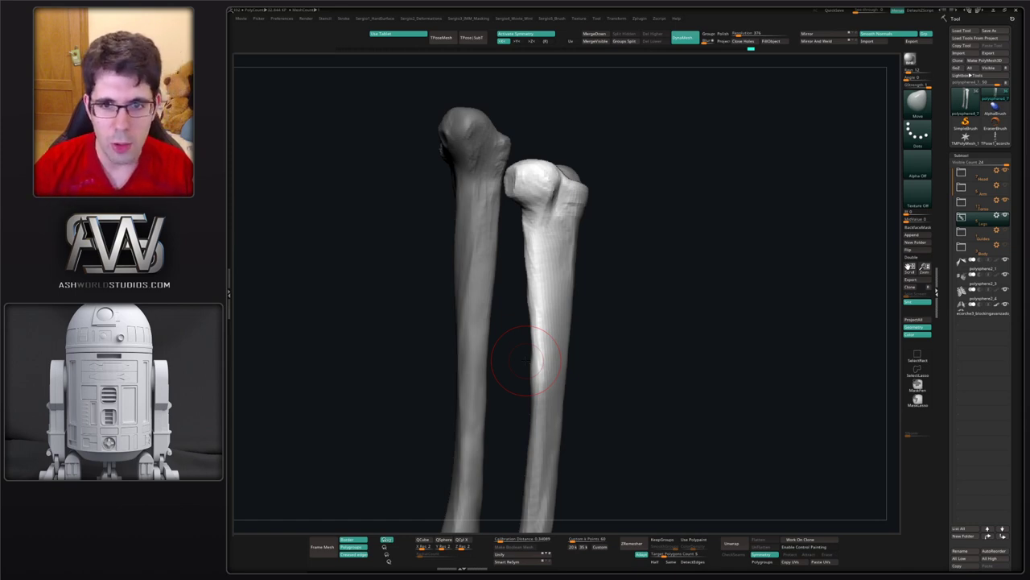
pyautogui.moveTo(634, 280); pyautogui.dragTo(681, 292)
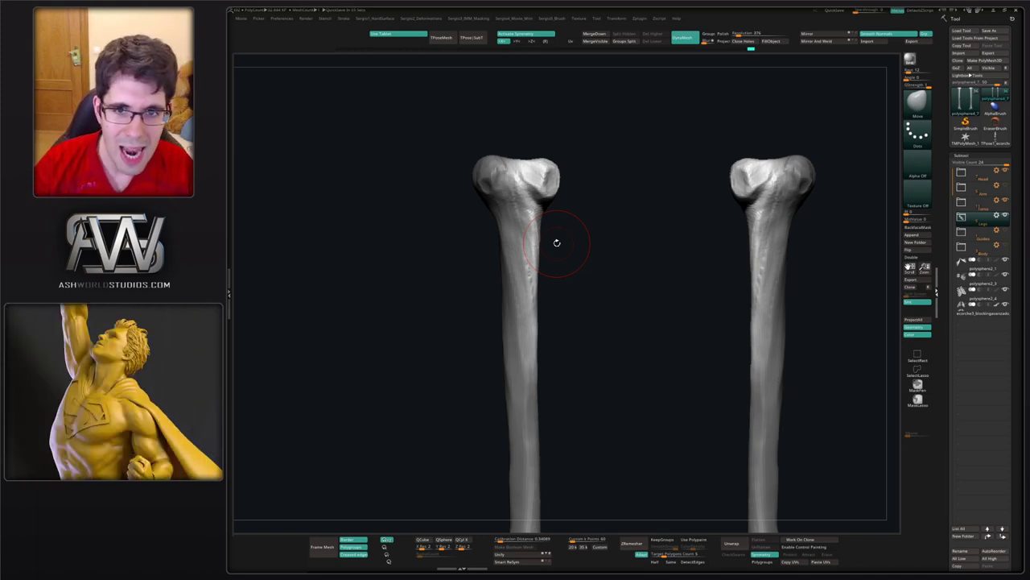
pyautogui.moveTo(562, 308); pyautogui.dragTo(521, 288, button='right')
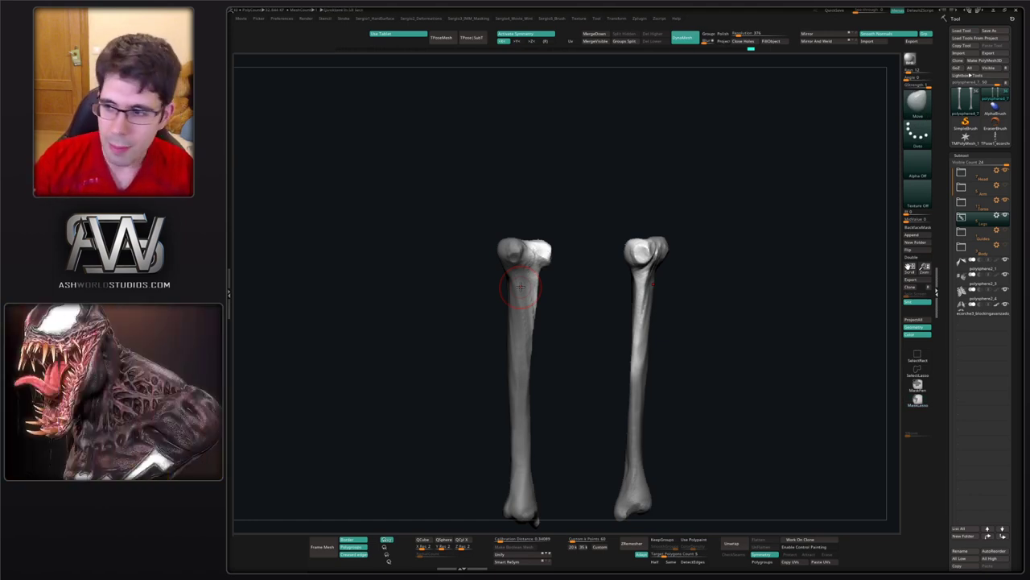
pyautogui.moveTo(492, 284); pyautogui.dragTo(616, 290, button='right')
pyautogui.keyDown('ctrl'); pyautogui.moveTo(530, 248); pyautogui.dragTo(552, 261, button='right'); pyautogui.keyUp('ctrl')
pyautogui.keyDown('alt'); pyautogui.moveTo(552, 262); pyautogui.dragTo(465, 283, button='right'); pyautogui.keyUp('alt')
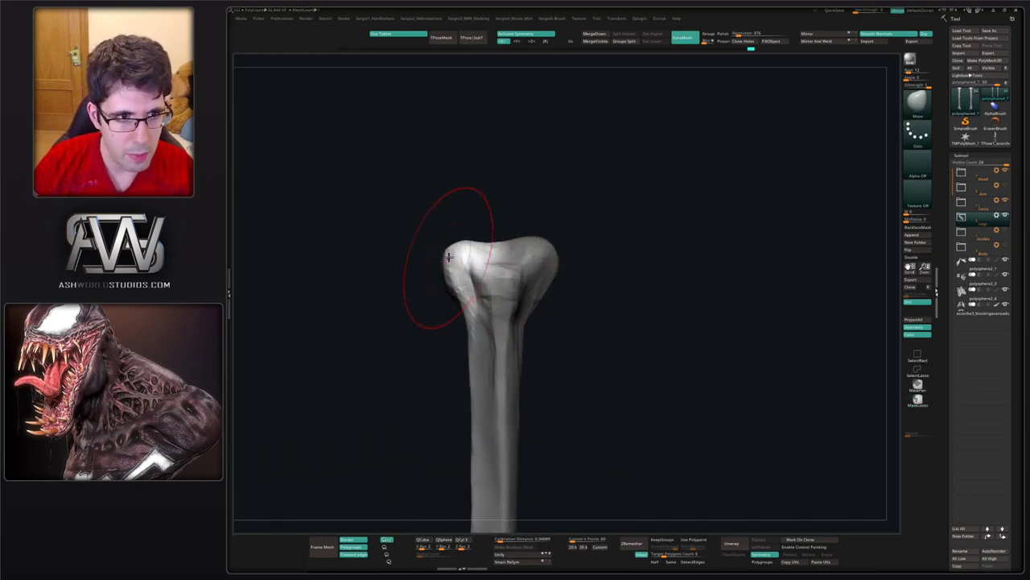
# - Shape the condyles and upper joint surface of the tibia head with the Move, TrimDynamic and Clay brushes
pyautogui.moveTo(448, 247); pyautogui.dragTo(453, 239)
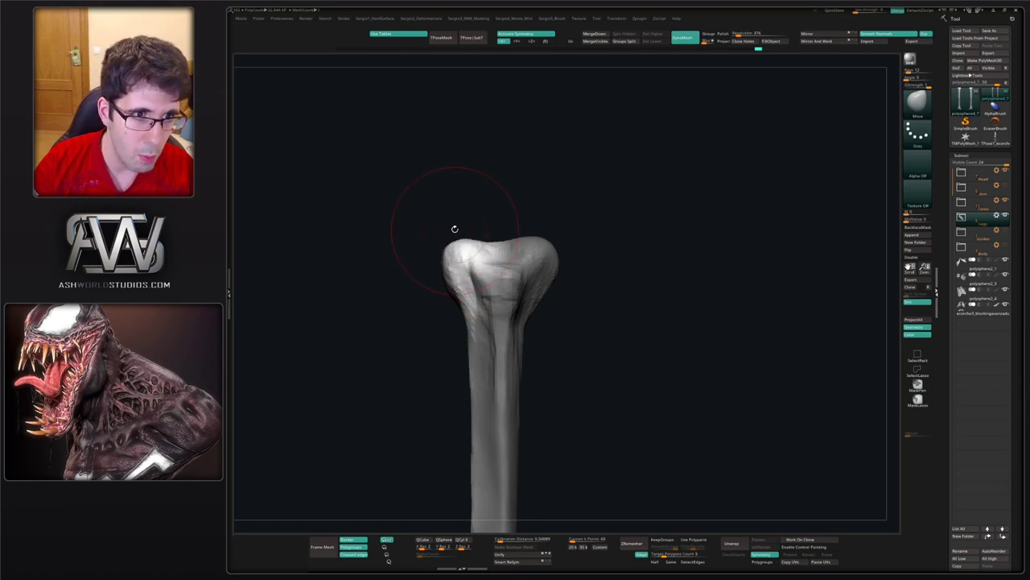
pyautogui.moveTo(453, 227)
pyautogui.mouseDown(button='right')
pyautogui.moveTo(481, 248)
pyautogui.moveTo(490, 233)
pyautogui.moveTo(474, 295)
pyautogui.moveTo(459, 301)
pyautogui.mouseUp(button='right')
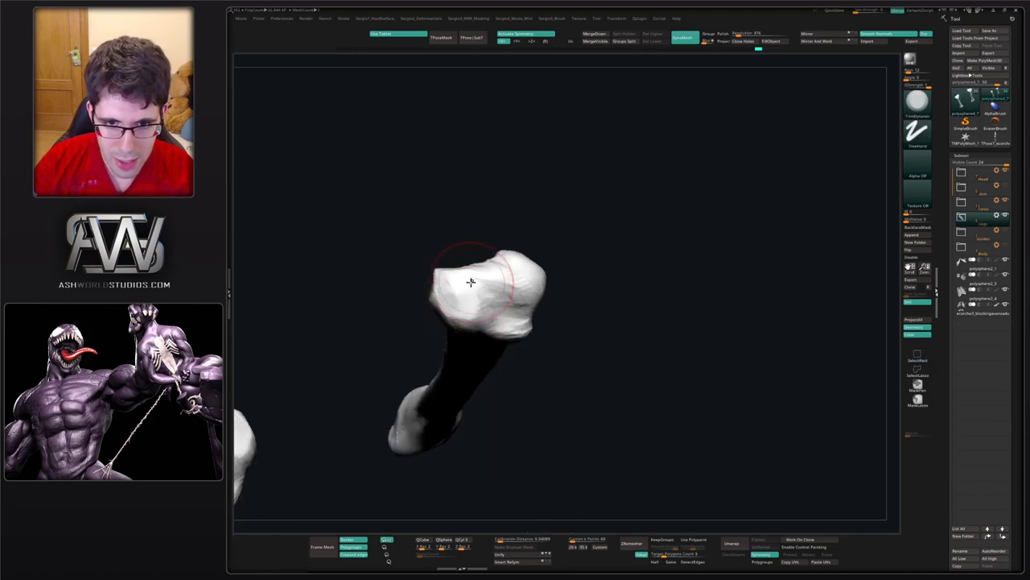
pyautogui.moveTo(522, 290); pyautogui.dragTo(534, 281, button='right')
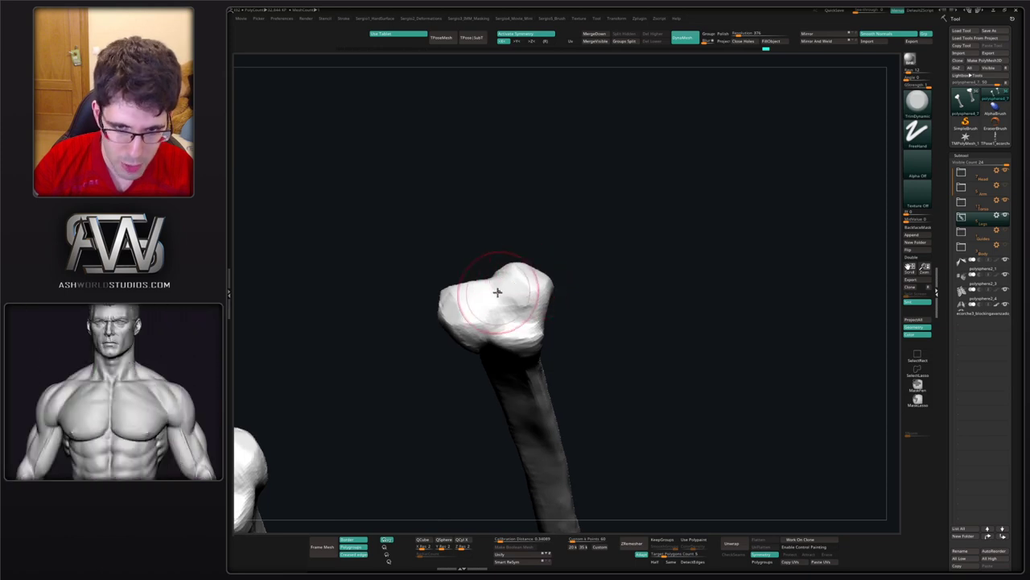
pyautogui.moveTo(465, 334); pyautogui.dragTo(473, 331, button='right')
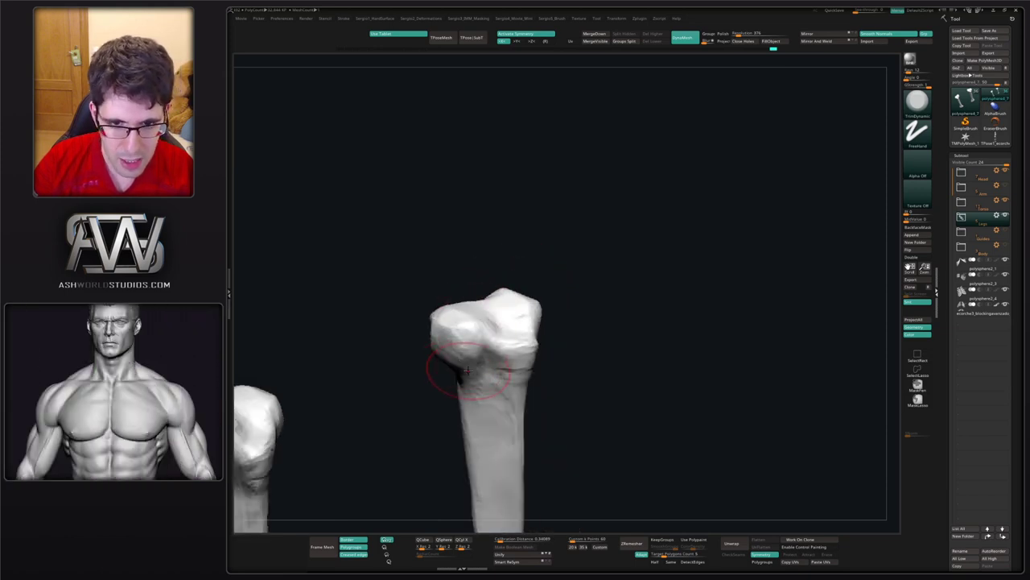
pyautogui.moveTo(467, 371)
pyautogui.mouseDown(button='right')
pyautogui.moveTo(458, 356)
pyautogui.moveTo(534, 326)
pyautogui.moveTo(510, 322)
pyautogui.moveTo(491, 338)
pyautogui.moveTo(523, 324)
pyautogui.moveTo(500, 325)
pyautogui.moveTo(483, 292)
pyautogui.mouseUp(button='right')
pyautogui.press('b')
pyautogui.press('c')
pyautogui.press('l')
# - Lasso-mask one condyle of the tibia head and invert the mask so only that condyle can be edited
pyautogui.press('b')
pyautogui.press('m')
pyautogui.press('v')
pyautogui.press('ctrl')
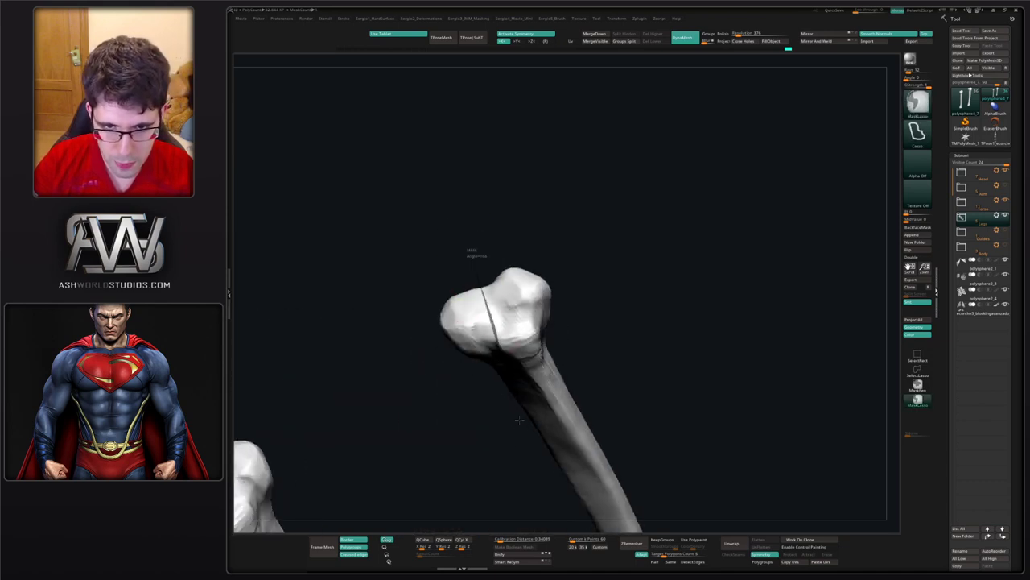
pyautogui.moveTo(520, 420)
pyautogui.keyDown('ctrl'); pyautogui.mouseDown()
pyautogui.moveTo(405, 253)
pyautogui.moveTo(427, 251)
pyautogui.mouseUp(); pyautogui.keyUp('ctrl')
pyautogui.keyDown('ctrl'); pyautogui.click(453, 367); pyautogui.keyUp('ctrl')
# - Reshape the unmasked condyle's outer and lower edge with the Move brush
pyautogui.moveTo(471, 330); pyautogui.dragTo(492, 353, button='right')
pyautogui.moveTo(462, 350); pyautogui.dragTo(472, 338)
pyautogui.moveTo(473, 340); pyautogui.dragTo(475, 385, button='right')
pyautogui.moveTo(461, 342); pyautogui.dragTo(478, 349)
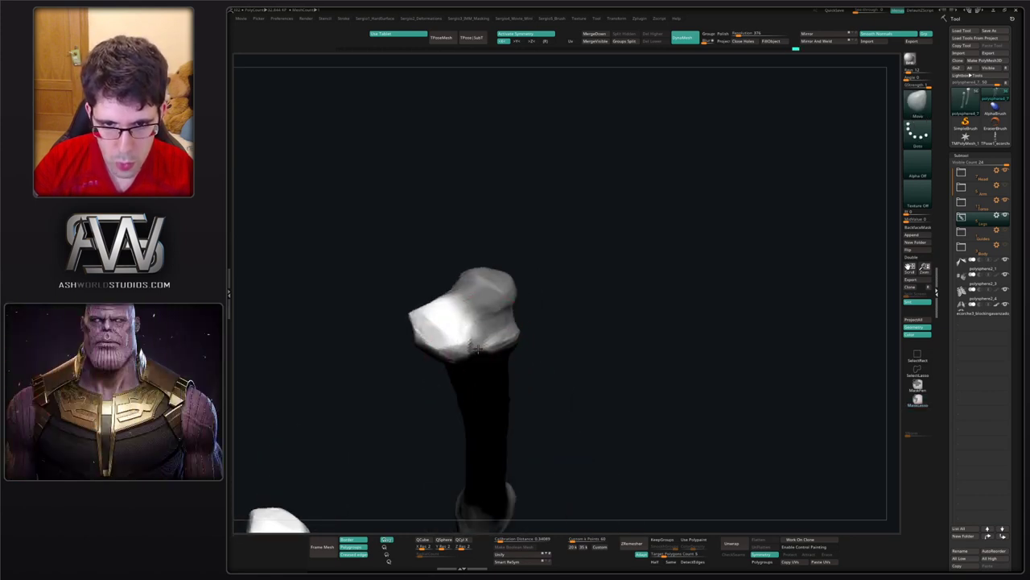
pyautogui.moveTo(478, 349); pyautogui.dragTo(454, 369, button='right')
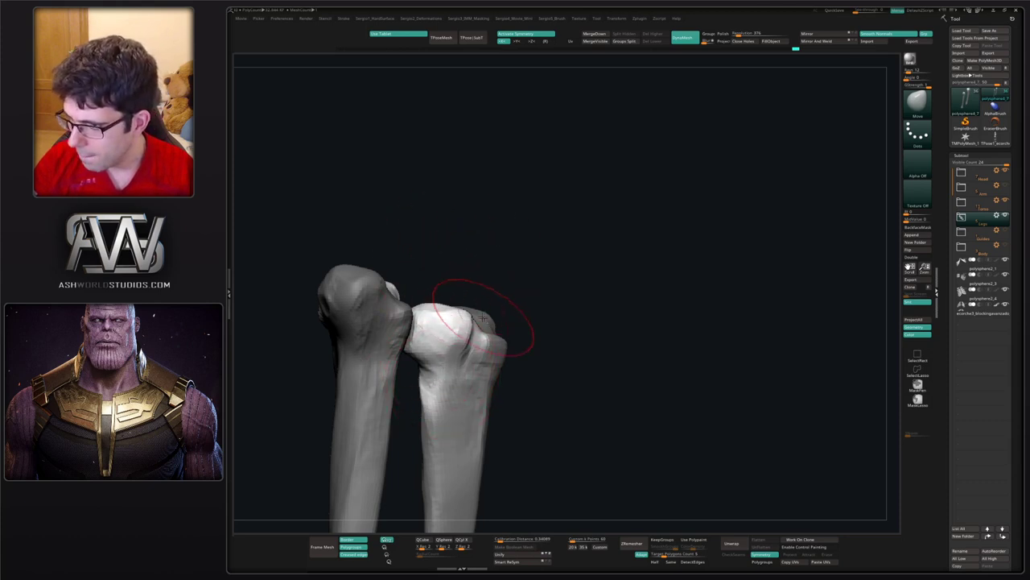
# - Resize the Move brush and adjust the profile of the tibial tuberosity below the knee joint
pyautogui.moveTo(483, 319); pyautogui.dragTo(542, 276, button='right')
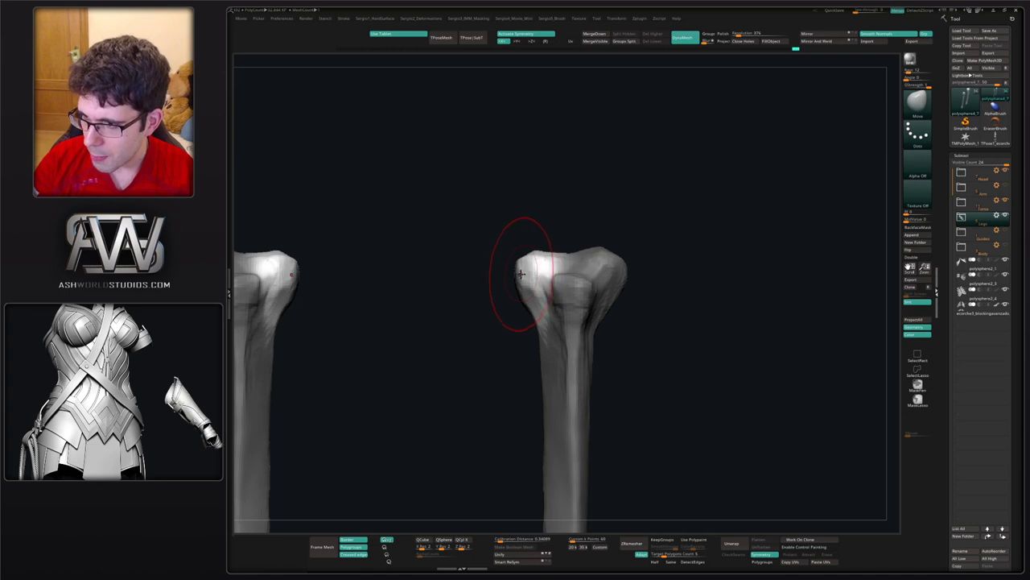
pyautogui.moveTo(534, 193)
pyautogui.mouseDown(button='right')
pyautogui.moveTo(554, 247)
pyautogui.moveTo(537, 260)
pyautogui.moveTo(558, 222)
pyautogui.mouseUp(button='right')
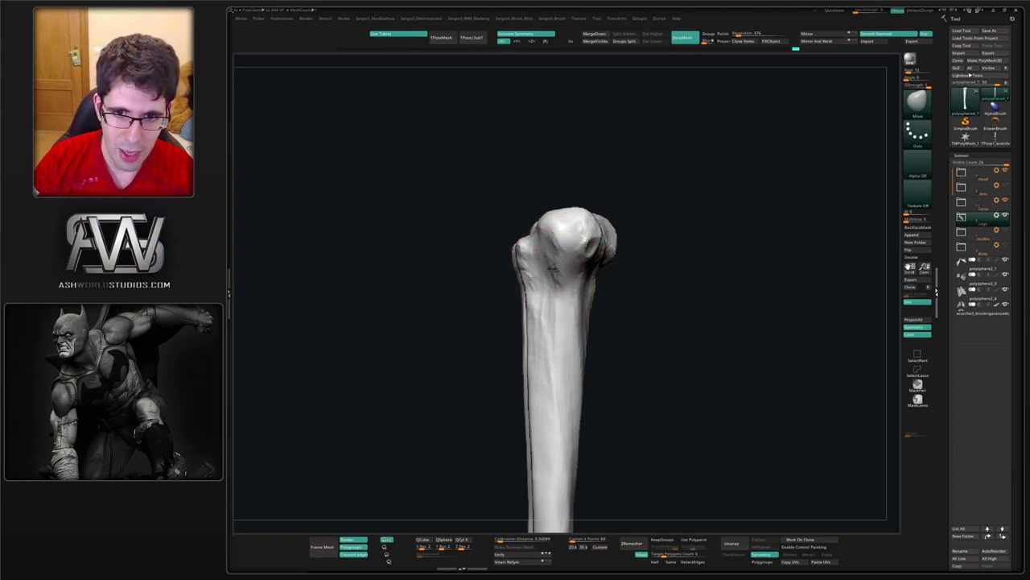
pyautogui.moveTo(535, 239); pyautogui.dragTo(539, 239, button='right')
pyautogui.press('s')
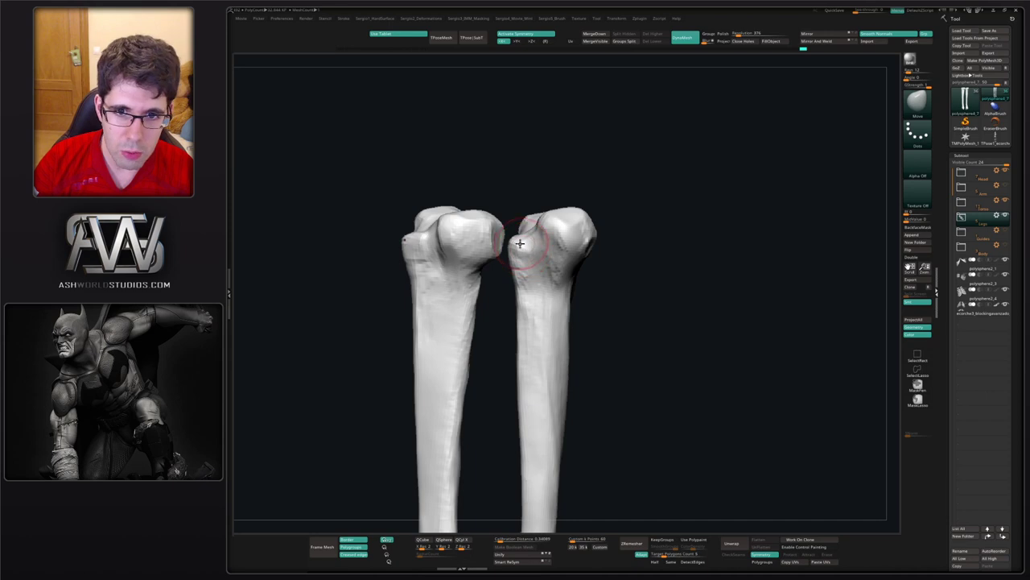
pyautogui.moveTo(520, 243); pyautogui.dragTo(522, 239)
pyautogui.moveTo(522, 239)
pyautogui.mouseDown(button='right')
pyautogui.moveTo(494, 253)
pyautogui.moveTo(496, 234)
pyautogui.mouseUp(button='right')
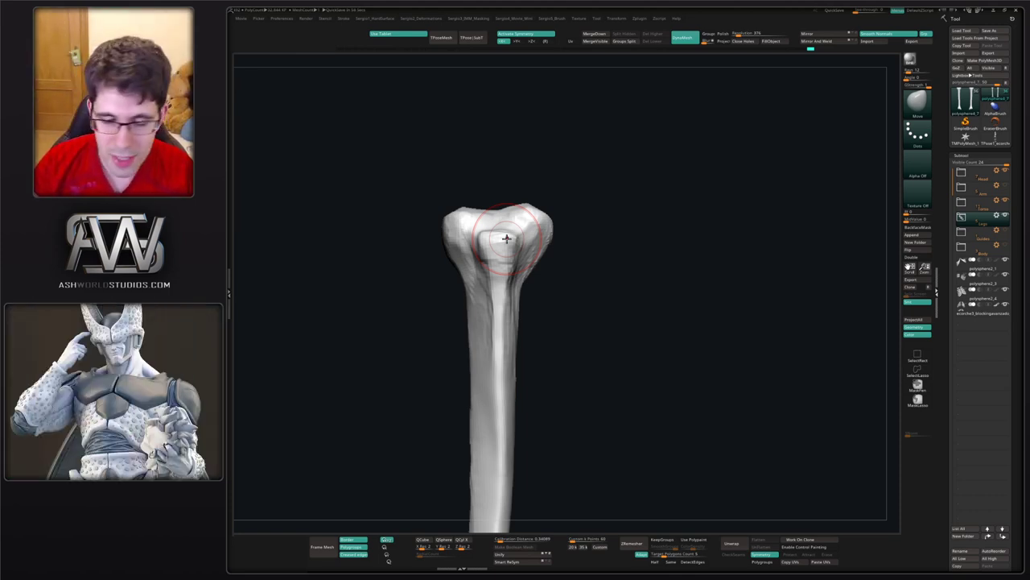
pyautogui.moveTo(535, 216); pyautogui.dragTo(510, 227, button='right')
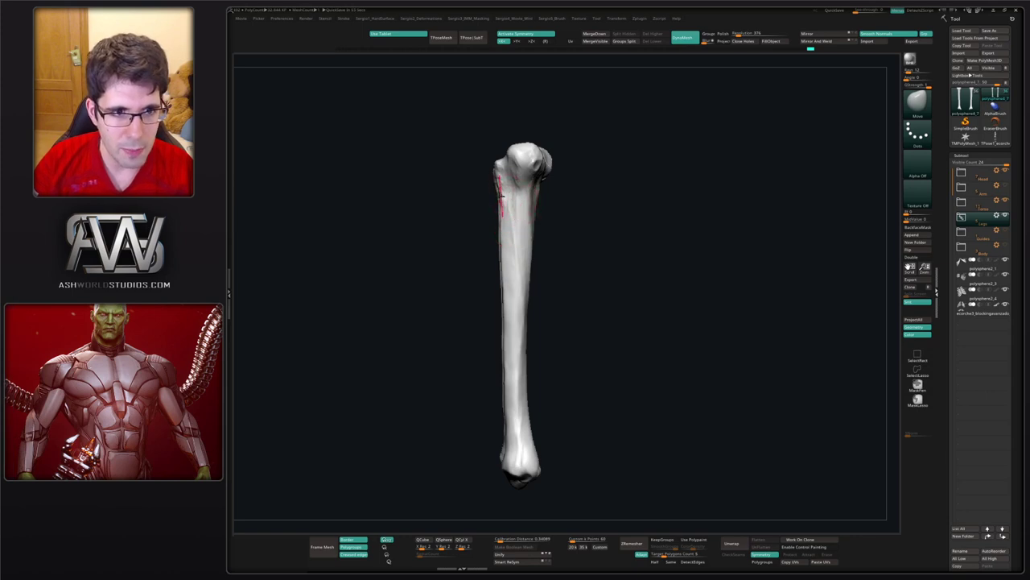
# - Carve a long line from beneath the tibia head down the shaft with the DamStandard brush
pyautogui.moveTo(503, 200)
pyautogui.mouseDown(button='right')
pyautogui.moveTo(556, 186)
pyautogui.moveTo(500, 246)
pyautogui.moveTo(543, 225)
pyautogui.mouseUp(button='right')
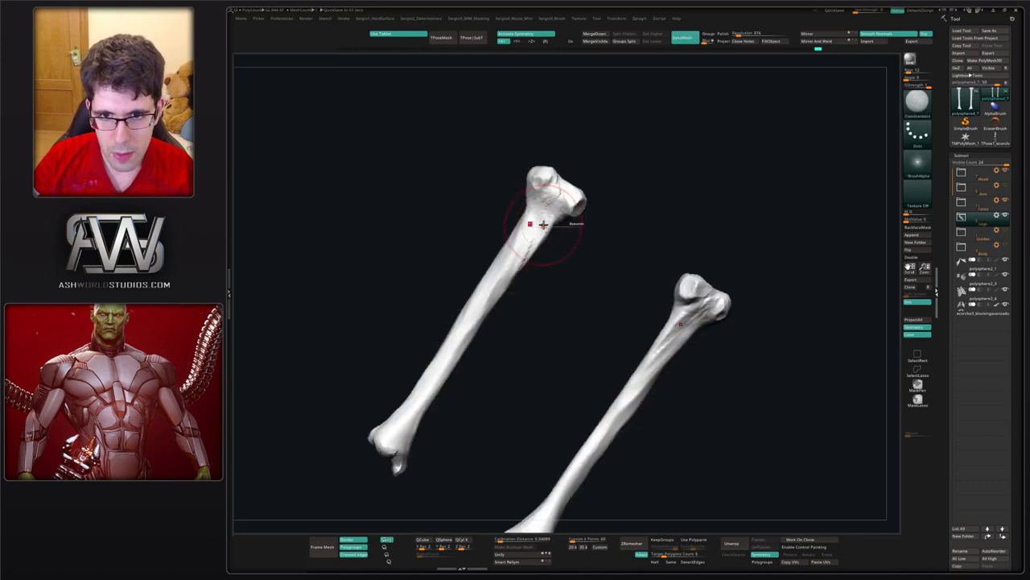
pyautogui.moveTo(558, 192); pyautogui.dragTo(478, 319)
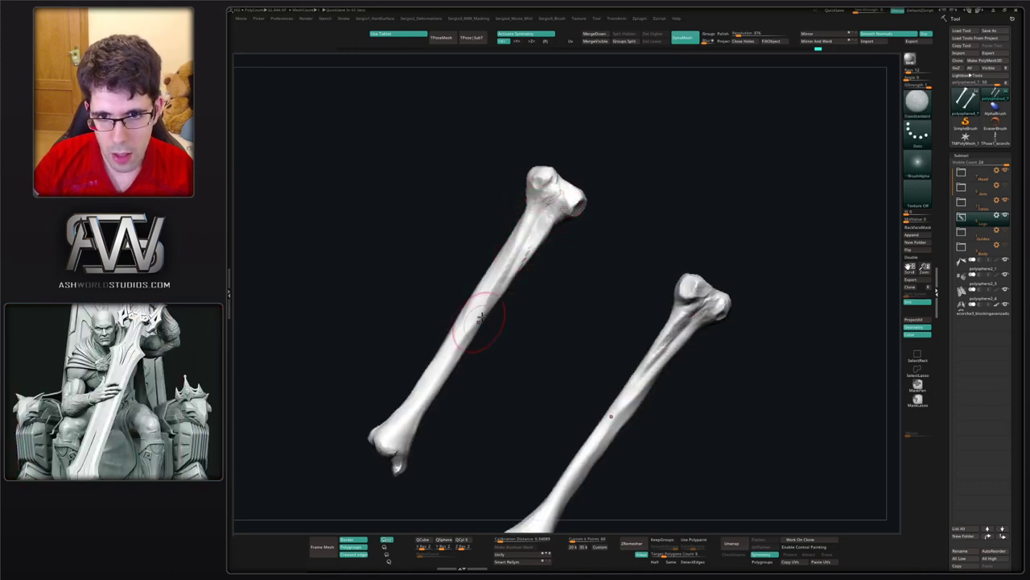
pyautogui.moveTo(499, 298); pyautogui.dragTo(519, 252, button='right')
pyautogui.keyDown('ctrl'); pyautogui.moveTo(520, 251); pyautogui.dragTo(522, 280, button='right'); pyautogui.keyUp('ctrl')
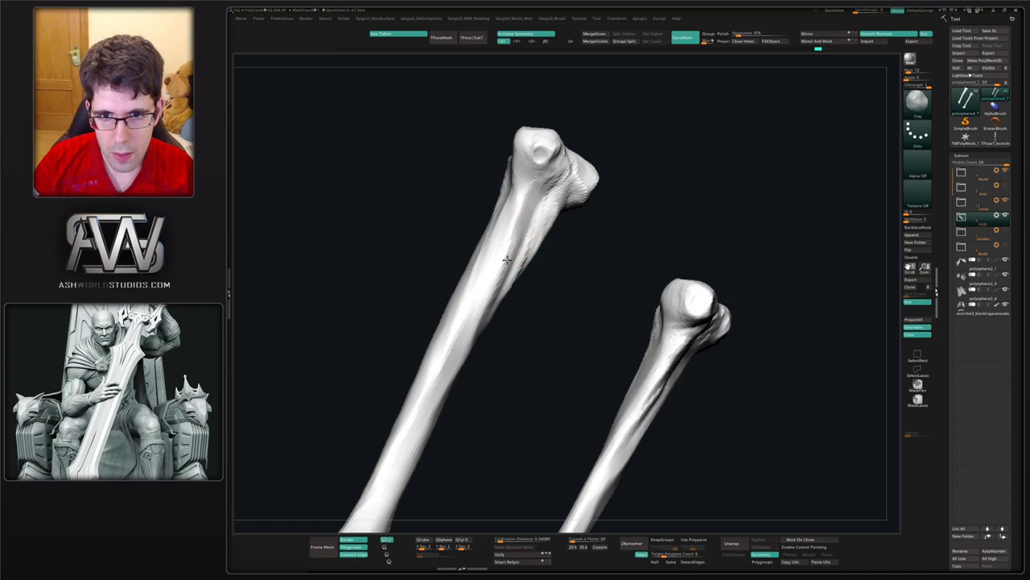
# - Refine the back and side surfaces of the tibia's upper shaft with the Clay brush
pyautogui.moveTo(449, 413); pyautogui.dragTo(536, 252, button='right')
pyautogui.moveTo(505, 289); pyautogui.dragTo(563, 238, button='right')
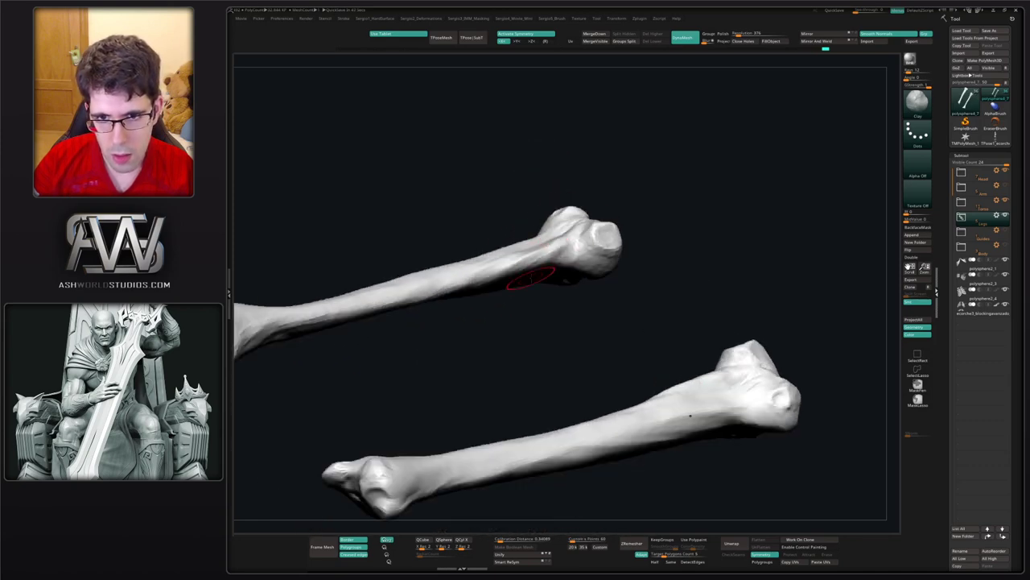
pyautogui.moveTo(532, 278); pyautogui.dragTo(540, 394, button='right')
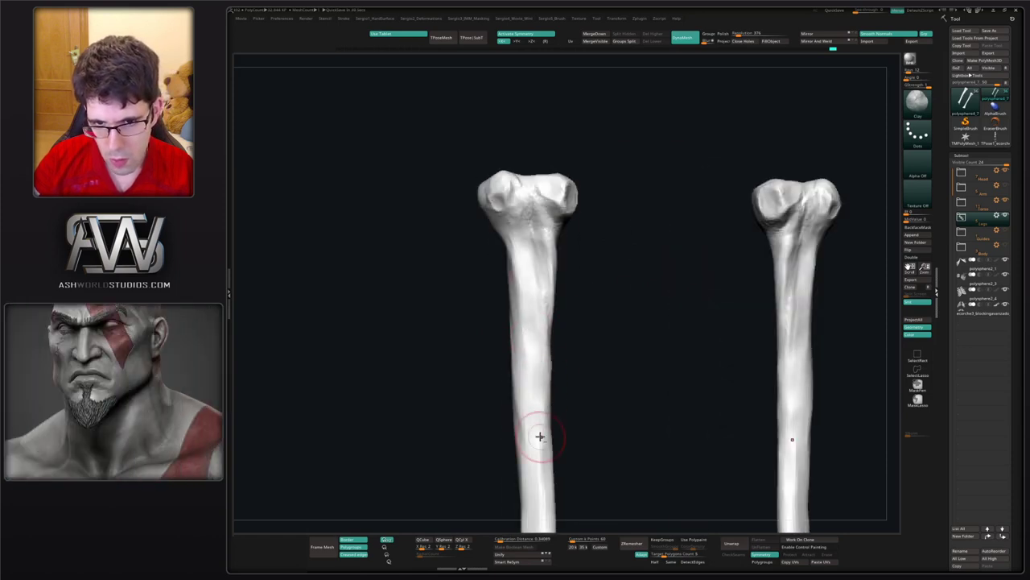
pyautogui.moveTo(520, 340); pyautogui.dragTo(563, 282, button='right')
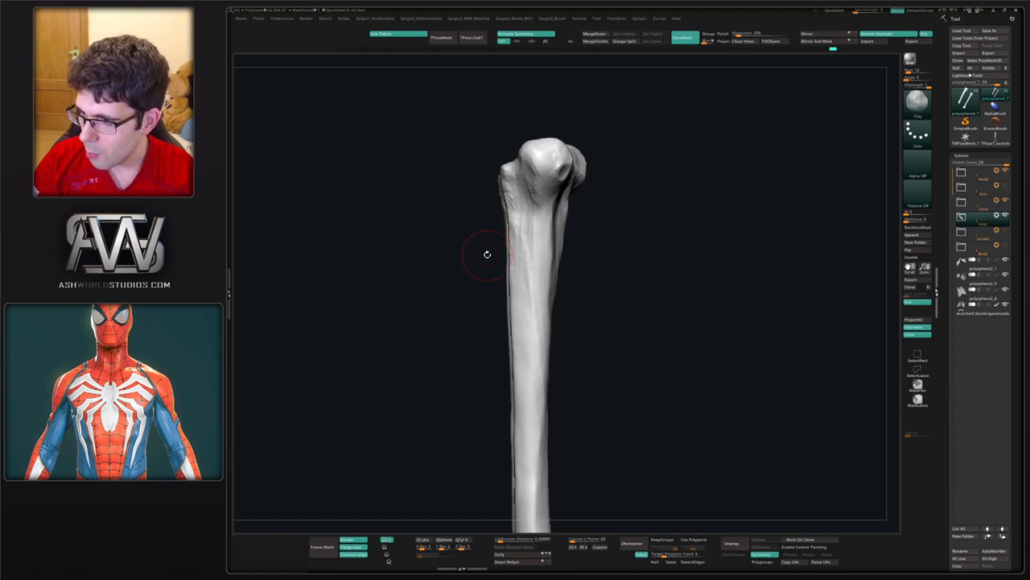
# - Build up the tibial tuberosity and the front of the tibia head with Clay strokes
pyautogui.moveTo(504, 262); pyautogui.dragTo(589, 267, button='right')
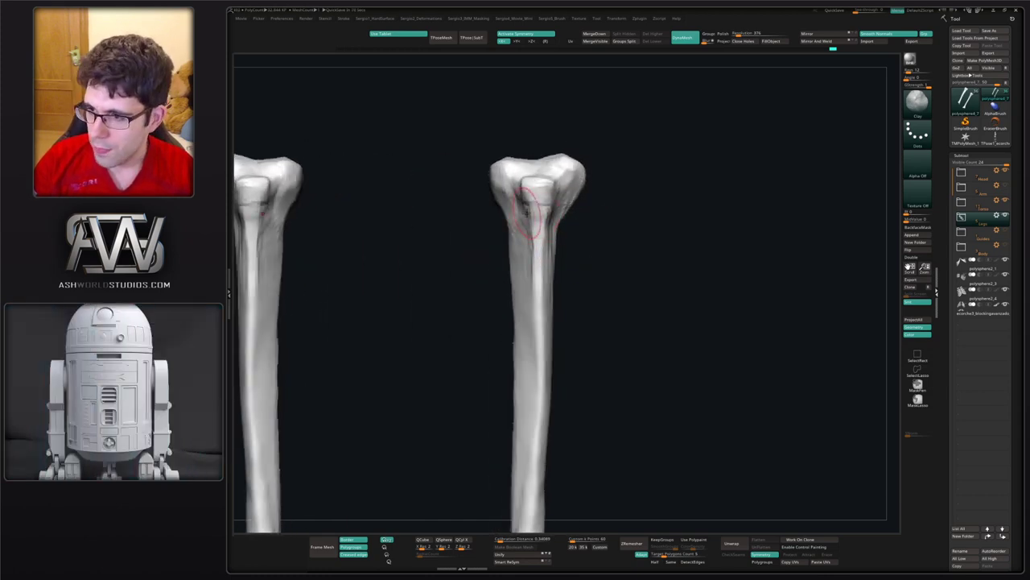
pyautogui.keyDown('alt'); pyautogui.moveTo(524, 202); pyautogui.dragTo(553, 243, button='right'); pyautogui.keyUp('alt')
pyautogui.moveTo(529, 210)
pyautogui.mouseDown(button='right')
pyautogui.moveTo(539, 230)
pyautogui.moveTo(515, 242)
pyautogui.moveTo(524, 262)
pyautogui.mouseUp(button='right')
pyautogui.moveTo(523, 261); pyautogui.dragTo(556, 238, button='right')
pyautogui.moveTo(554, 233); pyautogui.dragTo(553, 211)
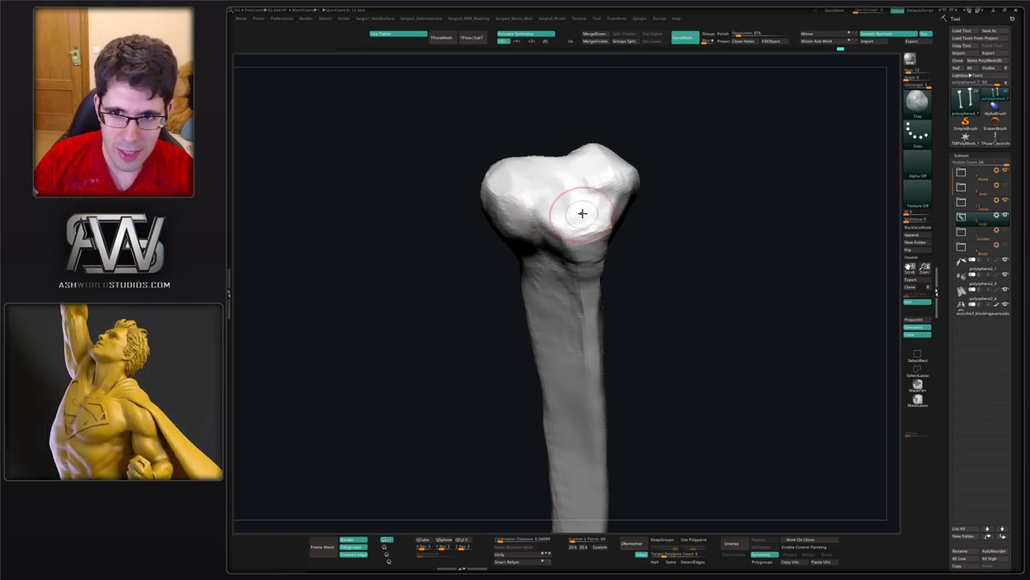
pyautogui.moveTo(599, 199)
pyautogui.mouseDown()
pyautogui.moveTo(594, 166)
pyautogui.moveTo(605, 176)
pyautogui.moveTo(596, 170)
pyautogui.mouseUp()
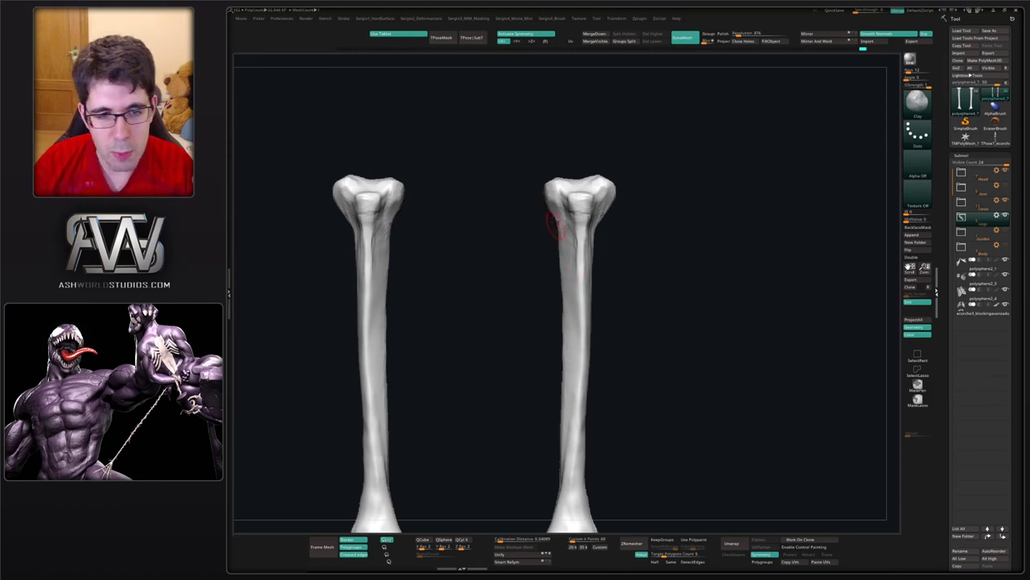
# - Sculpt the transition from the tibial tuberosity into the front of the shaft with the Clay brush
pyautogui.keyDown('alt'); pyautogui.moveTo(628, 273); pyautogui.dragTo(720, 269); pyautogui.keyUp('alt')
pyautogui.keyDown('alt'); pyautogui.moveTo(496, 274); pyautogui.dragTo(596, 298); pyautogui.keyUp('alt')
pyautogui.keyDown('alt'); pyautogui.moveTo(512, 249); pyautogui.dragTo(503, 284); pyautogui.keyUp('alt')
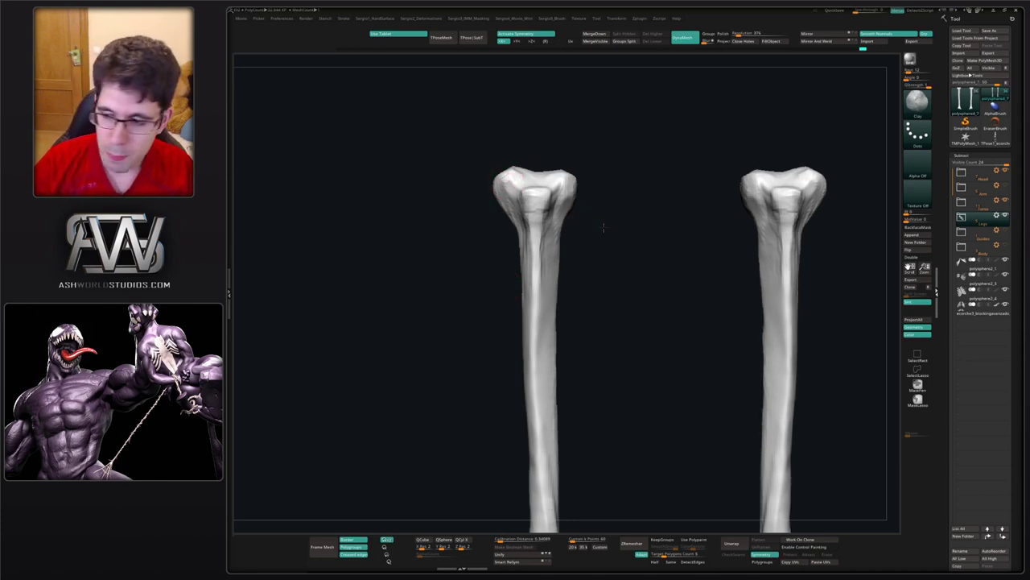
pyautogui.keyDown('alt'); pyautogui.moveTo(603, 227); pyautogui.dragTo(562, 201); pyautogui.keyUp('alt')
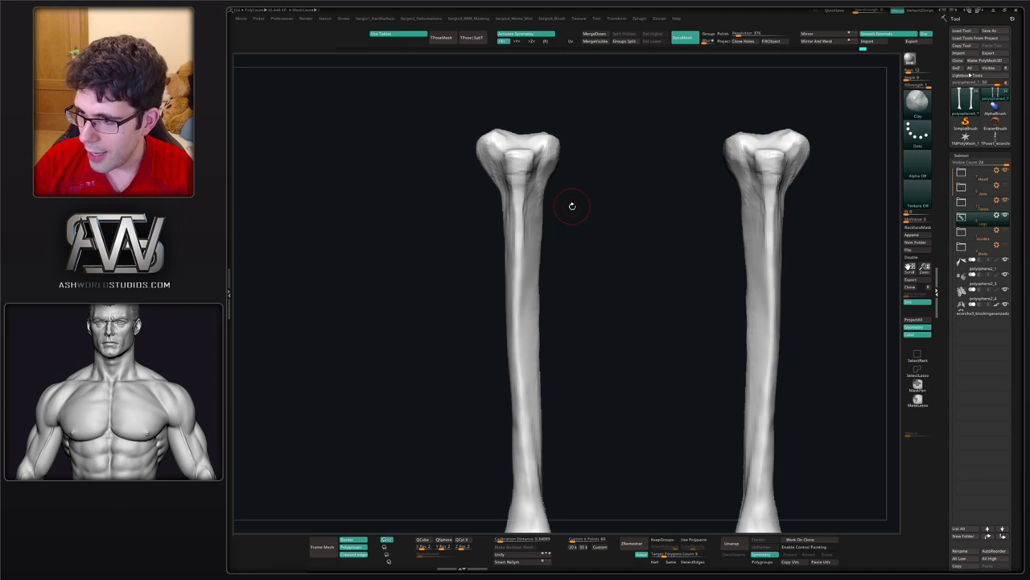
pyautogui.moveTo(573, 211)
pyautogui.keyDown('alt'); pyautogui.mouseDown(button='right')
pyautogui.moveTo(577, 243)
pyautogui.moveTo(553, 242)
pyautogui.mouseUp(button='right'); pyautogui.keyUp('alt')
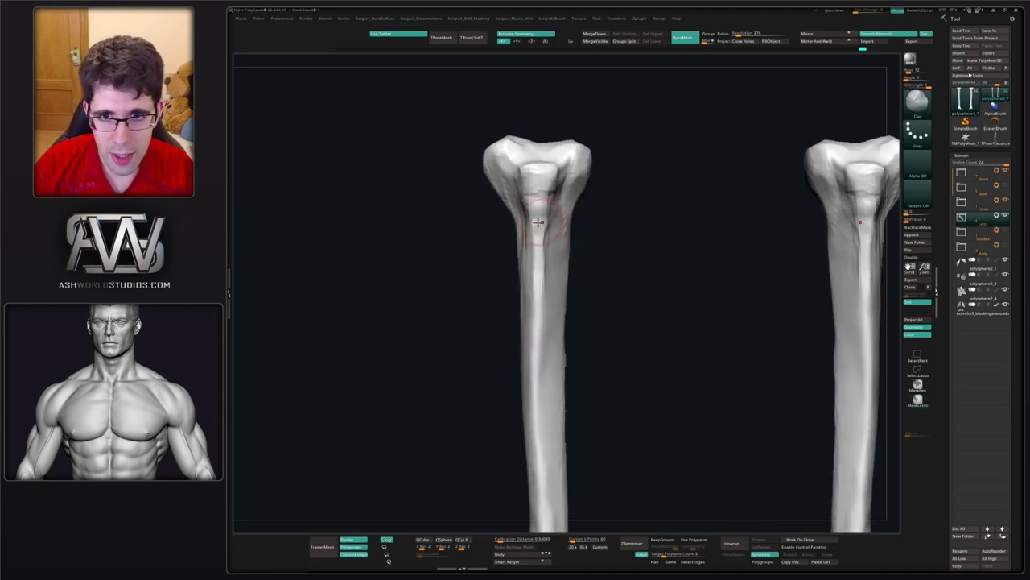
pyautogui.moveTo(554, 211); pyautogui.dragTo(550, 232)
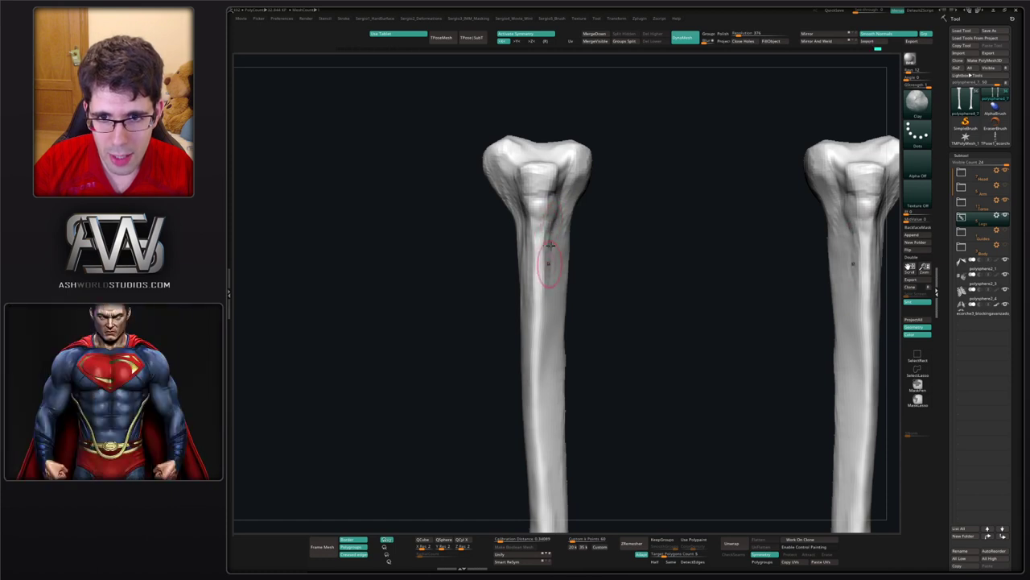
# - Define the tibia's front crest with long Clay strokes down the shaft to the ankle end
pyautogui.keyDown('ctrl'); pyautogui.moveTo(545, 322); pyautogui.dragTo(545, 315, button='right'); pyautogui.keyUp('ctrl')
pyautogui.keyDown('alt'); pyautogui.moveTo(545, 315); pyautogui.dragTo(543, 278, button='right'); pyautogui.keyUp('alt')
pyautogui.keyDown('alt'); pyautogui.moveTo(540, 357); pyautogui.dragTo(537, 293, button='right'); pyautogui.keyUp('alt')
pyautogui.moveTo(534, 256); pyautogui.dragTo(543, 407)
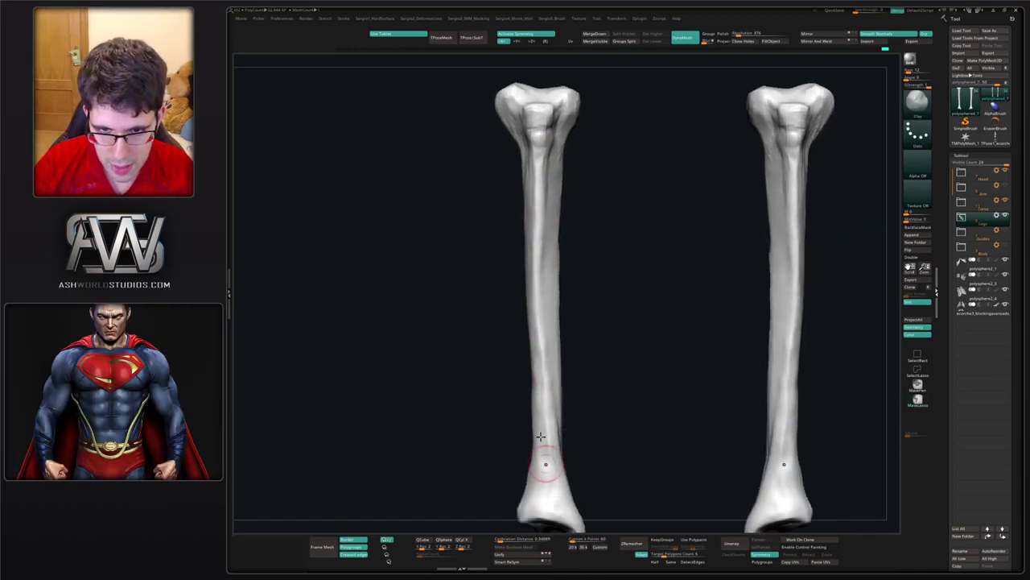
pyautogui.moveTo(501, 359); pyautogui.dragTo(533, 354, button='right')
pyautogui.moveTo(537, 355); pyautogui.dragTo(541, 485)
# - Show the other leg bones again and frame the lower legs from the front to check the tibia in context
pyautogui.moveTo(521, 402)
pyautogui.mouseDown(button='right')
pyautogui.moveTo(541, 396)
pyautogui.moveTo(527, 253)
pyautogui.mouseUp(button='right')
pyautogui.moveTo(527, 298)
pyautogui.mouseDown(button='right')
pyautogui.moveTo(610, 342)
pyautogui.moveTo(608, 284)
pyautogui.moveTo(550, 302)
pyautogui.moveTo(549, 259)
pyautogui.mouseUp(button='right')
pyautogui.click(612, 290)
pyautogui.keyDown('alt'); pyautogui.moveTo(548, 259); pyautogui.dragTo(566, 292, button='right'); pyautogui.keyUp('alt')
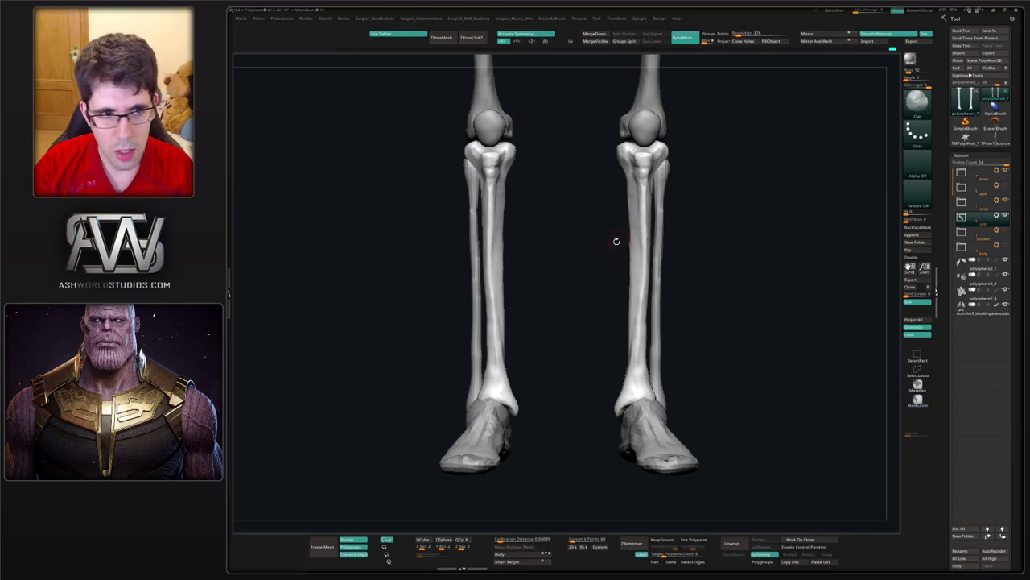
pyautogui.keyDown('alt'); pyautogui.moveTo(615, 237); pyautogui.dragTo(490, 260, button='right'); pyautogui.keyUp('alt')
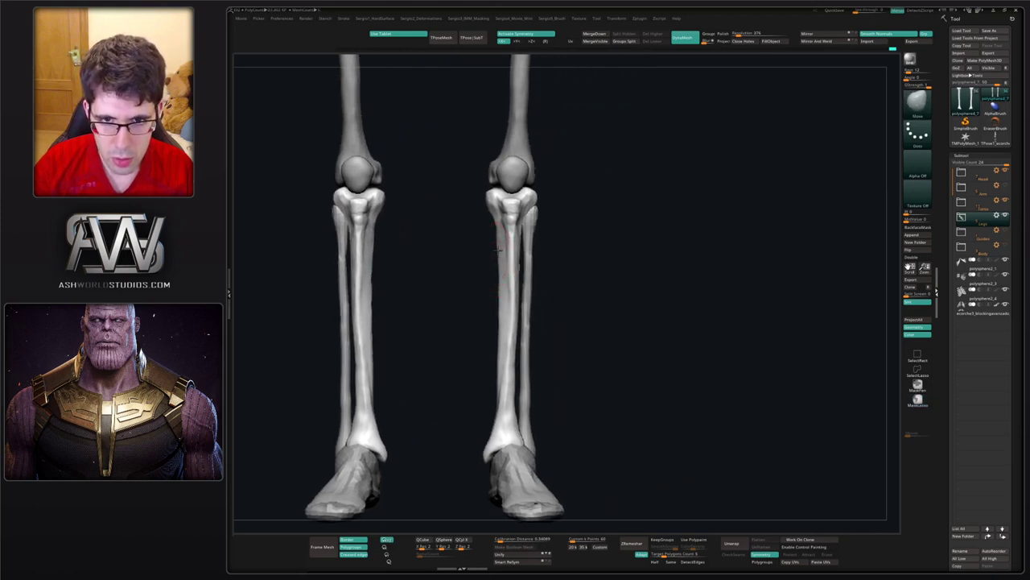
pyautogui.moveTo(497, 250); pyautogui.dragTo(505, 241)
pyautogui.press('s')
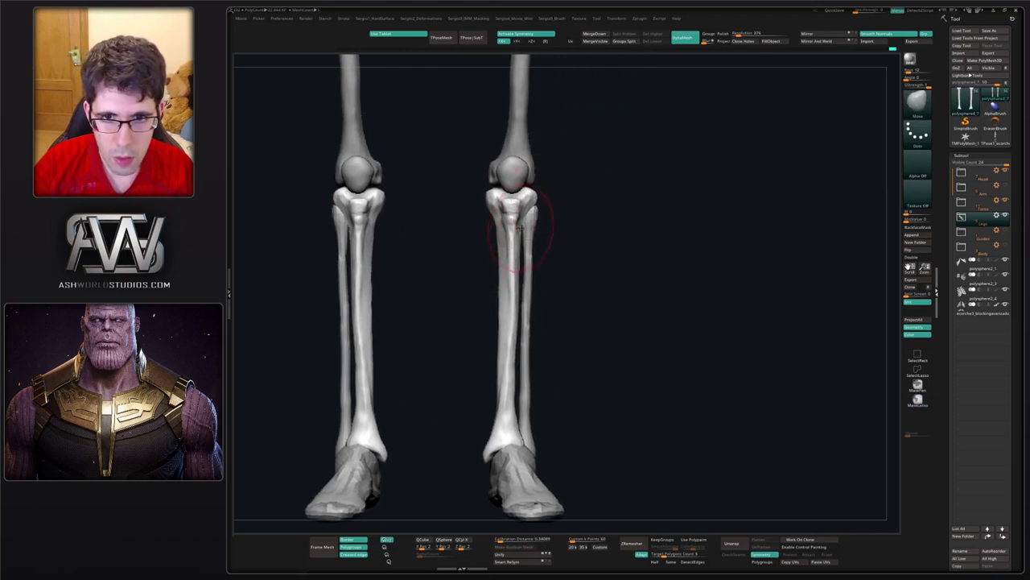
pyautogui.hotkey('ctrl', 'z')
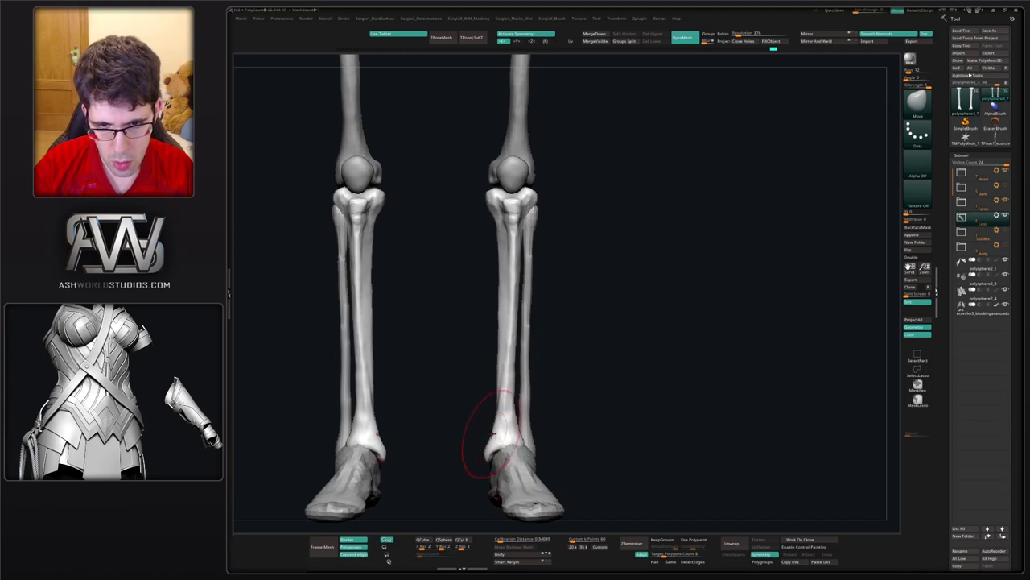
# - Reshape the medial malleolus at the tibia's ankle end with the Move brush and smooth its tip against the foot
pyautogui.moveTo(492, 434); pyautogui.dragTo(489, 448)
pyautogui.moveTo(489, 449)
pyautogui.keyDown('alt'); pyautogui.mouseDown(button='right')
pyautogui.moveTo(504, 400)
pyautogui.moveTo(552, 402)
pyautogui.moveTo(547, 443)
pyautogui.mouseUp(button='right'); pyautogui.keyUp('alt')
pyautogui.moveTo(548, 443)
pyautogui.mouseDown(button='right')
pyautogui.moveTo(497, 409)
pyautogui.moveTo(499, 421)
pyautogui.mouseUp(button='right')
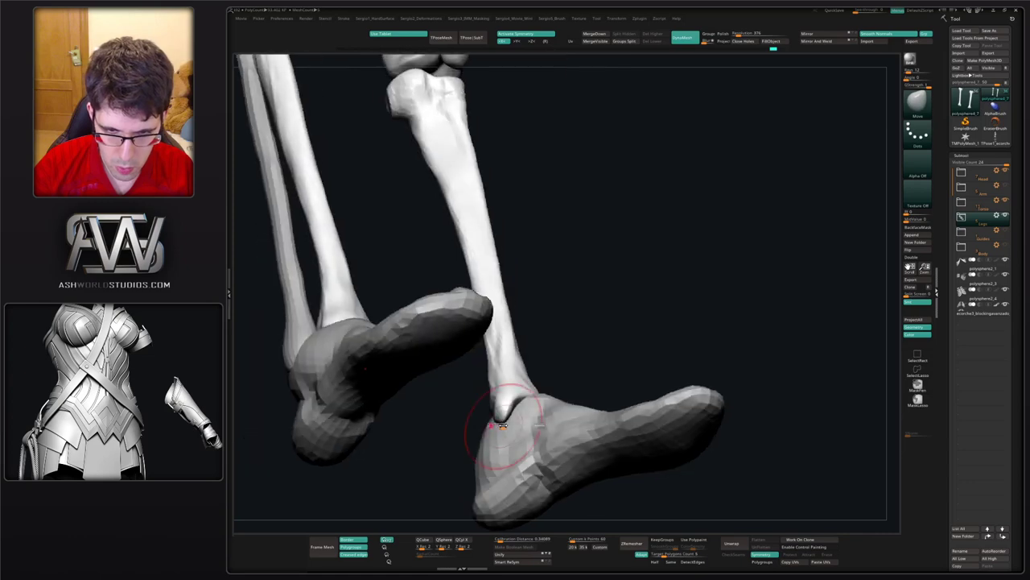
pyautogui.moveTo(516, 428); pyautogui.dragTo(504, 418)
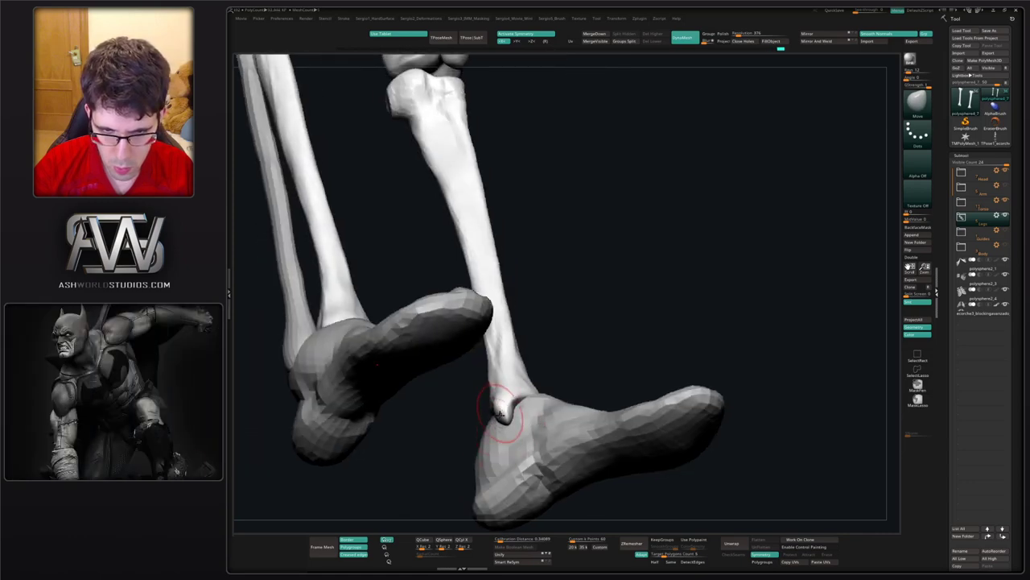
pyautogui.moveTo(501, 412)
pyautogui.mouseDown(button='right')
pyautogui.moveTo(507, 398)
pyautogui.moveTo(500, 418)
pyautogui.mouseUp(button='right')
pyautogui.keyDown('shift'); pyautogui.moveTo(508, 409); pyautogui.dragTo(517, 407); pyautogui.keyUp('shift')
pyautogui.moveTo(516, 406)
pyautogui.mouseDown(button='right')
pyautogui.moveTo(522, 358)
pyautogui.moveTo(541, 350)
pyautogui.moveTo(504, 392)
pyautogui.mouseUp(button='right')
# - Flatten the front and inner planes of the lower tibia shaft with TrimDynamic strokes
pyautogui.hotkey('ctrl', 'shift', 't')
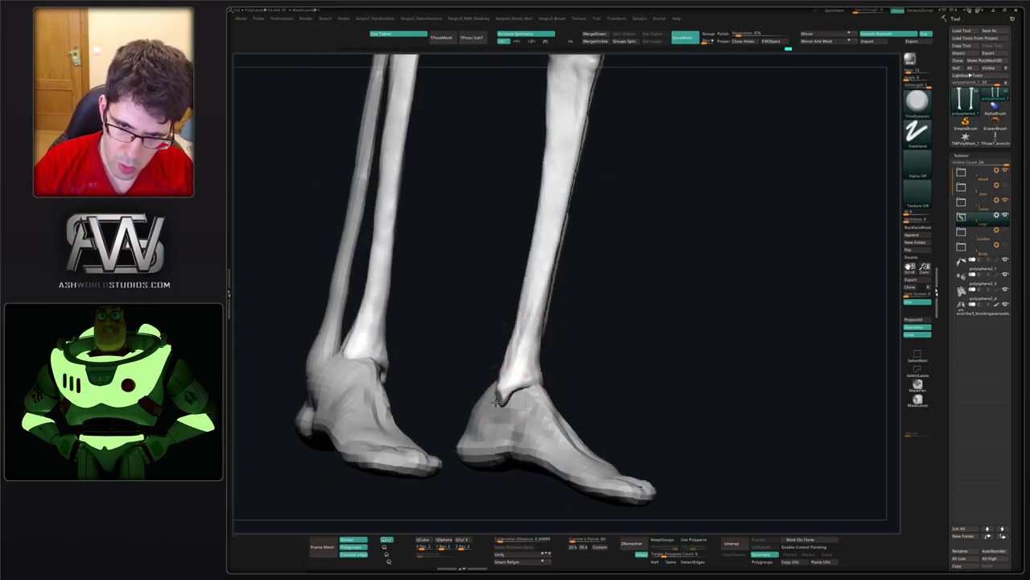
pyautogui.moveTo(531, 384); pyautogui.dragTo(552, 367, button='right')
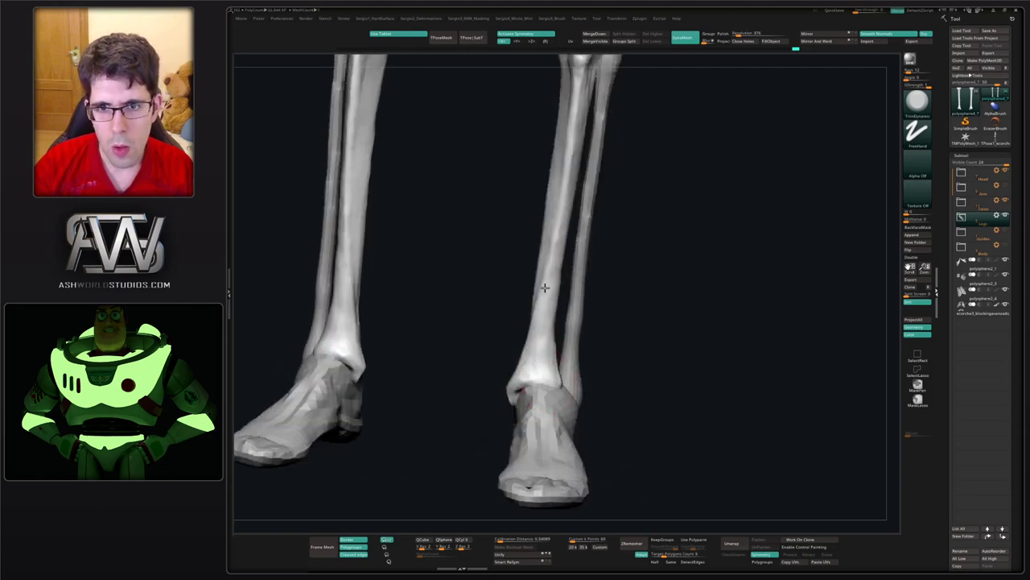
pyautogui.moveTo(556, 270); pyautogui.dragTo(546, 328)
pyautogui.moveTo(575, 259); pyautogui.dragTo(559, 242, button='right')
pyautogui.moveTo(555, 221); pyautogui.dragTo(550, 287)
pyautogui.moveTo(536, 220); pyautogui.dragTo(554, 214, button='right')
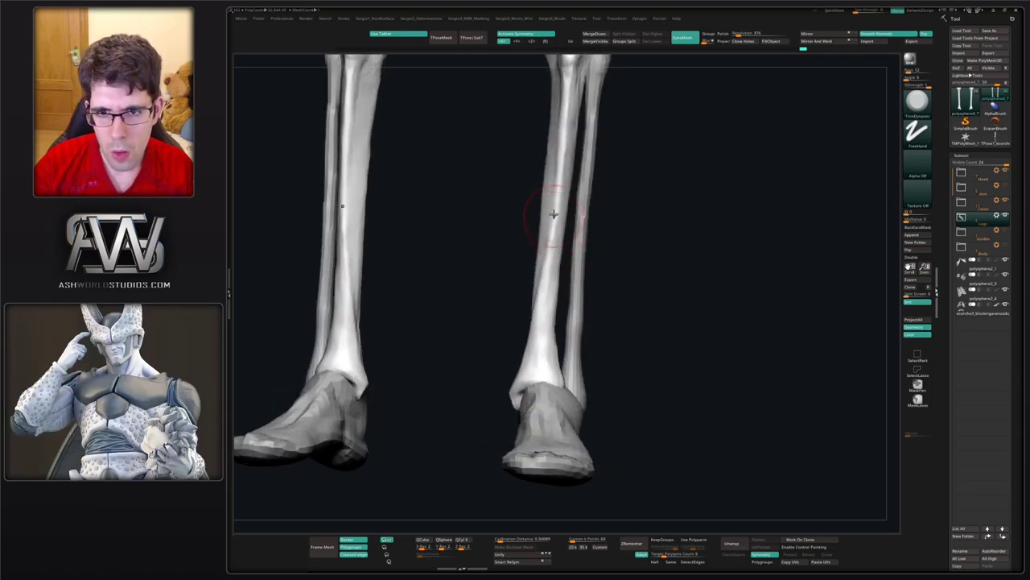
# - Refine the inner and rear planes of the tibia shaft down to the ankle with TrimDynamic, and isolate the tibias
pyautogui.moveTo(510, 293); pyautogui.dragTo(524, 250, button='right')
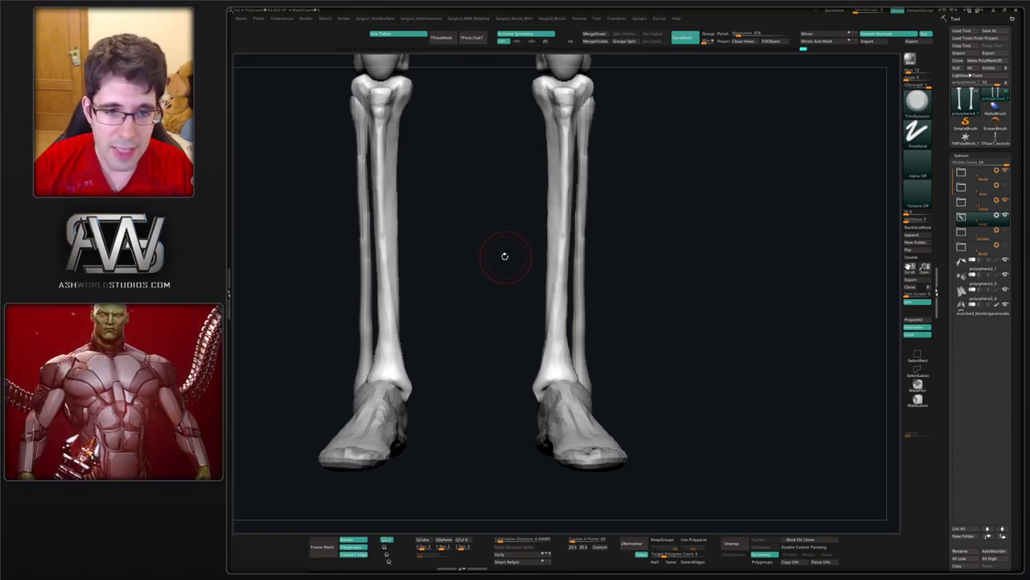
pyautogui.moveTo(519, 282); pyautogui.dragTo(543, 379, button='right')
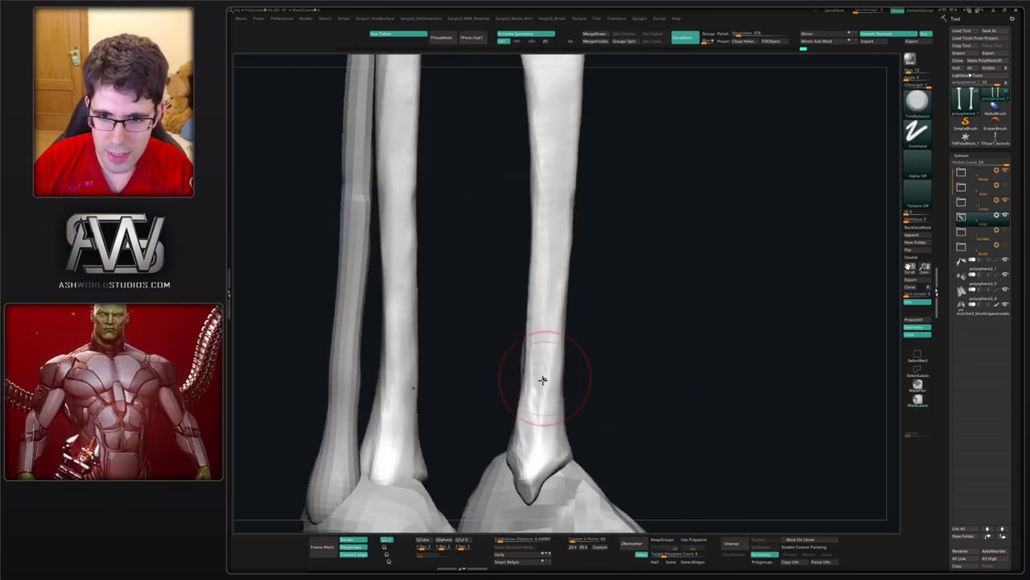
pyautogui.keyDown('ctrl'); pyautogui.moveTo(534, 339); pyautogui.dragTo(523, 292, button='right'); pyautogui.keyUp('ctrl')
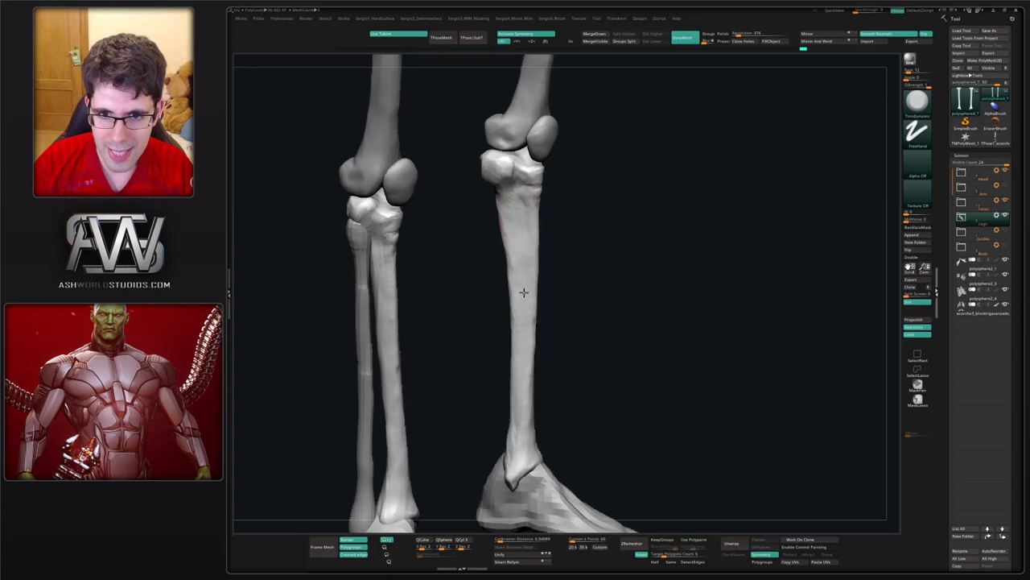
pyautogui.moveTo(524, 413); pyautogui.dragTo(495, 487, button='right')
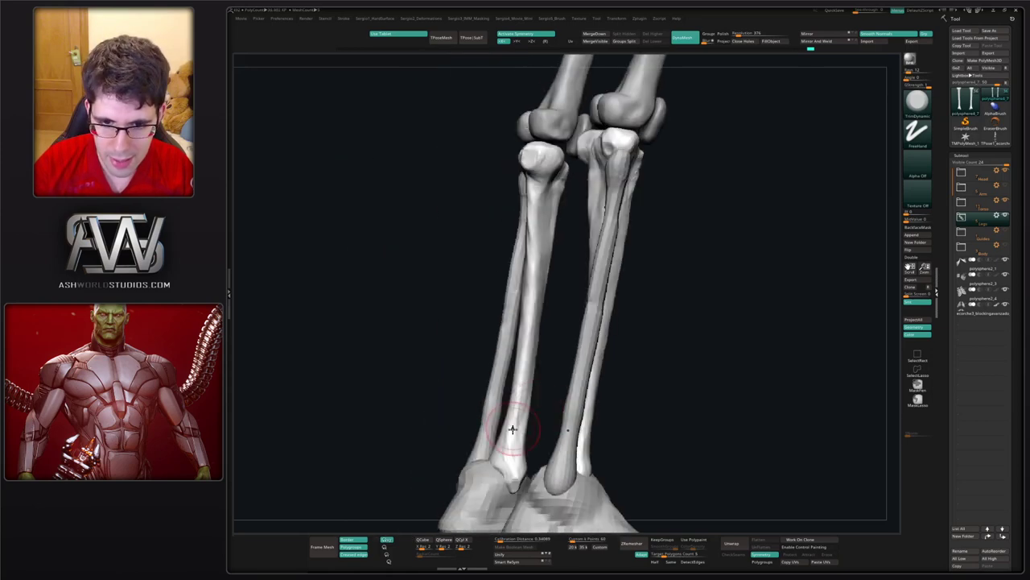
pyautogui.moveTo(503, 415); pyautogui.dragTo(503, 448, button='right')
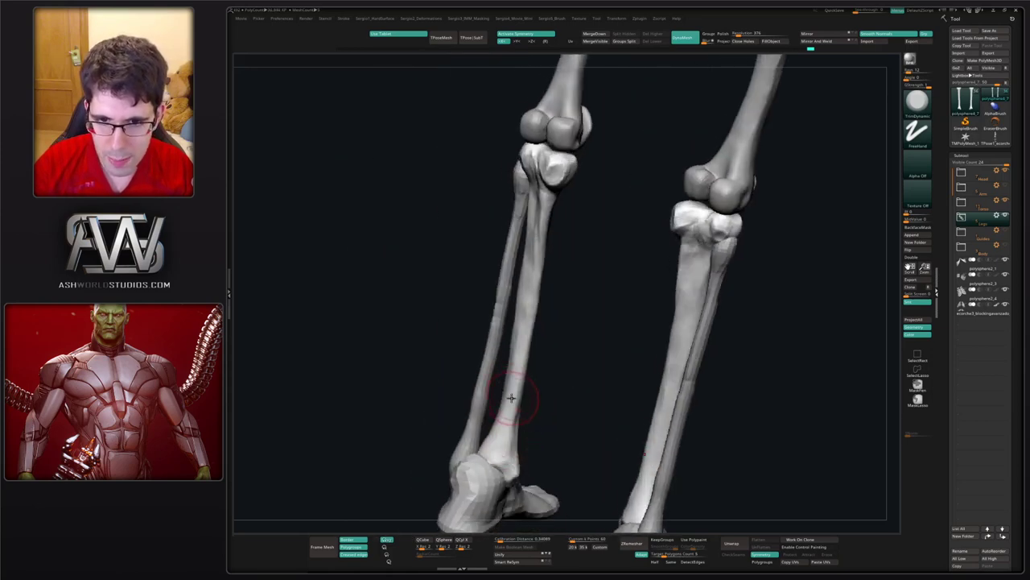
pyautogui.moveTo(511, 398); pyautogui.dragTo(547, 268, button='right')
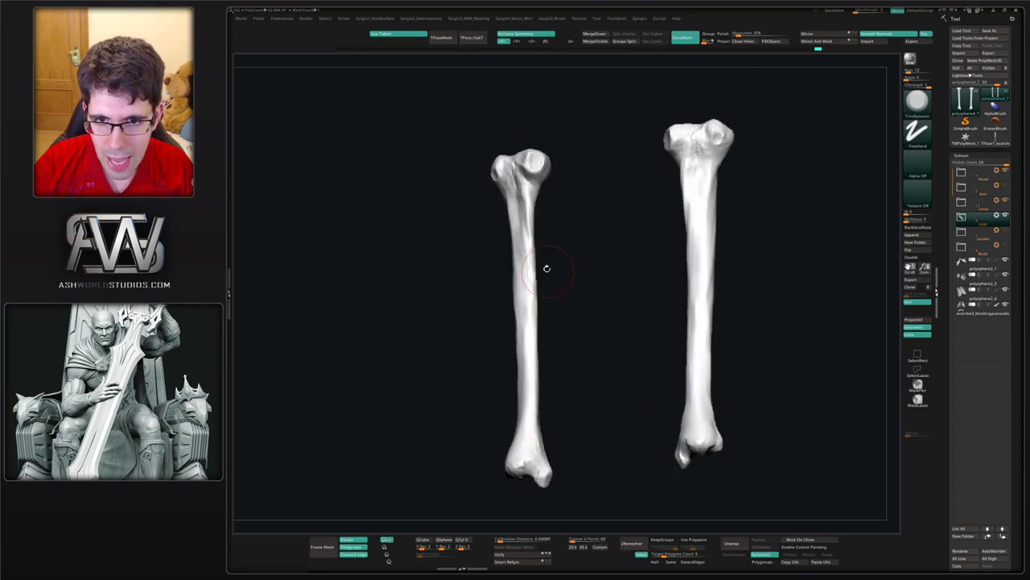
# - Trim the sides and back of the isolated tibia shafts from below the condyles to the ankle end with TrimDynamic
pyautogui.moveTo(533, 304); pyautogui.dragTo(535, 235, button='right')
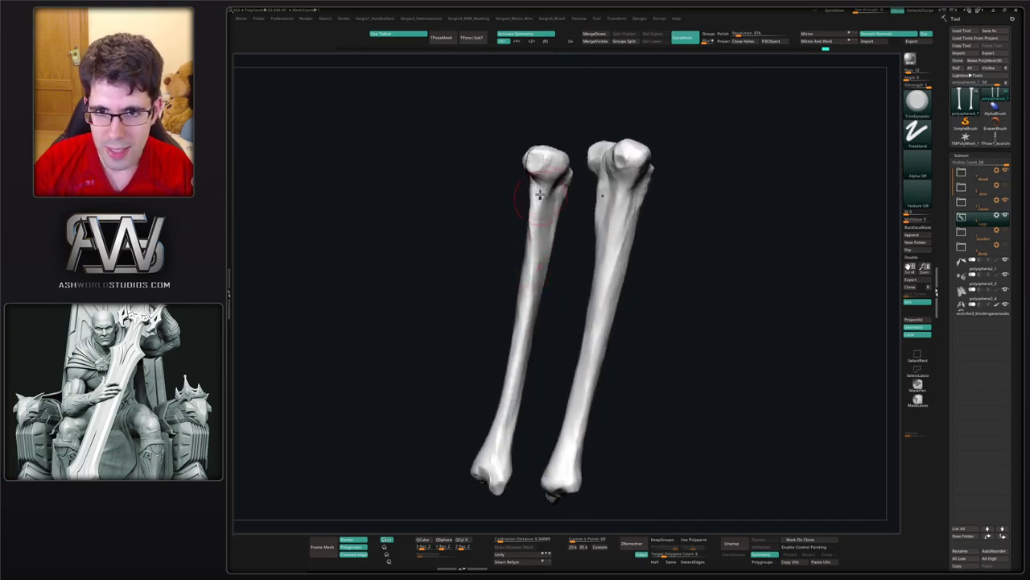
pyautogui.moveTo(548, 248); pyautogui.dragTo(535, 251, button='right')
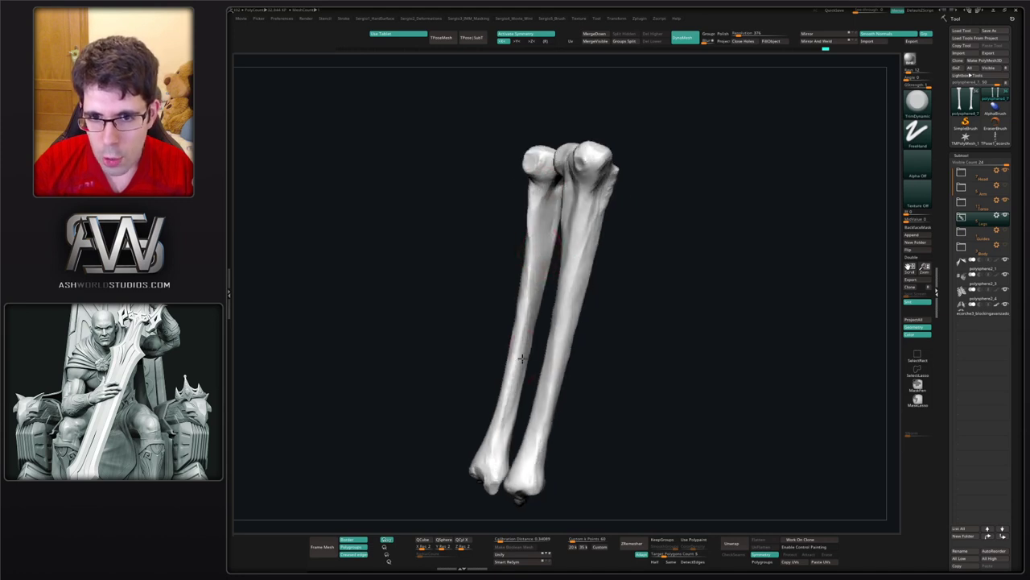
pyautogui.moveTo(503, 410)
pyautogui.mouseDown(button='right')
pyautogui.moveTo(521, 384)
pyautogui.moveTo(497, 395)
pyautogui.mouseUp(button='right')
pyautogui.keyDown('alt'); pyautogui.moveTo(557, 180); pyautogui.dragTo(536, 247, button='right'); pyautogui.keyUp('alt')
pyautogui.moveTo(501, 339); pyautogui.dragTo(514, 349, button='right')
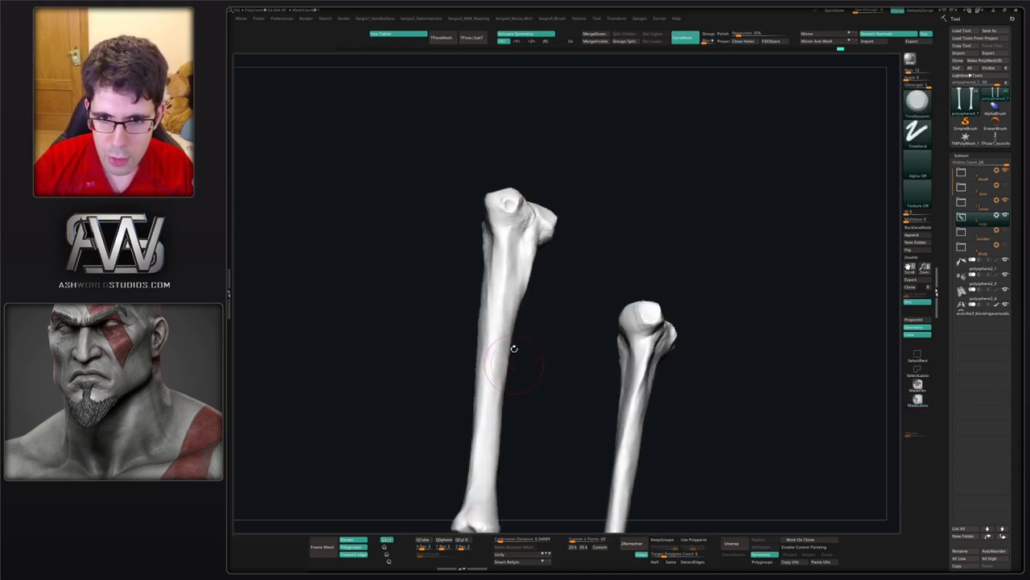
pyautogui.moveTo(483, 460); pyautogui.dragTo(500, 393, button='right')
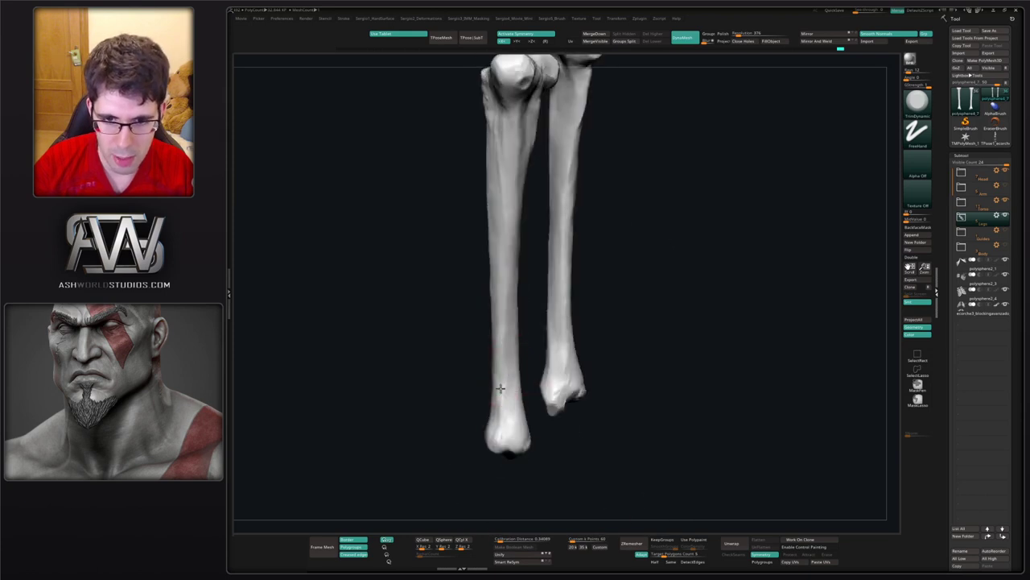
pyautogui.moveTo(509, 352); pyautogui.dragTo(510, 423, button='right')
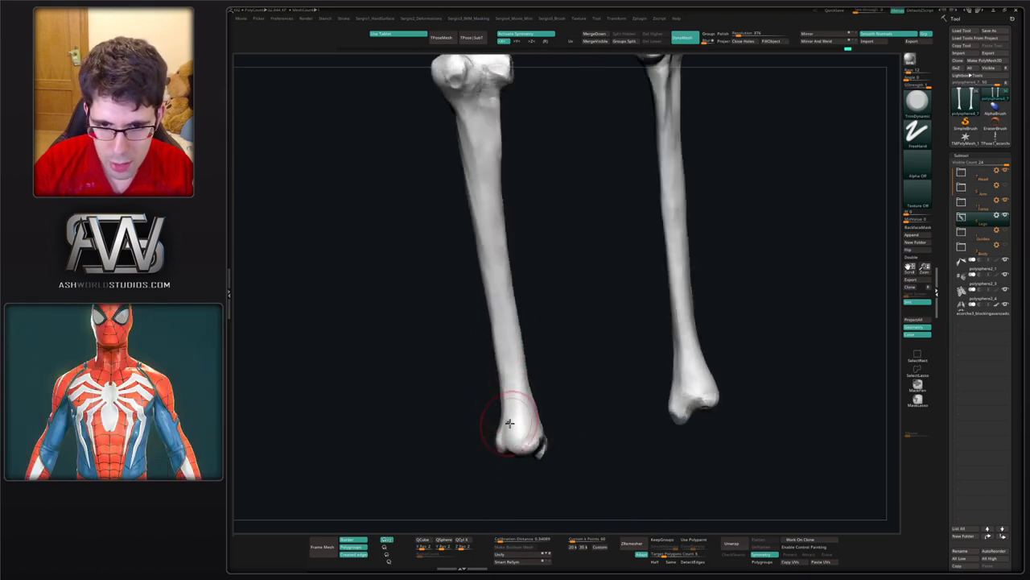
pyautogui.moveTo(503, 368)
pyautogui.mouseDown(button='right')
pyautogui.moveTo(545, 347)
pyautogui.moveTo(510, 258)
pyautogui.moveTo(534, 262)
pyautogui.moveTo(523, 230)
pyautogui.moveTo(540, 281)
pyautogui.moveTo(572, 308)
pyautogui.moveTo(575, 225)
pyautogui.moveTo(552, 272)
pyautogui.moveTo(609, 304)
pyautogui.moveTo(576, 243)
pyautogui.moveTo(587, 189)
pyautogui.mouseUp(button='right')
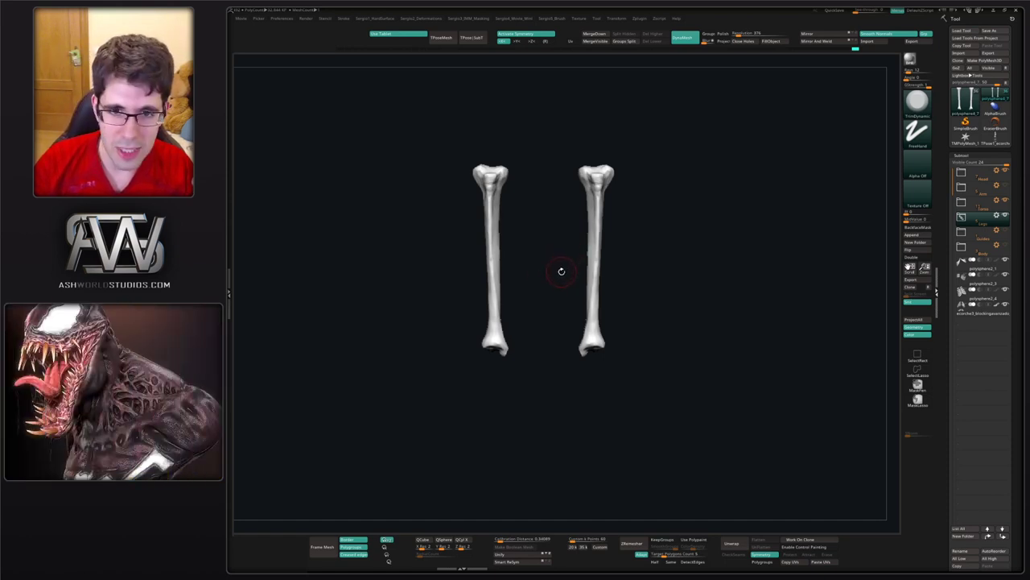
# - Sharpen the planes running from the tibial tuberosity down the upper front of the shaft with TrimDynamic
pyautogui.keyDown('ctrl'); pyautogui.moveTo(579, 253); pyautogui.dragTo(581, 278, button='right'); pyautogui.keyUp('ctrl')
pyautogui.keyDown('alt'); pyautogui.moveTo(581, 278); pyautogui.dragTo(548, 285, button='right'); pyautogui.keyUp('alt')
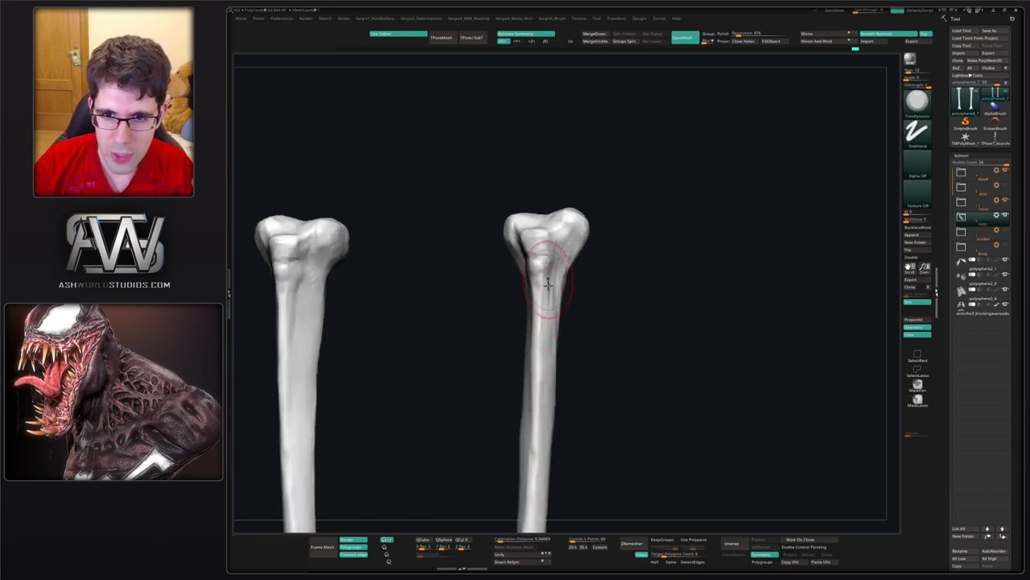
pyautogui.moveTo(547, 284)
pyautogui.mouseDown()
pyautogui.moveTo(534, 467)
pyautogui.moveTo(541, 451)
pyautogui.mouseUp()
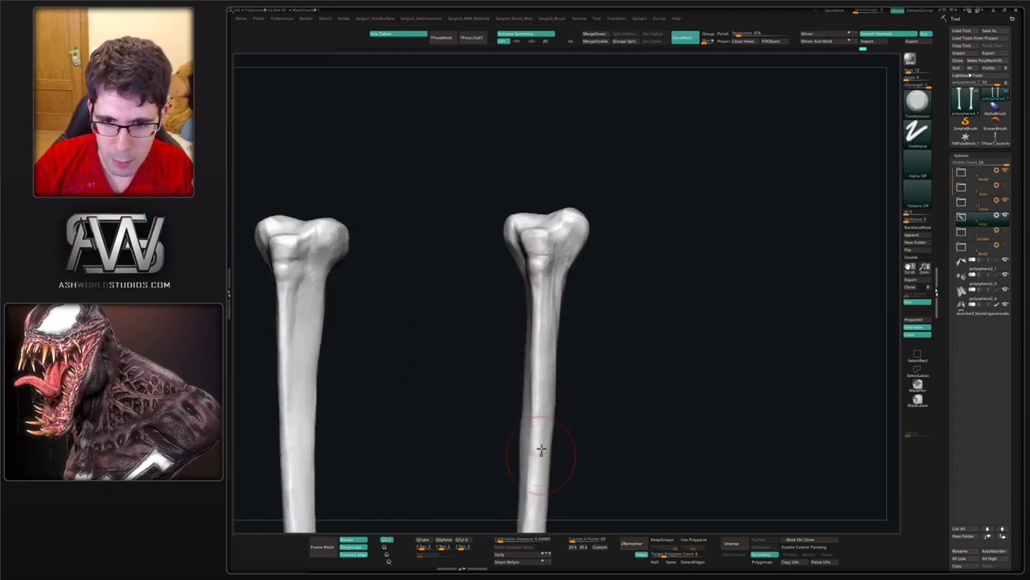
pyautogui.moveTo(541, 451); pyautogui.dragTo(545, 345, button='right')
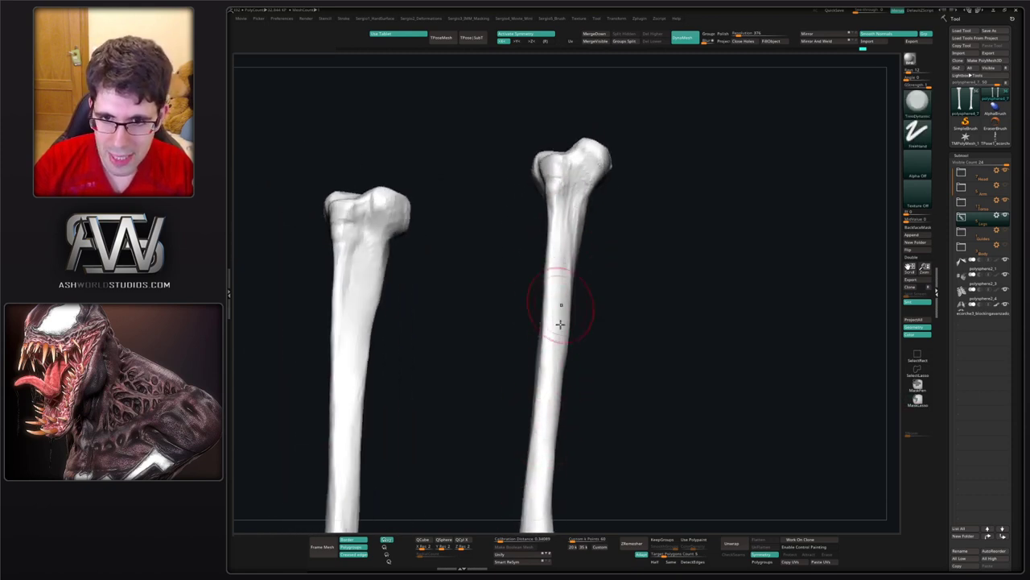
pyautogui.moveTo(571, 322); pyautogui.dragTo(580, 223, button='right')
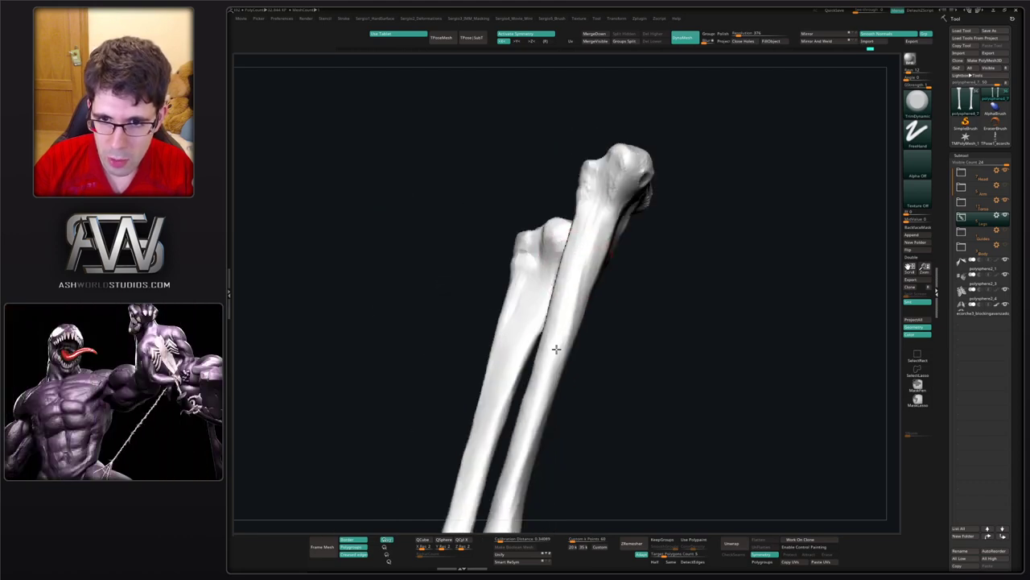
pyautogui.moveTo(555, 348); pyautogui.dragTo(564, 345, button='right')
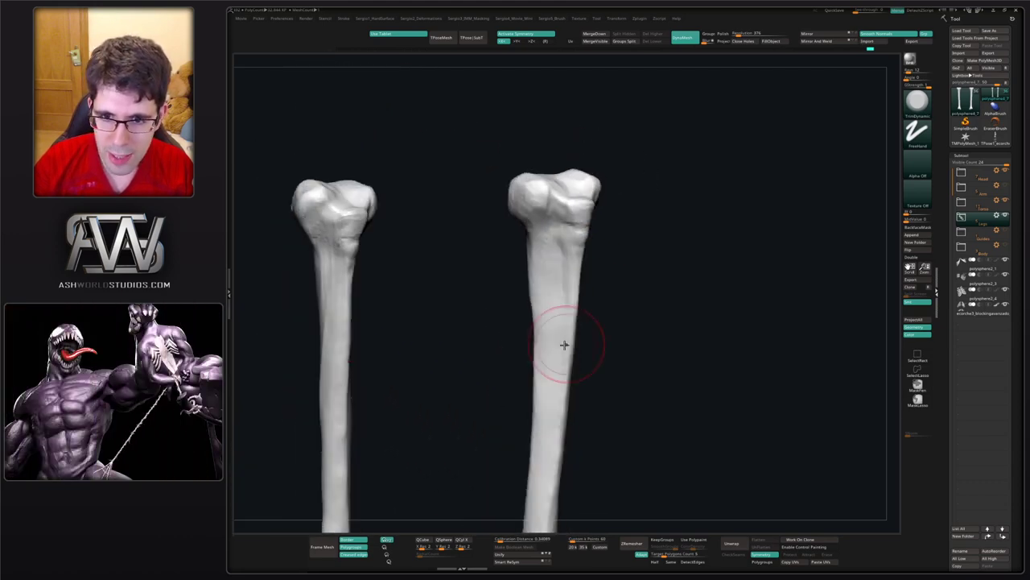
# - Clean up the lower shaft's planes where they flare into the ankle end with TrimDynamic
pyautogui.moveTo(550, 479); pyautogui.dragTo(566, 375, button='right')
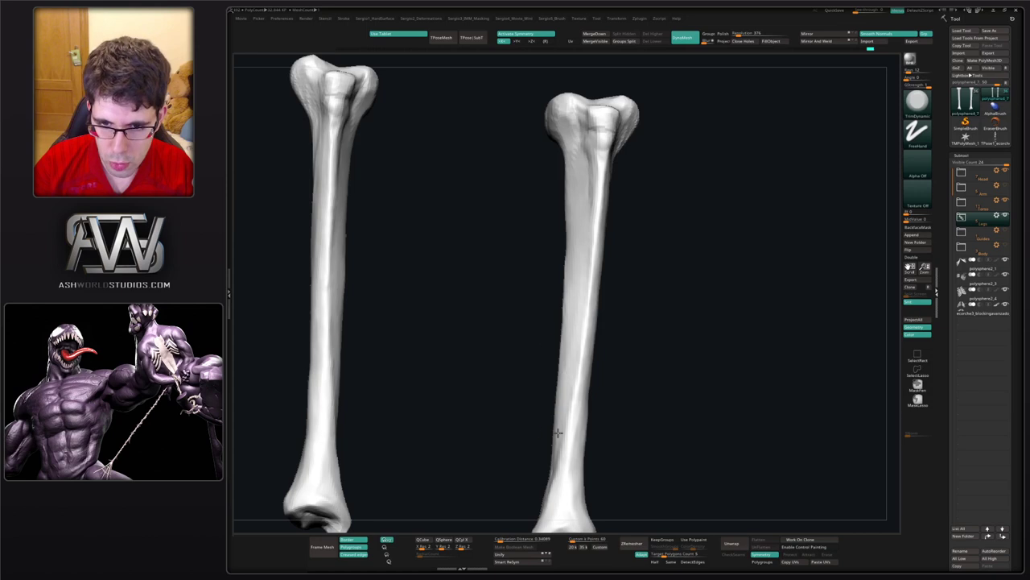
pyautogui.moveTo(558, 433); pyautogui.dragTo(569, 467, button='right')
pyautogui.keyDown('alt'); pyautogui.moveTo(552, 518); pyautogui.dragTo(556, 411, button='right'); pyautogui.keyUp('alt')
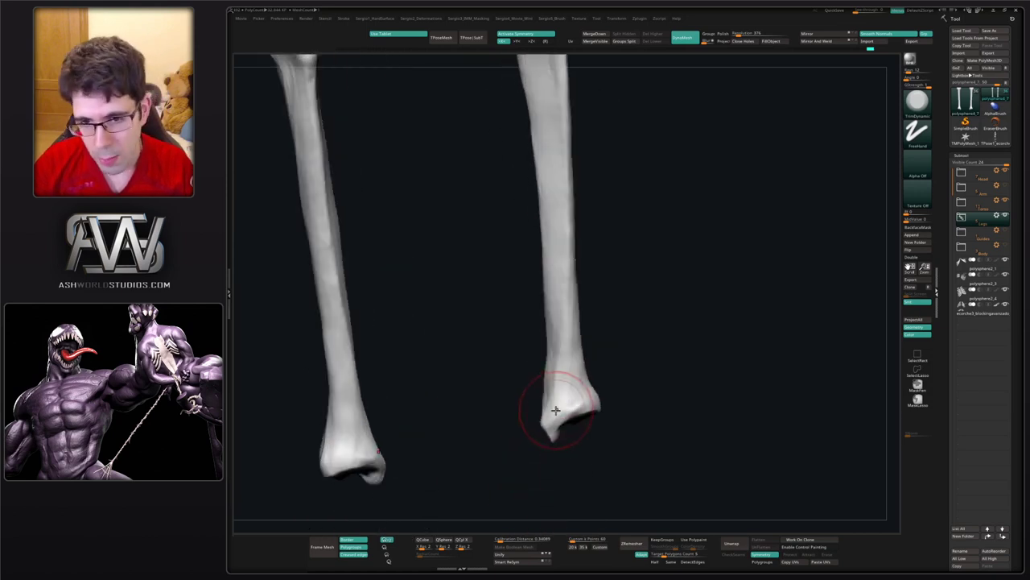
pyautogui.moveTo(573, 354); pyautogui.dragTo(552, 346, button='right')
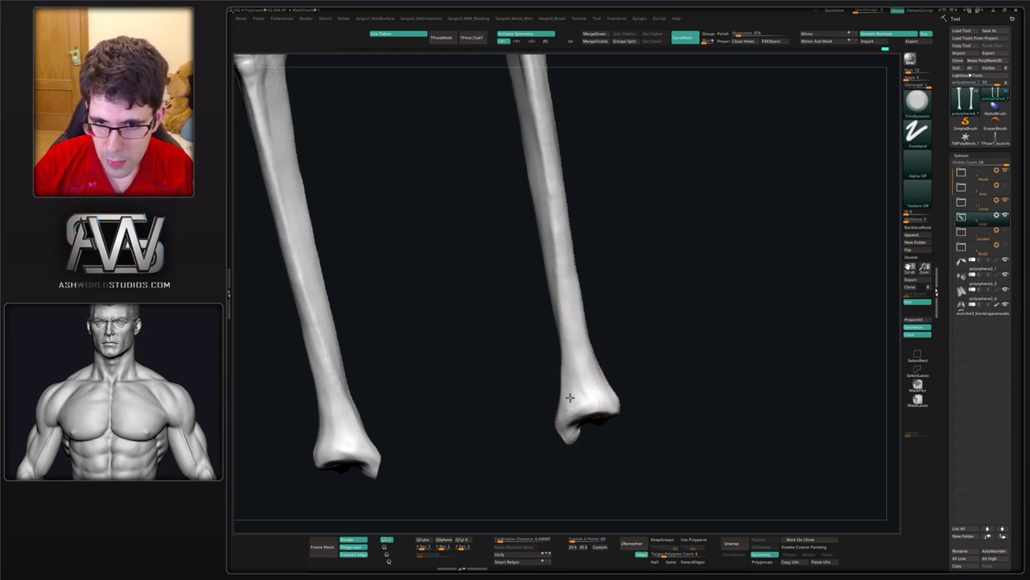
pyautogui.keyDown('ctrl'); pyautogui.moveTo(569, 399); pyautogui.dragTo(549, 322, button='right'); pyautogui.keyUp('ctrl')
# - Refine the back of the tibia head below the condyles with TrimDynamic, and show the other leg bones again
pyautogui.keyDown('ctrl'); pyautogui.moveTo(549, 250); pyautogui.dragTo(568, 272, button='right'); pyautogui.keyUp('ctrl')
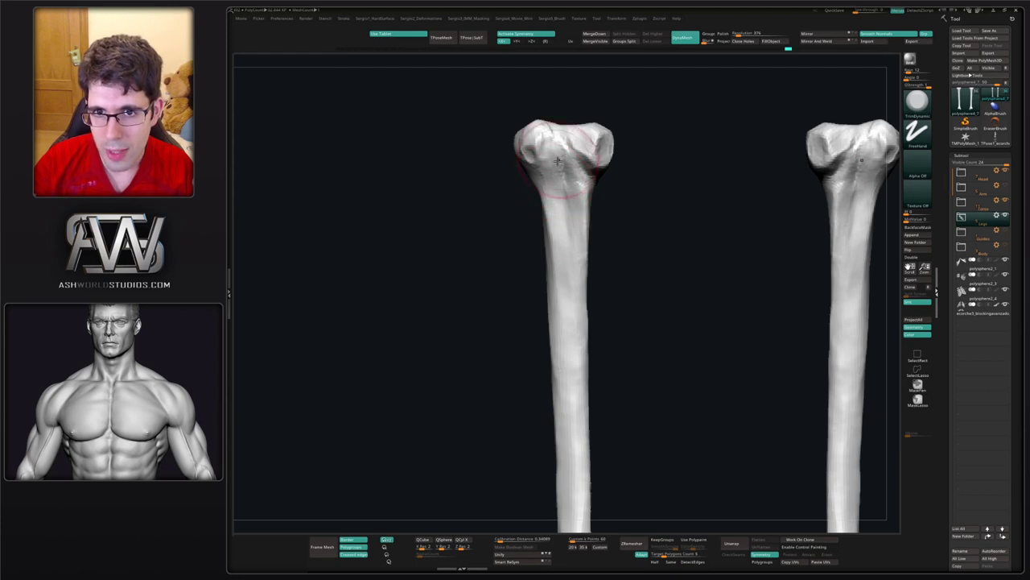
pyautogui.moveTo(591, 226); pyautogui.dragTo(579, 196, button='right')
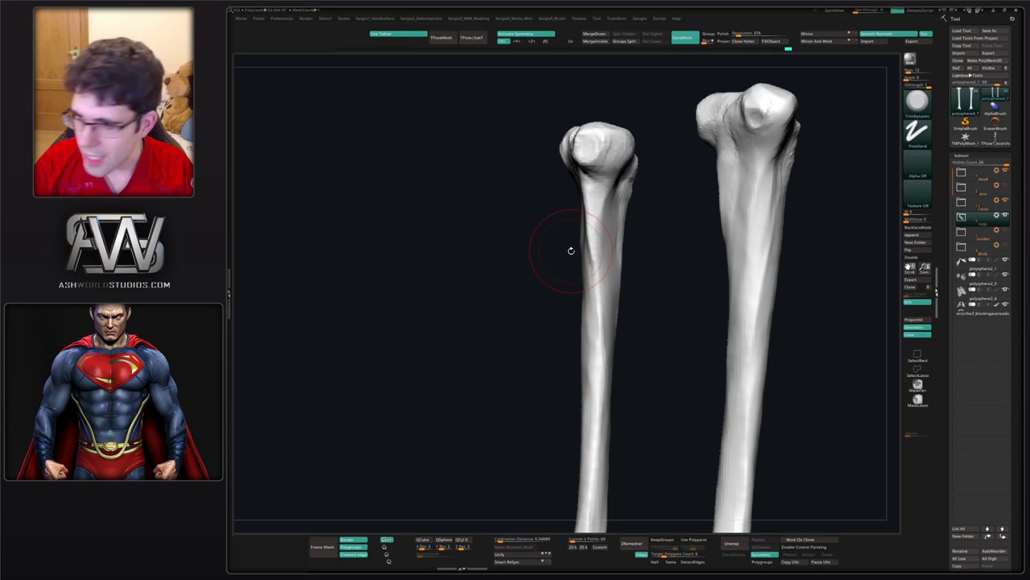
pyautogui.moveTo(591, 237); pyautogui.dragTo(604, 175, button='right')
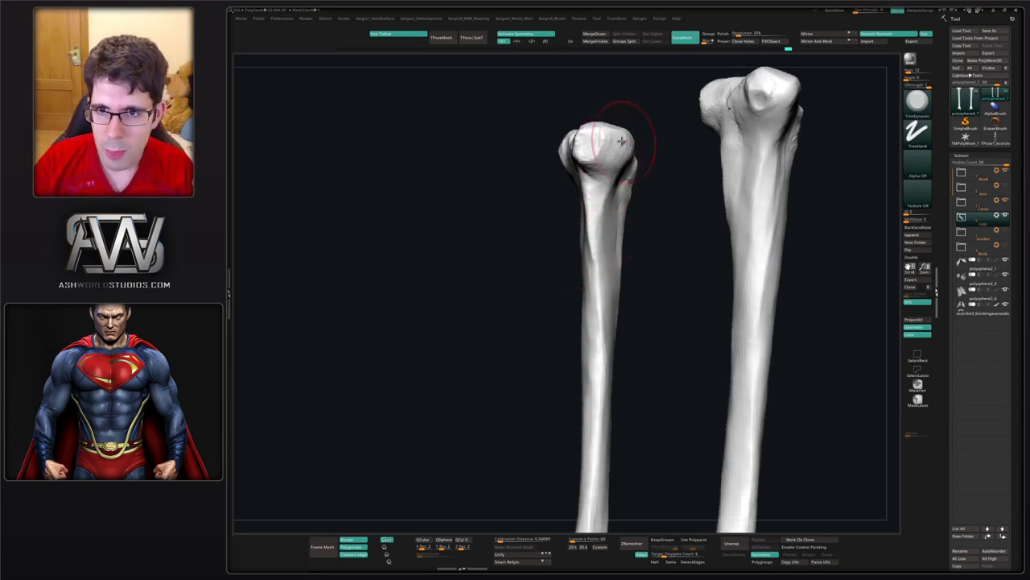
pyautogui.keyDown('ctrl'); pyautogui.moveTo(616, 260); pyautogui.dragTo(615, 211, button='right'); pyautogui.keyUp('ctrl')
pyautogui.moveTo(615, 211)
pyautogui.mouseDown(button='right')
pyautogui.moveTo(564, 246)
pyautogui.moveTo(636, 262)
pyautogui.moveTo(605, 244)
pyautogui.moveTo(619, 281)
pyautogui.moveTo(560, 315)
pyautogui.moveTo(582, 315)
pyautogui.mouseUp(button='right')
pyautogui.keyDown('ctrl'); pyautogui.moveTo(581, 315); pyautogui.dragTo(609, 256, button='right'); pyautogui.keyUp('ctrl')
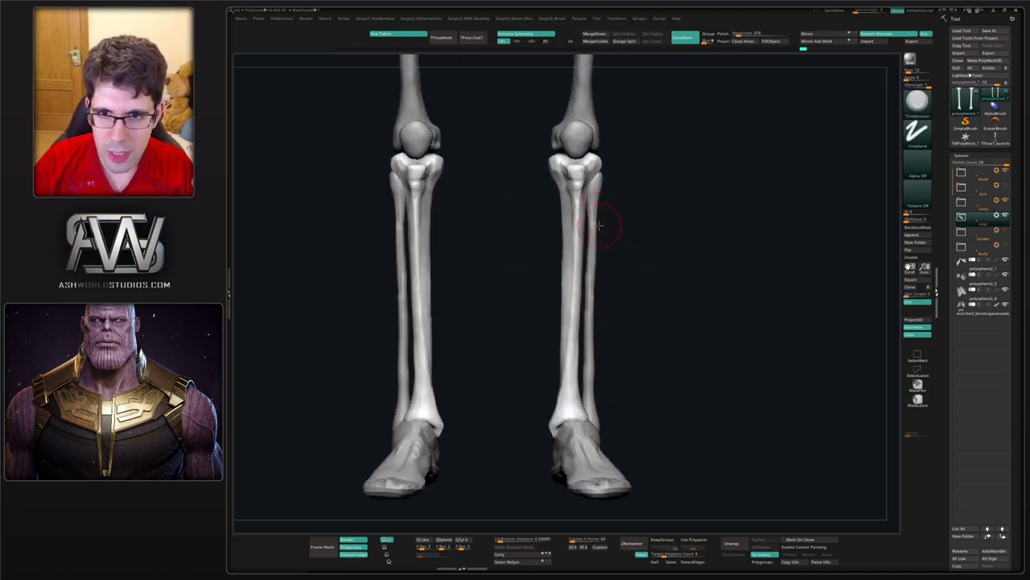
# - Select and isolate the fibulae, keep only the fibula of the figure's left leg, and bring back the surrounding bones
pyautogui.keyDown('alt'); pyautogui.click(601, 206); pyautogui.keyUp('alt')
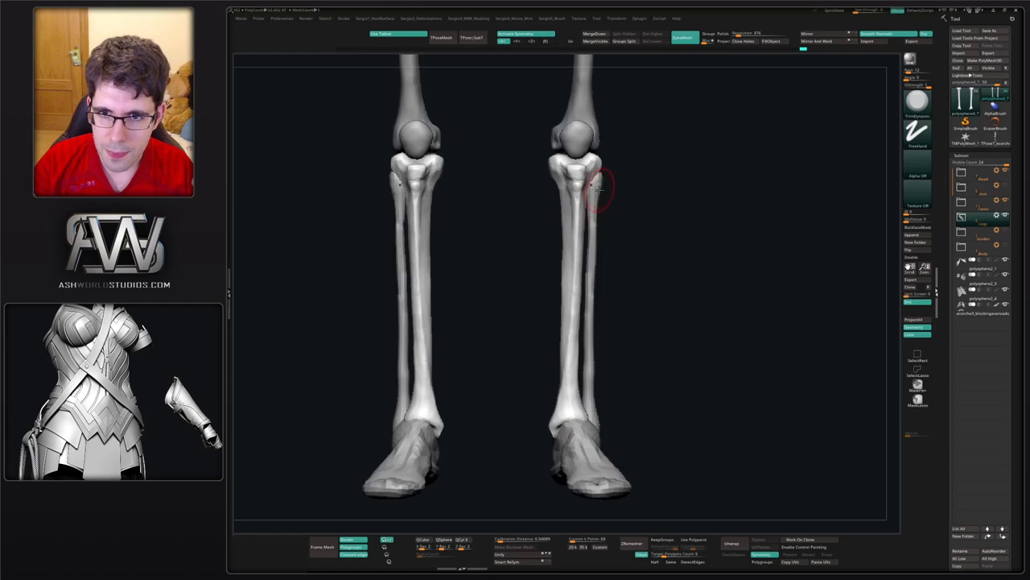
pyautogui.keyDown('ctrl'); pyautogui.moveTo(610, 278); pyautogui.dragTo(604, 241, button='right'); pyautogui.keyUp('ctrl')
pyautogui.keyDown('alt'); pyautogui.click(597, 304); pyautogui.keyUp('alt')
pyautogui.hotkey('alt', 's')
pyautogui.moveTo(602, 241); pyautogui.dragTo(628, 219)
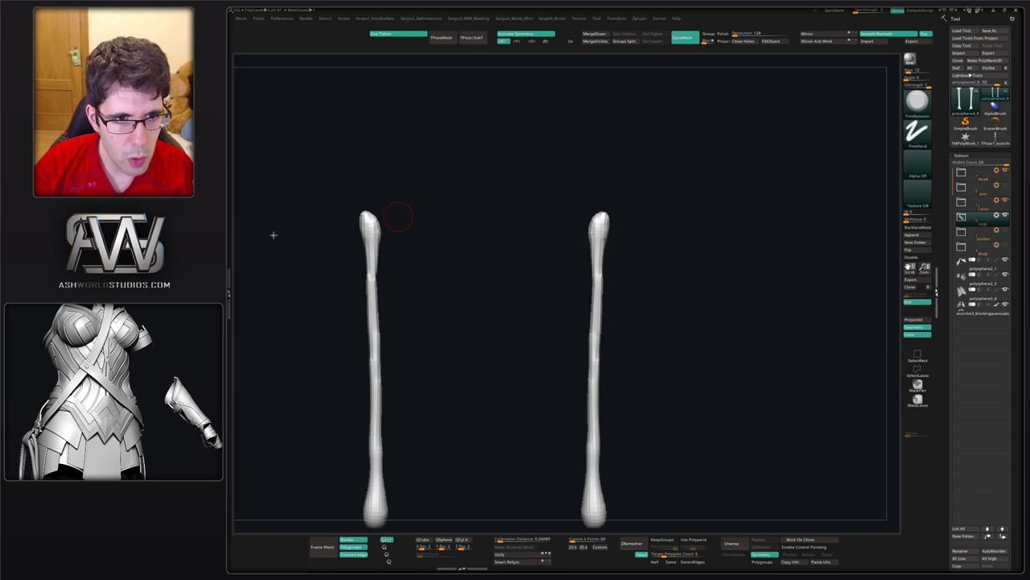
pyautogui.moveTo(667, 309); pyautogui.dragTo(608, 261)
pyautogui.hotkey('alt', 's')
# - Adjust the remaining fibula's head and shaft beside the tibia with the Move brush, checking it from the side and front
pyautogui.press('b')
pyautogui.press('m')
pyautogui.press('v')
pyautogui.moveTo(503, 322); pyautogui.dragTo(547, 304)
pyautogui.moveTo(564, 297); pyautogui.dragTo(577, 295)
pyautogui.moveTo(574, 342); pyautogui.dragTo(587, 362)
pyautogui.keyDown('shift'); pyautogui.moveTo(648, 313); pyautogui.dragTo(593, 304); pyautogui.keyUp('shift')
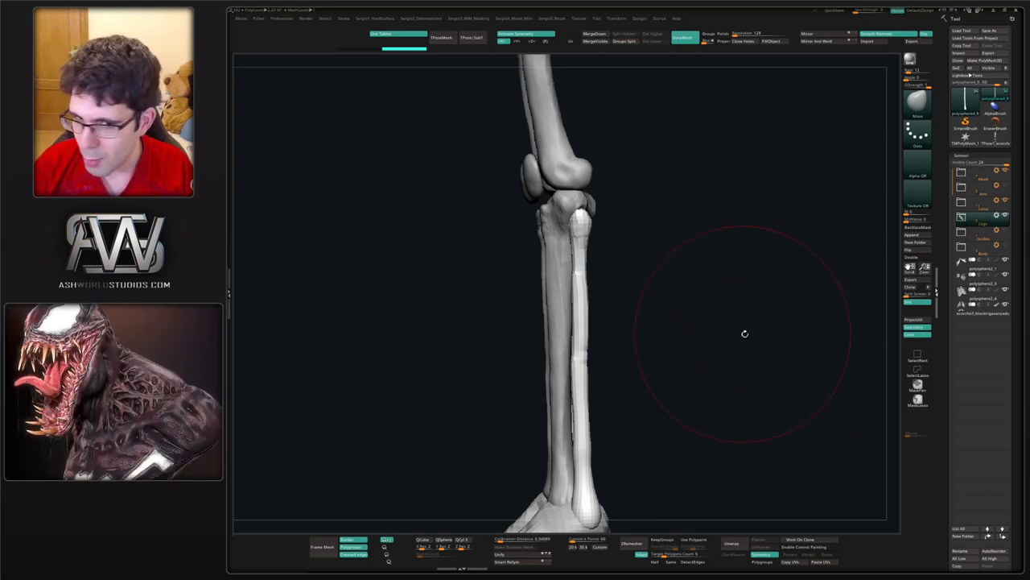
pyautogui.moveTo(745, 334)
pyautogui.mouseDown()
pyautogui.moveTo(779, 338)
pyautogui.moveTo(746, 336)
pyautogui.mouseUp()
pyautogui.moveTo(687, 311); pyautogui.dragTo(690, 289)
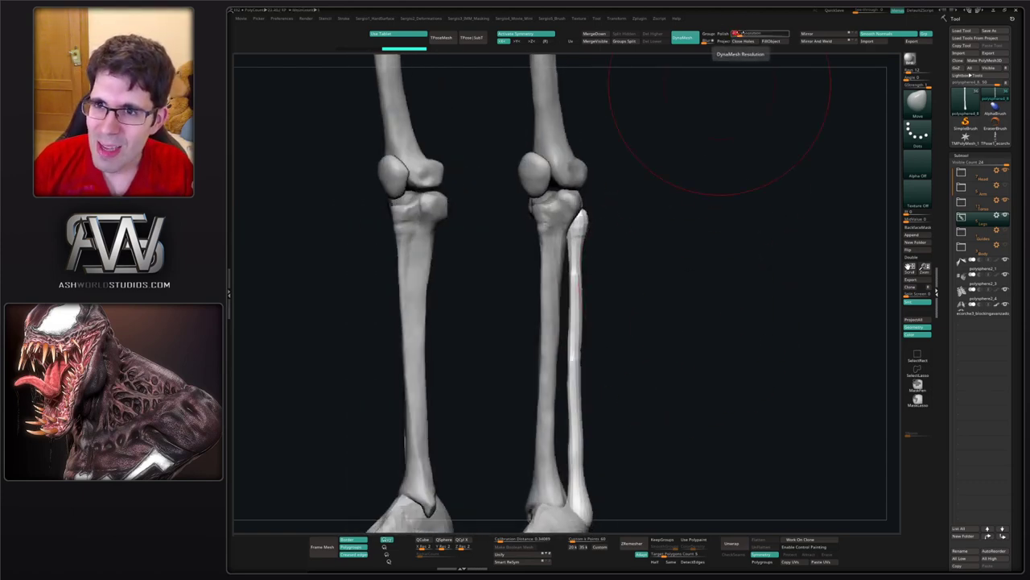
# - Remesh the isolated fibula with DynaMesh at resolution 408 and smooth its shaft from the head to the ankle end
pyautogui.click(738, 34)
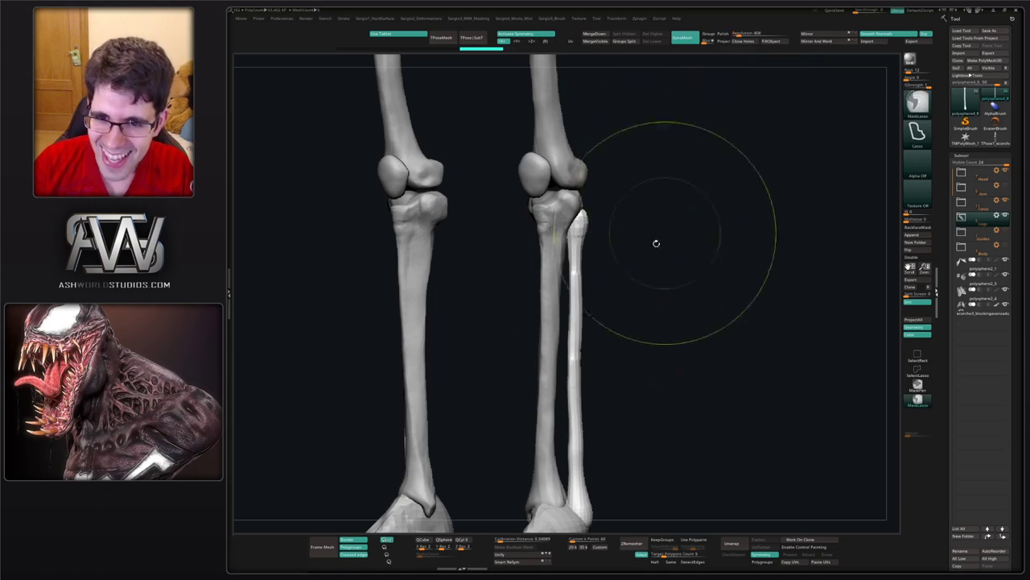
pyautogui.keyDown('ctrl'); pyautogui.moveTo(655, 243); pyautogui.dragTo(641, 254); pyautogui.keyUp('ctrl')
pyautogui.keyDown('shift'); pyautogui.moveTo(576, 221); pyautogui.dragTo(577, 491); pyautogui.keyUp('shift')
pyautogui.moveTo(628, 361)
pyautogui.keyDown('alt'); pyautogui.mouseDown()
pyautogui.moveTo(621, 290)
pyautogui.moveTo(597, 290)
pyautogui.moveTo(633, 288)
pyautogui.moveTo(612, 296)
pyautogui.moveTo(598, 285)
pyautogui.mouseUp(); pyautogui.keyUp('alt')
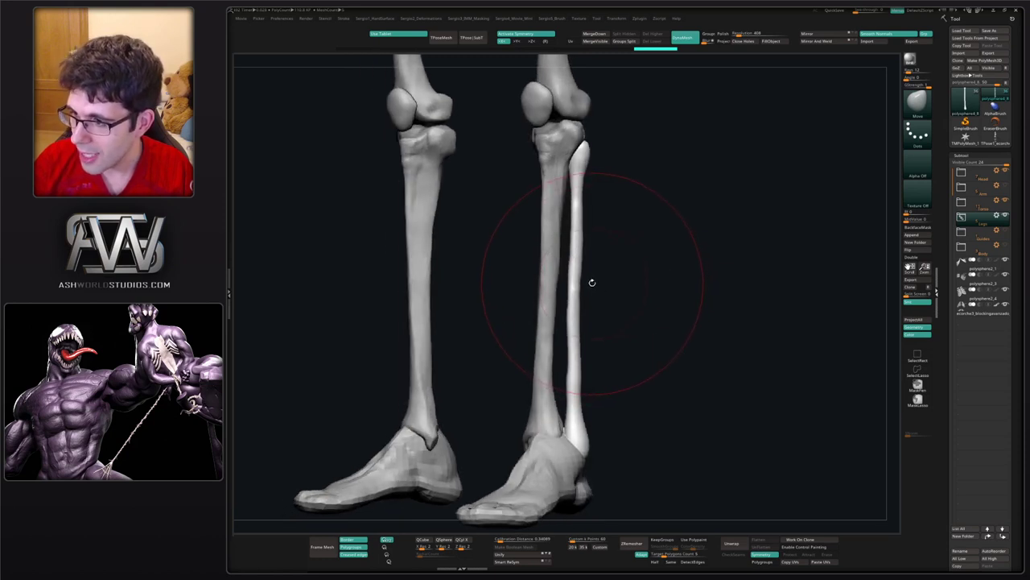
pyautogui.moveTo(591, 276)
pyautogui.mouseDown()
pyautogui.moveTo(605, 283)
pyautogui.moveTo(582, 258)
pyautogui.moveTo(572, 276)
pyautogui.mouseUp()
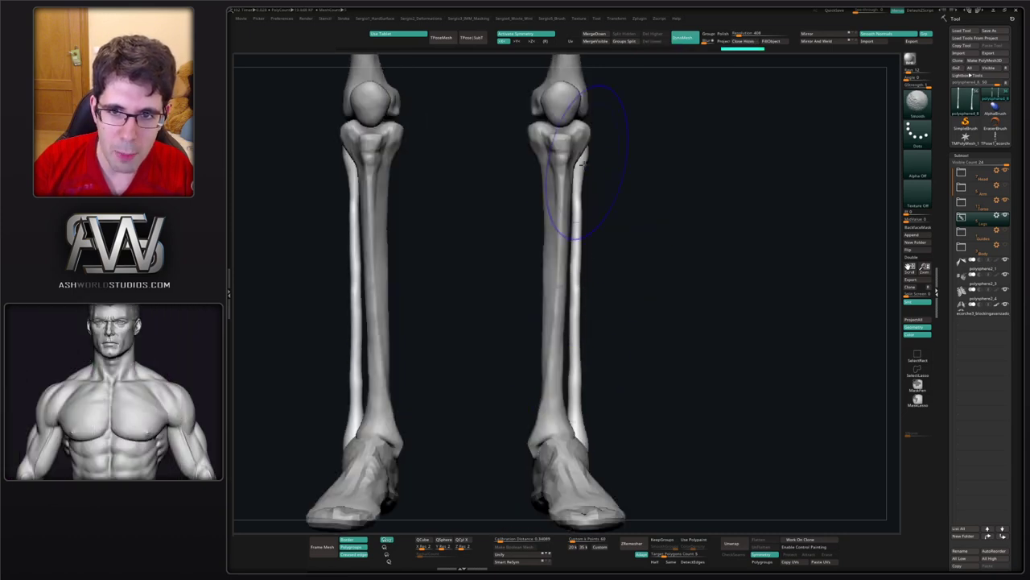
pyautogui.moveTo(593, 322)
pyautogui.mouseDown()
pyautogui.moveTo(626, 249)
pyautogui.moveTo(589, 228)
pyautogui.moveTo(571, 234)
pyautogui.moveTo(592, 250)
pyautogui.moveTo(581, 247)
pyautogui.moveTo(627, 233)
pyautogui.mouseUp()
# - Adjust the lower shaft of both tibiae above the ankle with the Move brush in symmetry
pyautogui.hotkey('ctrl', 'shift', 's')
pyautogui.press('f')
pyautogui.press('b')
pyautogui.press('d')
pyautogui.press('s')
pyautogui.press('b')
pyautogui.press('m')
pyautogui.press('v')
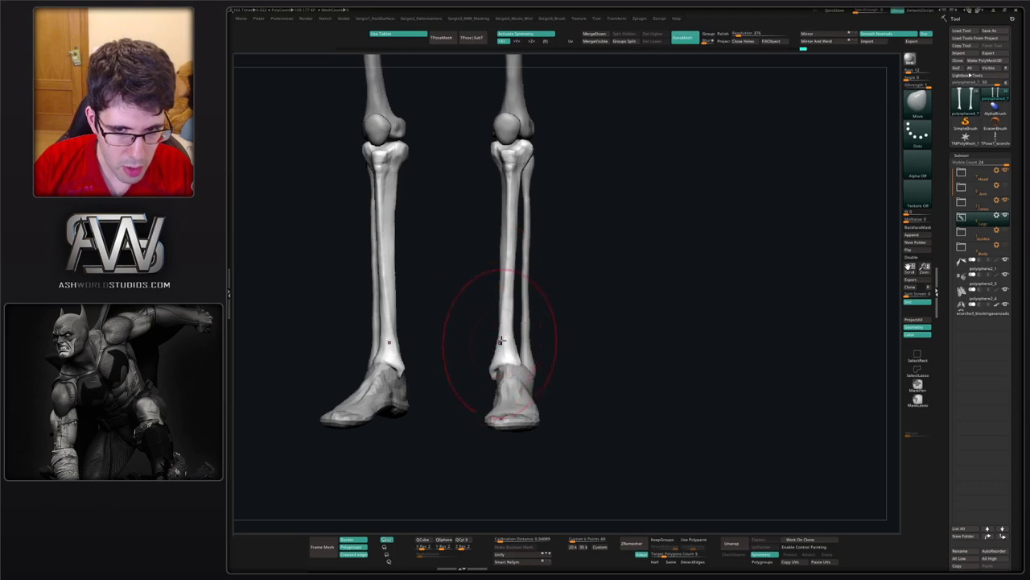
pyautogui.press('s')
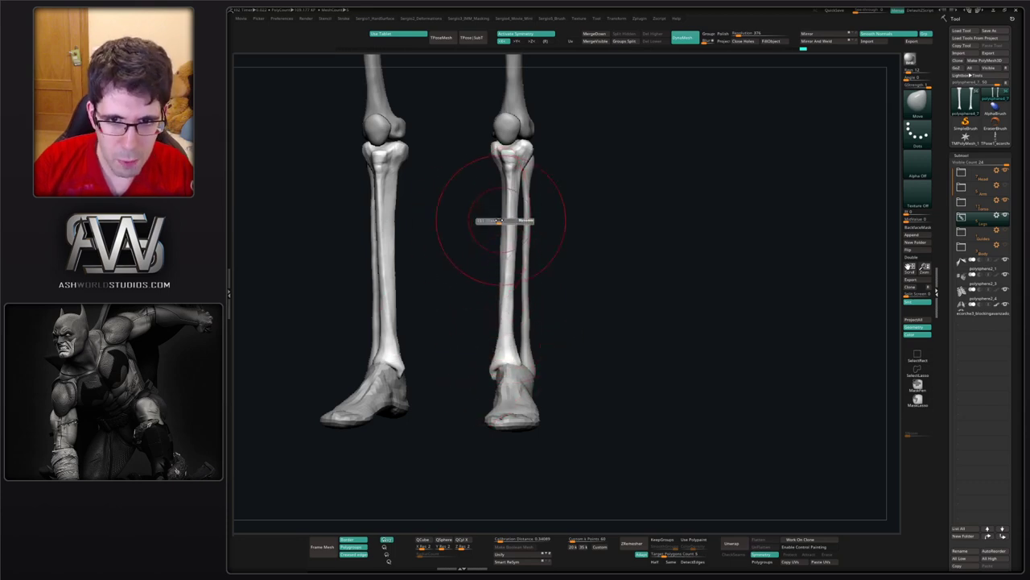
pyautogui.moveTo(504, 222); pyautogui.dragTo(500, 220)
pyautogui.press('s')
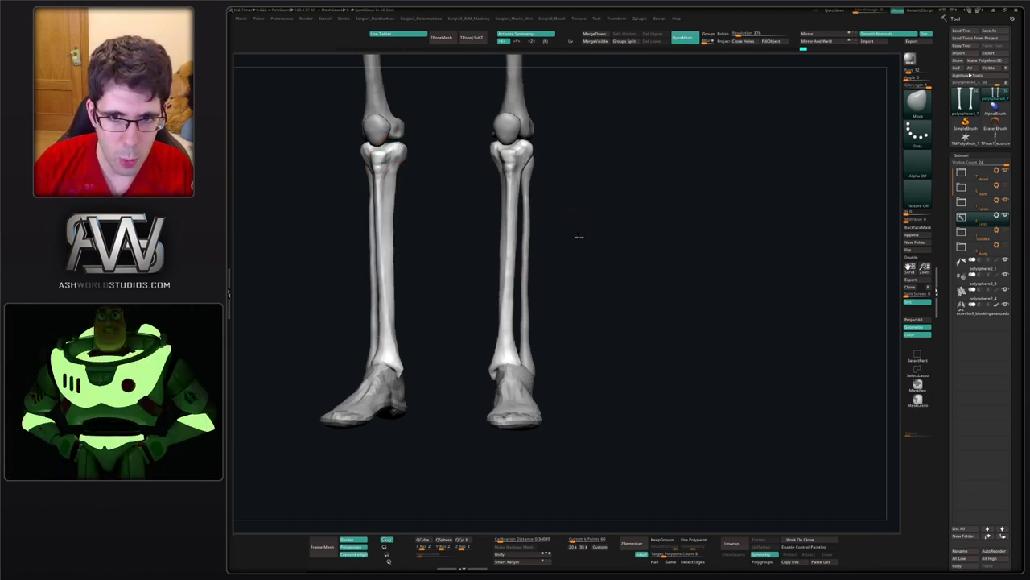
# - Shape a gentle curve along the upper and middle tibia shaft with the Move brush, working from the front
pyautogui.press('s')
pyautogui.moveTo(507, 213); pyautogui.dragTo(501, 207)
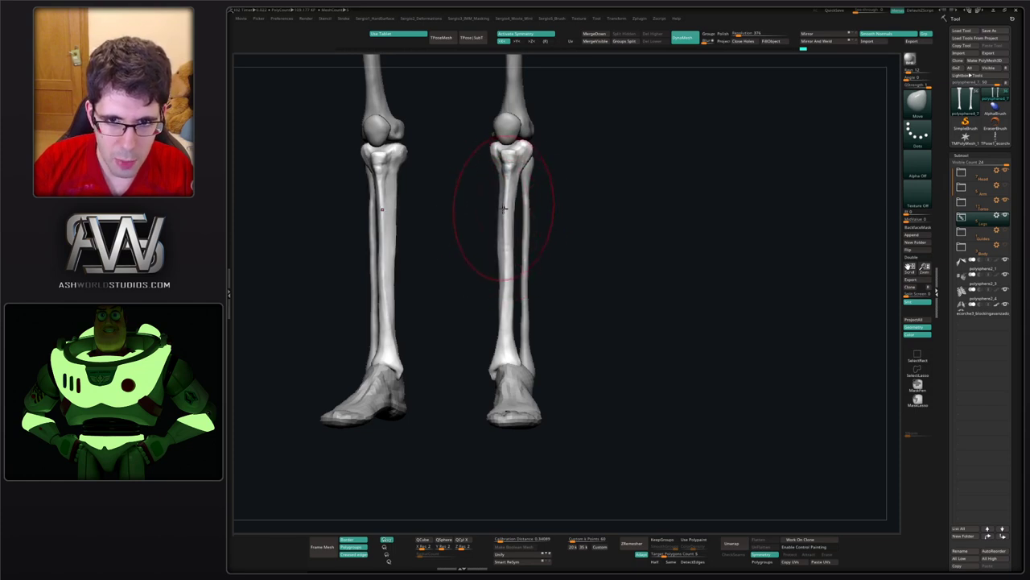
pyautogui.moveTo(504, 244); pyautogui.dragTo(494, 293)
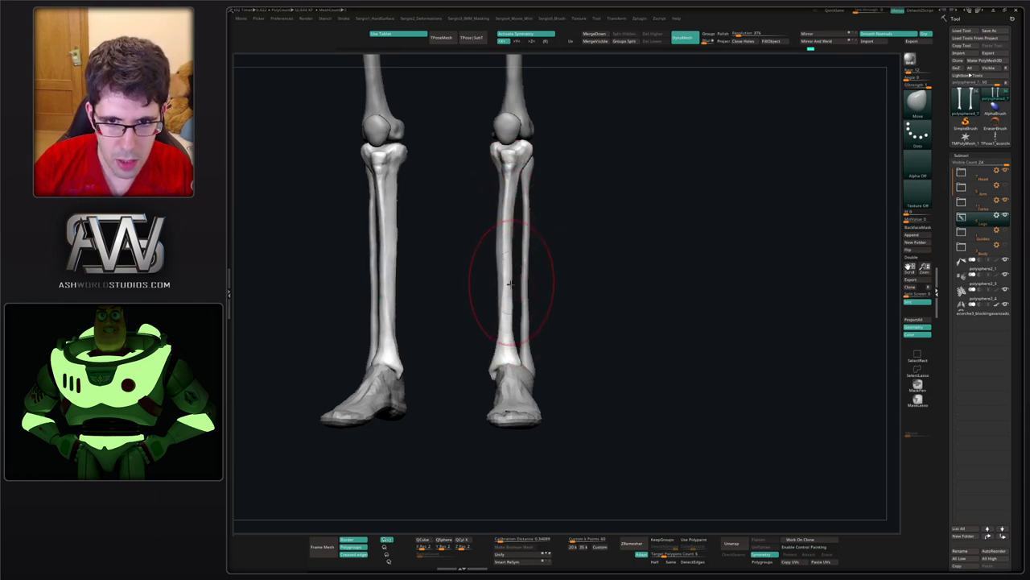
pyautogui.moveTo(495, 186); pyautogui.dragTo(498, 205)
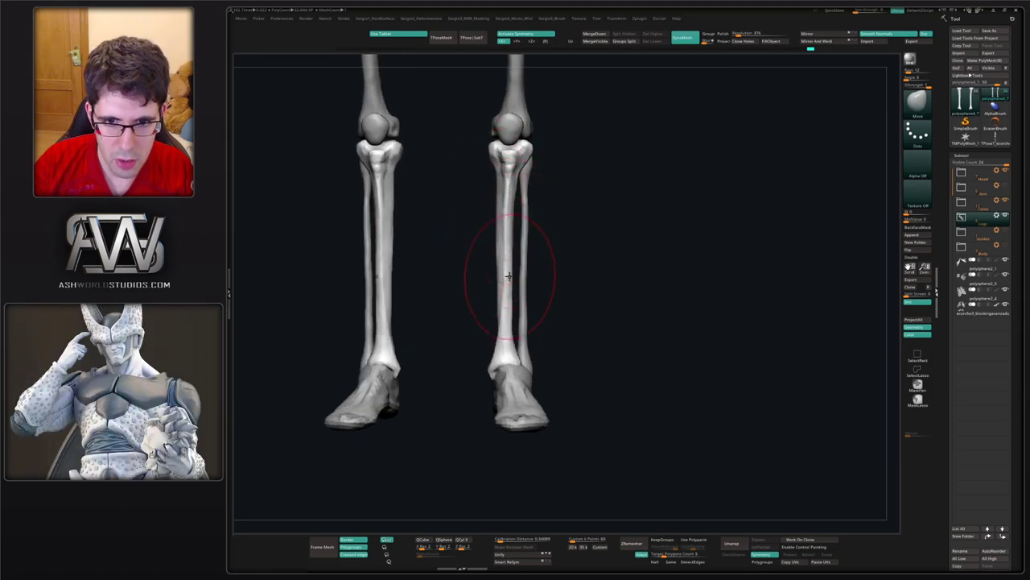
pyautogui.moveTo(513, 322); pyautogui.dragTo(510, 319)
pyautogui.moveTo(508, 309)
pyautogui.mouseDown(button='right')
pyautogui.moveTo(524, 273)
pyautogui.moveTo(515, 234)
pyautogui.mouseUp(button='right')
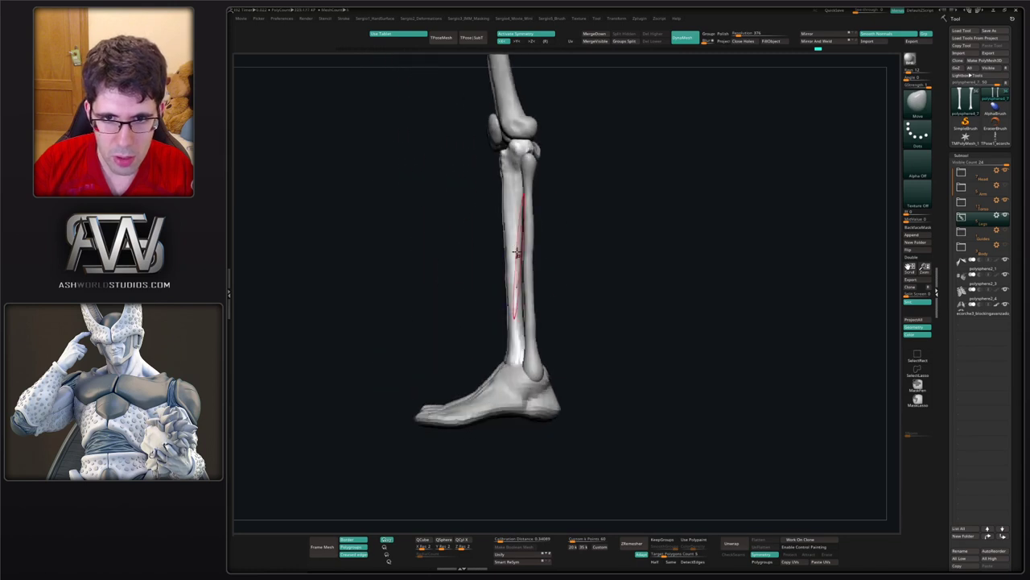
# - Isolate the tibiae, mask part of the shaft in side view, reshape the front edge with the Move brush and clear the mask
pyautogui.keyDown('ctrl'); pyautogui.keyDown('shift'); pyautogui.click(510, 219); pyautogui.keyUp('shift'); pyautogui.keyUp('ctrl')
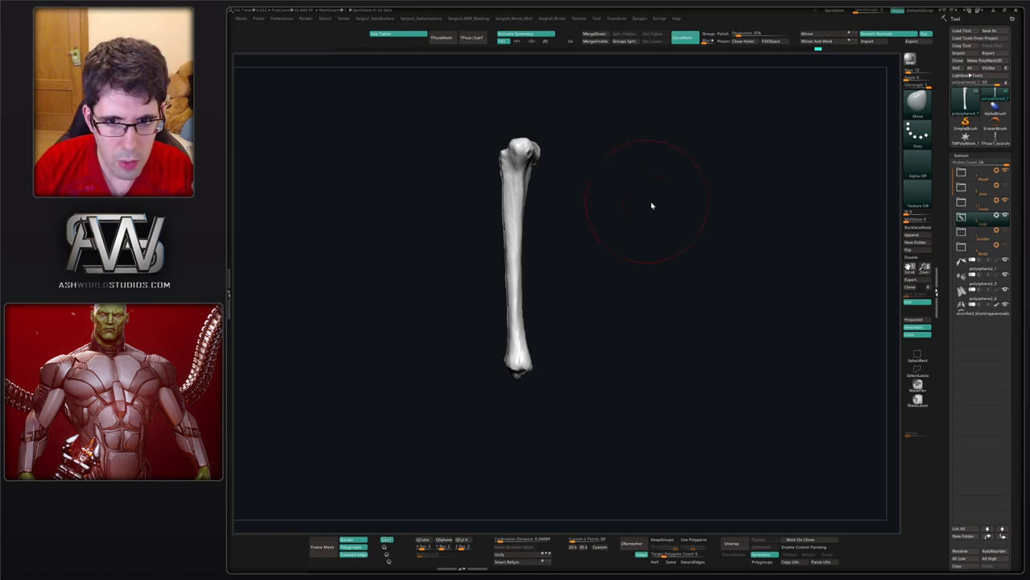
pyautogui.moveTo(671, 224); pyautogui.dragTo(661, 226)
pyautogui.press('s')
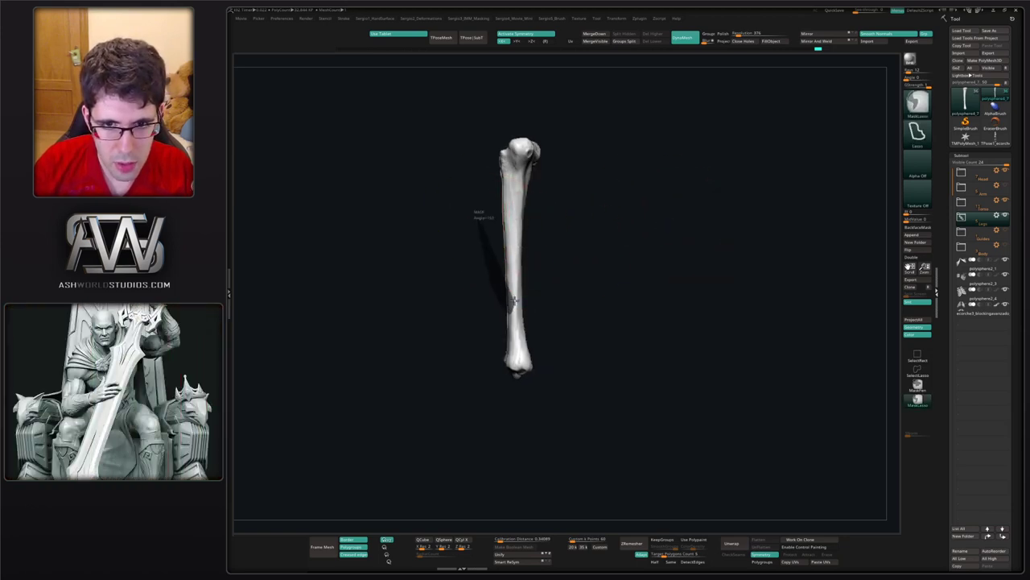
pyautogui.moveTo(512, 224)
pyautogui.keyDown('ctrl'); pyautogui.mouseDown()
pyautogui.moveTo(512, 158)
pyautogui.moveTo(496, 171)
pyautogui.mouseUp(); pyautogui.keyUp('ctrl')
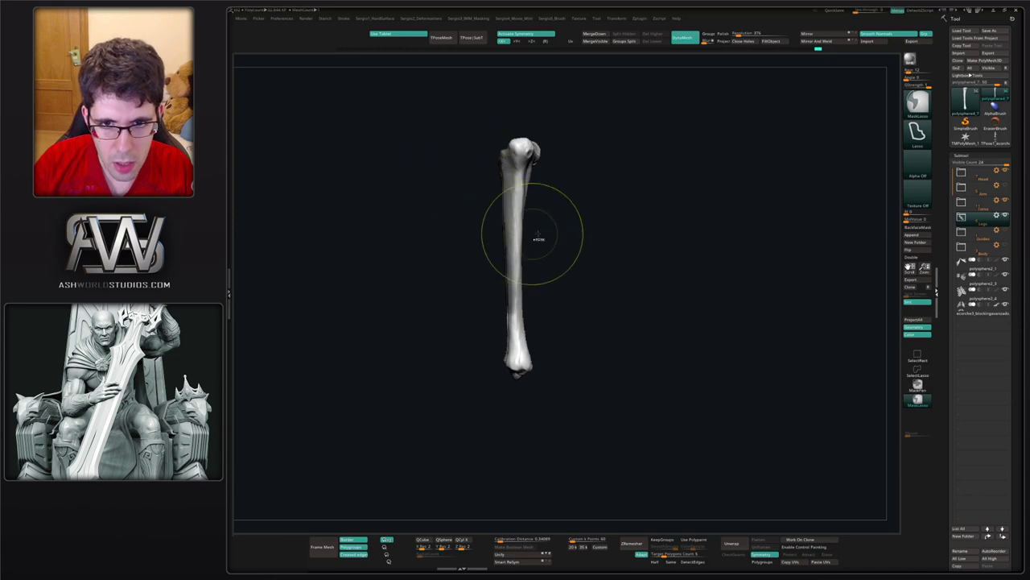
pyautogui.keyDown('ctrl'); pyautogui.click(535, 235); pyautogui.keyUp('ctrl')
pyautogui.keyDown('ctrl'); pyautogui.click(517, 254); pyautogui.keyUp('ctrl')
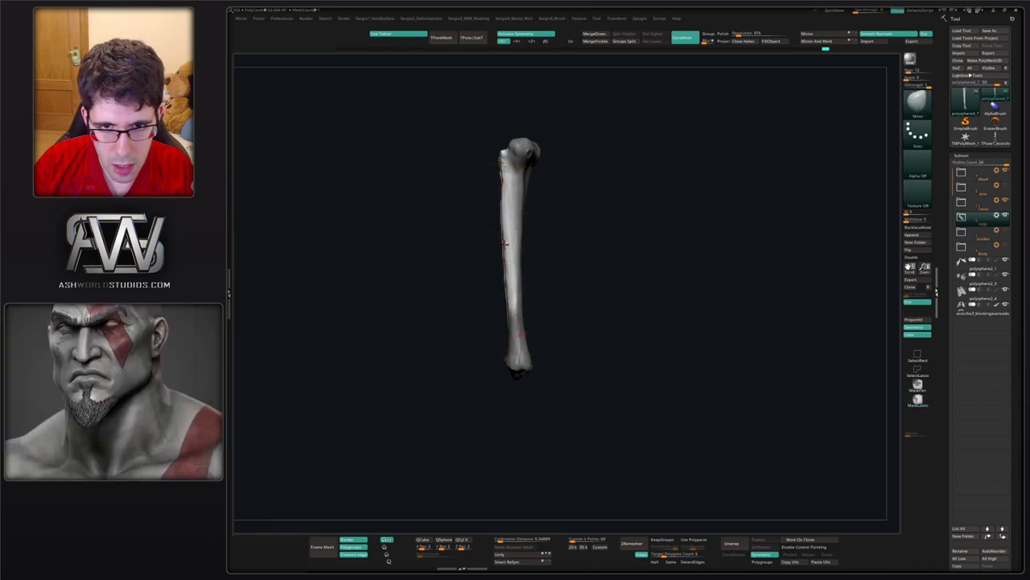
pyautogui.moveTo(533, 264)
pyautogui.keyDown('ctrl'); pyautogui.mouseDown()
pyautogui.moveTo(554, 309)
pyautogui.moveTo(520, 303)
pyautogui.mouseUp(); pyautogui.keyUp('ctrl')
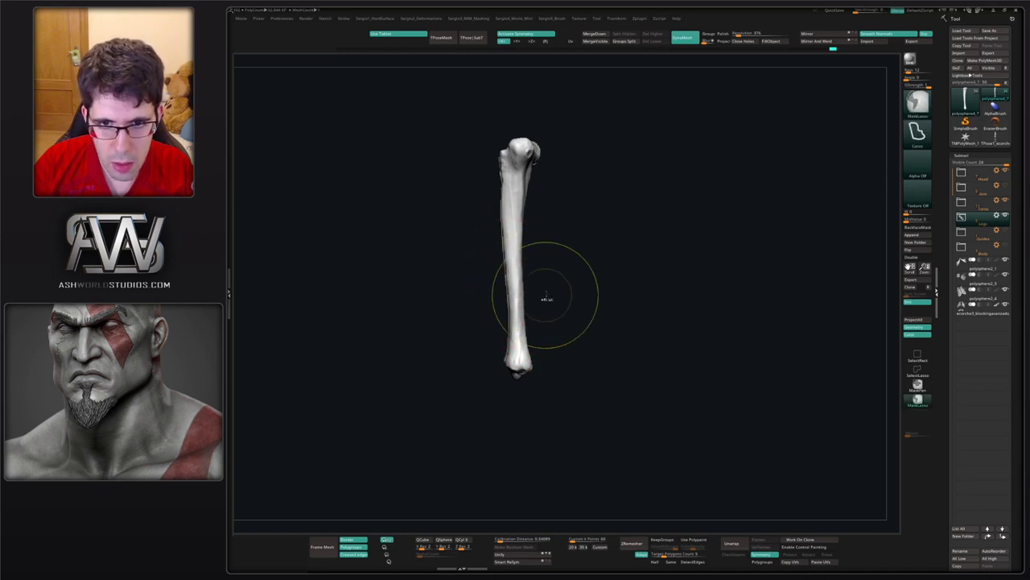
# - Refine the isolated tibia's shaft profile with the Move brush from behind and the side, and show the other leg bones again
pyautogui.keyDown('ctrl'); pyautogui.moveTo(545, 296); pyautogui.dragTo(547, 260, button='right'); pyautogui.keyUp('ctrl')
pyautogui.moveTo(547, 260)
pyautogui.mouseDown(button='right')
pyautogui.moveTo(587, 259)
pyautogui.moveTo(550, 260)
pyautogui.moveTo(583, 258)
pyautogui.moveTo(554, 272)
pyautogui.moveTo(516, 256)
pyautogui.mouseUp(button='right')
pyautogui.press('s')
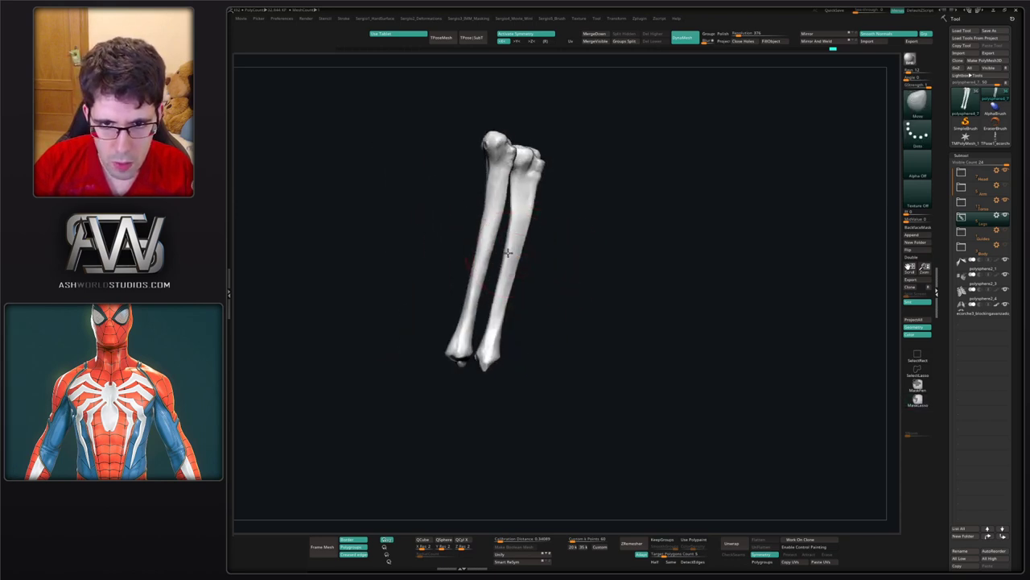
pyautogui.moveTo(512, 254)
pyautogui.mouseDown()
pyautogui.moveTo(504, 246)
pyautogui.moveTo(523, 243)
pyautogui.mouseUp()
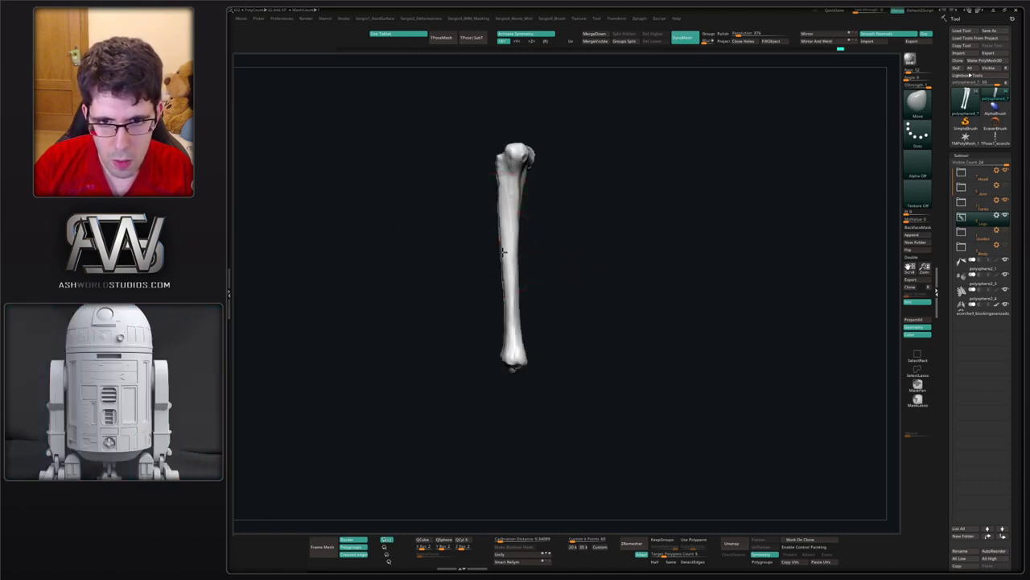
pyautogui.moveTo(504, 252); pyautogui.dragTo(556, 245, button='right')
pyautogui.moveTo(555, 246)
pyautogui.mouseDown(button='right')
pyautogui.moveTo(582, 249)
pyautogui.moveTo(540, 272)
pyautogui.moveTo(553, 265)
pyautogui.mouseUp(button='right')
pyautogui.hotkey('alt', 's')
# - Nudge the upper tibia shaft below the knee with a resized Move brush, from a three-quarter front view
pyautogui.keyDown('ctrl'); pyautogui.moveTo(552, 266); pyautogui.dragTo(548, 285, button='right'); pyautogui.keyUp('ctrl')
pyautogui.press('s')
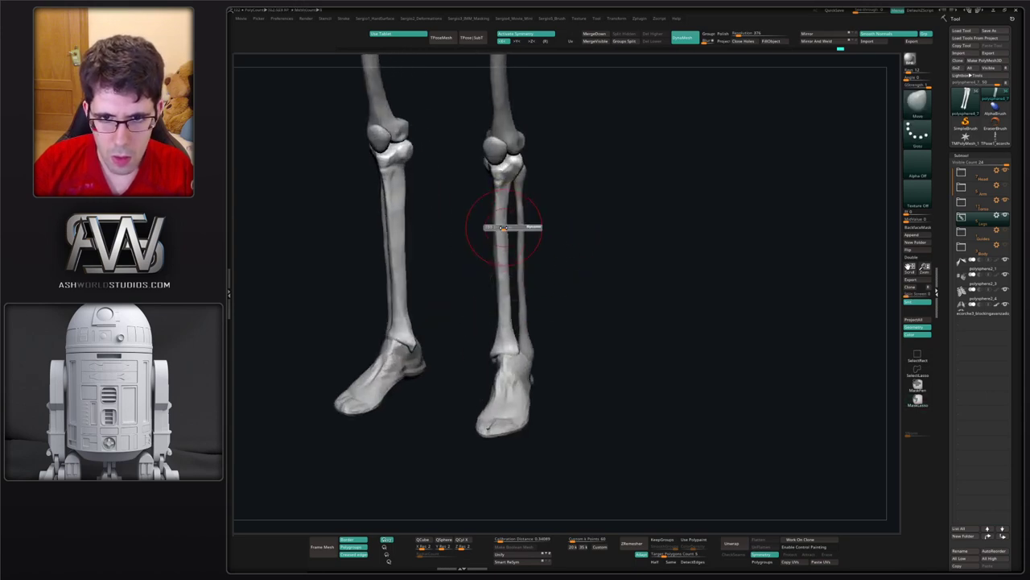
pyautogui.moveTo(502, 227); pyautogui.dragTo(498, 226)
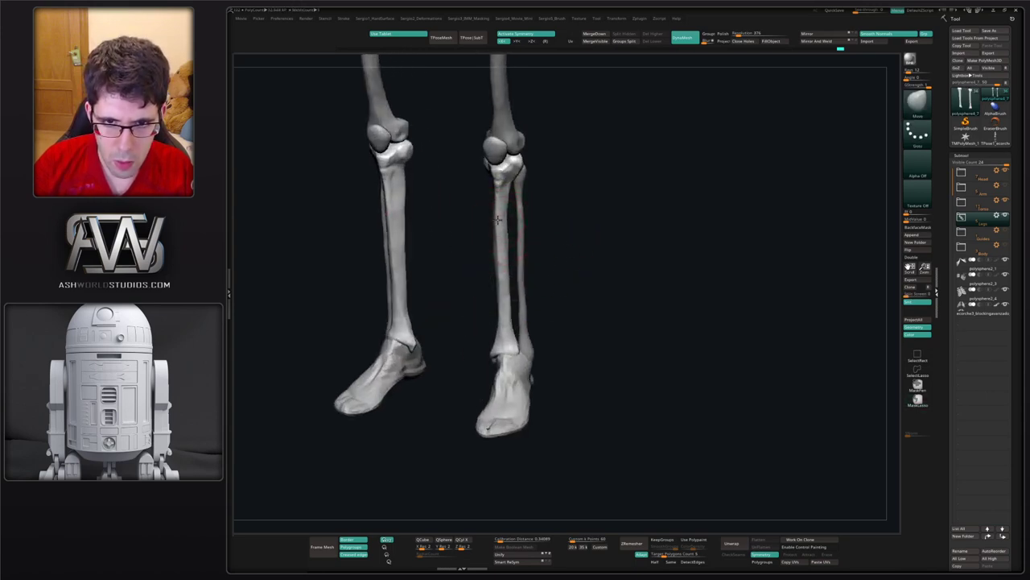
pyautogui.moveTo(499, 238); pyautogui.dragTo(521, 271, button='right')
# - Build up the front and inner surfaces of the lower tibia shaft with long Clay brush strokes
pyautogui.press('s')
pyautogui.moveTo(512, 255)
pyautogui.mouseDown()
pyautogui.moveTo(501, 253)
pyautogui.moveTo(525, 227)
pyautogui.moveTo(497, 267)
pyautogui.moveTo(562, 226)
pyautogui.moveTo(531, 300)
pyautogui.mouseUp()
pyautogui.moveTo(530, 245); pyautogui.dragTo(529, 317)
pyautogui.moveTo(529, 286)
pyautogui.mouseDown(button='right')
pyautogui.moveTo(517, 300)
pyautogui.moveTo(550, 291)
pyautogui.mouseUp(button='right')
pyautogui.moveTo(550, 292); pyautogui.dragTo(527, 331)
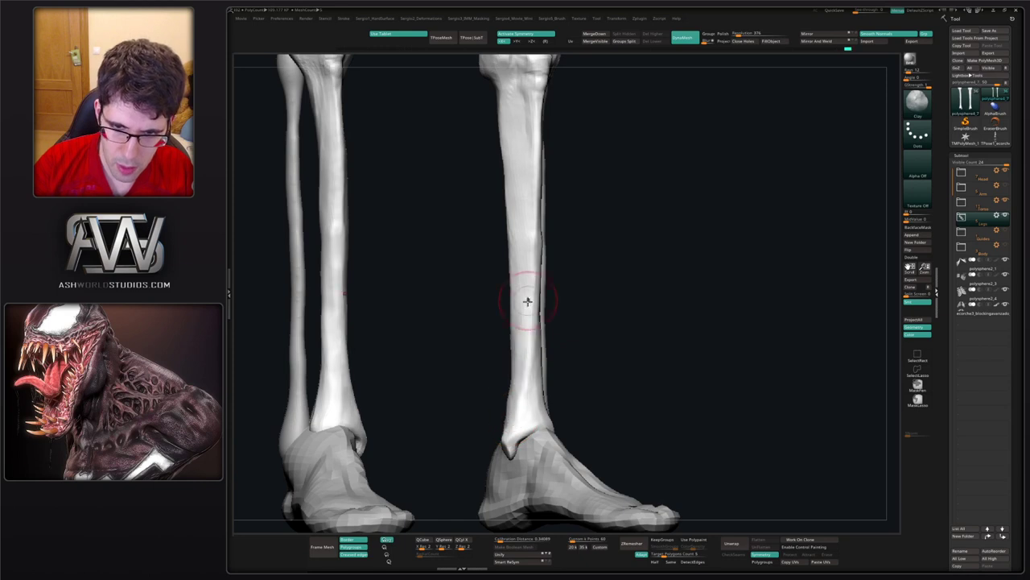
pyautogui.moveTo(534, 276); pyautogui.dragTo(529, 306)
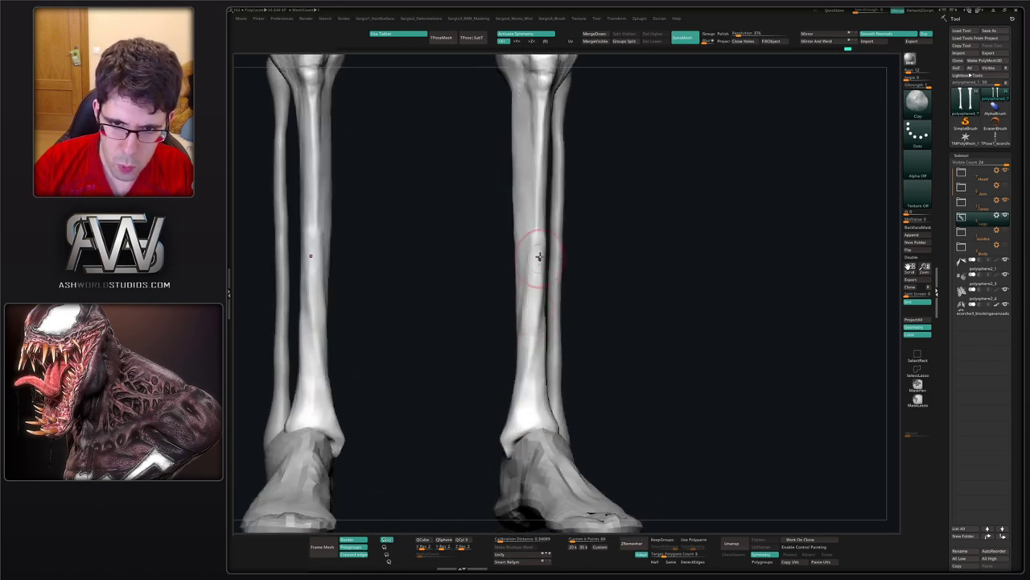
pyautogui.moveTo(539, 256); pyautogui.dragTo(524, 370)
# - Flatten the front and inner planes of the tibia's middle and lower shaft with TrimDynamic
pyautogui.hotkey('ctrl', 'shift', 't')
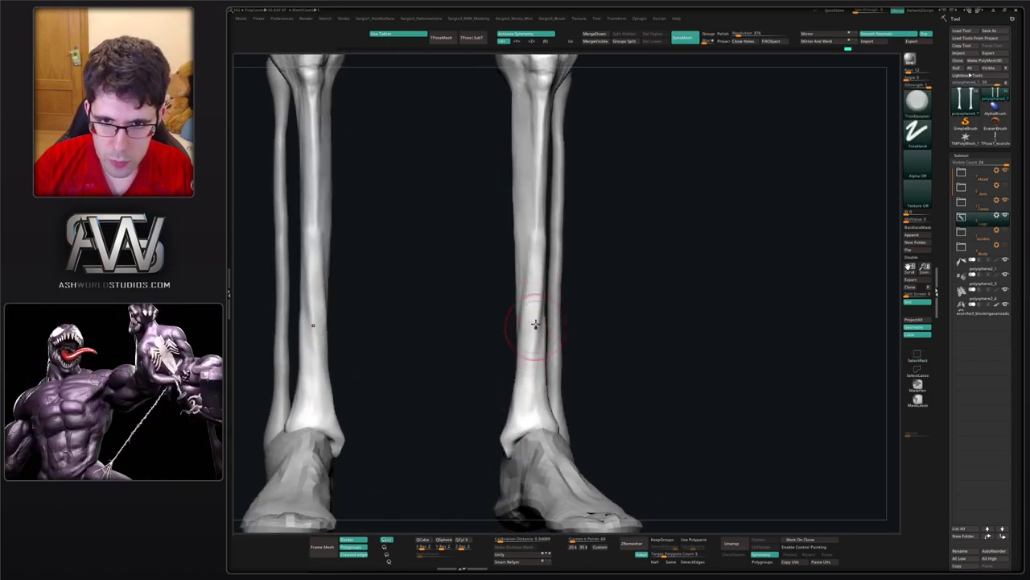
pyautogui.moveTo(535, 323); pyautogui.dragTo(542, 230, button='right')
pyautogui.moveTo(542, 232); pyautogui.dragTo(532, 349)
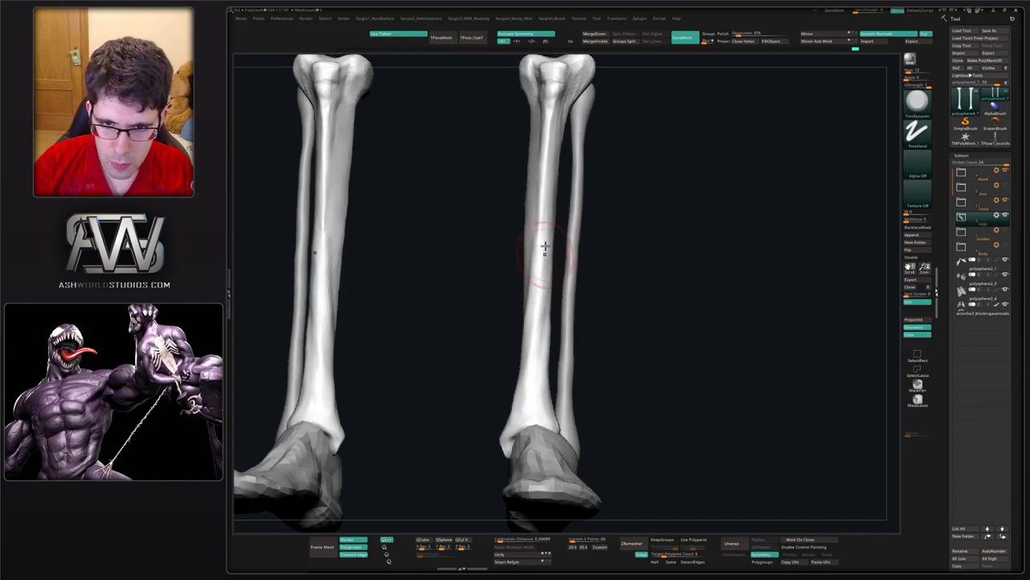
pyautogui.moveTo(545, 247); pyautogui.dragTo(524, 376)
pyautogui.moveTo(533, 322); pyautogui.dragTo(592, 305, button='right')
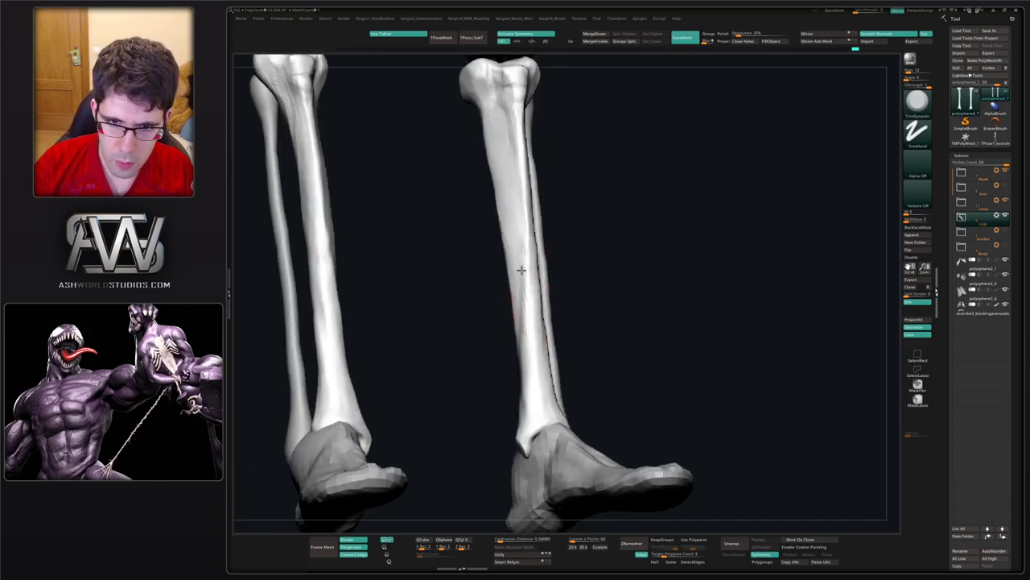
pyautogui.moveTo(523, 269); pyautogui.dragTo(526, 360)
pyautogui.moveTo(524, 245)
pyautogui.mouseDown()
pyautogui.moveTo(529, 384)
pyautogui.moveTo(523, 322)
pyautogui.mouseUp()
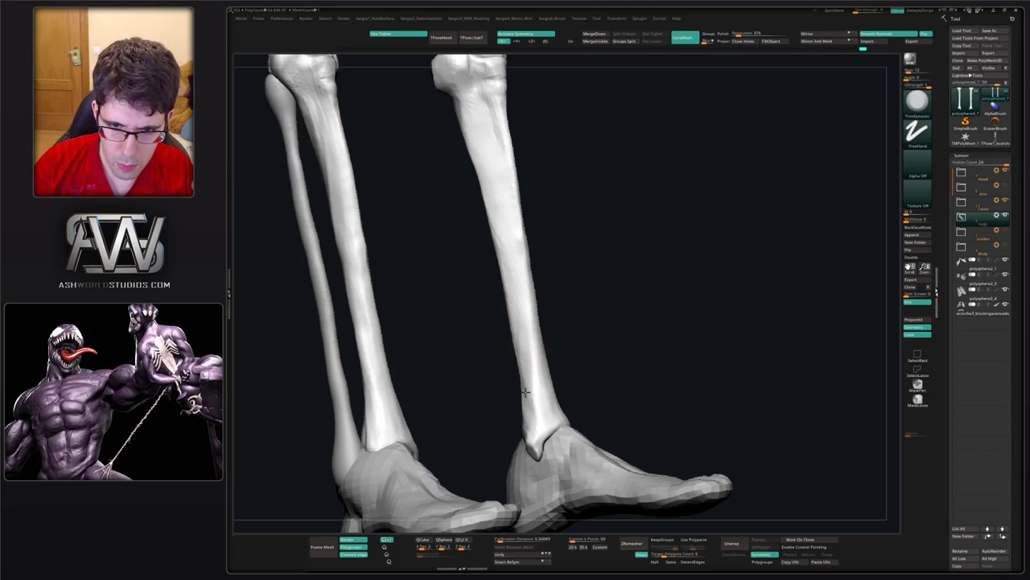
# - Refine the tibia's flare above the inner ankle with a resized TrimDynamic brush, and check both lower legs from the front
pyautogui.moveTo(535, 374); pyautogui.dragTo(553, 393, button='right')
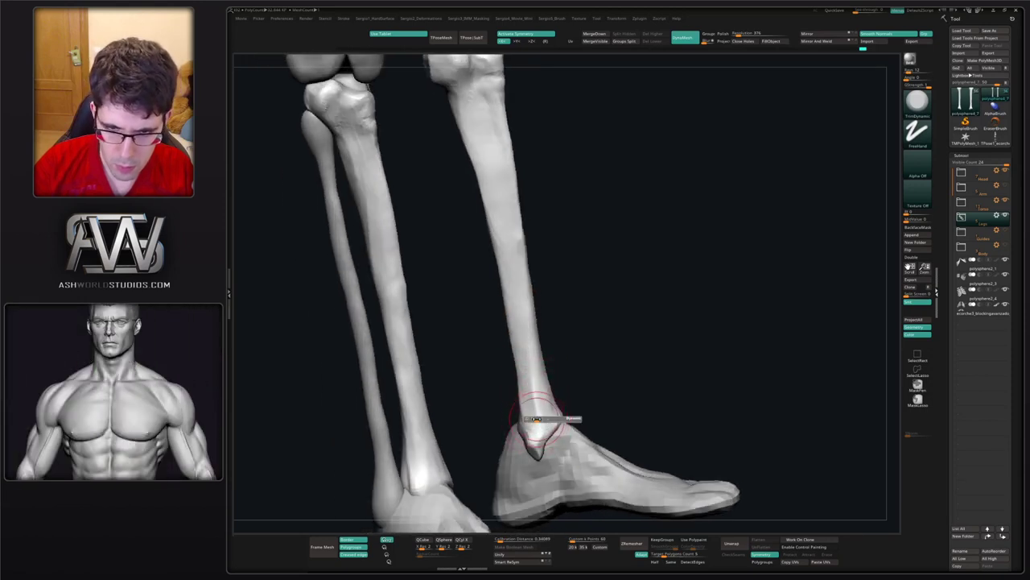
pyautogui.moveTo(542, 422)
pyautogui.mouseDown()
pyautogui.moveTo(538, 396)
pyautogui.moveTo(534, 422)
pyautogui.mouseUp()
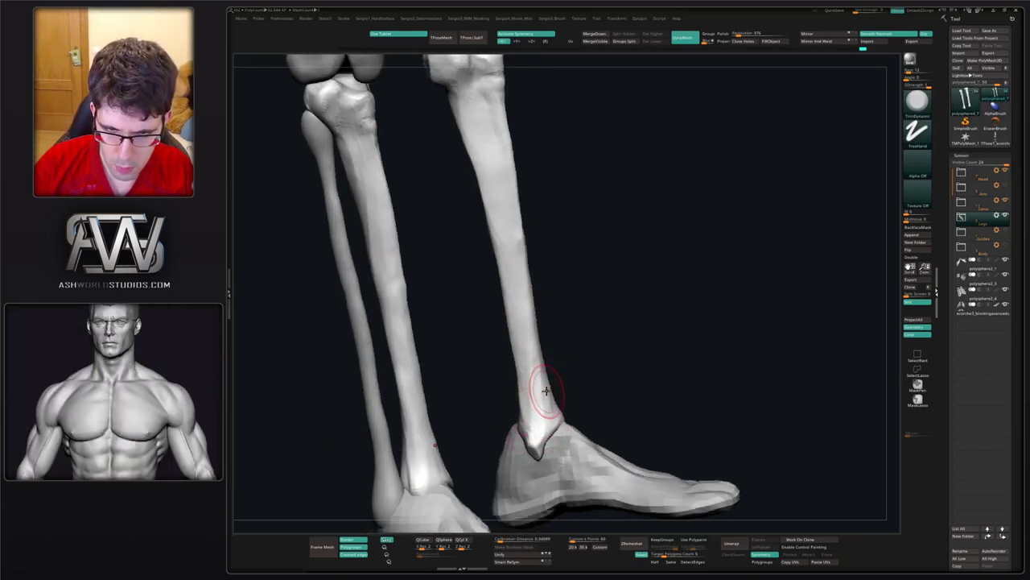
pyautogui.press('b')
pyautogui.press('c')
pyautogui.press('l')
pyautogui.moveTo(538, 401); pyautogui.dragTo(461, 372, button='right')
pyautogui.keyDown('ctrl'); pyautogui.moveTo(559, 361); pyautogui.dragTo(573, 303, button='right'); pyautogui.keyUp('ctrl')
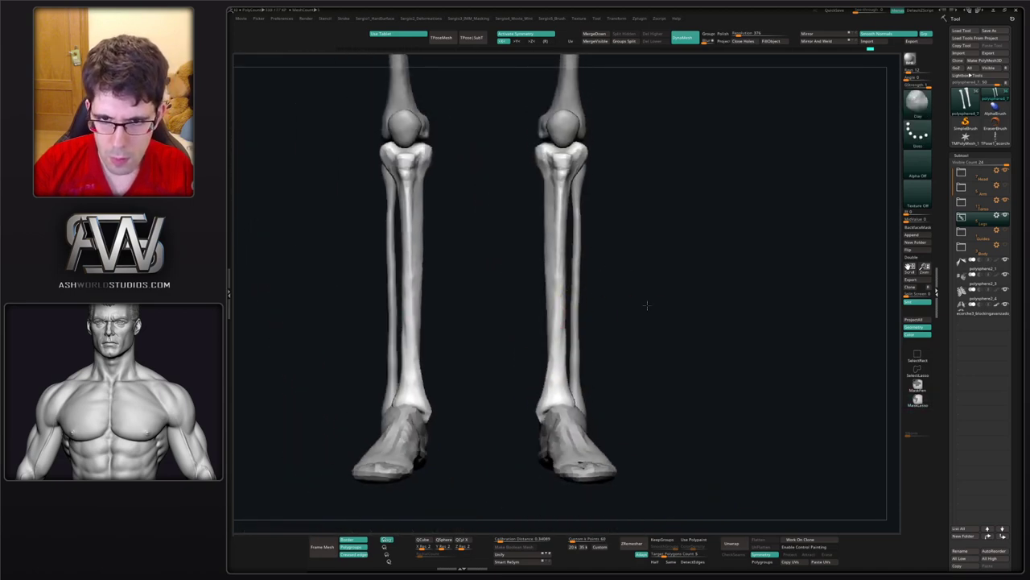
# - Adjust the tibia's overall profile between knee and ankle with the Move brush in side view
pyautogui.moveTo(604, 313)
pyautogui.mouseDown()
pyautogui.moveTo(614, 317)
pyautogui.moveTo(624, 266)
pyautogui.moveTo(593, 294)
pyautogui.mouseUp()
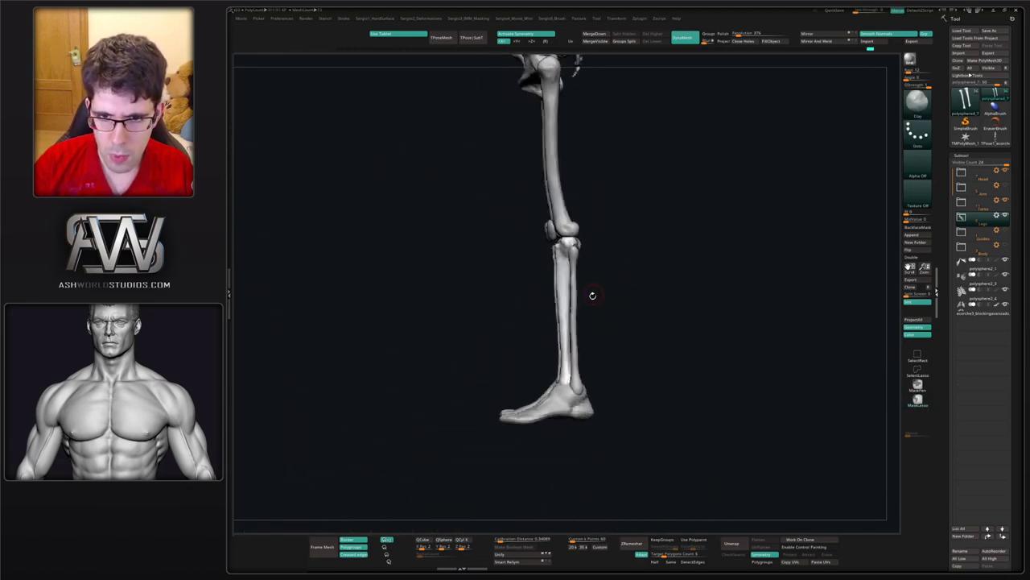
pyautogui.press('b')
pyautogui.press('m')
pyautogui.press('v')
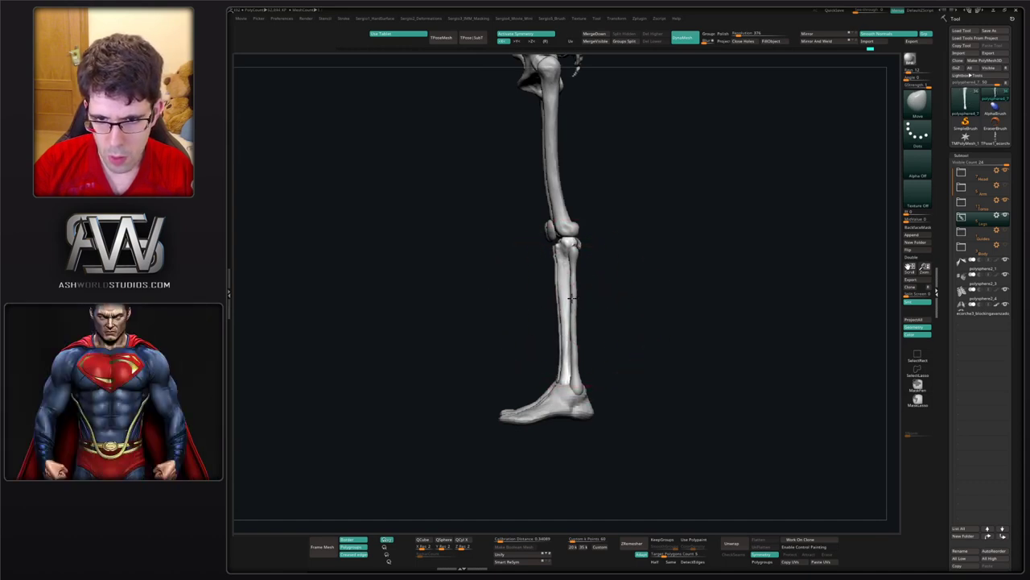
pyautogui.moveTo(561, 314); pyautogui.dragTo(583, 306)
pyautogui.moveTo(583, 306)
pyautogui.mouseDown(button='right')
pyautogui.moveTo(598, 299)
pyautogui.moveTo(582, 285)
pyautogui.moveTo(574, 315)
pyautogui.moveTo(569, 297)
pyautogui.mouseUp(button='right')
pyautogui.moveTo(570, 298)
pyautogui.mouseDown()
pyautogui.moveTo(547, 277)
pyautogui.moveTo(552, 318)
pyautogui.moveTo(561, 313)
pyautogui.mouseUp()
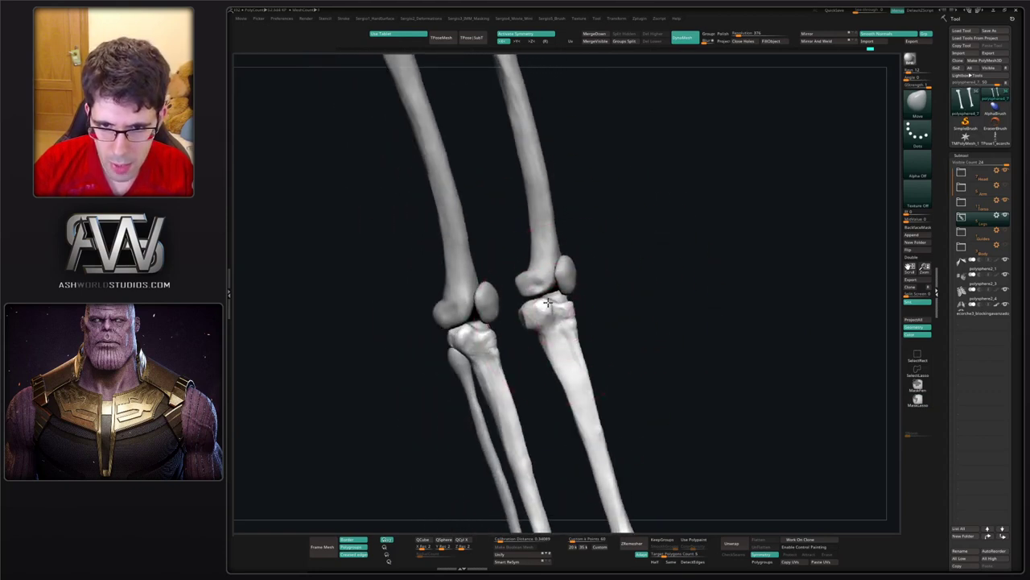
# - Isolate the two tibias and flatten the upper and middle shaft with TrimDynamic
pyautogui.moveTo(548, 303)
pyautogui.keyDown('ctrl'); pyautogui.mouseDown(button='right')
pyautogui.moveTo(538, 357)
pyautogui.moveTo(556, 359)
pyautogui.moveTo(545, 362)
pyautogui.moveTo(552, 399)
pyautogui.moveTo(575, 325)
pyautogui.moveTo(570, 333)
pyautogui.moveTo(555, 310)
pyautogui.mouseUp(button='right'); pyautogui.keyUp('ctrl')
pyautogui.hotkey('alt', 's')
pyautogui.hotkey('ctrl', 'shift', 't')
pyautogui.moveTo(554, 311); pyautogui.dragTo(546, 273, button='right')
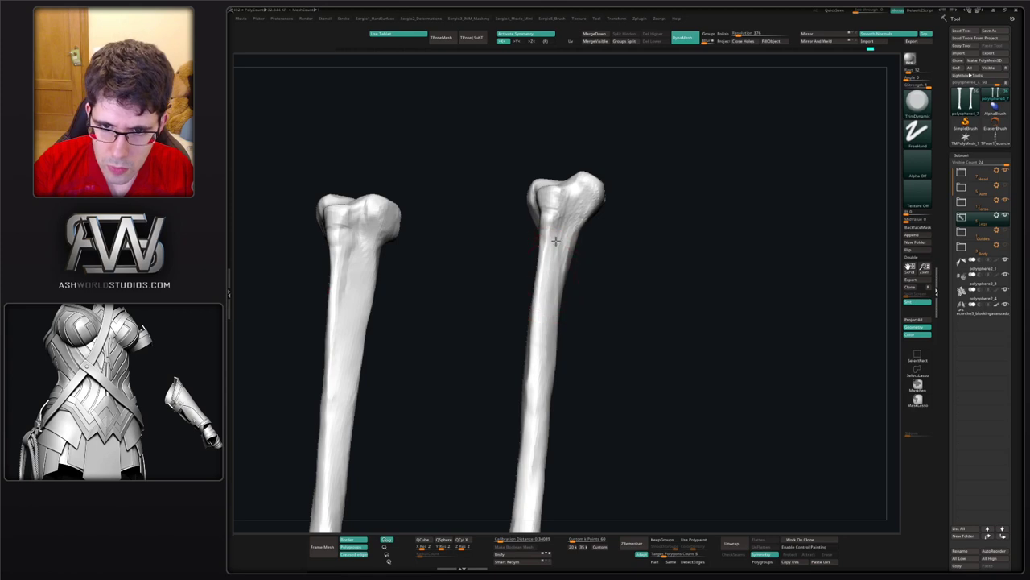
pyautogui.keyDown('alt'); pyautogui.moveTo(543, 420); pyautogui.dragTo(559, 331, button='right'); pyautogui.keyUp('alt')
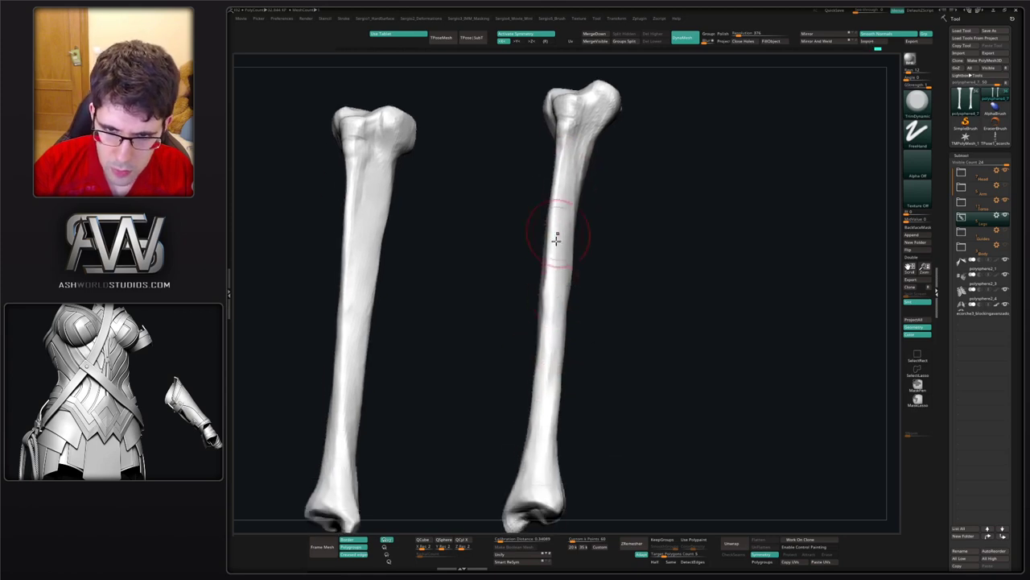
pyautogui.moveTo(541, 420); pyautogui.dragTo(586, 276, button='right')
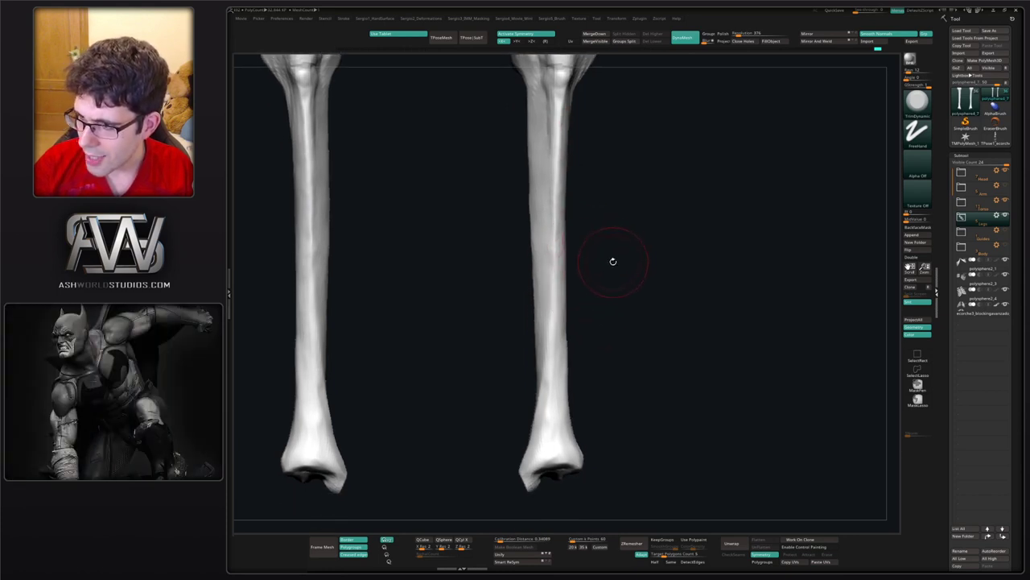
pyautogui.moveTo(611, 276); pyautogui.dragTo(543, 232)
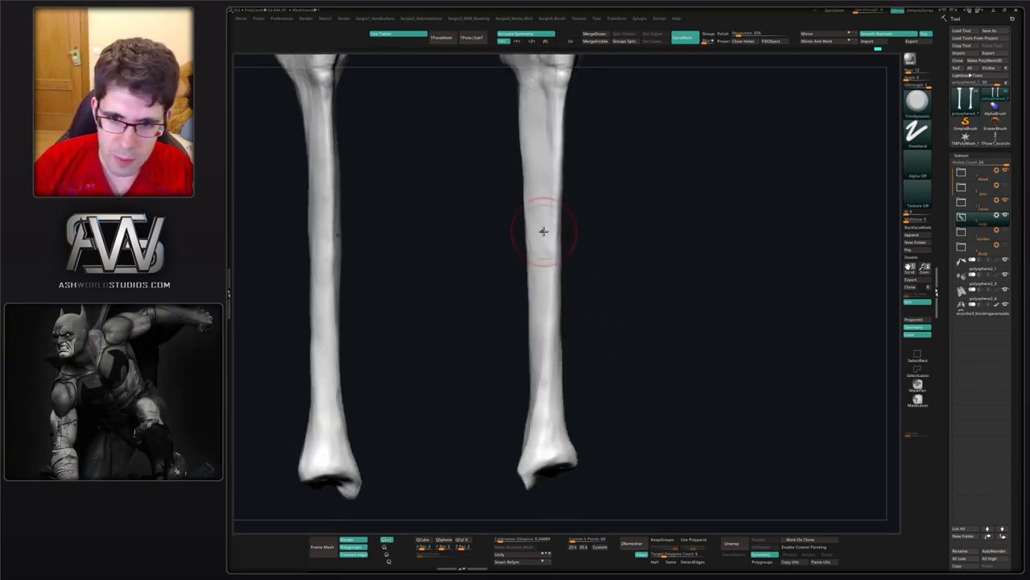
# - Flatten the inner plane of the tibia's shaft down to the inner ankle with TrimDynamic
pyautogui.moveTo(546, 384); pyautogui.dragTo(536, 327, button='right')
pyautogui.moveTo(537, 327); pyautogui.dragTo(547, 413)
pyautogui.moveTo(547, 414); pyautogui.dragTo(537, 444, button='right')
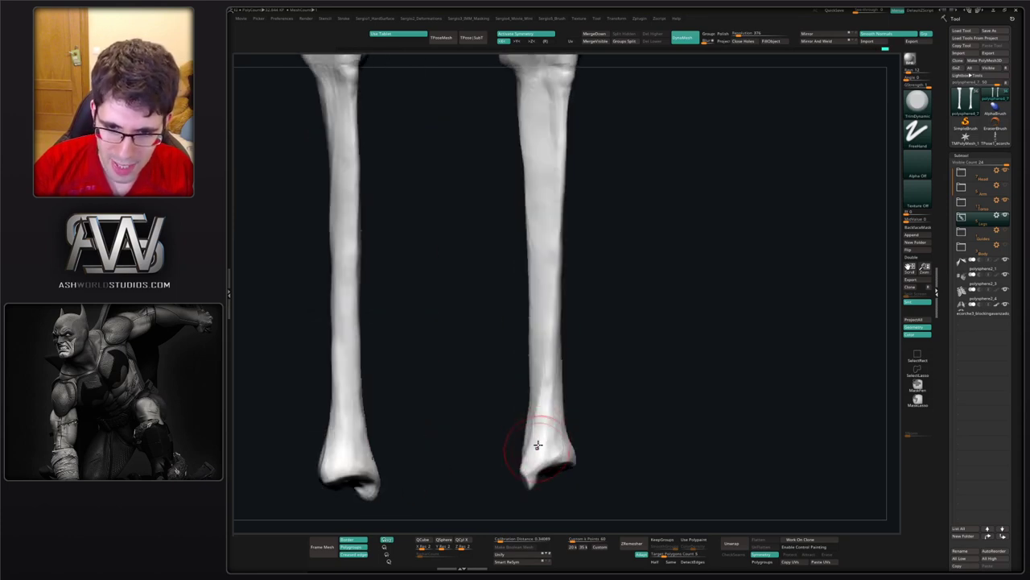
pyautogui.moveTo(538, 443)
pyautogui.mouseDown()
pyautogui.moveTo(556, 362)
pyautogui.moveTo(534, 430)
pyautogui.mouseUp()
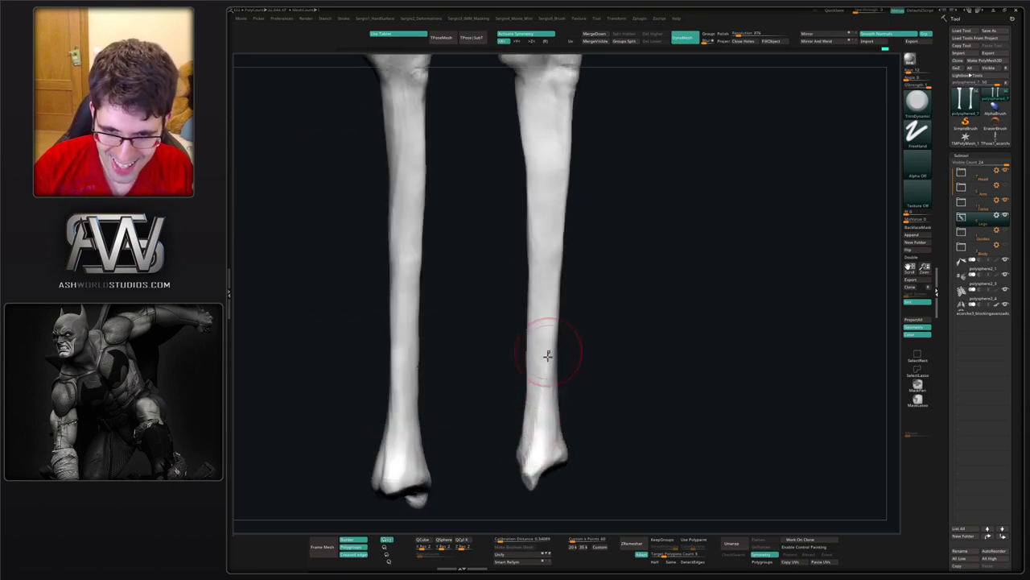
pyautogui.moveTo(552, 289); pyautogui.dragTo(556, 377)
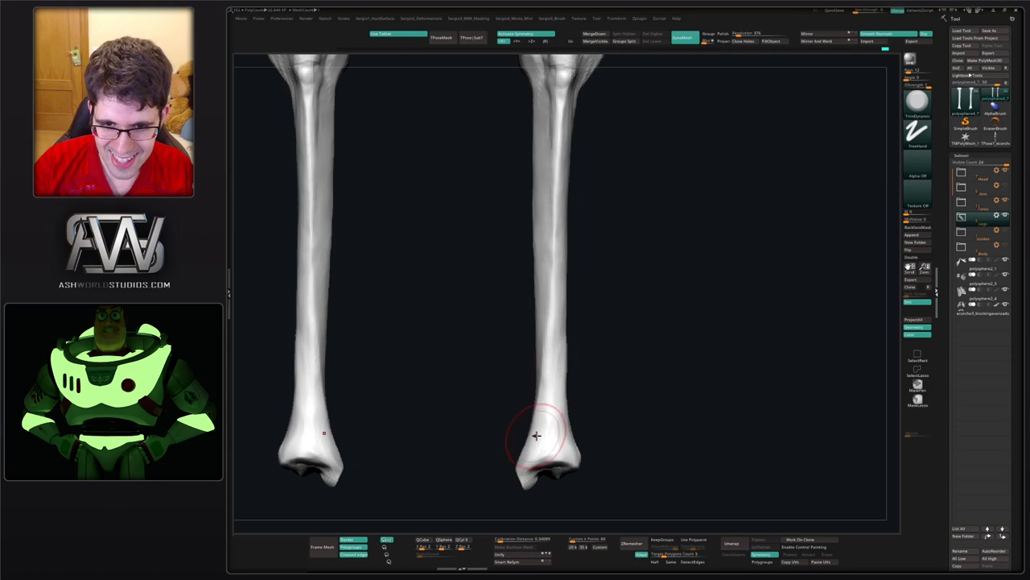
# - Even out the outer plane of the tibia's shaft from mid-length to the ankle with TrimDynamic
pyautogui.moveTo(554, 253); pyautogui.dragTo(564, 258)
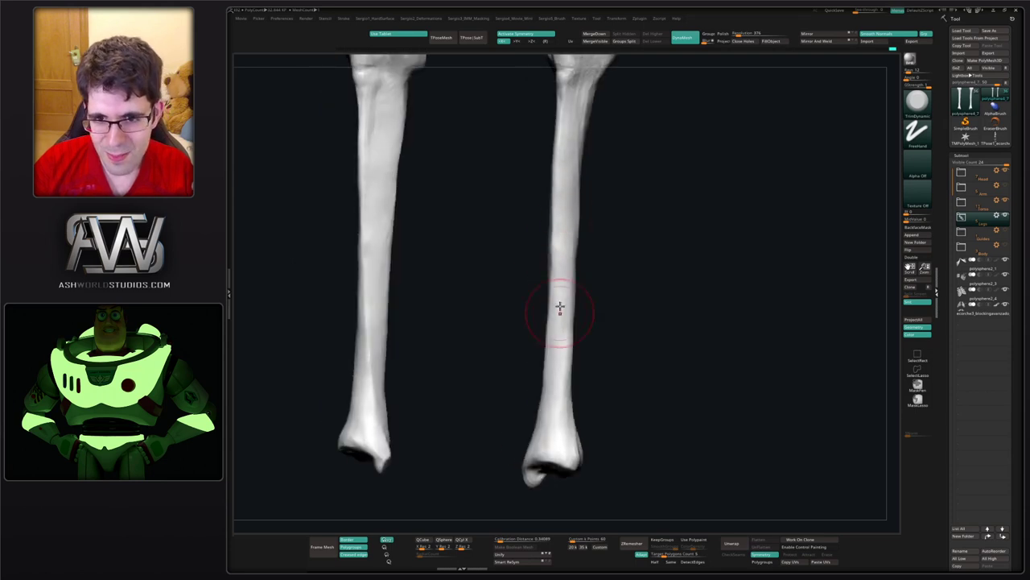
pyautogui.moveTo(551, 363)
pyautogui.mouseDown()
pyautogui.moveTo(566, 349)
pyautogui.moveTo(549, 342)
pyautogui.mouseUp()
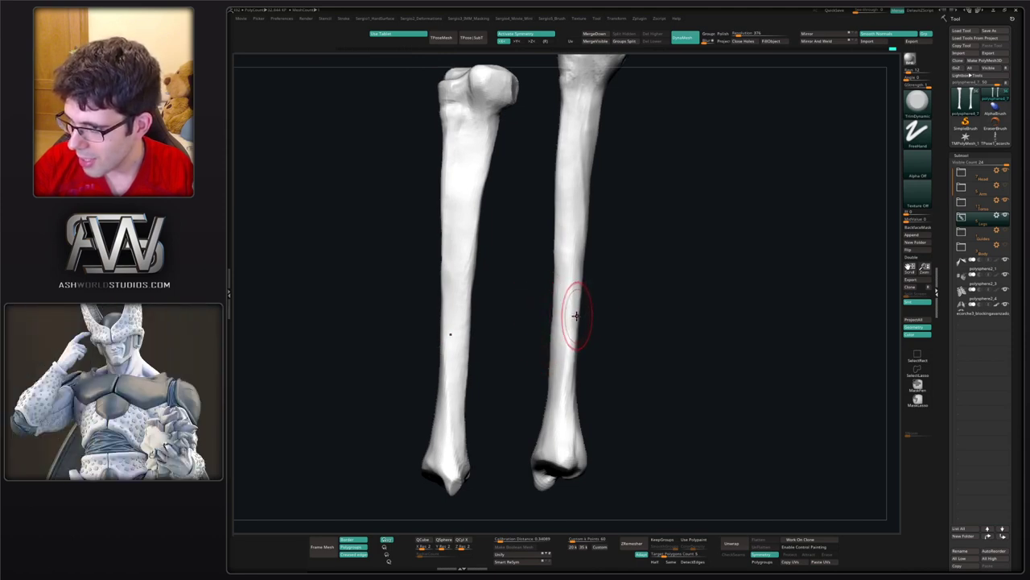
pyautogui.moveTo(620, 290); pyautogui.dragTo(559, 260)
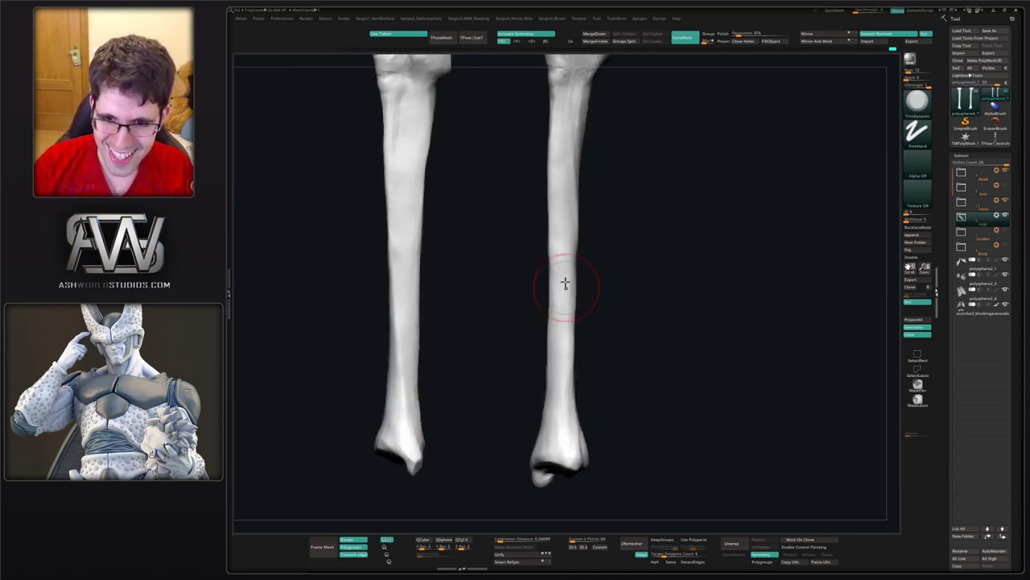
pyautogui.moveTo(599, 330)
pyautogui.mouseDown()
pyautogui.moveTo(575, 368)
pyautogui.moveTo(555, 226)
pyautogui.moveTo(599, 337)
pyautogui.mouseUp()
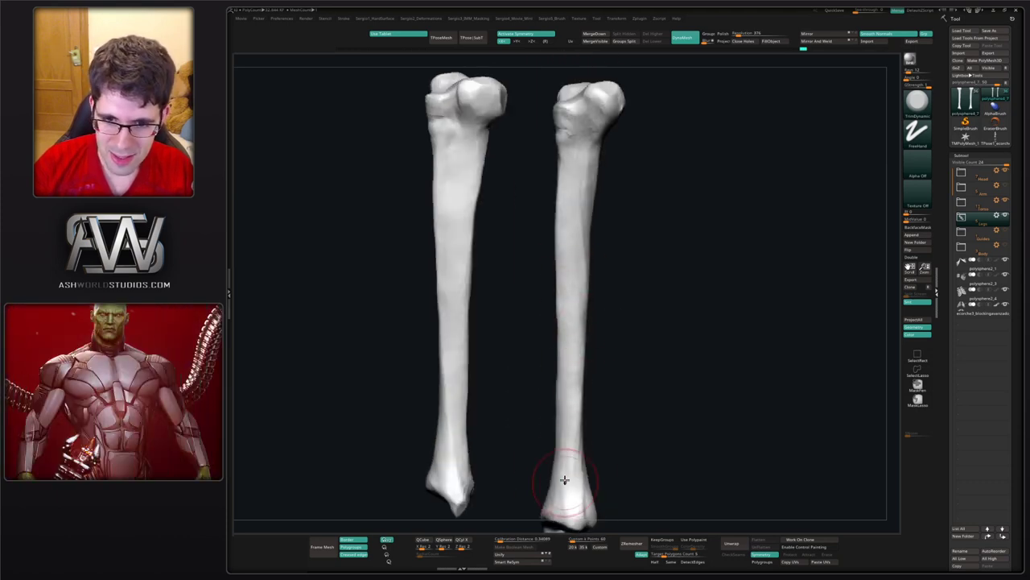
pyautogui.moveTo(561, 478); pyautogui.dragTo(574, 358)
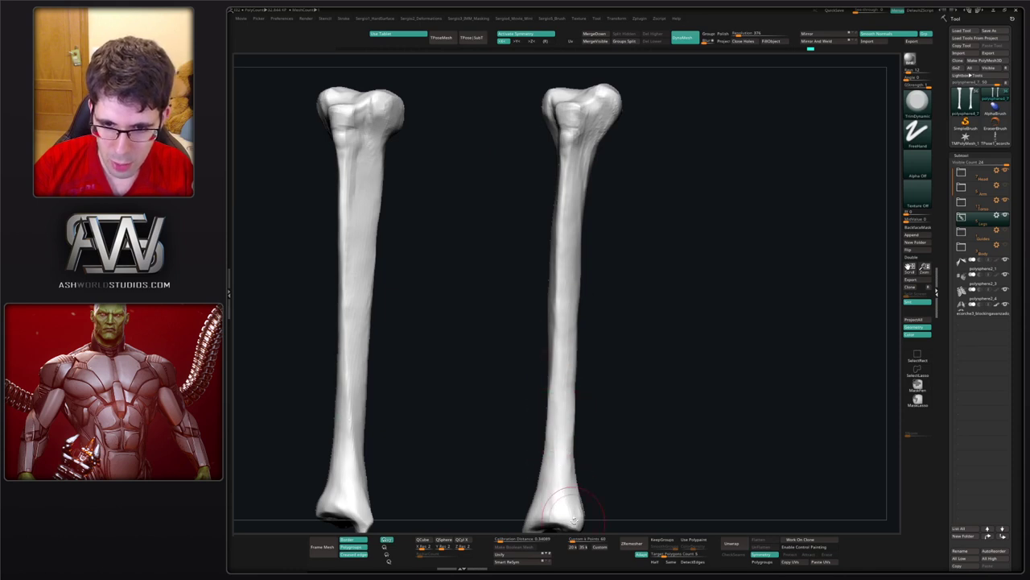
# - Trim the tibia's lower end where it widens above the ankle, and bring the other leg bones back into view
pyautogui.keyDown('alt'); pyautogui.moveTo(574, 462); pyautogui.dragTo(578, 393, button='right'); pyautogui.keyUp('alt')
pyautogui.moveTo(577, 392); pyautogui.dragTo(573, 389)
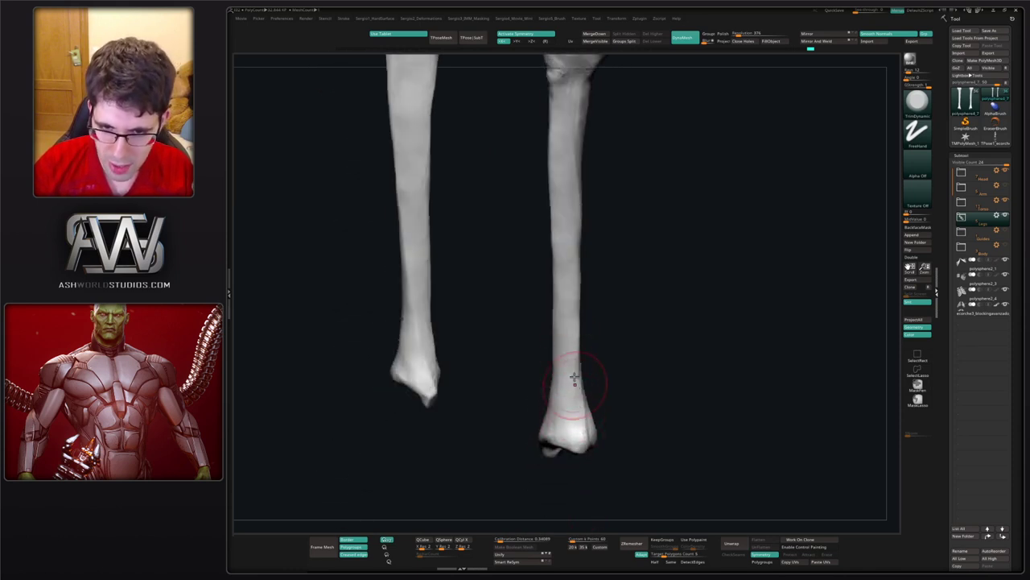
pyautogui.moveTo(566, 432); pyautogui.dragTo(590, 406)
pyautogui.keyDown('alt'); pyautogui.moveTo(571, 374); pyautogui.dragTo(578, 411, button='right'); pyautogui.keyUp('alt')
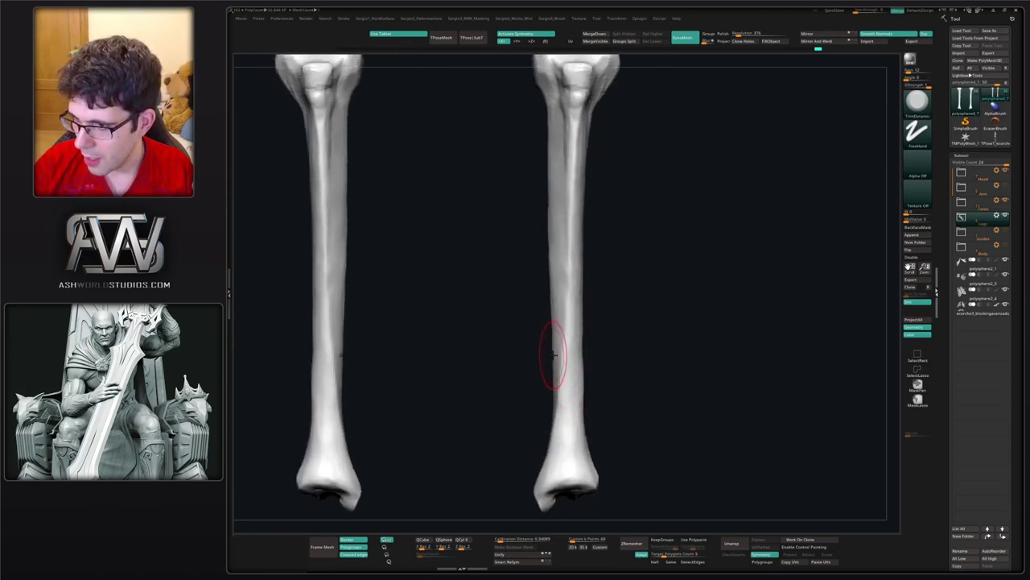
pyautogui.moveTo(551, 362)
pyautogui.keyDown('ctrl'); pyautogui.mouseDown(button='right')
pyautogui.moveTo(551, 322)
pyautogui.moveTo(566, 336)
pyautogui.mouseUp(button='right'); pyautogui.keyUp('ctrl')
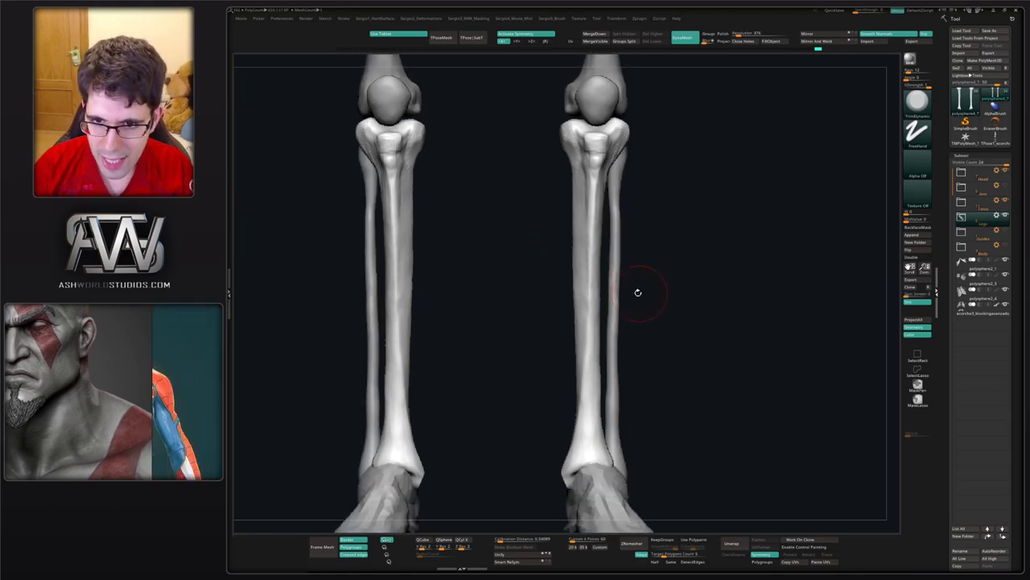
# - Adjust the tibia's shaft contour relative to the fibula with the Move brush, checking the legs from the front
pyautogui.moveTo(637, 292); pyautogui.dragTo(548, 173)
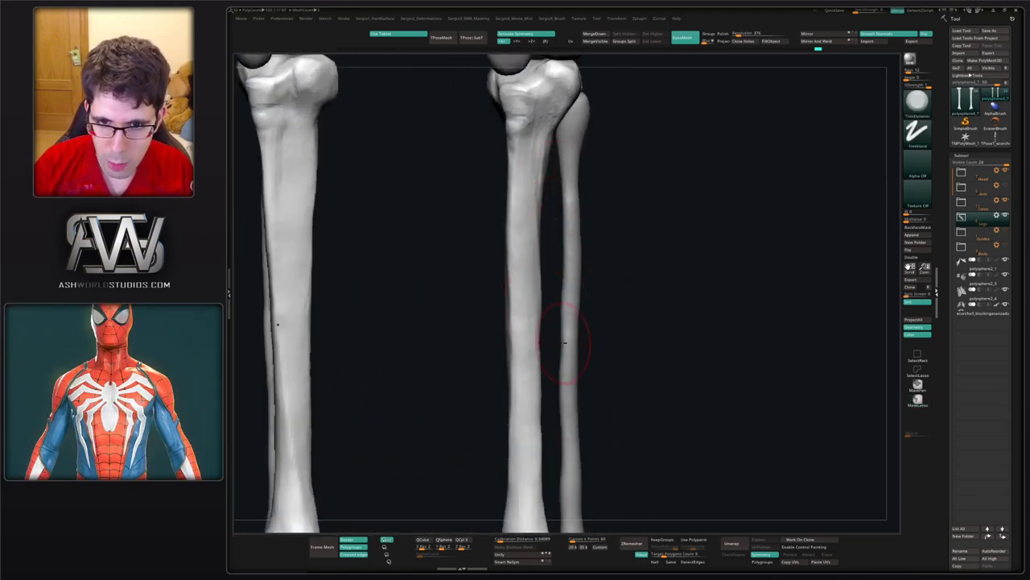
pyautogui.moveTo(552, 362)
pyautogui.keyDown('alt'); pyautogui.mouseDown()
pyautogui.moveTo(569, 322)
pyautogui.moveTo(555, 332)
pyautogui.moveTo(566, 336)
pyautogui.mouseUp(); pyautogui.keyUp('alt')
pyautogui.press('b')
pyautogui.press('m')
pyautogui.press('v')
pyautogui.moveTo(511, 301)
pyautogui.mouseDown(button='right')
pyautogui.moveTo(522, 288)
pyautogui.moveTo(529, 310)
pyautogui.moveTo(549, 276)
pyautogui.mouseUp(button='right')
pyautogui.press('shift')
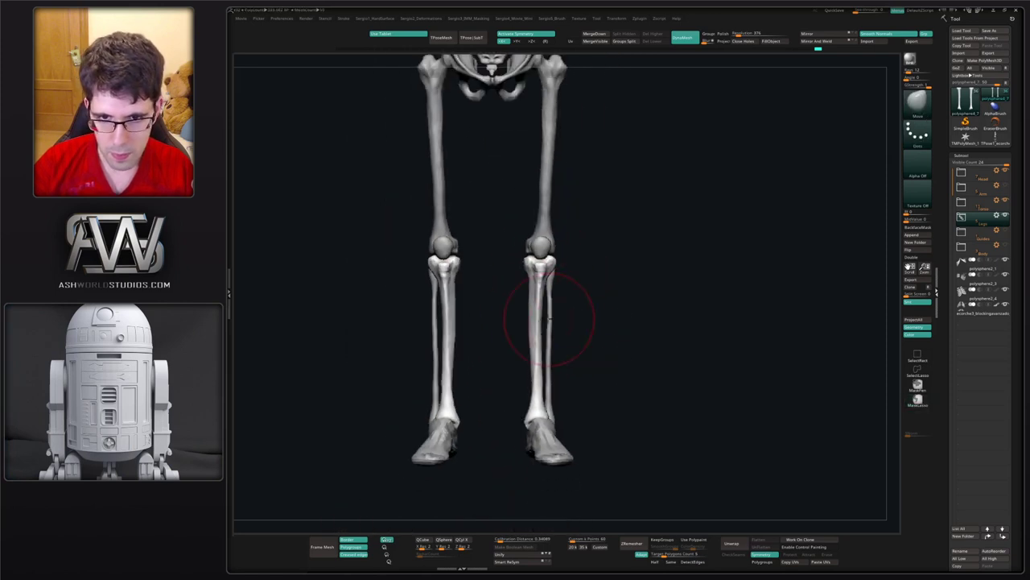
pyautogui.moveTo(539, 323); pyautogui.dragTo(620, 327)
pyautogui.moveTo(557, 322); pyautogui.dragTo(531, 308)
# - Build up the outer and inner surfaces of the tibia's shaft from knee to ankle with long Clay strokes
pyautogui.keyDown('ctrl'); pyautogui.moveTo(532, 308); pyautogui.dragTo(534, 320, button='right'); pyautogui.keyUp('ctrl')
pyautogui.press('b')
pyautogui.press('c')
pyautogui.press('l')
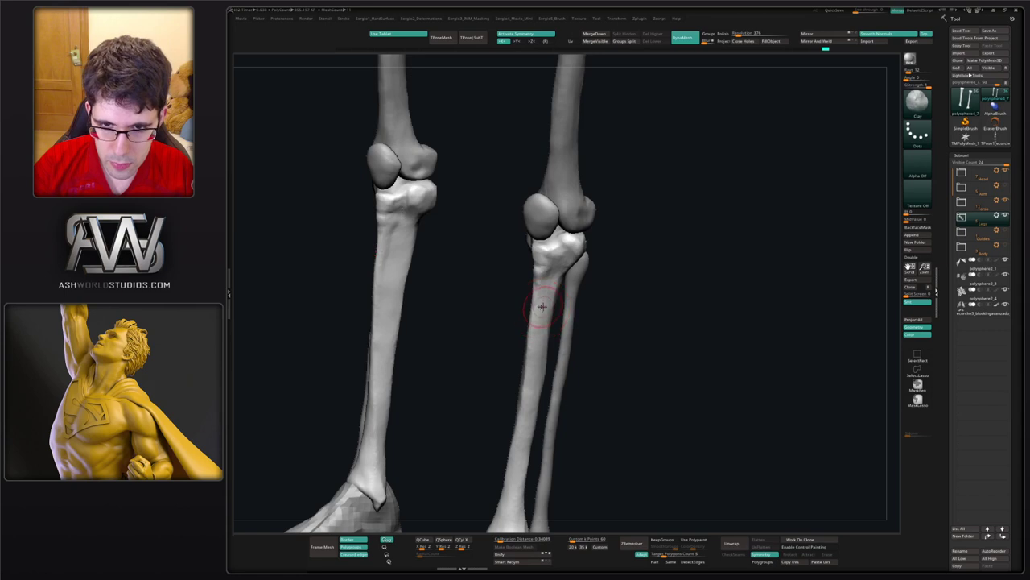
pyautogui.moveTo(542, 307); pyautogui.dragTo(518, 475)
pyautogui.keyDown('alt'); pyautogui.moveTo(538, 389); pyautogui.dragTo(552, 346, button='right'); pyautogui.keyUp('alt')
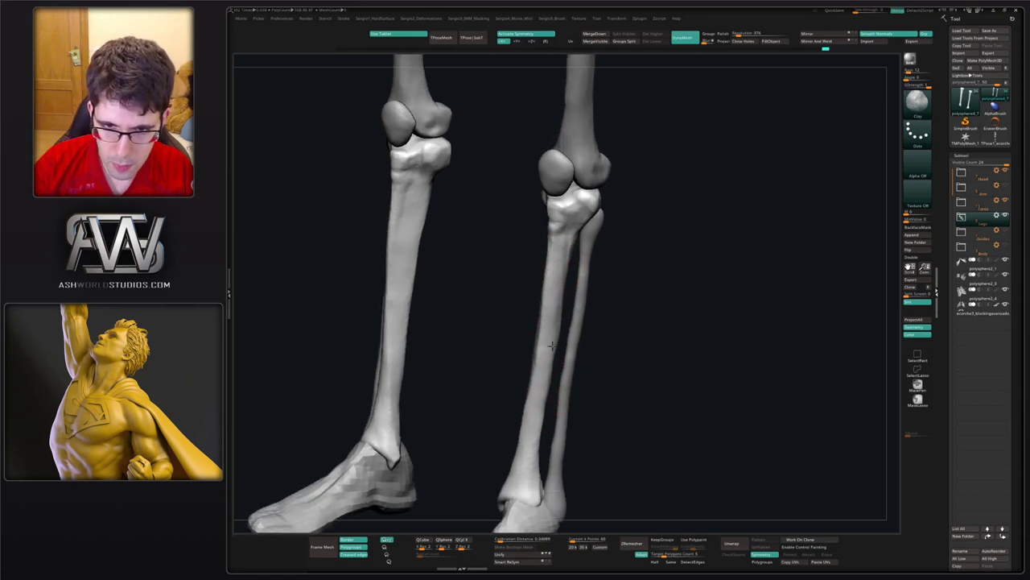
pyautogui.moveTo(552, 346); pyautogui.dragTo(559, 297)
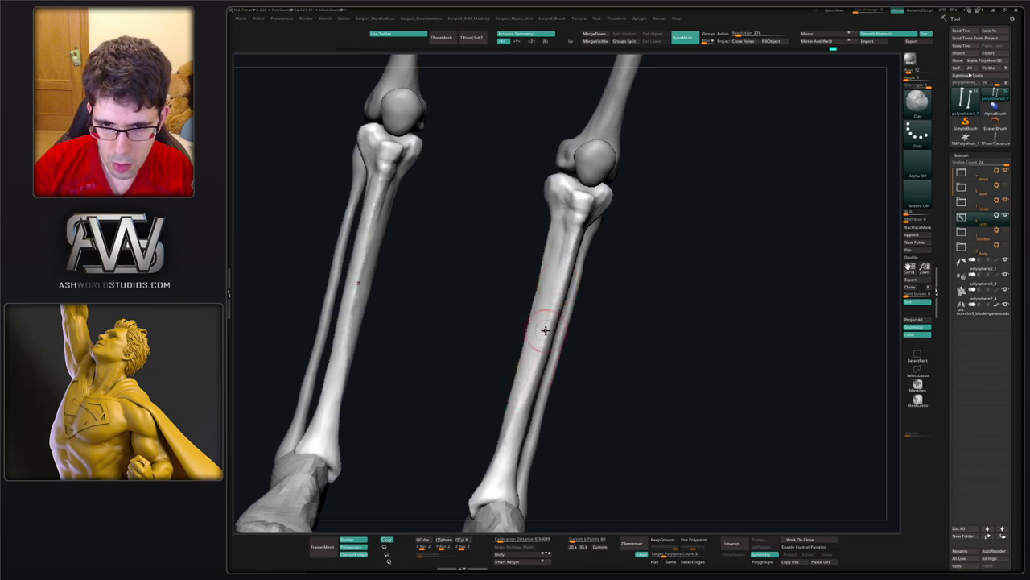
pyautogui.moveTo(489, 453); pyautogui.dragTo(539, 378)
pyautogui.moveTo(487, 463); pyautogui.dragTo(561, 256)
# - Fill out the back of the tibia's shaft with a resized Clay brush, and check both lower legs
pyautogui.moveTo(573, 260)
pyautogui.mouseDown(button='right')
pyautogui.moveTo(580, 279)
pyautogui.moveTo(559, 265)
pyautogui.moveTo(560, 289)
pyautogui.mouseUp(button='right')
pyautogui.press('s')
pyautogui.press('b')
pyautogui.press('c')
pyautogui.press('l')
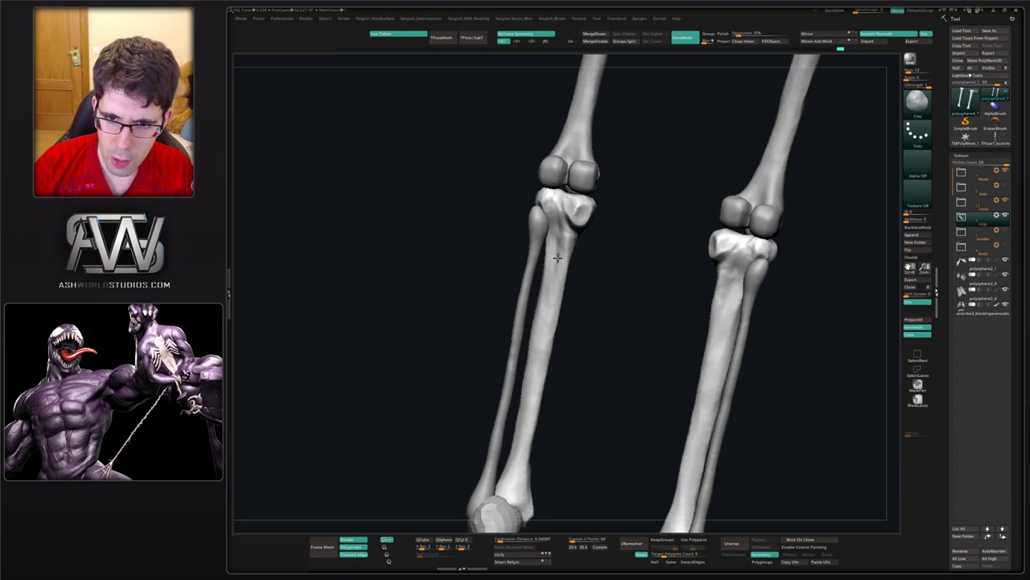
pyautogui.moveTo(538, 345); pyautogui.dragTo(612, 274, button='right')
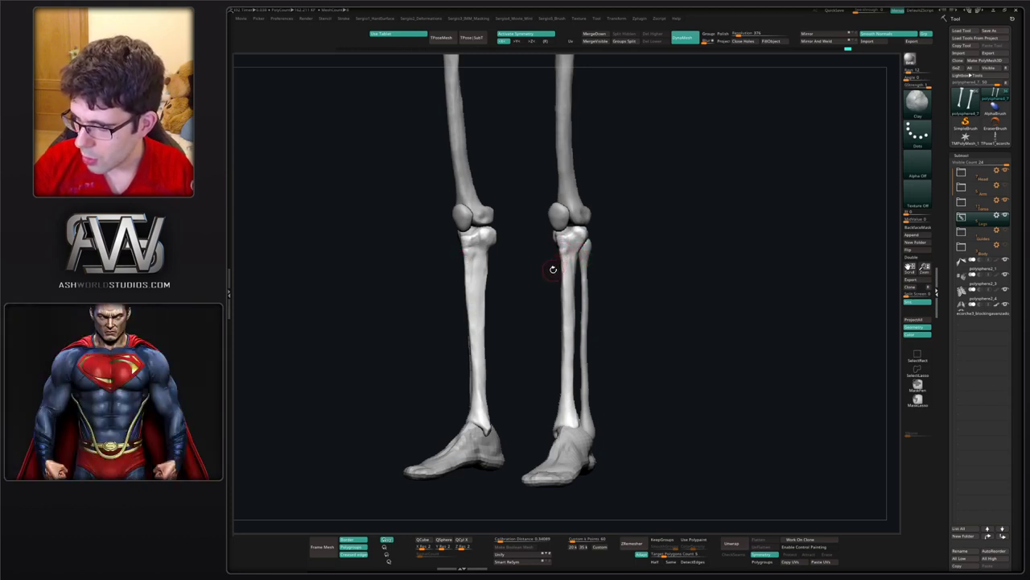
pyautogui.moveTo(552, 269)
pyautogui.mouseDown(button='right')
pyautogui.moveTo(629, 292)
pyautogui.moveTo(577, 274)
pyautogui.moveTo(580, 288)
pyautogui.moveTo(577, 278)
pyautogui.mouseUp(button='right')
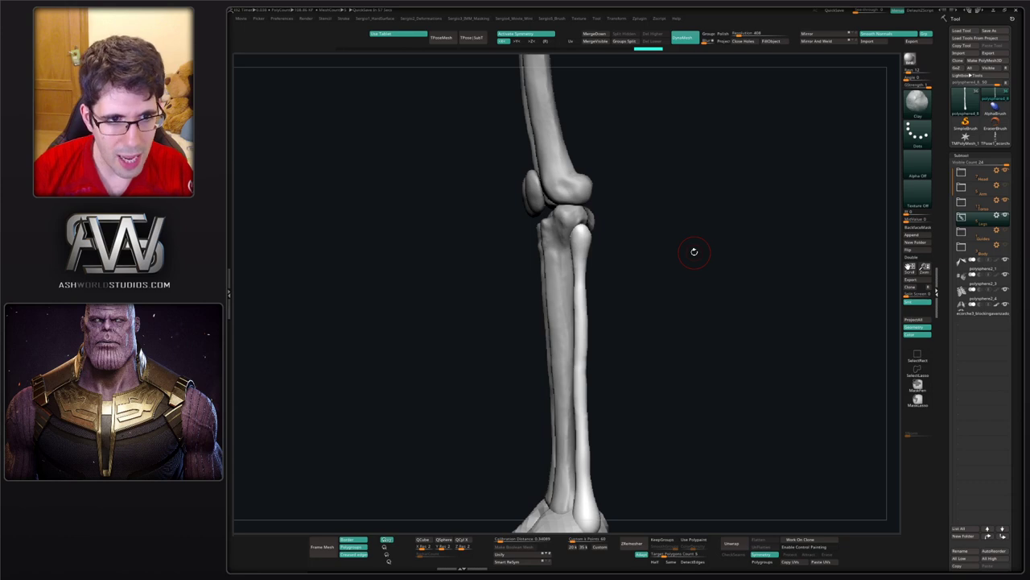
# - Select the tibia and reshape the front curve of its shaft in side view with a resized Move brush
pyautogui.moveTo(721, 255)
pyautogui.mouseDown()
pyautogui.moveTo(738, 260)
pyautogui.moveTo(734, 251)
pyautogui.mouseUp()
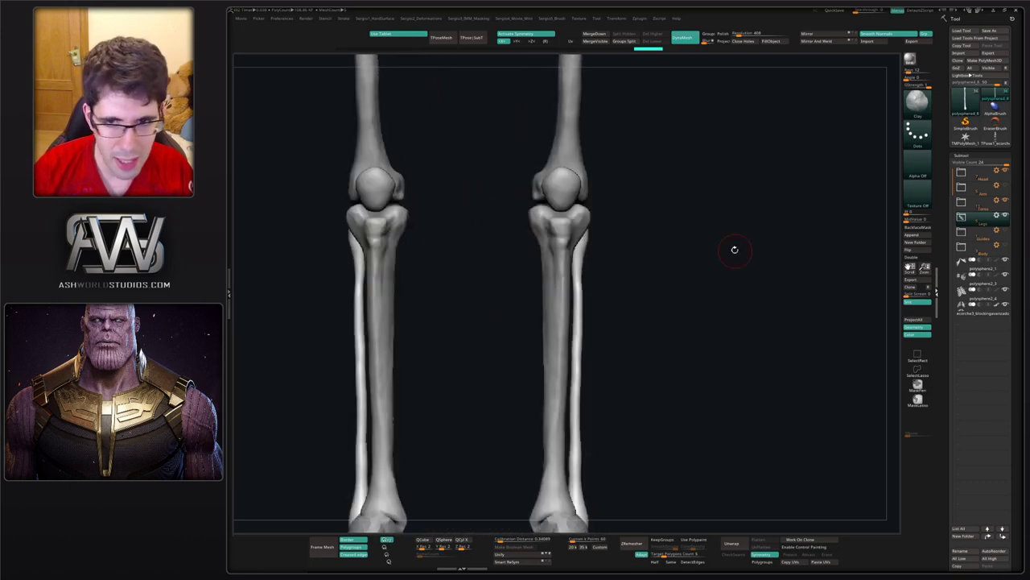
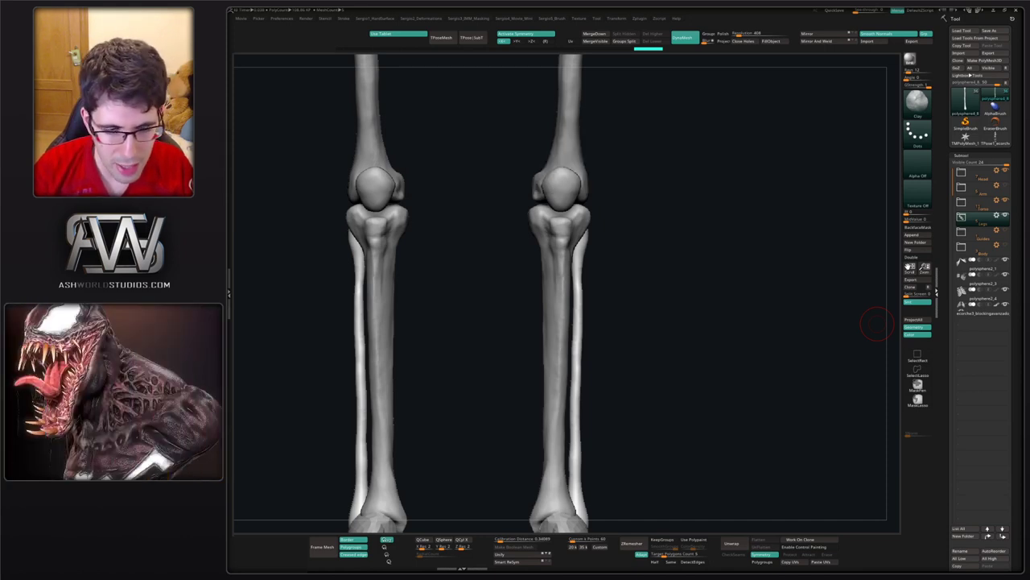
pyautogui.moveTo(877, 324); pyautogui.dragTo(559, 322)
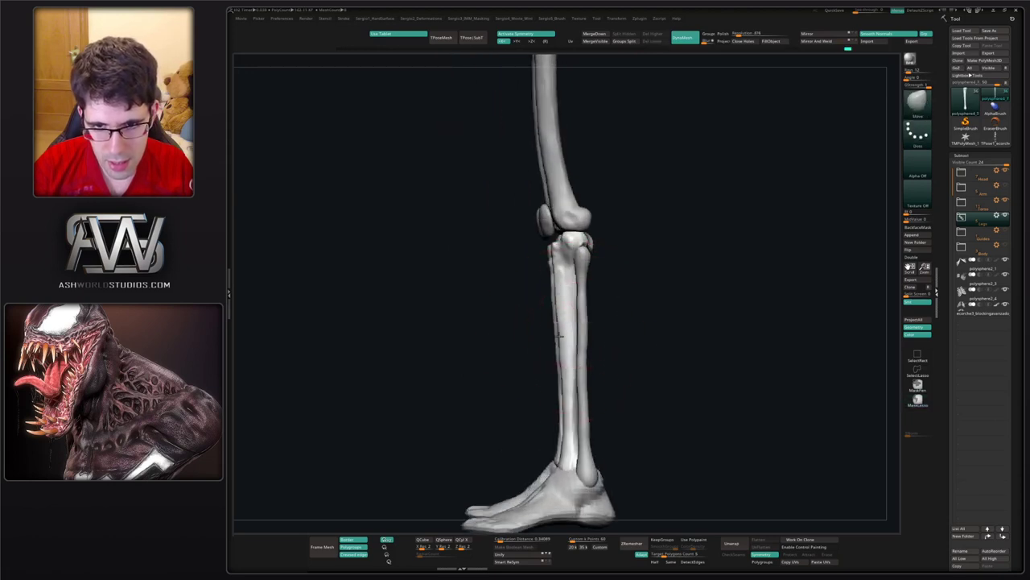
pyautogui.keyDown('alt'); pyautogui.click(570, 296); pyautogui.keyUp('alt')
pyautogui.keyDown('alt'); pyautogui.moveTo(574, 412); pyautogui.dragTo(545, 365, button='right'); pyautogui.keyUp('alt')
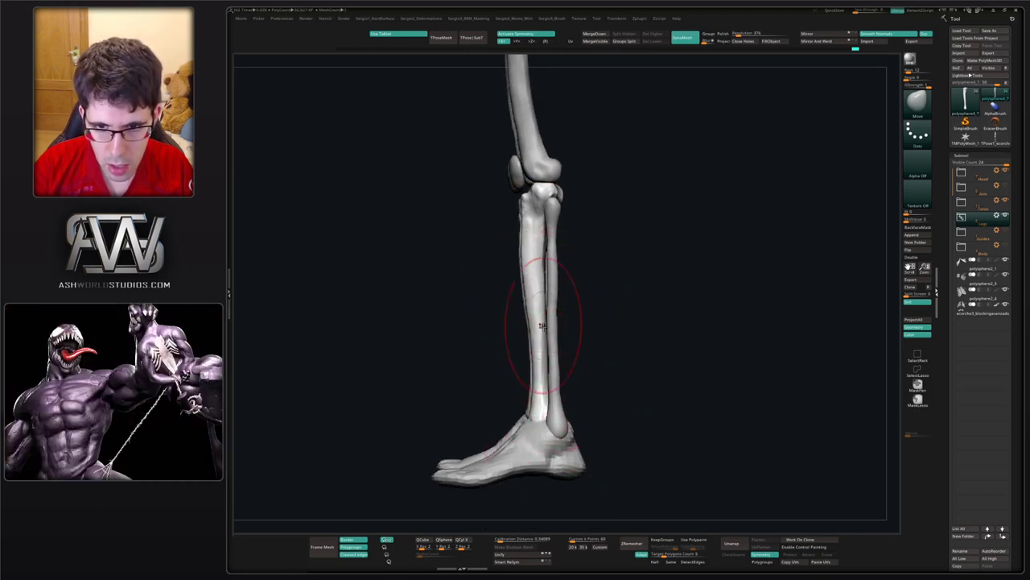
pyautogui.moveTo(534, 428)
pyautogui.mouseDown(button='right')
pyautogui.moveTo(585, 402)
pyautogui.moveTo(542, 433)
pyautogui.moveTo(550, 400)
pyautogui.moveTo(533, 283)
pyautogui.mouseUp(button='right')
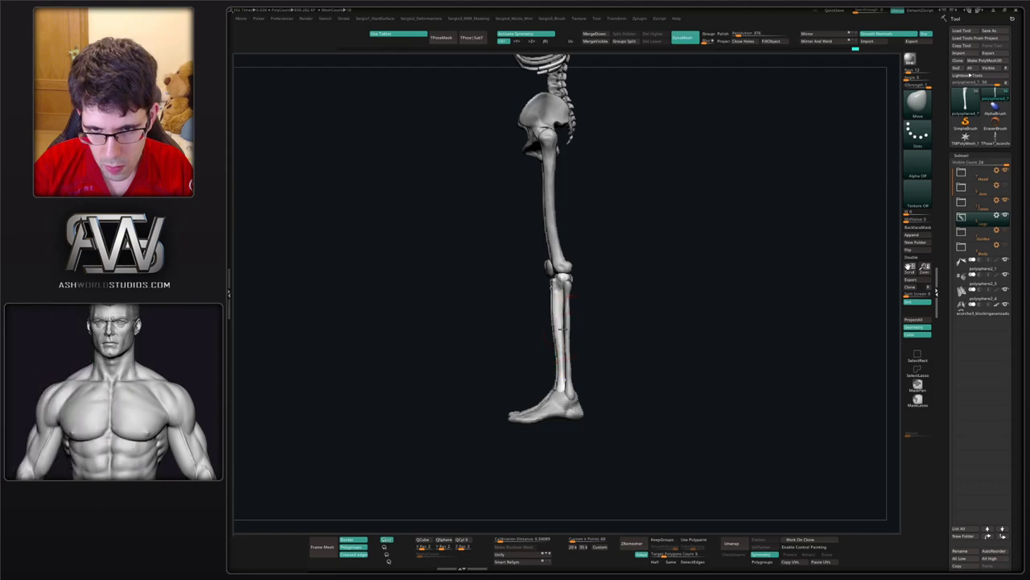
pyautogui.keyDown('ctrl'); pyautogui.moveTo(554, 300); pyautogui.dragTo(554, 322, button='right'); pyautogui.keyUp('ctrl')
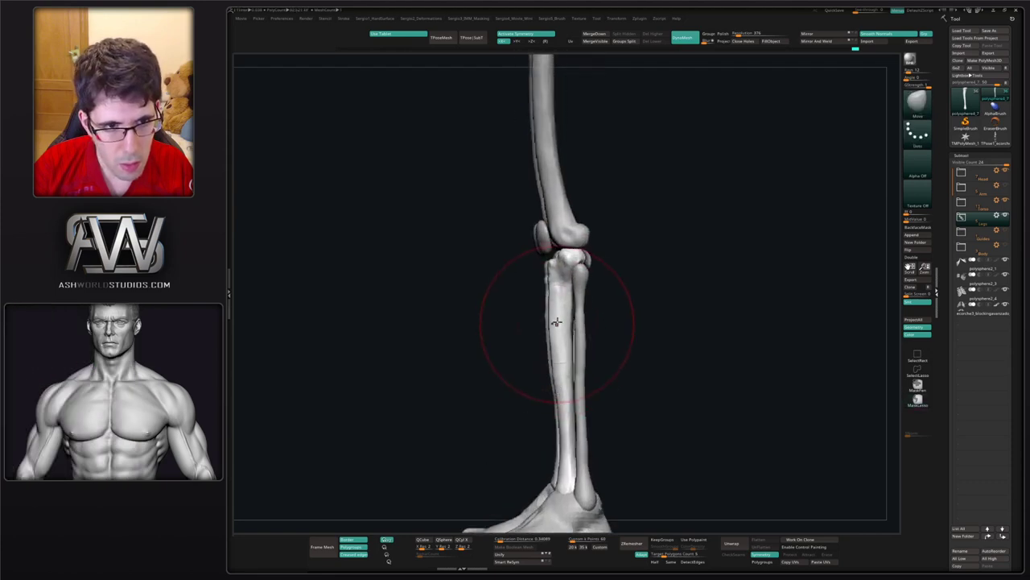
pyautogui.press('s')
pyautogui.moveTo(561, 319); pyautogui.dragTo(555, 318)
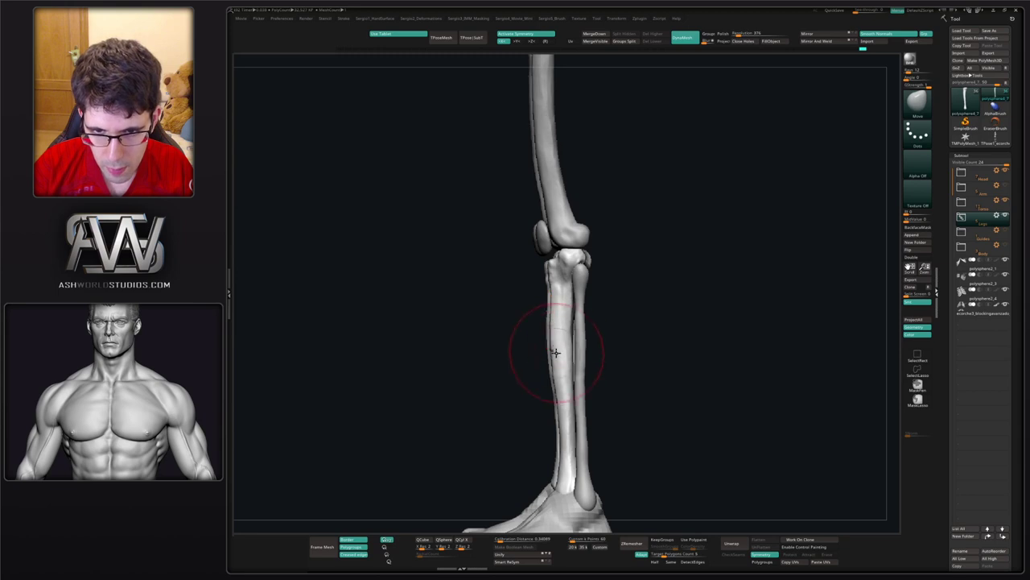
pyautogui.keyDown('alt'); pyautogui.moveTo(551, 357); pyautogui.dragTo(537, 396, button='right'); pyautogui.keyUp('alt')
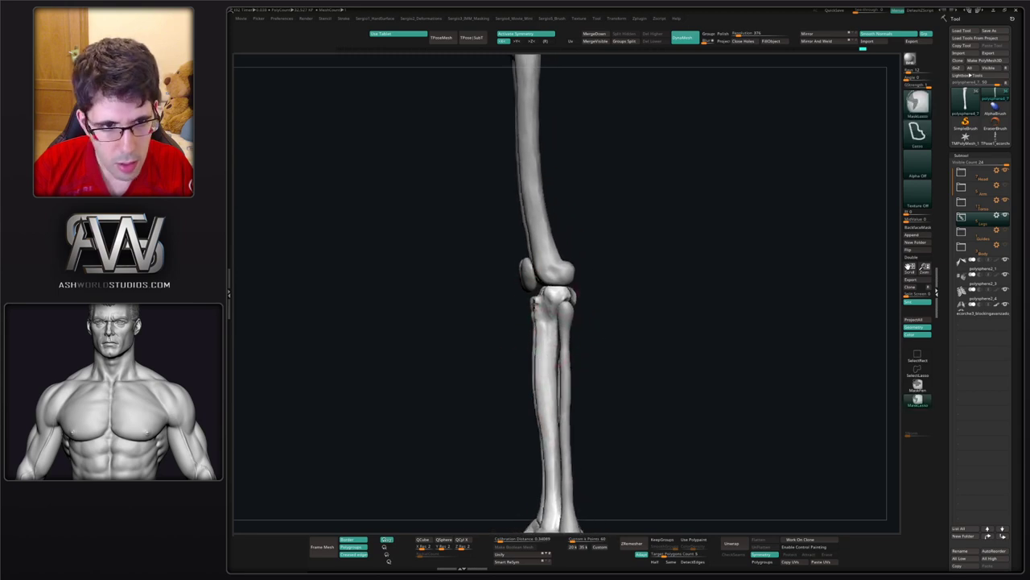
# - Reshape the bump on the front of the tibia below the kneecap with the Move brush from several angles
pyautogui.keyDown('ctrl'); pyautogui.moveTo(533, 292); pyautogui.dragTo(586, 302, button='right'); pyautogui.keyUp('ctrl')
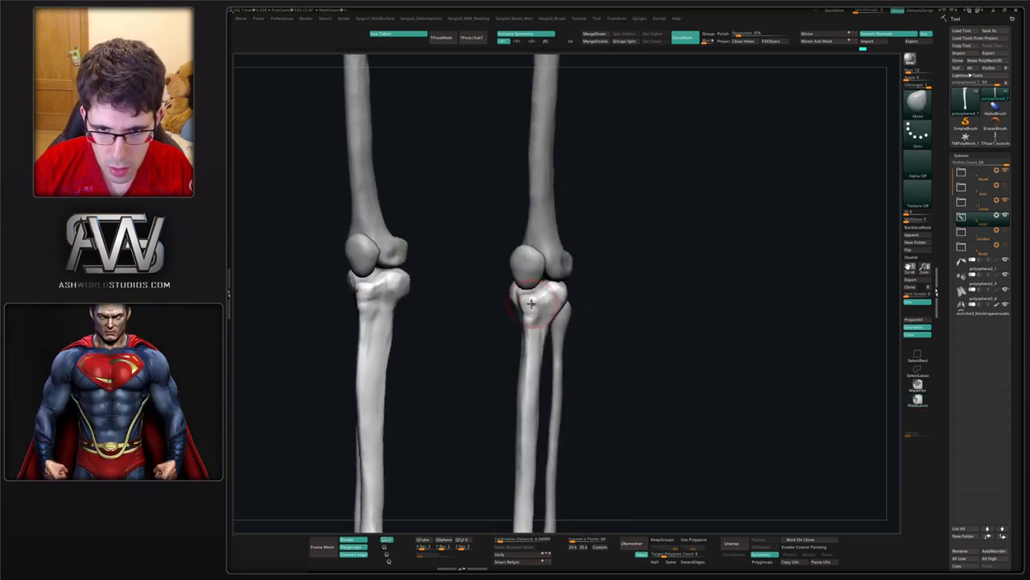
pyautogui.moveTo(529, 301); pyautogui.dragTo(527, 306)
pyautogui.moveTo(546, 322)
pyautogui.mouseDown(button='right')
pyautogui.moveTo(537, 328)
pyautogui.moveTo(532, 316)
pyautogui.mouseUp(button='right')
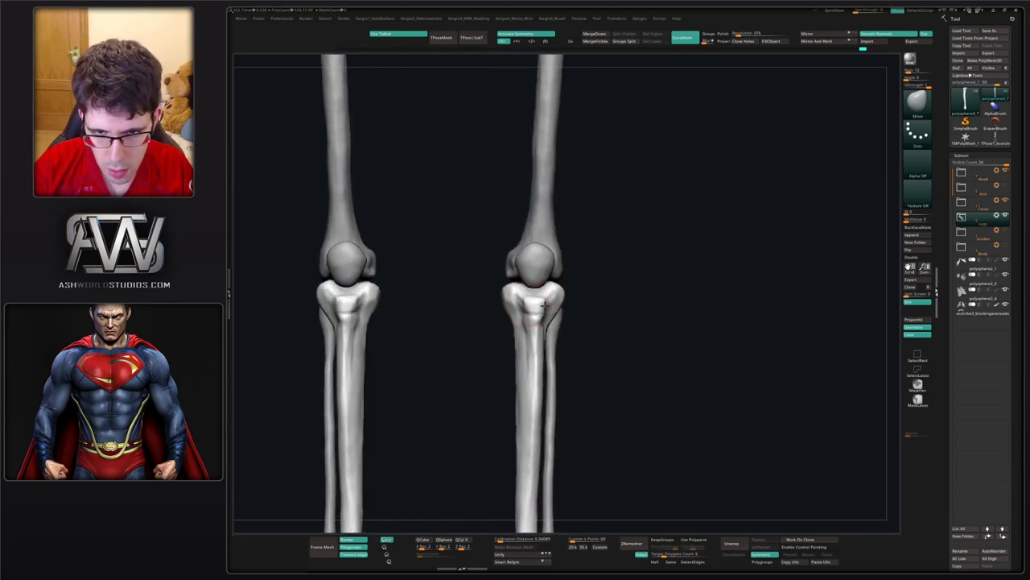
pyautogui.moveTo(533, 316); pyautogui.dragTo(533, 324)
pyautogui.moveTo(534, 332); pyautogui.dragTo(539, 331, button='right')
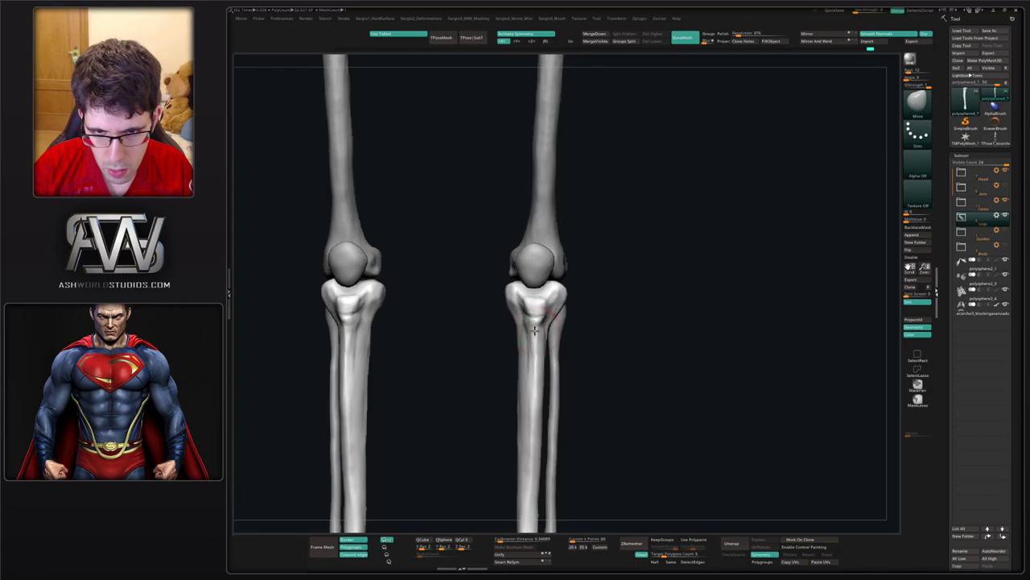
pyautogui.moveTo(539, 331); pyautogui.dragTo(538, 314)
pyautogui.moveTo(534, 348)
pyautogui.keyDown('ctrl'); pyautogui.mouseDown(button='right')
pyautogui.moveTo(534, 326)
pyautogui.moveTo(548, 396)
pyautogui.moveTo(561, 342)
pyautogui.moveTo(547, 357)
pyautogui.mouseUp(button='right'); pyautogui.keyUp('ctrl')
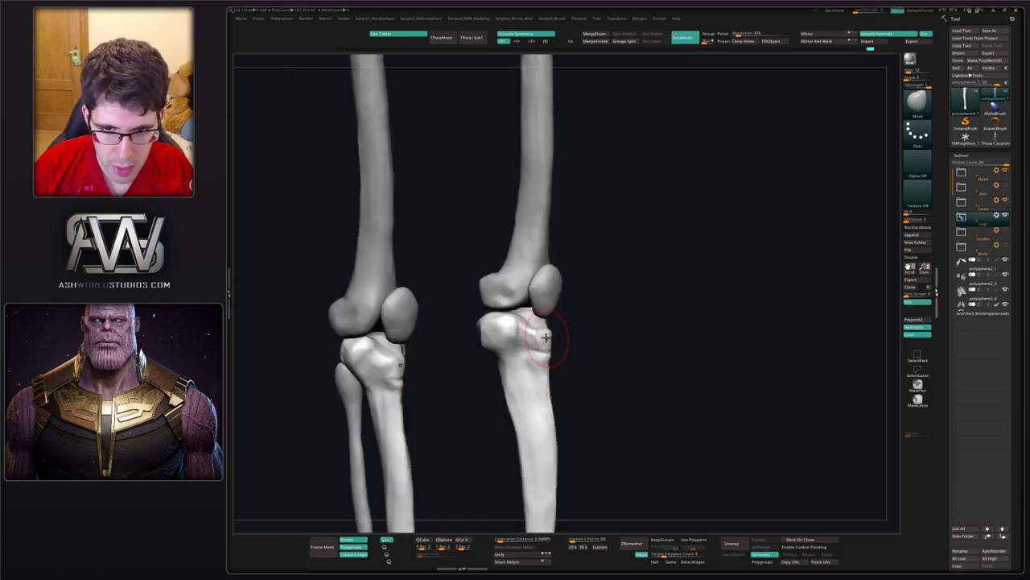
# - Refine the lower end of the tibia around the inner ankle with Clay strokes, isolating the bone while sculpting
pyautogui.moveTo(546, 355)
pyautogui.keyDown('ctrl'); pyautogui.mouseDown(button='right')
pyautogui.moveTo(524, 345)
pyautogui.moveTo(630, 344)
pyautogui.moveTo(577, 267)
pyautogui.moveTo(582, 336)
pyautogui.moveTo(531, 354)
pyautogui.moveTo(538, 403)
pyautogui.moveTo(531, 361)
pyautogui.moveTo(520, 390)
pyautogui.mouseUp(button='right'); pyautogui.keyUp('ctrl')
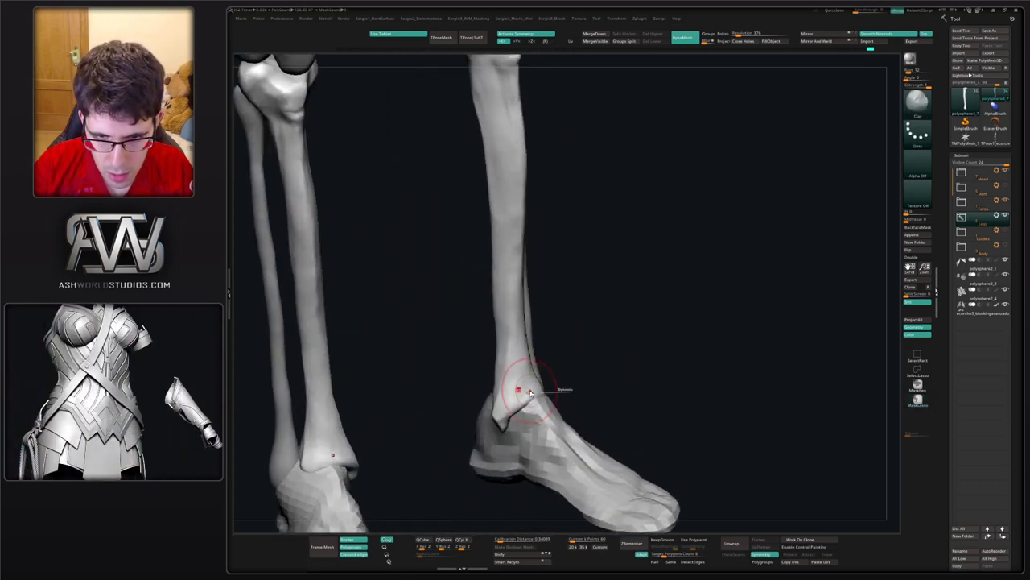
pyautogui.moveTo(518, 396); pyautogui.dragTo(518, 392)
pyautogui.keyDown('ctrl'); pyautogui.keyDown('shift'); pyautogui.click(525, 403); pyautogui.keyUp('shift'); pyautogui.keyUp('ctrl')
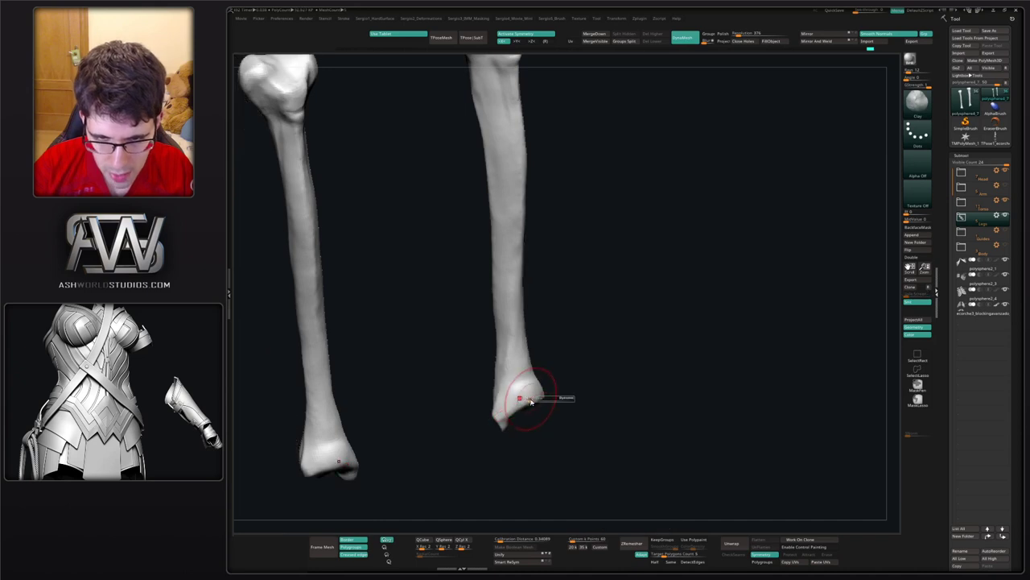
pyautogui.keyDown('ctrl'); pyautogui.keyDown('shift'); pyautogui.click(508, 395); pyautogui.keyUp('shift'); pyautogui.keyUp('ctrl')
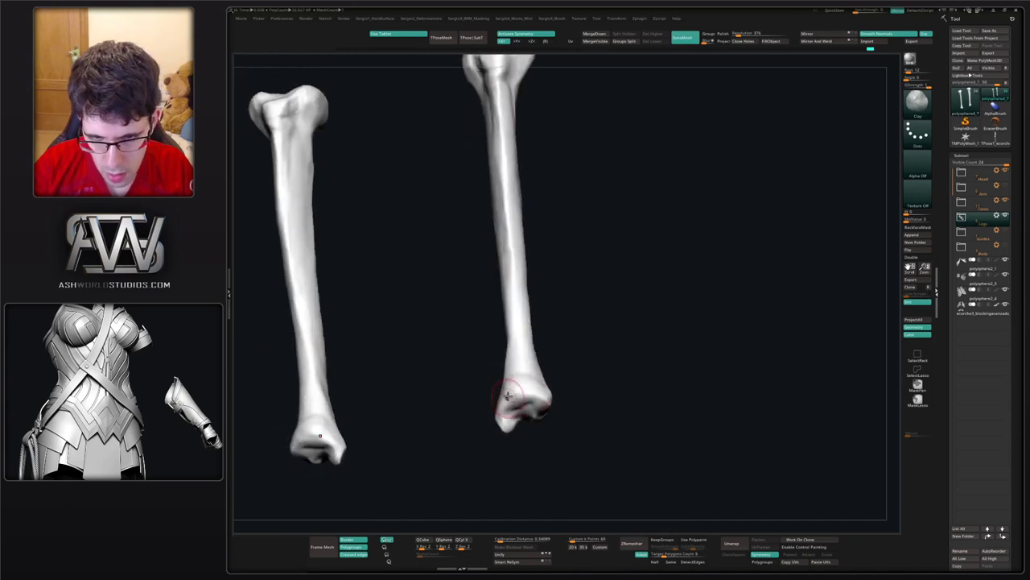
pyautogui.moveTo(535, 392); pyautogui.dragTo(541, 435, button='right')
pyautogui.hotkey('shift', 's')
pyautogui.hotkey('shift', 's')
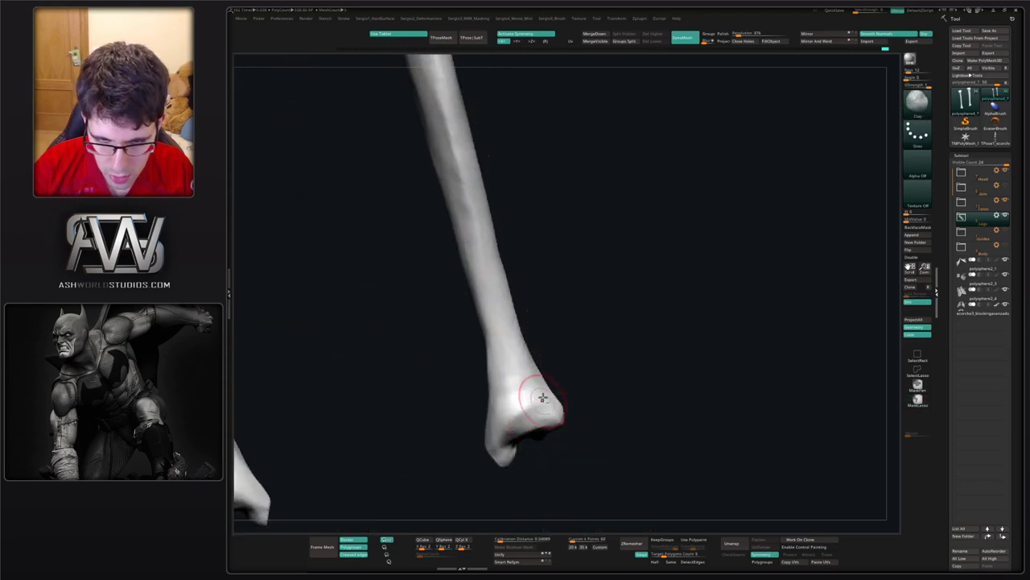
pyautogui.keyDown('ctrl'); pyautogui.moveTo(499, 453); pyautogui.dragTo(544, 344, button='right'); pyautogui.keyUp('ctrl')
pyautogui.hotkey('shift', 's')
pyautogui.moveTo(555, 395); pyautogui.dragTo(523, 420, button='right')
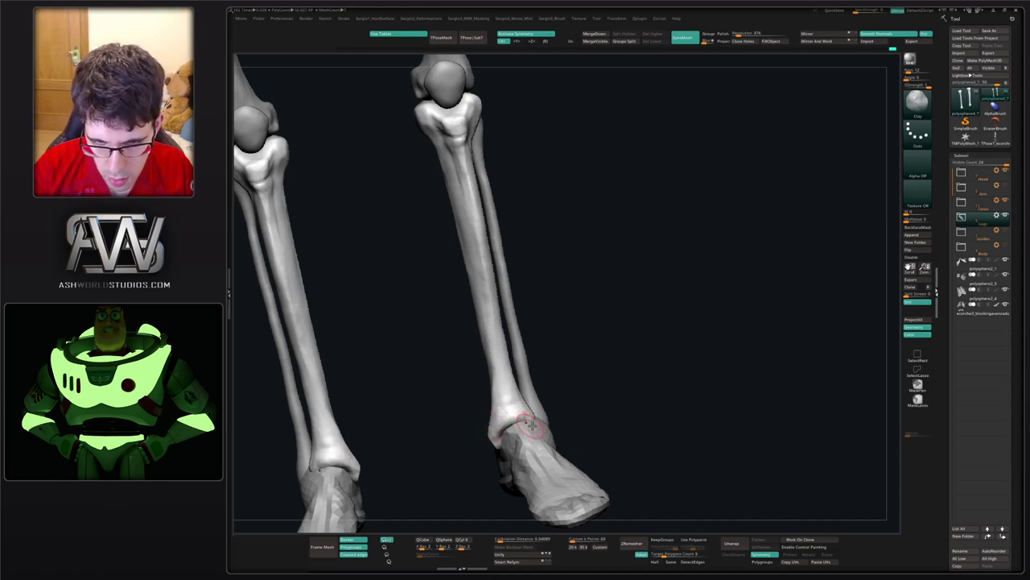
# - Select the fibula and reshape its lower end at the outer ankle with the Move brush, checking both legs
pyautogui.moveTo(530, 424)
pyautogui.mouseDown(button='right')
pyautogui.moveTo(553, 384)
pyautogui.moveTo(507, 390)
pyautogui.moveTo(543, 423)
pyautogui.mouseUp(button='right')
pyautogui.keyDown('alt'); pyautogui.moveTo(543, 423); pyautogui.dragTo(499, 403, button='right'); pyautogui.keyUp('alt')
pyautogui.keyDown('alt'); pyautogui.click(521, 419); pyautogui.keyUp('alt')
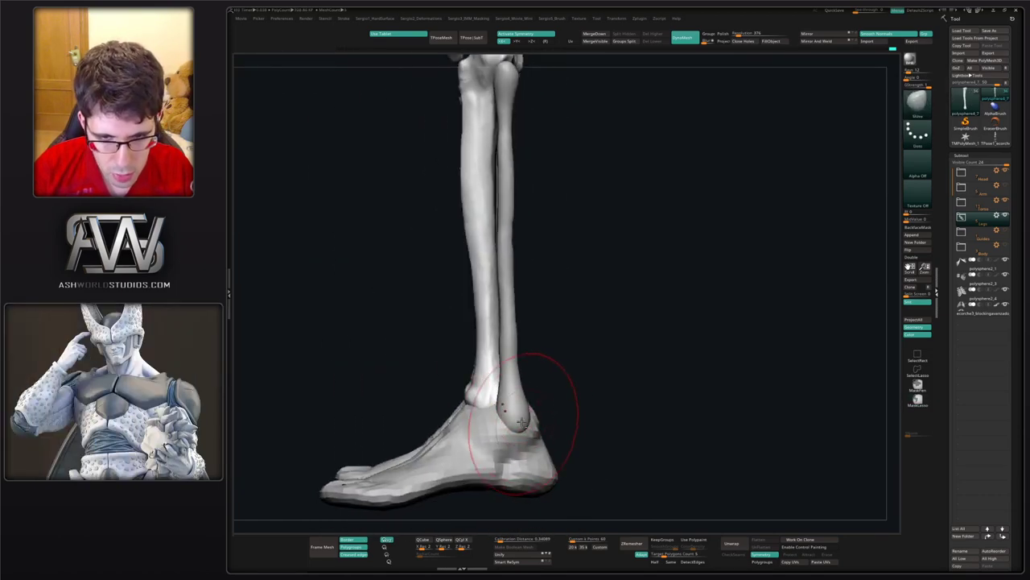
pyautogui.keyDown('alt'); pyautogui.click(523, 423); pyautogui.keyUp('alt')
pyautogui.moveTo(526, 424)
pyautogui.mouseDown()
pyautogui.moveTo(517, 410)
pyautogui.moveTo(501, 415)
pyautogui.moveTo(506, 390)
pyautogui.mouseUp()
pyautogui.keyDown('ctrl'); pyautogui.moveTo(511, 358); pyautogui.dragTo(509, 326, button='right'); pyautogui.keyUp('ctrl')
pyautogui.keyDown('shift'); pyautogui.moveTo(495, 378); pyautogui.dragTo(533, 393, button='right'); pyautogui.keyUp('shift')
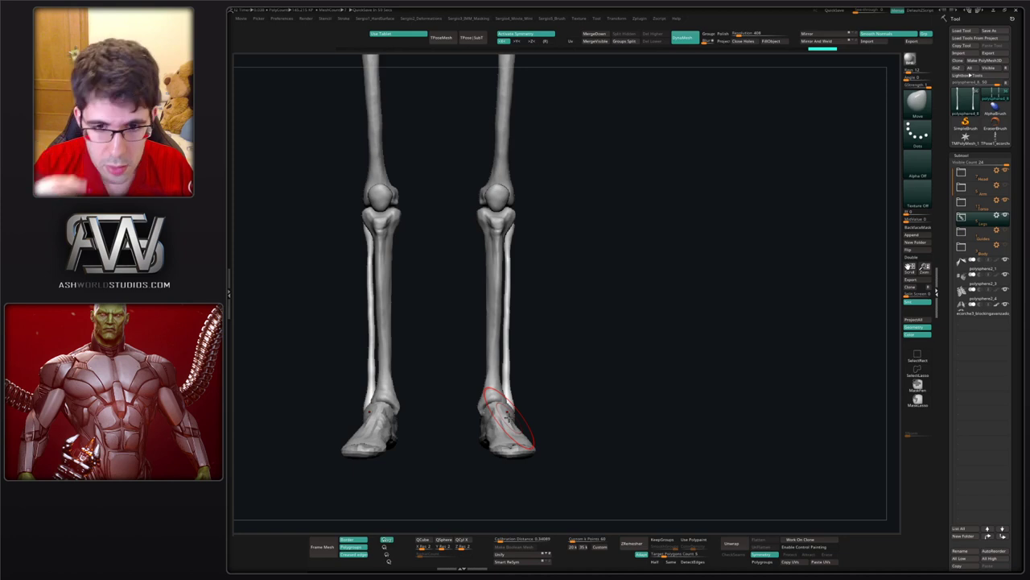
pyautogui.moveTo(538, 372); pyautogui.dragTo(489, 339, button='right')
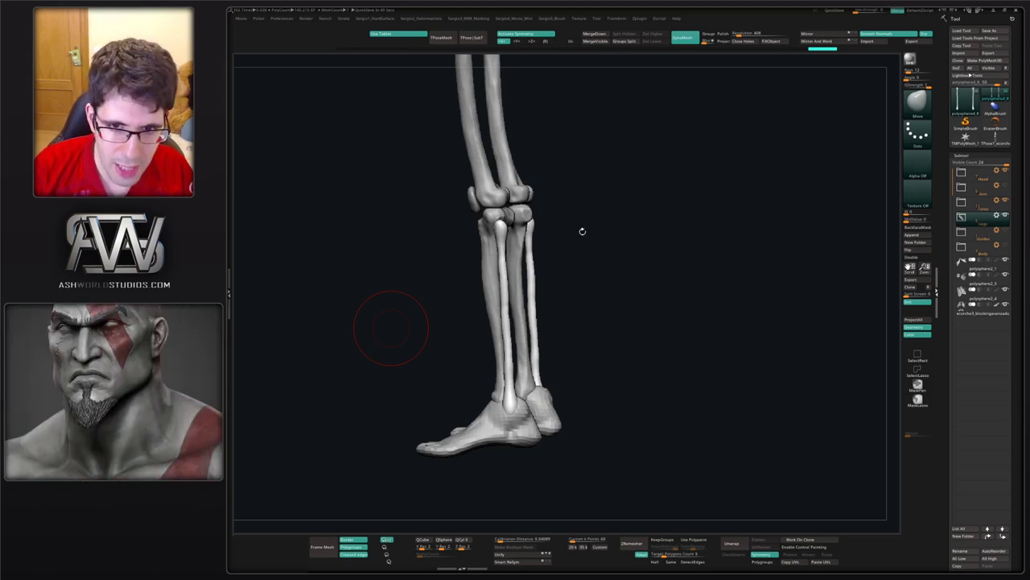
# - Adjust the side-view curve of the fibula's shaft with a resized Move brush
pyautogui.moveTo(582, 230); pyautogui.dragTo(654, 256)
pyautogui.keyDown('alt'); pyautogui.moveTo(620, 288); pyautogui.dragTo(724, 358); pyautogui.keyUp('alt')
pyautogui.moveTo(519, 317)
pyautogui.mouseDown()
pyautogui.moveTo(575, 322)
pyautogui.moveTo(550, 300)
pyautogui.mouseUp()
pyautogui.press('s')
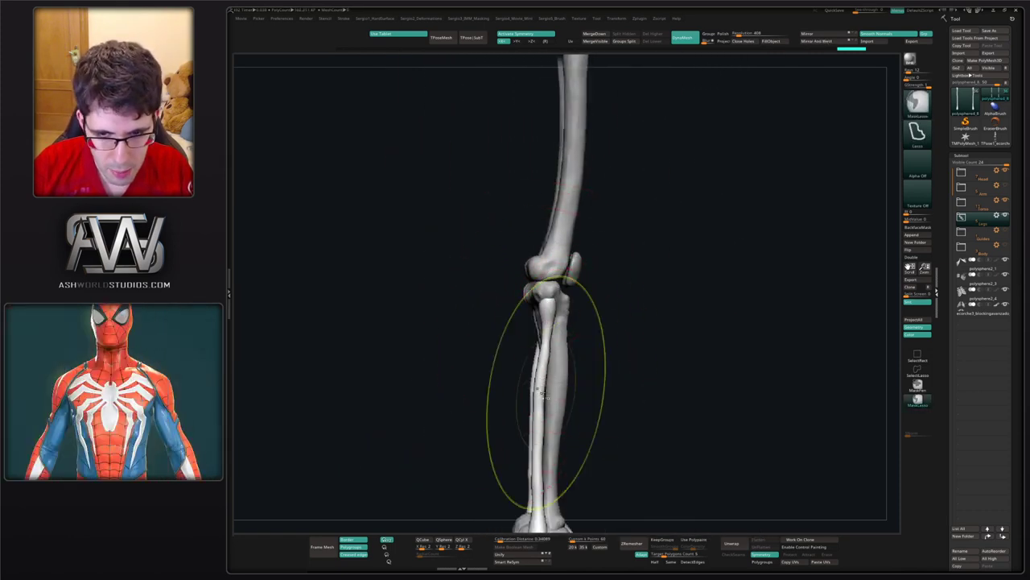
pyautogui.press('f')
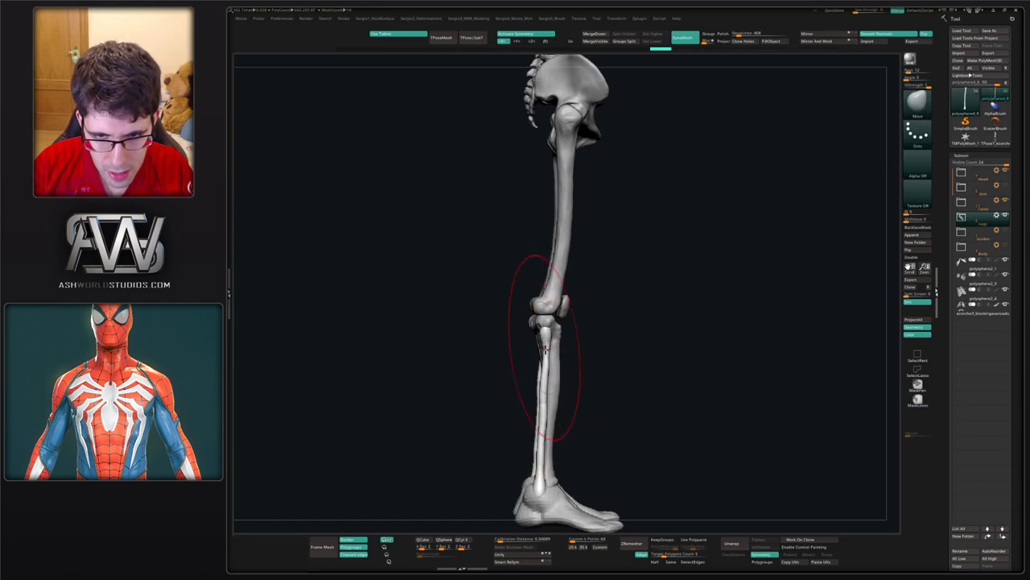
pyautogui.moveTo(550, 363); pyautogui.dragTo(543, 366)
pyautogui.moveTo(582, 363)
pyautogui.keyDown('shift'); pyautogui.mouseDown(button='right')
pyautogui.moveTo(557, 368)
pyautogui.moveTo(558, 387)
pyautogui.mouseUp(button='right'); pyautogui.keyUp('shift')
pyautogui.press('s')
pyautogui.moveTo(559, 373); pyautogui.dragTo(555, 374)
# - Adjust the front-view line of the fibula's shaft with the Move brush
pyautogui.keyDown('alt'); pyautogui.moveTo(549, 394); pyautogui.dragTo(561, 349, button='right'); pyautogui.keyUp('alt')
pyautogui.press('s')
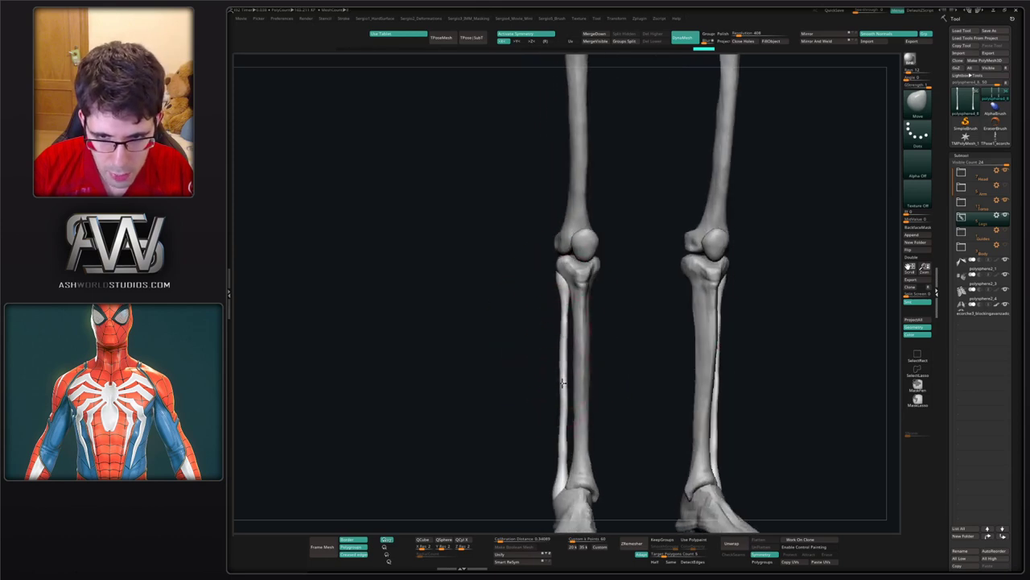
pyautogui.moveTo(563, 383); pyautogui.dragTo(561, 386)
pyautogui.moveTo(566, 430); pyautogui.dragTo(559, 403)
pyautogui.moveTo(554, 322)
pyautogui.keyDown('shift'); pyautogui.mouseDown(button='right')
pyautogui.moveTo(554, 332)
pyautogui.moveTo(552, 295)
pyautogui.moveTo(543, 322)
pyautogui.mouseUp(button='right'); pyautogui.keyUp('shift')
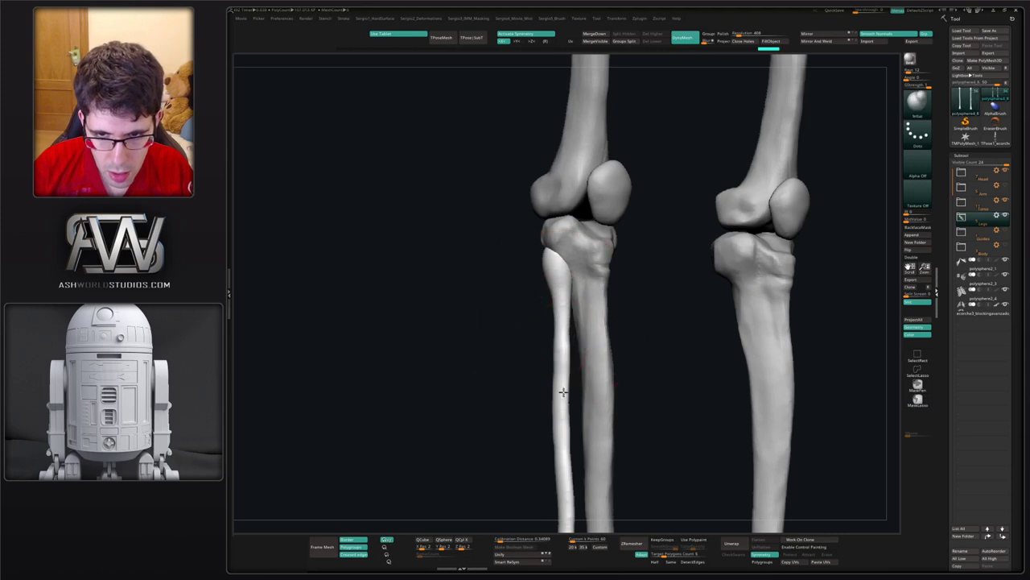
# - Thicken the fibula's shaft with the Inflat brush and refine its front outline with the Move brush
pyautogui.moveTo(563, 392); pyautogui.dragTo(559, 421)
pyautogui.keyDown('ctrl'); pyautogui.moveTo(559, 421); pyautogui.dragTo(565, 365, button='right'); pyautogui.keyUp('ctrl')
pyautogui.keyDown('alt'); pyautogui.moveTo(565, 364); pyautogui.dragTo(563, 278, button='right'); pyautogui.keyUp('alt')
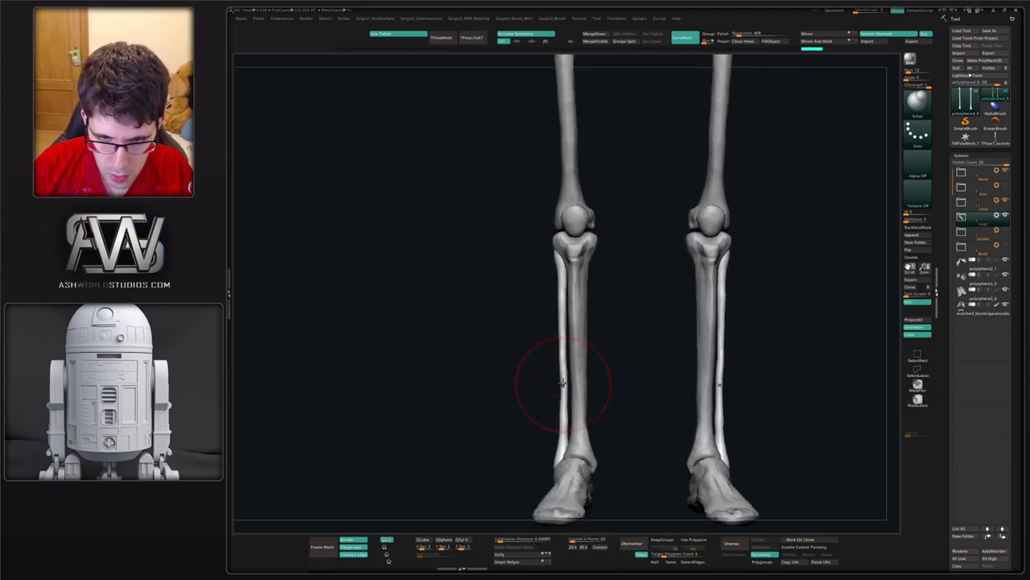
pyautogui.press('b')
pyautogui.press('m')
pyautogui.press('v')
pyautogui.moveTo(561, 390); pyautogui.dragTo(562, 394)
# - Select the tibia and adjust the contour of its shaft with the Move brush from front and side
pyautogui.keyDown('alt'); pyautogui.click(581, 323); pyautogui.keyUp('alt')
pyautogui.moveTo(644, 323); pyautogui.dragTo(688, 319, button='right')
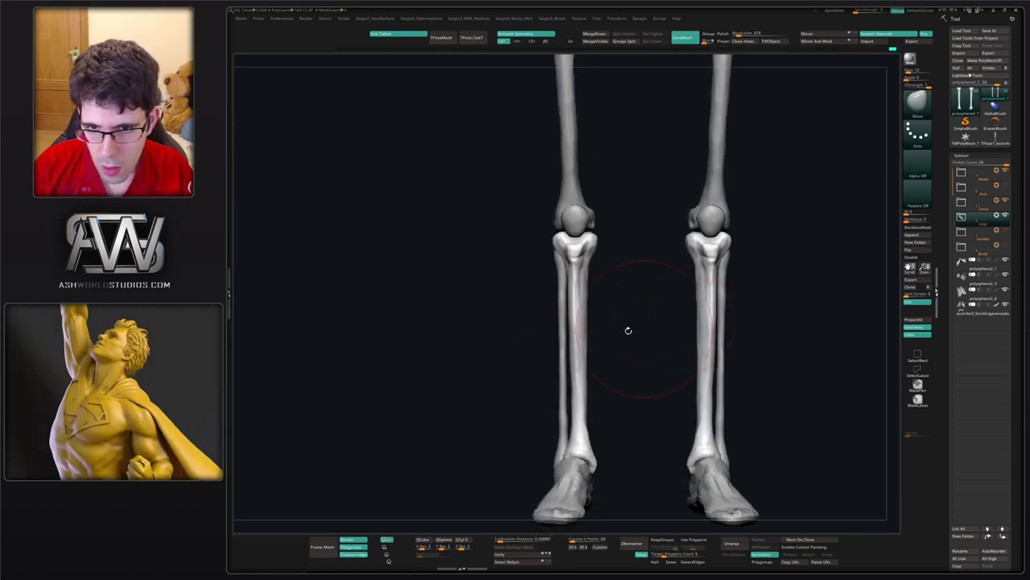
pyautogui.moveTo(585, 324)
pyautogui.mouseDown()
pyautogui.moveTo(635, 322)
pyautogui.moveTo(593, 329)
pyautogui.mouseUp()
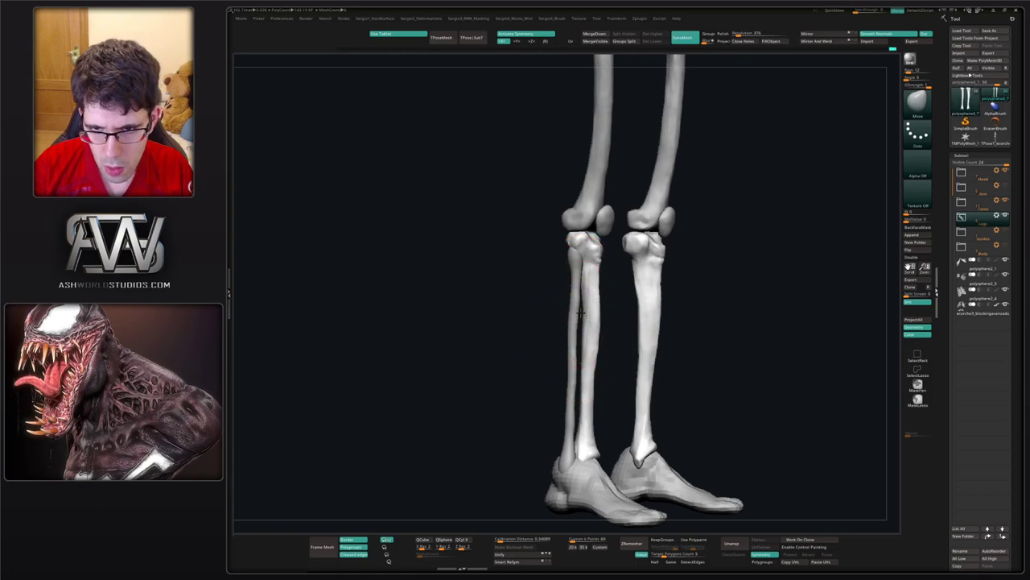
pyautogui.moveTo(580, 312); pyautogui.dragTo(594, 324)
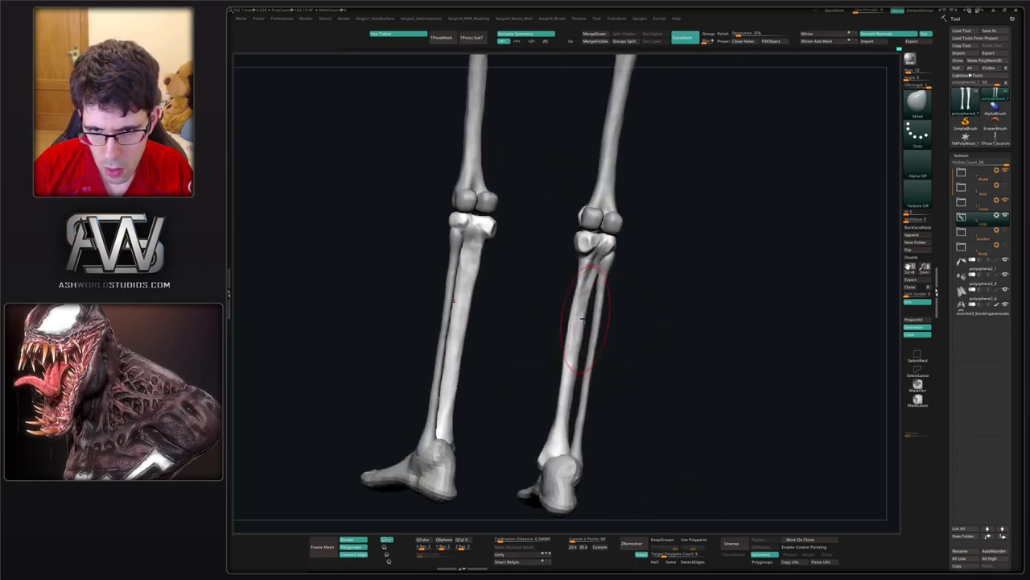
pyautogui.moveTo(583, 320)
pyautogui.mouseDown(button='right')
pyautogui.moveTo(609, 327)
pyautogui.moveTo(587, 322)
pyautogui.moveTo(591, 338)
pyautogui.moveTo(584, 327)
pyautogui.mouseUp(button='right')
# - Isolate the tibia and rework the surface along the middle of its shaft
pyautogui.hotkey('alt', 's')
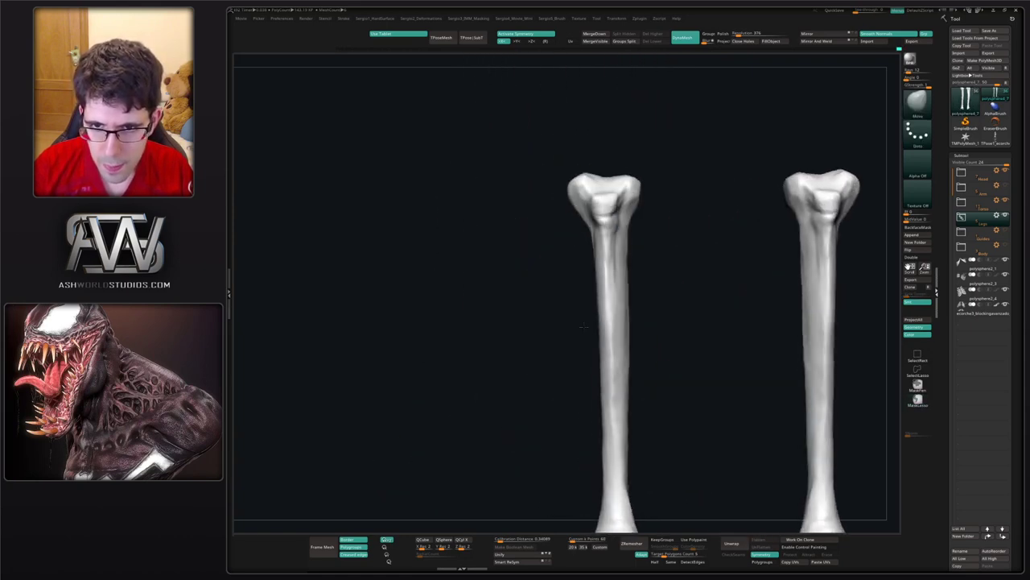
pyautogui.moveTo(583, 325)
pyautogui.mouseDown()
pyautogui.moveTo(596, 323)
pyautogui.moveTo(584, 329)
pyautogui.mouseUp()
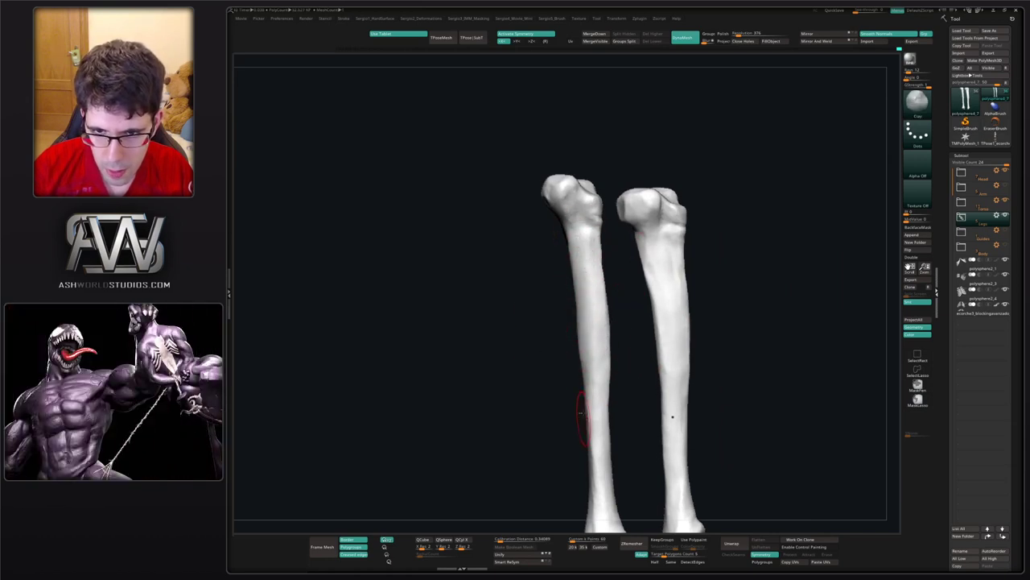
pyautogui.moveTo(586, 407); pyautogui.dragTo(584, 339)
# - Flatten the planes of the tibia's shaft from knee to ankle with the TrimDynamic brush
pyautogui.moveTo(601, 442)
pyautogui.mouseDown(button='right')
pyautogui.moveTo(575, 416)
pyautogui.moveTo(605, 412)
pyautogui.moveTo(593, 377)
pyautogui.mouseUp(button='right')
pyautogui.hotkey('ctrl', 'shift', 't')
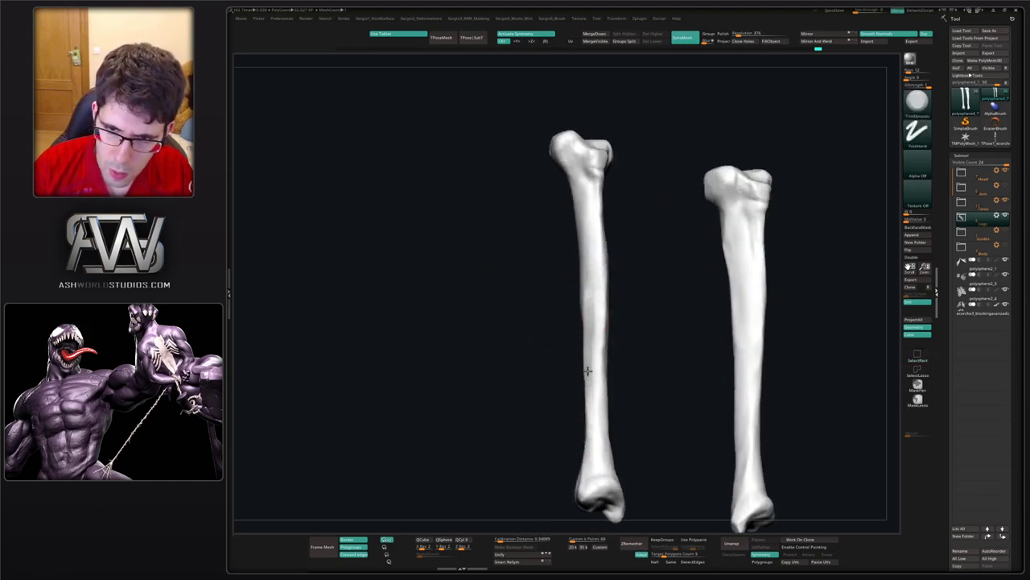
pyautogui.moveTo(593, 331); pyautogui.dragTo(611, 347)
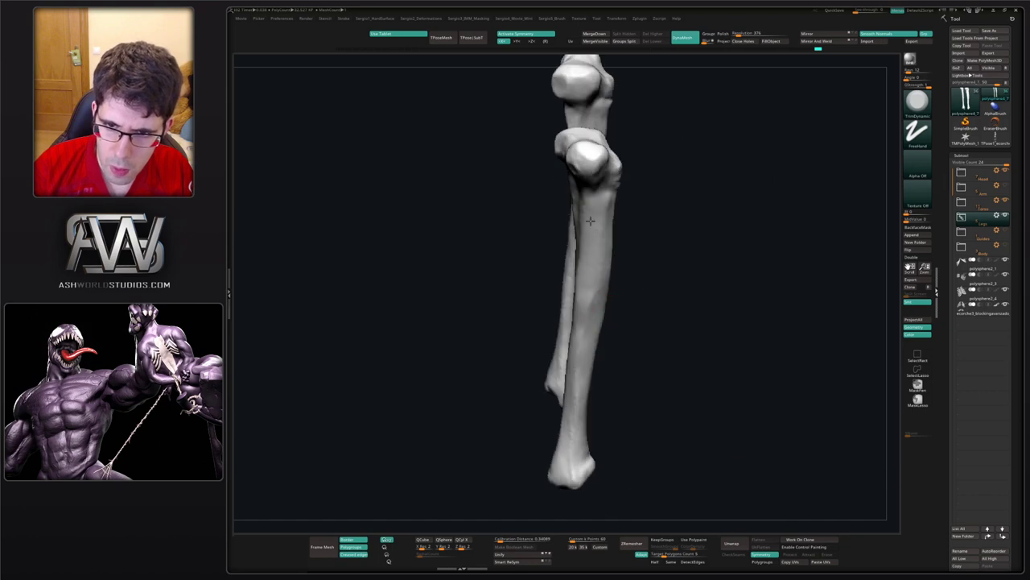
pyautogui.moveTo(590, 221); pyautogui.dragTo(587, 295)
pyautogui.moveTo(563, 381); pyautogui.dragTo(579, 295)
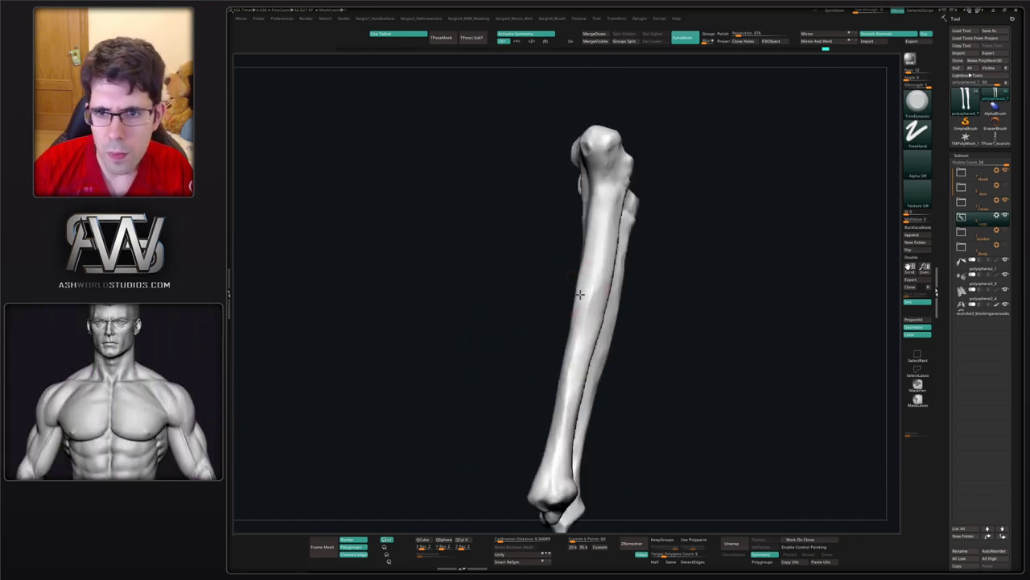
pyautogui.moveTo(603, 189); pyautogui.dragTo(614, 200)
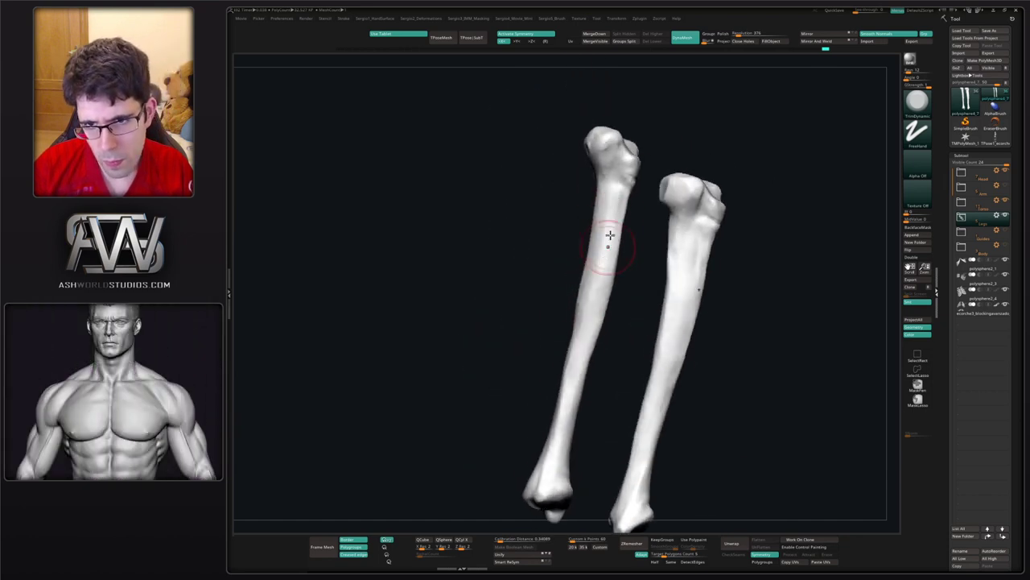
pyautogui.moveTo(569, 380); pyautogui.dragTo(577, 345, button='right')
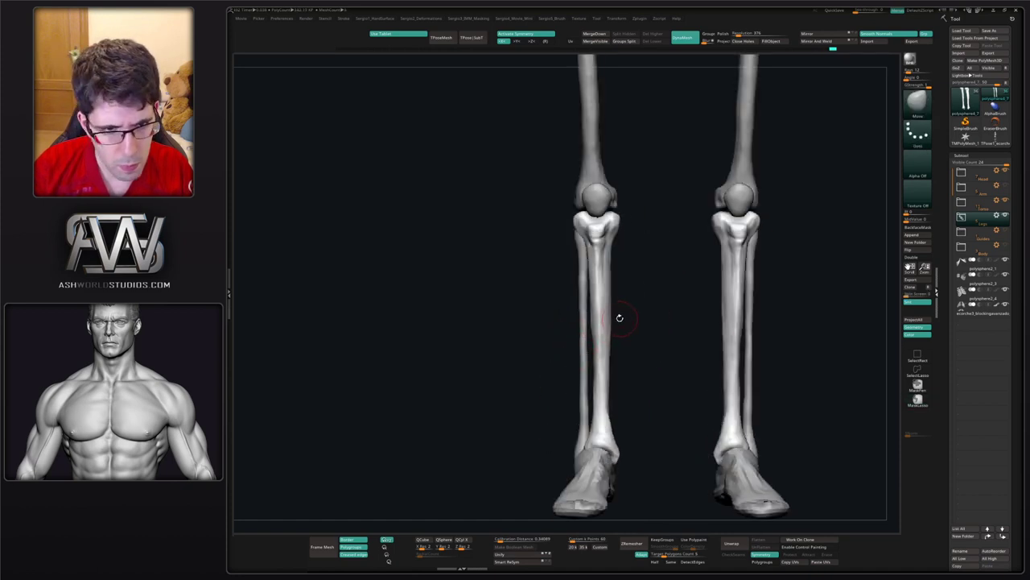
# - Adjust the front silhouette of the tibia's shaft with the Move brush
pyautogui.press('b')
pyautogui.press('m')
pyautogui.press('v')
pyautogui.moveTo(613, 311)
pyautogui.mouseDown()
pyautogui.moveTo(607, 337)
pyautogui.moveTo(647, 357)
pyautogui.moveTo(637, 352)
pyautogui.mouseUp()
pyautogui.moveTo(602, 310)
pyautogui.keyDown('ctrl'); pyautogui.mouseDown(button='right')
pyautogui.moveTo(619, 315)
pyautogui.moveTo(606, 278)
pyautogui.moveTo(625, 218)
pyautogui.mouseUp(button='right'); pyautogui.keyUp('ctrl')
# - Carve a crease just below the tibia's head with the DamStandard brush and trim the shaft with TrimDynamic
pyautogui.press('b')
pyautogui.press('t')
pyautogui.press('d')
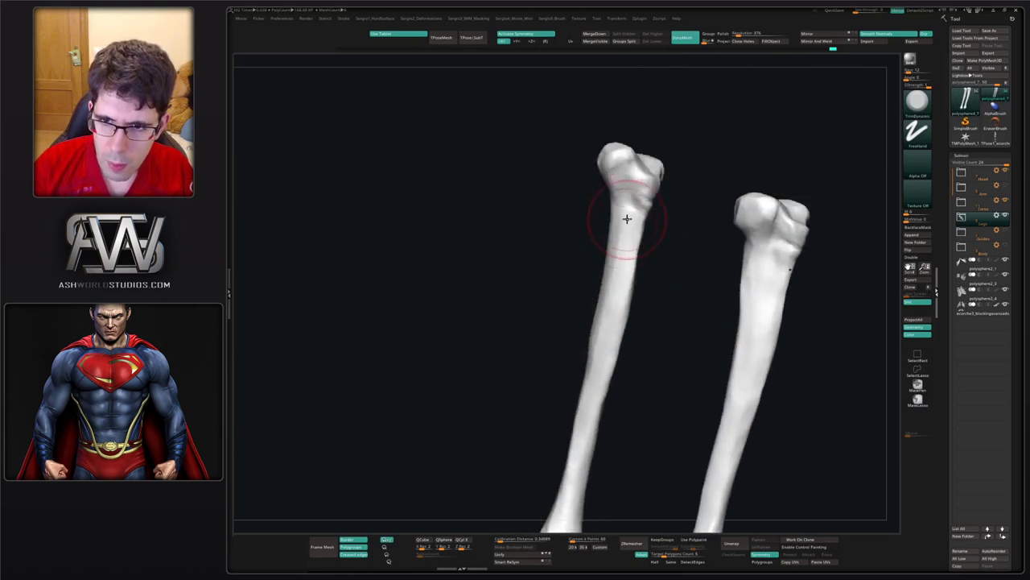
pyautogui.press('b')
pyautogui.press('d')
pyautogui.press('s')
pyautogui.moveTo(628, 213)
pyautogui.mouseDown()
pyautogui.moveTo(619, 234)
pyautogui.moveTo(620, 222)
pyautogui.mouseUp()
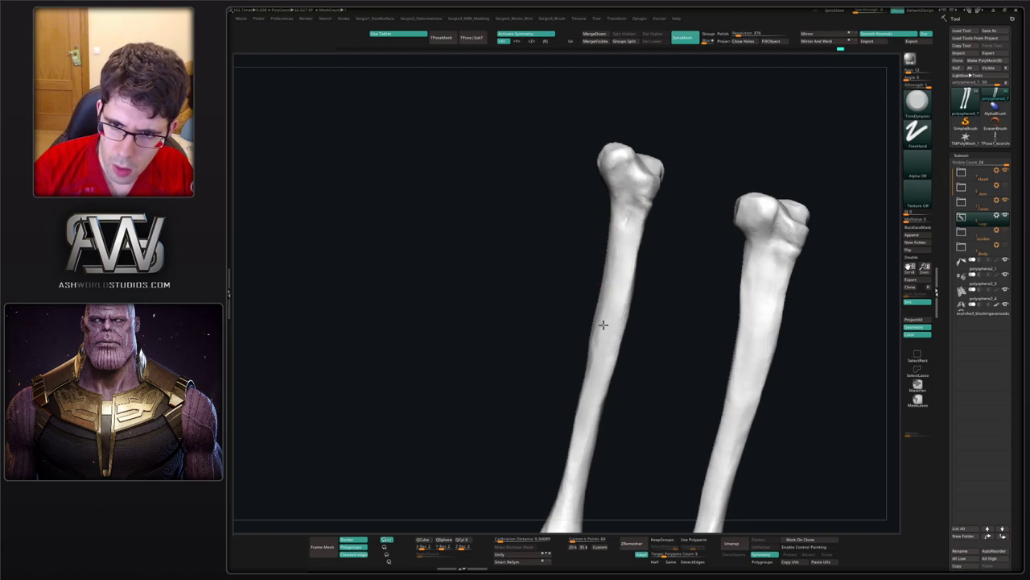
pyautogui.keyDown('ctrl'); pyautogui.moveTo(603, 421); pyautogui.dragTo(591, 375, button='right'); pyautogui.keyUp('ctrl')
pyautogui.keyDown('shift'); pyautogui.moveTo(592, 375); pyautogui.dragTo(582, 363, button='right'); pyautogui.keyUp('shift')
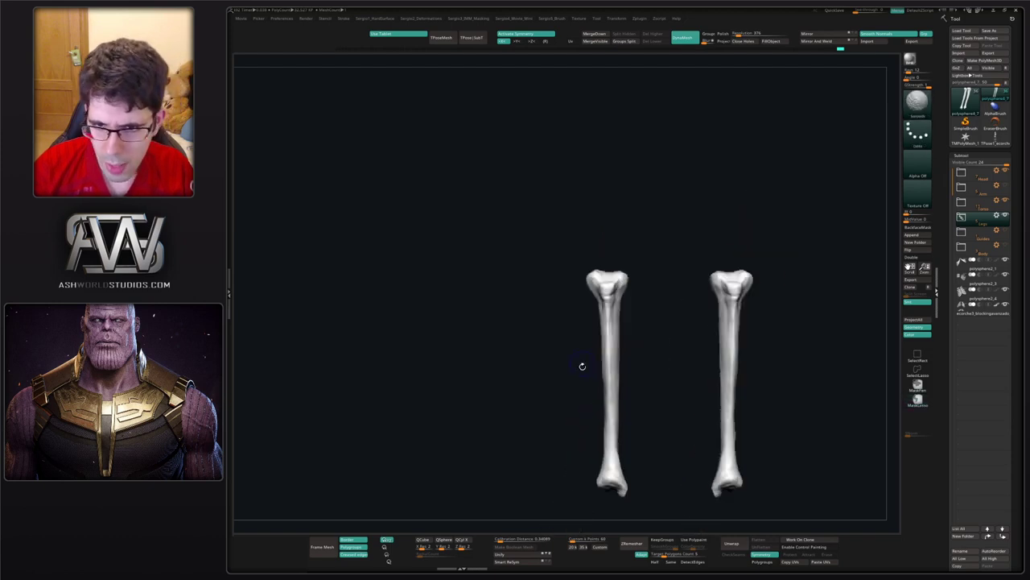
# - Show all the bones again and examine both lower legs from several angles
pyautogui.hotkey('shift', 's')
pyautogui.keyDown('alt'); pyautogui.moveTo(634, 334); pyautogui.dragTo(641, 282, button='right'); pyautogui.keyUp('alt')
pyautogui.keyDown('alt'); pyautogui.moveTo(742, 286); pyautogui.dragTo(673, 271, button='right'); pyautogui.keyUp('alt')
pyautogui.keyDown('ctrl'); pyautogui.moveTo(673, 271); pyautogui.dragTo(675, 309, button='right'); pyautogui.keyUp('ctrl')
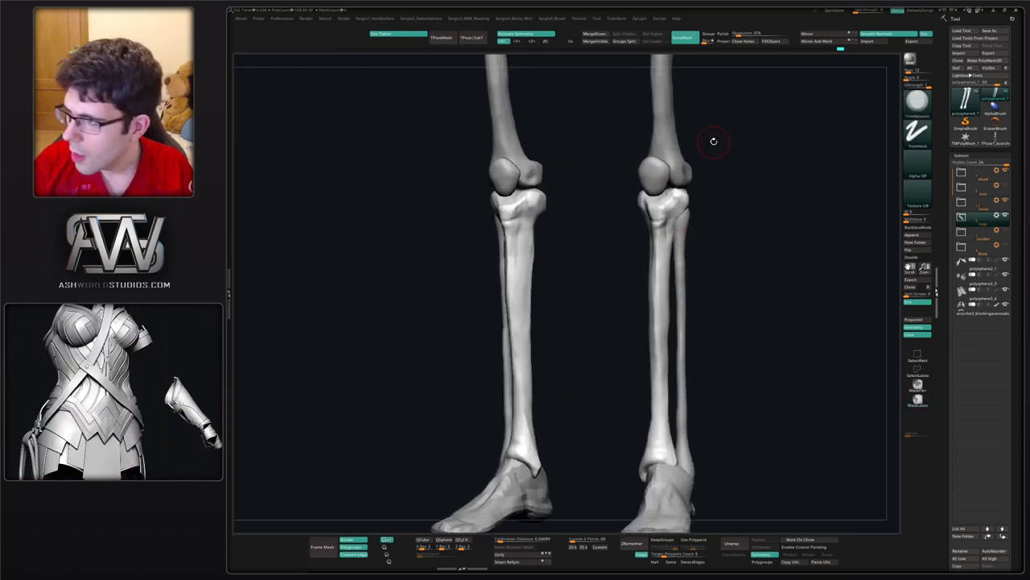
pyautogui.moveTo(982, 294)
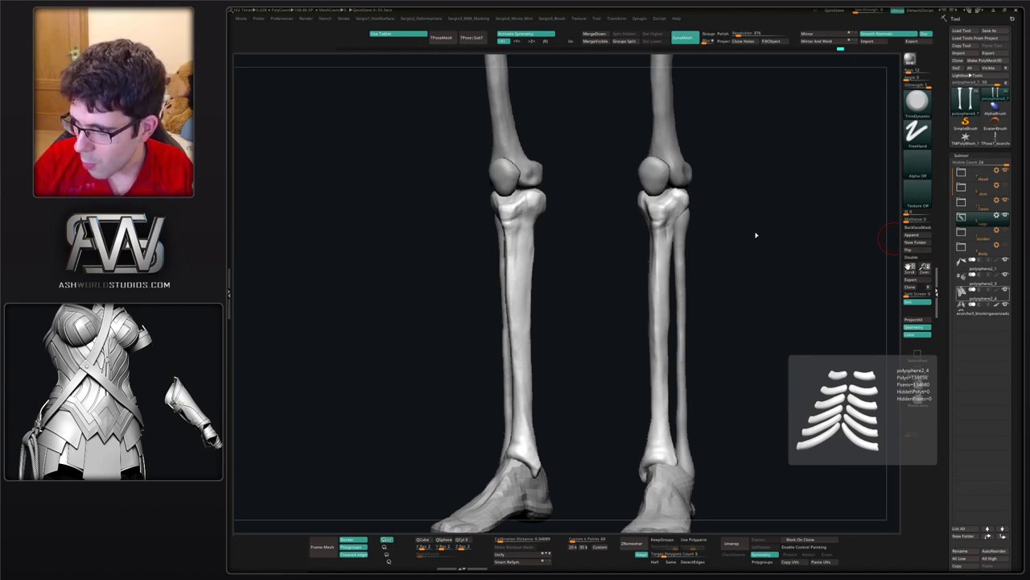
pyautogui.moveTo(754, 230); pyautogui.dragTo(757, 233)
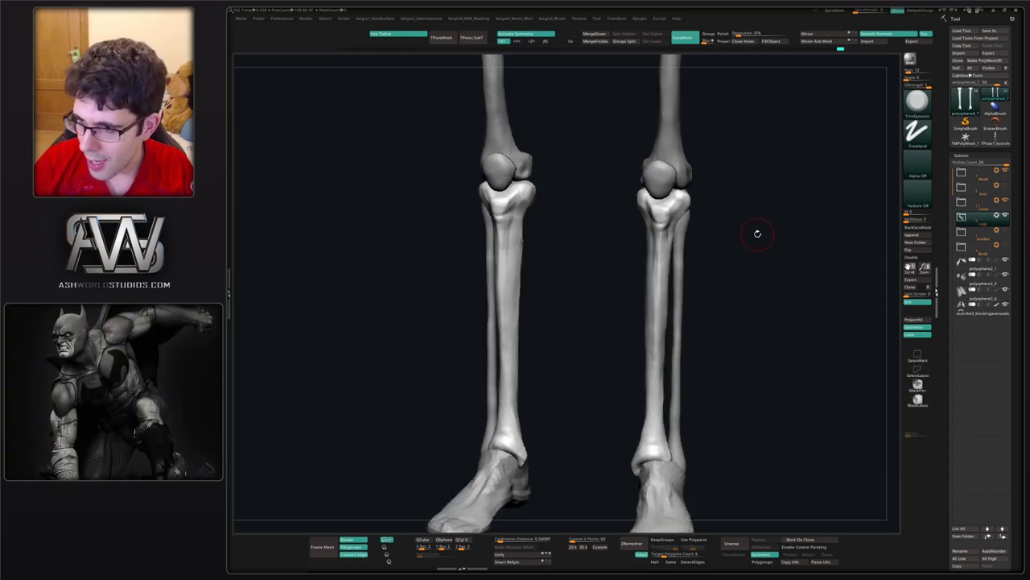
pyautogui.moveTo(795, 272); pyautogui.dragTo(705, 321)
# - Select and isolate the fibula, and trim a flat slanted facet on its upper end with the TrimDynamic brush
pyautogui.keyDown('alt'); pyautogui.click(654, 284); pyautogui.keyUp('alt')
pyautogui.hotkey('ctrl', 'shift', 's')
pyautogui.moveTo(637, 281)
pyautogui.mouseDown(button='right')
pyautogui.moveTo(649, 246)
pyautogui.moveTo(638, 272)
pyautogui.mouseUp(button='right')
pyautogui.moveTo(639, 274); pyautogui.dragTo(641, 249)
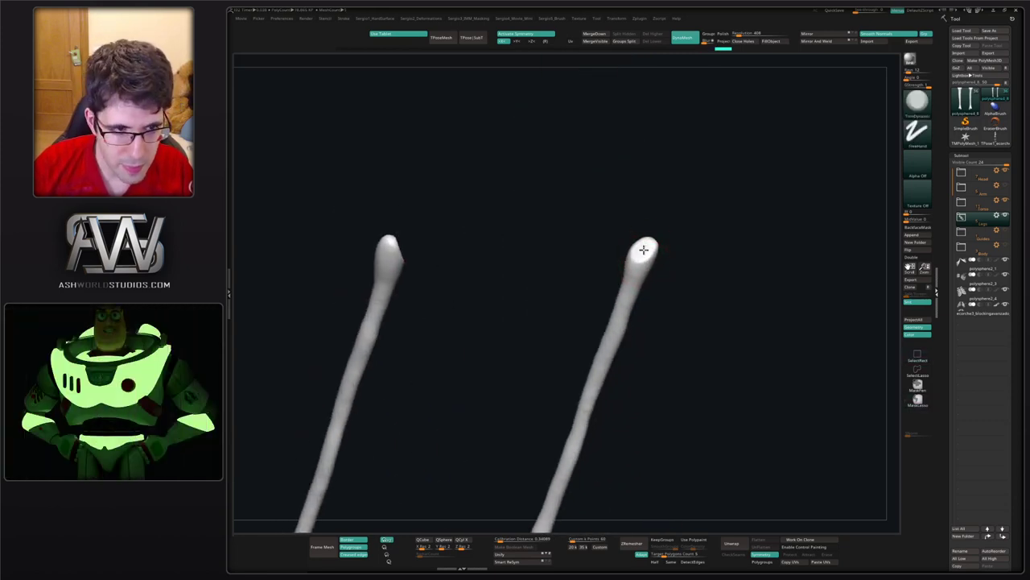
pyautogui.moveTo(644, 262); pyautogui.dragTo(641, 256, button='right')
pyautogui.moveTo(649, 246); pyautogui.dragTo(653, 241)
pyautogui.moveTo(652, 242)
pyautogui.mouseDown(button='right')
pyautogui.moveTo(646, 263)
pyautogui.moveTo(653, 246)
pyautogui.mouseUp(button='right')
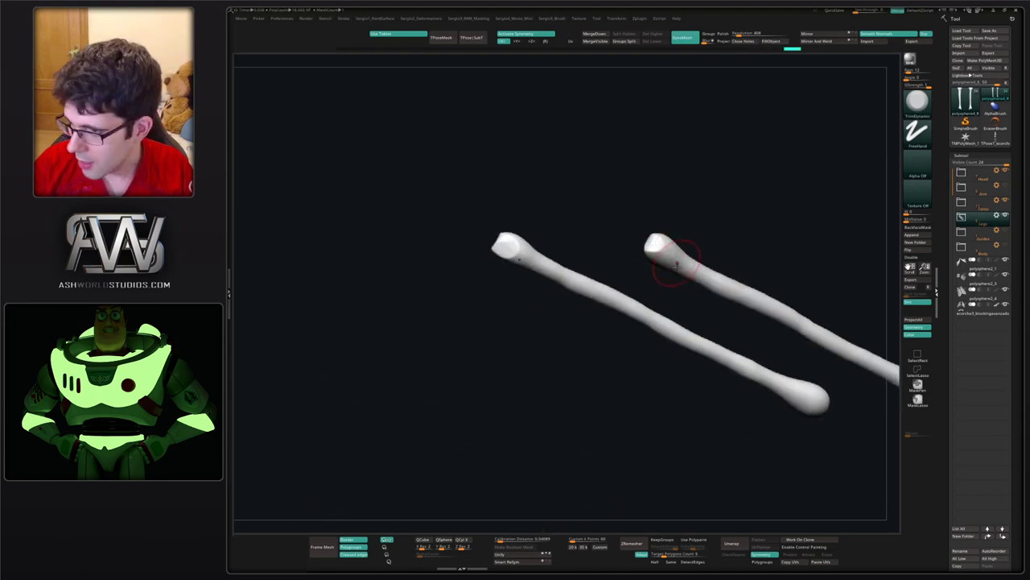
pyautogui.moveTo(665, 253)
pyautogui.mouseDown()
pyautogui.moveTo(672, 230)
pyautogui.moveTo(679, 242)
pyautogui.mouseUp()
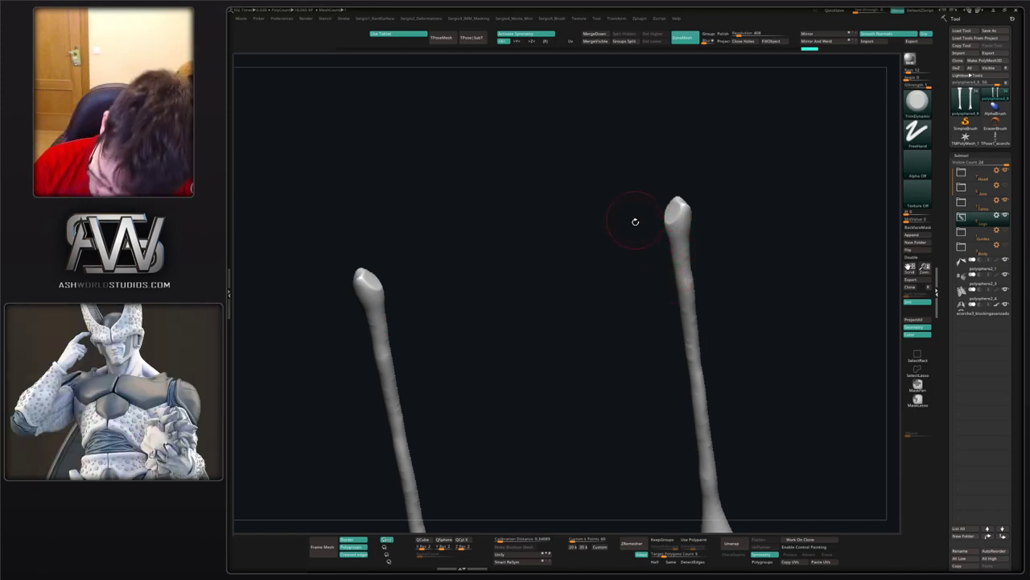
# - Carve a concave hollow into the slanted facet on the fibula's upper end with the ClayBuildup brush
pyautogui.moveTo(644, 278); pyautogui.dragTo(633, 249)
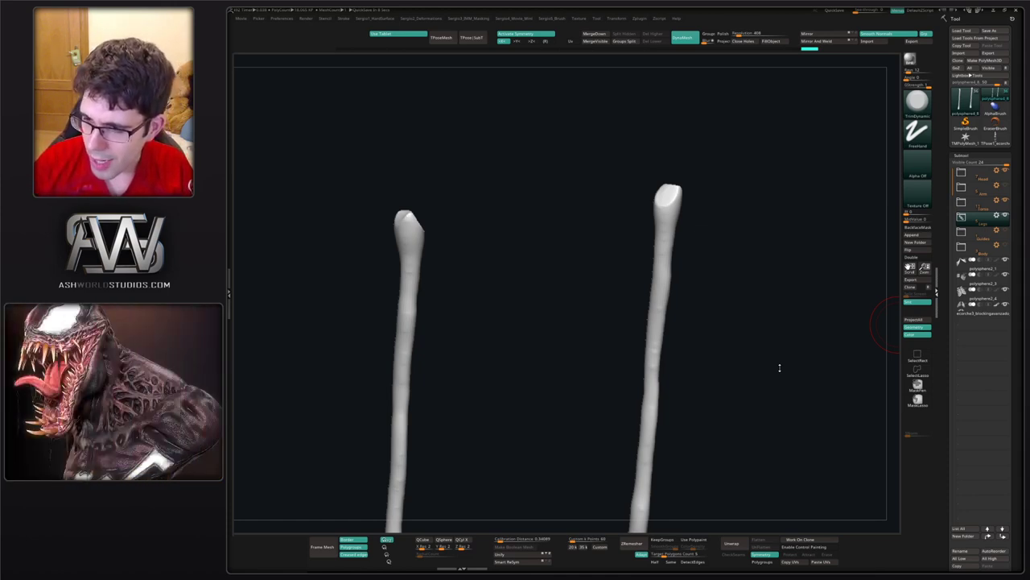
pyautogui.moveTo(635, 206); pyautogui.dragTo(621, 229)
pyautogui.moveTo(621, 229); pyautogui.dragTo(606, 212, button='right')
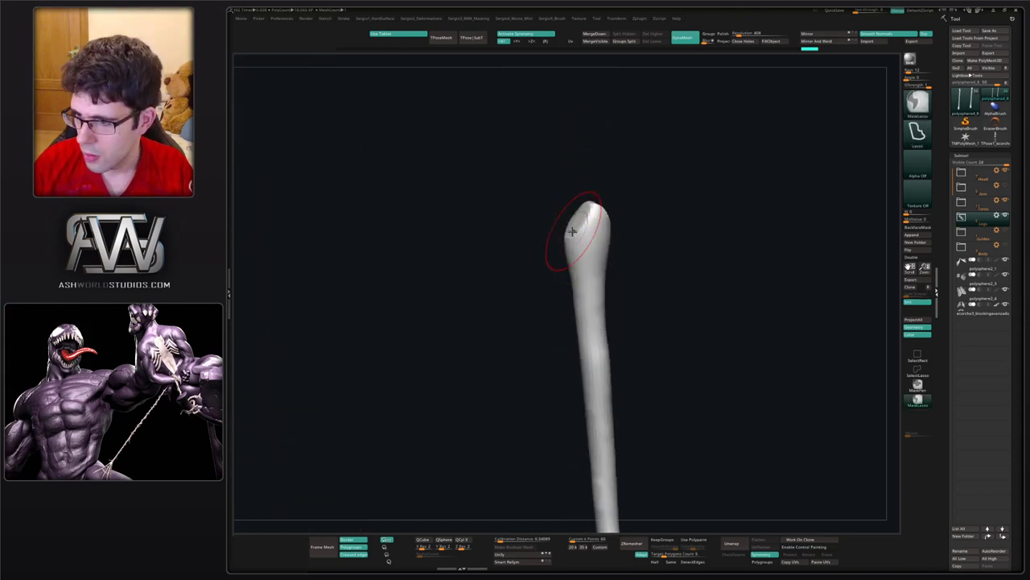
pyautogui.press('b')
pyautogui.press('c')
pyautogui.press('b')
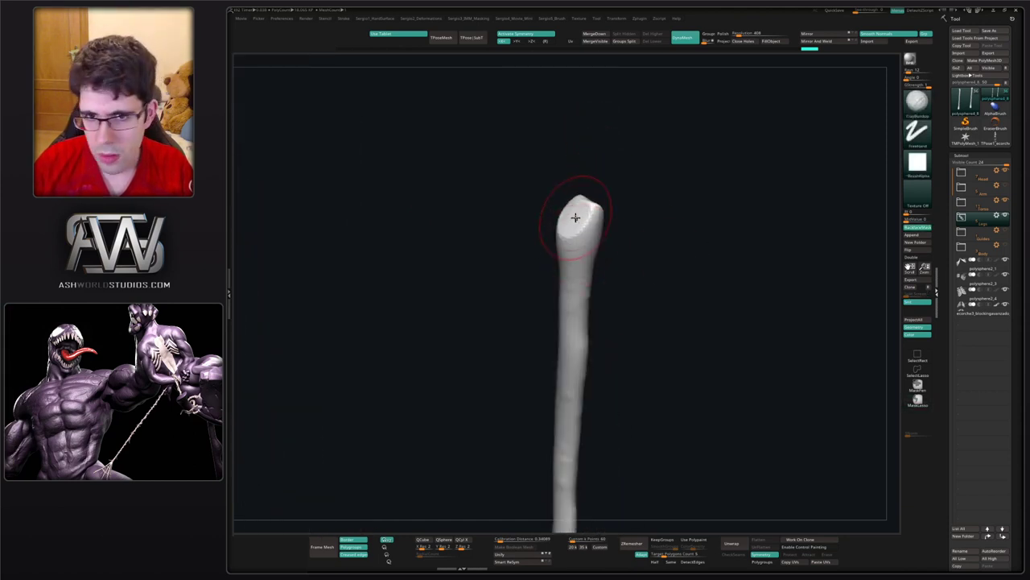
pyautogui.moveTo(586, 255)
pyautogui.mouseDown(button='right')
pyautogui.moveTo(564, 214)
pyautogui.moveTo(576, 240)
pyautogui.moveTo(566, 230)
pyautogui.mouseUp(button='right')
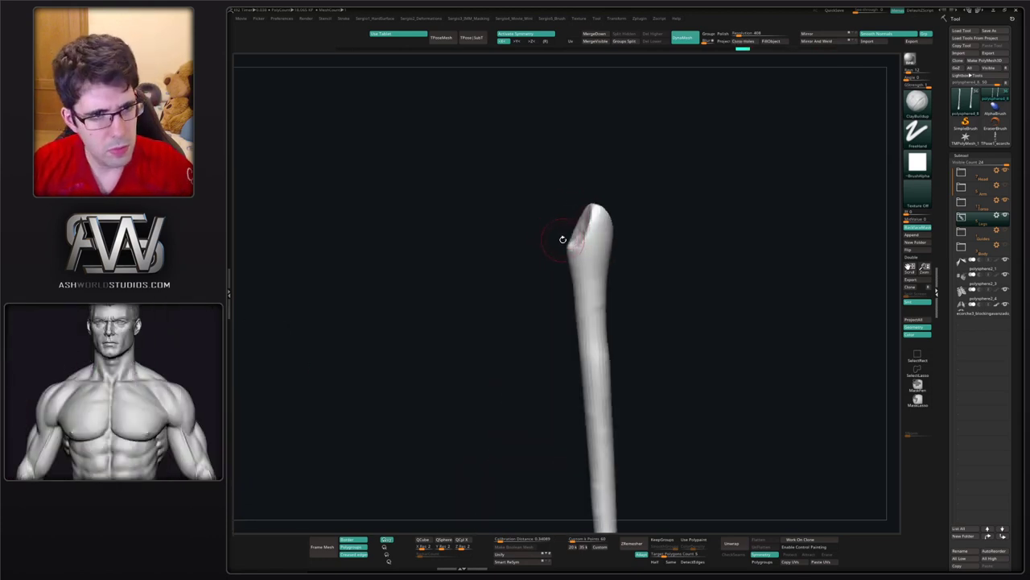
pyautogui.moveTo(561, 237); pyautogui.dragTo(586, 217)
pyautogui.moveTo(602, 239)
pyautogui.mouseDown(button='right')
pyautogui.moveTo(559, 246)
pyautogui.moveTo(575, 242)
pyautogui.moveTo(579, 254)
pyautogui.mouseUp(button='right')
# - Build up a raised rim around the base of the fibula's head with the ClayBuildup brush
pyautogui.moveTo(597, 252); pyautogui.dragTo(583, 253)
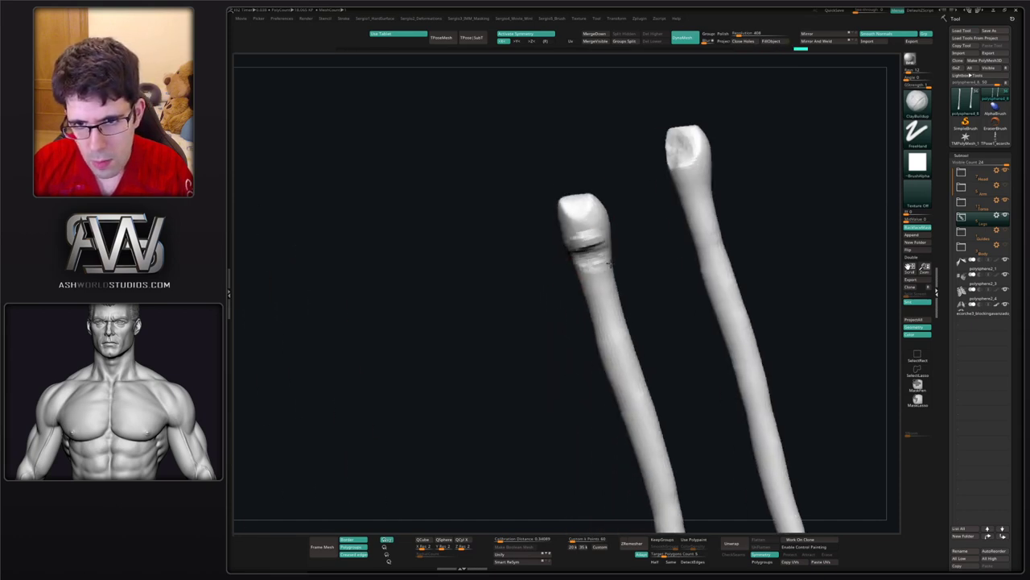
pyautogui.moveTo(582, 254)
pyautogui.mouseDown(button='right')
pyautogui.moveTo(602, 252)
pyautogui.moveTo(607, 239)
pyautogui.mouseUp(button='right')
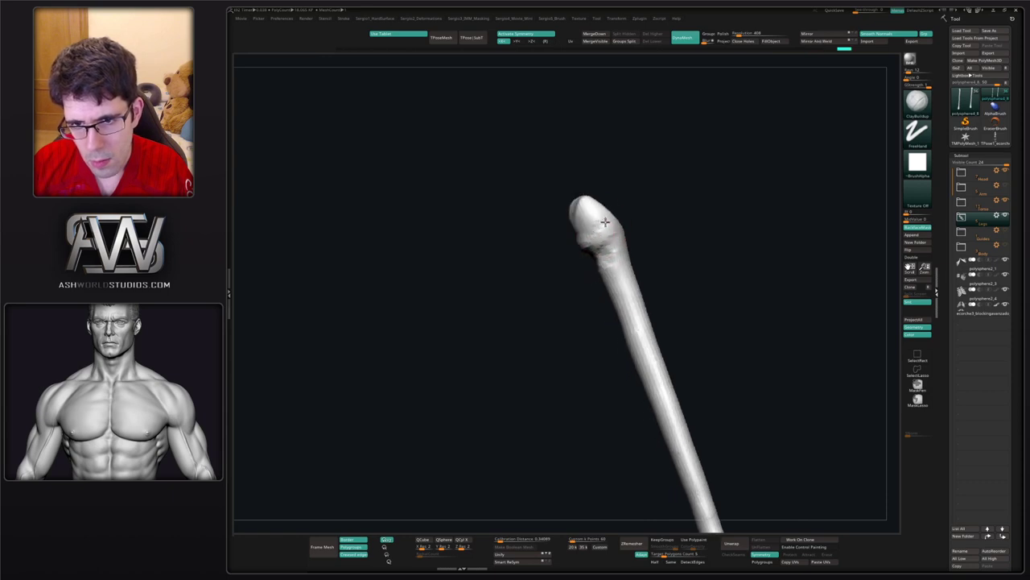
pyautogui.moveTo(604, 222)
pyautogui.mouseDown()
pyautogui.moveTo(588, 214)
pyautogui.moveTo(579, 224)
pyautogui.mouseUp()
pyautogui.moveTo(579, 224)
pyautogui.mouseDown(button='right')
pyautogui.moveTo(574, 210)
pyautogui.moveTo(551, 227)
pyautogui.moveTo(563, 228)
pyautogui.mouseUp(button='right')
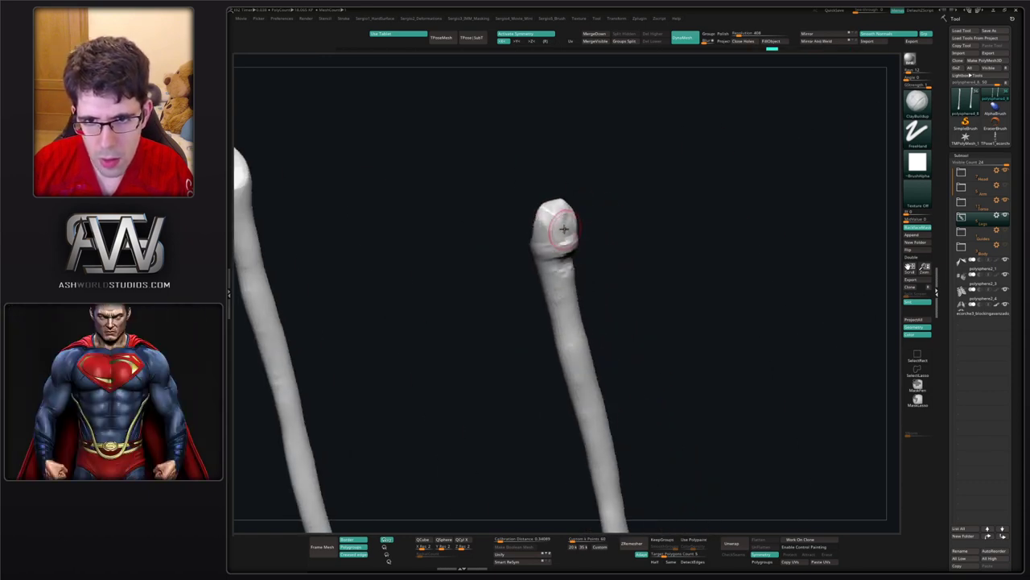
pyautogui.moveTo(564, 228)
pyautogui.mouseDown()
pyautogui.moveTo(544, 211)
pyautogui.moveTo(538, 229)
pyautogui.mouseUp()
pyautogui.moveTo(539, 228)
pyautogui.mouseDown(button='right')
pyautogui.moveTo(575, 240)
pyautogui.moveTo(556, 265)
pyautogui.moveTo(610, 235)
pyautogui.moveTo(625, 279)
pyautogui.moveTo(623, 225)
pyautogui.moveTo(632, 253)
pyautogui.moveTo(580, 234)
pyautogui.moveTo(558, 166)
pyautogui.mouseUp(button='right')
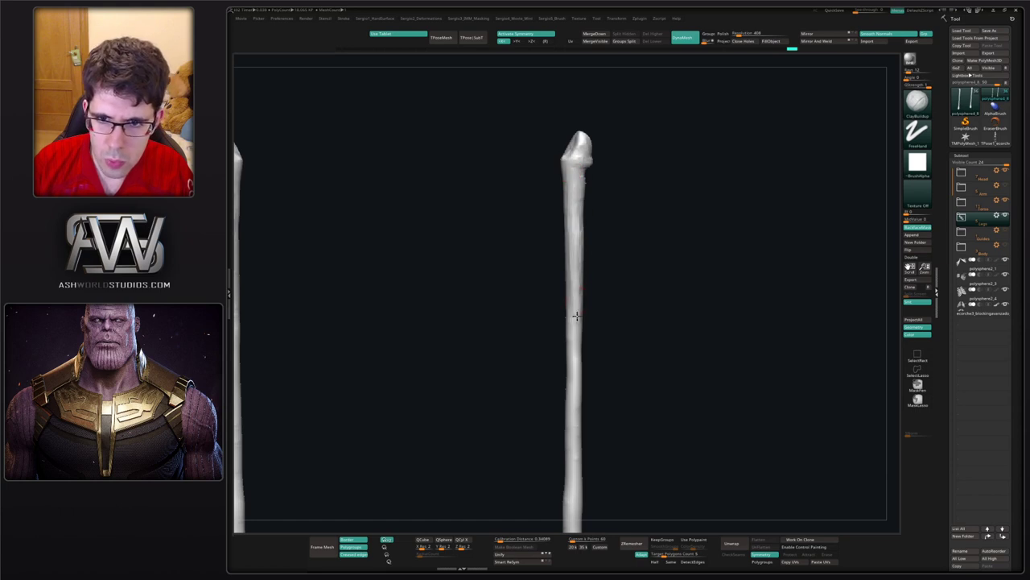
# - Define lengthwise edges down the fibula's shaft to its lower end with the DamStandard brush
pyautogui.hotkey('ctrl', 'shift', 'd')
pyautogui.moveTo(569, 167)
pyautogui.mouseDown()
pyautogui.moveTo(584, 280)
pyautogui.moveTo(571, 398)
pyautogui.mouseUp()
pyautogui.keyDown('alt'); pyautogui.moveTo(571, 397); pyautogui.dragTo(567, 245, button='right'); pyautogui.keyUp('alt')
pyautogui.moveTo(567, 209); pyautogui.dragTo(566, 303)
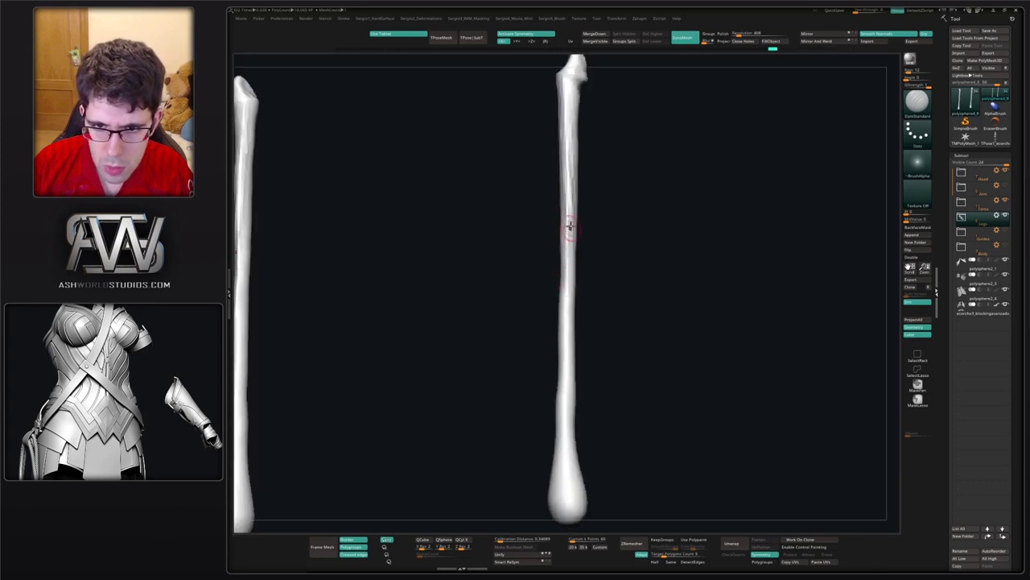
pyautogui.moveTo(569, 227); pyautogui.dragTo(566, 418)
pyautogui.keyDown('alt'); pyautogui.moveTo(568, 409); pyautogui.dragTo(552, 287, button='right'); pyautogui.keyUp('alt')
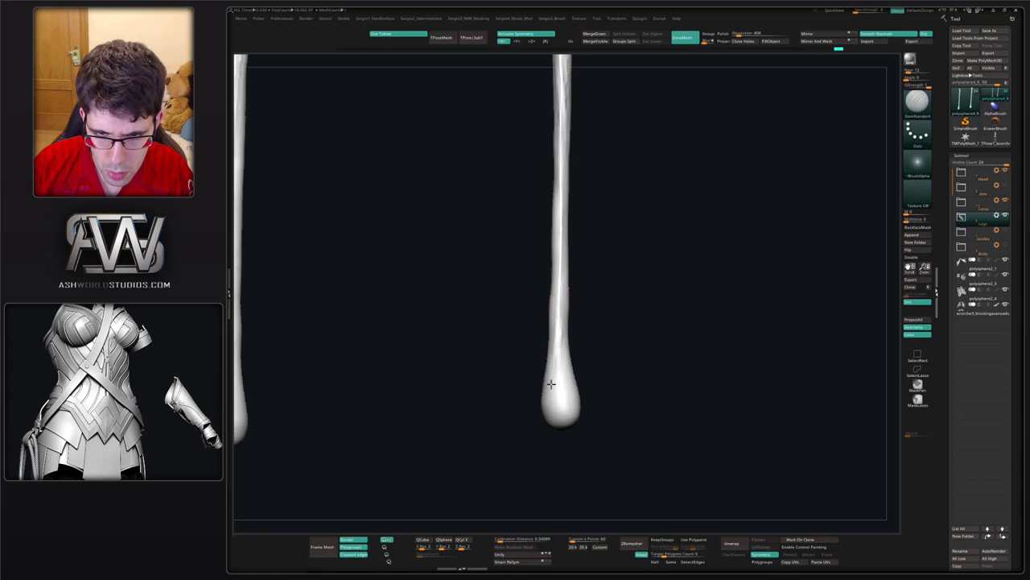
# - Shape the underside of the fibula's bulbous lower end with the ClayBuildup brush
pyautogui.moveTo(554, 375)
pyautogui.keyDown('ctrl'); pyautogui.mouseDown(button='right')
pyautogui.moveTo(564, 423)
pyautogui.moveTo(557, 343)
pyautogui.moveTo(572, 387)
pyautogui.moveTo(578, 341)
pyautogui.moveTo(568, 339)
pyautogui.moveTo(593, 326)
pyautogui.mouseUp(button='right'); pyautogui.keyUp('ctrl')
pyautogui.press('b')
pyautogui.press('c')
pyautogui.press('b')
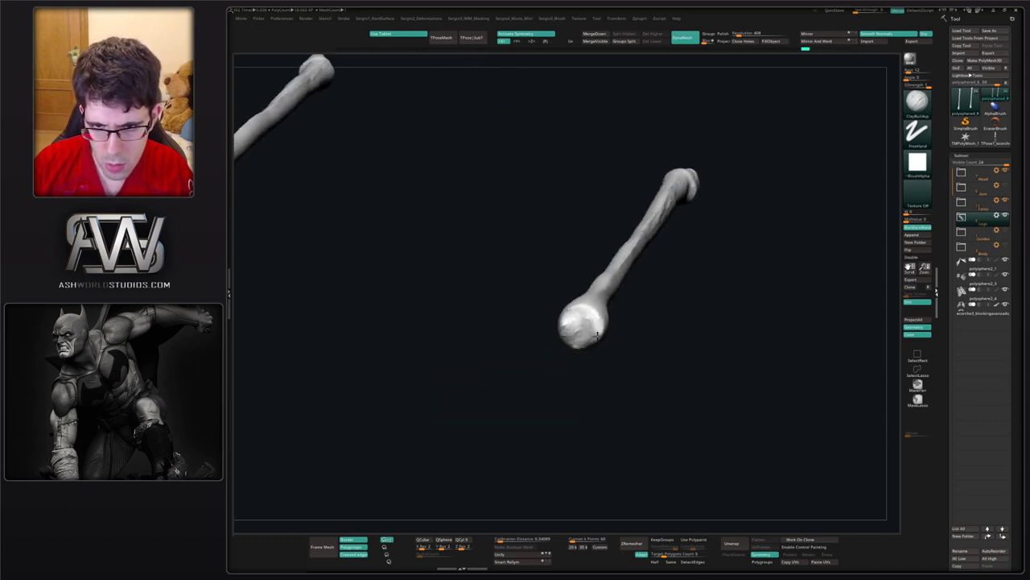
pyautogui.moveTo(597, 336)
pyautogui.mouseDown(button='right')
pyautogui.moveTo(613, 310)
pyautogui.moveTo(621, 414)
pyautogui.moveTo(599, 328)
pyautogui.moveTo(577, 322)
pyautogui.moveTo(587, 320)
pyautogui.moveTo(603, 373)
pyautogui.moveTo(607, 285)
pyautogui.moveTo(575, 317)
pyautogui.moveTo(573, 333)
pyautogui.moveTo(600, 345)
pyautogui.moveTo(587, 354)
pyautogui.moveTo(544, 336)
pyautogui.moveTo(553, 342)
pyautogui.moveTo(608, 300)
pyautogui.moveTo(579, 310)
pyautogui.moveTo(614, 322)
pyautogui.moveTo(603, 325)
pyautogui.mouseUp(button='right')
# - Resize the TrimDynamic brush and flatten planes along the fibula's shaft and above its lower end
pyautogui.press('s')
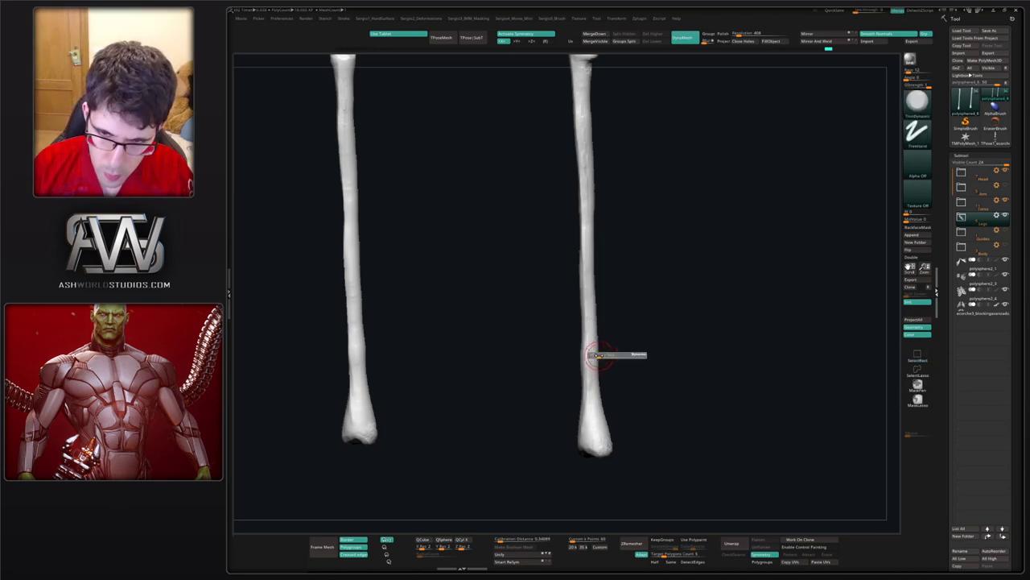
pyautogui.click(596, 355)
pyautogui.moveTo(586, 430); pyautogui.dragTo(591, 379)
pyautogui.moveTo(588, 425); pyautogui.dragTo(594, 376)
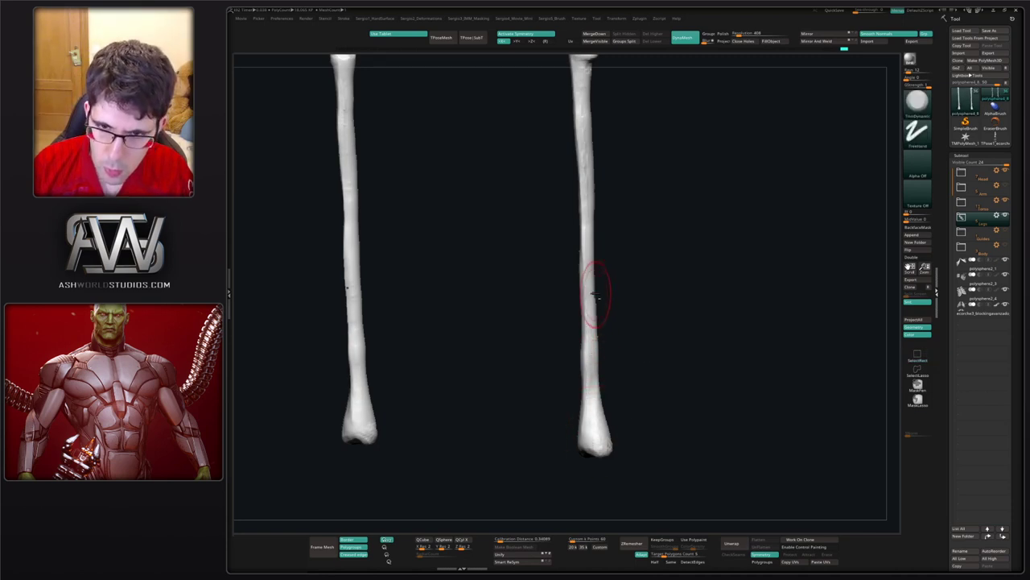
pyautogui.press('f')
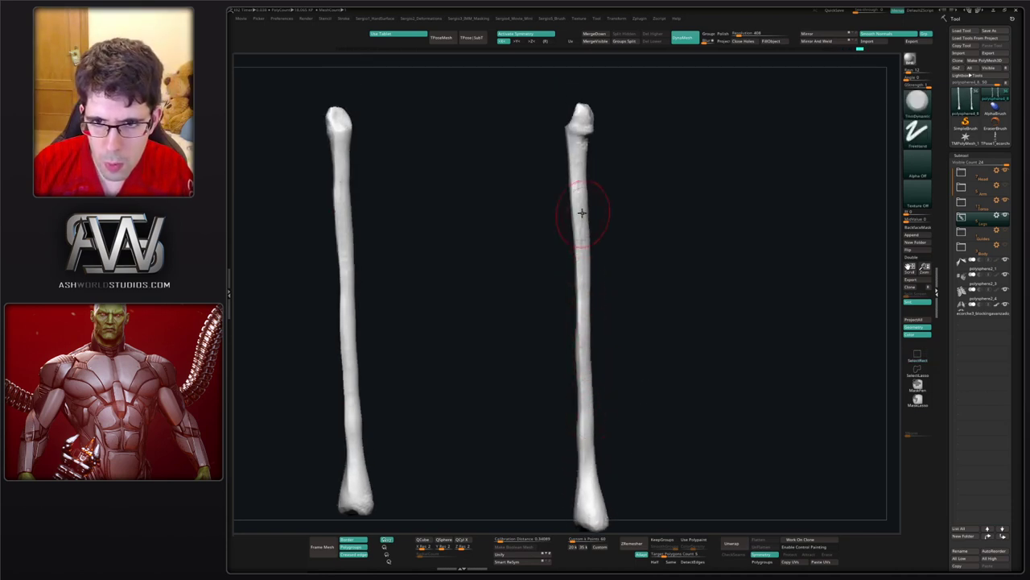
pyautogui.moveTo(578, 155); pyautogui.dragTo(579, 198)
pyautogui.keyDown('alt'); pyautogui.moveTo(594, 198); pyautogui.dragTo(589, 315, button='right'); pyautogui.keyUp('alt')
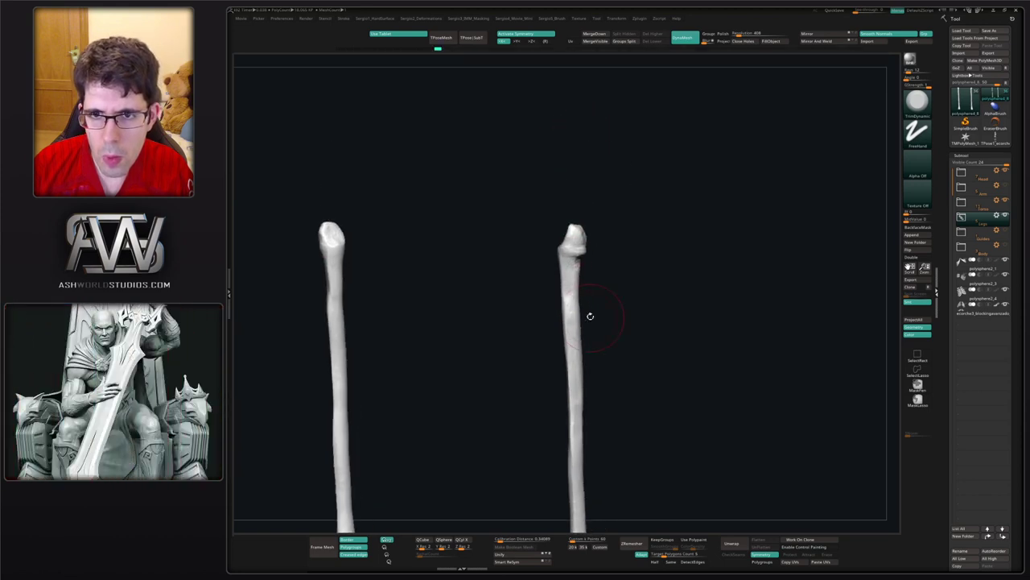
# - Trim and soften the fibula's head and the rim beneath it with the TrimDynamic brush
pyautogui.moveTo(590, 225)
pyautogui.keyDown('ctrl'); pyautogui.mouseDown(button='right')
pyautogui.moveTo(599, 249)
pyautogui.moveTo(573, 256)
pyautogui.mouseUp(button='right'); pyautogui.keyUp('ctrl')
pyautogui.moveTo(552, 260); pyautogui.dragTo(573, 260)
pyautogui.moveTo(574, 259); pyautogui.dragTo(586, 255, button='right')
pyautogui.moveTo(545, 248); pyautogui.dragTo(551, 244)
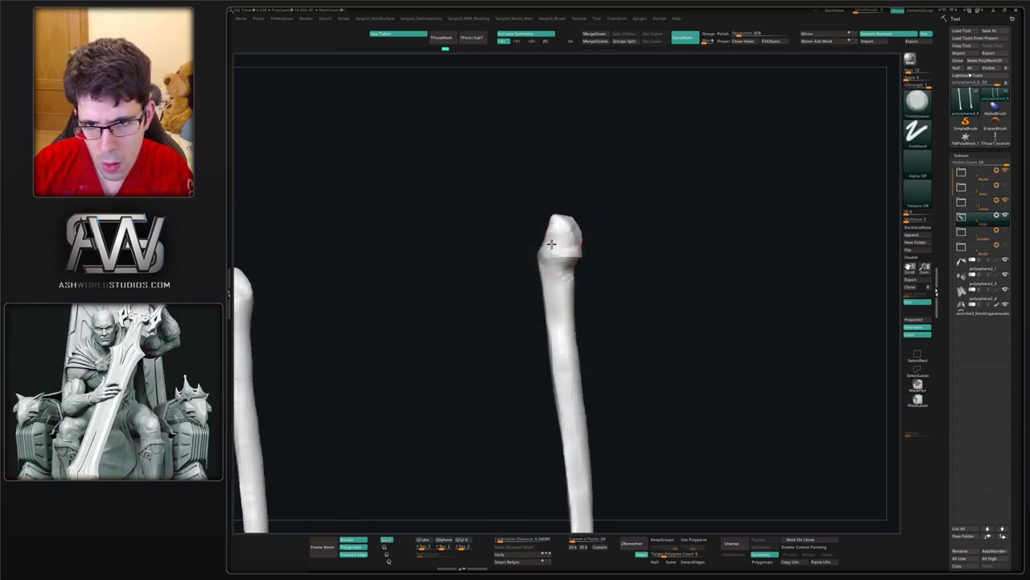
pyautogui.moveTo(554, 242)
pyautogui.mouseDown(button='right')
pyautogui.moveTo(587, 260)
pyautogui.moveTo(556, 216)
pyautogui.moveTo(575, 226)
pyautogui.mouseUp(button='right')
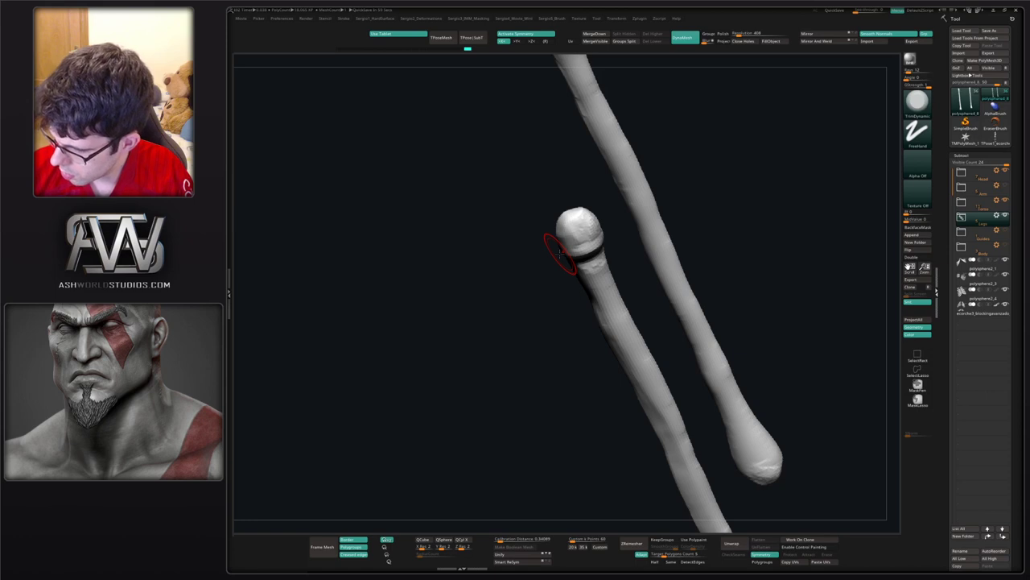
pyautogui.moveTo(646, 277); pyautogui.dragTo(756, 229, button='right')
pyautogui.moveTo(592, 249); pyautogui.dragTo(582, 216, button='right')
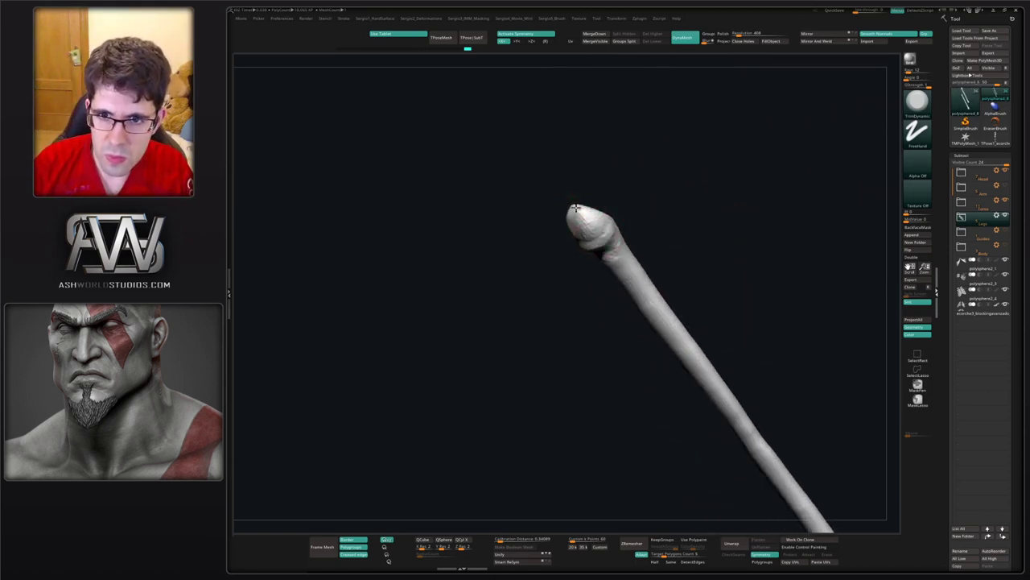
pyautogui.moveTo(607, 219); pyautogui.dragTo(610, 213)
pyautogui.moveTo(621, 248)
pyautogui.mouseDown(button='right')
pyautogui.moveTo(597, 216)
pyautogui.moveTo(596, 227)
pyautogui.moveTo(623, 234)
pyautogui.moveTo(628, 310)
pyautogui.moveTo(610, 274)
pyautogui.moveTo(603, 298)
pyautogui.mouseUp(button='right')
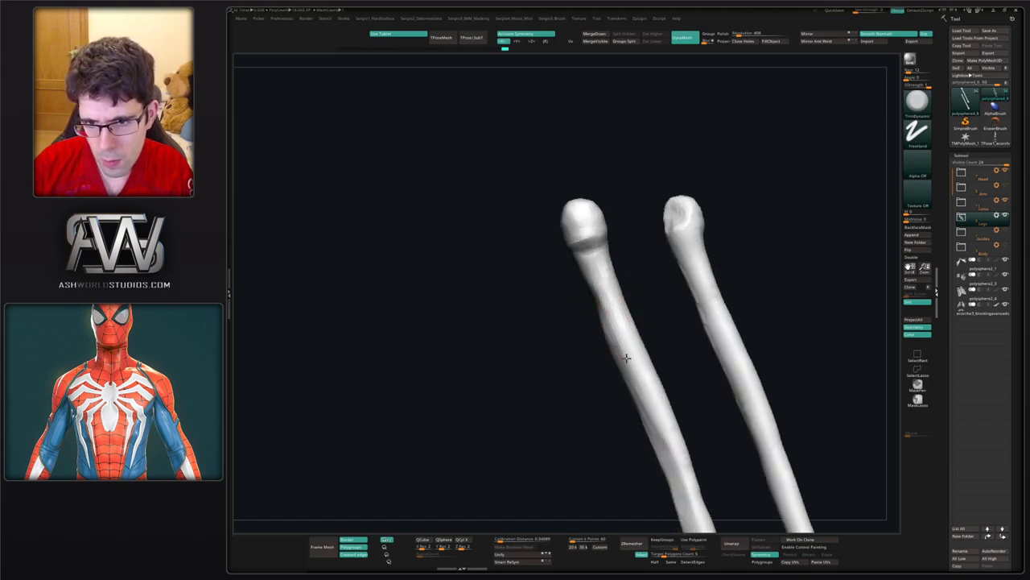
# - Refine the planes of the fibula's shaft and lower end from several angles with the TrimDynamic brush
pyautogui.keyDown('ctrl'); pyautogui.moveTo(633, 352); pyautogui.dragTo(635, 326, button='right'); pyautogui.keyUp('ctrl')
pyautogui.moveTo(635, 326)
pyautogui.mouseDown(button='right')
pyautogui.moveTo(671, 352)
pyautogui.moveTo(612, 343)
pyautogui.mouseUp(button='right')
pyautogui.moveTo(612, 343)
pyautogui.keyDown('alt'); pyautogui.mouseDown(button='right')
pyautogui.moveTo(599, 274)
pyautogui.moveTo(595, 294)
pyautogui.moveTo(610, 278)
pyautogui.moveTo(594, 295)
pyautogui.mouseUp(button='right'); pyautogui.keyUp('alt')
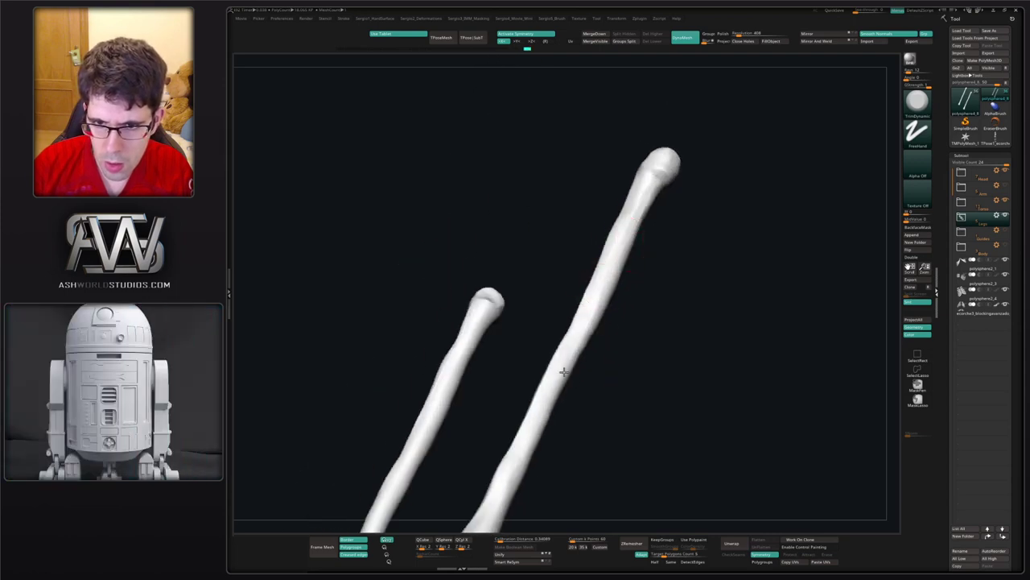
pyautogui.moveTo(563, 357); pyautogui.dragTo(713, 166, button='right')
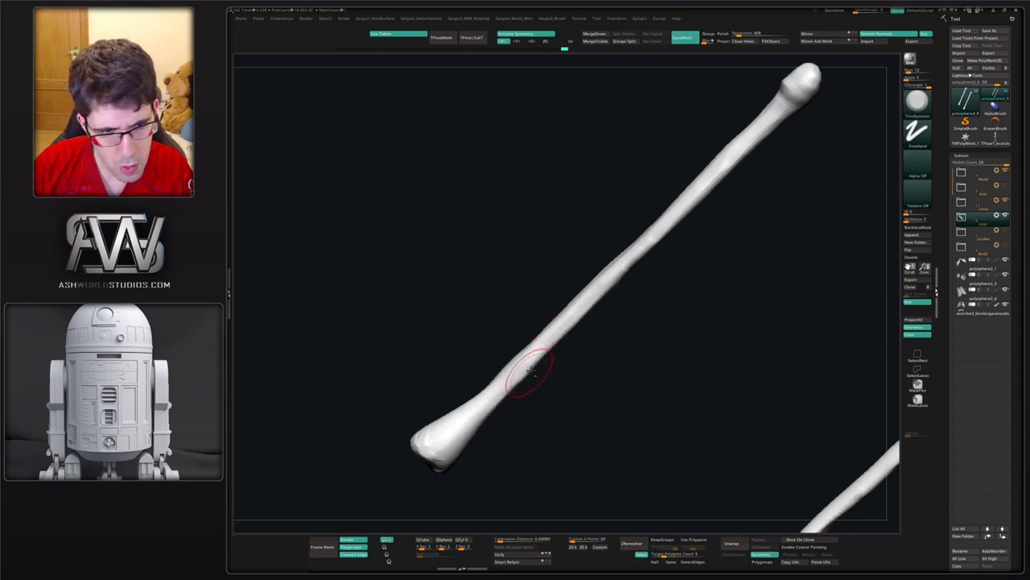
pyautogui.moveTo(531, 370); pyautogui.dragTo(596, 314, button='right')
pyautogui.moveTo(559, 345)
pyautogui.mouseDown()
pyautogui.moveTo(540, 352)
pyautogui.moveTo(547, 371)
pyautogui.mouseUp()
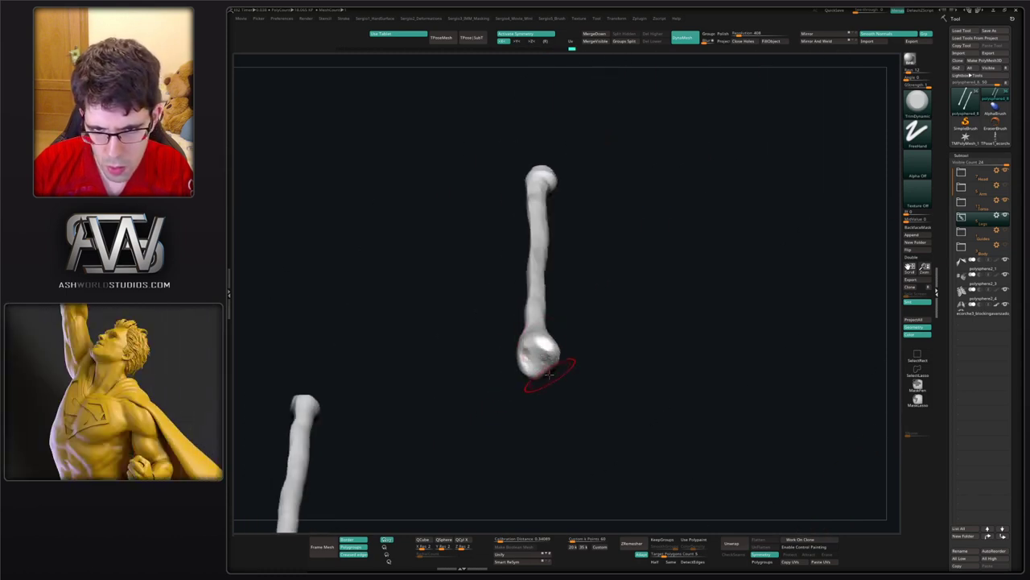
pyautogui.moveTo(554, 377); pyautogui.dragTo(532, 354, button='right')
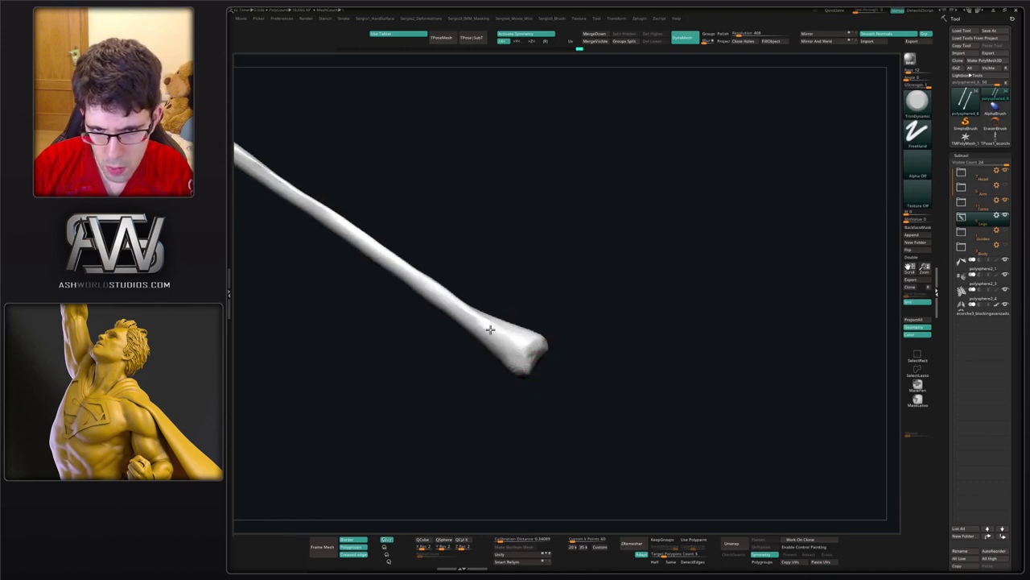
pyautogui.moveTo(511, 341); pyautogui.dragTo(520, 320, button='right')
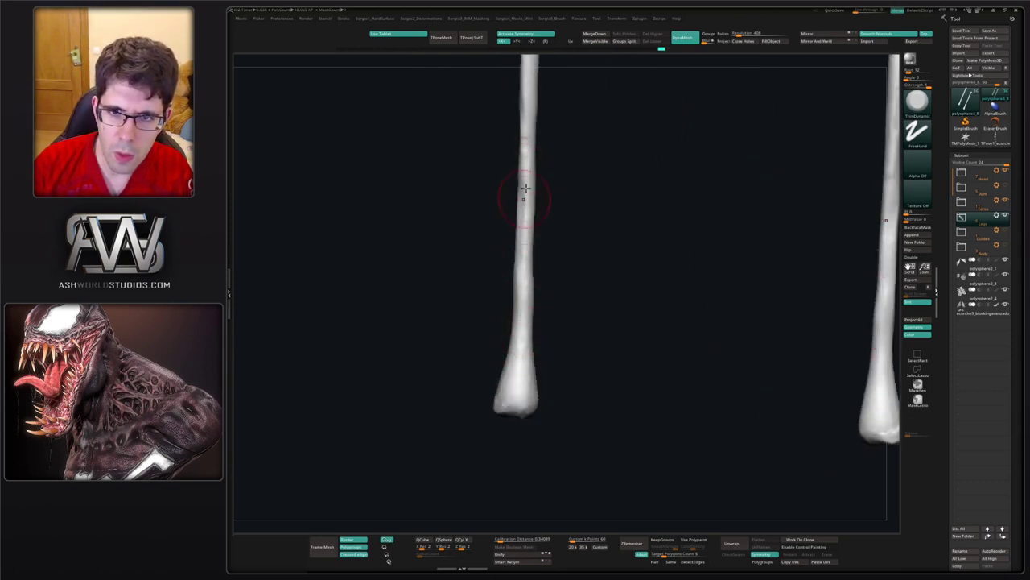
# - Show all the bones again and adjust the upper part of the fibula's shaft in side view with the Move brush
pyautogui.moveTo(526, 349)
pyautogui.keyDown('ctrl'); pyautogui.mouseDown(button='right')
pyautogui.moveTo(523, 258)
pyautogui.moveTo(584, 320)
pyautogui.moveTo(573, 293)
pyautogui.moveTo(532, 289)
pyautogui.moveTo(512, 335)
pyautogui.mouseUp(button='right'); pyautogui.keyUp('ctrl')
pyautogui.hotkey('alt', 's')
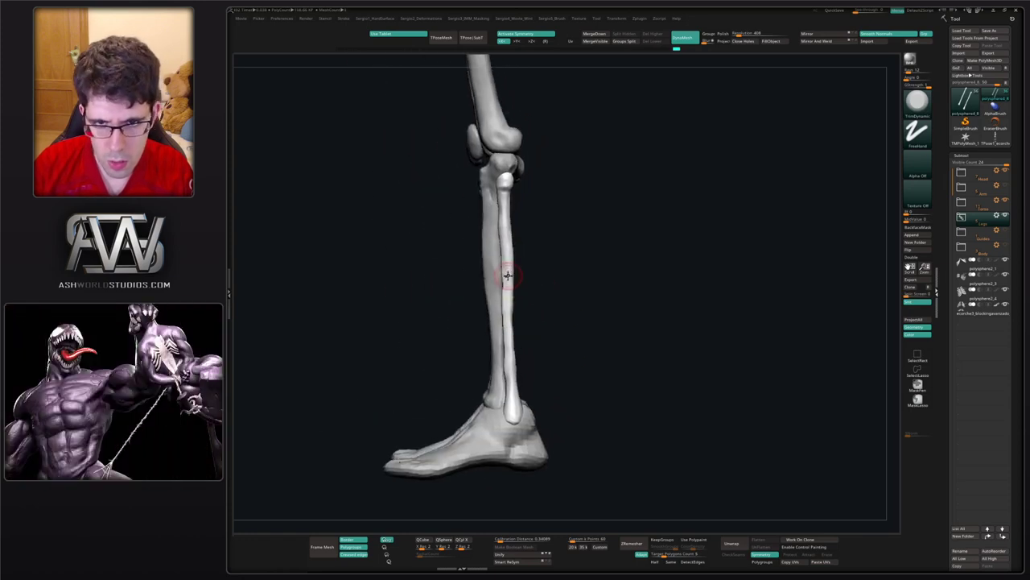
pyautogui.press('b')
pyautogui.press('m')
pyautogui.press('v')
pyautogui.press('s')
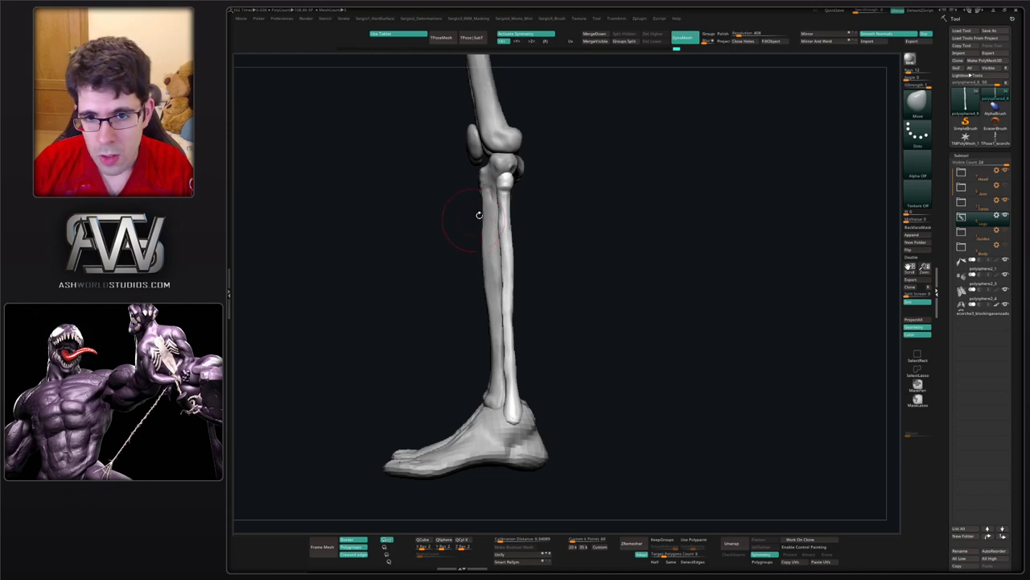
pyautogui.keyDown('alt'); pyautogui.moveTo(570, 174); pyautogui.dragTo(578, 251, button='right'); pyautogui.keyUp('alt')
pyautogui.keyDown('alt'); pyautogui.moveTo(516, 218); pyautogui.dragTo(512, 302, button='right'); pyautogui.keyUp('alt')
pyautogui.moveTo(502, 235)
pyautogui.mouseDown()
pyautogui.moveTo(524, 236)
pyautogui.moveTo(504, 236)
pyautogui.mouseUp()
pyautogui.press('s')
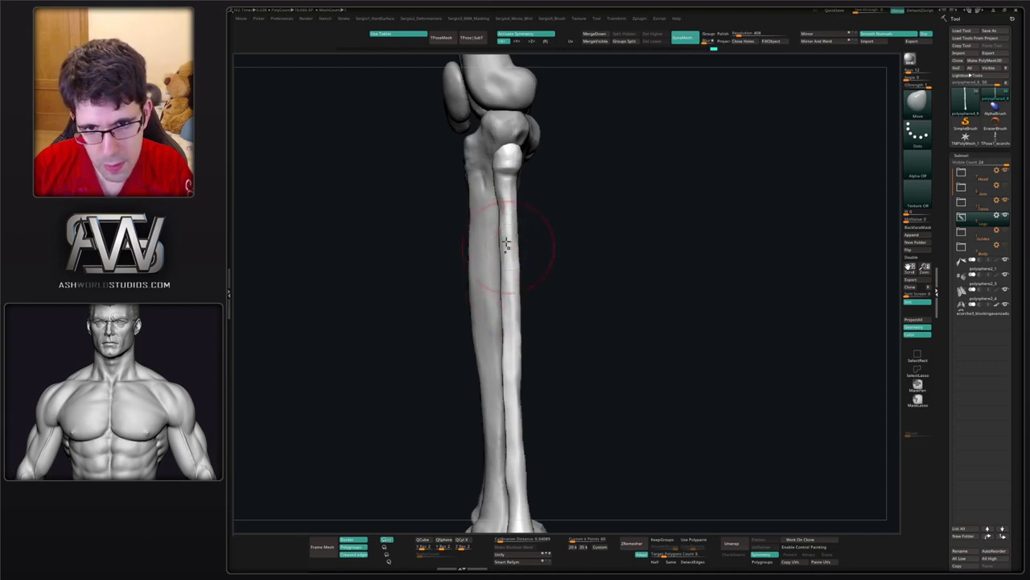
pyautogui.moveTo(506, 243); pyautogui.dragTo(503, 233)
pyautogui.press('s')
pyautogui.moveTo(504, 220); pyautogui.dragTo(498, 221)
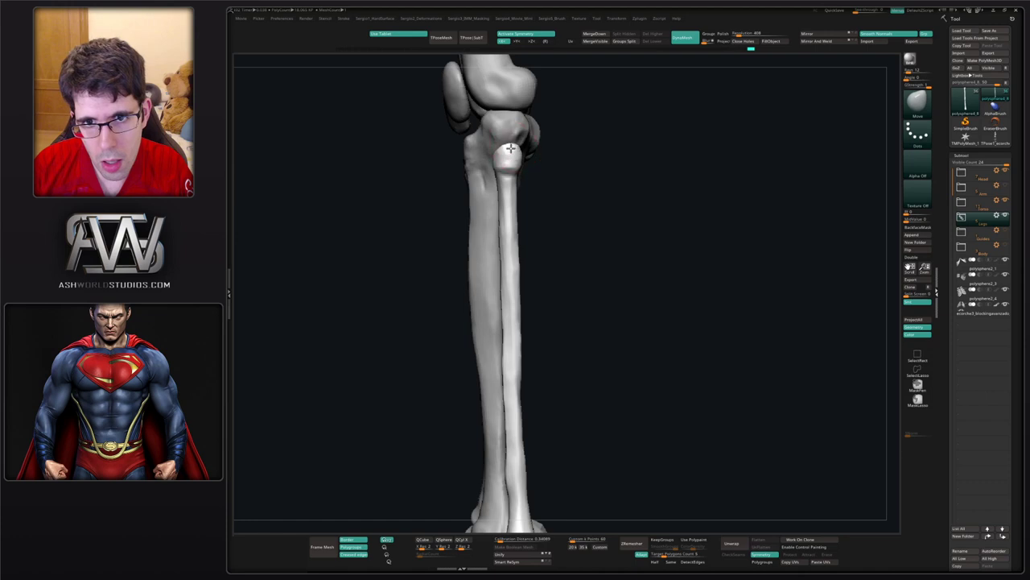
# - Adjust the fibula's head and the curve of its shaft beside the tibia with the Move brush, checking both legs
pyautogui.moveTo(511, 149)
pyautogui.mouseDown()
pyautogui.moveTo(532, 164)
pyautogui.moveTo(519, 186)
pyautogui.moveTo(533, 184)
pyautogui.moveTo(513, 166)
pyautogui.mouseUp()
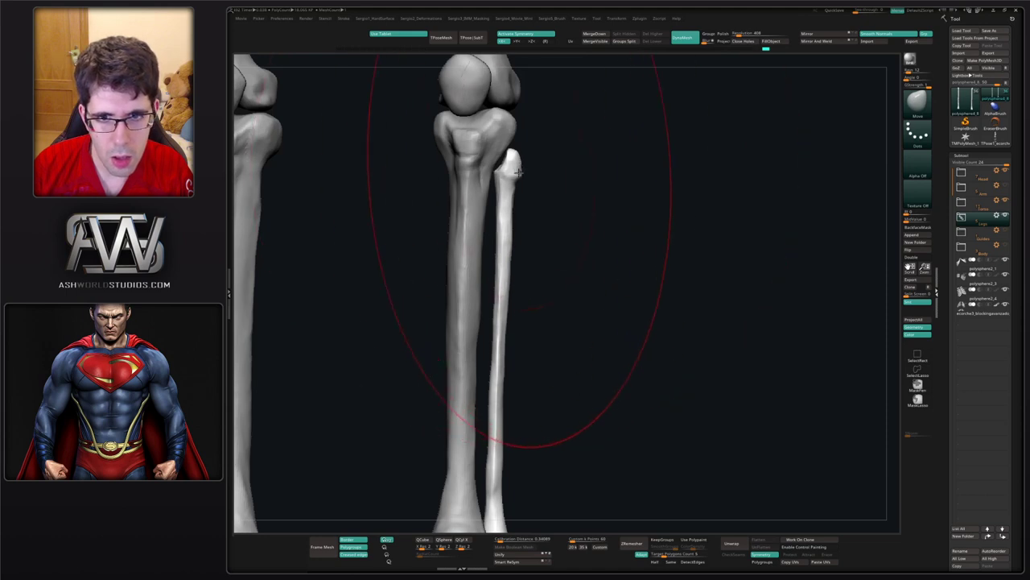
pyautogui.press('s')
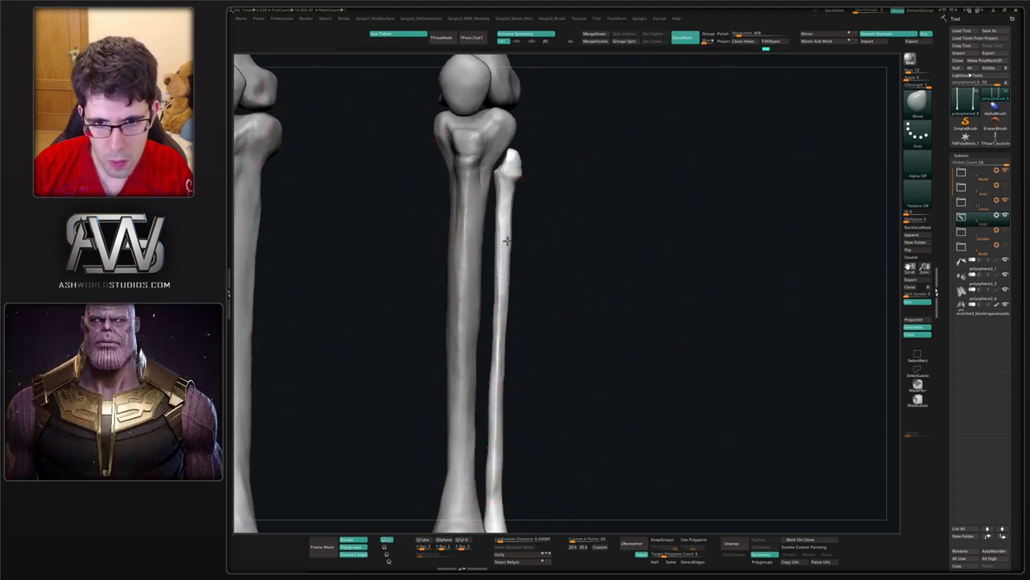
pyautogui.keyDown('ctrl'); pyautogui.moveTo(499, 358); pyautogui.dragTo(494, 312, button='right'); pyautogui.keyUp('ctrl')
pyautogui.moveTo(494, 312); pyautogui.dragTo(504, 330, button='right')
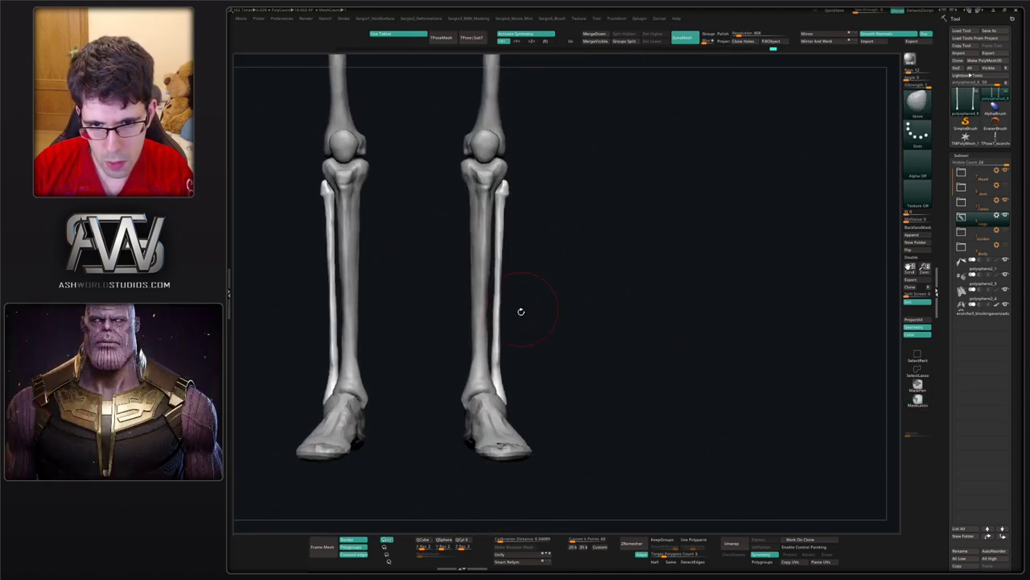
pyautogui.moveTo(497, 307); pyautogui.dragTo(494, 305)
pyautogui.moveTo(517, 278)
pyautogui.mouseDown(button='right')
pyautogui.moveTo(460, 279)
pyautogui.moveTo(499, 284)
pyautogui.moveTo(494, 298)
pyautogui.moveTo(514, 288)
pyautogui.mouseUp(button='right')
pyautogui.moveTo(526, 276); pyautogui.dragTo(548, 277, button='right')
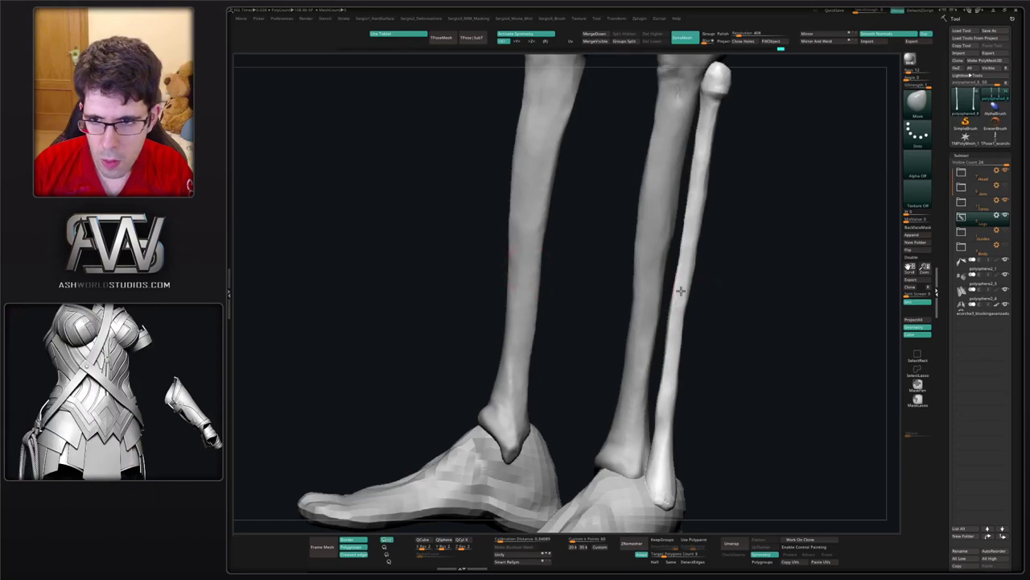
pyautogui.moveTo(681, 293)
pyautogui.keyDown('alt'); pyautogui.mouseDown(button='right')
pyautogui.moveTo(624, 275)
pyautogui.moveTo(681, 250)
pyautogui.moveTo(698, 259)
pyautogui.moveTo(679, 249)
pyautogui.mouseUp(button='right'); pyautogui.keyUp('alt')
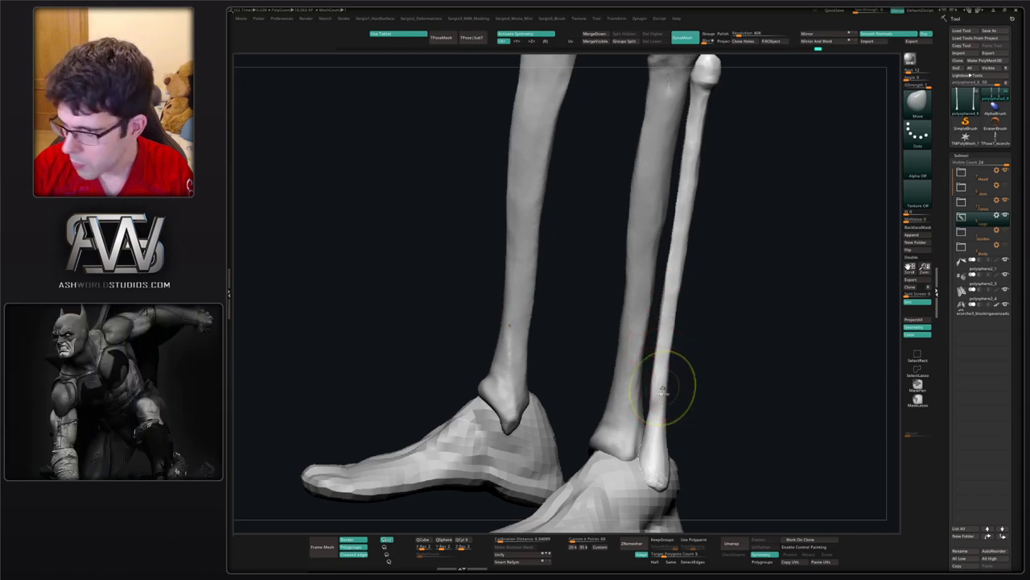
pyautogui.keyDown('ctrl'); pyautogui.moveTo(667, 386); pyautogui.dragTo(660, 323, button='right'); pyautogui.keyUp('ctrl')
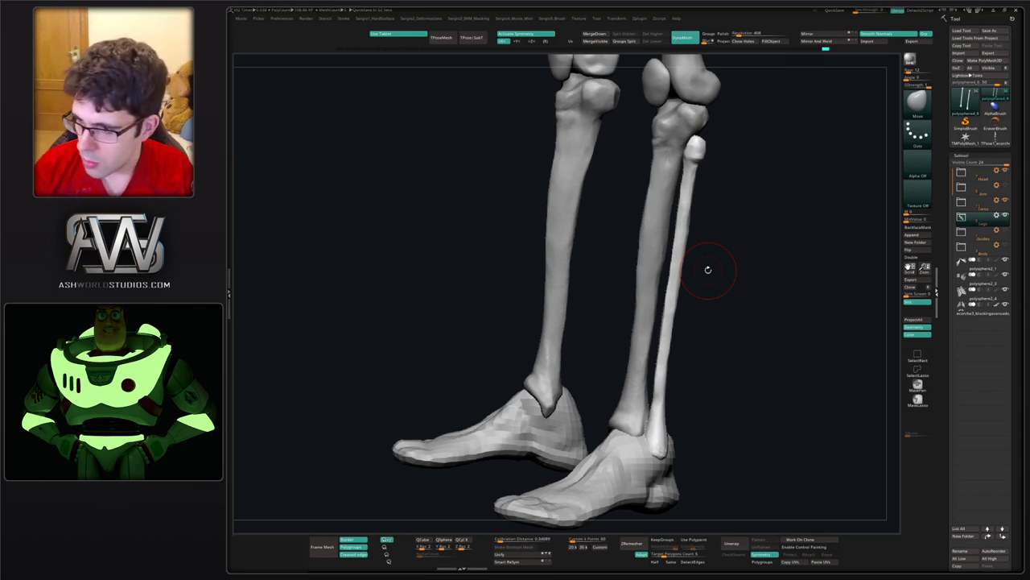
pyautogui.keyDown('shift'); pyautogui.moveTo(730, 275); pyautogui.dragTo(678, 312); pyautogui.keyUp('shift')
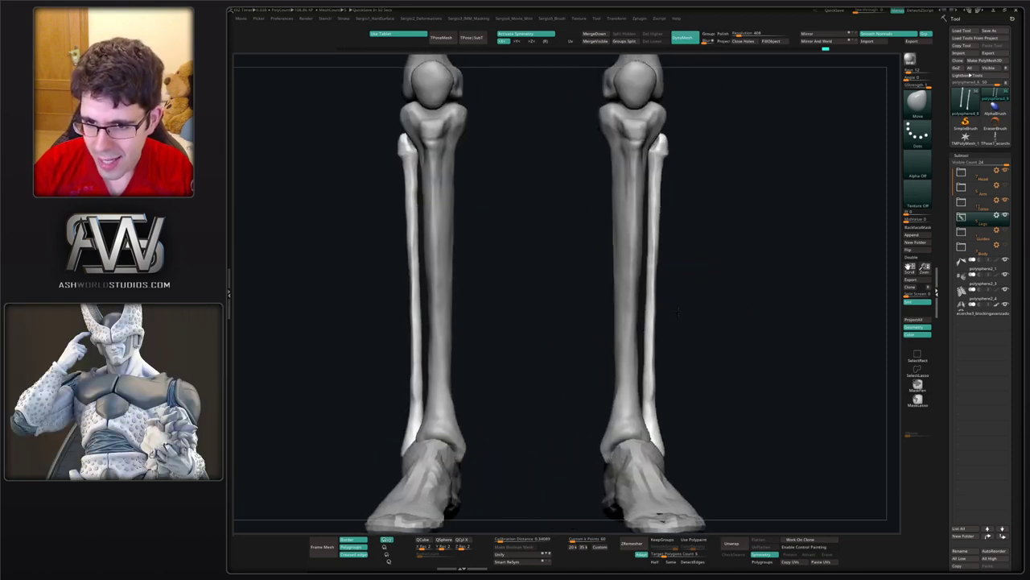
# - Isolate the fibulas and build up the narrow area above the lower end with the Clay brush, then smooth it
pyautogui.moveTo(678, 311); pyautogui.dragTo(685, 320, button='right')
pyautogui.hotkey('alt', 's')
pyautogui.moveTo(621, 352)
pyautogui.keyDown('ctrl'); pyautogui.mouseDown(button='right')
pyautogui.moveTo(633, 404)
pyautogui.moveTo(626, 361)
pyautogui.mouseUp(button='right'); pyautogui.keyUp('ctrl')
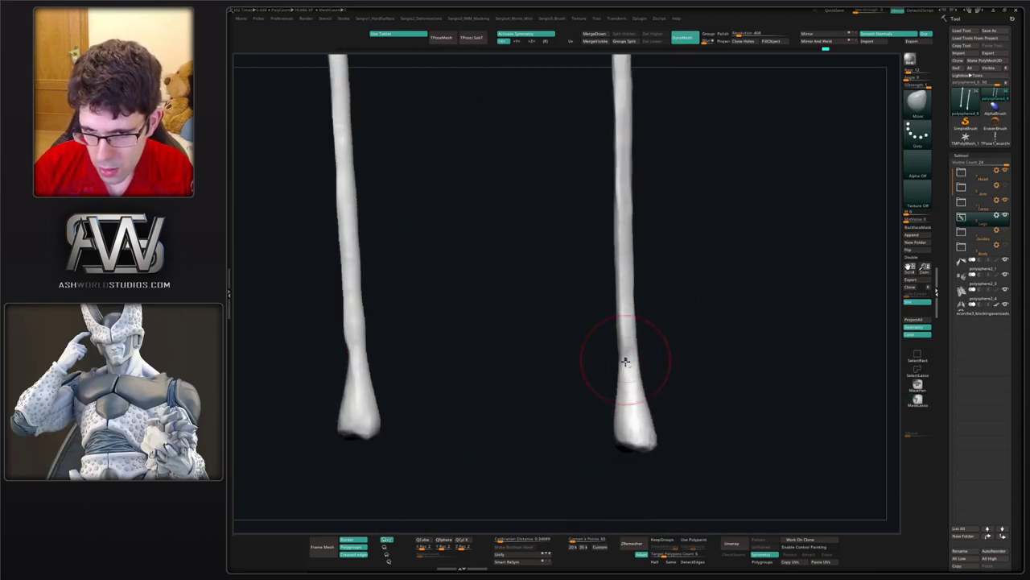
pyautogui.press('b')
pyautogui.press('c')
pyautogui.press('l')
pyautogui.moveTo(632, 369); pyautogui.dragTo(630, 355)
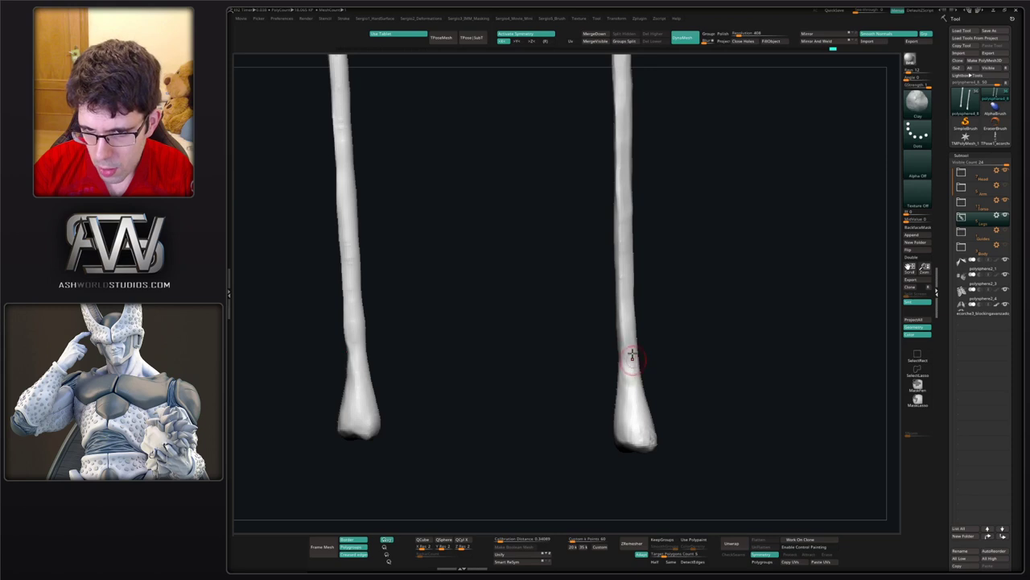
pyautogui.moveTo(632, 355); pyautogui.dragTo(632, 377, button='right')
pyautogui.moveTo(633, 388); pyautogui.dragTo(630, 348)
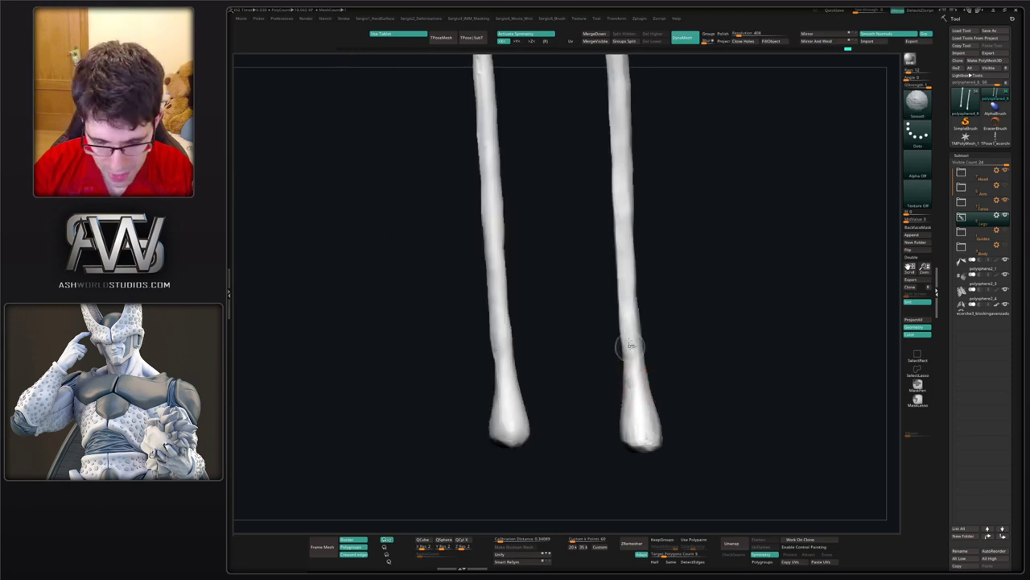
# - Trim the fibula's lower shaft just above its flared end with the TrimDynamic brush, undoing unwanted strokes
pyautogui.press('b')
pyautogui.press('t')
pyautogui.press('d')
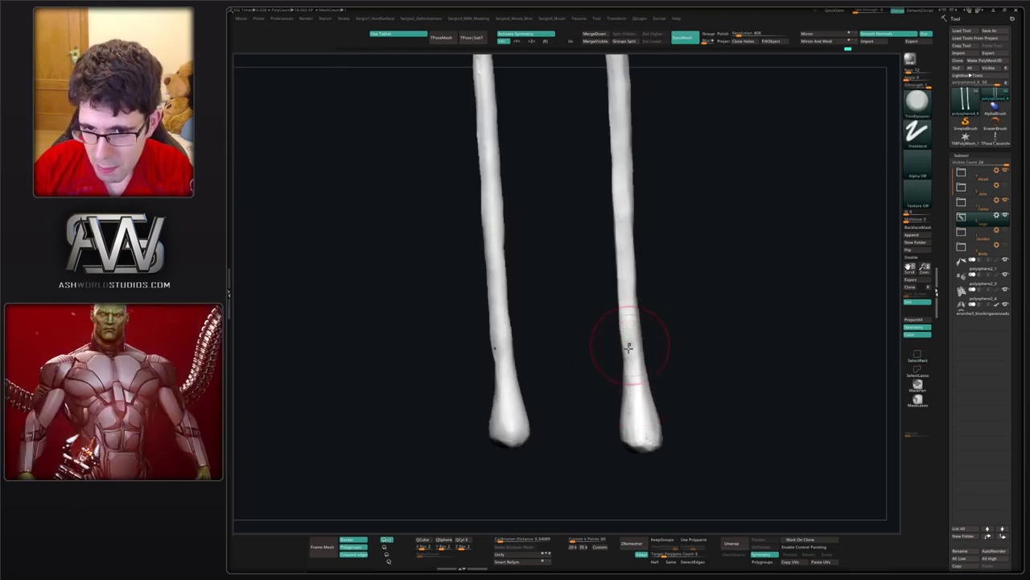
pyautogui.hotkey('ctrl', 'z')
pyautogui.moveTo(632, 378)
pyautogui.mouseDown()
pyautogui.moveTo(633, 367)
pyautogui.moveTo(636, 417)
pyautogui.mouseUp()
pyautogui.hotkey('ctrl', 'z')
pyautogui.moveTo(651, 433); pyautogui.dragTo(658, 405, button='right')
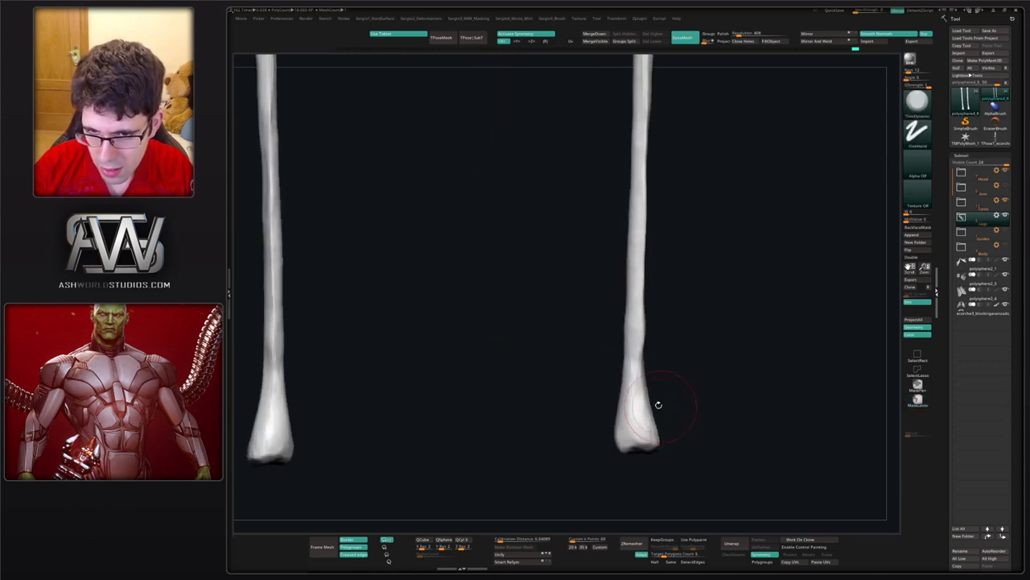
pyautogui.moveTo(636, 319); pyautogui.dragTo(636, 359)
pyautogui.moveTo(634, 378)
pyautogui.mouseDown(button='right')
pyautogui.moveTo(659, 375)
pyautogui.moveTo(650, 287)
pyautogui.mouseUp(button='right')
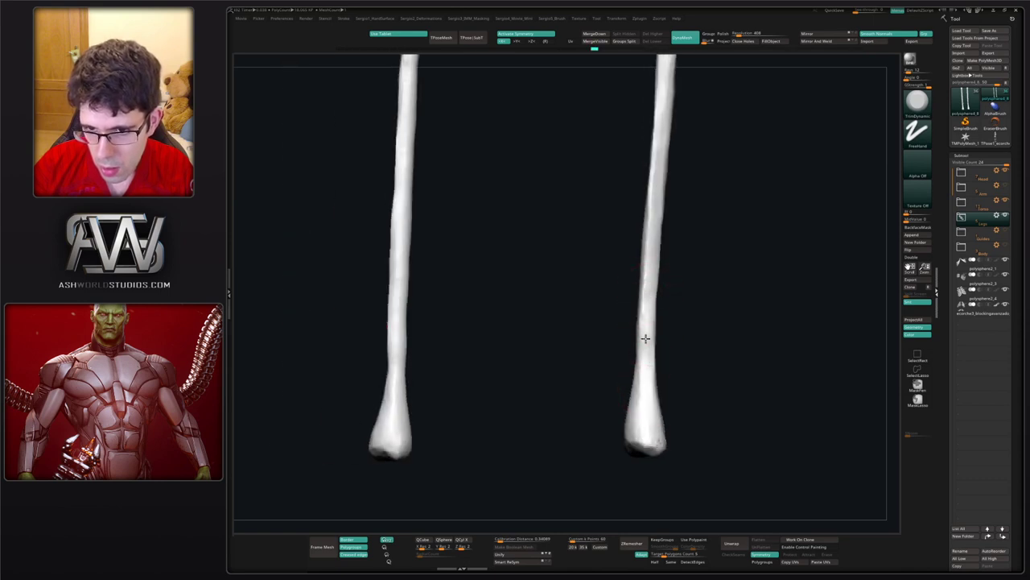
# - Continue refining the planes along the fibula's shaft toward the head with the TrimDynamic brush from several angles
pyautogui.moveTo(646, 338); pyautogui.dragTo(642, 402, button='right')
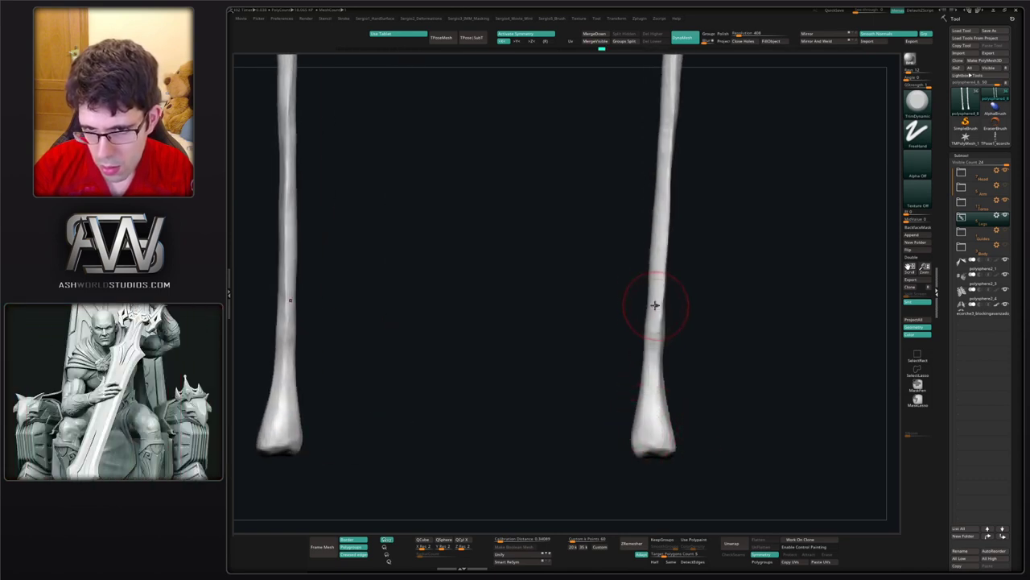
pyautogui.moveTo(655, 305); pyautogui.dragTo(668, 399, button='right')
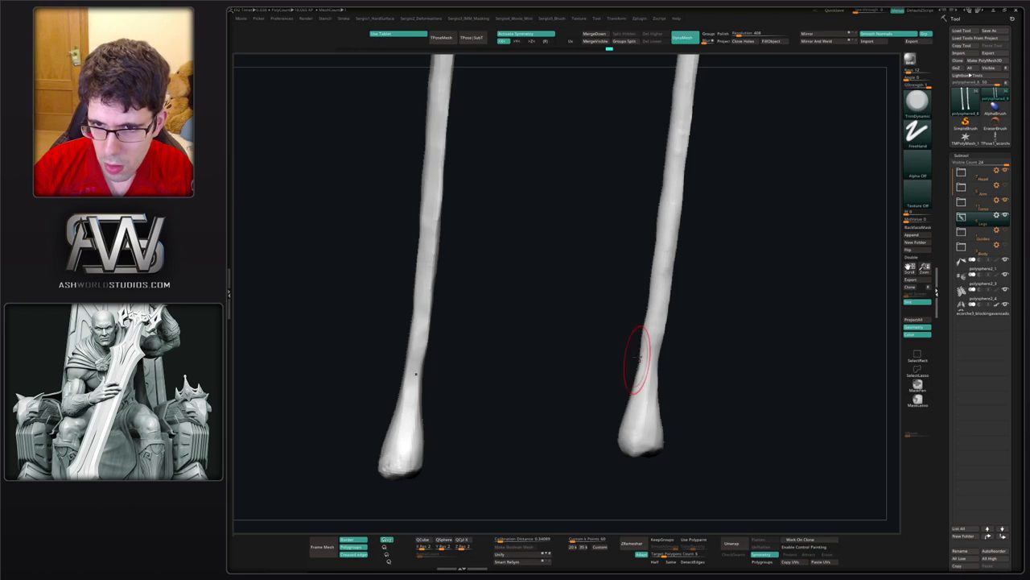
pyautogui.moveTo(637, 359)
pyautogui.mouseDown(button='right')
pyautogui.moveTo(668, 360)
pyautogui.moveTo(637, 358)
pyautogui.mouseUp(button='right')
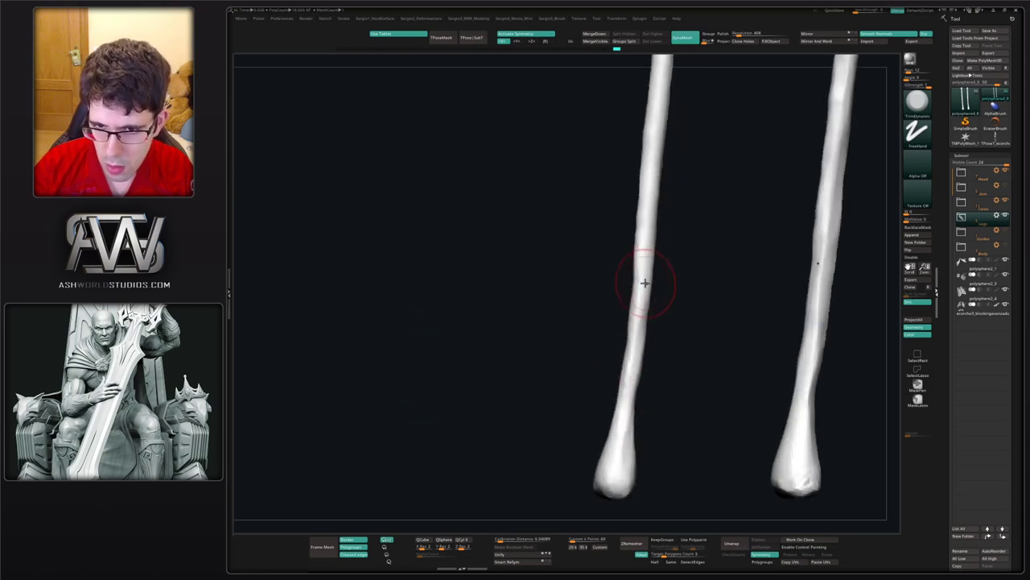
pyautogui.moveTo(648, 216); pyautogui.dragTo(622, 395, button='right')
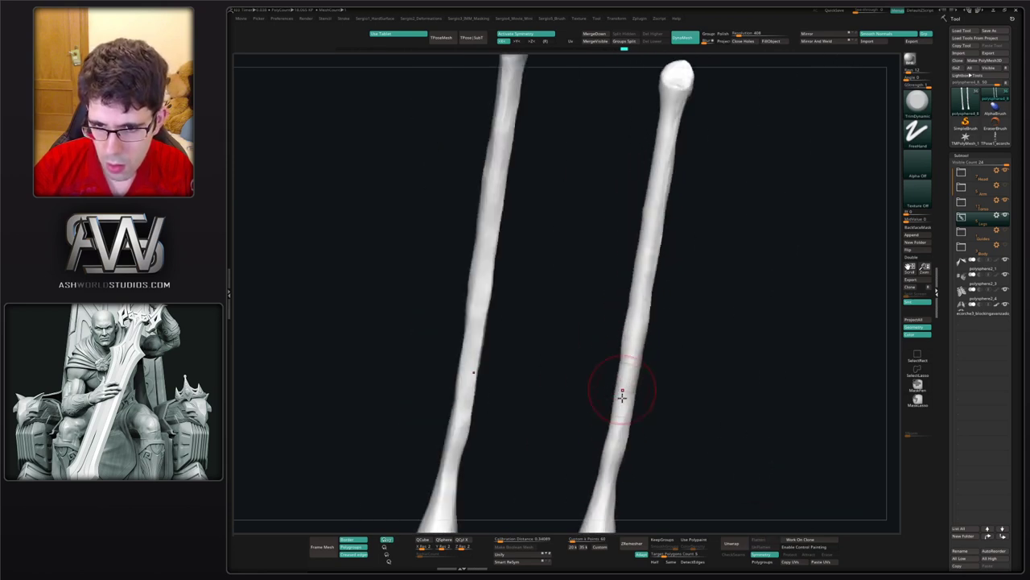
pyautogui.moveTo(617, 430)
pyautogui.mouseDown(button='right')
pyautogui.moveTo(649, 322)
pyautogui.moveTo(672, 375)
pyautogui.moveTo(644, 330)
pyautogui.mouseUp(button='right')
pyautogui.moveTo(639, 322); pyautogui.dragTo(722, 231)
pyautogui.moveTo(718, 239)
pyautogui.mouseDown(button='right')
pyautogui.moveTo(705, 323)
pyautogui.moveTo(604, 416)
pyautogui.moveTo(671, 347)
pyautogui.mouseUp(button='right')
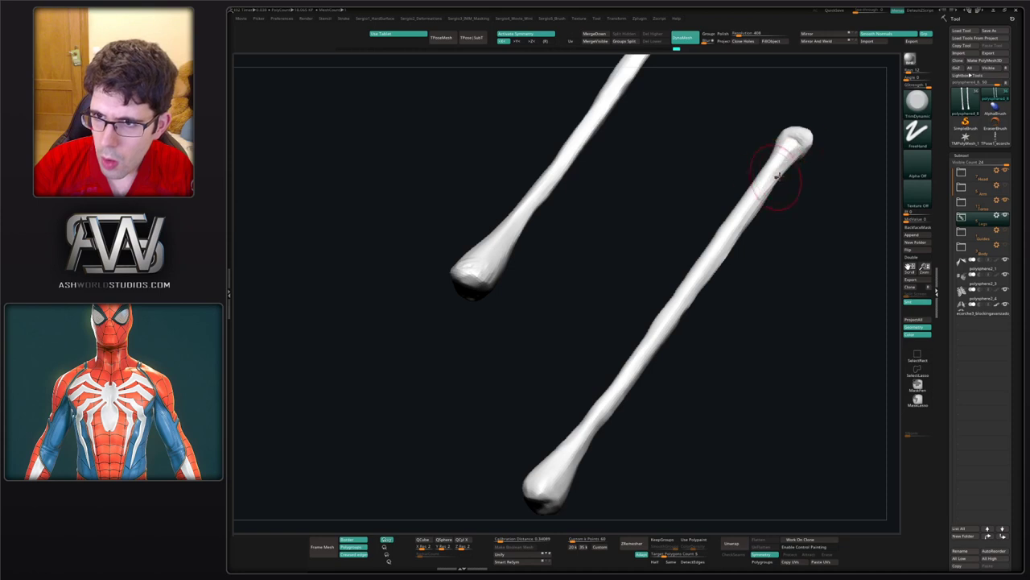
# - Show all the bones again and adjust the curve of the fibula's shaft in side view with a large Move brush
pyautogui.moveTo(777, 175)
pyautogui.mouseDown(button='right')
pyautogui.moveTo(817, 139)
pyautogui.moveTo(823, 149)
pyautogui.moveTo(826, 170)
pyautogui.moveTo(762, 104)
pyautogui.moveTo(785, 248)
pyautogui.moveTo(616, 311)
pyautogui.mouseUp(button='right')
pyautogui.hotkey('alt', 's')
pyautogui.keyDown('ctrl'); pyautogui.moveTo(616, 311); pyautogui.dragTo(609, 278, button='right'); pyautogui.keyUp('ctrl')
pyautogui.moveTo(745, 278); pyautogui.dragTo(667, 282, button='right')
pyautogui.keyDown('ctrl'); pyautogui.moveTo(667, 282); pyautogui.dragTo(610, 301, button='right'); pyautogui.keyUp('ctrl')
pyautogui.moveTo(616, 288); pyautogui.dragTo(619, 290)
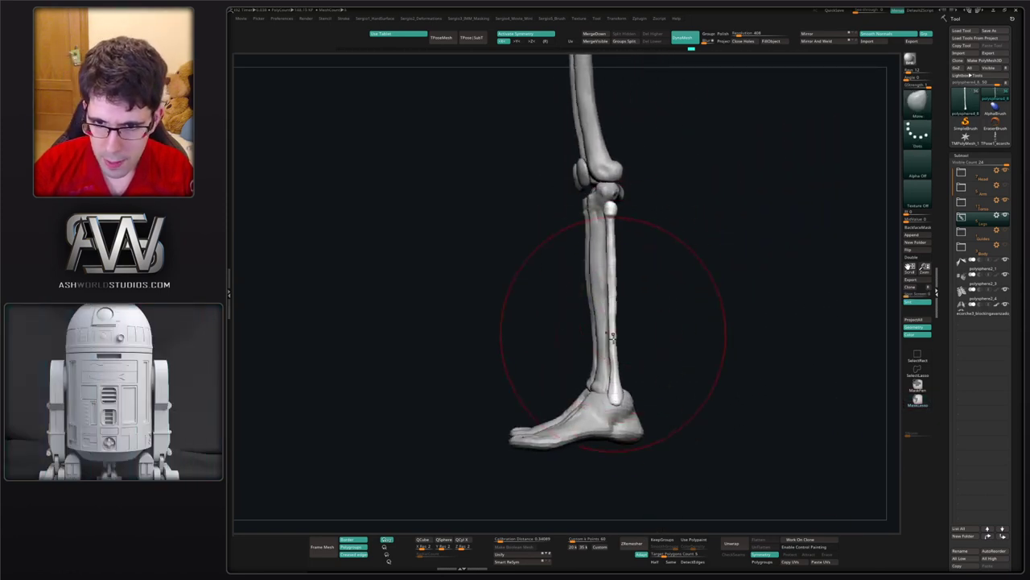
pyautogui.moveTo(614, 335); pyautogui.dragTo(613, 313)
pyautogui.moveTo(612, 266); pyautogui.dragTo(615, 291)
pyautogui.press('s')
pyautogui.moveTo(624, 361); pyautogui.dragTo(619, 361)
pyautogui.press('s')
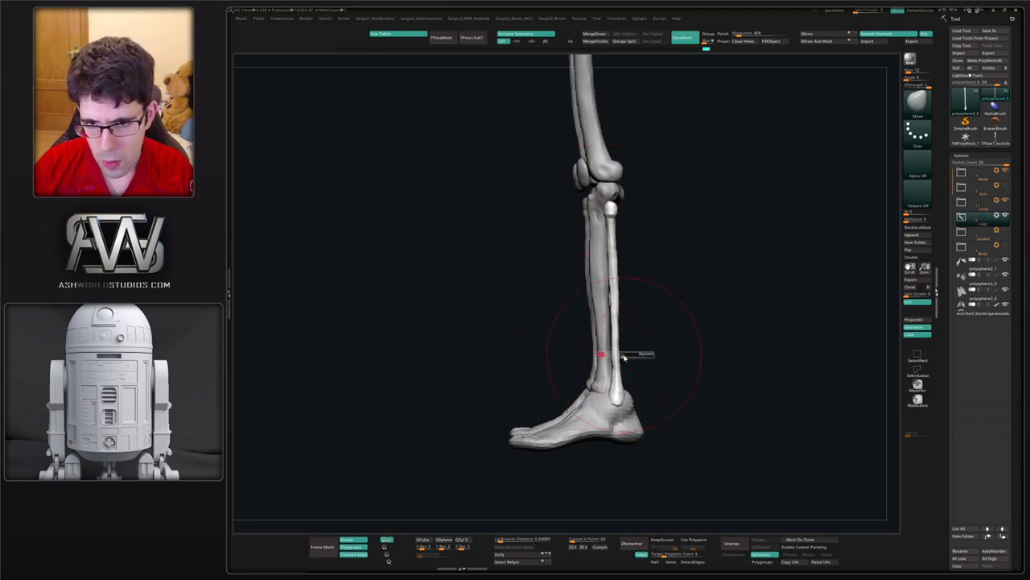
# - Adjust the fibula's lower shaft above the ankle in side view with a smaller Move brush
pyautogui.keyDown('ctrl'); pyautogui.moveTo(621, 358); pyautogui.dragTo(618, 402, button='right'); pyautogui.keyUp('ctrl')
pyautogui.press('s')
pyautogui.press('s')
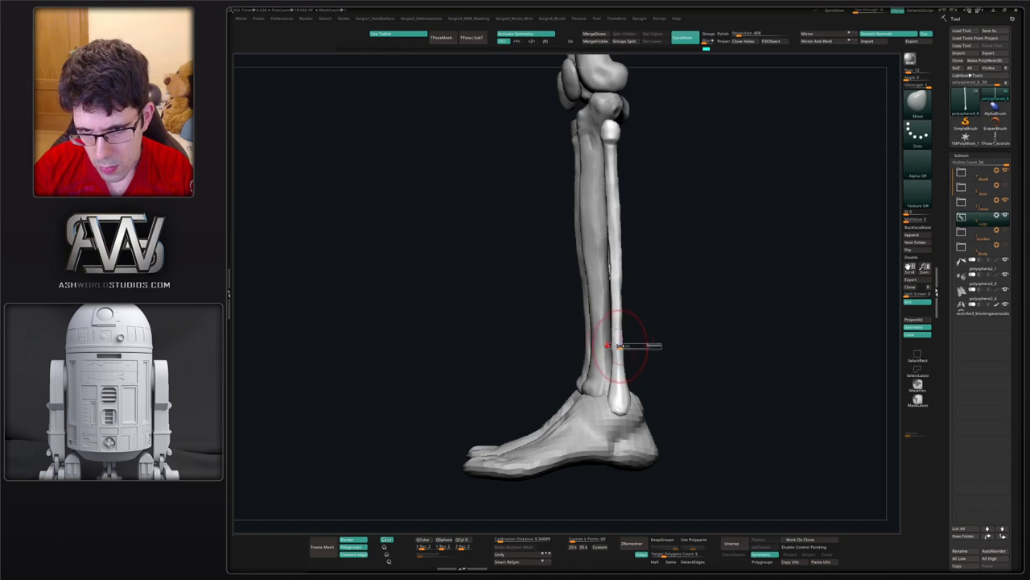
pyautogui.moveTo(623, 345); pyautogui.dragTo(617, 340)
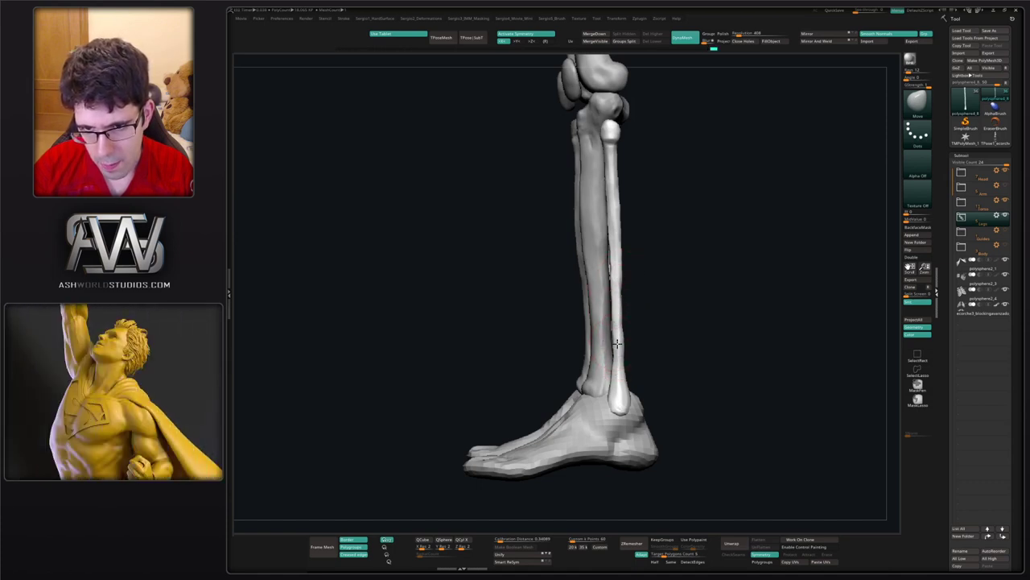
pyautogui.moveTo(617, 331); pyautogui.dragTo(626, 327, button='right')
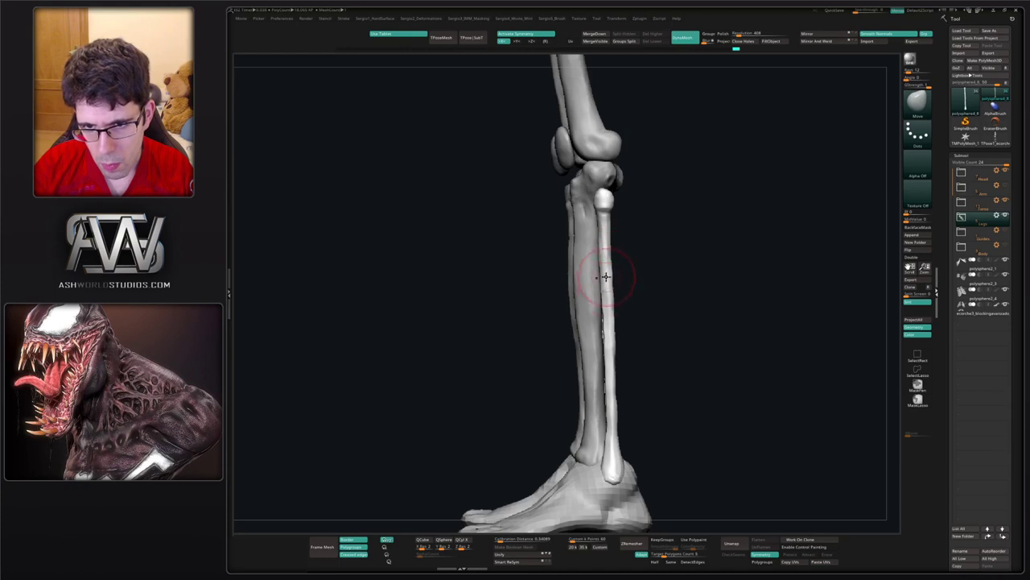
pyautogui.moveTo(606, 276)
pyautogui.mouseDown(button='right')
pyautogui.moveTo(609, 305)
pyautogui.moveTo(610, 293)
pyautogui.moveTo(644, 327)
pyautogui.moveTo(665, 276)
pyautogui.moveTo(653, 315)
pyautogui.moveTo(656, 279)
pyautogui.moveTo(619, 306)
pyautogui.mouseUp(button='right')
pyautogui.keyDown('alt'); pyautogui.moveTo(604, 258); pyautogui.dragTo(594, 276, button='right'); pyautogui.keyUp('alt')
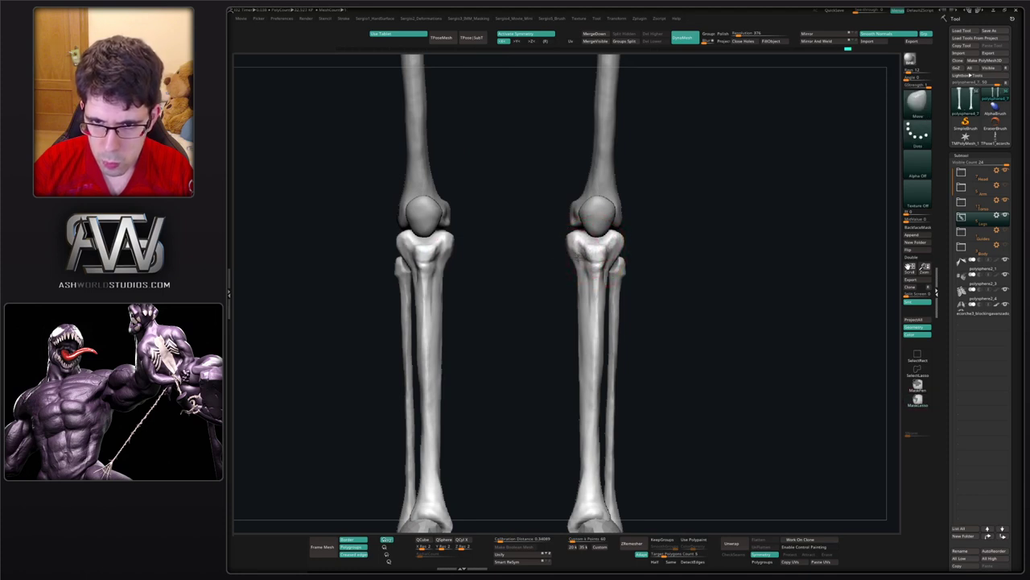
# - Adjust the tibia's upper end below the knee with the Move brush and check the legs against the whole skeleton
pyautogui.moveTo(584, 264); pyautogui.dragTo(585, 268)
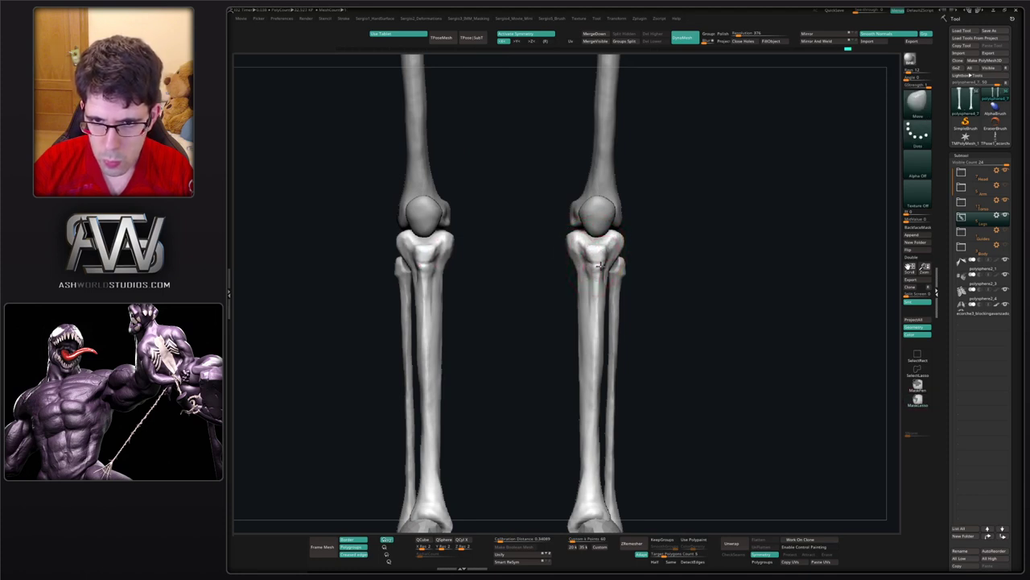
pyautogui.keyDown('ctrl'); pyautogui.moveTo(599, 266); pyautogui.dragTo(657, 322, button='right'); pyautogui.keyUp('ctrl')
pyautogui.keyDown('ctrl'); pyautogui.moveTo(657, 322); pyautogui.dragTo(654, 283, button='right'); pyautogui.keyUp('ctrl')
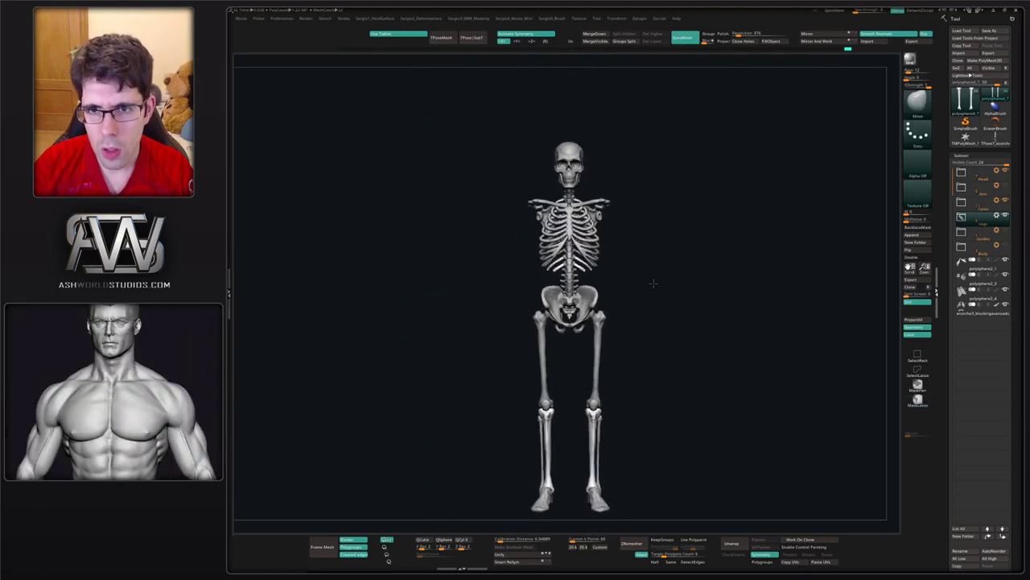
pyautogui.keyDown('alt'); pyautogui.moveTo(623, 338); pyautogui.dragTo(594, 383, button='right'); pyautogui.keyUp('alt')
pyautogui.keyDown('alt'); pyautogui.moveTo(594, 383); pyautogui.dragTo(613, 256, button='right'); pyautogui.keyUp('alt')
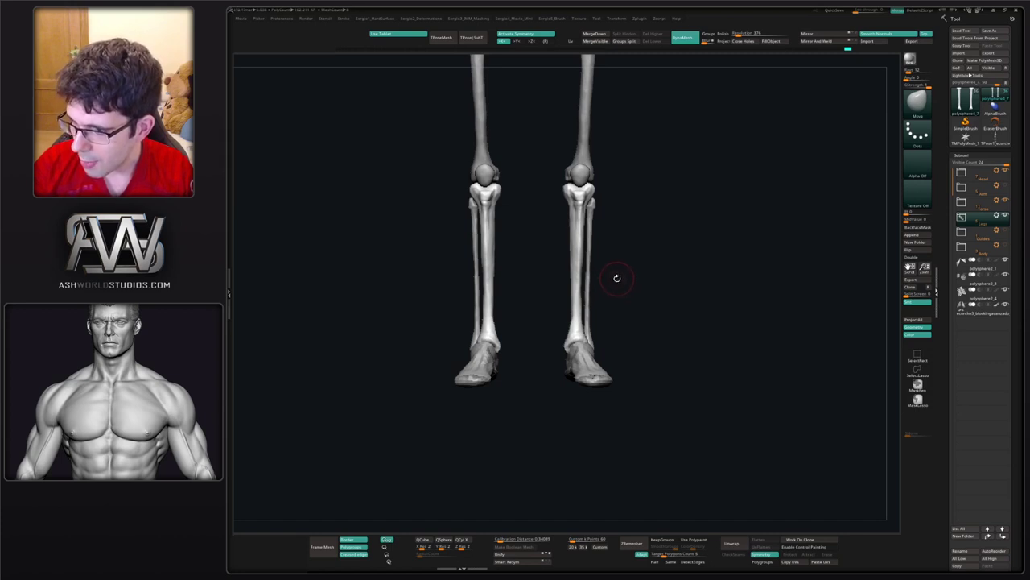
pyautogui.moveTo(654, 311); pyautogui.dragTo(582, 282, button='right')
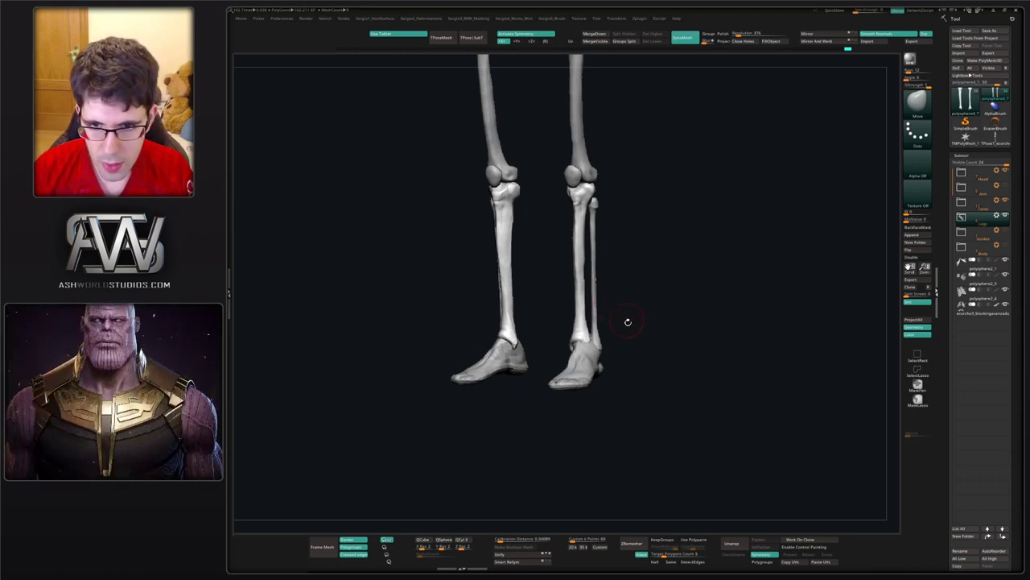
pyautogui.moveTo(628, 320)
pyautogui.mouseDown(button='right')
pyautogui.moveTo(620, 361)
pyautogui.moveTo(596, 364)
pyautogui.moveTo(621, 394)
pyautogui.moveTo(618, 338)
pyautogui.mouseUp(button='right')
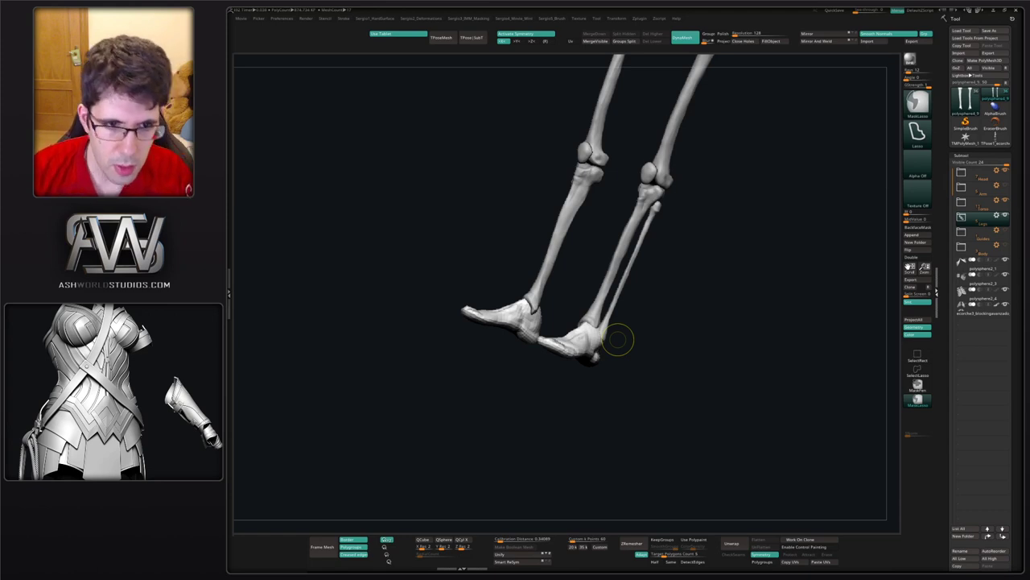
# - Make the feet the active subtool, isolate them and prepare the ClayBuildup brush to work on their ankle area
pyautogui.press('ctrl')
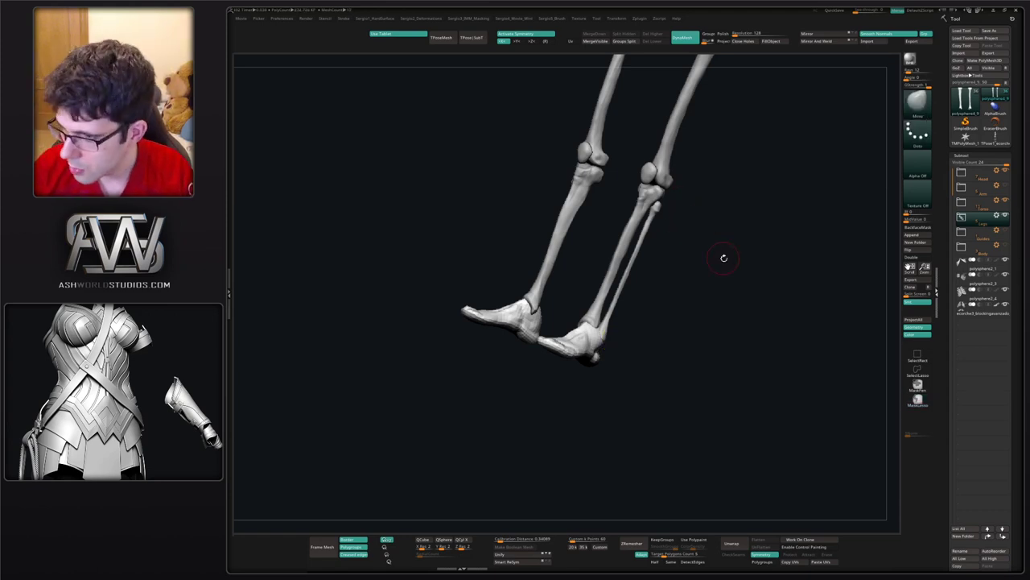
pyautogui.moveTo(724, 258); pyautogui.dragTo(542, 255)
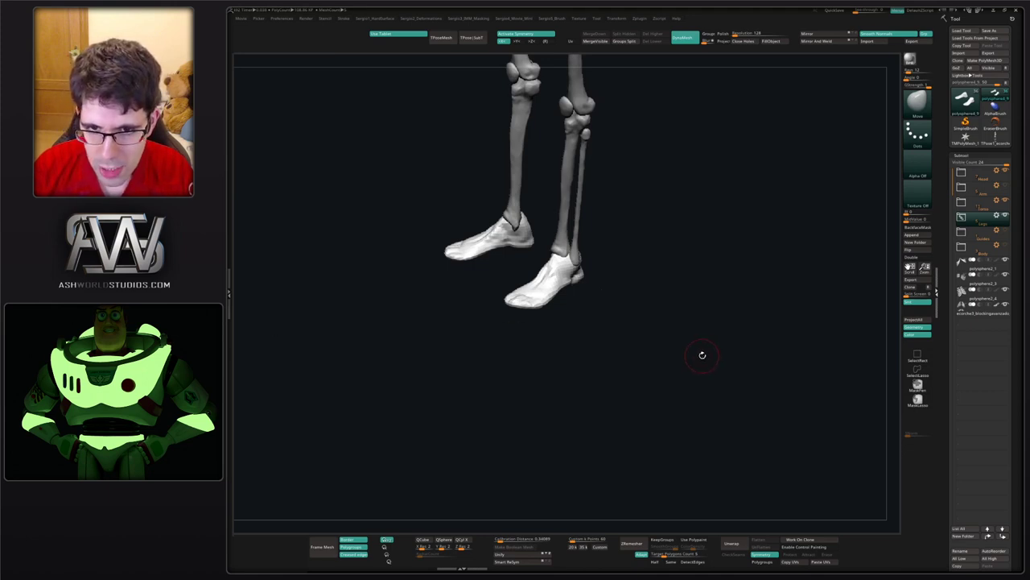
pyautogui.moveTo(660, 310); pyautogui.dragTo(659, 332)
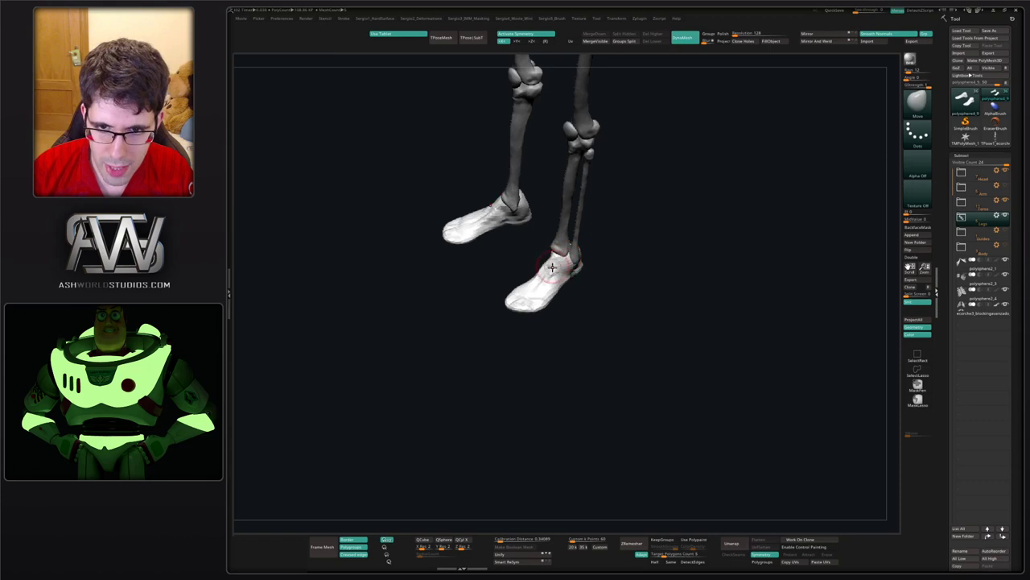
pyautogui.hotkey('ctrl', 'shift', 's')
pyautogui.moveTo(552, 267); pyautogui.dragTo(567, 291, button='right')
pyautogui.press('b')
pyautogui.press('c')
pyautogui.press('b')
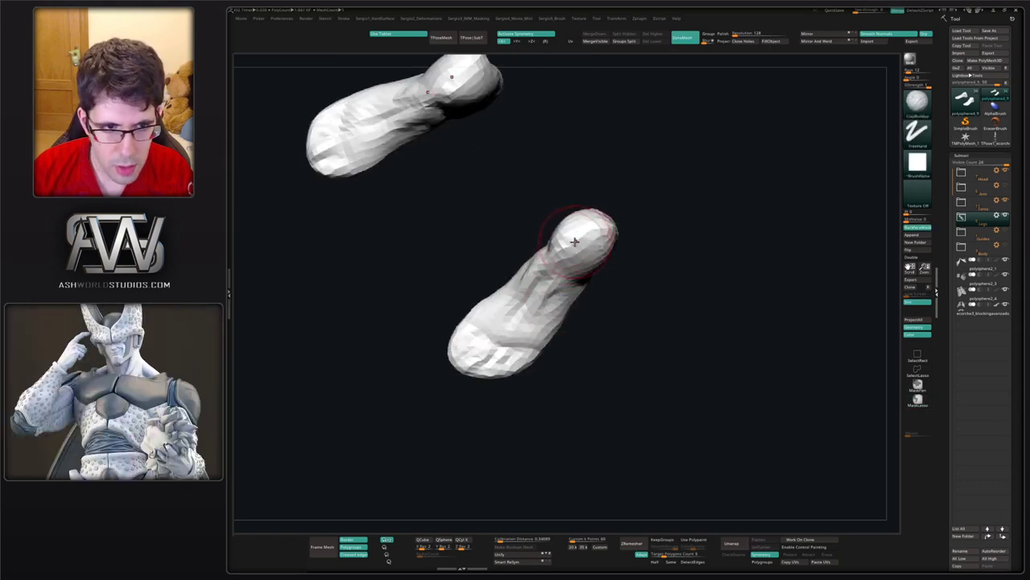
pyautogui.moveTo(574, 242); pyautogui.dragTo(551, 301, button='right')
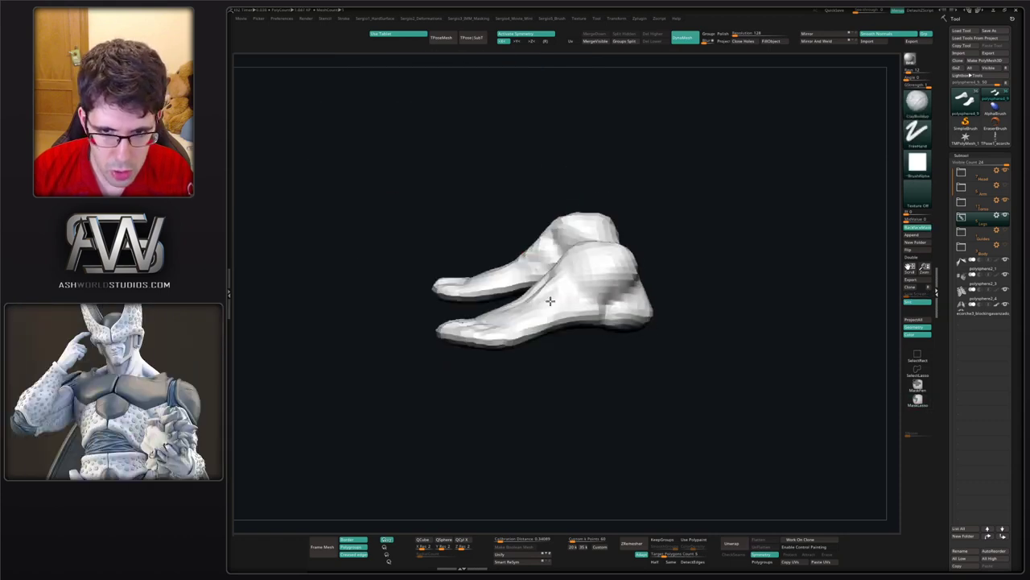
# - Carve the midfoot and ankle forms of the isolated feet with the DamStandard and ClayBuildup brushes
pyautogui.press('b')
pyautogui.press('d')
pyautogui.press('s')
pyautogui.moveTo(550, 301)
pyautogui.mouseDown()
pyautogui.moveTo(563, 310)
pyautogui.moveTo(548, 318)
pyautogui.moveTo(563, 318)
pyautogui.moveTo(543, 281)
pyautogui.moveTo(598, 241)
pyautogui.moveTo(581, 272)
pyautogui.mouseUp()
pyautogui.press('b')
pyautogui.press('c')
pyautogui.press('b')
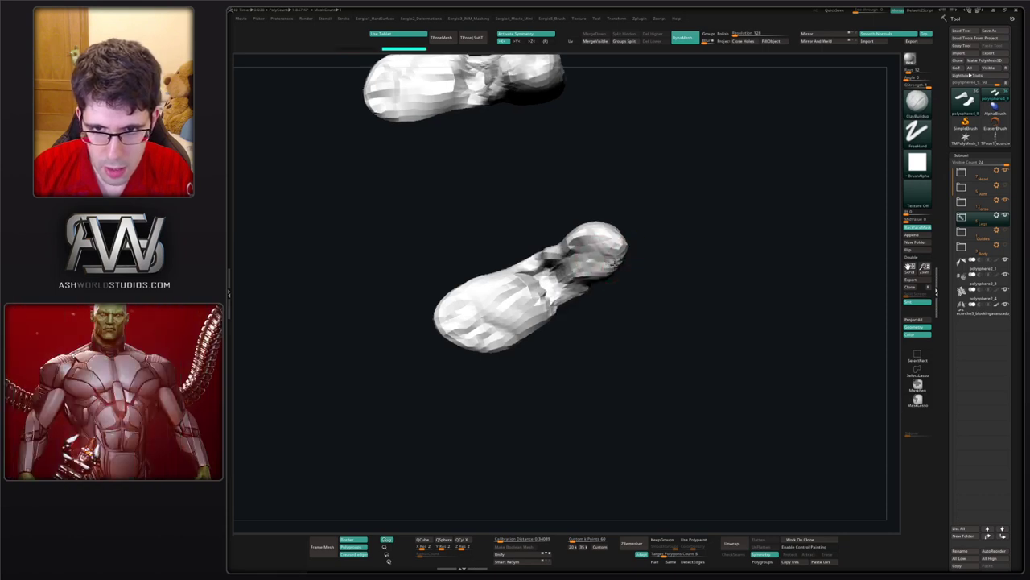
pyautogui.moveTo(582, 272)
pyautogui.mouseDown(button='right')
pyautogui.moveTo(606, 260)
pyautogui.moveTo(620, 226)
pyautogui.moveTo(595, 262)
pyautogui.moveTo(592, 298)
pyautogui.moveTo(616, 302)
pyautogui.mouseUp(button='right')
# - Mask off the rear part of each foot, turn it into its own polygroup and split it into a separate subtool
pyautogui.moveTo(627, 305)
pyautogui.mouseDown()
pyautogui.moveTo(681, 328)
pyautogui.moveTo(539, 306)
pyautogui.moveTo(547, 326)
pyautogui.mouseUp()
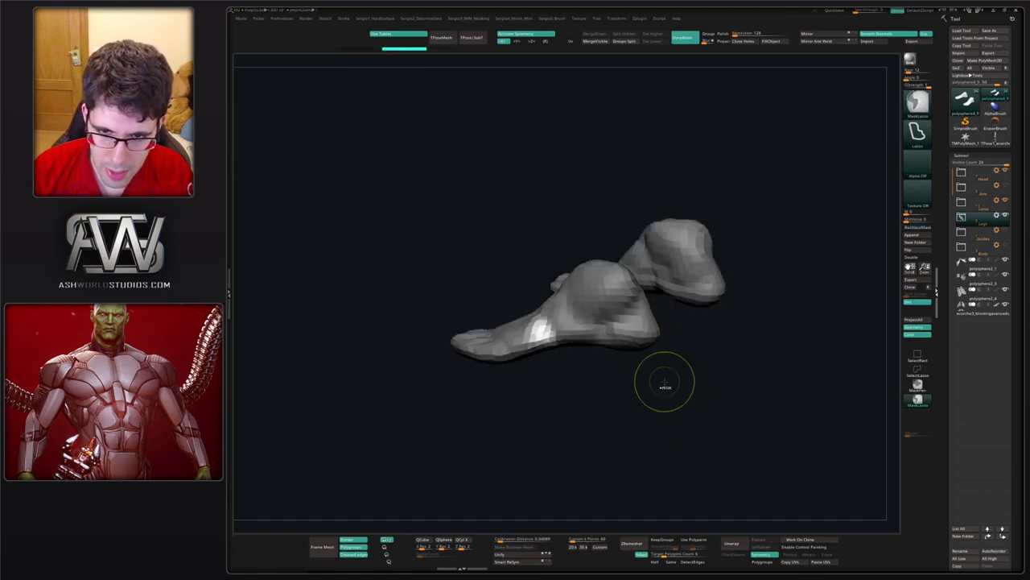
pyautogui.hotkey('ctrl', 'w')
pyautogui.keyDown('ctrl'); pyautogui.keyDown('shift'); pyautogui.moveTo(694, 387); pyautogui.dragTo(535, 254); pyautogui.keyUp('shift'); pyautogui.keyUp('ctrl')
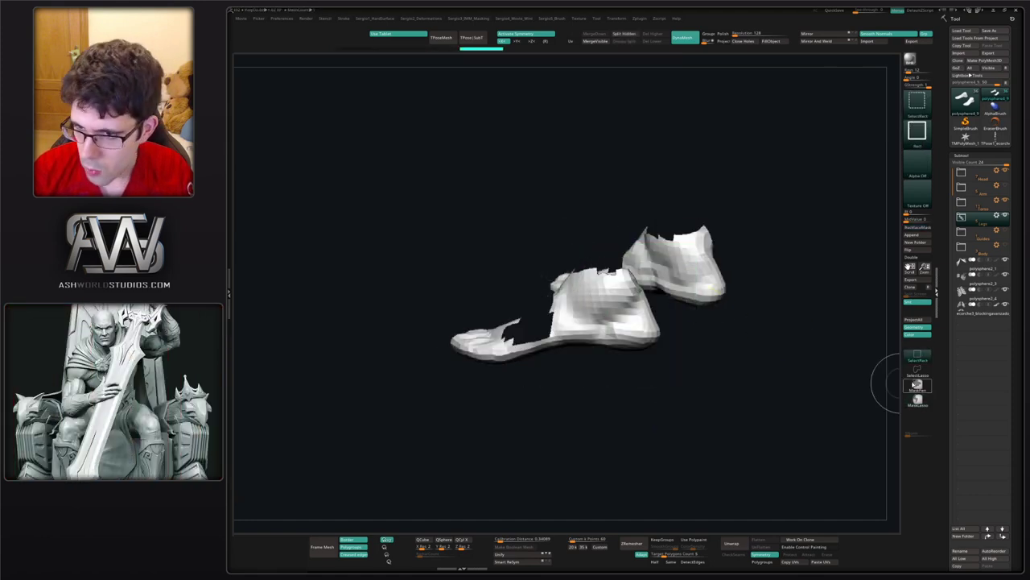
pyautogui.keyDown('ctrl'); pyautogui.keyDown('shift'); pyautogui.click(886, 378); pyautogui.keyUp('shift'); pyautogui.keyUp('ctrl')
pyautogui.moveTo(878, 380)
pyautogui.mouseDown()
pyautogui.moveTo(720, 432)
pyautogui.moveTo(719, 423)
pyautogui.mouseUp()
pyautogui.moveTo(693, 347)
pyautogui.keyDown('ctrl'); pyautogui.keyDown('shift'); pyautogui.mouseDown()
pyautogui.moveTo(651, 260)
pyautogui.moveTo(565, 364)
pyautogui.moveTo(695, 388)
pyautogui.mouseUp(); pyautogui.keyUp('shift'); pyautogui.keyUp('ctrl')
pyautogui.click(626, 34)
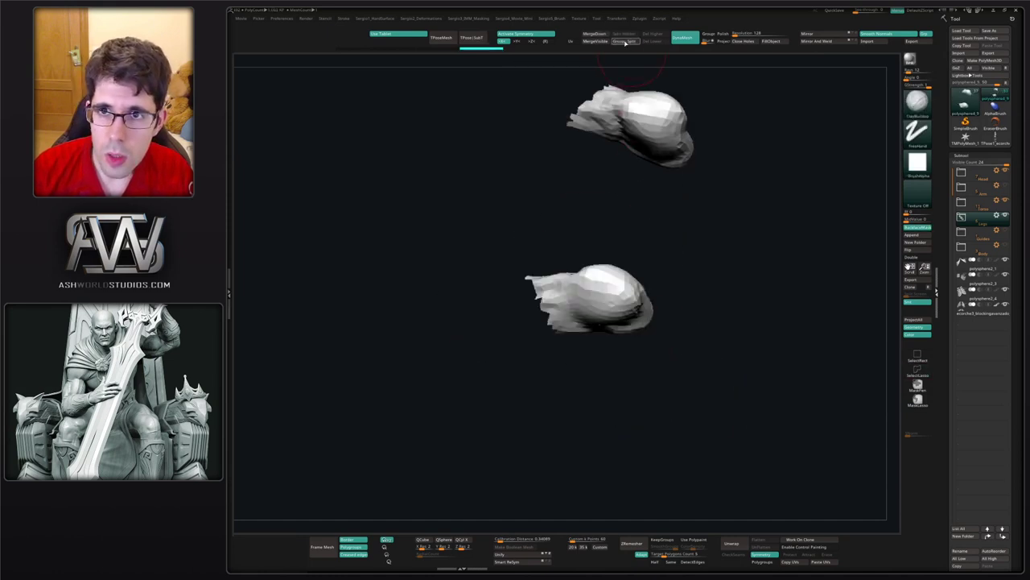
# - Remesh the split rear-foot piece with DynaMesh at a higher resolution, smooth its surface and show all the bones again
pyautogui.moveTo(687, 305)
pyautogui.keyDown('ctrl'); pyautogui.mouseDown()
pyautogui.moveTo(706, 339)
pyautogui.moveTo(685, 286)
pyautogui.mouseUp(); pyautogui.keyUp('ctrl')
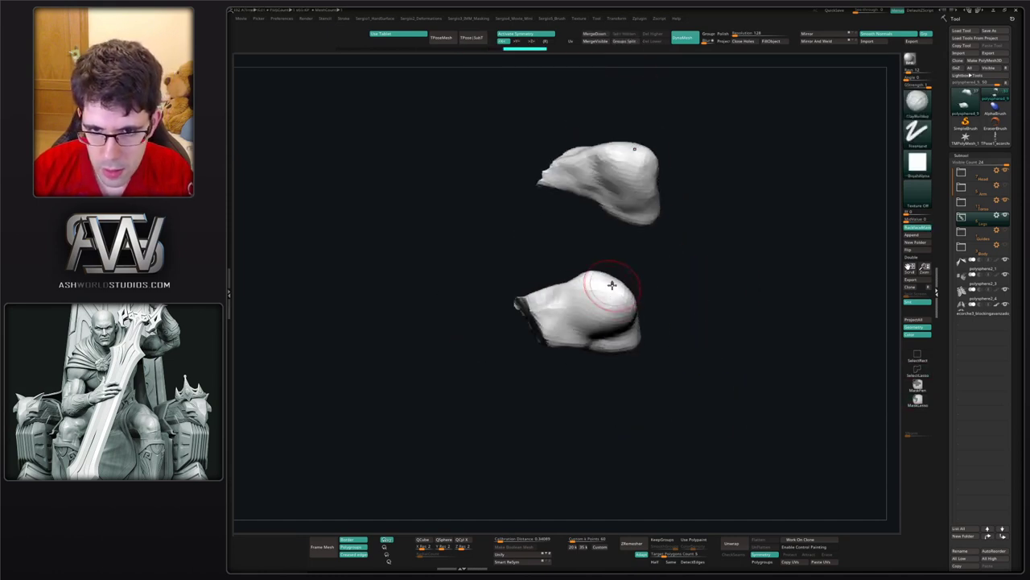
pyautogui.click(736, 34)
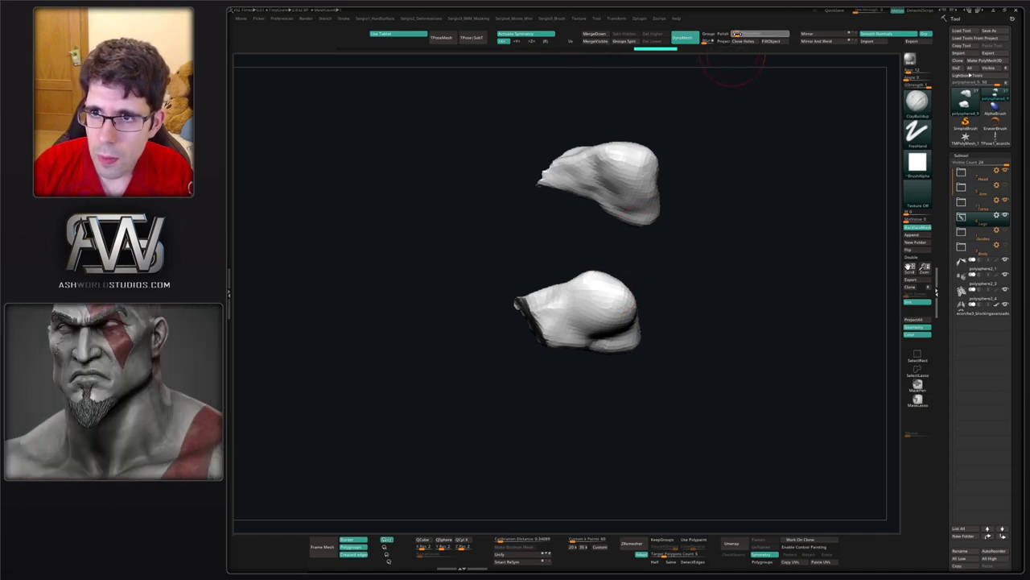
pyautogui.moveTo(610, 319); pyautogui.dragTo(576, 322)
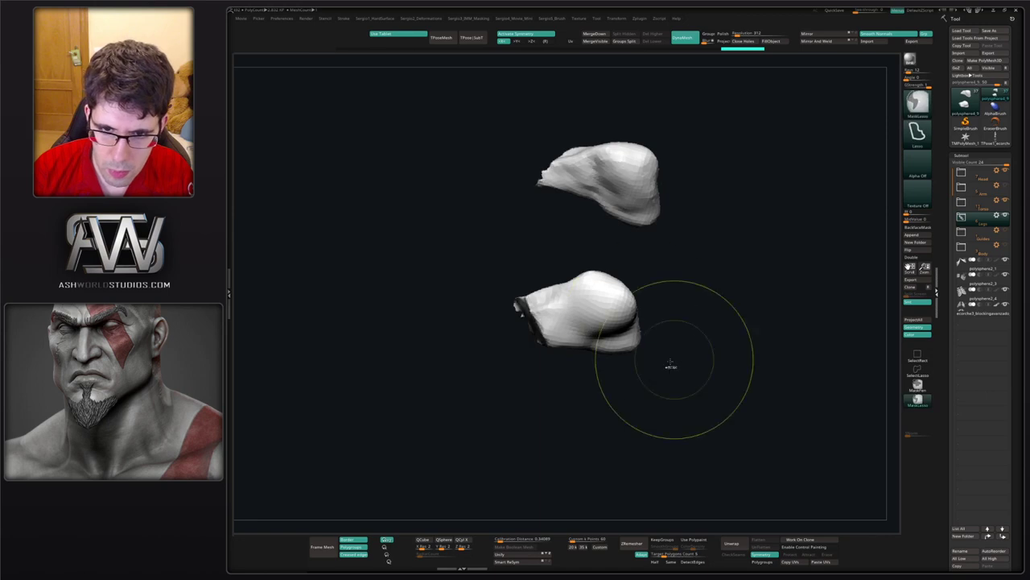
pyautogui.keyDown('ctrl'); pyautogui.moveTo(670, 362); pyautogui.dragTo(694, 388); pyautogui.keyUp('ctrl')
pyautogui.keyDown('shift'); pyautogui.moveTo(549, 327); pyautogui.dragTo(591, 292); pyautogui.keyUp('shift')
pyautogui.moveTo(610, 250); pyautogui.dragTo(598, 281)
pyautogui.click(651, 258)
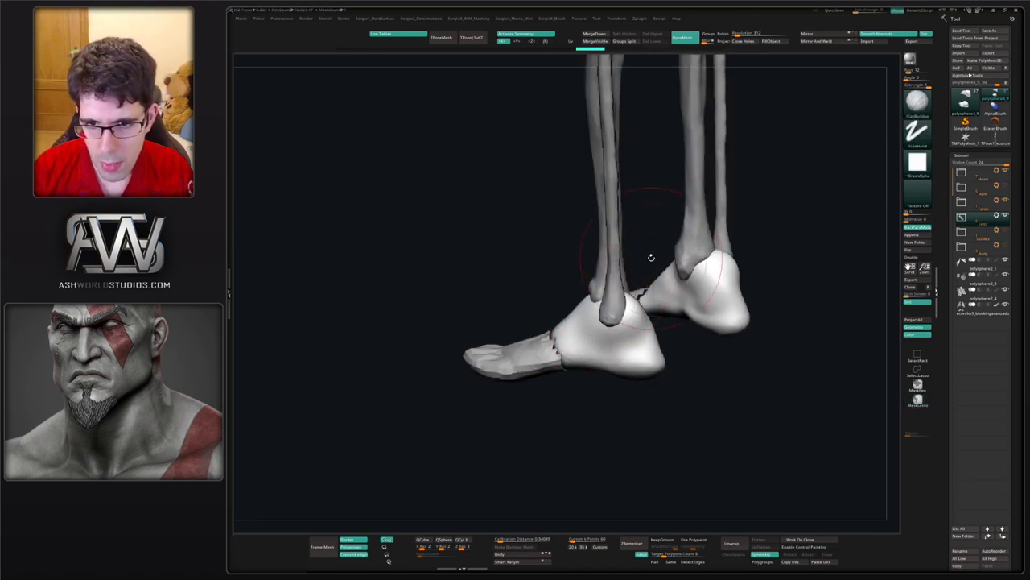
# - Remesh the front-foot piece with DynaMesh at resolution 128 and smooth its jagged cut edge
pyautogui.keyDown('alt'); pyautogui.click(543, 354); pyautogui.keyUp('alt')
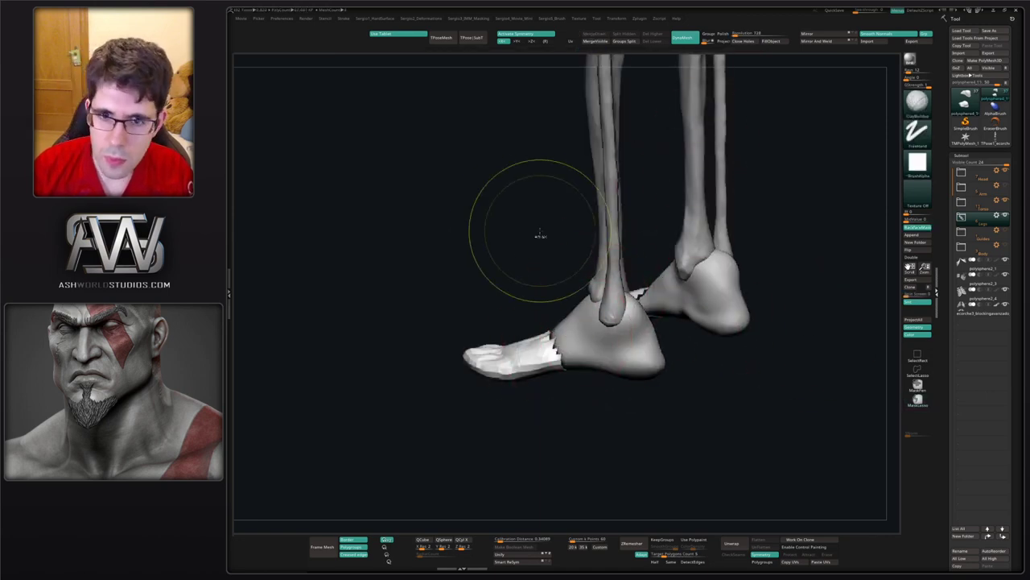
pyautogui.keyDown('ctrl'); pyautogui.moveTo(541, 234); pyautogui.dragTo(557, 259); pyautogui.keyUp('ctrl')
pyautogui.keyDown('alt'); pyautogui.click(591, 341); pyautogui.keyUp('alt')
pyautogui.keyDown('alt'); pyautogui.click(547, 351); pyautogui.keyUp('alt')
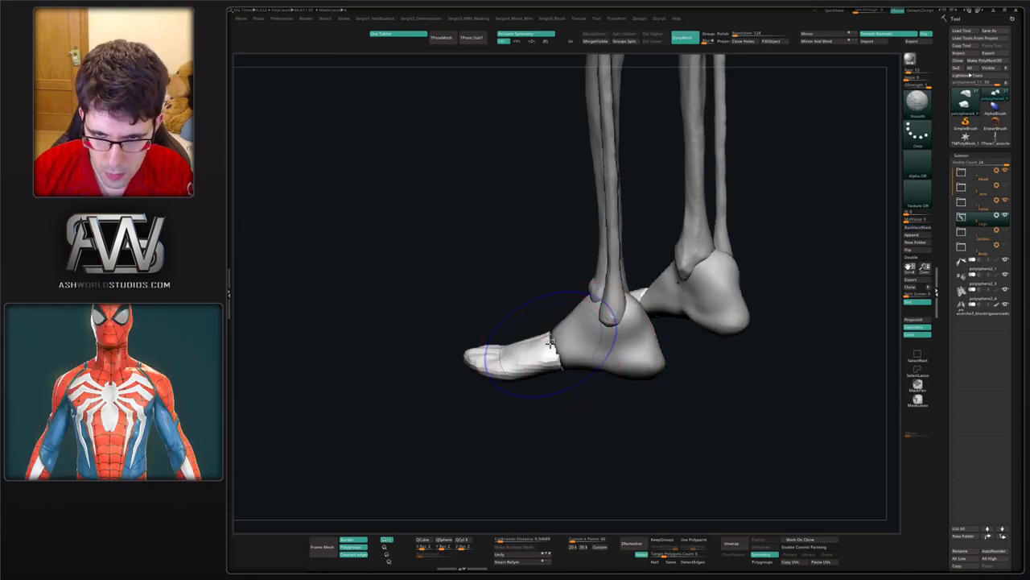
# - Make the rear-foot pieces the active subtool and isolate the piece of a single foot in the view
pyautogui.keyDown('alt'); pyautogui.click(568, 362); pyautogui.keyUp('alt')
pyautogui.moveTo(588, 340)
pyautogui.mouseDown(button='right')
pyautogui.moveTo(606, 353)
pyautogui.moveTo(562, 335)
pyautogui.moveTo(663, 344)
pyautogui.moveTo(655, 311)
pyautogui.moveTo(710, 315)
pyautogui.moveTo(600, 341)
pyautogui.mouseUp(button='right')
pyautogui.moveTo(638, 276)
pyautogui.keyDown('ctrl'); pyautogui.keyDown('shift'); pyautogui.mouseDown()
pyautogui.moveTo(524, 428)
pyautogui.moveTo(636, 363)
pyautogui.moveTo(551, 425)
pyautogui.moveTo(636, 363)
pyautogui.mouseUp(); pyautogui.keyUp('shift'); pyautogui.keyUp('ctrl')
pyautogui.hotkey('ctrl', 'z')
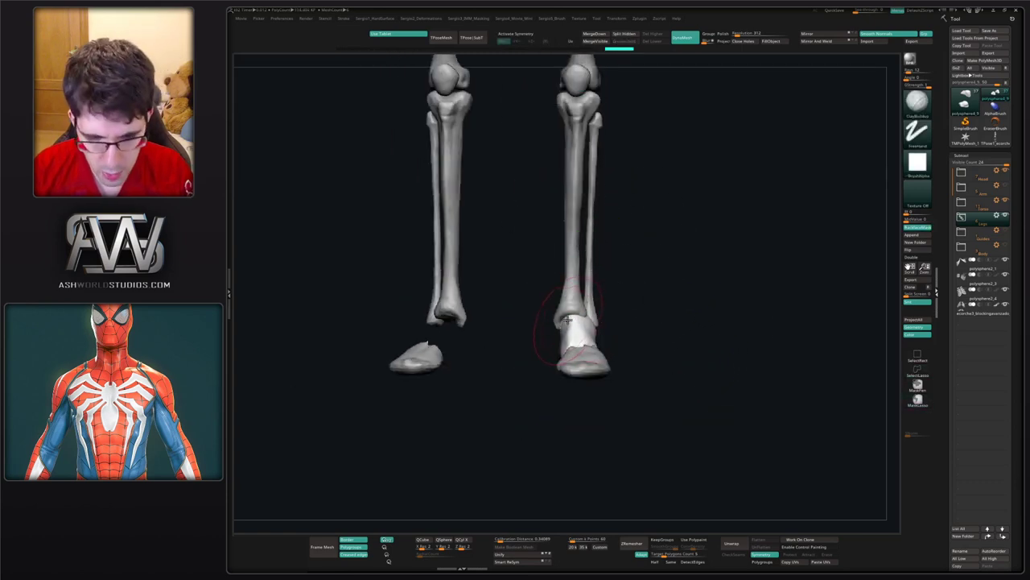
pyautogui.keyDown('ctrl'); pyautogui.keyDown('shift'); pyautogui.moveTo(567, 319); pyautogui.dragTo(568, 322); pyautogui.keyUp('shift'); pyautogui.keyUp('ctrl')
pyautogui.press('f')
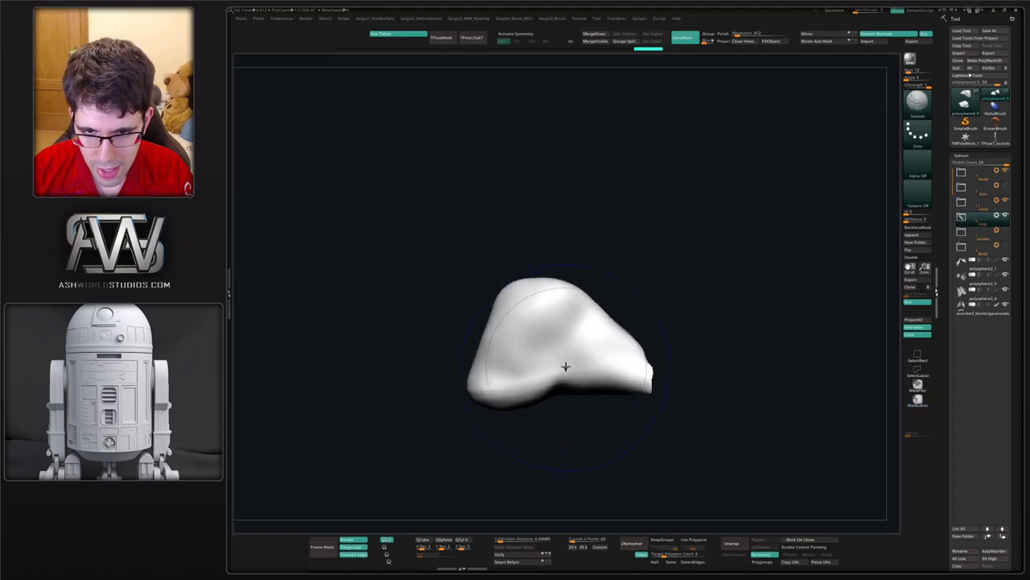
# - Carve a groove along the lower side of the isolated rear-foot piece with a small DamStandard brush, from the heel to the front edge
pyautogui.moveTo(566, 366)
pyautogui.mouseDown(button='right')
pyautogui.moveTo(594, 315)
pyautogui.moveTo(575, 335)
pyautogui.mouseUp(button='right')
pyautogui.rightClick(544, 366)
pyautogui.press('s')
pyautogui.moveTo(582, 324); pyautogui.dragTo(572, 324)
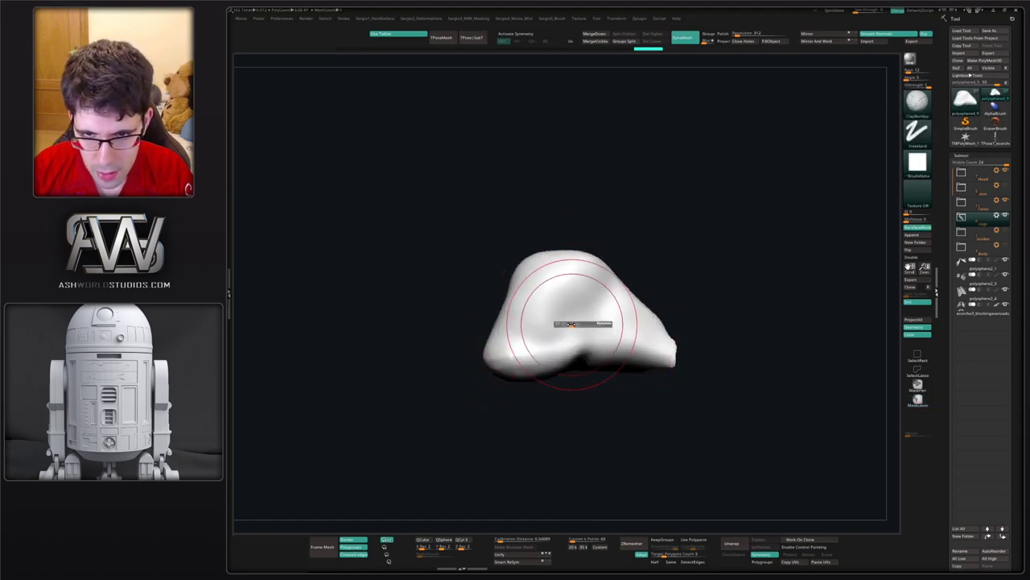
pyautogui.press('b')
pyautogui.press('d')
pyautogui.press('s')
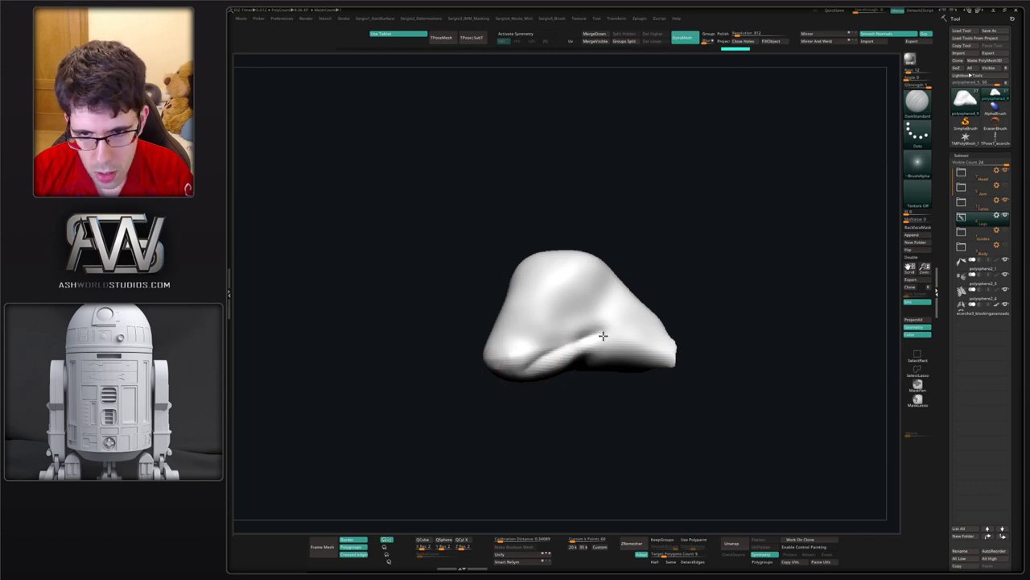
pyautogui.moveTo(603, 335); pyautogui.dragTo(642, 343)
pyautogui.keyDown('alt'); pyautogui.moveTo(611, 341); pyautogui.dragTo(558, 343, button='right'); pyautogui.keyUp('alt')
pyautogui.moveTo(544, 341); pyautogui.dragTo(584, 346)
pyautogui.moveTo(493, 358); pyautogui.dragTo(532, 341)
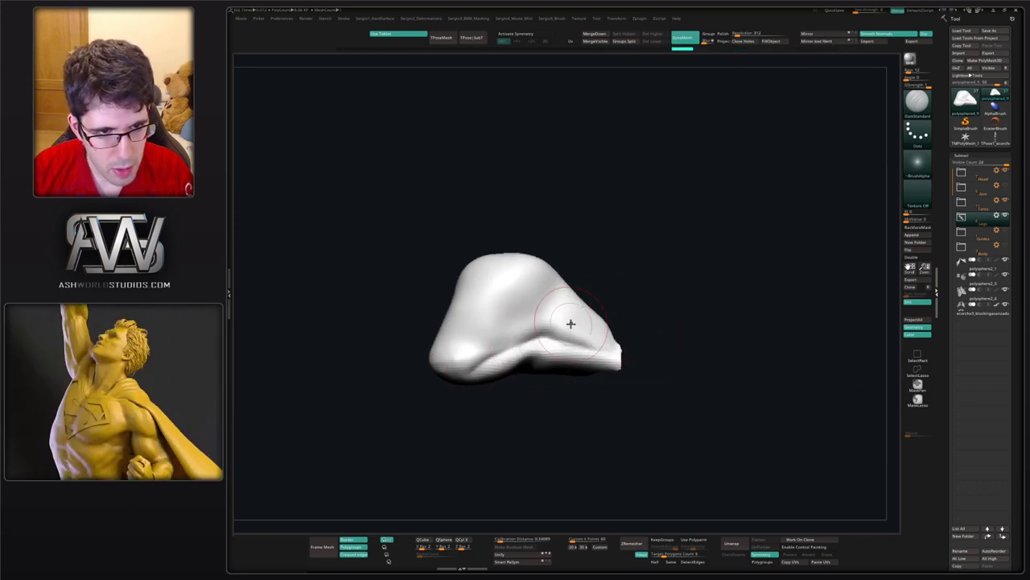
# - Carve the outlines of the talus, heel bone and midfoot bones into this side of the rear-foot piece with DamStandard
pyautogui.moveTo(604, 331); pyautogui.dragTo(535, 330, button='right')
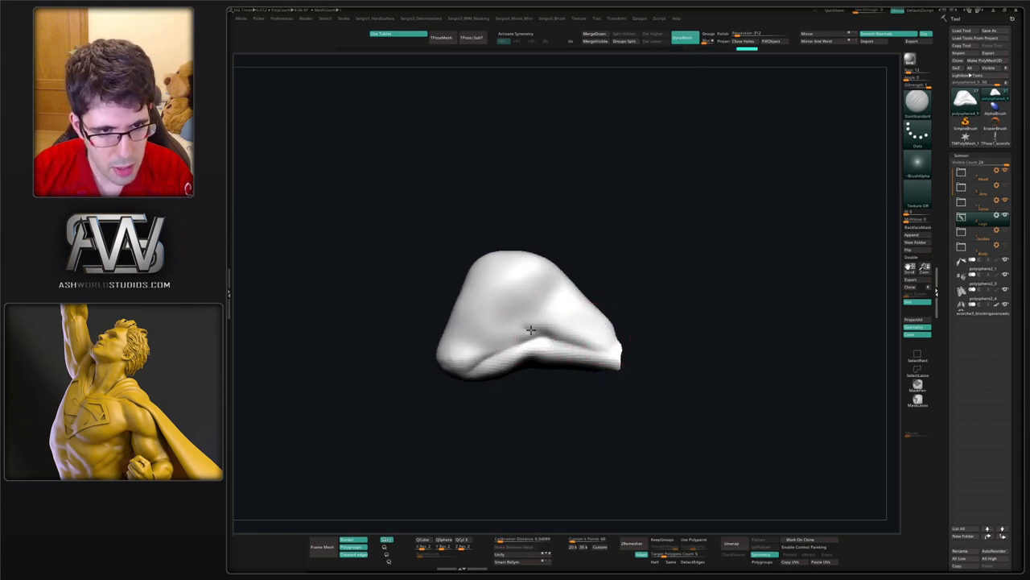
pyautogui.moveTo(505, 313)
pyautogui.mouseDown()
pyautogui.moveTo(485, 302)
pyautogui.moveTo(486, 267)
pyautogui.moveTo(538, 279)
pyautogui.moveTo(529, 330)
pyautogui.moveTo(552, 276)
pyautogui.moveTo(548, 285)
pyautogui.moveTo(609, 324)
pyautogui.moveTo(592, 346)
pyautogui.mouseUp()
pyautogui.moveTo(586, 304); pyautogui.dragTo(586, 347)
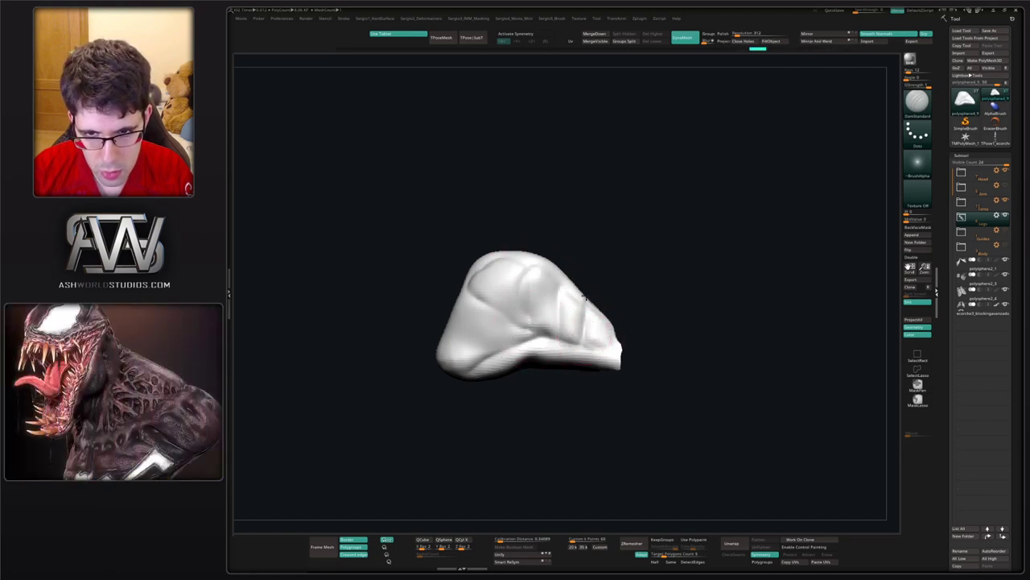
pyautogui.moveTo(558, 280)
pyautogui.mouseDown()
pyautogui.moveTo(554, 343)
pyautogui.moveTo(527, 269)
pyautogui.moveTo(483, 322)
pyautogui.moveTo(520, 251)
pyautogui.moveTo(476, 293)
pyautogui.mouseUp()
pyautogui.moveTo(475, 293); pyautogui.dragTo(461, 295, button='right')
pyautogui.moveTo(501, 269)
pyautogui.mouseDown()
pyautogui.moveTo(472, 284)
pyautogui.moveTo(433, 363)
pyautogui.mouseUp()
pyautogui.moveTo(467, 373); pyautogui.dragTo(475, 370, button='right')
pyautogui.moveTo(438, 364)
pyautogui.mouseDown()
pyautogui.moveTo(475, 373)
pyautogui.moveTo(466, 370)
pyautogui.moveTo(504, 346)
pyautogui.moveTo(490, 306)
pyautogui.mouseUp()
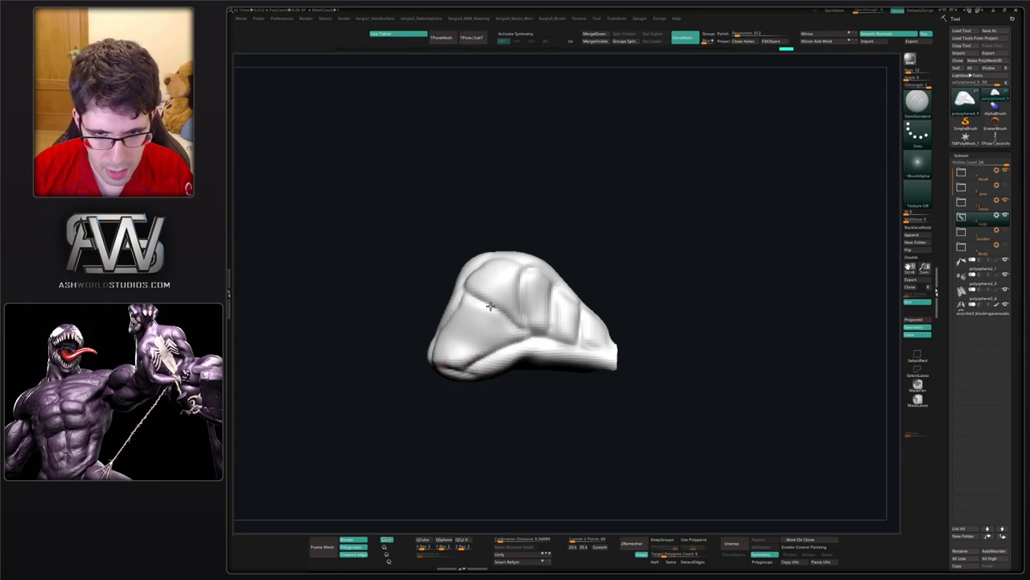
pyautogui.moveTo(444, 385)
pyautogui.mouseDown()
pyautogui.moveTo(483, 380)
pyautogui.moveTo(480, 362)
pyautogui.moveTo(575, 352)
pyautogui.moveTo(505, 341)
pyautogui.moveTo(516, 359)
pyautogui.moveTo(552, 345)
pyautogui.mouseUp()
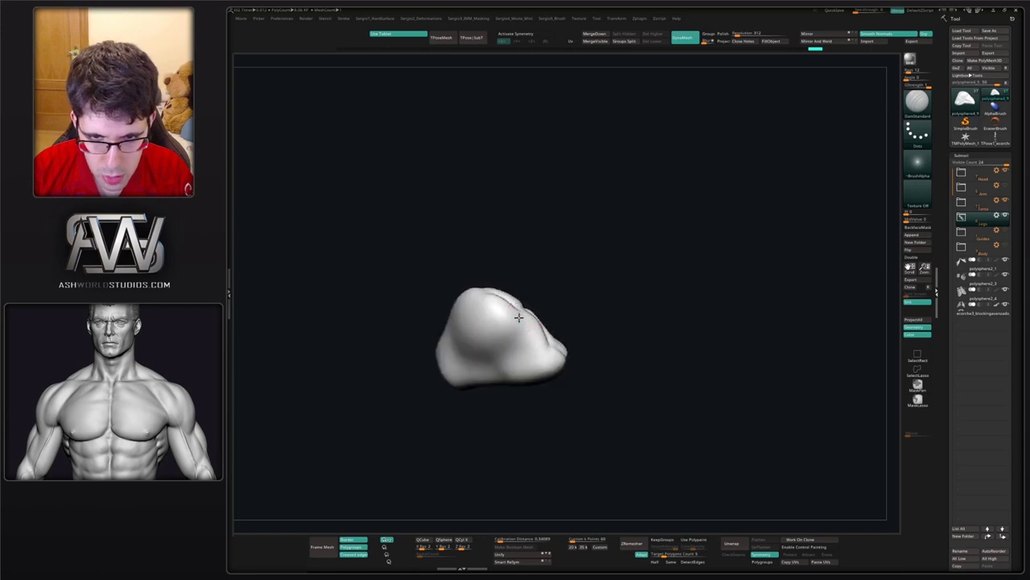
# - Carve the bone divisions on the opposite side of the rear-foot piece, including a small oval form near its lower edge
pyautogui.moveTo(491, 349)
pyautogui.mouseDown(button='right')
pyautogui.moveTo(510, 337)
pyautogui.moveTo(446, 404)
pyautogui.moveTo(506, 339)
pyautogui.mouseUp(button='right')
pyautogui.moveTo(474, 368)
pyautogui.mouseDown()
pyautogui.moveTo(500, 391)
pyautogui.moveTo(552, 370)
pyautogui.mouseUp()
pyautogui.moveTo(489, 390)
pyautogui.mouseDown()
pyautogui.moveTo(573, 357)
pyautogui.moveTo(559, 346)
pyautogui.moveTo(538, 353)
pyautogui.moveTo(534, 329)
pyautogui.moveTo(492, 361)
pyautogui.moveTo(550, 341)
pyautogui.moveTo(603, 297)
pyautogui.moveTo(516, 298)
pyautogui.moveTo(573, 294)
pyautogui.mouseUp()
pyautogui.press('3')
pyautogui.moveTo(493, 315)
pyautogui.mouseDown()
pyautogui.moveTo(552, 301)
pyautogui.moveTo(553, 332)
pyautogui.moveTo(555, 317)
pyautogui.moveTo(547, 323)
pyautogui.moveTo(562, 330)
pyautogui.mouseUp()
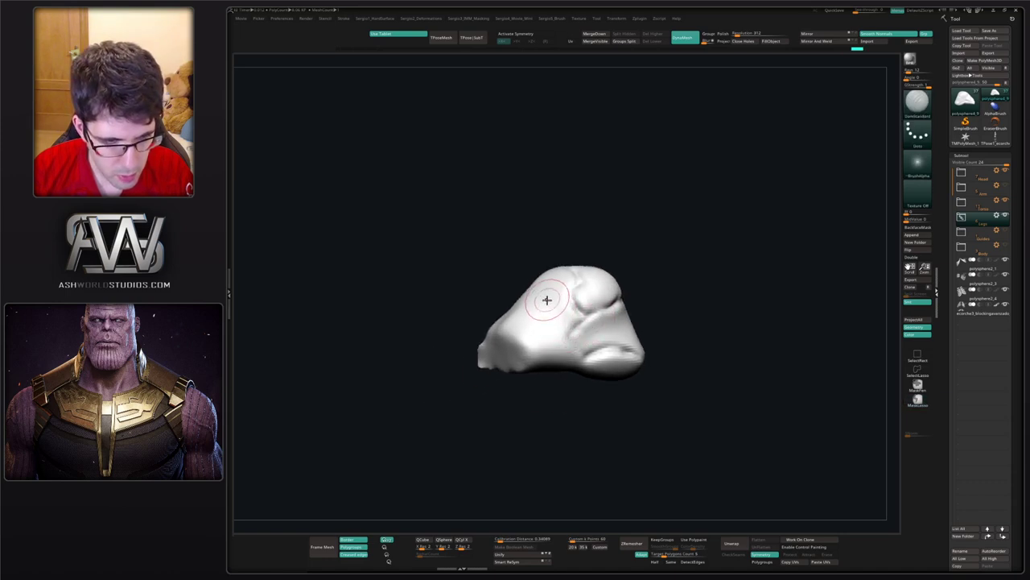
pyautogui.moveTo(569, 303)
pyautogui.mouseDown(button='right')
pyautogui.moveTo(571, 351)
pyautogui.moveTo(573, 340)
pyautogui.mouseUp(button='right')
pyautogui.moveTo(574, 340); pyautogui.dragTo(570, 338, button='right')
pyautogui.moveTo(570, 338); pyautogui.dragTo(555, 326)
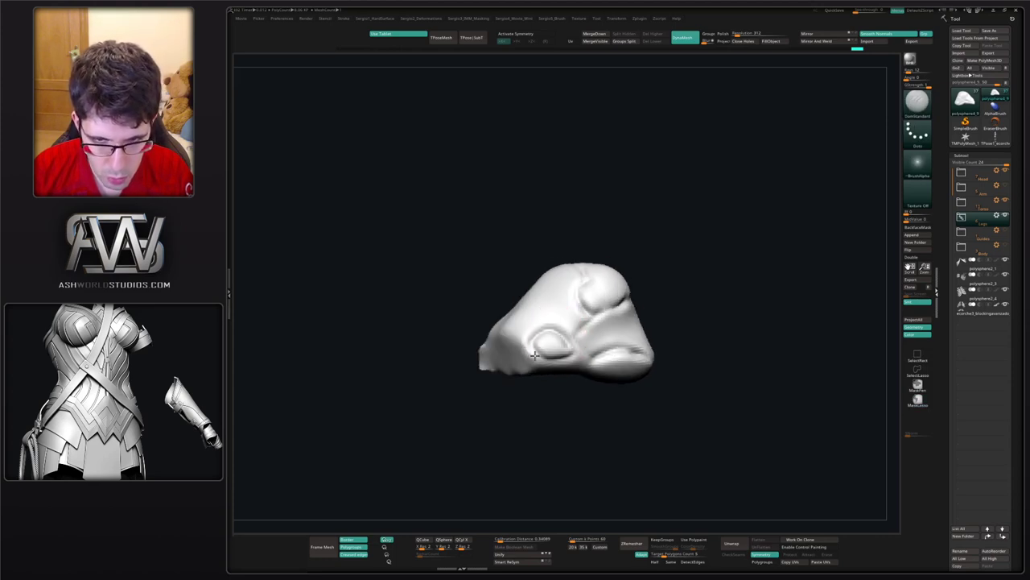
pyautogui.moveTo(557, 329); pyautogui.dragTo(557, 310)
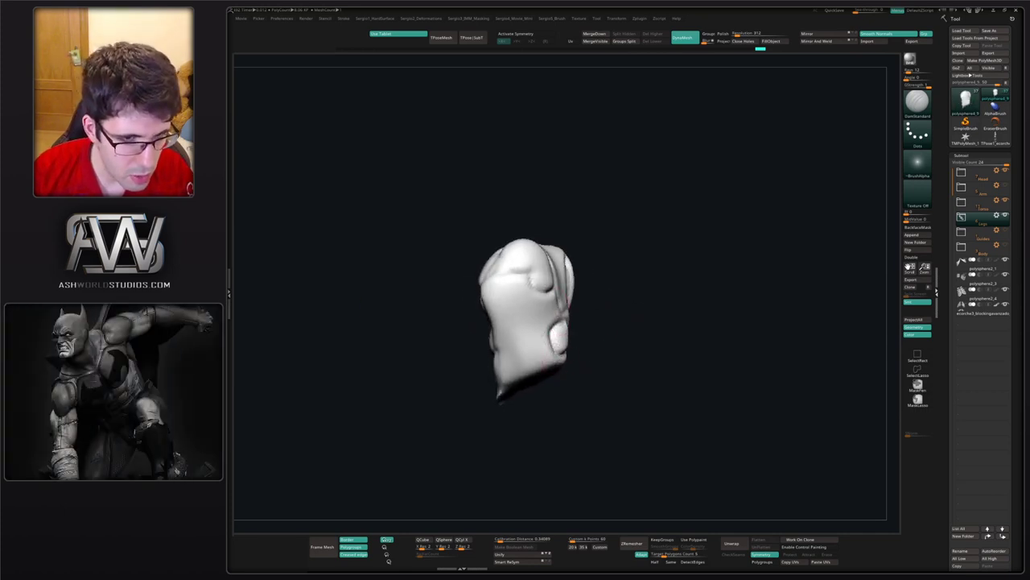
# - Carve the separations between the small tarsal bones across the top and front of the rear-foot piece
pyautogui.moveTo(582, 255)
pyautogui.mouseDown()
pyautogui.moveTo(617, 269)
pyautogui.moveTo(507, 299)
pyautogui.moveTo(528, 326)
pyautogui.moveTo(581, 302)
pyautogui.moveTo(603, 314)
pyautogui.moveTo(544, 331)
pyautogui.mouseUp()
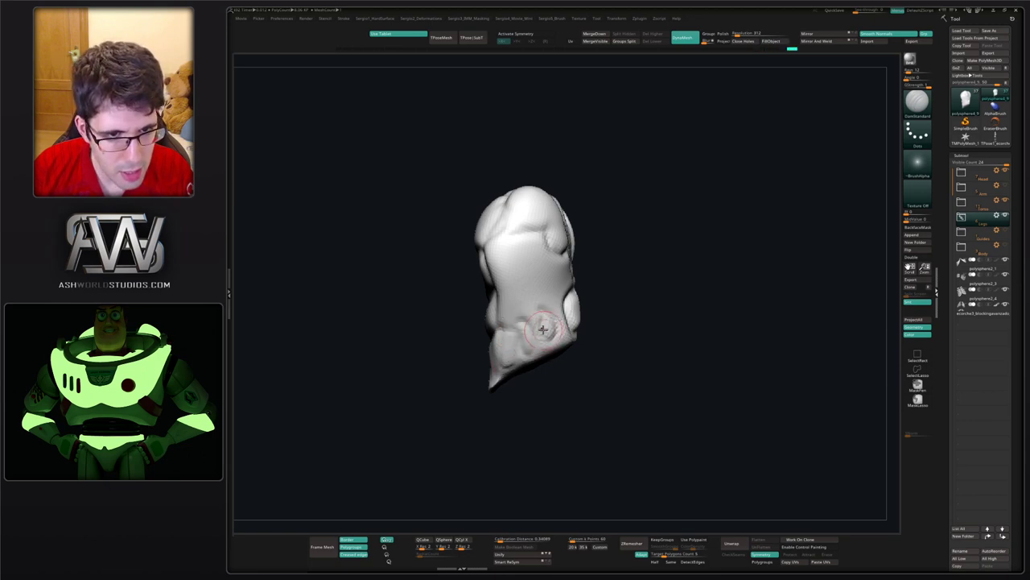
pyautogui.moveTo(543, 329); pyautogui.dragTo(538, 322)
pyautogui.moveTo(554, 351); pyautogui.dragTo(561, 366, button='right')
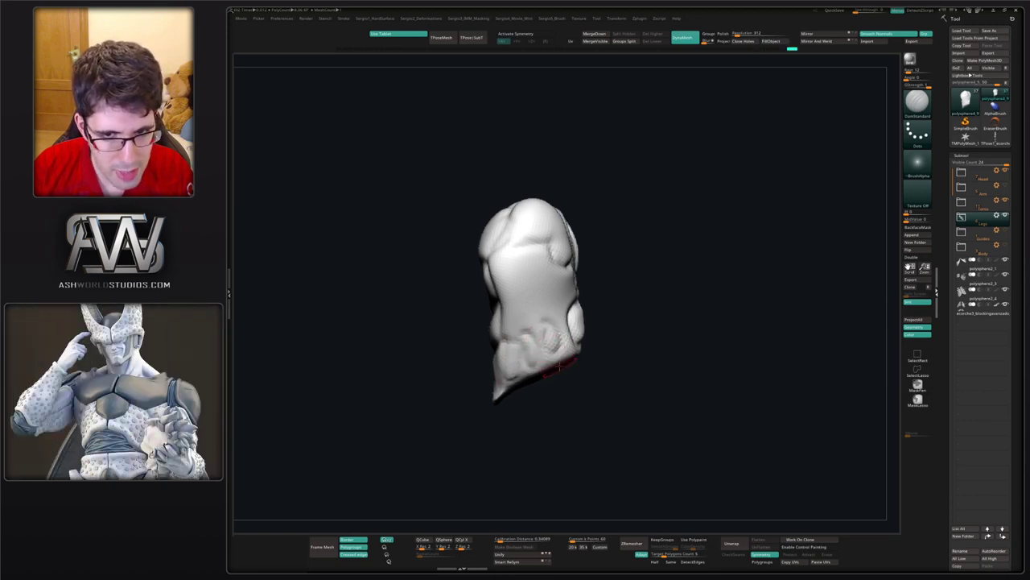
pyautogui.moveTo(549, 302)
pyautogui.mouseDown()
pyautogui.moveTo(504, 342)
pyautogui.moveTo(563, 309)
pyautogui.moveTo(563, 291)
pyautogui.moveTo(559, 299)
pyautogui.mouseUp()
pyautogui.moveTo(553, 313)
pyautogui.mouseDown(button='right')
pyautogui.moveTo(479, 314)
pyautogui.moveTo(592, 319)
pyautogui.mouseUp(button='right')
pyautogui.moveTo(553, 312)
pyautogui.mouseDown()
pyautogui.moveTo(594, 310)
pyautogui.moveTo(600, 297)
pyautogui.moveTo(571, 321)
pyautogui.moveTo(552, 312)
pyautogui.mouseUp()
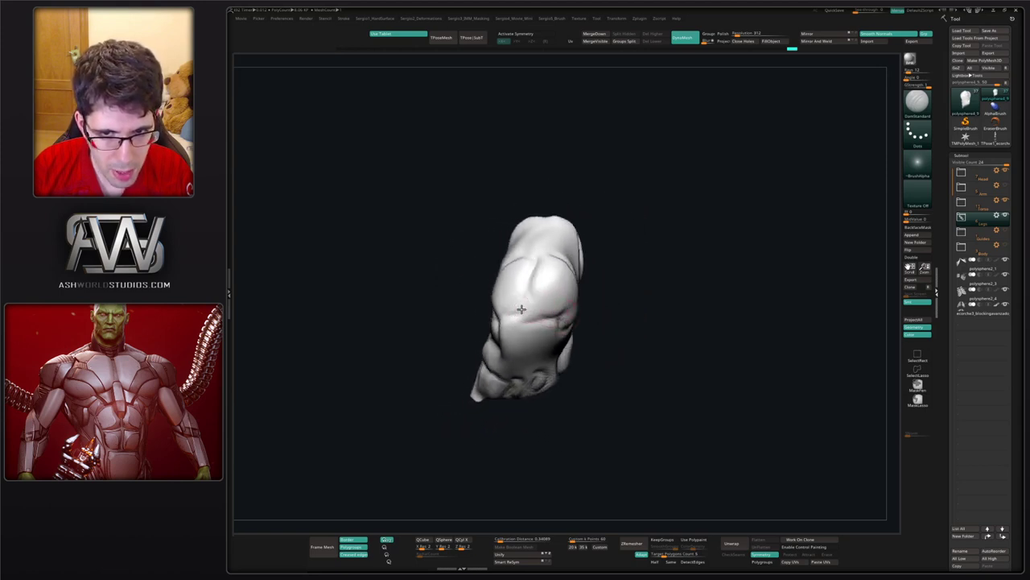
# - Shape the rounded talus surface at the top of the rear-foot piece with the Clay brush
pyautogui.press('b')
pyautogui.press('c')
pyautogui.press('l')
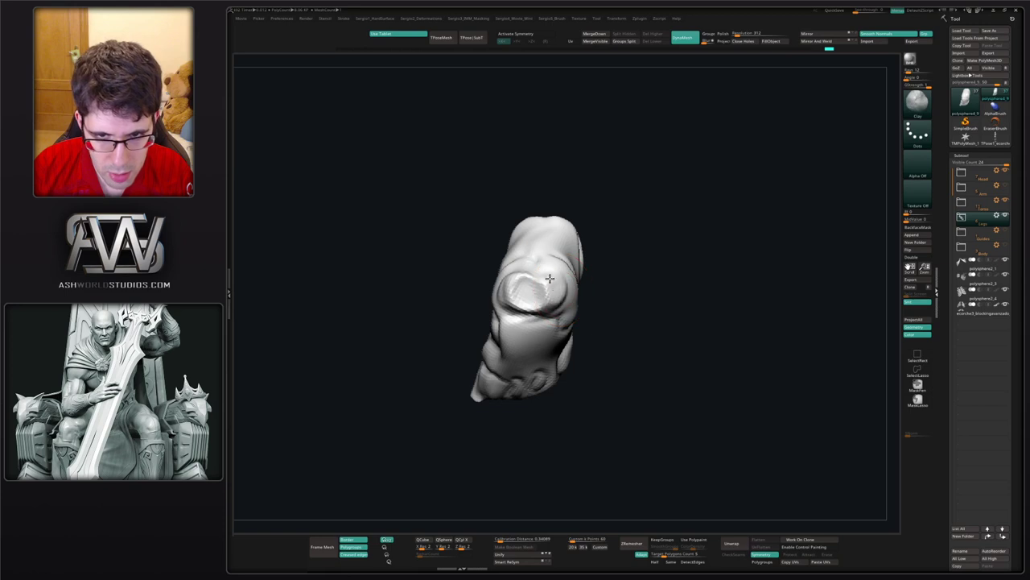
# - Define the gaps around the talus and midfoot bones with DamStandard, working across the top and around both sides
pyautogui.press('b')
pyautogui.press('c')
pyautogui.press('b')
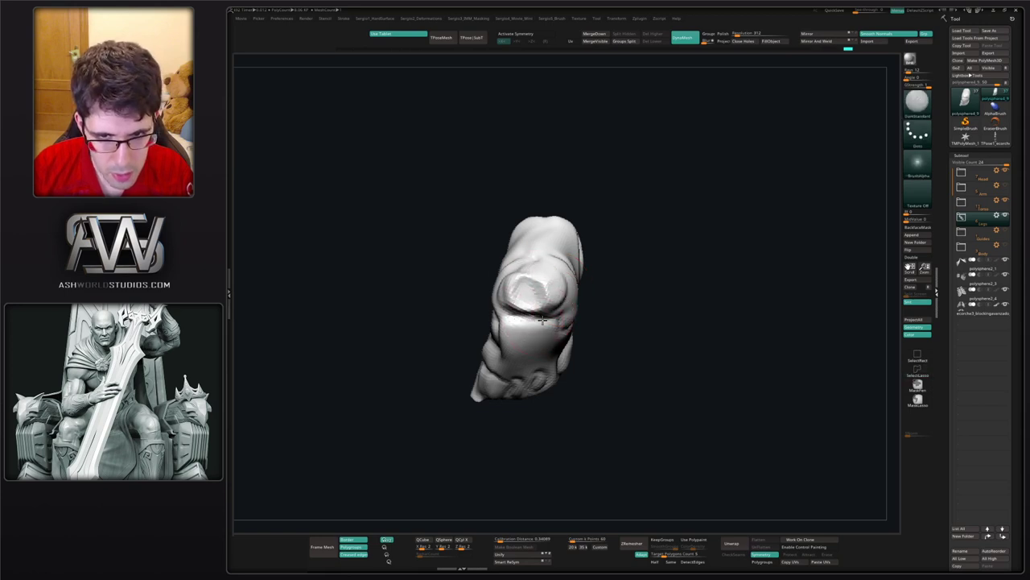
pyautogui.moveTo(543, 320)
pyautogui.mouseDown(button='right')
pyautogui.moveTo(527, 294)
pyautogui.moveTo(524, 311)
pyautogui.moveTo(542, 317)
pyautogui.moveTo(536, 334)
pyautogui.moveTo(503, 333)
pyautogui.mouseUp(button='right')
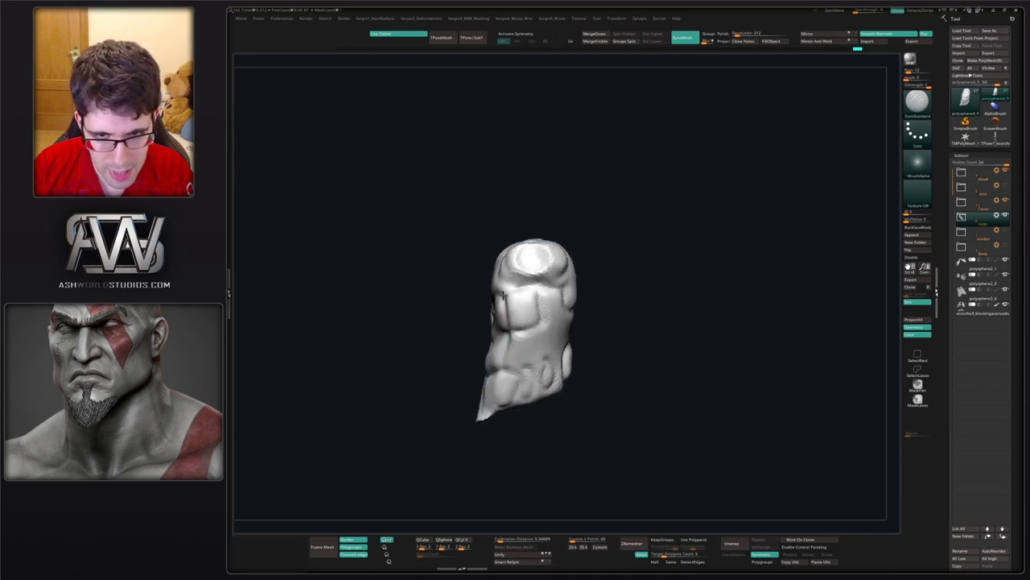
pyautogui.moveTo(550, 299)
pyautogui.mouseDown(button='right')
pyautogui.moveTo(573, 322)
pyautogui.moveTo(553, 324)
pyautogui.moveTo(576, 335)
pyautogui.mouseUp(button='right')
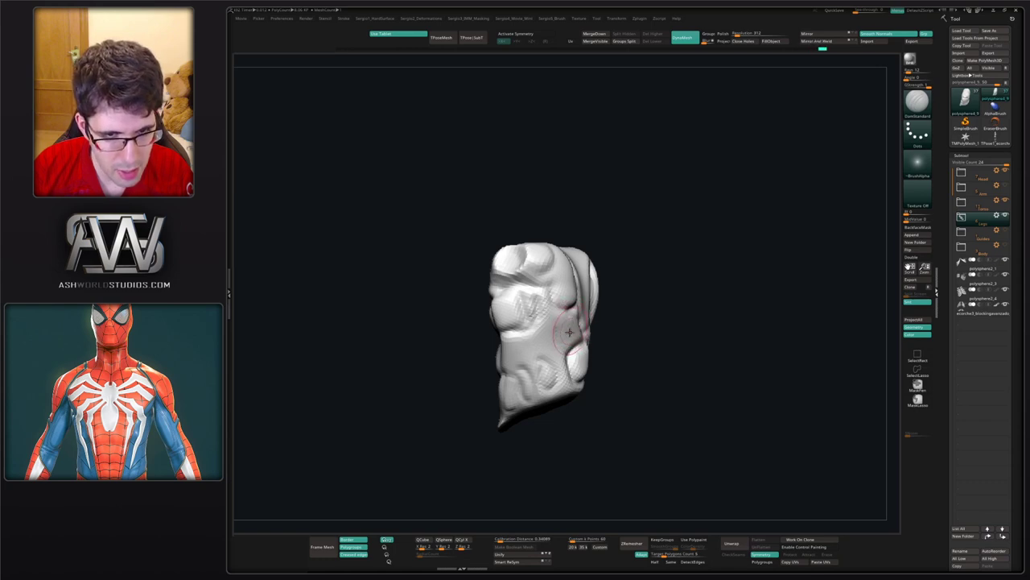
pyautogui.moveTo(557, 313); pyautogui.dragTo(579, 351, button='right')
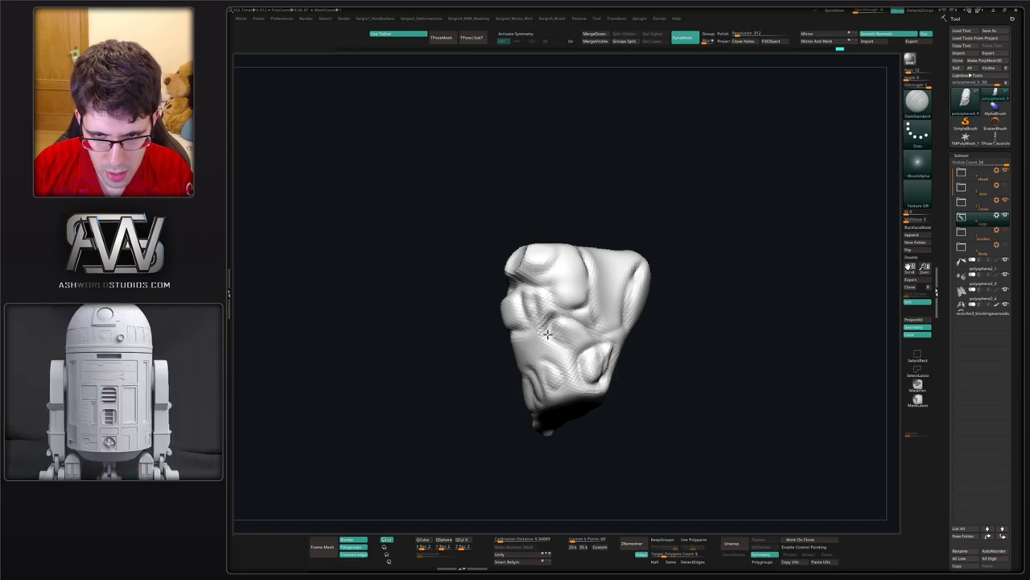
pyautogui.moveTo(600, 372)
pyautogui.mouseDown(button='right')
pyautogui.moveTo(599, 361)
pyautogui.moveTo(631, 363)
pyautogui.moveTo(622, 360)
pyautogui.mouseUp(button='right')
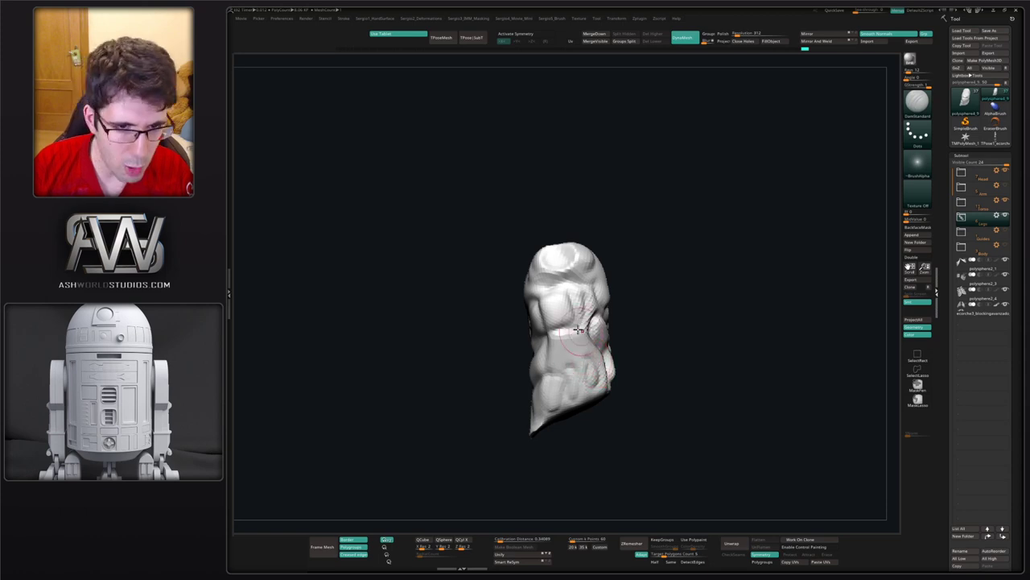
pyautogui.moveTo(569, 368)
pyautogui.mouseDown(button='right')
pyautogui.moveTo(559, 338)
pyautogui.moveTo(545, 396)
pyautogui.moveTo(580, 378)
pyautogui.moveTo(619, 381)
pyautogui.moveTo(573, 355)
pyautogui.mouseUp(button='right')
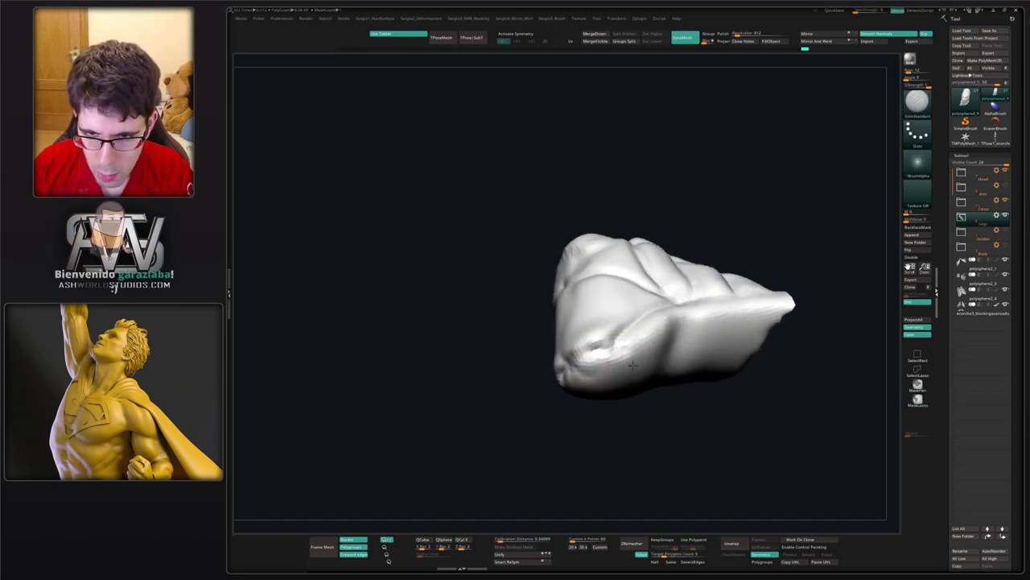
# - Work the heel's lower end with the Clay brush and remesh the piece with DynaMesh at a changed resolution
pyautogui.press('b')
pyautogui.press('c')
pyautogui.press('l')
pyautogui.moveTo(594, 373); pyautogui.dragTo(605, 346)
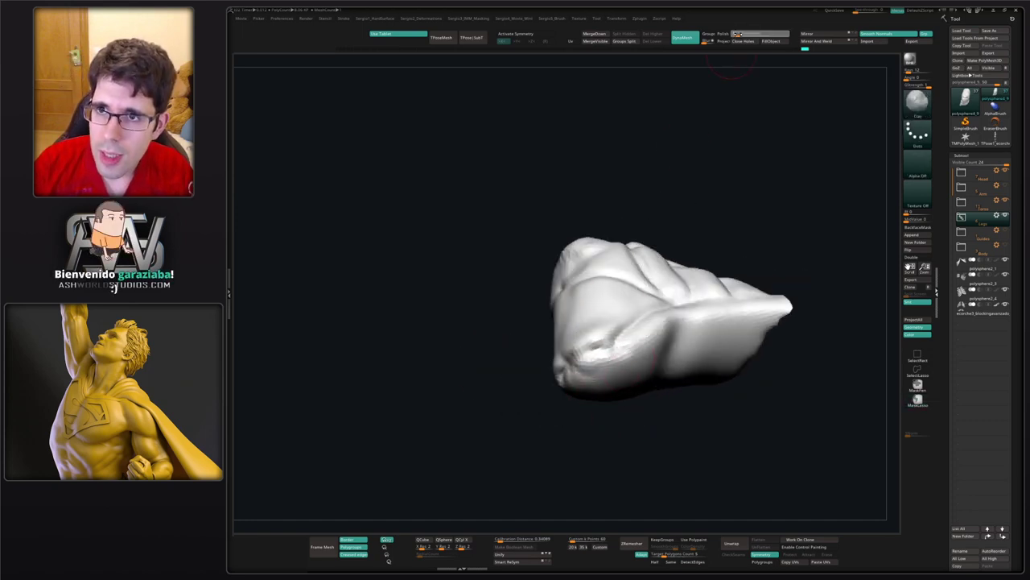
pyautogui.keyDown('ctrl'); pyautogui.moveTo(732, 84); pyautogui.dragTo(733, 102); pyautogui.keyUp('ctrl')
pyautogui.moveTo(592, 375); pyautogui.dragTo(594, 356, button='right')
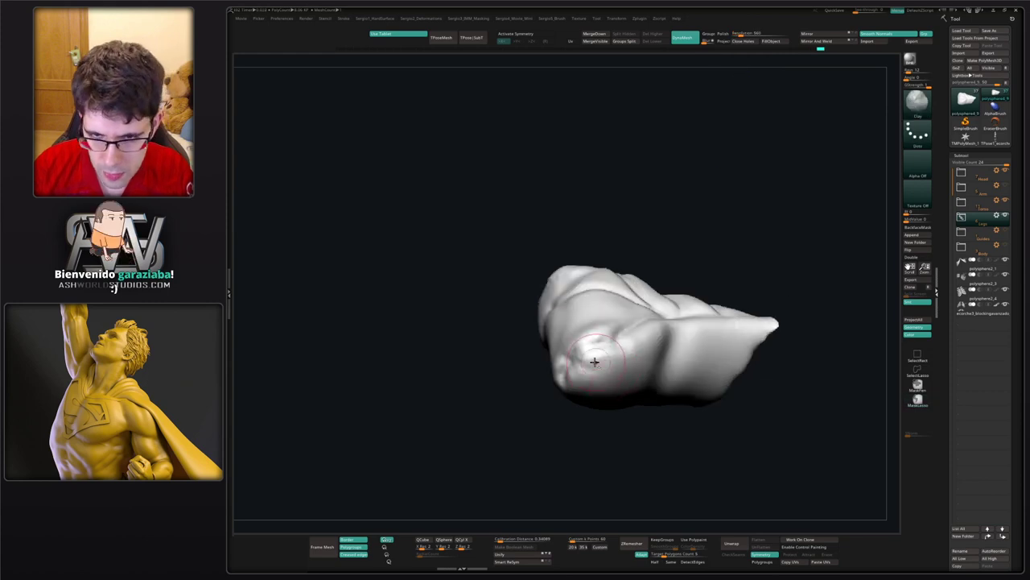
# - Sculpt the underside of the heel and arch with ClayBuildup, hollowing it from the heel towards the midfoot
pyautogui.press('b')
pyautogui.press('c')
pyautogui.press('b')
pyautogui.moveTo(588, 363)
pyautogui.mouseDown()
pyautogui.moveTo(573, 374)
pyautogui.moveTo(644, 338)
pyautogui.moveTo(603, 378)
pyautogui.moveTo(646, 359)
pyautogui.mouseUp()
pyautogui.moveTo(646, 378); pyautogui.dragTo(647, 354, button='right')
pyautogui.moveTo(647, 364)
pyautogui.mouseDown()
pyautogui.moveTo(581, 380)
pyautogui.moveTo(653, 359)
pyautogui.moveTo(605, 355)
pyautogui.moveTo(598, 364)
pyautogui.mouseUp()
pyautogui.moveTo(600, 358)
pyautogui.mouseDown(button='right')
pyautogui.moveTo(651, 348)
pyautogui.moveTo(719, 381)
pyautogui.moveTo(673, 371)
pyautogui.mouseUp(button='right')
pyautogui.moveTo(654, 402)
pyautogui.mouseDown()
pyautogui.moveTo(650, 366)
pyautogui.moveTo(633, 351)
pyautogui.moveTo(660, 338)
pyautogui.moveTo(666, 378)
pyautogui.mouseUp()
pyautogui.moveTo(619, 366); pyautogui.dragTo(675, 358, button='right')
pyautogui.moveTo(675, 357)
pyautogui.mouseDown()
pyautogui.moveTo(681, 390)
pyautogui.moveTo(697, 346)
pyautogui.moveTo(669, 329)
pyautogui.moveTo(681, 302)
pyautogui.moveTo(691, 362)
pyautogui.mouseUp()
pyautogui.moveTo(691, 354); pyautogui.dragTo(736, 343, button='right')
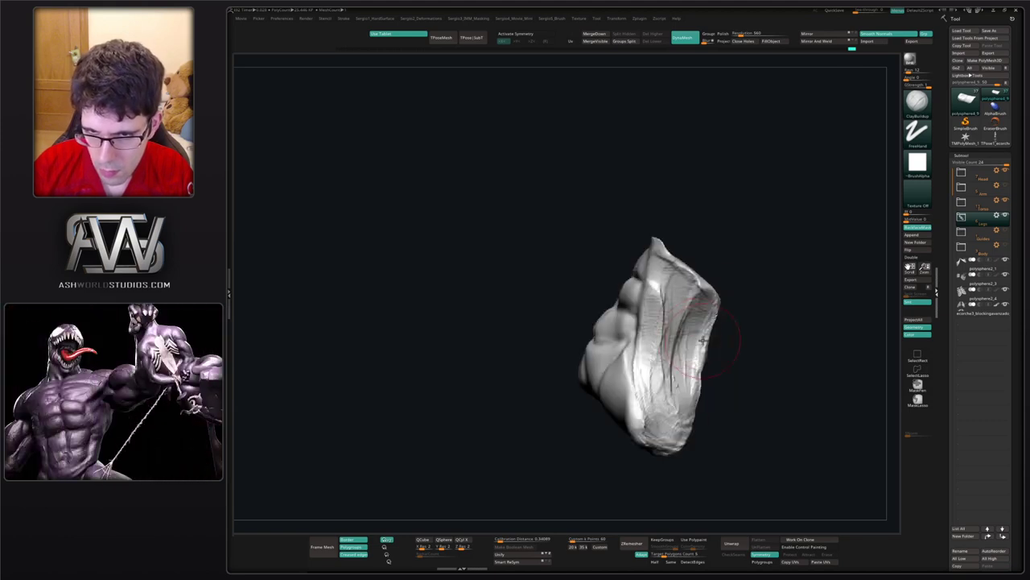
# - Refine the sole's hollow and the lower heel edge with more ClayBuildup strokes
pyautogui.moveTo(652, 290)
pyautogui.mouseDown()
pyautogui.moveTo(647, 348)
pyautogui.moveTo(668, 303)
pyautogui.moveTo(670, 369)
pyautogui.moveTo(694, 354)
pyautogui.moveTo(654, 372)
pyautogui.moveTo(645, 409)
pyautogui.moveTo(649, 401)
pyautogui.mouseUp()
pyautogui.moveTo(649, 400); pyautogui.dragTo(685, 396, button='right')
pyautogui.moveTo(630, 410); pyautogui.dragTo(633, 361)
pyautogui.moveTo(644, 394)
pyautogui.mouseDown(button='right')
pyautogui.moveTo(679, 409)
pyautogui.moveTo(687, 425)
pyautogui.moveTo(745, 388)
pyautogui.mouseUp(button='right')
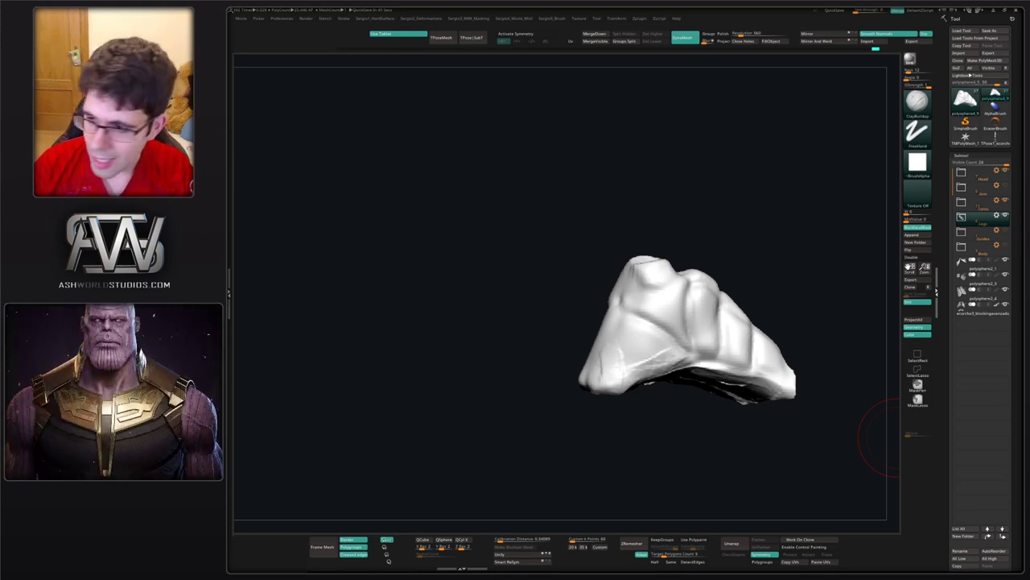
pyautogui.moveTo(674, 402)
pyautogui.mouseDown()
pyautogui.moveTo(655, 436)
pyautogui.moveTo(633, 411)
pyautogui.mouseUp()
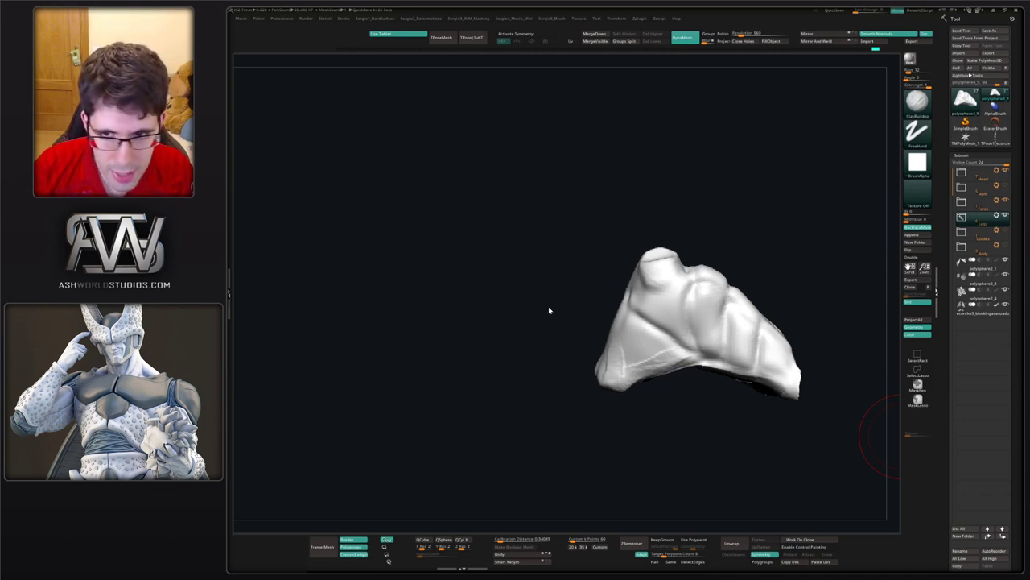
# - Carve a recess into the side of the heel bone below the talus with ClayBuildup and shape the surface around it
pyautogui.moveTo(589, 288)
pyautogui.mouseDown()
pyautogui.moveTo(636, 302)
pyautogui.moveTo(612, 313)
pyautogui.moveTo(614, 292)
pyautogui.moveTo(594, 301)
pyautogui.moveTo(598, 325)
pyautogui.moveTo(617, 346)
pyautogui.moveTo(628, 342)
pyautogui.moveTo(598, 365)
pyautogui.moveTo(620, 334)
pyautogui.moveTo(590, 351)
pyautogui.moveTo(630, 317)
pyautogui.moveTo(554, 352)
pyautogui.moveTo(584, 350)
pyautogui.mouseUp()
pyautogui.moveTo(586, 353)
pyautogui.mouseDown(button='right')
pyautogui.moveTo(667, 355)
pyautogui.moveTo(635, 352)
pyautogui.mouseUp(button='right')
pyautogui.moveTo(634, 352)
pyautogui.mouseDown()
pyautogui.moveTo(588, 340)
pyautogui.moveTo(561, 350)
pyautogui.mouseUp()
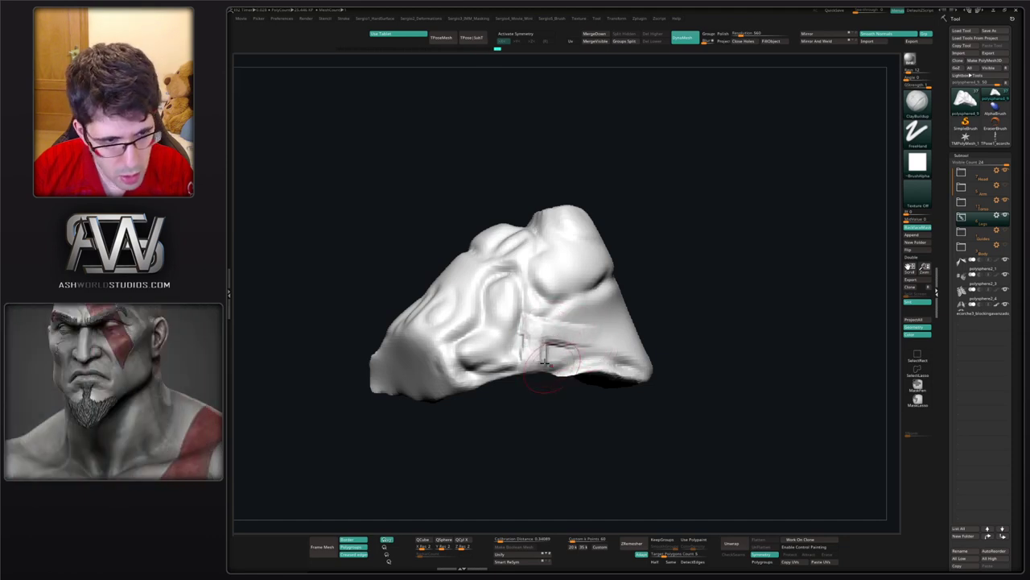
pyautogui.moveTo(546, 362); pyautogui.dragTo(604, 349)
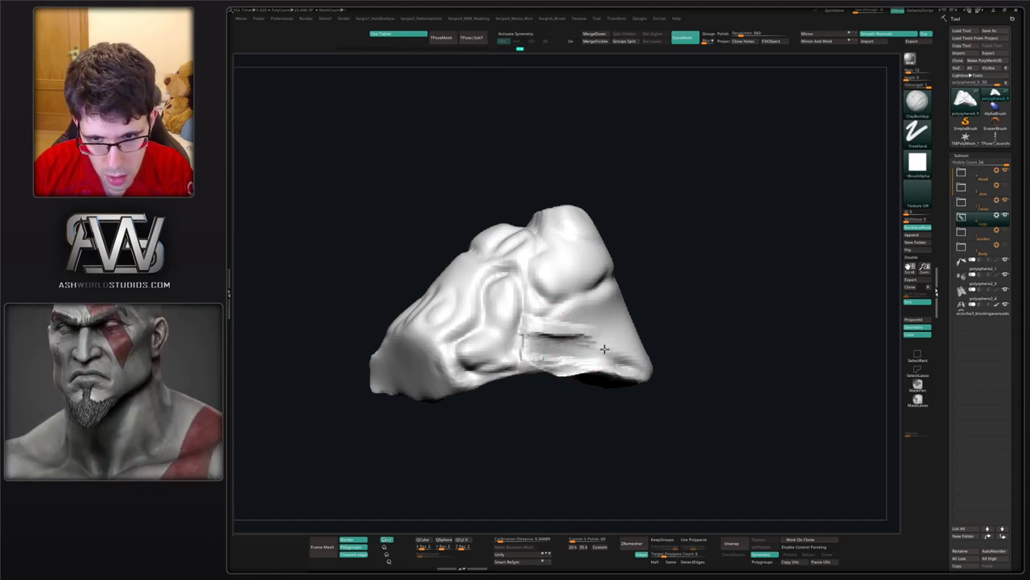
pyautogui.moveTo(525, 365); pyautogui.dragTo(575, 368)
pyautogui.keyDown('alt'); pyautogui.moveTo(575, 368); pyautogui.dragTo(498, 369, button='right'); pyautogui.keyUp('alt')
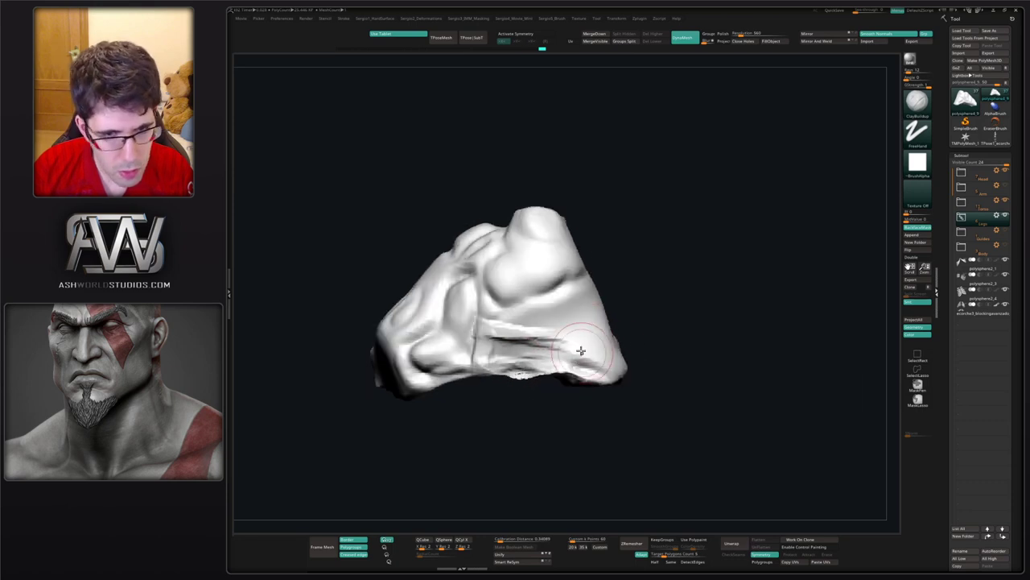
pyautogui.moveTo(617, 353); pyautogui.dragTo(593, 333)
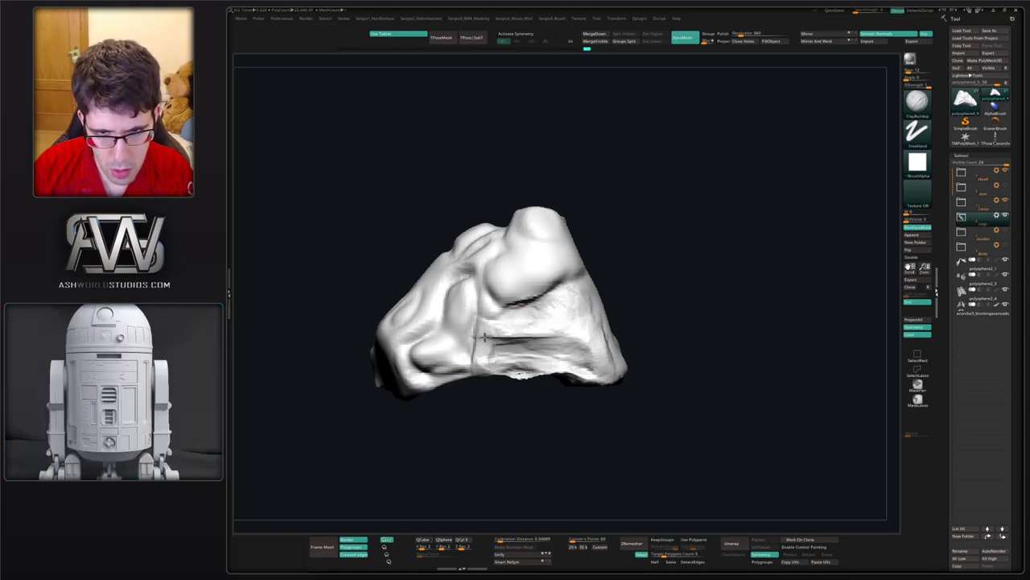
# - Refine the heel bone's side recess and smooth the stray bump on its lower edge
pyautogui.moveTo(488, 340)
pyautogui.mouseDown()
pyautogui.moveTo(560, 334)
pyautogui.moveTo(522, 344)
pyautogui.mouseUp()
pyautogui.keyDown('ctrl'); pyautogui.moveTo(556, 346); pyautogui.dragTo(553, 322, button='right'); pyautogui.keyUp('ctrl')
pyautogui.moveTo(553, 322)
pyautogui.mouseDown(button='right')
pyautogui.moveTo(610, 343)
pyautogui.moveTo(552, 361)
pyautogui.moveTo(547, 392)
pyautogui.moveTo(567, 346)
pyautogui.moveTo(573, 360)
pyautogui.mouseUp(button='right')
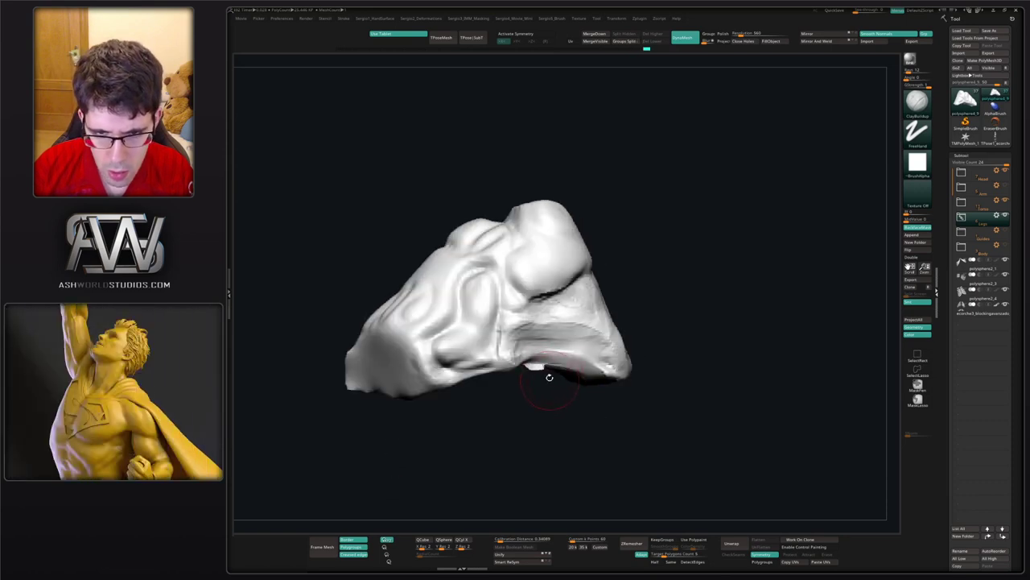
pyautogui.keyDown('shift'); pyautogui.moveTo(539, 367); pyautogui.dragTo(542, 370); pyautogui.keyUp('shift')
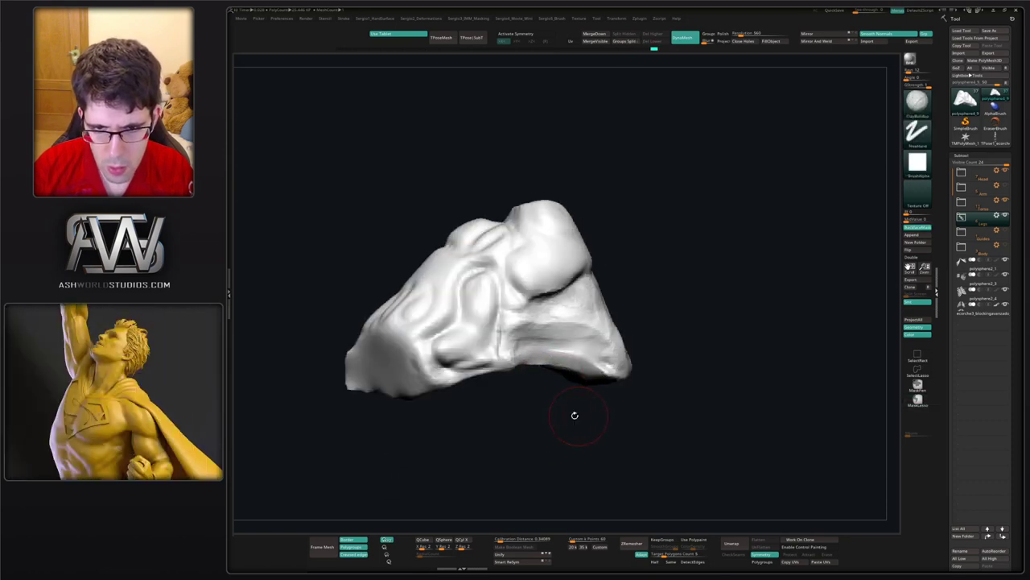
# - Cut a crease between the heel bone and the midfoot with DamStandard, running from below the talus to the lower edge
pyautogui.moveTo(572, 417)
pyautogui.mouseDown(button='right')
pyautogui.moveTo(510, 362)
pyautogui.moveTo(559, 349)
pyautogui.moveTo(566, 363)
pyautogui.mouseUp(button='right')
pyautogui.press('b')
pyautogui.press('d')
pyautogui.press('s')
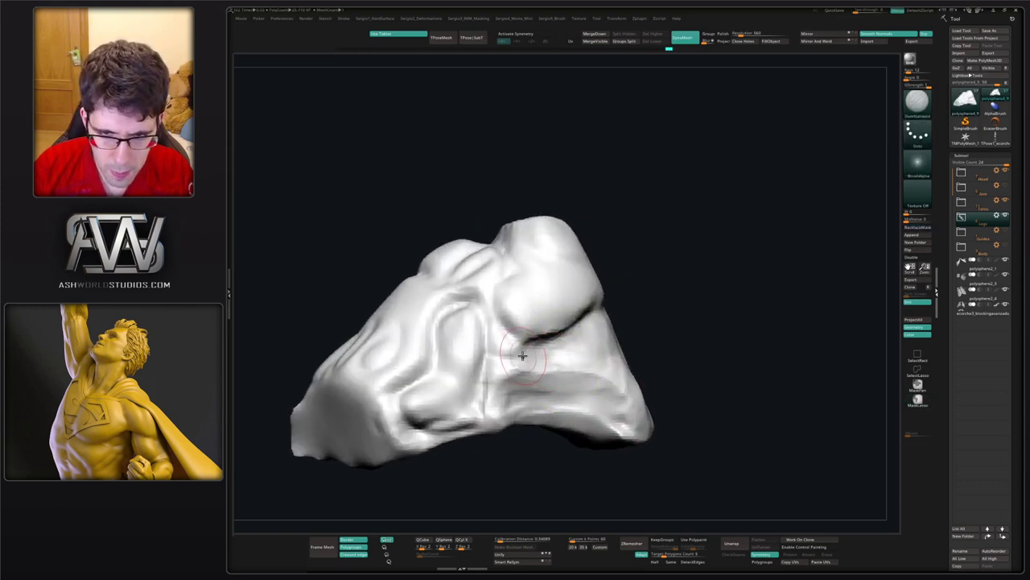
pyautogui.moveTo(527, 355)
pyautogui.mouseDown()
pyautogui.moveTo(510, 353)
pyautogui.moveTo(484, 388)
pyautogui.mouseUp()
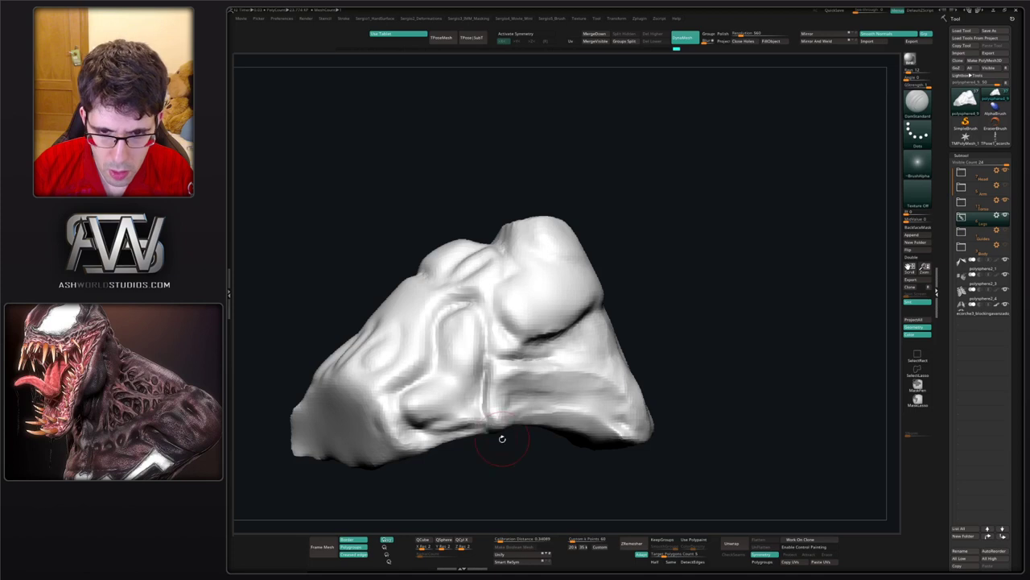
pyautogui.moveTo(491, 426); pyautogui.dragTo(484, 459, button='right')
pyautogui.moveTo(535, 439)
pyautogui.mouseDown(button='right')
pyautogui.moveTo(548, 398)
pyautogui.moveTo(515, 386)
pyautogui.mouseUp(button='right')
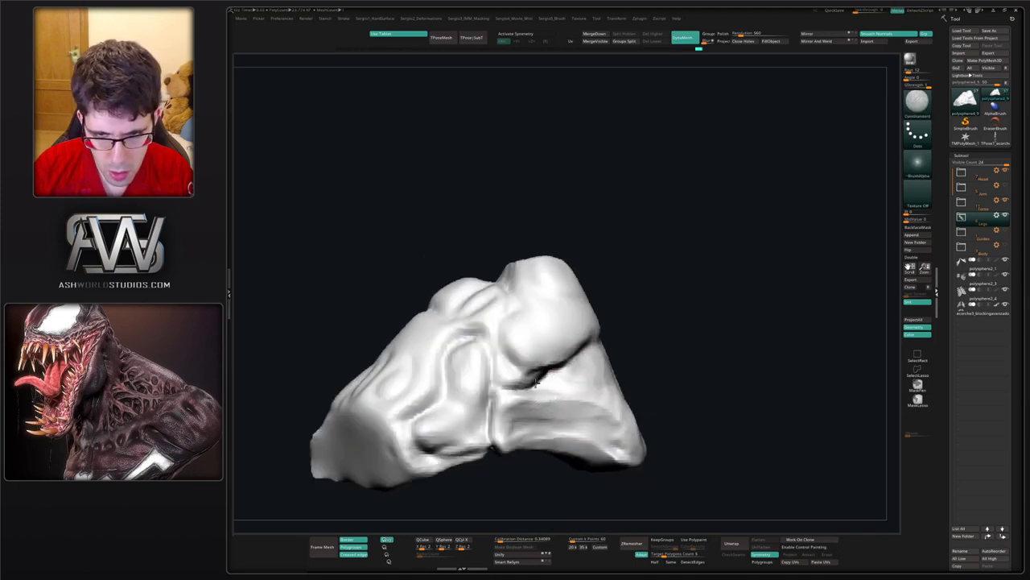
# - Deepen the heel bone's side recess behind the midfoot crease with ClayBuildup and shape the ledge above it
pyautogui.moveTo(579, 371)
pyautogui.mouseDown(button='right')
pyautogui.moveTo(583, 347)
pyautogui.moveTo(516, 381)
pyautogui.mouseUp(button='right')
pyautogui.press('b')
pyautogui.press('c')
pyautogui.press('b')
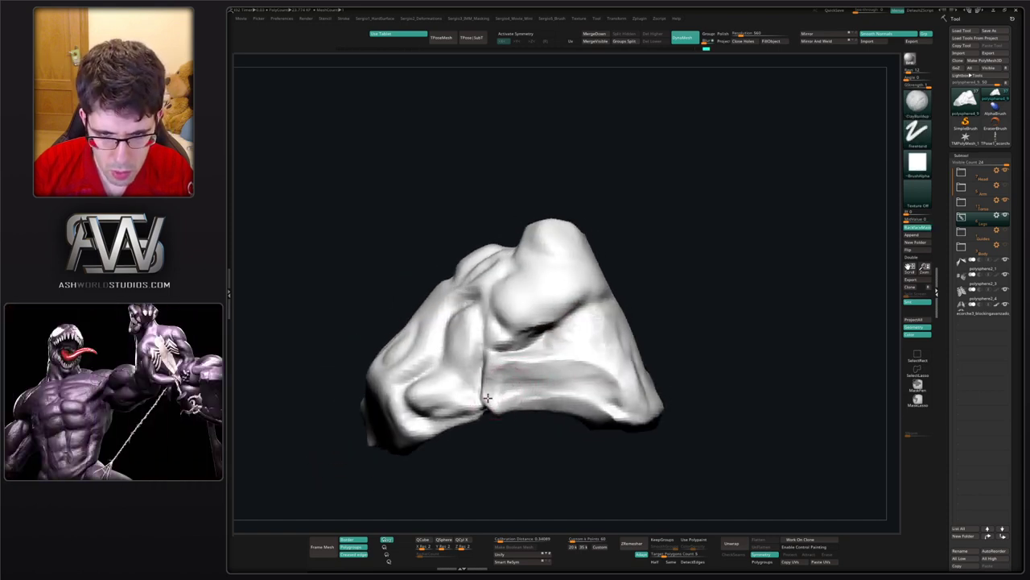
pyautogui.moveTo(496, 412); pyautogui.dragTo(522, 400, button='right')
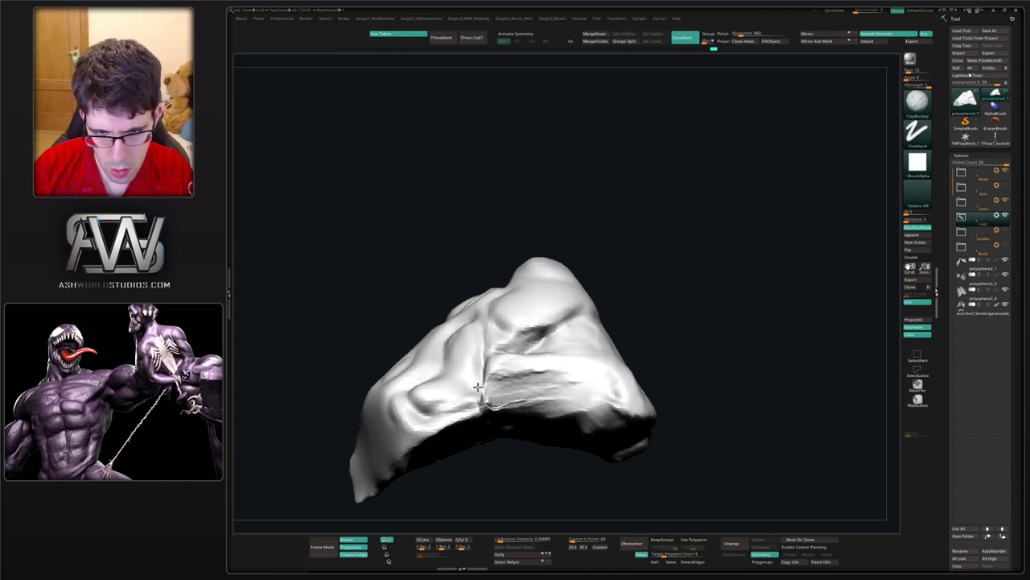
pyautogui.moveTo(490, 376); pyautogui.dragTo(553, 366)
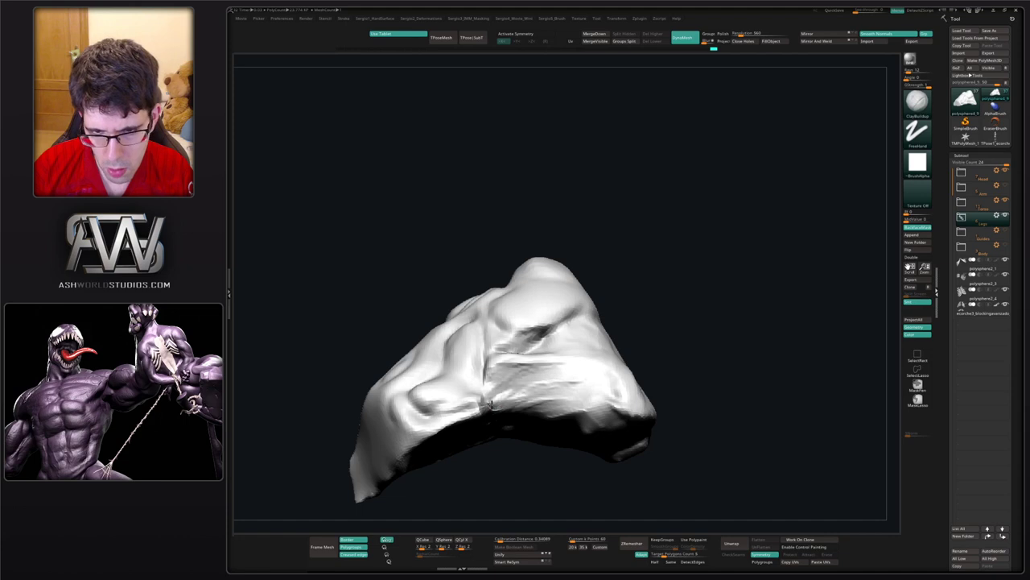
pyautogui.moveTo(574, 385)
pyautogui.mouseDown(button='right')
pyautogui.moveTo(578, 342)
pyautogui.moveTo(564, 389)
pyautogui.moveTo(503, 390)
pyautogui.mouseUp(button='right')
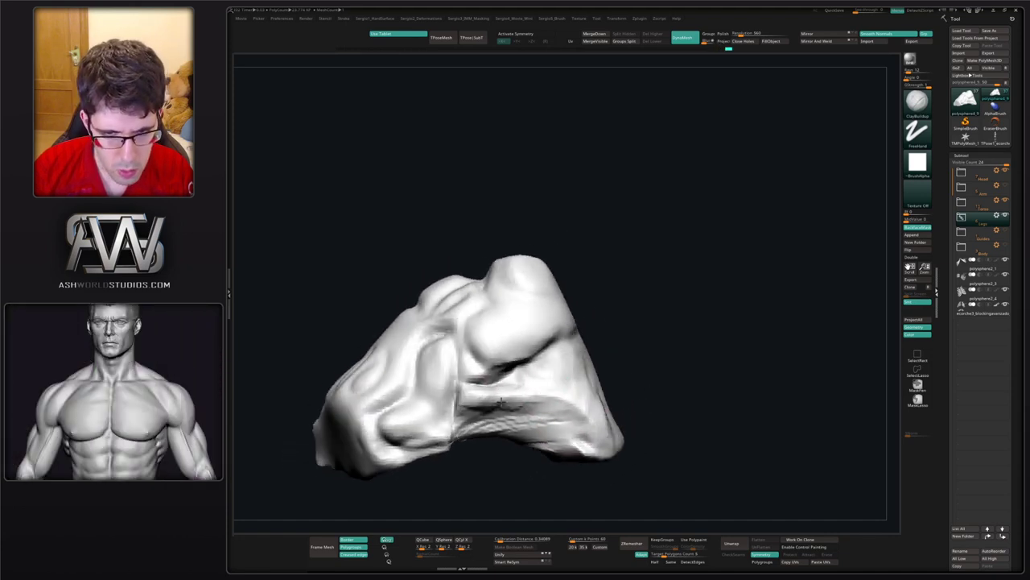
# - Extend the side recess back towards the heel tip and blend the surface below the talus with ClayBuildup
pyautogui.moveTo(501, 402)
pyautogui.mouseDown()
pyautogui.moveTo(541, 407)
pyautogui.moveTo(540, 378)
pyautogui.moveTo(555, 370)
pyautogui.moveTo(539, 375)
pyautogui.moveTo(571, 375)
pyautogui.moveTo(527, 374)
pyautogui.moveTo(558, 363)
pyautogui.moveTo(541, 398)
pyautogui.moveTo(595, 411)
pyautogui.mouseUp()
pyautogui.moveTo(596, 411)
pyautogui.mouseDown(button='right')
pyautogui.moveTo(591, 397)
pyautogui.moveTo(631, 432)
pyautogui.mouseUp(button='right')
pyautogui.moveTo(632, 433); pyautogui.dragTo(604, 411)
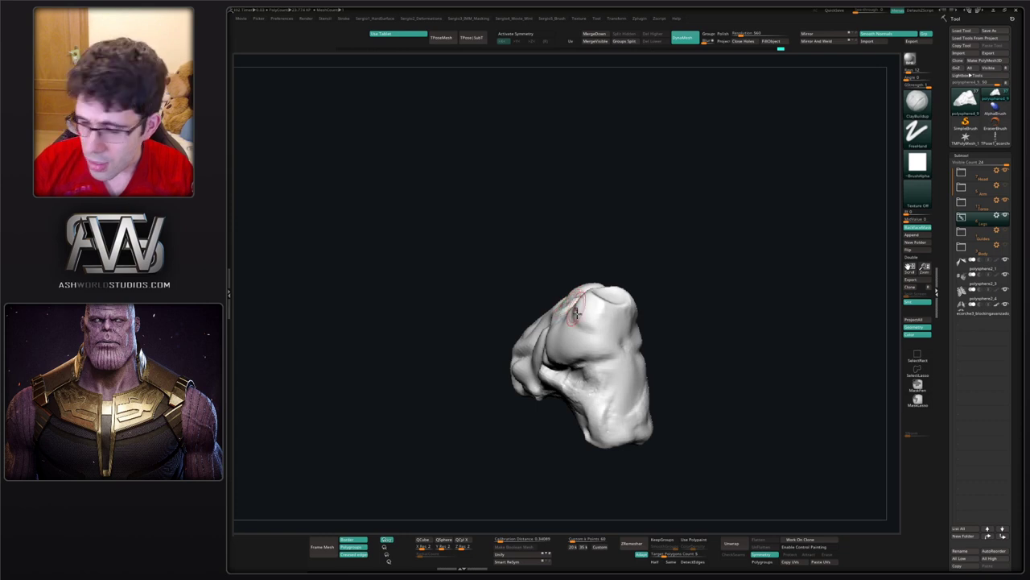
pyautogui.moveTo(621, 373)
pyautogui.mouseDown(button='right')
pyautogui.moveTo(586, 375)
pyautogui.moveTo(587, 400)
pyautogui.moveTo(583, 391)
pyautogui.mouseUp(button='right')
pyautogui.moveTo(584, 392); pyautogui.dragTo(557, 395)
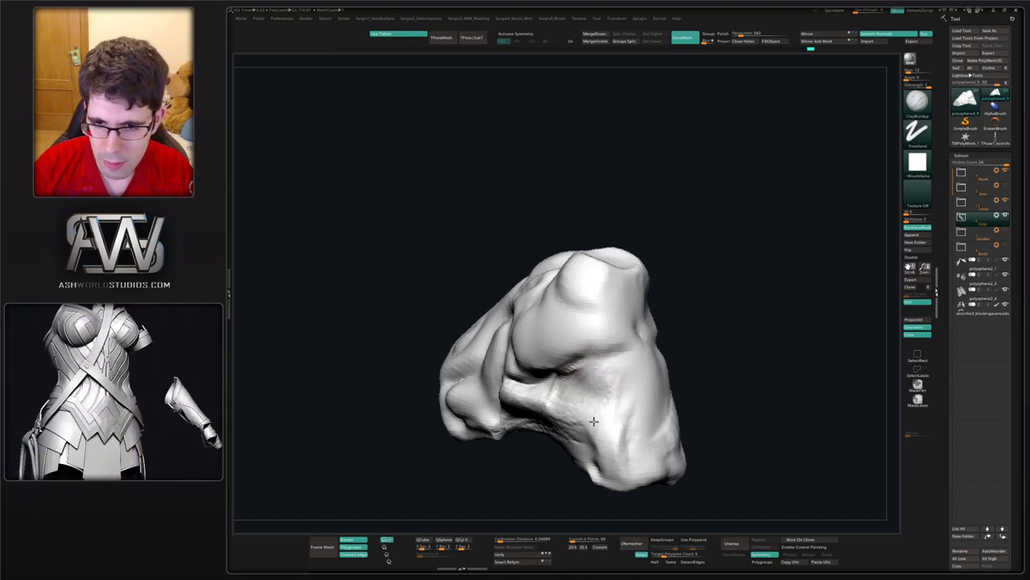
# - Shape the heel bone's side between the talus and the heel tip with diagonal ClayBuildup strokes
pyautogui.moveTo(603, 405)
pyautogui.mouseDown(button='right')
pyautogui.moveTo(598, 371)
pyautogui.moveTo(578, 359)
pyautogui.mouseUp(button='right')
pyautogui.moveTo(575, 402); pyautogui.dragTo(596, 422)
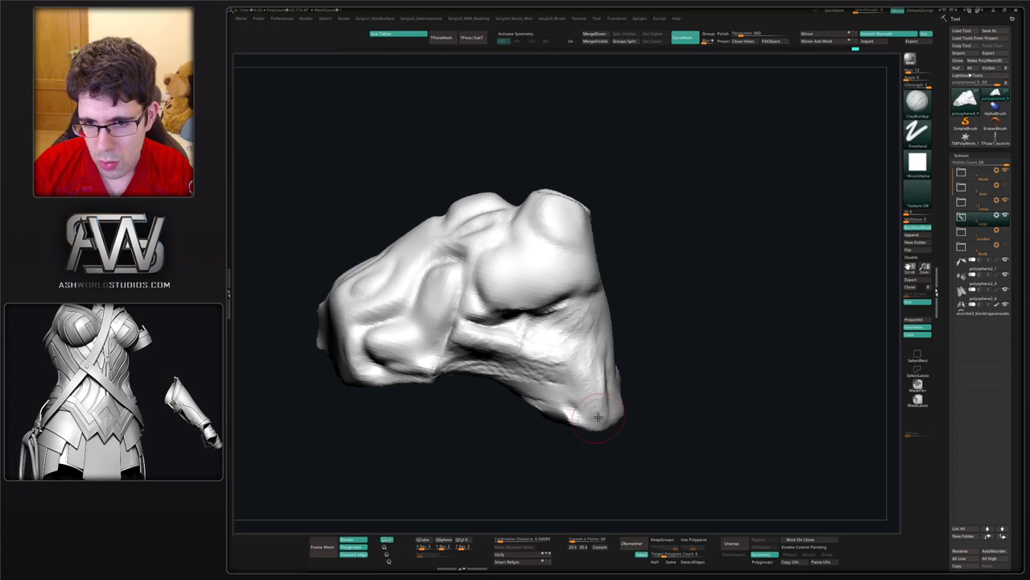
pyautogui.moveTo(540, 359); pyautogui.dragTo(566, 352, button='right')
pyautogui.moveTo(589, 395); pyautogui.dragTo(601, 379)
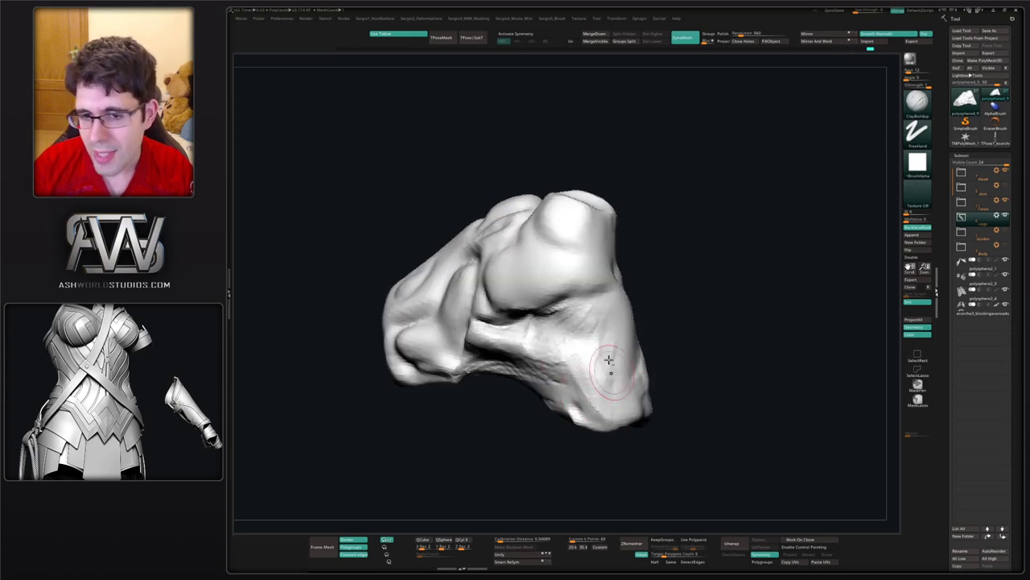
pyautogui.moveTo(578, 350); pyautogui.dragTo(563, 345, button='right')
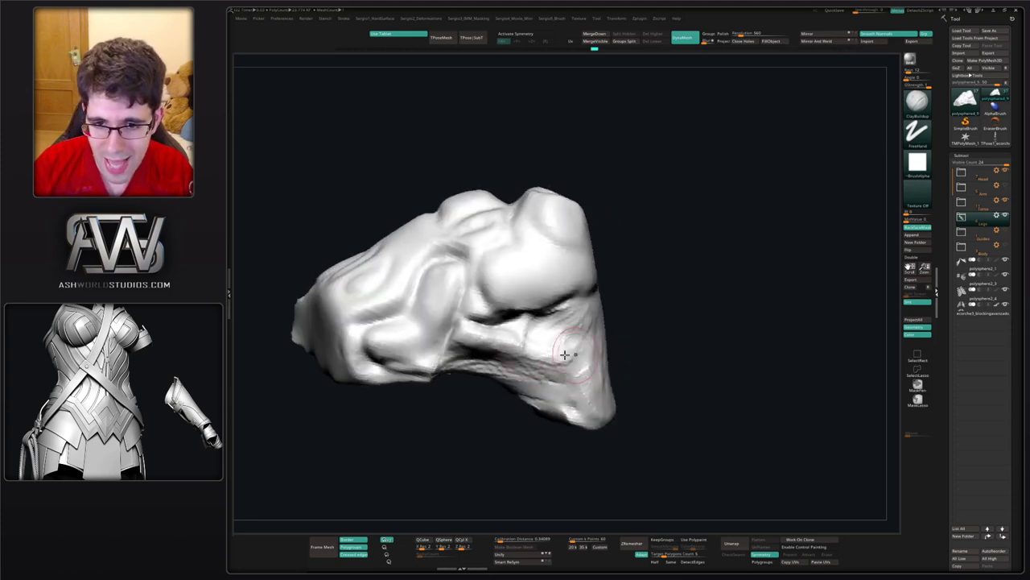
pyautogui.moveTo(541, 340); pyautogui.dragTo(547, 344)
pyautogui.moveTo(534, 346)
pyautogui.mouseDown()
pyautogui.moveTo(556, 351)
pyautogui.moveTo(575, 380)
pyautogui.mouseUp()
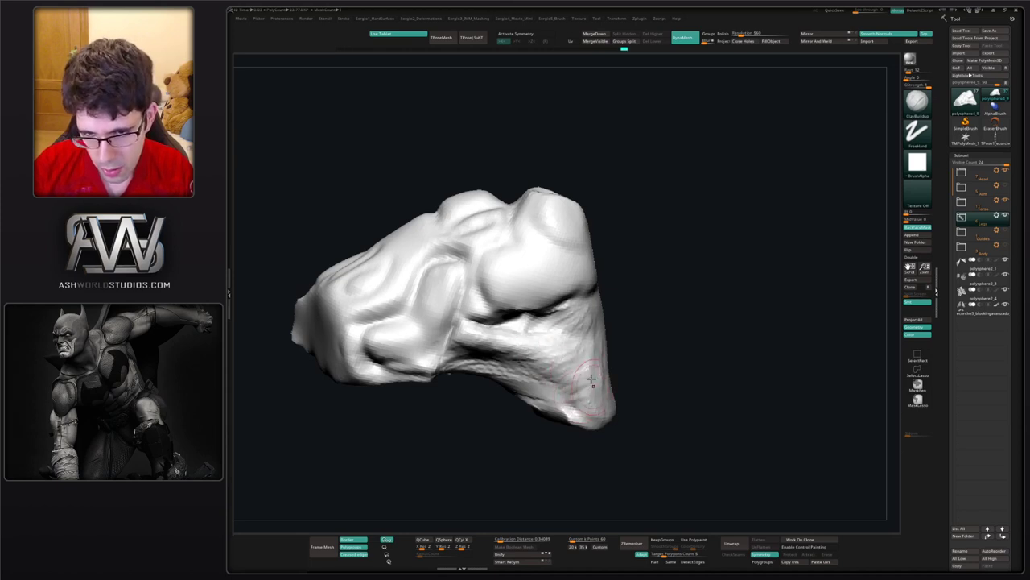
# - Refine the heel bone's lower side and arch edge from the heel tip to the midfoot with ClayBuildup
pyautogui.moveTo(591, 378); pyautogui.dragTo(583, 387, button='right')
pyautogui.moveTo(583, 387)
pyautogui.mouseDown()
pyautogui.moveTo(534, 362)
pyautogui.moveTo(555, 382)
pyautogui.mouseUp()
pyautogui.moveTo(555, 381); pyautogui.dragTo(537, 385, button='right')
pyautogui.moveTo(547, 375)
pyautogui.mouseDown()
pyautogui.moveTo(477, 344)
pyautogui.moveTo(512, 348)
pyautogui.mouseUp()
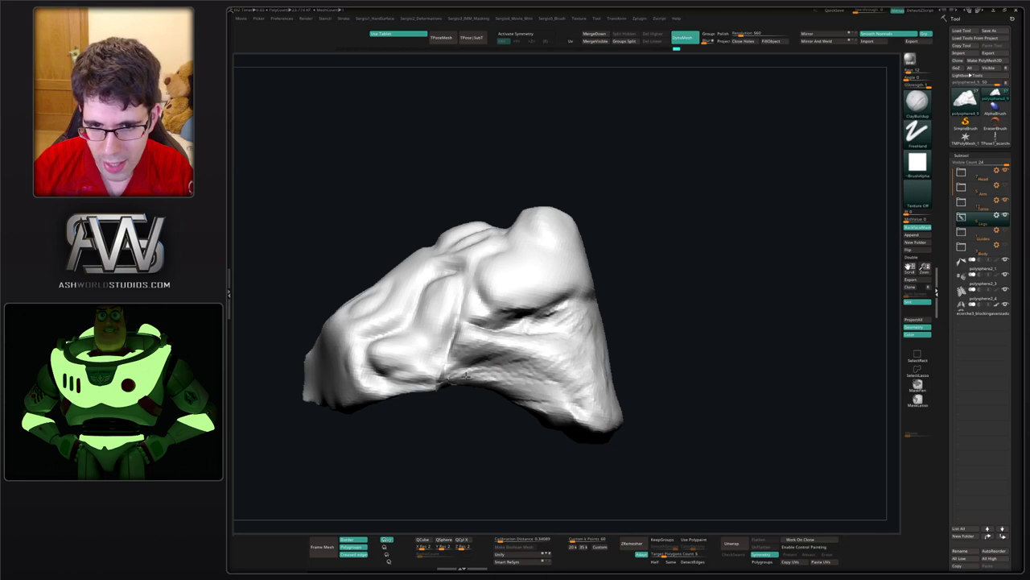
pyautogui.moveTo(551, 389); pyautogui.dragTo(563, 399)
pyautogui.moveTo(563, 399)
pyautogui.mouseDown(button='right')
pyautogui.moveTo(580, 421)
pyautogui.moveTo(577, 389)
pyautogui.moveTo(634, 391)
pyautogui.moveTo(562, 376)
pyautogui.moveTo(551, 387)
pyautogui.mouseUp(button='right')
pyautogui.moveTo(543, 400); pyautogui.dragTo(508, 464)
# - Adjust the ledge and hollow between the talus and the protruding heel with ClayBuildup
pyautogui.moveTo(515, 464); pyautogui.dragTo(552, 460, button='right')
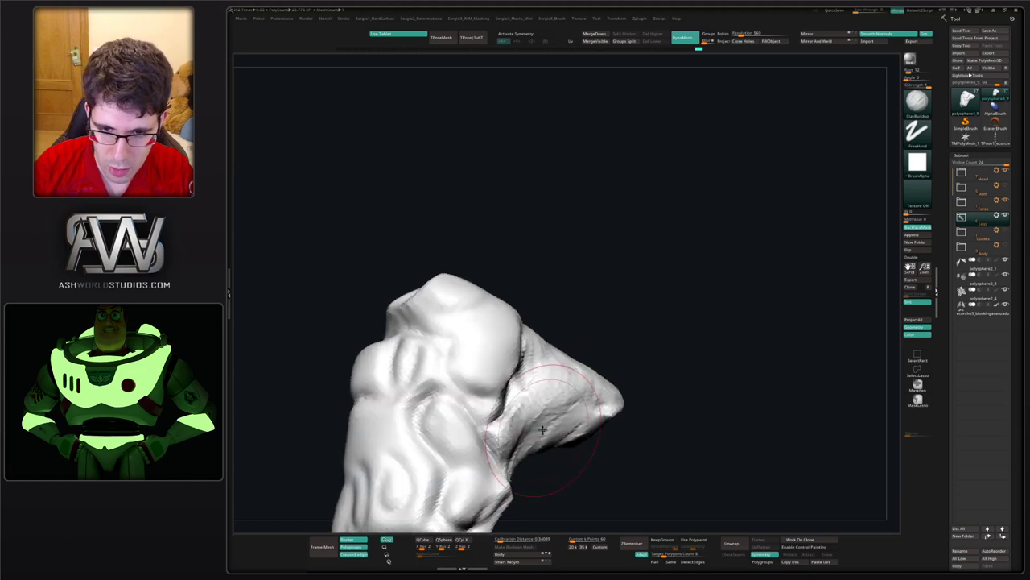
pyautogui.moveTo(535, 419)
pyautogui.mouseDown()
pyautogui.moveTo(541, 395)
pyautogui.moveTo(569, 401)
pyautogui.mouseUp()
pyautogui.hotkey('ctrl', 'shift', 'z')
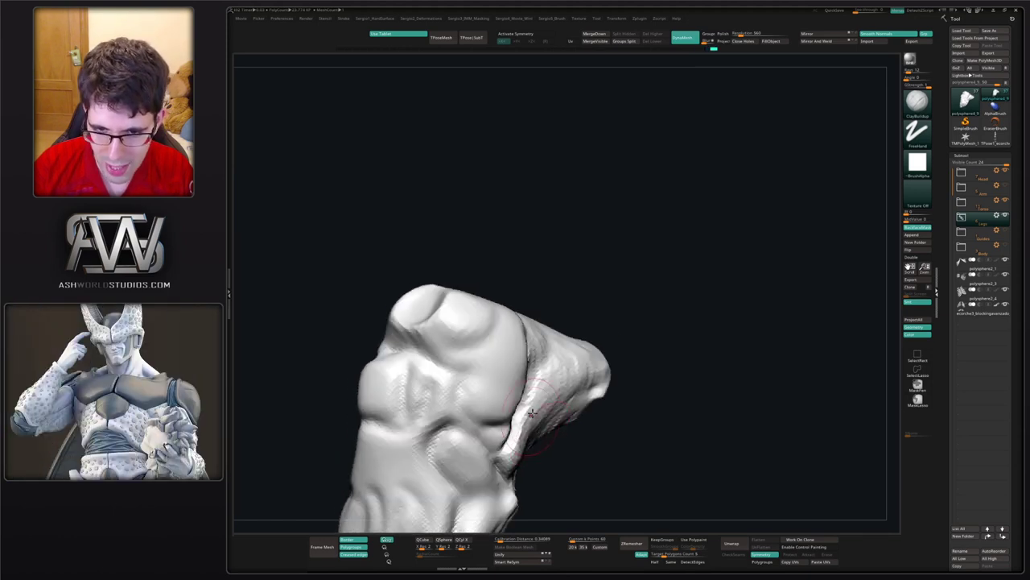
pyautogui.moveTo(554, 431); pyautogui.dragTo(538, 421, button='right')
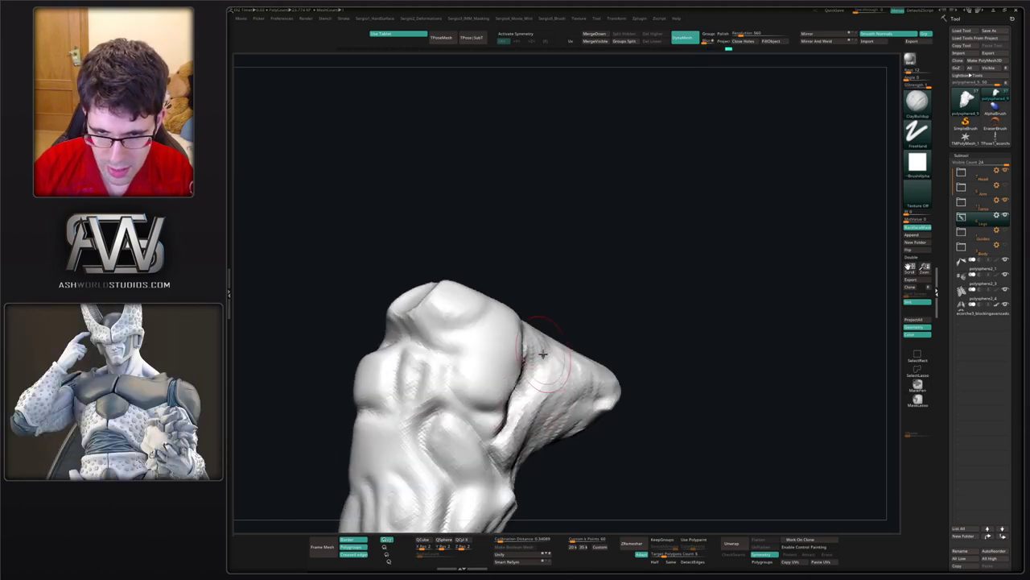
pyautogui.moveTo(533, 362); pyautogui.dragTo(565, 359, button='right')
pyautogui.moveTo(565, 359)
pyautogui.keyDown('ctrl'); pyautogui.mouseDown(button='right')
pyautogui.moveTo(558, 365)
pyautogui.moveTo(575, 359)
pyautogui.moveTo(579, 391)
pyautogui.moveTo(557, 355)
pyautogui.moveTo(548, 409)
pyautogui.moveTo(541, 385)
pyautogui.moveTo(559, 375)
pyautogui.mouseUp(button='right'); pyautogui.keyUp('ctrl')
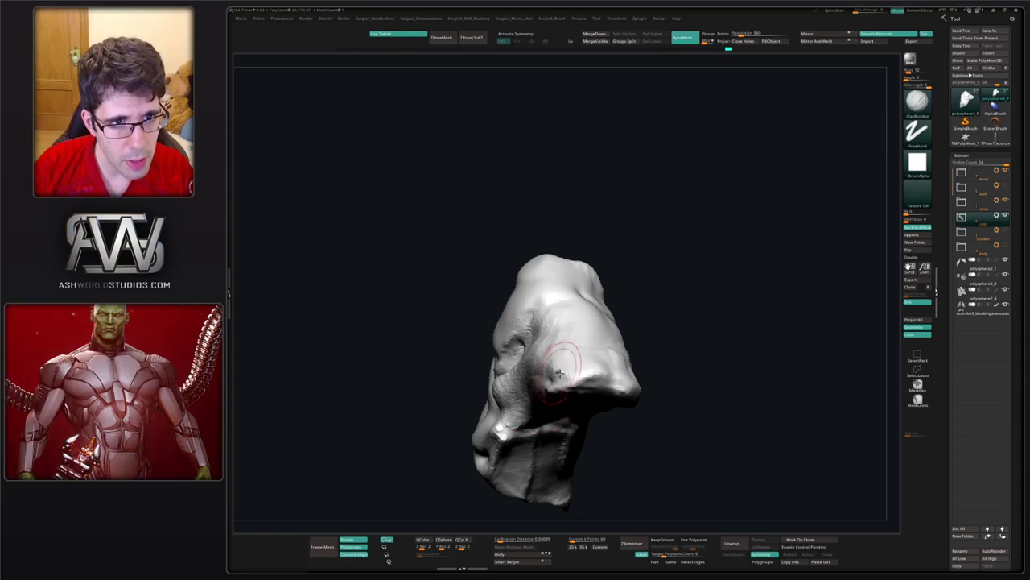
# - Carve a broad hollow into the opposite side of the heel bone below the talus with ClayBuildup
pyautogui.moveTo(558, 373); pyautogui.dragTo(668, 361)
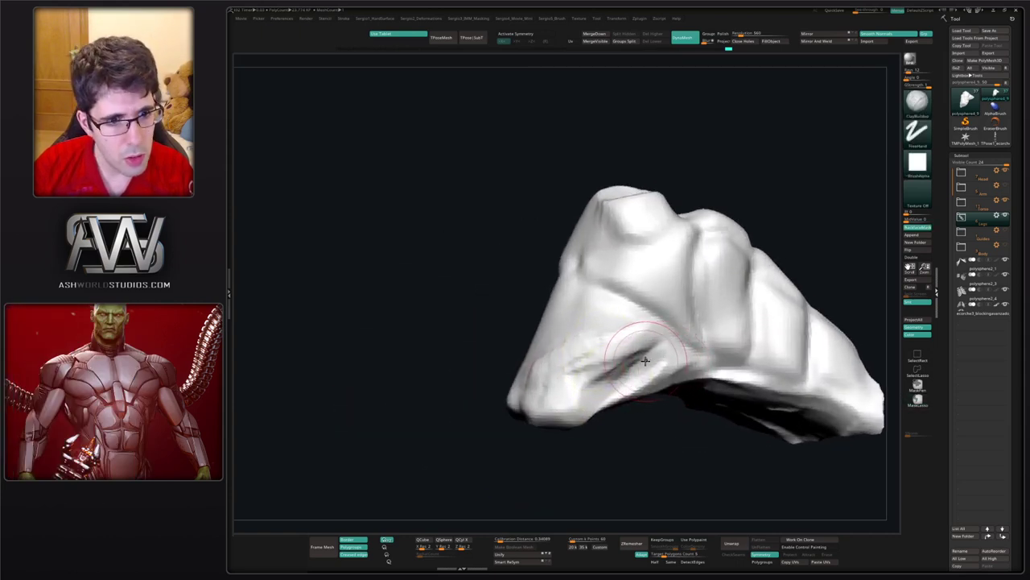
pyautogui.moveTo(623, 342)
pyautogui.mouseDown()
pyautogui.moveTo(662, 340)
pyautogui.moveTo(604, 300)
pyautogui.moveTo(619, 333)
pyautogui.moveTo(679, 352)
pyautogui.moveTo(668, 380)
pyautogui.moveTo(644, 362)
pyautogui.moveTo(649, 344)
pyautogui.moveTo(597, 363)
pyautogui.mouseUp()
pyautogui.moveTo(644, 336); pyautogui.dragTo(631, 363, button='right')
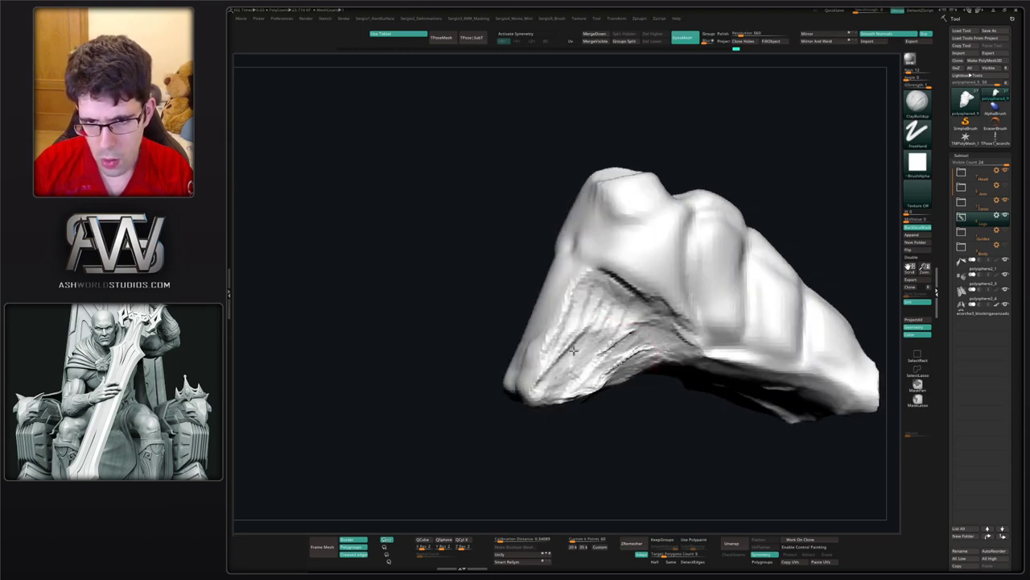
pyautogui.moveTo(573, 350); pyautogui.dragTo(583, 271)
pyautogui.moveTo(566, 377)
pyautogui.mouseDown(button='right')
pyautogui.moveTo(621, 391)
pyautogui.moveTo(689, 373)
pyautogui.moveTo(603, 338)
pyautogui.moveTo(573, 312)
pyautogui.mouseUp(button='right')
pyautogui.moveTo(573, 312); pyautogui.dragTo(556, 386)
pyautogui.moveTo(555, 378); pyautogui.dragTo(592, 372, button='right')
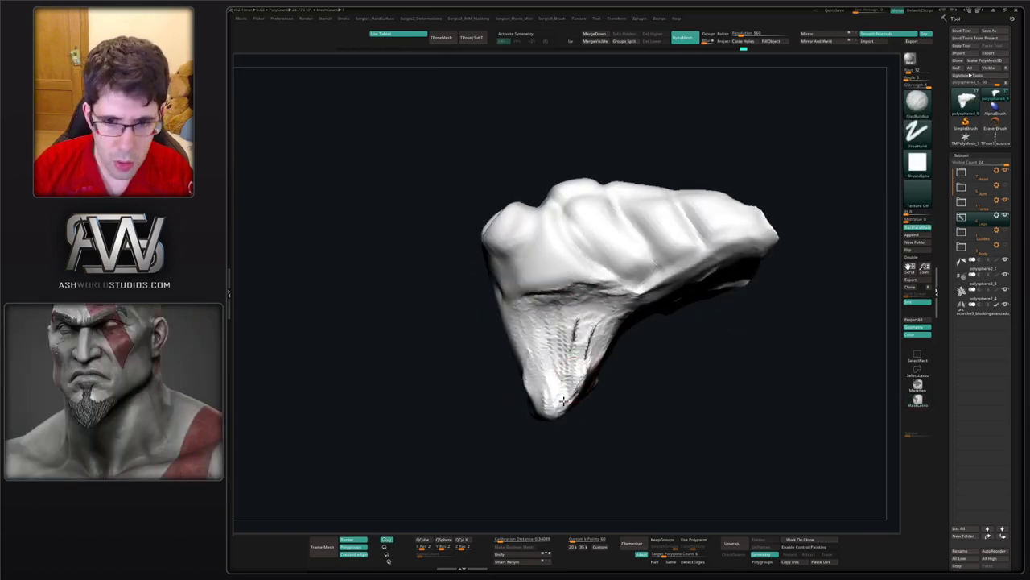
# - Build up the back and base of the heel with ClayBuildup, and remesh the piece with DynaMesh
pyautogui.moveTo(545, 400); pyautogui.dragTo(586, 383)
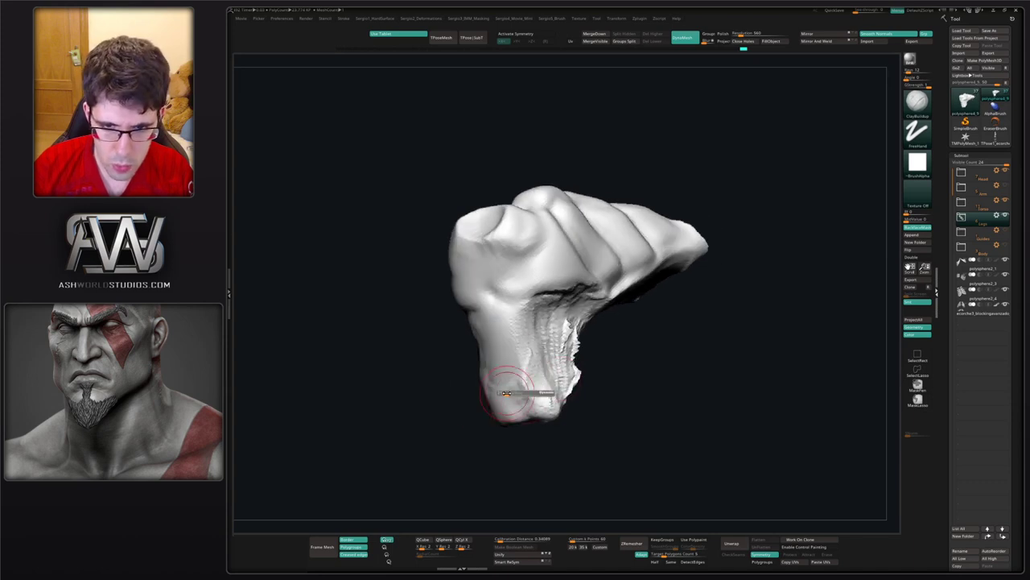
pyautogui.moveTo(485, 399)
pyautogui.mouseDown()
pyautogui.moveTo(505, 403)
pyautogui.moveTo(488, 381)
pyautogui.moveTo(502, 320)
pyautogui.moveTo(520, 320)
pyautogui.mouseUp()
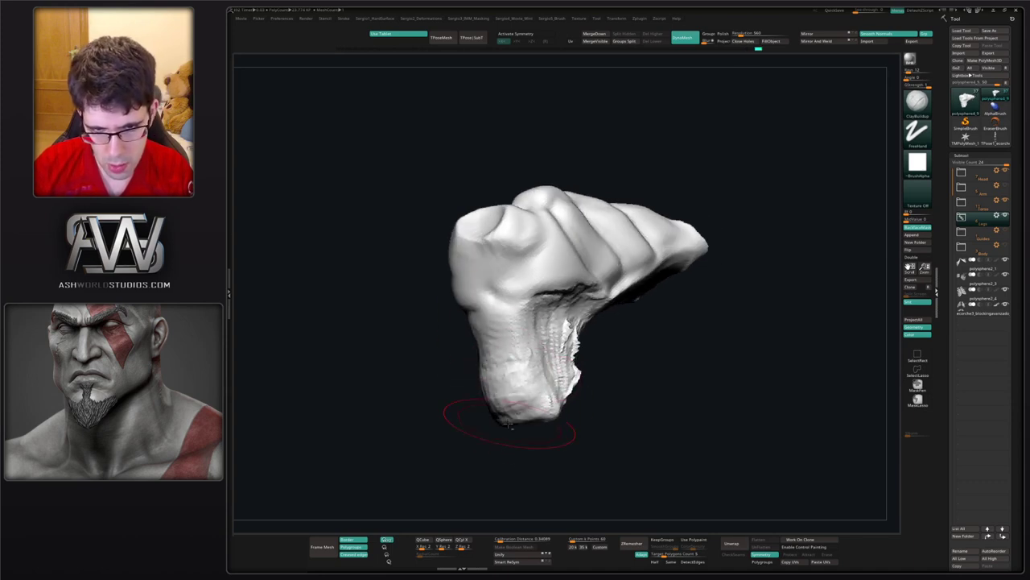
pyautogui.moveTo(545, 437)
pyautogui.mouseDown()
pyautogui.moveTo(554, 439)
pyautogui.moveTo(525, 435)
pyautogui.mouseUp()
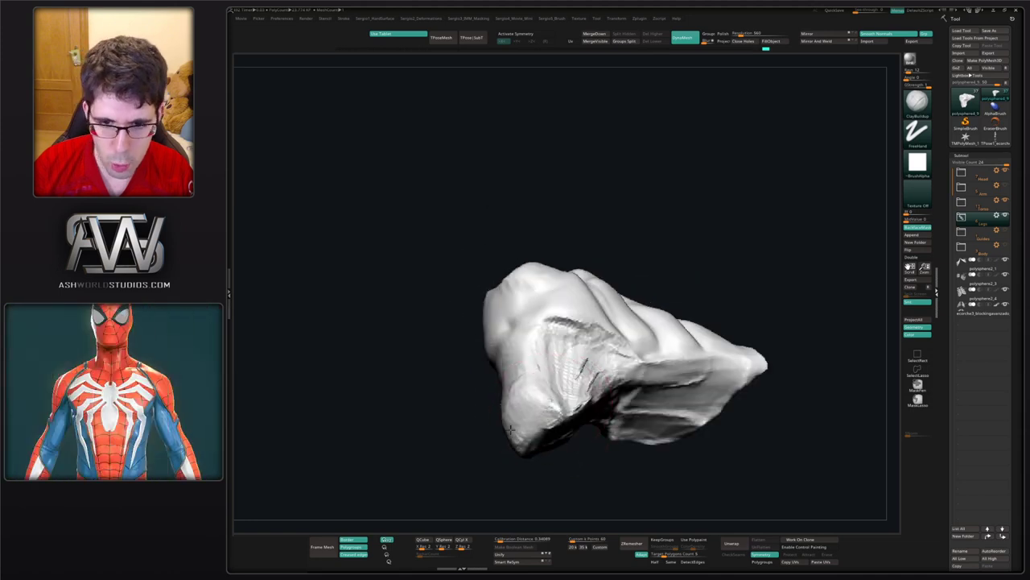
pyautogui.moveTo(563, 463)
pyautogui.mouseDown()
pyautogui.moveTo(558, 425)
pyautogui.moveTo(614, 363)
pyautogui.moveTo(581, 397)
pyautogui.moveTo(609, 455)
pyautogui.moveTo(609, 376)
pyautogui.moveTo(591, 412)
pyautogui.mouseUp()
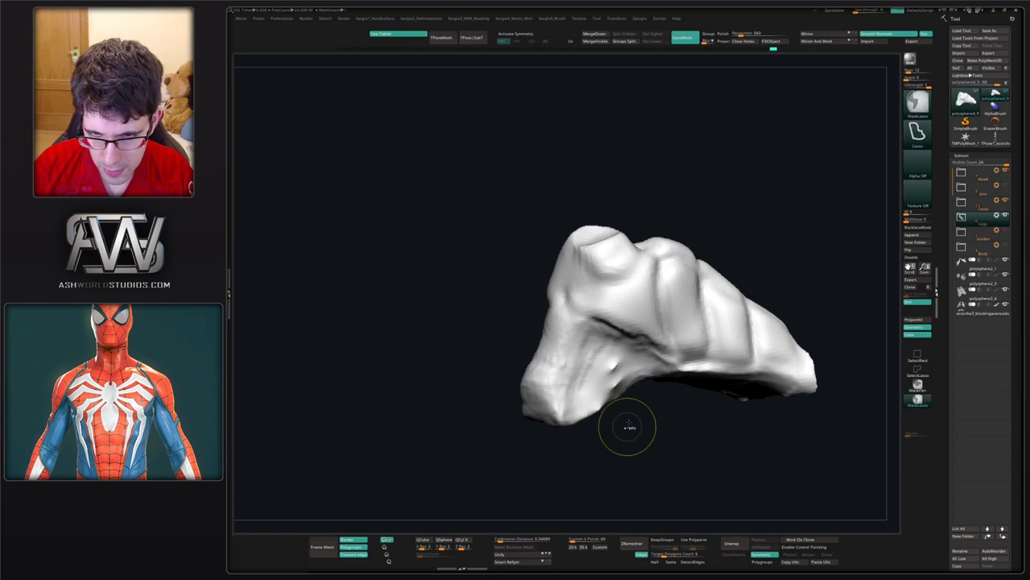
# - Build a diagonal ridge along the lower edge of the hollowed heel side with ClayBuildup and blend it into the heel tip
pyautogui.moveTo(614, 368)
pyautogui.mouseDown()
pyautogui.moveTo(616, 385)
pyautogui.moveTo(581, 414)
pyautogui.mouseUp()
pyautogui.moveTo(606, 379); pyautogui.dragTo(571, 378, button='right')
pyautogui.moveTo(596, 359); pyautogui.dragTo(570, 393)
pyautogui.moveTo(589, 378); pyautogui.dragTo(594, 392, button='right')
pyautogui.moveTo(595, 372); pyautogui.dragTo(556, 408)
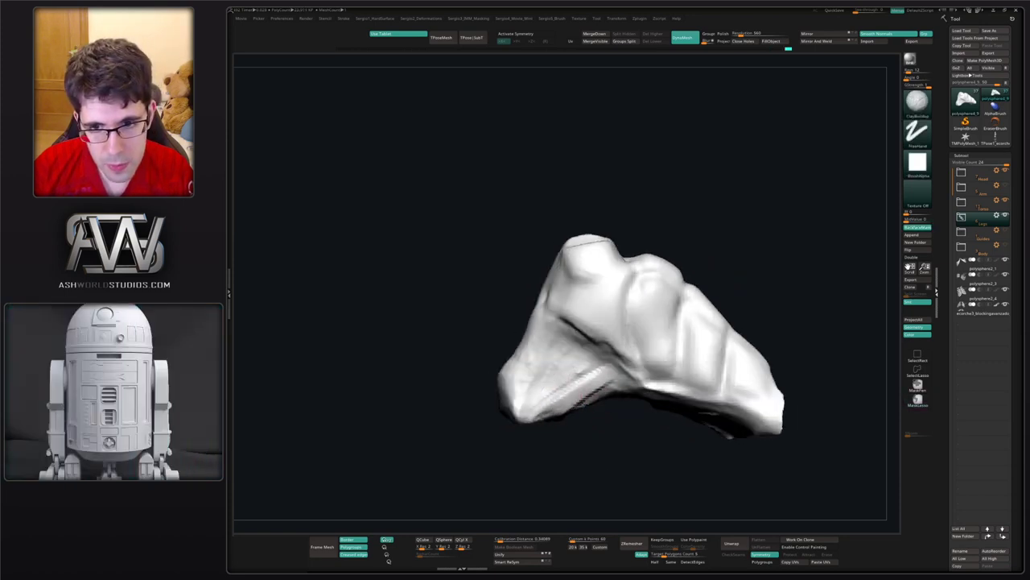
pyautogui.moveTo(595, 366); pyautogui.dragTo(525, 396)
pyautogui.moveTo(603, 372)
pyautogui.mouseDown()
pyautogui.moveTo(588, 390)
pyautogui.moveTo(599, 381)
pyautogui.mouseUp()
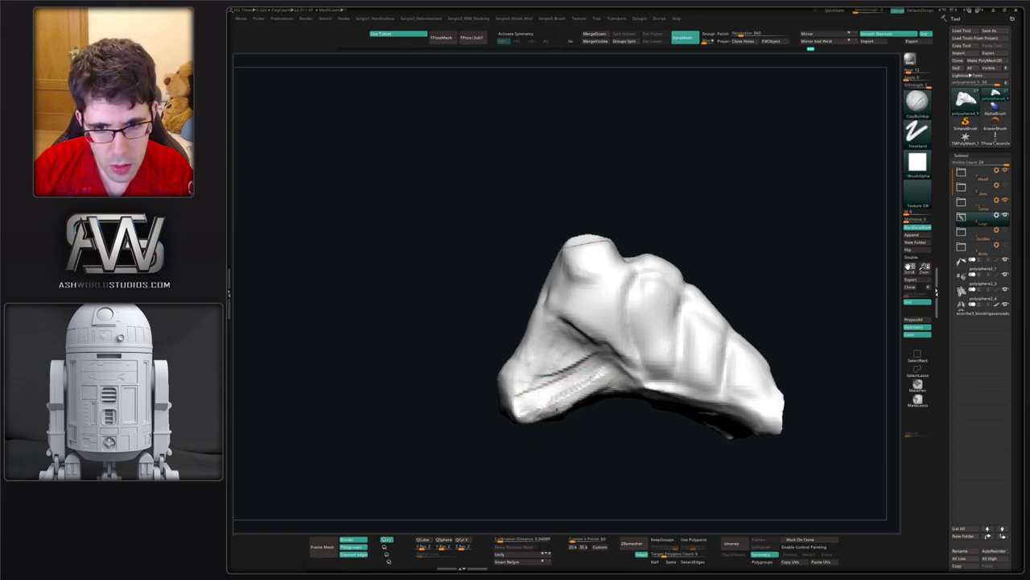
pyautogui.moveTo(557, 411)
pyautogui.mouseDown()
pyautogui.moveTo(527, 368)
pyautogui.moveTo(553, 367)
pyautogui.mouseUp()
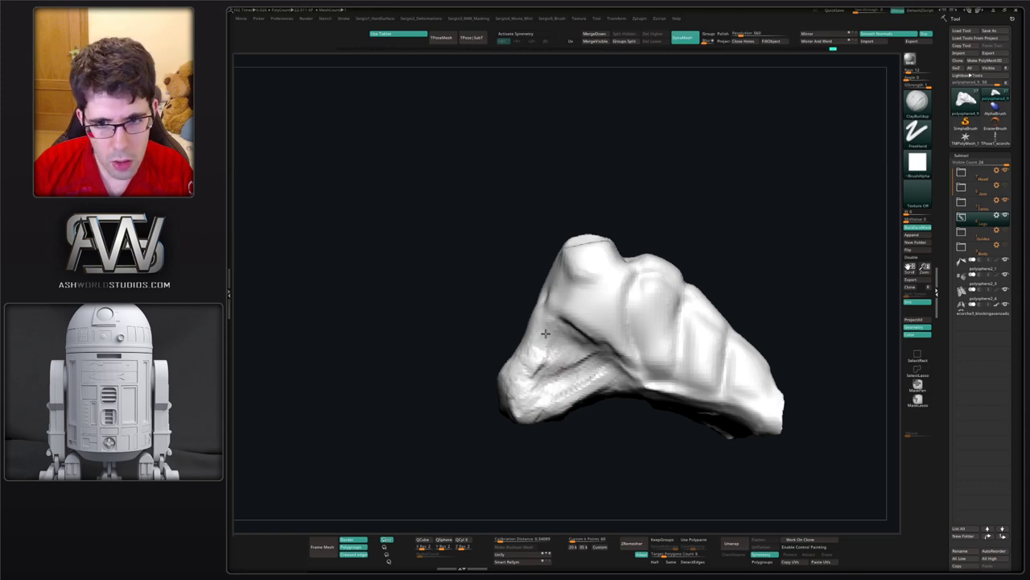
pyautogui.moveTo(531, 368); pyautogui.dragTo(534, 391)
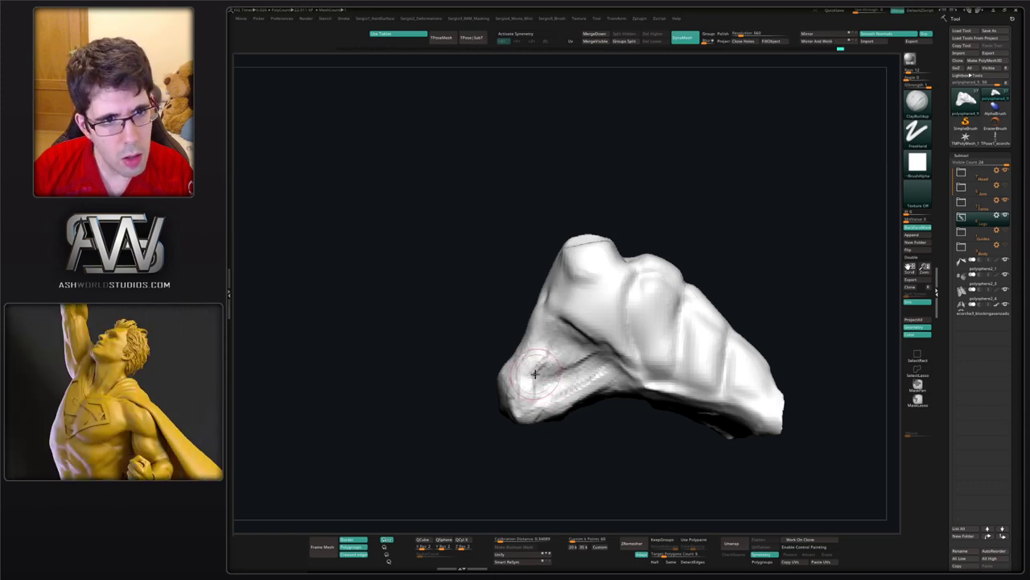
# - Round out the back and underside of the heel bone with ClayBuildup, blending it into both sides
pyautogui.moveTo(535, 390); pyautogui.dragTo(566, 370, button='right')
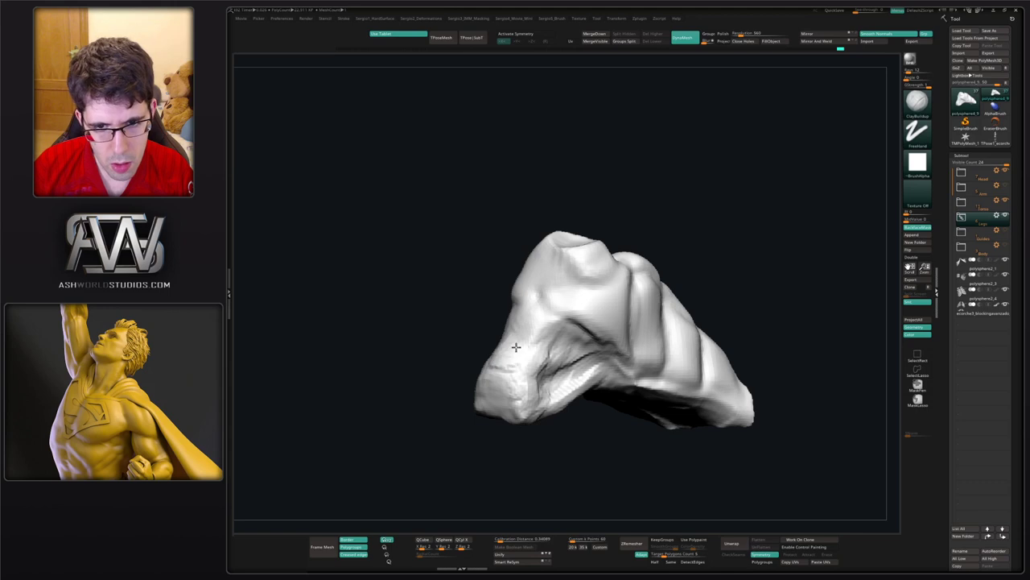
pyautogui.moveTo(503, 403); pyautogui.dragTo(553, 359, button='right')
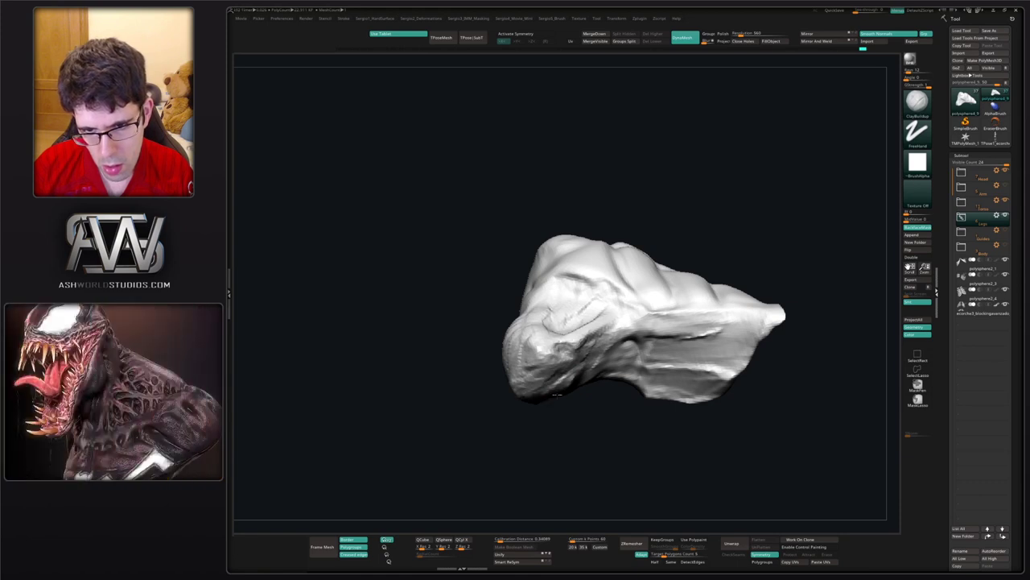
pyautogui.moveTo(532, 394)
pyautogui.mouseDown(button='right')
pyautogui.moveTo(545, 404)
pyautogui.moveTo(597, 385)
pyautogui.mouseUp(button='right')
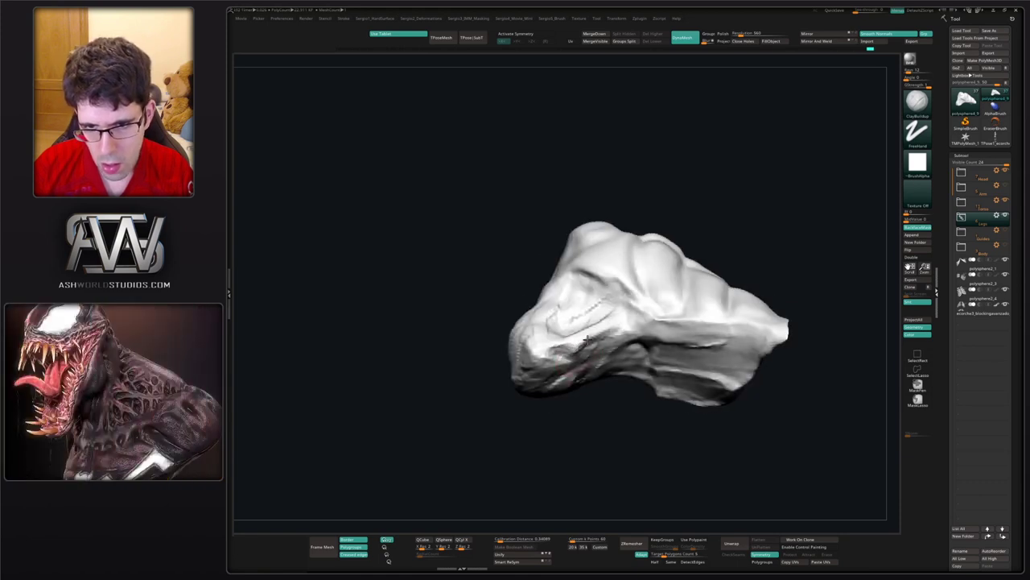
pyautogui.moveTo(570, 335)
pyautogui.mouseDown(button='right')
pyautogui.moveTo(597, 393)
pyautogui.moveTo(576, 367)
pyautogui.mouseUp(button='right')
pyautogui.moveTo(576, 366)
pyautogui.mouseDown(button='right')
pyautogui.moveTo(625, 376)
pyautogui.moveTo(652, 339)
pyautogui.moveTo(600, 310)
pyautogui.mouseUp(button='right')
pyautogui.keyDown('ctrl'); pyautogui.moveTo(600, 310); pyautogui.dragTo(591, 342, button='right'); pyautogui.keyUp('ctrl')
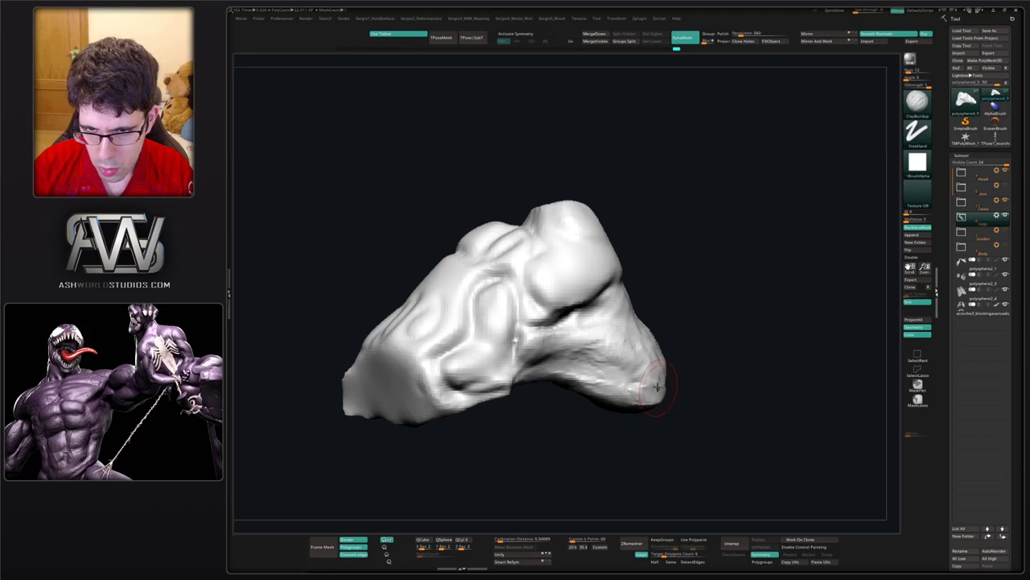
pyautogui.moveTo(655, 393)
pyautogui.mouseDown(button='right')
pyautogui.moveTo(661, 340)
pyautogui.moveTo(622, 372)
pyautogui.moveTo(616, 395)
pyautogui.mouseUp(button='right')
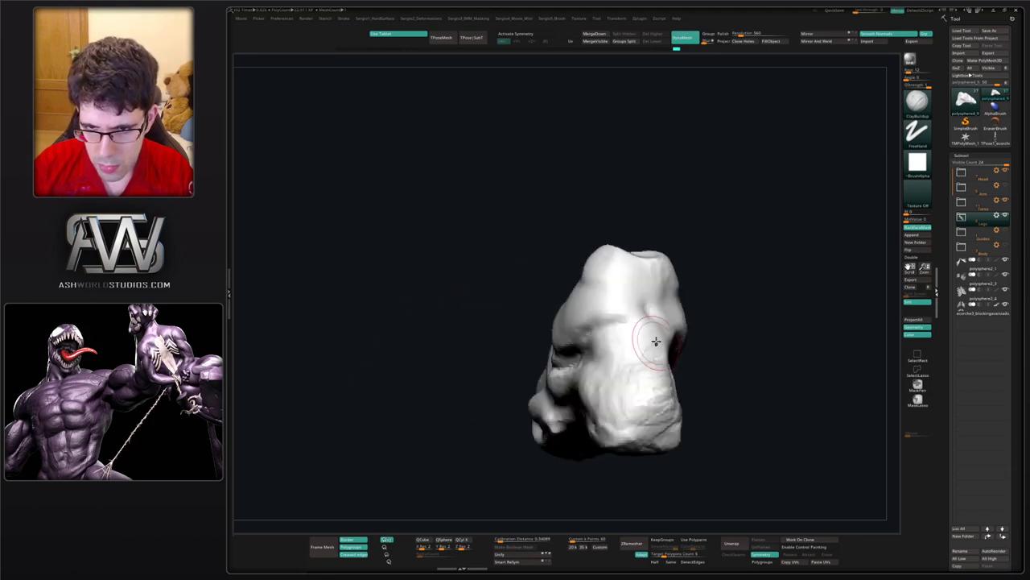
pyautogui.moveTo(664, 362); pyautogui.dragTo(666, 339, button='right')
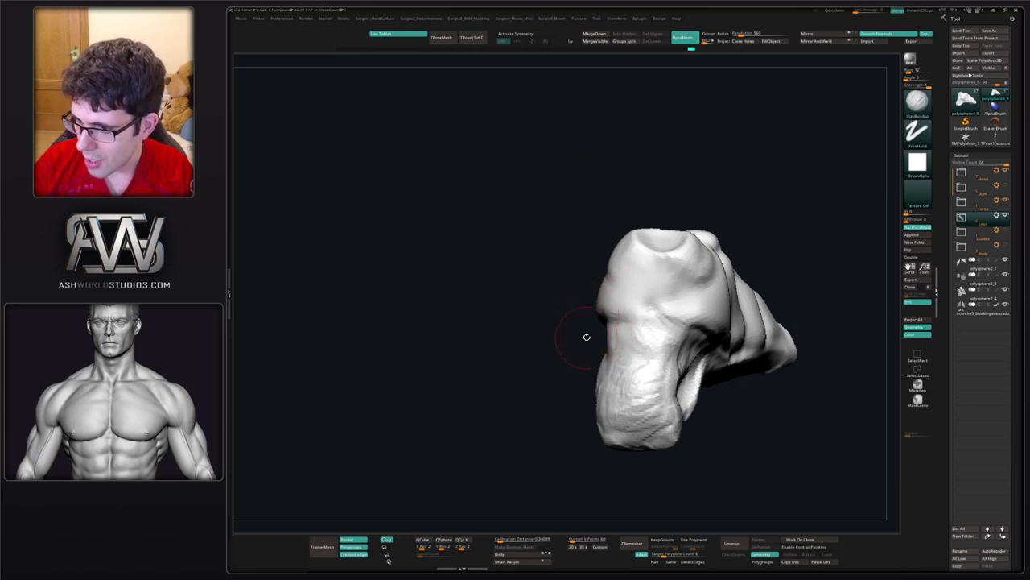
# - Carve and sharpen the seams separating the heel bone from the talus and midfoot on both sides with DamStandard
pyautogui.moveTo(588, 345)
pyautogui.mouseDown()
pyautogui.moveTo(675, 330)
pyautogui.moveTo(596, 339)
pyautogui.moveTo(549, 352)
pyautogui.moveTo(536, 368)
pyautogui.mouseUp()
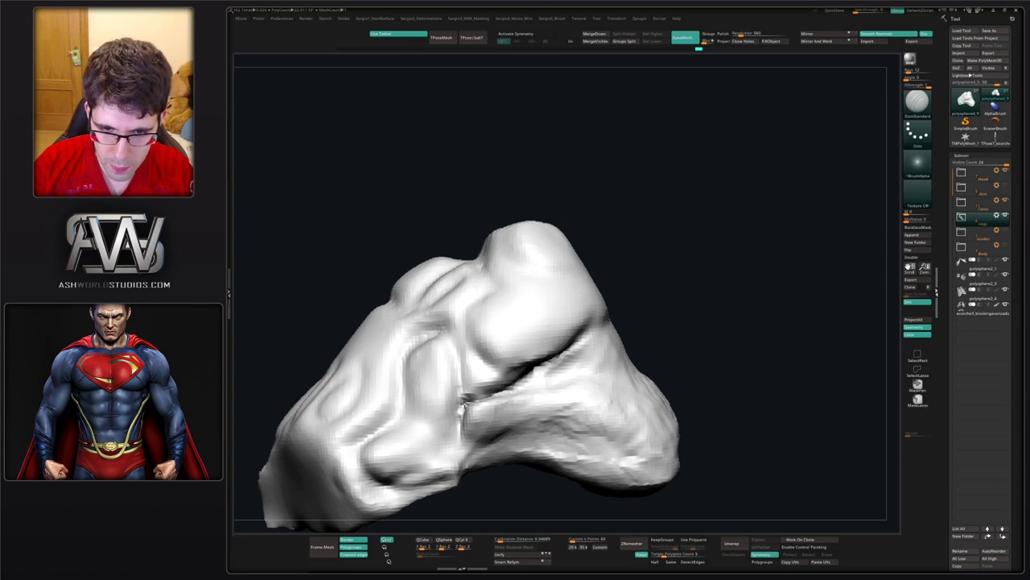
pyautogui.moveTo(479, 473); pyautogui.dragTo(479, 379)
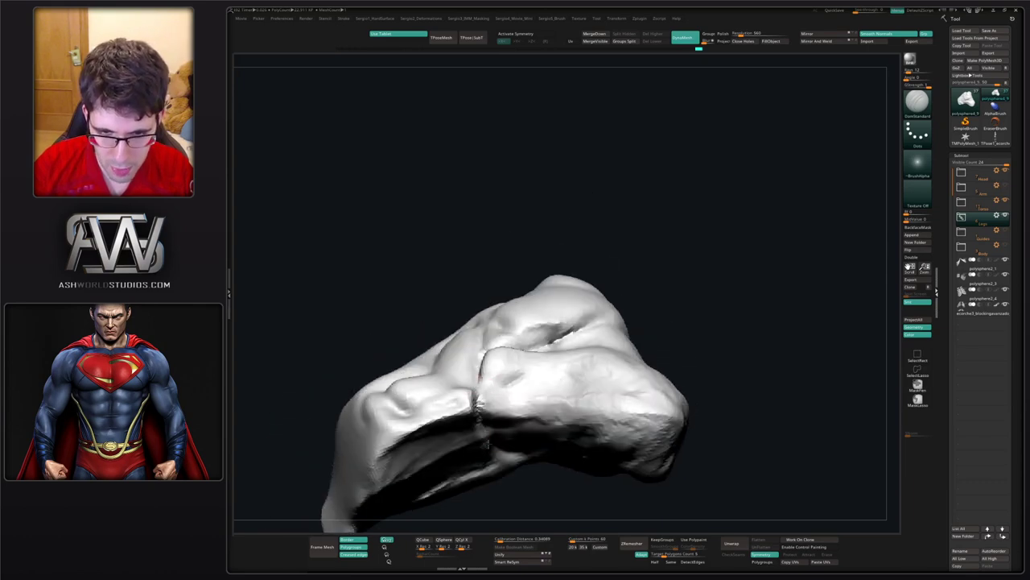
pyautogui.moveTo(488, 445); pyautogui.dragTo(508, 392)
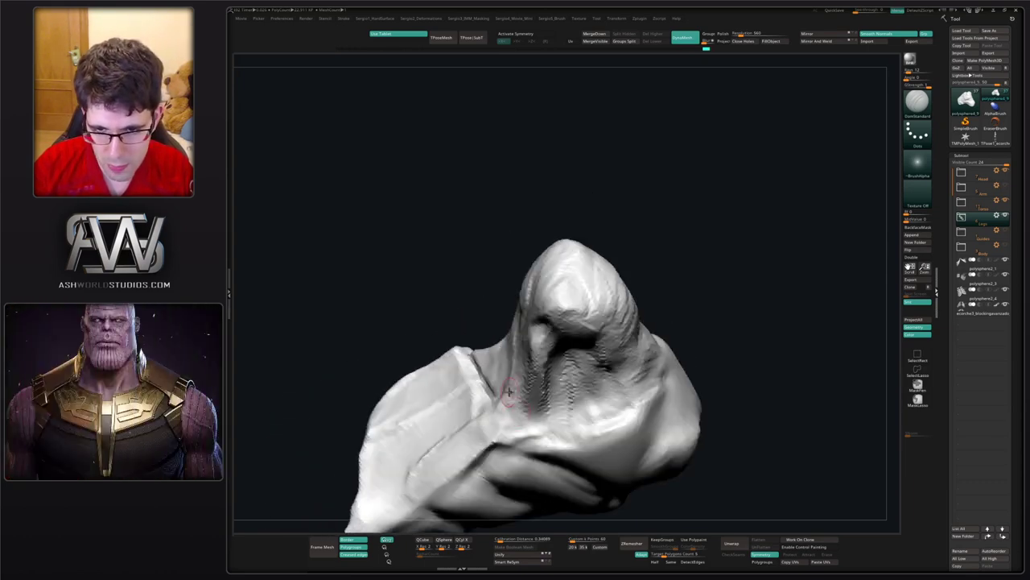
pyautogui.moveTo(533, 425); pyautogui.dragTo(583, 410)
pyautogui.moveTo(615, 366); pyautogui.dragTo(579, 410)
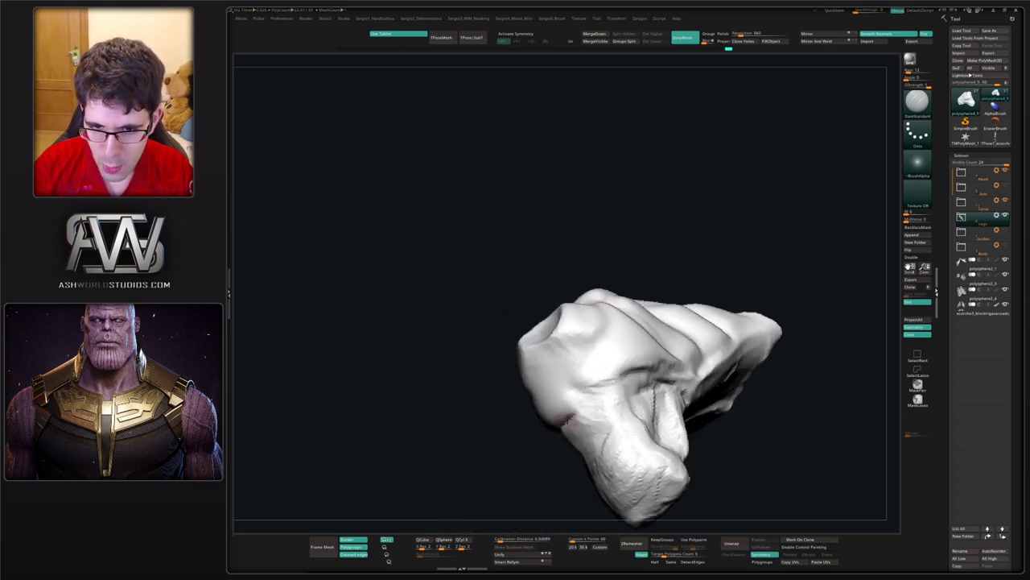
pyautogui.moveTo(578, 410); pyautogui.dragTo(623, 421, button='right')
pyautogui.moveTo(581, 410)
pyautogui.mouseDown()
pyautogui.moveTo(675, 378)
pyautogui.moveTo(740, 376)
pyautogui.moveTo(748, 390)
pyautogui.mouseUp()
pyautogui.moveTo(749, 389)
pyautogui.mouseDown(button='right')
pyautogui.moveTo(639, 405)
pyautogui.moveTo(641, 435)
pyautogui.moveTo(583, 412)
pyautogui.moveTo(568, 441)
pyautogui.mouseUp(button='right')
# - Build up the front of the heel bone's side, beneath the talus and beside the midfoot, with ClayBuildup
pyautogui.press('b')
pyautogui.press('c')
pyautogui.press('l')
pyautogui.press('b')
pyautogui.press('c')
pyautogui.press('b')
pyautogui.moveTo(620, 391)
pyautogui.mouseDown()
pyautogui.moveTo(561, 413)
pyautogui.moveTo(592, 402)
pyautogui.moveTo(576, 413)
pyautogui.moveTo(586, 411)
pyautogui.mouseUp()
pyautogui.moveTo(586, 411); pyautogui.dragTo(599, 405, button='right')
pyautogui.moveTo(599, 405); pyautogui.dragTo(579, 411)
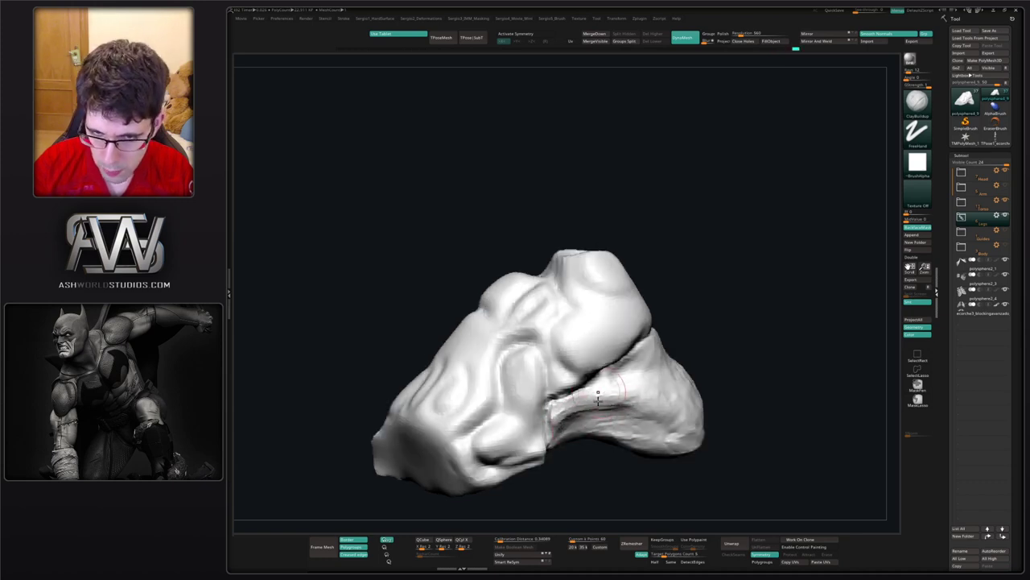
pyautogui.moveTo(634, 427)
pyautogui.keyDown('ctrl'); pyautogui.mouseDown(button='right')
pyautogui.moveTo(625, 409)
pyautogui.moveTo(613, 413)
pyautogui.mouseUp(button='right'); pyautogui.keyUp('ctrl')
pyautogui.keyDown('alt'); pyautogui.moveTo(605, 361); pyautogui.dragTo(531, 332); pyautogui.keyUp('alt')
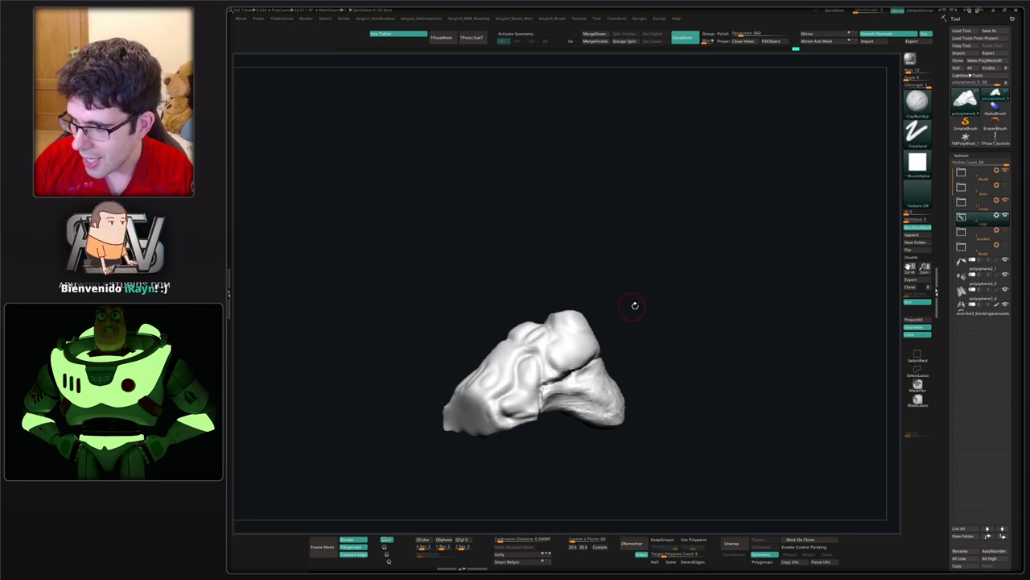
# - Compare the ankle piece's shape and fit with the lower-leg bones and the rest of the foot
pyautogui.moveTo(657, 322); pyautogui.dragTo(685, 346)
pyautogui.hotkey('alt', 's')
pyautogui.keyDown('ctrl'); pyautogui.moveTo(601, 389); pyautogui.dragTo(571, 217, button='right'); pyautogui.keyUp('ctrl')
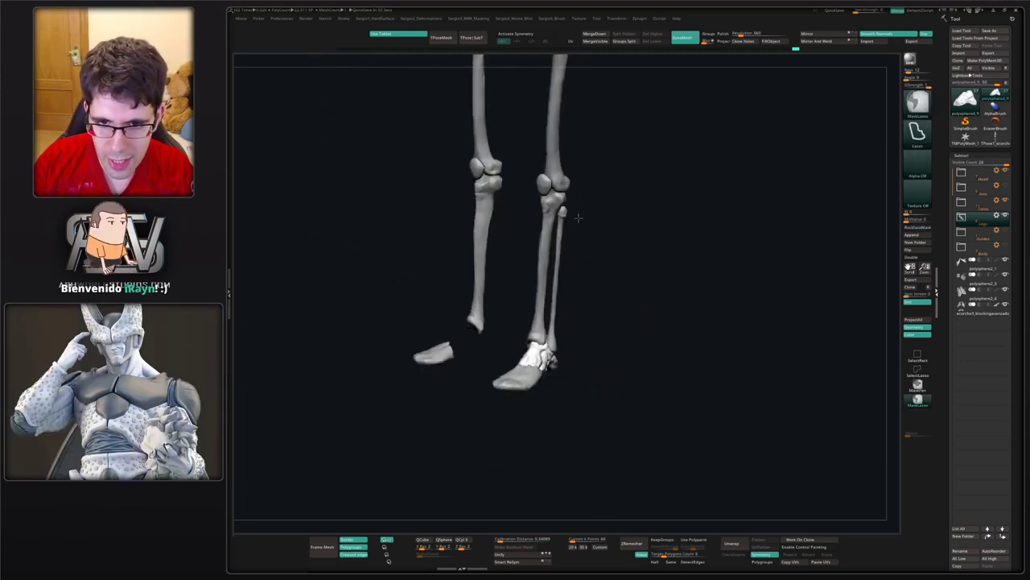
pyautogui.moveTo(617, 314); pyautogui.dragTo(544, 350)
pyautogui.keyDown('ctrl'); pyautogui.moveTo(545, 349); pyautogui.dragTo(570, 385, button='right'); pyautogui.keyUp('ctrl')
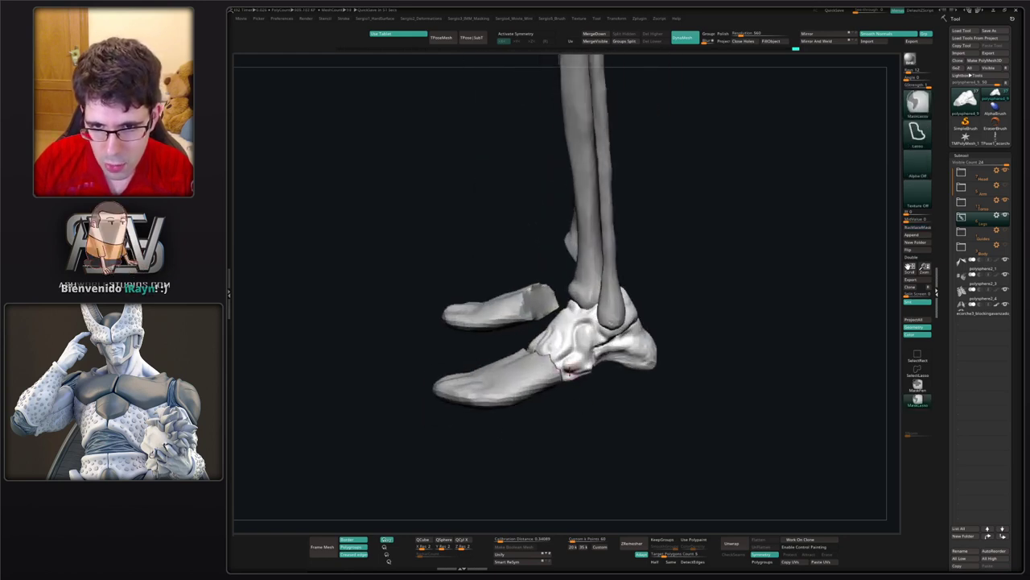
pyautogui.hotkey('alt', 's')
pyautogui.moveTo(570, 338)
pyautogui.keyDown('ctrl'); pyautogui.mouseDown(button='right')
pyautogui.moveTo(584, 384)
pyautogui.moveTo(573, 328)
pyautogui.mouseUp(button='right'); pyautogui.keyUp('ctrl')
pyautogui.moveTo(573, 326); pyautogui.dragTo(591, 277)
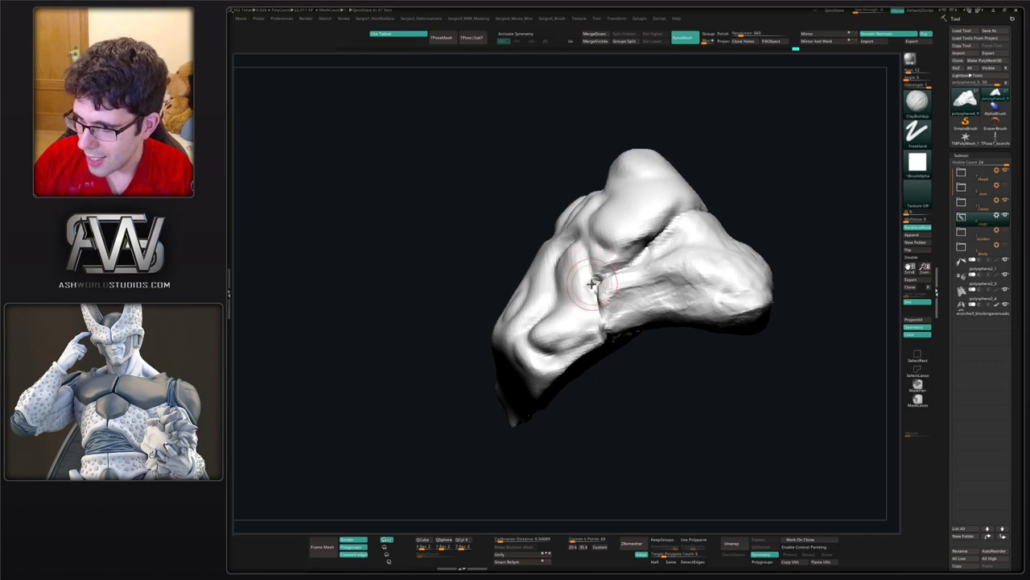
pyautogui.moveTo(588, 288)
pyautogui.keyDown('ctrl'); pyautogui.mouseDown(button='right')
pyautogui.moveTo(601, 342)
pyautogui.moveTo(576, 281)
pyautogui.moveTo(590, 348)
pyautogui.mouseUp(button='right'); pyautogui.keyUp('ctrl')
pyautogui.moveTo(564, 332)
pyautogui.mouseDown()
pyautogui.moveTo(591, 329)
pyautogui.moveTo(593, 338)
pyautogui.moveTo(595, 314)
pyautogui.moveTo(579, 292)
pyautogui.moveTo(566, 338)
pyautogui.moveTo(527, 375)
pyautogui.moveTo(543, 357)
pyautogui.mouseUp()
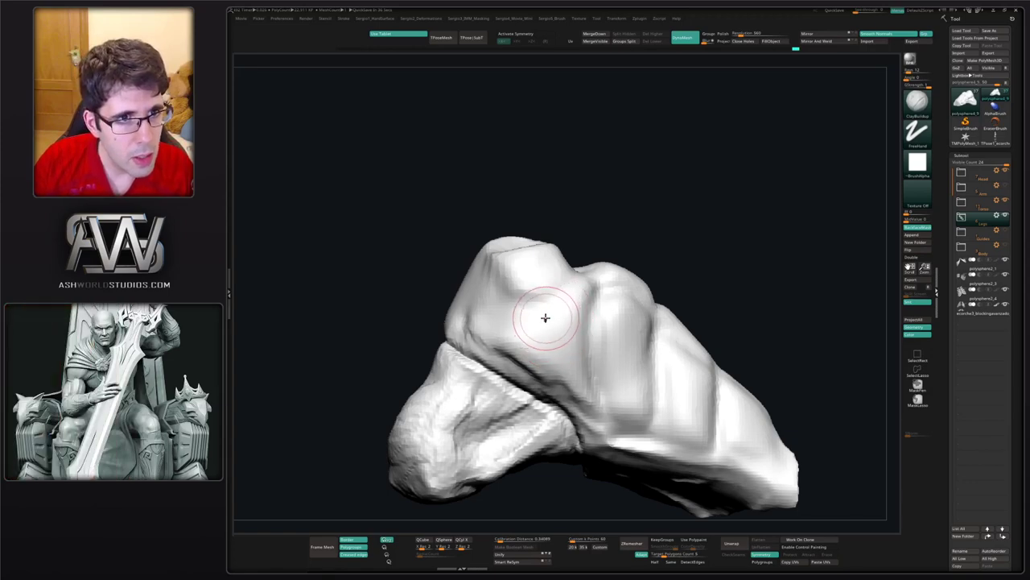
# - Check the talus against the shin bones and adjust its outline with the Move brush
pyautogui.press('s')
pyautogui.moveTo(537, 321); pyautogui.dragTo(483, 334, button='right')
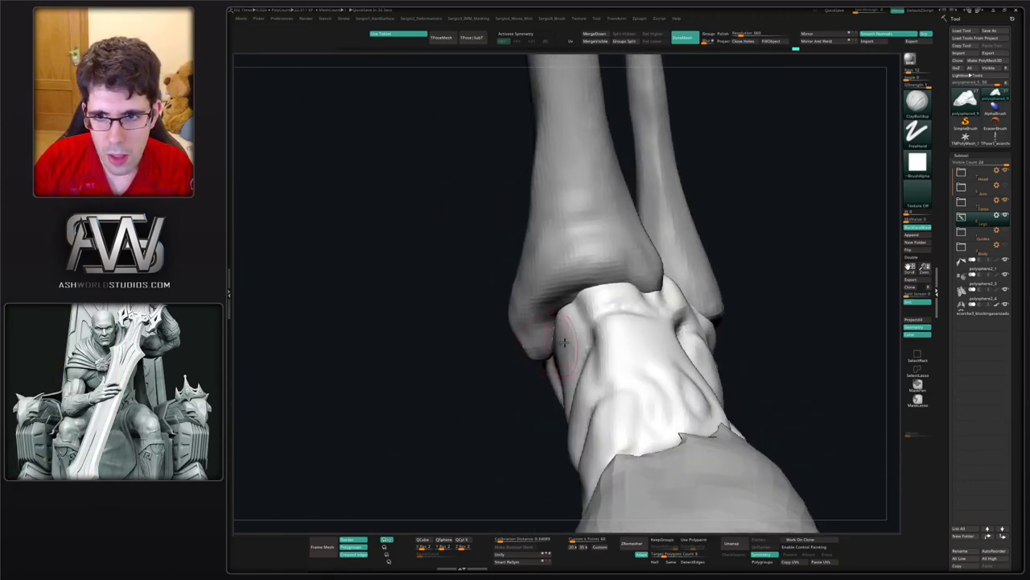
pyautogui.press('s')
pyautogui.press('s')
pyautogui.moveTo(582, 322)
pyautogui.mouseDown(button='right')
pyautogui.moveTo(617, 320)
pyautogui.moveTo(603, 324)
pyautogui.moveTo(582, 273)
pyautogui.moveTo(556, 315)
pyautogui.mouseUp(button='right')
pyautogui.press('s')
pyautogui.press('b')
pyautogui.press('m')
pyautogui.press('v')
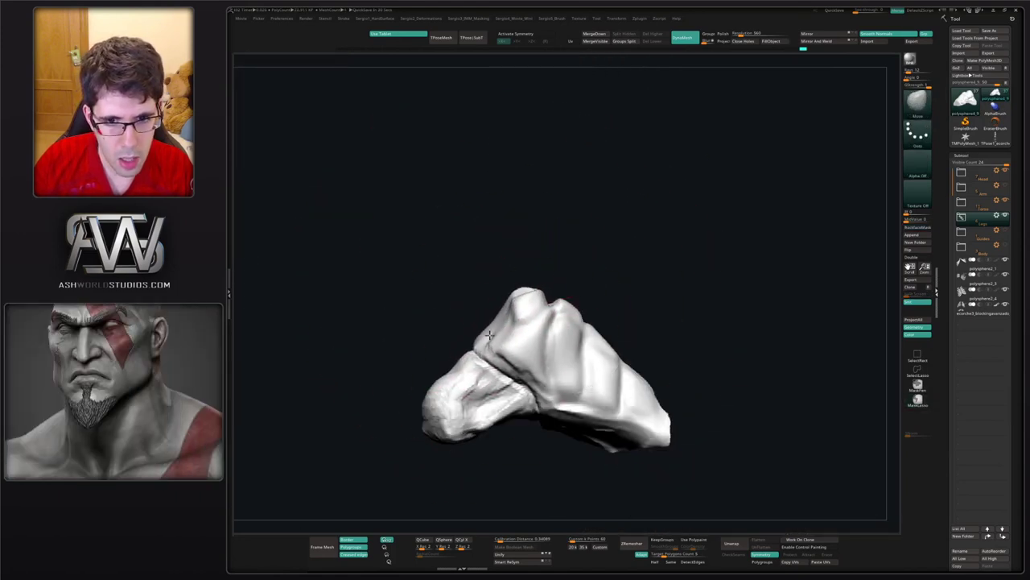
pyautogui.moveTo(473, 354); pyautogui.dragTo(583, 359)
# - Build up and round the top and front of the talus with ClayBuildup, smoothing over its front groove
pyautogui.moveTo(543, 333); pyautogui.dragTo(549, 333, button='right')
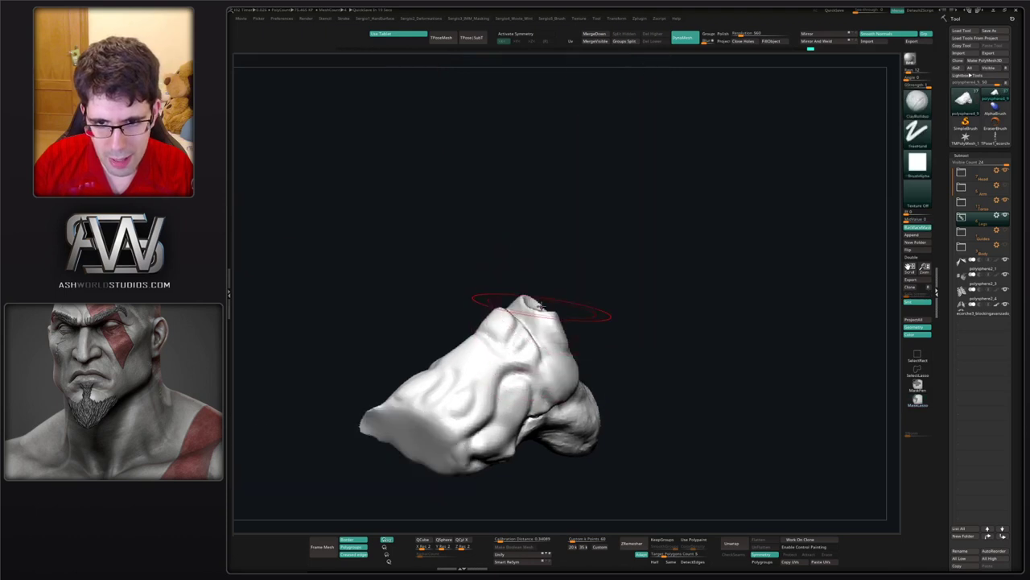
pyautogui.moveTo(541, 306)
pyautogui.mouseDown(button='right')
pyautogui.moveTo(556, 330)
pyautogui.moveTo(548, 334)
pyautogui.mouseUp(button='right')
pyautogui.moveTo(547, 333); pyautogui.dragTo(541, 295)
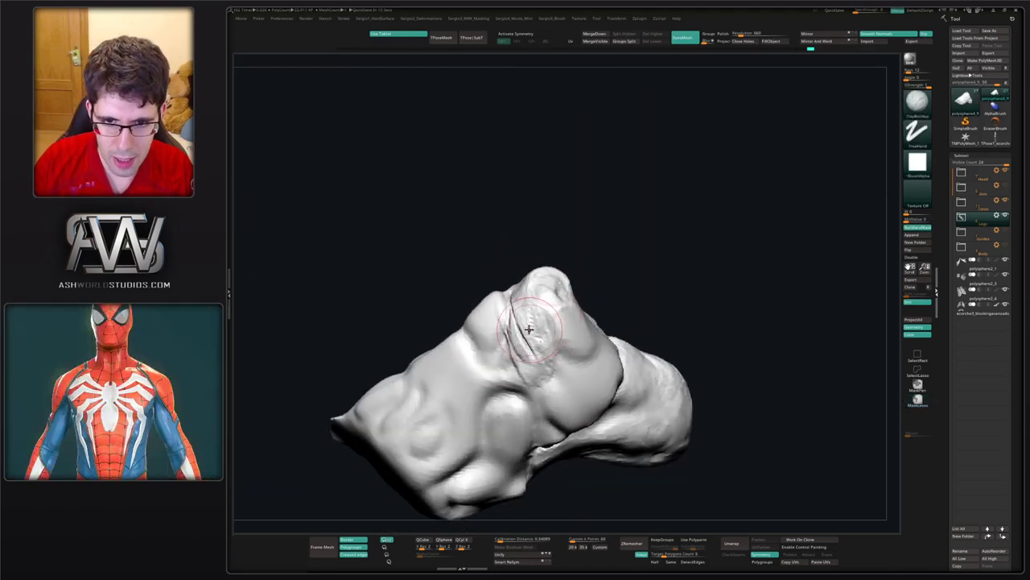
pyautogui.keyDown('shift'); pyautogui.moveTo(524, 323); pyautogui.dragTo(503, 305); pyautogui.keyUp('shift')
pyautogui.moveTo(524, 323); pyautogui.dragTo(505, 298, button='right')
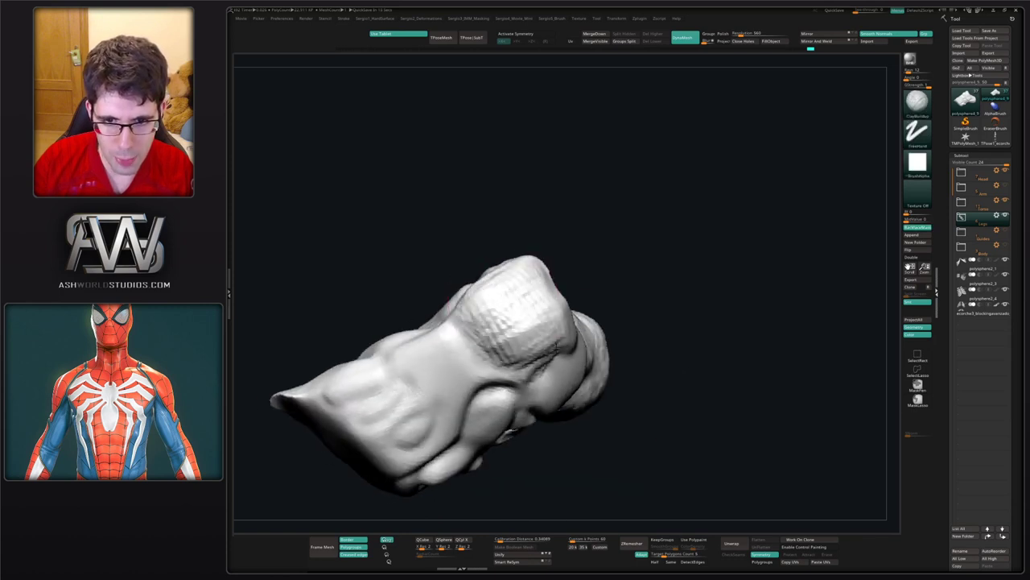
pyautogui.moveTo(475, 346); pyautogui.dragTo(525, 359, button='right')
pyautogui.moveTo(442, 270)
pyautogui.mouseDown()
pyautogui.moveTo(464, 247)
pyautogui.moveTo(451, 265)
pyautogui.mouseUp()
# - Carve a shallow hollow into the upper joint surface of the talus with ClayBuildup
pyautogui.keyDown('ctrl'); pyautogui.moveTo(521, 374); pyautogui.dragTo(519, 338, button='right'); pyautogui.keyUp('ctrl')
pyautogui.moveTo(520, 338)
pyautogui.mouseDown(button='right')
pyautogui.moveTo(509, 314)
pyautogui.moveTo(524, 362)
pyautogui.moveTo(544, 351)
pyautogui.mouseUp(button='right')
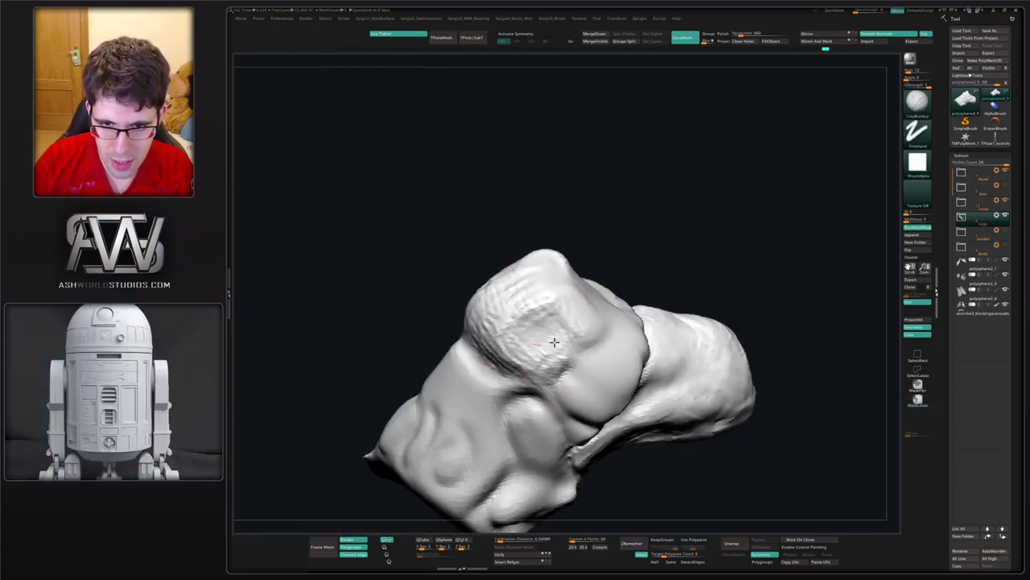
pyautogui.moveTo(568, 335)
pyautogui.mouseDown()
pyautogui.moveTo(509, 277)
pyautogui.moveTo(468, 272)
pyautogui.mouseUp()
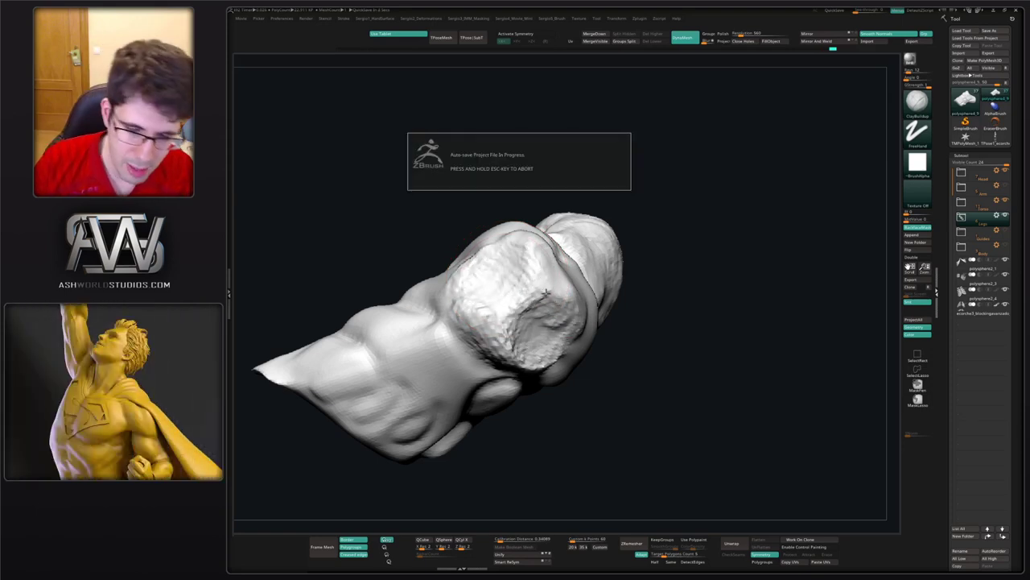
pyautogui.moveTo(530, 333)
pyautogui.mouseDown(button='right')
pyautogui.moveTo(543, 324)
pyautogui.moveTo(515, 256)
pyautogui.moveTo(501, 270)
pyautogui.moveTo(524, 356)
pyautogui.moveTo(490, 346)
pyautogui.moveTo(489, 359)
pyautogui.mouseUp(button='right')
pyautogui.press('s')
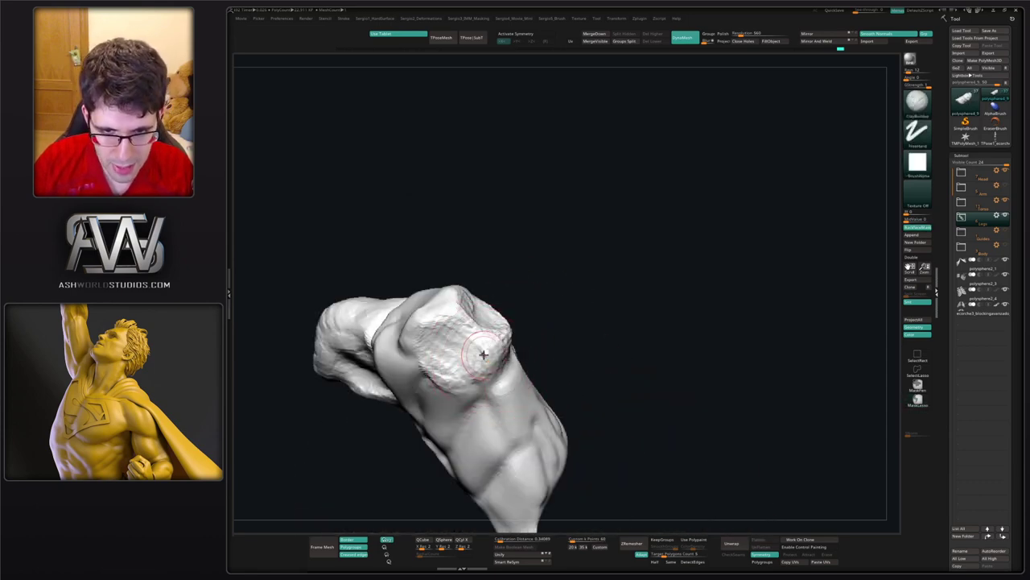
# - Refine the hollow and raised rims on top of the talus with ClayBuildup, and adjust its profile with Move
pyautogui.moveTo(450, 376); pyautogui.dragTo(479, 352)
pyautogui.moveTo(478, 351); pyautogui.dragTo(512, 336, button='right')
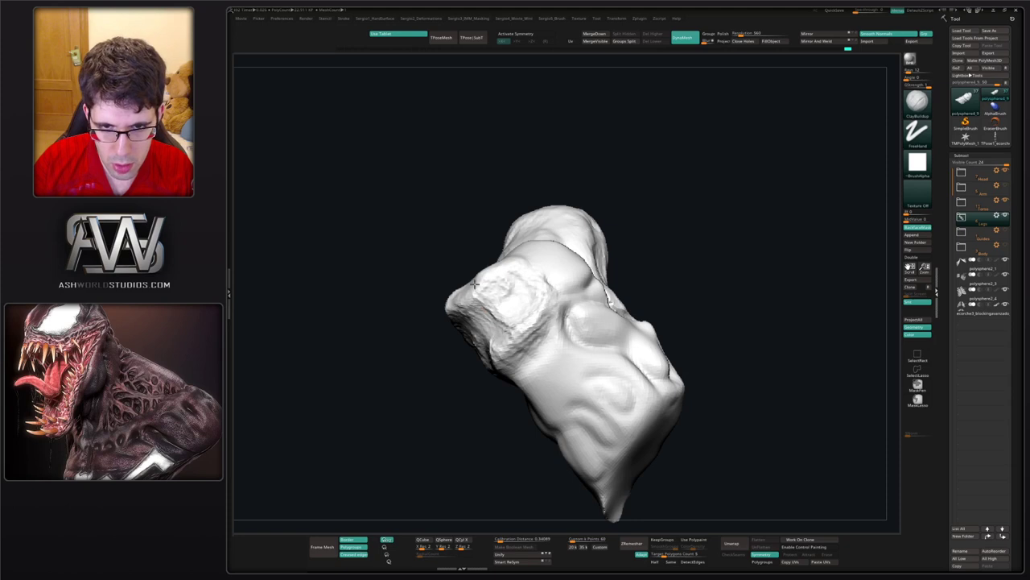
pyautogui.moveTo(475, 298); pyautogui.dragTo(465, 313, button='right')
pyautogui.moveTo(464, 313); pyautogui.dragTo(470, 307)
pyautogui.moveTo(440, 346); pyautogui.dragTo(487, 325)
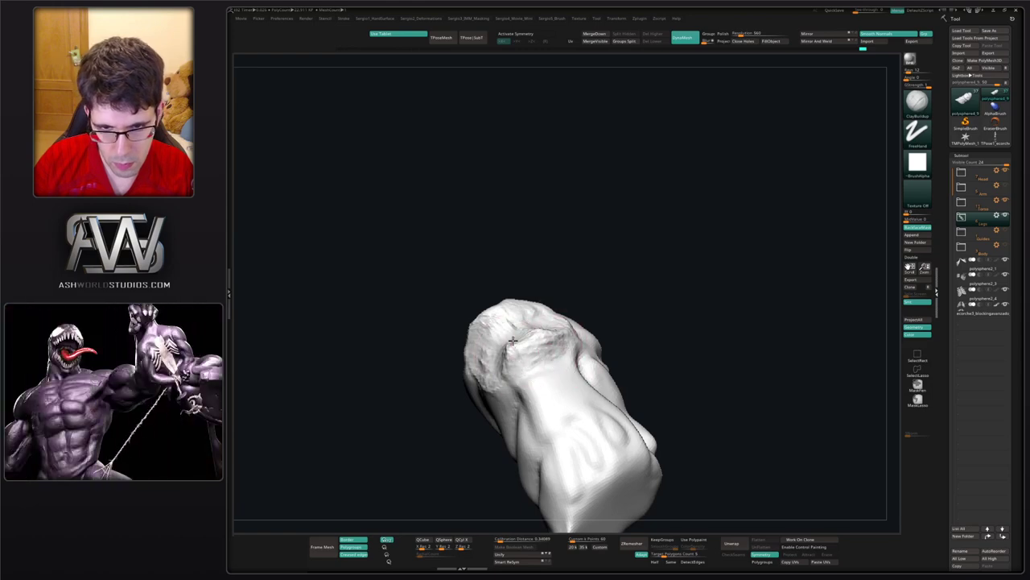
pyautogui.moveTo(508, 343); pyautogui.dragTo(541, 409, button='right')
pyautogui.moveTo(561, 403); pyautogui.dragTo(443, 328)
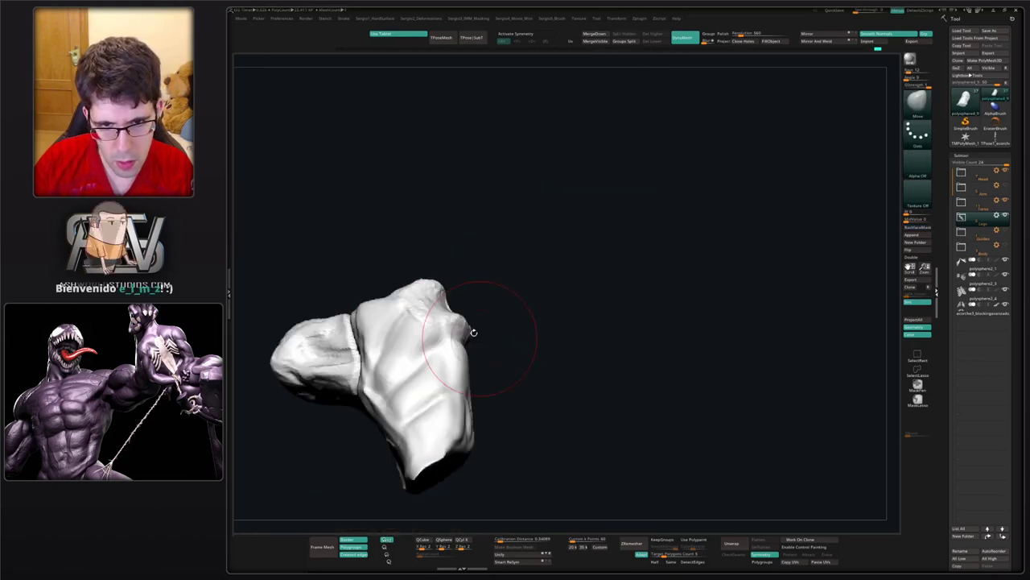
pyautogui.moveTo(472, 341); pyautogui.dragTo(519, 342)
# - Pull the front end of the heel bone and its talus joint line toward the midfoot with the Move brush
pyautogui.press('b')
pyautogui.press('c')
pyautogui.press('b')
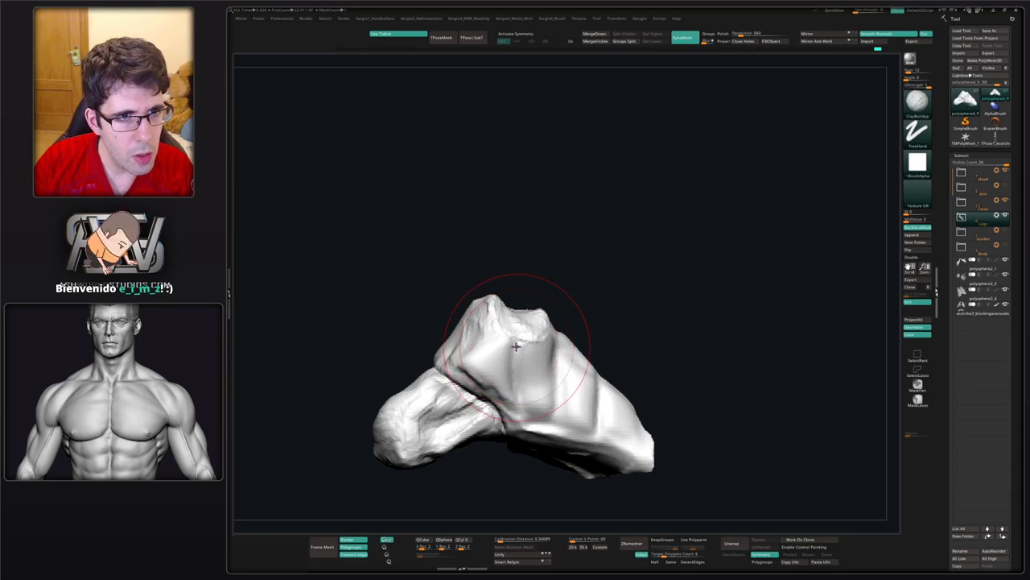
pyautogui.press('s')
pyautogui.press('s')
pyautogui.moveTo(515, 345)
pyautogui.keyDown('ctrl'); pyautogui.mouseDown(button='right')
pyautogui.moveTo(543, 347)
pyautogui.moveTo(540, 300)
pyautogui.mouseUp(button='right'); pyautogui.keyUp('ctrl')
pyautogui.press('s')
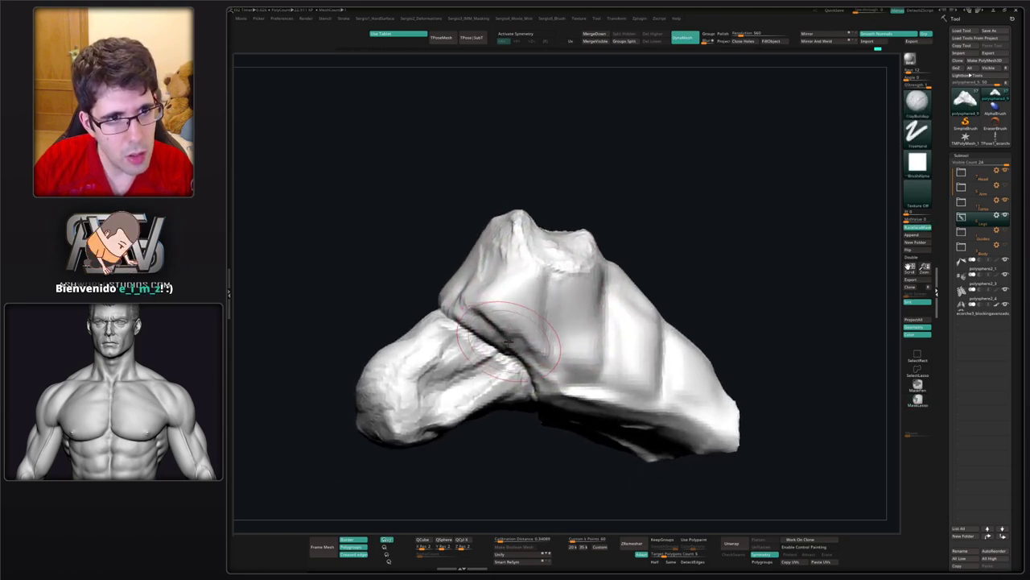
pyautogui.press('b')
pyautogui.press('m')
pyautogui.press('v')
pyautogui.press('s')
pyautogui.moveTo(510, 354); pyautogui.dragTo(529, 338)
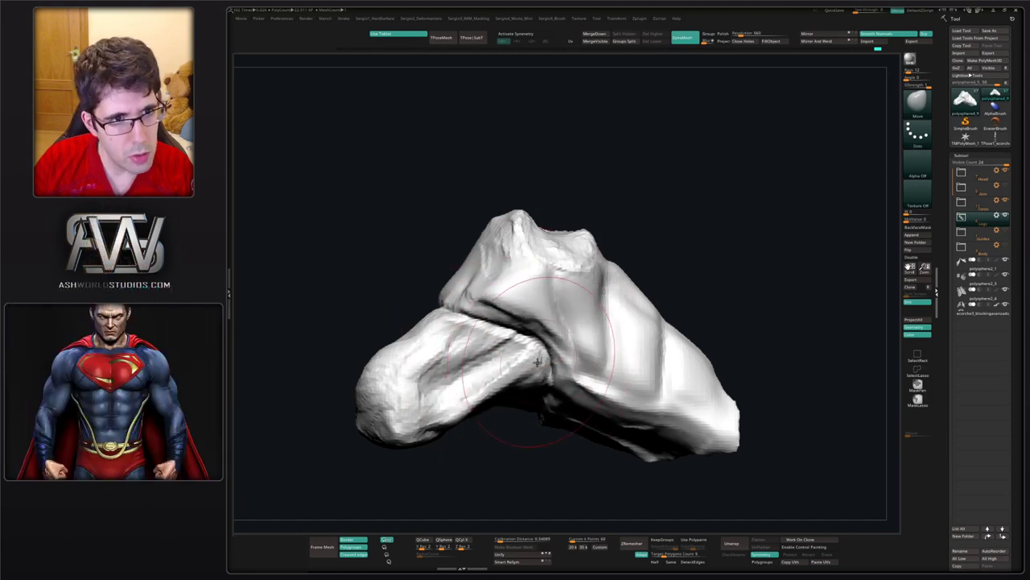
pyautogui.keyDown('alt'); pyautogui.moveTo(535, 371); pyautogui.dragTo(533, 334, button='right'); pyautogui.keyUp('alt')
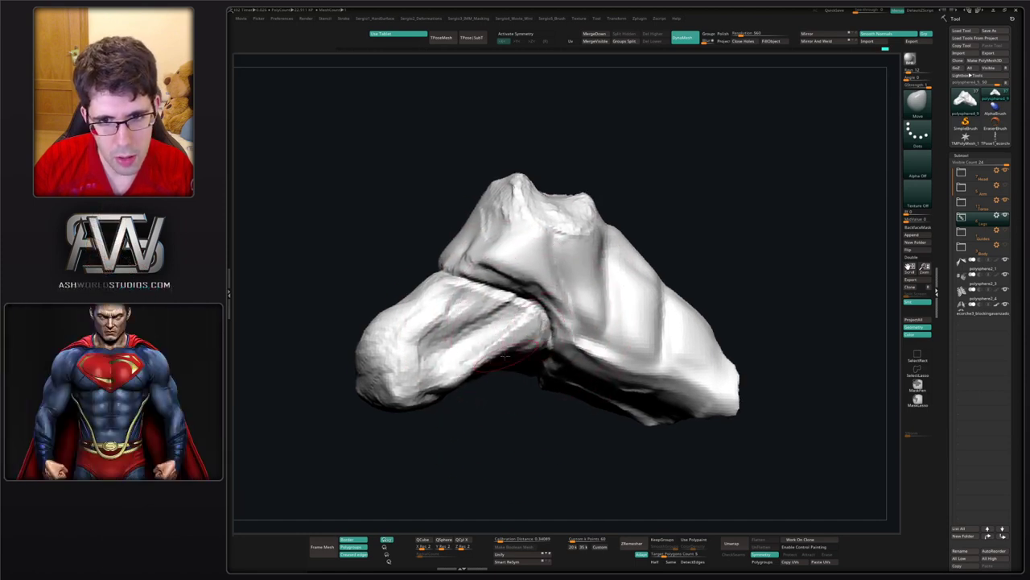
# - Extend the talus's side over the heel joint with ClayBuildup and define its front edge against the midfoot
pyautogui.press('b')
pyautogui.press('c')
pyautogui.press('b')
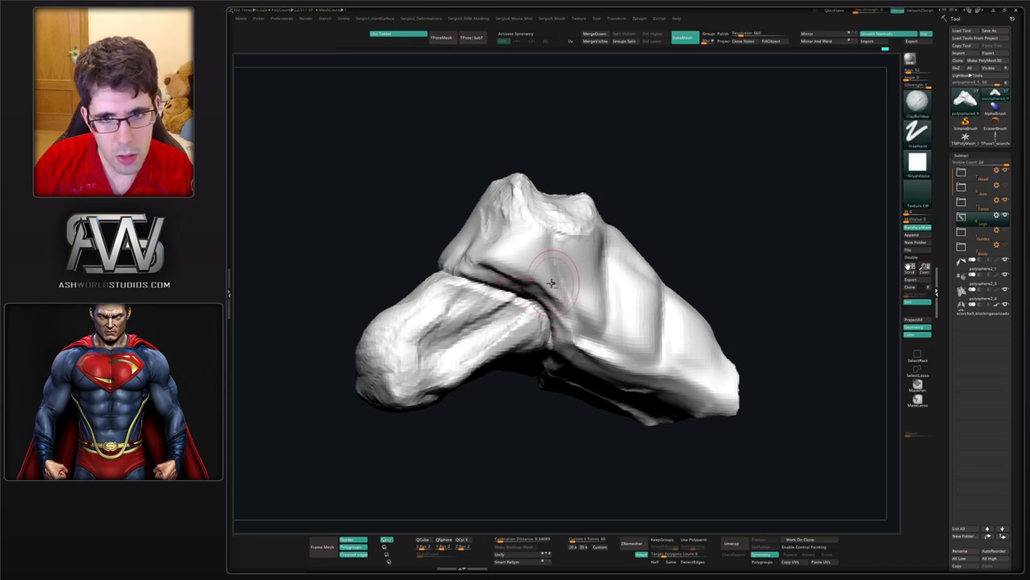
pyautogui.moveTo(528, 298); pyautogui.dragTo(538, 326, button='right')
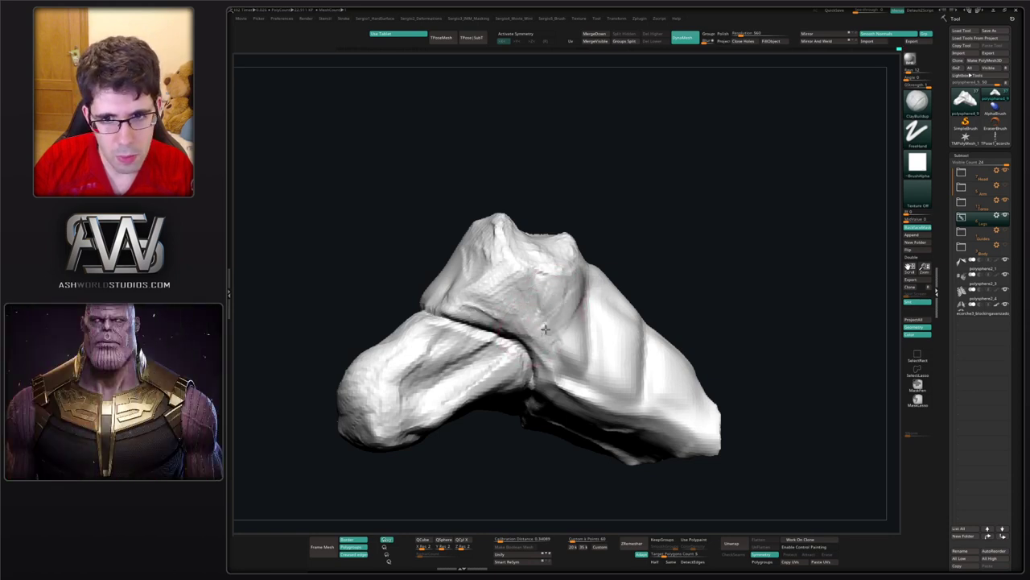
pyautogui.moveTo(573, 293); pyautogui.dragTo(547, 315)
pyautogui.keyDown('alt'); pyautogui.moveTo(554, 317); pyautogui.dragTo(526, 343, button='right'); pyautogui.keyUp('alt')
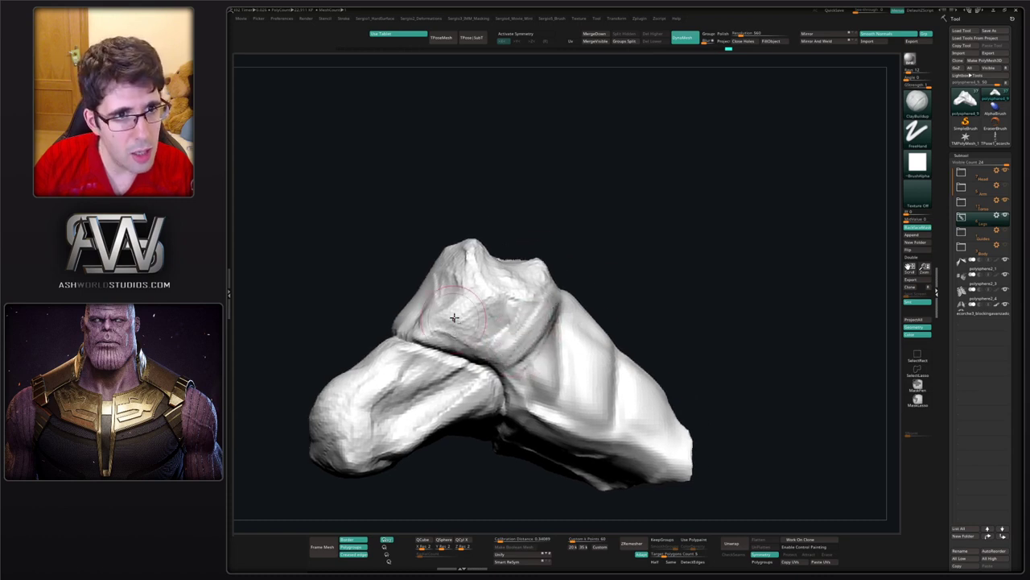
# - Carve a hollow into the middle of the talus's side and shape its front rim with ClayBuildup
pyautogui.keyDown('alt'); pyautogui.moveTo(463, 314); pyautogui.dragTo(512, 333, button='right'); pyautogui.keyUp('alt')
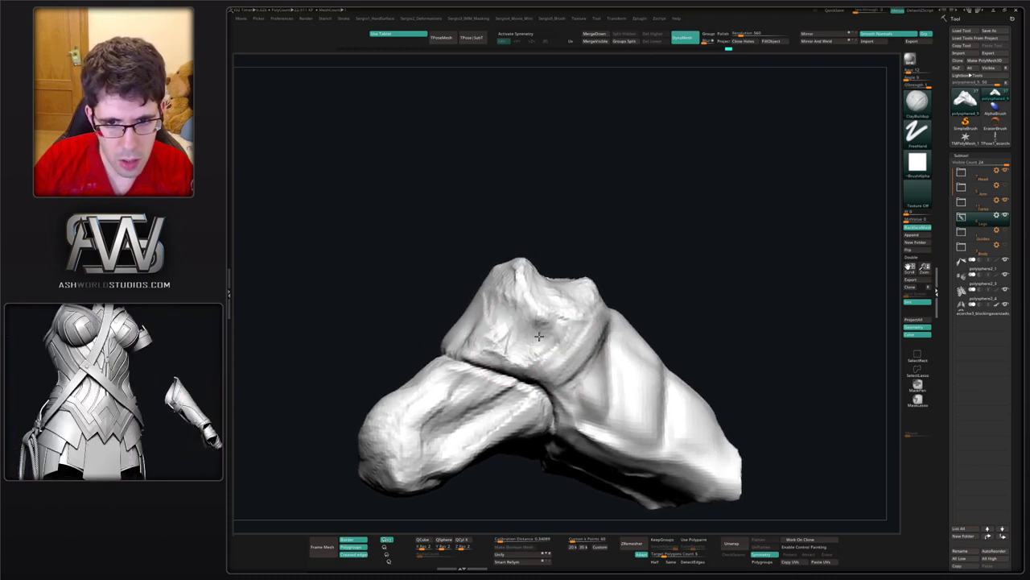
pyautogui.moveTo(514, 301)
pyautogui.mouseDown()
pyautogui.moveTo(522, 349)
pyautogui.moveTo(508, 329)
pyautogui.moveTo(492, 344)
pyautogui.moveTo(471, 331)
pyautogui.mouseUp()
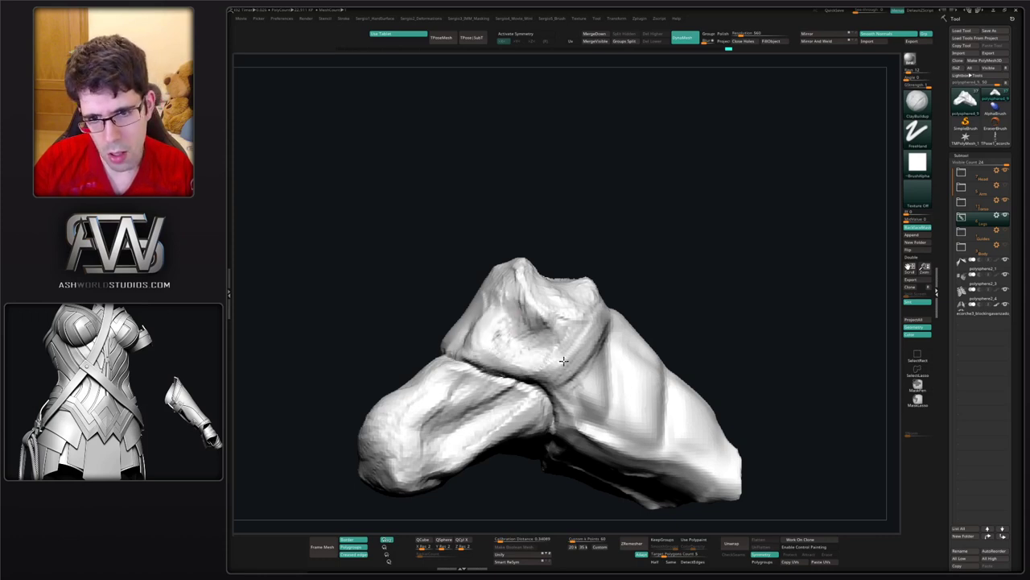
pyautogui.moveTo(584, 358); pyautogui.dragTo(576, 351, button='right')
pyautogui.moveTo(575, 352); pyautogui.dragTo(568, 360)
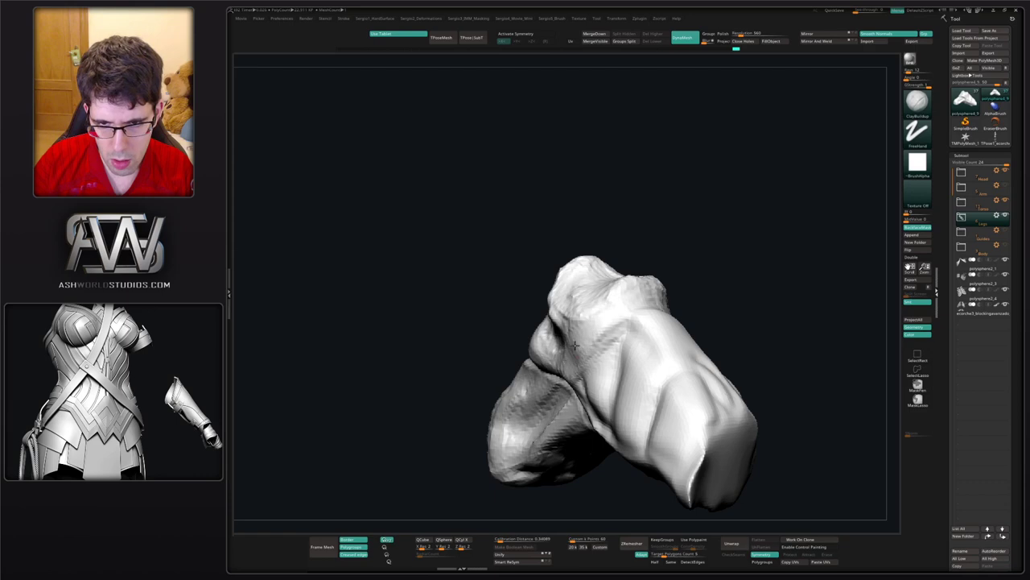
# - Reshape the front of the talus where it meets the midfoot with the Move brush
pyautogui.moveTo(575, 355)
pyautogui.mouseDown(button='right')
pyautogui.moveTo(589, 348)
pyautogui.moveTo(492, 329)
pyautogui.moveTo(465, 344)
pyautogui.moveTo(512, 311)
pyautogui.moveTo(564, 319)
pyautogui.mouseUp(button='right')
pyautogui.press('b')
pyautogui.press('m')
pyautogui.press('v')
pyautogui.press('s')
pyautogui.moveTo(531, 320); pyautogui.dragTo(532, 319)
pyautogui.press('s')
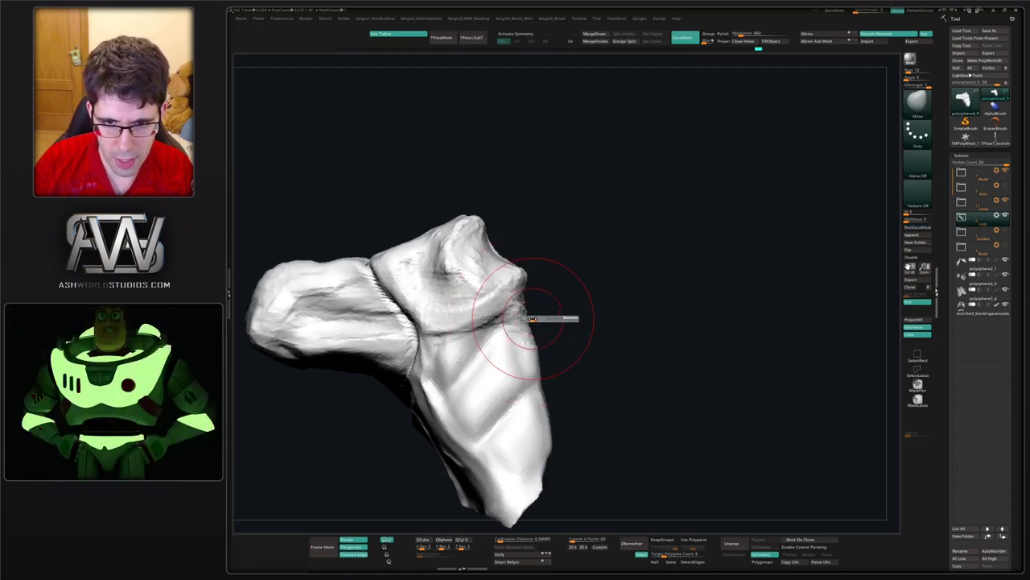
# - Refine the front rim of the talus and its groove with the midfoot using ClayBuildup
pyautogui.moveTo(534, 338); pyautogui.dragTo(523, 313, button='right')
pyautogui.press('b')
pyautogui.press('c')
pyautogui.press('b')
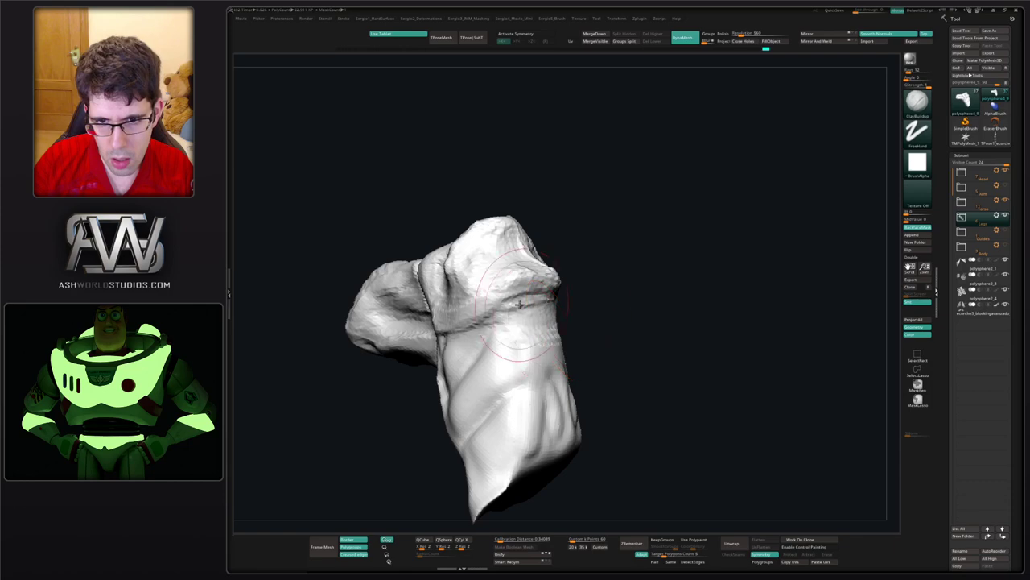
pyautogui.moveTo(596, 321)
pyautogui.mouseDown(button='right')
pyautogui.moveTo(494, 317)
pyautogui.moveTo(563, 355)
pyautogui.moveTo(509, 342)
pyautogui.moveTo(528, 306)
pyautogui.mouseUp(button='right')
# - Adjust the opposite side of the heel bone and its joint with the talus using the Move brush
pyautogui.press('b')
pyautogui.press('m')
pyautogui.press('v')
pyautogui.moveTo(545, 345)
pyautogui.mouseDown(button='right')
pyautogui.moveTo(490, 372)
pyautogui.moveTo(559, 345)
pyautogui.mouseUp(button='right')
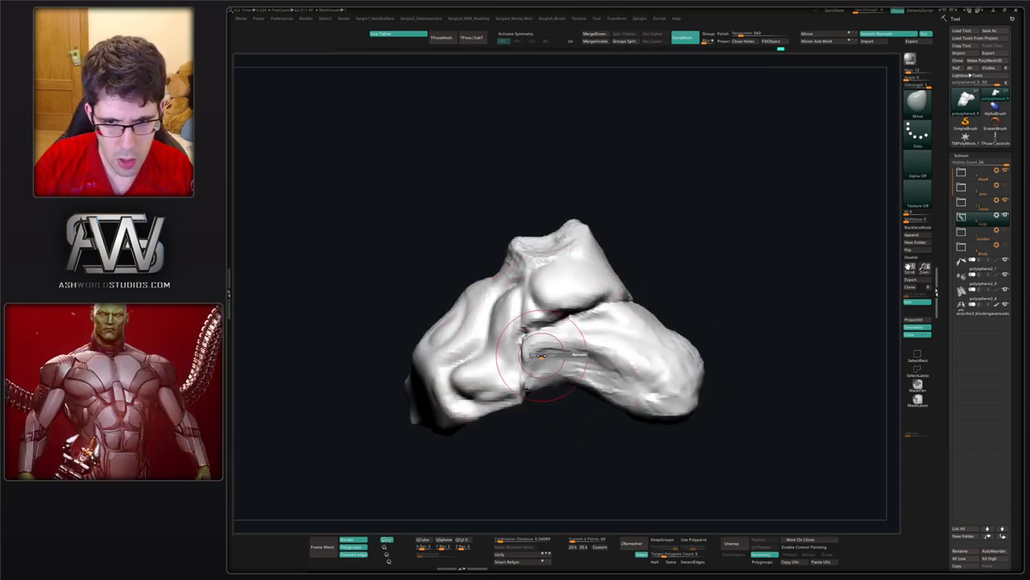
# - Sculpt the opposite side of the talus above the heel joint and toward the midfoot with ClayBuildup
pyautogui.moveTo(544, 322)
pyautogui.mouseDown(button='right')
pyautogui.moveTo(542, 334)
pyautogui.moveTo(533, 295)
pyautogui.mouseUp(button='right')
pyautogui.press('b')
pyautogui.press('c')
pyautogui.press('b')
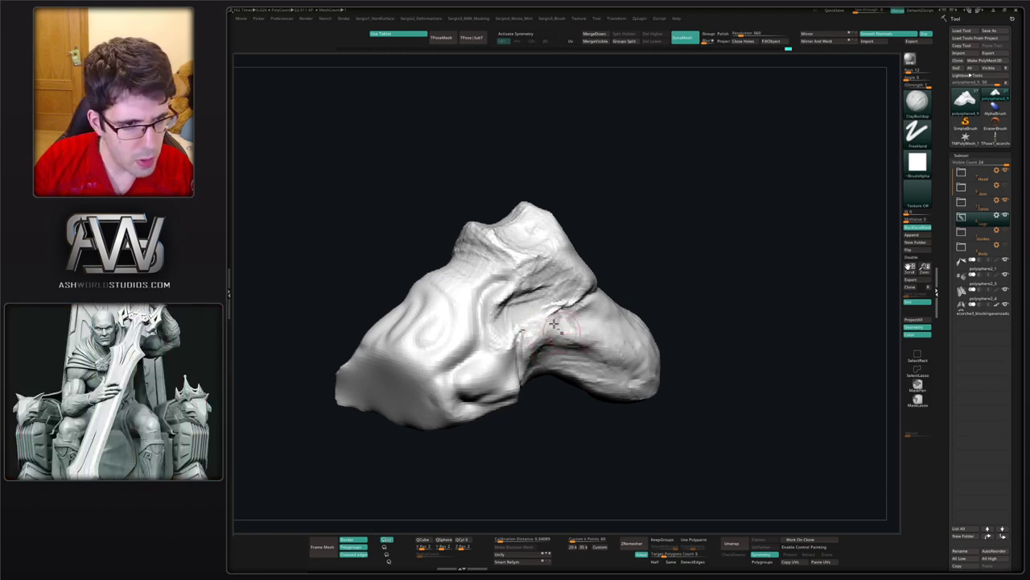
# - Build up the side of the talus with ClayBuildup and carve its joint with the heel bone using DamStandard
pyautogui.moveTo(553, 323); pyautogui.dragTo(529, 334, button='right')
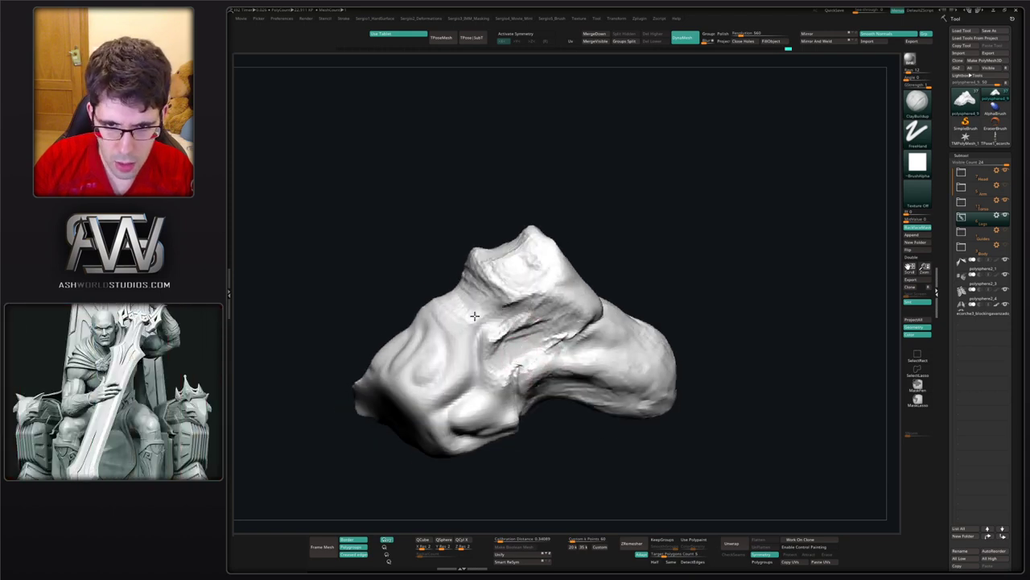
pyautogui.moveTo(474, 316)
pyautogui.mouseDown()
pyautogui.moveTo(500, 334)
pyautogui.moveTo(557, 335)
pyautogui.moveTo(498, 352)
pyautogui.mouseUp()
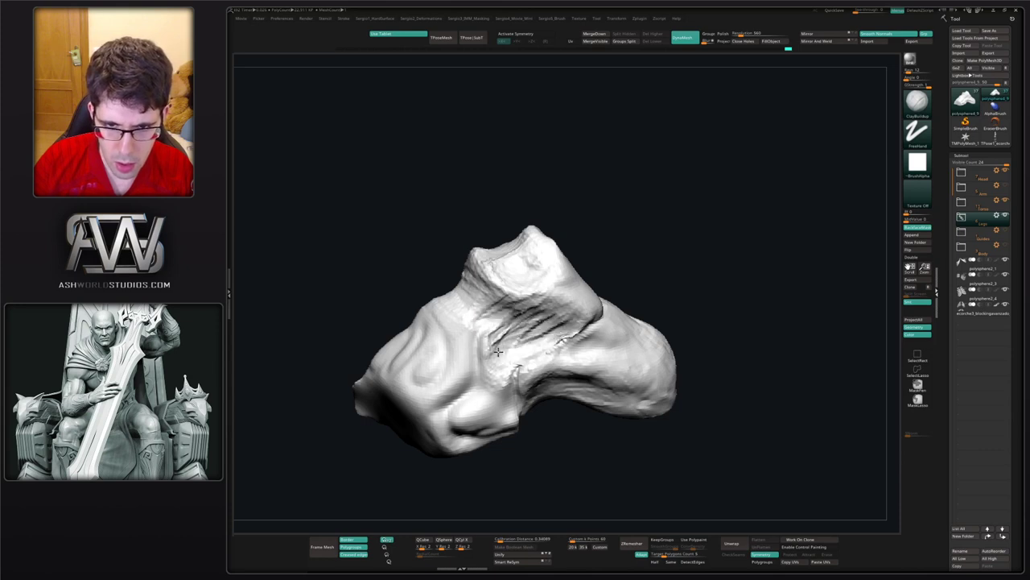
pyautogui.press('b')
pyautogui.press('d')
pyautogui.press('s')
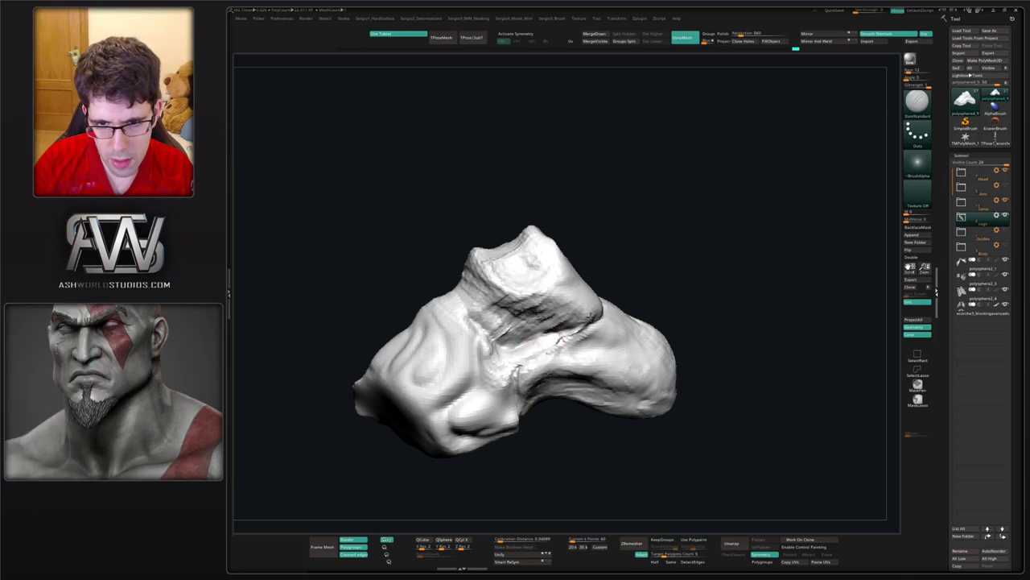
pyautogui.moveTo(573, 326); pyautogui.dragTo(590, 326, button='right')
pyautogui.moveTo(576, 330); pyautogui.dragTo(525, 351)
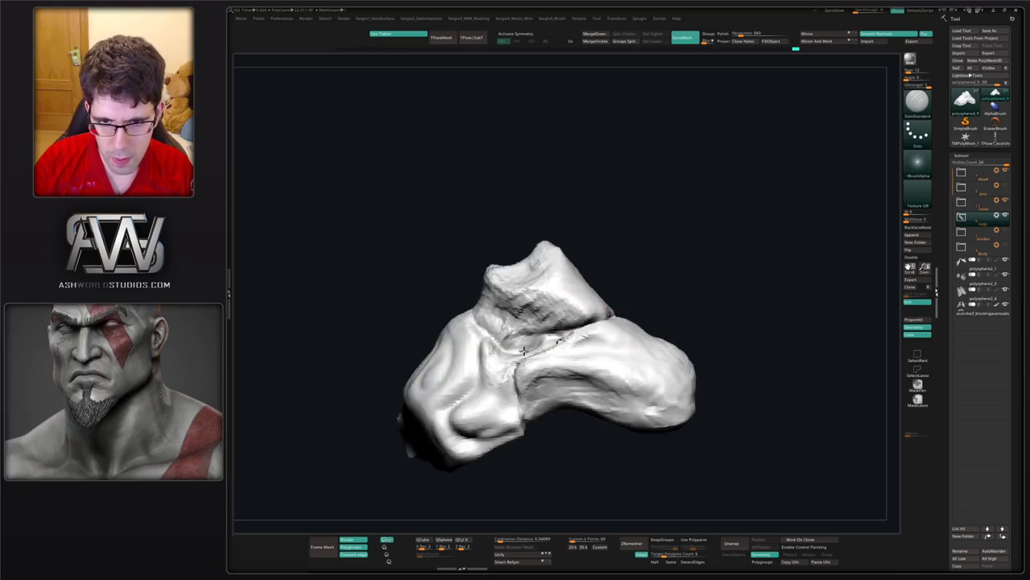
# - Carve the crease at the front of the talus where it meets the midfoot with DamStandard
pyautogui.keyDown('ctrl'); pyautogui.moveTo(508, 370); pyautogui.dragTo(515, 355, button='right'); pyautogui.keyUp('ctrl')
pyautogui.moveTo(515, 354)
pyautogui.mouseDown(button='right')
pyautogui.moveTo(582, 357)
pyautogui.moveTo(557, 346)
pyautogui.moveTo(582, 318)
pyautogui.moveTo(560, 362)
pyautogui.moveTo(518, 391)
pyautogui.moveTo(512, 368)
pyautogui.mouseUp(button='right')
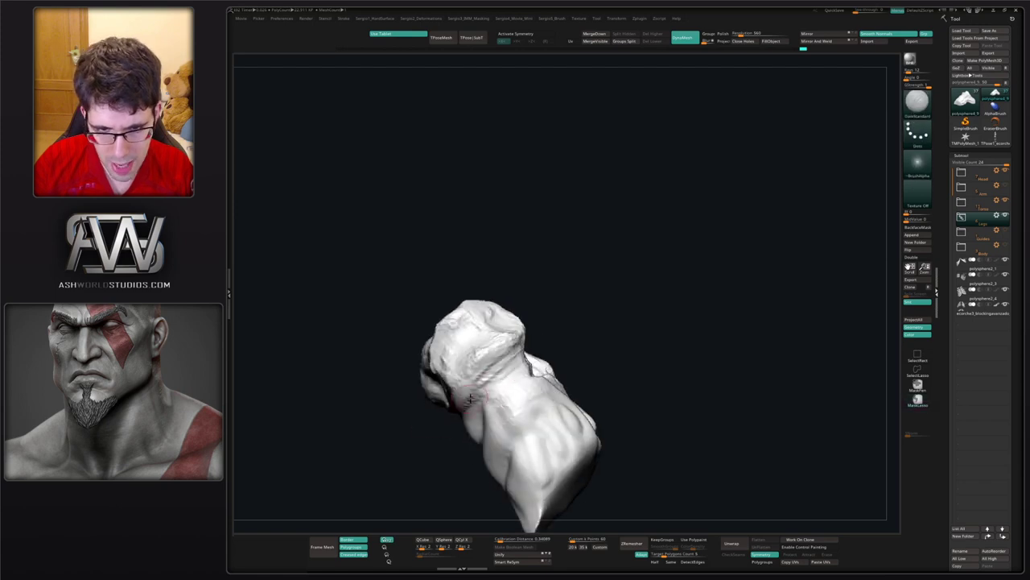
pyautogui.moveTo(483, 393); pyautogui.dragTo(524, 375)
pyautogui.moveTo(524, 375); pyautogui.dragTo(551, 362, button='right')
pyautogui.moveTo(454, 412)
pyautogui.mouseDown(button='right')
pyautogui.moveTo(494, 394)
pyautogui.moveTo(483, 410)
pyautogui.moveTo(501, 435)
pyautogui.moveTo(527, 409)
pyautogui.moveTo(516, 385)
pyautogui.moveTo(509, 404)
pyautogui.moveTo(476, 402)
pyautogui.mouseUp(button='right')
# - Build up the outer side of the midfoot in front of the heel bone with ClayBuildup
pyautogui.press('b')
pyautogui.press('c')
pyautogui.press('b')
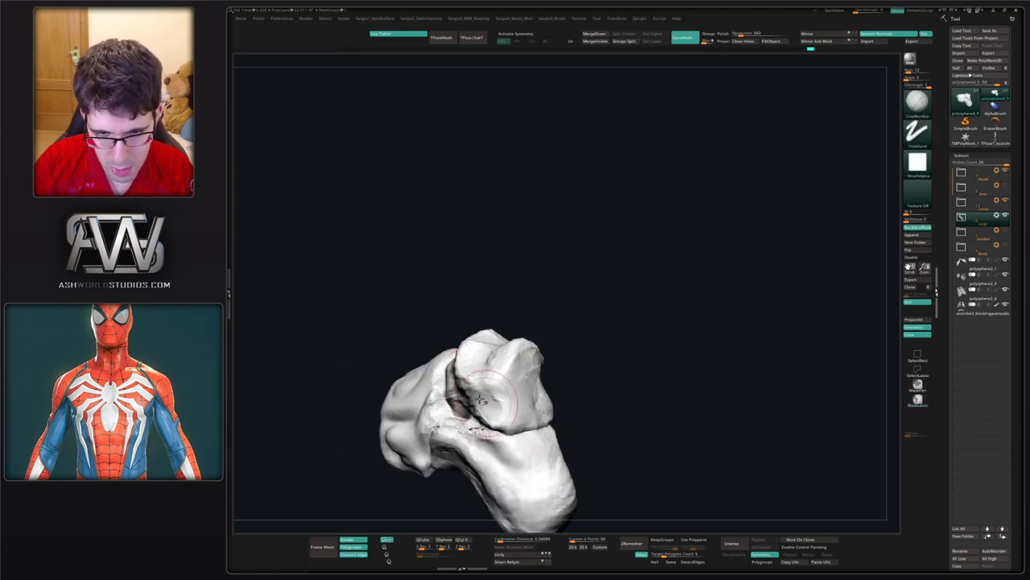
pyautogui.moveTo(522, 361)
pyautogui.mouseDown(button='right')
pyautogui.moveTo(520, 399)
pyautogui.moveTo(533, 409)
pyautogui.moveTo(490, 419)
pyautogui.moveTo(502, 380)
pyautogui.moveTo(520, 388)
pyautogui.moveTo(512, 380)
pyautogui.moveTo(483, 410)
pyautogui.moveTo(508, 381)
pyautogui.mouseUp(button='right')
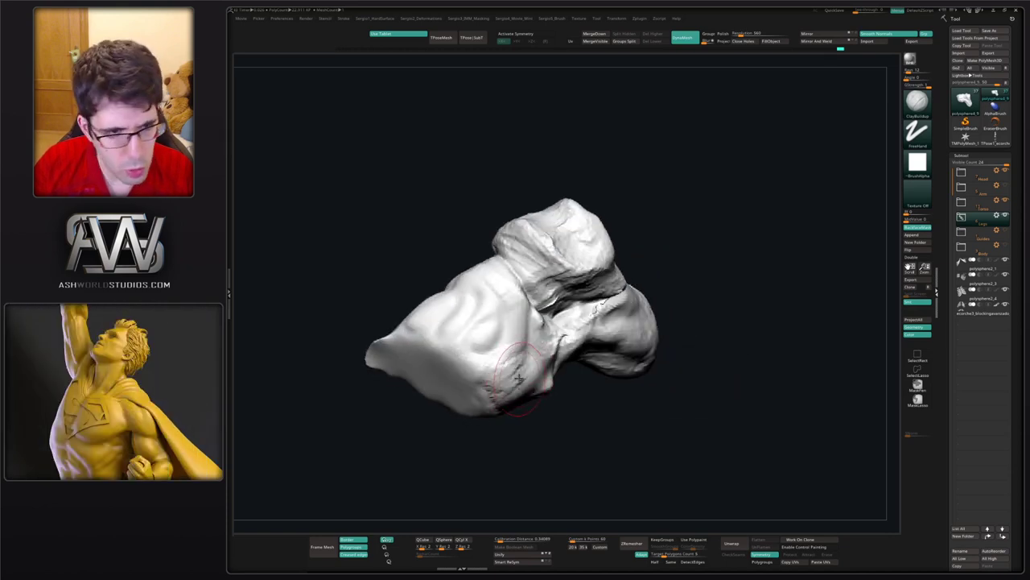
# - Carve the groove around the raised form on the outer side of the midfoot with DamStandard
pyautogui.moveTo(506, 375)
pyautogui.mouseDown(button='right')
pyautogui.moveTo(517, 355)
pyautogui.moveTo(526, 356)
pyautogui.moveTo(522, 341)
pyautogui.moveTo(551, 372)
pyautogui.moveTo(537, 394)
pyautogui.mouseUp(button='right')
pyautogui.press('b')
pyautogui.press('d')
pyautogui.press('s')
pyautogui.moveTo(480, 374); pyautogui.dragTo(496, 340, button='right')
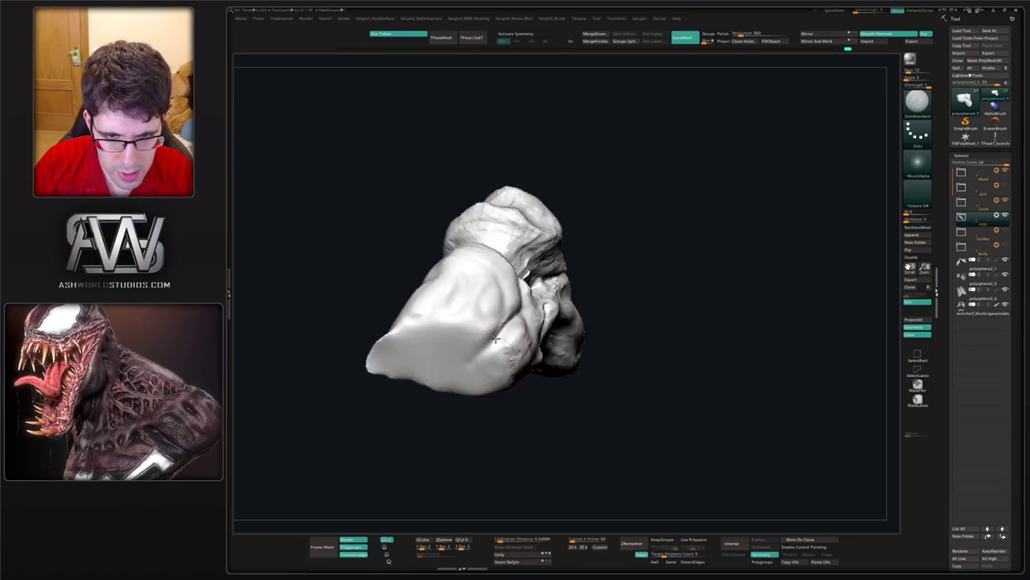
pyautogui.moveTo(511, 393); pyautogui.dragTo(537, 372, button='right')
pyautogui.moveTo(536, 412)
pyautogui.mouseDown(button='right')
pyautogui.moveTo(566, 437)
pyautogui.moveTo(547, 409)
pyautogui.mouseUp(button='right')
pyautogui.rightClick(546, 407)
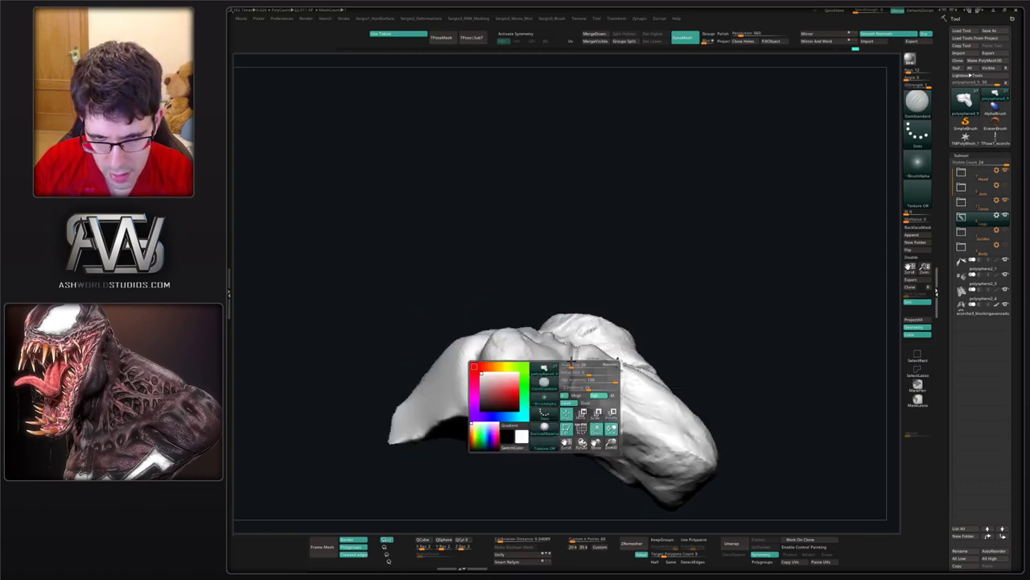
# - Flatten the raised form on the outer midfoot with TrimDynamic and adjust its contour with the Move brush
pyautogui.moveTo(586, 351)
pyautogui.mouseDown(button='right')
pyautogui.moveTo(551, 393)
pyautogui.moveTo(514, 369)
pyautogui.moveTo(492, 410)
pyautogui.moveTo(533, 406)
pyautogui.moveTo(525, 385)
pyautogui.moveTo(506, 394)
pyautogui.moveTo(524, 373)
pyautogui.mouseUp(button='right')
pyautogui.press('b')
pyautogui.press('t')
pyautogui.press('d')
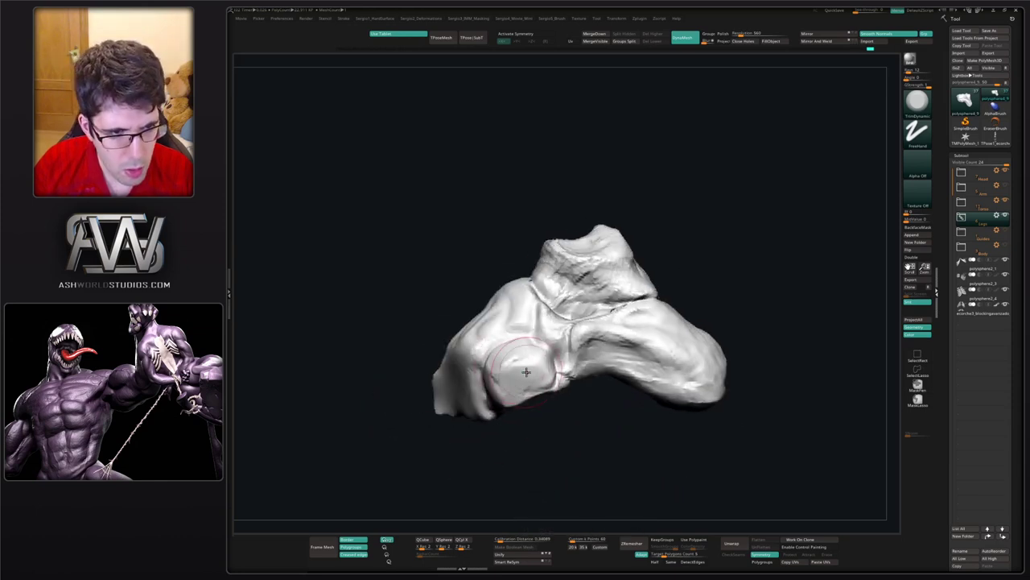
pyautogui.press('b')
pyautogui.press('m')
pyautogui.press('v')
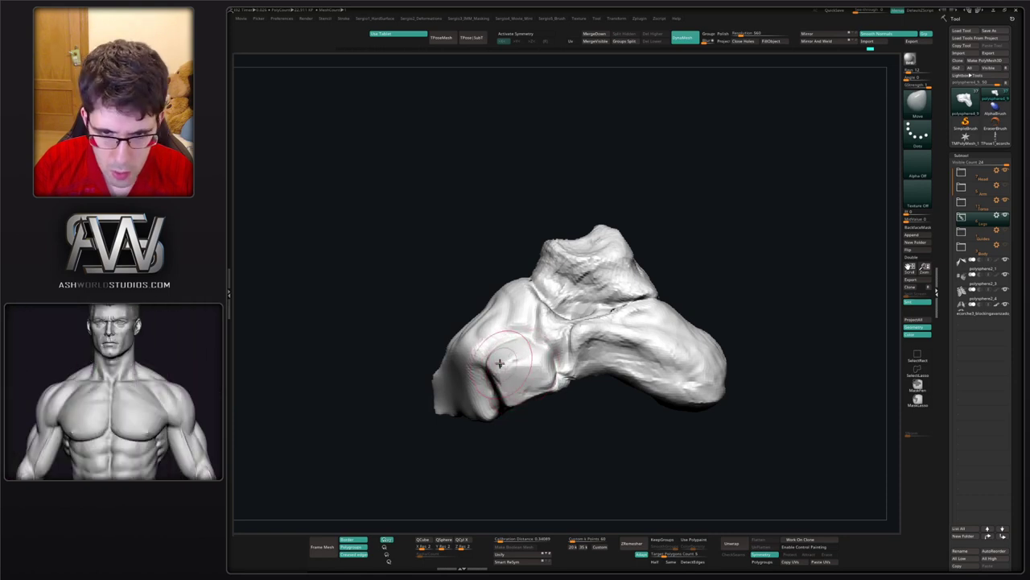
# - Add volume to the flattened form on the outer midfoot with ClayBuildup
pyautogui.press('b')
pyautogui.press('c')
pyautogui.press('b')
pyautogui.moveTo(519, 353); pyautogui.dragTo(519, 357)
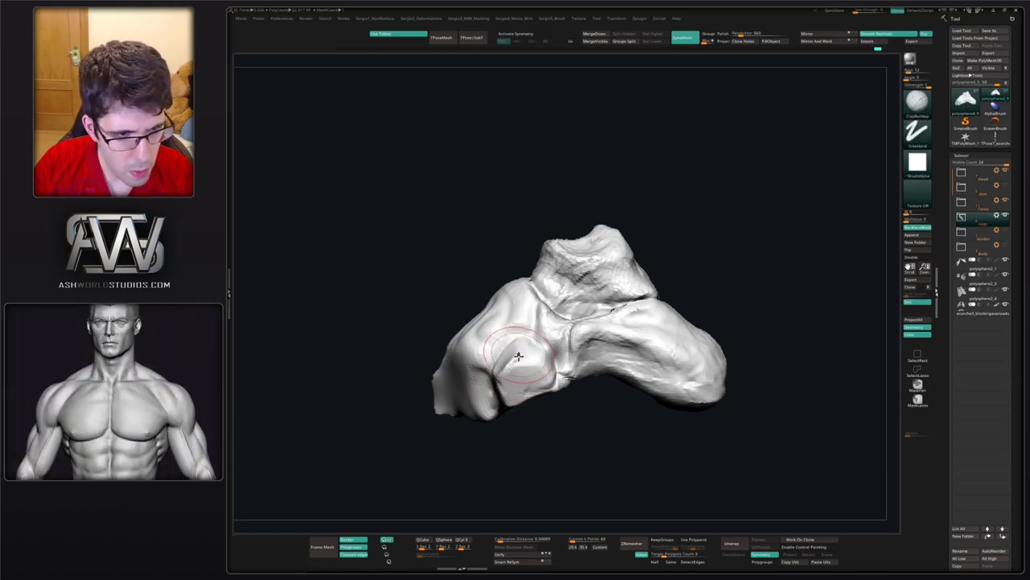
pyautogui.moveTo(519, 356); pyautogui.dragTo(541, 366, button='right')
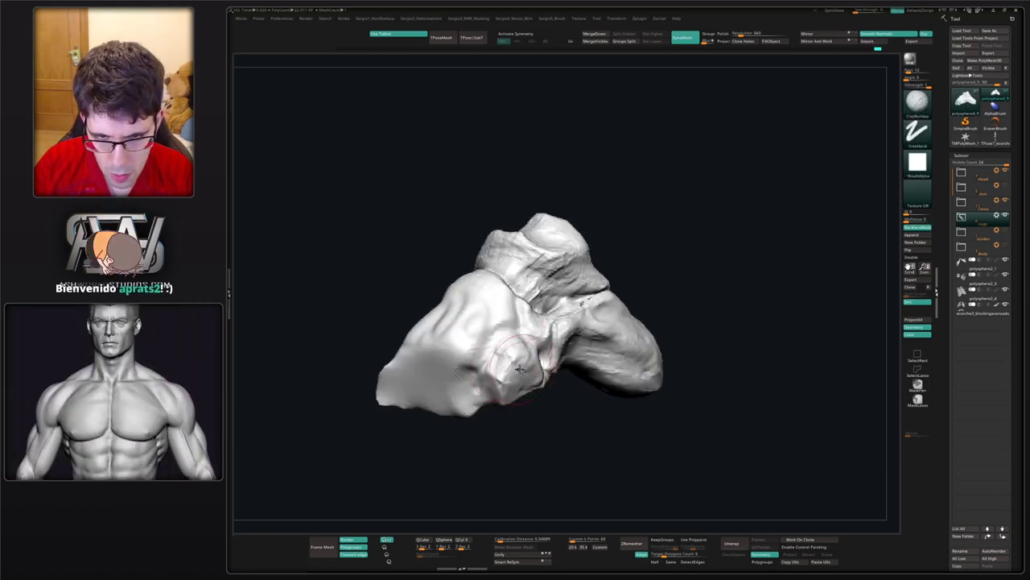
pyautogui.moveTo(514, 370); pyautogui.dragTo(507, 354)
pyautogui.moveTo(541, 372); pyautogui.dragTo(534, 354, button='right')
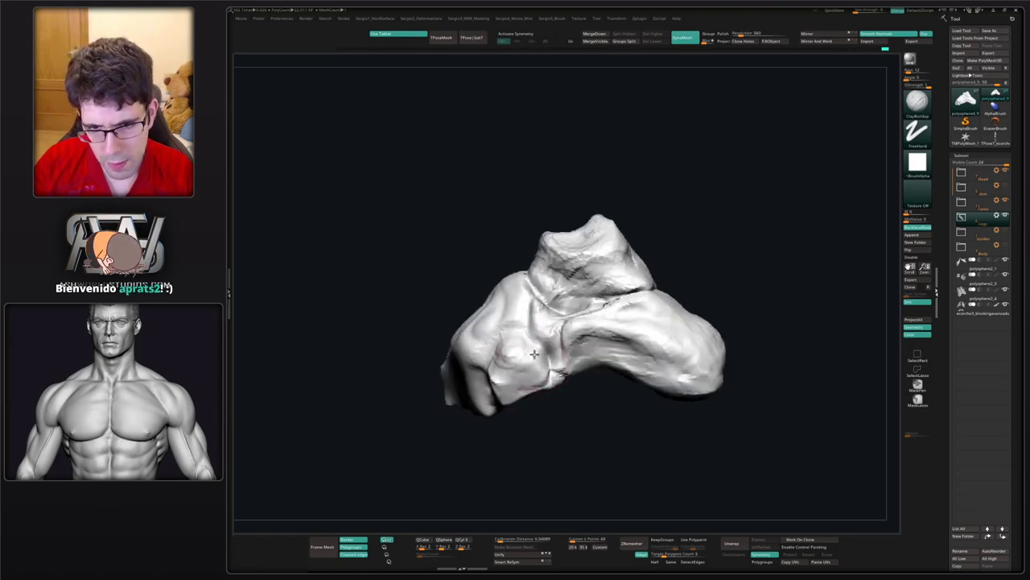
pyautogui.moveTo(540, 356); pyautogui.dragTo(526, 351)
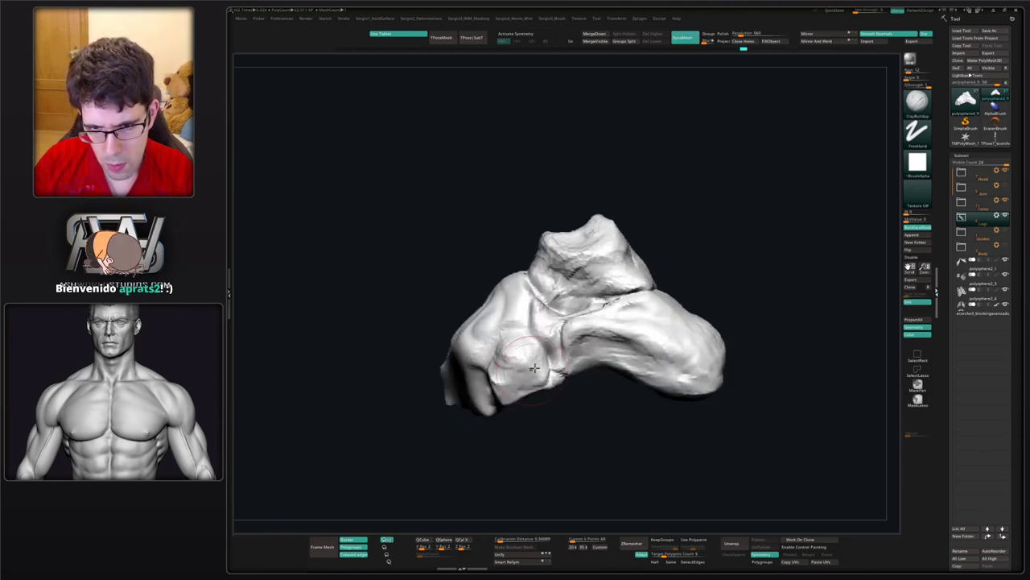
# - Sharpen the lower edges of the outer midfoot form and its joint with the heel bone using DamStandard
pyautogui.press('b')
pyautogui.press('d')
pyautogui.press('s')
pyautogui.moveTo(550, 367); pyautogui.dragTo(551, 348, button='right')
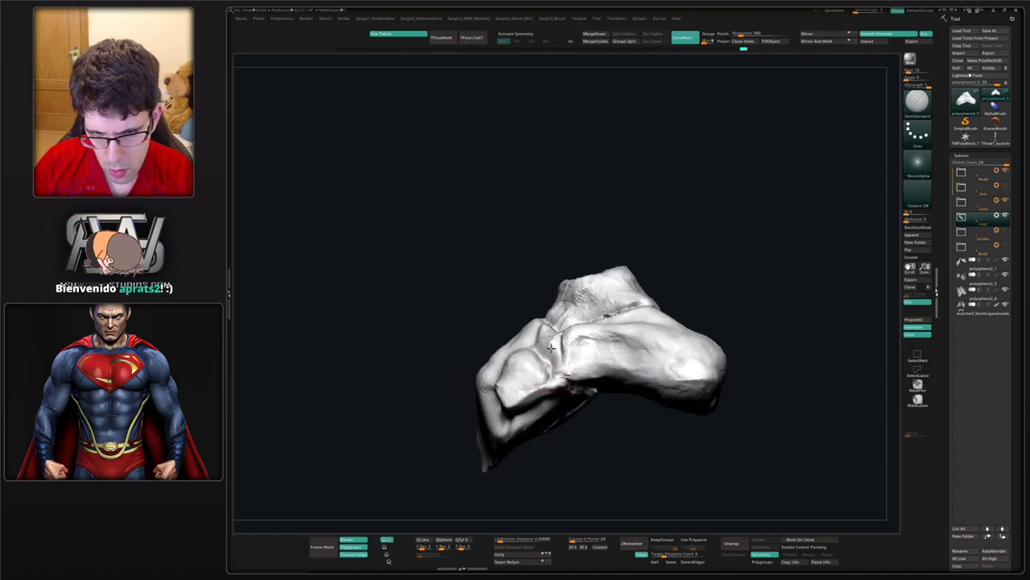
pyautogui.moveTo(560, 387); pyautogui.dragTo(554, 394)
pyautogui.moveTo(555, 393); pyautogui.dragTo(554, 363, button='right')
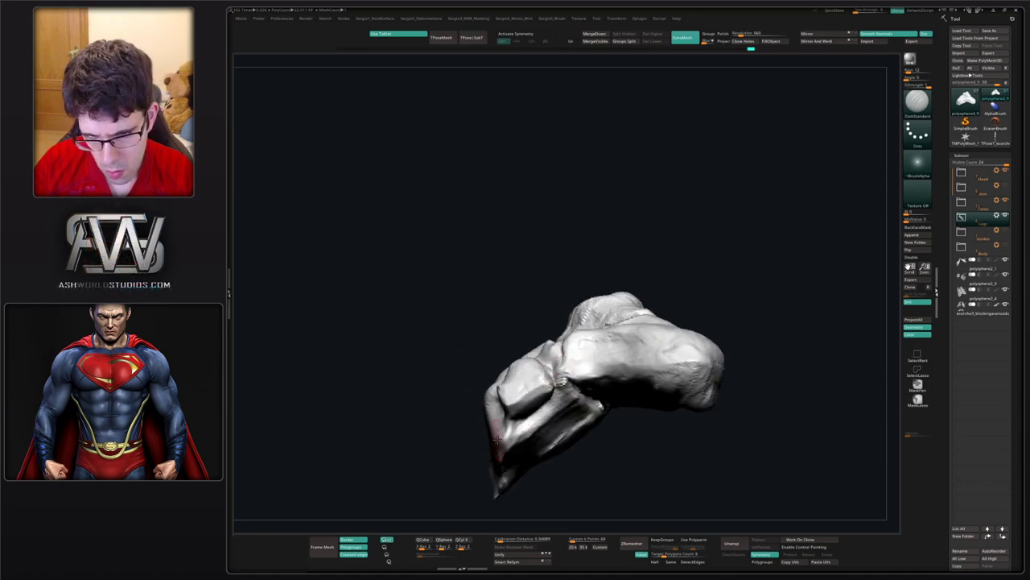
pyautogui.moveTo(532, 403)
pyautogui.mouseDown(button='right')
pyautogui.moveTo(564, 449)
pyautogui.moveTo(571, 432)
pyautogui.moveTo(553, 421)
pyautogui.mouseUp(button='right')
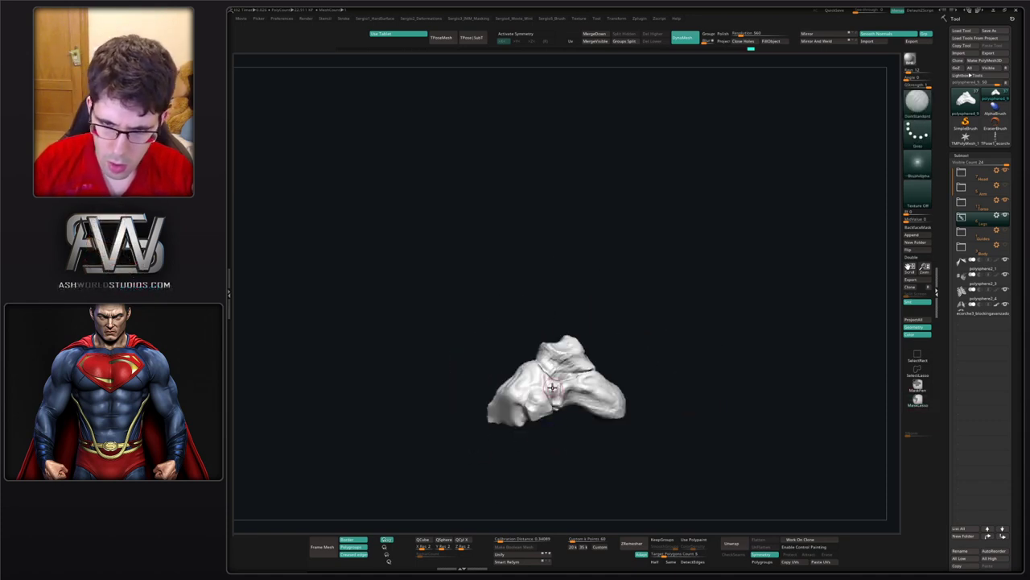
# - Check the ankle bones against the full leg and foot from several angles, and isolate the ankle piece again
pyautogui.moveTo(661, 337); pyautogui.dragTo(610, 400, button='right')
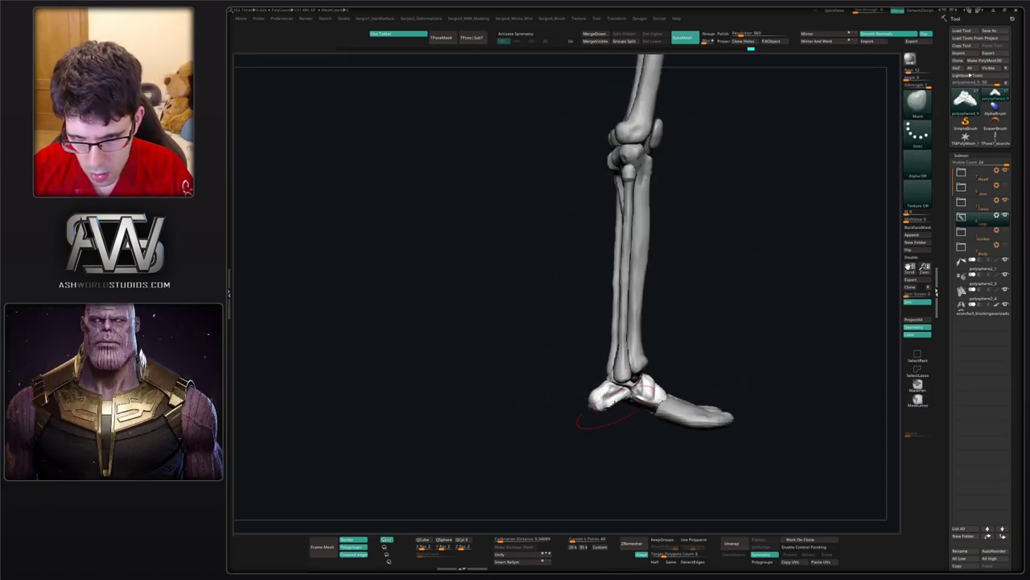
pyautogui.moveTo(599, 412); pyautogui.dragTo(640, 421, button='right')
pyautogui.moveTo(609, 359); pyautogui.dragTo(668, 384, button='right')
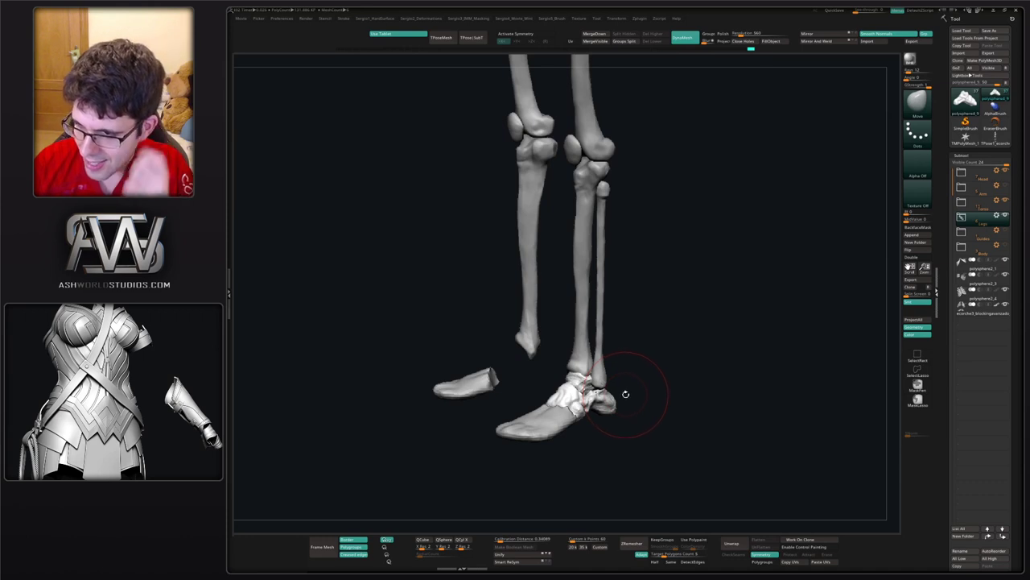
pyautogui.moveTo(624, 377); pyautogui.dragTo(591, 352)
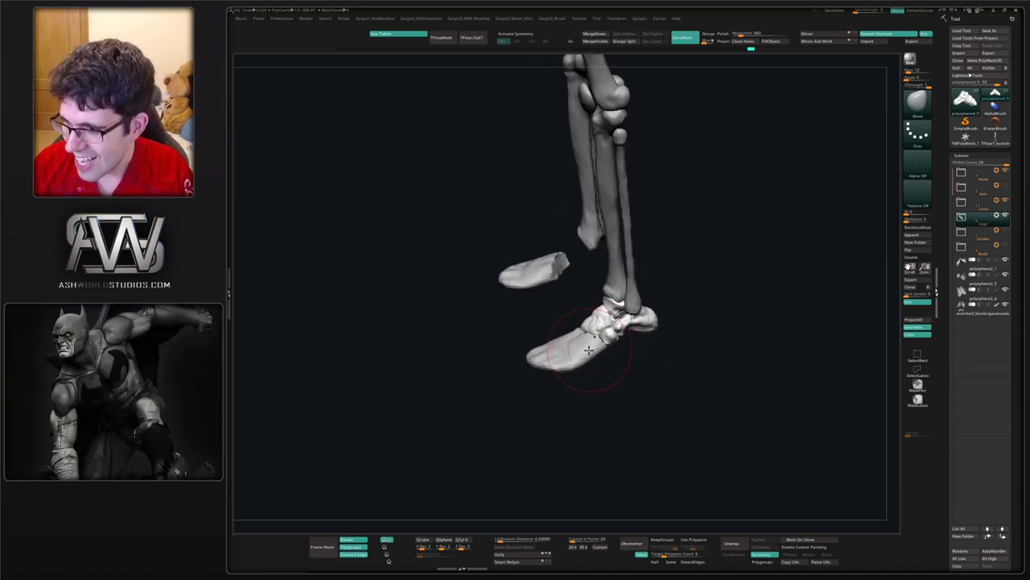
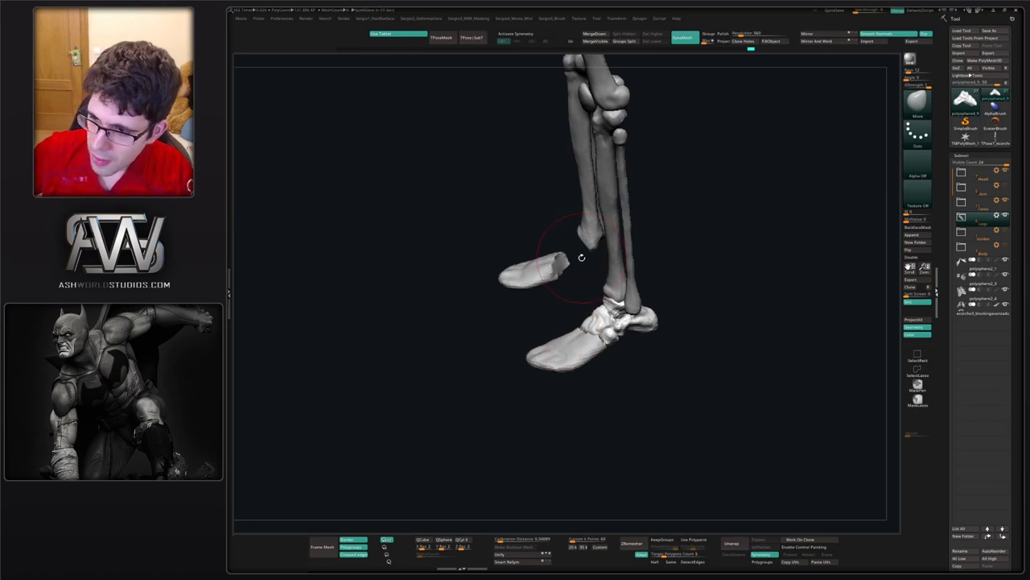
pyautogui.moveTo(661, 288); pyautogui.dragTo(628, 410, button='right')
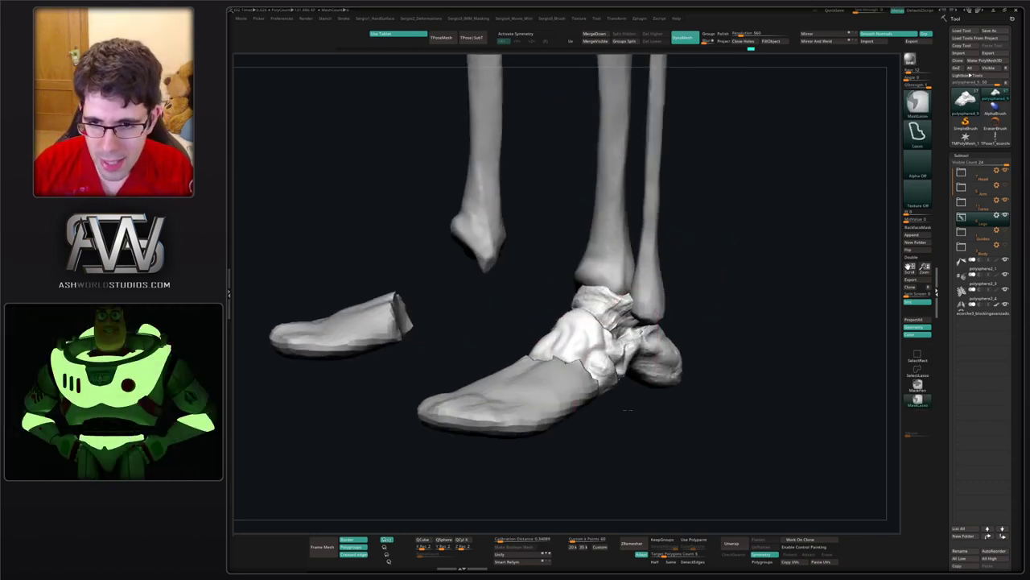
pyautogui.hotkey('alt', 'shift', 's')
pyautogui.moveTo(597, 313)
pyautogui.mouseDown(button='right')
pyautogui.moveTo(609, 351)
pyautogui.moveTo(624, 359)
pyautogui.moveTo(623, 346)
pyautogui.mouseUp(button='right')
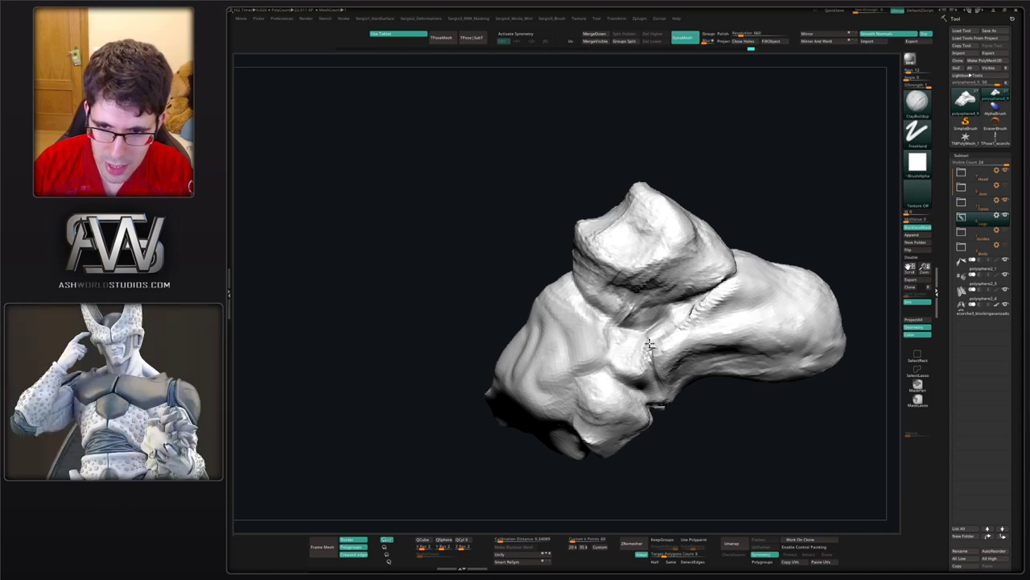
# - Carve the creases between the tarsal bones around the middle of the ankle block with the DamStandard brush
pyautogui.moveTo(659, 327); pyautogui.dragTo(672, 322, button='right')
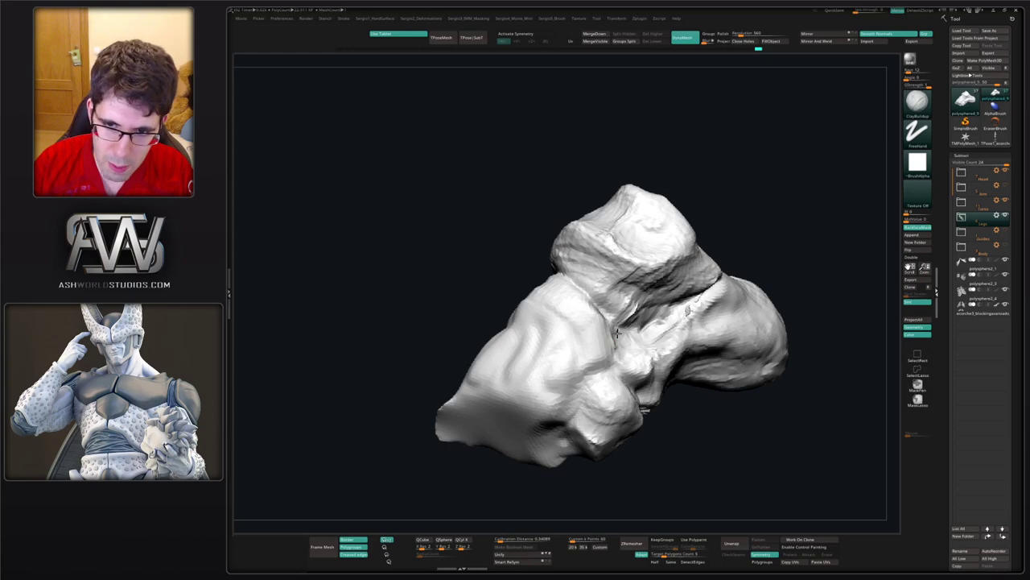
pyautogui.moveTo(613, 340)
pyautogui.mouseDown(button='right')
pyautogui.moveTo(652, 416)
pyautogui.moveTo(620, 325)
pyautogui.moveTo(584, 336)
pyautogui.moveTo(565, 320)
pyautogui.moveTo(577, 298)
pyautogui.moveTo(572, 319)
pyautogui.moveTo(550, 303)
pyautogui.moveTo(566, 292)
pyautogui.moveTo(559, 315)
pyautogui.moveTo(547, 294)
pyautogui.moveTo(567, 282)
pyautogui.mouseUp(button='right')
pyautogui.press('b')
pyautogui.press('d')
pyautogui.press('s')
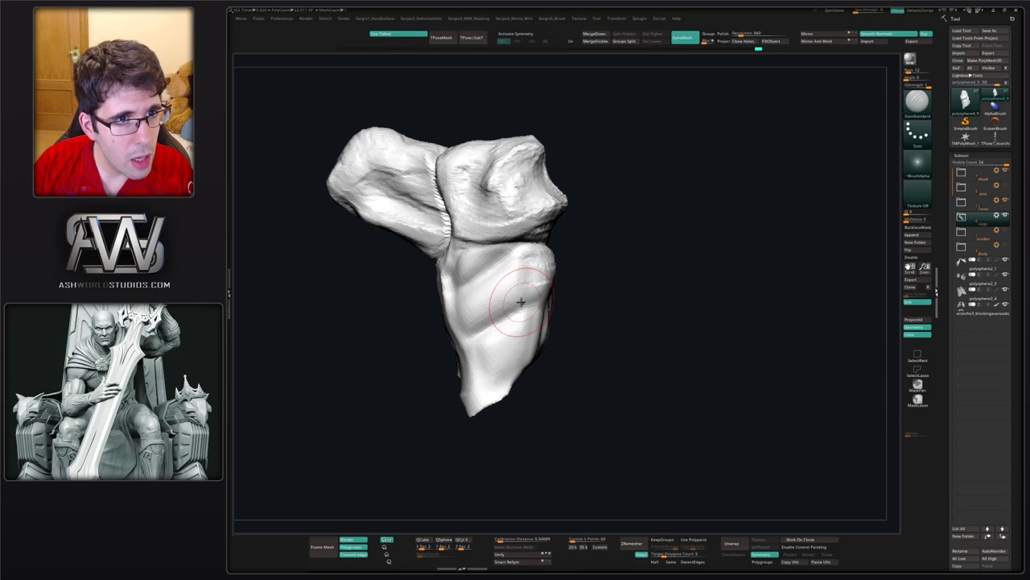
pyautogui.moveTo(521, 302); pyautogui.dragTo(486, 336, button='right')
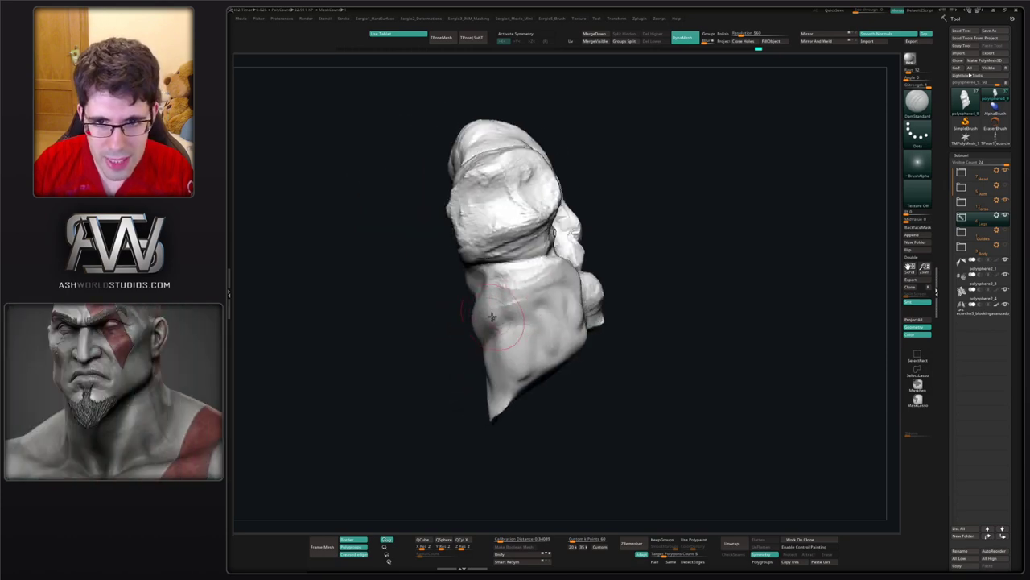
pyautogui.moveTo(492, 316); pyautogui.dragTo(566, 294, button='right')
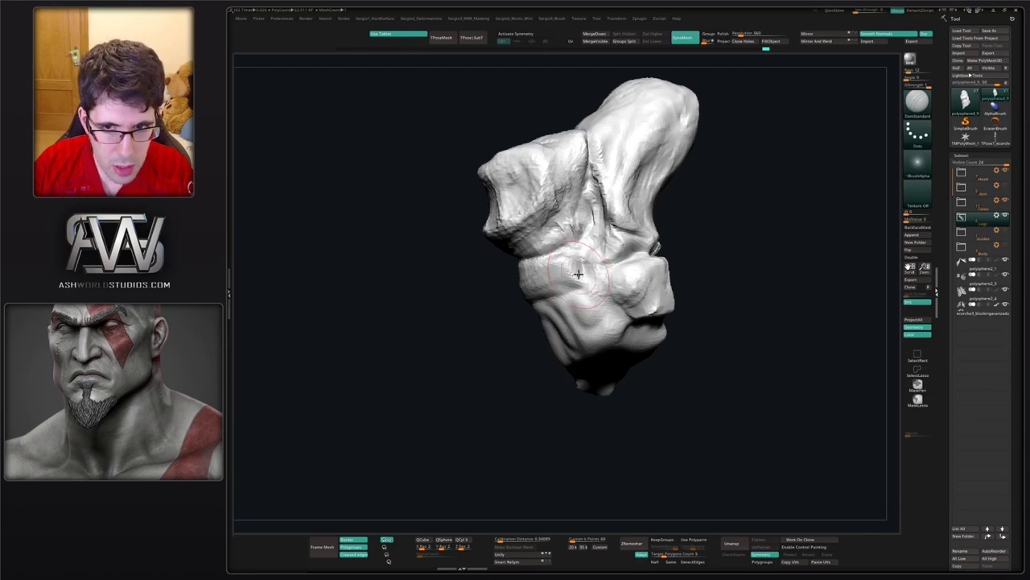
pyautogui.moveTo(573, 278)
pyautogui.mouseDown(button='right')
pyautogui.moveTo(616, 274)
pyautogui.moveTo(599, 267)
pyautogui.mouseUp(button='right')
pyautogui.moveTo(599, 267)
pyautogui.mouseDown()
pyautogui.moveTo(617, 261)
pyautogui.moveTo(585, 272)
pyautogui.mouseUp()
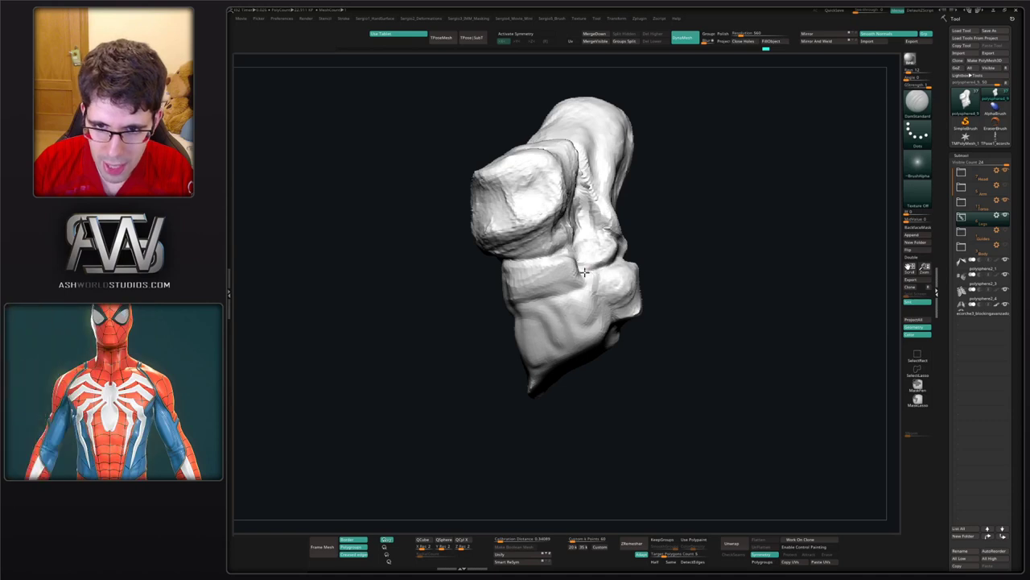
# - Adjust the bone edge at the junction in front of the ankle with the Move brush
pyautogui.moveTo(609, 304); pyautogui.dragTo(603, 292, button='right')
pyautogui.press('b')
pyautogui.press('m')
pyautogui.press('v')
pyautogui.moveTo(586, 282); pyautogui.dragTo(590, 277)
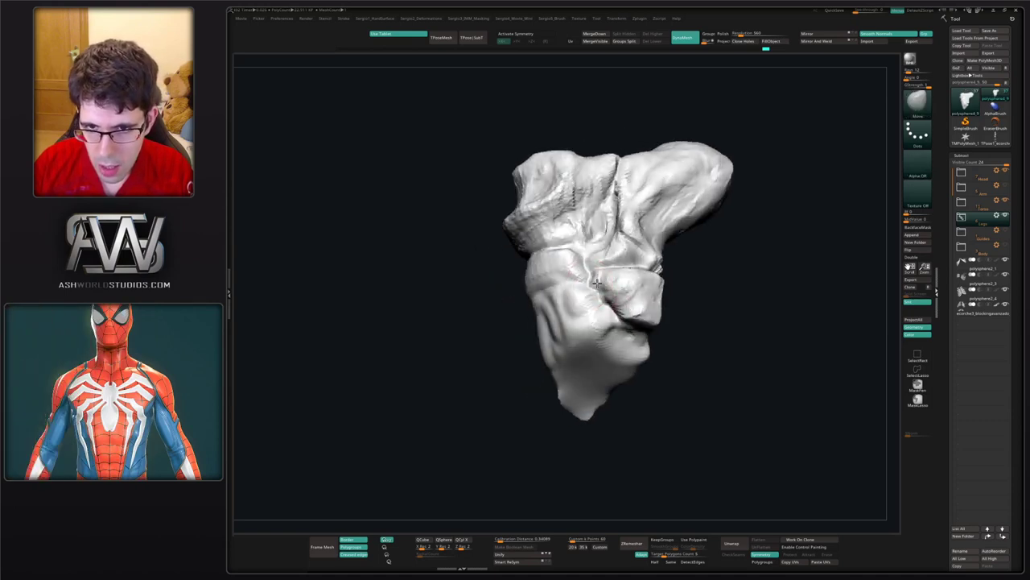
# - Deepen the diagonal groove across the outer face of the front tarsal block with the DamStandard brush
pyautogui.moveTo(593, 272)
pyautogui.mouseDown(button='right')
pyautogui.moveTo(619, 291)
pyautogui.moveTo(547, 291)
pyautogui.mouseUp(button='right')
pyautogui.press('b')
pyautogui.press('d')
pyautogui.press('s')
pyautogui.moveTo(493, 334); pyautogui.dragTo(518, 362, button='right')
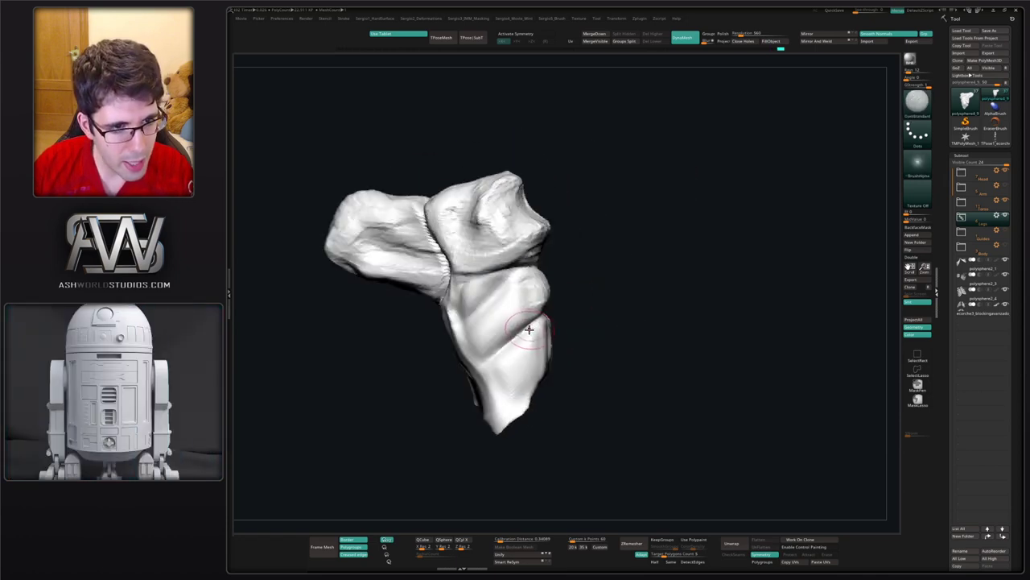
pyautogui.moveTo(526, 331); pyautogui.dragTo(475, 328, button='right')
# - Build up the bone surfaces on both sides of the diagonal groove with the ClayBuildup brush
pyautogui.press('b')
pyautogui.press('c')
pyautogui.press('b')
pyautogui.moveTo(425, 314); pyautogui.dragTo(442, 331)
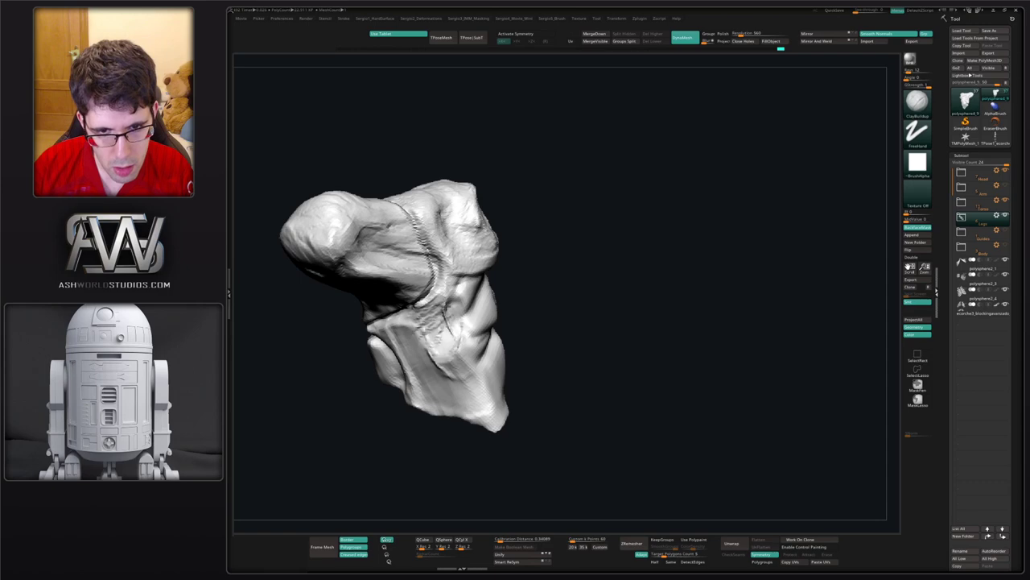
pyautogui.moveTo(441, 342)
pyautogui.mouseDown(button='right')
pyautogui.moveTo(450, 334)
pyautogui.moveTo(439, 318)
pyautogui.moveTo(422, 349)
pyautogui.moveTo(488, 270)
pyautogui.moveTo(510, 263)
pyautogui.moveTo(457, 305)
pyautogui.moveTo(524, 313)
pyautogui.moveTo(486, 329)
pyautogui.mouseUp(button='right')
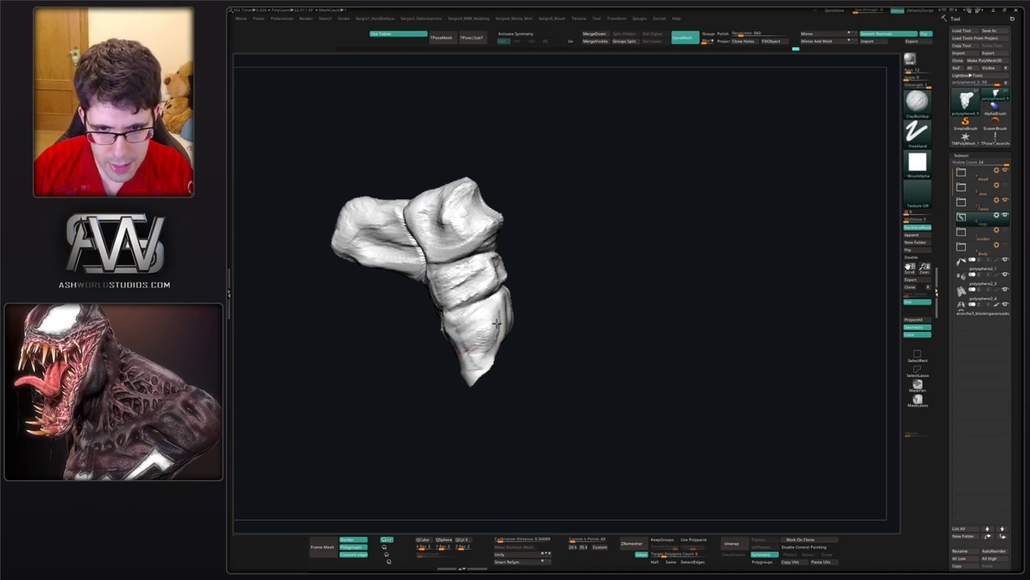
pyautogui.moveTo(497, 323)
pyautogui.mouseDown(button='right')
pyautogui.moveTo(487, 354)
pyautogui.moveTo(515, 342)
pyautogui.moveTo(455, 329)
pyautogui.moveTo(484, 352)
pyautogui.moveTo(473, 366)
pyautogui.moveTo(478, 342)
pyautogui.mouseUp(button='right')
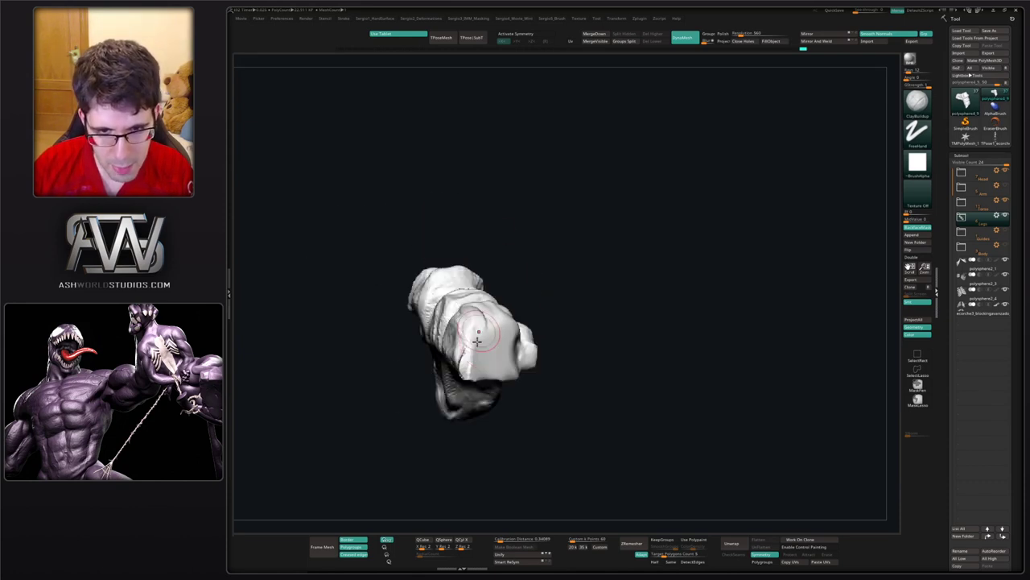
# - Smooth the front face of the tarsal block and re-DynaMesh the sculpt
pyautogui.keyDown('ctrl'); pyautogui.moveTo(553, 320); pyautogui.dragTo(557, 308); pyautogui.keyUp('ctrl')
pyautogui.moveTo(471, 374); pyautogui.dragTo(473, 359)
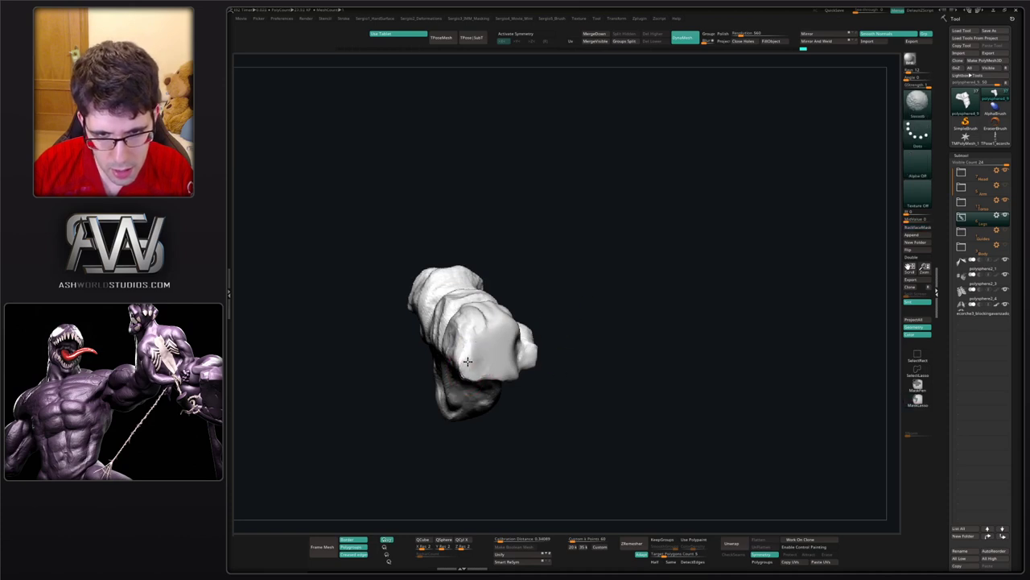
pyautogui.keyDown('ctrl'); pyautogui.moveTo(568, 321); pyautogui.dragTo(580, 288); pyautogui.keyUp('ctrl')
# - Carve DamStandard grooves dividing the front tarsal block into separate bones, and adjust its contour with the Move brush
pyautogui.moveTo(579, 287)
pyautogui.mouseDown(button='right')
pyautogui.moveTo(480, 410)
pyautogui.moveTo(515, 394)
pyautogui.mouseUp(button='right')
pyautogui.moveTo(482, 323); pyautogui.dragTo(473, 302)
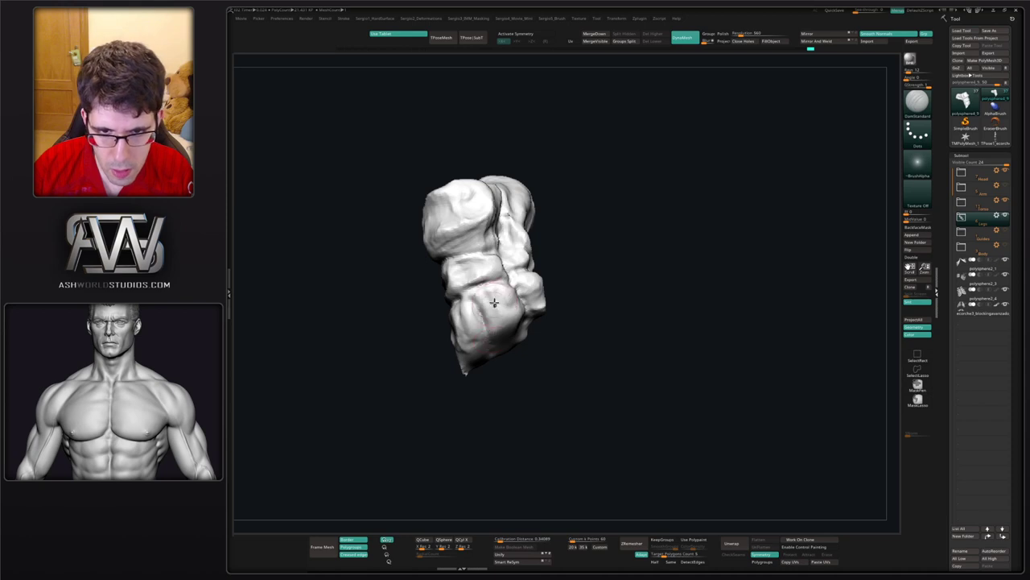
pyautogui.moveTo(509, 342)
pyautogui.mouseDown(button='right')
pyautogui.moveTo(511, 331)
pyautogui.moveTo(498, 326)
pyautogui.moveTo(499, 336)
pyautogui.mouseUp(button='right')
pyautogui.press('b')
pyautogui.press('m')
pyautogui.press('v')
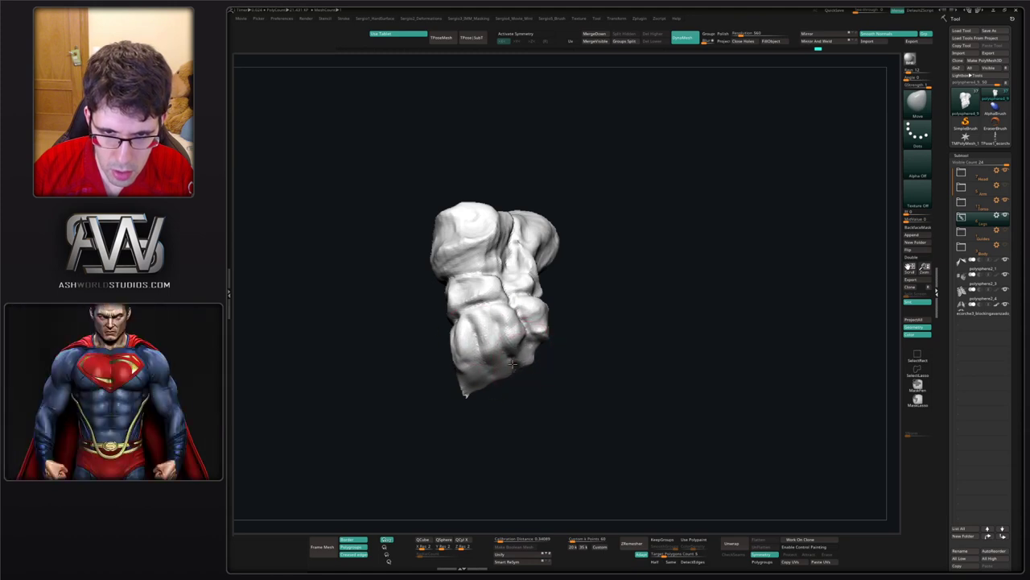
# - Build up the separate front tarsal bones with the ClayBuildup brush
pyautogui.moveTo(513, 364); pyautogui.dragTo(499, 345, button='right')
pyautogui.press('b')
pyautogui.press('c')
pyautogui.press('b')
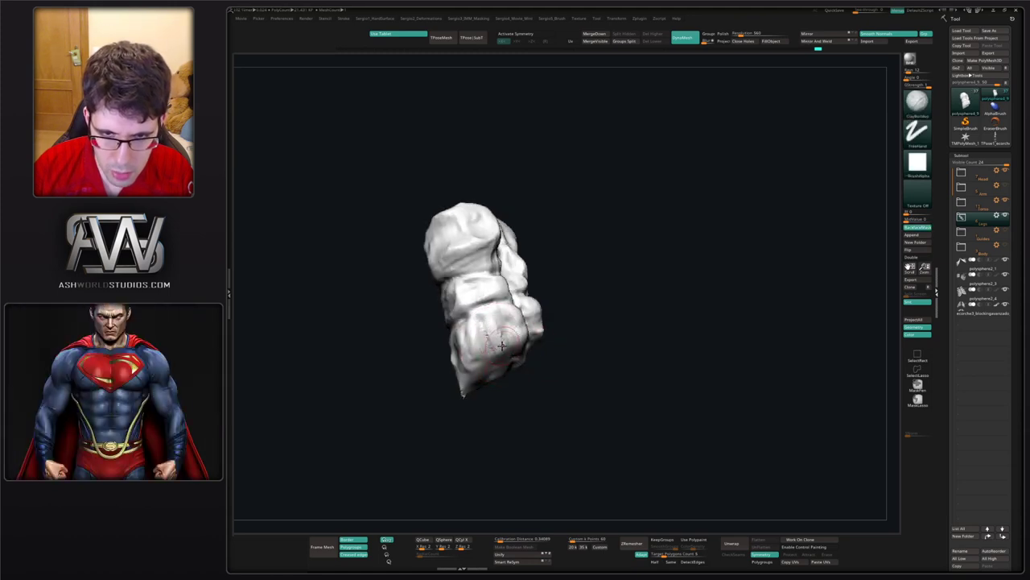
pyautogui.moveTo(471, 380)
pyautogui.mouseDown(button='right')
pyautogui.moveTo(475, 366)
pyautogui.moveTo(447, 378)
pyautogui.moveTo(536, 314)
pyautogui.moveTo(497, 352)
pyautogui.moveTo(494, 322)
pyautogui.moveTo(505, 331)
pyautogui.moveTo(479, 331)
pyautogui.mouseUp(button='right')
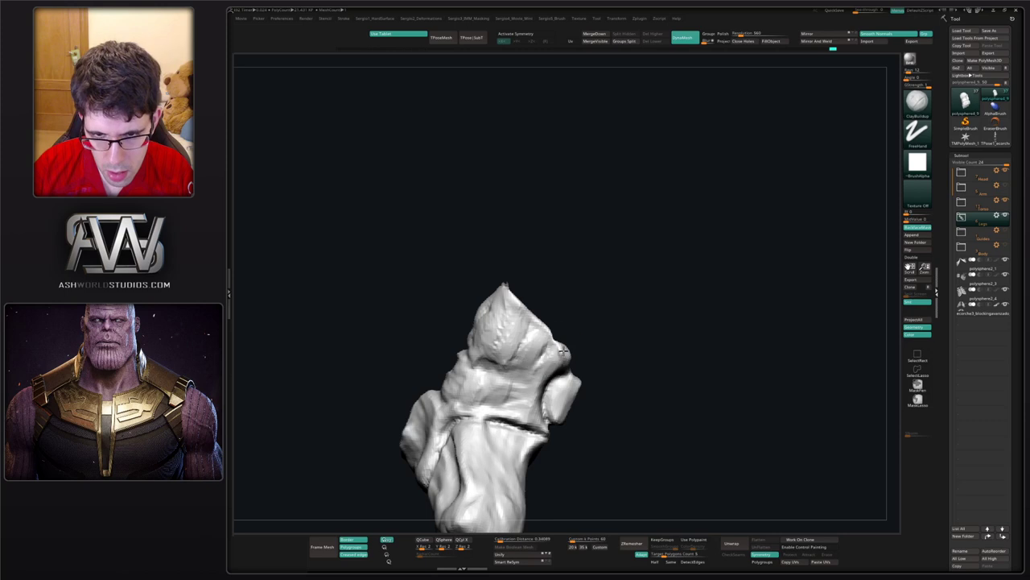
# - Cut deep creases between the front tarsal bones from the underside with the DamStandard brush
pyautogui.press('b')
pyautogui.press('d')
pyautogui.press('s')
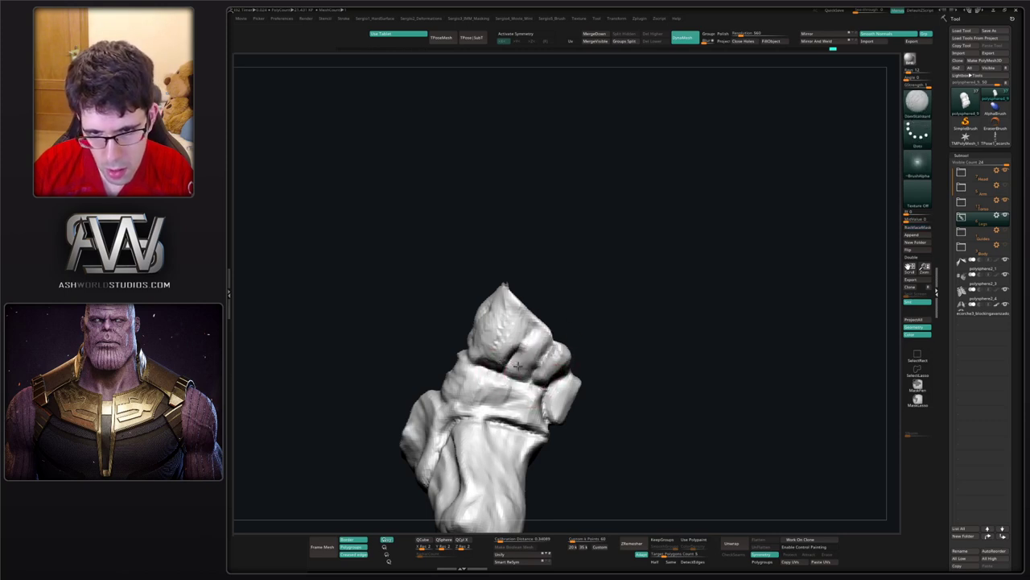
# - Flatten and refine the faces of the front tarsal bones with the TrimDynamic brush
pyautogui.moveTo(518, 366); pyautogui.dragTo(555, 346, button='right')
pyautogui.press('b')
pyautogui.press('t')
pyautogui.press('d')
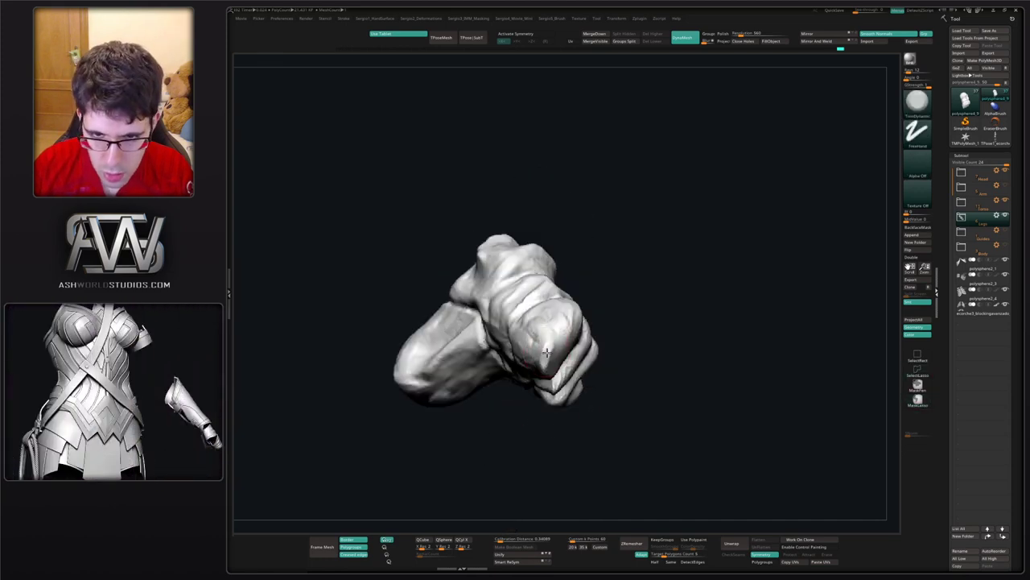
pyautogui.moveTo(538, 337)
pyautogui.keyDown('ctrl'); pyautogui.mouseDown(button='right')
pyautogui.moveTo(556, 386)
pyautogui.moveTo(593, 402)
pyautogui.moveTo(515, 356)
pyautogui.moveTo(509, 391)
pyautogui.mouseUp(button='right'); pyautogui.keyUp('ctrl')
pyautogui.keyDown('alt'); pyautogui.moveTo(586, 351); pyautogui.dragTo(540, 349, button='right'); pyautogui.keyUp('alt')
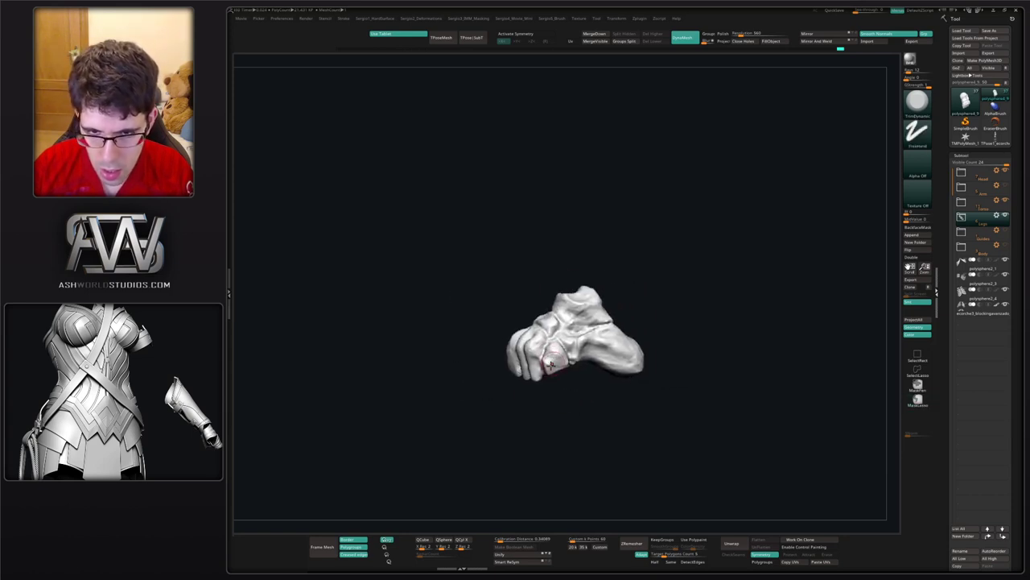
# - Reshape the front ends of the tarsal bones with the Move brush
pyautogui.press('b')
pyautogui.press('m')
pyautogui.press('v')
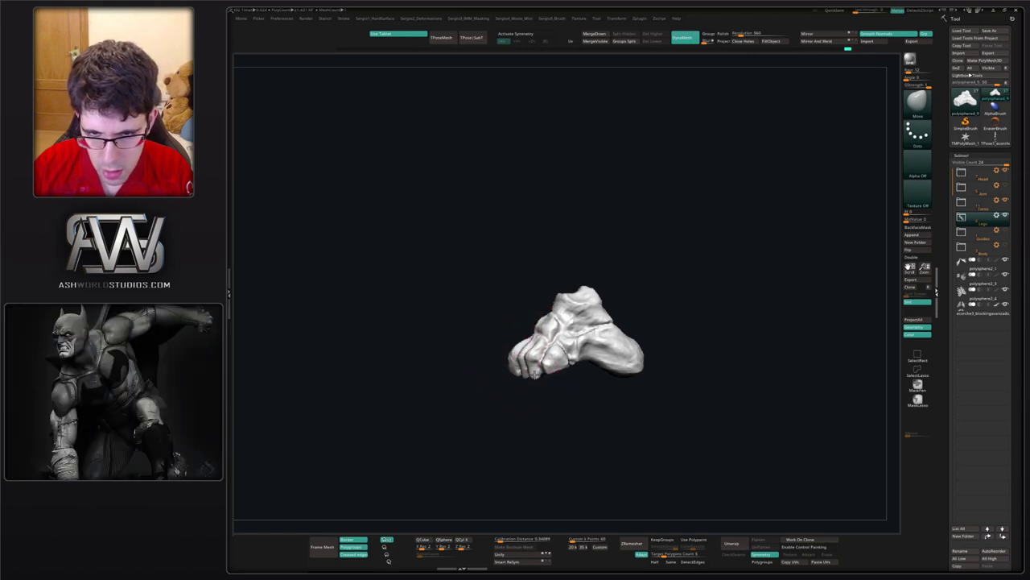
pyautogui.moveTo(535, 373)
pyautogui.keyDown('shift'); pyautogui.mouseDown(button='right')
pyautogui.moveTo(556, 371)
pyautogui.moveTo(525, 382)
pyautogui.mouseUp(button='right'); pyautogui.keyUp('shift')
pyautogui.moveTo(524, 380); pyautogui.dragTo(529, 363)
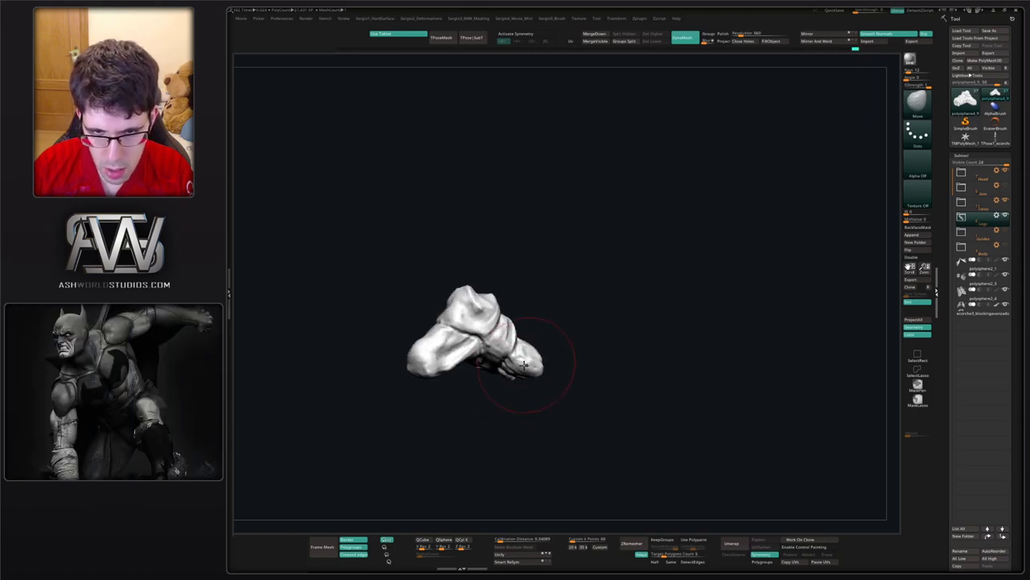
# - Adjust the upper contour of the tarsal bones in front of the ankle with the Move brush
pyautogui.moveTo(604, 368); pyautogui.dragTo(540, 365, button='right')
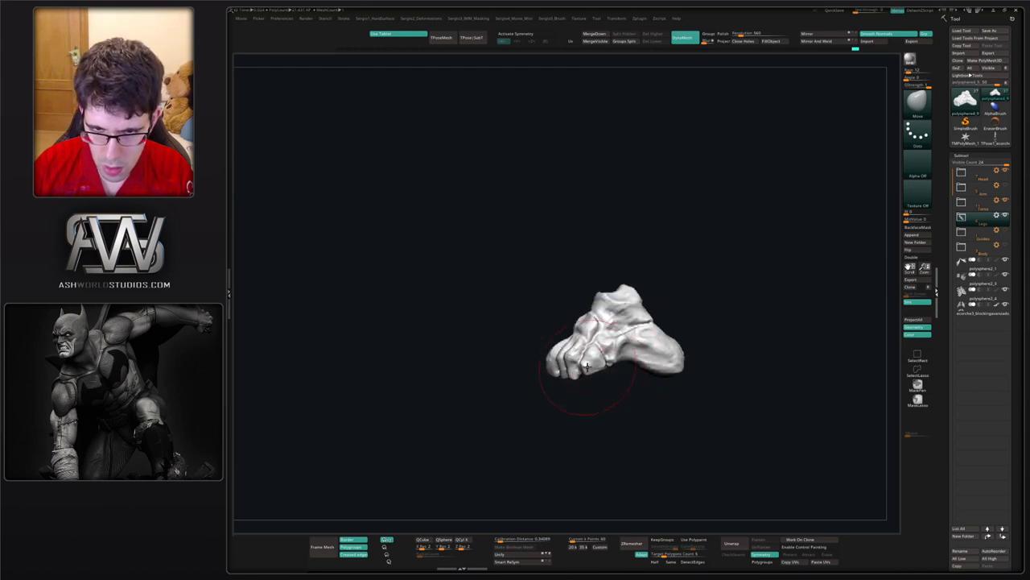
pyautogui.moveTo(560, 370)
pyautogui.mouseDown(button='right')
pyautogui.moveTo(533, 368)
pyautogui.moveTo(516, 333)
pyautogui.moveTo(553, 368)
pyautogui.moveTo(506, 357)
pyautogui.moveTo(496, 334)
pyautogui.mouseUp(button='right')
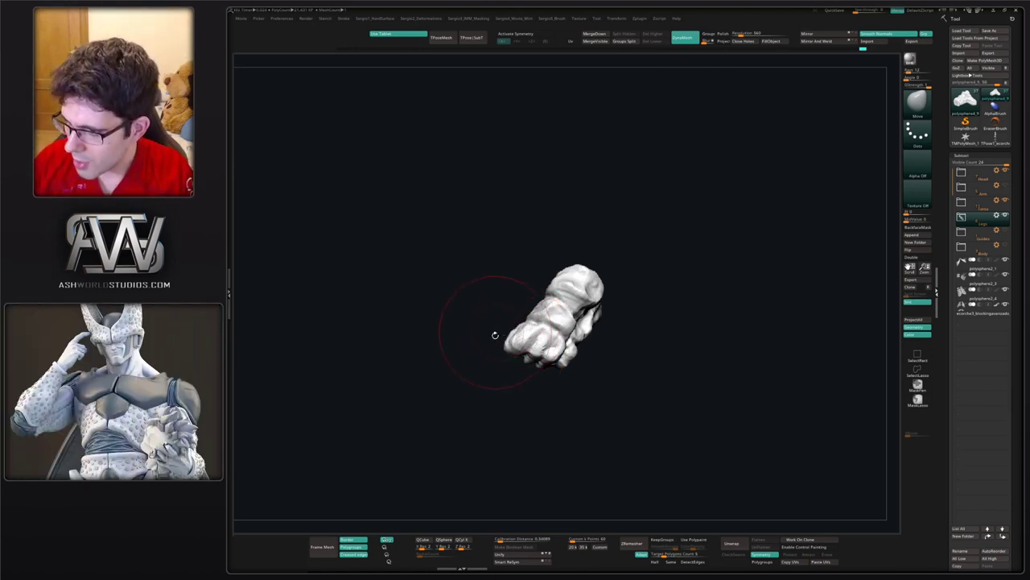
pyautogui.moveTo(492, 335); pyautogui.dragTo(545, 394, button='right')
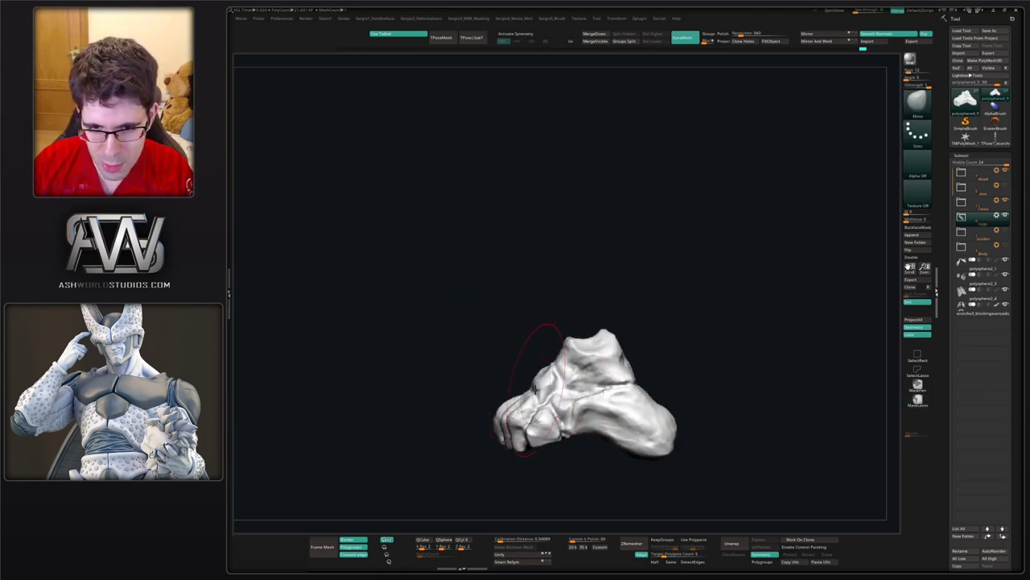
pyautogui.moveTo(532, 397); pyautogui.dragTo(526, 401)
pyautogui.moveTo(527, 401); pyautogui.dragTo(556, 400, button='right')
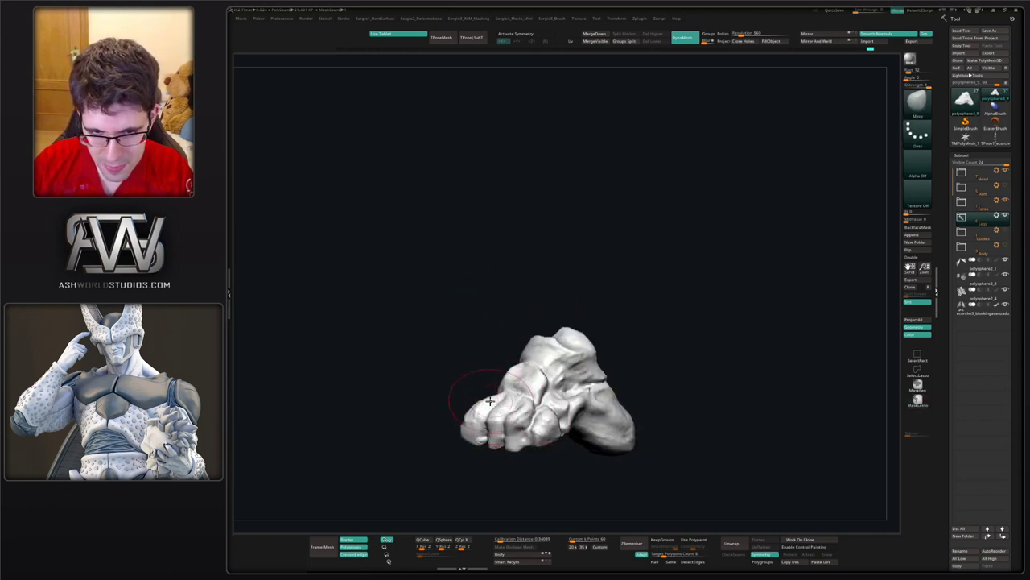
# - Pull the front tips of the tarsal bones forward and slightly down with the Move brush
pyautogui.moveTo(486, 398)
pyautogui.mouseDown(button='right')
pyautogui.moveTo(525, 394)
pyautogui.moveTo(522, 407)
pyautogui.moveTo(501, 391)
pyautogui.moveTo(524, 395)
pyautogui.moveTo(522, 373)
pyautogui.moveTo(582, 364)
pyautogui.mouseUp(button='right')
pyautogui.keyDown('ctrl'); pyautogui.moveTo(582, 365); pyautogui.dragTo(578, 377, button='right'); pyautogui.keyUp('ctrl')
pyautogui.hotkey('alt', 's')
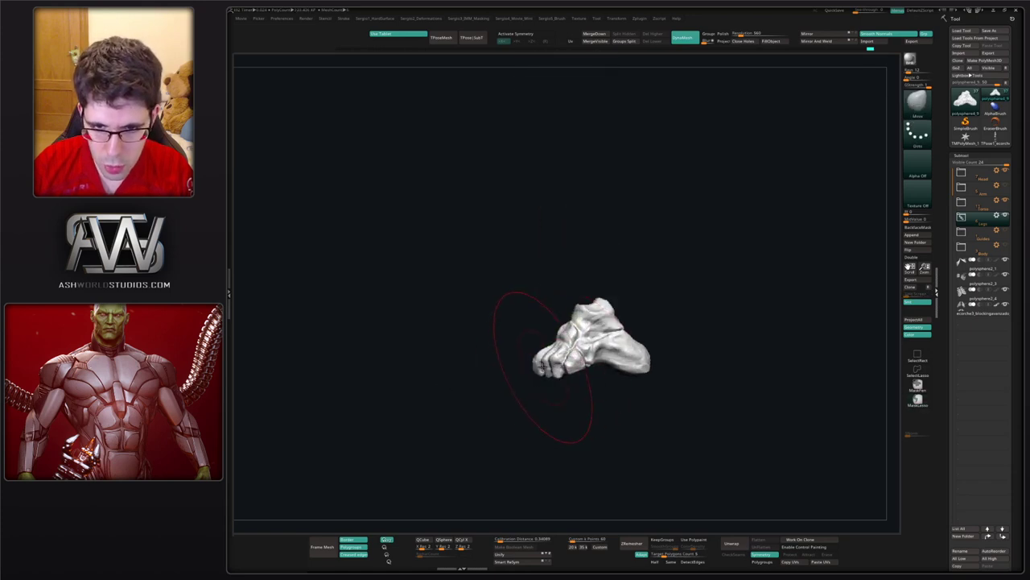
pyautogui.moveTo(546, 368)
pyautogui.mouseDown()
pyautogui.moveTo(533, 374)
pyautogui.moveTo(539, 380)
pyautogui.mouseUp()
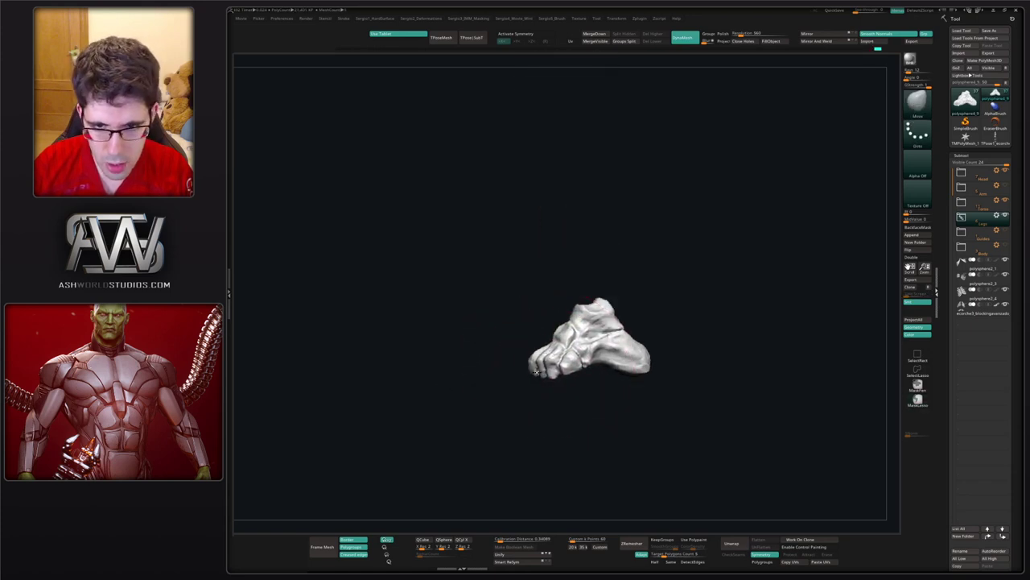
pyautogui.moveTo(536, 371); pyautogui.dragTo(678, 297, button='right')
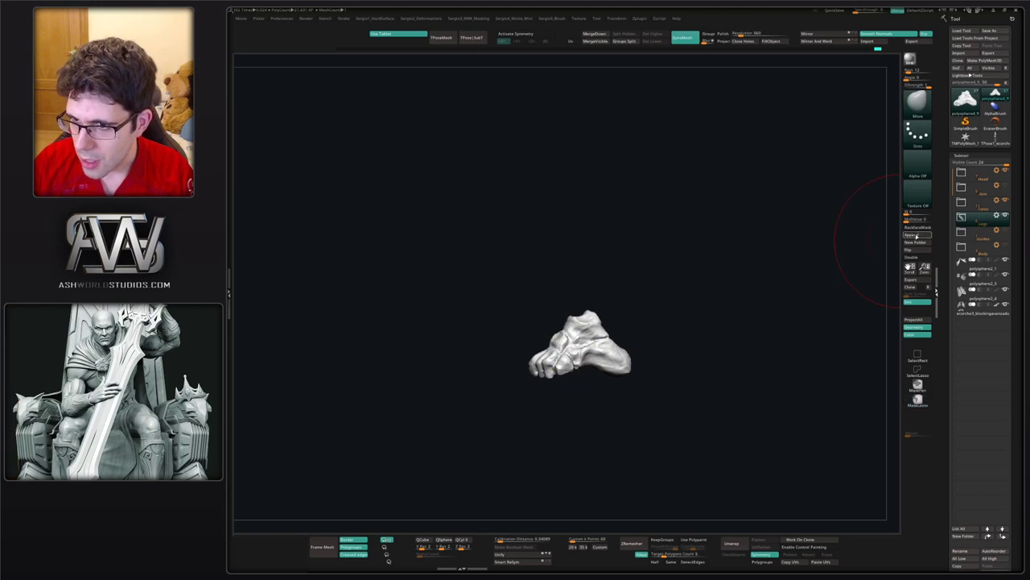
# - Isolate the forefoot block from the full leg and expand the legs subtool folder
pyautogui.click(916, 236)
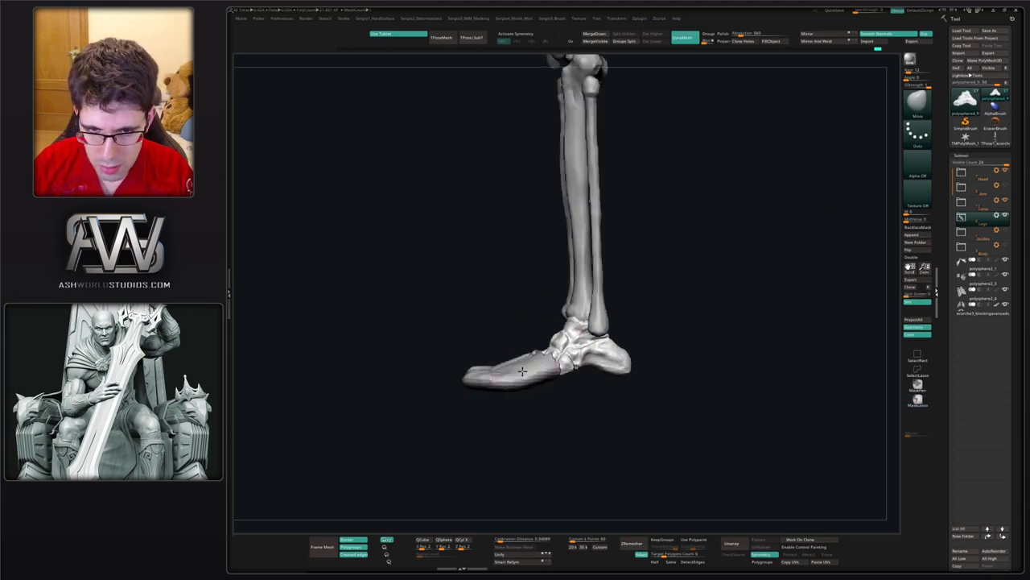
pyautogui.keyDown('alt'); pyautogui.click(525, 371); pyautogui.keyUp('alt')
pyautogui.hotkey('alt', 'shift', 's')
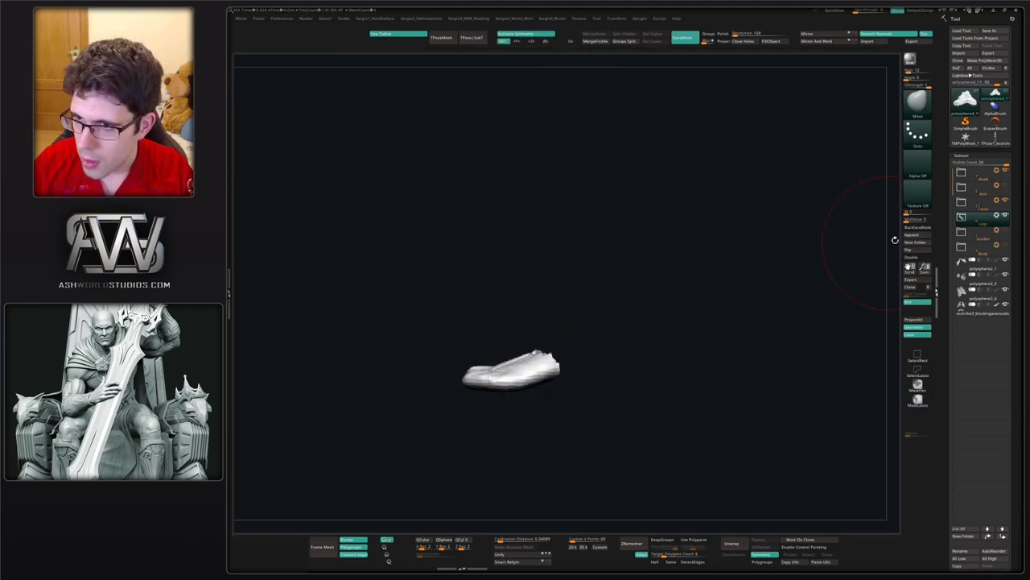
pyautogui.click(961, 217)
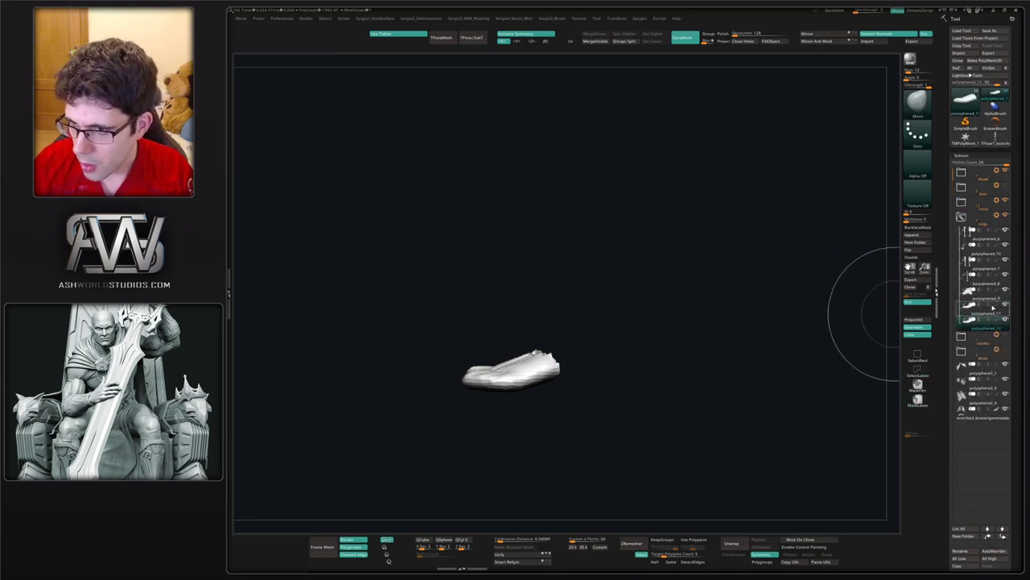
# - Show the whole leg again and replace the detailed forefoot shape with smooth ellipsoid blocks on both feet
pyautogui.hotkey('alt', 'shift', 's')
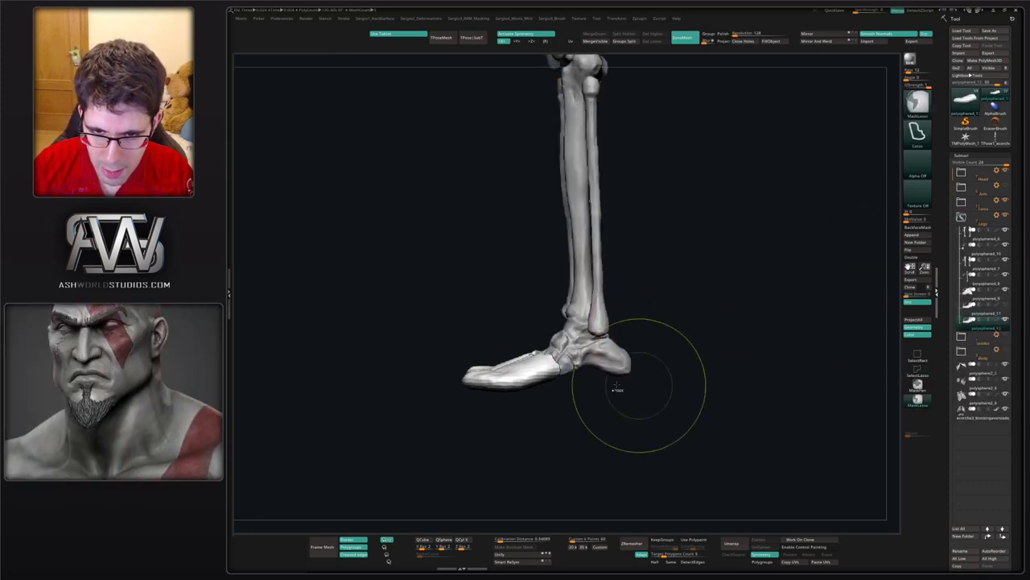
pyautogui.press('s')
pyautogui.moveTo(617, 391)
pyautogui.mouseDown()
pyautogui.moveTo(536, 368)
pyautogui.moveTo(579, 347)
pyautogui.mouseUp()
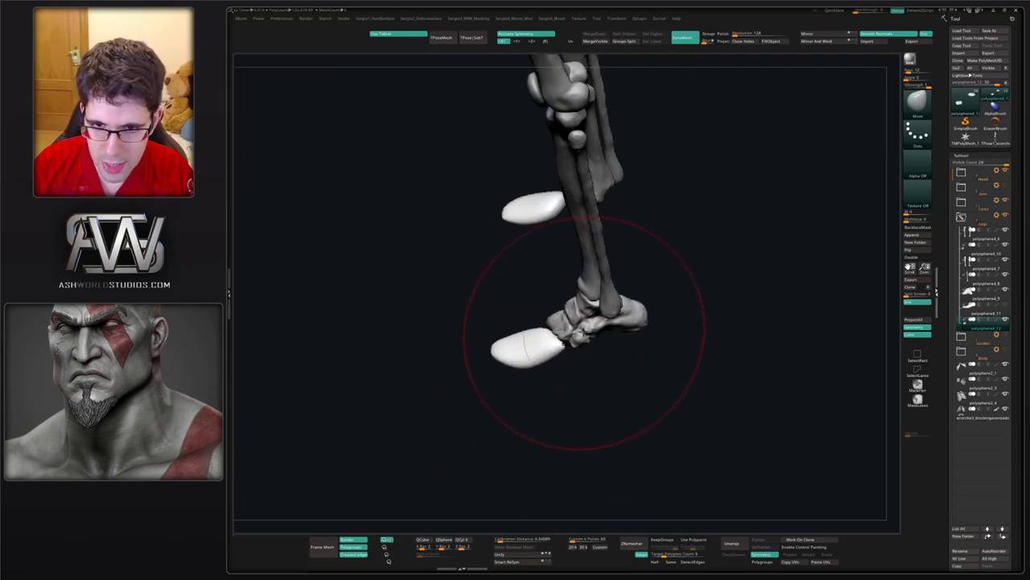
# - Mirror and weld the tarsal bones onto the other foot and activate X symmetry
pyautogui.keyDown('alt'); pyautogui.click(632, 312); pyautogui.keyUp('alt')
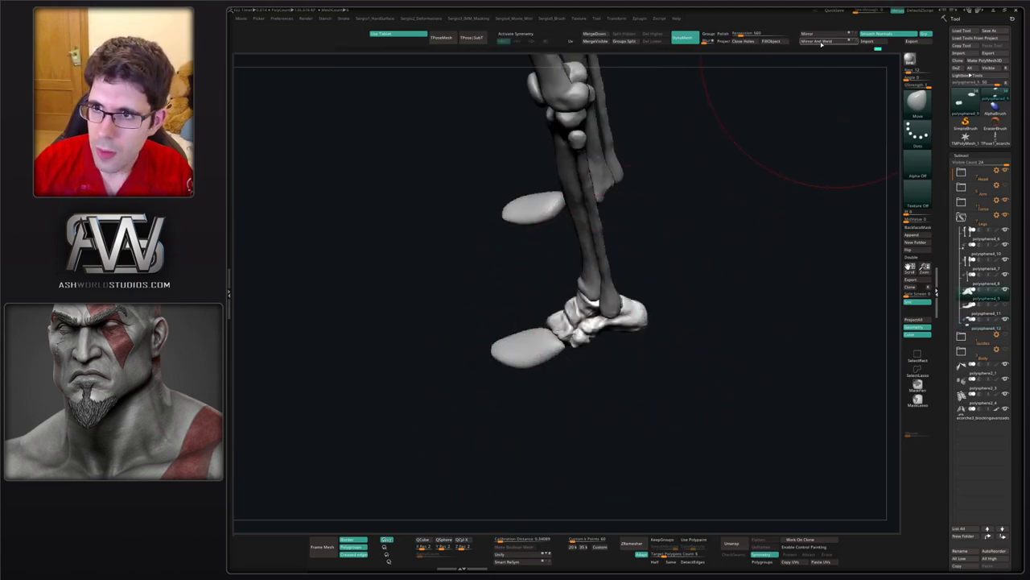
pyautogui.click(819, 42)
pyautogui.moveTo(659, 244); pyautogui.dragTo(616, 320)
pyautogui.press('x')
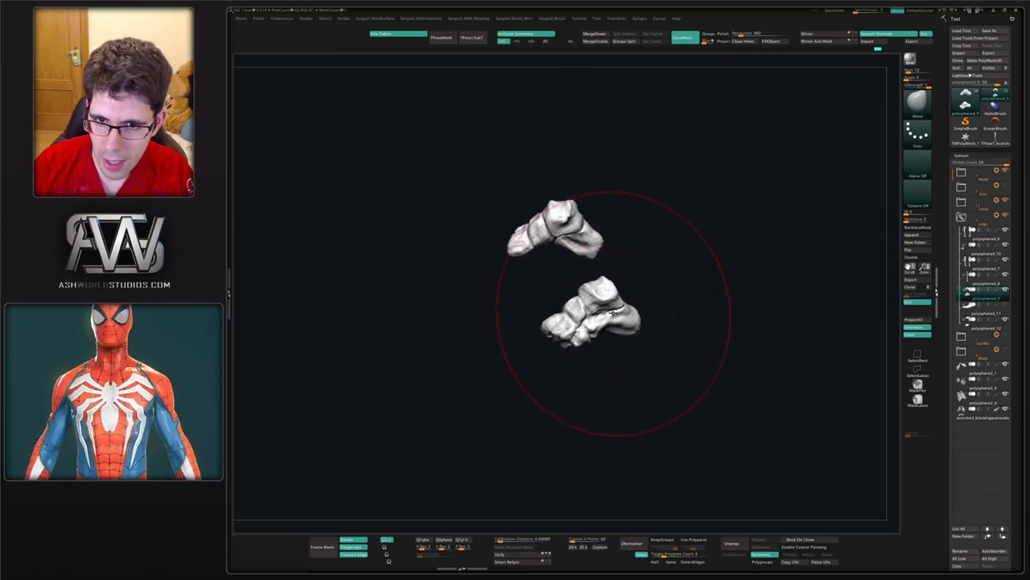
# - Select the forefoot ellipsoids and squeeze them into narrow bars with the Move brush, using symmetry on both feet
pyautogui.keyDown('alt'); pyautogui.click(541, 353); pyautogui.keyUp('alt')
pyautogui.moveTo(542, 354)
pyautogui.mouseDown(button='right')
pyautogui.moveTo(537, 423)
pyautogui.moveTo(522, 373)
pyautogui.moveTo(530, 346)
pyautogui.mouseUp(button='right')
pyautogui.press('[')
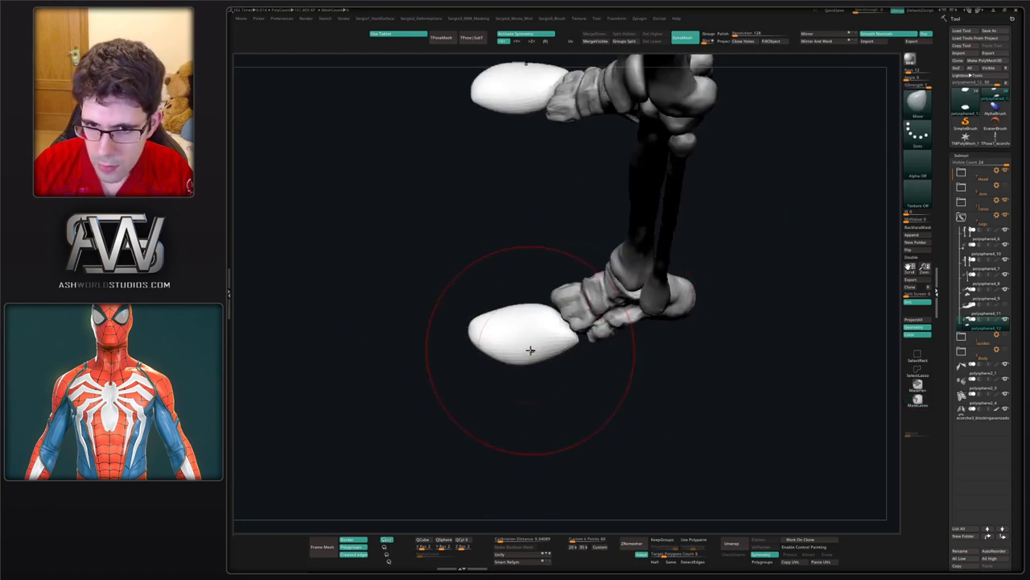
pyautogui.moveTo(527, 365); pyautogui.dragTo(532, 333)
pyautogui.moveTo(532, 334); pyautogui.dragTo(510, 322, button='right')
pyautogui.moveTo(508, 306)
pyautogui.mouseDown()
pyautogui.moveTo(513, 319)
pyautogui.moveTo(531, 314)
pyautogui.moveTo(527, 292)
pyautogui.moveTo(507, 310)
pyautogui.moveTo(532, 320)
pyautogui.moveTo(502, 266)
pyautogui.mouseUp()
# - Reposition the narrow forefoot bars with the transform gizmo so they sit in front of the inner side of the tarsal bones
pyautogui.press('w')
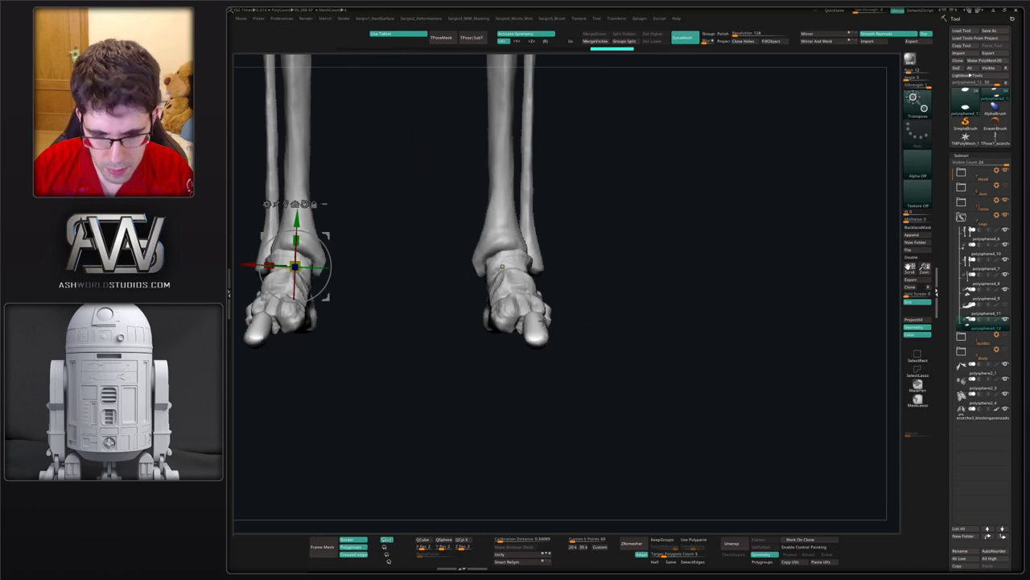
pyautogui.moveTo(541, 321); pyautogui.dragTo(544, 324)
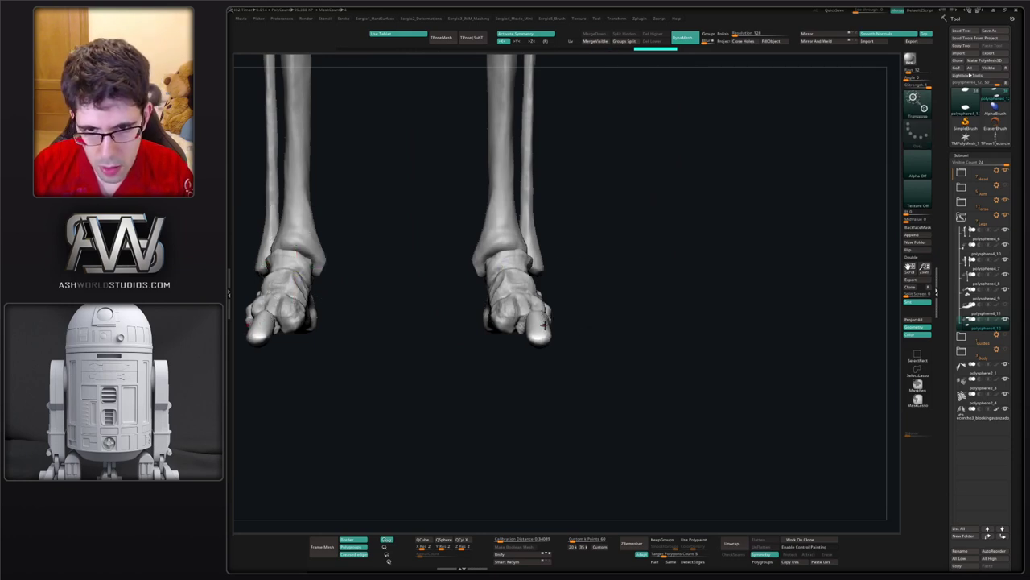
pyautogui.moveTo(544, 325); pyautogui.dragTo(540, 343, button='right')
pyautogui.click(538, 341)
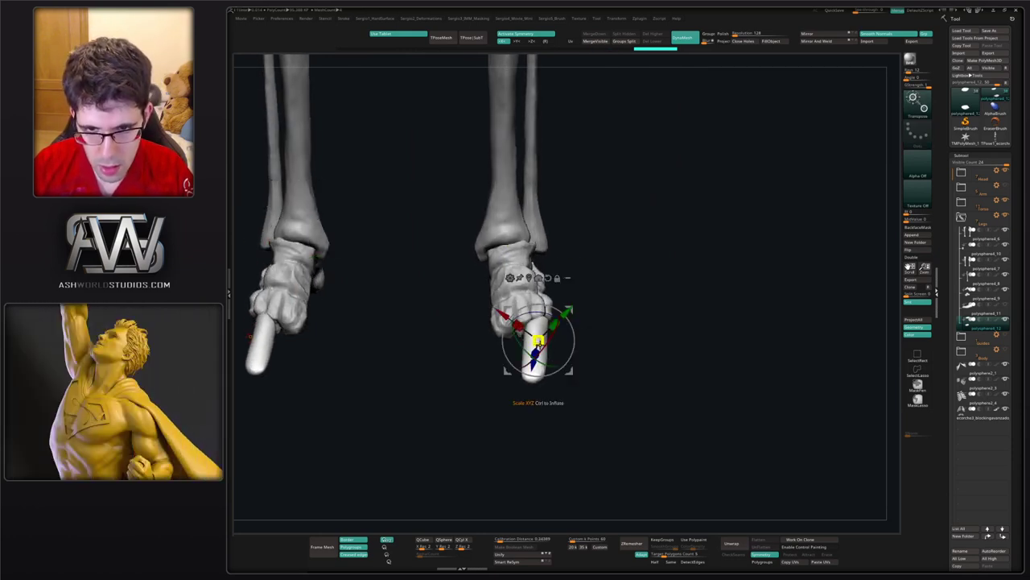
pyautogui.moveTo(568, 310); pyautogui.dragTo(529, 298)
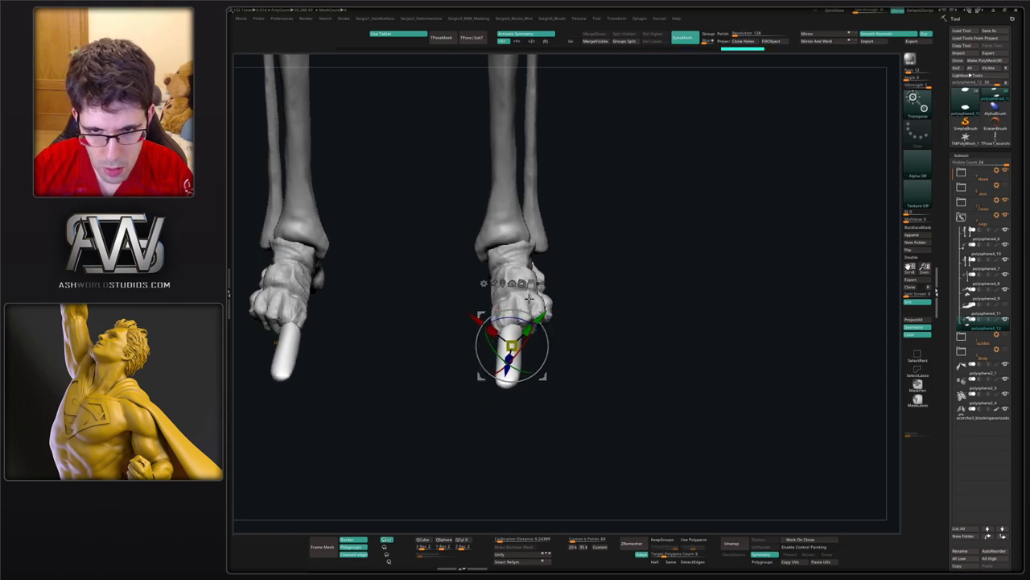
pyautogui.moveTo(531, 338); pyautogui.dragTo(540, 357)
# - Adjust the angle and placement of the forefoot bars so they extend straight forward from the tarsal bones
pyautogui.press('q')
pyautogui.keyDown('alt'); pyautogui.moveTo(524, 359); pyautogui.dragTo(521, 346, button='right'); pyautogui.keyUp('alt')
pyautogui.press('w')
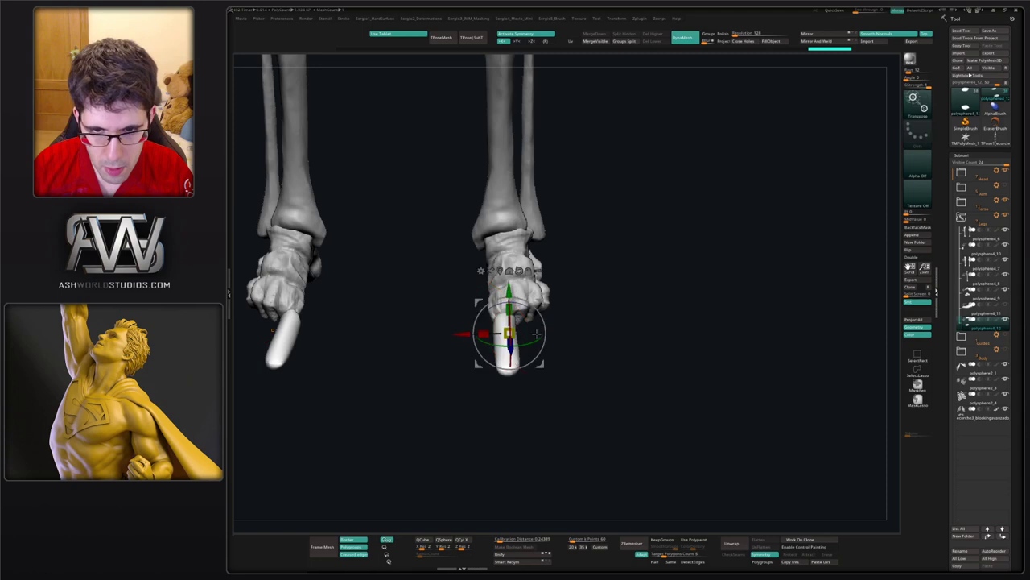
pyautogui.moveTo(541, 343); pyautogui.dragTo(537, 358)
pyautogui.moveTo(540, 364); pyautogui.dragTo(535, 365)
pyautogui.press('q')
pyautogui.moveTo(531, 333); pyautogui.dragTo(563, 309, button='right')
pyautogui.press('w')
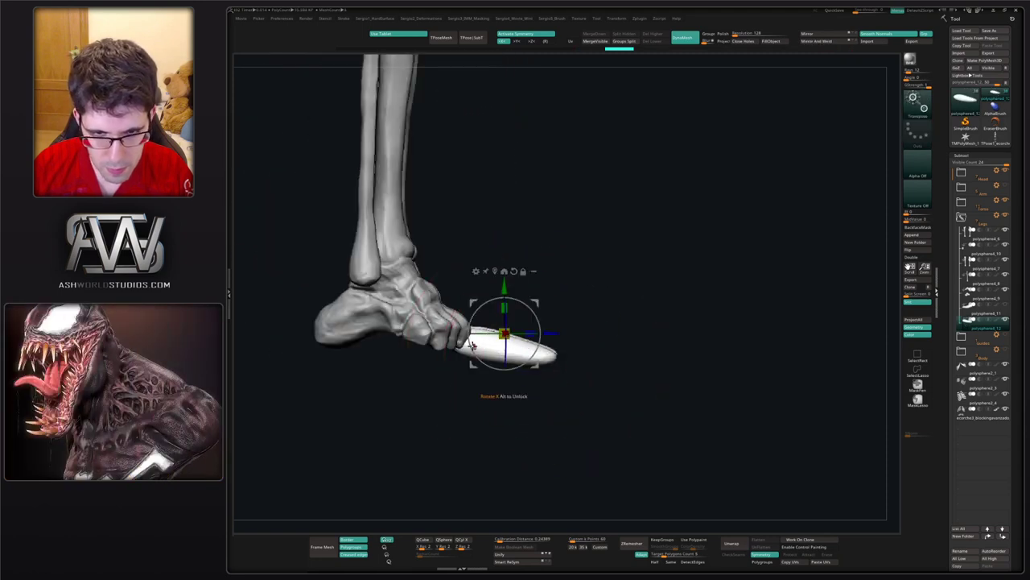
# - Set the gizmo pivot at the rear end of the forefoot bar and bend the bar into a slim arch with the Move brush
pyautogui.keyDown('alt'); pyautogui.moveTo(507, 336); pyautogui.dragTo(465, 337); pyautogui.keyUp('alt')
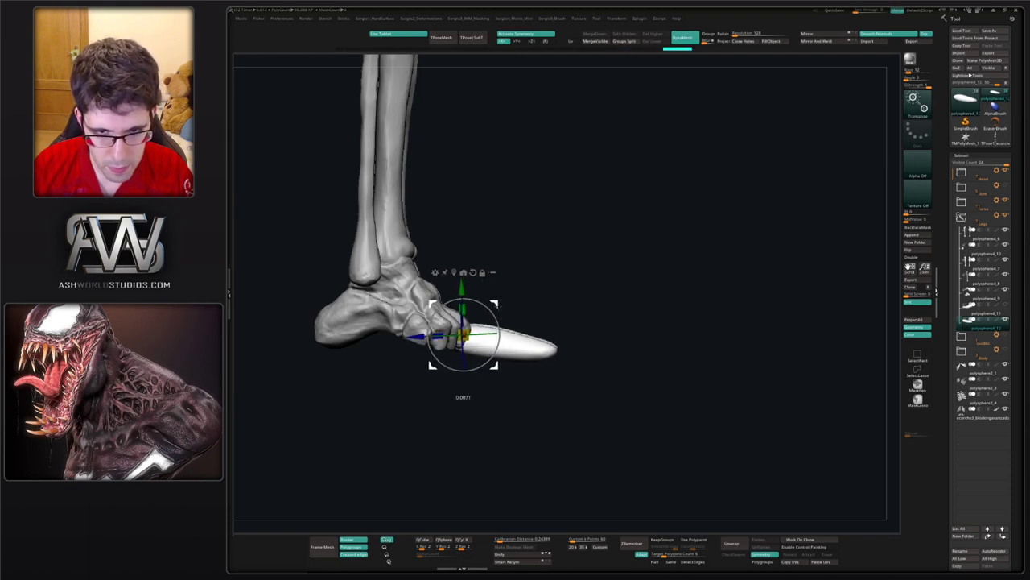
pyautogui.press('q')
pyautogui.moveTo(501, 346)
pyautogui.mouseDown()
pyautogui.moveTo(474, 327)
pyautogui.moveTo(501, 338)
pyautogui.mouseUp()
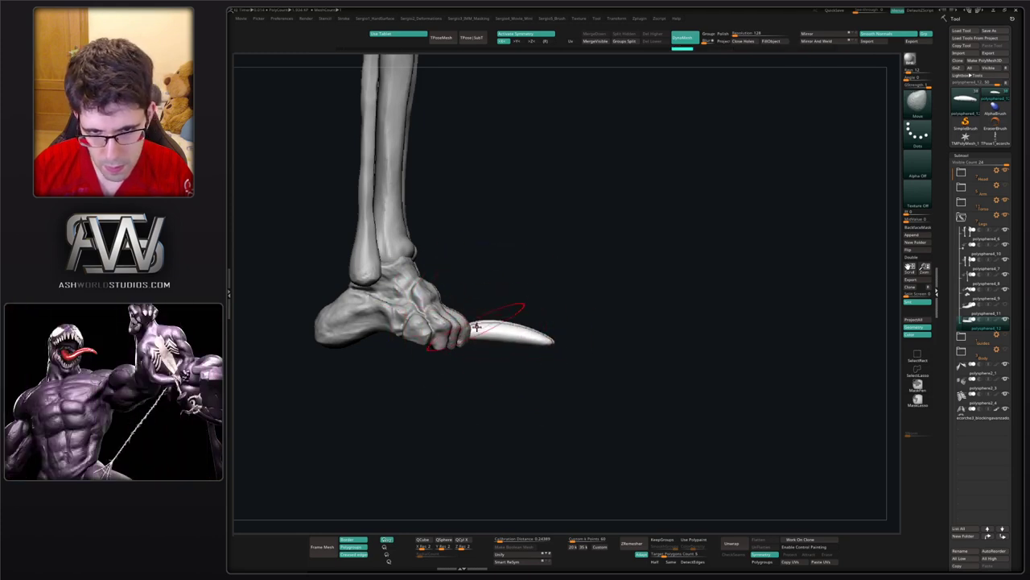
pyautogui.moveTo(555, 348)
pyautogui.keyDown('shift'); pyautogui.mouseDown(button='right')
pyautogui.moveTo(538, 357)
pyautogui.moveTo(535, 342)
pyautogui.moveTo(541, 348)
pyautogui.mouseUp(button='right'); pyautogui.keyUp('shift')
pyautogui.moveTo(539, 347); pyautogui.dragTo(552, 339)
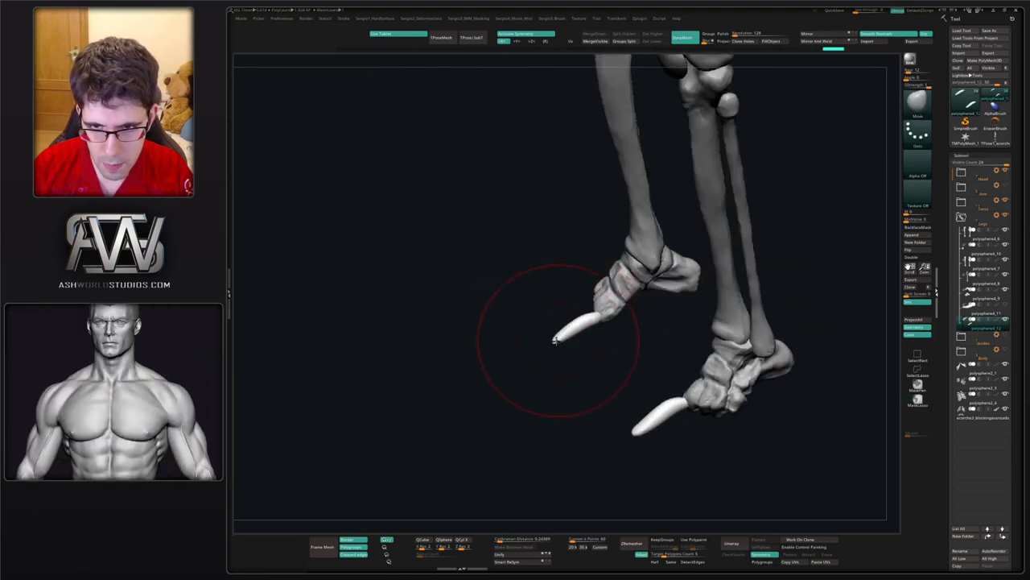
pyautogui.moveTo(558, 338); pyautogui.dragTo(606, 296, button='right')
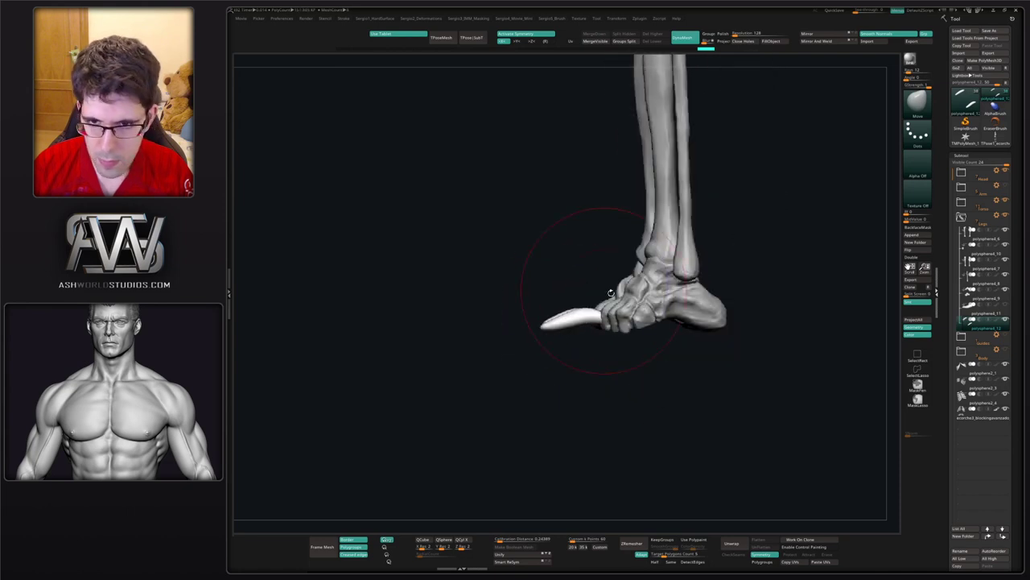
# - Select the arched metatarsal bars again and isolate them from the rest of the leg
pyautogui.keyDown('alt'); pyautogui.click(629, 312); pyautogui.keyUp('alt')
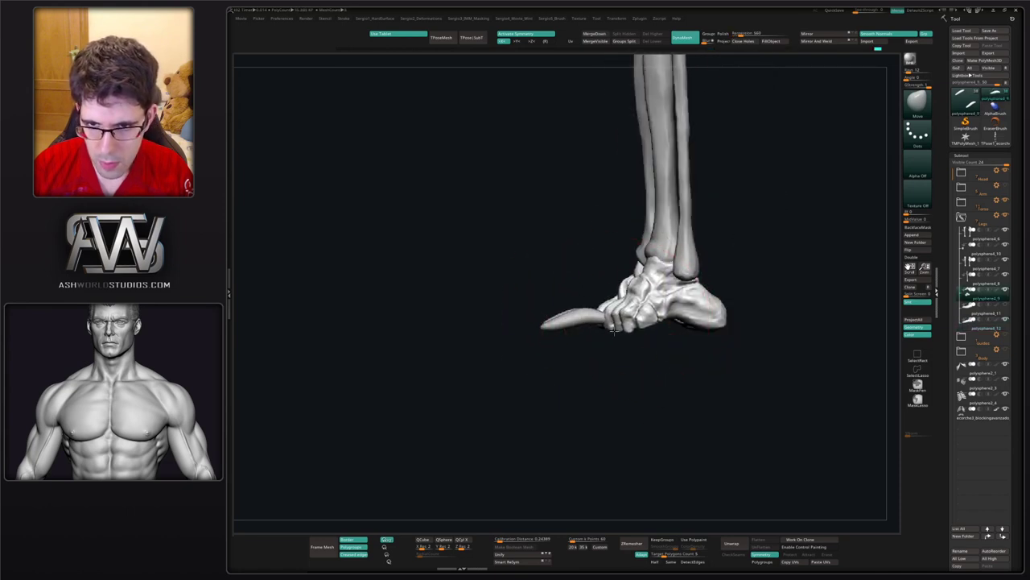
pyautogui.keyDown('alt'); pyautogui.click(589, 319); pyautogui.keyUp('alt')
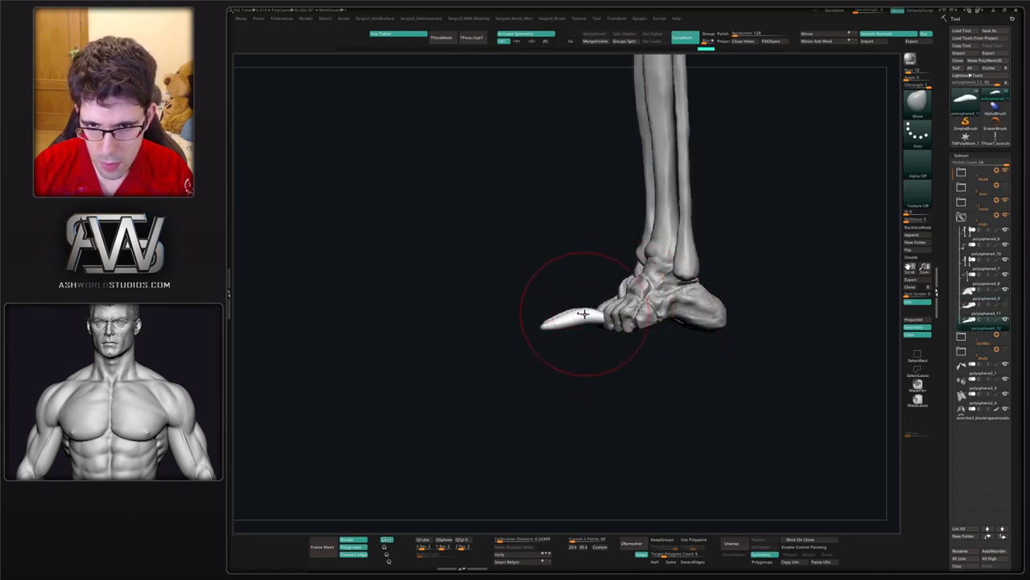
pyautogui.moveTo(585, 312); pyautogui.dragTo(654, 348, button='right')
pyautogui.hotkey('alt', 's')
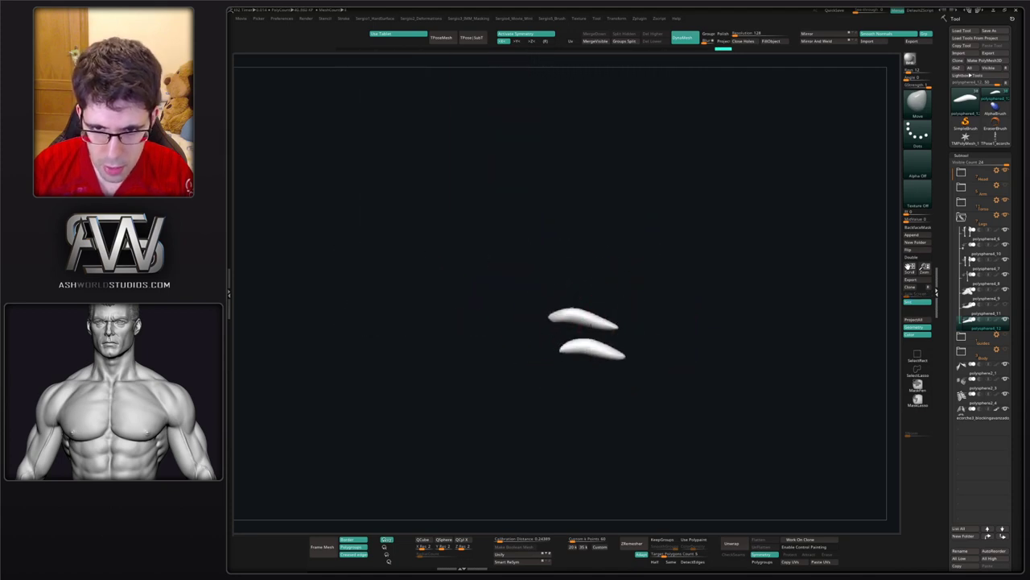
# - Swell both ends of the metatarsal into round knobs with the Inflat brush and remesh it at a higher DynaMesh resolution
pyautogui.moveTo(559, 282)
pyautogui.keyDown('ctrl'); pyautogui.mouseDown(button='right')
pyautogui.moveTo(549, 317)
pyautogui.moveTo(581, 332)
pyautogui.moveTo(586, 292)
pyautogui.mouseUp(button='right'); pyautogui.keyUp('ctrl')
pyautogui.moveTo(587, 293); pyautogui.dragTo(552, 361)
pyautogui.moveTo(559, 340); pyautogui.dragTo(554, 340)
pyautogui.moveTo(554, 340)
pyautogui.mouseDown()
pyautogui.moveTo(435, 330)
pyautogui.moveTo(548, 387)
pyautogui.mouseUp()
pyautogui.moveTo(484, 311); pyautogui.dragTo(480, 314)
pyautogui.moveTo(591, 342); pyautogui.dragTo(740, 143)
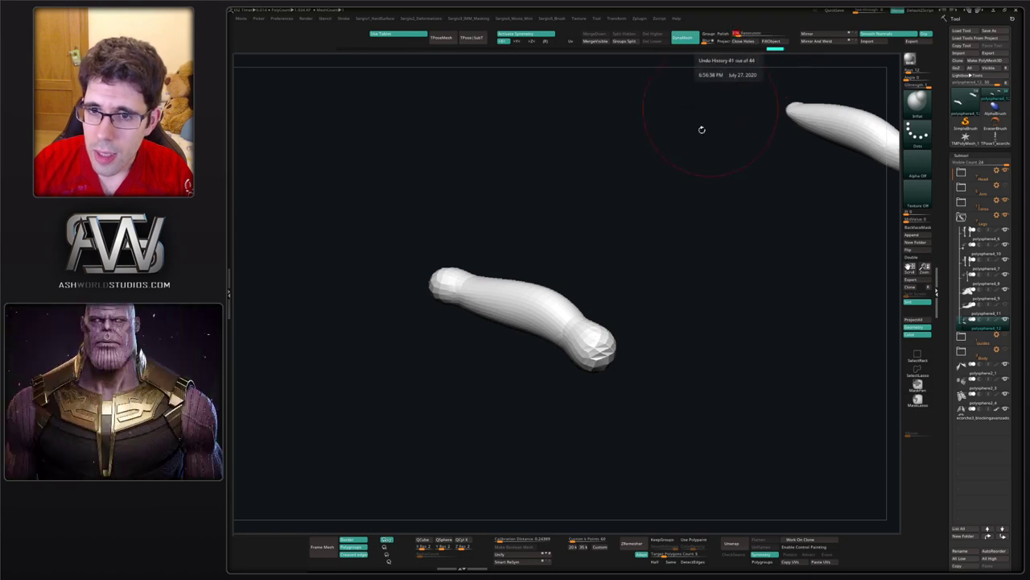
pyautogui.keyDown('ctrl'); pyautogui.keyDown('shift'); pyautogui.click(599, 351); pyautogui.keyUp('shift'); pyautogui.keyUp('ctrl')
# - Flatten the rounded ends of the metatarsal with the TrimDynamic brush
pyautogui.press('s')
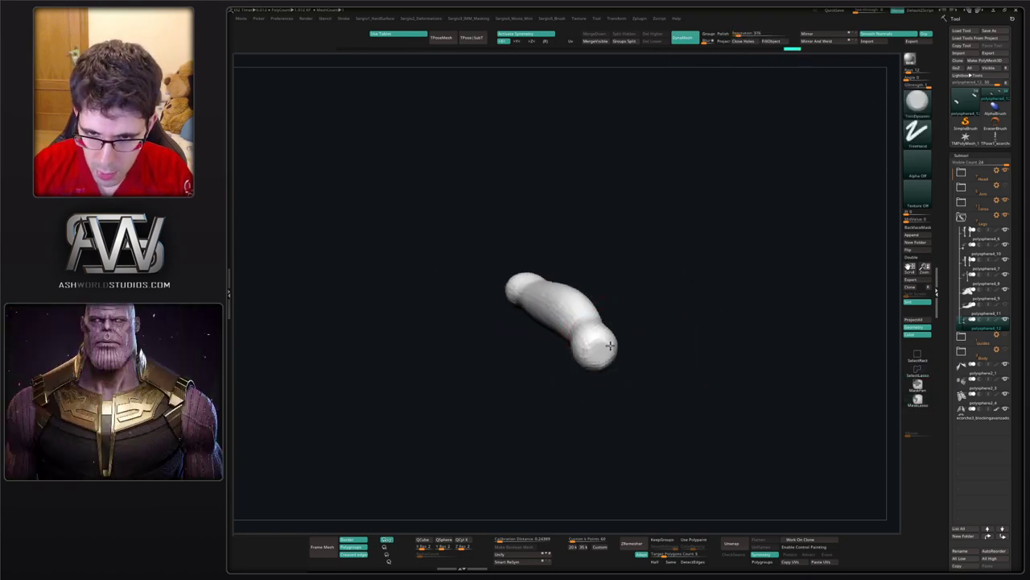
pyautogui.moveTo(599, 356); pyautogui.dragTo(685, 347, button='right')
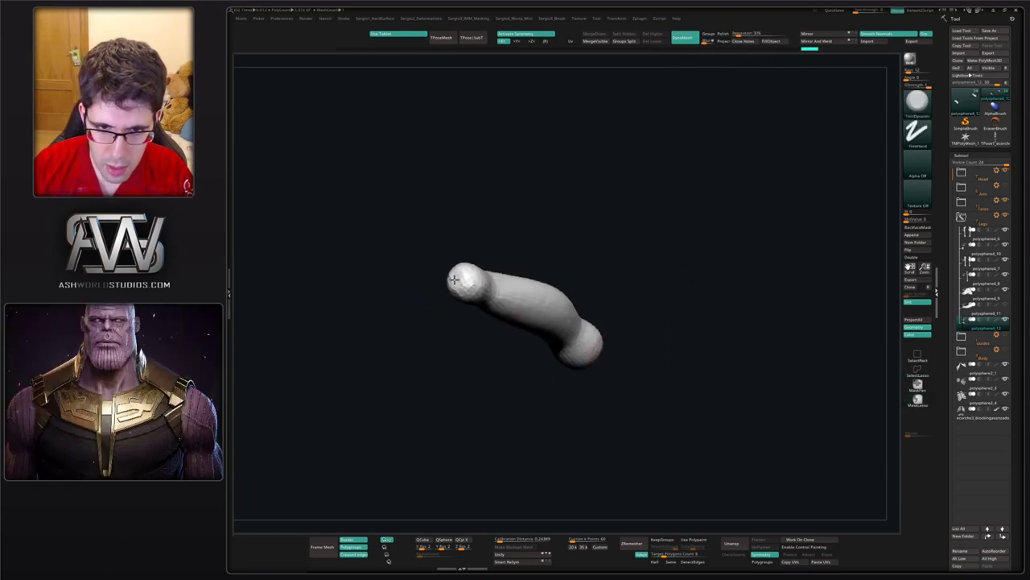
pyautogui.moveTo(479, 296)
pyautogui.mouseDown()
pyautogui.moveTo(553, 295)
pyautogui.moveTo(593, 265)
pyautogui.moveTo(578, 307)
pyautogui.moveTo(545, 311)
pyautogui.moveTo(582, 288)
pyautogui.moveTo(559, 305)
pyautogui.moveTo(555, 326)
pyautogui.moveTo(519, 325)
pyautogui.moveTo(541, 304)
pyautogui.mouseUp()
# - Plane the sides of the metatarsal shaft with TrimDynamic and slim it between the two ends
pyautogui.keyDown('ctrl'); pyautogui.keyDown('shift'); pyautogui.click(535, 322); pyautogui.keyUp('shift'); pyautogui.keyUp('ctrl')
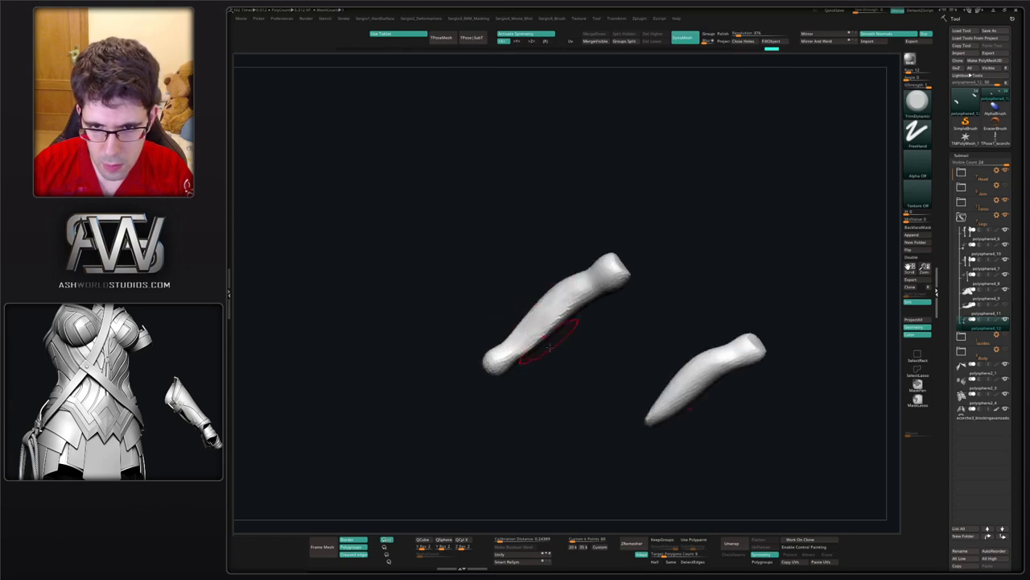
pyautogui.keyDown('ctrl'); pyautogui.keyDown('shift'); pyautogui.click(549, 346); pyautogui.keyUp('shift'); pyautogui.keyUp('ctrl')
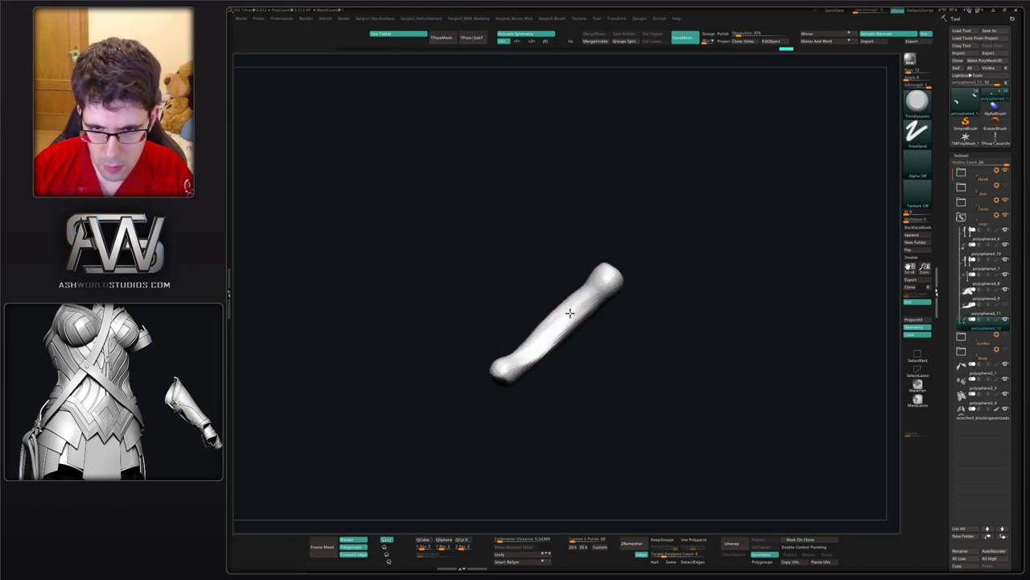
pyautogui.keyDown('ctrl'); pyautogui.keyDown('shift'); pyautogui.click(551, 329); pyautogui.keyUp('shift'); pyautogui.keyUp('ctrl')
pyautogui.moveTo(552, 329); pyautogui.dragTo(562, 320)
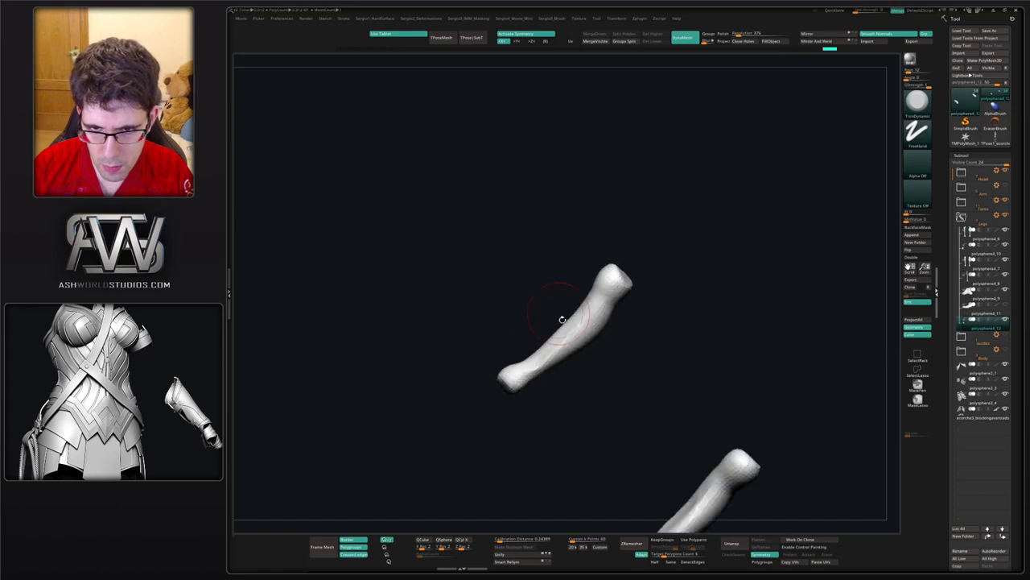
pyautogui.moveTo(547, 354)
pyautogui.mouseDown()
pyautogui.moveTo(595, 336)
pyautogui.moveTo(593, 355)
pyautogui.moveTo(596, 319)
pyautogui.moveTo(569, 276)
pyautogui.moveTo(586, 272)
pyautogui.moveTo(603, 289)
pyautogui.moveTo(612, 367)
pyautogui.moveTo(592, 328)
pyautogui.mouseUp()
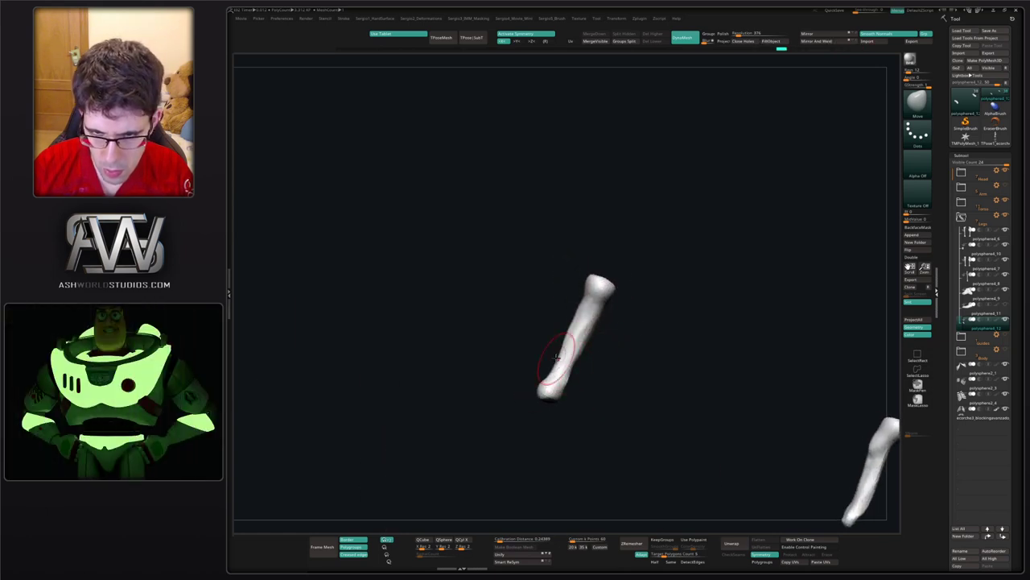
# - Thicken the rear part of the metatarsal with the Inflat brush and smooth the transition along the shaft
pyautogui.press('b')
pyautogui.press('i')
pyautogui.press('n')
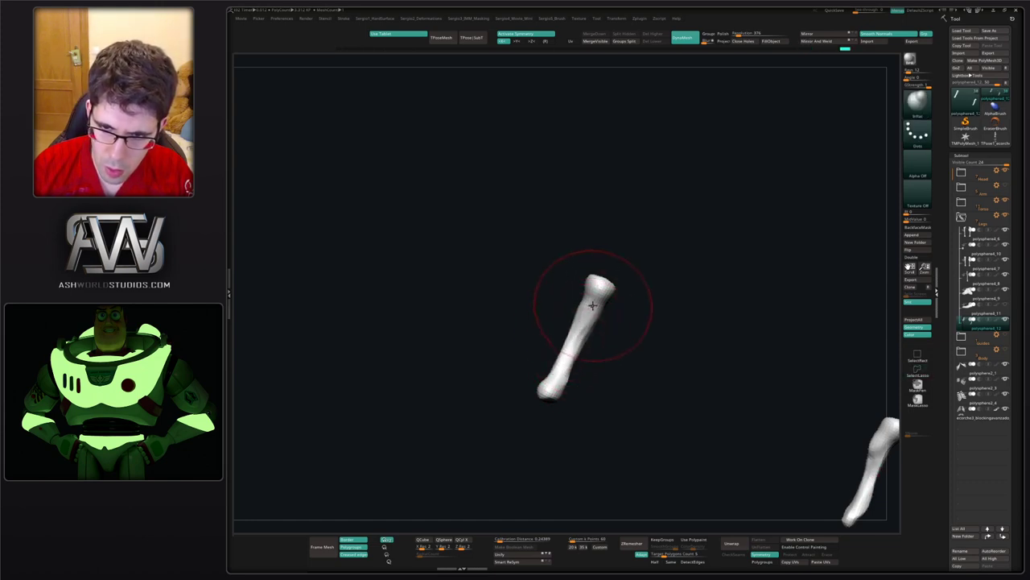
pyautogui.moveTo(593, 316)
pyautogui.mouseDown()
pyautogui.moveTo(554, 382)
pyautogui.moveTo(591, 322)
pyautogui.mouseUp()
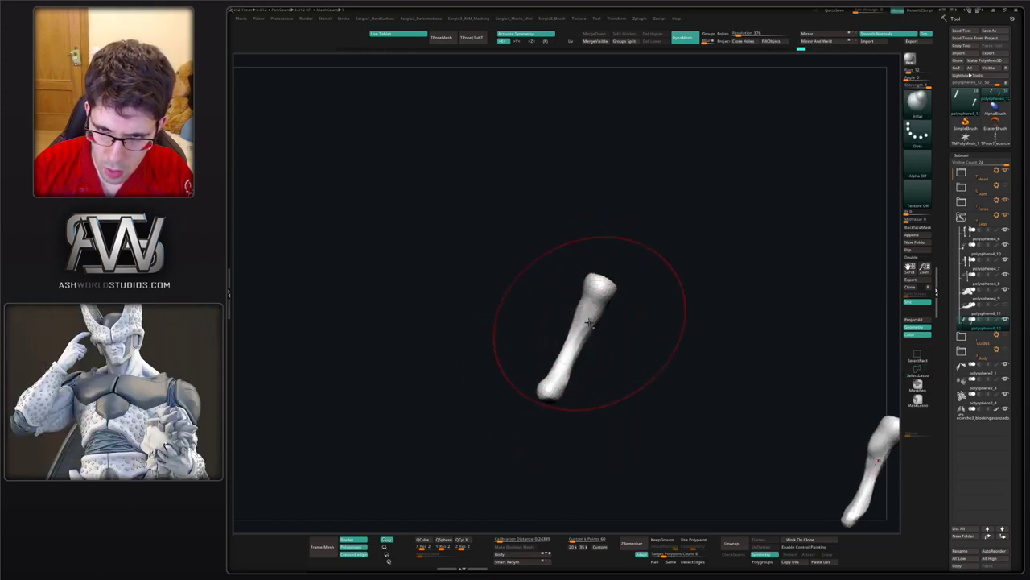
pyautogui.moveTo(644, 346)
pyautogui.mouseDown()
pyautogui.moveTo(616, 342)
pyautogui.moveTo(608, 330)
pyautogui.moveTo(593, 345)
pyautogui.moveTo(614, 318)
pyautogui.moveTo(616, 343)
pyautogui.moveTo(593, 369)
pyautogui.mouseUp()
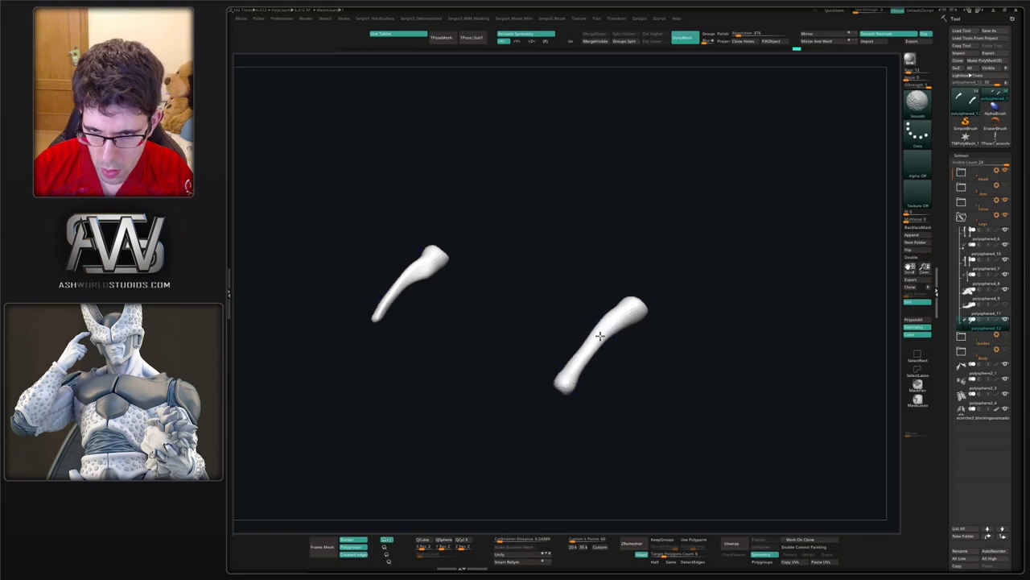
pyautogui.moveTo(600, 336)
pyautogui.mouseDown()
pyautogui.moveTo(588, 344)
pyautogui.moveTo(617, 349)
pyautogui.moveTo(620, 366)
pyautogui.moveTo(603, 356)
pyautogui.moveTo(602, 385)
pyautogui.moveTo(596, 348)
pyautogui.mouseUp()
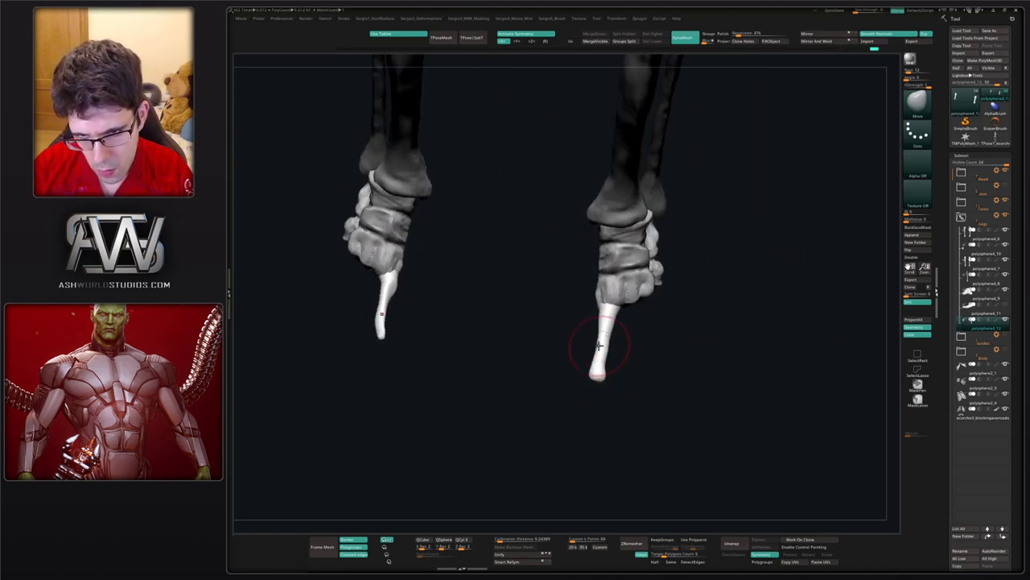
# - Refine the metatarsal shaft's curve with the Move brush against the visible tarsal bones
pyautogui.moveTo(607, 340); pyautogui.dragTo(604, 341)
pyautogui.moveTo(609, 328); pyautogui.dragTo(607, 337)
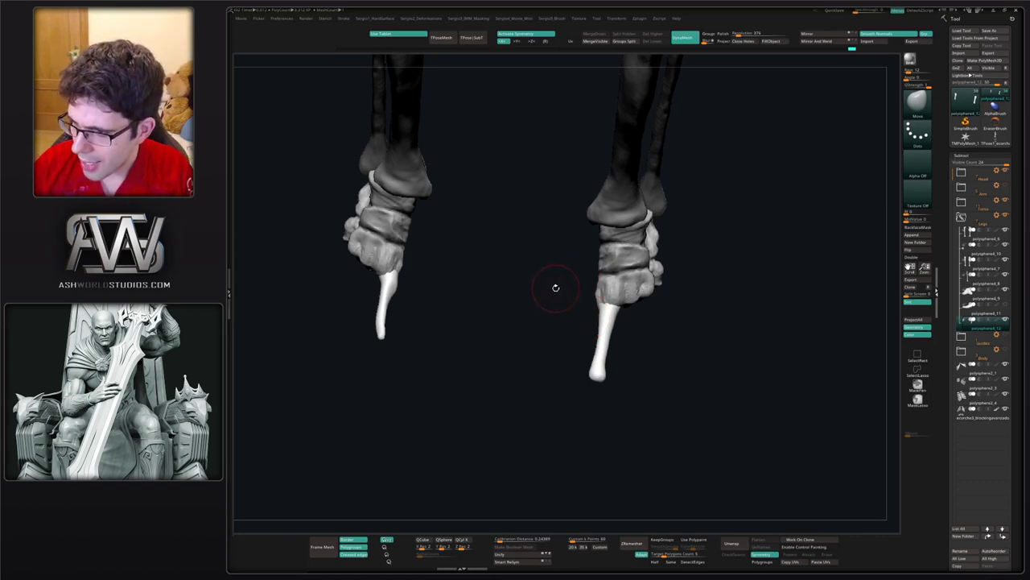
pyautogui.moveTo(583, 363); pyautogui.dragTo(558, 346, button='right')
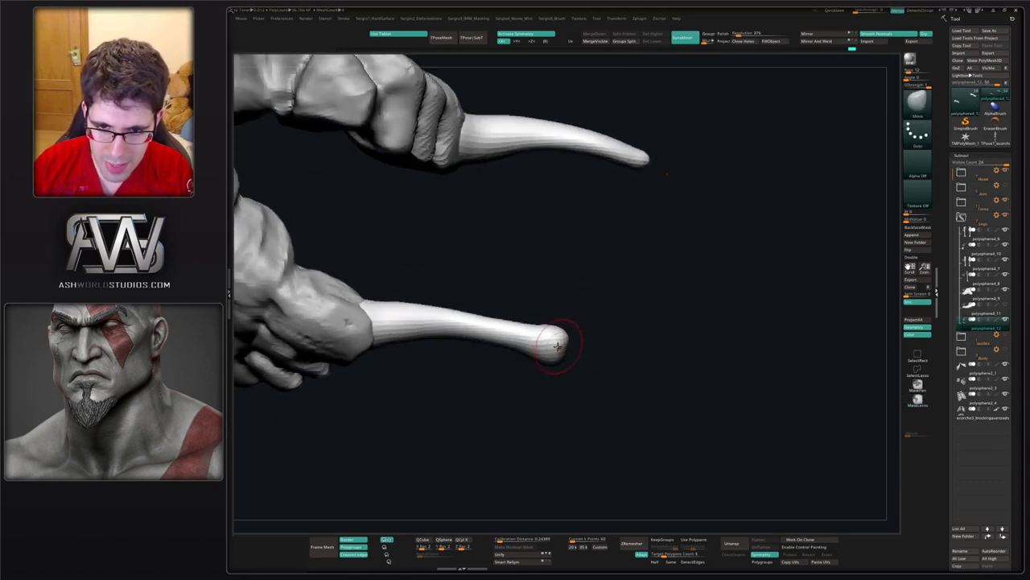
# - Undo the wrong-way Mirror And Weld and flip the metatarsals with Mirror
pyautogui.click(811, 40)
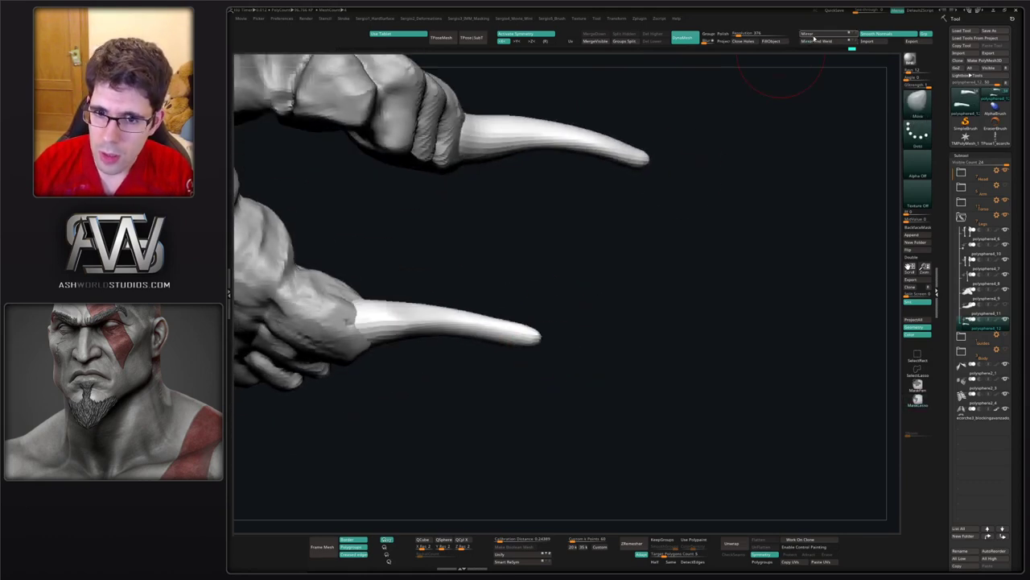
pyautogui.hotkey('ctrl', 'z')
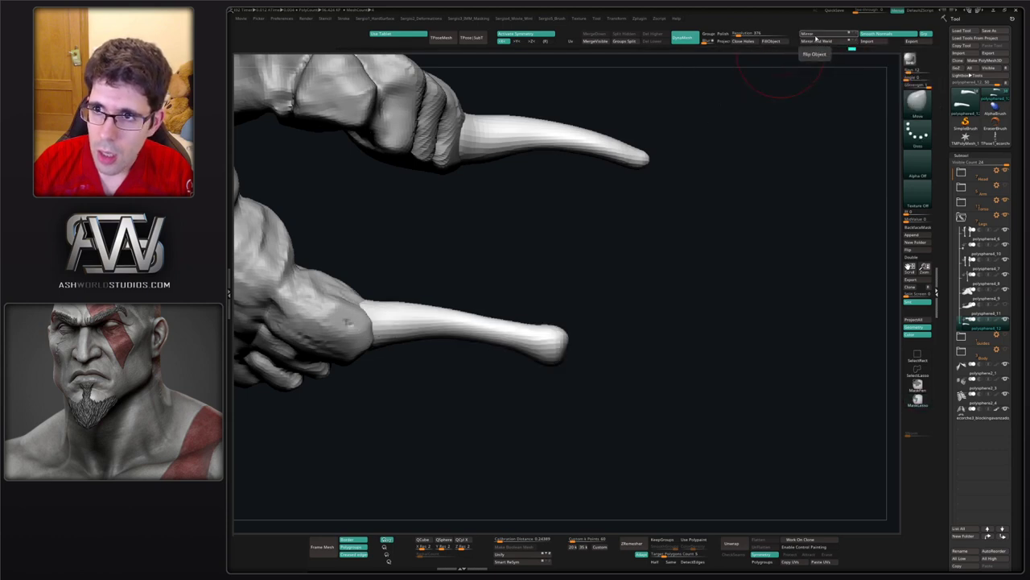
pyautogui.click(815, 35)
# - Shape the metatarsal's rounded front head and its rear joint with the Move brush
pyautogui.moveTo(668, 196)
pyautogui.mouseDown()
pyautogui.moveTo(553, 357)
pyautogui.moveTo(574, 349)
pyautogui.mouseUp()
pyautogui.moveTo(640, 346); pyautogui.dragTo(563, 352)
pyautogui.moveTo(572, 346)
pyautogui.mouseDown()
pyautogui.moveTo(556, 352)
pyautogui.moveTo(584, 336)
pyautogui.moveTo(566, 354)
pyautogui.moveTo(588, 298)
pyautogui.mouseUp()
pyautogui.press('s')
pyautogui.press('s')
pyautogui.moveTo(618, 234); pyautogui.dragTo(585, 216)
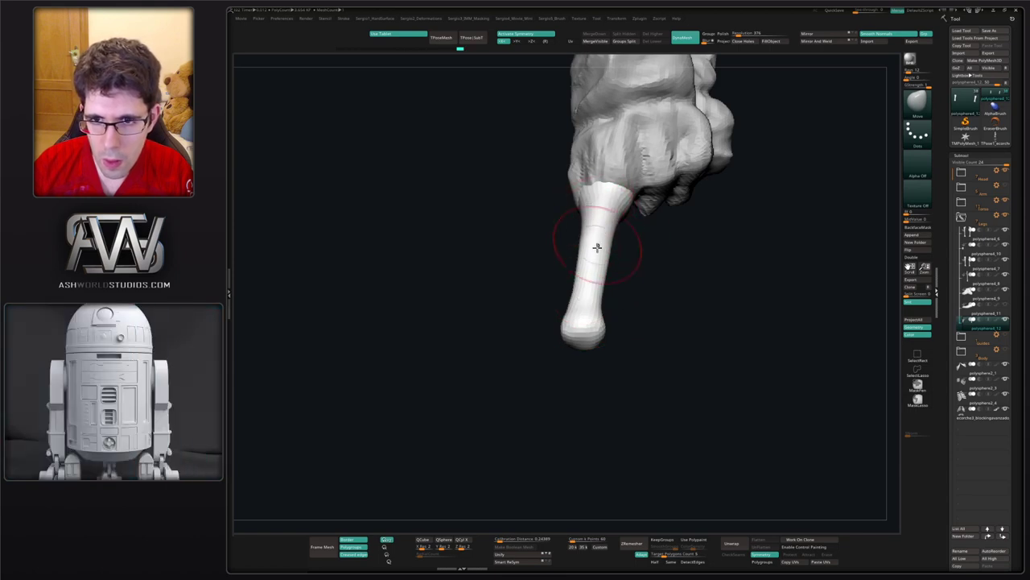
# - Adjust the metatarsal's shaft arch and front head from the top and side with differently sized Move brush strokes
pyautogui.moveTo(597, 248); pyautogui.dragTo(583, 237, button='right')
pyautogui.press('s')
pyautogui.moveTo(622, 259)
pyautogui.mouseDown()
pyautogui.moveTo(642, 248)
pyautogui.moveTo(633, 233)
pyautogui.moveTo(630, 253)
pyautogui.mouseUp()
pyautogui.press('s')
pyautogui.keyDown('ctrl'); pyautogui.moveTo(620, 243); pyautogui.dragTo(617, 276, button='right'); pyautogui.keyUp('ctrl')
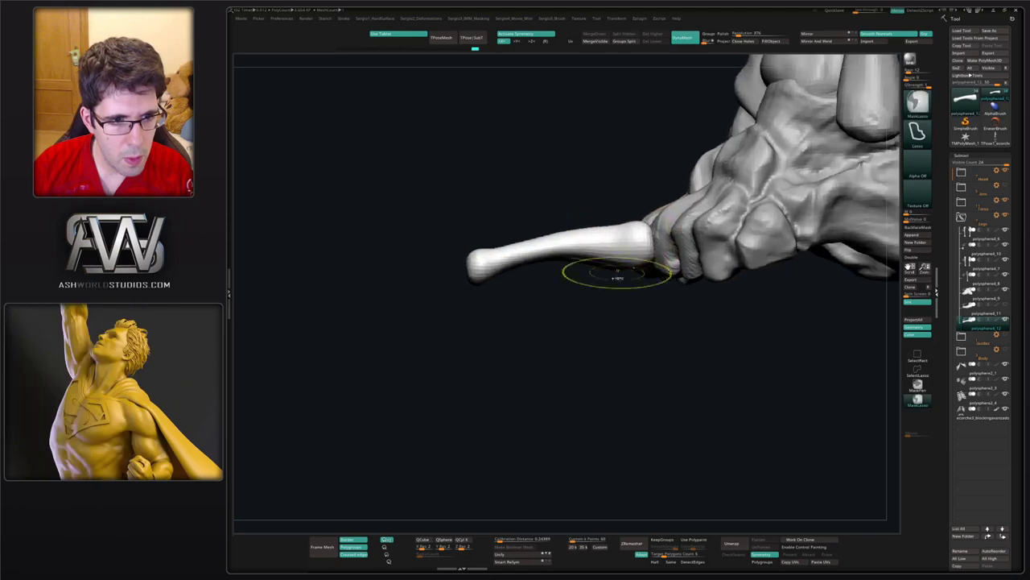
pyautogui.press('s')
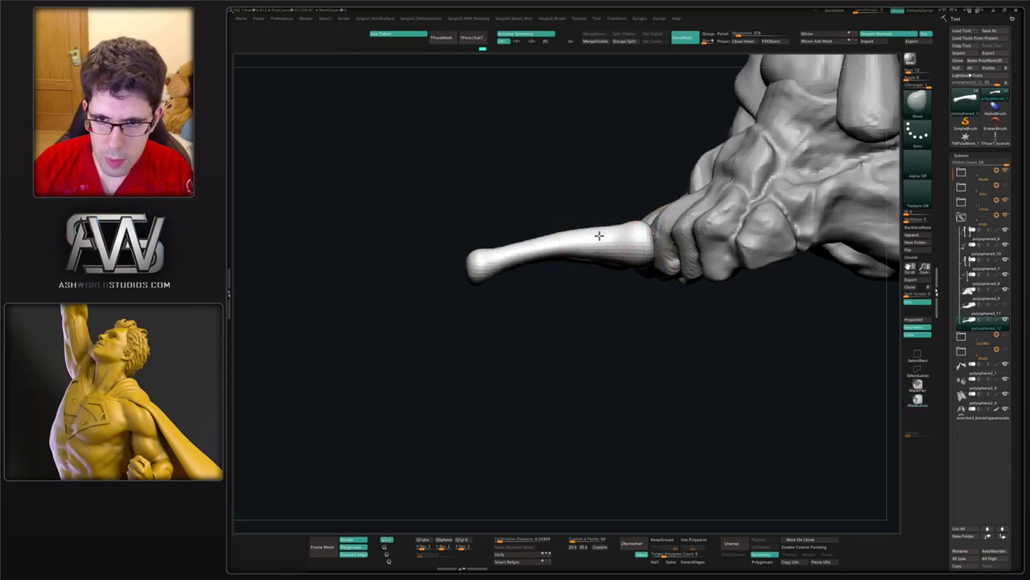
pyautogui.moveTo(549, 256)
pyautogui.mouseDown()
pyautogui.moveTo(533, 262)
pyautogui.moveTo(538, 239)
pyautogui.mouseUp()
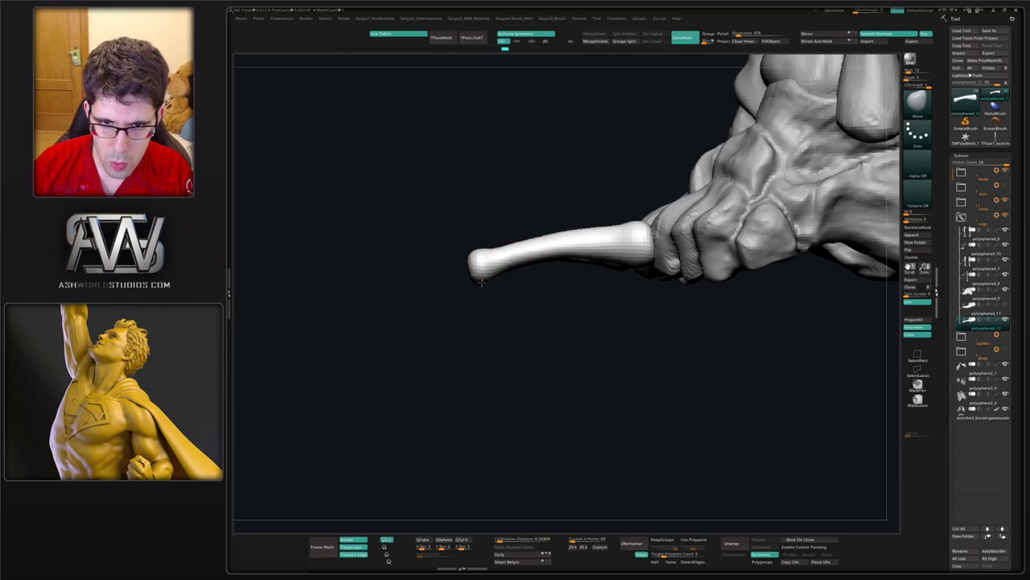
pyautogui.moveTo(475, 277)
pyautogui.mouseDown()
pyautogui.moveTo(524, 253)
pyautogui.moveTo(494, 248)
pyautogui.moveTo(497, 298)
pyautogui.moveTo(507, 286)
pyautogui.mouseUp()
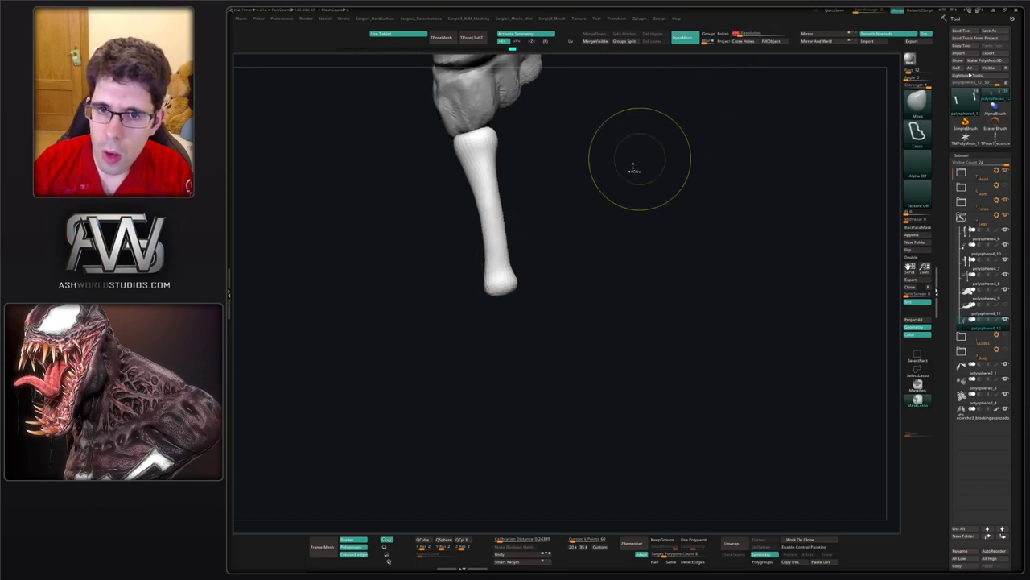
# - Remesh the metatarsals at a higher DynaMesh resolution and smooth the surface
pyautogui.moveTo(634, 166)
pyautogui.keyDown('ctrl'); pyautogui.mouseDown()
pyautogui.moveTo(624, 193)
pyautogui.moveTo(641, 184)
pyautogui.moveTo(643, 193)
pyautogui.mouseUp(); pyautogui.keyUp('ctrl')
pyautogui.keyDown('alt'); pyautogui.moveTo(593, 276); pyautogui.dragTo(637, 272); pyautogui.keyUp('alt')
pyautogui.moveTo(536, 190)
pyautogui.keyDown('shift'); pyautogui.mouseDown()
pyautogui.moveTo(534, 253)
pyautogui.moveTo(554, 205)
pyautogui.moveTo(550, 291)
pyautogui.moveTo(524, 237)
pyautogui.moveTo(546, 252)
pyautogui.moveTo(555, 240)
pyautogui.moveTo(551, 256)
pyautogui.moveTo(564, 245)
pyautogui.mouseUp(); pyautogui.keyUp('shift')
# - Build up the two knuckles of the metatarsal's front head with the ClayBuildup brush and smooth them into the shaft
pyautogui.press('b')
pyautogui.press('c')
pyautogui.press('b')
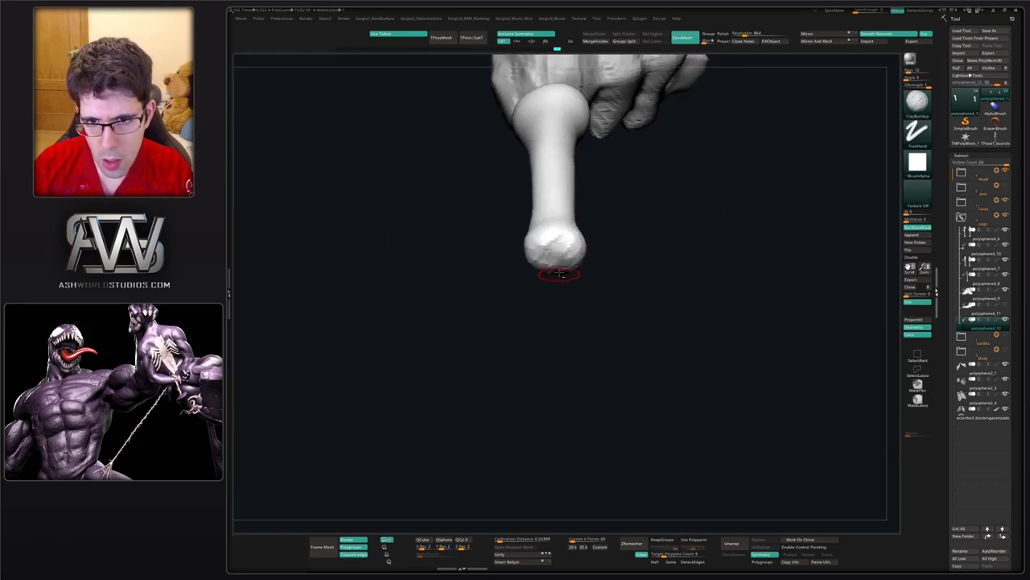
pyautogui.moveTo(555, 273)
pyautogui.mouseDown()
pyautogui.moveTo(578, 314)
pyautogui.moveTo(561, 301)
pyautogui.moveTo(522, 346)
pyautogui.mouseUp()
pyautogui.moveTo(522, 346); pyautogui.dragTo(502, 329, button='right')
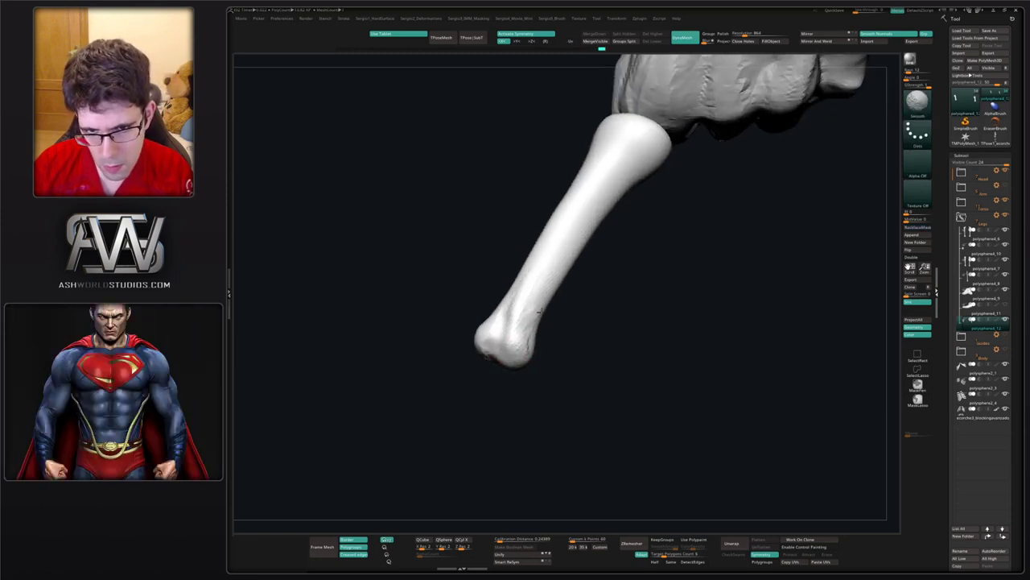
pyautogui.moveTo(531, 310); pyautogui.dragTo(532, 318, button='right')
pyautogui.moveTo(531, 319); pyautogui.dragTo(617, 214)
pyautogui.moveTo(555, 291)
pyautogui.mouseDown()
pyautogui.moveTo(605, 237)
pyautogui.moveTo(555, 294)
pyautogui.mouseUp()
pyautogui.press('shift')
pyautogui.moveTo(554, 290); pyautogui.dragTo(586, 271, button='right')
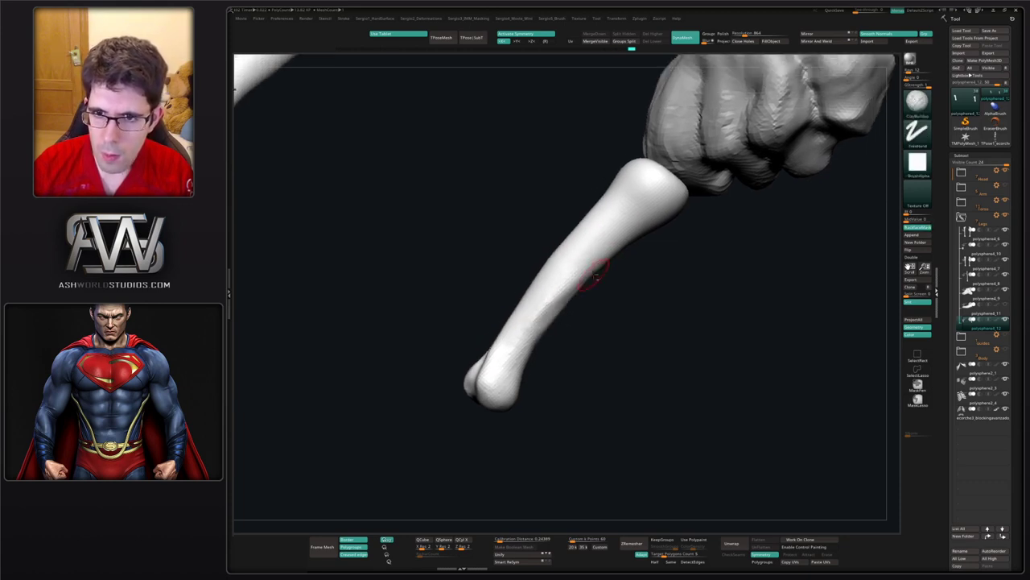
# - Add volume to the side of the metatarsal's rear joint with ClayBuildup and smooth the strokes
pyautogui.moveTo(626, 219)
pyautogui.mouseDown()
pyautogui.moveTo(670, 194)
pyautogui.moveTo(644, 211)
pyautogui.moveTo(655, 228)
pyautogui.moveTo(678, 218)
pyautogui.mouseUp()
pyautogui.press('shift')
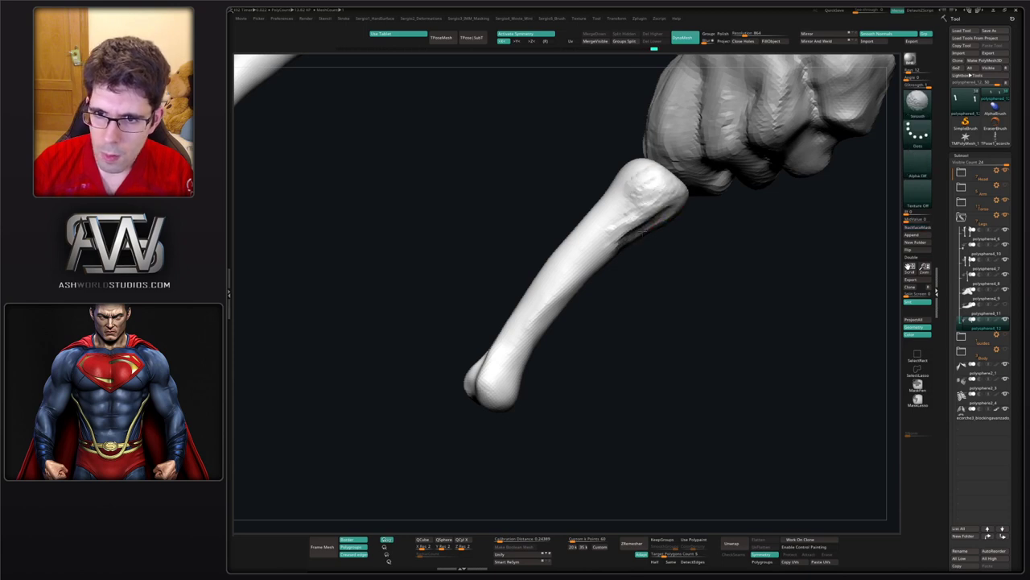
pyautogui.moveTo(639, 211); pyautogui.dragTo(568, 279, button='right')
pyautogui.press('shift')
pyautogui.keyDown('shift'); pyautogui.moveTo(568, 279); pyautogui.dragTo(571, 302); pyautogui.keyUp('shift')
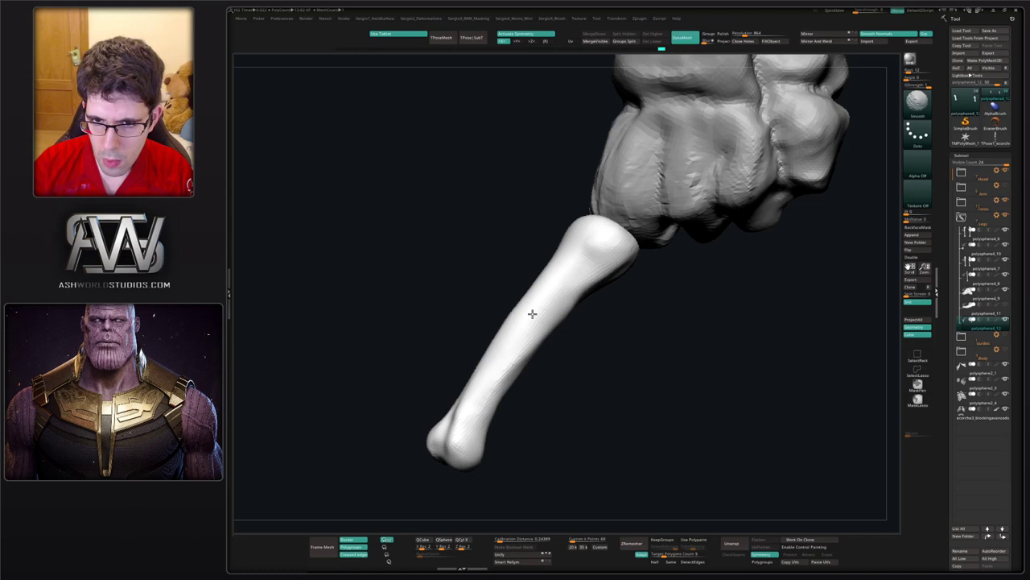
# - Shape the end face and underside of the metatarsal's rear joint with ClayBuildup strokes
pyautogui.moveTo(533, 314); pyautogui.dragTo(579, 225, button='right')
pyautogui.hotkey('alt', 's')
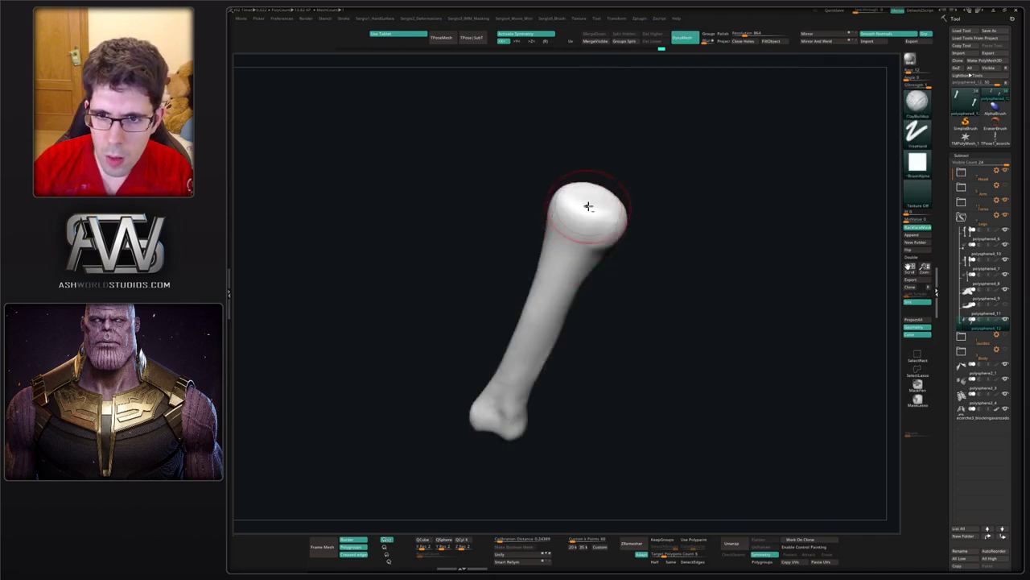
pyautogui.moveTo(567, 229); pyautogui.dragTo(580, 240)
pyautogui.moveTo(580, 240)
pyautogui.mouseDown(button='right')
pyautogui.moveTo(570, 287)
pyautogui.moveTo(551, 292)
pyautogui.mouseUp(button='right')
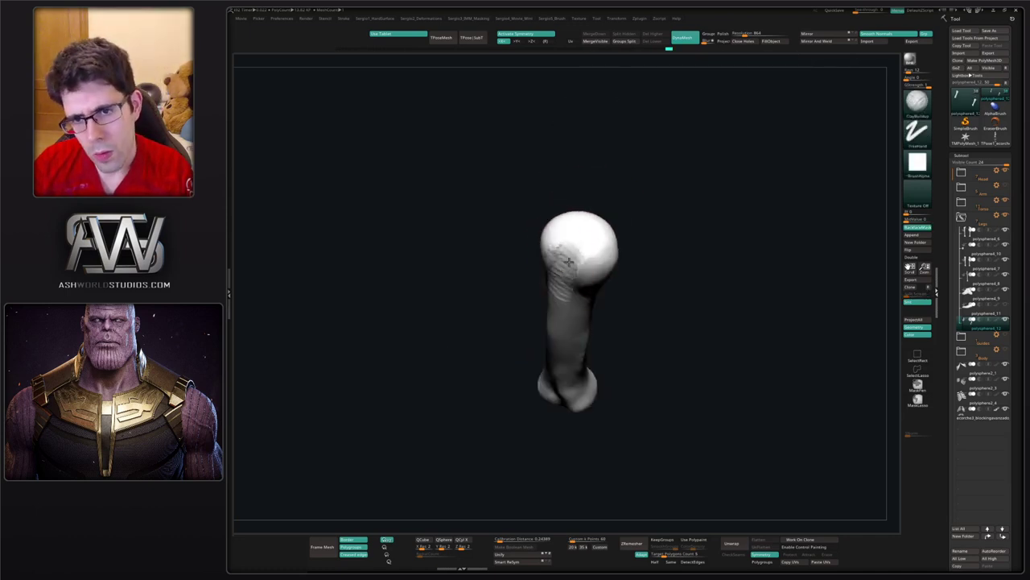
pyautogui.moveTo(587, 251); pyautogui.dragTo(547, 237, button='right')
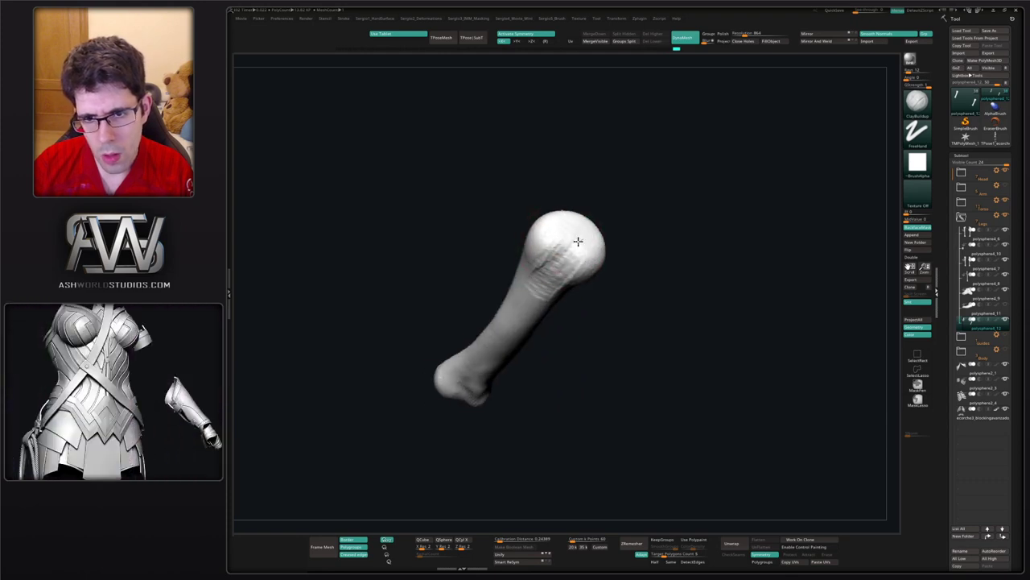
pyautogui.moveTo(562, 245); pyautogui.dragTo(537, 292)
pyautogui.moveTo(579, 229); pyautogui.dragTo(550, 267)
pyautogui.moveTo(561, 223); pyautogui.dragTo(593, 218, button='right')
# - Define the sides of the front head and the edge along the metatarsal's shaft with ClayBuildup and smoothing strokes
pyautogui.moveTo(594, 219); pyautogui.dragTo(607, 226)
pyautogui.moveTo(630, 186); pyautogui.dragTo(626, 226)
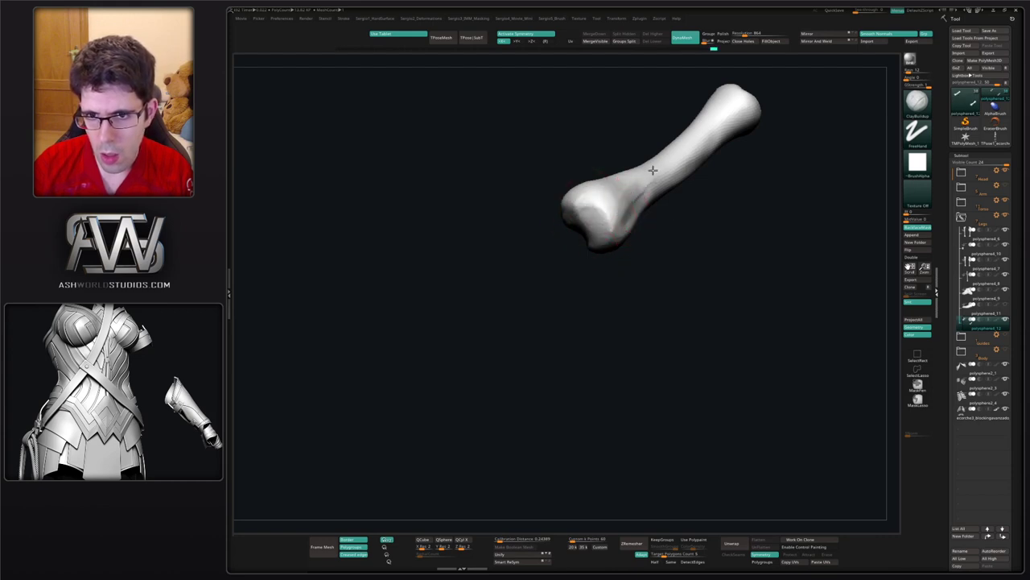
pyautogui.moveTo(651, 170)
pyautogui.mouseDown()
pyautogui.moveTo(619, 211)
pyautogui.moveTo(644, 192)
pyautogui.moveTo(626, 188)
pyautogui.moveTo(616, 219)
pyautogui.mouseUp()
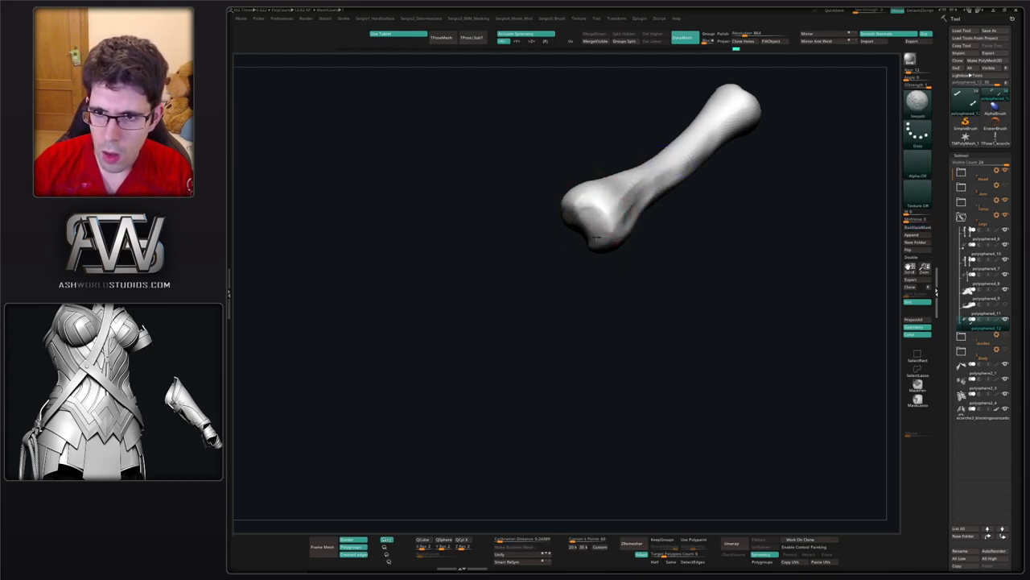
pyautogui.moveTo(628, 215)
pyautogui.mouseDown(button='right')
pyautogui.moveTo(698, 208)
pyautogui.moveTo(609, 282)
pyautogui.moveTo(596, 251)
pyautogui.mouseUp(button='right')
pyautogui.moveTo(595, 251); pyautogui.dragTo(553, 345)
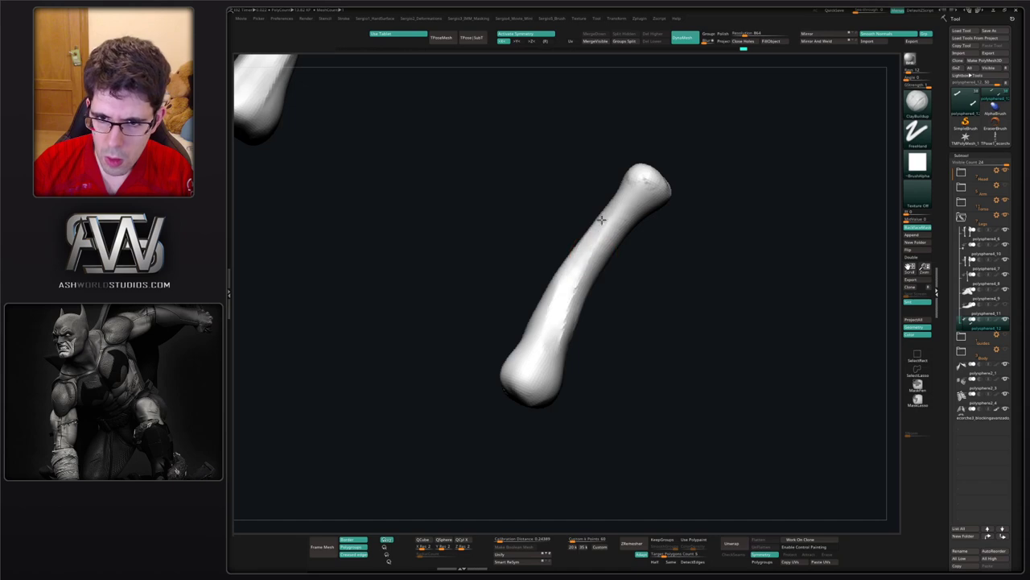
pyautogui.moveTo(602, 223); pyautogui.dragTo(550, 341)
pyautogui.moveTo(586, 259)
pyautogui.mouseDown()
pyautogui.moveTo(559, 343)
pyautogui.moveTo(626, 217)
pyautogui.mouseUp()
# - Leave solo mode and hide the upper-body parts, including the skull, spine, arms, ribs and clavicles, leaving only the leg bones
pyautogui.moveTo(553, 321)
pyautogui.mouseDown(button='right')
pyautogui.moveTo(665, 246)
pyautogui.moveTo(694, 332)
pyautogui.moveTo(656, 288)
pyautogui.moveTo(667, 294)
pyautogui.moveTo(656, 298)
pyautogui.moveTo(675, 298)
pyautogui.moveTo(685, 341)
pyautogui.mouseUp(button='right')
pyautogui.keyDown('ctrl'); pyautogui.keyDown('shift'); pyautogui.click(656, 287); pyautogui.keyUp('shift'); pyautogui.keyUp('ctrl')
pyautogui.moveTo(737, 320); pyautogui.dragTo(997, 211, button='right')
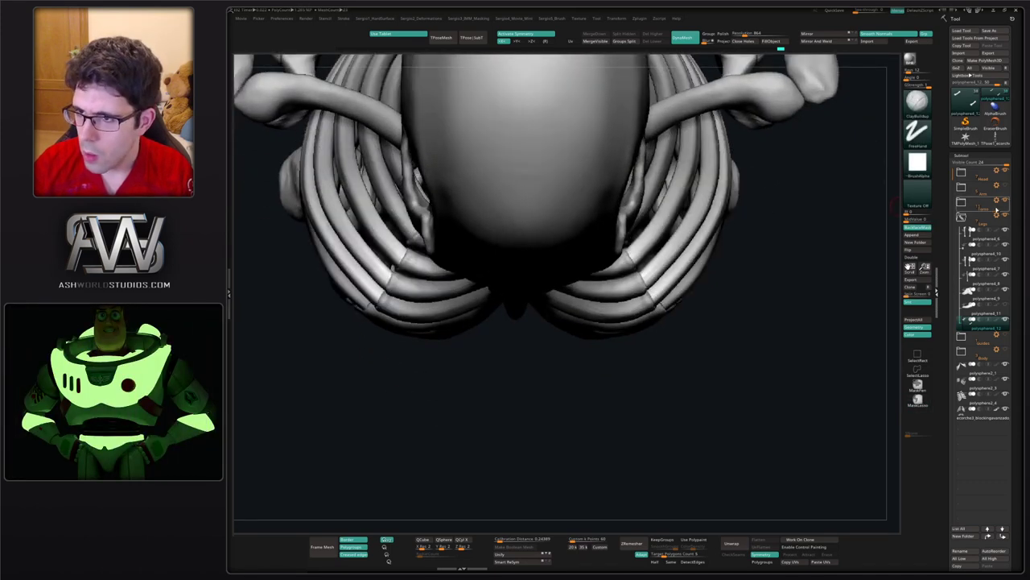
pyautogui.click(1006, 202)
pyautogui.click(1006, 172)
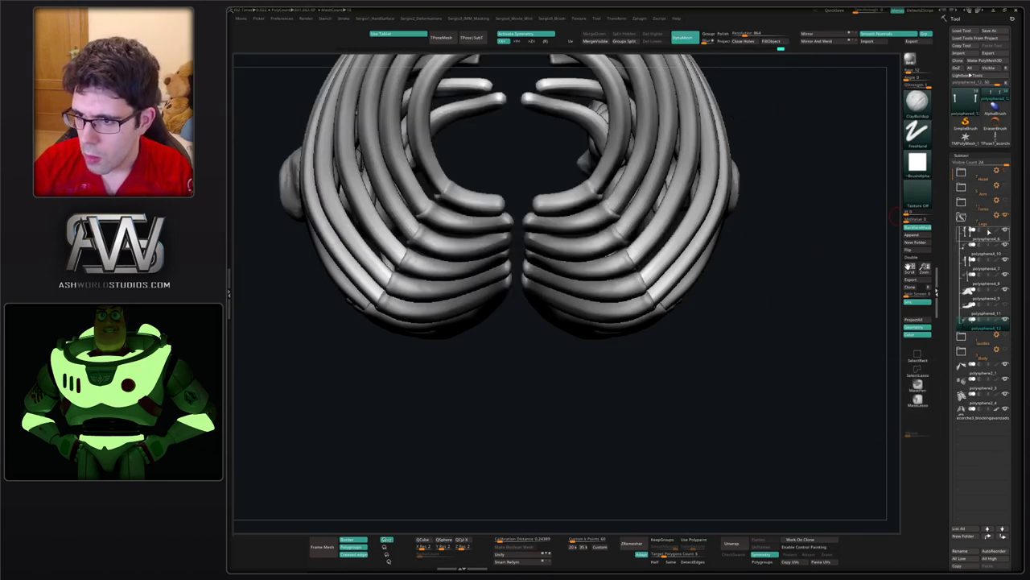
pyautogui.click(1006, 411)
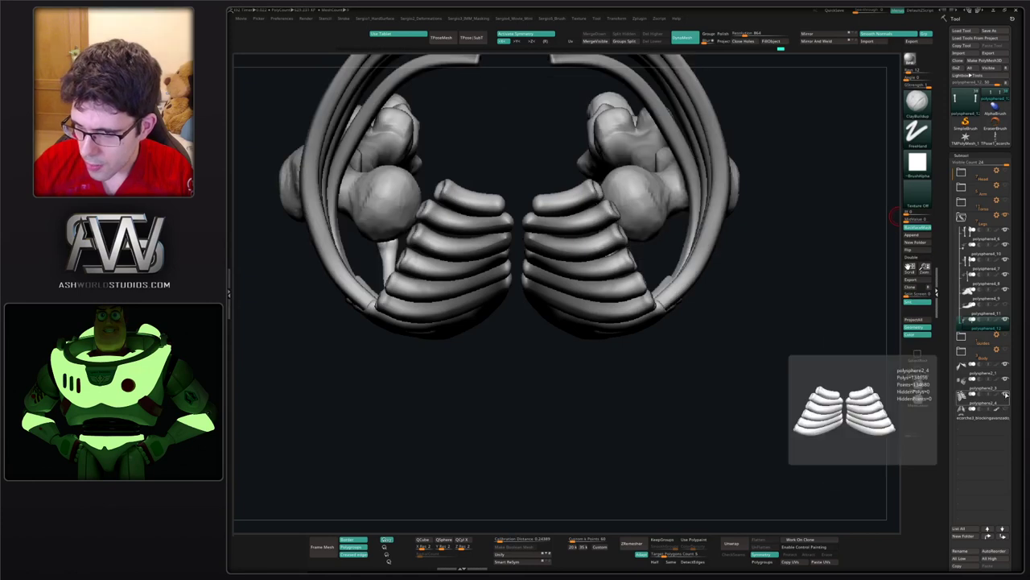
pyautogui.click(1007, 395)
pyautogui.click(1005, 380)
pyautogui.click(1005, 370)
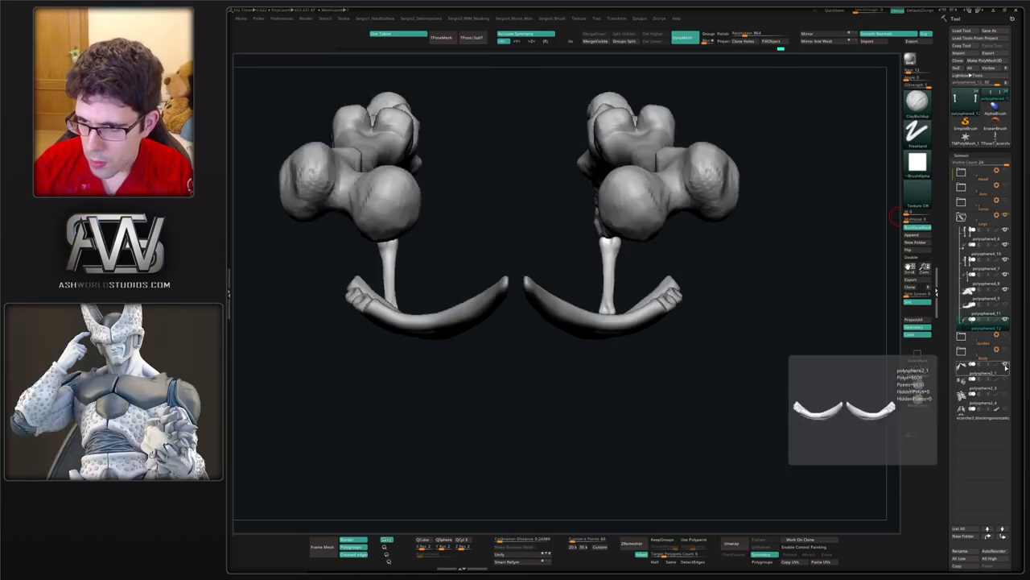
# - Adjust the angle of the metatarsals in top view with a large Move brush
pyautogui.moveTo(622, 276)
pyautogui.keyDown('alt'); pyautogui.mouseDown()
pyautogui.moveTo(607, 295)
pyautogui.moveTo(628, 281)
pyautogui.moveTo(618, 286)
pyautogui.mouseUp(); pyautogui.keyUp('alt')
pyautogui.keyDown('ctrl'); pyautogui.moveTo(593, 298); pyautogui.dragTo(576, 268, button='right'); pyautogui.keyUp('ctrl')
pyautogui.press('w')
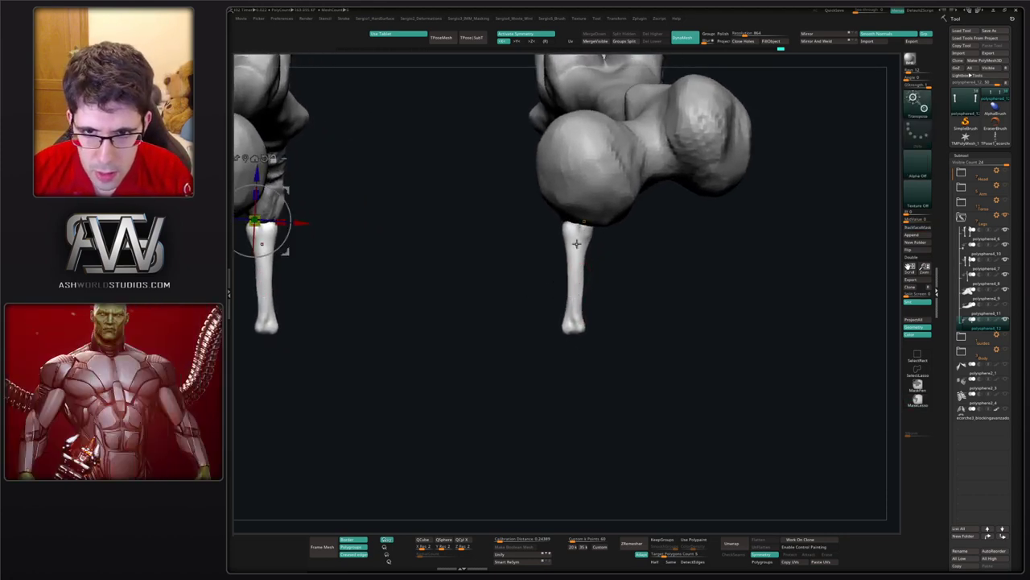
pyautogui.click(573, 290)
pyautogui.press('q')
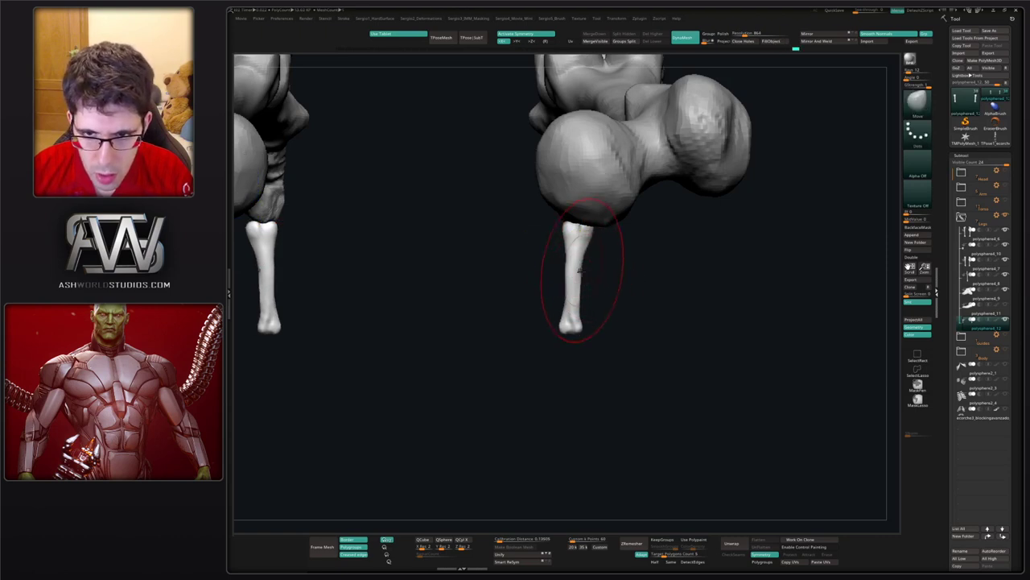
pyautogui.moveTo(580, 269)
pyautogui.mouseDown()
pyautogui.moveTo(567, 276)
pyautogui.moveTo(578, 259)
pyautogui.mouseUp()
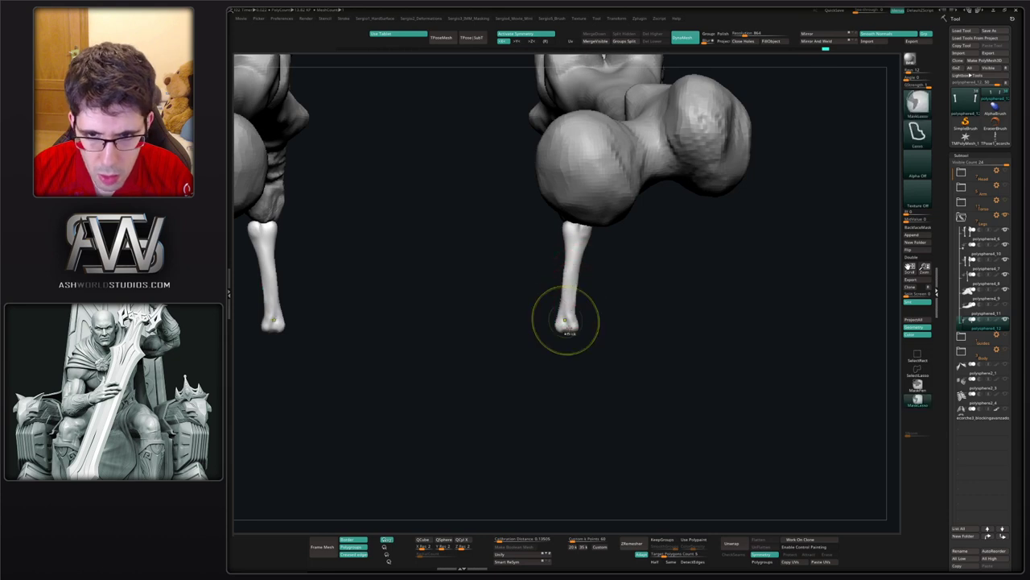
# - Flatten the planes of the metatarsal's front head with the TrimDynamic brush
pyautogui.moveTo(566, 320); pyautogui.dragTo(568, 347, button='right')
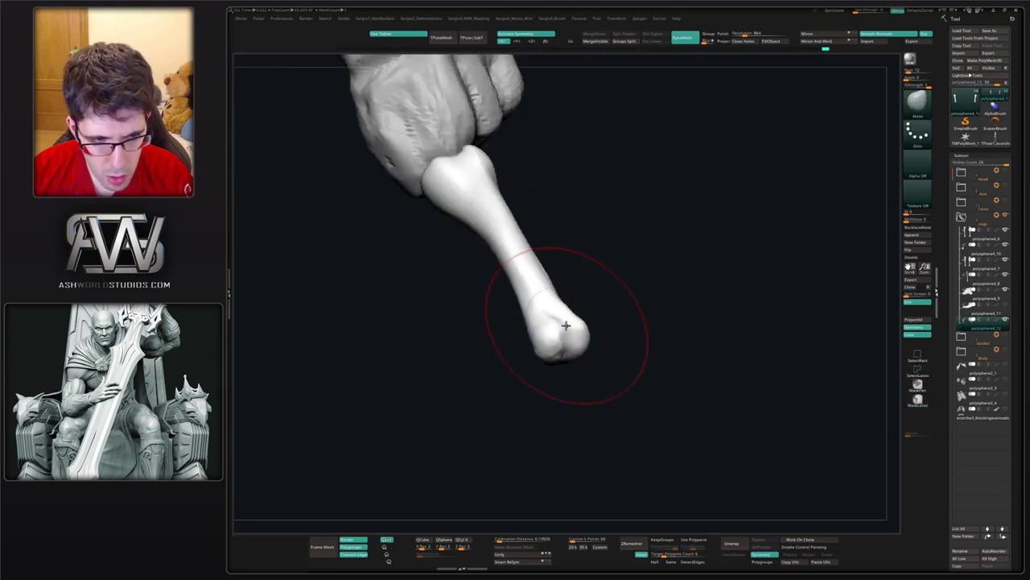
pyautogui.moveTo(566, 325); pyautogui.dragTo(559, 336, button='right')
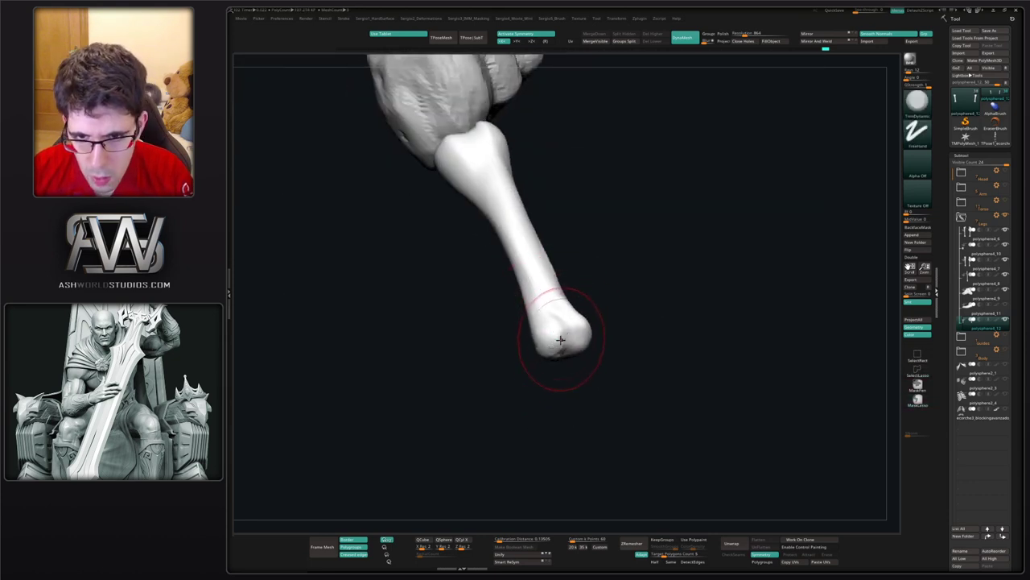
pyautogui.moveTo(562, 339); pyautogui.dragTo(579, 335)
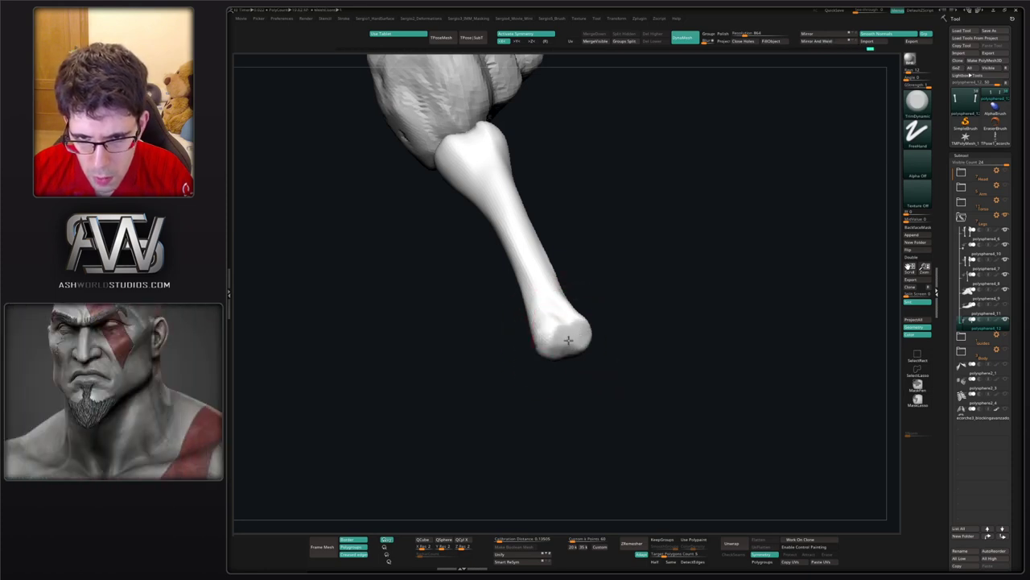
pyautogui.moveTo(545, 329); pyautogui.dragTo(587, 318, button='right')
pyautogui.press('ctrl')
pyautogui.moveTo(599, 354)
pyautogui.keyDown('ctrl'); pyautogui.mouseDown(button='right')
pyautogui.moveTo(602, 320)
pyautogui.moveTo(582, 311)
pyautogui.mouseUp(button='right'); pyautogui.keyUp('ctrl')
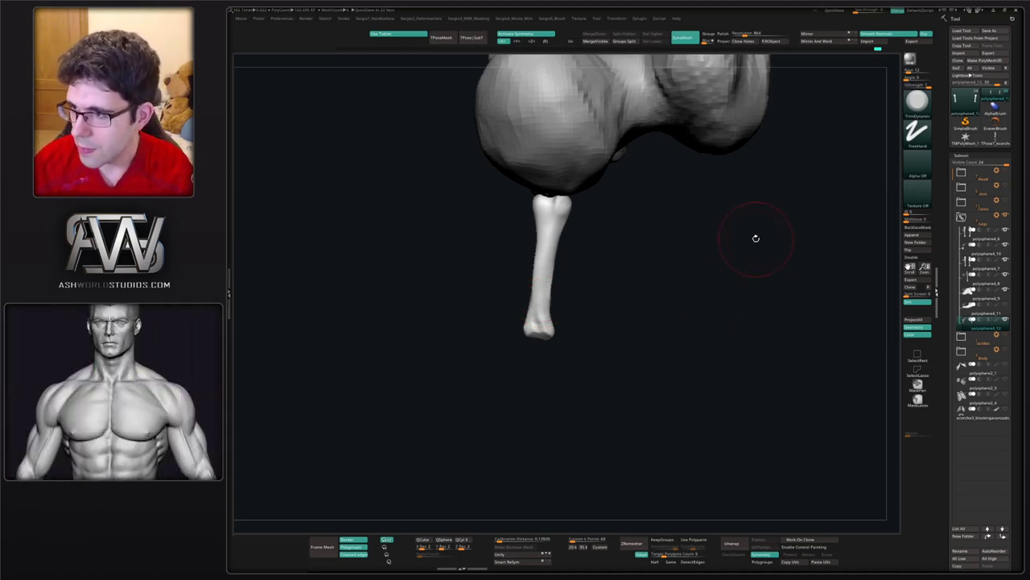
# - Compare the metatarsal's side profile with the foot block by briefly showing the block
pyautogui.moveTo(706, 313); pyautogui.dragTo(531, 292)
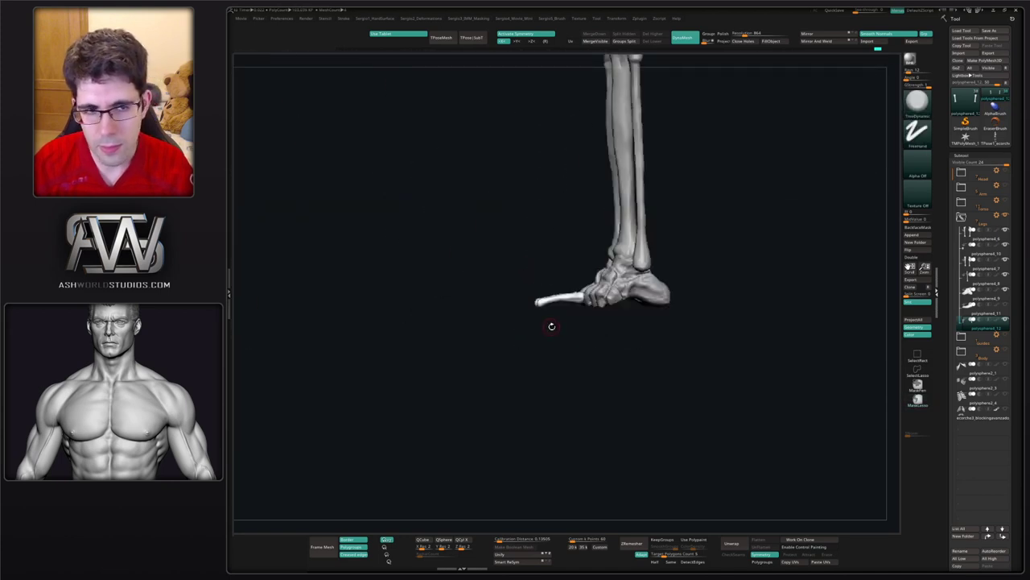
pyautogui.keyDown('alt'); pyautogui.moveTo(552, 325); pyautogui.dragTo(529, 308); pyautogui.keyUp('alt')
pyautogui.keyDown('ctrl'); pyautogui.moveTo(545, 318); pyautogui.dragTo(600, 427, button='right'); pyautogui.keyUp('ctrl')
pyautogui.click(1004, 307)
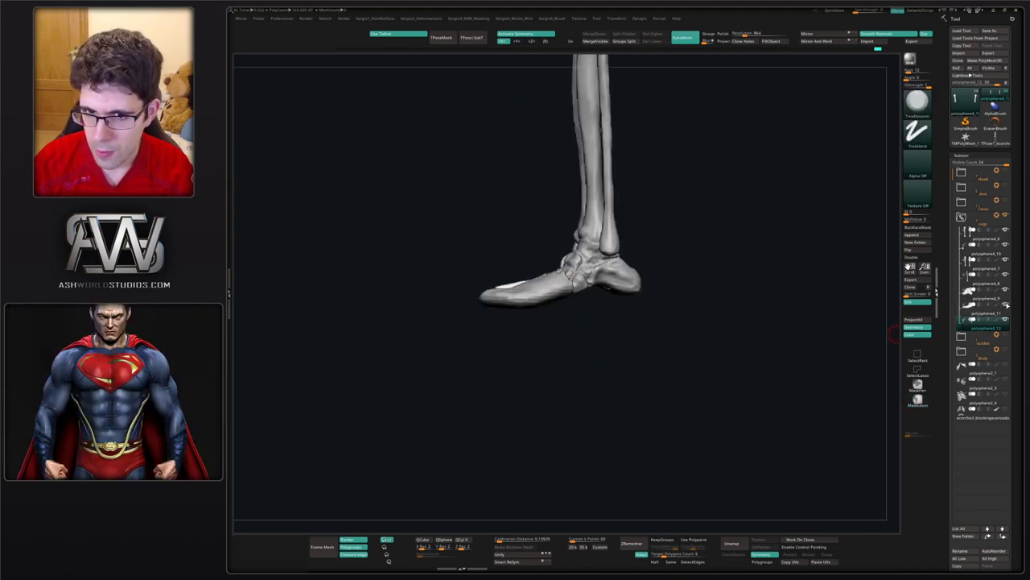
pyautogui.click(1005, 306)
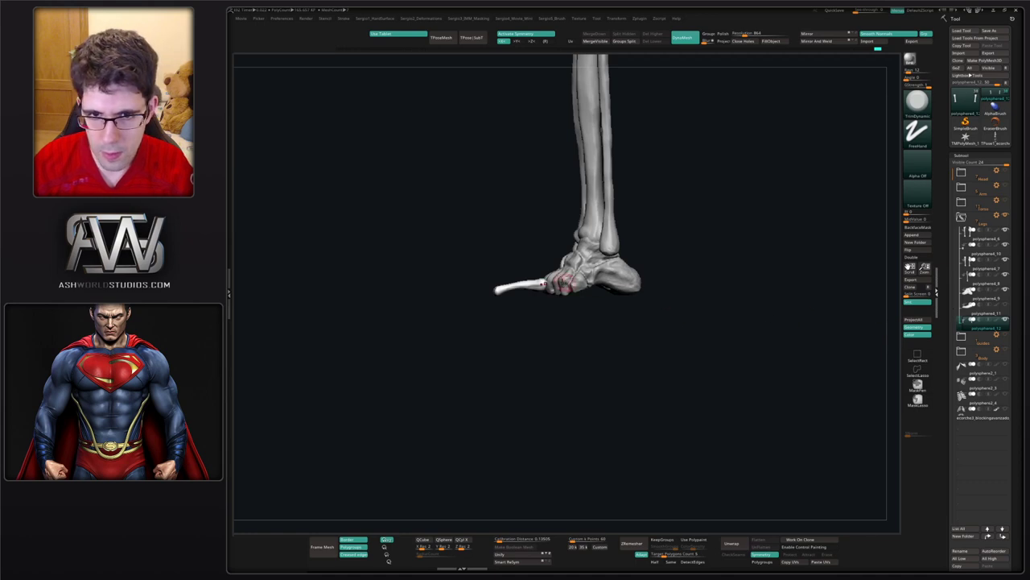
# - Adjust the metatarsal's side profile near the rear joint with the Move brush
pyautogui.press('b')
pyautogui.press('m')
pyautogui.press('v')
pyautogui.press('s')
pyautogui.moveTo(543, 297)
pyautogui.mouseDown()
pyautogui.moveTo(553, 299)
pyautogui.moveTo(497, 296)
pyautogui.mouseUp()
pyautogui.keyDown('ctrl'); pyautogui.moveTo(540, 291); pyautogui.dragTo(535, 359, button='right'); pyautogui.keyUp('ctrl')
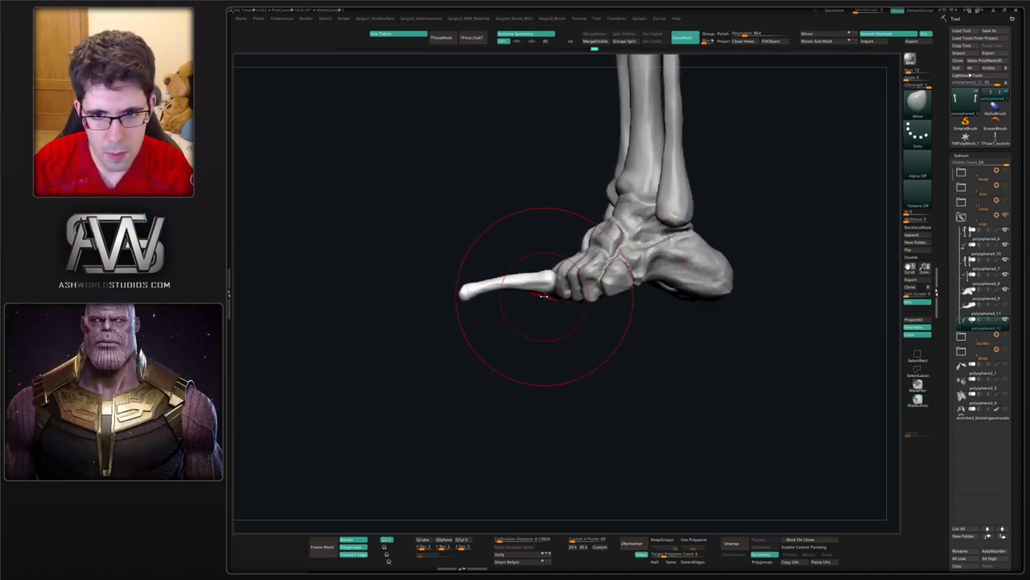
pyautogui.moveTo(554, 285); pyautogui.dragTo(556, 293)
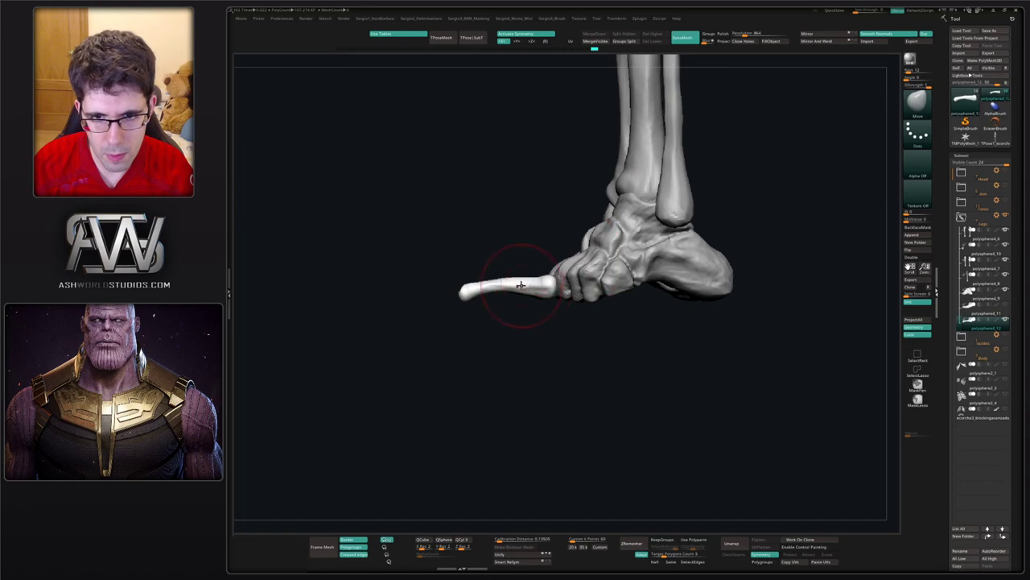
# - Trim the underside of the metatarsal's shaft and its front head with TrimDynamic strokes
pyautogui.scroll(2, 533, 345)
pyautogui.press('b')
pyautogui.press('t')
pyautogui.press('d')
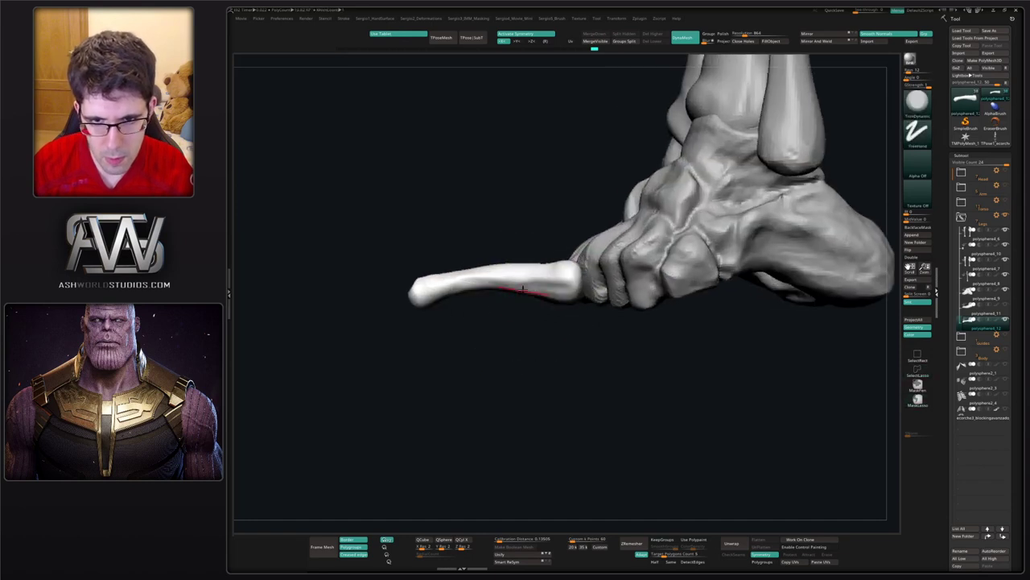
pyautogui.moveTo(496, 284); pyautogui.dragTo(514, 288)
pyautogui.moveTo(514, 302); pyautogui.dragTo(582, 308, button='right')
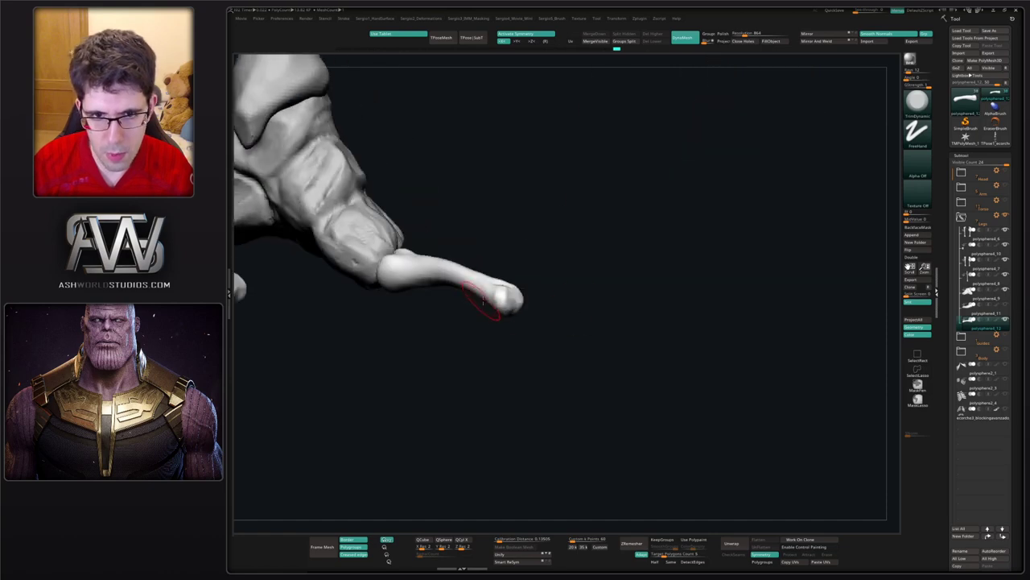
pyautogui.moveTo(485, 304)
pyautogui.mouseDown(button='right')
pyautogui.moveTo(478, 299)
pyautogui.moveTo(553, 323)
pyautogui.mouseUp(button='right')
pyautogui.moveTo(553, 322); pyautogui.dragTo(520, 387)
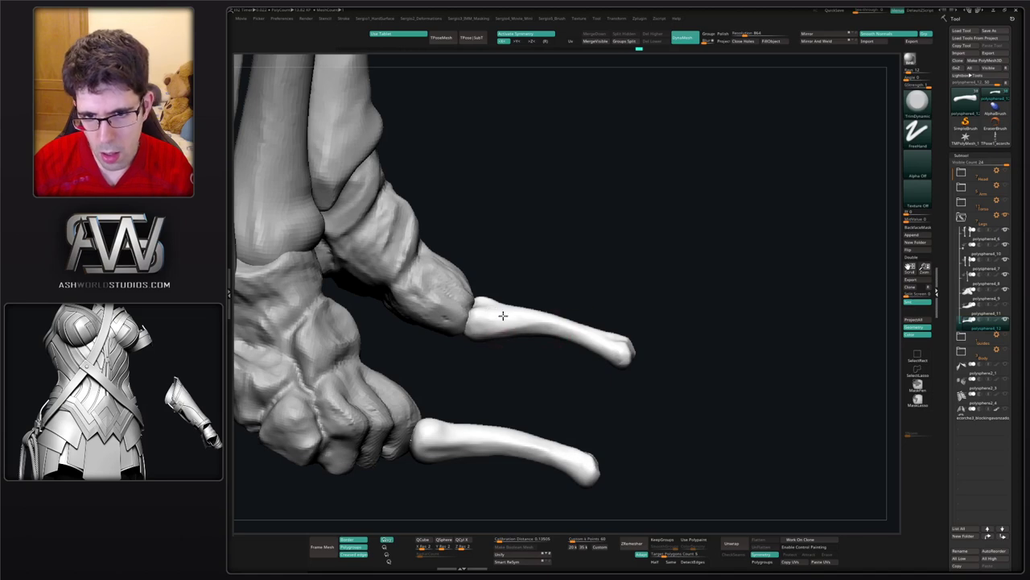
# - Duplicate the first metatarsal with the transform gizmo and place the copy beside it as the second metatarsal
pyautogui.moveTo(603, 357)
pyautogui.mouseDown()
pyautogui.moveTo(562, 356)
pyautogui.moveTo(605, 349)
pyautogui.moveTo(595, 352)
pyautogui.moveTo(630, 376)
pyautogui.moveTo(593, 329)
pyautogui.mouseUp()
pyautogui.press('w')
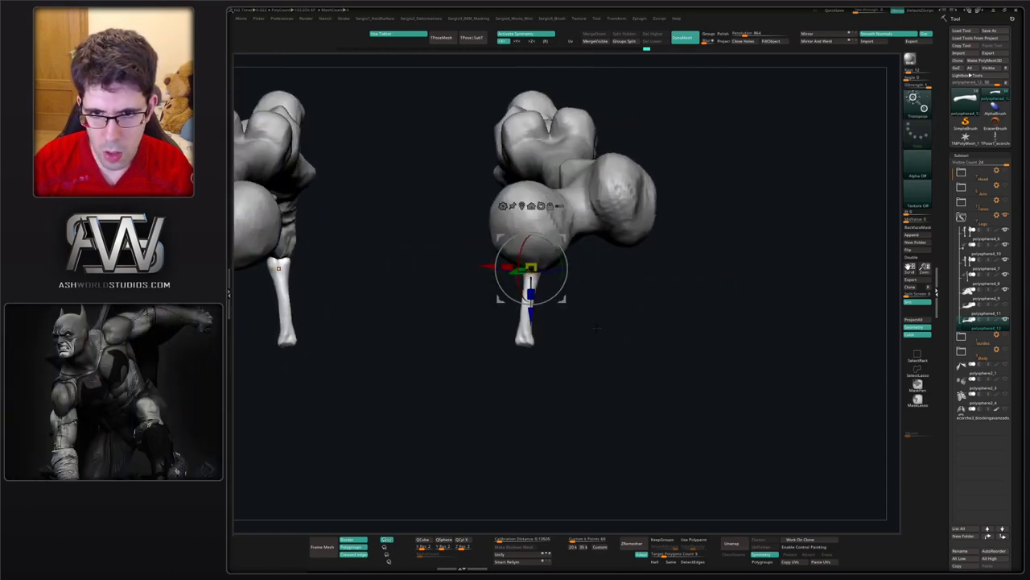
pyautogui.moveTo(532, 268); pyautogui.dragTo(590, 230)
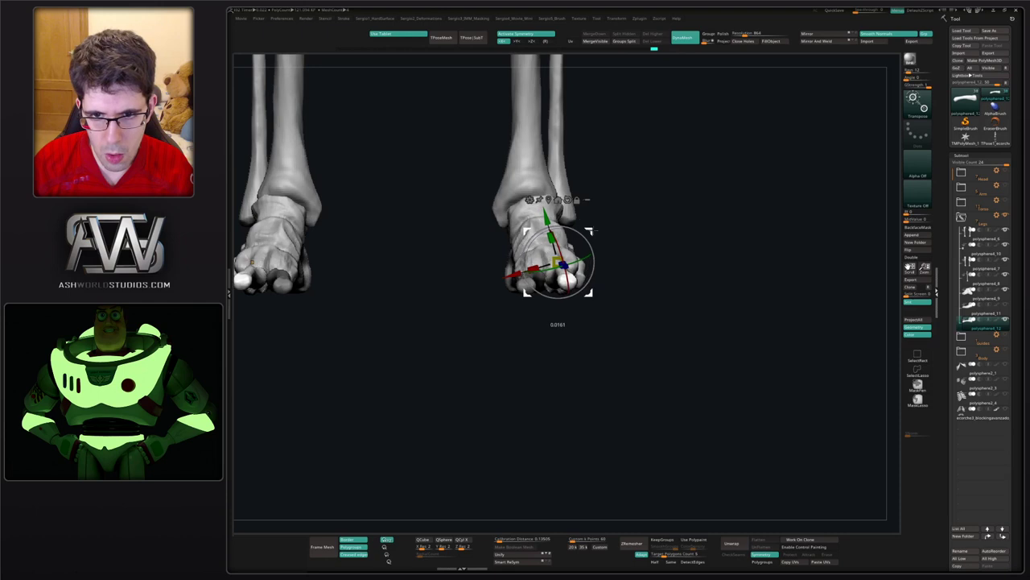
pyautogui.moveTo(611, 297)
pyautogui.mouseDown()
pyautogui.moveTo(611, 279)
pyautogui.moveTo(602, 309)
pyautogui.moveTo(605, 298)
pyautogui.mouseUp()
pyautogui.moveTo(558, 262); pyautogui.dragTo(619, 292)
pyautogui.press('q')
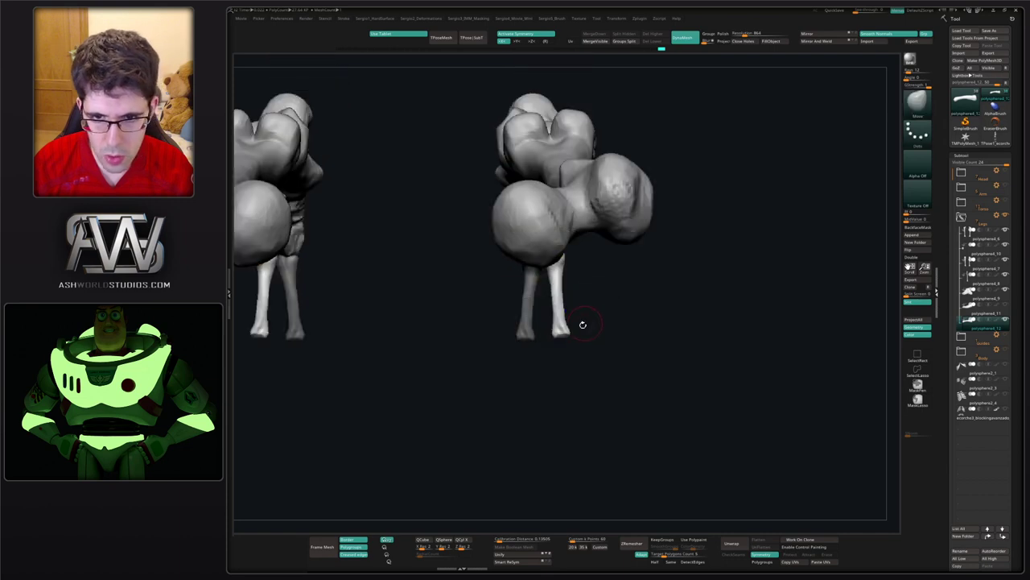
# - Shape the second metatarsal's rear joint and front head with Move brush strokes
pyautogui.keyDown('ctrl'); pyautogui.moveTo(569, 309); pyautogui.dragTo(570, 347, button='right'); pyautogui.keyUp('ctrl')
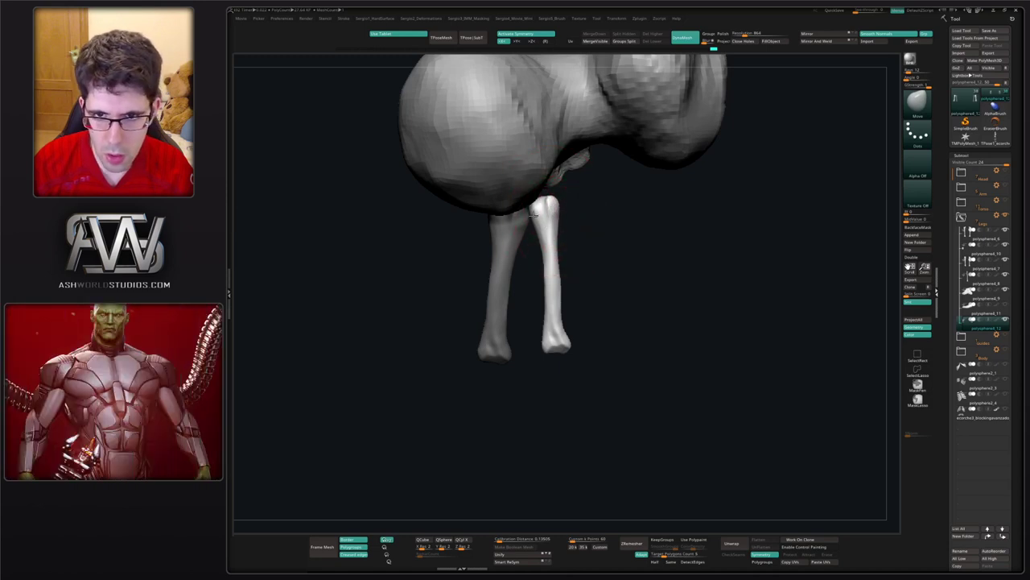
pyautogui.moveTo(532, 215); pyautogui.dragTo(535, 215)
pyautogui.moveTo(535, 215); pyautogui.dragTo(537, 221, button='right')
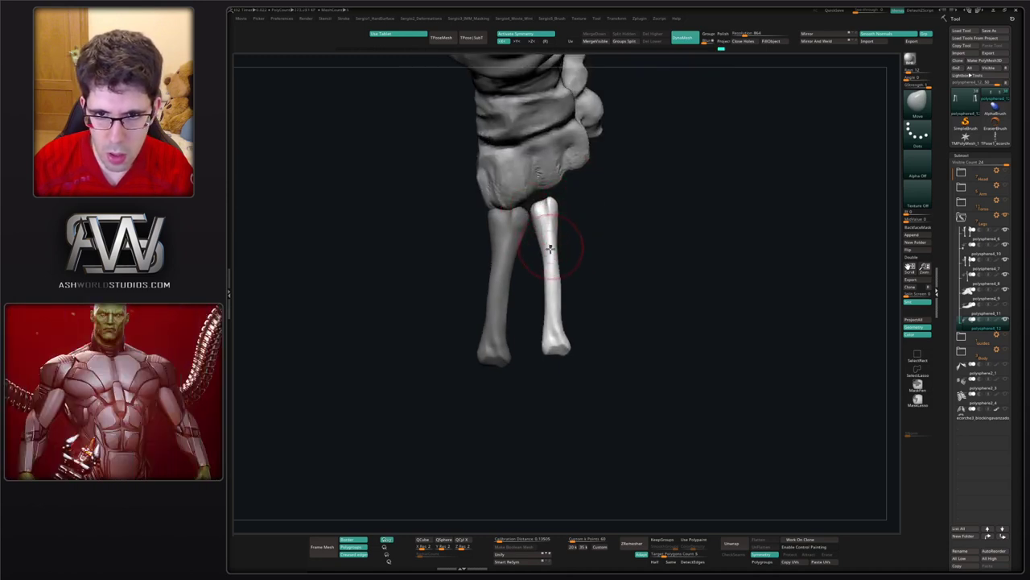
pyautogui.press('s')
pyautogui.moveTo(556, 315)
pyautogui.mouseDown()
pyautogui.moveTo(566, 315)
pyautogui.moveTo(559, 346)
pyautogui.mouseUp()
pyautogui.keyDown('ctrl'); pyautogui.moveTo(562, 332); pyautogui.dragTo(587, 313, button='right'); pyautogui.keyUp('ctrl')
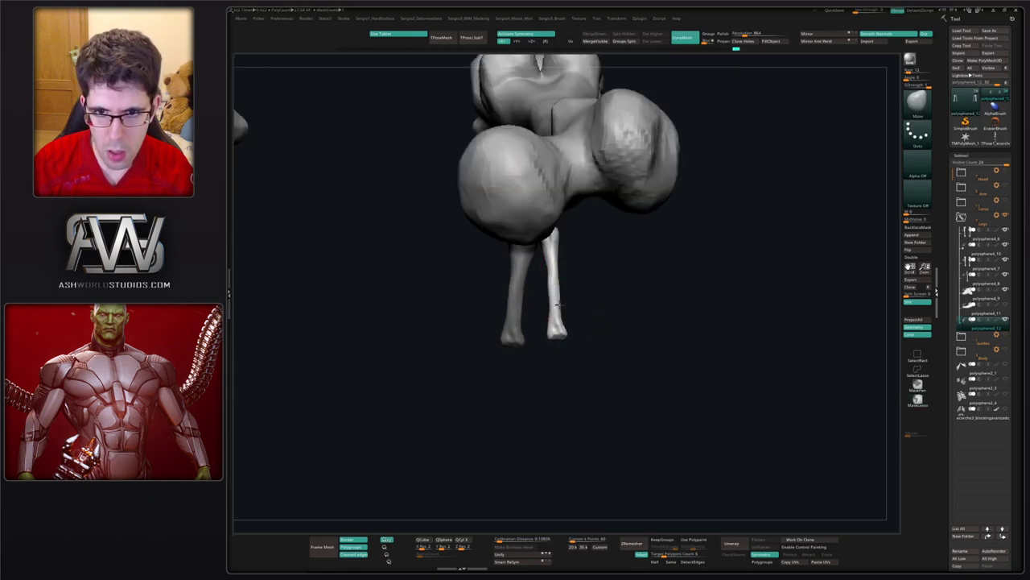
# - Rotate and shift the second metatarsal with the transform gizmo so it sits closer to the first
pyautogui.press('w')
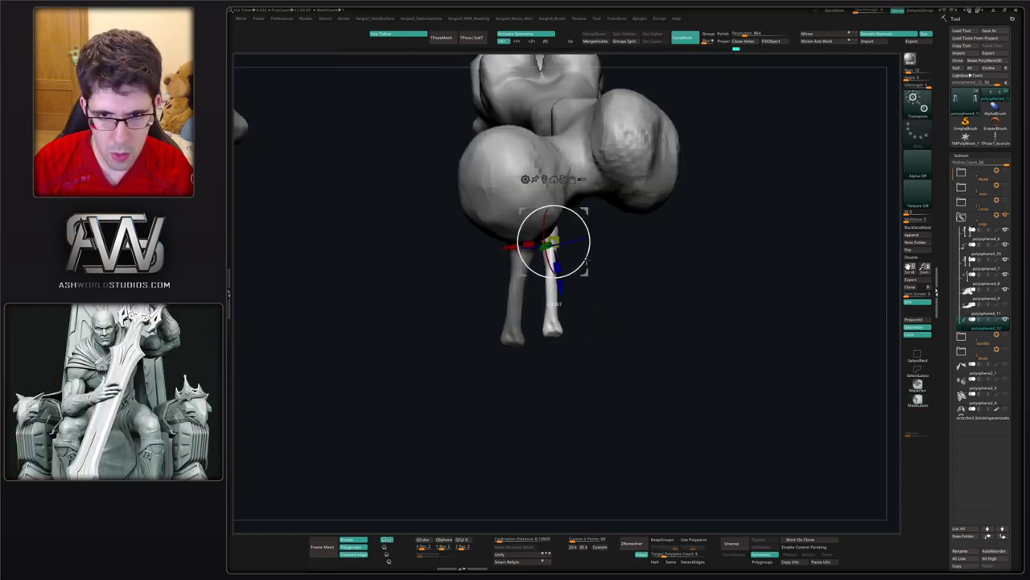
pyautogui.moveTo(588, 254); pyautogui.dragTo(592, 246)
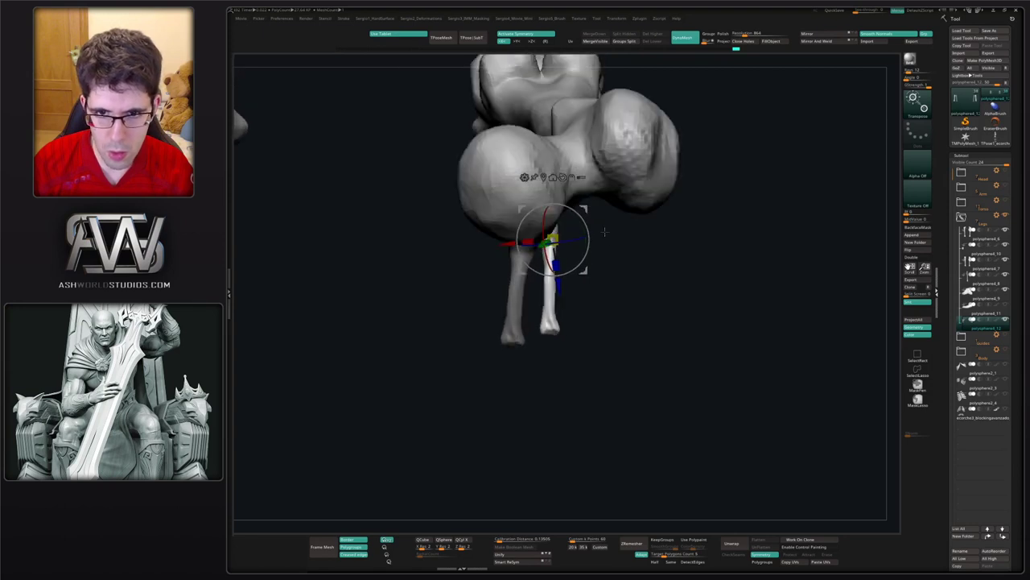
pyautogui.moveTo(610, 254); pyautogui.dragTo(575, 269, button='right')
pyautogui.moveTo(559, 269); pyautogui.dragTo(535, 267)
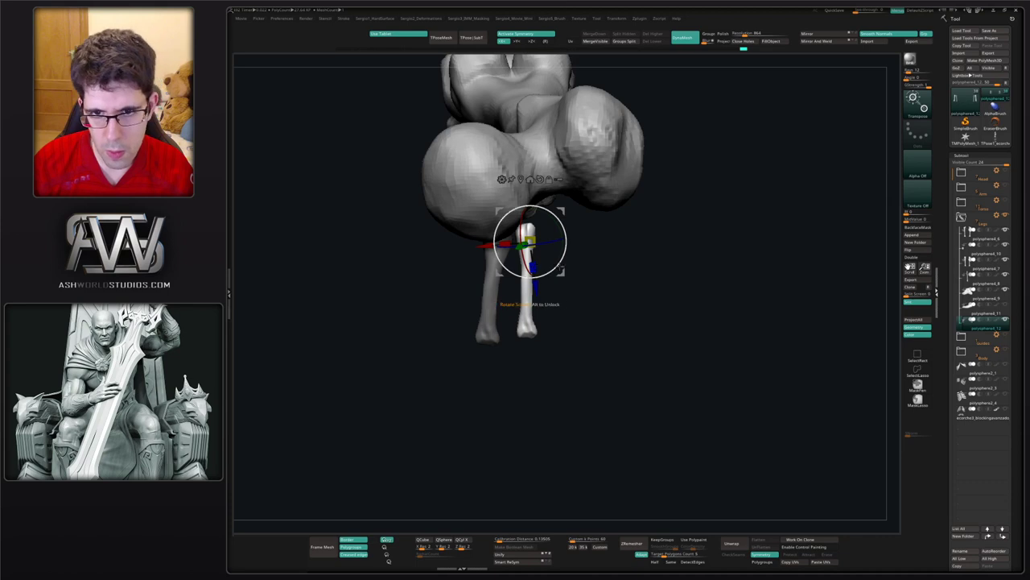
# - Duplicate the second metatarsal three times and place the copies side by side as the third, fourth and fifth metatarsals
pyautogui.keyDown('ctrl'); pyautogui.moveTo(567, 268); pyautogui.dragTo(586, 254); pyautogui.keyUp('ctrl')
pyautogui.moveTo(588, 262); pyautogui.dragTo(587, 255)
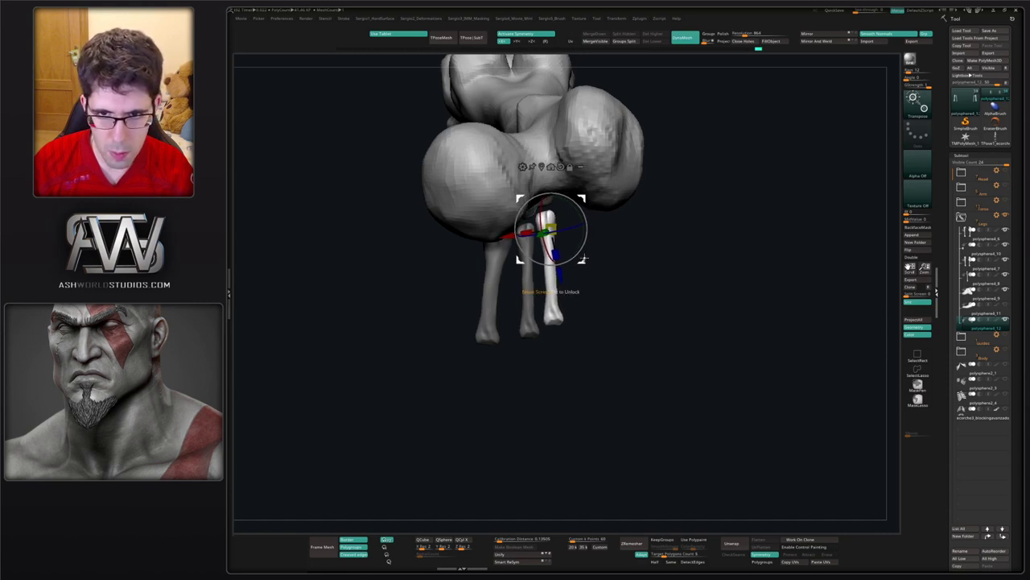
pyautogui.keyDown('ctrl'); pyautogui.moveTo(552, 230); pyautogui.dragTo(570, 211); pyautogui.keyUp('ctrl')
pyautogui.keyDown('ctrl'); pyautogui.moveTo(602, 242); pyautogui.dragTo(621, 225); pyautogui.keyUp('ctrl')
pyautogui.moveTo(608, 243); pyautogui.dragTo(603, 161, button='right')
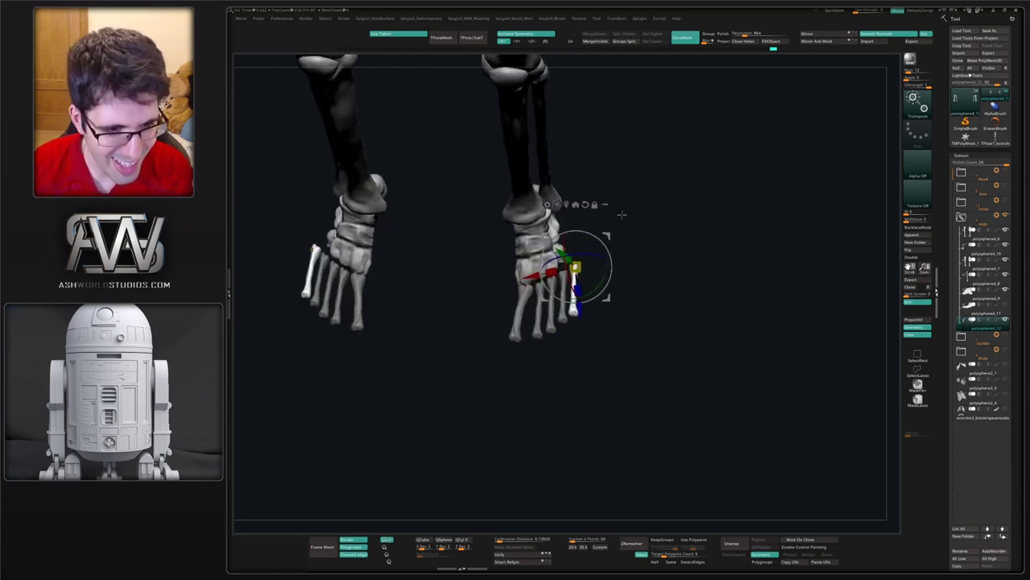
pyautogui.moveTo(650, 244); pyautogui.dragTo(636, 269, button='right')
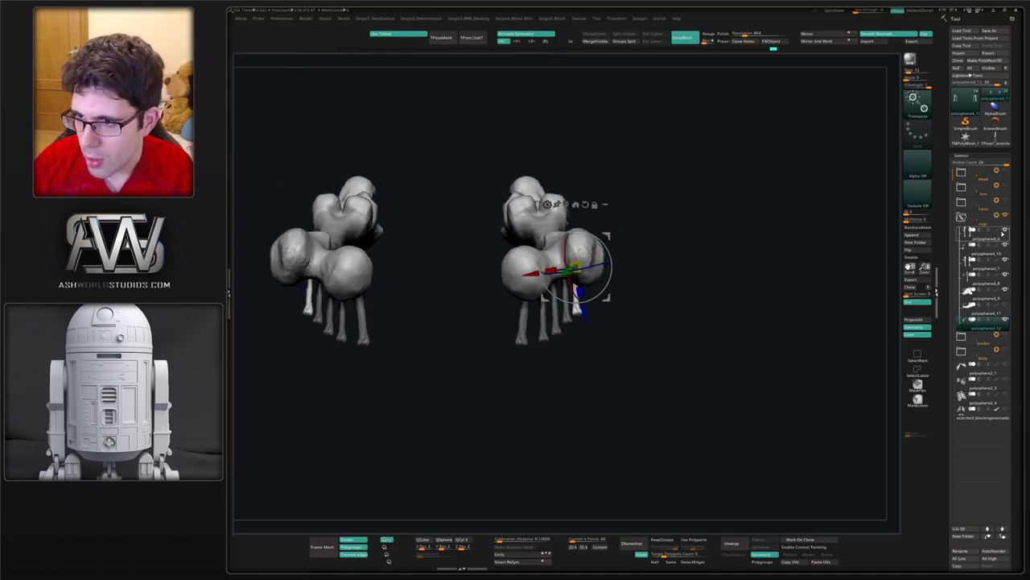
# - Hide the thigh bones, reselect the metatarsals and move the fifth metatarsal against the outer tarsal bones
pyautogui.click(1004, 231)
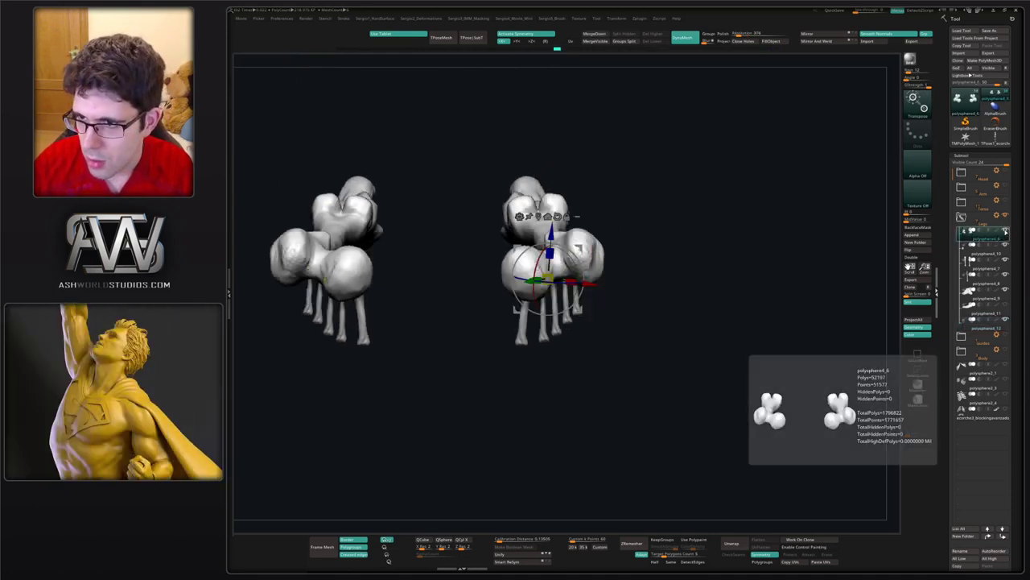
pyautogui.click(976, 326)
pyautogui.keyDown('ctrl'); pyautogui.moveTo(613, 265); pyautogui.dragTo(614, 301, button='right'); pyautogui.keyUp('ctrl')
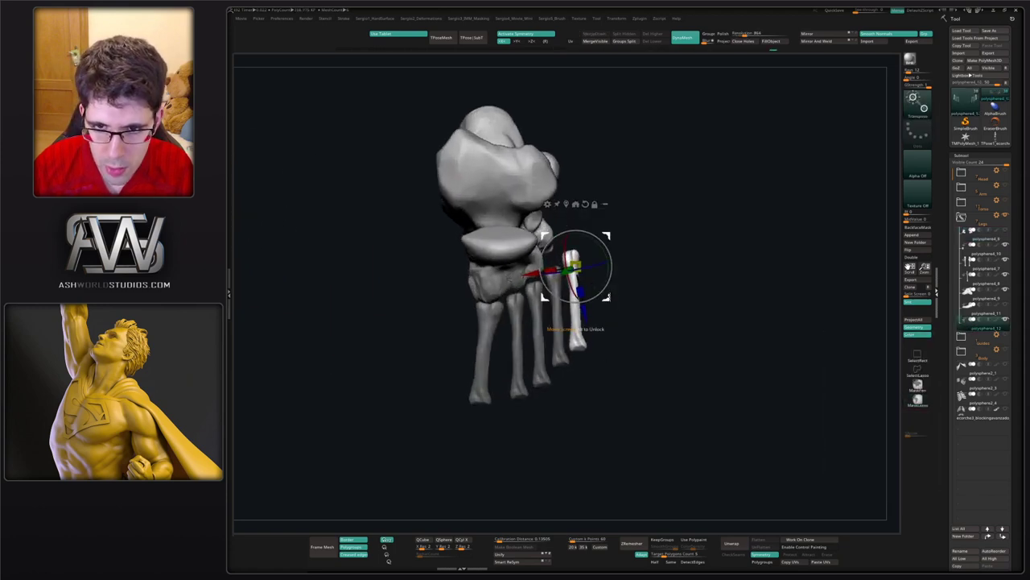
pyautogui.moveTo(609, 276); pyautogui.dragTo(609, 272)
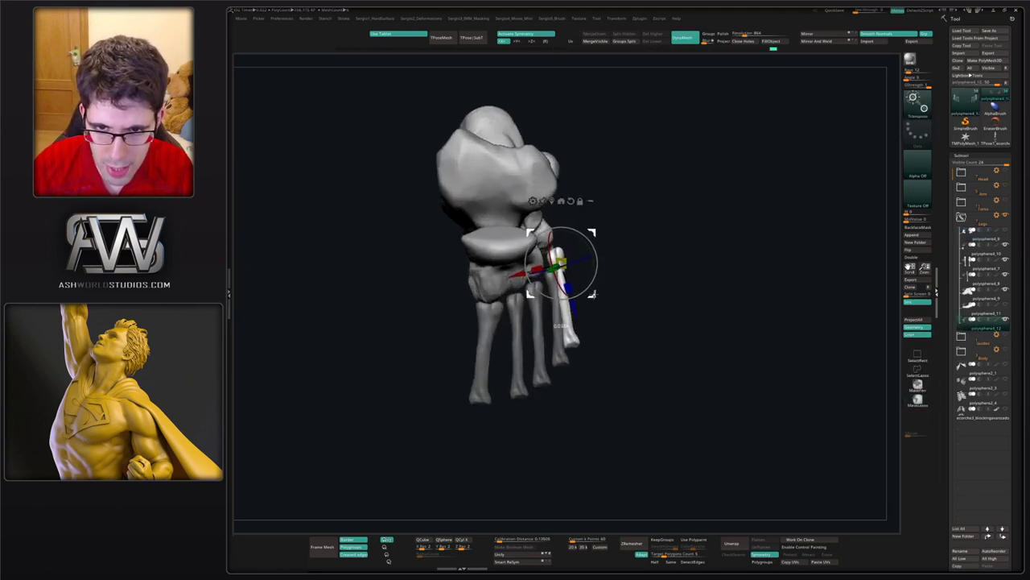
# - Adjust the fifth metatarsal's rear joint with the Move brush to fit the tarsal bones
pyautogui.press('q')
pyautogui.keyDown('ctrl'); pyautogui.moveTo(559, 253); pyautogui.dragTo(557, 260, button='right'); pyautogui.keyUp('ctrl')
pyautogui.press('s')
pyautogui.moveTo(557, 260); pyautogui.dragTo(569, 264)
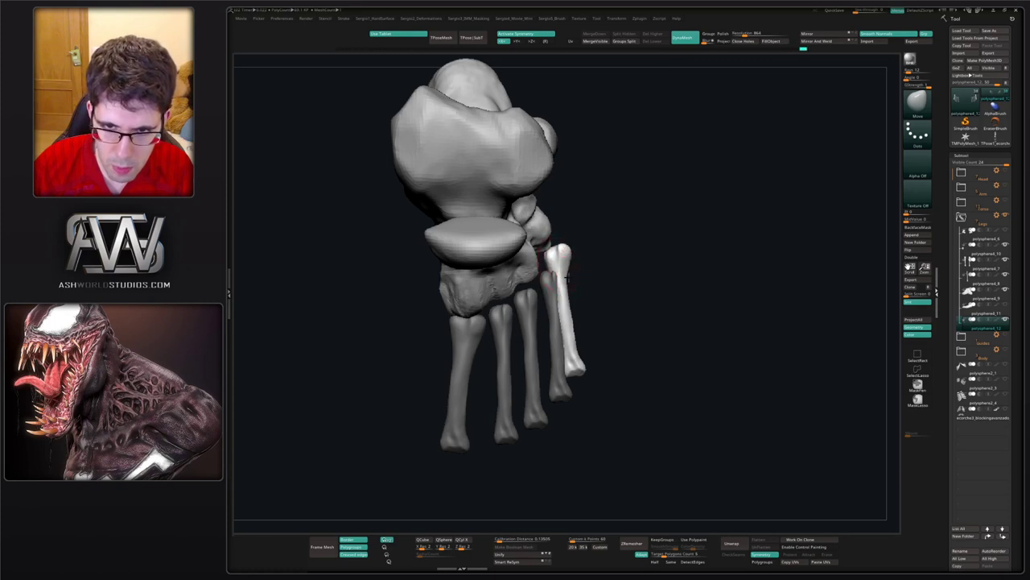
pyautogui.keyDown('alt'); pyautogui.moveTo(551, 255); pyautogui.dragTo(546, 264, button='right'); pyautogui.keyUp('alt')
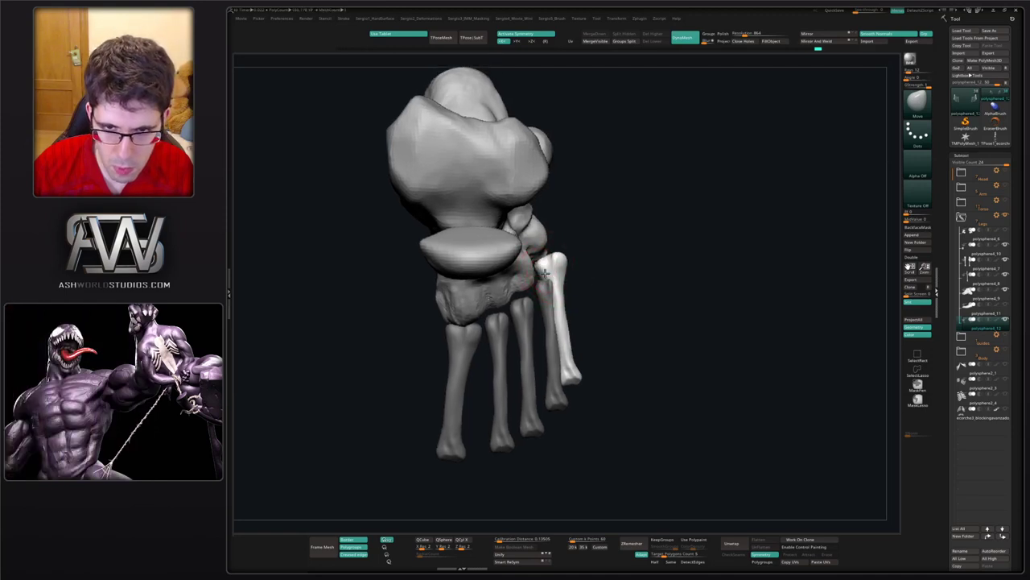
pyautogui.moveTo(547, 289); pyautogui.dragTo(571, 287, button='right')
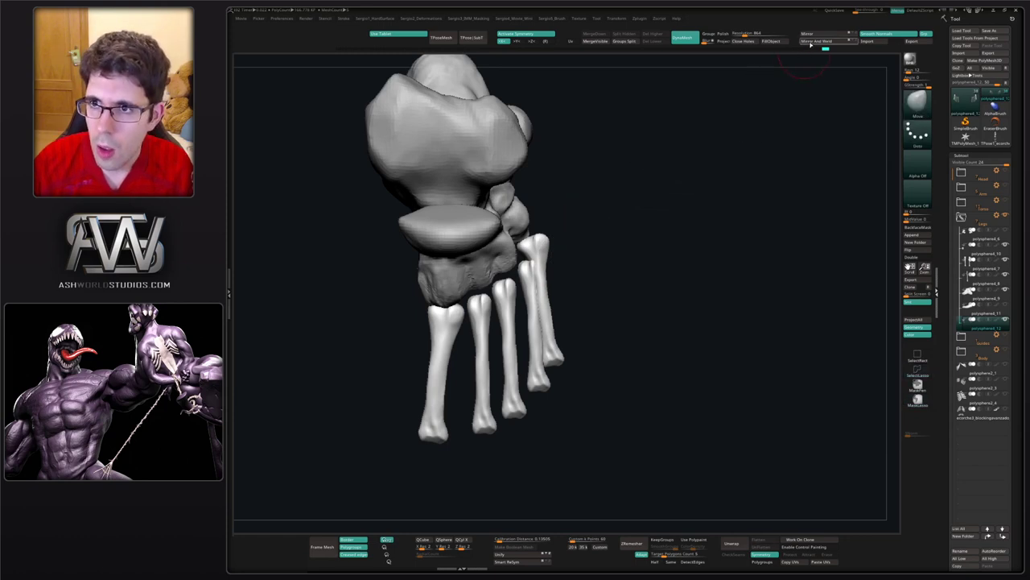
# - Isolate the fourth metatarsal with a mask and nudge it into line beside the third
pyautogui.press('w')
pyautogui.click(532, 306)
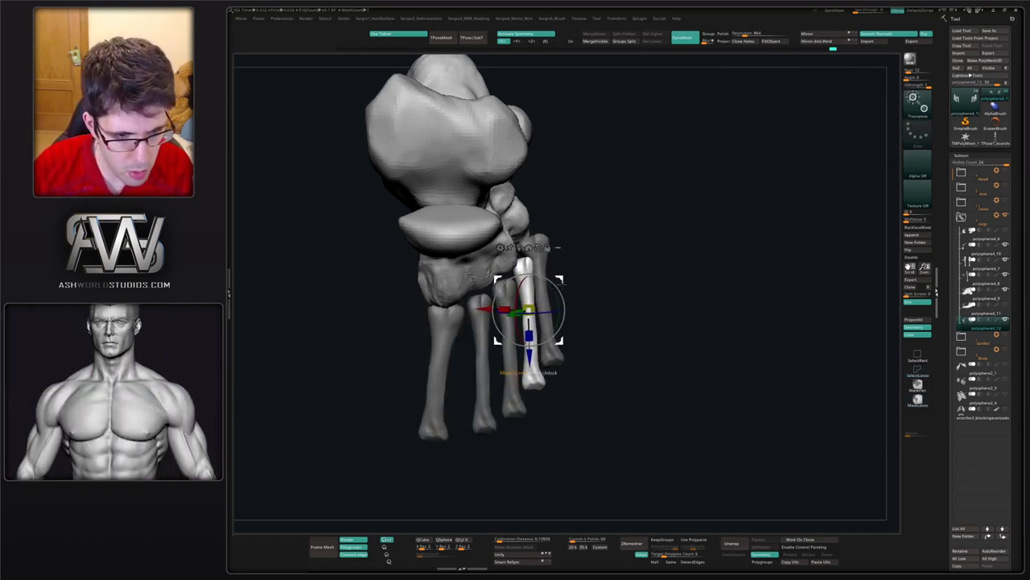
pyautogui.moveTo(559, 282); pyautogui.dragTo(557, 286)
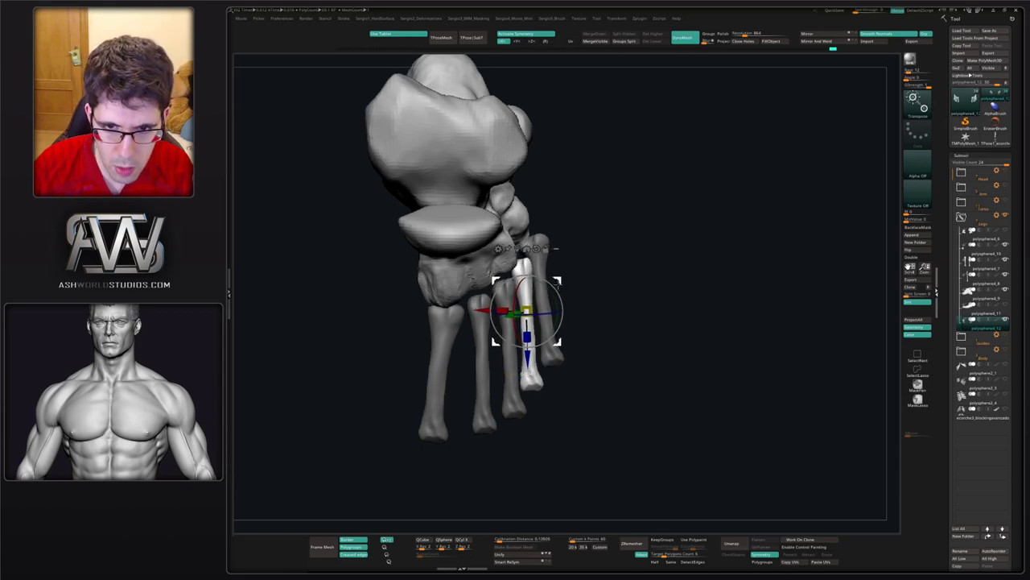
# - Reshape the fourth metatarsal's rear joint with the Move brush to meet the tarsal bones
pyautogui.press('q')
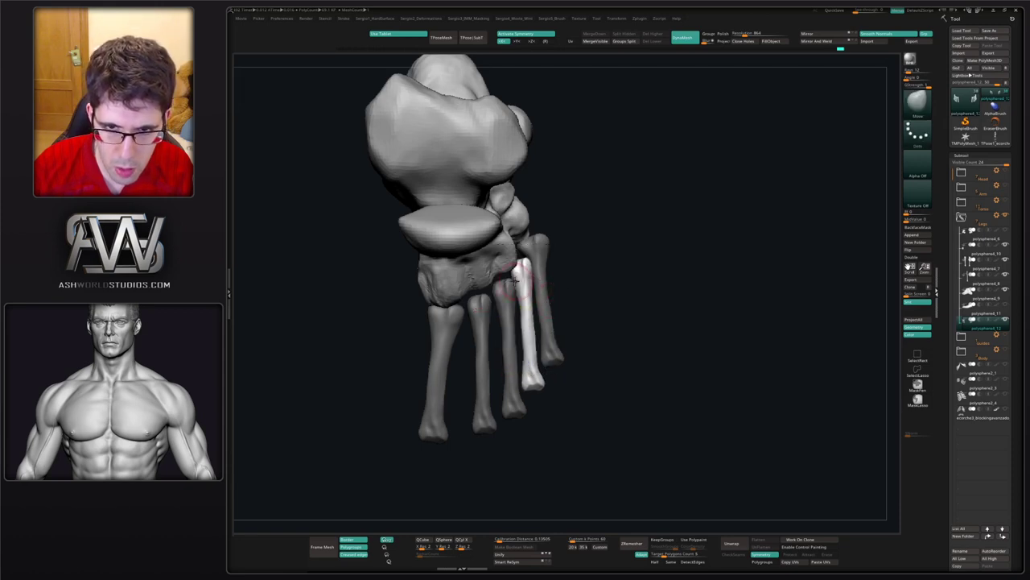
pyautogui.moveTo(512, 281); pyautogui.dragTo(519, 281)
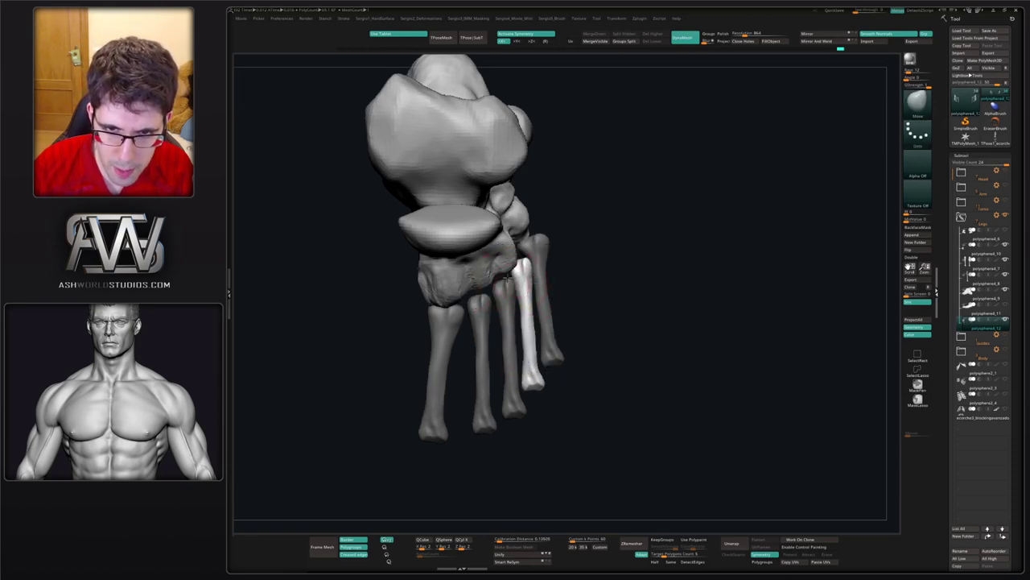
pyautogui.keyDown('ctrl'); pyautogui.keyDown('shift'); pyautogui.click(512, 273); pyautogui.keyUp('shift'); pyautogui.keyUp('ctrl')
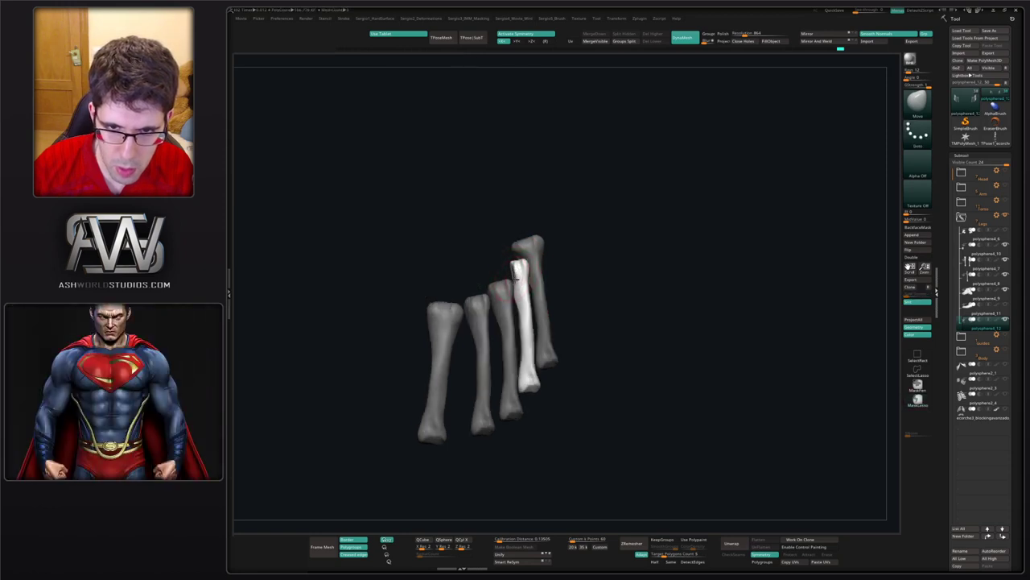
pyautogui.keyDown('ctrl'); pyautogui.keyDown('shift'); pyautogui.click(525, 272); pyautogui.keyUp('shift'); pyautogui.keyUp('ctrl')
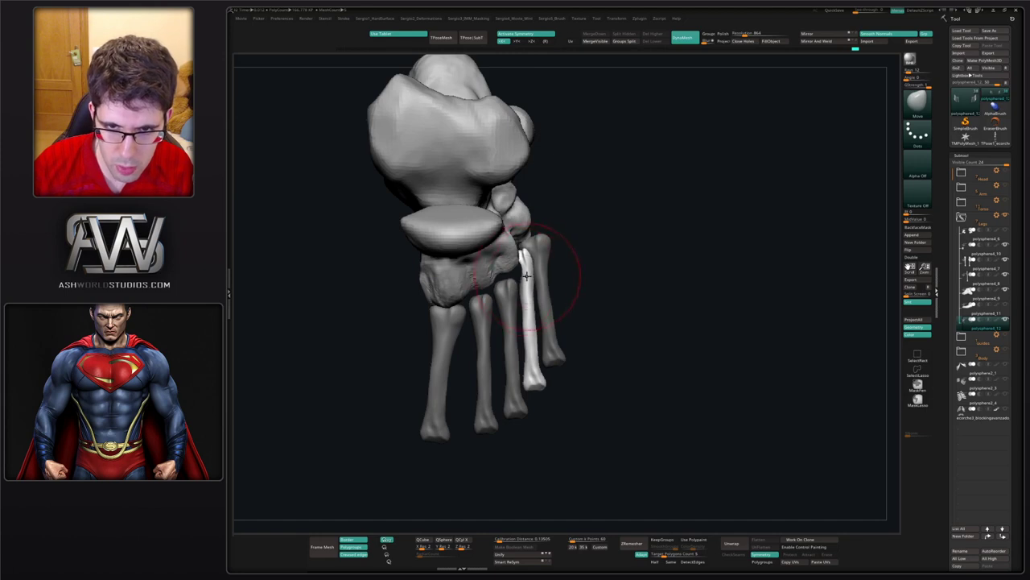
pyautogui.press('shift')
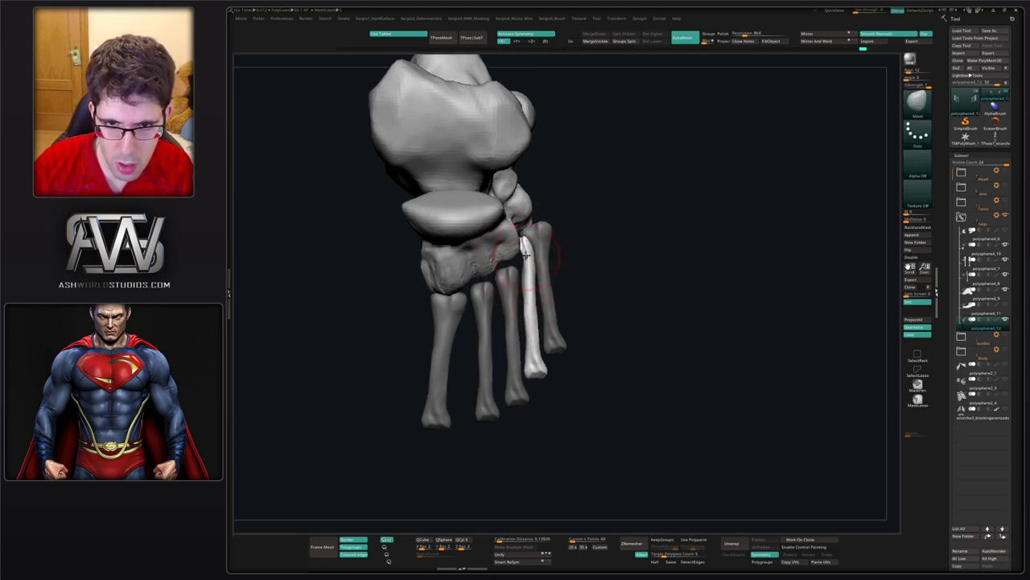
# - Isolate the third metatarsal and move it back against the tarsal bones with the transform gizmo
pyautogui.press('w')
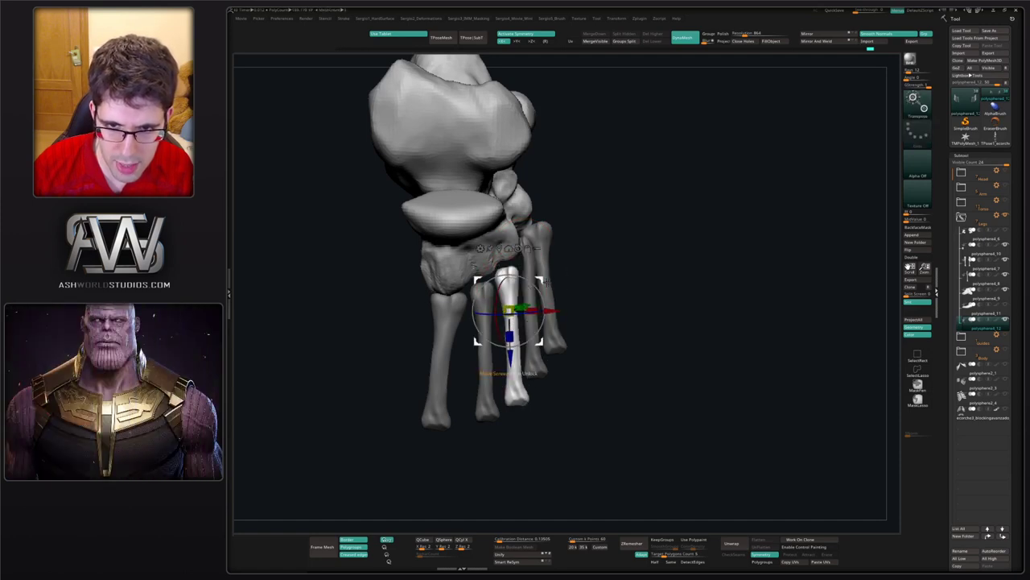
pyautogui.moveTo(542, 280)
pyautogui.mouseDown()
pyautogui.moveTo(548, 272)
pyautogui.moveTo(536, 284)
pyautogui.moveTo(541, 274)
pyautogui.mouseUp()
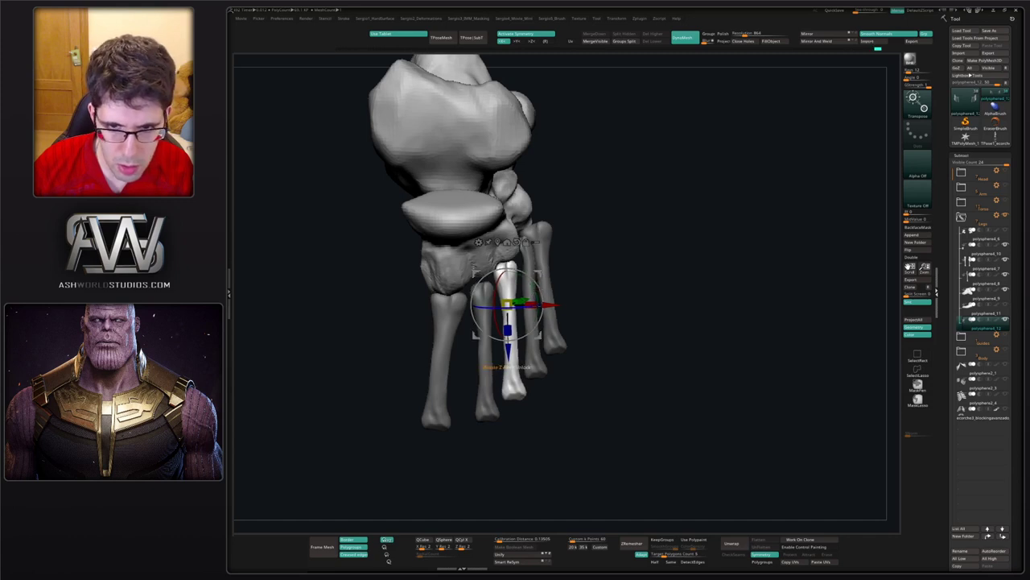
pyautogui.press('q')
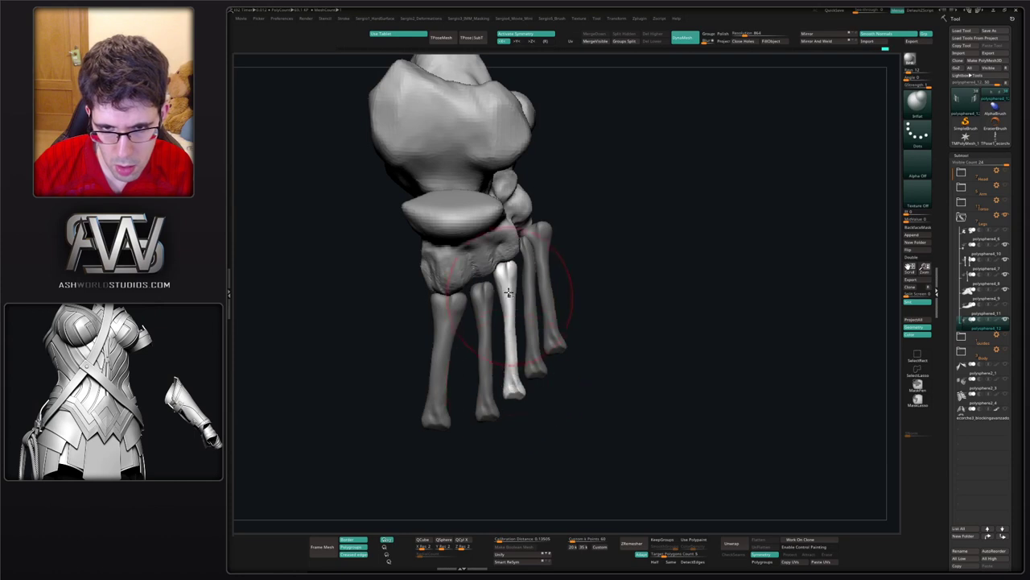
# - Thicken the fourth and fifth metatarsals' front heads with the Inflate brush, isolating each bone in turn, and clear the mask
pyautogui.press('w')
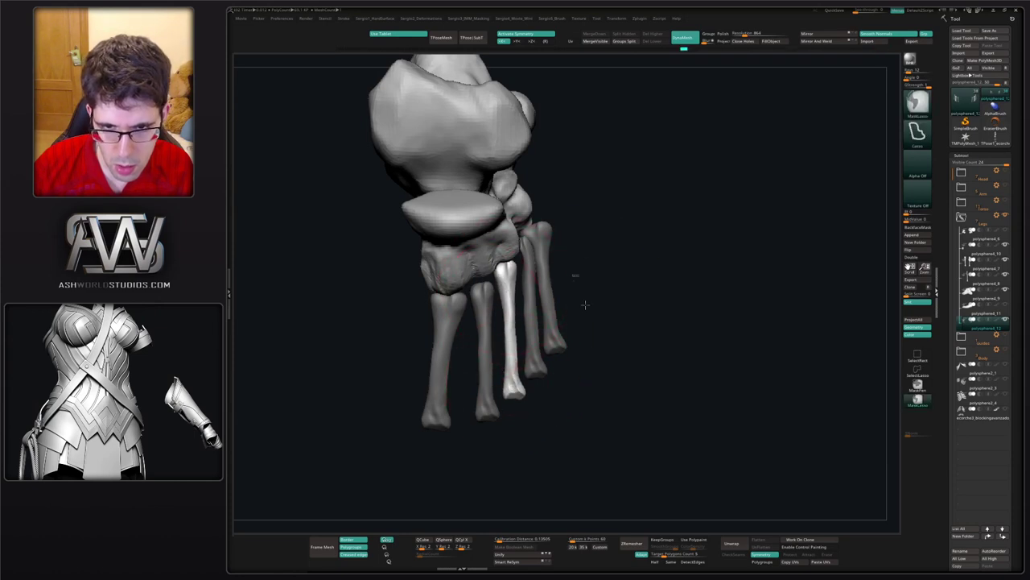
pyautogui.press('q')
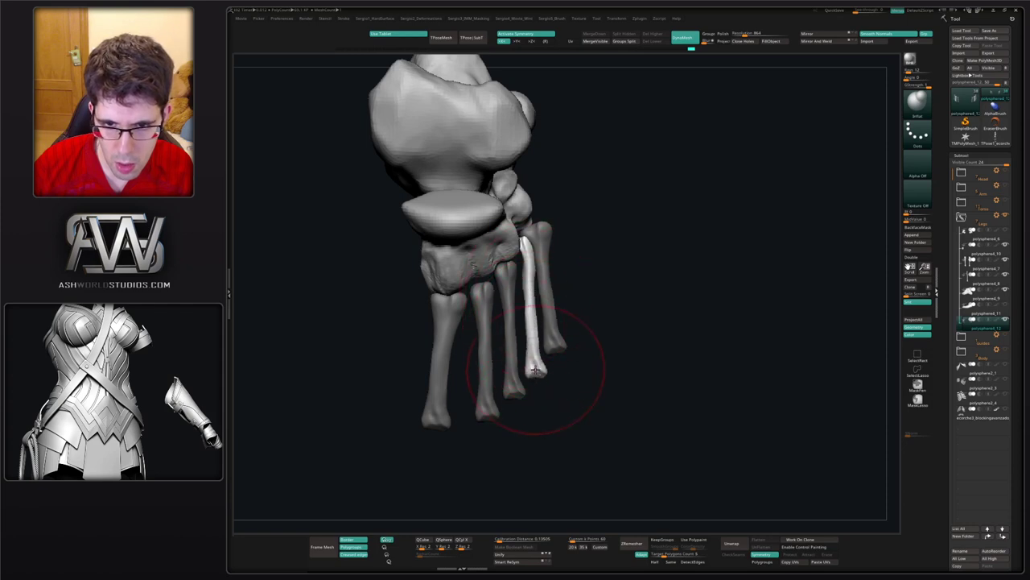
pyautogui.press('w')
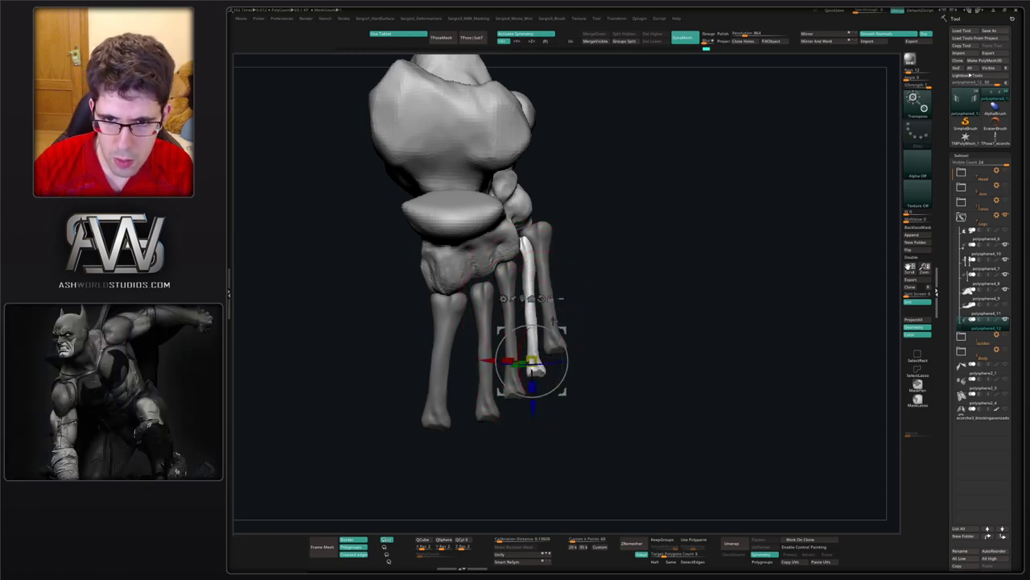
pyautogui.moveTo(534, 361); pyautogui.dragTo(552, 341)
pyautogui.press('q')
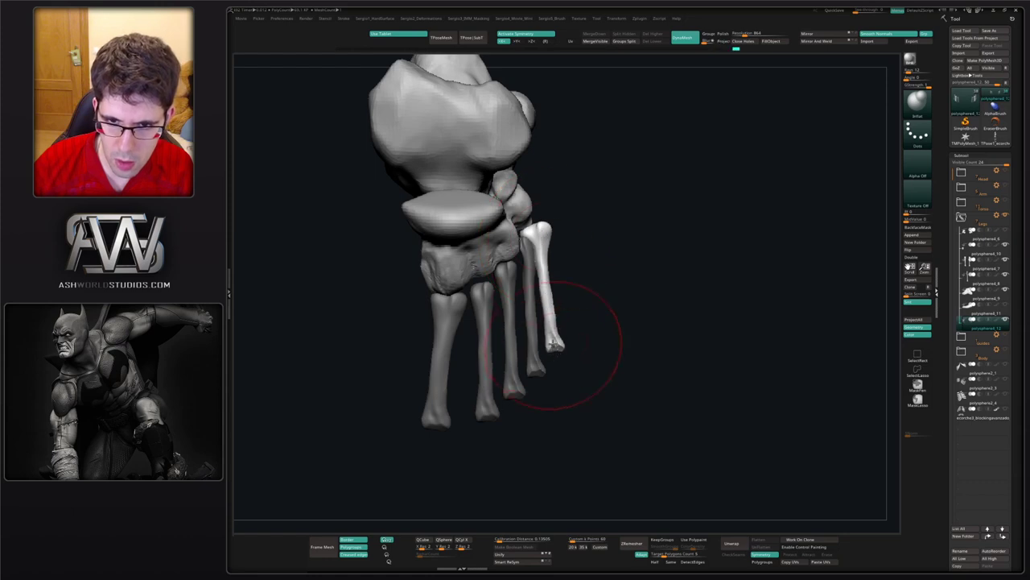
pyautogui.moveTo(570, 314)
pyautogui.mouseDown()
pyautogui.moveTo(590, 322)
pyautogui.moveTo(553, 356)
pyautogui.mouseUp()
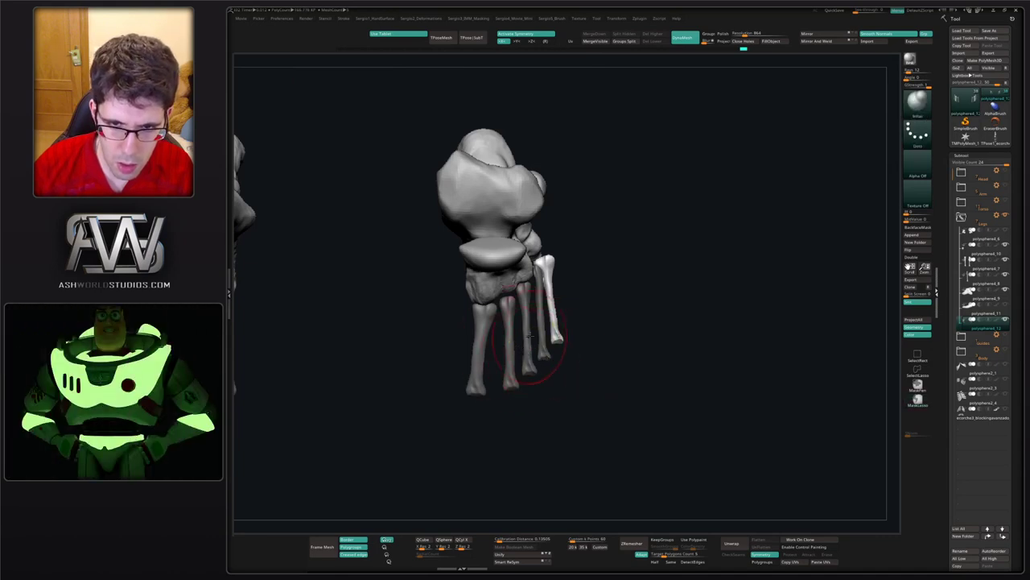
pyautogui.keyDown('ctrl'); pyautogui.moveTo(573, 309); pyautogui.dragTo(589, 325); pyautogui.keyUp('ctrl')
# - Isolate the second and third metatarsals in turn and nudge them closer together with the transform gizmo
pyautogui.keyDown('ctrl'); pyautogui.moveTo(516, 323); pyautogui.dragTo(490, 337, button='right'); pyautogui.keyUp('ctrl')
pyautogui.press('w')
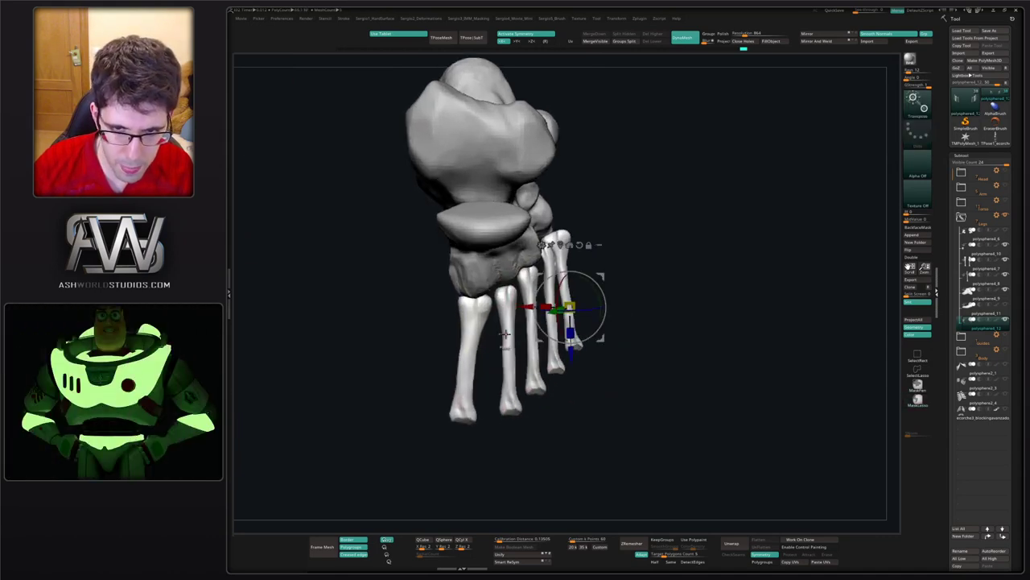
pyautogui.keyDown('ctrl'); pyautogui.click(508, 325); pyautogui.keyUp('ctrl')
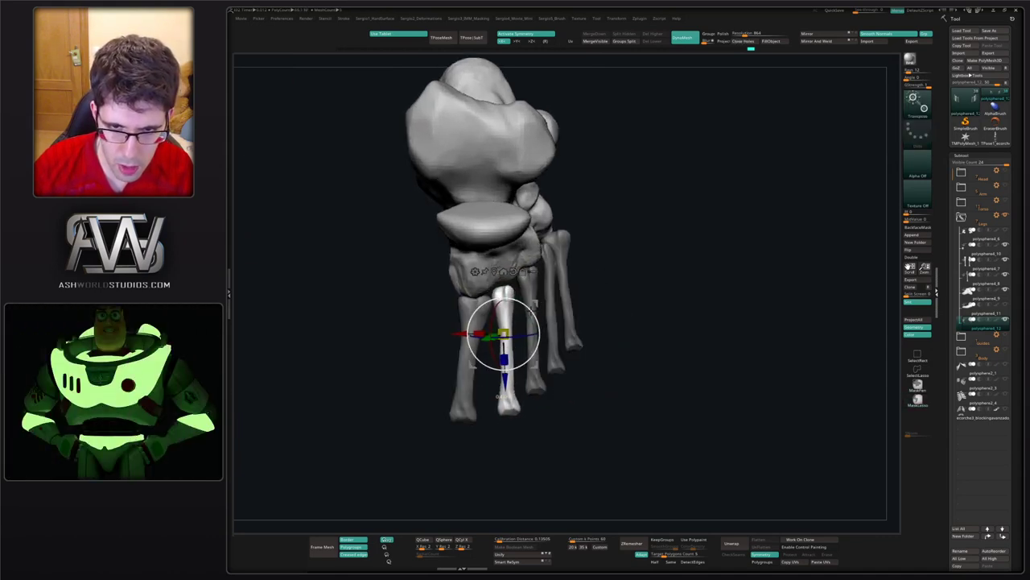
pyautogui.keyDown('alt'); pyautogui.click(536, 306); pyautogui.keyUp('alt')
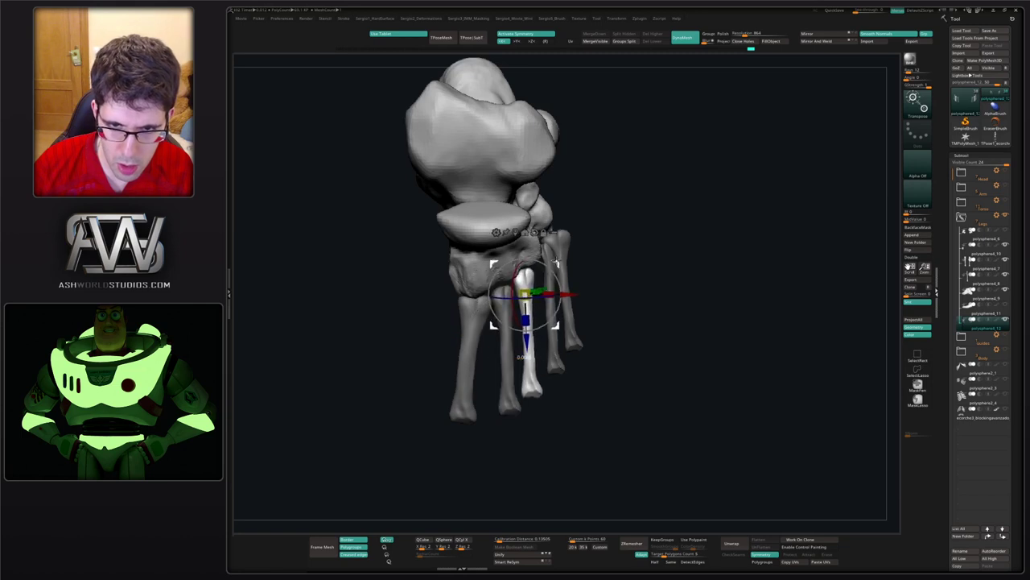
pyautogui.keyDown('ctrl'); pyautogui.click(549, 251); pyautogui.keyUp('ctrl')
# - Clear the mask on the metatarsals and hide the fifth metatarsal
pyautogui.press('q')
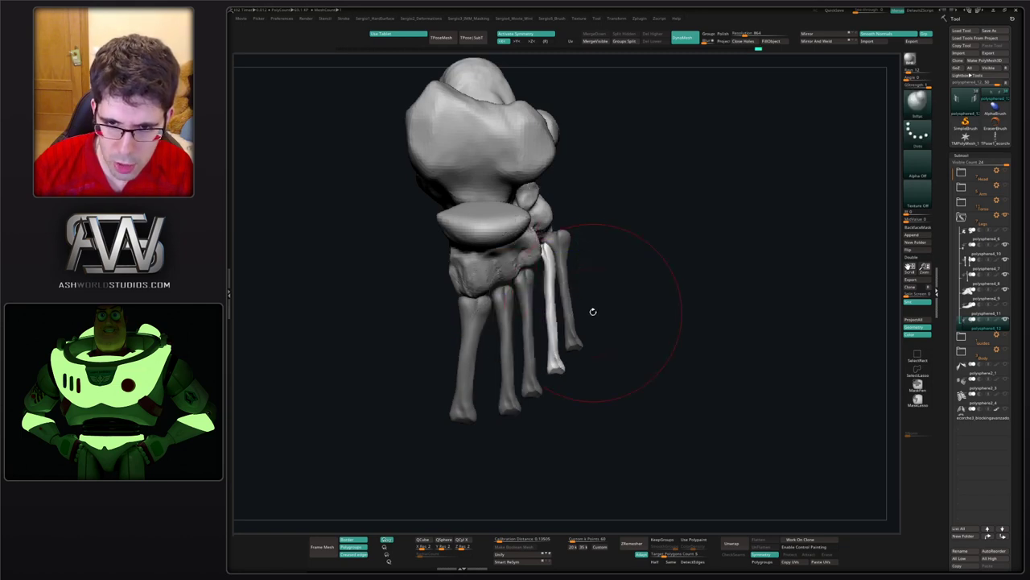
pyautogui.keyDown('ctrl'); pyautogui.moveTo(594, 313); pyautogui.dragTo(604, 326); pyautogui.keyUp('ctrl')
pyautogui.keyDown('ctrl'); pyautogui.keyDown('shift'); pyautogui.click(573, 318); pyautogui.keyUp('shift'); pyautogui.keyUp('ctrl')
pyautogui.keyDown('ctrl'); pyautogui.keyDown('shift'); pyautogui.click(573, 318); pyautogui.keyUp('shift'); pyautogui.keyUp('ctrl')
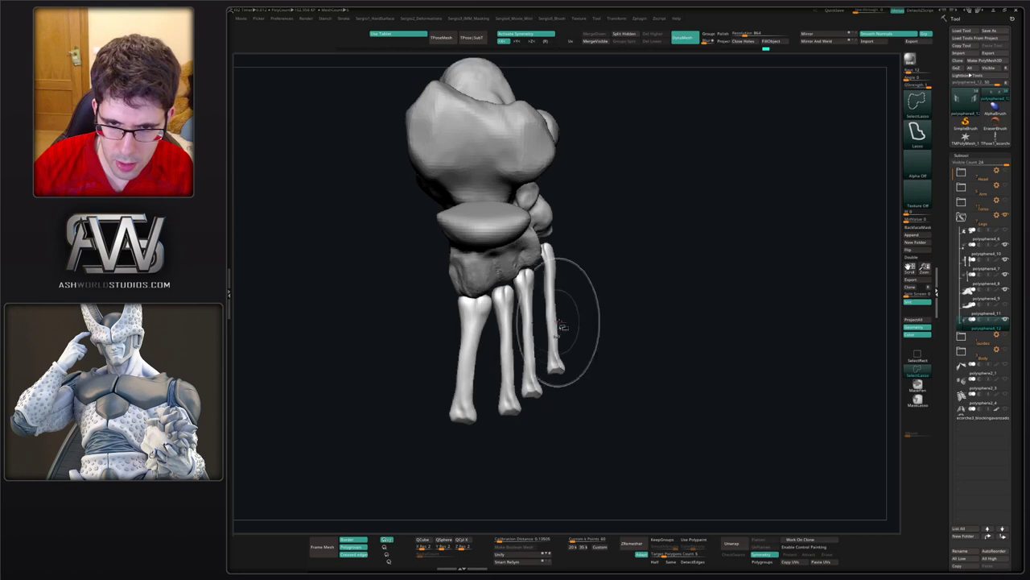
# - Mask all metatarsals except the fourth and fifth, and shift those two slightly forward with the transform gizmo
pyautogui.keyDown('ctrl'); pyautogui.keyDown('shift'); pyautogui.click(554, 326); pyautogui.keyUp('shift'); pyautogui.keyUp('ctrl')
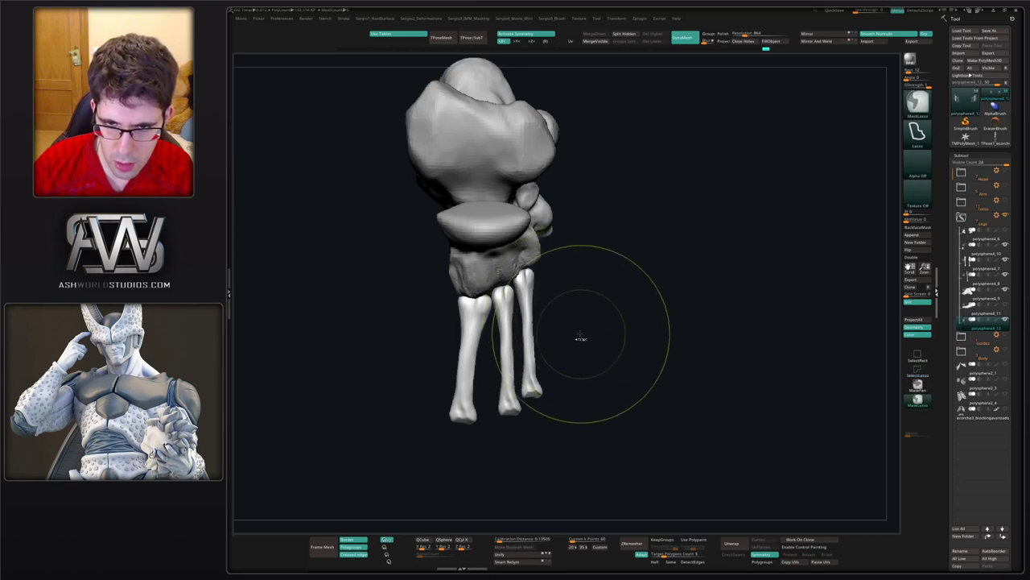
pyautogui.keyDown('ctrl'); pyautogui.keyDown('shift'); pyautogui.click(578, 331); pyautogui.keyUp('shift'); pyautogui.keyUp('ctrl')
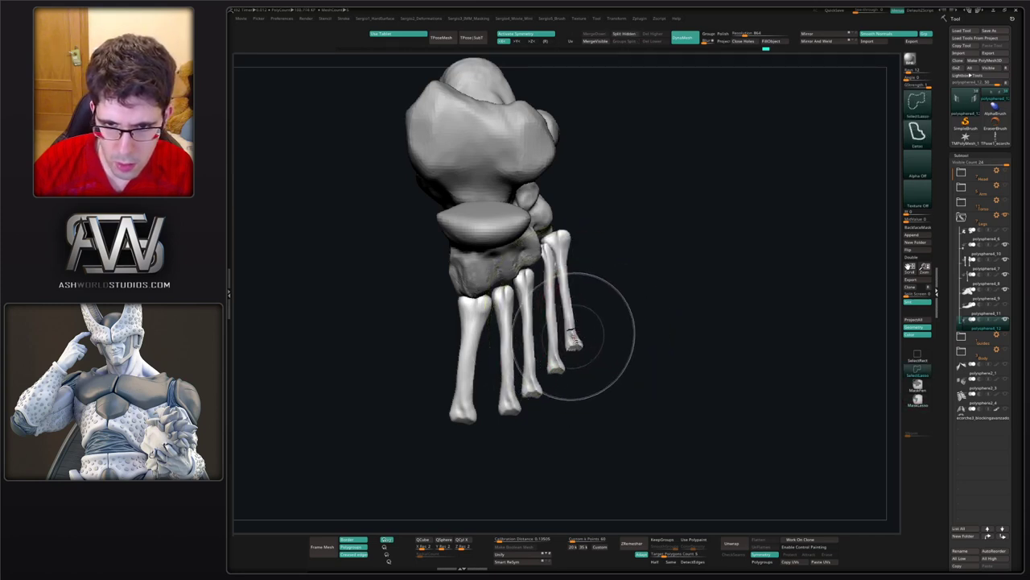
pyautogui.keyDown('ctrl'); pyautogui.keyDown('shift'); pyautogui.click(914, 356); pyautogui.keyUp('shift'); pyautogui.keyUp('ctrl')
pyautogui.keyDown('ctrl'); pyautogui.keyDown('shift'); pyautogui.click(575, 338); pyautogui.keyUp('shift'); pyautogui.keyUp('ctrl')
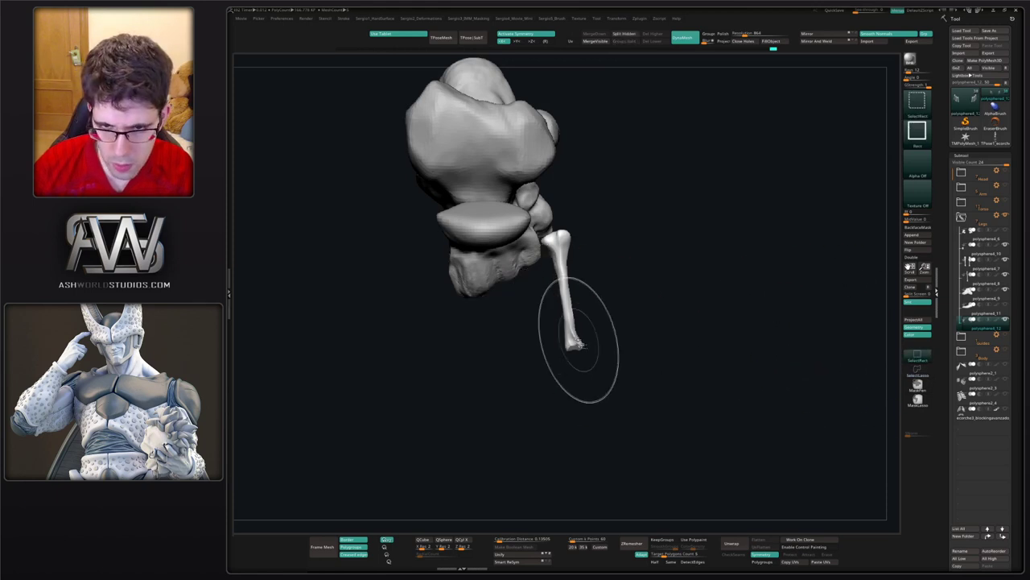
pyautogui.keyDown('ctrl'); pyautogui.keyDown('shift'); pyautogui.click(575, 339); pyautogui.keyUp('shift'); pyautogui.keyUp('ctrl')
pyautogui.keyDown('ctrl'); pyautogui.keyDown('shift'); pyautogui.click(556, 356); pyautogui.keyUp('shift'); pyautogui.keyUp('ctrl')
pyautogui.keyDown('ctrl'); pyautogui.click(590, 338); pyautogui.keyUp('ctrl')
pyautogui.keyDown('ctrl'); pyautogui.keyDown('shift'); pyautogui.click(590, 341); pyautogui.keyUp('shift'); pyautogui.keyUp('ctrl')
pyautogui.press('w')
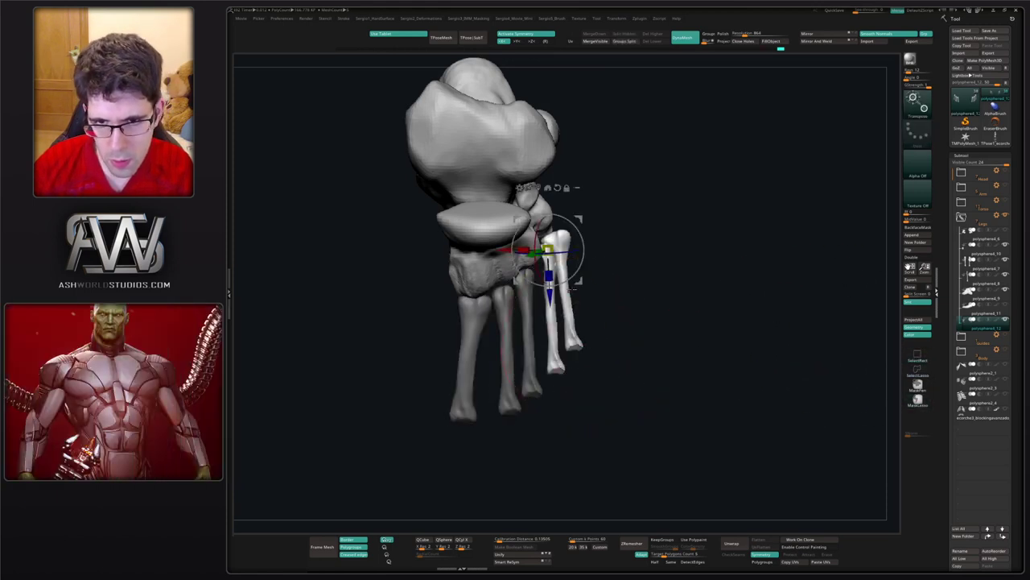
pyautogui.moveTo(577, 277)
pyautogui.mouseDown()
pyautogui.moveTo(571, 284)
pyautogui.moveTo(579, 272)
pyautogui.mouseUp()
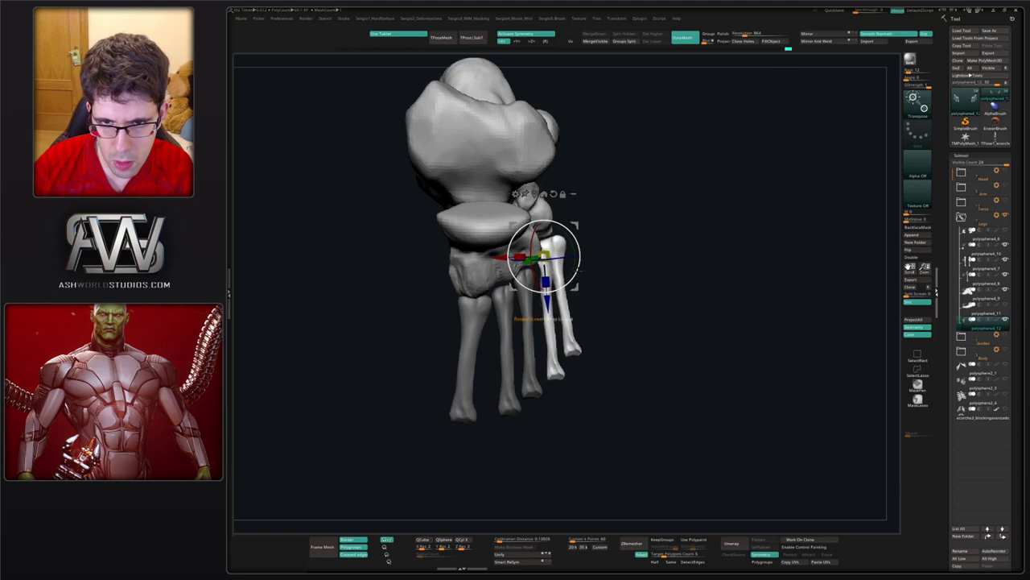
pyautogui.press('q')
# - Clear the metatarsals' mask and mask every metatarsal except the first using the transform gizmo
pyautogui.keyDown('alt'); pyautogui.click(531, 256); pyautogui.keyUp('alt')
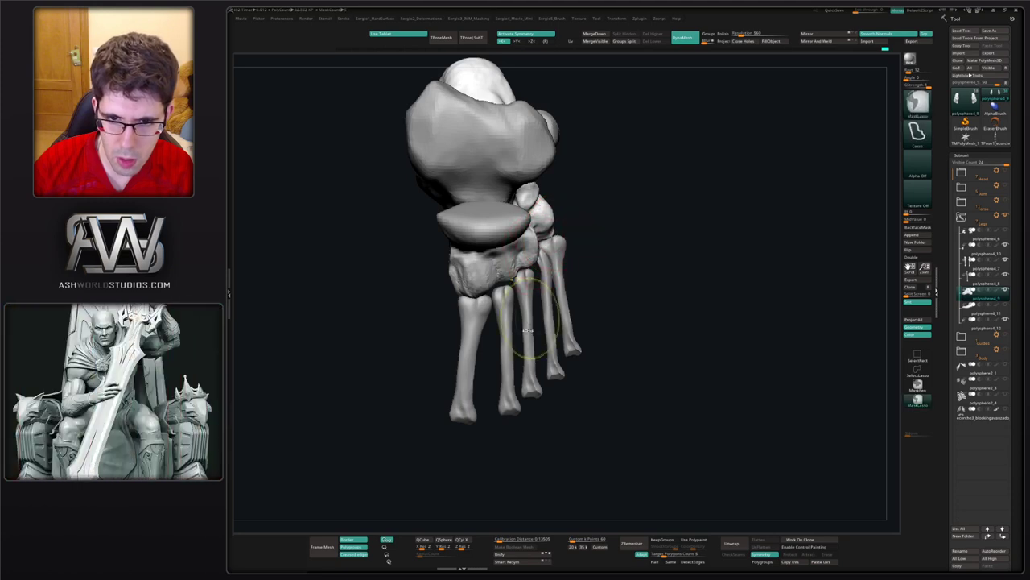
pyautogui.keyDown('ctrl'); pyautogui.moveTo(534, 322); pyautogui.dragTo(537, 241, button='right'); pyautogui.keyUp('ctrl')
pyautogui.moveTo(562, 314)
pyautogui.mouseDown(button='right')
pyautogui.moveTo(564, 279)
pyautogui.moveTo(495, 295)
pyautogui.moveTo(547, 303)
pyautogui.mouseUp(button='right')
pyautogui.keyDown('ctrl'); pyautogui.moveTo(523, 352); pyautogui.dragTo(527, 347, button='right'); pyautogui.keyUp('ctrl')
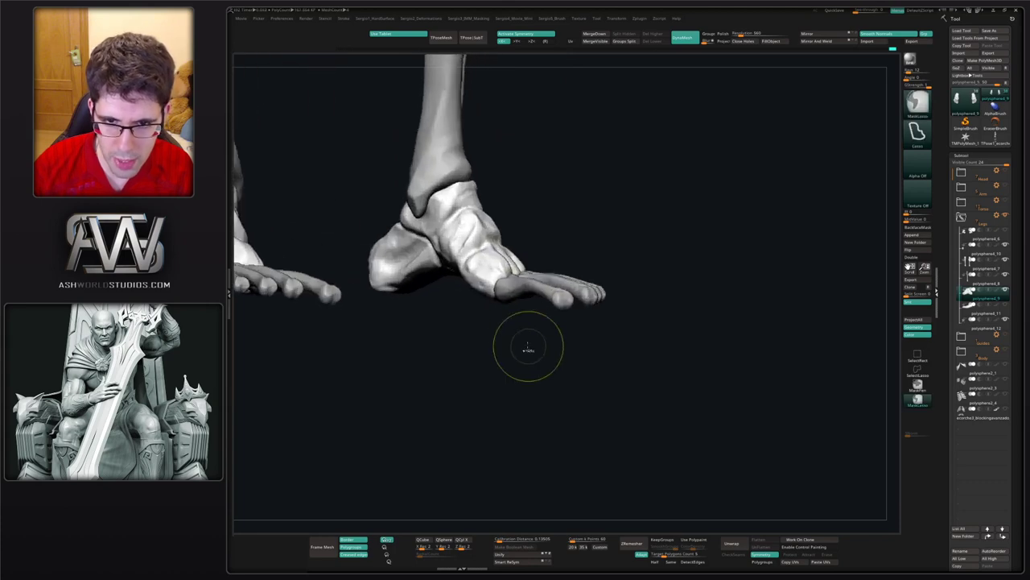
pyautogui.keyDown('alt'); pyautogui.click(527, 294); pyautogui.keyUp('alt')
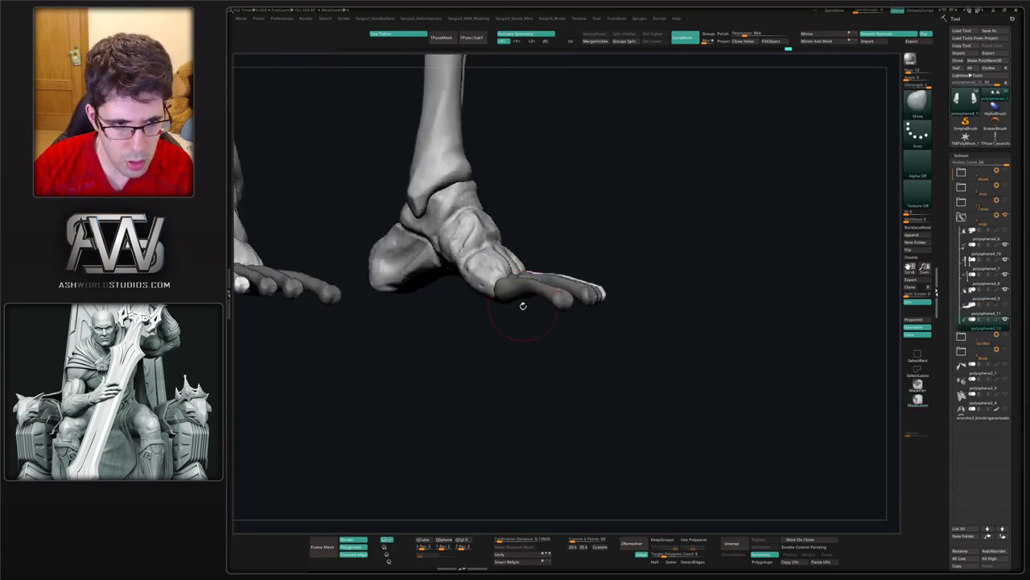
pyautogui.keyDown('ctrl'); pyautogui.moveTo(523, 325); pyautogui.dragTo(528, 331); pyautogui.keyUp('ctrl')
pyautogui.moveTo(529, 331); pyautogui.dragTo(524, 306, button='right')
pyautogui.press('w')
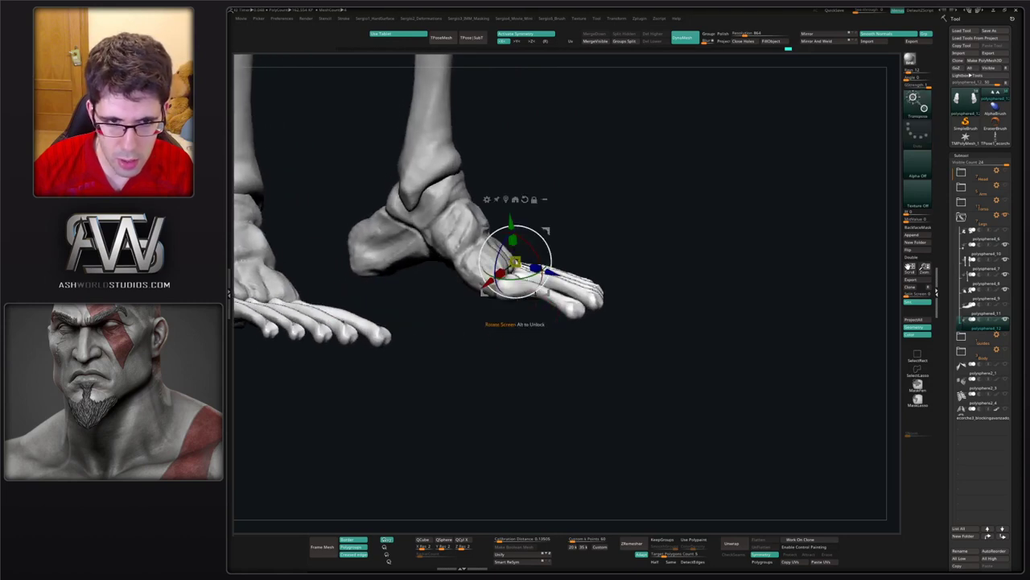
pyautogui.keyDown('ctrl'); pyautogui.click(527, 288); pyautogui.keyUp('ctrl')
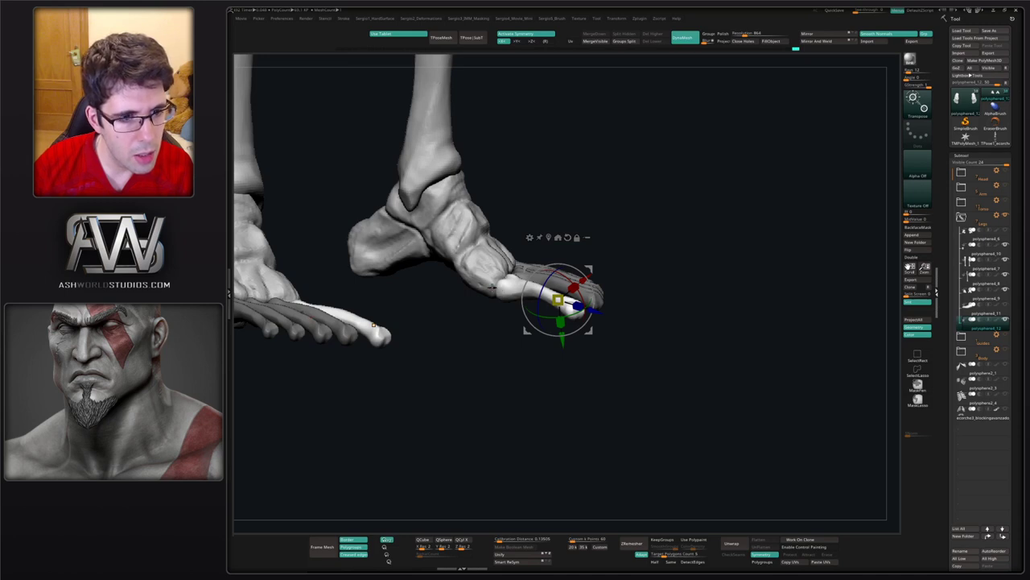
# - Reshape the first metatarsal with the Inflate and Move brushes, adjusting the brush size
pyautogui.moveTo(492, 287); pyautogui.dragTo(556, 323, button='right')
pyautogui.press('q')
pyautogui.press('s')
pyautogui.moveTo(584, 322); pyautogui.dragTo(575, 320)
pyautogui.press('s')
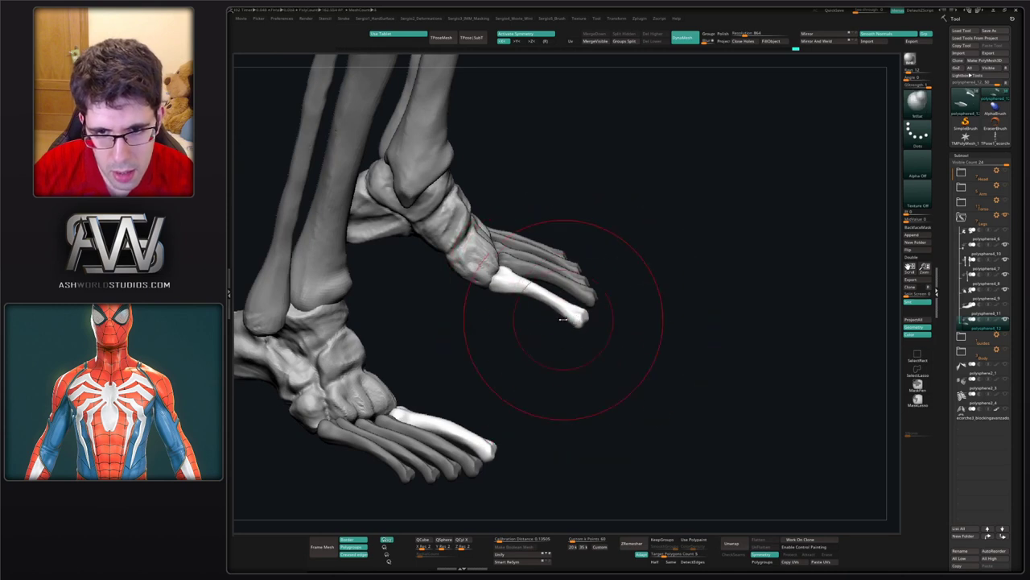
pyautogui.moveTo(564, 319)
pyautogui.mouseDown(button='right')
pyautogui.moveTo(552, 299)
pyautogui.moveTo(486, 284)
pyautogui.moveTo(483, 322)
pyautogui.moveTo(494, 310)
pyautogui.mouseUp(button='right')
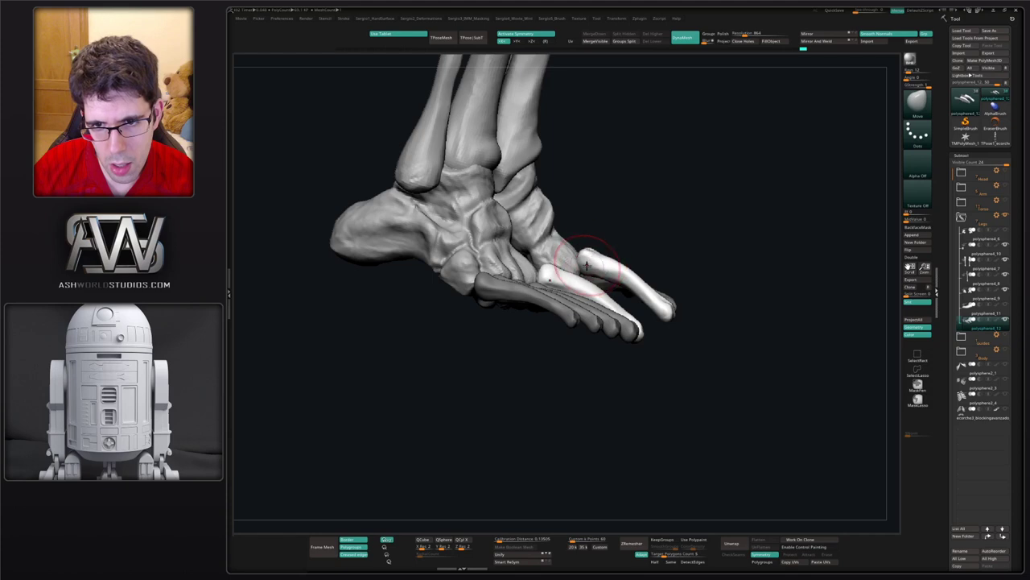
# - Hide the tarsal bones of one foot with a selection rectangle and delete the hidden geometry
pyautogui.keyDown('alt'); pyautogui.click(566, 258); pyautogui.keyUp('alt')
pyautogui.moveTo(564, 266); pyautogui.dragTo(527, 305, button='right')
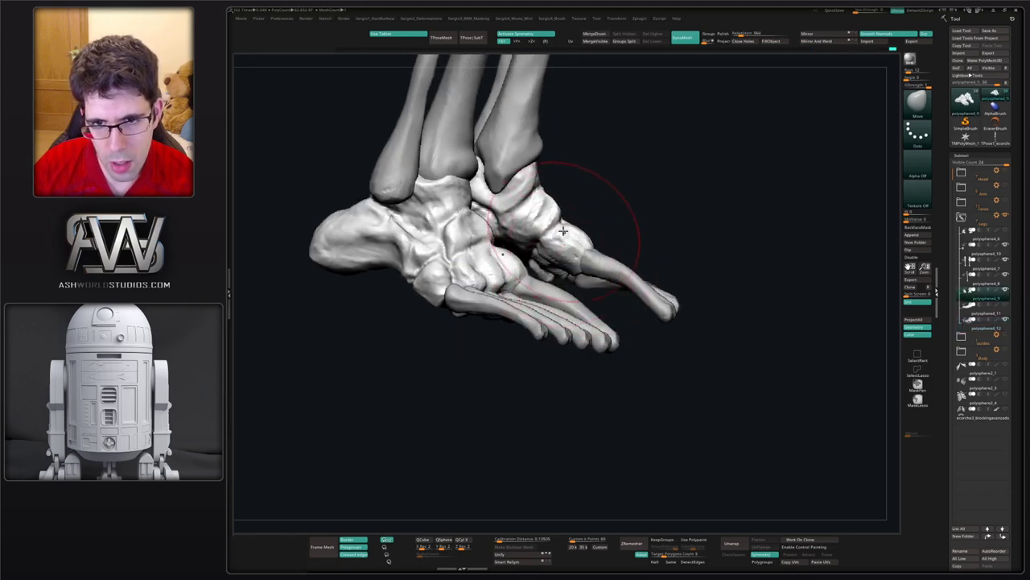
pyautogui.moveTo(569, 234)
pyautogui.mouseDown(button='right')
pyautogui.moveTo(548, 229)
pyautogui.moveTo(562, 211)
pyautogui.moveTo(574, 245)
pyautogui.moveTo(550, 238)
pyautogui.moveTo(524, 317)
pyautogui.moveTo(563, 290)
pyautogui.moveTo(630, 276)
pyautogui.mouseUp(button='right')
pyautogui.keyDown('ctrl'); pyautogui.keyDown('shift'); pyautogui.moveTo(649, 223); pyautogui.dragTo(545, 375); pyautogui.keyUp('shift'); pyautogui.keyUp('ctrl')
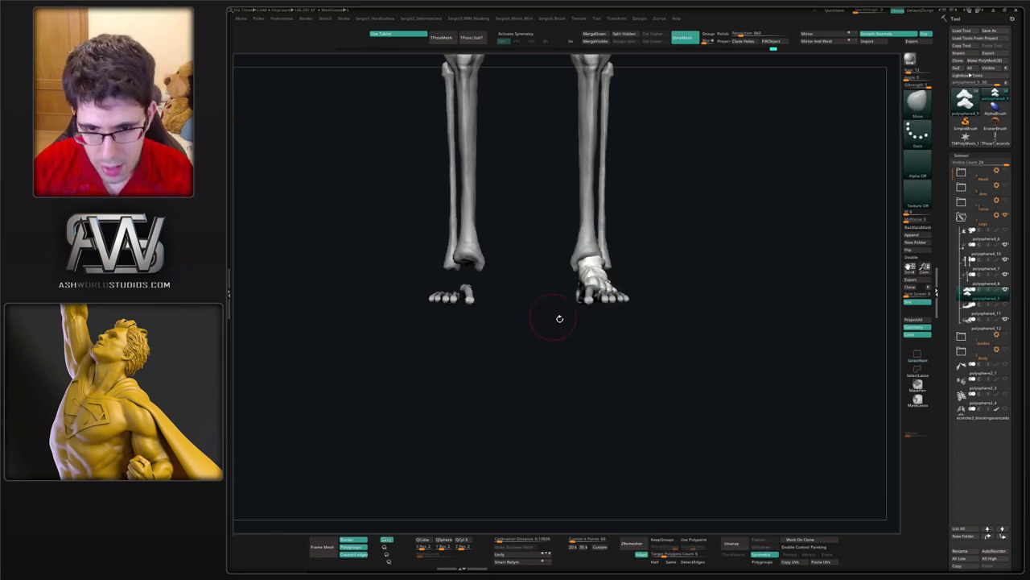
pyautogui.press('Delete')
pyautogui.moveTo(587, 326); pyautogui.dragTo(578, 421, button='right')
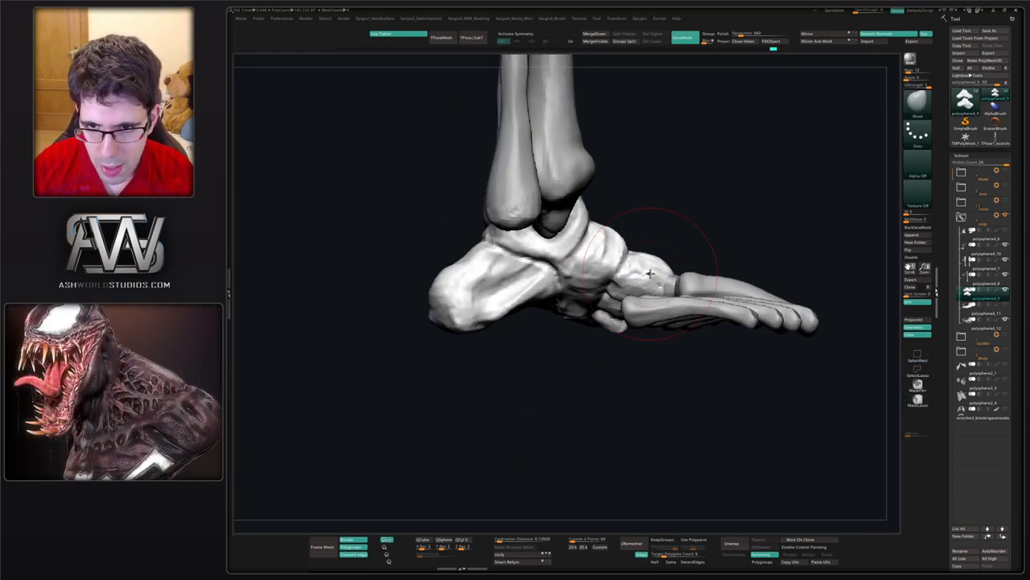
# - Turn off symmetry on the metatarsals and delete the set belonging to the foot without tarsal bones
pyautogui.moveTo(651, 274)
pyautogui.mouseDown(button='right')
pyautogui.moveTo(581, 310)
pyautogui.moveTo(632, 306)
pyautogui.moveTo(632, 273)
pyautogui.mouseUp(button='right')
pyautogui.keyDown('alt'); pyautogui.click(631, 322); pyautogui.keyUp('alt')
pyautogui.moveTo(632, 278); pyautogui.dragTo(620, 370, button='right')
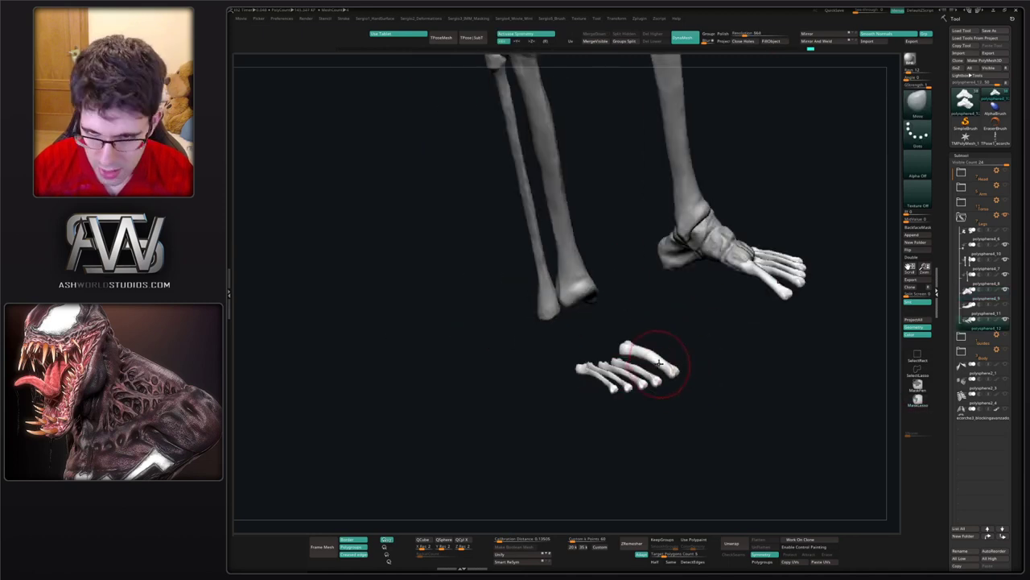
pyautogui.press('x')
pyautogui.keyDown('ctrl'); pyautogui.keyDown('shift'); pyautogui.moveTo(697, 320); pyautogui.dragTo(550, 420); pyautogui.keyUp('shift'); pyautogui.keyUp('ctrl')
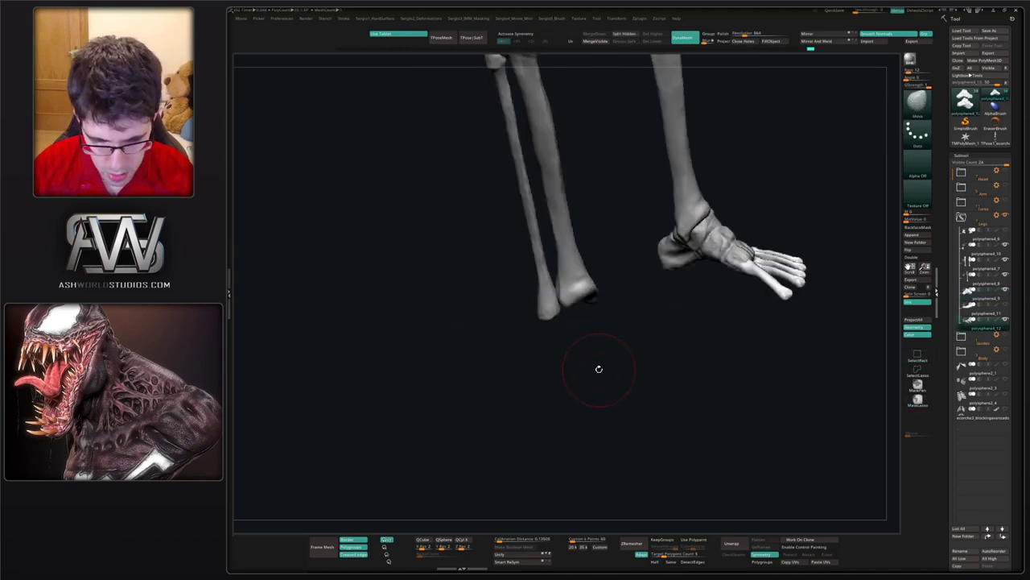
pyautogui.press('Delete')
# - Raise the first metatarsal's front head slightly with the Move brush, checking its fit against the tarsal bones
pyautogui.keyDown('shift'); pyautogui.moveTo(702, 291); pyautogui.dragTo(605, 378, button='right'); pyautogui.keyUp('shift')
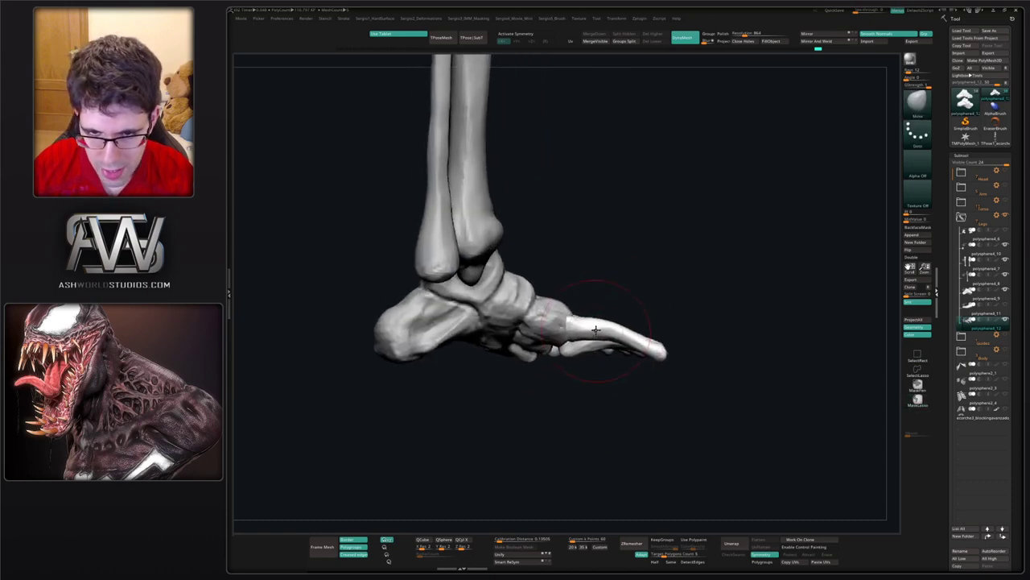
pyautogui.moveTo(596, 327); pyautogui.dragTo(584, 424, button='right')
pyautogui.moveTo(609, 333); pyautogui.dragTo(609, 260, button='right')
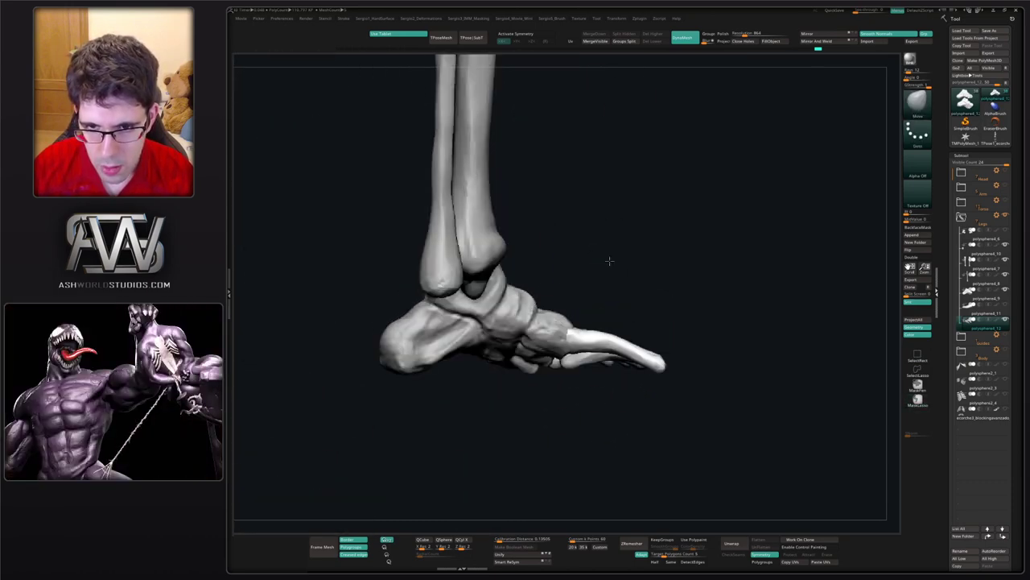
pyautogui.keyDown('alt'); pyautogui.click(544, 335); pyautogui.keyUp('alt')
pyautogui.moveTo(557, 331); pyautogui.dragTo(598, 256, button='right')
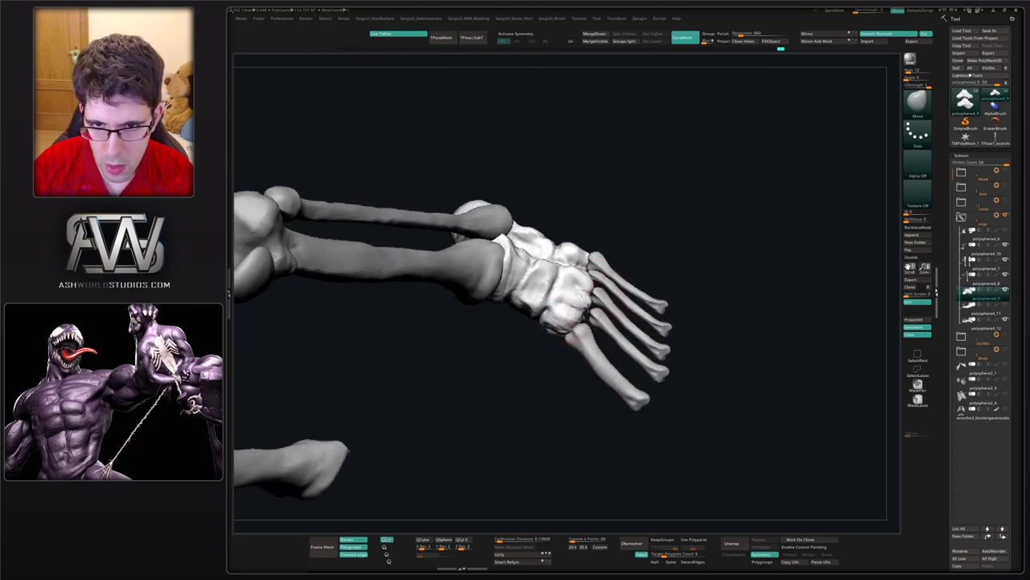
pyautogui.moveTo(584, 303); pyautogui.dragTo(602, 367, button='right')
pyautogui.keyDown('alt'); pyautogui.click(604, 356); pyautogui.keyUp('alt')
pyautogui.press('w')
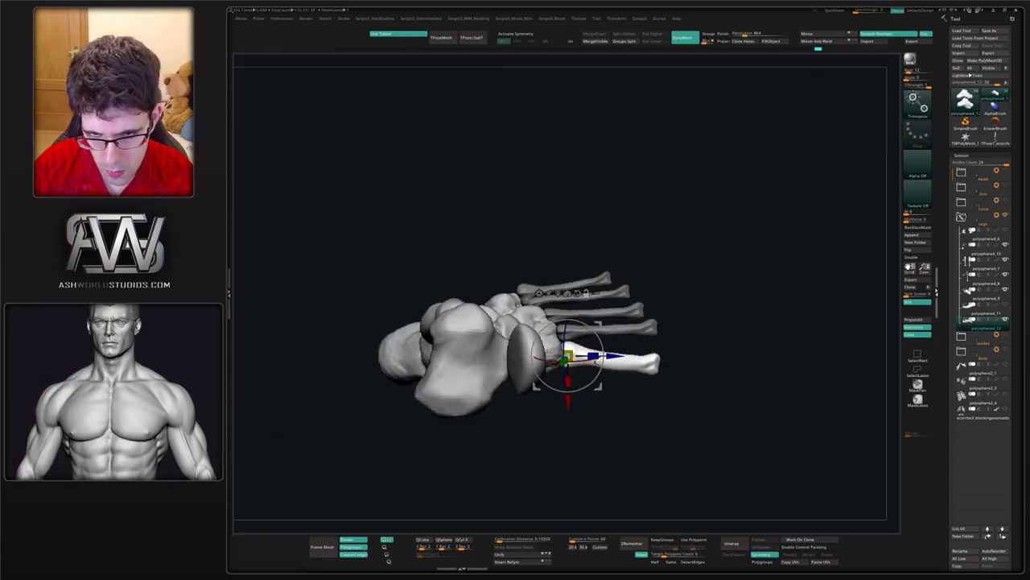
pyautogui.press('q')
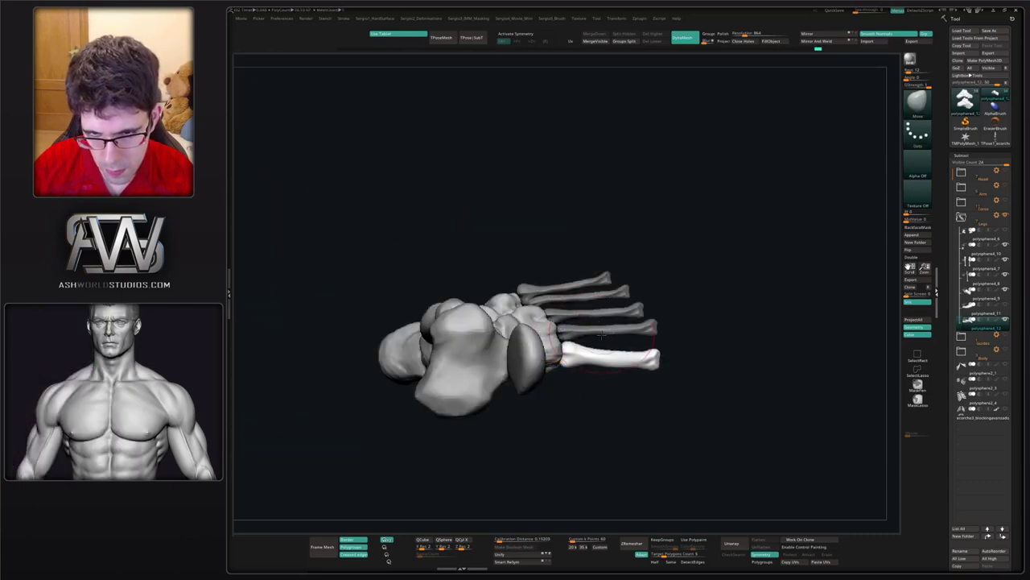
pyautogui.moveTo(607, 380)
pyautogui.keyDown('ctrl'); pyautogui.mouseDown(button='right')
pyautogui.moveTo(603, 312)
pyautogui.moveTo(584, 376)
pyautogui.mouseUp(button='right'); pyautogui.keyUp('ctrl')
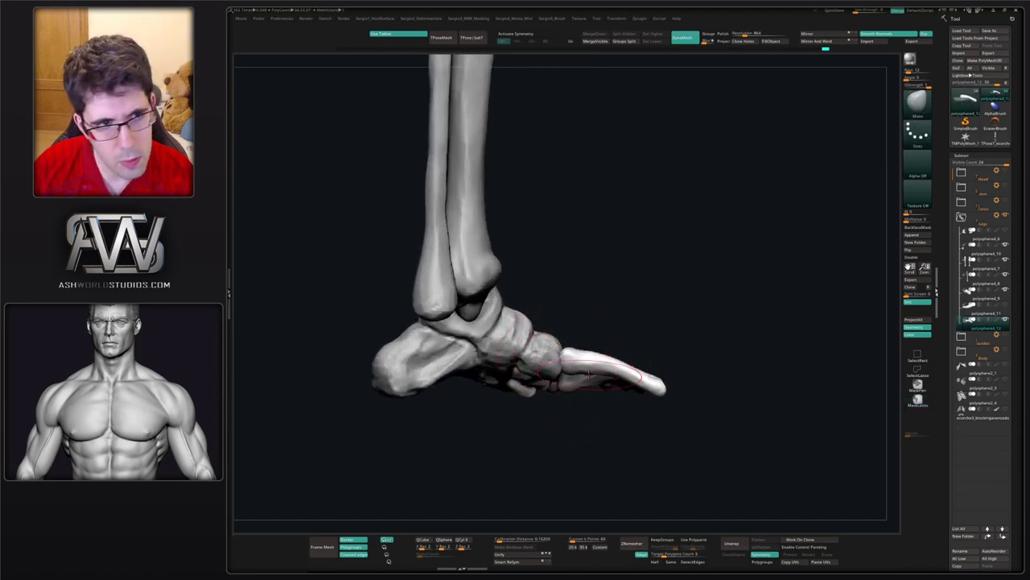
pyautogui.moveTo(588, 372); pyautogui.dragTo(576, 350, button='right')
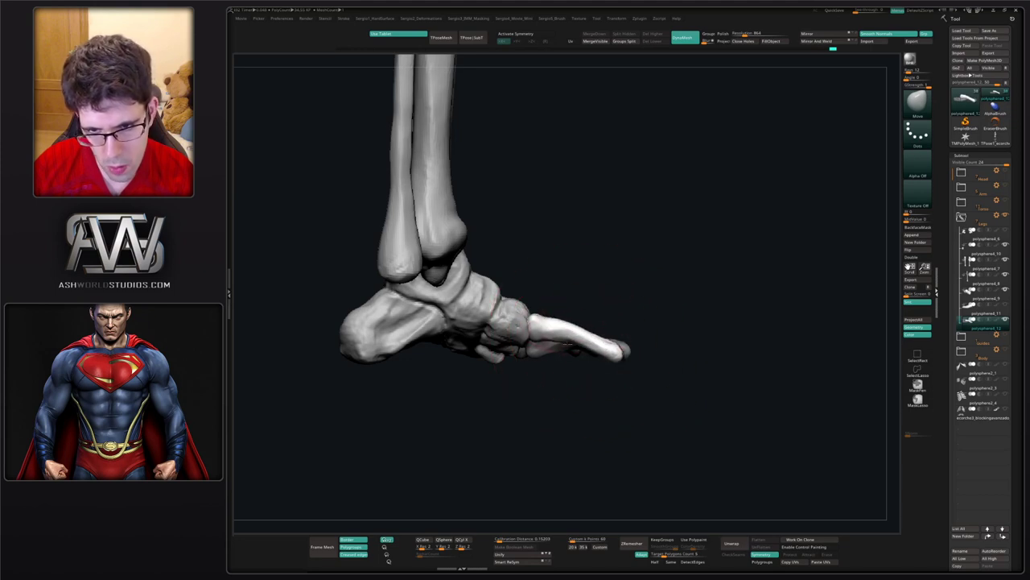
pyautogui.keyDown('ctrl'); pyautogui.moveTo(612, 338); pyautogui.dragTo(616, 353, button='right'); pyautogui.keyUp('ctrl')
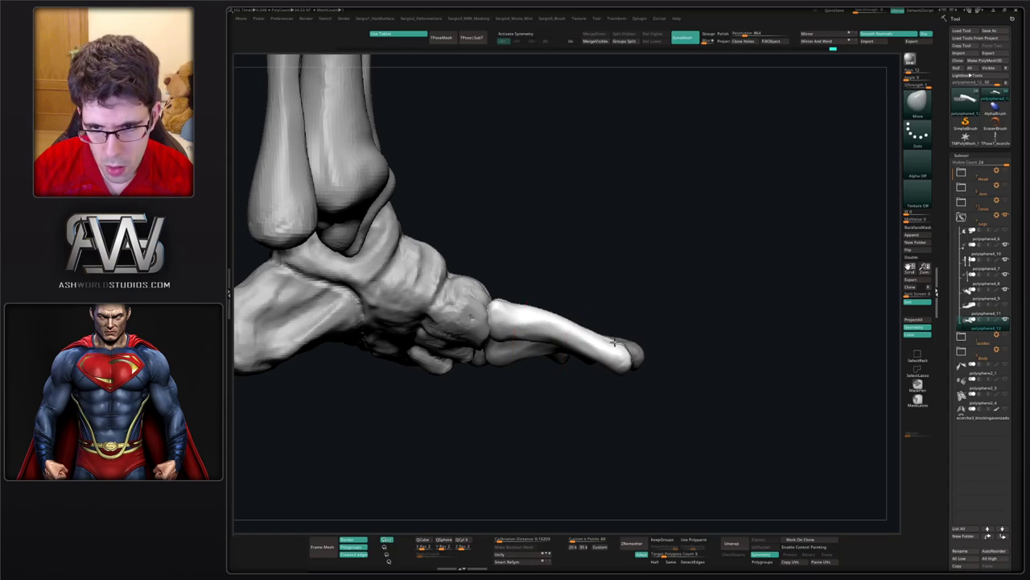
pyautogui.moveTo(603, 359); pyautogui.dragTo(612, 340)
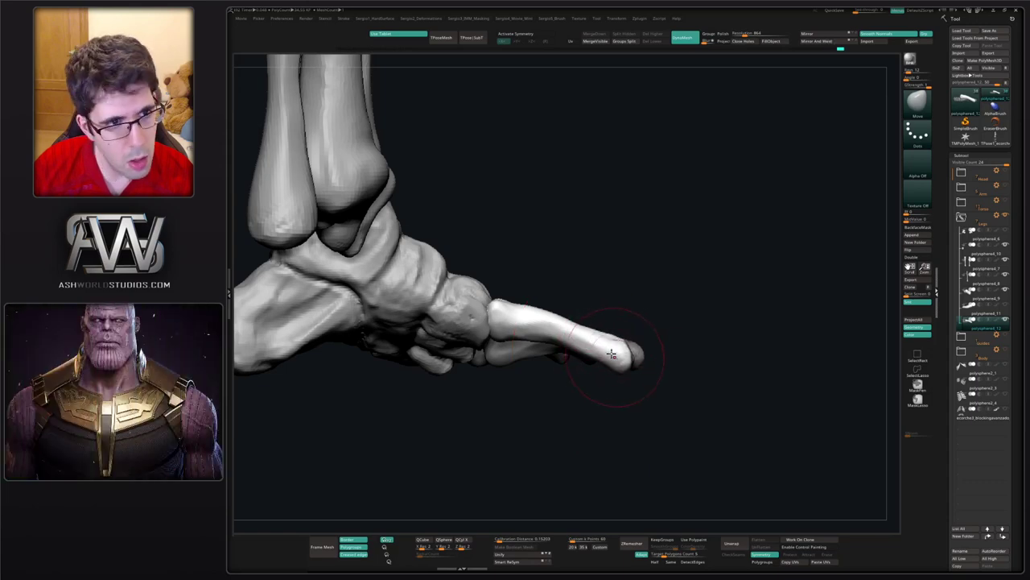
# - Flatten the front head of the first metatarsal with the TrimDynamic brush
pyautogui.moveTo(614, 354)
pyautogui.mouseDown(button='right')
pyautogui.moveTo(601, 327)
pyautogui.moveTo(580, 345)
pyautogui.moveTo(573, 318)
pyautogui.mouseUp(button='right')
pyautogui.moveTo(573, 318)
pyautogui.mouseDown(button='right')
pyautogui.moveTo(564, 283)
pyautogui.moveTo(546, 296)
pyautogui.mouseUp(button='right')
pyautogui.press('b')
pyautogui.press('t')
pyautogui.press('d')
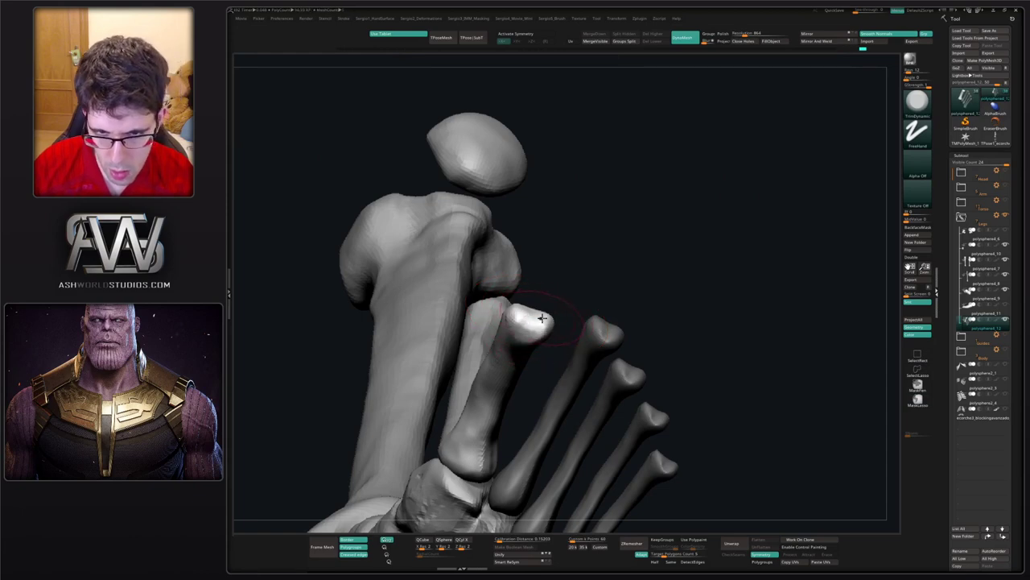
pyautogui.moveTo(542, 319)
pyautogui.mouseDown(button='right')
pyautogui.moveTo(525, 310)
pyautogui.moveTo(571, 345)
pyautogui.moveTo(568, 368)
pyautogui.moveTo(597, 358)
pyautogui.moveTo(575, 368)
pyautogui.moveTo(570, 386)
pyautogui.moveTo(593, 356)
pyautogui.moveTo(608, 372)
pyautogui.moveTo(599, 354)
pyautogui.moveTo(609, 362)
pyautogui.mouseUp(button='right')
# - Invert the mask and pull the front ends of the four lesser metatarsals back with a large Move brush
pyautogui.keyDown('ctrl'); pyautogui.click(611, 357); pyautogui.keyUp('ctrl')
pyautogui.press('b')
pyautogui.press('m')
pyautogui.press('v')
pyautogui.press('s')
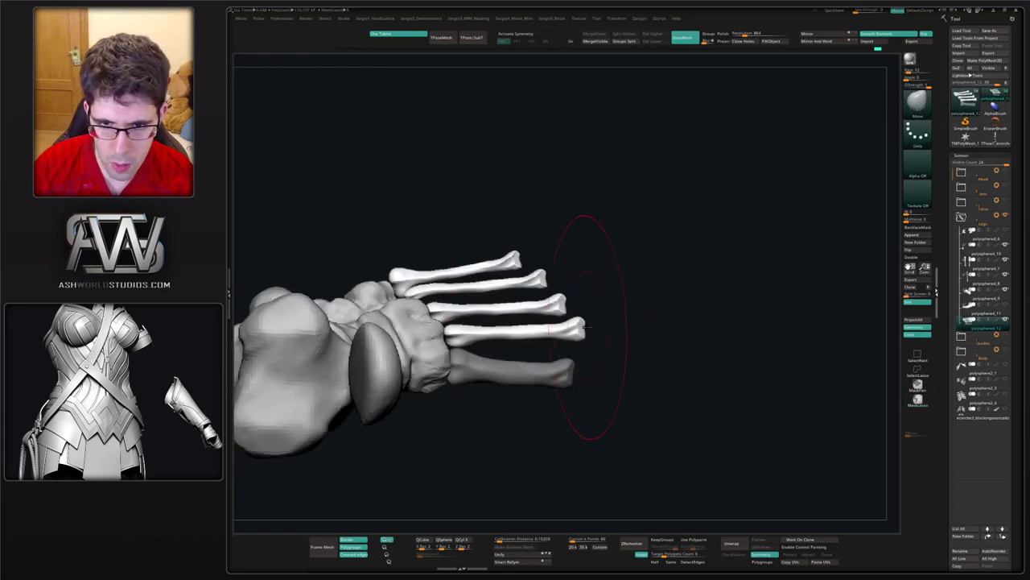
pyautogui.moveTo(522, 279); pyautogui.dragTo(480, 266)
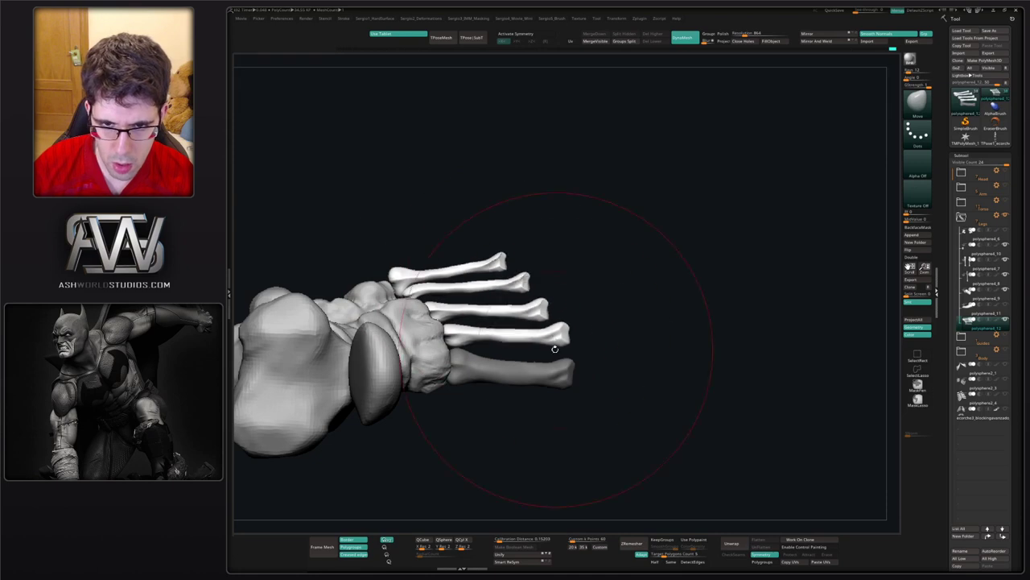
# - Refine the shape and spacing of the four lesser metatarsals from the outer side with the Move Topological brush
pyautogui.keyDown('ctrl'); pyautogui.moveTo(503, 349); pyautogui.dragTo(513, 385, button='right'); pyautogui.keyUp('ctrl')
pyautogui.moveTo(513, 386)
pyautogui.mouseDown(button='right')
pyautogui.moveTo(518, 322)
pyautogui.moveTo(491, 378)
pyautogui.mouseUp(button='right')
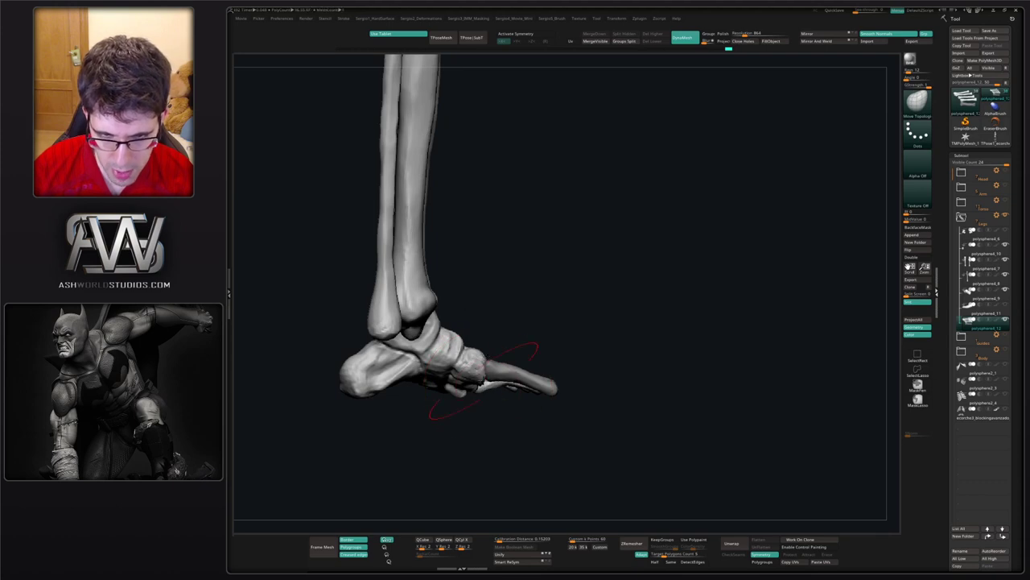
pyautogui.moveTo(487, 374); pyautogui.dragTo(414, 391, button='right')
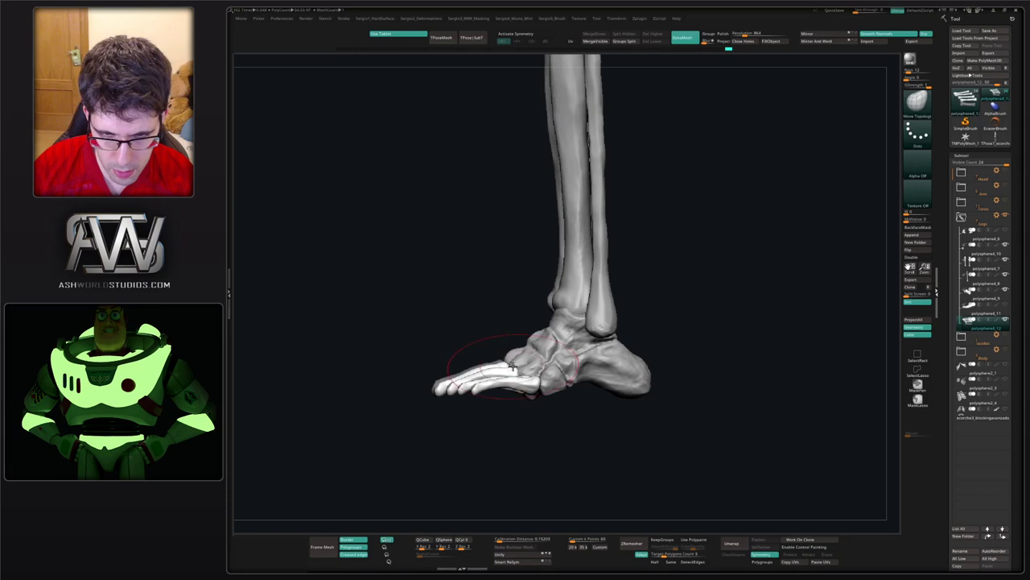
pyautogui.keyDown('ctrl'); pyautogui.moveTo(513, 366); pyautogui.dragTo(520, 415, button='right'); pyautogui.keyUp('ctrl')
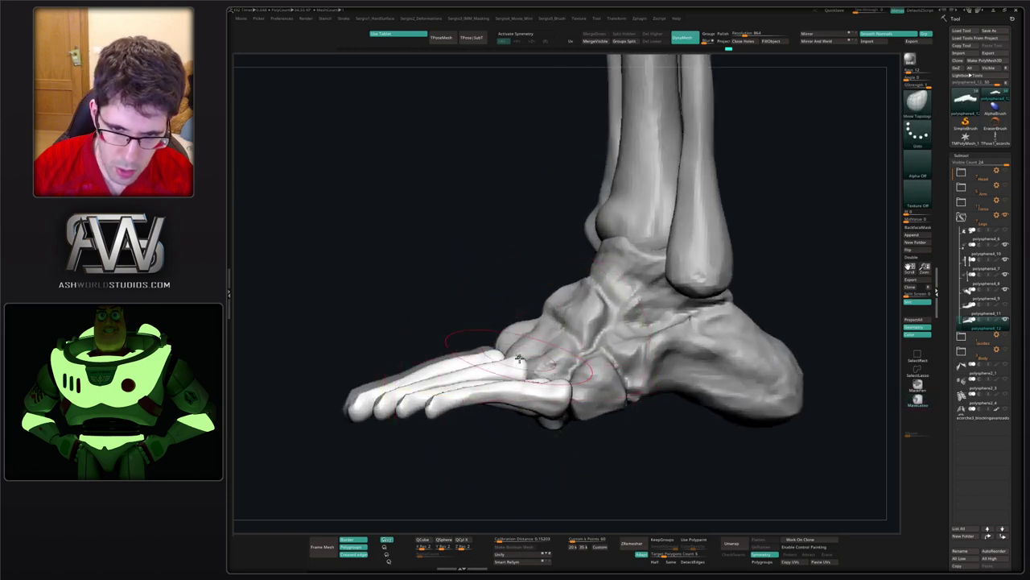
pyautogui.moveTo(448, 371); pyautogui.dragTo(523, 352, button='right')
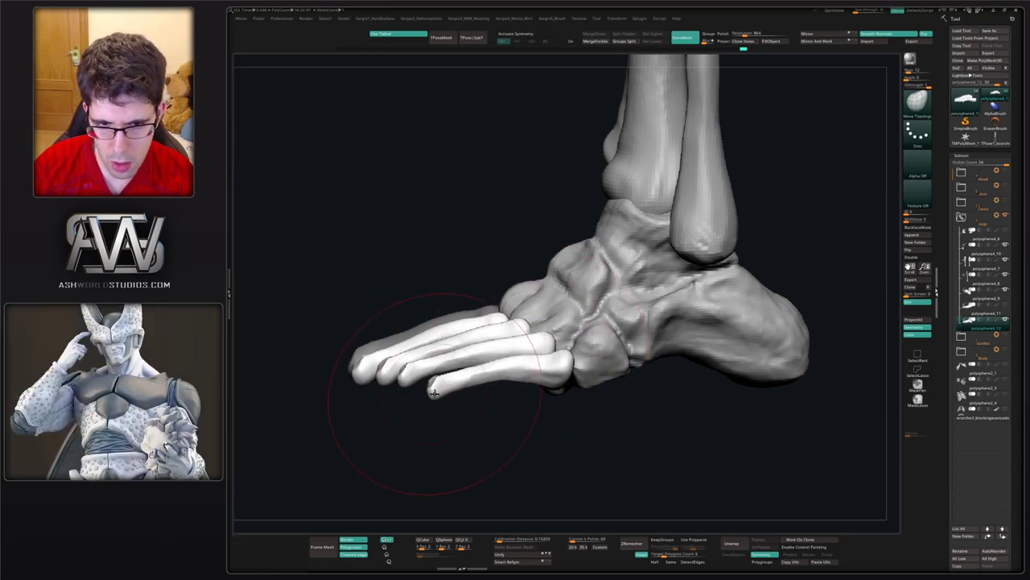
pyautogui.moveTo(433, 393); pyautogui.dragTo(475, 342, button='right')
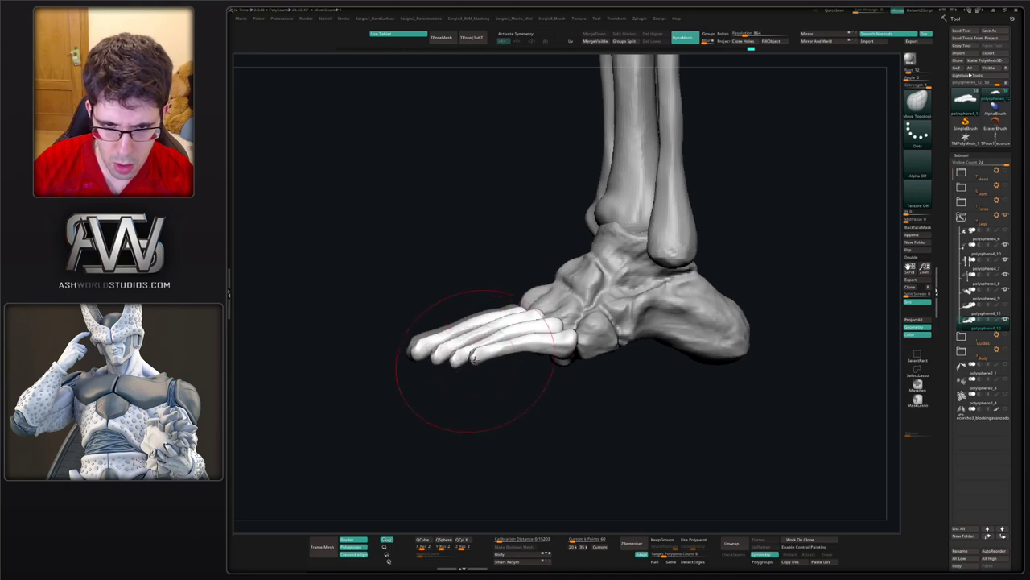
pyautogui.moveTo(472, 370)
pyautogui.mouseDown(button='right')
pyautogui.moveTo(540, 368)
pyautogui.moveTo(583, 342)
pyautogui.moveTo(533, 316)
pyautogui.moveTo(524, 323)
pyautogui.moveTo(632, 314)
pyautogui.mouseUp(button='right')
pyautogui.moveTo(632, 314)
pyautogui.keyDown('alt'); pyautogui.mouseDown(button='right')
pyautogui.moveTo(592, 311)
pyautogui.moveTo(581, 333)
pyautogui.mouseUp(button='right'); pyautogui.keyUp('alt')
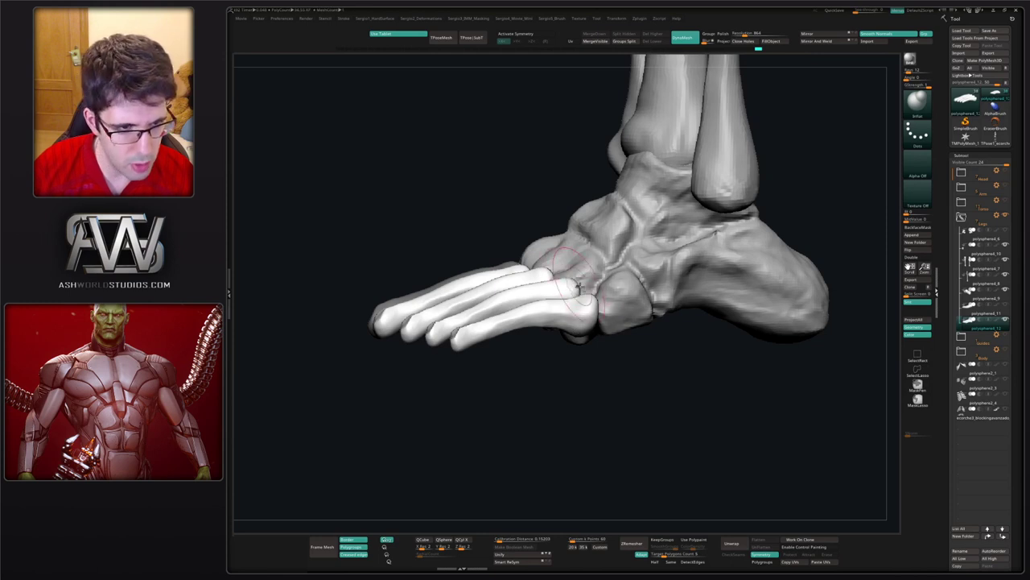
# - Inflate the rear bases of the four lesser metatarsals where they meet the tarsal bones
pyautogui.moveTo(578, 288); pyautogui.dragTo(581, 285, button='right')
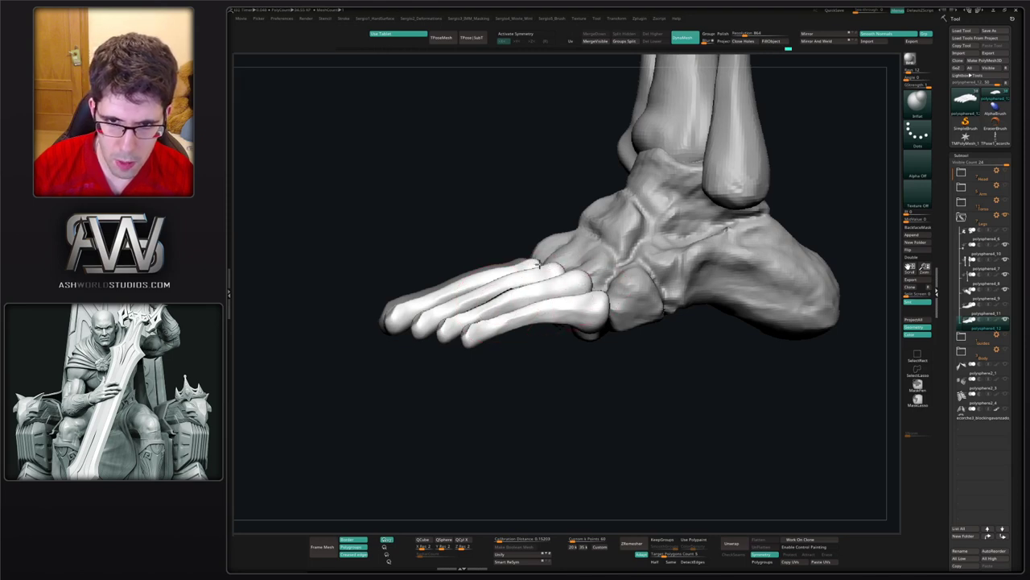
pyautogui.moveTo(538, 264); pyautogui.dragTo(606, 282, button='right')
pyautogui.moveTo(544, 282); pyautogui.dragTo(592, 270, button='right')
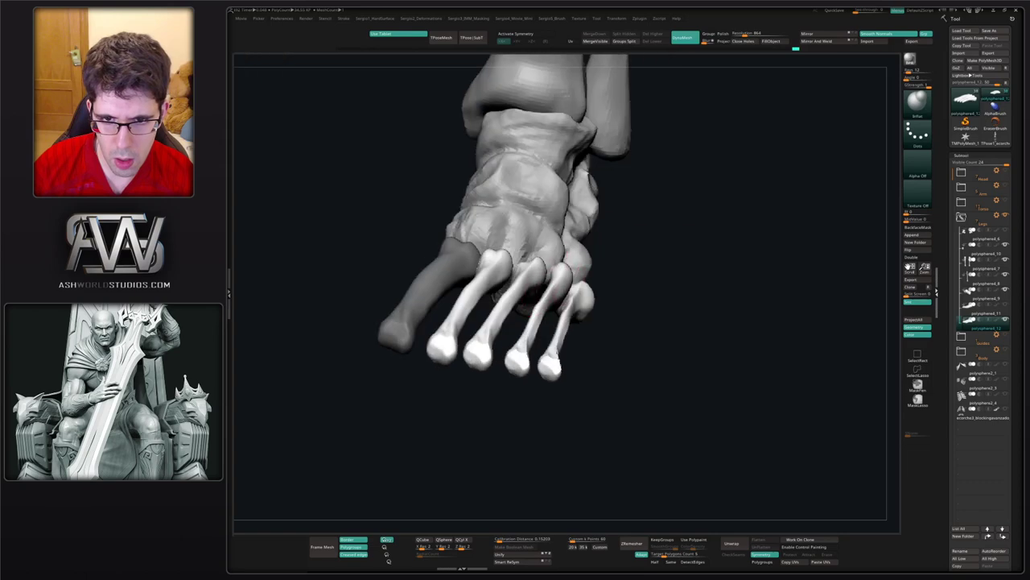
pyautogui.moveTo(568, 266); pyautogui.dragTo(589, 291)
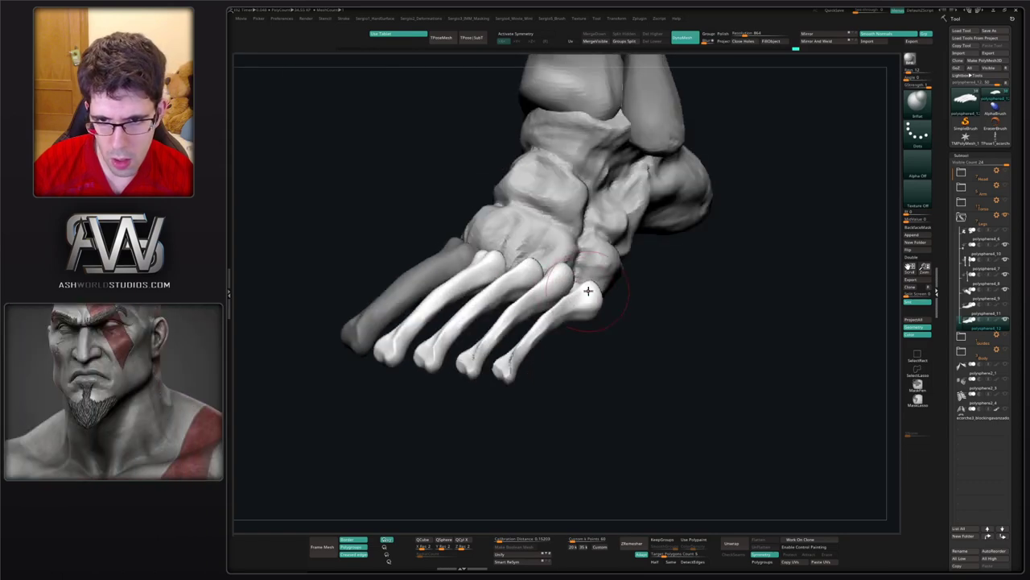
# - Flatten the front heads of the four lesser metatarsals with the TrimDynamic brush
pyautogui.moveTo(533, 350)
pyautogui.mouseDown()
pyautogui.moveTo(456, 366)
pyautogui.moveTo(494, 348)
pyautogui.moveTo(499, 285)
pyautogui.moveTo(472, 273)
pyautogui.moveTo(473, 246)
pyautogui.mouseUp()
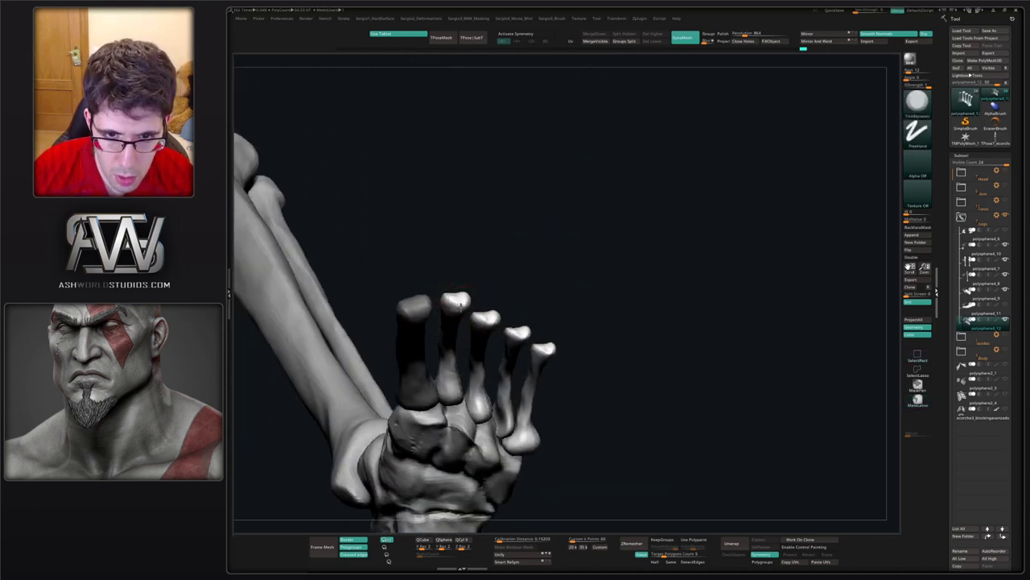
pyautogui.keyDown('alt'); pyautogui.moveTo(479, 283); pyautogui.dragTo(516, 236); pyautogui.keyUp('alt')
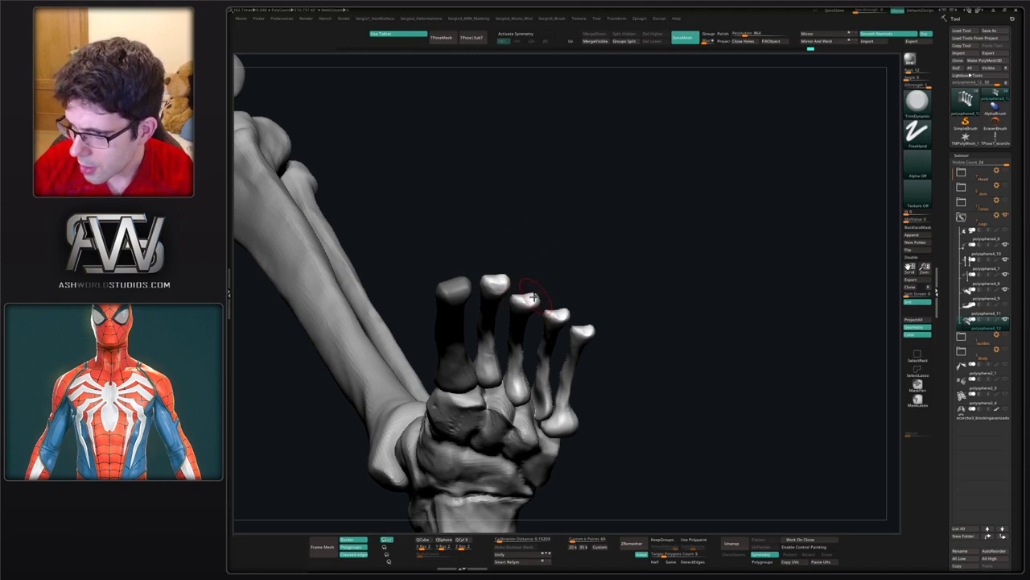
pyautogui.moveTo(529, 330); pyautogui.dragTo(505, 290)
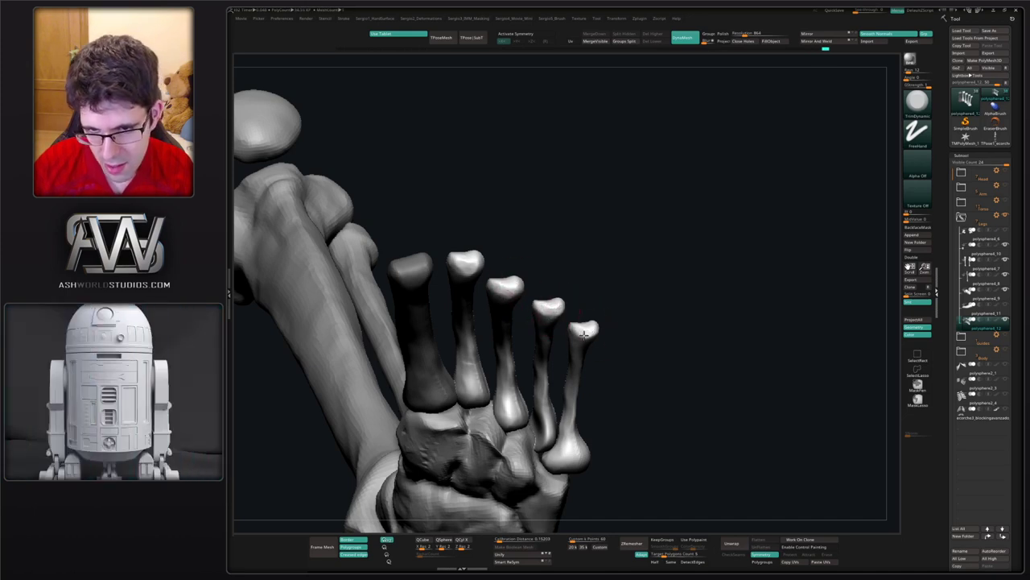
pyautogui.moveTo(564, 356); pyautogui.dragTo(545, 362)
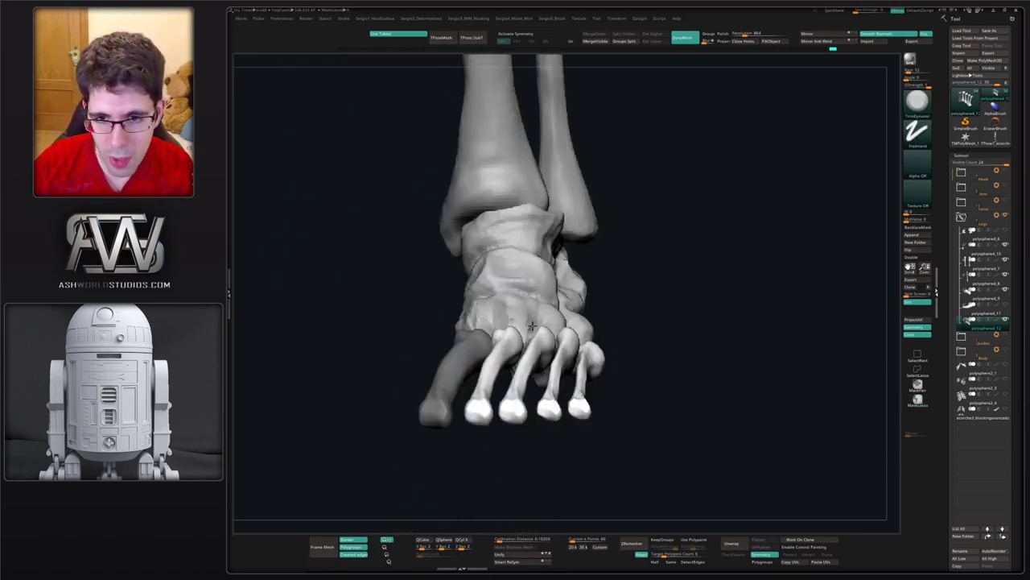
pyautogui.moveTo(563, 362); pyautogui.dragTo(513, 326)
# - Select the fibula and adjust its lower end at the ankle with the Move brush
pyautogui.moveTo(516, 325)
pyautogui.keyDown('ctrl'); pyautogui.mouseDown(button='right')
pyautogui.moveTo(518, 294)
pyautogui.moveTo(556, 277)
pyautogui.moveTo(556, 254)
pyautogui.moveTo(536, 352)
pyautogui.moveTo(571, 329)
pyautogui.moveTo(524, 391)
pyautogui.moveTo(524, 310)
pyautogui.mouseUp(button='right'); pyautogui.keyUp('ctrl')
pyautogui.moveTo(524, 310); pyautogui.dragTo(563, 279)
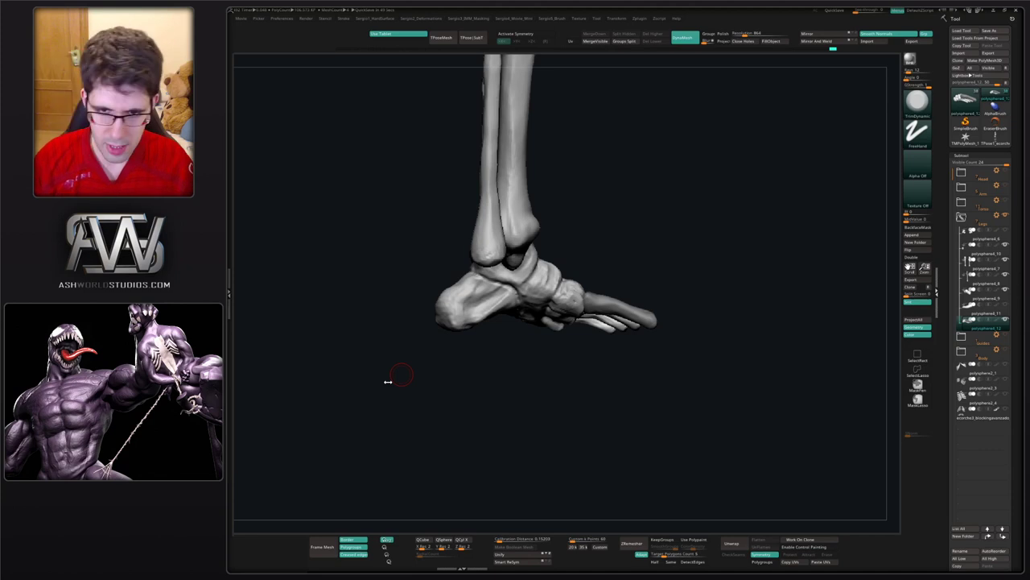
pyautogui.moveTo(610, 243); pyautogui.dragTo(519, 278)
pyautogui.press('b')
pyautogui.press('m')
pyautogui.press('v')
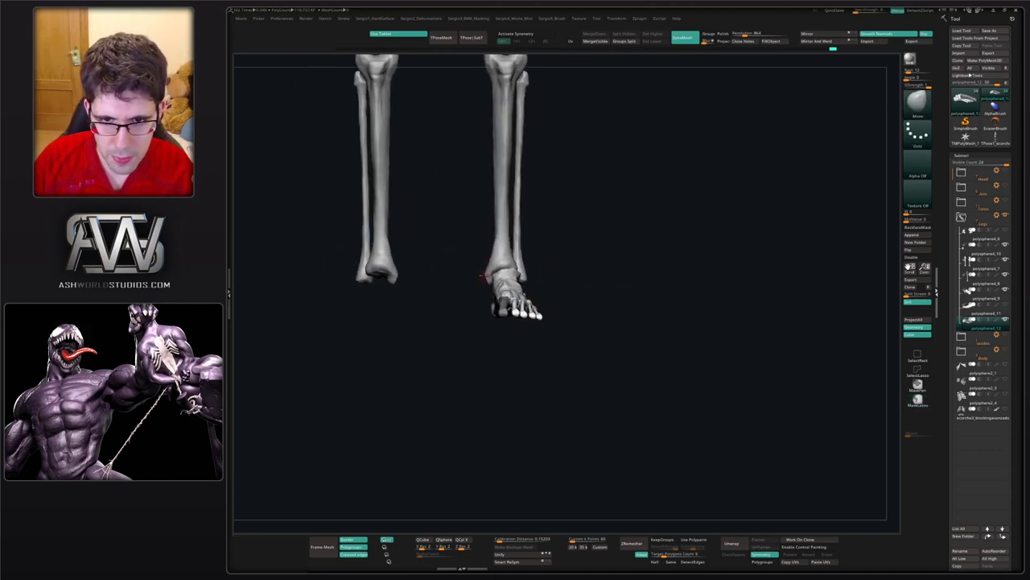
pyautogui.keyDown('alt'); pyautogui.click(523, 277); pyautogui.keyUp('alt')
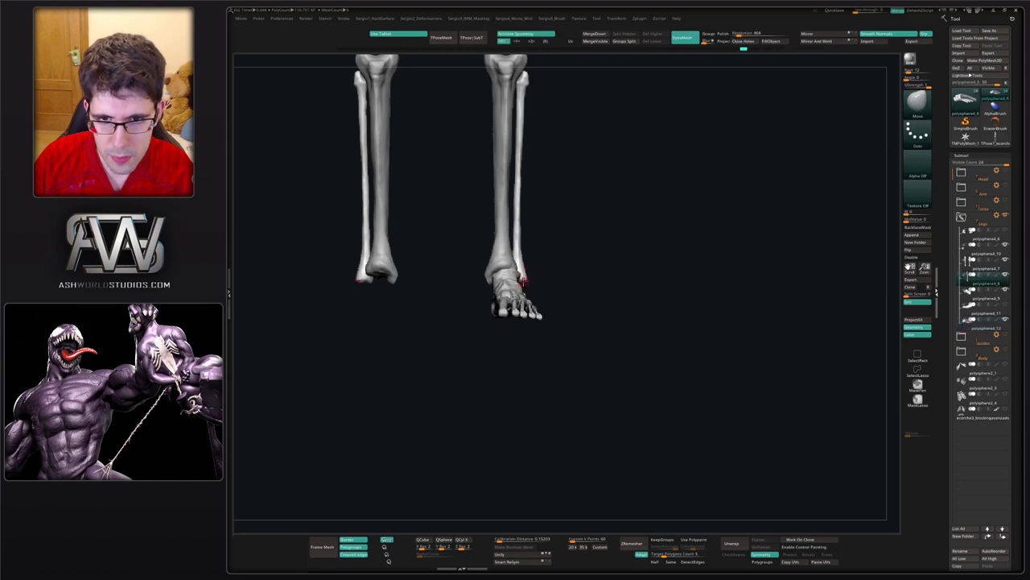
pyautogui.press('s')
pyautogui.moveTo(522, 281)
pyautogui.mouseDown()
pyautogui.moveTo(538, 277)
pyautogui.moveTo(524, 277)
pyautogui.mouseUp()
pyautogui.moveTo(610, 274)
pyautogui.mouseDown()
pyautogui.moveTo(515, 276)
pyautogui.moveTo(527, 276)
pyautogui.mouseUp()
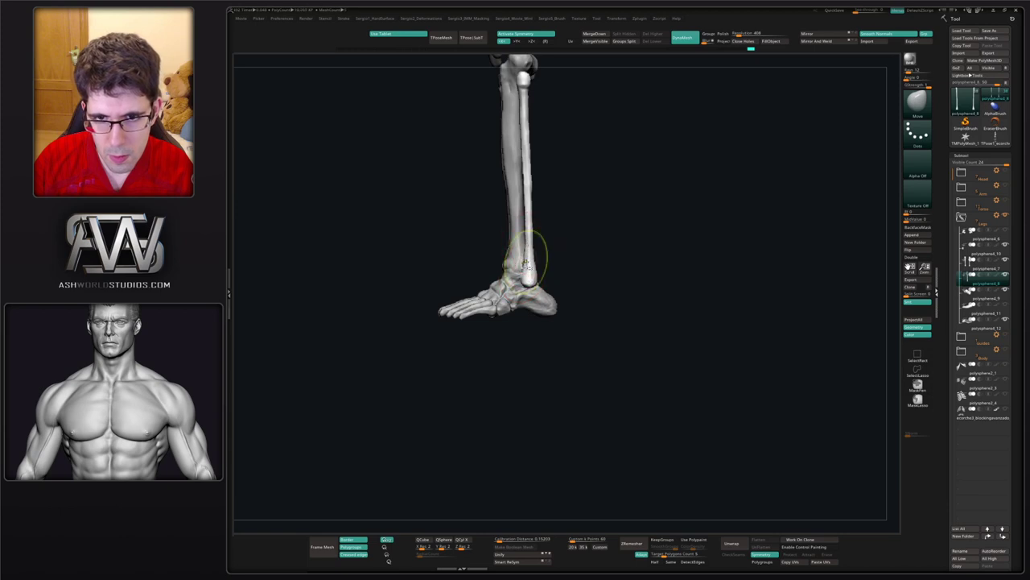
# - Duplicate the metatarsals subtool and move the copy forward in front of the original metatarsal heads
pyautogui.moveTo(525, 264); pyautogui.dragTo(534, 378, button='right')
pyautogui.moveTo(550, 288); pyautogui.dragTo(535, 270, button='right')
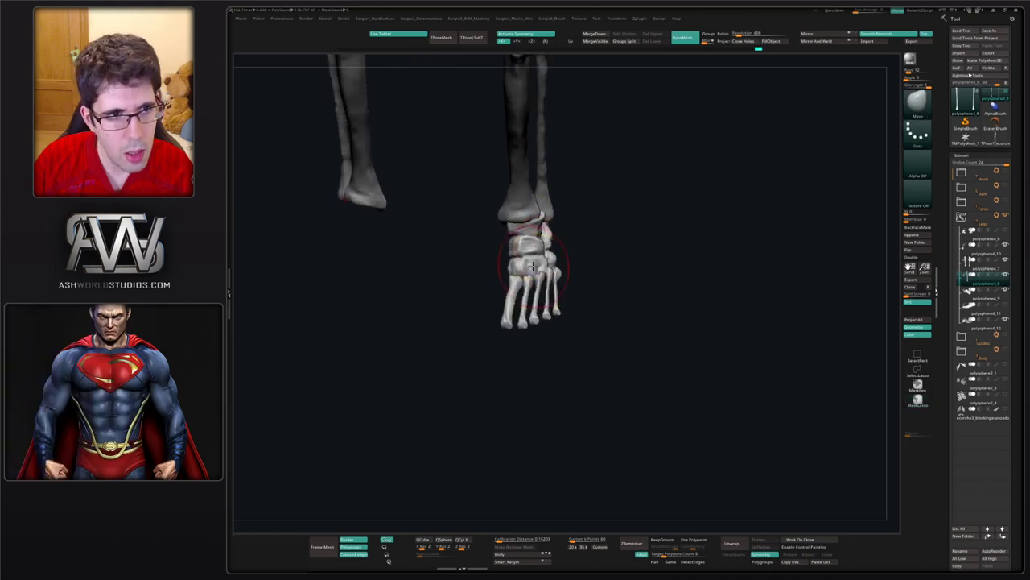
pyautogui.keyDown('ctrl'); pyautogui.moveTo(531, 311); pyautogui.dragTo(535, 262, button='right'); pyautogui.keyUp('ctrl')
pyautogui.moveTo(534, 262); pyautogui.dragTo(555, 241, button='right')
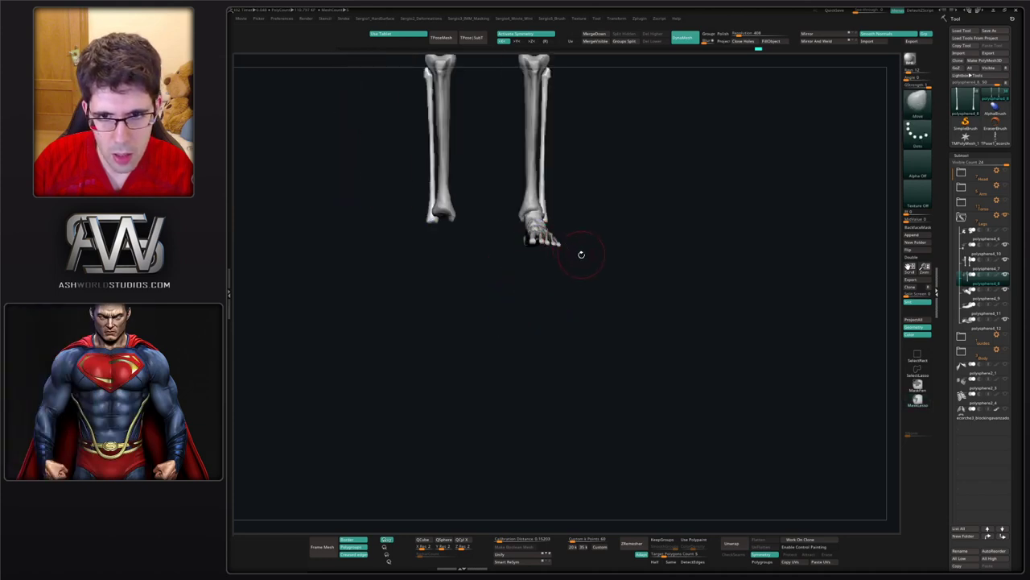
pyautogui.moveTo(529, 242)
pyautogui.mouseDown()
pyautogui.moveTo(520, 322)
pyautogui.moveTo(525, 302)
pyautogui.moveTo(501, 249)
pyautogui.moveTo(532, 262)
pyautogui.moveTo(536, 321)
pyautogui.moveTo(494, 264)
pyautogui.mouseUp()
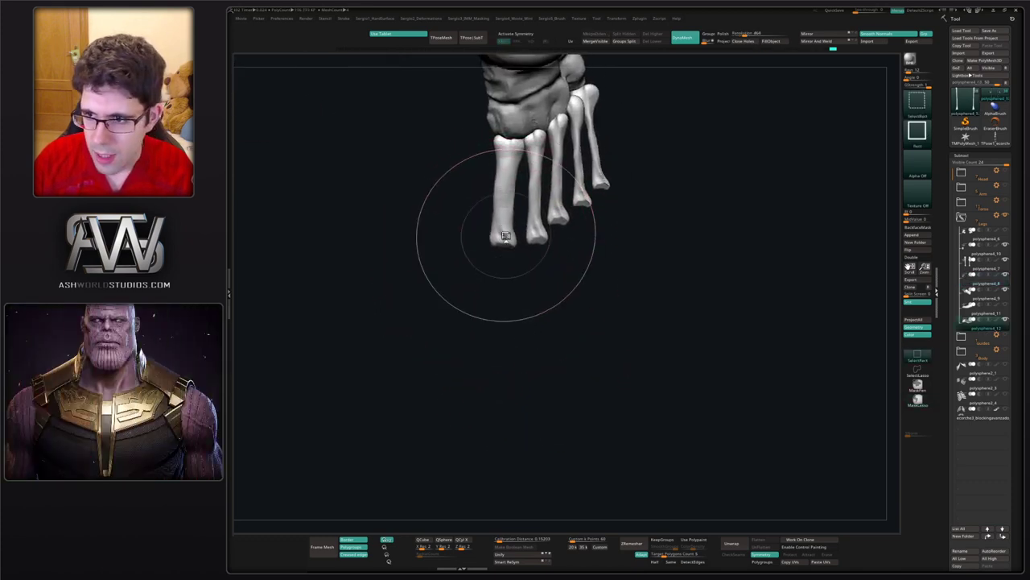
pyautogui.hotkey('ctrl', 'shift', 'd')
pyautogui.press('w')
pyautogui.moveTo(510, 183); pyautogui.dragTo(506, 304)
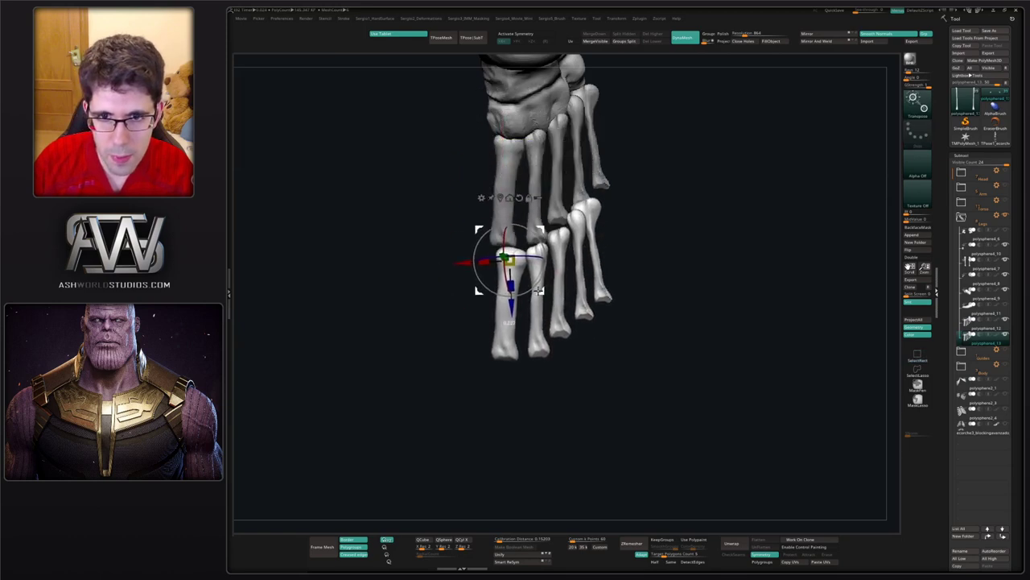
# - Keep only the first metatarsal's copy and remove the four lesser copies from the duplicate
pyautogui.press('q')
pyautogui.keyDown('ctrl'); pyautogui.keyDown('shift'); pyautogui.click(503, 319); pyautogui.keyUp('shift'); pyautogui.keyUp('ctrl')
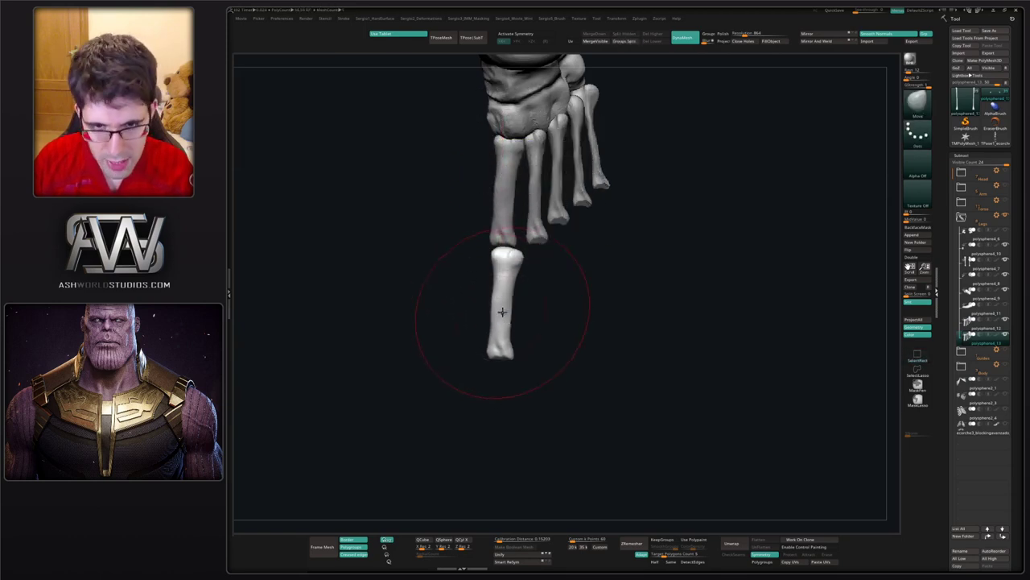
pyautogui.press('w')
pyautogui.moveTo(503, 241); pyautogui.dragTo(508, 254)
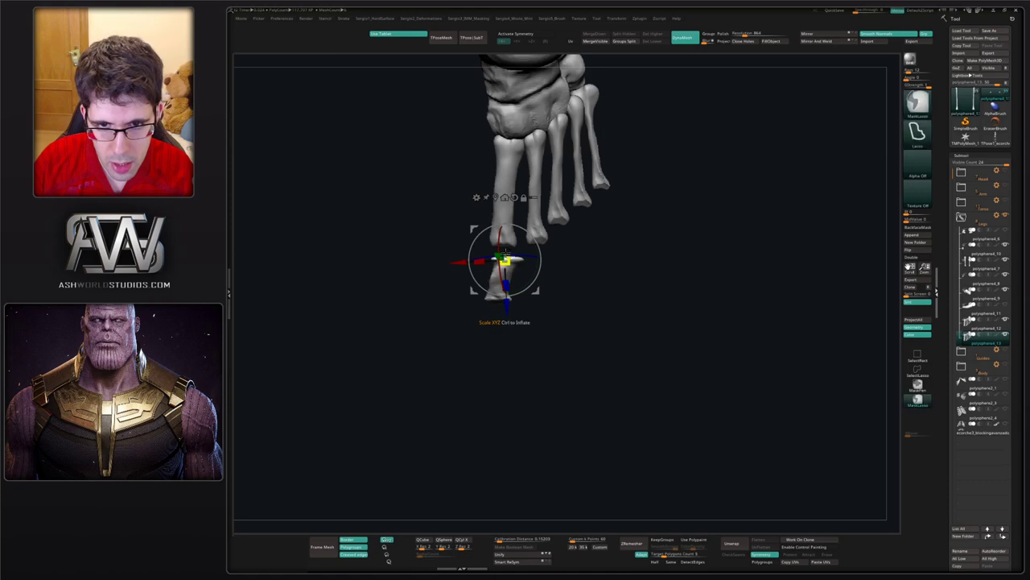
pyautogui.hotkey('ctrl', 'z')
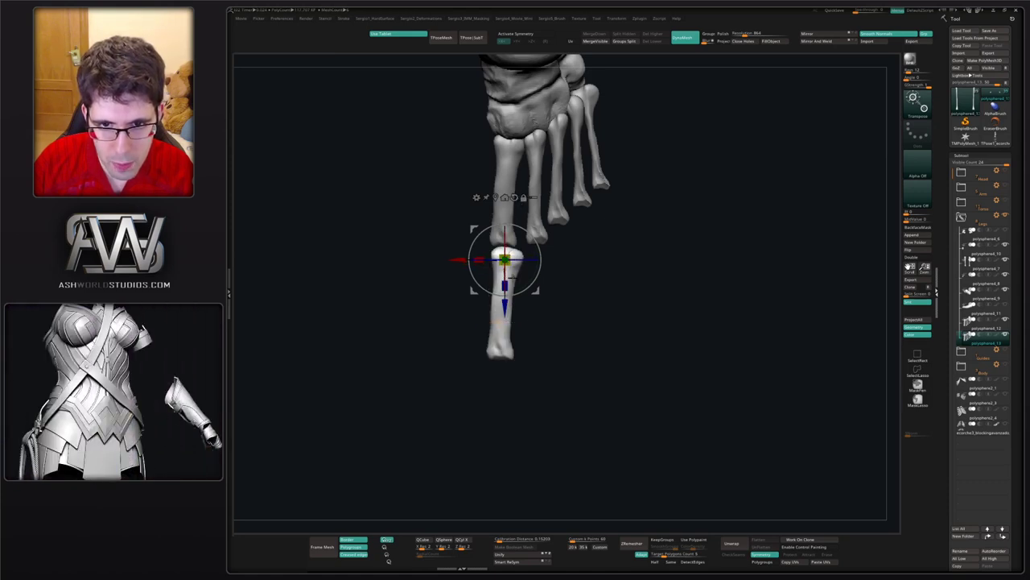
pyautogui.press('q')
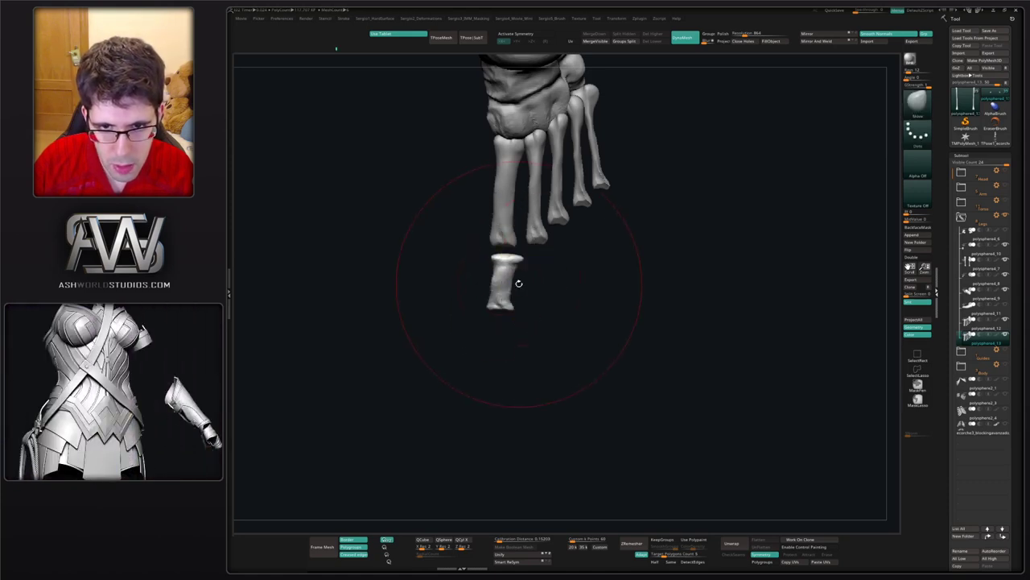
pyautogui.hotkey('ctrl', 'z')
# - Mask the rear half of the copied bone and move its front half back to shorten the big toe phalanx
pyautogui.keyDown('ctrl'); pyautogui.moveTo(522, 291); pyautogui.dragTo(534, 361); pyautogui.keyUp('ctrl')
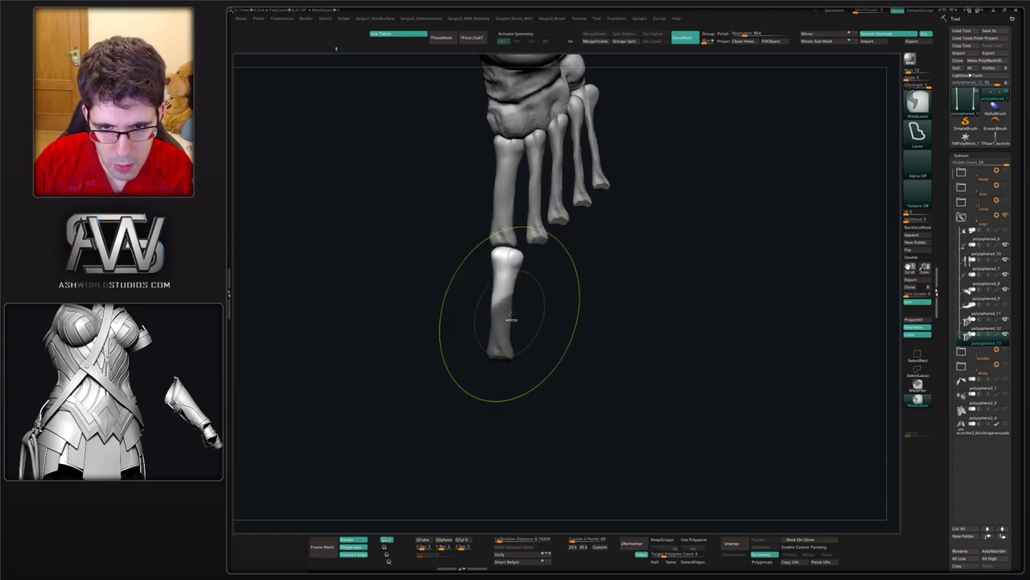
pyautogui.moveTo(522, 302)
pyautogui.keyDown('ctrl'); pyautogui.mouseDown()
pyautogui.moveTo(472, 299)
pyautogui.moveTo(539, 276)
pyautogui.moveTo(542, 260)
pyautogui.moveTo(604, 280)
pyautogui.mouseUp(); pyautogui.keyUp('ctrl')
pyautogui.keyDown('ctrl'); pyautogui.click(533, 321); pyautogui.keyUp('ctrl')
pyautogui.keyDown('ctrl'); pyautogui.click(502, 329); pyautogui.keyUp('ctrl')
pyautogui.press('w')
pyautogui.press('q')
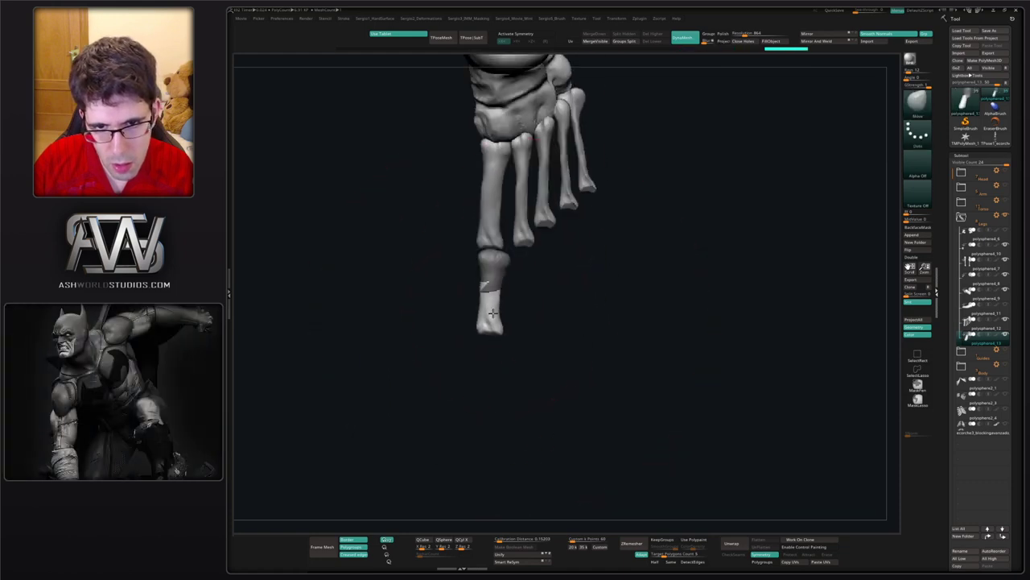
# - Lower the shortened phalanx from the side view to line it up with the first metatarsal's head
pyautogui.moveTo(534, 298); pyautogui.dragTo(487, 296)
pyautogui.press('w')
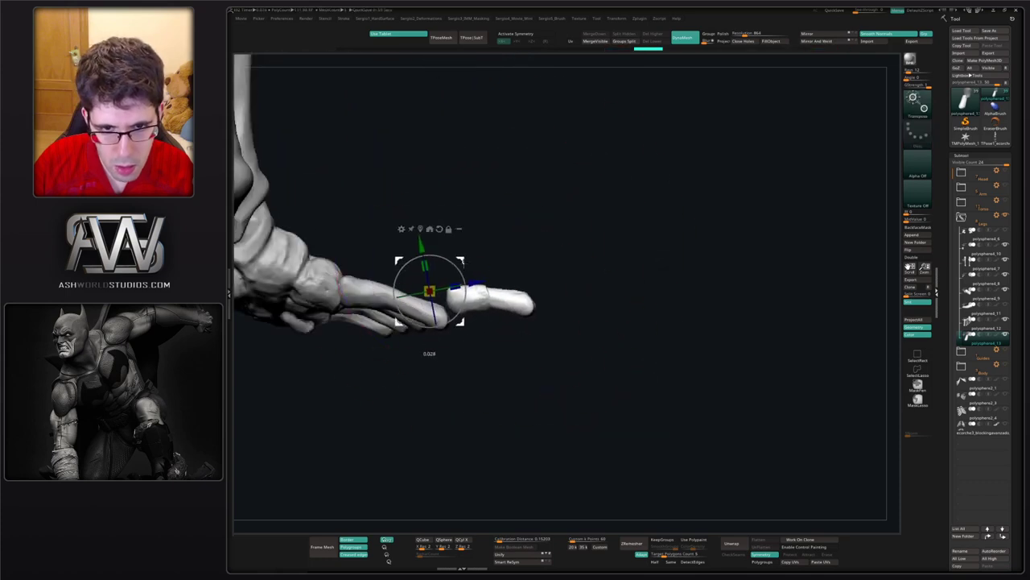
pyautogui.moveTo(462, 263); pyautogui.dragTo(460, 277)
# - Mask the phalanx's rear half and slide the front half further back toward it
pyautogui.press('q')
pyautogui.moveTo(527, 279)
pyautogui.keyDown('ctrl'); pyautogui.mouseDown()
pyautogui.moveTo(485, 306)
pyautogui.moveTo(555, 342)
pyautogui.mouseUp(); pyautogui.keyUp('ctrl')
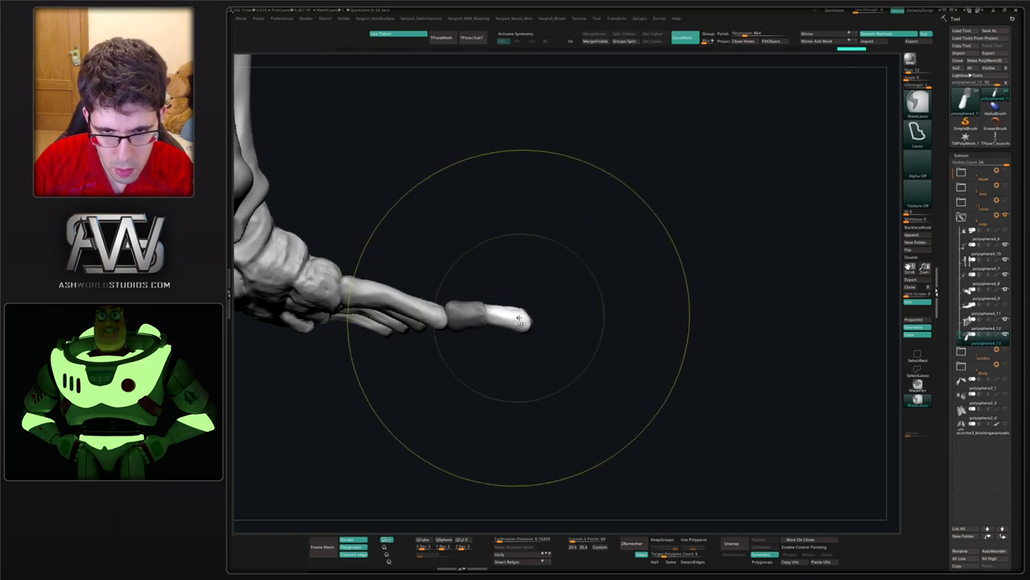
pyautogui.press('w')
pyautogui.moveTo(460, 341); pyautogui.dragTo(441, 339)
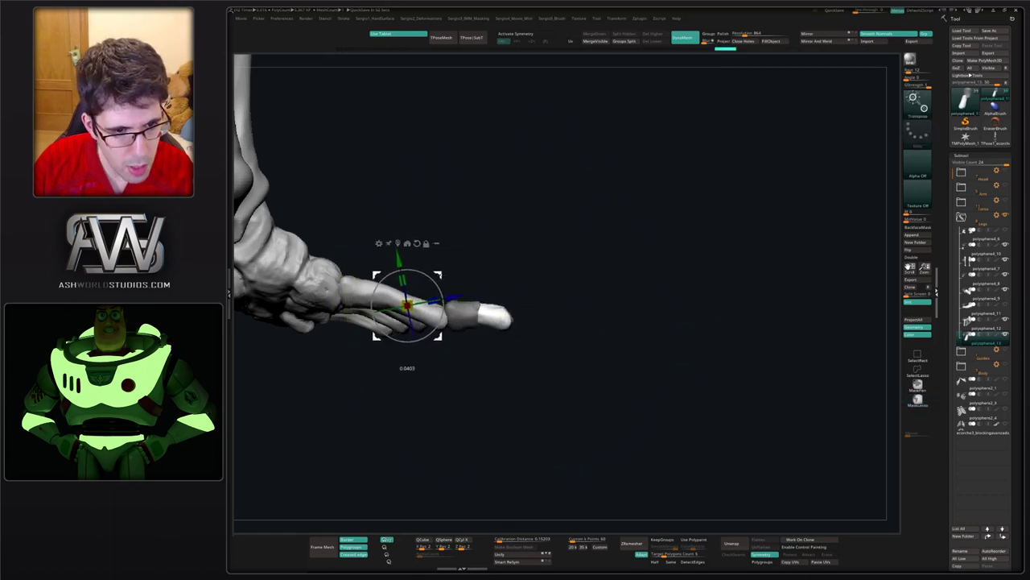
pyautogui.press('q')
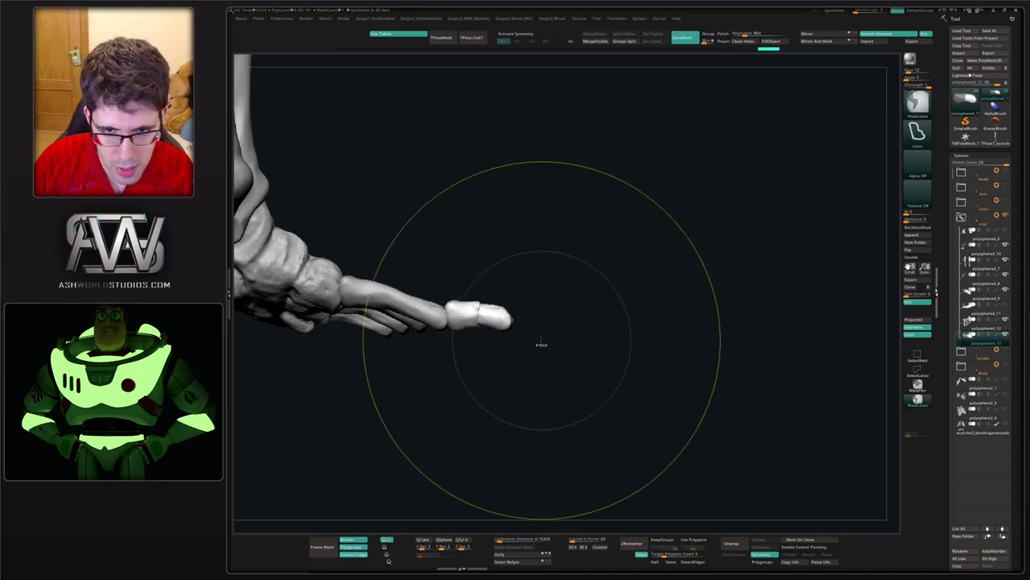
# - Clear the mask, remesh the two phalanx halves into one with DynaMesh, and smooth the seam between them
pyautogui.keyDown('ctrl'); pyautogui.moveTo(526, 375); pyautogui.dragTo(541, 392); pyautogui.keyUp('ctrl')
pyautogui.moveTo(522, 322)
pyautogui.mouseDown()
pyautogui.moveTo(476, 354)
pyautogui.moveTo(486, 348)
pyautogui.mouseUp()
pyautogui.keyDown('shift'); pyautogui.moveTo(478, 306); pyautogui.dragTo(478, 313); pyautogui.keyUp('shift')
pyautogui.moveTo(508, 362); pyautogui.dragTo(498, 347)
pyautogui.keyDown('shift'); pyautogui.moveTo(483, 310); pyautogui.dragTo(478, 311); pyautogui.keyUp('shift')
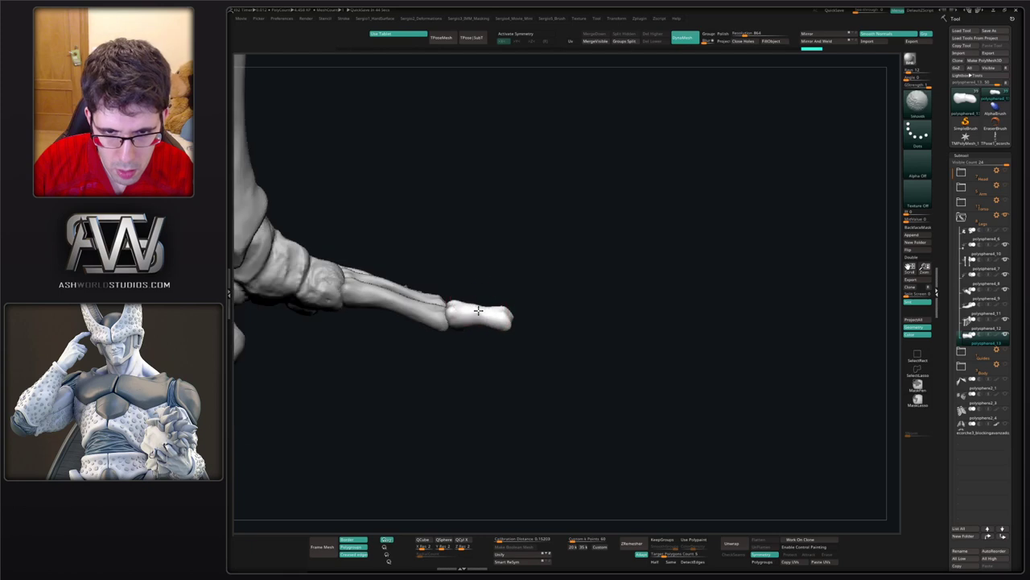
pyautogui.moveTo(479, 321); pyautogui.dragTo(473, 314, button='right')
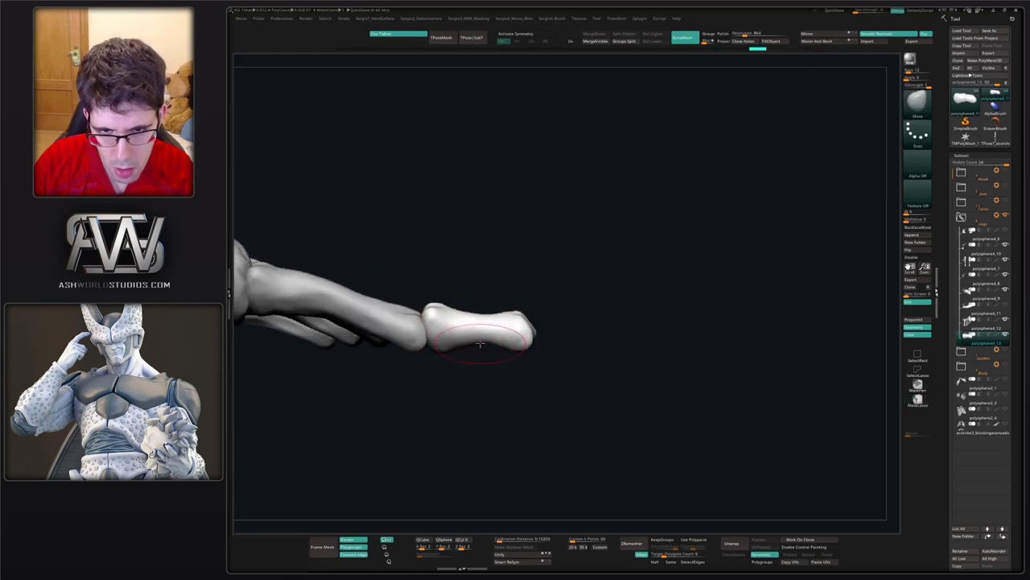
# - Rotate and shift the big toe phalanx to align it with the first metatarsal from above
pyautogui.moveTo(471, 326); pyautogui.dragTo(506, 259, button='right')
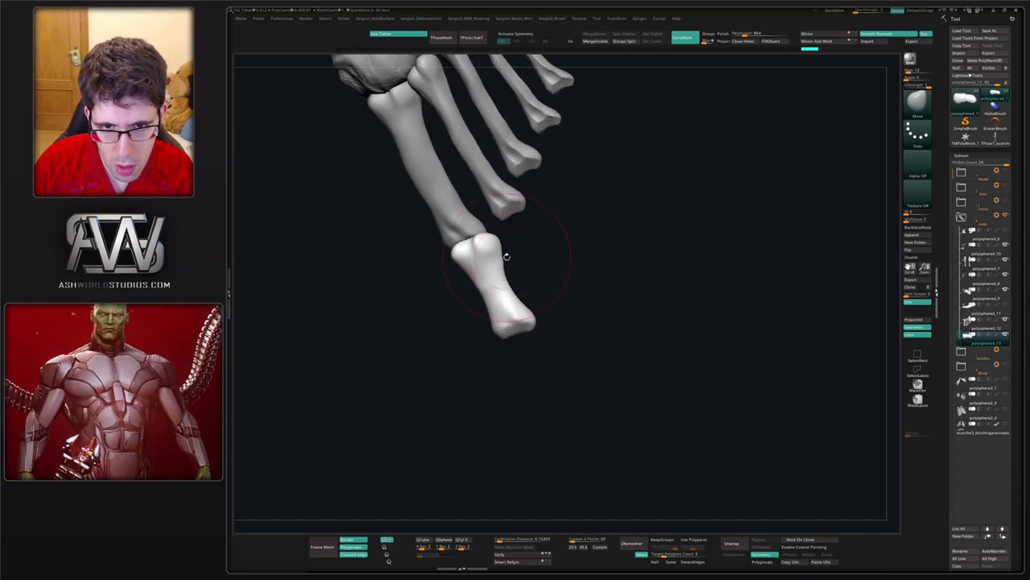
pyautogui.moveTo(507, 300); pyautogui.dragTo(506, 329, button='right')
pyautogui.press('w')
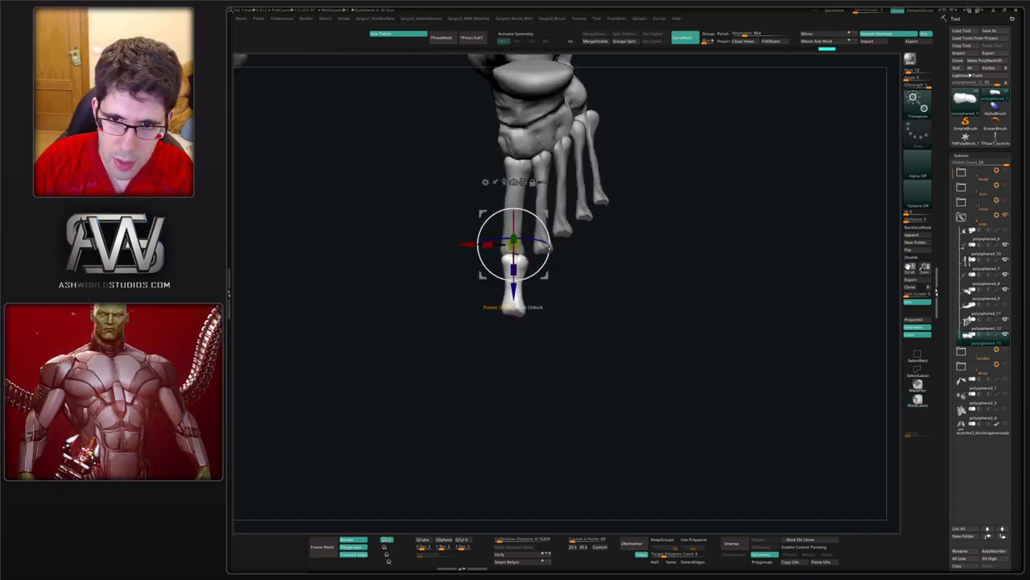
pyautogui.moveTo(515, 247); pyautogui.dragTo(509, 244)
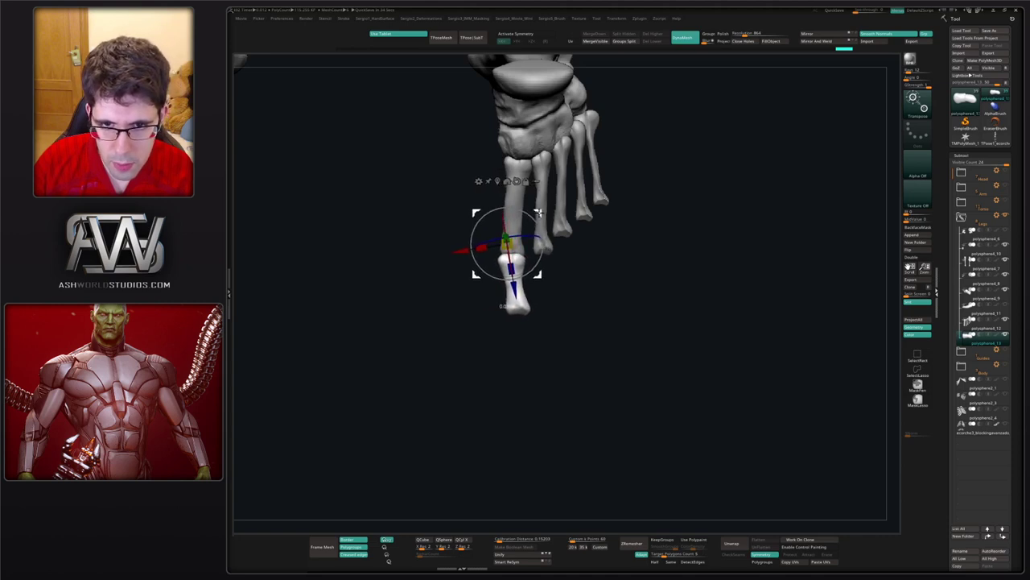
pyautogui.press('q')
pyautogui.moveTo(535, 276)
pyautogui.mouseDown(button='right')
pyautogui.moveTo(521, 297)
pyautogui.moveTo(483, 271)
pyautogui.moveTo(496, 301)
pyautogui.mouseUp(button='right')
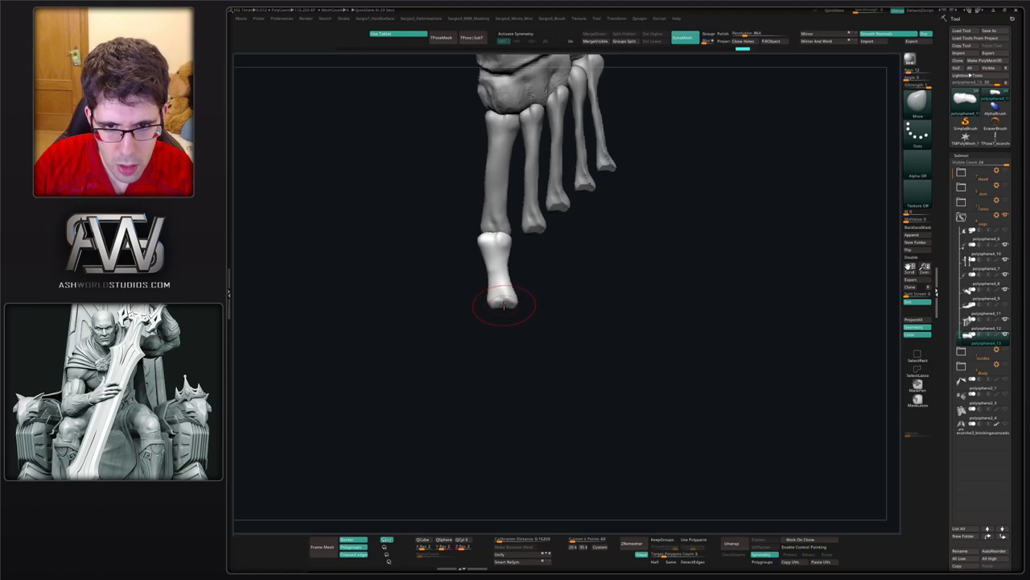
# - Shorten the phalanx by pulling its front end back with the Move brush, and smooth its shaft
pyautogui.press('s')
pyautogui.moveTo(505, 306)
pyautogui.mouseDown()
pyautogui.moveTo(514, 308)
pyautogui.moveTo(498, 302)
pyautogui.mouseUp()
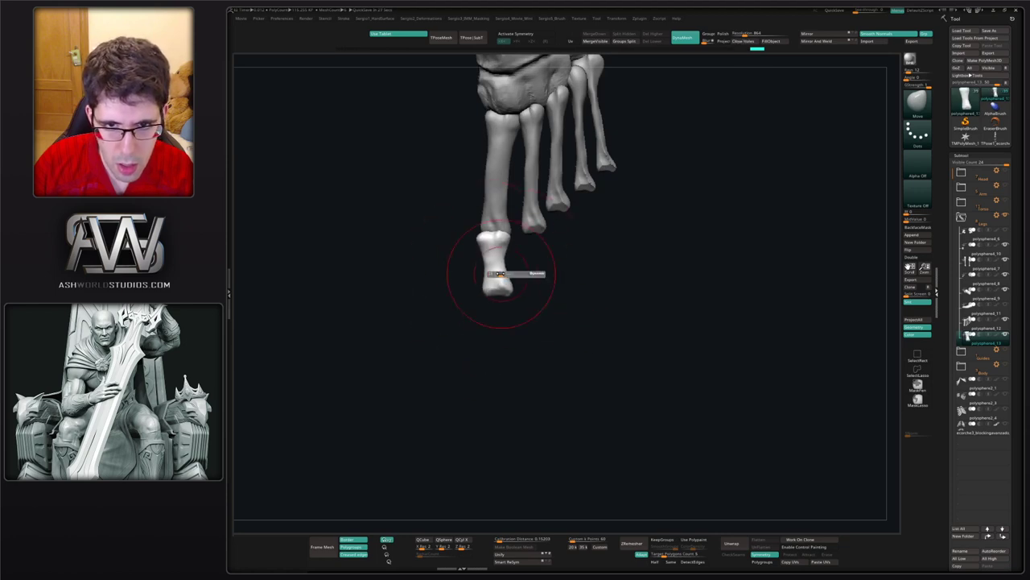
pyautogui.moveTo(500, 265); pyautogui.dragTo(499, 260)
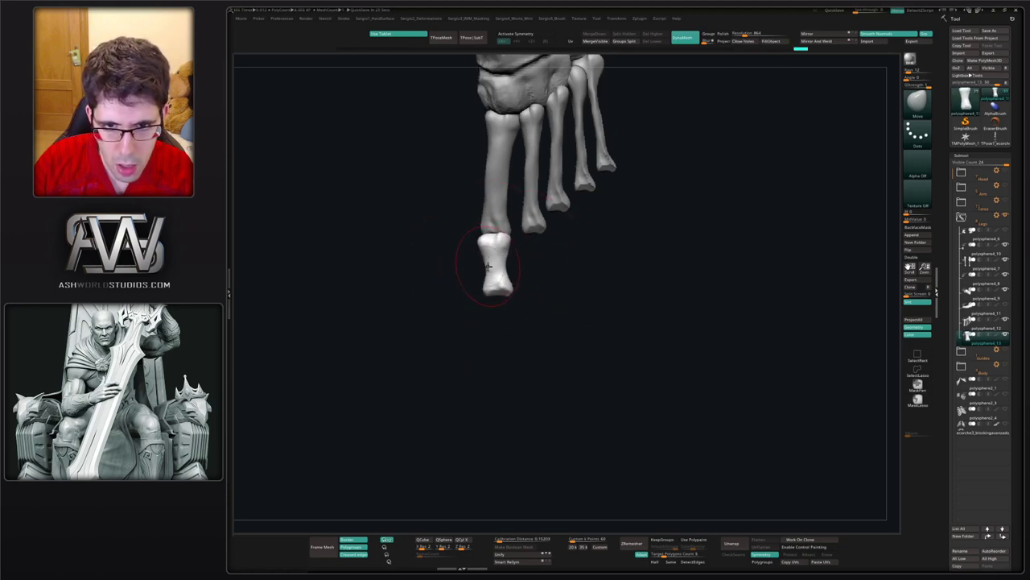
pyautogui.press('shift')
pyautogui.keyDown('shift'); pyautogui.moveTo(489, 265); pyautogui.dragTo(524, 308); pyautogui.keyUp('shift')
# - Duplicate the big toe phalanx straight ahead as a second phalanx and fit its rear end against the first with the Move brush
pyautogui.press('w')
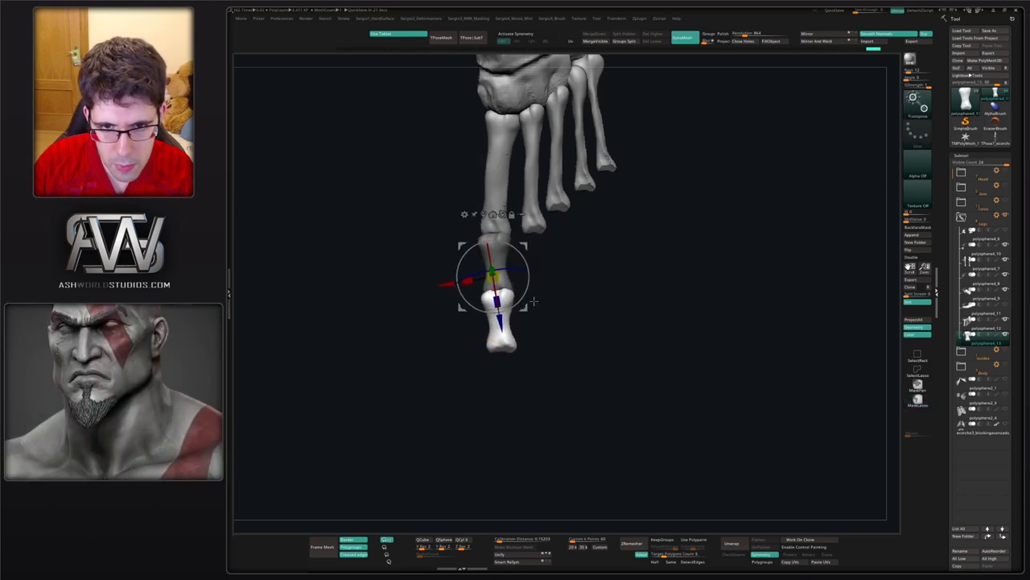
pyautogui.moveTo(602, 359); pyautogui.dragTo(675, 282)
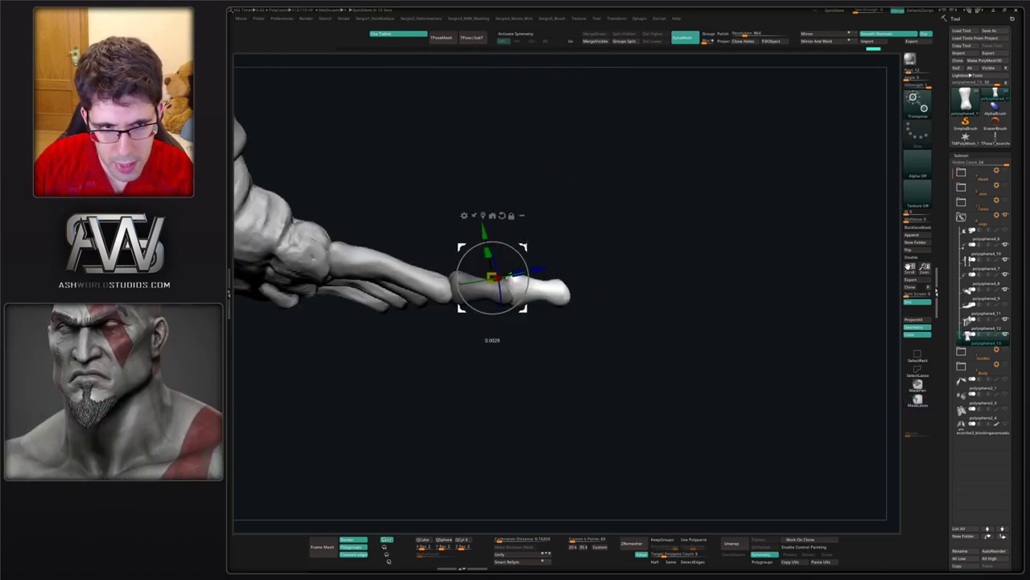
pyautogui.press('q')
pyautogui.moveTo(527, 294); pyautogui.dragTo(520, 301)
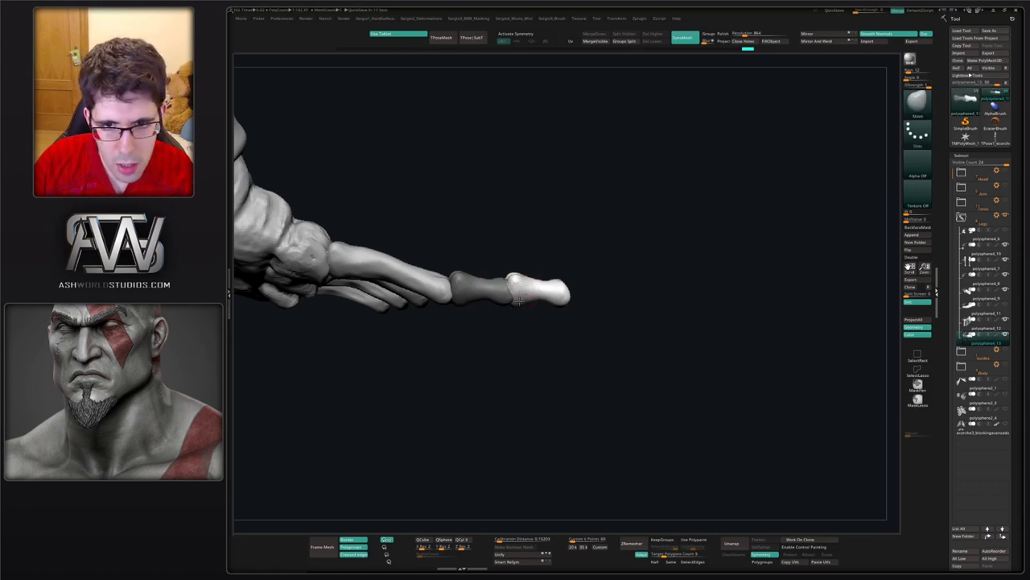
pyautogui.moveTo(517, 276); pyautogui.dragTo(522, 214, button='right')
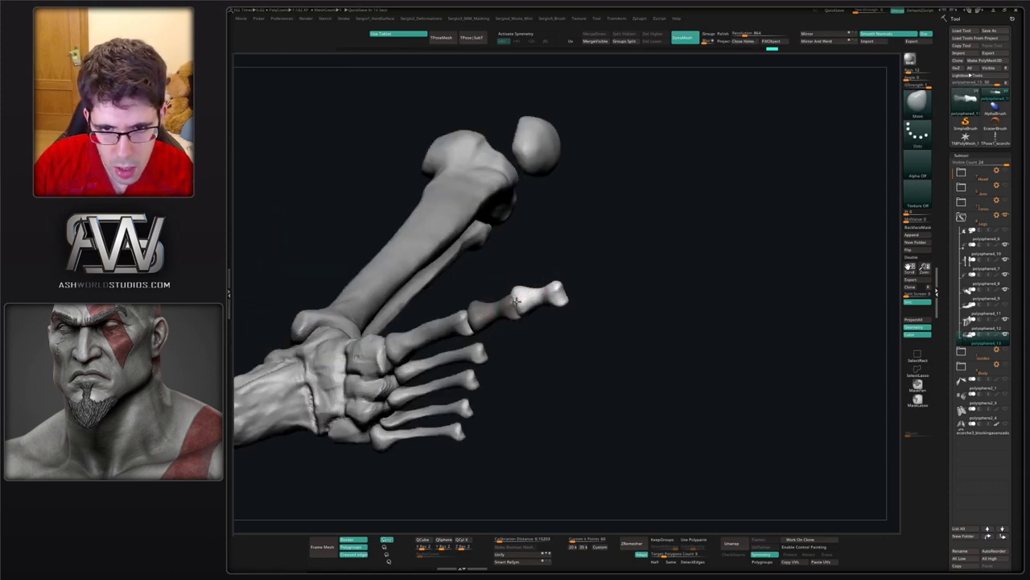
pyautogui.moveTo(516, 300)
pyautogui.mouseDown()
pyautogui.moveTo(524, 370)
pyautogui.moveTo(490, 313)
pyautogui.moveTo(531, 285)
pyautogui.moveTo(531, 313)
pyautogui.mouseUp()
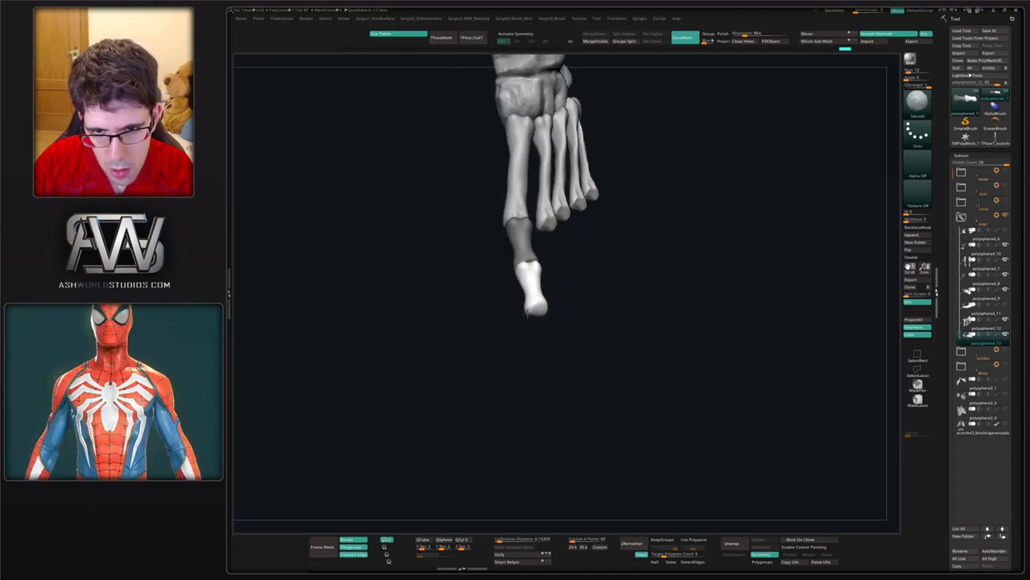
# - Build up the rounded upper knobs at the base of the duplicated end phalanx with the Standard brush
pyautogui.keyDown('ctrl'); pyautogui.moveTo(525, 308); pyautogui.dragTo(517, 296, button='right'); pyautogui.keyUp('ctrl')
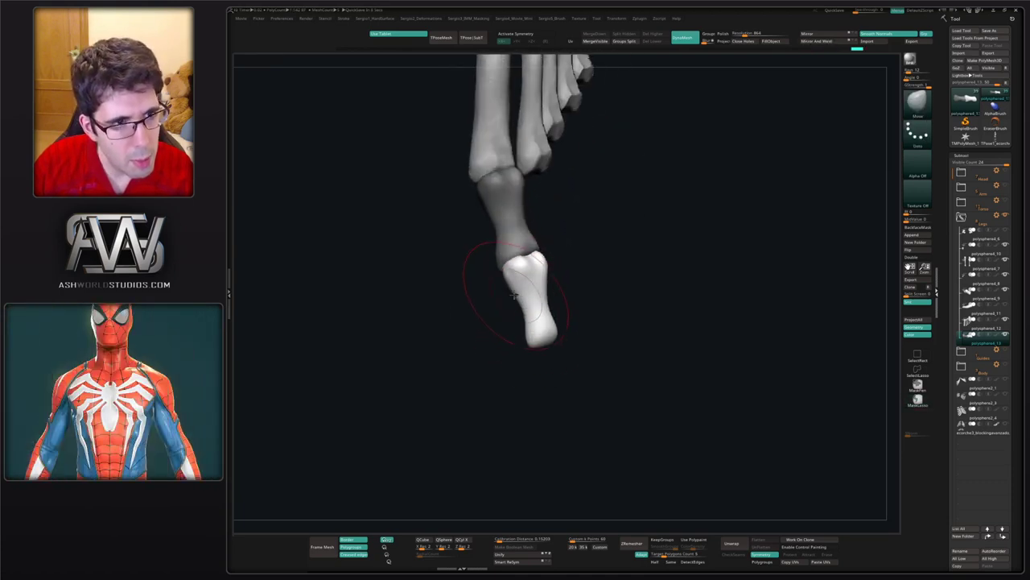
pyautogui.keyDown('ctrl'); pyautogui.moveTo(505, 260); pyautogui.dragTo(514, 299, button='right'); pyautogui.keyUp('ctrl')
pyautogui.press('1')
pyautogui.hotkey('ctrl', 'd')
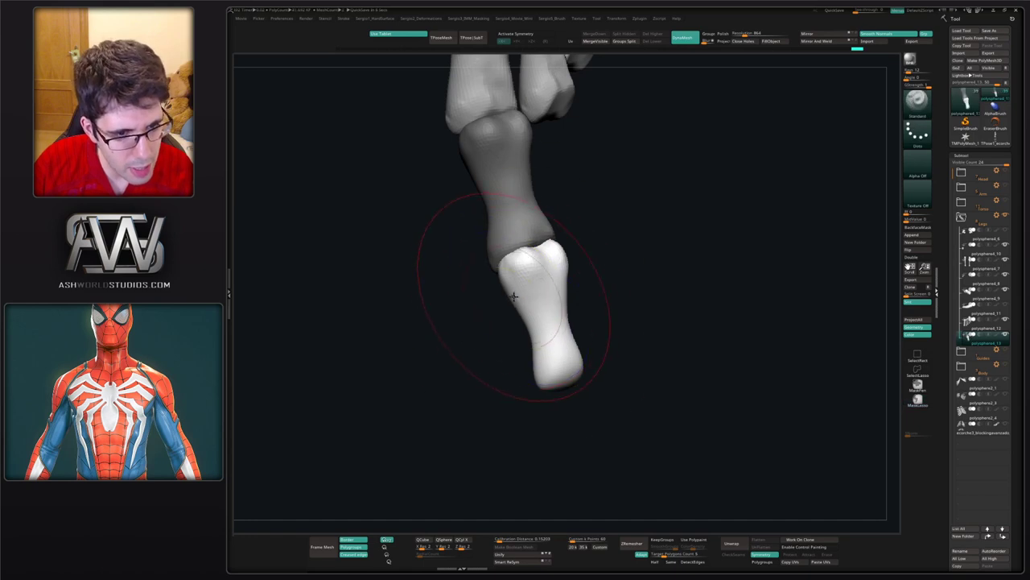
pyautogui.press('s')
pyautogui.moveTo(517, 288); pyautogui.dragTo(531, 262)
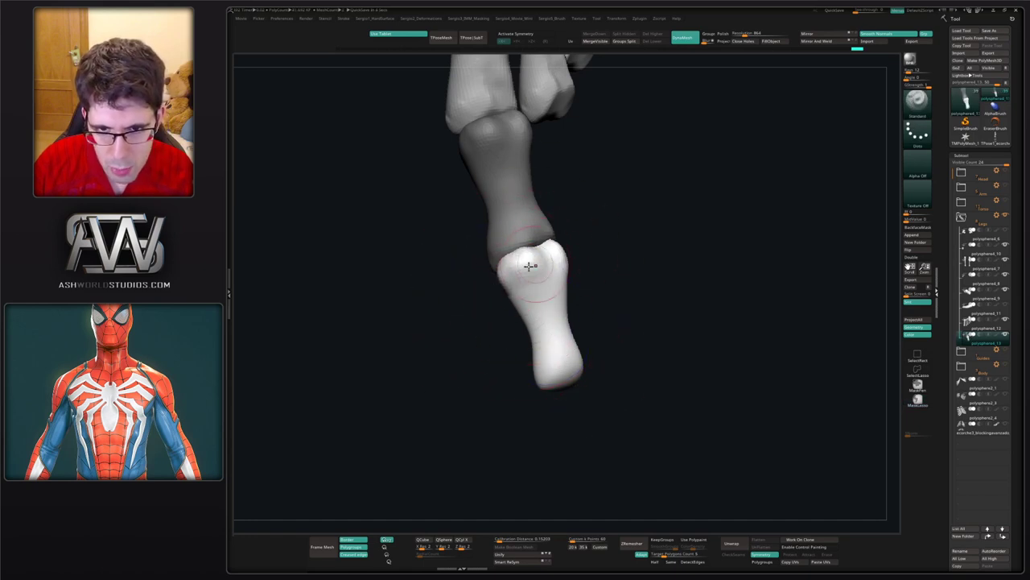
pyautogui.moveTo(533, 272); pyautogui.dragTo(517, 306, button='right')
pyautogui.moveTo(559, 251); pyautogui.dragTo(585, 262)
# - Round out the sides of the end phalanx's base and fill the shaft ahead of it with the Standard brush
pyautogui.moveTo(585, 262); pyautogui.dragTo(599, 261, button='right')
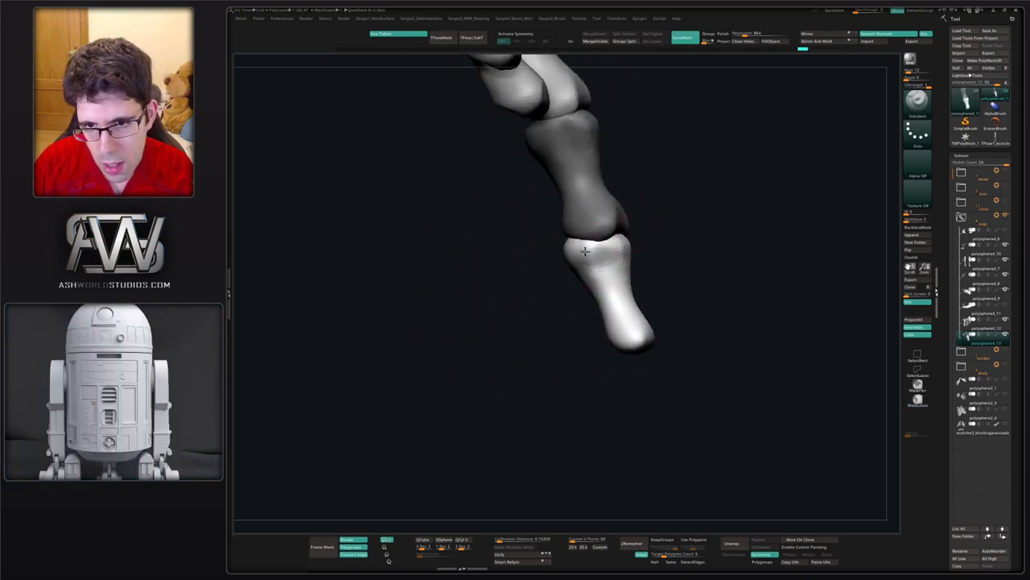
pyautogui.moveTo(599, 259); pyautogui.dragTo(547, 299)
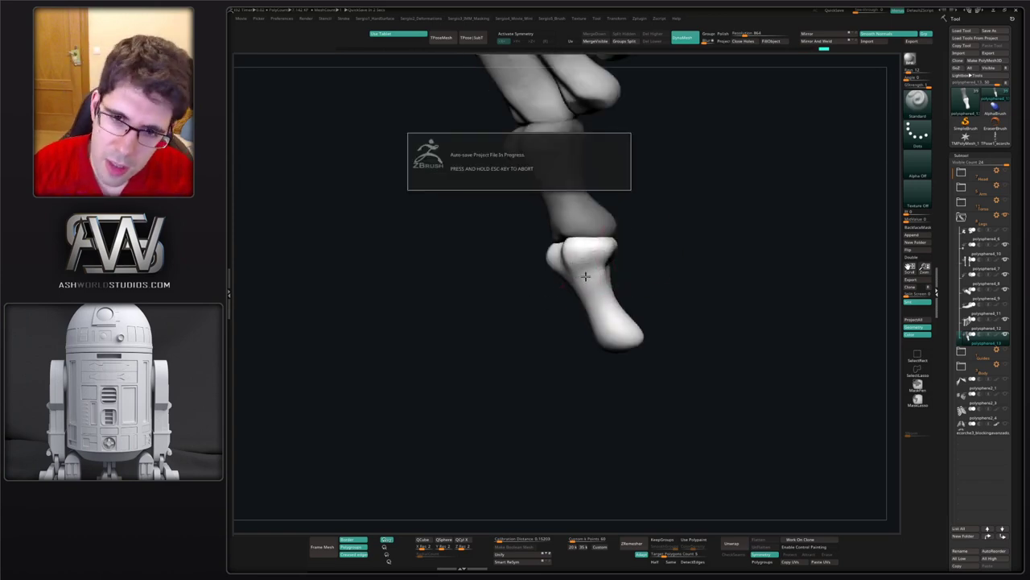
pyautogui.moveTo(585, 272); pyautogui.dragTo(548, 284, button='right')
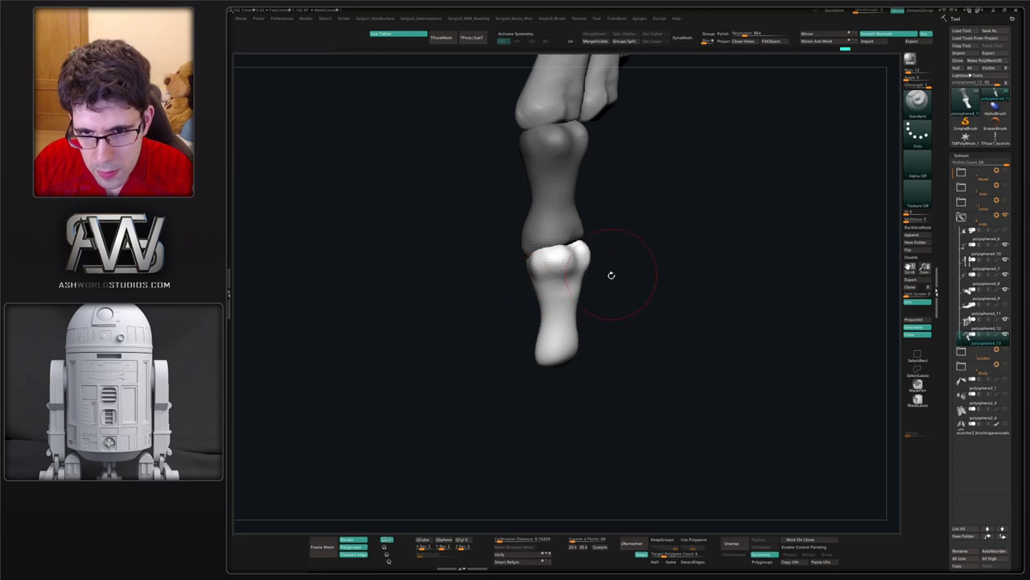
pyautogui.moveTo(611, 275); pyautogui.dragTo(557, 277)
pyautogui.moveTo(593, 268); pyautogui.dragTo(585, 256, button='right')
pyautogui.moveTo(585, 256); pyautogui.dragTo(580, 318)
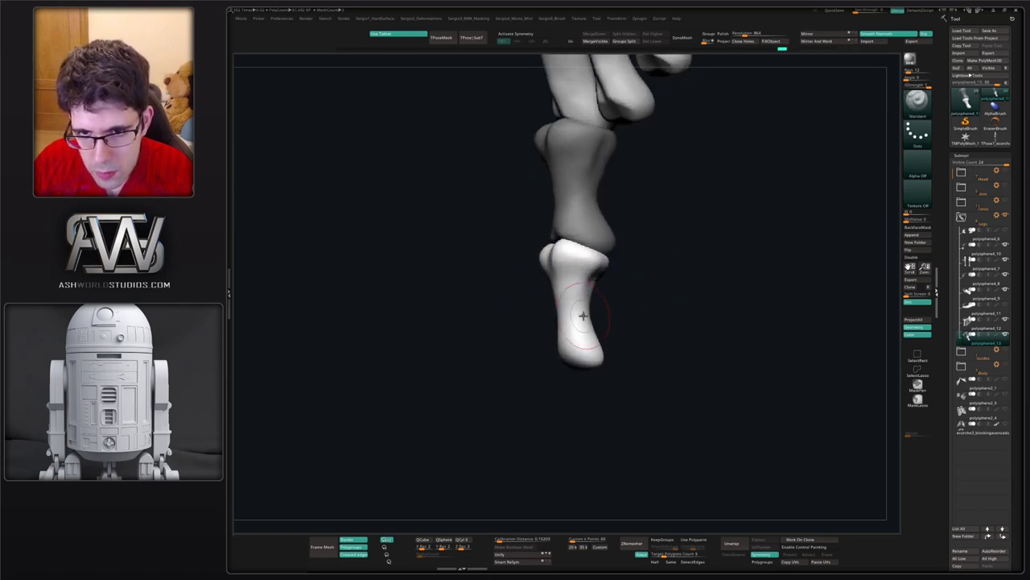
# - Reshape the end phalanx with the Move brush, pulling its blunt tip forward into a rounded, tapered end
pyautogui.moveTo(580, 317)
pyautogui.mouseDown(button='right')
pyautogui.moveTo(587, 358)
pyautogui.moveTo(603, 373)
pyautogui.moveTo(586, 333)
pyautogui.mouseUp(button='right')
pyautogui.press('b')
pyautogui.press('m')
pyautogui.press('v')
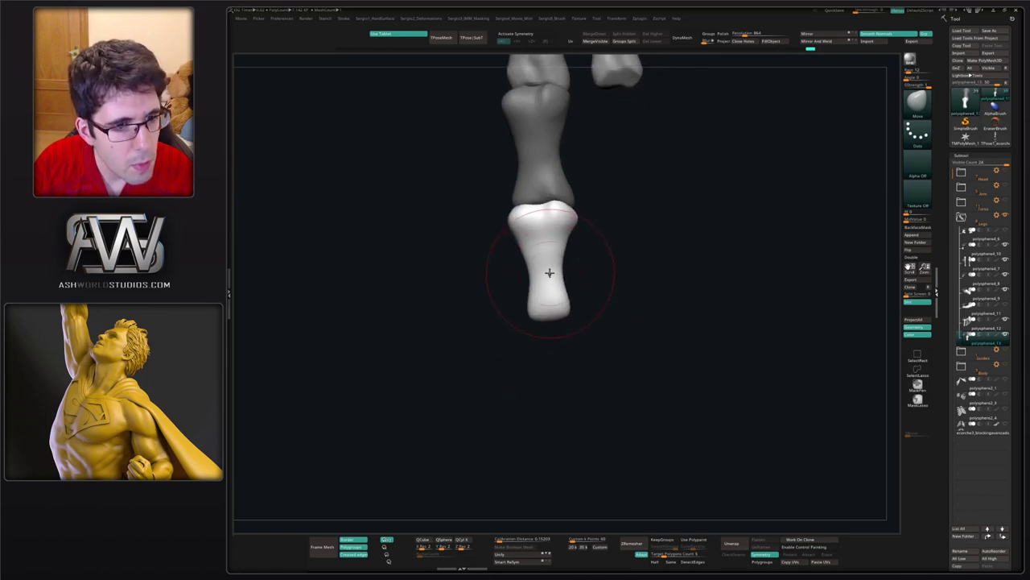
pyautogui.keyDown('ctrl'); pyautogui.moveTo(550, 273); pyautogui.dragTo(555, 314, button='right'); pyautogui.keyUp('ctrl')
pyautogui.press('s')
pyautogui.moveTo(566, 293)
pyautogui.mouseDown()
pyautogui.moveTo(544, 297)
pyautogui.moveTo(549, 342)
pyautogui.moveTo(534, 297)
pyautogui.moveTo(565, 282)
pyautogui.mouseUp()
pyautogui.press('s')
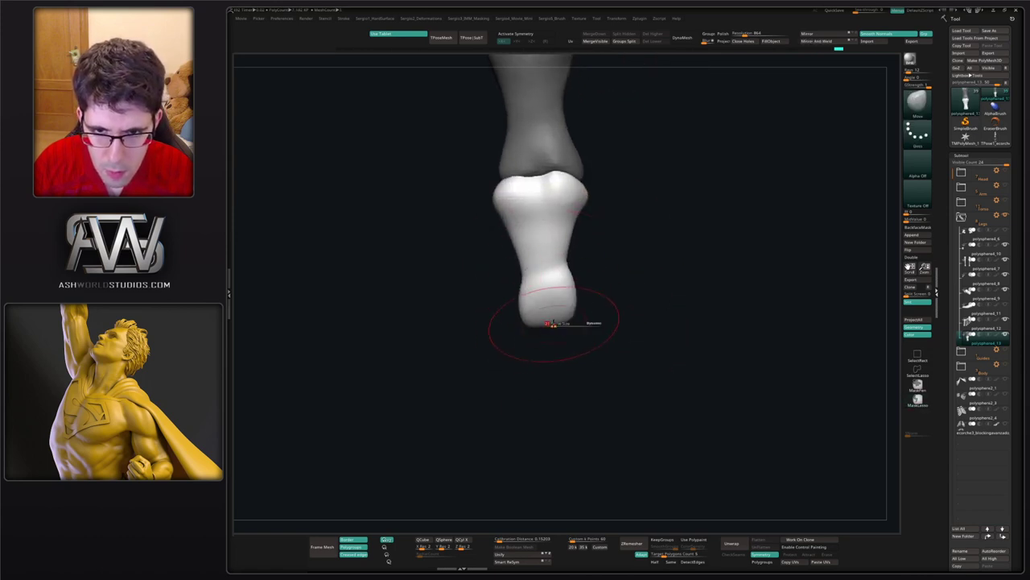
pyautogui.moveTo(545, 322); pyautogui.dragTo(548, 352)
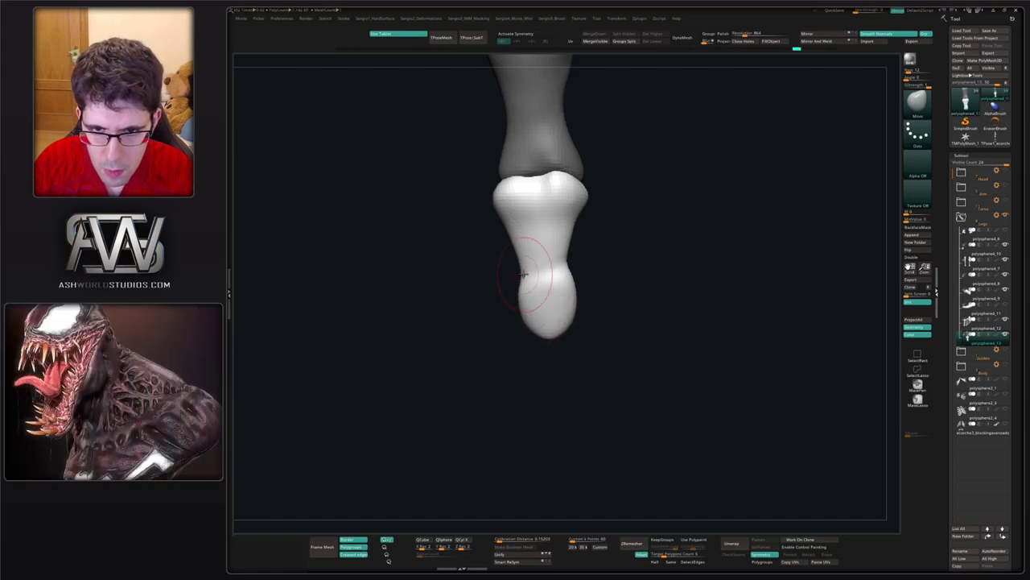
# - Smooth the narrow neck behind the end phalanx's tip, clear the mask on the first phalanx, and nudge the tip
pyautogui.moveTo(526, 274)
pyautogui.keyDown('shift'); pyautogui.mouseDown()
pyautogui.moveTo(563, 306)
pyautogui.moveTo(571, 280)
pyautogui.mouseUp(); pyautogui.keyUp('shift')
pyautogui.keyDown('ctrl'); pyautogui.moveTo(602, 285); pyautogui.dragTo(570, 274, button='right'); pyautogui.keyUp('ctrl')
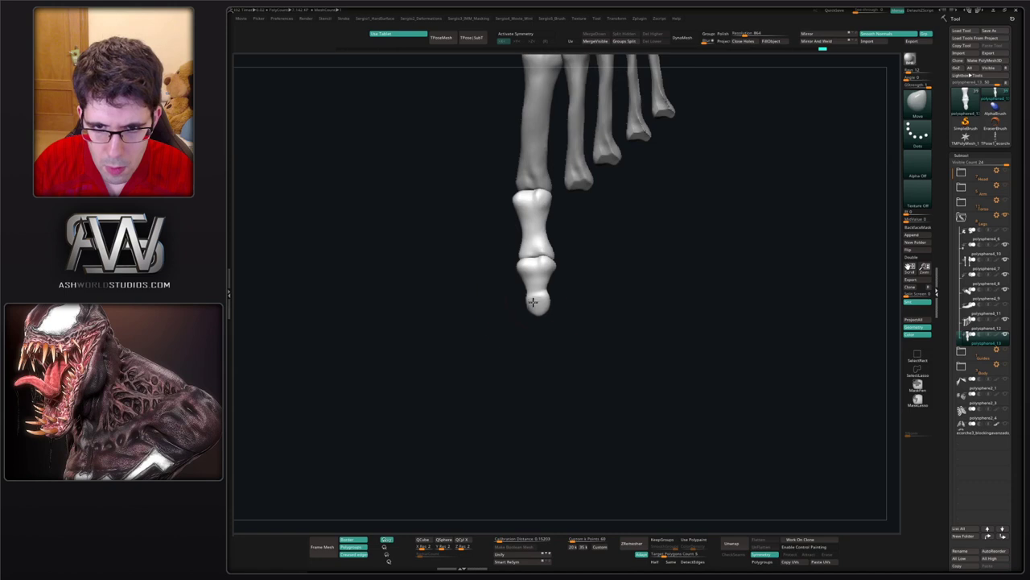
pyautogui.moveTo(533, 302); pyautogui.dragTo(541, 293)
# - Add volume around the tip and neck of the end phalanx with ClayBuildup and smooth the strokes
pyautogui.moveTo(564, 295)
pyautogui.mouseDown(button='right')
pyautogui.moveTo(536, 285)
pyautogui.moveTo(537, 326)
pyautogui.mouseUp(button='right')
pyautogui.press('b')
pyautogui.press('c')
pyautogui.press('b')
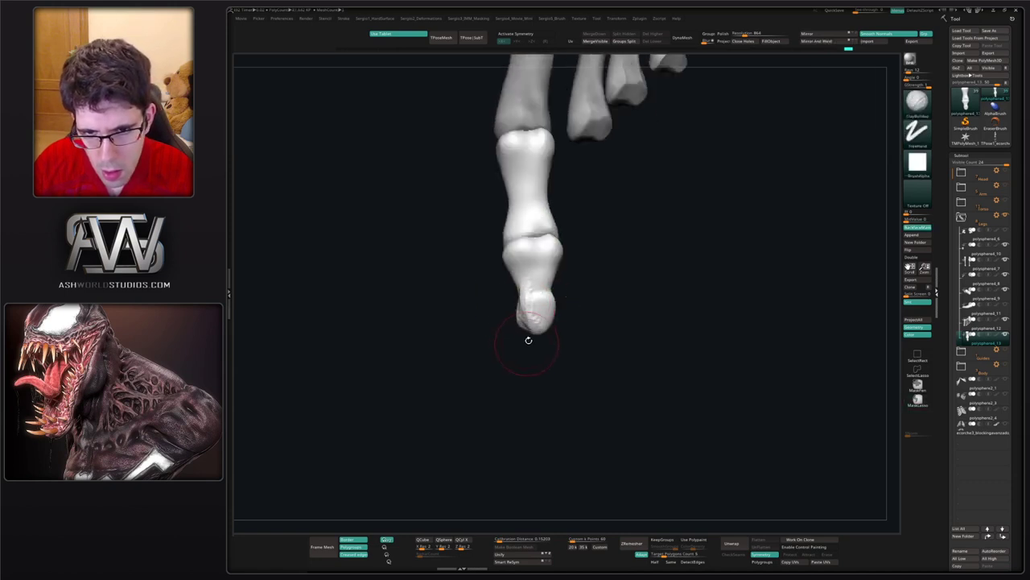
pyautogui.moveTo(528, 340); pyautogui.dragTo(573, 338, button='right')
pyautogui.moveTo(526, 300); pyautogui.dragTo(531, 325)
pyautogui.moveTo(555, 330); pyautogui.dragTo(587, 325, button='right')
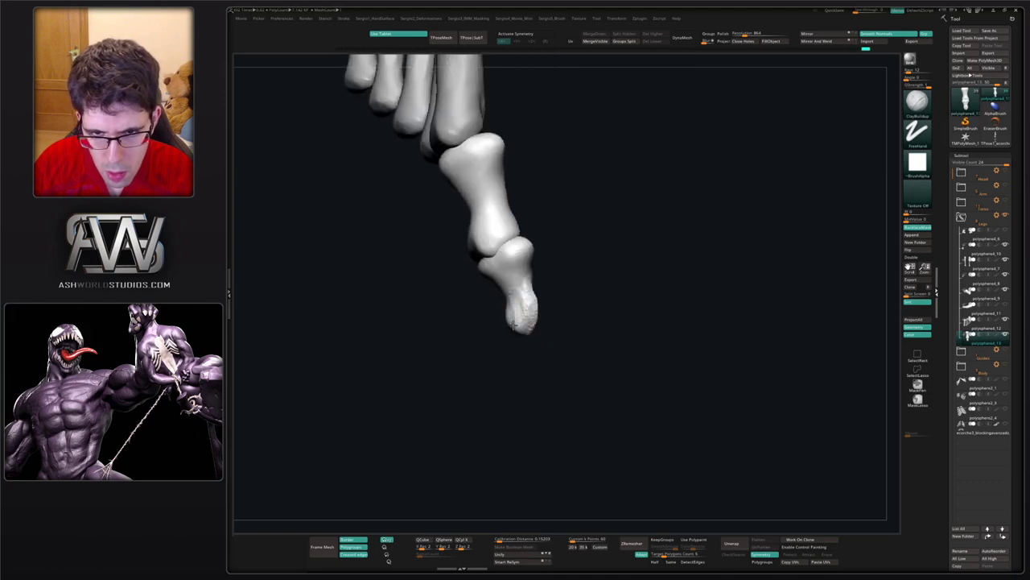
pyautogui.moveTo(513, 325)
pyautogui.mouseDown()
pyautogui.moveTo(503, 310)
pyautogui.moveTo(511, 327)
pyautogui.moveTo(543, 299)
pyautogui.moveTo(507, 326)
pyautogui.mouseUp()
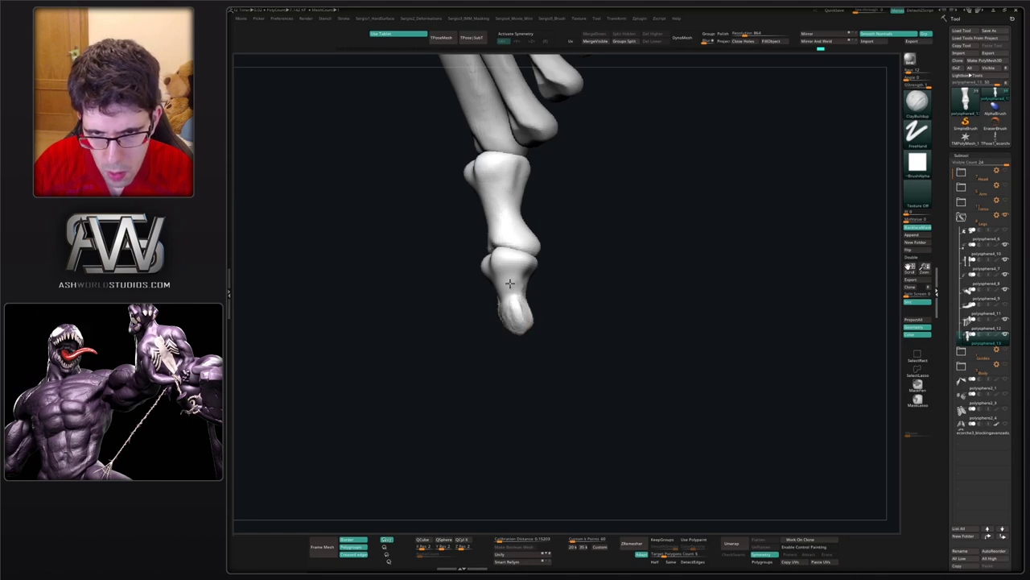
pyautogui.moveTo(505, 284)
pyautogui.mouseDown()
pyautogui.moveTo(519, 301)
pyautogui.moveTo(555, 312)
pyautogui.mouseUp()
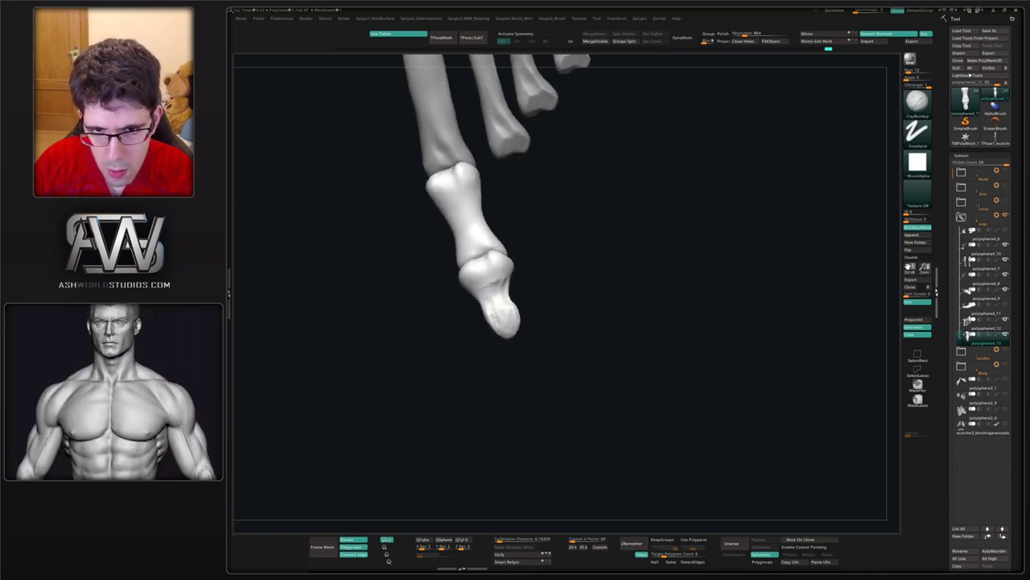
pyautogui.press('shift')
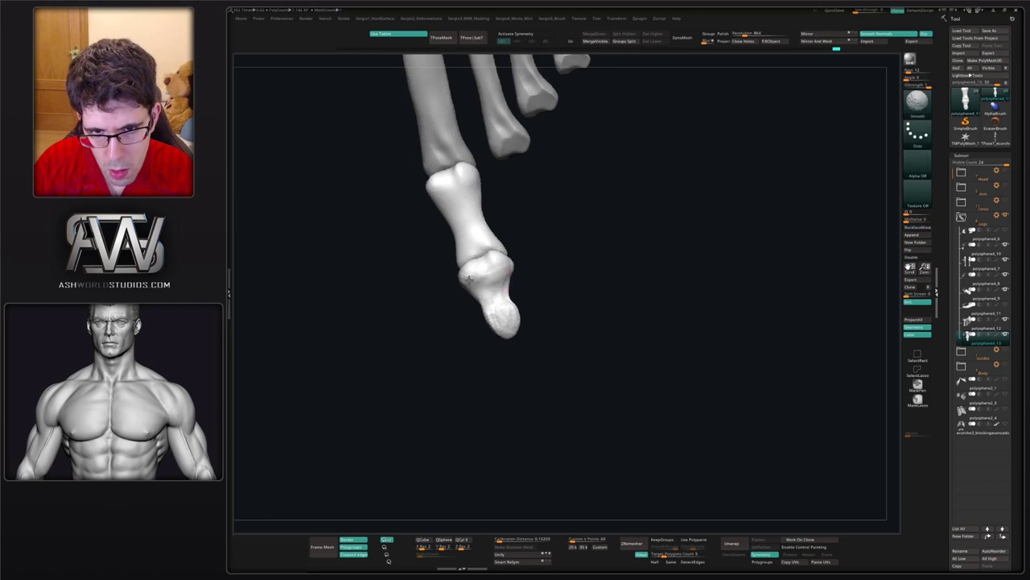
# - Adjust the end phalanx's tip from above and refine its base in side profile with the Move brush
pyautogui.moveTo(486, 325)
pyautogui.keyDown('ctrl'); pyautogui.mouseDown(button='right')
pyautogui.moveTo(486, 302)
pyautogui.moveTo(518, 324)
pyautogui.mouseUp(button='right'); pyautogui.keyUp('ctrl')
pyautogui.press('b')
pyautogui.press('m')
pyautogui.press('v')
pyautogui.press('s')
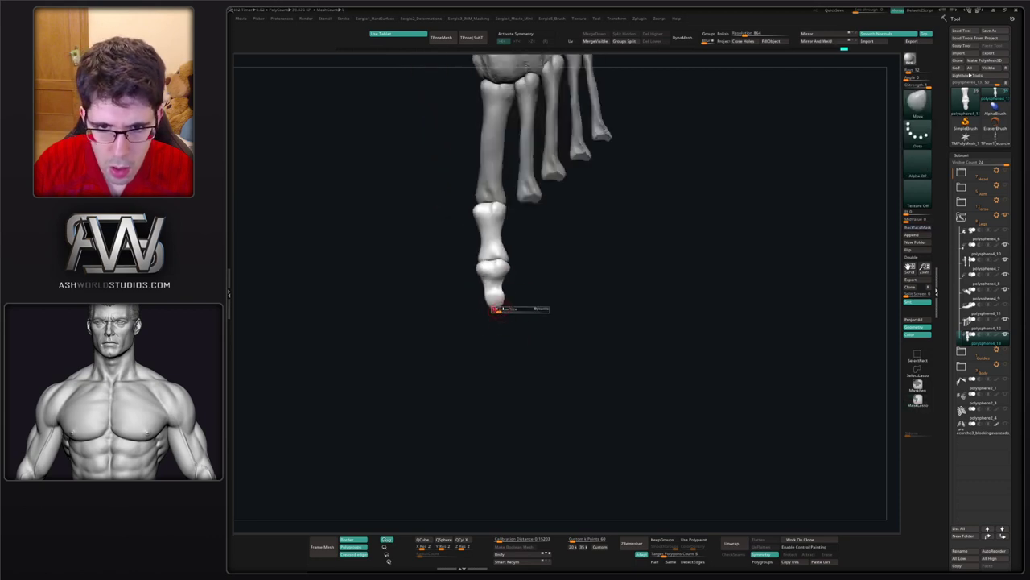
pyautogui.moveTo(495, 300); pyautogui.dragTo(559, 284)
pyautogui.moveTo(500, 295)
pyautogui.keyDown('alt'); pyautogui.mouseDown(button='right')
pyautogui.moveTo(529, 274)
pyautogui.moveTo(556, 306)
pyautogui.moveTo(537, 285)
pyautogui.moveTo(585, 268)
pyautogui.moveTo(557, 269)
pyautogui.moveTo(537, 290)
pyautogui.mouseUp(button='right'); pyautogui.keyUp('alt')
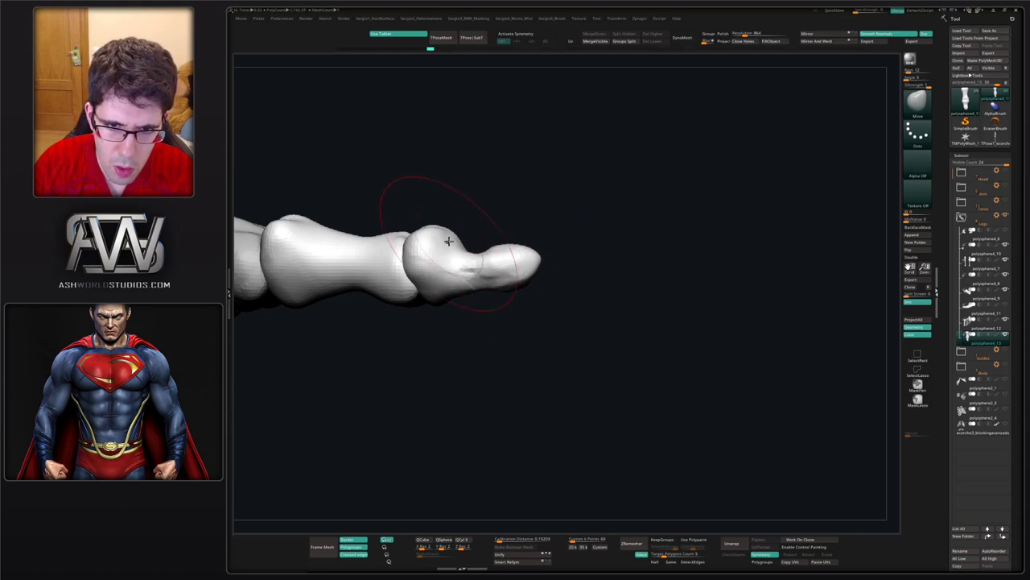
pyautogui.moveTo(432, 282); pyautogui.dragTo(440, 295)
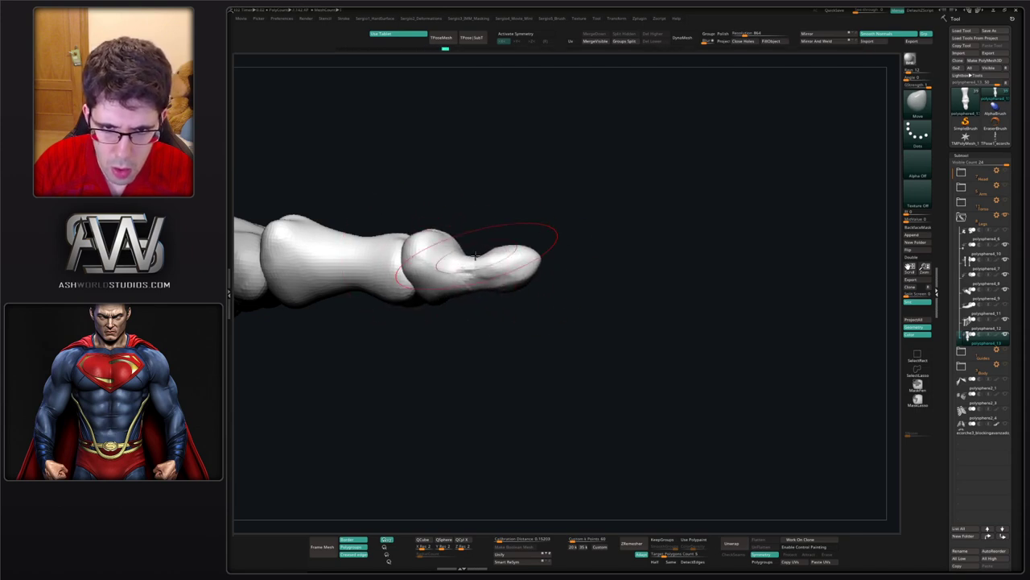
# - Raise the hollow between the end phalanx's base and tip with the Move Topological brush
pyautogui.press('b')
pyautogui.press('m')
pyautogui.press('t')
pyautogui.moveTo(467, 264); pyautogui.dragTo(465, 258, button='right')
pyautogui.moveTo(465, 258); pyautogui.dragTo(465, 243)
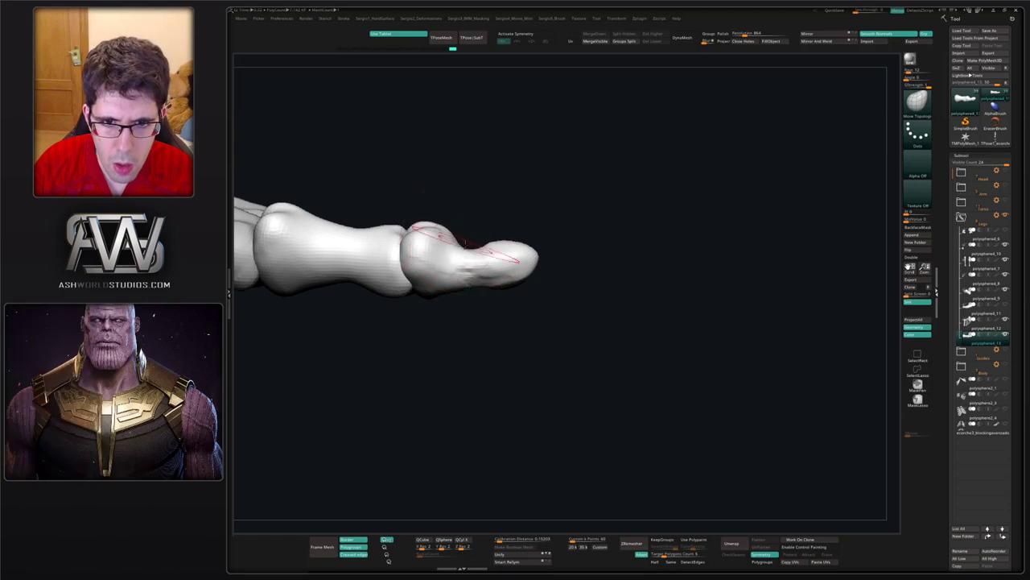
pyautogui.moveTo(451, 230); pyautogui.dragTo(469, 292, button='right')
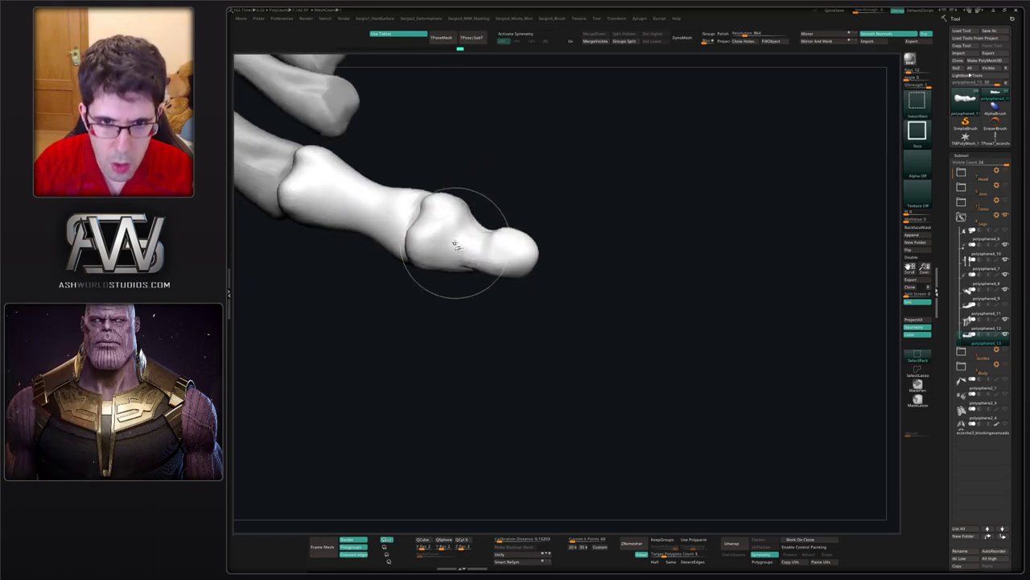
# - Flatten and even out the surface of the end phalanx's tip with the TrimDynamic brush
pyautogui.press('b')
pyautogui.press('t')
pyautogui.press('d')
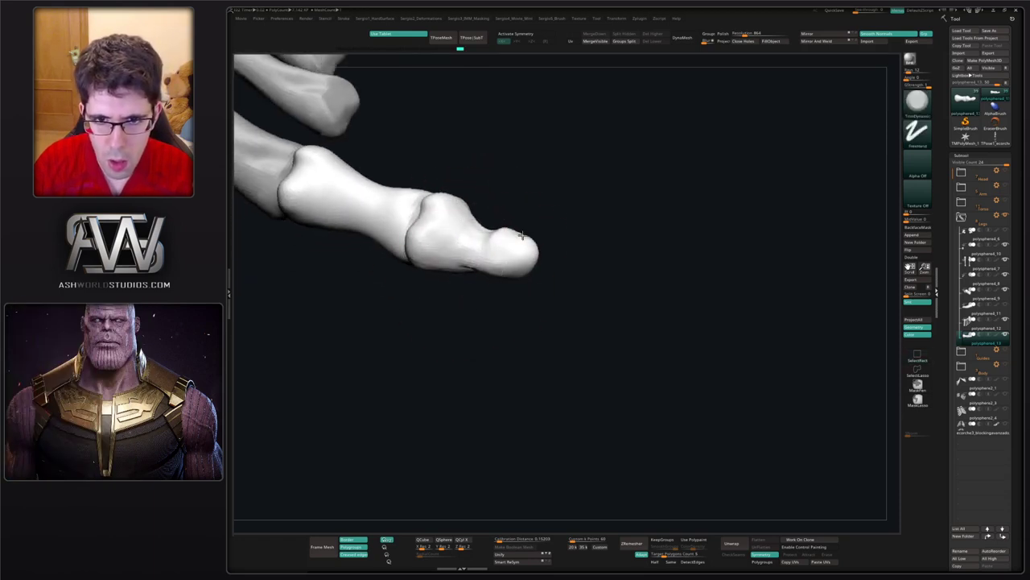
pyautogui.moveTo(497, 267); pyautogui.dragTo(492, 293, button='right')
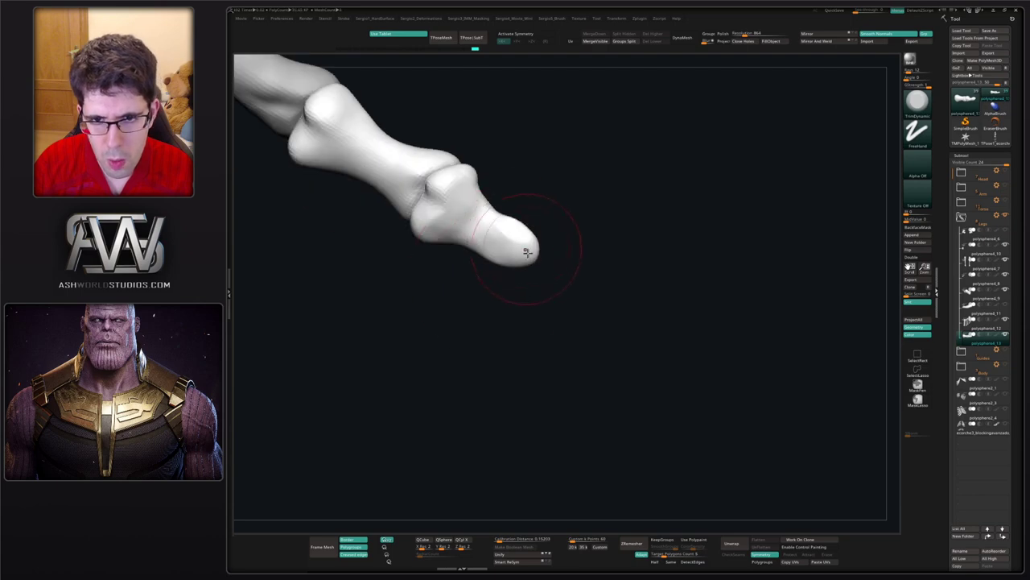
pyautogui.moveTo(526, 252); pyautogui.dragTo(527, 294, button='right')
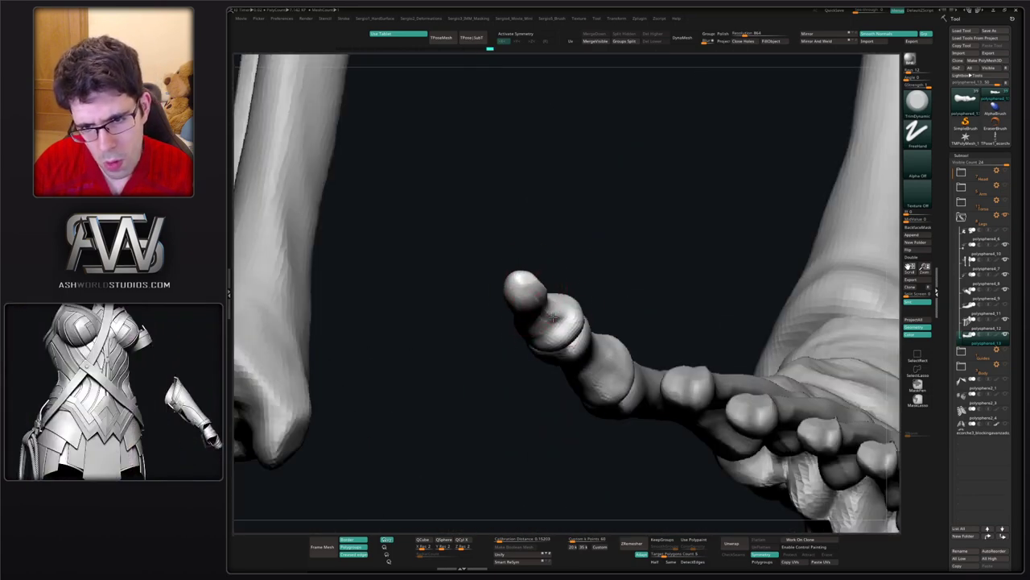
# - Refine the outline of the end phalanx's base with the Move Topological brush
pyautogui.moveTo(574, 330)
pyautogui.mouseDown(button='right')
pyautogui.moveTo(557, 314)
pyautogui.moveTo(556, 361)
pyautogui.moveTo(516, 284)
pyautogui.mouseUp(button='right')
pyautogui.press('b')
pyautogui.press('m')
pyautogui.press('t')
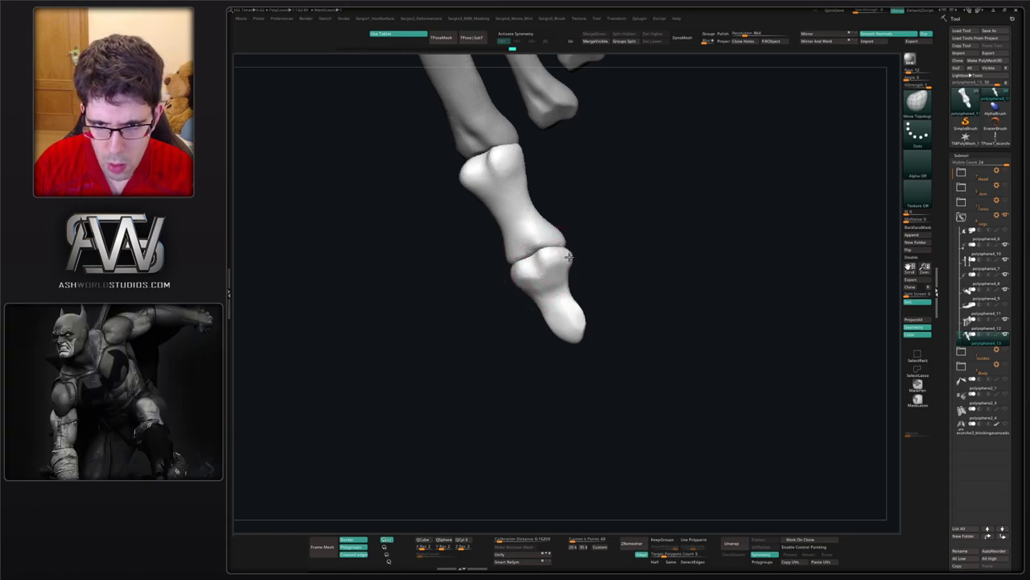
pyautogui.moveTo(562, 258)
pyautogui.mouseDown(button='right')
pyautogui.moveTo(568, 278)
pyautogui.moveTo(563, 266)
pyautogui.mouseUp(button='right')
pyautogui.moveTo(563, 266)
pyautogui.mouseDown(button='right')
pyautogui.moveTo(559, 294)
pyautogui.moveTo(572, 252)
pyautogui.moveTo(547, 255)
pyautogui.moveTo(570, 384)
pyautogui.moveTo(521, 352)
pyautogui.moveTo(494, 288)
pyautogui.moveTo(567, 321)
pyautogui.moveTo(559, 341)
pyautogui.moveTo(536, 295)
pyautogui.moveTo(496, 325)
pyautogui.moveTo(482, 311)
pyautogui.mouseUp(button='right')
# - Duplicate both big toe phalanges, scale the copy down, and place it ahead of the second metatarsal
pyautogui.press('w')
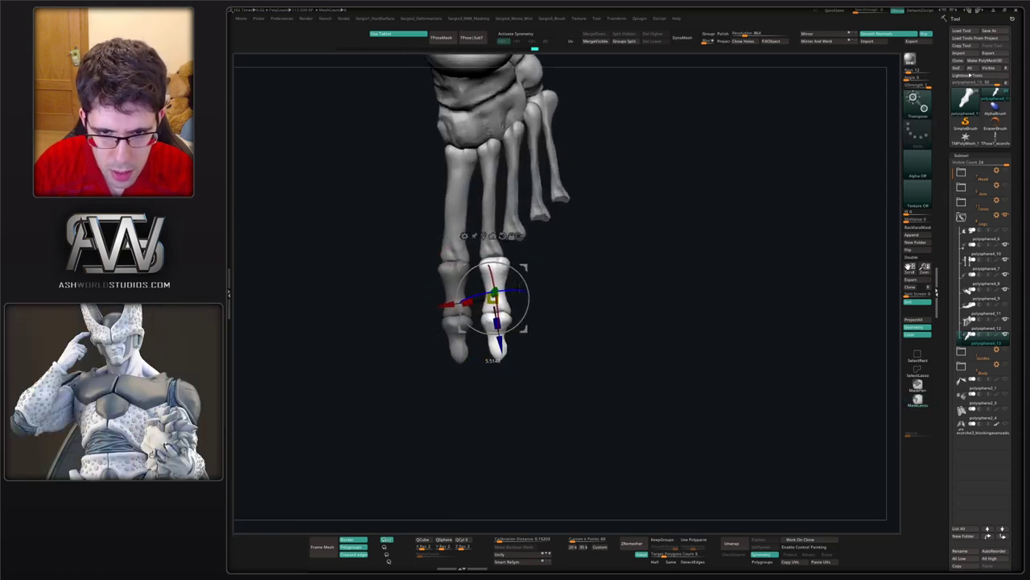
pyautogui.moveTo(539, 281); pyautogui.dragTo(553, 341, button='right')
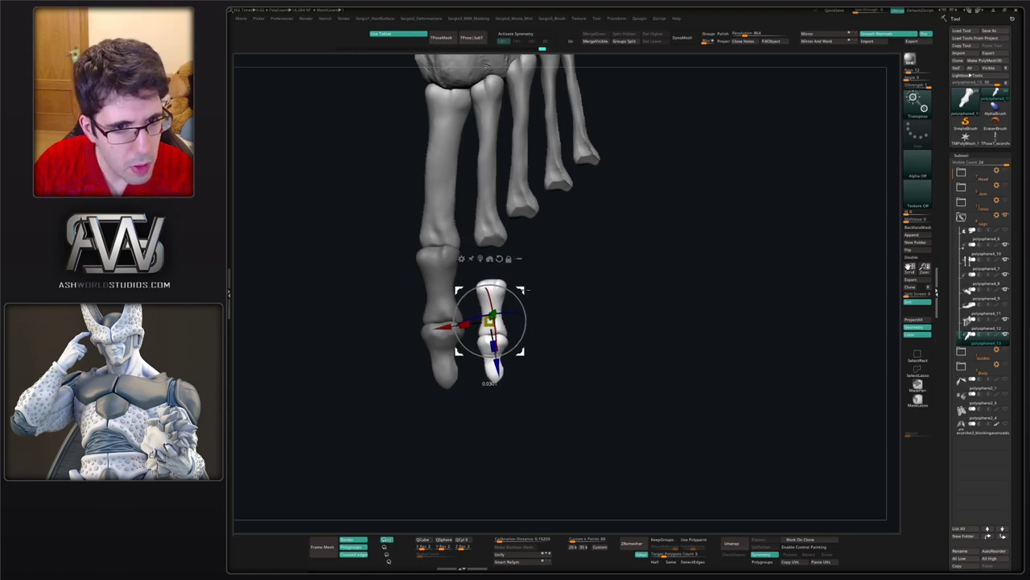
pyautogui.moveTo(524, 290); pyautogui.dragTo(513, 283, button='right')
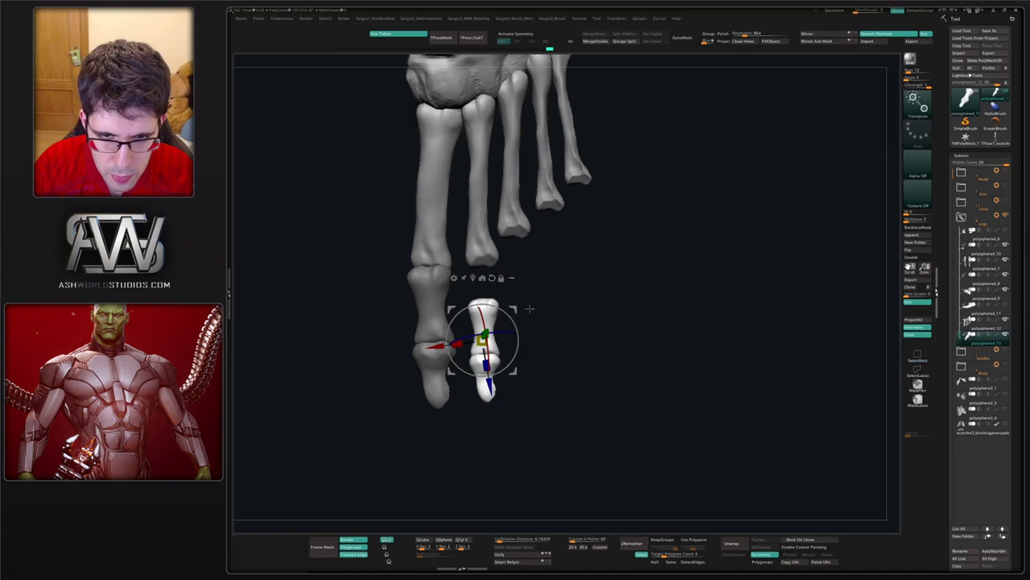
# - Mask the second toe's end phalanx and duplicate its unmasked phalanx back against the second metatarsal's head
pyautogui.keyDown('ctrl'); pyautogui.moveTo(530, 309); pyautogui.dragTo(532, 331); pyautogui.keyUp('ctrl')
pyautogui.keyDown('ctrl'); pyautogui.click(490, 326); pyautogui.keyUp('ctrl')
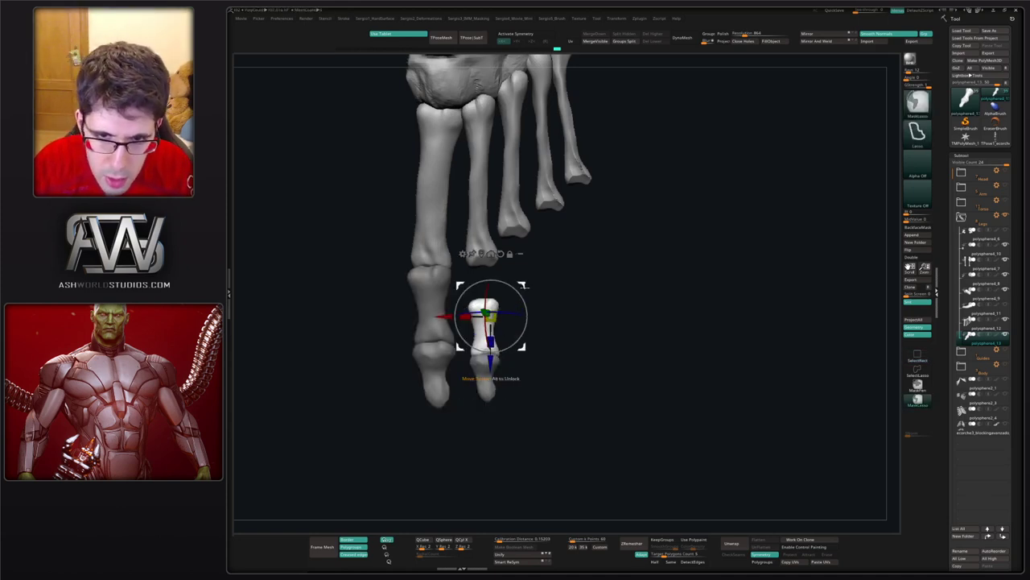
pyautogui.moveTo(523, 249); pyautogui.dragTo(524, 248)
pyautogui.press('q')
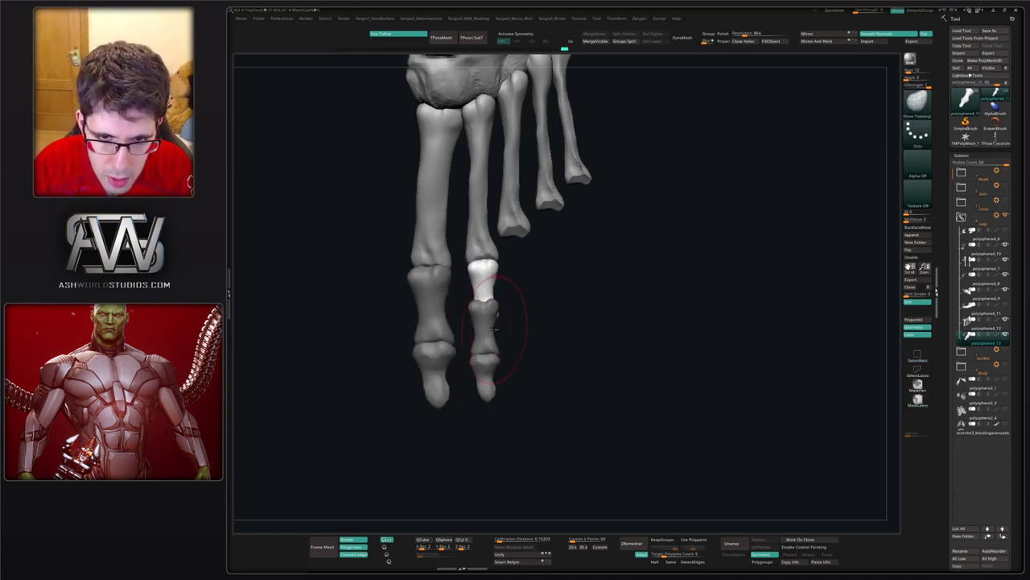
# - Mask everything except the second toe's middle phalanx and adjust its shape with the Move brush
pyautogui.press('w')
pyautogui.keyDown('ctrl'); pyautogui.moveTo(531, 328); pyautogui.dragTo(536, 348); pyautogui.keyUp('ctrl')
pyautogui.press('q')
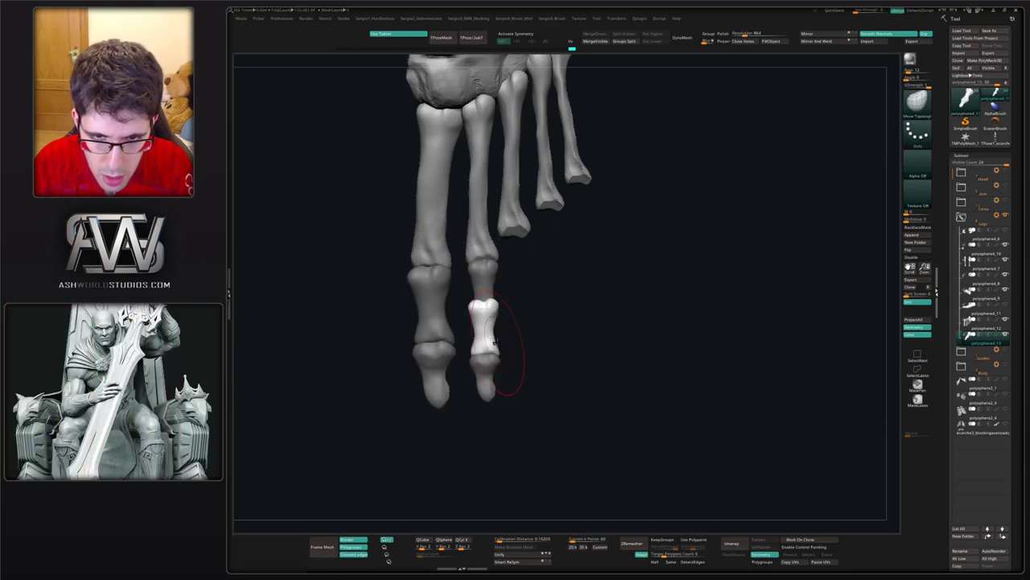
pyautogui.moveTo(510, 322); pyautogui.dragTo(487, 331)
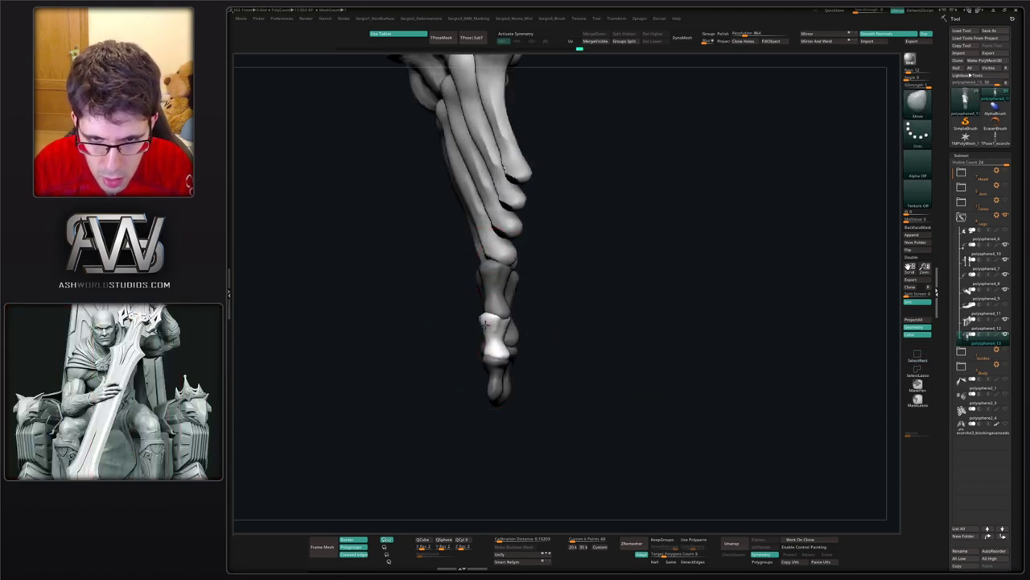
pyautogui.moveTo(485, 321)
pyautogui.mouseDown(button='right')
pyautogui.moveTo(494, 330)
pyautogui.moveTo(514, 312)
pyautogui.moveTo(538, 317)
pyautogui.moveTo(580, 395)
pyautogui.moveTo(557, 416)
pyautogui.moveTo(545, 353)
pyautogui.moveTo(564, 338)
pyautogui.mouseUp(button='right')
pyautogui.press('space')
pyautogui.keyDown('ctrl'); pyautogui.moveTo(563, 338); pyautogui.dragTo(569, 371); pyautogui.keyUp('ctrl')
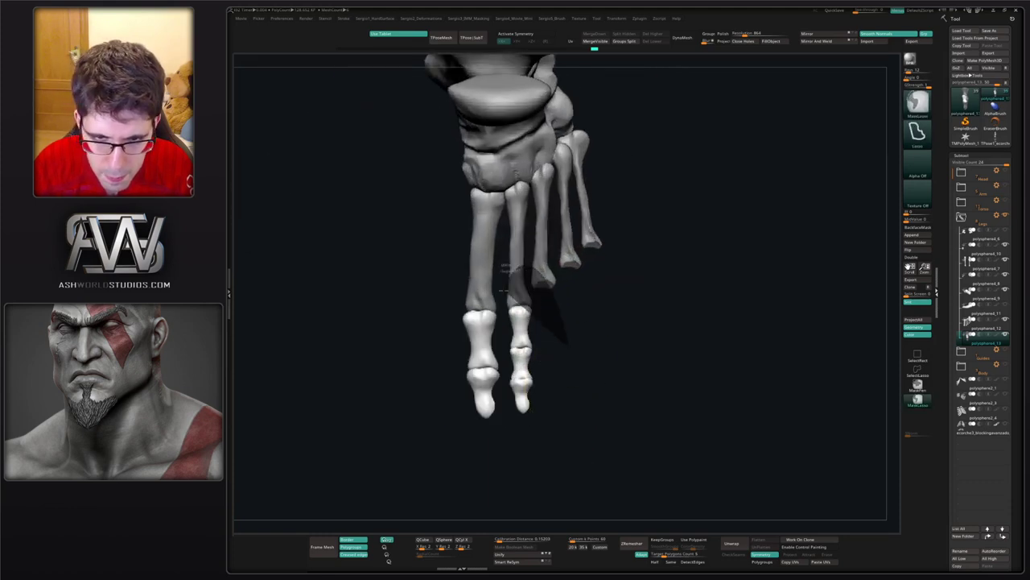
# - Isolate the second toe's phalanges with masks and align them with the second metatarsal's head
pyautogui.moveTo(504, 368)
pyautogui.keyDown('ctrl'); pyautogui.mouseDown()
pyautogui.moveTo(572, 411)
pyautogui.moveTo(572, 390)
pyautogui.mouseUp(); pyautogui.keyUp('ctrl')
pyautogui.keyDown('ctrl'); pyautogui.click(549, 381); pyautogui.keyUp('ctrl')
pyautogui.press('w')
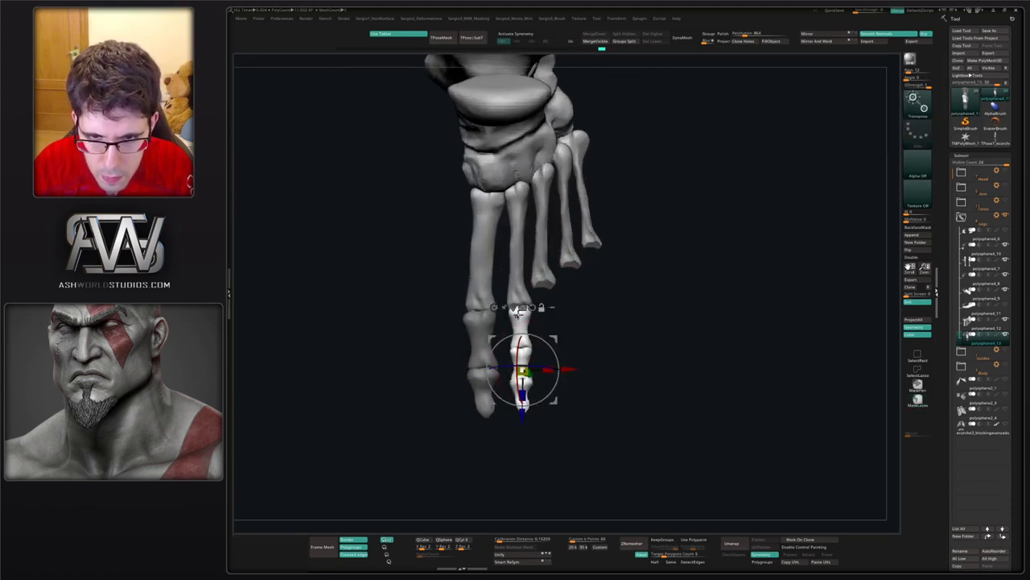
pyautogui.keyDown('alt'); pyautogui.moveTo(556, 341); pyautogui.dragTo(551, 282); pyautogui.keyUp('alt')
pyautogui.keyDown('alt'); pyautogui.moveTo(592, 304); pyautogui.dragTo(554, 320, button='right'); pyautogui.keyUp('alt')
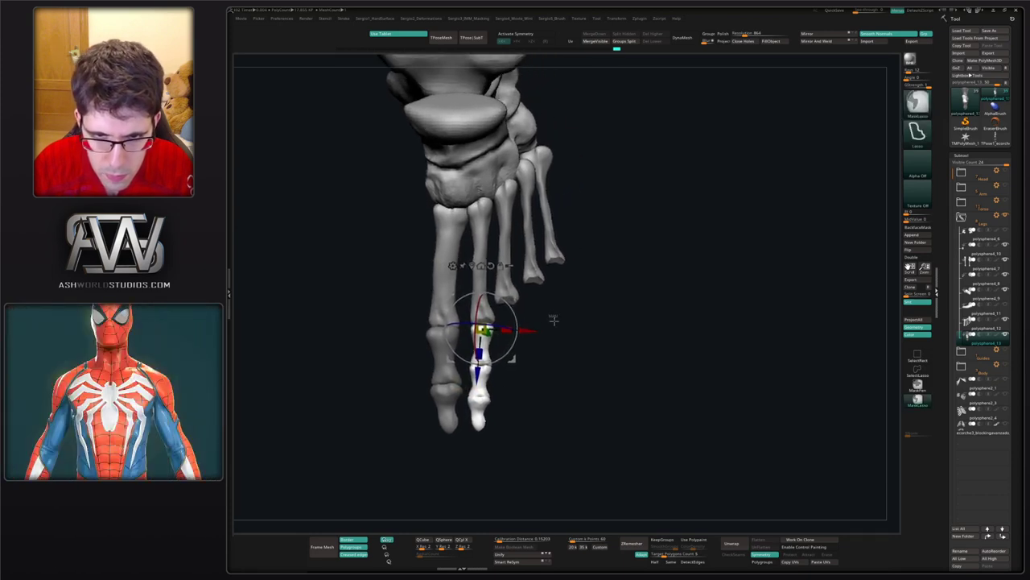
pyautogui.keyDown('ctrl'); pyautogui.moveTo(554, 320); pyautogui.dragTo(562, 331); pyautogui.keyUp('ctrl')
pyautogui.hotkey('ctrl', 'z')
pyautogui.keyDown('ctrl'); pyautogui.moveTo(513, 297); pyautogui.dragTo(541, 281); pyautogui.keyUp('ctrl')
pyautogui.moveTo(541, 282); pyautogui.dragTo(451, 219, button='right')
pyautogui.moveTo(454, 358)
pyautogui.keyDown('alt'); pyautogui.mouseDown(button='right')
pyautogui.moveTo(511, 344)
pyautogui.moveTo(491, 357)
pyautogui.moveTo(532, 336)
pyautogui.moveTo(515, 342)
pyautogui.mouseUp(button='right'); pyautogui.keyUp('alt')
pyautogui.keyDown('ctrl'); pyautogui.click(520, 304); pyautogui.keyUp('ctrl')
pyautogui.rightClick(515, 342)
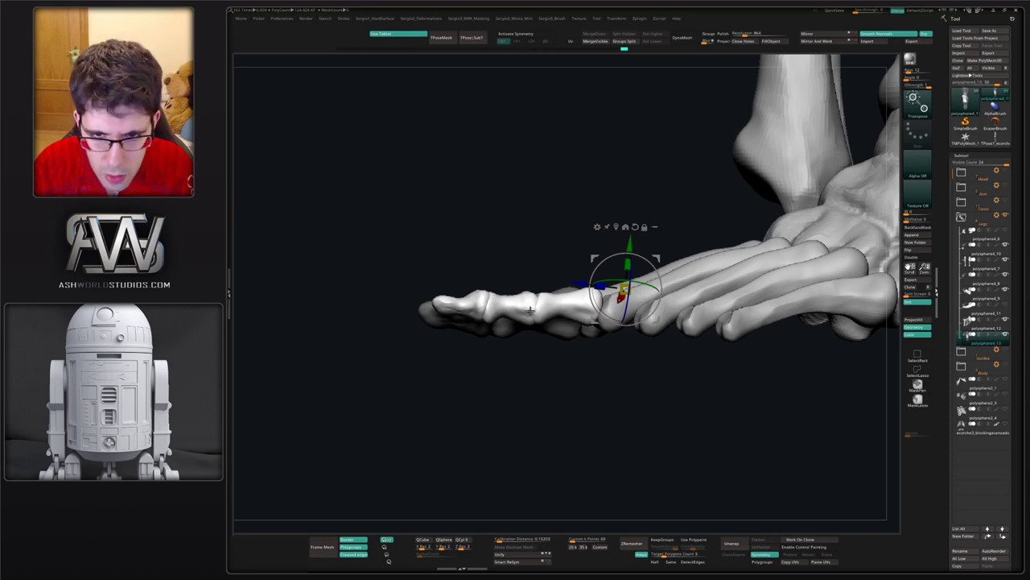
# - Isolate the second toe's middle and end phalanges in turn and angle them downward to bend the toe
pyautogui.hotkey('shift', 'f')
pyautogui.hotkey('shift', 'f')
pyautogui.keyDown('ctrl'); pyautogui.click(527, 311); pyautogui.keyUp('ctrl')
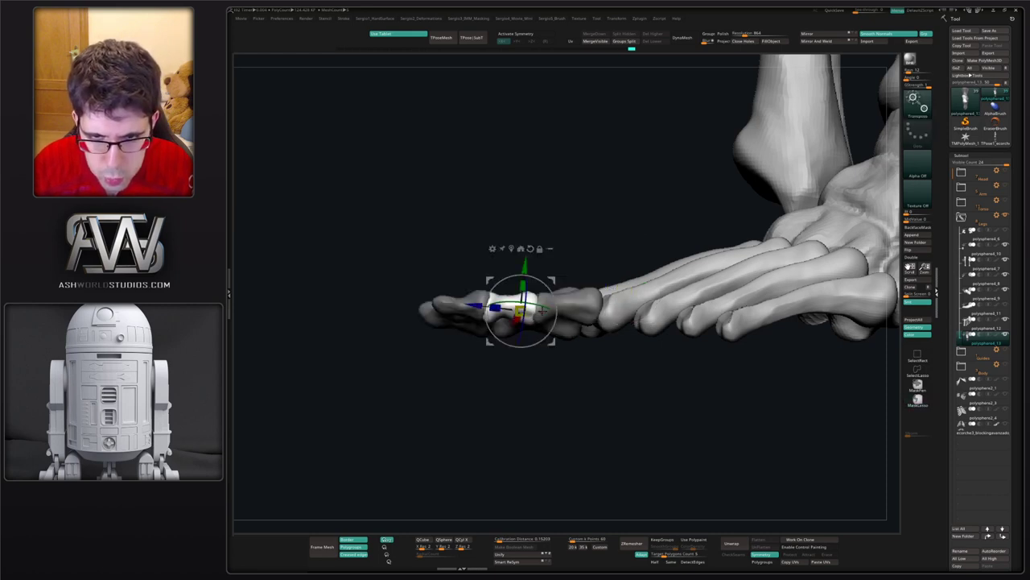
pyautogui.moveTo(562, 287); pyautogui.dragTo(568, 288)
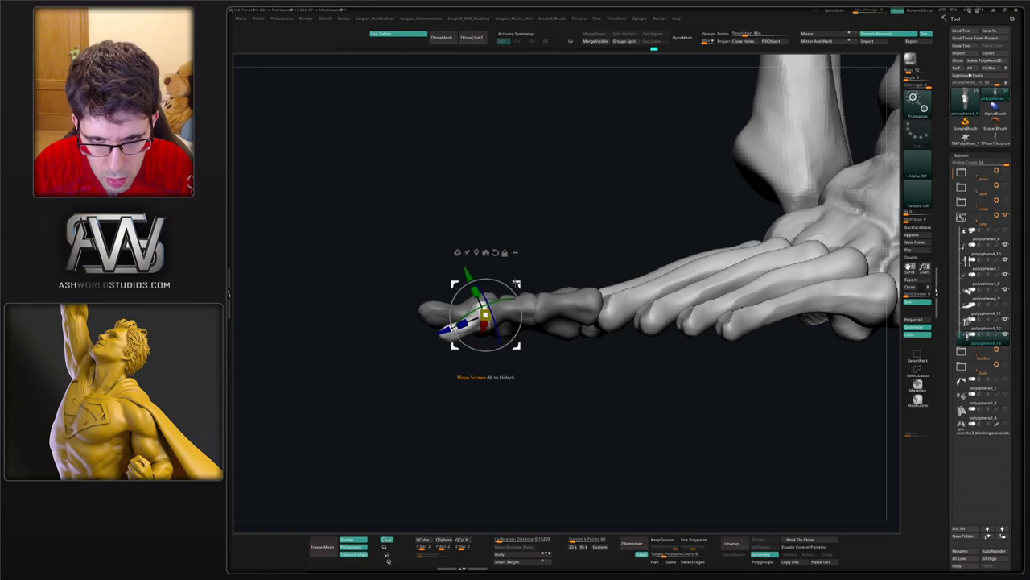
pyautogui.moveTo(518, 284); pyautogui.dragTo(519, 283)
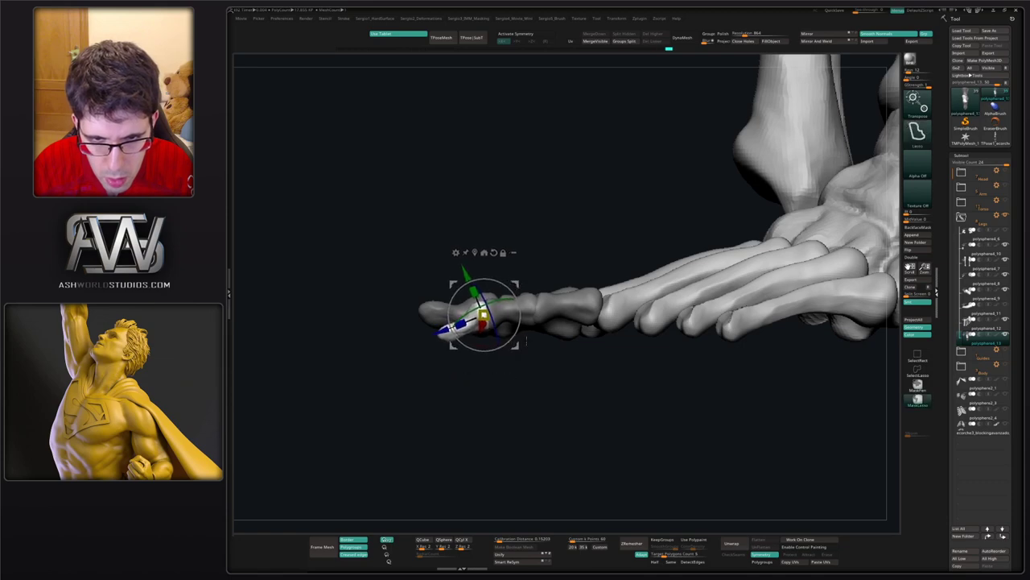
# - Duplicate the second toe's phalanges and place the copies ahead of the third and fourth metatarsals
pyautogui.moveTo(529, 355); pyautogui.dragTo(570, 361)
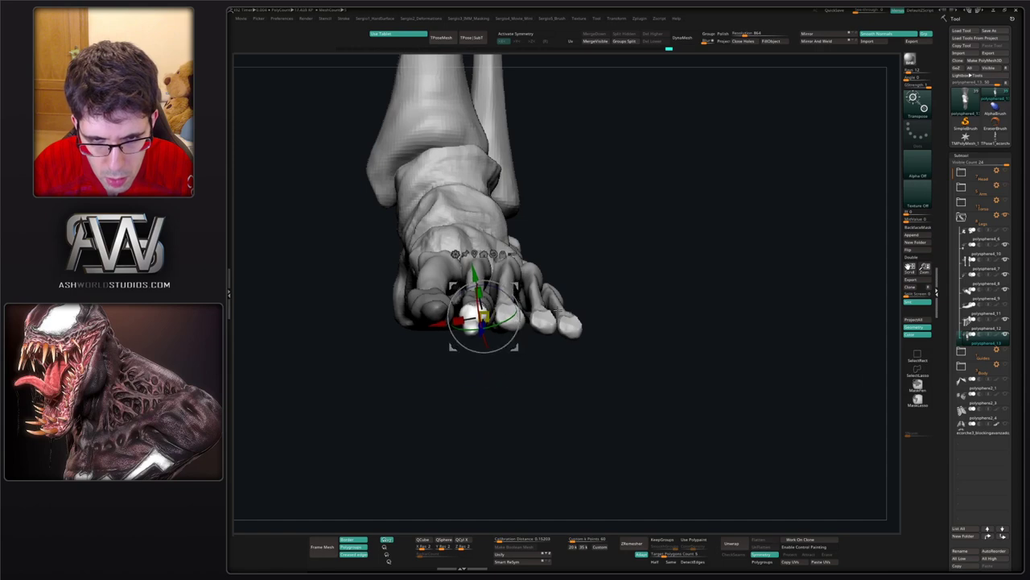
pyautogui.moveTo(557, 310)
pyautogui.mouseDown()
pyautogui.moveTo(515, 314)
pyautogui.moveTo(512, 323)
pyautogui.moveTo(590, 332)
pyautogui.moveTo(597, 377)
pyautogui.moveTo(585, 315)
pyautogui.mouseUp()
pyautogui.keyDown('ctrl'); pyautogui.moveTo(582, 312); pyautogui.dragTo(556, 279, button='right'); pyautogui.keyUp('ctrl')
pyautogui.keyDown('ctrl'); pyautogui.moveTo(552, 282); pyautogui.dragTo(554, 296); pyautogui.keyUp('ctrl')
pyautogui.moveTo(533, 253)
pyautogui.keyDown('ctrl'); pyautogui.mouseDown()
pyautogui.moveTo(497, 187)
pyautogui.moveTo(456, 231)
pyautogui.mouseUp(); pyautogui.keyUp('ctrl')
pyautogui.moveTo(449, 272)
pyautogui.keyDown('ctrl'); pyautogui.mouseDown()
pyautogui.moveTo(453, 324)
pyautogui.moveTo(542, 373)
pyautogui.moveTo(538, 291)
pyautogui.moveTo(547, 273)
pyautogui.mouseUp(); pyautogui.keyUp('ctrl')
pyautogui.hotkey('ctrl', 'z')
pyautogui.hotkey('ctrl', 'z')
pyautogui.keyDown('ctrl'); pyautogui.click(563, 267); pyautogui.keyUp('ctrl')
pyautogui.moveTo(484, 317); pyautogui.dragTo(516, 293)
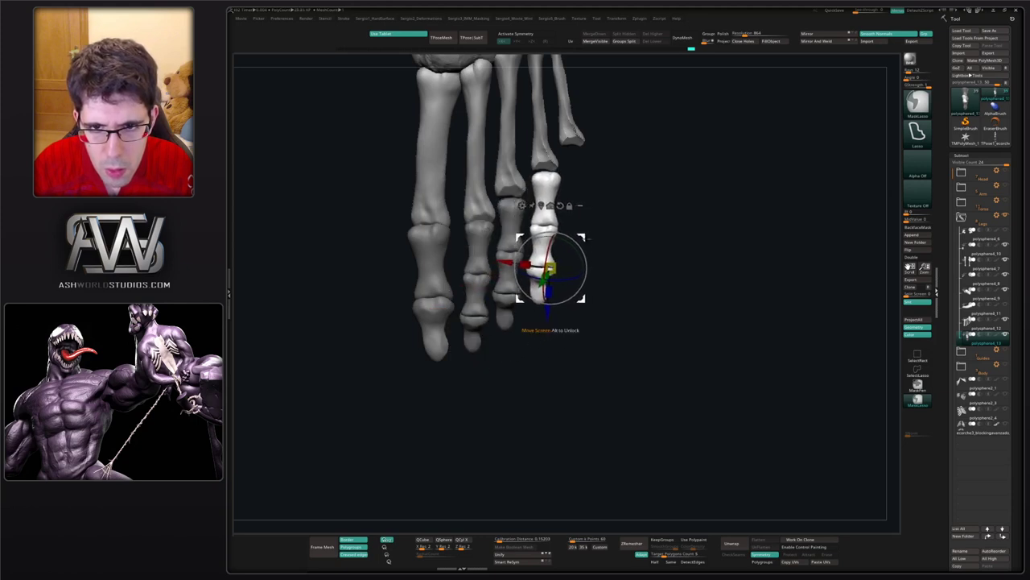
# - Duplicate the fourth toe's phalanges for the fifth toe, then rotate and place the copy against the fifth metatarsal's head
pyautogui.moveTo(583, 251); pyautogui.dragTo(613, 225)
pyautogui.keyDown('alt'); pyautogui.moveTo(601, 246); pyautogui.dragTo(571, 272, button='right'); pyautogui.keyUp('alt')
pyautogui.moveTo(547, 257); pyautogui.dragTo(544, 258)
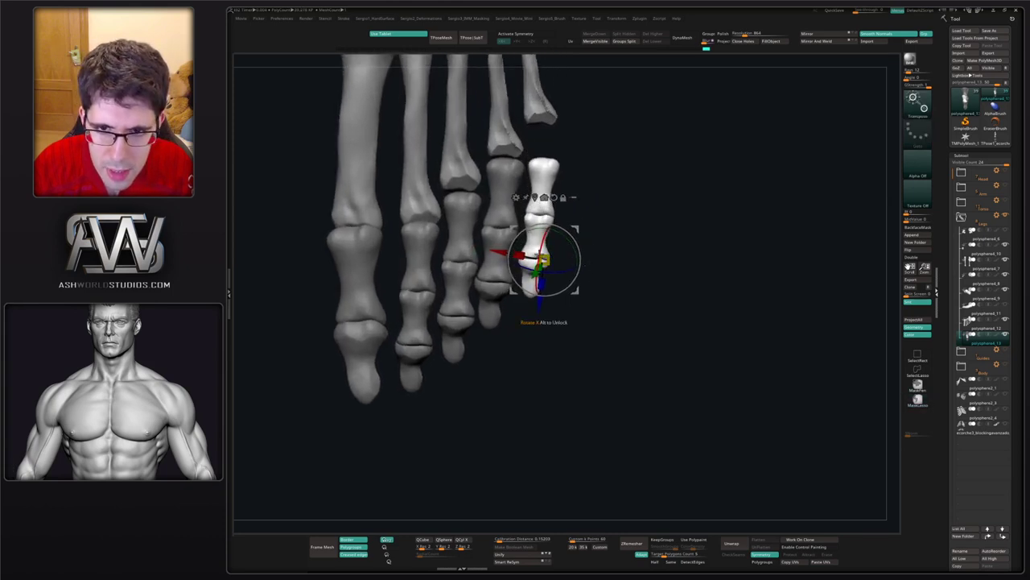
pyautogui.moveTo(579, 218)
pyautogui.mouseDown()
pyautogui.moveTo(581, 205)
pyautogui.moveTo(565, 236)
pyautogui.moveTo(577, 196)
pyautogui.mouseUp()
pyautogui.hotkey('ctrl', 'z')
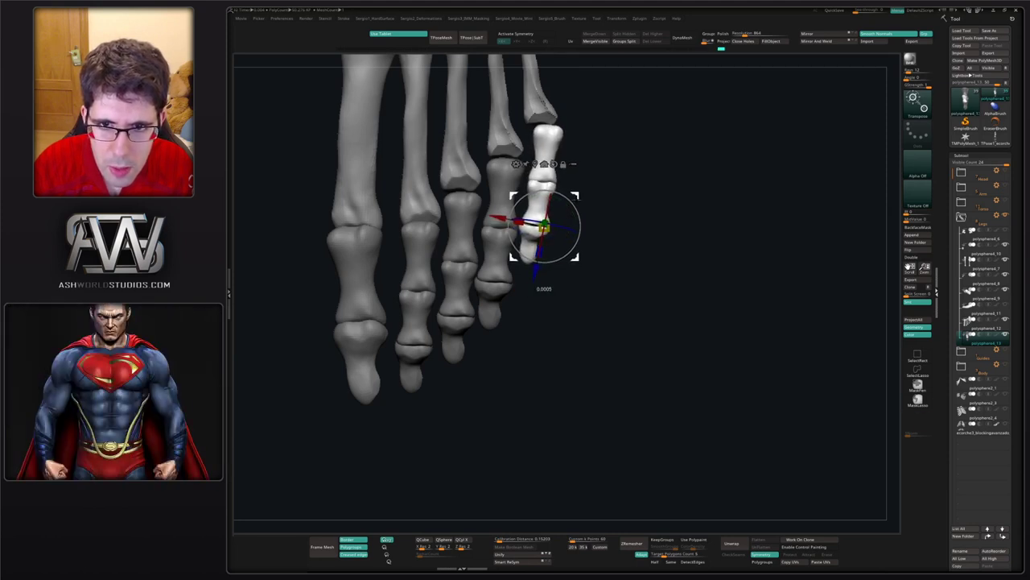
pyautogui.moveTo(607, 211); pyautogui.dragTo(541, 219)
pyautogui.moveTo(609, 243); pyautogui.dragTo(592, 231)
pyautogui.moveTo(569, 195); pyautogui.dragTo(570, 210)
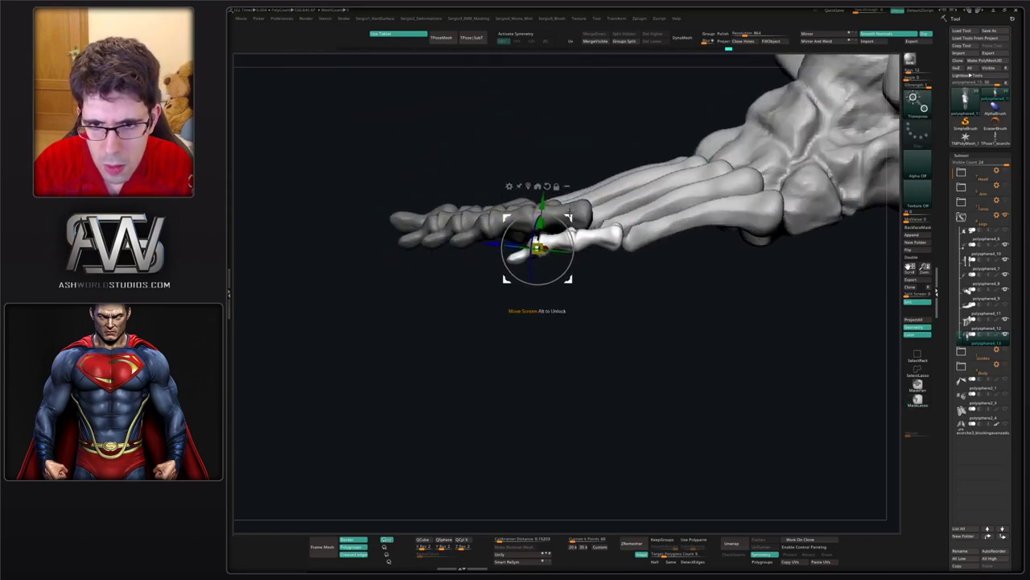
# - Mask all toes except the fourth and lower its phalanges to line up with the fourth metatarsal's head
pyautogui.moveTo(465, 289); pyautogui.dragTo(484, 259)
pyautogui.hotkey('ctrl', 'shift')
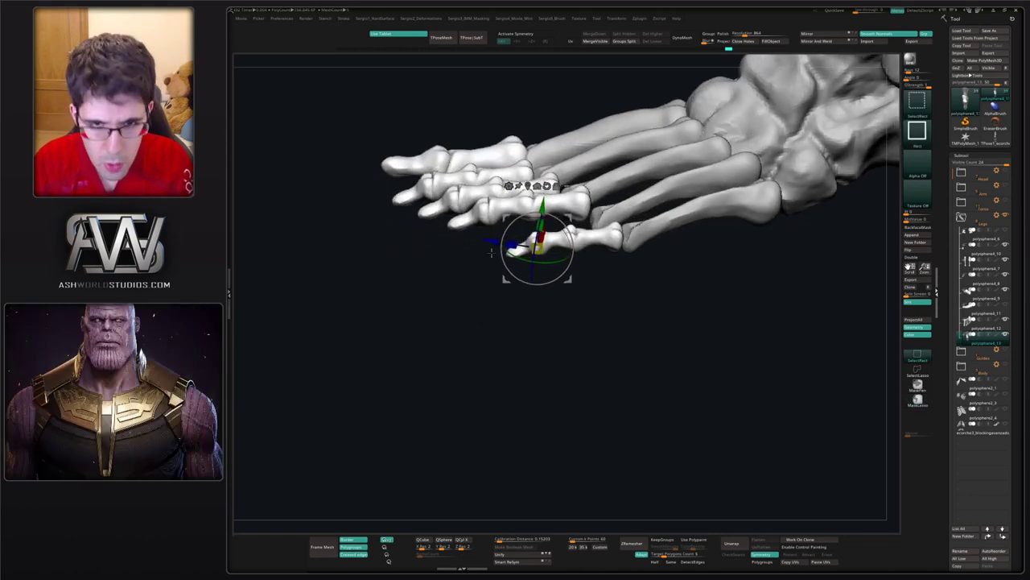
pyautogui.press('q')
pyautogui.keyDown('ctrl'); pyautogui.keyDown('shift'); pyautogui.click(480, 216); pyautogui.keyUp('shift'); pyautogui.keyUp('ctrl')
pyautogui.keyDown('ctrl'); pyautogui.keyDown('shift'); pyautogui.click(479, 216); pyautogui.keyUp('shift'); pyautogui.keyUp('ctrl')
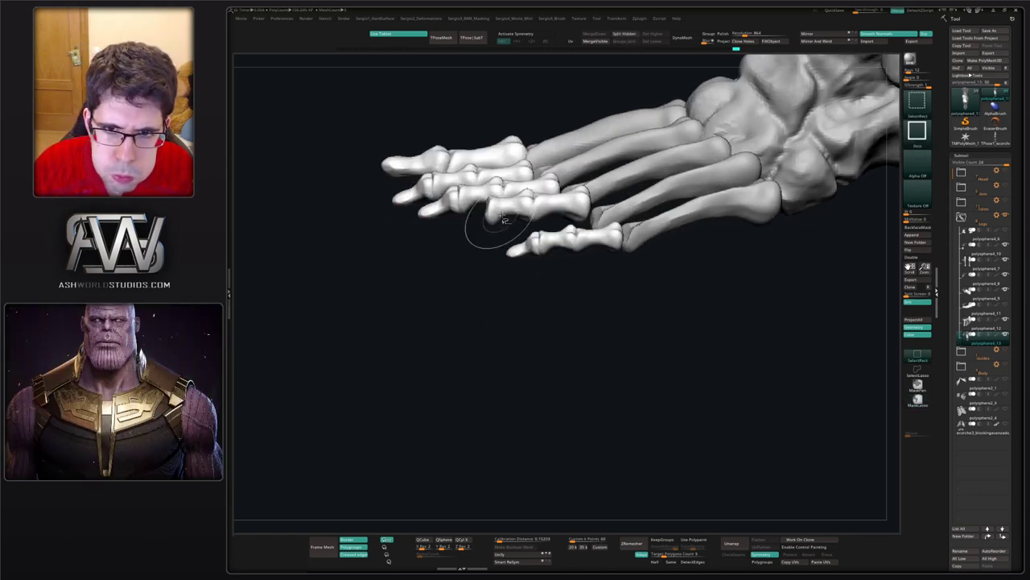
pyautogui.keyDown('ctrl'); pyautogui.keyDown('shift'); pyautogui.click(548, 205); pyautogui.keyUp('shift'); pyautogui.keyUp('ctrl')
pyautogui.keyDown('ctrl'); pyautogui.click(481, 290); pyautogui.keyUp('ctrl')
pyautogui.keyDown('ctrl'); pyautogui.keyDown('shift'); pyautogui.click(479, 290); pyautogui.keyUp('shift'); pyautogui.keyUp('ctrl')
pyautogui.press('w')
pyautogui.moveTo(515, 278); pyautogui.dragTo(541, 332)
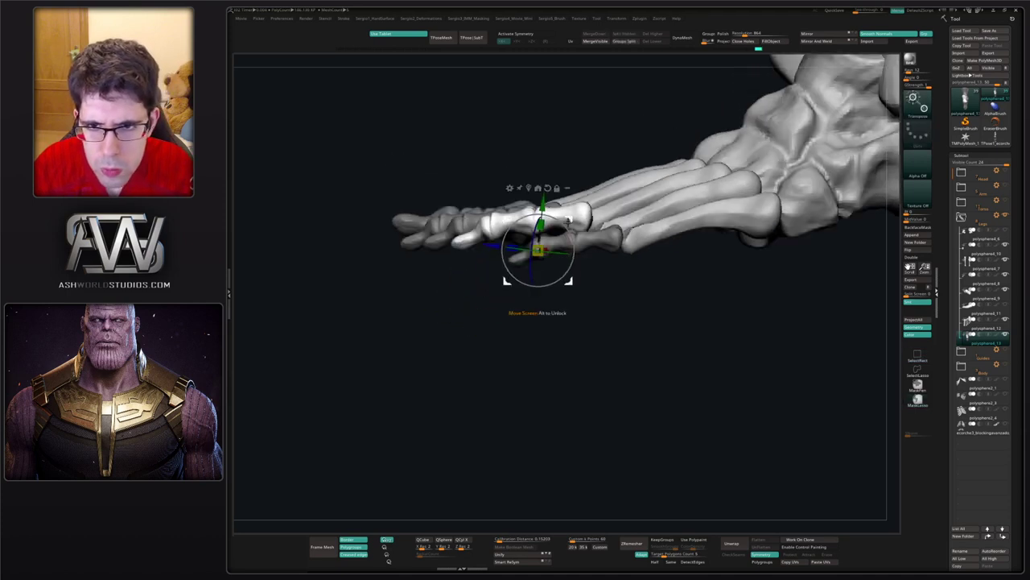
pyautogui.moveTo(573, 233); pyautogui.dragTo(574, 235)
# - Mask all toes except the third and lower its phalanges to meet the third metatarsal's head
pyautogui.keyDown('alt'); pyautogui.moveTo(439, 279); pyautogui.dragTo(495, 311); pyautogui.keyUp('alt')
pyautogui.press('q')
pyautogui.keyDown('ctrl'); pyautogui.keyDown('shift'); pyautogui.click(500, 255); pyautogui.keyUp('shift'); pyautogui.keyUp('ctrl')
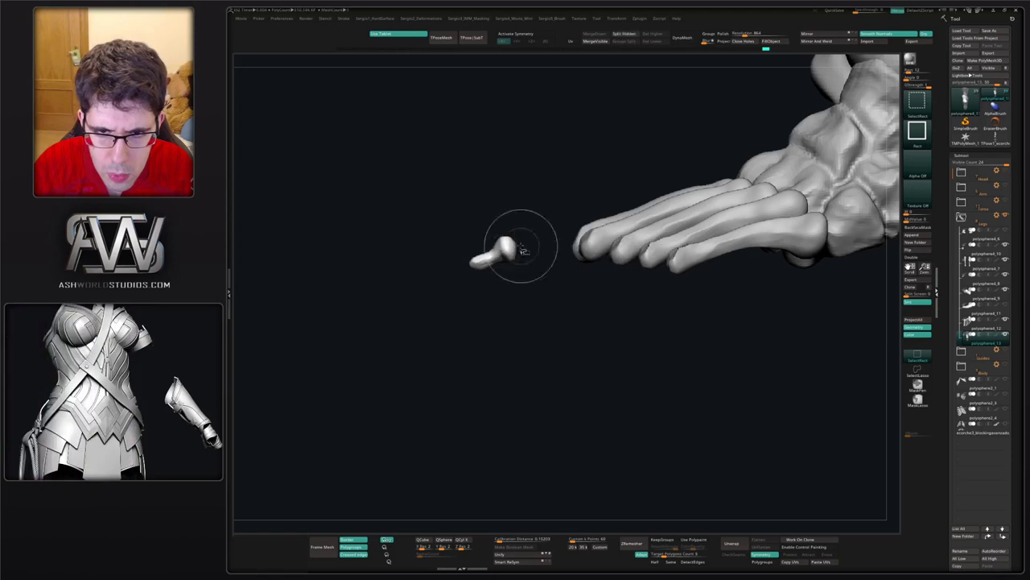
pyautogui.keyDown('ctrl'); pyautogui.keyDown('shift'); pyautogui.moveTo(525, 249); pyautogui.dragTo(528, 246); pyautogui.keyUp('shift'); pyautogui.keyUp('ctrl')
pyautogui.keyDown('ctrl'); pyautogui.click(508, 342); pyautogui.keyUp('ctrl')
pyautogui.keyDown('ctrl'); pyautogui.keyDown('shift'); pyautogui.click(512, 338); pyautogui.keyUp('shift'); pyautogui.keyUp('ctrl')
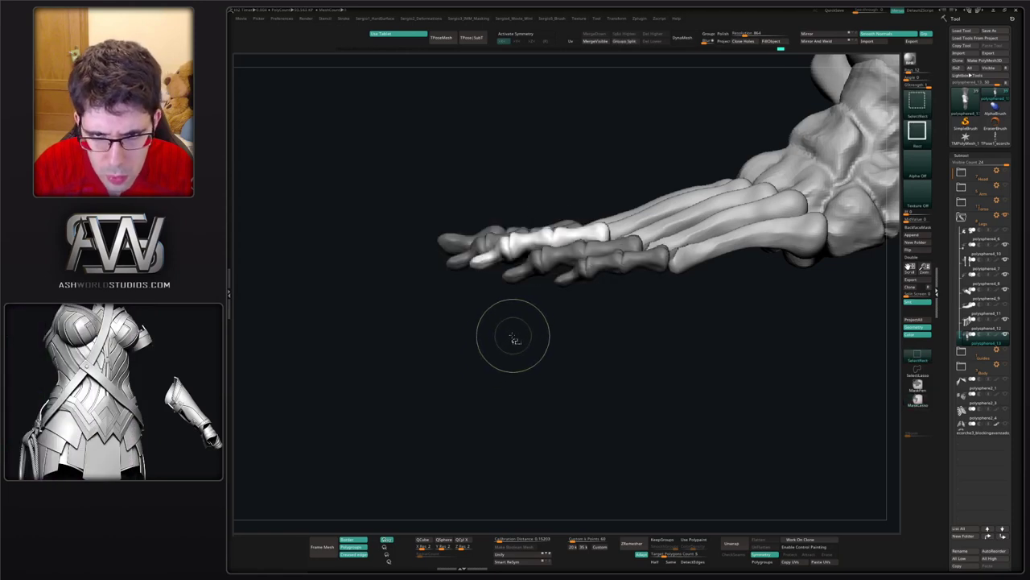
pyautogui.press('w')
pyautogui.moveTo(594, 237); pyautogui.dragTo(593, 245)
# - Examine the arrangement and relative lengths of all five toes against the whole foot
pyautogui.press('q')
pyautogui.keyDown('ctrl'); pyautogui.moveTo(567, 295); pyautogui.dragTo(564, 187, button='right'); pyautogui.keyUp('ctrl')
pyautogui.moveTo(558, 348)
pyautogui.mouseDown()
pyautogui.moveTo(600, 311)
pyautogui.moveTo(598, 295)
pyautogui.moveTo(585, 318)
pyautogui.moveTo(594, 339)
pyautogui.moveTo(567, 330)
pyautogui.moveTo(582, 312)
pyautogui.moveTo(582, 334)
pyautogui.mouseUp()
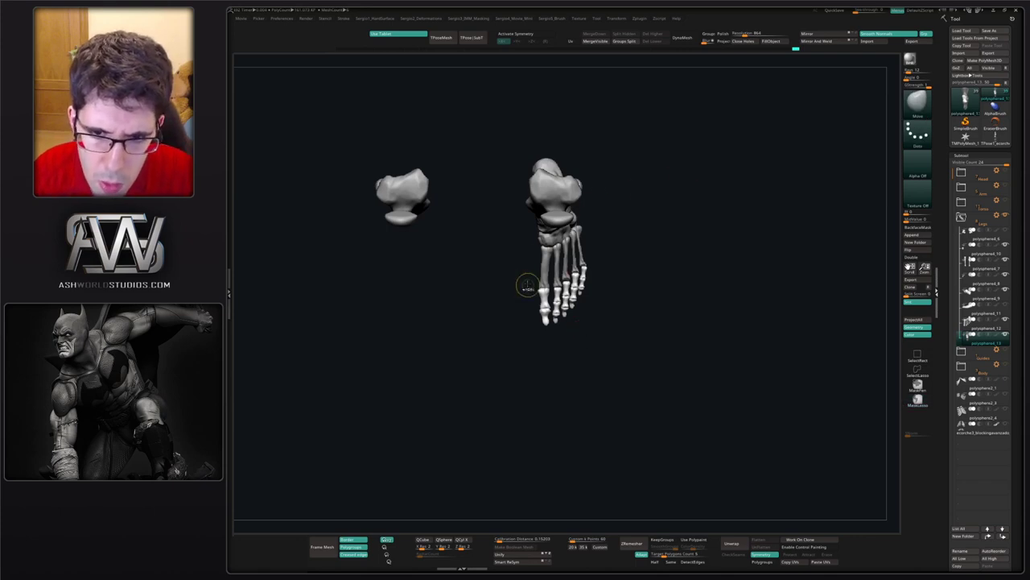
pyautogui.press('w')
pyautogui.moveTo(527, 285)
pyautogui.keyDown('alt'); pyautogui.mouseDown()
pyautogui.moveTo(551, 330)
pyautogui.moveTo(538, 327)
pyautogui.mouseUp(); pyautogui.keyUp('alt')
pyautogui.press('q')
pyautogui.keyDown('ctrl'); pyautogui.keyDown('shift'); pyautogui.click(546, 317); pyautogui.keyUp('shift'); pyautogui.keyUp('ctrl')
pyautogui.keyDown('ctrl'); pyautogui.keyDown('shift'); pyautogui.click(547, 316); pyautogui.keyUp('shift'); pyautogui.keyUp('ctrl')
pyautogui.keyDown('ctrl'); pyautogui.keyDown('shift'); pyautogui.click(548, 337); pyautogui.keyUp('shift'); pyautogui.keyUp('ctrl')
pyautogui.keyDown('ctrl'); pyautogui.keyDown('shift'); pyautogui.click(529, 334); pyautogui.keyUp('shift'); pyautogui.keyUp('ctrl')
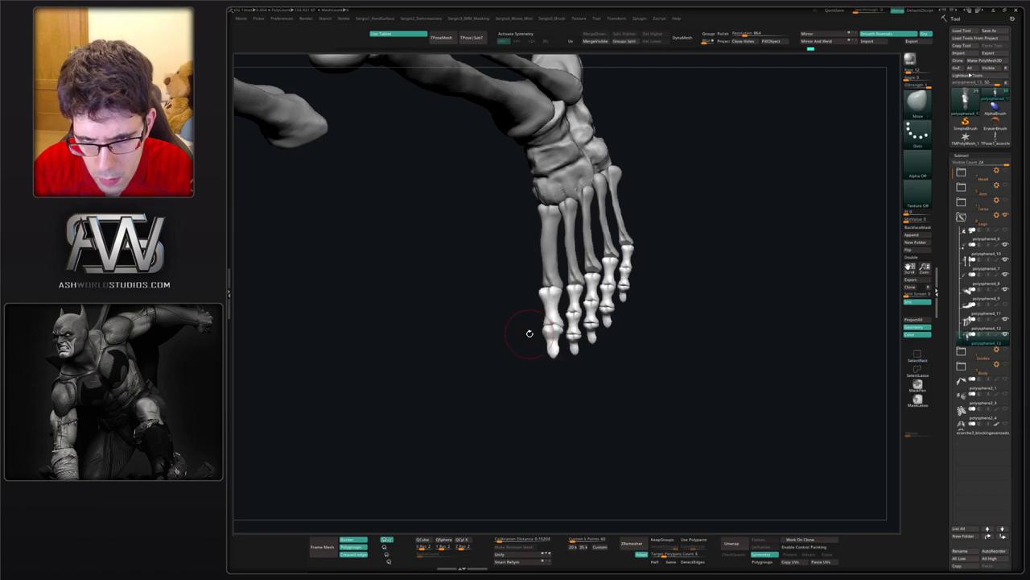
# - Display the polyframe and regenerate the polygroups so that each phalanx has its own group
pyautogui.hotkey('shift', 'f')
pyautogui.keyDown('ctrl'); pyautogui.moveTo(527, 340); pyautogui.dragTo(578, 501, button='right'); pyautogui.keyUp('ctrl')
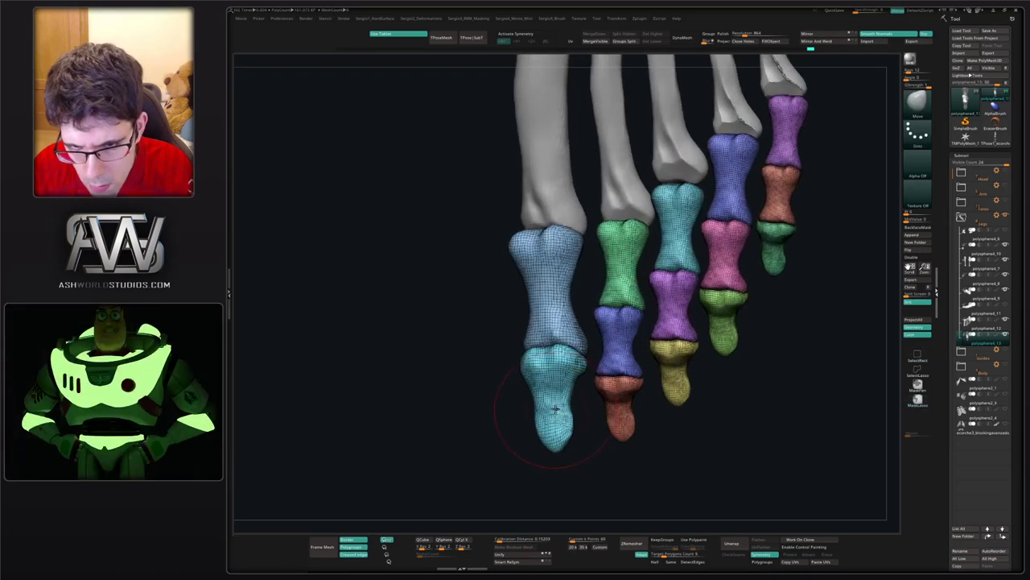
pyautogui.moveTo(552, 403); pyautogui.dragTo(570, 397, button='right')
pyautogui.keyDown('ctrl'); pyautogui.keyDown('shift'); pyautogui.click(572, 374); pyautogui.keyUp('shift'); pyautogui.keyUp('ctrl')
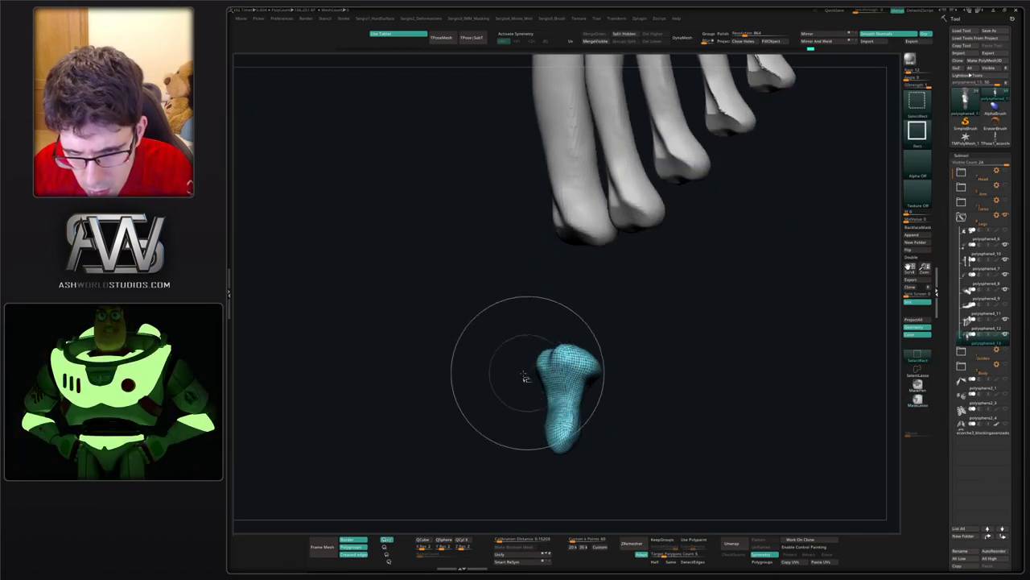
pyautogui.keyDown('ctrl'); pyautogui.keyDown('shift'); pyautogui.click(527, 375); pyautogui.keyUp('shift'); pyautogui.keyUp('ctrl')
pyautogui.hotkey('ctrl', 'shift', 'g')
pyautogui.keyDown('ctrl'); pyautogui.keyDown('shift'); pyautogui.click(554, 366); pyautogui.keyUp('shift'); pyautogui.keyUp('ctrl')
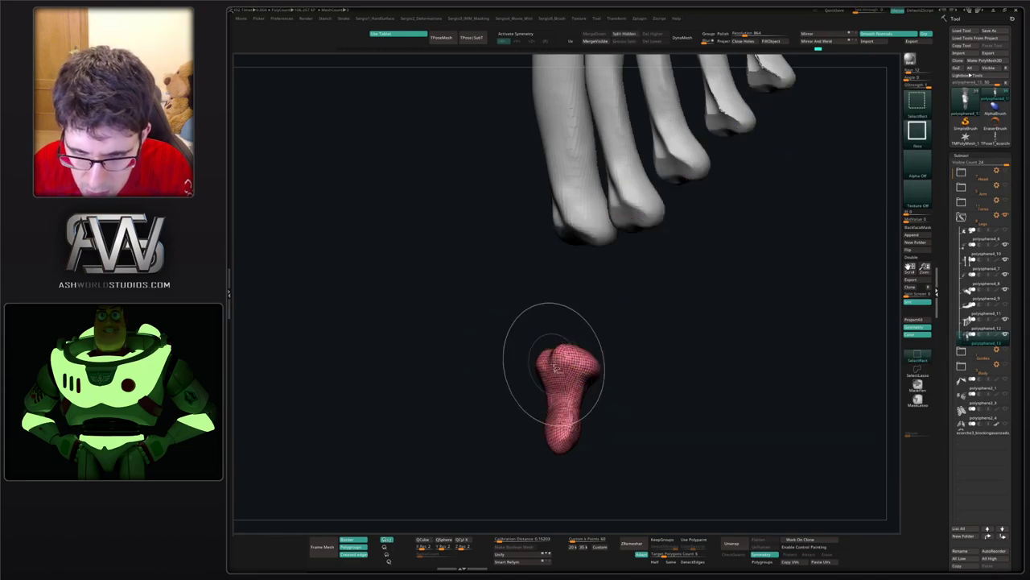
pyautogui.keyDown('ctrl'); pyautogui.keyDown('shift'); pyautogui.click(556, 359); pyautogui.keyUp('shift'); pyautogui.keyUp('ctrl')
pyautogui.keyDown('ctrl'); pyautogui.keyDown('shift'); pyautogui.click(559, 354); pyautogui.keyUp('shift'); pyautogui.keyUp('ctrl')
pyautogui.moveTo(565, 353)
pyautogui.mouseDown(button='right')
pyautogui.moveTo(548, 359)
pyautogui.moveTo(560, 359)
pyautogui.mouseUp(button='right')
pyautogui.moveTo(537, 307)
pyautogui.keyDown('ctrl'); pyautogui.keyDown('shift'); pyautogui.mouseDown()
pyautogui.moveTo(537, 352)
pyautogui.moveTo(585, 456)
pyautogui.mouseUp(); pyautogui.keyUp('shift'); pyautogui.keyUp('ctrl')
pyautogui.keyDown('ctrl'); pyautogui.keyDown('shift'); pyautogui.click(584, 469); pyautogui.keyUp('shift'); pyautogui.keyUp('ctrl')
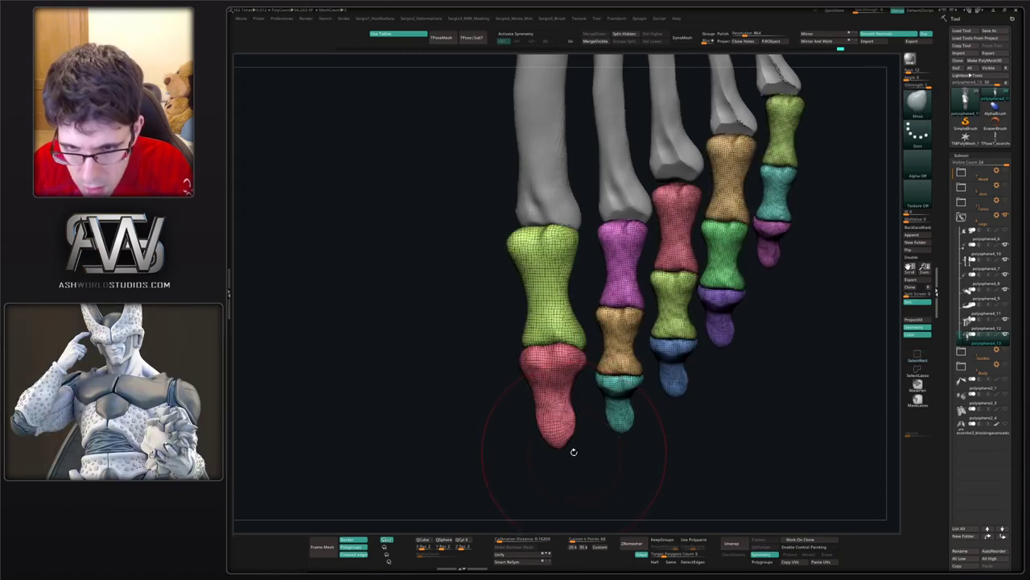
# - Mask every toe except the big toe and rotate its two phalanges about the first metatarsal joint toward the second toe
pyautogui.keyDown('ctrl'); pyautogui.keyDown('shift'); pyautogui.click(561, 355); pyautogui.keyUp('shift'); pyautogui.keyUp('ctrl')
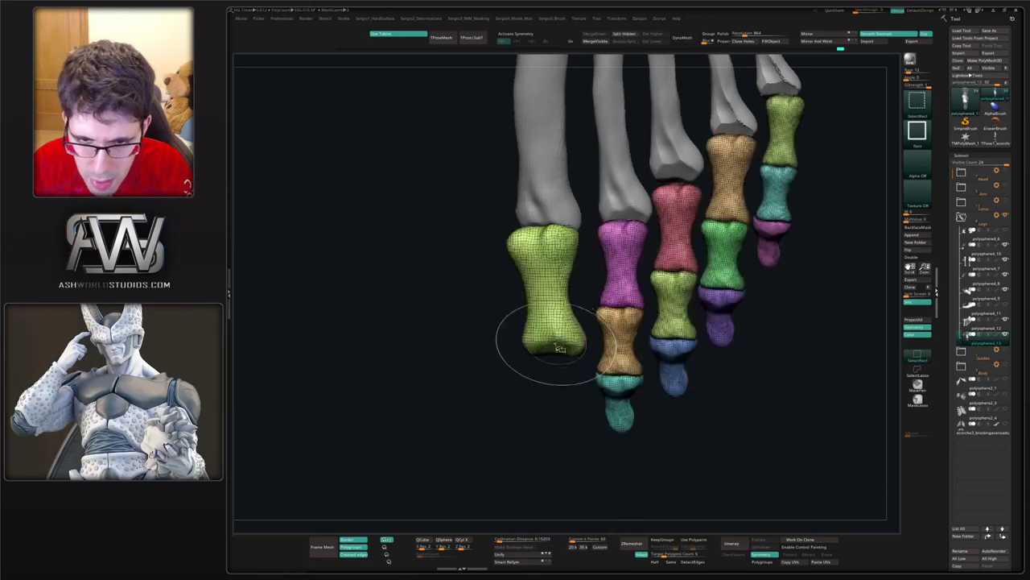
pyautogui.keyDown('ctrl'); pyautogui.keyDown('shift'); pyautogui.click(545, 339); pyautogui.keyUp('shift'); pyautogui.keyUp('ctrl')
pyautogui.moveTo(553, 368); pyautogui.dragTo(544, 330)
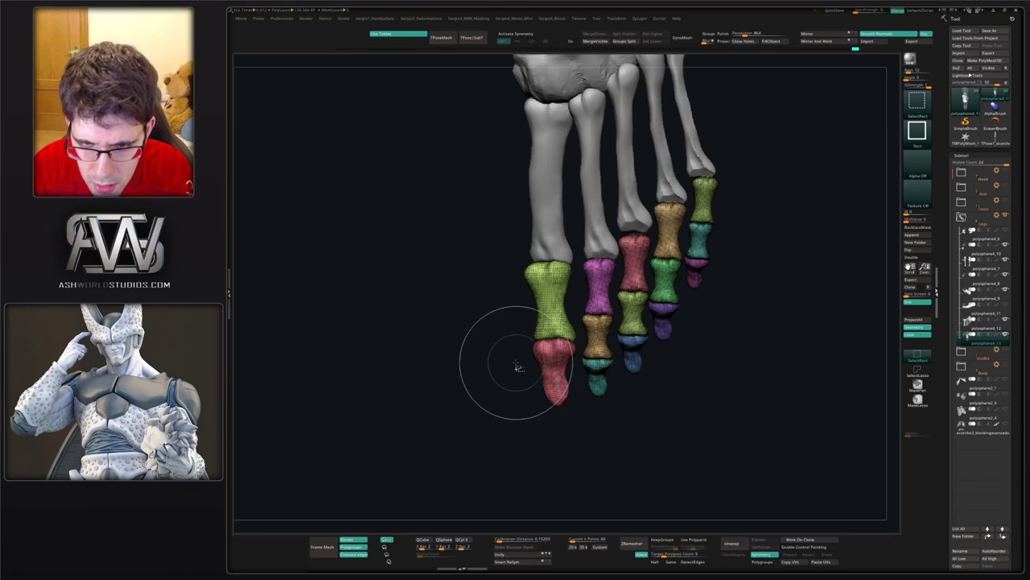
pyautogui.moveTo(518, 365)
pyautogui.mouseDown(button='right')
pyautogui.moveTo(534, 416)
pyautogui.moveTo(536, 393)
pyautogui.moveTo(518, 368)
pyautogui.mouseUp(button='right')
pyautogui.hotkey('shift', 'f')
pyautogui.keyDown('ctrl'); pyautogui.keyDown('shift'); pyautogui.click(522, 358); pyautogui.keyUp('shift'); pyautogui.keyUp('ctrl')
pyautogui.keyDown('ctrl'); pyautogui.keyDown('shift'); pyautogui.click(533, 273); pyautogui.keyUp('shift'); pyautogui.keyUp('ctrl')
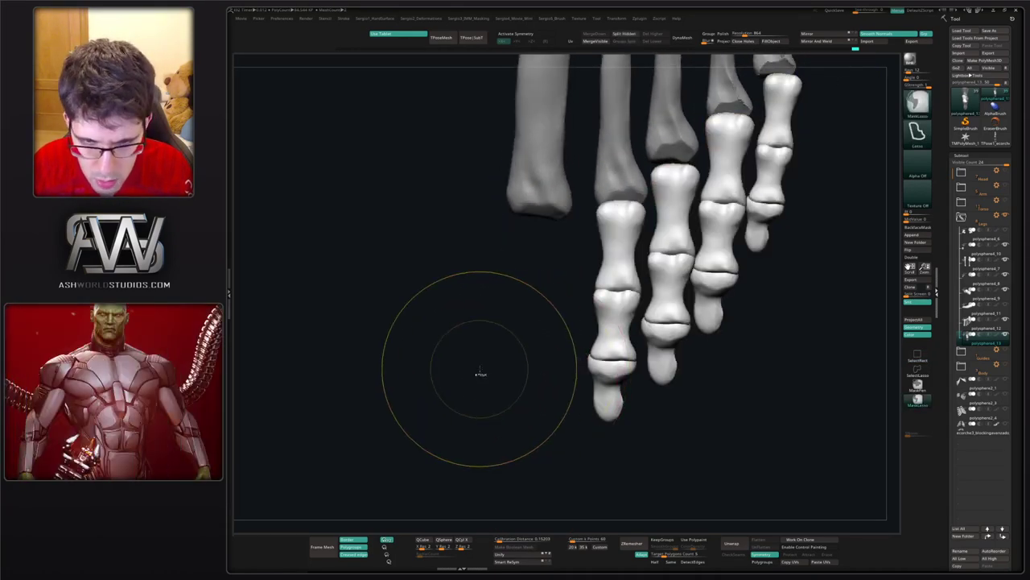
pyautogui.keyDown('ctrl'); pyautogui.click(487, 370); pyautogui.keyUp('ctrl')
pyautogui.keyDown('ctrl'); pyautogui.keyDown('shift'); pyautogui.click(488, 370); pyautogui.keyUp('shift'); pyautogui.keyUp('ctrl')
pyautogui.press('w')
pyautogui.keyDown('alt'); pyautogui.click(544, 219); pyautogui.keyUp('alt')
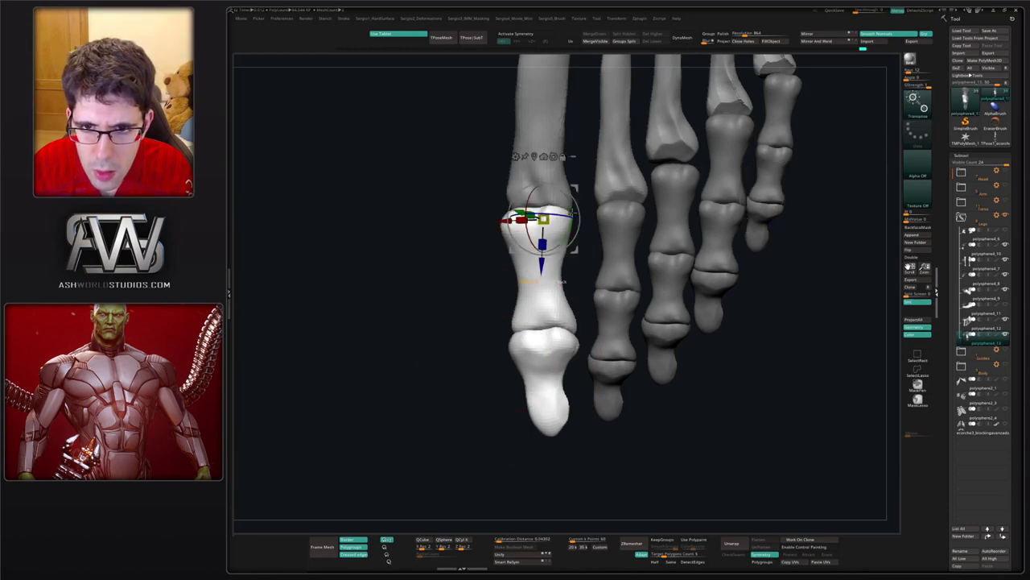
pyautogui.moveTo(571, 211); pyautogui.dragTo(578, 207)
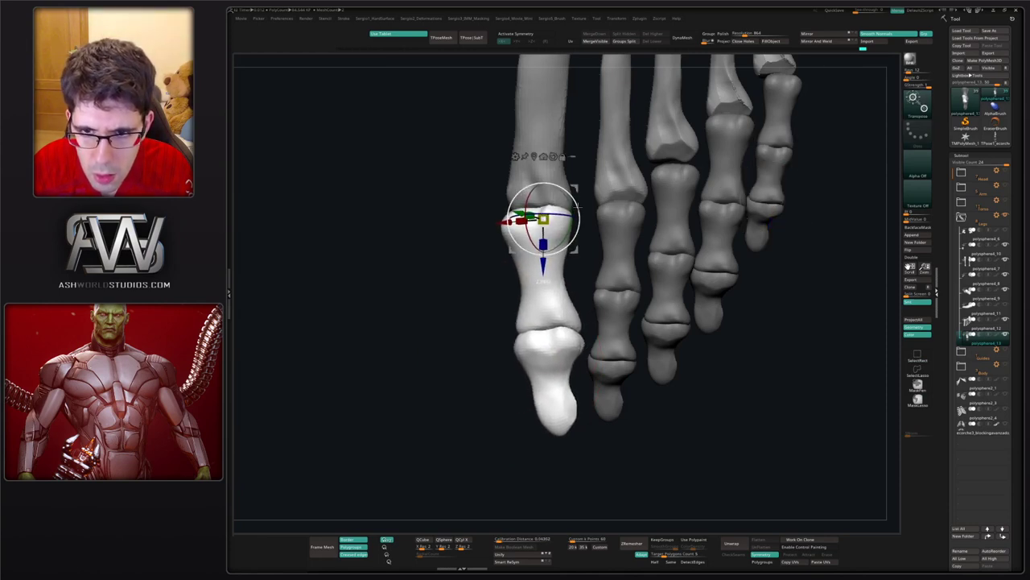
# - Lower the big toe's phalanges slightly against the first metatarsal's head in side view
pyautogui.press('q')
pyautogui.moveTo(674, 318)
pyautogui.keyDown('ctrl'); pyautogui.mouseDown(button='right')
pyautogui.moveTo(676, 251)
pyautogui.moveTo(662, 192)
pyautogui.moveTo(641, 200)
pyautogui.moveTo(632, 269)
pyautogui.moveTo(534, 247)
pyautogui.moveTo(538, 280)
pyautogui.moveTo(642, 293)
pyautogui.mouseUp(button='right'); pyautogui.keyUp('ctrl')
pyautogui.press('w')
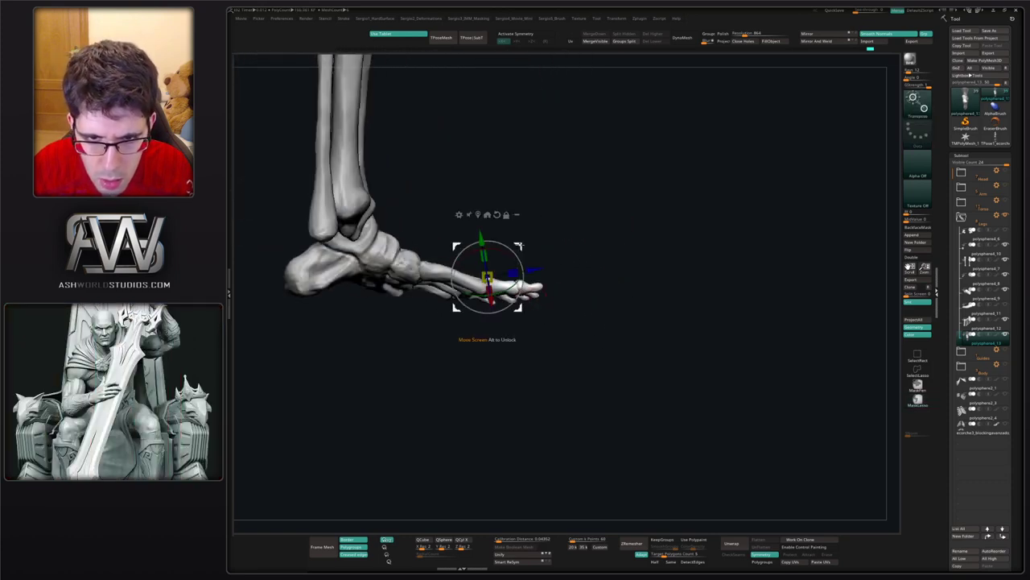
pyautogui.moveTo(520, 245); pyautogui.dragTo(520, 249)
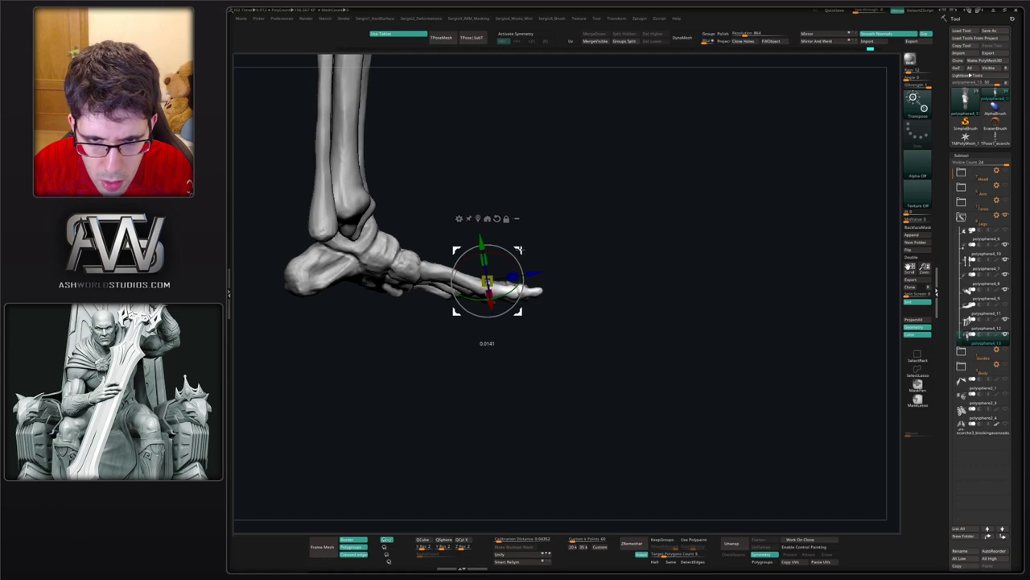
pyautogui.moveTo(486, 281); pyautogui.dragTo(485, 282)
# - Mask every toe except the second and try repositioning its phalanges against the second metatarsal's head
pyautogui.moveTo(544, 253)
pyautogui.mouseDown(button='right')
pyautogui.moveTo(557, 269)
pyautogui.moveTo(599, 279)
pyautogui.moveTo(566, 282)
pyautogui.moveTo(556, 306)
pyautogui.mouseUp(button='right')
pyautogui.press('q')
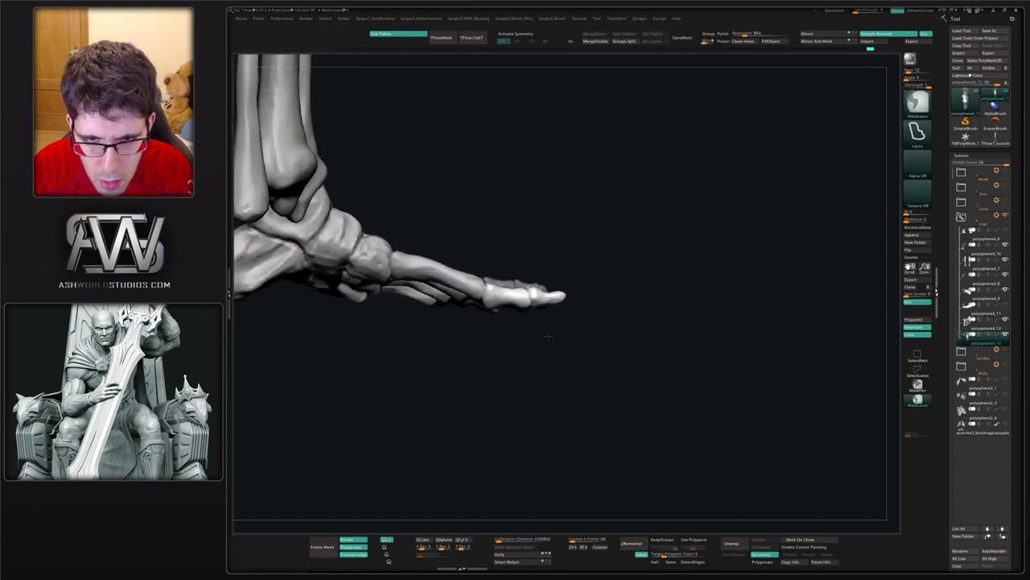
pyautogui.press('w')
pyautogui.press('q')
pyautogui.moveTo(519, 252)
pyautogui.mouseDown(button='right')
pyautogui.moveTo(571, 251)
pyautogui.moveTo(552, 292)
pyautogui.moveTo(528, 288)
pyautogui.moveTo(585, 285)
pyautogui.mouseUp(button='right')
pyautogui.keyDown('ctrl'); pyautogui.moveTo(524, 276); pyautogui.dragTo(529, 263, button='right'); pyautogui.keyUp('ctrl')
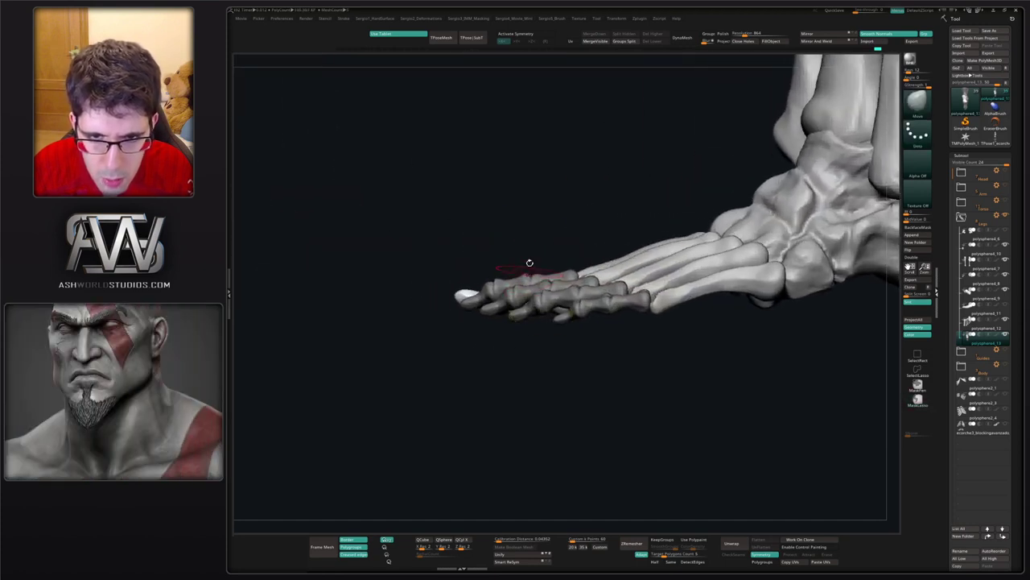
pyautogui.keyDown('ctrl'); pyautogui.moveTo(529, 263); pyautogui.dragTo(542, 266); pyautogui.keyUp('ctrl')
pyautogui.keyDown('ctrl'); pyautogui.keyDown('shift'); pyautogui.click(555, 276); pyautogui.keyUp('shift'); pyautogui.keyUp('ctrl')
pyautogui.keyDown('ctrl'); pyautogui.keyDown('shift'); pyautogui.click(556, 277); pyautogui.keyUp('shift'); pyautogui.keyUp('ctrl')
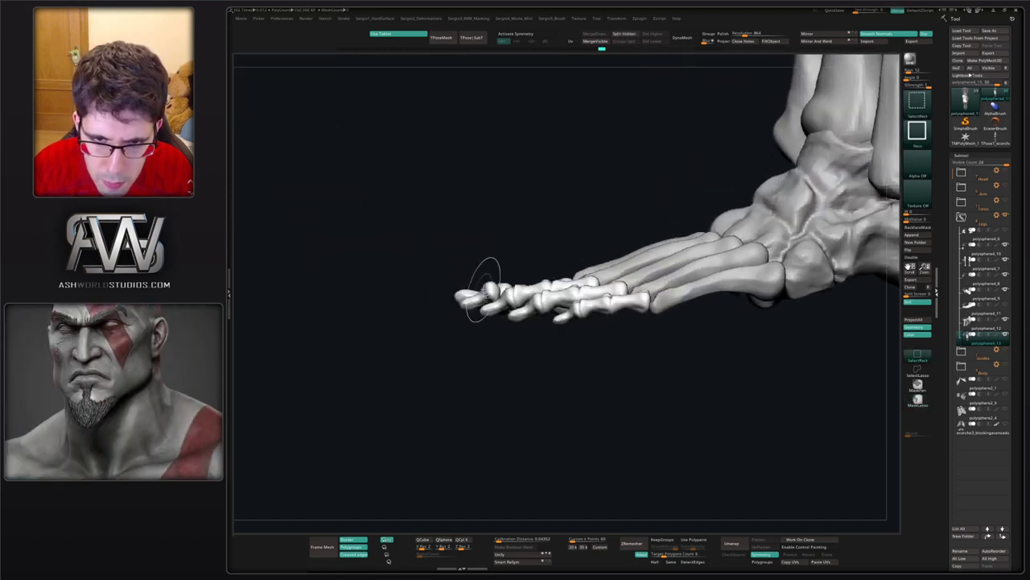
pyautogui.press('w')
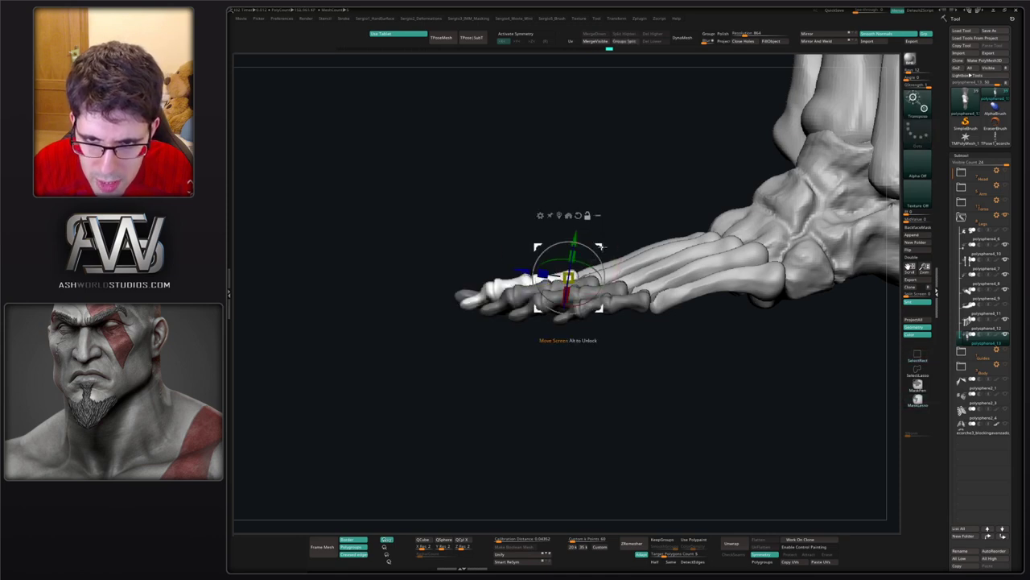
pyautogui.keyDown('alt'); pyautogui.moveTo(602, 246); pyautogui.dragTo(567, 251); pyautogui.keyUp('alt')
pyautogui.hotkey('ctrl', 'z')
# - Mask every toe except the third, adjust its phalanges at the third metatarsal's joint, and clear the mask
pyautogui.press('q')
pyautogui.keyDown('ctrl'); pyautogui.keyDown('shift'); pyautogui.click(553, 286); pyautogui.keyUp('shift'); pyautogui.keyUp('ctrl')
pyautogui.keyDown('ctrl'); pyautogui.keyDown('shift'); pyautogui.click(554, 285); pyautogui.keyUp('shift'); pyautogui.keyUp('ctrl')
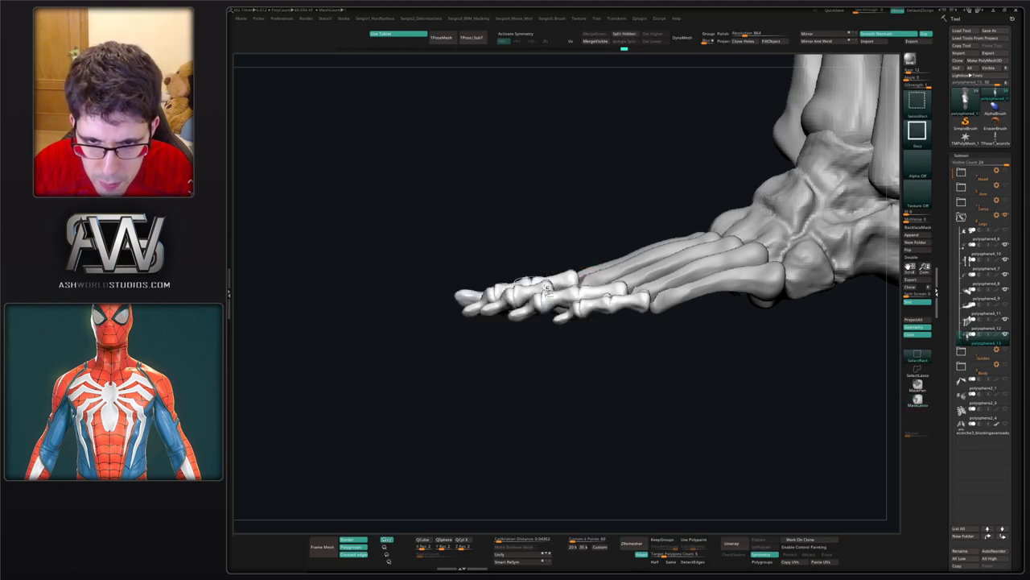
pyautogui.keyDown('ctrl'); pyautogui.click(548, 244); pyautogui.keyUp('ctrl')
pyautogui.keyDown('ctrl'); pyautogui.keyDown('shift'); pyautogui.click(557, 241); pyautogui.keyUp('shift'); pyautogui.keyUp('ctrl')
pyautogui.press('w')
pyautogui.keyDown('alt'); pyautogui.moveTo(604, 244); pyautogui.dragTo(621, 249); pyautogui.keyUp('alt')
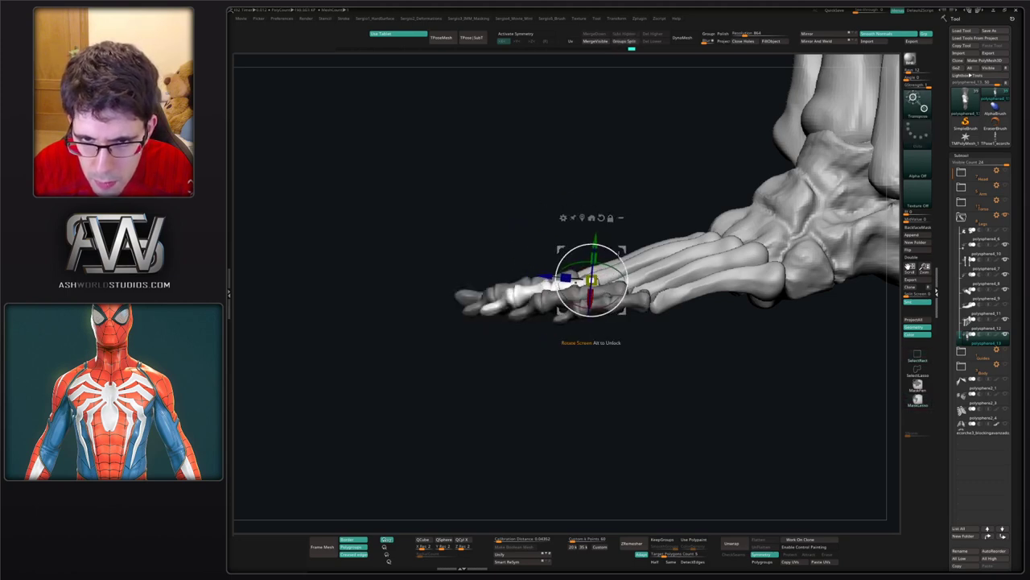
pyautogui.press('q')
pyautogui.press('ctrl')
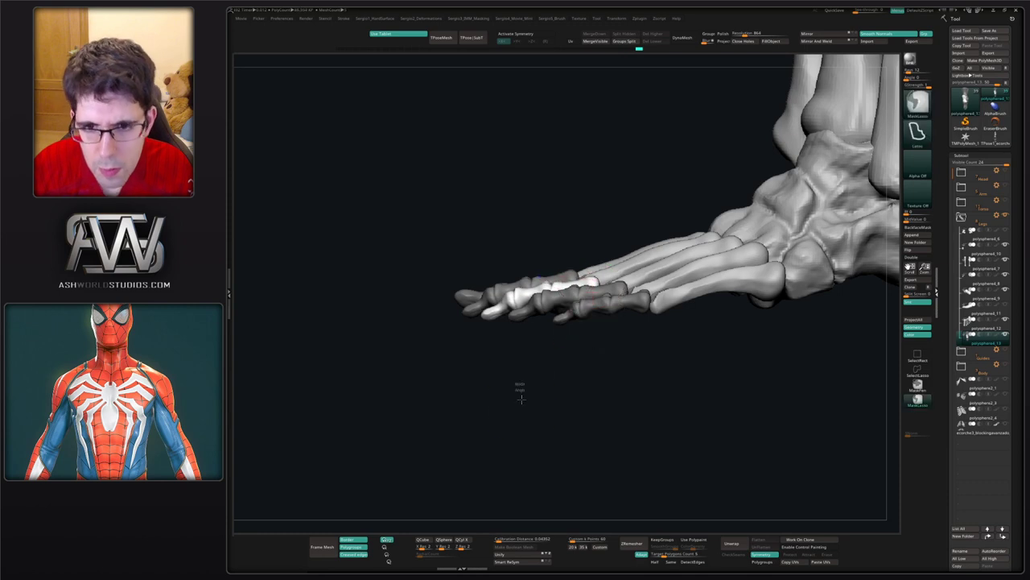
pyautogui.keyDown('ctrl'); pyautogui.moveTo(521, 399); pyautogui.dragTo(526, 403); pyautogui.keyUp('ctrl')
pyautogui.keyDown('ctrl'); pyautogui.moveTo(523, 401); pyautogui.dragTo(559, 405, button='right'); pyautogui.keyUp('ctrl')
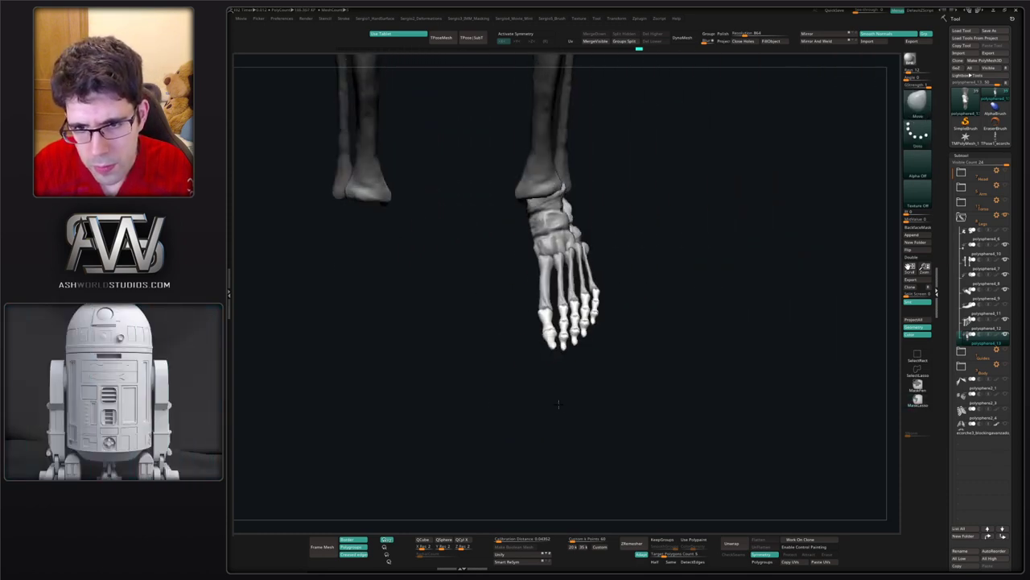
# - Shift the whole set of toes slightly against the metatarsal heads
pyautogui.moveTo(559, 404); pyautogui.dragTo(572, 282)
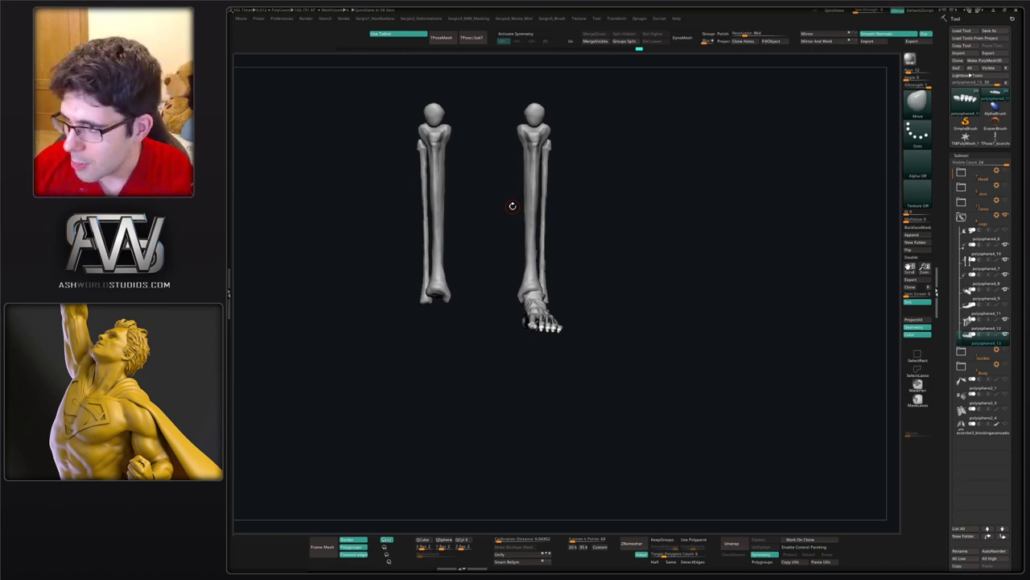
pyautogui.moveTo(684, 301); pyautogui.dragTo(582, 364, button='right')
pyautogui.press('w')
pyautogui.keyDown('alt'); pyautogui.moveTo(539, 288); pyautogui.dragTo(652, 302); pyautogui.keyUp('alt')
pyautogui.moveTo(659, 316); pyautogui.dragTo(670, 322, button='right')
pyautogui.moveTo(653, 320); pyautogui.dragTo(654, 314)
pyautogui.press('q')
# - Select the metatarsals and pull the first metatarsal's head downward in side view with the Move brush to meet the big toe
pyautogui.keyDown('alt'); pyautogui.click(561, 298); pyautogui.keyUp('alt')
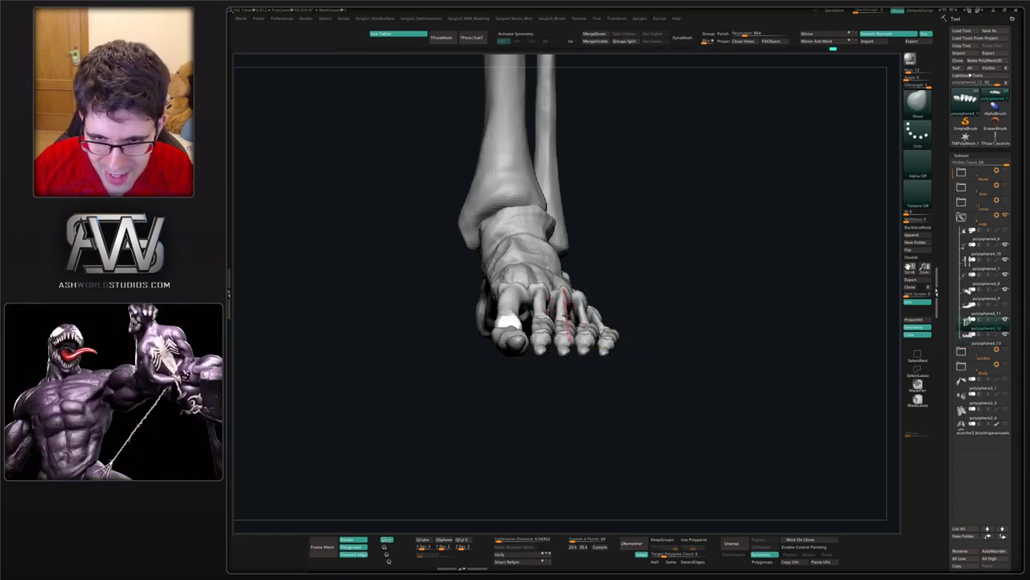
pyautogui.moveTo(601, 313); pyautogui.dragTo(702, 314, button='right')
pyautogui.moveTo(532, 333); pyautogui.dragTo(557, 342, button='right')
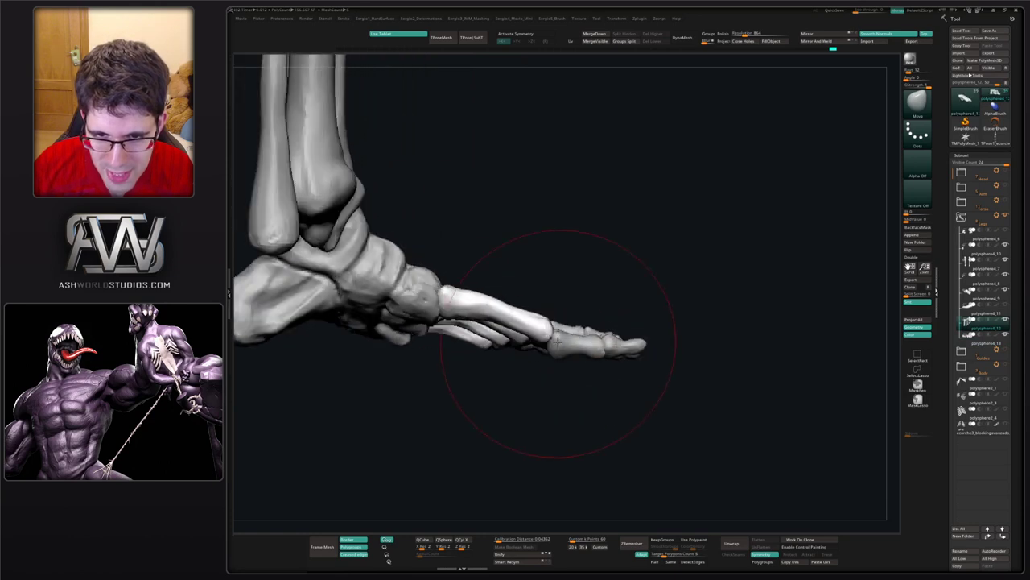
pyautogui.moveTo(504, 337); pyautogui.dragTo(504, 324)
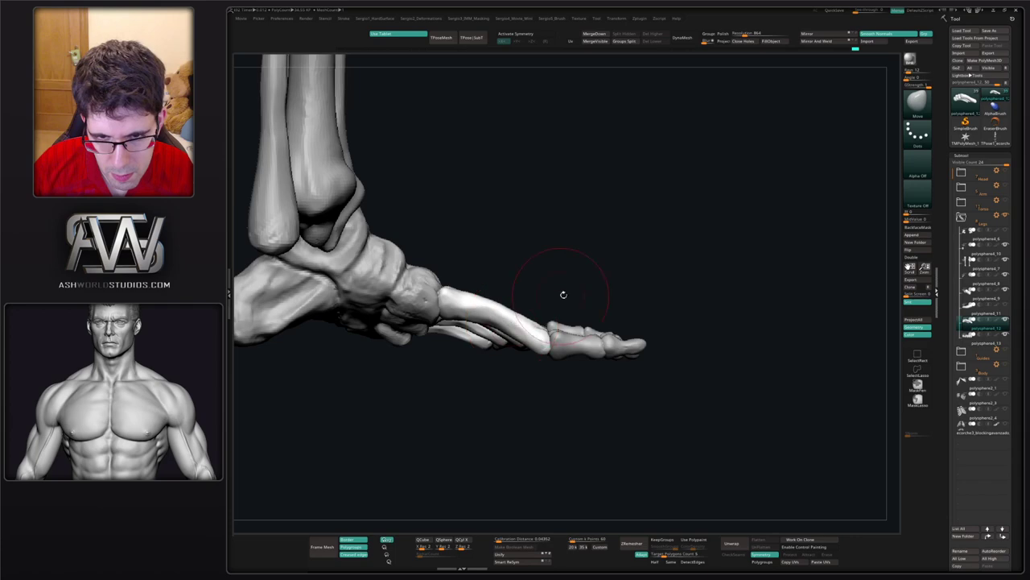
# - Adjust the heads of the other metatarsals with the Move Topological brush, isolating them from the rest of the foot while shaping
pyautogui.moveTo(564, 294)
pyautogui.mouseDown()
pyautogui.moveTo(518, 341)
pyautogui.moveTo(487, 316)
pyautogui.mouseUp()
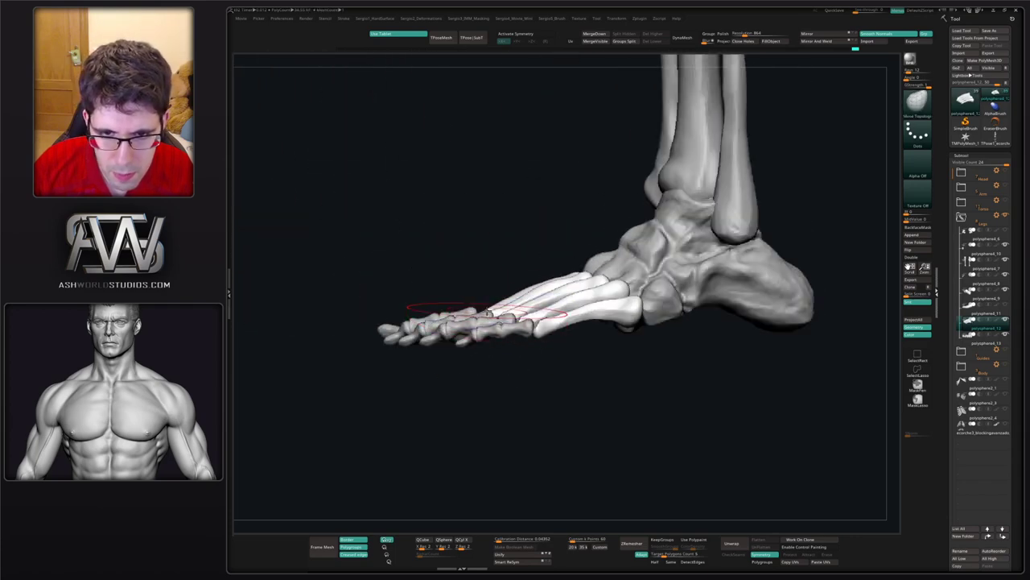
pyautogui.hotkey('alt', 's')
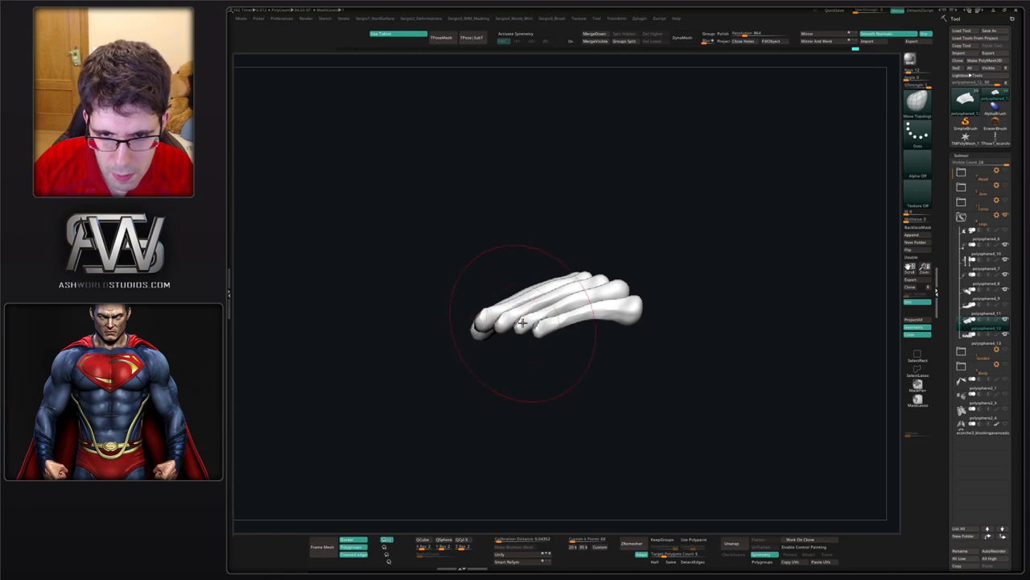
pyautogui.hotkey('alt', 'shift', 's')
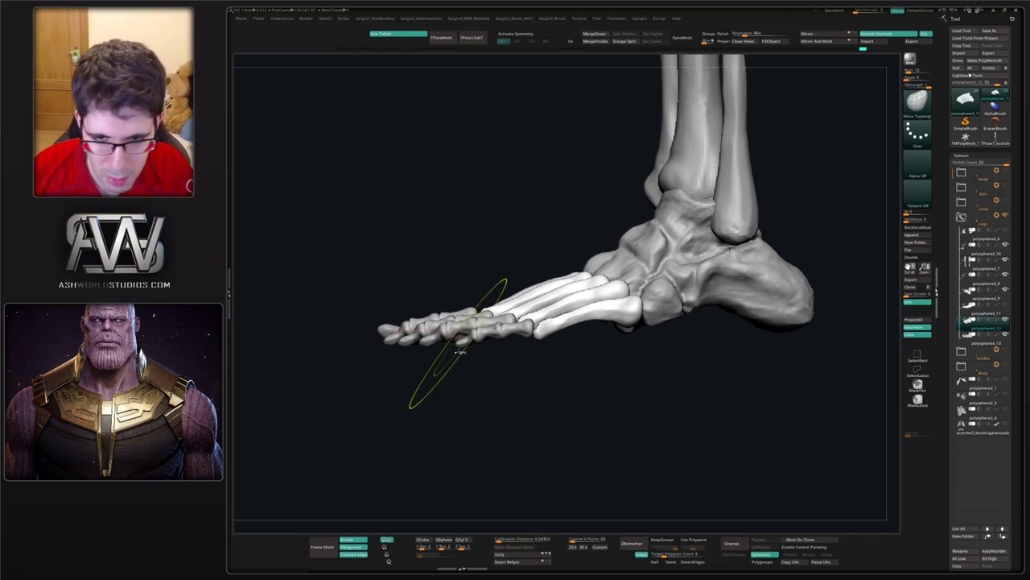
pyautogui.moveTo(448, 324)
pyautogui.mouseDown(button='right')
pyautogui.moveTo(483, 340)
pyautogui.moveTo(512, 313)
pyautogui.moveTo(517, 393)
pyautogui.moveTo(524, 310)
pyautogui.mouseUp(button='right')
pyautogui.moveTo(523, 310)
pyautogui.keyDown('ctrl'); pyautogui.mouseDown(button='right')
pyautogui.moveTo(522, 270)
pyautogui.moveTo(533, 329)
pyautogui.mouseUp(button='right'); pyautogui.keyUp('ctrl')
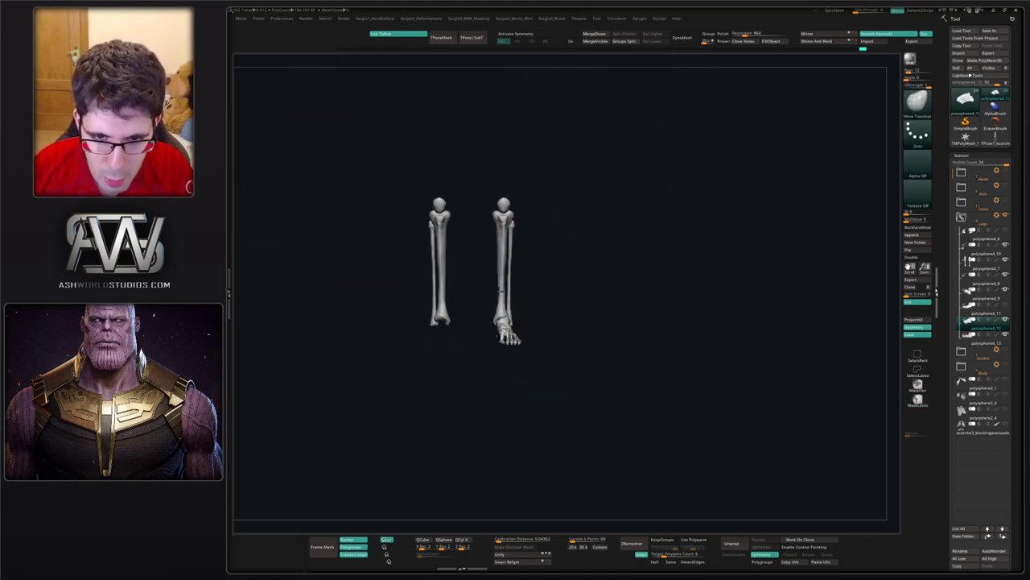
# - Select the tarsal bones and examine the foot's proportions against the lower leg from several angles
pyautogui.moveTo(495, 292)
pyautogui.keyDown('alt'); pyautogui.mouseDown(button='right')
pyautogui.moveTo(467, 322)
pyautogui.moveTo(528, 354)
pyautogui.moveTo(532, 325)
pyautogui.moveTo(520, 327)
pyautogui.moveTo(552, 343)
pyautogui.moveTo(527, 332)
pyautogui.moveTo(545, 349)
pyautogui.moveTo(563, 344)
pyautogui.mouseUp(button='right'); pyautogui.keyUp('alt')
pyautogui.keyDown('alt'); pyautogui.click(511, 338); pyautogui.keyUp('alt')
pyautogui.keyDown('ctrl'); pyautogui.moveTo(564, 344); pyautogui.dragTo(605, 387, button='right'); pyautogui.keyUp('ctrl')
pyautogui.moveTo(586, 278); pyautogui.dragTo(520, 310, button='right')
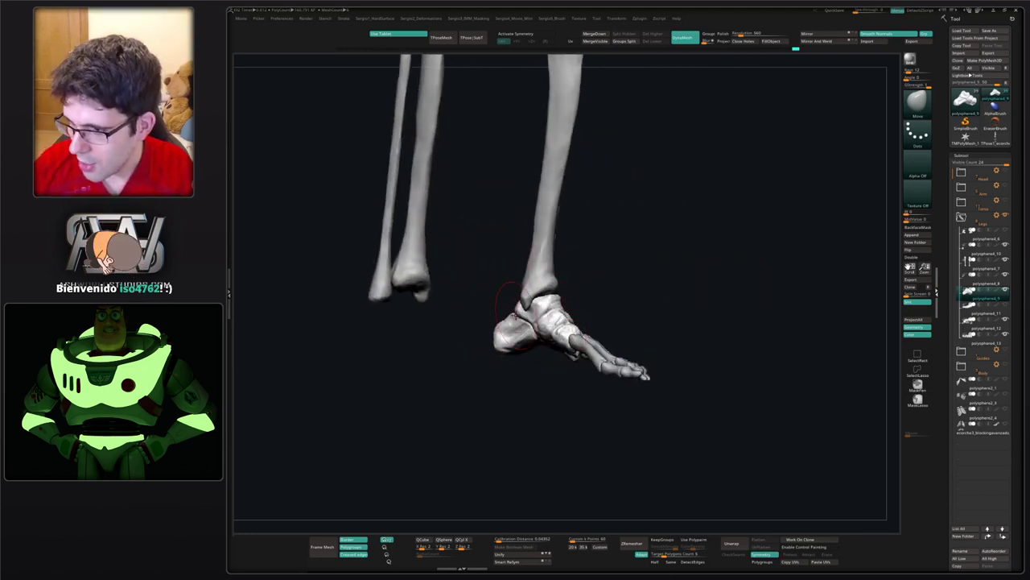
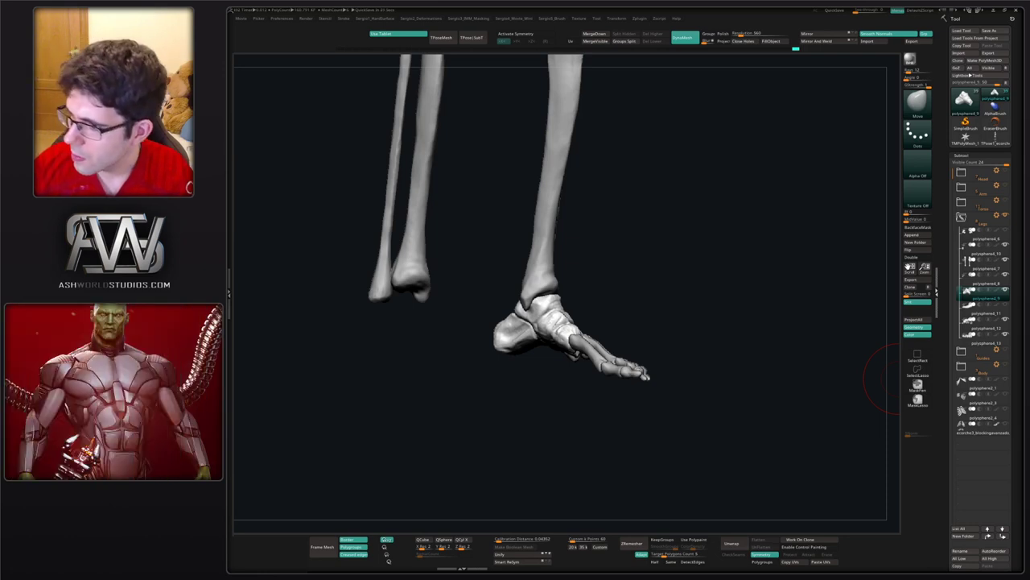
pyautogui.keyDown('shift'); pyautogui.moveTo(701, 314); pyautogui.dragTo(700, 318, button='right'); pyautogui.keyUp('shift')
pyautogui.keyDown('alt'); pyautogui.moveTo(617, 333); pyautogui.dragTo(660, 278, button='right'); pyautogui.keyUp('alt')
pyautogui.moveTo(660, 277); pyautogui.dragTo(644, 292)
pyautogui.press('ctrl')
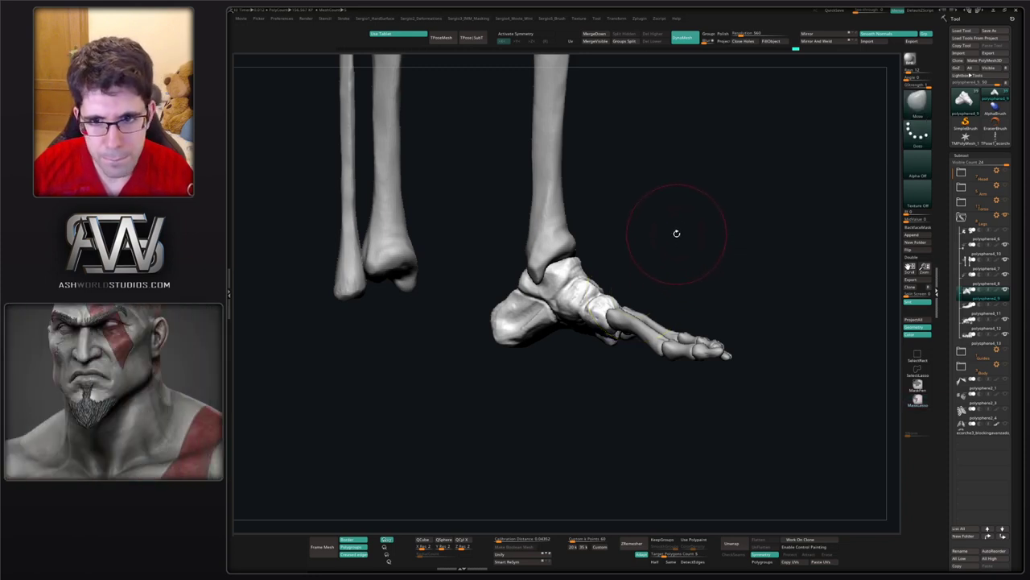
pyautogui.moveTo(670, 268); pyautogui.dragTo(601, 300)
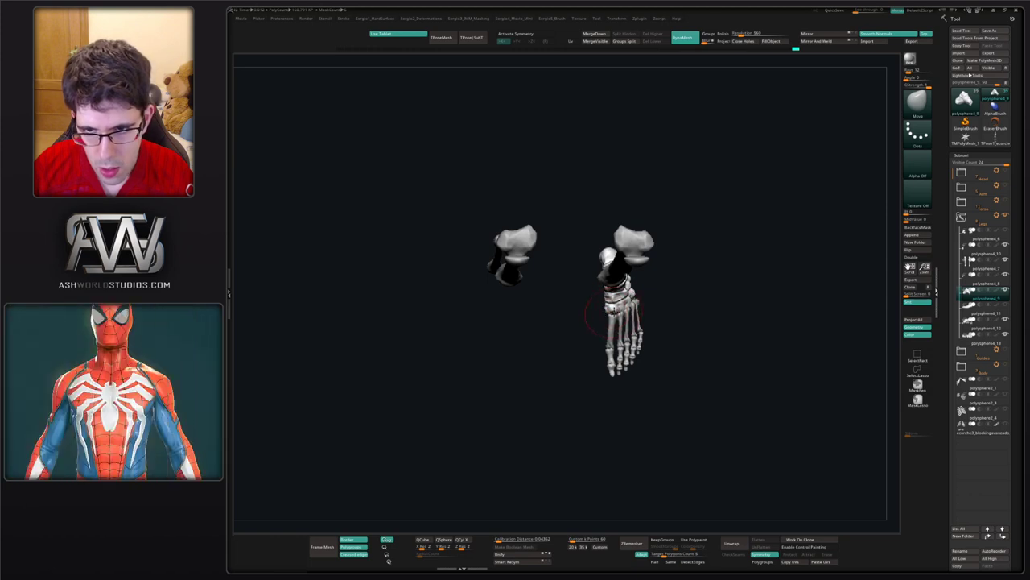
# - Refine the shape of the tarsal bones with the Move brush in top, rear and side views
pyautogui.moveTo(630, 305); pyautogui.dragTo(618, 306, button='right')
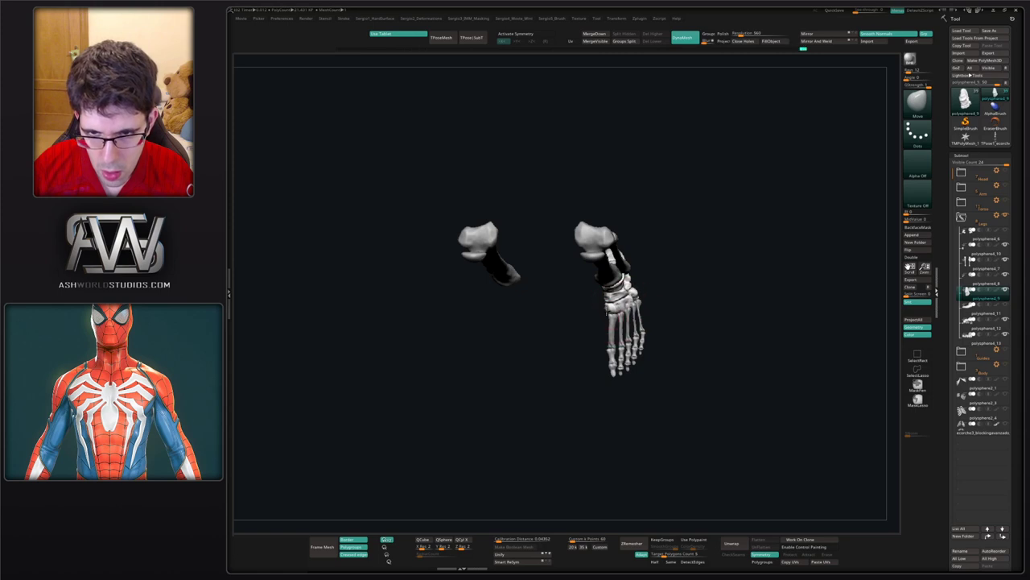
pyautogui.moveTo(607, 319)
pyautogui.mouseDown(button='right')
pyautogui.moveTo(630, 311)
pyautogui.moveTo(614, 324)
pyautogui.moveTo(614, 292)
pyautogui.moveTo(630, 315)
pyautogui.moveTo(615, 329)
pyautogui.mouseUp(button='right')
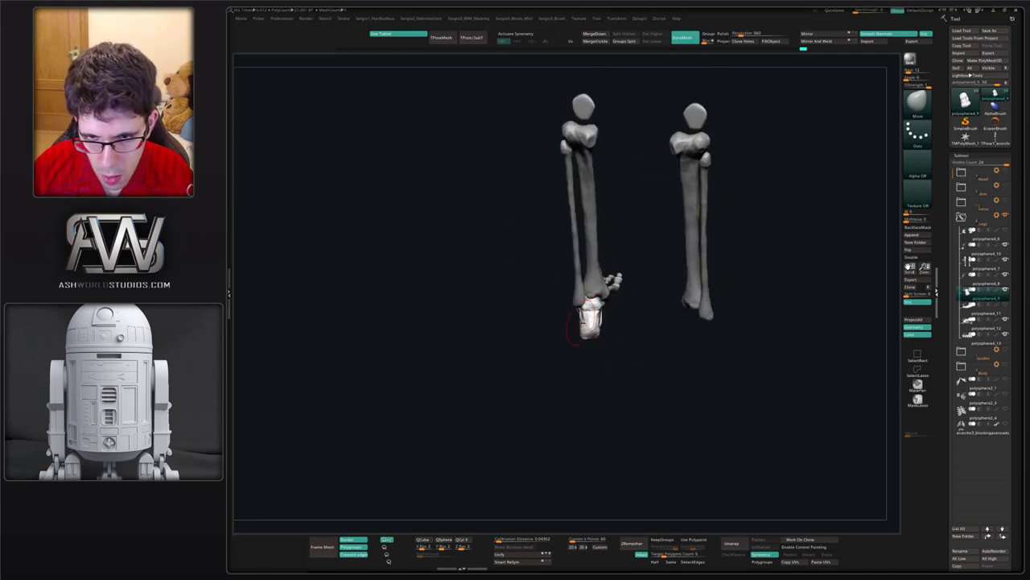
pyautogui.moveTo(599, 332); pyautogui.dragTo(570, 328, button='right')
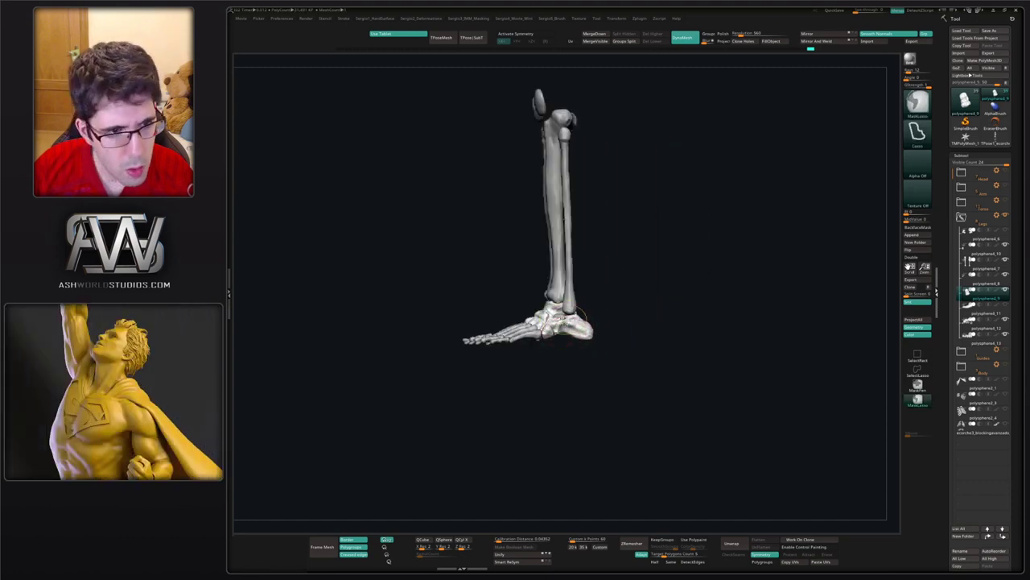
pyautogui.moveTo(565, 332)
pyautogui.keyDown('ctrl'); pyautogui.mouseDown(button='right')
pyautogui.moveTo(568, 363)
pyautogui.moveTo(550, 338)
pyautogui.moveTo(534, 336)
pyautogui.mouseUp(button='right'); pyautogui.keyUp('ctrl')
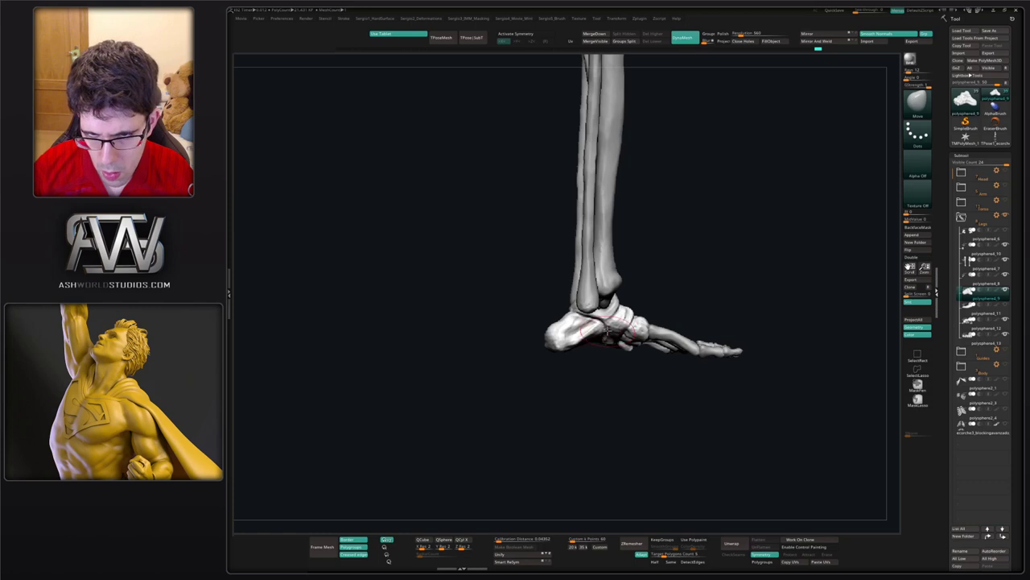
pyautogui.moveTo(607, 330); pyautogui.dragTo(600, 356, button='right')
# - Isolate the tarsal bones, duplicate them as a separate subtool, and delete the leftover subtool polysphere4_11
pyautogui.hotkey('shift', 's')
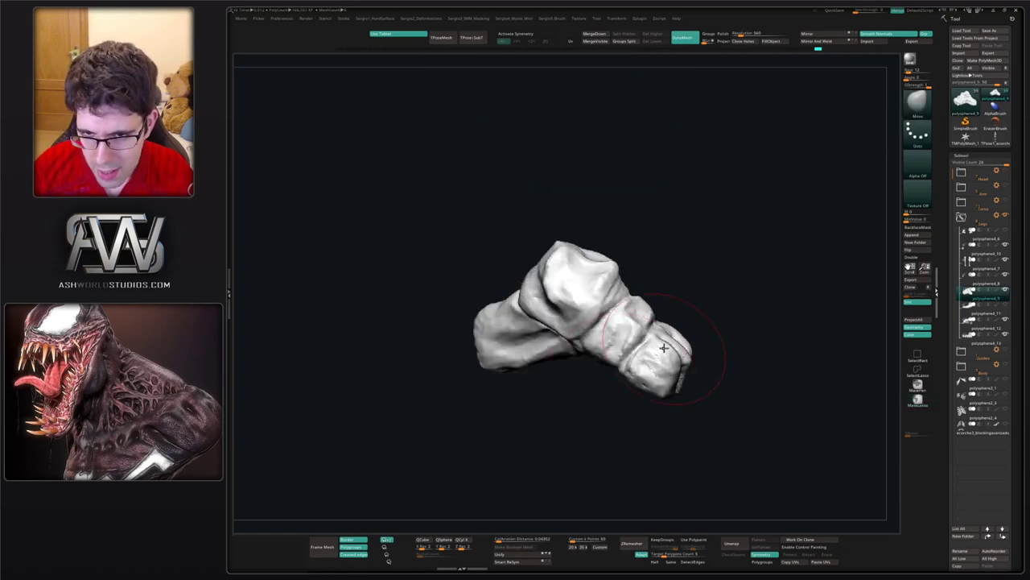
pyautogui.moveTo(664, 348); pyautogui.dragTo(731, 340, button='right')
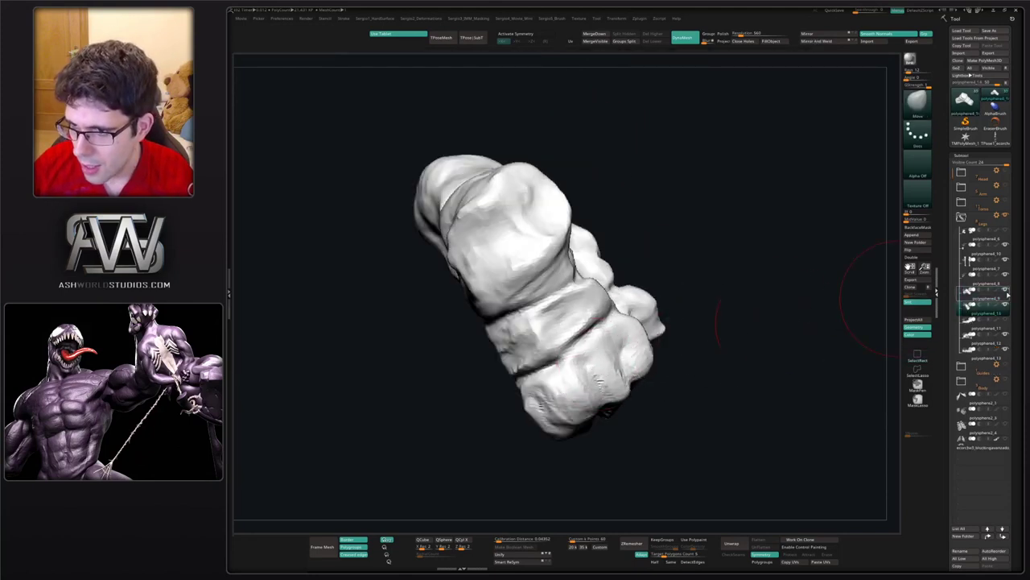
pyautogui.click(985, 326)
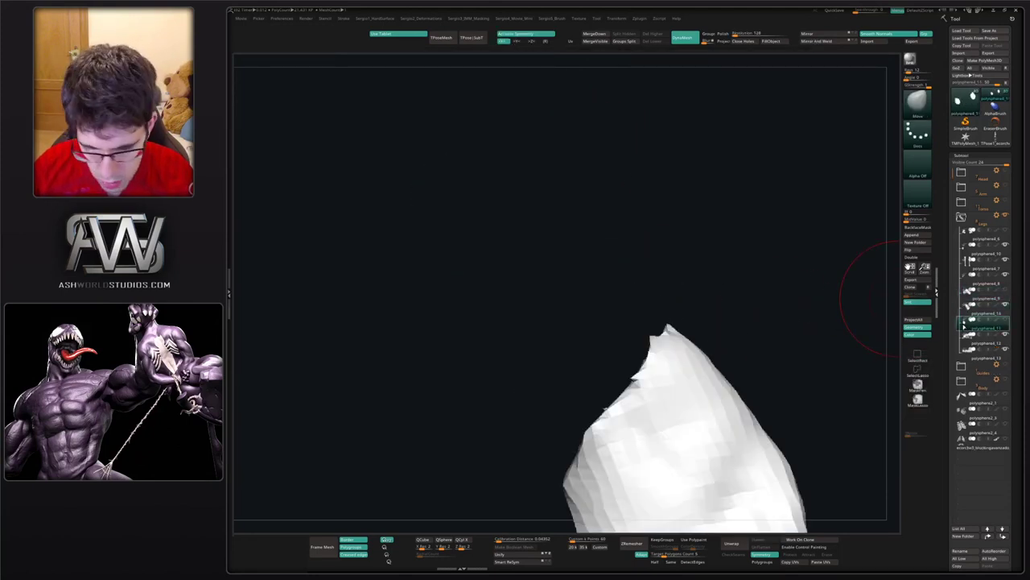
pyautogui.press('Delete')
pyautogui.click(968, 310)
# - Mask the calcaneus on the duplicated tarsals with lasso selections around its joints and isolate it from the other bones
pyautogui.moveTo(678, 343)
pyautogui.mouseDown()
pyautogui.moveTo(593, 393)
pyautogui.moveTo(595, 359)
pyautogui.mouseUp()
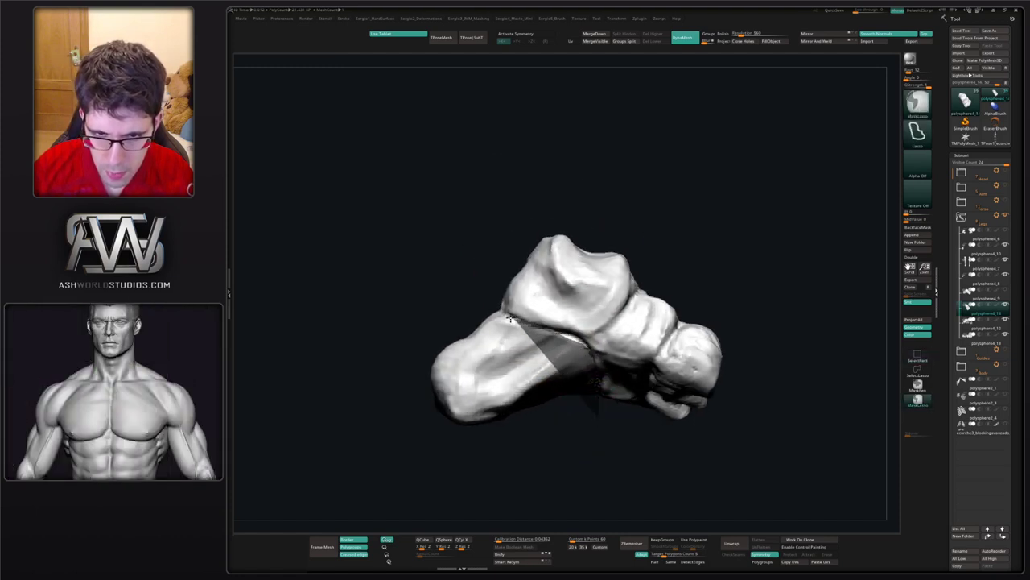
pyautogui.moveTo(511, 319)
pyautogui.keyDown('ctrl'); pyautogui.mouseDown()
pyautogui.moveTo(407, 303)
pyautogui.moveTo(586, 471)
pyautogui.mouseUp(); pyautogui.keyUp('ctrl')
pyautogui.moveTo(580, 419)
pyautogui.mouseDown()
pyautogui.moveTo(653, 408)
pyautogui.moveTo(717, 296)
pyautogui.mouseUp()
pyautogui.press('ctrl')
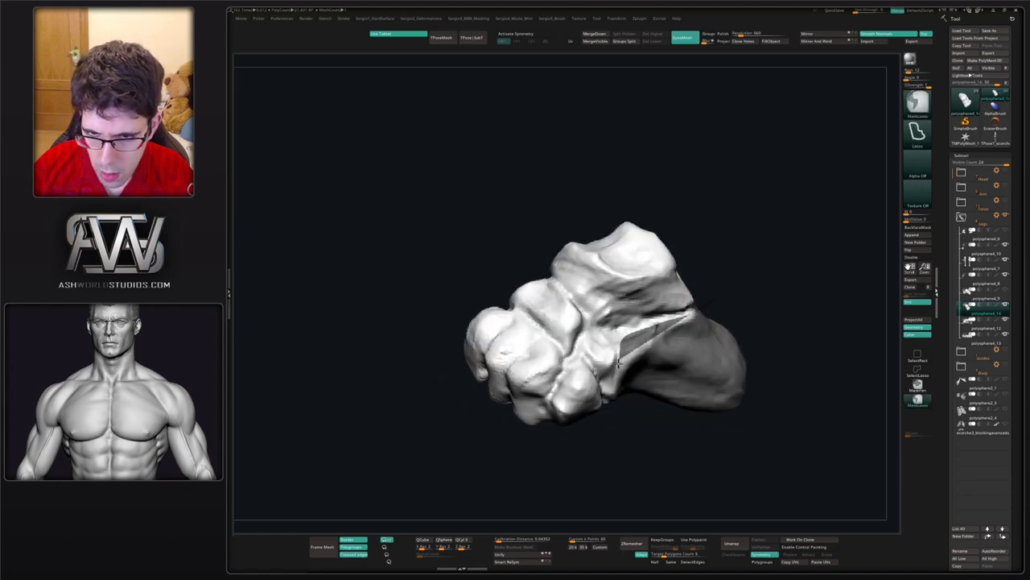
pyautogui.moveTo(673, 414)
pyautogui.mouseDown()
pyautogui.moveTo(694, 354)
pyautogui.moveTo(745, 283)
pyautogui.moveTo(741, 224)
pyautogui.moveTo(744, 299)
pyautogui.moveTo(702, 304)
pyautogui.moveTo(736, 310)
pyautogui.mouseUp()
pyautogui.keyDown('ctrl'); pyautogui.click(644, 346); pyautogui.keyUp('ctrl')
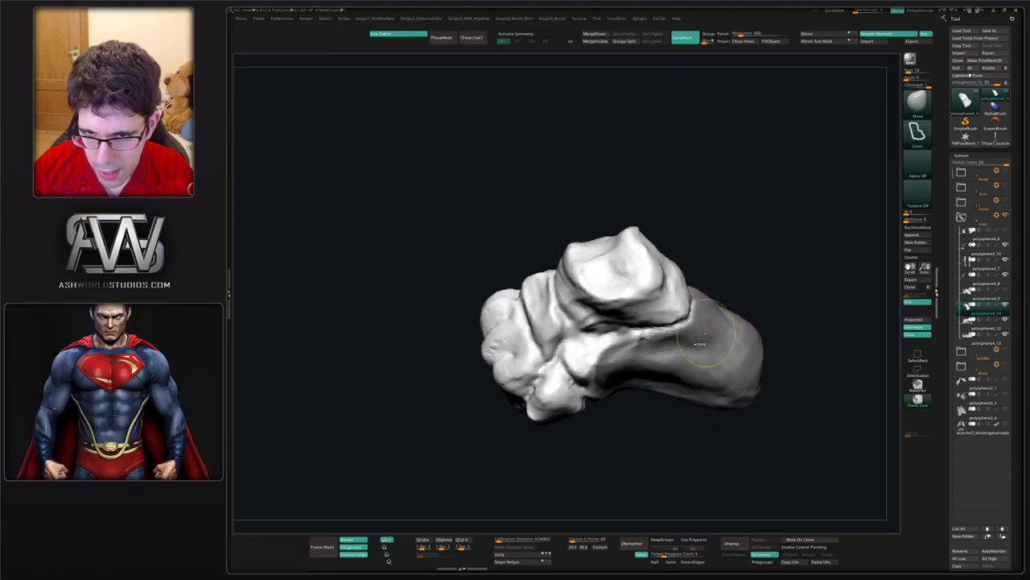
pyautogui.keyDown('ctrl'); pyautogui.moveTo(644, 366); pyautogui.dragTo(633, 341, button='right'); pyautogui.keyUp('ctrl')
pyautogui.moveTo(636, 342)
pyautogui.mouseDown()
pyautogui.moveTo(648, 355)
pyautogui.moveTo(620, 345)
pyautogui.mouseUp()
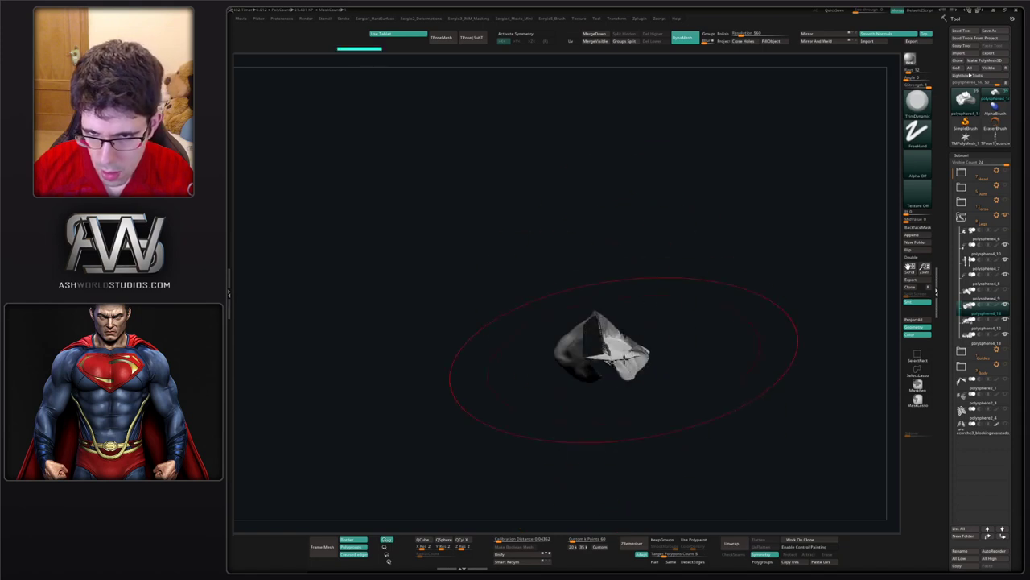
# - Smooth the cut joint faces of the isolated calcaneus with the Smooth Stronger brush and adjust them with the Move brush
pyautogui.press('shift')
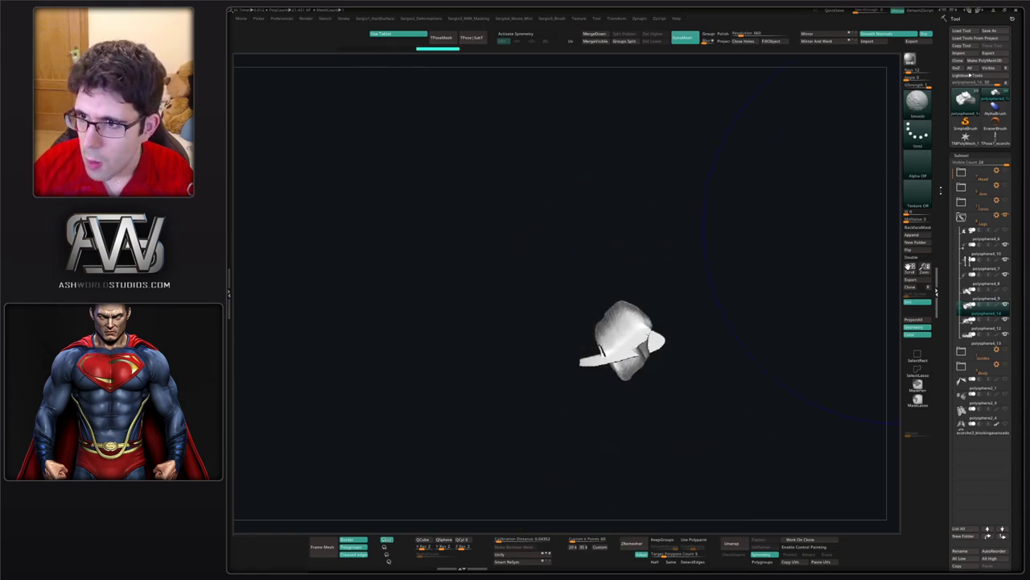
pyautogui.press('5')
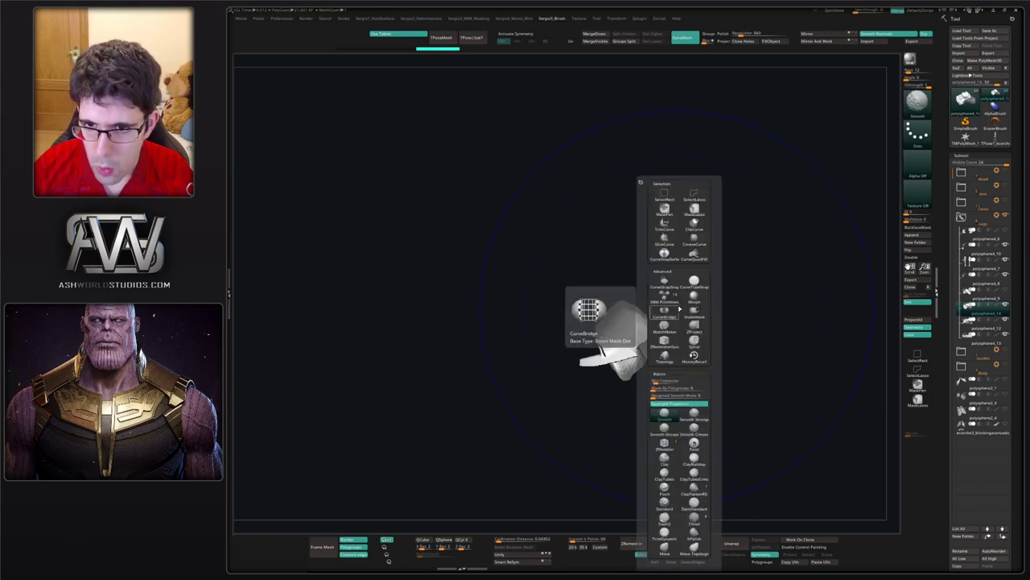
pyautogui.click(667, 417)
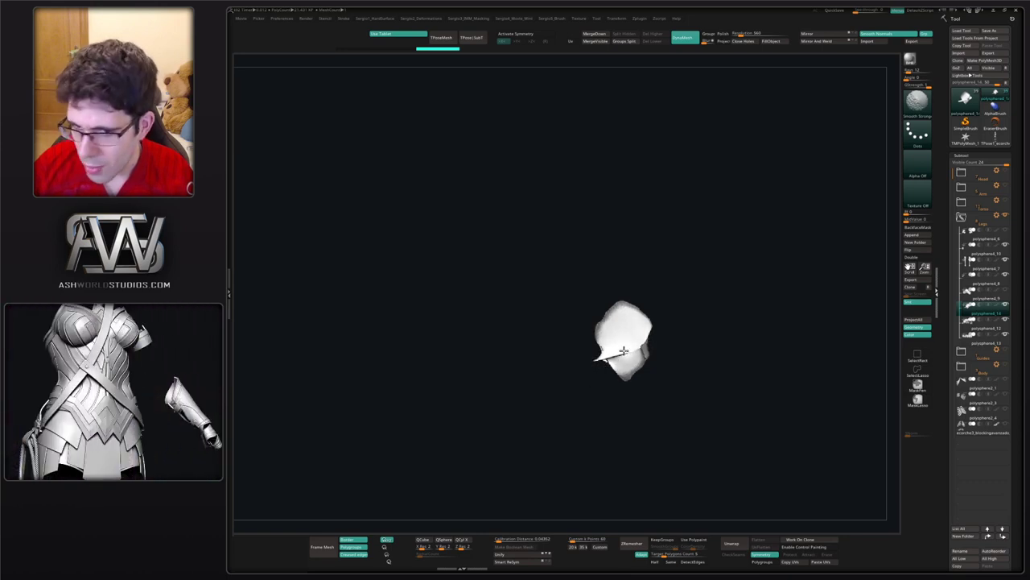
pyautogui.moveTo(618, 414)
pyautogui.mouseDown()
pyautogui.moveTo(639, 346)
pyautogui.moveTo(605, 356)
pyautogui.mouseUp()
pyautogui.press('1')
pyautogui.moveTo(608, 357); pyautogui.dragTo(613, 355, button='right')
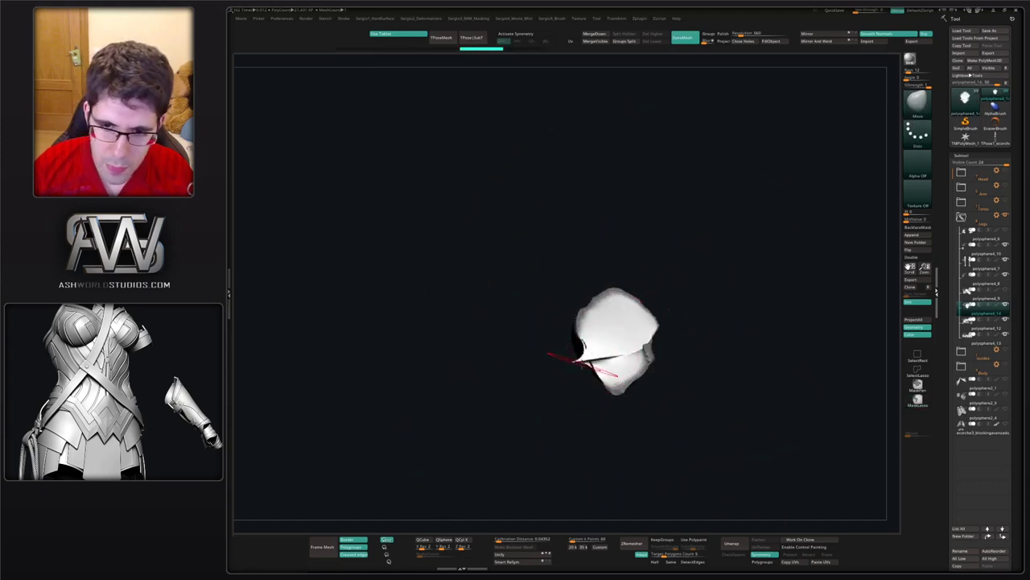
pyautogui.press('shift')
pyautogui.moveTo(596, 361)
pyautogui.mouseDown()
pyautogui.moveTo(608, 346)
pyautogui.moveTo(618, 352)
pyautogui.mouseUp()
pyautogui.moveTo(617, 352); pyautogui.dragTo(607, 349, button='right')
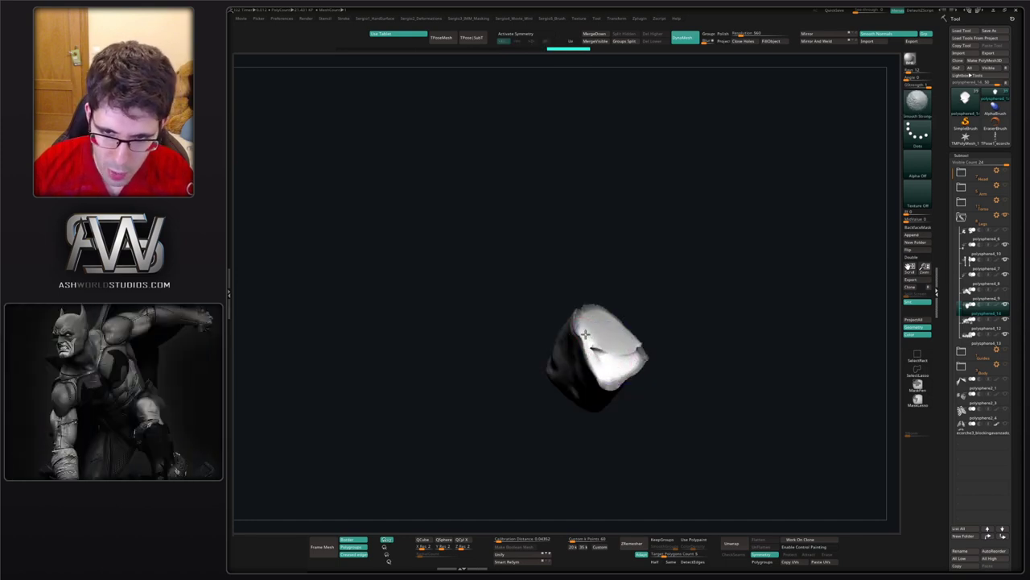
# - Smooth the remaining cut edges of the calcaneus, remesh it with DynaMesh, and even out its front joint area
pyautogui.keyDown('shift'); pyautogui.moveTo(607, 333); pyautogui.dragTo(609, 337); pyautogui.keyUp('shift')
pyautogui.moveTo(610, 337); pyautogui.dragTo(683, 349, button='right')
pyautogui.keyDown('ctrl'); pyautogui.moveTo(683, 301); pyautogui.dragTo(706, 342); pyautogui.keyUp('ctrl')
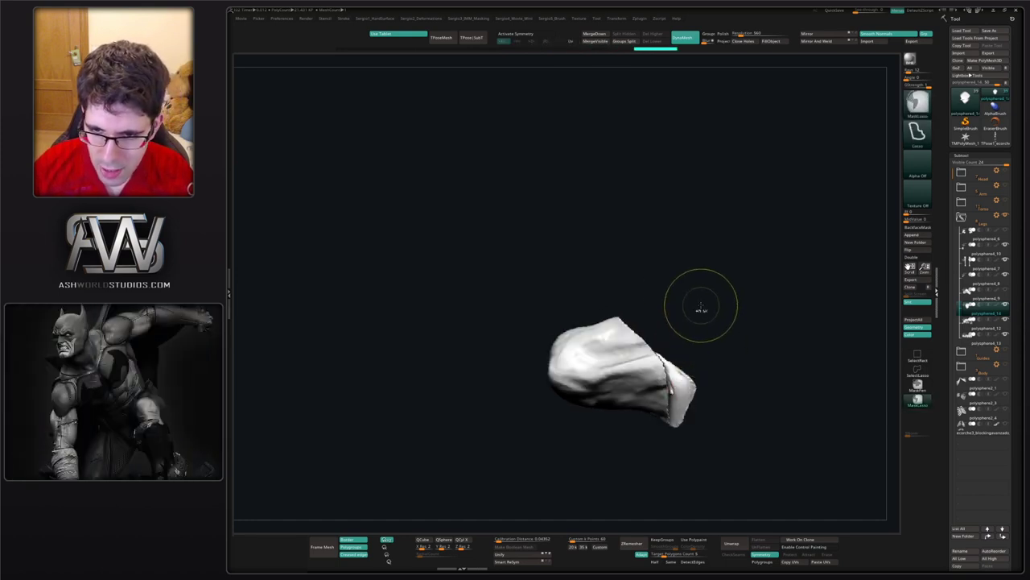
pyautogui.moveTo(702, 306); pyautogui.dragTo(688, 376, button='right')
pyautogui.moveTo(687, 374)
pyautogui.mouseDown()
pyautogui.moveTo(627, 391)
pyautogui.moveTo(615, 414)
pyautogui.moveTo(677, 382)
pyautogui.moveTo(685, 345)
pyautogui.moveTo(697, 394)
pyautogui.moveTo(685, 409)
pyautogui.mouseUp()
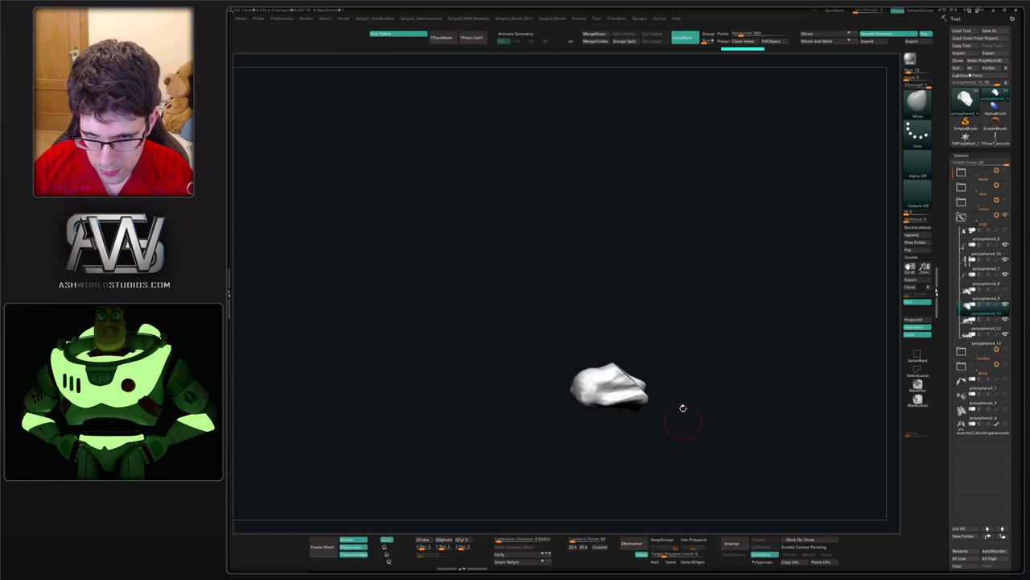
pyautogui.moveTo(668, 318); pyautogui.dragTo(815, 326)
# - Duplicate the complete tarsal bones subtool, lasso-mask the talus along its joints, and isolate it from the other bones
pyautogui.click(976, 301)
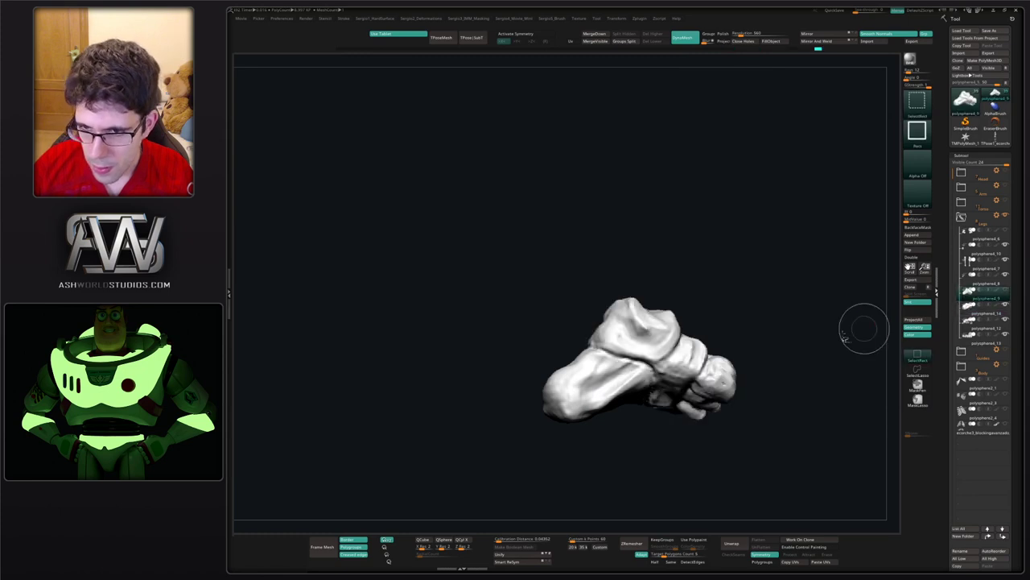
pyautogui.hotkey('ctrl', 'shift', 'd')
pyautogui.moveTo(755, 347)
pyautogui.mouseDown()
pyautogui.moveTo(731, 320)
pyautogui.moveTo(620, 358)
pyautogui.mouseUp()
pyautogui.keyDown('ctrl'); pyautogui.moveTo(572, 322); pyautogui.dragTo(708, 264); pyautogui.keyUp('ctrl')
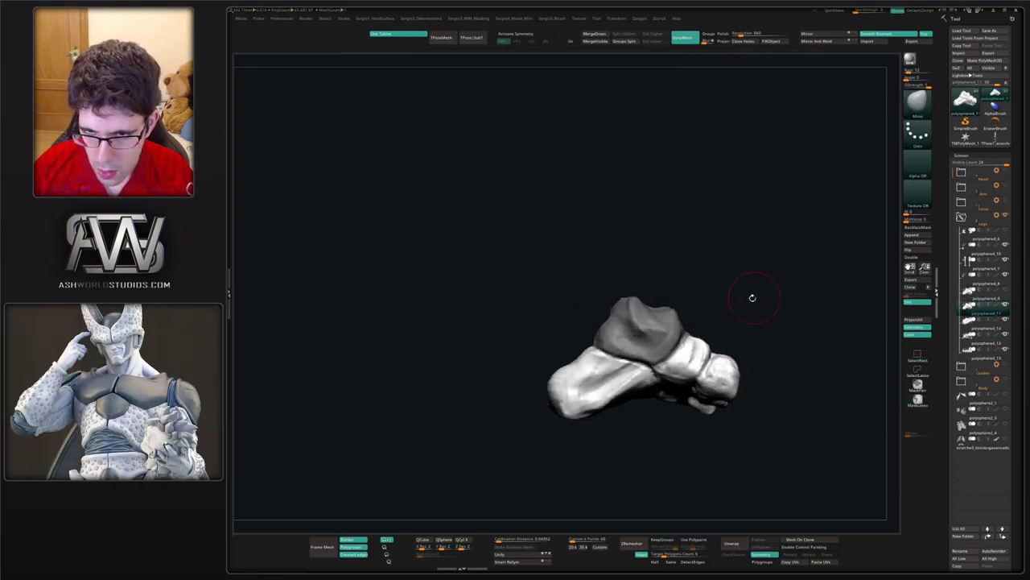
pyautogui.moveTo(752, 297)
pyautogui.mouseDown()
pyautogui.moveTo(706, 347)
pyautogui.moveTo(684, 341)
pyautogui.mouseUp()
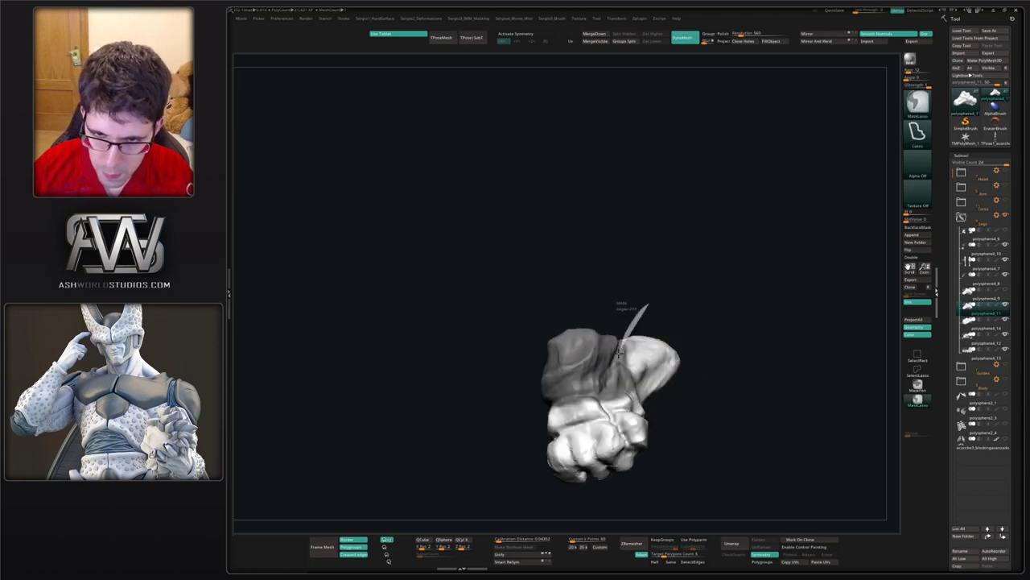
pyautogui.moveTo(580, 396)
pyautogui.keyDown('ctrl'); pyautogui.keyDown('alt'); pyautogui.mouseDown()
pyautogui.moveTo(667, 479)
pyautogui.moveTo(732, 293)
pyautogui.mouseUp(); pyautogui.keyUp('alt'); pyautogui.keyUp('ctrl')
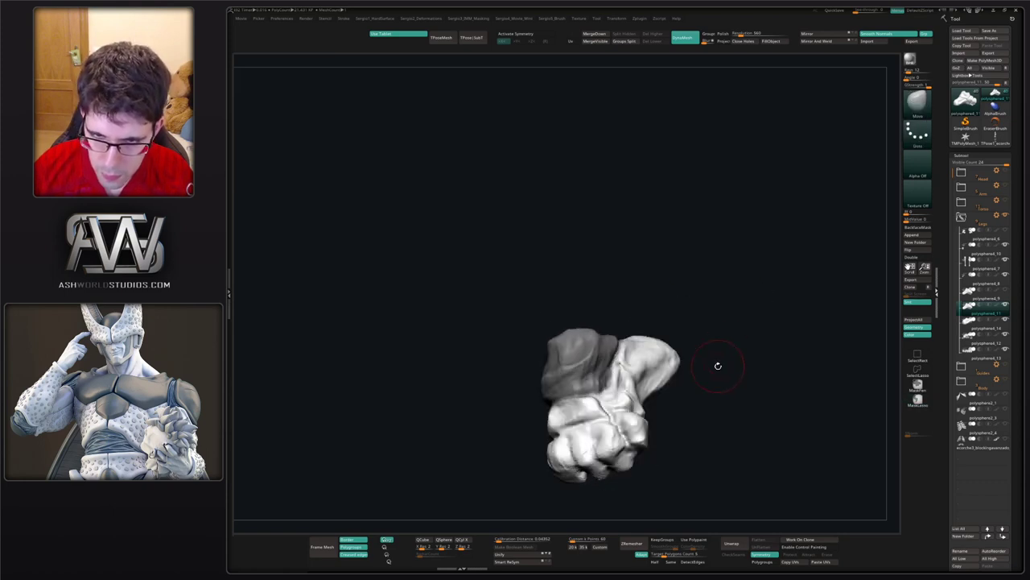
pyautogui.moveTo(718, 366)
pyautogui.mouseDown()
pyautogui.moveTo(758, 375)
pyautogui.moveTo(749, 335)
pyautogui.moveTo(761, 315)
pyautogui.moveTo(742, 284)
pyautogui.mouseUp()
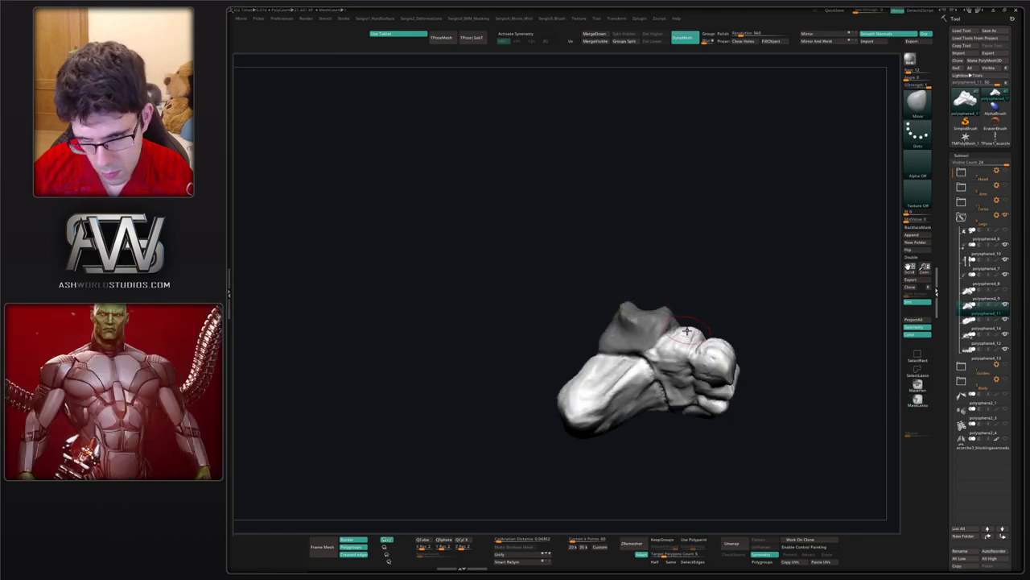
pyautogui.moveTo(684, 364)
pyautogui.keyDown('shift'); pyautogui.mouseDown()
pyautogui.moveTo(644, 383)
pyautogui.moveTo(716, 350)
pyautogui.mouseUp(); pyautogui.keyUp('shift')
pyautogui.moveTo(761, 310); pyautogui.dragTo(653, 298)
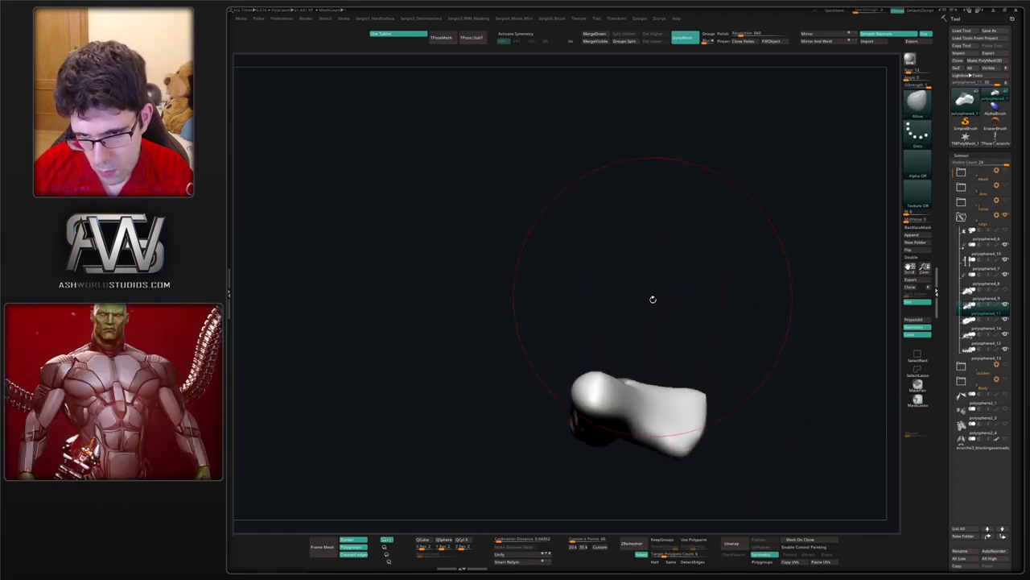
# - Smooth the isolated talus and flatten its rounded end with the TrimDynamic brush
pyautogui.keyDown('shift'); pyautogui.moveTo(685, 418); pyautogui.dragTo(596, 400); pyautogui.keyUp('shift')
pyautogui.moveTo(596, 400)
pyautogui.keyDown('alt'); pyautogui.mouseDown(button='right')
pyautogui.moveTo(586, 368)
pyautogui.moveTo(615, 382)
pyautogui.mouseUp(button='right'); pyautogui.keyUp('alt')
pyautogui.press('b')
pyautogui.press('t')
pyautogui.press('d')
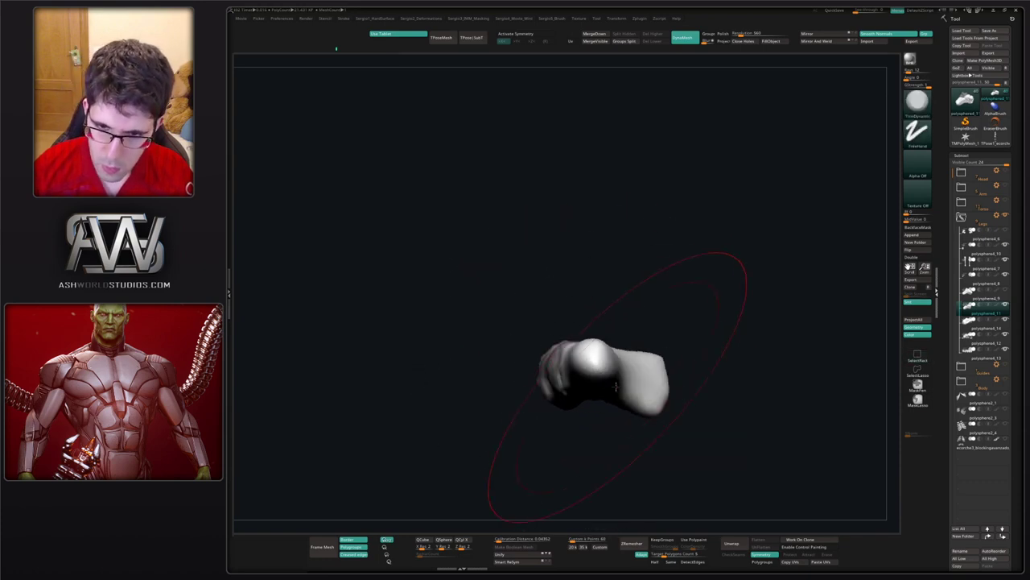
pyautogui.press('s')
pyautogui.moveTo(600, 368); pyautogui.dragTo(596, 368)
pyautogui.moveTo(594, 354)
pyautogui.mouseDown()
pyautogui.moveTo(603, 368)
pyautogui.moveTo(600, 349)
pyautogui.moveTo(581, 366)
pyautogui.mouseUp()
pyautogui.moveTo(583, 368); pyautogui.dragTo(642, 373, button='right')
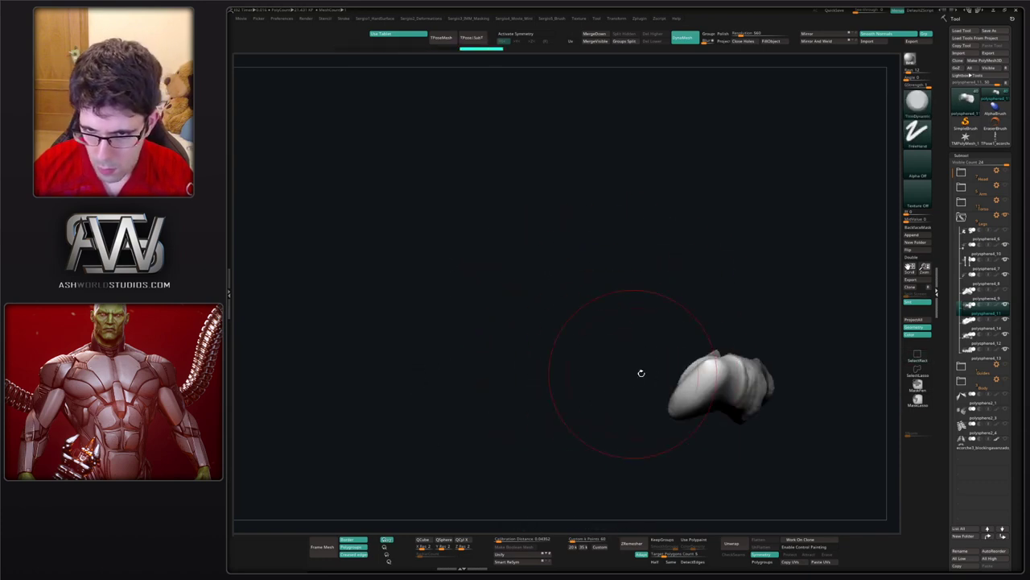
# - Flatten the broad joint surface of the talus with TrimDynamic and soften the trimmed edges with Smooth Stronger
pyautogui.moveTo(699, 376)
pyautogui.mouseDown()
pyautogui.moveTo(685, 393)
pyautogui.moveTo(708, 370)
pyautogui.mouseUp()
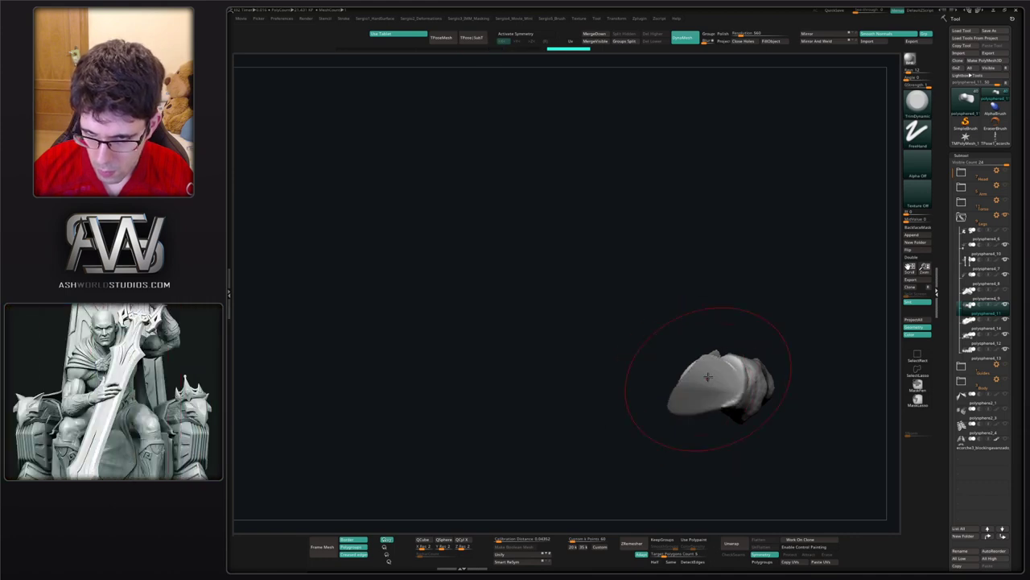
pyautogui.moveTo(699, 386); pyautogui.dragTo(700, 375, button='right')
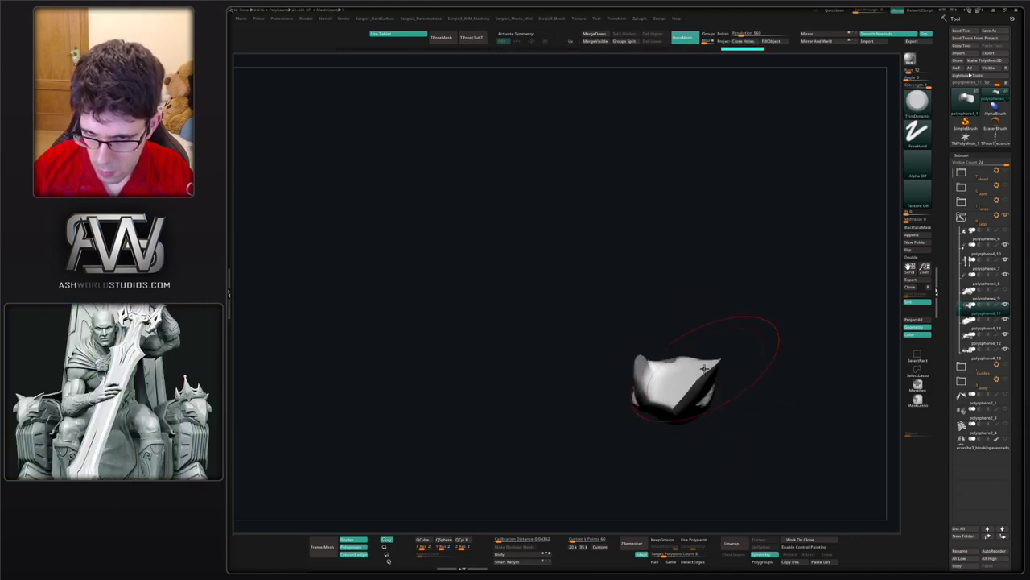
pyautogui.keyDown('shift'); pyautogui.moveTo(701, 389); pyautogui.dragTo(682, 368); pyautogui.keyUp('shift')
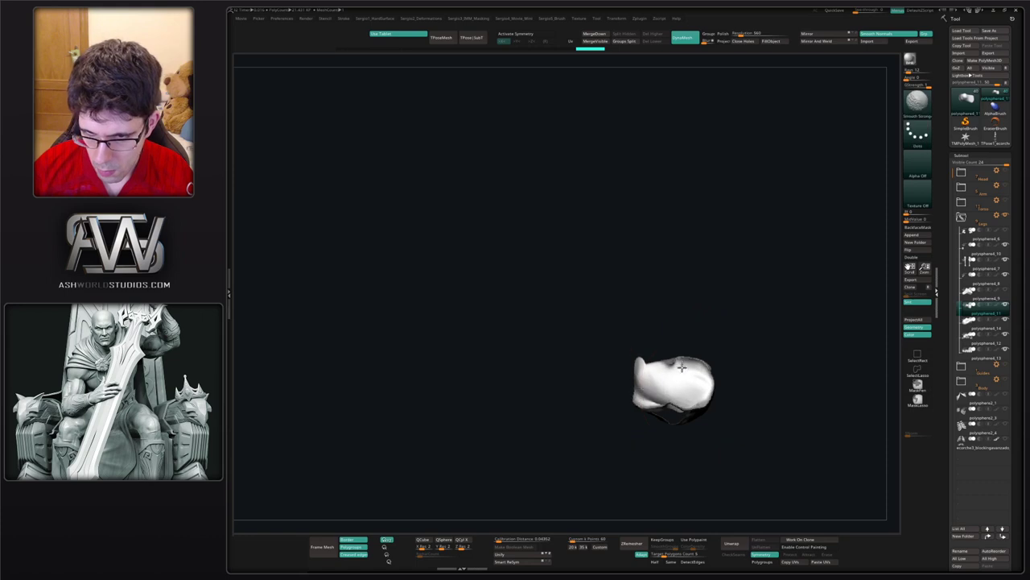
pyautogui.moveTo(631, 421); pyautogui.dragTo(692, 398, button='right')
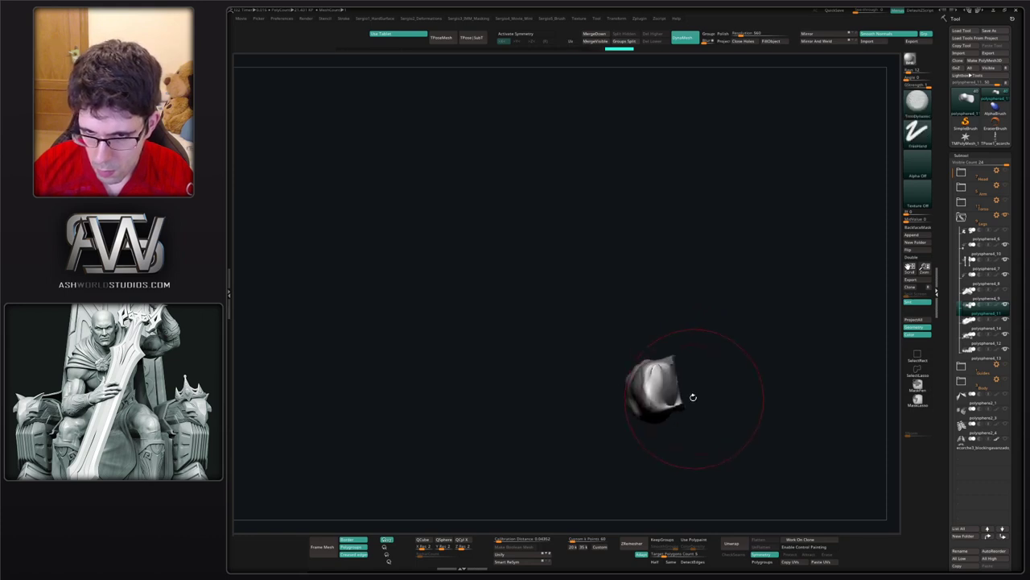
# - Adjust the silhouette of the talus with the Move brush and smooth its surface from several angles
pyautogui.press('b')
pyautogui.press('m')
pyautogui.press('v')
pyautogui.moveTo(683, 387)
pyautogui.mouseDown()
pyautogui.moveTo(690, 382)
pyautogui.moveTo(667, 372)
pyautogui.mouseUp()
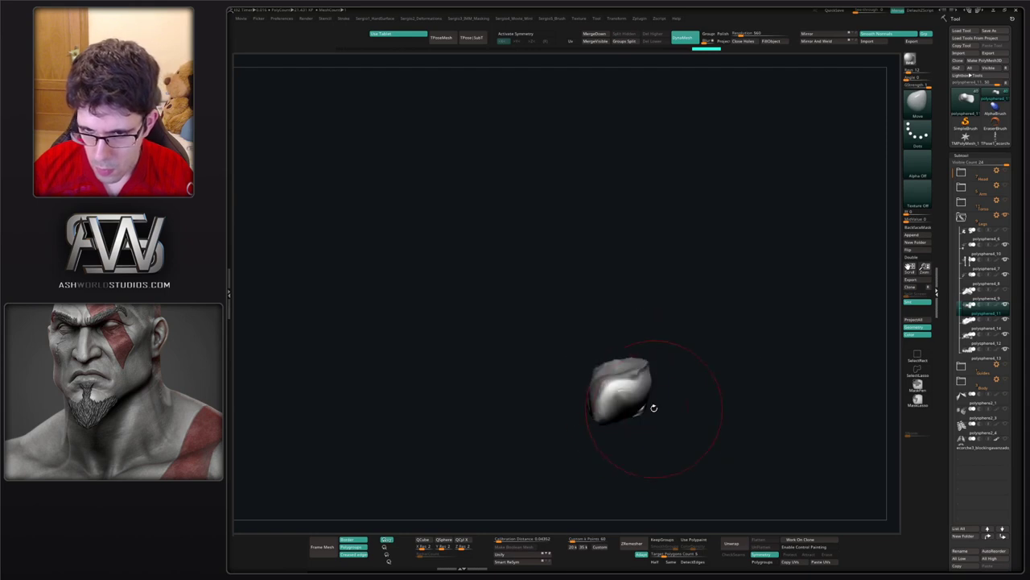
pyautogui.moveTo(683, 391); pyautogui.dragTo(652, 426)
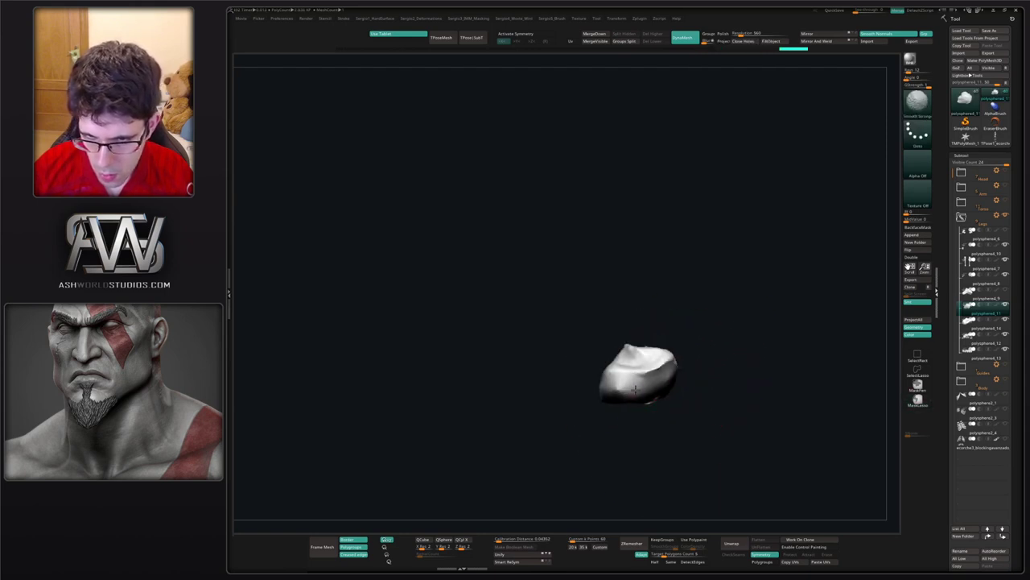
pyautogui.moveTo(685, 377)
pyautogui.mouseDown()
pyautogui.moveTo(665, 379)
pyautogui.moveTo(699, 371)
pyautogui.moveTo(619, 383)
pyautogui.mouseUp()
# - Select the complete tarsal bones subtool, duplicate it again, and show the copy alone
pyautogui.hotkey('ctrl', 's')
pyautogui.click(966, 300)
pyautogui.hotkey('ctrl', 'shift', 'd')
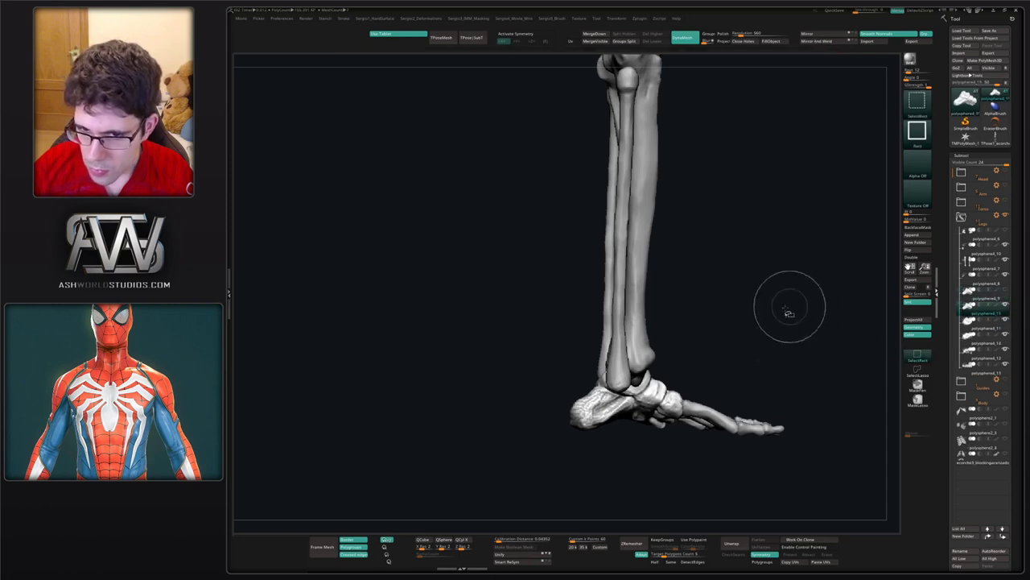
pyautogui.moveTo(789, 311); pyautogui.dragTo(746, 334)
pyautogui.hotkey('ctrl', 's')
pyautogui.keyDown('ctrl'); pyautogui.moveTo(740, 338); pyautogui.dragTo(728, 435, button='right'); pyautogui.keyUp('ctrl')
pyautogui.moveTo(728, 435)
pyautogui.mouseDown()
pyautogui.moveTo(661, 445)
pyautogui.moveTo(635, 381)
pyautogui.mouseUp()
# - Mask the navicular between the talus and the cuneiforms using lasso and pen masking, and isolate it
pyautogui.press('ctrl')
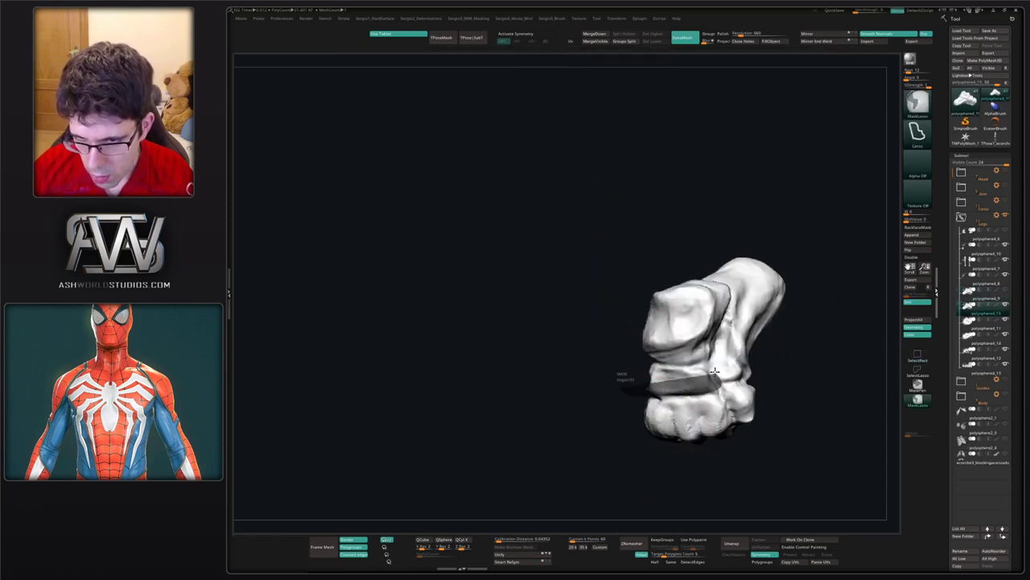
pyautogui.moveTo(605, 426); pyautogui.dragTo(688, 386)
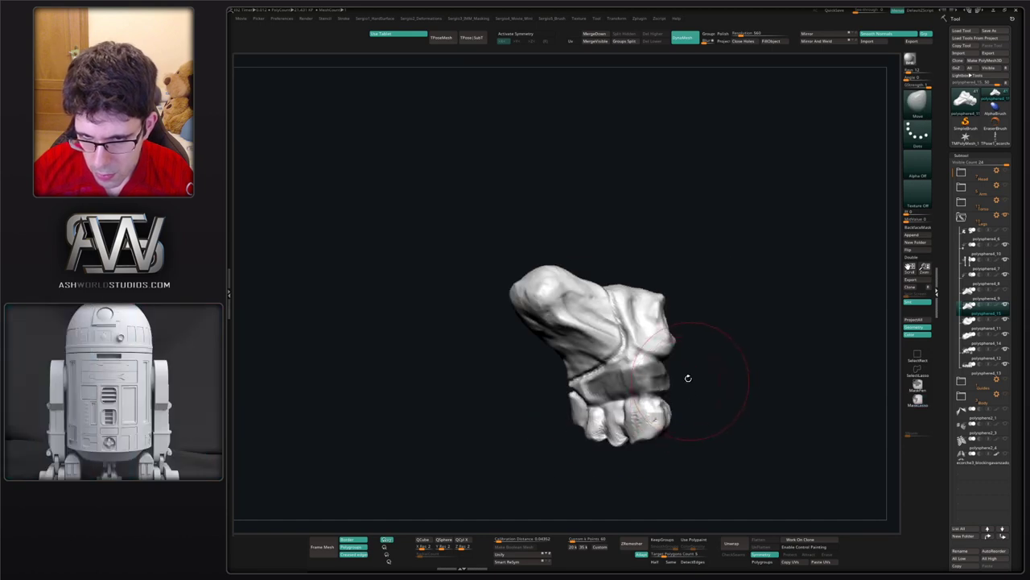
pyautogui.moveTo(662, 297)
pyautogui.keyDown('ctrl'); pyautogui.mouseDown()
pyautogui.moveTo(657, 358)
pyautogui.moveTo(644, 366)
pyautogui.mouseUp(); pyautogui.keyUp('ctrl')
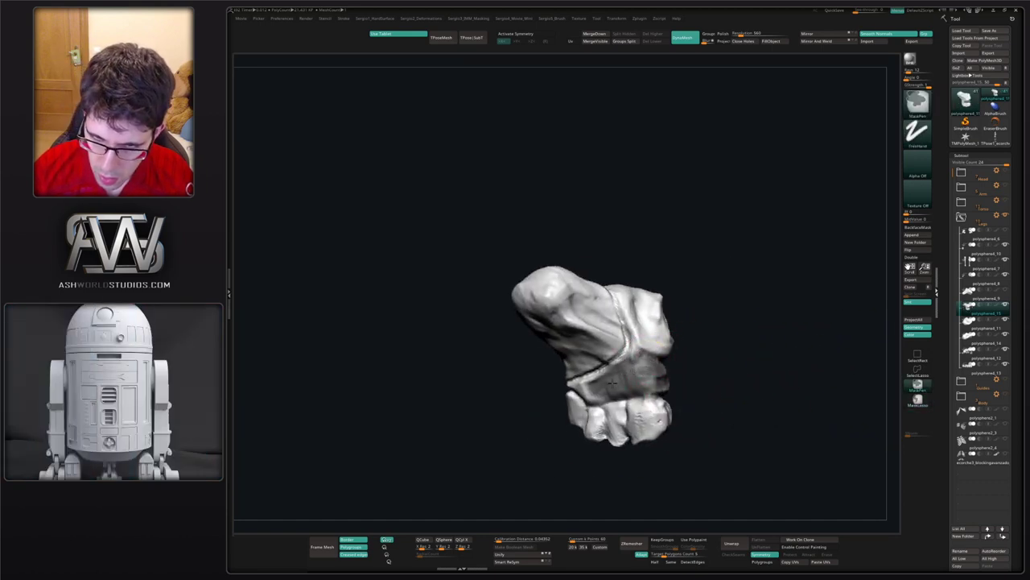
pyautogui.moveTo(597, 389); pyautogui.dragTo(566, 395, button='right')
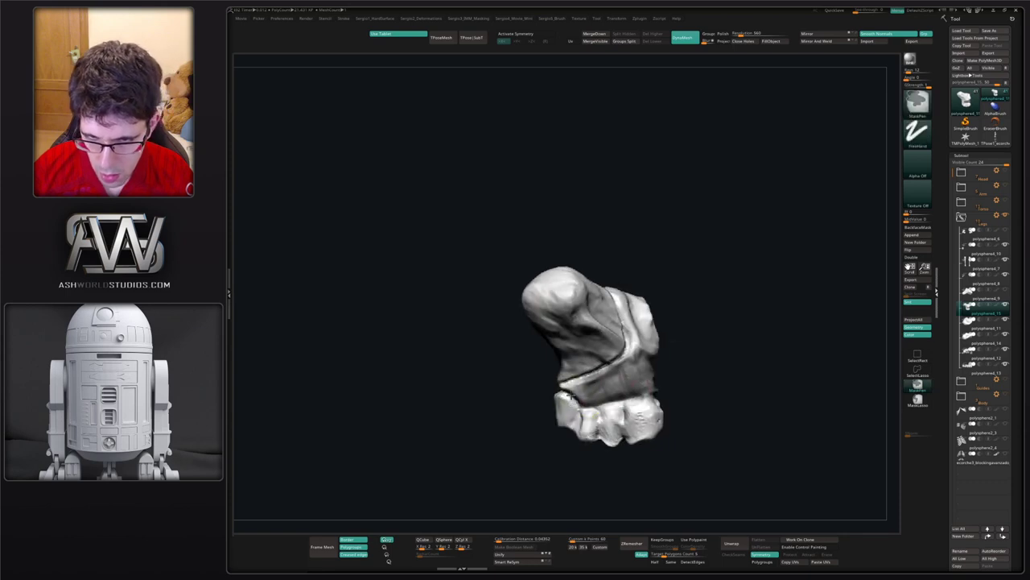
pyautogui.moveTo(569, 391)
pyautogui.mouseDown()
pyautogui.moveTo(644, 419)
pyautogui.moveTo(609, 391)
pyautogui.moveTo(643, 403)
pyautogui.moveTo(583, 378)
pyautogui.moveTo(695, 379)
pyautogui.moveTo(681, 407)
pyautogui.mouseUp()
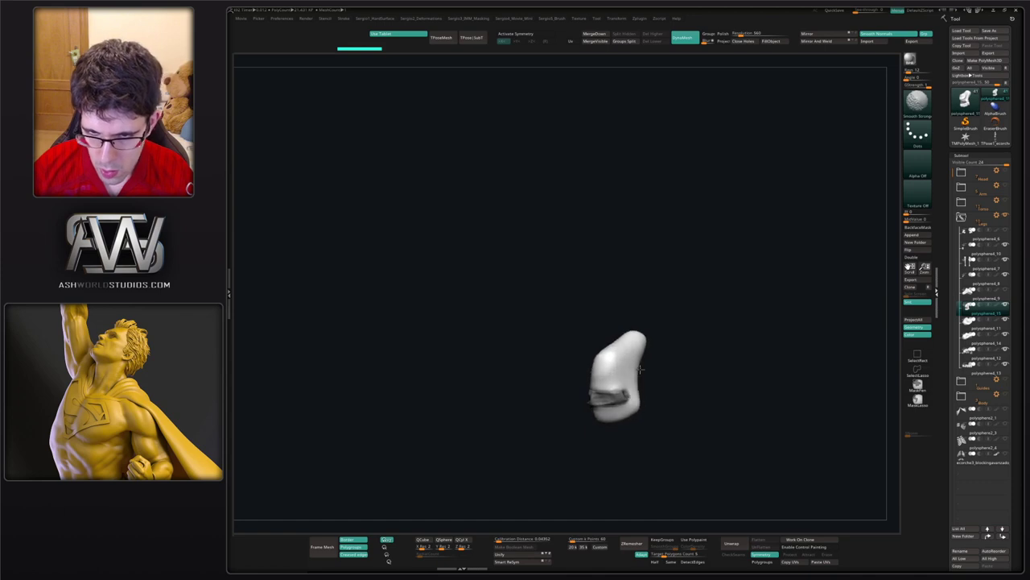
# - Smooth the isolated navicular, flatten its joint faces with TrimDynamic, and soften the resulting edges
pyautogui.keyDown('shift'); pyautogui.moveTo(608, 379); pyautogui.dragTo(625, 377); pyautogui.keyUp('shift')
pyautogui.moveTo(627, 379); pyautogui.dragTo(639, 400, button='right')
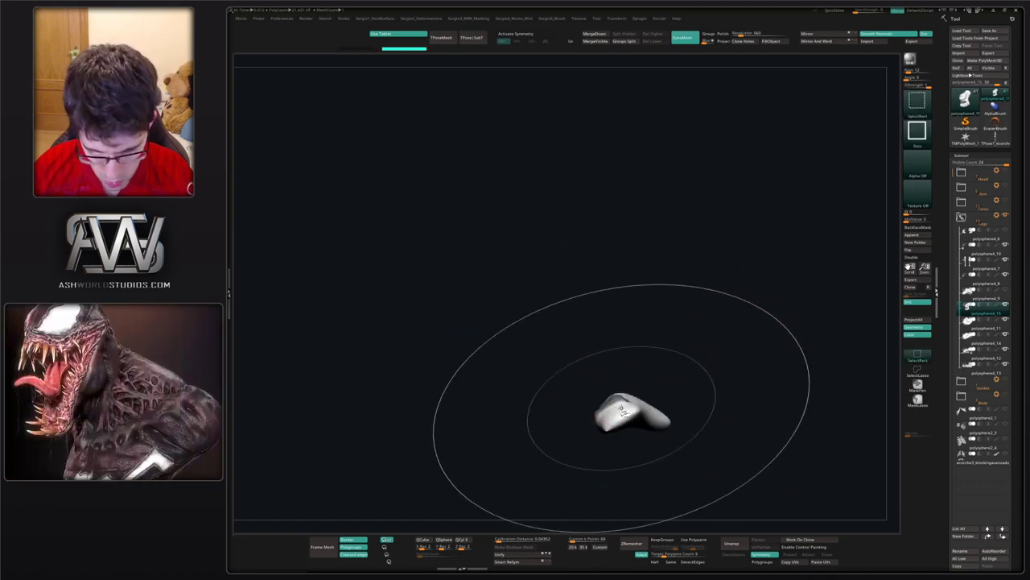
pyautogui.press('b')
pyautogui.press('t')
pyautogui.press('d')
pyautogui.press('s')
pyautogui.moveTo(624, 419); pyautogui.dragTo(602, 417)
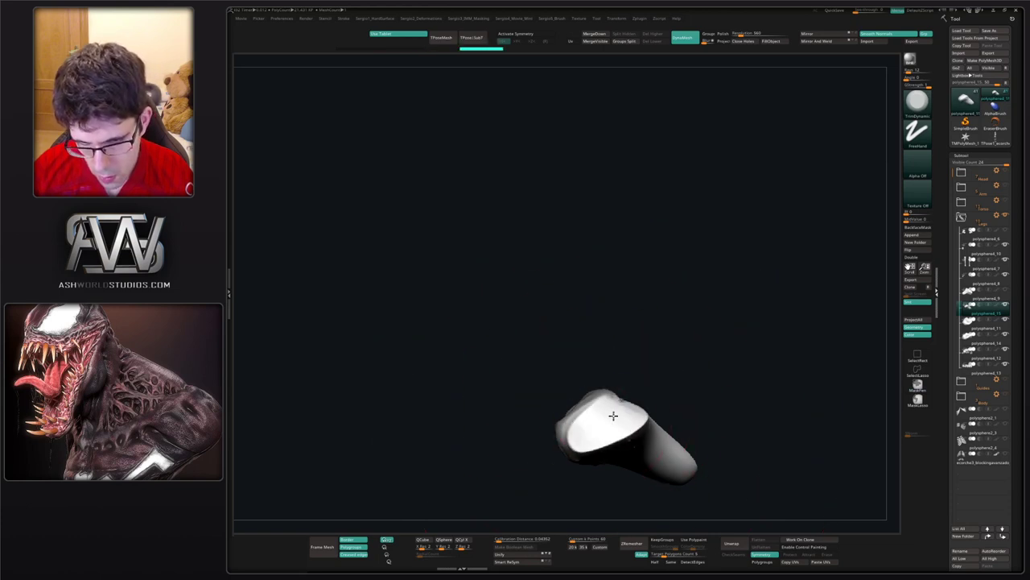
pyautogui.moveTo(616, 416)
pyautogui.mouseDown()
pyautogui.moveTo(708, 370)
pyautogui.moveTo(663, 423)
pyautogui.moveTo(661, 414)
pyautogui.moveTo(673, 396)
pyautogui.moveTo(660, 421)
pyautogui.moveTo(684, 437)
pyautogui.moveTo(655, 448)
pyautogui.moveTo(642, 415)
pyautogui.mouseUp()
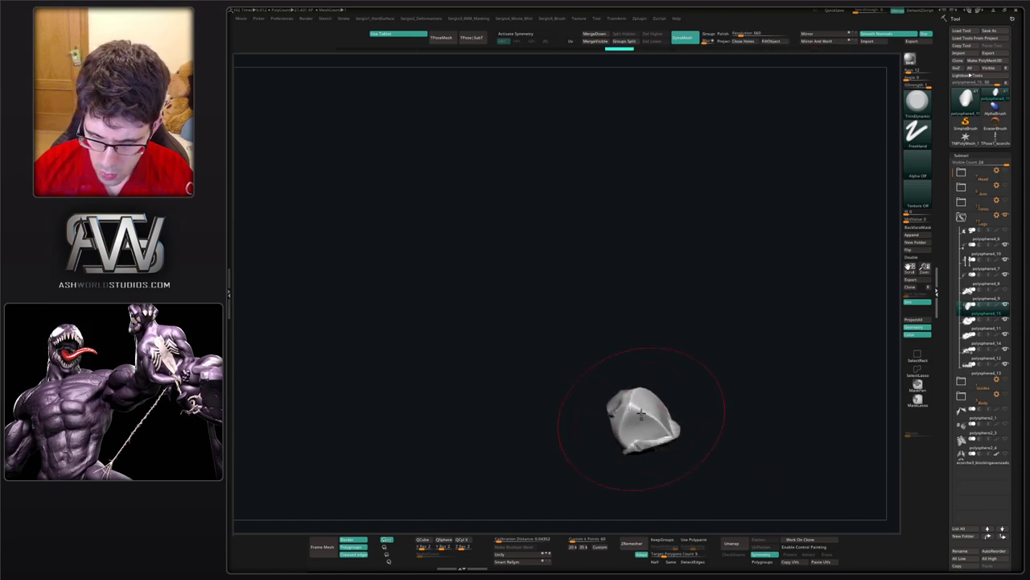
pyautogui.moveTo(657, 422); pyautogui.dragTo(663, 426, button='right')
pyautogui.moveTo(662, 427)
pyautogui.keyDown('shift'); pyautogui.mouseDown()
pyautogui.moveTo(655, 441)
pyautogui.moveTo(698, 447)
pyautogui.mouseUp(); pyautogui.keyUp('shift')
# - Refine the navicular's outline with the Move brush and check its fit within the whole foot and lower leg
pyautogui.press('b')
pyautogui.press('m')
pyautogui.press('v')
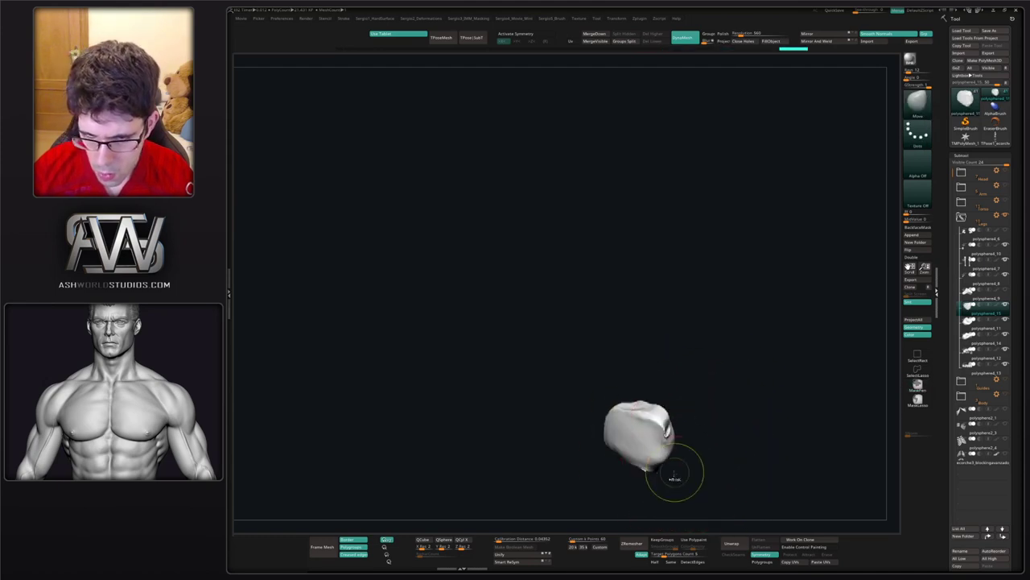
pyautogui.keyDown('ctrl'); pyautogui.moveTo(674, 473); pyautogui.dragTo(706, 451, button='right'); pyautogui.keyUp('ctrl')
pyautogui.hotkey('alt', 's')
pyautogui.moveTo(684, 375)
pyautogui.mouseDown()
pyautogui.moveTo(685, 340)
pyautogui.moveTo(681, 367)
pyautogui.mouseUp()
pyautogui.keyDown('shift'); pyautogui.moveTo(716, 334); pyautogui.dragTo(673, 325); pyautogui.keyUp('shift')
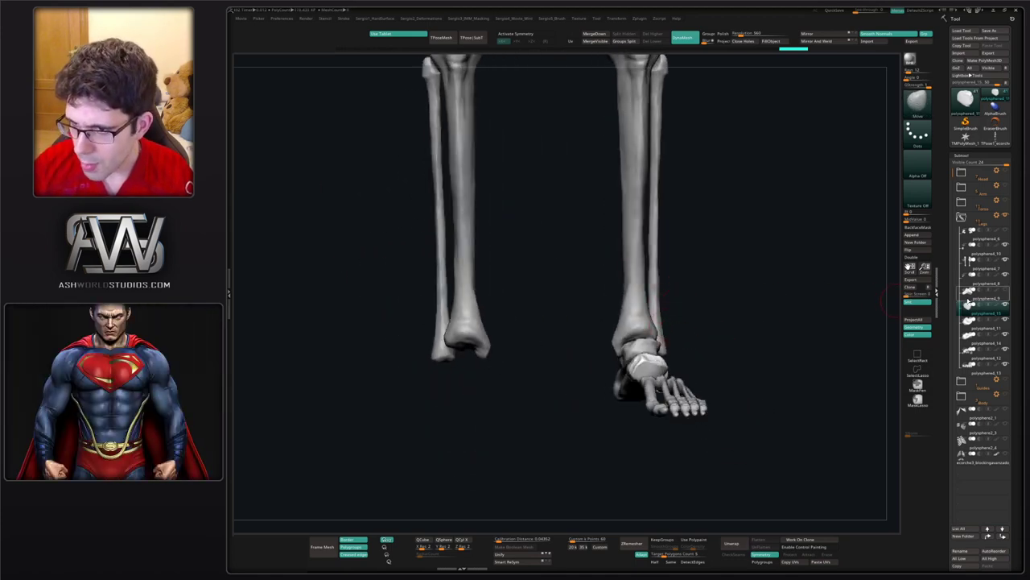
# - Select the complete tarsal bones subtool, isolate it in the view, and duplicate it for the next bone
pyautogui.click(969, 301)
pyautogui.hotkey('alt', 's')
pyautogui.moveTo(779, 342); pyautogui.dragTo(775, 378)
pyautogui.moveTo(724, 355)
pyautogui.keyDown('ctrl'); pyautogui.mouseDown(button='right')
pyautogui.moveTo(692, 387)
pyautogui.moveTo(659, 395)
pyautogui.moveTo(645, 419)
pyautogui.moveTo(677, 413)
pyautogui.mouseUp(button='right'); pyautogui.keyUp('ctrl')
pyautogui.hotkey('ctrl', 'shift', 'd')
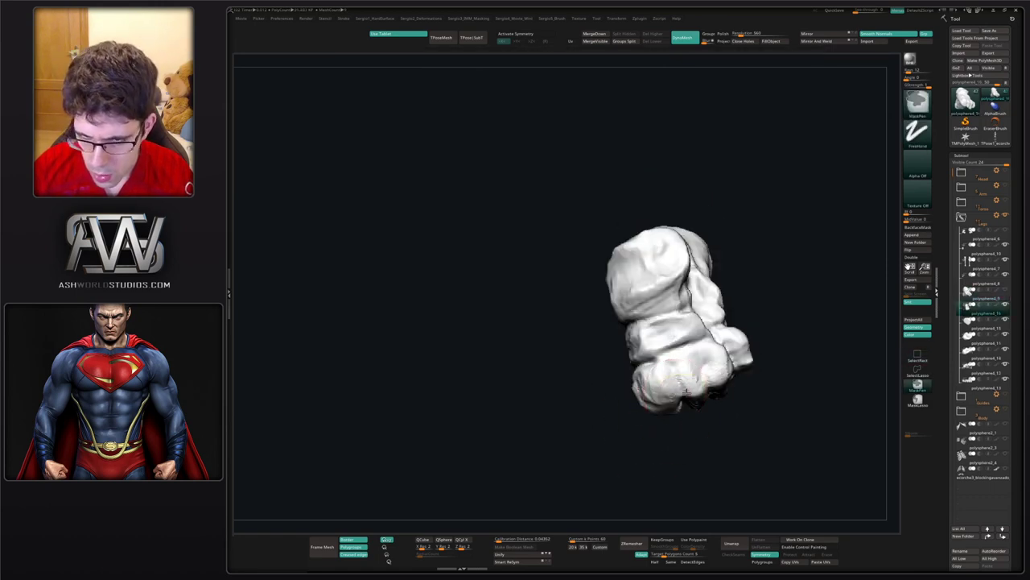
# - Mask the medial cuneiform at the inner front of the tarsal block with the lasso mask, discarding stray mask strokes
pyautogui.keyDown('ctrl'); pyautogui.moveTo(669, 366); pyautogui.dragTo(650, 362); pyautogui.keyUp('ctrl')
pyautogui.keyDown('ctrl'); pyautogui.click(917, 400); pyautogui.keyUp('ctrl')
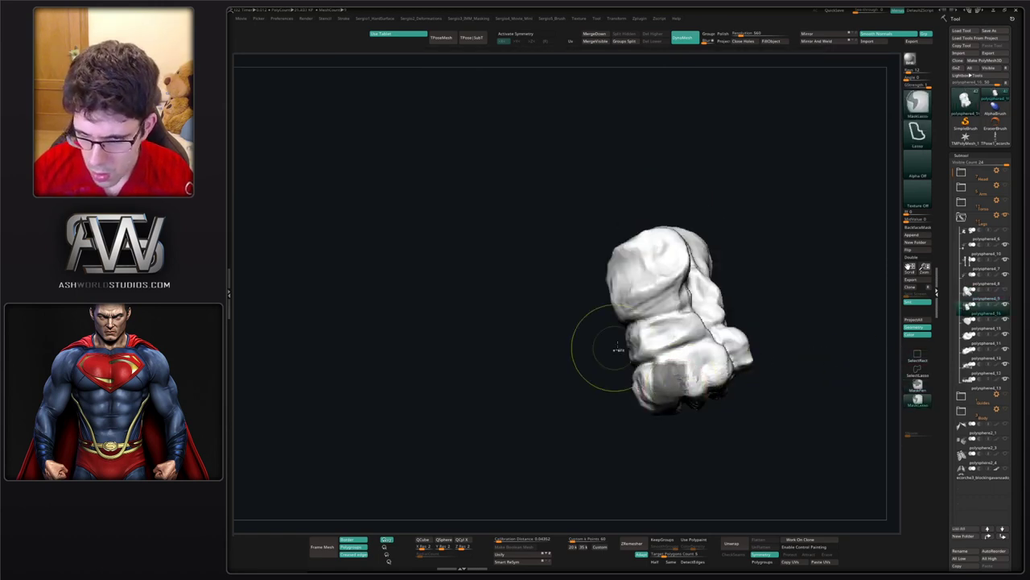
pyautogui.hotkey('ctrl', 'z')
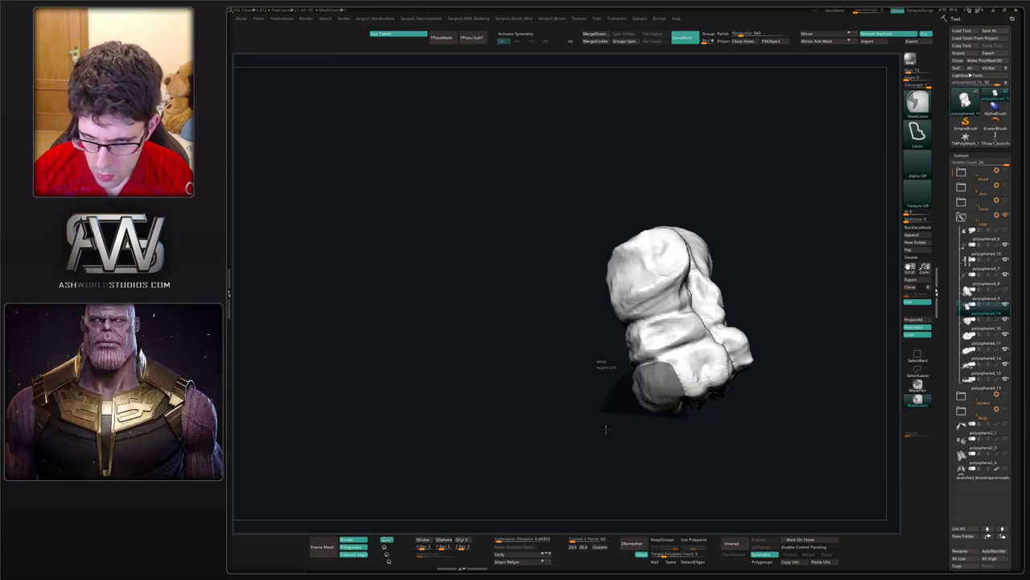
pyautogui.moveTo(682, 385)
pyautogui.mouseDown()
pyautogui.moveTo(670, 367)
pyautogui.moveTo(631, 395)
pyautogui.moveTo(593, 398)
pyautogui.mouseUp()
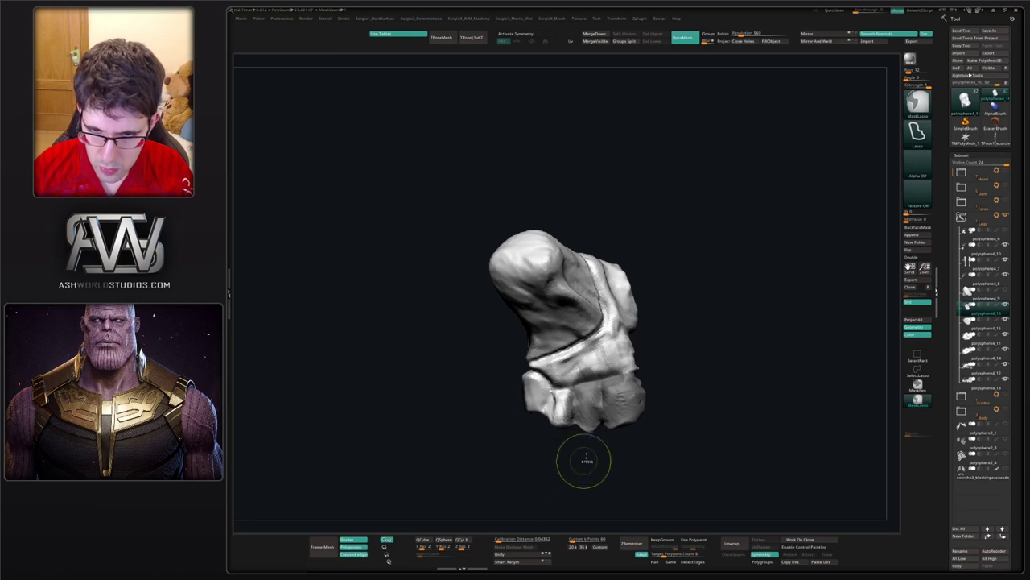
pyautogui.moveTo(533, 499); pyautogui.dragTo(612, 418)
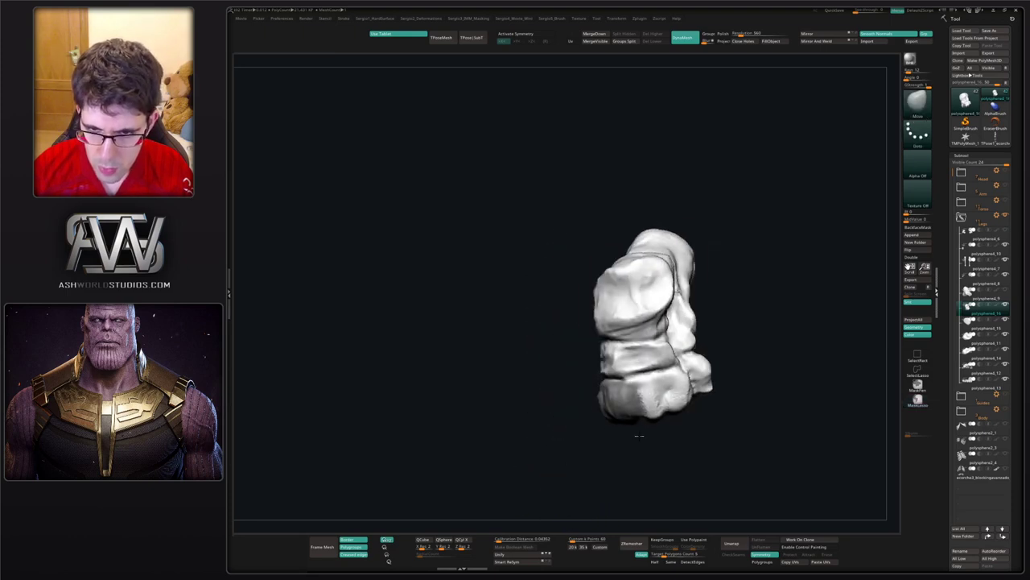
pyautogui.moveTo(675, 289)
pyautogui.keyDown('ctrl'); pyautogui.mouseDown()
pyautogui.moveTo(689, 395)
pyautogui.moveTo(781, 282)
pyautogui.mouseUp(); pyautogui.keyUp('ctrl')
pyautogui.hotkey('ctrl', 'z')
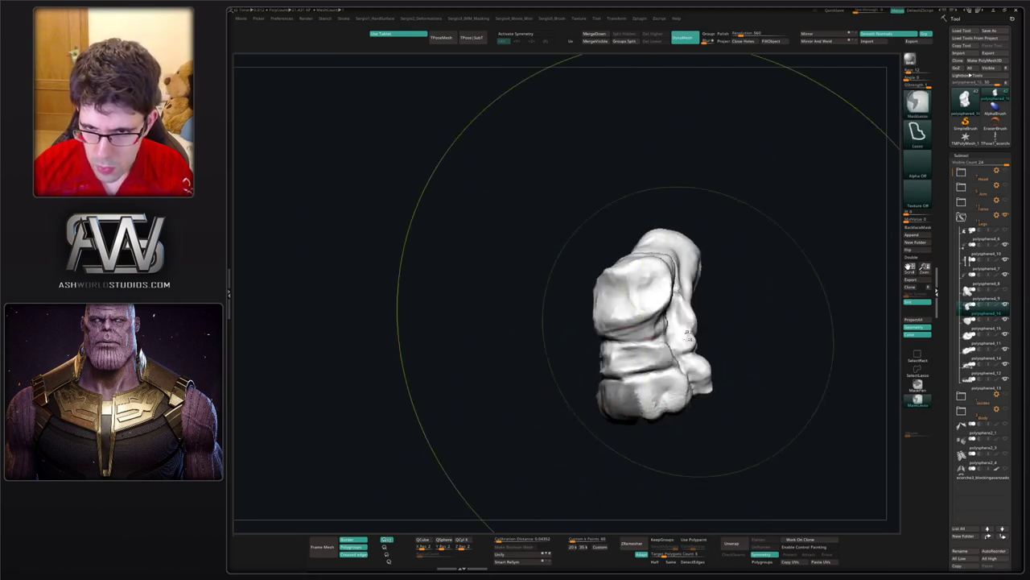
# - Smooth down the unmasked tarsal mass and delete the surrounding geometry so only the medial cuneiform remains
pyautogui.moveTo(689, 332)
pyautogui.keyDown('shift'); pyautogui.mouseDown()
pyautogui.moveTo(656, 341)
pyautogui.moveTo(651, 404)
pyautogui.moveTo(681, 372)
pyautogui.moveTo(655, 395)
pyautogui.mouseUp(); pyautogui.keyUp('shift')
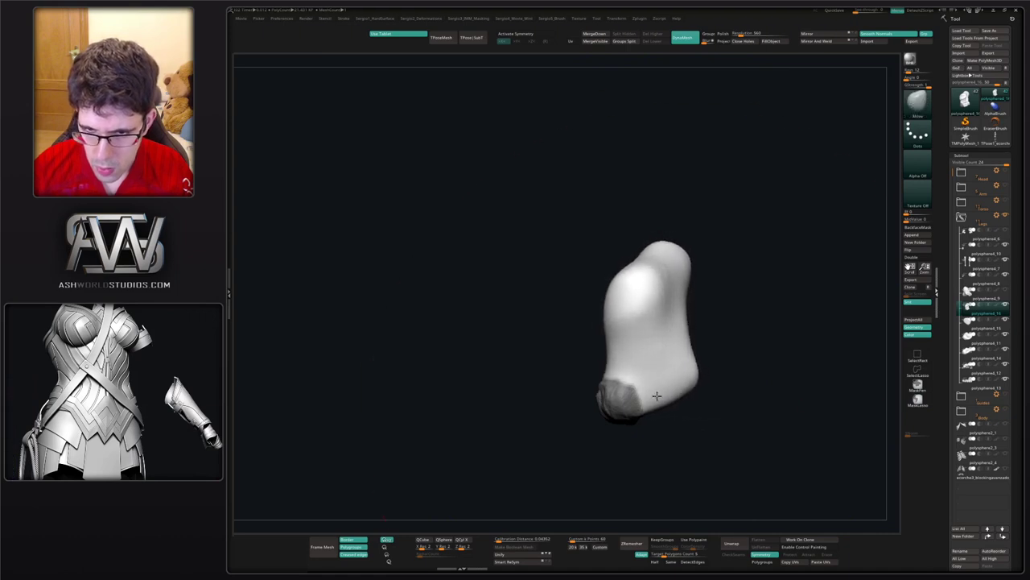
pyautogui.moveTo(656, 395); pyautogui.dragTo(632, 382, button='right')
pyautogui.moveTo(706, 322)
pyautogui.keyDown('ctrl'); pyautogui.keyDown('shift'); pyautogui.mouseDown()
pyautogui.moveTo(690, 246)
pyautogui.moveTo(571, 191)
pyautogui.moveTo(552, 204)
pyautogui.mouseUp(); pyautogui.keyUp('shift'); pyautogui.keyUp('ctrl')
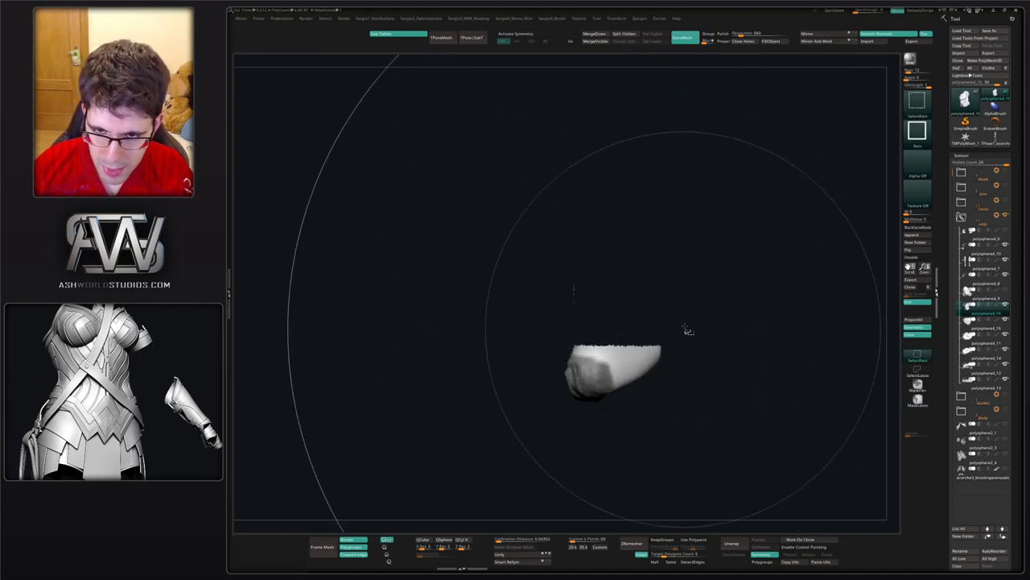
pyautogui.keyDown('ctrl'); pyautogui.keyDown('alt'); pyautogui.keyDown('shift'); pyautogui.moveTo(690, 290); pyautogui.dragTo(626, 414); pyautogui.keyUp('shift'); pyautogui.keyUp('alt'); pyautogui.keyUp('ctrl')
pyautogui.press('Delete')
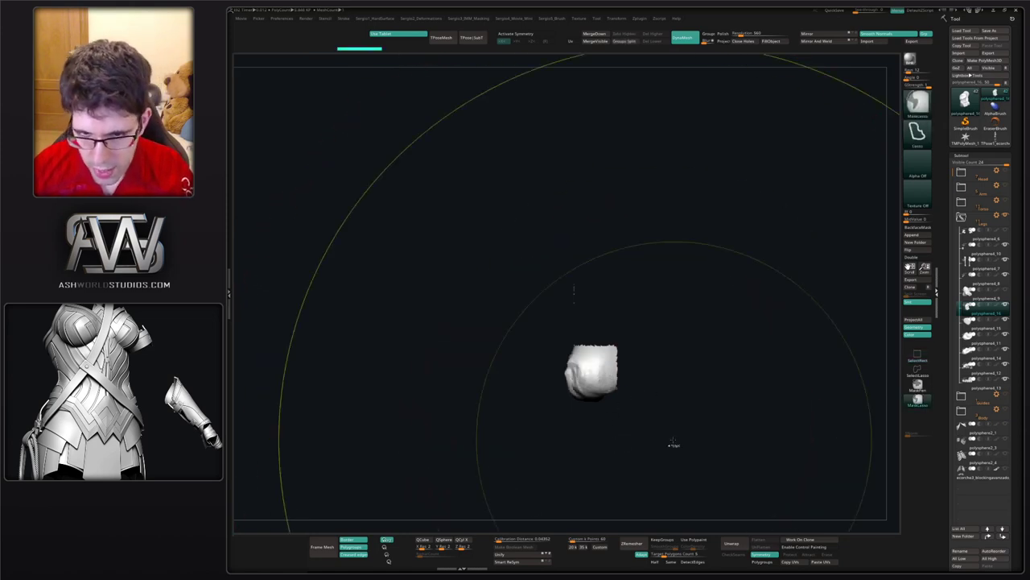
pyautogui.keyDown('ctrl'); pyautogui.moveTo(673, 443); pyautogui.dragTo(649, 423); pyautogui.keyUp('ctrl')
pyautogui.moveTo(649, 423); pyautogui.dragTo(620, 376, button='right')
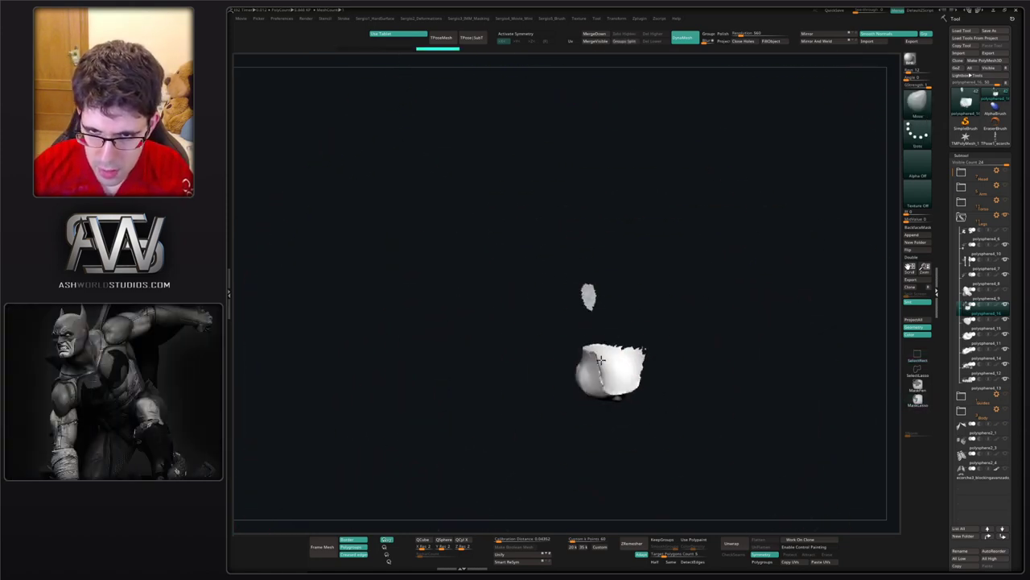
pyautogui.keyDown('ctrl'); pyautogui.keyDown('shift'); pyautogui.moveTo(676, 332); pyautogui.dragTo(512, 464); pyautogui.keyUp('shift'); pyautogui.keyUp('ctrl')
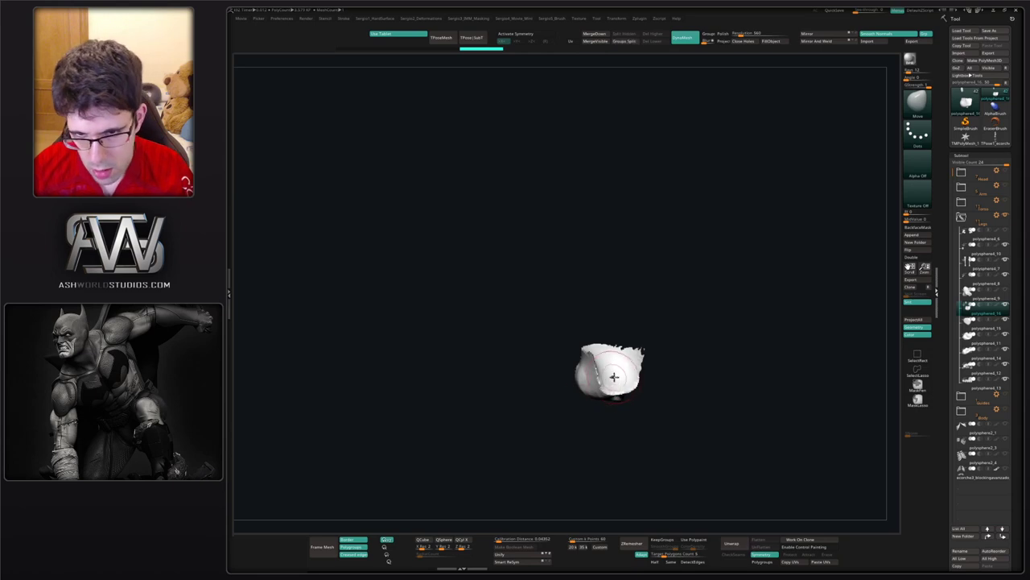
pyautogui.press('Delete')
# - Build up the cut side of the cuneiform with the Clay brush, smooth it, and remesh it into a closed form
pyautogui.press('b')
pyautogui.press('c')
pyautogui.press('l')
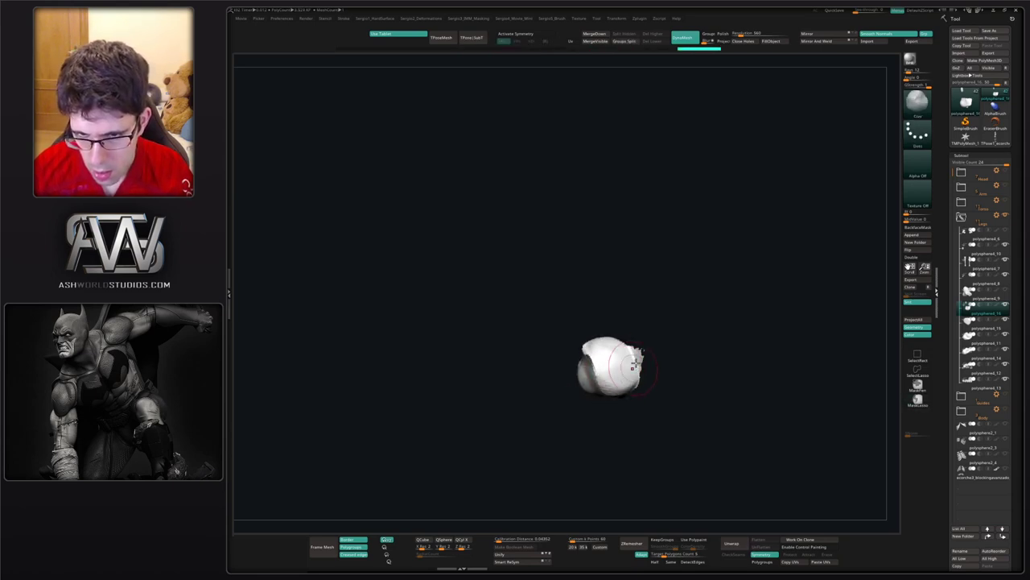
pyautogui.press('shift')
pyautogui.keyDown('shift'); pyautogui.moveTo(600, 375); pyautogui.dragTo(593, 351); pyautogui.keyUp('shift')
pyautogui.keyDown('ctrl'); pyautogui.moveTo(673, 299); pyautogui.dragTo(662, 317); pyautogui.keyUp('ctrl')
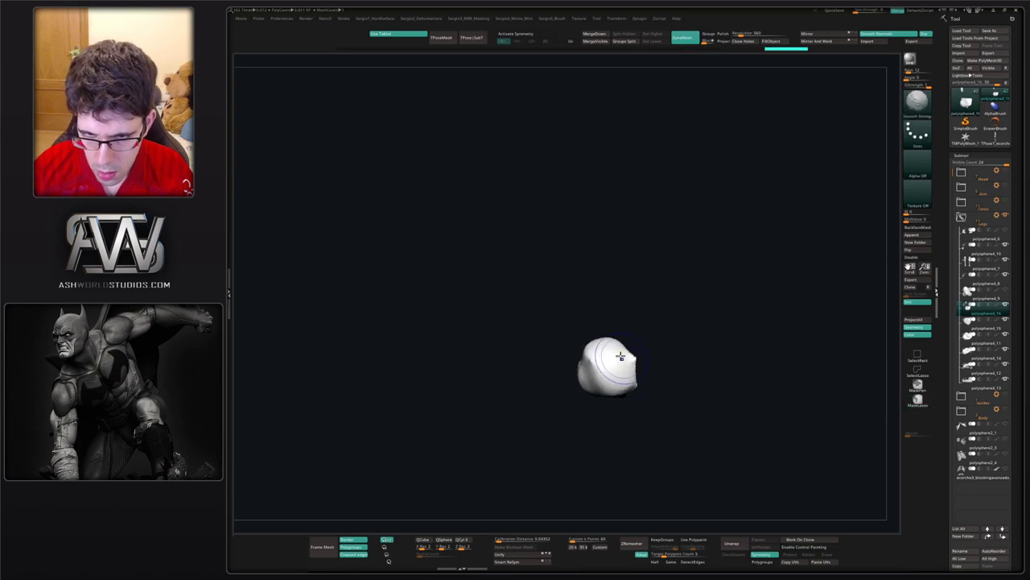
pyautogui.keyDown('shift'); pyautogui.moveTo(619, 357); pyautogui.dragTo(632, 375); pyautogui.keyUp('shift')
pyautogui.moveTo(668, 362)
pyautogui.keyDown('ctrl'); pyautogui.mouseDown()
pyautogui.moveTo(647, 384)
pyautogui.moveTo(668, 322)
pyautogui.mouseUp(); pyautogui.keyUp('ctrl')
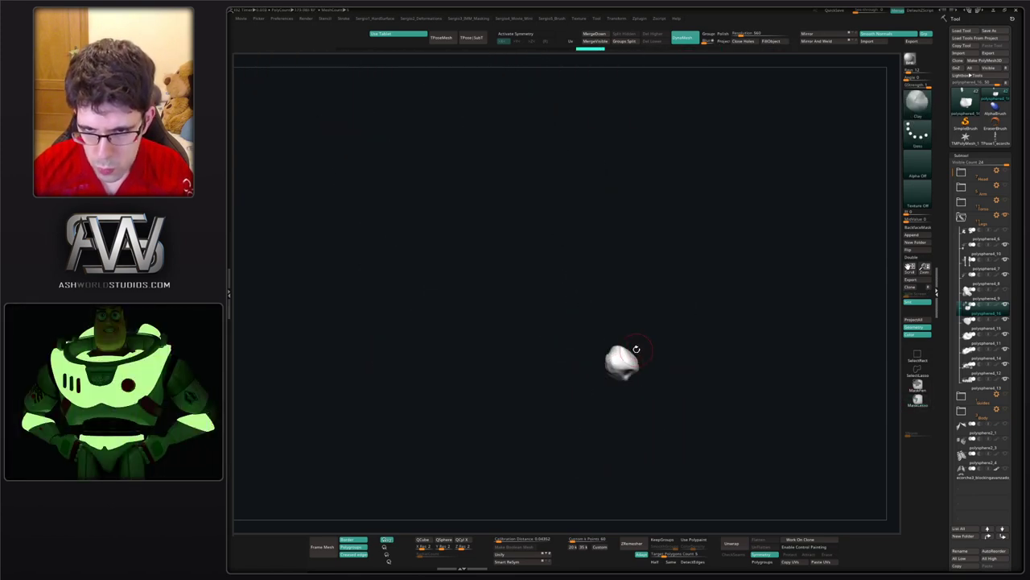
# - Flatten the cuneiform's joint faces with TrimDynamic and check its fit within the whole foot
pyautogui.moveTo(636, 349)
pyautogui.mouseDown()
pyautogui.moveTo(653, 373)
pyautogui.moveTo(617, 384)
pyautogui.moveTo(657, 335)
pyautogui.moveTo(636, 362)
pyautogui.moveTo(643, 357)
pyautogui.mouseUp()
pyautogui.press('b')
pyautogui.press('t')
pyautogui.press('d')
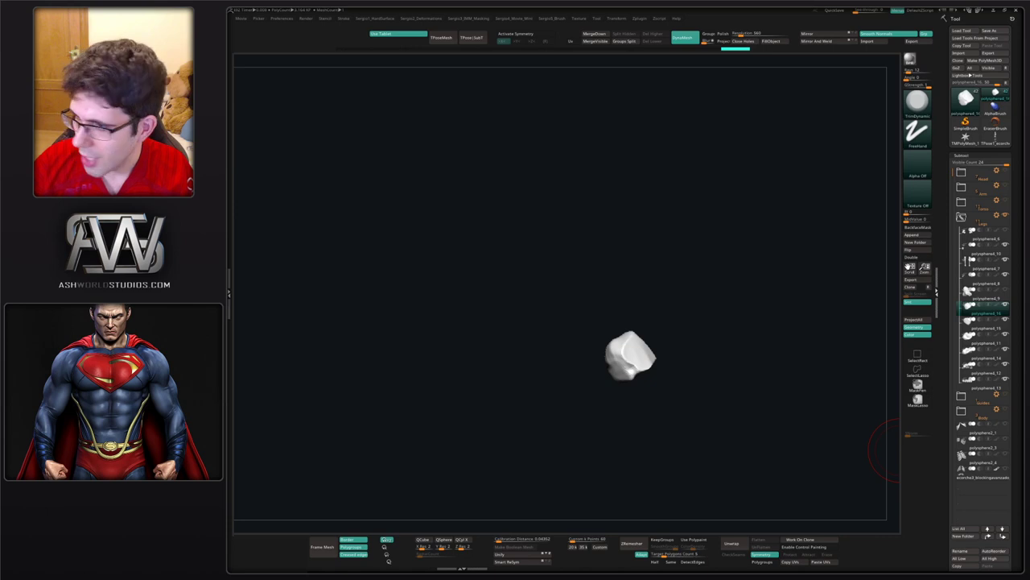
pyautogui.moveTo(649, 163); pyautogui.dragTo(607, 317, button='right')
pyautogui.hotkey('alt', 's')
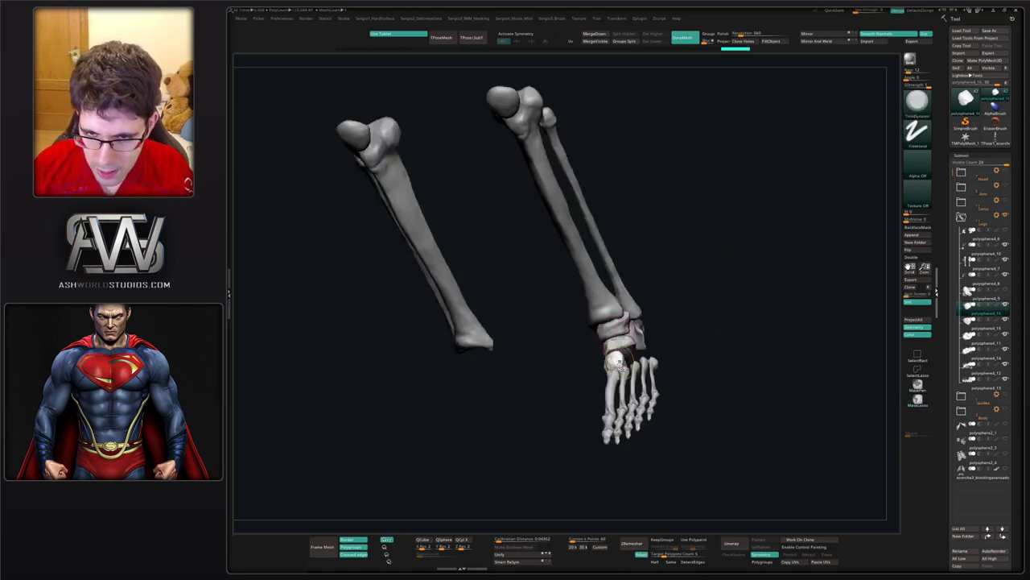
pyautogui.keyDown('ctrl'); pyautogui.moveTo(620, 364); pyautogui.dragTo(592, 355, button='right'); pyautogui.keyUp('ctrl')
pyautogui.keyDown('ctrl'); pyautogui.moveTo(592, 355); pyautogui.dragTo(585, 328, button='right'); pyautogui.keyUp('ctrl')
pyautogui.keyDown('ctrl'); pyautogui.moveTo(586, 329); pyautogui.dragTo(587, 307, button='right'); pyautogui.keyUp('ctrl')
pyautogui.moveTo(693, 289); pyautogui.dragTo(753, 267, button='right')
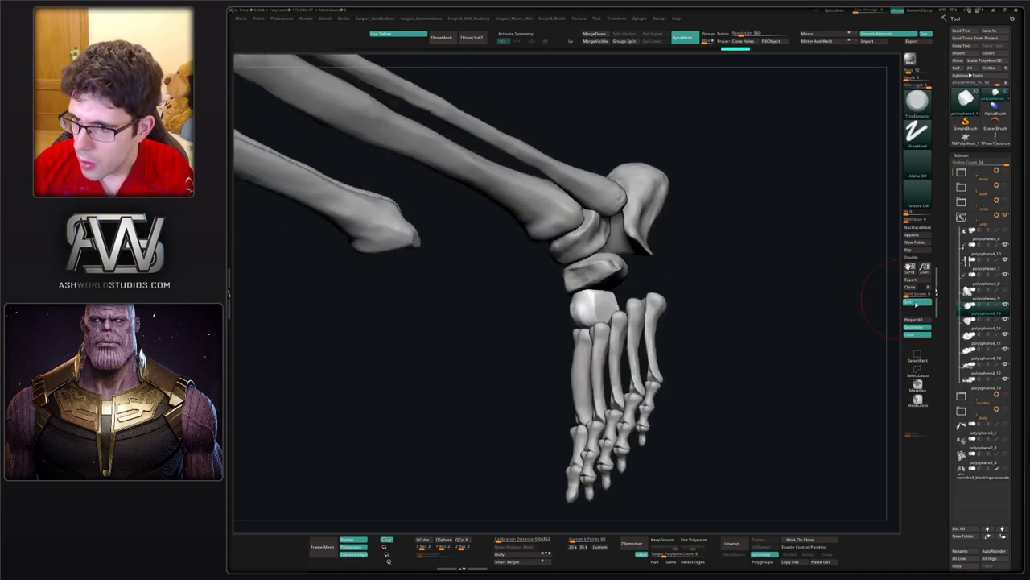
# - Isolate the complete tarsal bones subtool and lasso-mask the cuboid on the outer side, trimming the mask edge
pyautogui.click(976, 295)
pyautogui.hotkey('alt', 's')
pyautogui.moveTo(716, 303); pyautogui.dragTo(676, 282, button='right')
pyautogui.keyDown('ctrl'); pyautogui.moveTo(677, 282); pyautogui.dragTo(651, 292, button='right'); pyautogui.keyUp('ctrl')
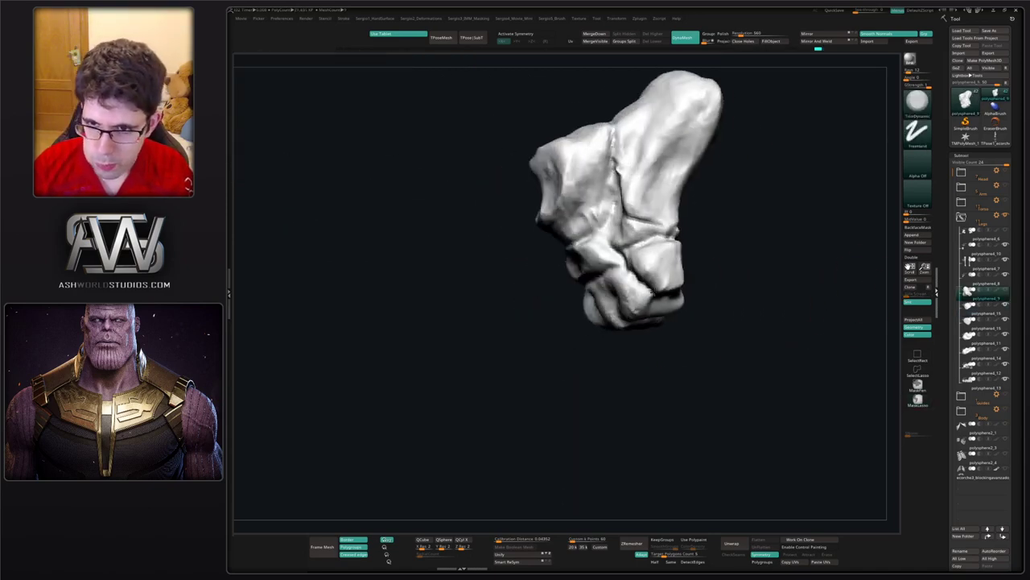
pyautogui.moveTo(652, 292); pyautogui.dragTo(655, 246)
pyautogui.press('ctrl')
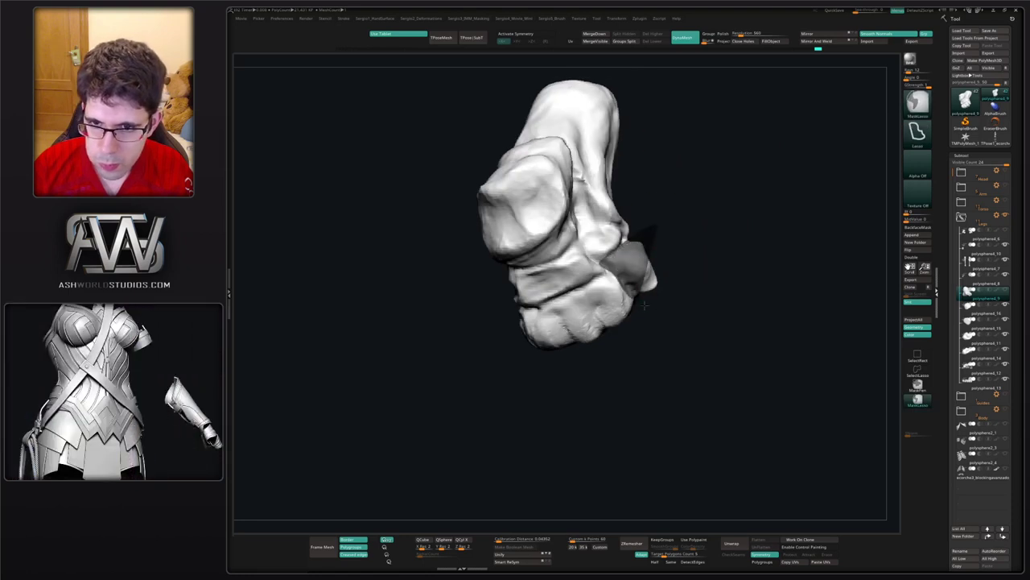
pyautogui.moveTo(711, 271); pyautogui.dragTo(646, 350)
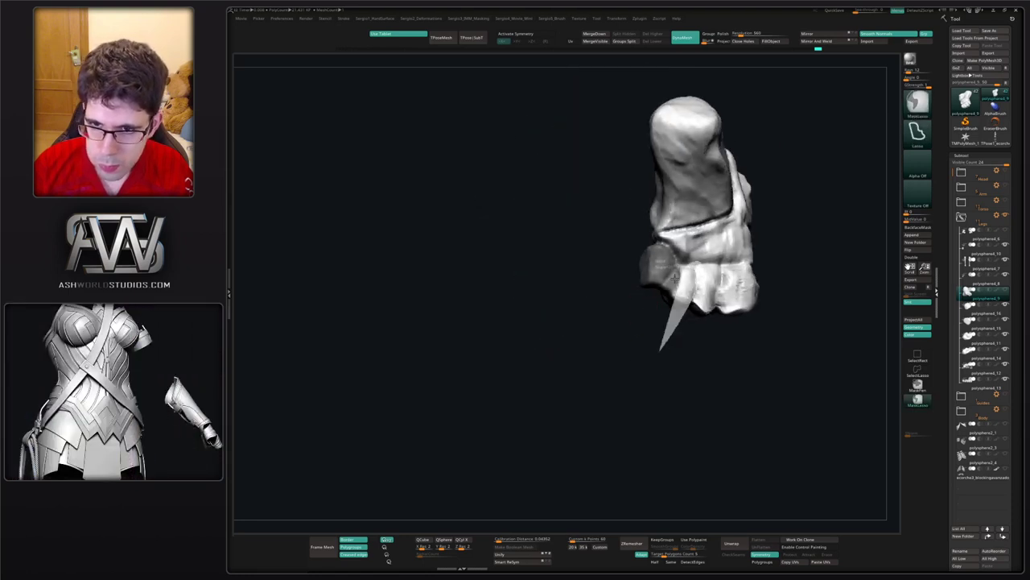
pyautogui.keyDown('ctrl'); pyautogui.keyDown('alt'); pyautogui.moveTo(674, 278); pyautogui.dragTo(673, 270); pyautogui.keyUp('alt'); pyautogui.keyUp('ctrl')
# - Cut away the tarsal geometry around the masked cuboid, keeping only the area surrounding it
pyautogui.moveTo(651, 329)
pyautogui.mouseDown()
pyautogui.moveTo(690, 325)
pyautogui.moveTo(701, 290)
pyautogui.moveTo(676, 332)
pyautogui.mouseUp()
pyautogui.moveTo(662, 332)
pyautogui.mouseDown()
pyautogui.moveTo(681, 330)
pyautogui.moveTo(628, 304)
pyautogui.mouseUp()
pyautogui.keyDown('ctrl'); pyautogui.keyDown('shift'); pyautogui.moveTo(649, 265); pyautogui.dragTo(581, 354); pyautogui.keyUp('shift'); pyautogui.keyUp('ctrl')
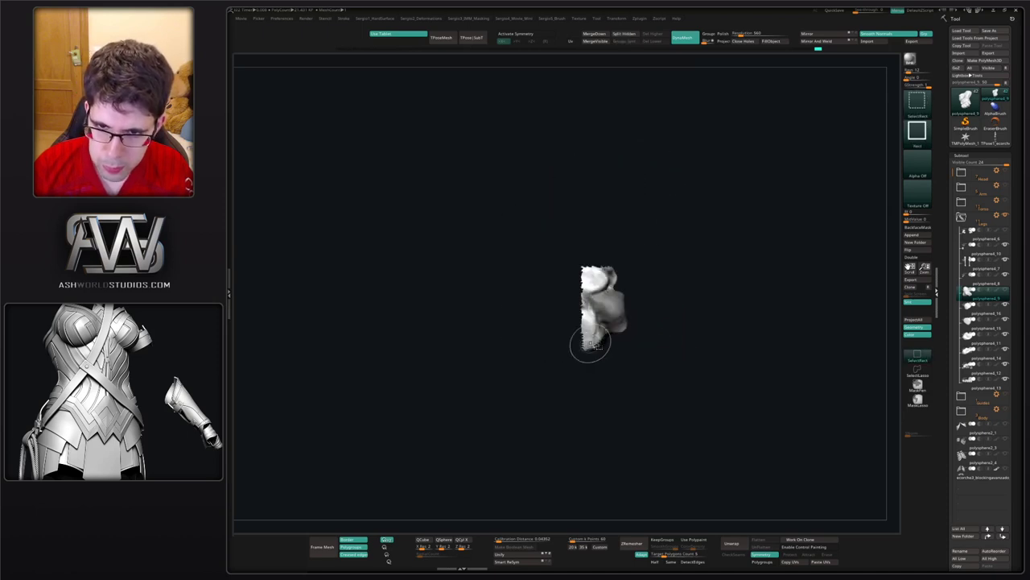
pyautogui.moveTo(636, 318); pyautogui.dragTo(608, 362)
pyautogui.press('Delete')
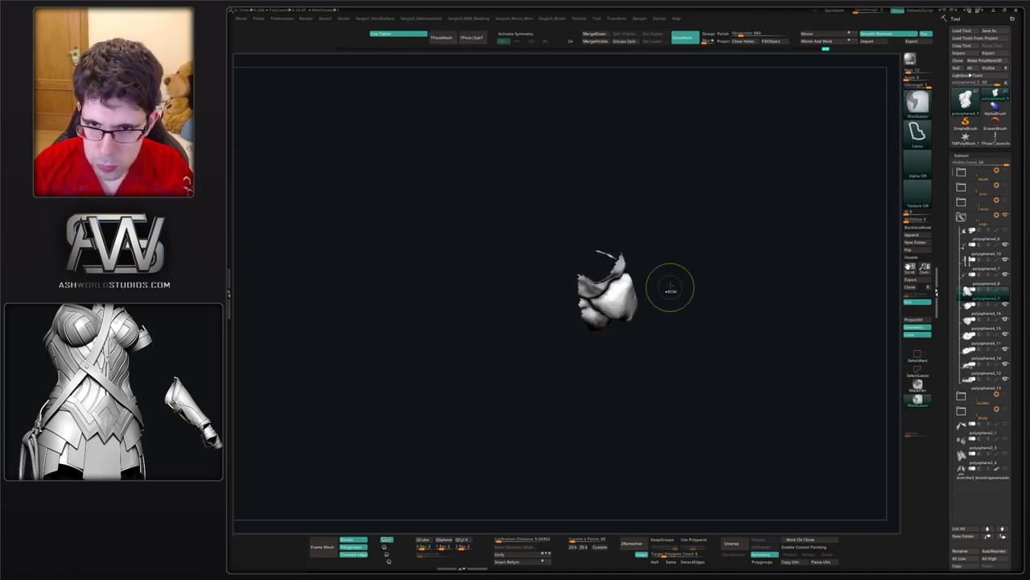
# - Adjust the mask on the cuboid and smooth away the leftover geometry around it
pyautogui.keyDown('ctrl'); pyautogui.moveTo(670, 288); pyautogui.dragTo(684, 306); pyautogui.keyUp('ctrl')
pyautogui.moveTo(672, 318)
pyautogui.mouseDown()
pyautogui.moveTo(641, 285)
pyautogui.moveTo(667, 326)
pyautogui.mouseUp()
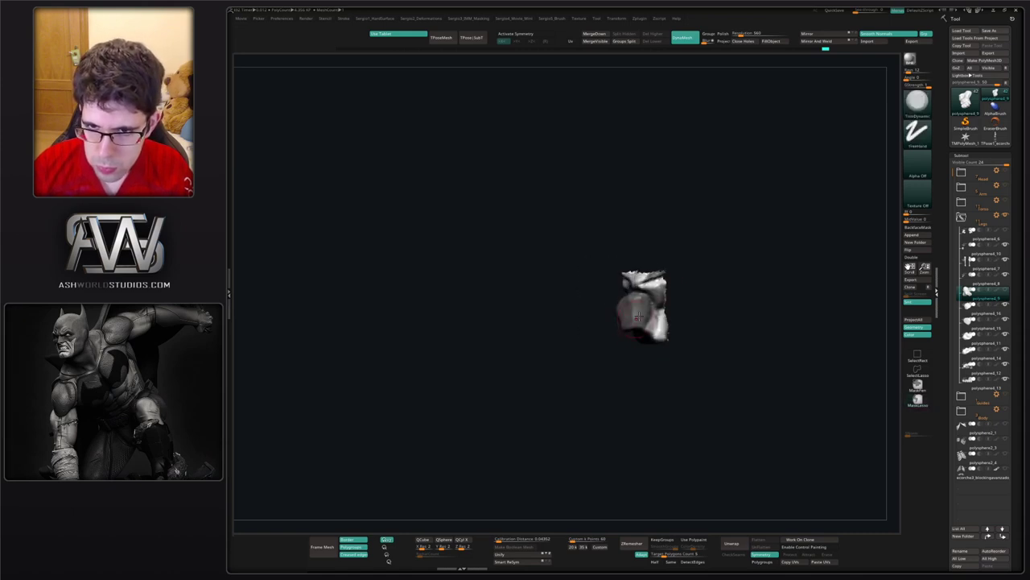
pyautogui.keyDown('ctrl'); pyautogui.moveTo(687, 274); pyautogui.dragTo(641, 277); pyautogui.keyUp('ctrl')
pyautogui.keyDown('ctrl'); pyautogui.moveTo(663, 314); pyautogui.dragTo(690, 306); pyautogui.keyUp('ctrl')
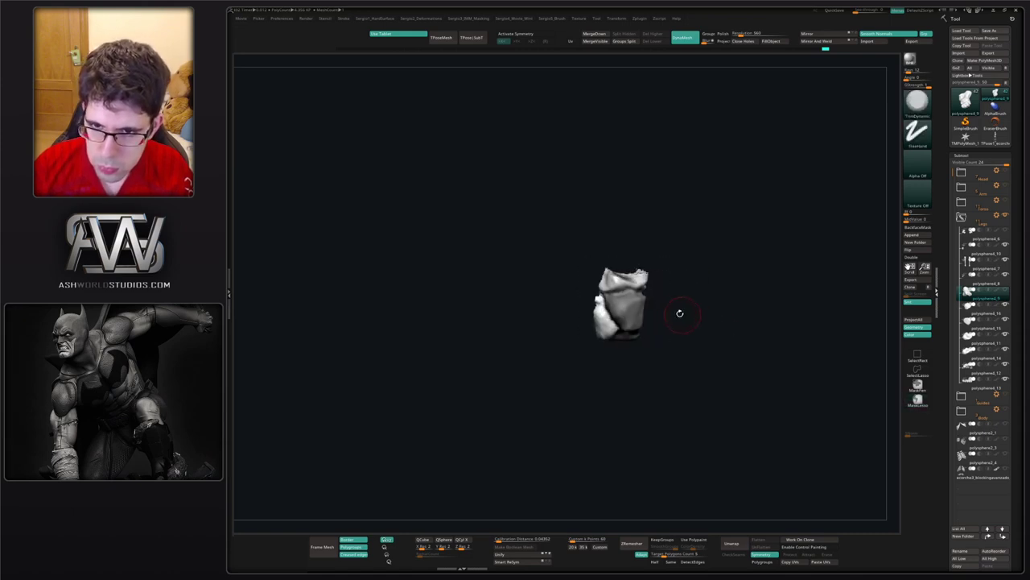
pyautogui.moveTo(636, 279)
pyautogui.keyDown('shift'); pyautogui.mouseDown()
pyautogui.moveTo(611, 324)
pyautogui.moveTo(658, 328)
pyautogui.moveTo(628, 342)
pyautogui.moveTo(605, 325)
pyautogui.moveTo(651, 315)
pyautogui.moveTo(640, 300)
pyautogui.moveTo(685, 339)
pyautogui.moveTo(669, 293)
pyautogui.mouseUp(); pyautogui.keyUp('shift')
# - Bring back the whole foot and reshape the cuboid with the Move brush between the calcaneus and the outer metatarsals
pyautogui.press('b')
pyautogui.press('m')
pyautogui.press('v')
pyautogui.press('s')
pyautogui.hotkey('ctrl', 'shift', 's')
pyautogui.moveTo(669, 293)
pyautogui.keyDown('ctrl'); pyautogui.mouseDown(button='right')
pyautogui.moveTo(654, 304)
pyautogui.moveTo(684, 309)
pyautogui.moveTo(689, 332)
pyautogui.moveTo(658, 312)
pyautogui.moveTo(659, 274)
pyautogui.mouseUp(button='right'); pyautogui.keyUp('ctrl')
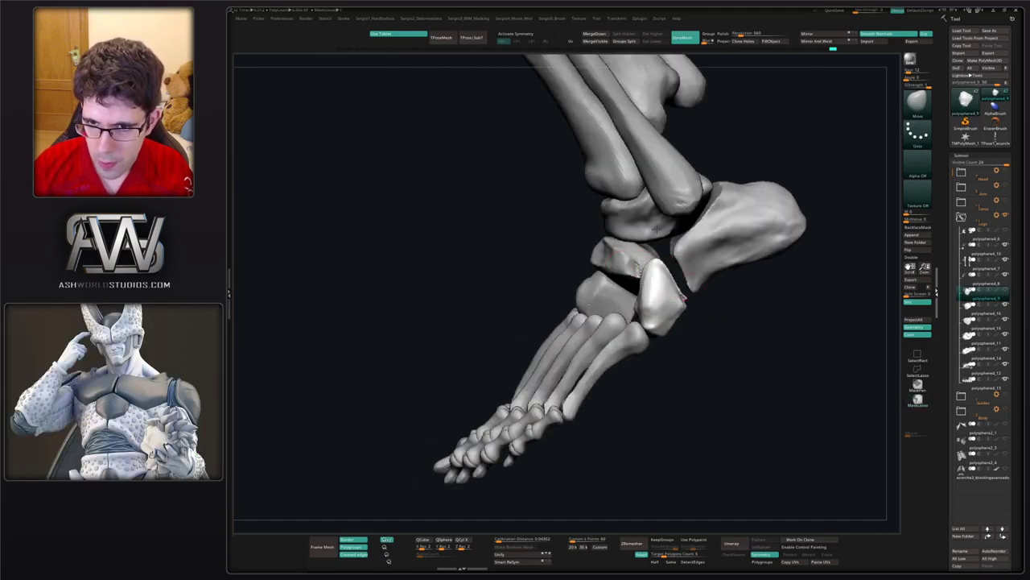
pyautogui.moveTo(684, 291); pyautogui.dragTo(681, 293)
pyautogui.moveTo(681, 293)
pyautogui.mouseDown(button='right')
pyautogui.moveTo(685, 308)
pyautogui.moveTo(670, 282)
pyautogui.mouseUp(button='right')
# - Define the cuboid's surface with a DamStandard stroke and return to the Move brush
pyautogui.press('b')
pyautogui.press('d')
pyautogui.press('s')
pyautogui.moveTo(669, 280); pyautogui.dragTo(689, 281)
pyautogui.moveTo(681, 287)
pyautogui.mouseDown(button='right')
pyautogui.moveTo(712, 283)
pyautogui.moveTo(685, 272)
pyautogui.mouseUp(button='right')
pyautogui.press('b')
pyautogui.press('m')
pyautogui.press('v')
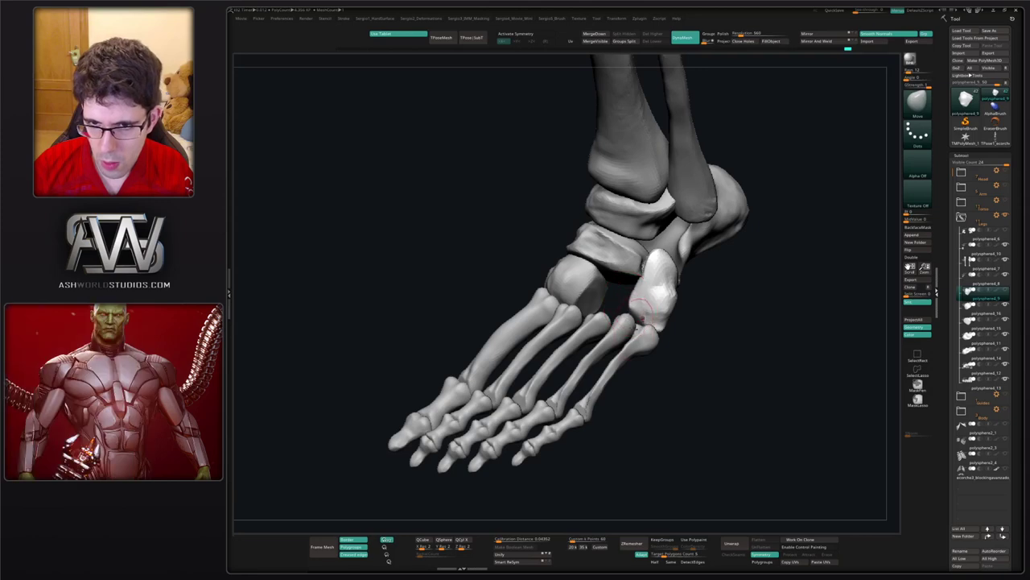
# - Try to copy the cuboid inside its own subtool with the gizmo, placing the copy beside it, and undo the copy
pyautogui.moveTo(630, 300)
pyautogui.mouseDown(button='right')
pyautogui.moveTo(623, 307)
pyautogui.moveTo(624, 295)
pyautogui.moveTo(714, 331)
pyautogui.moveTo(702, 307)
pyautogui.moveTo(701, 324)
pyautogui.mouseUp(button='right')
pyautogui.press('w')
pyautogui.keyDown('alt'); pyautogui.click(657, 307); pyautogui.keyUp('alt')
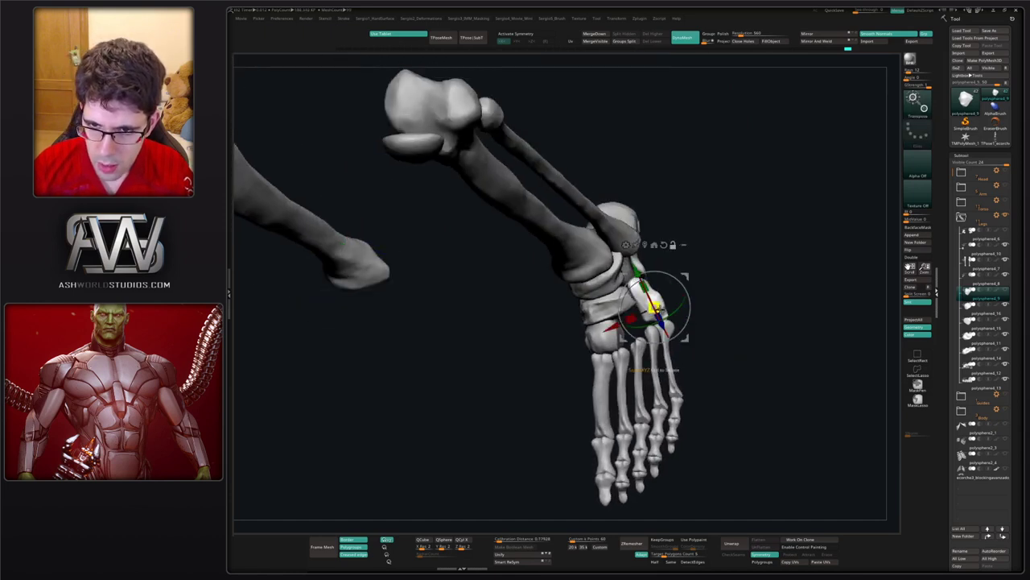
pyautogui.keyDown('ctrl'); pyautogui.moveTo(685, 277); pyautogui.dragTo(671, 292); pyautogui.keyUp('ctrl')
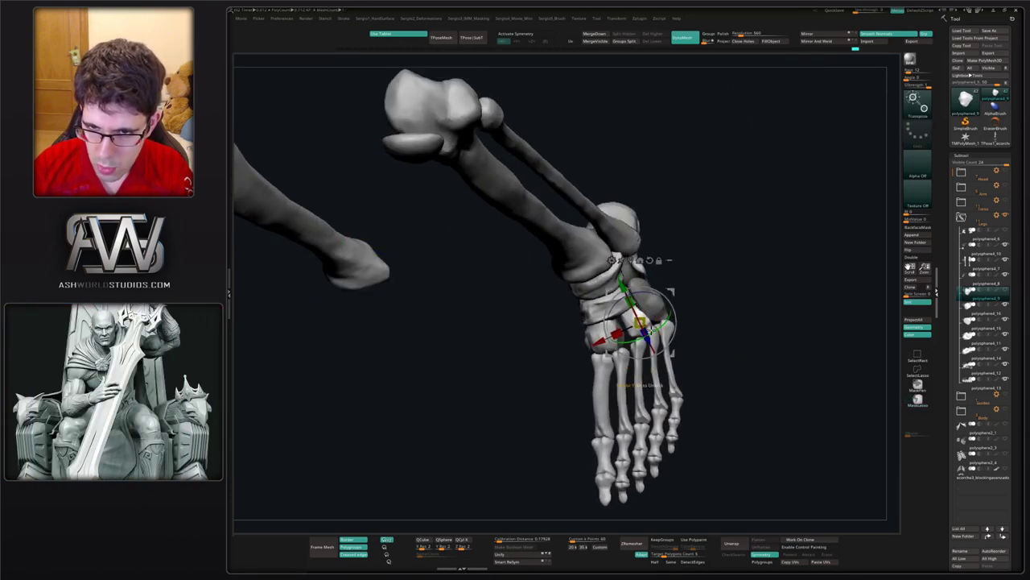
pyautogui.press('q')
pyautogui.hotkey('alt', 's')
pyautogui.keyDown('ctrl'); pyautogui.moveTo(617, 310); pyautogui.dragTo(612, 326, button='right'); pyautogui.keyUp('ctrl')
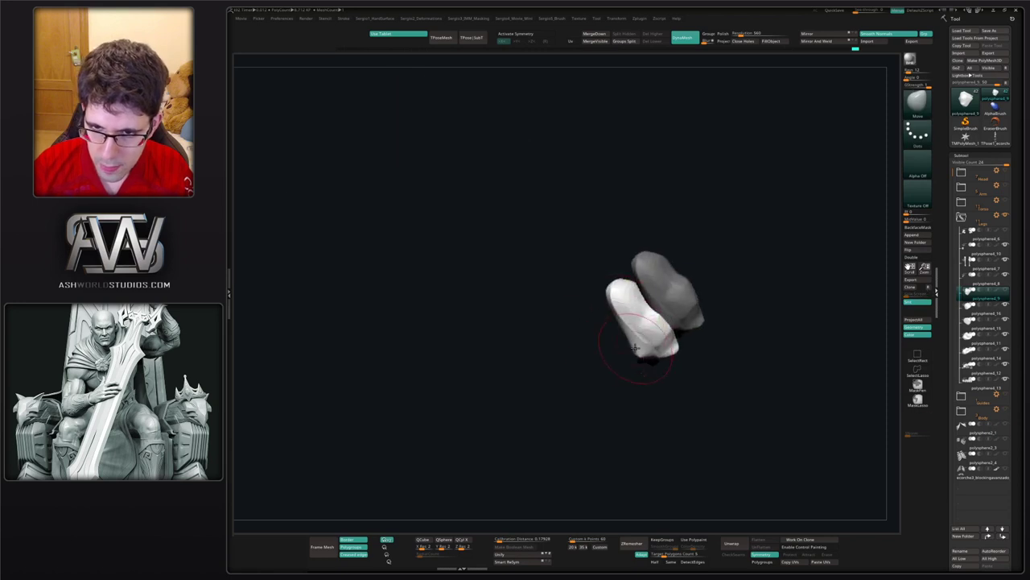
pyautogui.hotkey('ctrl', 'z')
pyautogui.hotkey('alt', 's')
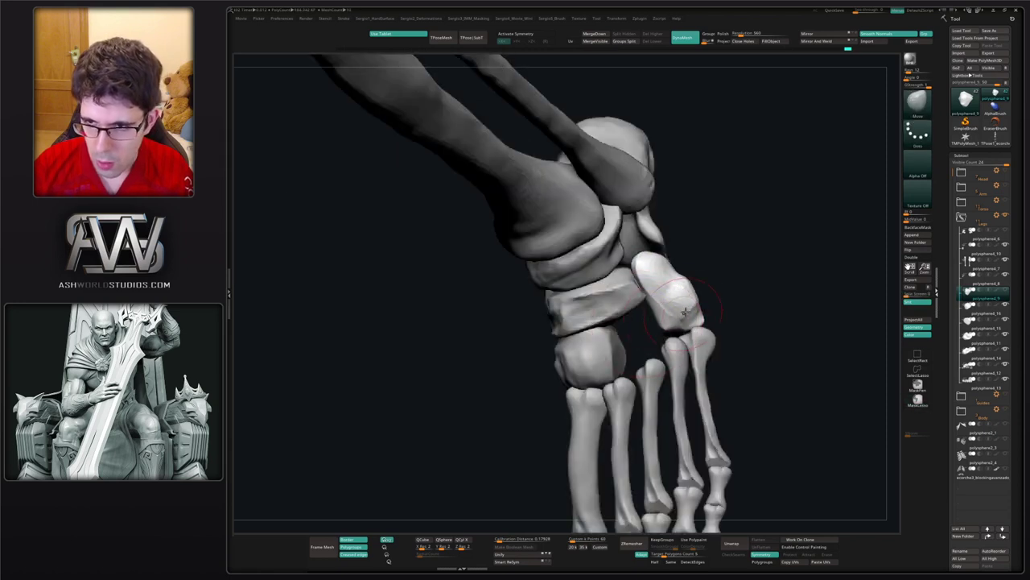
# - Duplicate the cuboid as a separate subtool, then select the original cuboid subtool and isolate it
pyautogui.hotkey('ctrl', 'shift', 'd')
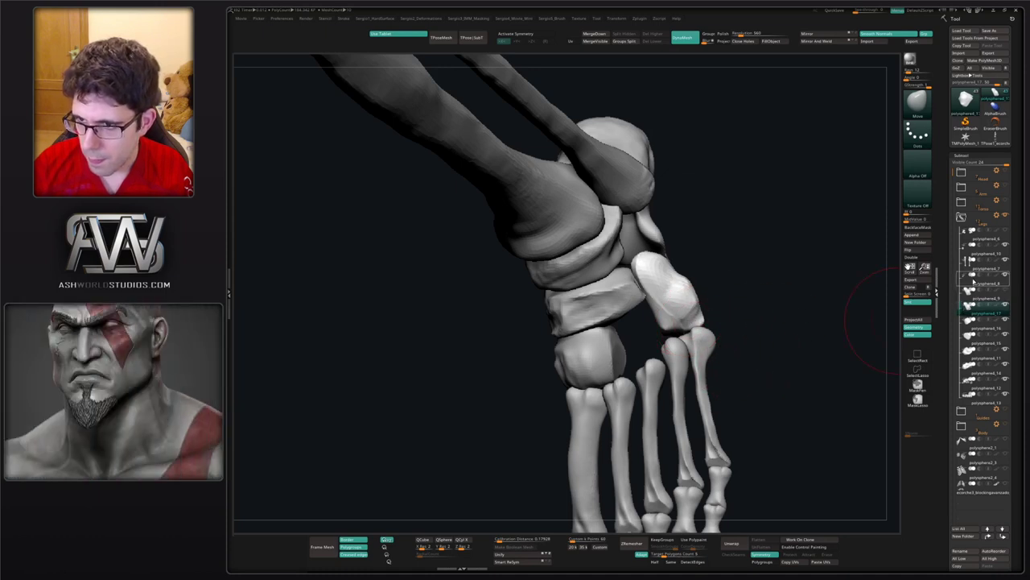
pyautogui.click(971, 299)
pyautogui.keyDown('ctrl'); pyautogui.moveTo(697, 322); pyautogui.dragTo(698, 253, button='right'); pyautogui.keyUp('ctrl')
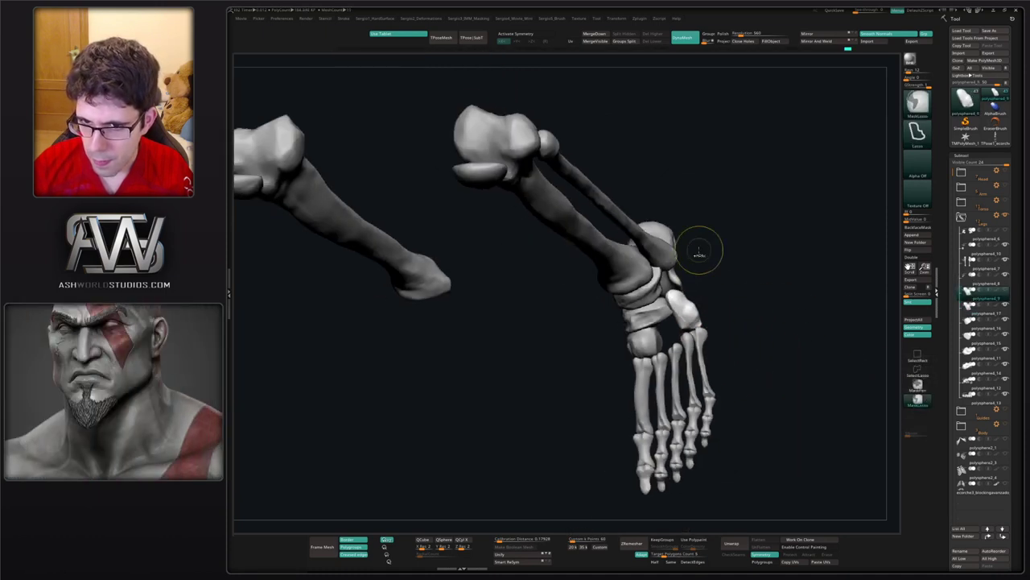
pyautogui.hotkey('alt', 's')
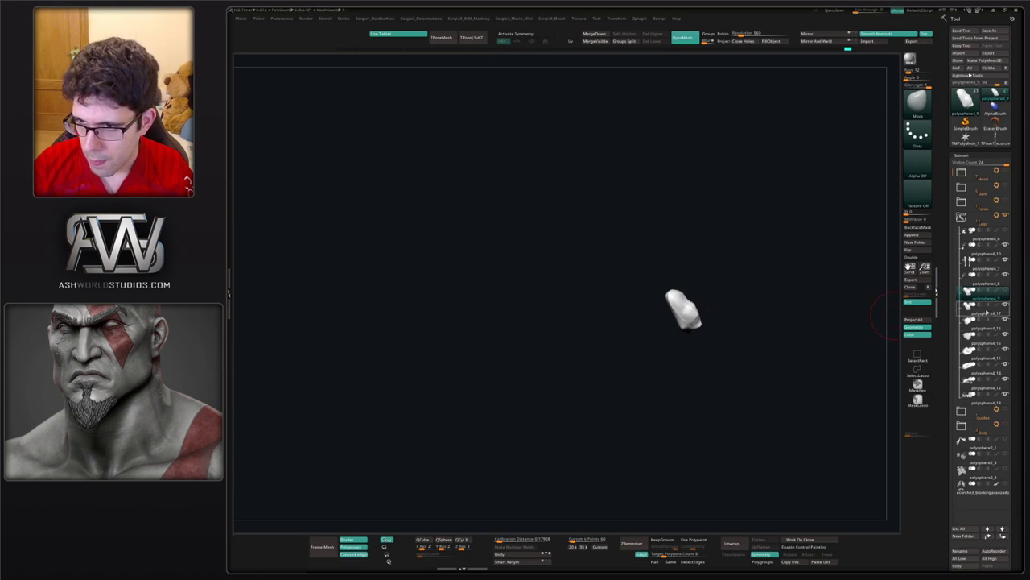
pyautogui.click(972, 324)
pyautogui.click(973, 301)
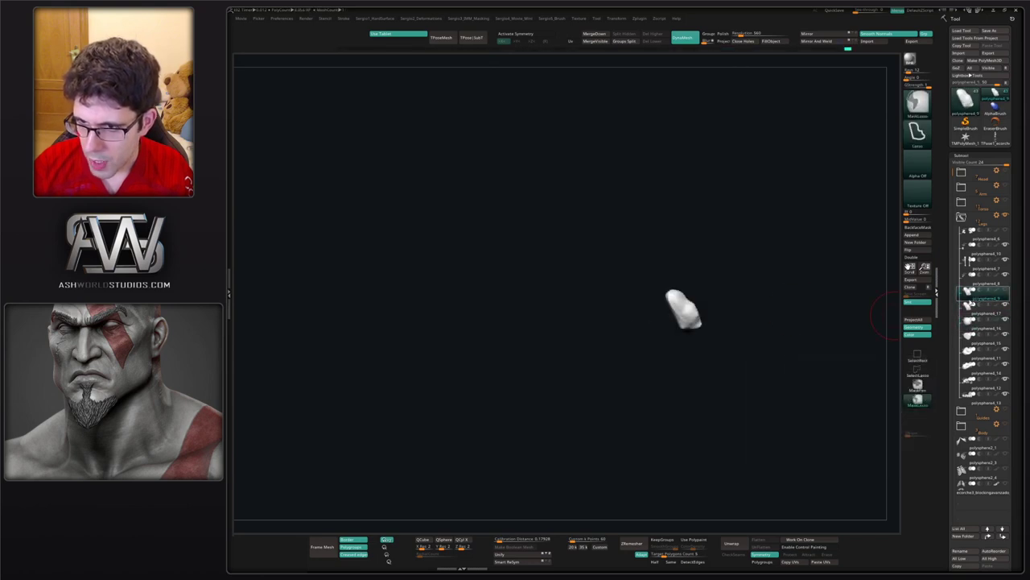
# - Undo the recent edits to the foot bones and duplicate the cuboid bone as a new subtool
pyautogui.hotkey('ctrl', 'z')
pyautogui.hotkey('ctrl', 'z')
pyautogui.hotkey('ctrl', 'z')
pyautogui.hotkey('ctrl', 'z')
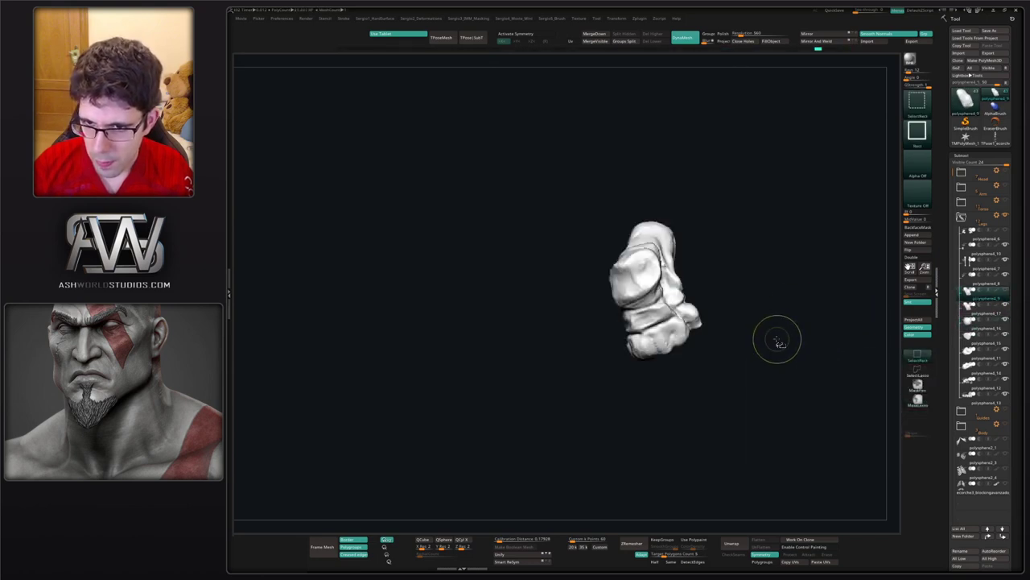
pyautogui.click(982, 309)
pyautogui.hotkey('ctrl', 'shift', 'd')
pyautogui.moveTo(693, 312)
pyautogui.mouseDown(button='right')
pyautogui.moveTo(740, 281)
pyautogui.moveTo(748, 319)
pyautogui.moveTo(717, 340)
pyautogui.moveTo(708, 330)
pyautogui.moveTo(715, 294)
pyautogui.mouseUp(button='right')
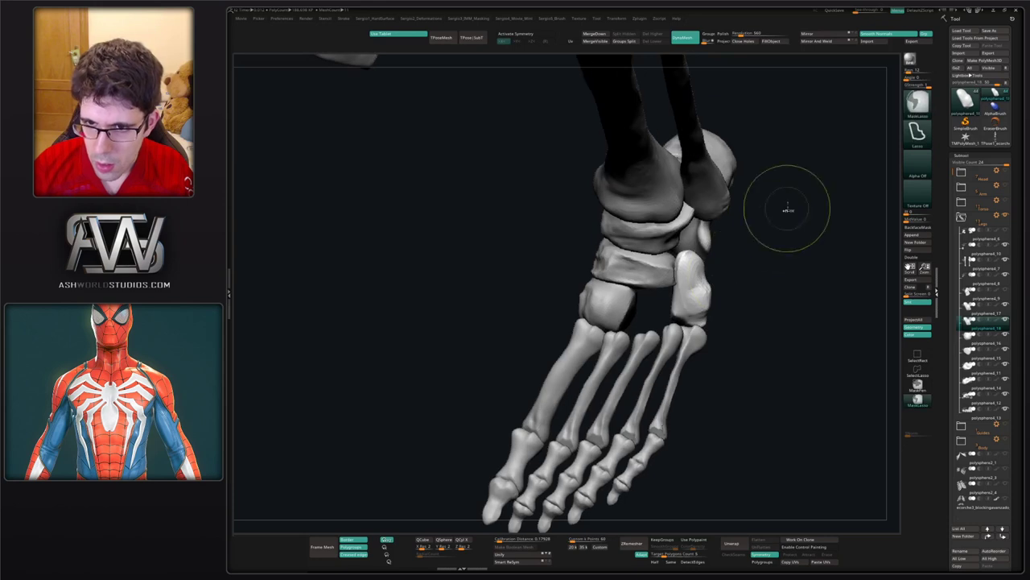
# - Mask one end of the duplicated bone, isolate it, and smooth its unmasked part
pyautogui.moveTo(785, 209)
pyautogui.keyDown('ctrl'); pyautogui.mouseDown()
pyautogui.moveTo(634, 277)
pyautogui.moveTo(757, 284)
pyautogui.moveTo(688, 278)
pyautogui.mouseUp(); pyautogui.keyUp('ctrl')
pyautogui.keyDown('ctrl'); pyautogui.click(748, 293); pyautogui.keyUp('ctrl')
pyautogui.hotkey('alt', 's')
pyautogui.moveTo(691, 261); pyautogui.dragTo(699, 281, button='right')
pyautogui.keyDown('shift'); pyautogui.moveTo(699, 281); pyautogui.dragTo(686, 260); pyautogui.keyUp('shift')
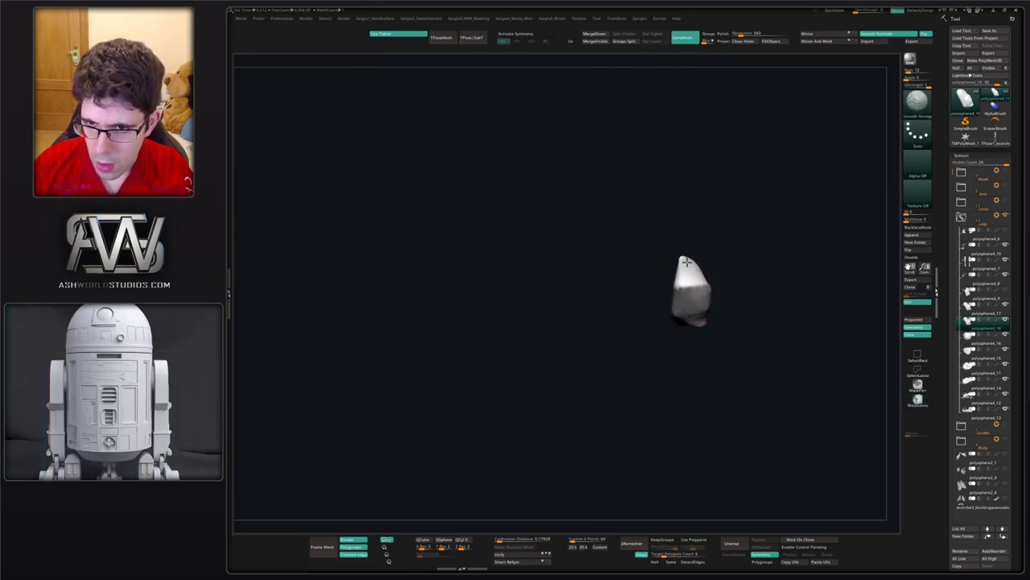
pyautogui.moveTo(686, 261); pyautogui.dragTo(725, 310, button='right')
pyautogui.keyDown('shift'); pyautogui.moveTo(715, 282); pyautogui.dragTo(701, 281); pyautogui.keyUp('shift')
pyautogui.moveTo(700, 281)
pyautogui.mouseDown(button='right')
pyautogui.moveTo(704, 290)
pyautogui.moveTo(690, 277)
pyautogui.mouseUp(button='right')
# - Flatten the face of the isolated bone with TrimDynamic and clear its mask
pyautogui.press('b')
pyautogui.press('t')
pyautogui.press('d')
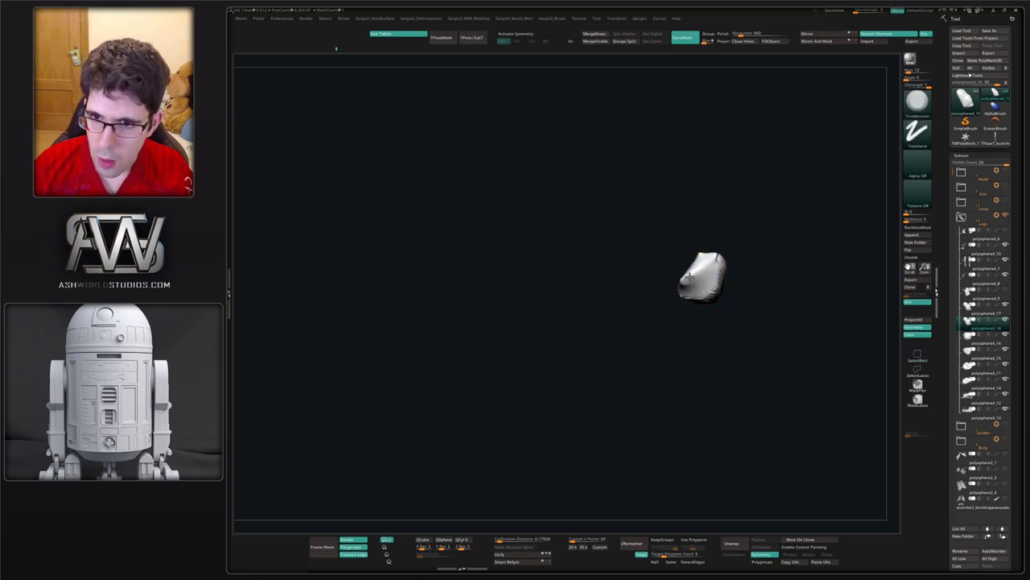
pyautogui.moveTo(706, 272); pyautogui.dragTo(710, 285)
pyautogui.keyDown('ctrl'); pyautogui.moveTo(750, 238); pyautogui.dragTo(771, 287); pyautogui.keyUp('ctrl')
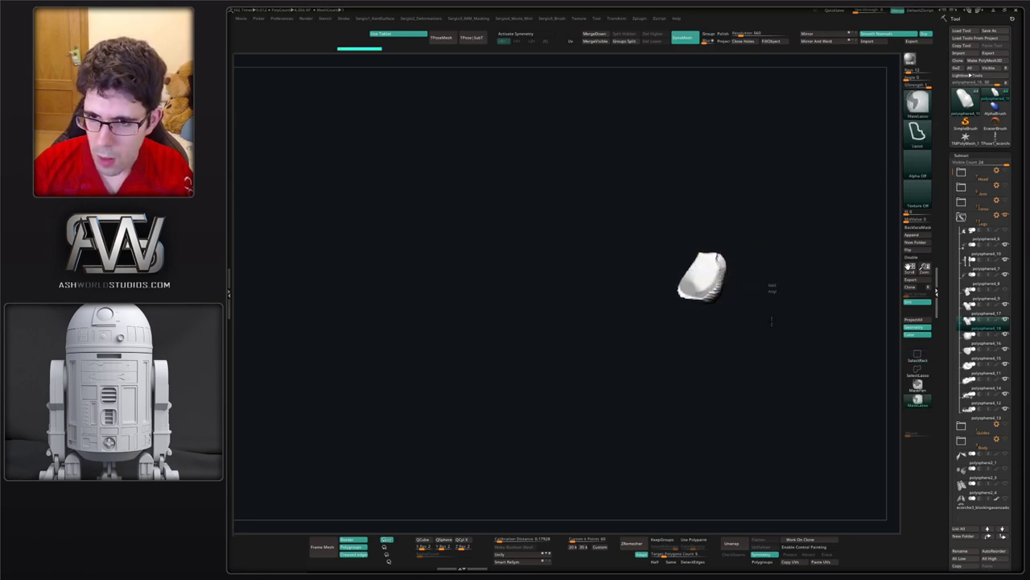
# - Bring back the other bones and move the reshaped copy into the midfoot gap between the inner cuneiform and the cuboid
pyautogui.moveTo(765, 281)
pyautogui.mouseDown(button='right')
pyautogui.moveTo(750, 207)
pyautogui.moveTo(742, 346)
pyautogui.mouseUp(button='right')
pyautogui.hotkey('alt', 's')
pyautogui.press('w')
pyautogui.keyDown('ctrl'); pyautogui.moveTo(723, 346); pyautogui.dragTo(707, 349); pyautogui.keyUp('ctrl')
pyautogui.press('q')
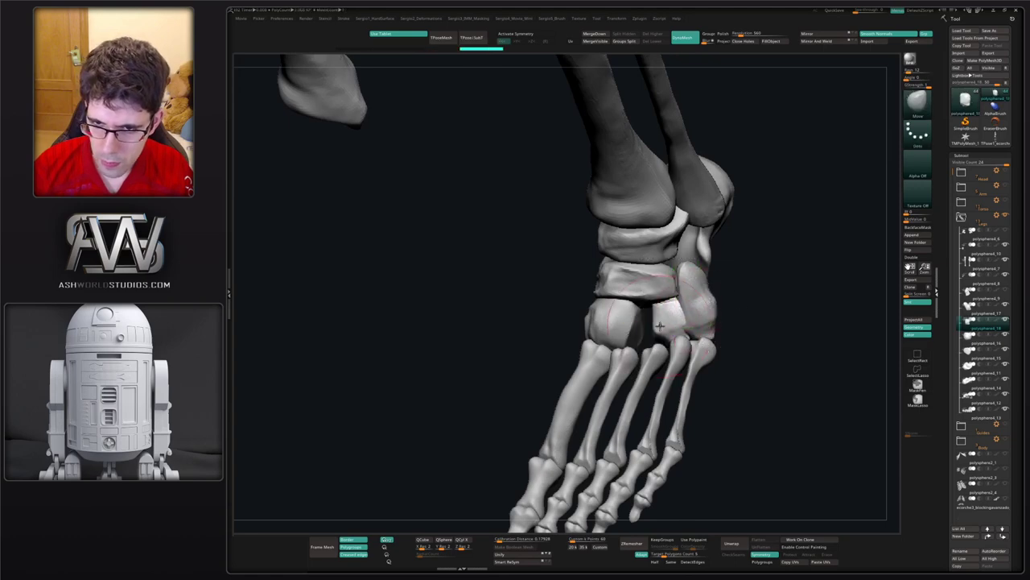
# - Add a second copy of the small midfoot bone beside the first and adjust it with the Move brush
pyautogui.moveTo(702, 320); pyautogui.dragTo(738, 387, button='right')
pyautogui.press('w')
pyautogui.moveTo(759, 413); pyautogui.dragTo(733, 417)
pyautogui.moveTo(732, 373); pyautogui.dragTo(733, 380)
pyautogui.press('q')
pyautogui.moveTo(733, 383)
pyautogui.mouseDown(button='right')
pyautogui.moveTo(688, 404)
pyautogui.moveTo(723, 393)
pyautogui.mouseUp(button='right')
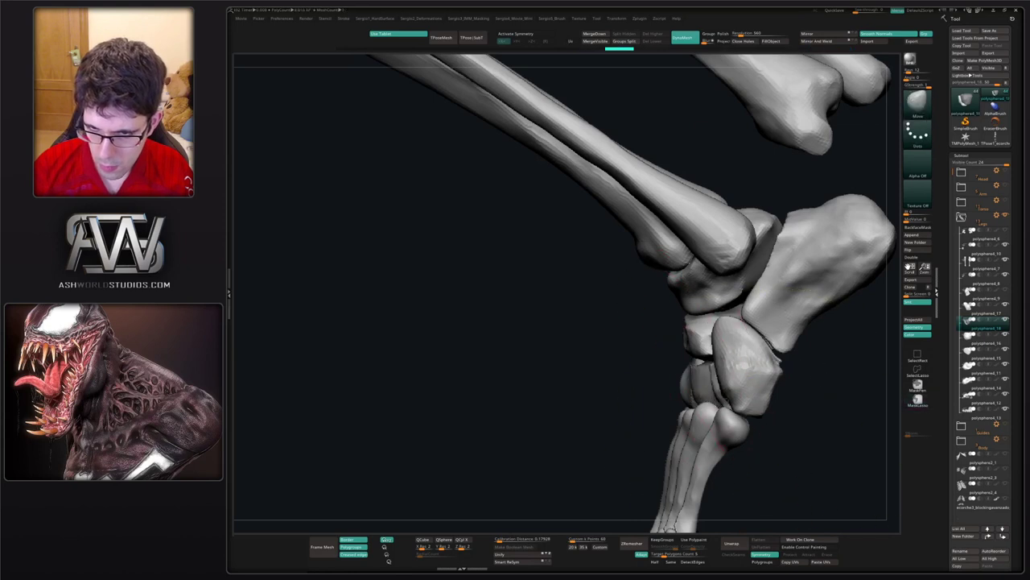
pyautogui.moveTo(713, 394)
pyautogui.mouseDown(button='right')
pyautogui.moveTo(785, 406)
pyautogui.moveTo(797, 395)
pyautogui.mouseUp(button='right')
pyautogui.moveTo(731, 395); pyautogui.dragTo(726, 388)
# - Isolate the pair of midfoot bones, assign a new polygroup, and flatten their surfaces with TrimDynamic
pyautogui.hotkey('alt', 's')
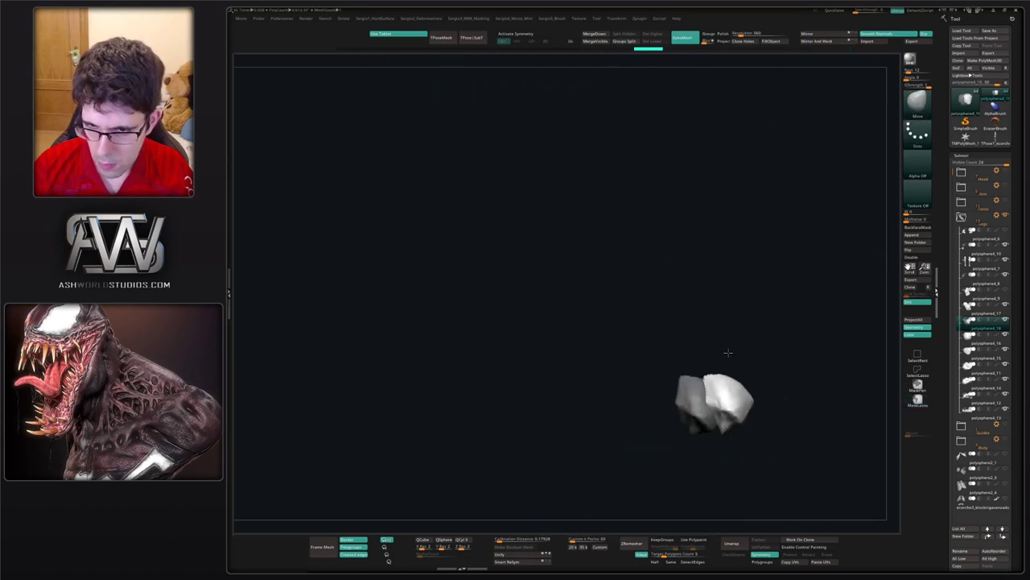
pyautogui.moveTo(729, 354); pyautogui.dragTo(745, 382, button='right')
pyautogui.hotkey('ctrl', 'w')
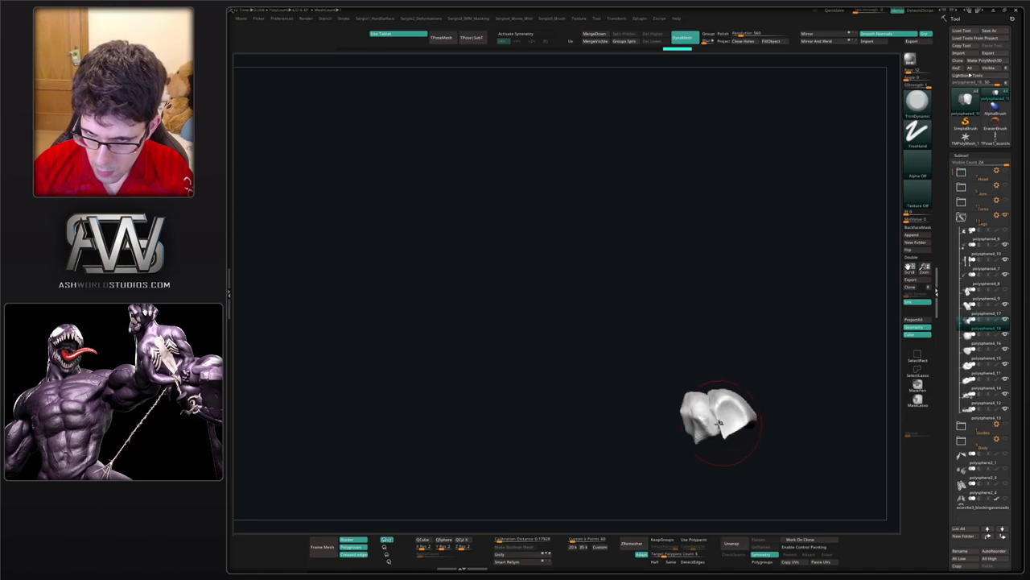
pyautogui.moveTo(726, 439)
pyautogui.mouseDown()
pyautogui.moveTo(692, 442)
pyautogui.moveTo(738, 430)
pyautogui.mouseUp()
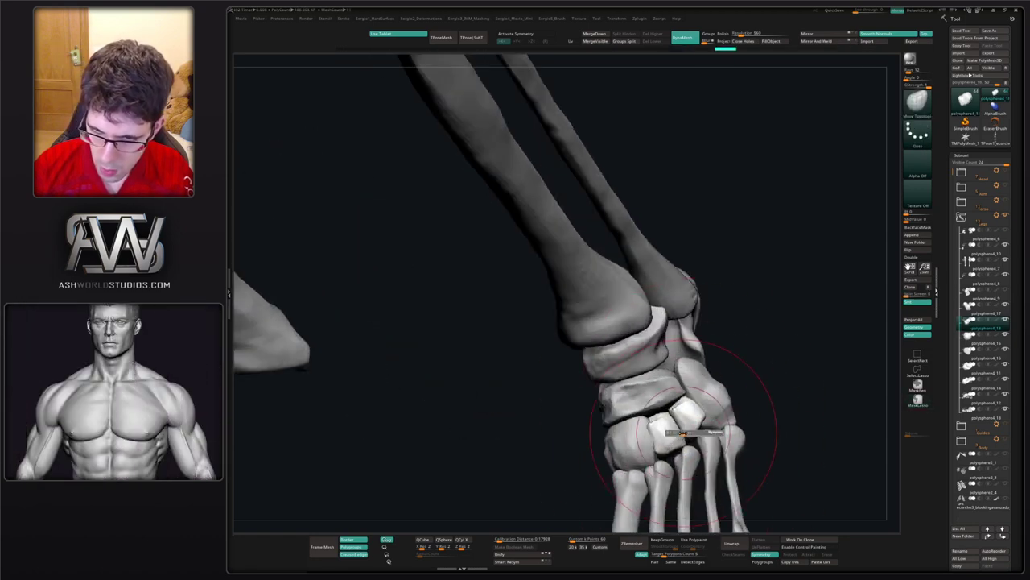
# - Adjust both small cuneiforms with Move Topological to fit above the metatarsals, and switch to the Move brush
pyautogui.moveTo(682, 433); pyautogui.dragTo(683, 415)
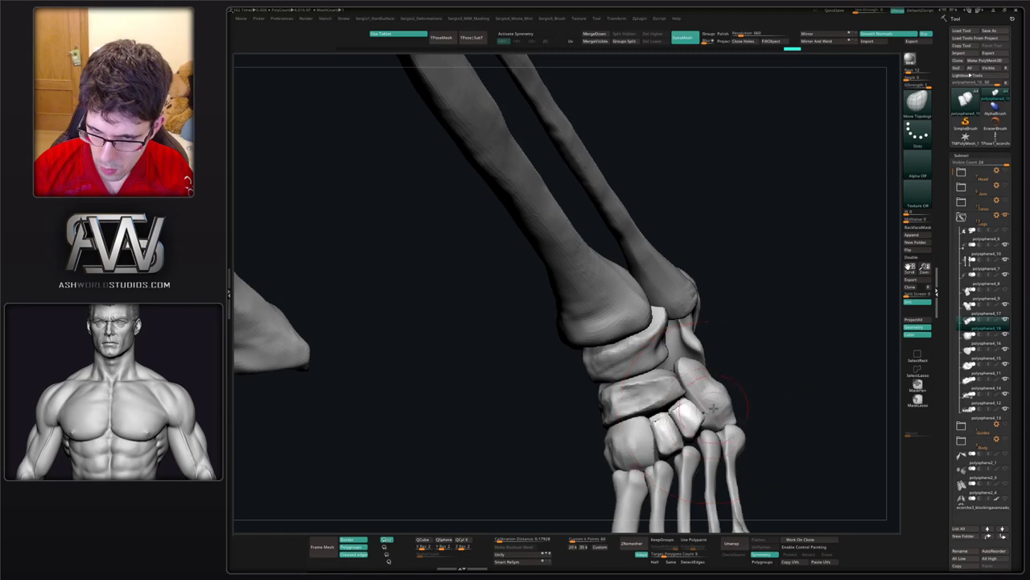
pyautogui.moveTo(689, 428); pyautogui.dragTo(683, 437)
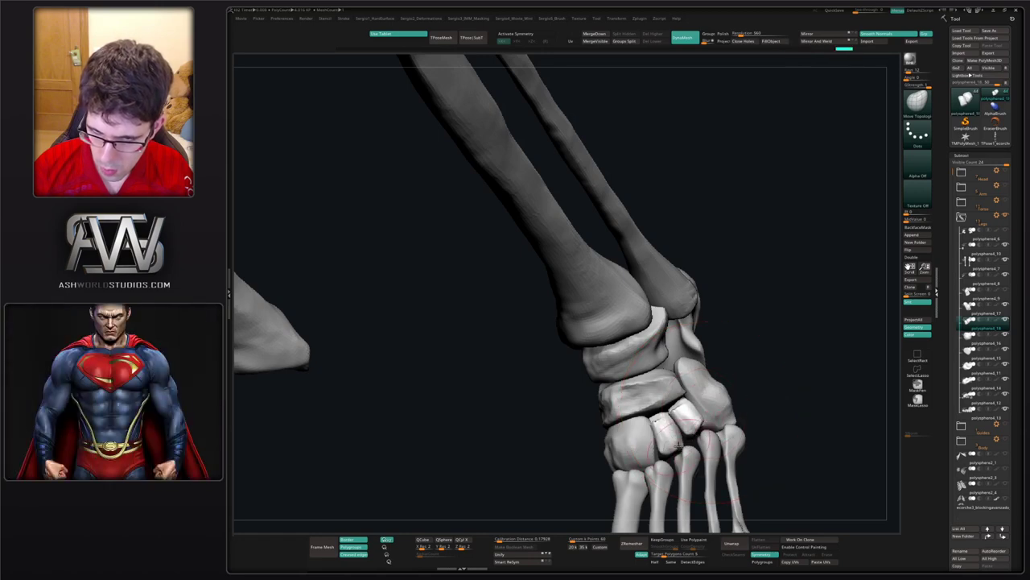
pyautogui.moveTo(696, 412)
pyautogui.keyDown('ctrl'); pyautogui.mouseDown(button='right')
pyautogui.moveTo(702, 366)
pyautogui.moveTo(729, 447)
pyautogui.moveTo(734, 417)
pyautogui.moveTo(699, 398)
pyautogui.moveTo(700, 459)
pyautogui.mouseUp(button='right'); pyautogui.keyUp('ctrl')
pyautogui.press('b')
pyautogui.press('m')
pyautogui.press('v')
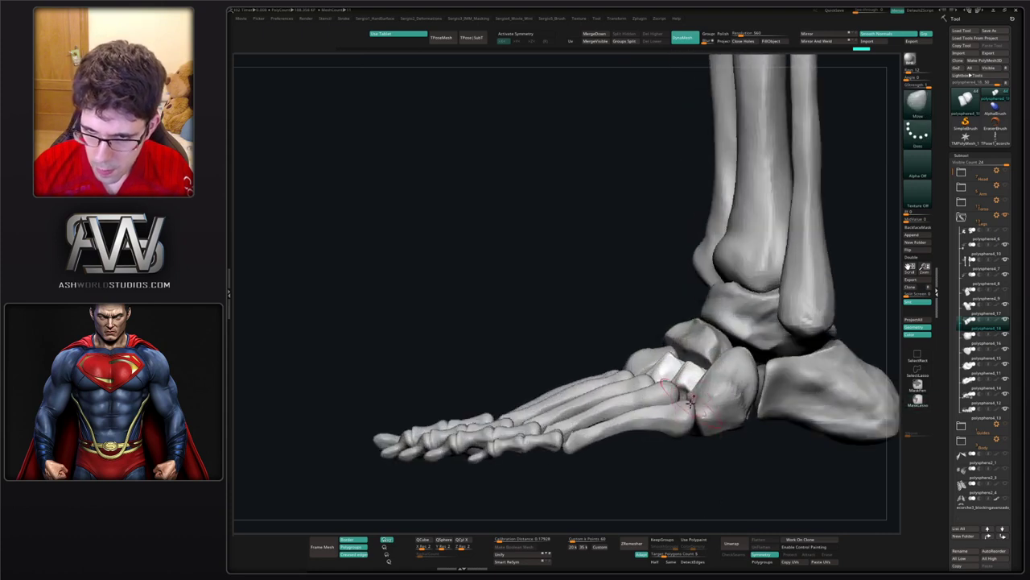
# - Isolate the two cuneiforms, hide one of them, and split the hidden part into its own subtool
pyautogui.hotkey('shift', 's')
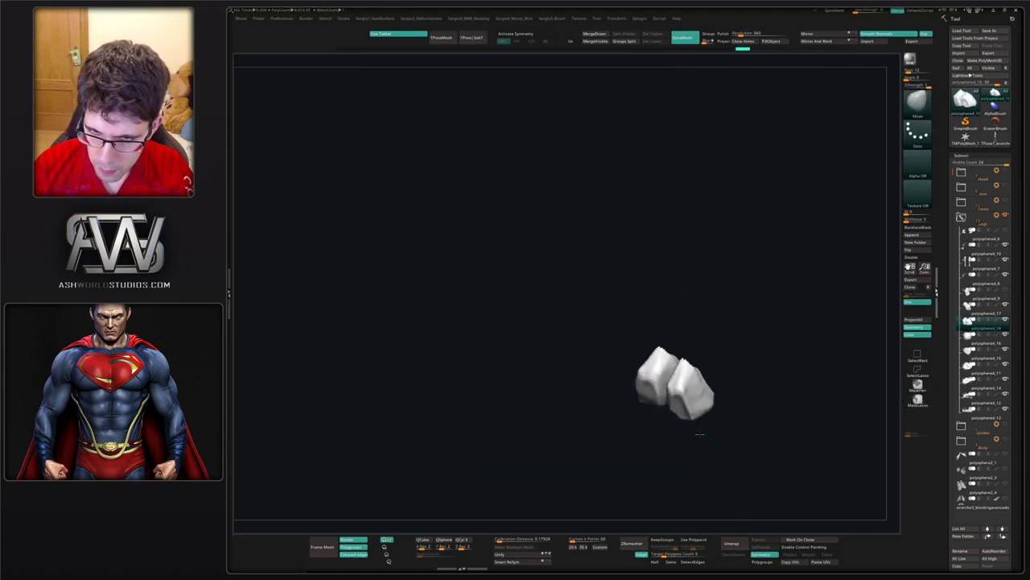
pyautogui.moveTo(699, 434); pyautogui.dragTo(697, 391, button='right')
pyautogui.hotkey('ctrl', 'z')
pyautogui.hotkey('ctrl', 'shift', 'z')
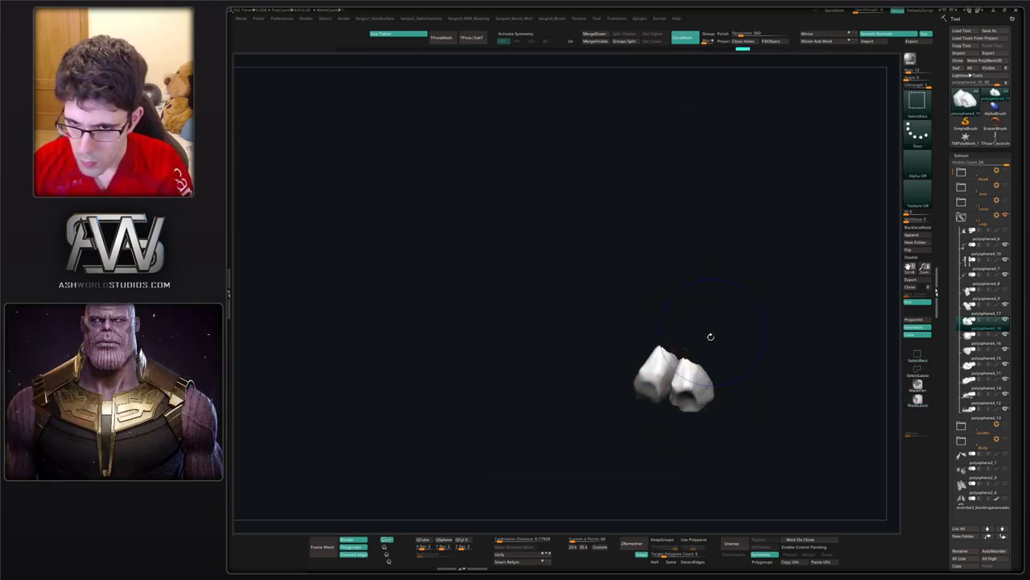
pyautogui.keyDown('ctrl'); pyautogui.keyDown('shift'); pyautogui.click(669, 364); pyautogui.keyUp('shift'); pyautogui.keyUp('ctrl')
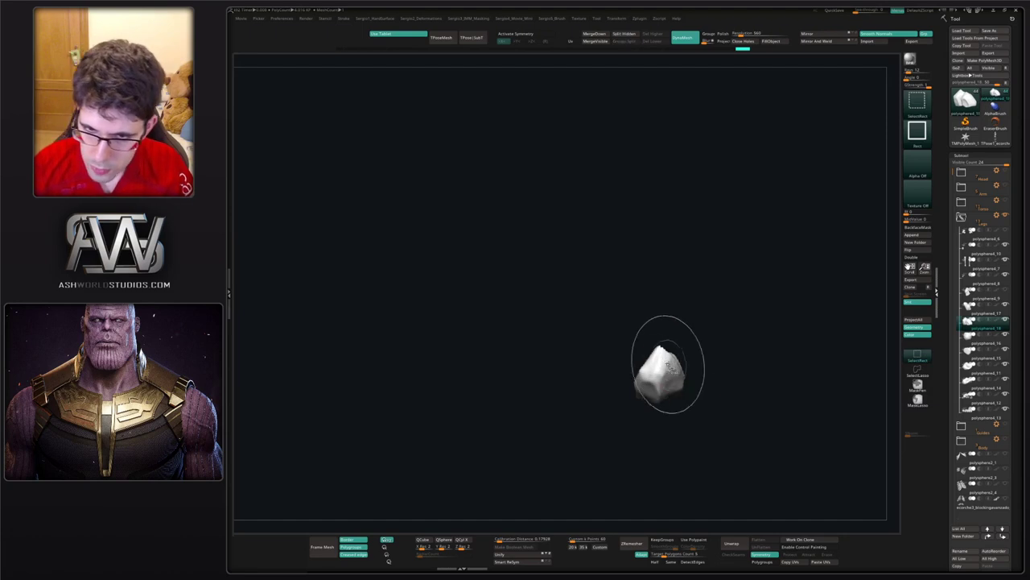
pyautogui.keyDown('ctrl'); pyautogui.keyDown('shift'); pyautogui.click(617, 80); pyautogui.keyUp('shift'); pyautogui.keyUp('ctrl')
# - Refine the shapes of the two separated cuneiforms to fit between the neighbouring midfoot bones
pyautogui.moveTo(637, 373); pyautogui.dragTo(659, 409)
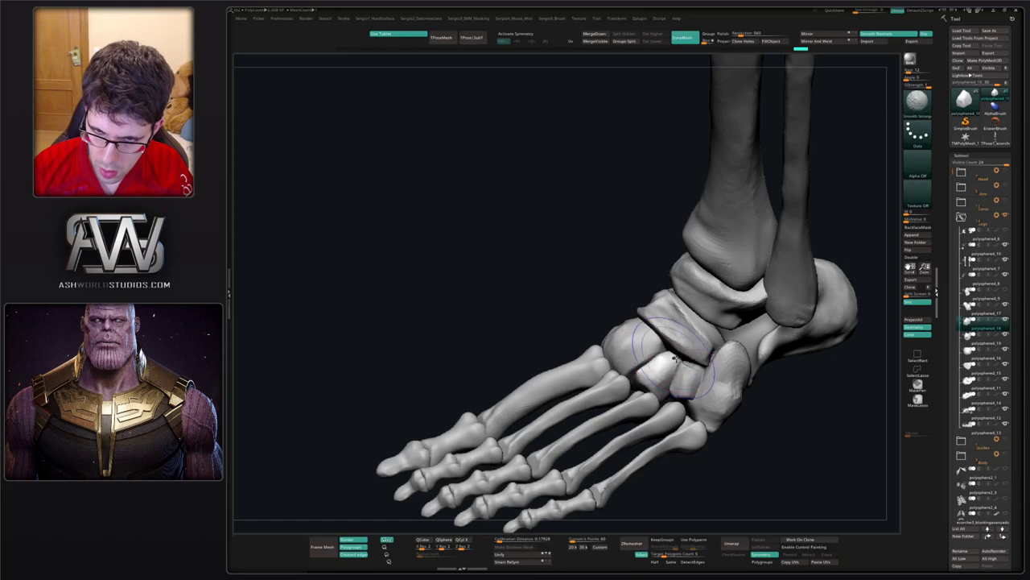
pyautogui.moveTo(678, 362); pyautogui.dragTo(666, 368)
pyautogui.keyDown('alt'); pyautogui.click(689, 382); pyautogui.keyUp('alt')
pyautogui.keyDown('ctrl'); pyautogui.keyDown('shift'); pyautogui.click(706, 405); pyautogui.keyUp('shift'); pyautogui.keyUp('ctrl')
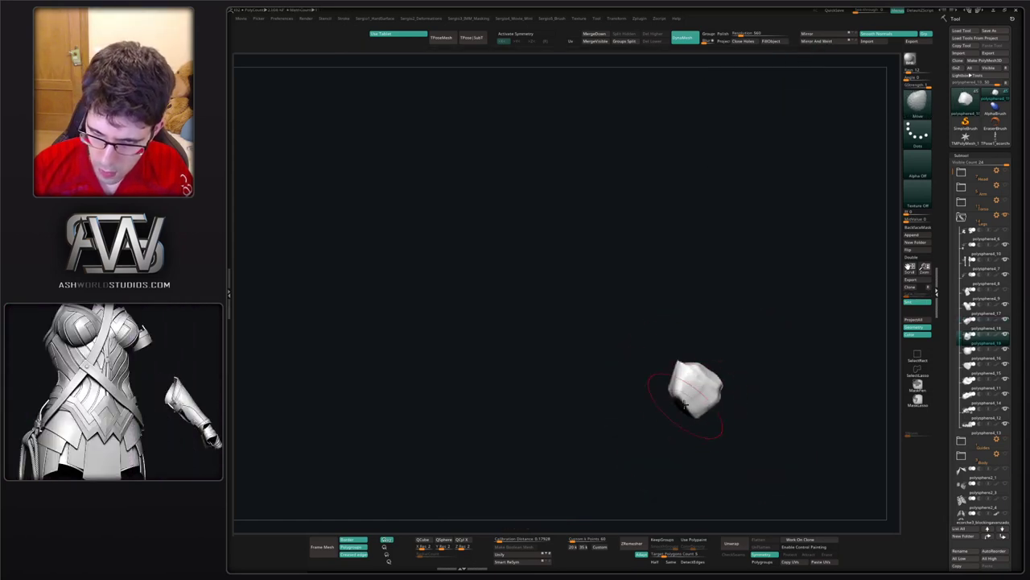
pyautogui.keyDown('ctrl'); pyautogui.keyDown('shift'); pyautogui.click(684, 404); pyautogui.keyUp('shift'); pyautogui.keyUp('ctrl')
pyautogui.moveTo(690, 381); pyautogui.dragTo(605, 353, button='right')
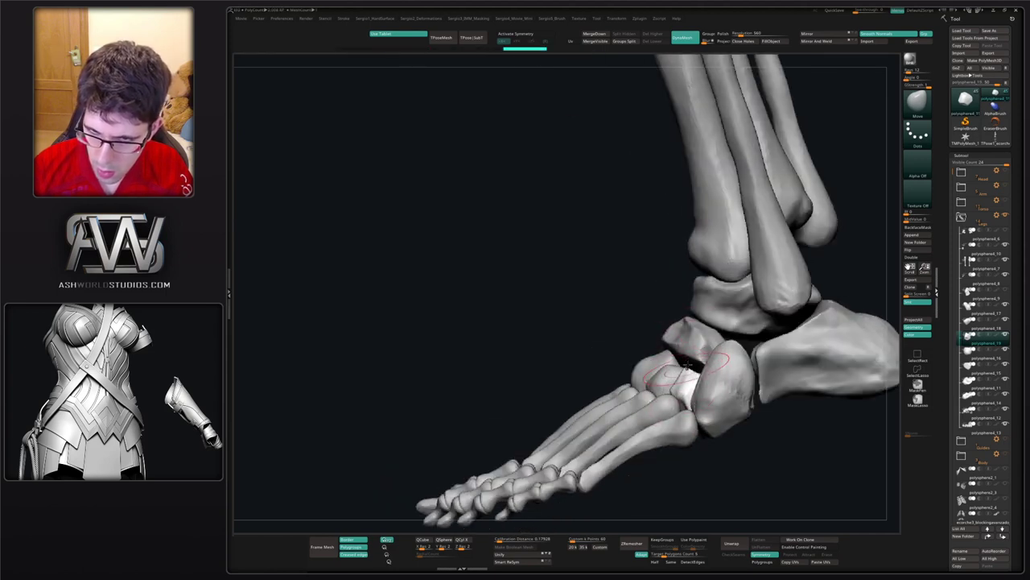
pyautogui.moveTo(685, 364); pyautogui.dragTo(661, 355, button='right')
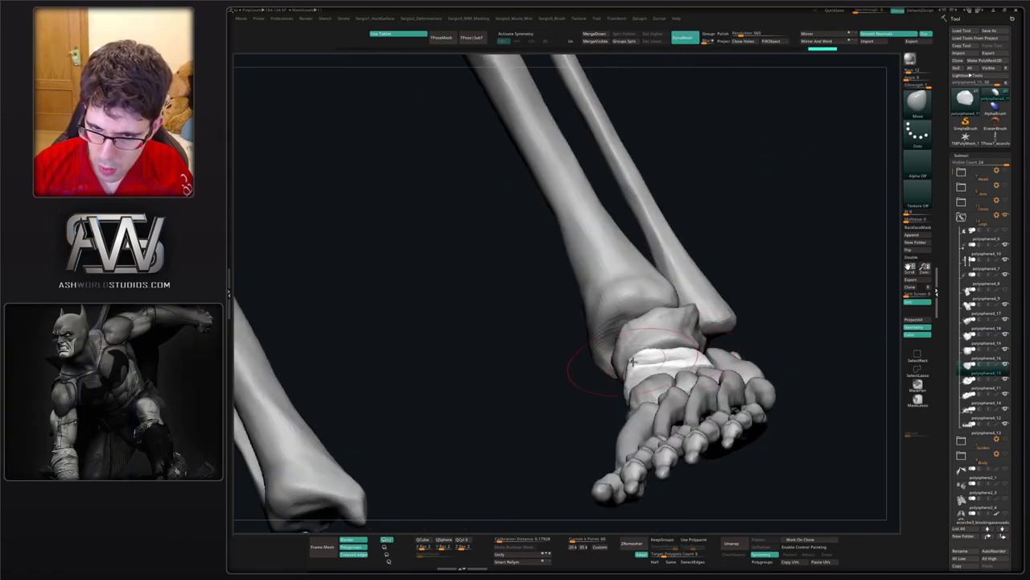
# - Select the talus and examine its fit against the ankle and midfoot bones from several sides
pyautogui.keyDown('alt'); pyautogui.click(669, 323); pyautogui.keyUp('alt')
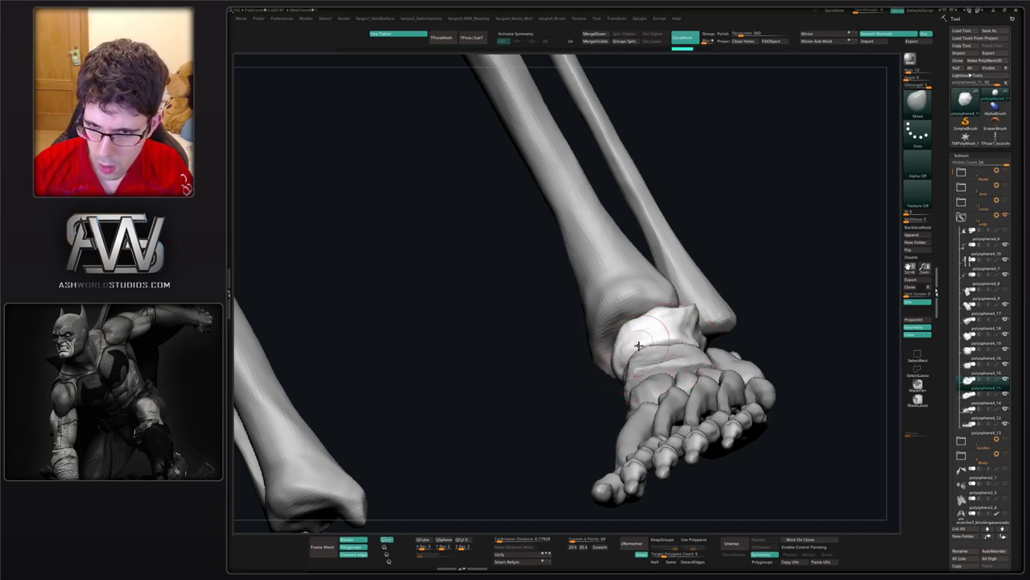
pyautogui.moveTo(622, 339); pyautogui.dragTo(713, 331, button='right')
pyautogui.moveTo(632, 375); pyautogui.dragTo(681, 299, button='right')
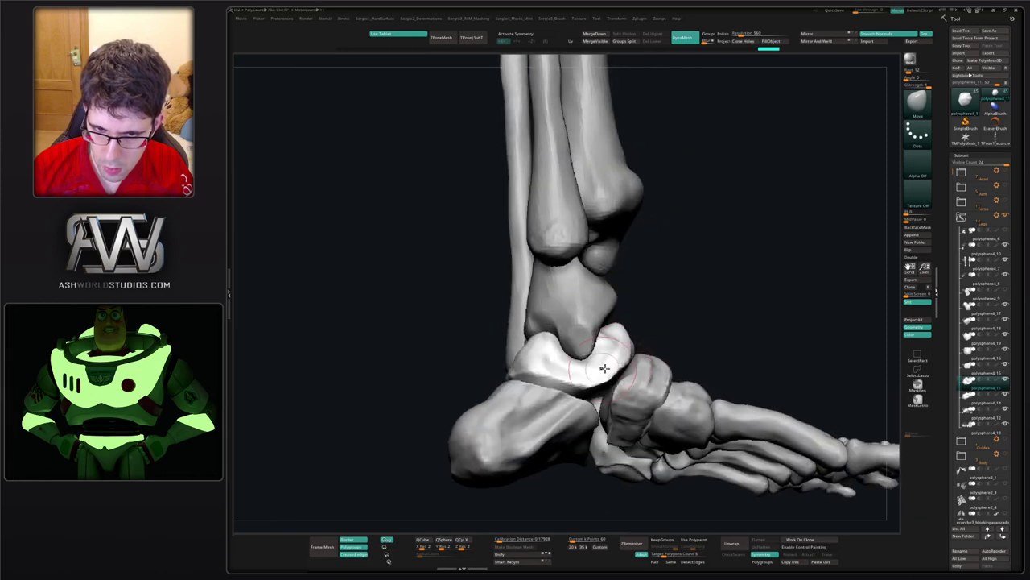
pyautogui.moveTo(605, 368); pyautogui.dragTo(636, 439, button='right')
# - Select the heel bone and reshape its front and inner side with the Move brush
pyautogui.keyDown('alt'); pyautogui.click(621, 370); pyautogui.keyUp('alt')
pyautogui.keyDown('ctrl'); pyautogui.keyDown('shift'); pyautogui.click(624, 362); pyautogui.keyUp('shift'); pyautogui.keyUp('ctrl')
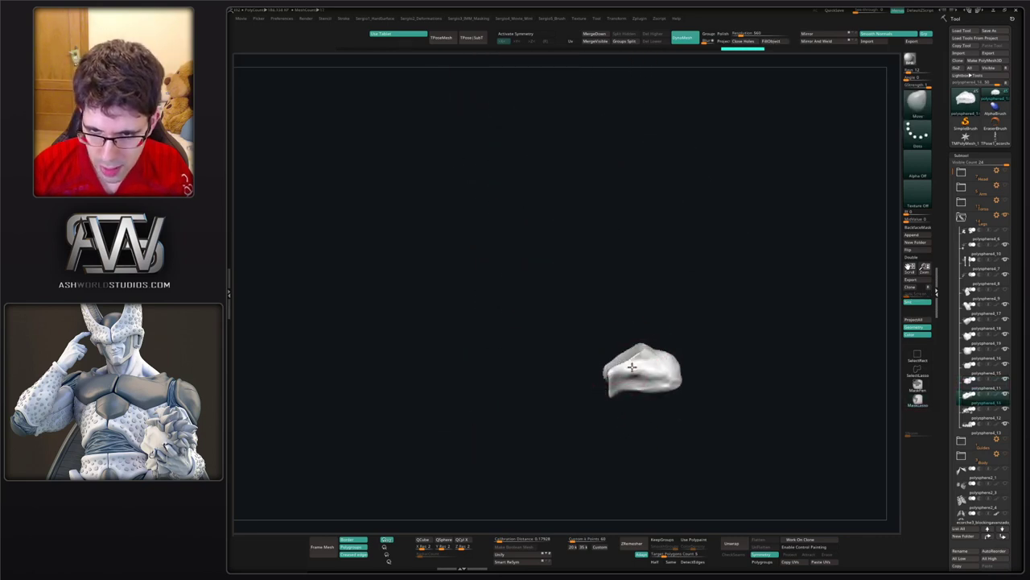
pyautogui.moveTo(615, 359); pyautogui.dragTo(610, 386, button='right')
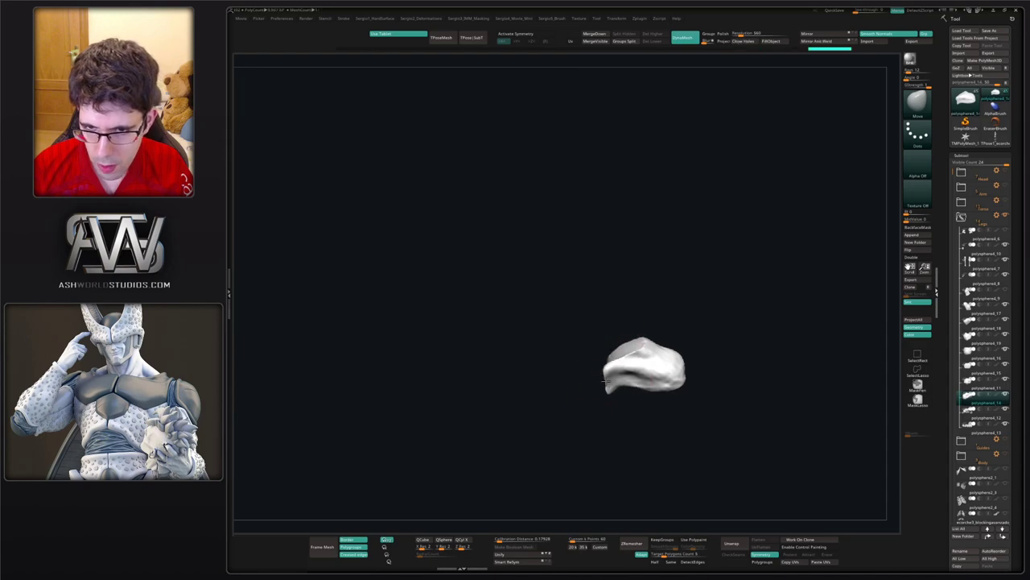
pyautogui.keyDown('ctrl'); pyautogui.keyDown('shift'); pyautogui.click(618, 386); pyautogui.keyUp('shift'); pyautogui.keyUp('ctrl')
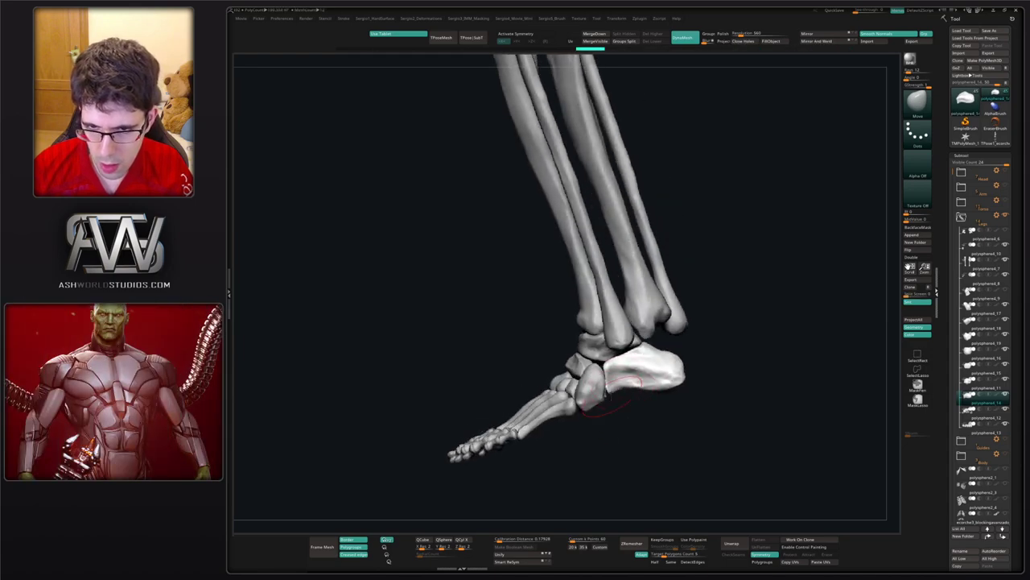
pyautogui.moveTo(609, 378); pyautogui.dragTo(617, 353, button='right')
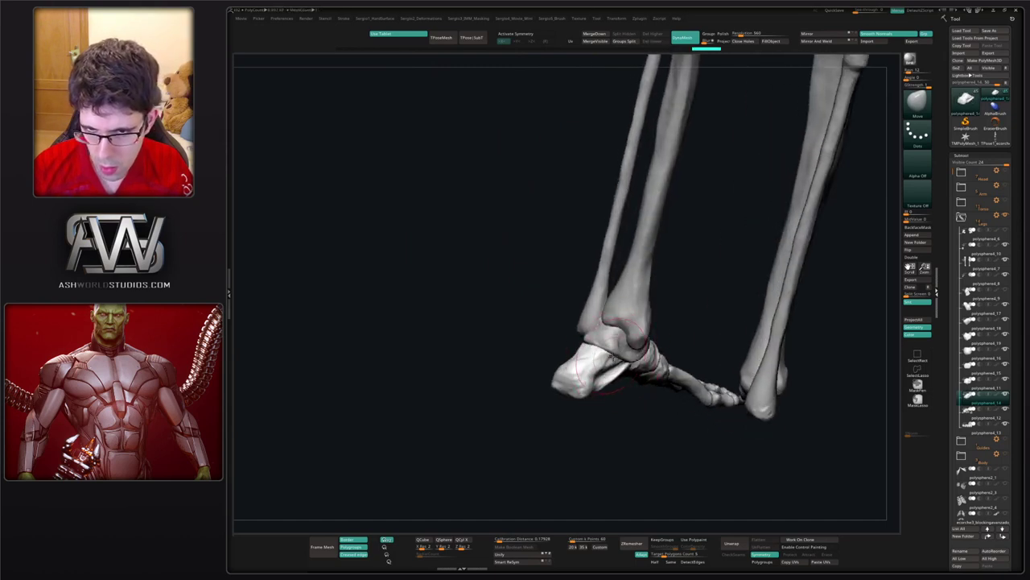
pyautogui.moveTo(613, 356); pyautogui.dragTo(610, 362)
pyautogui.keyDown('shift'); pyautogui.moveTo(609, 362); pyautogui.dragTo(629, 371, button='right'); pyautogui.keyUp('shift')
pyautogui.moveTo(631, 380); pyautogui.dragTo(636, 373)
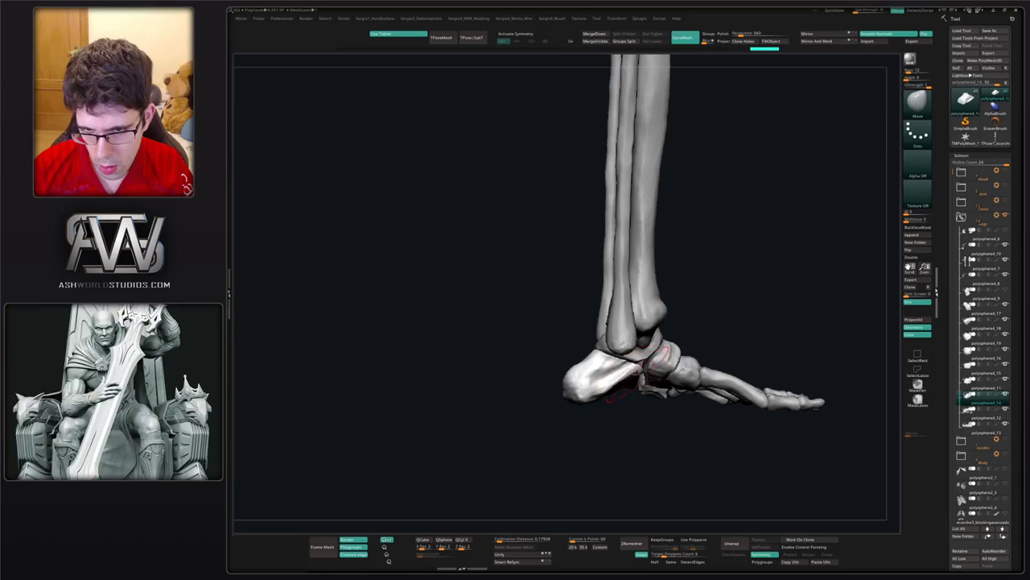
pyautogui.keyDown('ctrl'); pyautogui.moveTo(638, 381); pyautogui.dragTo(600, 380, button='right'); pyautogui.keyUp('ctrl')
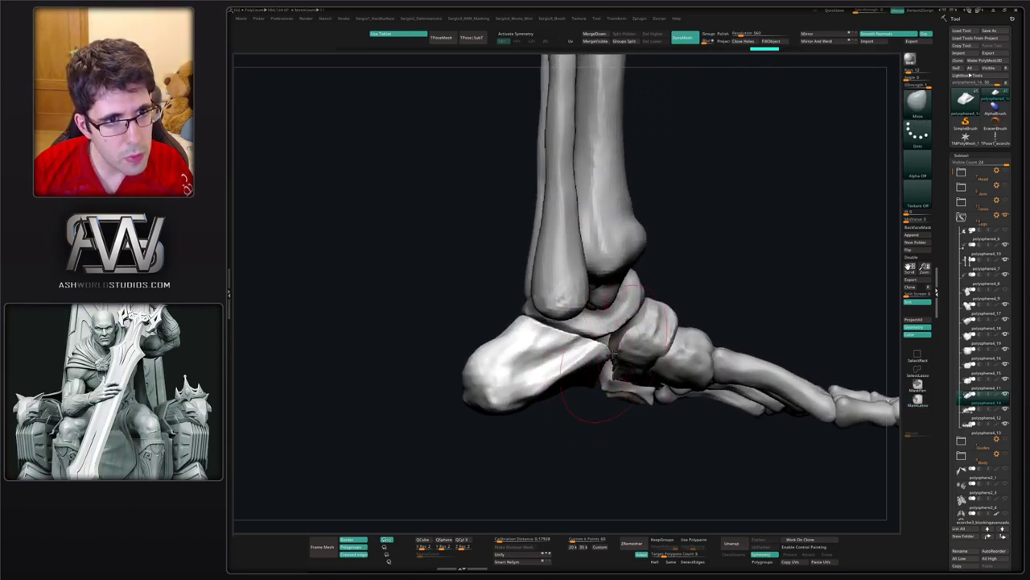
# - Build up a ridge along the heel bone's inner side with ClayBuildup and smooth it into the surface
pyautogui.moveTo(610, 354); pyautogui.dragTo(617, 370, button='right')
pyautogui.press('b')
pyautogui.press('c')
pyautogui.press('b')
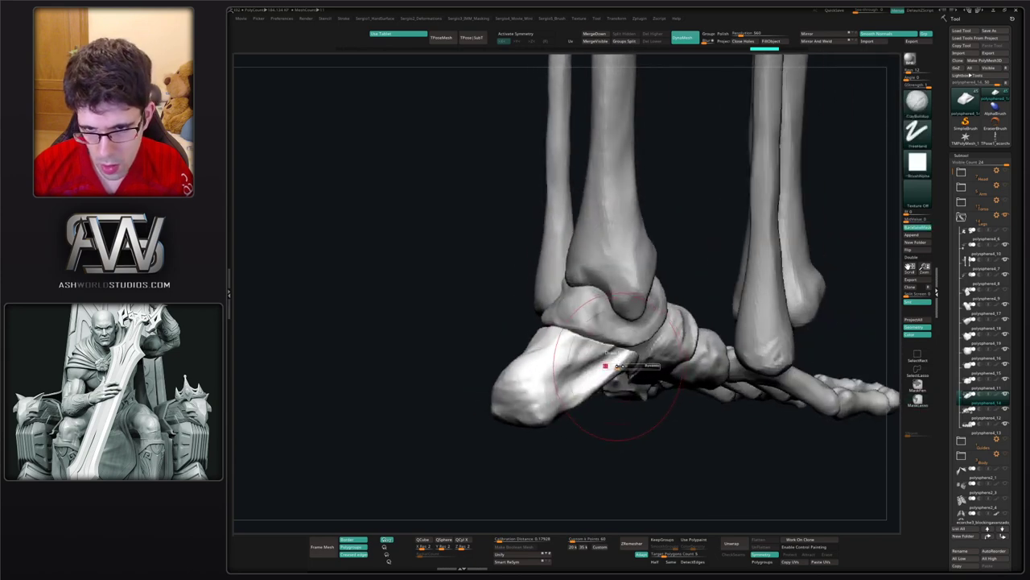
pyautogui.moveTo(609, 375); pyautogui.dragTo(590, 389)
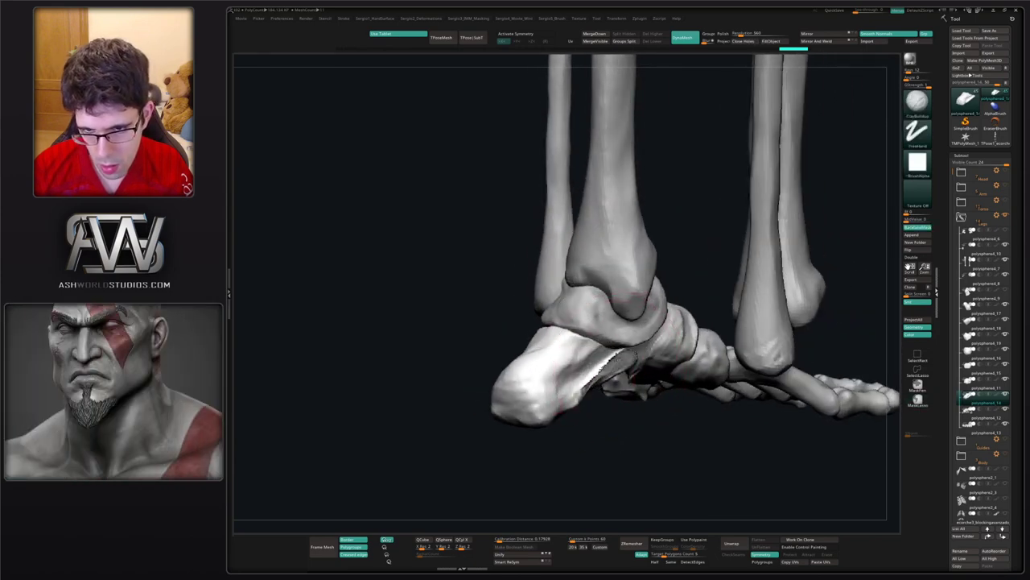
pyautogui.moveTo(620, 354); pyautogui.dragTo(575, 396)
pyautogui.moveTo(585, 393); pyautogui.dragTo(605, 412, button='right')
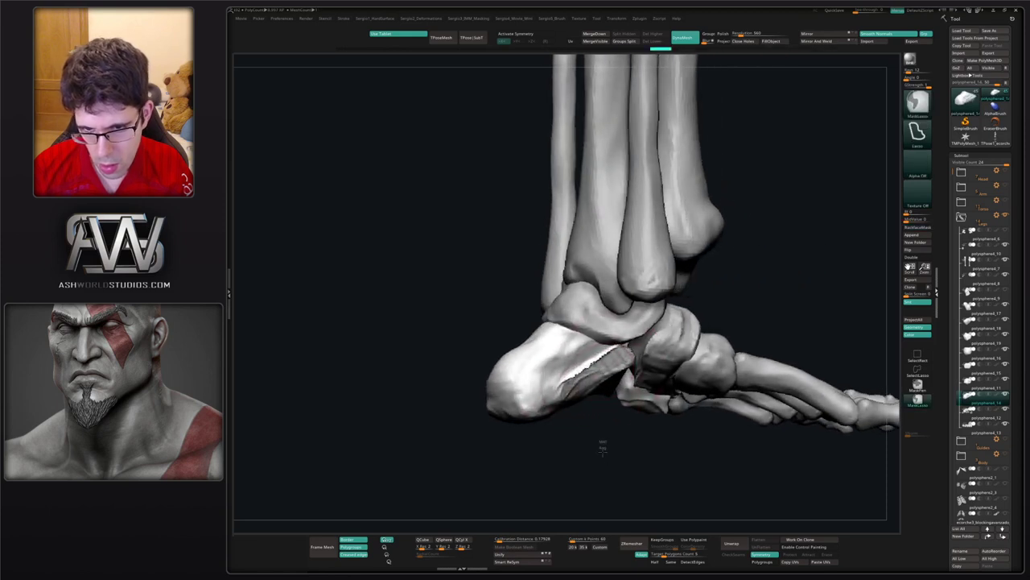
pyautogui.moveTo(624, 354); pyautogui.dragTo(604, 371)
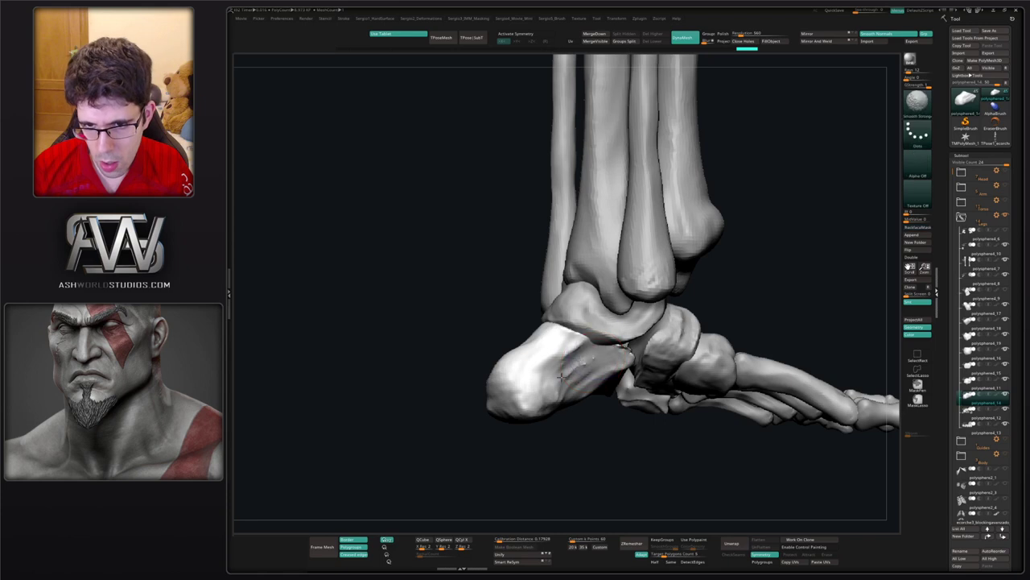
pyautogui.moveTo(591, 364)
pyautogui.keyDown('shift'); pyautogui.mouseDown()
pyautogui.moveTo(578, 382)
pyautogui.moveTo(619, 352)
pyautogui.moveTo(581, 381)
pyautogui.moveTo(557, 383)
pyautogui.moveTo(624, 354)
pyautogui.mouseUp(); pyautogui.keyUp('shift')
pyautogui.moveTo(612, 397); pyautogui.dragTo(625, 413, button='right')
pyautogui.moveTo(625, 412)
pyautogui.mouseDown()
pyautogui.moveTo(628, 394)
pyautogui.moveTo(592, 430)
pyautogui.moveTo(681, 357)
pyautogui.moveTo(668, 412)
pyautogui.moveTo(661, 375)
pyautogui.mouseUp()
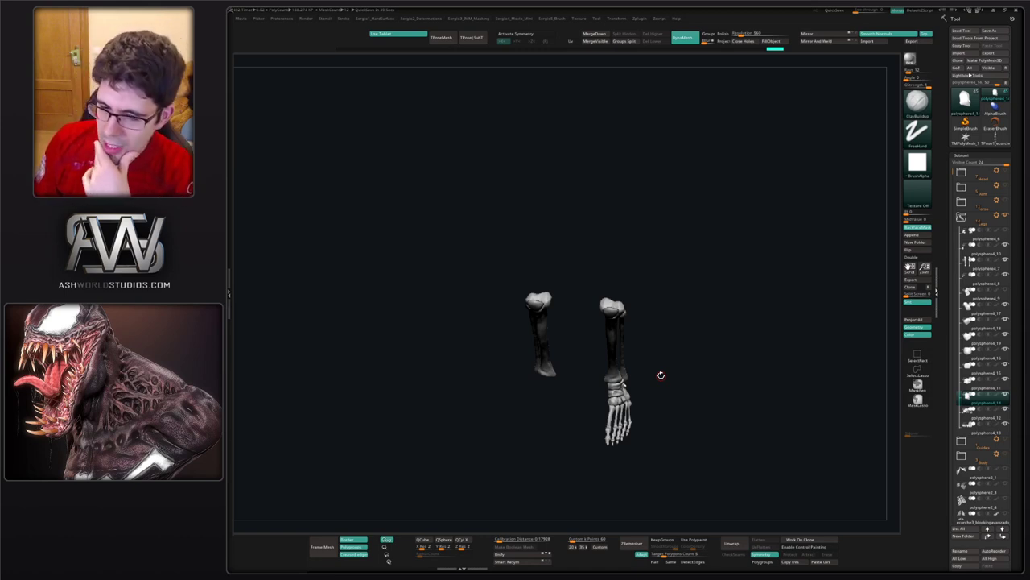
pyautogui.moveTo(700, 284); pyautogui.dragTo(692, 158, button='right')
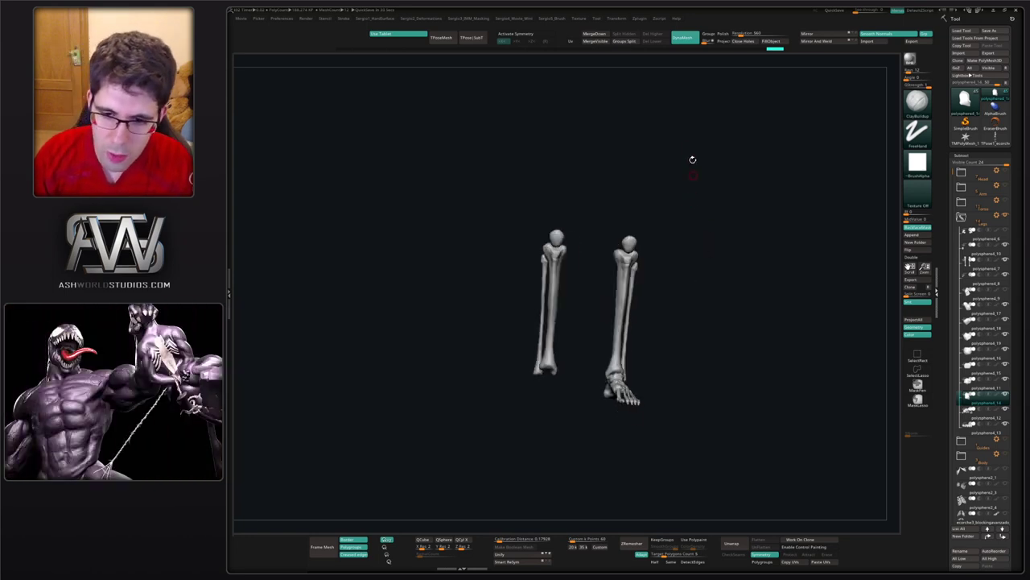
pyautogui.moveTo(646, 271)
pyautogui.keyDown('alt'); pyautogui.mouseDown(button='right')
pyautogui.moveTo(616, 171)
pyautogui.moveTo(570, 226)
pyautogui.mouseUp(button='right'); pyautogui.keyUp('alt')
pyautogui.moveTo(570, 225)
pyautogui.mouseDown()
pyautogui.moveTo(662, 209)
pyautogui.moveTo(675, 260)
pyautogui.mouseUp()
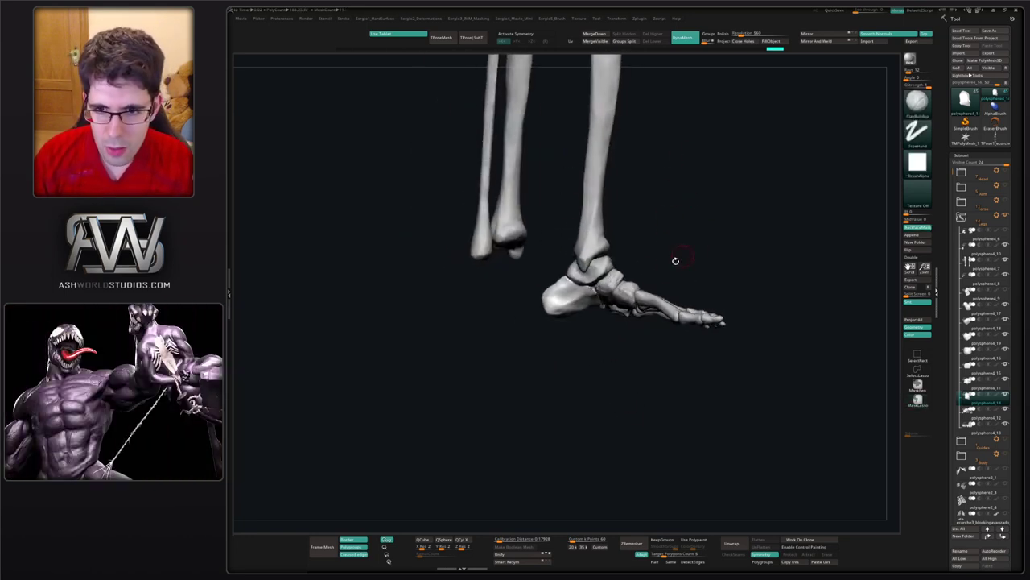
# - Isolate the heel bone and build up its front end beside the joint face with the ClayBuildup brush
pyautogui.moveTo(581, 287)
pyautogui.keyDown('ctrl'); pyautogui.mouseDown(button='right')
pyautogui.moveTo(589, 302)
pyautogui.moveTo(566, 337)
pyautogui.mouseUp(button='right'); pyautogui.keyUp('ctrl')
pyautogui.hotkey('alt', 's')
pyautogui.keyDown('ctrl'); pyautogui.moveTo(566, 337); pyautogui.dragTo(589, 376, button='right'); pyautogui.keyUp('ctrl')
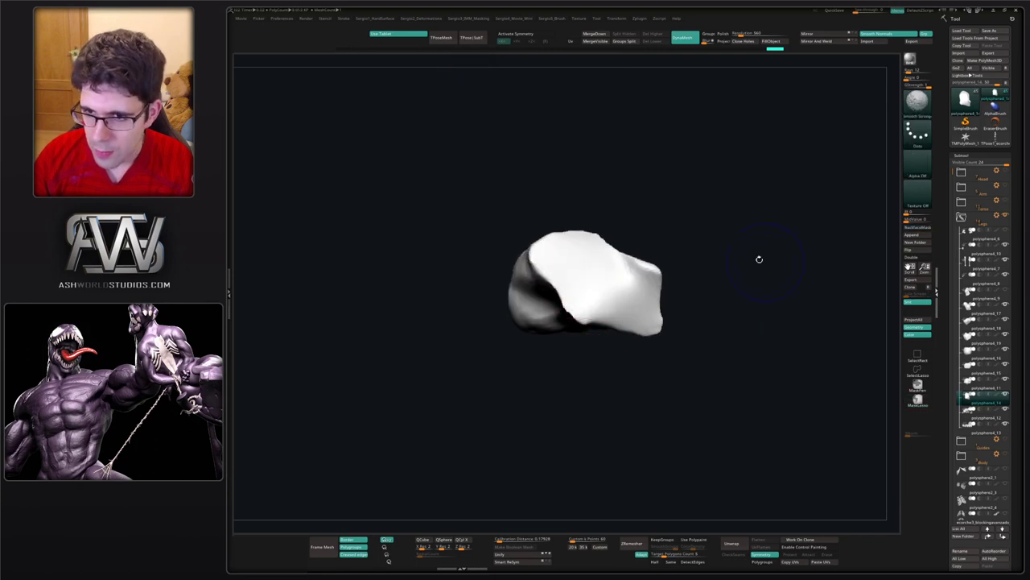
pyautogui.press('space')
pyautogui.click(699, 417)
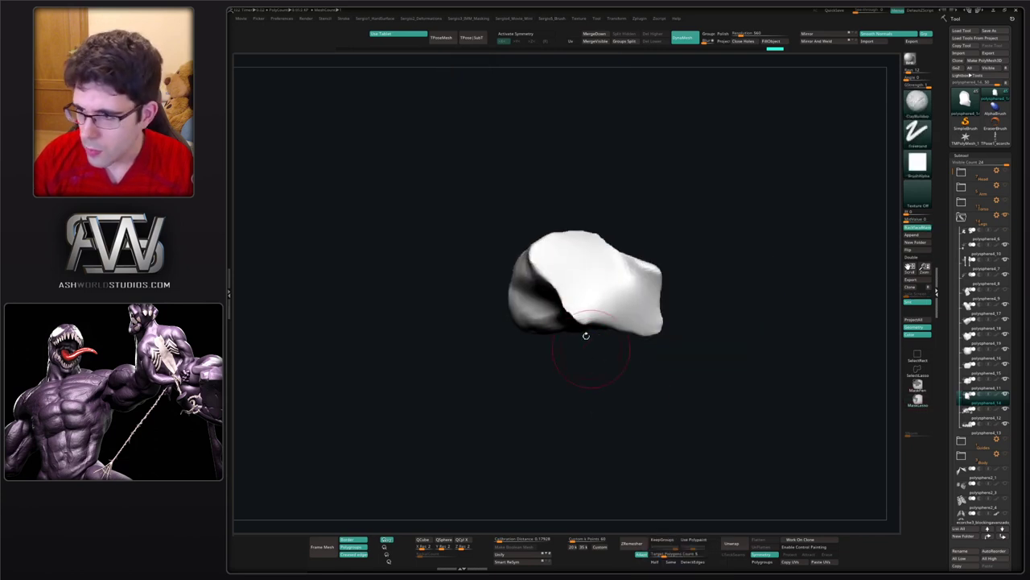
pyautogui.moveTo(566, 283); pyautogui.dragTo(587, 300, button='right')
pyautogui.moveTo(569, 295)
pyautogui.mouseDown()
pyautogui.moveTo(603, 253)
pyautogui.moveTo(566, 308)
pyautogui.mouseUp()
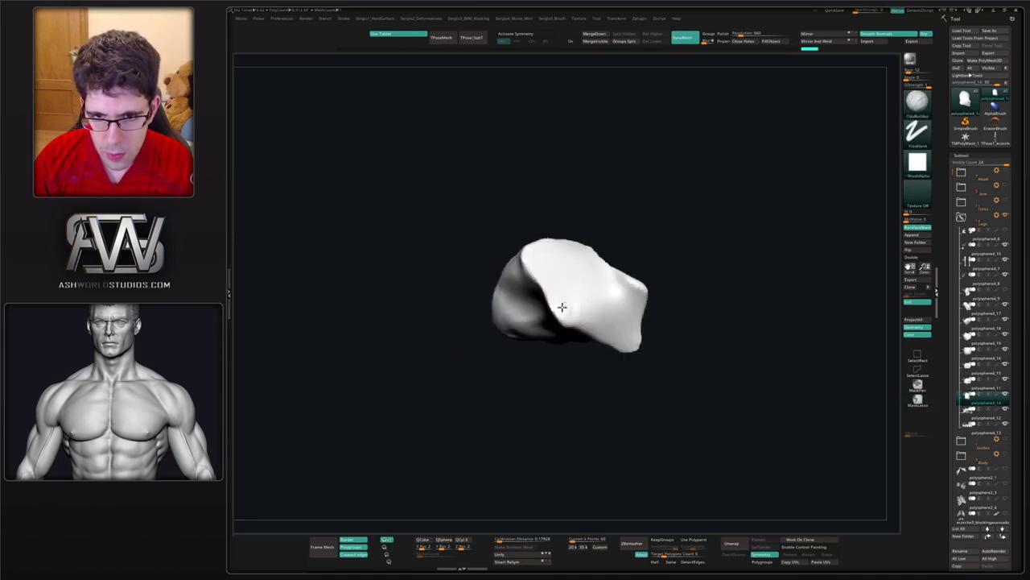
# - Sculpt the hollows and raised forms along the heel bone's side with the Clay brush
pyautogui.press('2')
pyautogui.moveTo(592, 304)
pyautogui.mouseDown(button='right')
pyautogui.moveTo(576, 294)
pyautogui.moveTo(570, 308)
pyautogui.mouseUp(button='right')
pyautogui.moveTo(556, 282)
pyautogui.mouseDown()
pyautogui.moveTo(557, 301)
pyautogui.moveTo(596, 324)
pyautogui.moveTo(648, 276)
pyautogui.moveTo(578, 291)
pyautogui.moveTo(528, 342)
pyautogui.mouseUp()
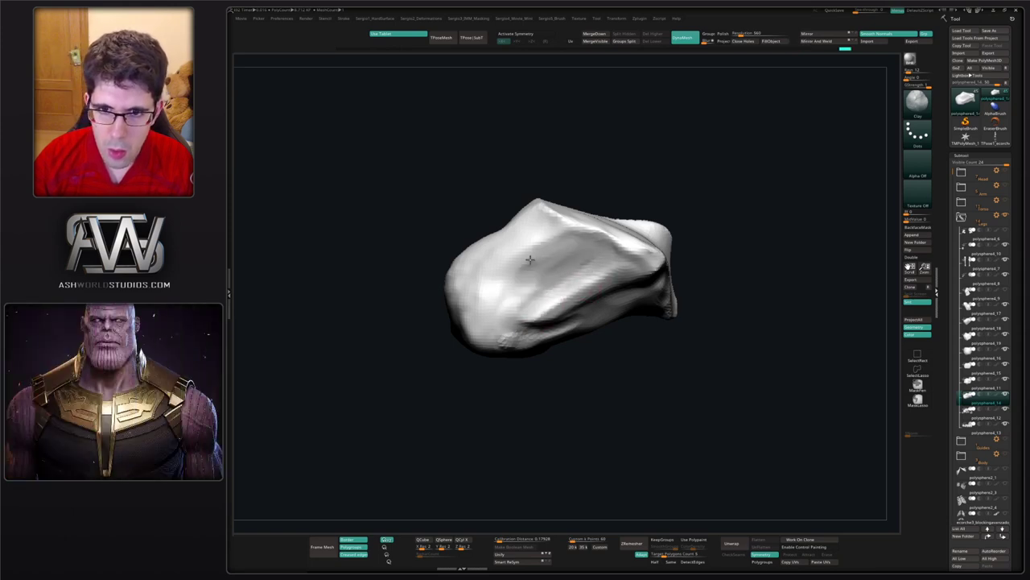
pyautogui.moveTo(611, 254)
pyautogui.mouseDown()
pyautogui.moveTo(601, 228)
pyautogui.moveTo(617, 240)
pyautogui.moveTo(527, 293)
pyautogui.mouseUp()
pyautogui.moveTo(527, 293)
pyautogui.mouseDown()
pyautogui.moveTo(581, 235)
pyautogui.moveTo(524, 312)
pyautogui.moveTo(538, 298)
pyautogui.mouseUp()
pyautogui.keyDown('alt'); pyautogui.moveTo(537, 298); pyautogui.dragTo(577, 264, button='right'); pyautogui.keyUp('alt')
pyautogui.moveTo(578, 264); pyautogui.dragTo(553, 291, button='right')
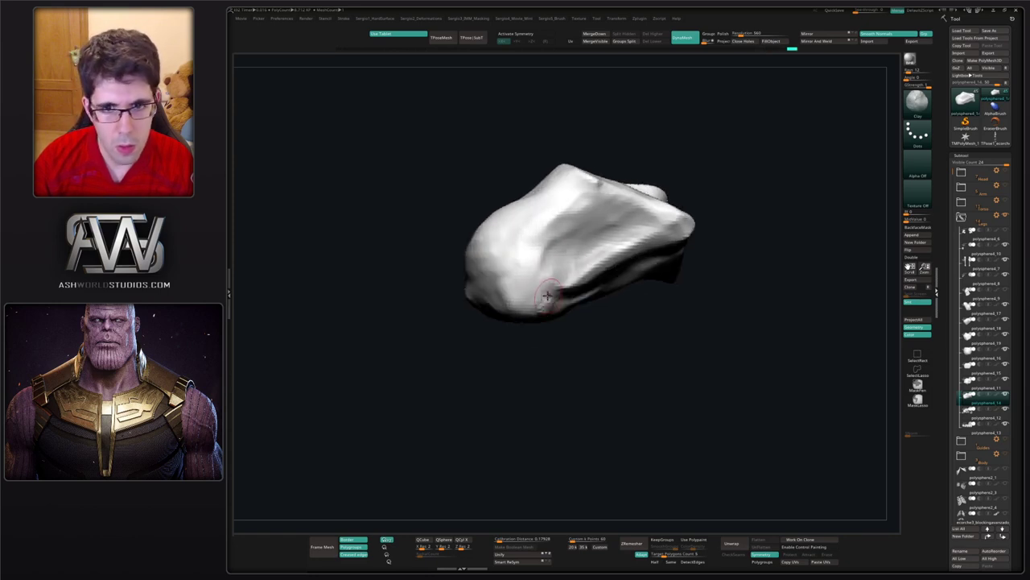
pyautogui.moveTo(553, 293)
pyautogui.mouseDown()
pyautogui.moveTo(516, 282)
pyautogui.moveTo(542, 293)
pyautogui.moveTo(537, 266)
pyautogui.moveTo(546, 268)
pyautogui.moveTo(559, 212)
pyautogui.moveTo(548, 276)
pyautogui.moveTo(549, 256)
pyautogui.moveTo(617, 199)
pyautogui.moveTo(555, 245)
pyautogui.moveTo(535, 274)
pyautogui.moveTo(546, 287)
pyautogui.moveTo(506, 272)
pyautogui.moveTo(511, 233)
pyautogui.mouseUp()
pyautogui.moveTo(512, 249)
pyautogui.mouseDown(button='right')
pyautogui.moveTo(548, 276)
pyautogui.moveTo(511, 268)
pyautogui.moveTo(475, 299)
pyautogui.moveTo(423, 308)
pyautogui.moveTo(528, 291)
pyautogui.moveTo(514, 300)
pyautogui.moveTo(523, 284)
pyautogui.moveTo(537, 301)
pyautogui.moveTo(531, 317)
pyautogui.moveTo(568, 265)
pyautogui.mouseUp(button='right')
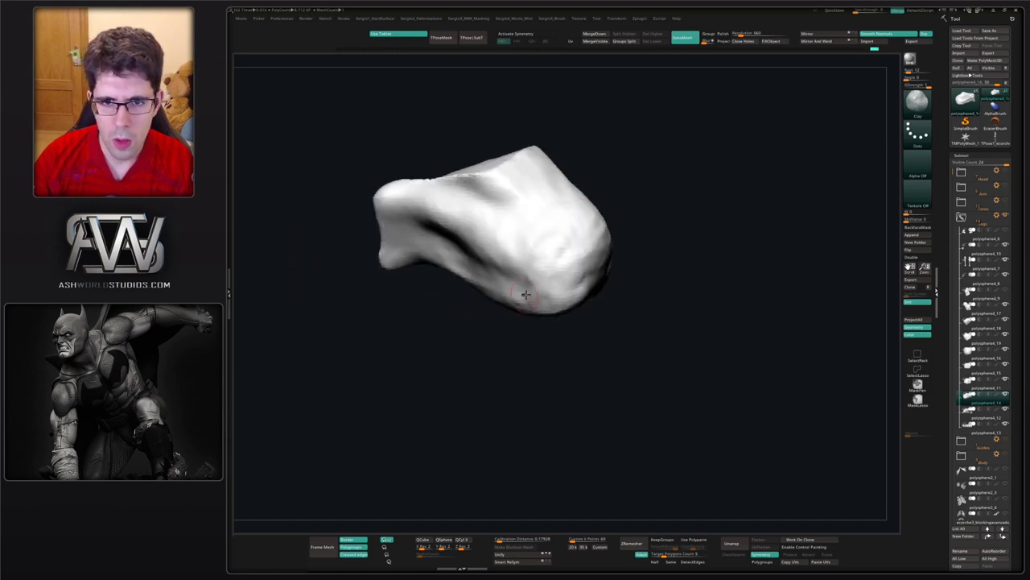
# - Reshape the heel bone's rounded rear end with the Move brush
pyautogui.moveTo(533, 296)
pyautogui.mouseDown(button='right')
pyautogui.moveTo(504, 292)
pyautogui.moveTo(589, 250)
pyautogui.moveTo(610, 306)
pyautogui.moveTo(620, 268)
pyautogui.mouseUp(button='right')
pyautogui.moveTo(617, 267)
pyautogui.mouseDown()
pyautogui.moveTo(623, 275)
pyautogui.moveTo(608, 291)
pyautogui.mouseUp()
pyautogui.moveTo(557, 312); pyautogui.dragTo(555, 303)
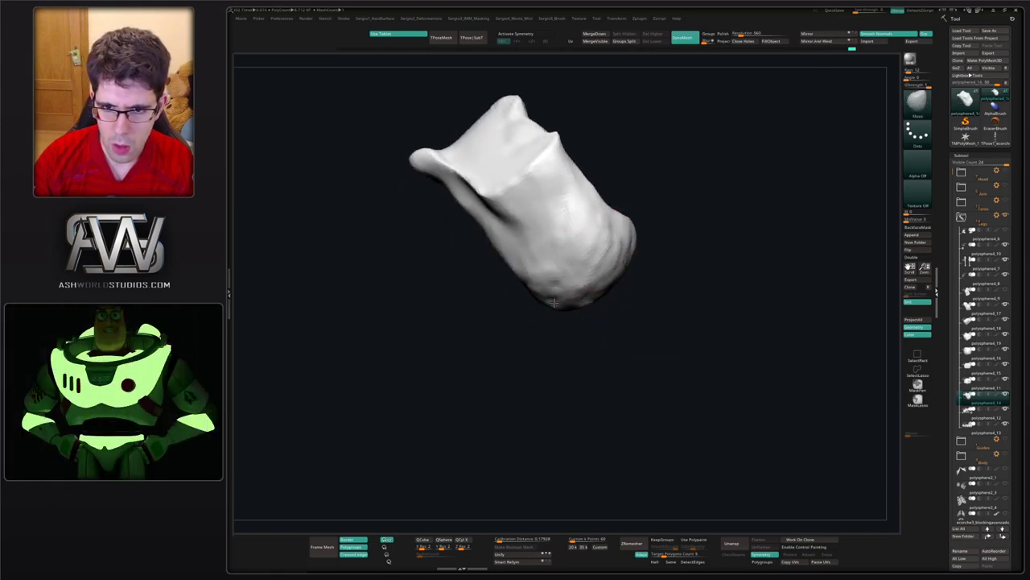
pyautogui.moveTo(644, 230)
pyautogui.mouseDown(button='right')
pyautogui.moveTo(658, 223)
pyautogui.moveTo(641, 205)
pyautogui.moveTo(656, 203)
pyautogui.moveTo(620, 262)
pyautogui.moveTo(602, 261)
pyautogui.mouseUp(button='right')
# - Even out the heel bone's underside and long edges with the Clay brush
pyautogui.press('b')
pyautogui.press('c')
pyautogui.press('l')
pyautogui.moveTo(602, 261); pyautogui.dragTo(603, 260)
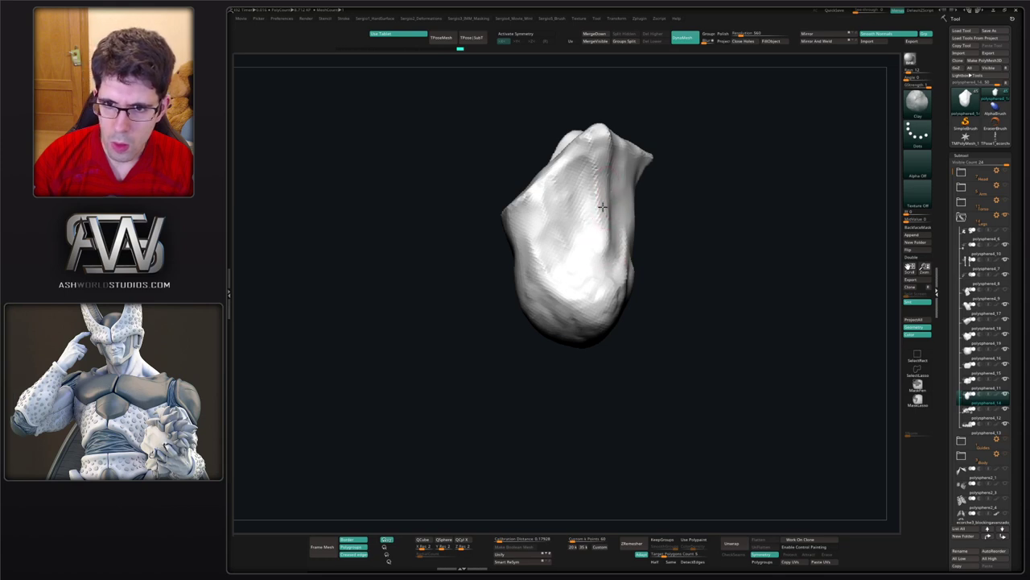
pyautogui.moveTo(615, 263)
pyautogui.mouseDown(button='right')
pyautogui.moveTo(654, 258)
pyautogui.moveTo(639, 243)
pyautogui.moveTo(585, 310)
pyautogui.moveTo(536, 210)
pyautogui.mouseUp(button='right')
pyautogui.moveTo(529, 184)
pyautogui.mouseDown()
pyautogui.moveTo(553, 241)
pyautogui.moveTo(534, 194)
pyautogui.mouseUp()
# - Fill and shape the area behind the heel bone's pointed front corner with Clay strokes
pyautogui.moveTo(555, 198)
pyautogui.mouseDown(button='right')
pyautogui.moveTo(543, 174)
pyautogui.moveTo(541, 238)
pyautogui.moveTo(605, 259)
pyautogui.moveTo(586, 233)
pyautogui.moveTo(591, 279)
pyautogui.moveTo(586, 256)
pyautogui.moveTo(601, 257)
pyautogui.mouseUp(button='right')
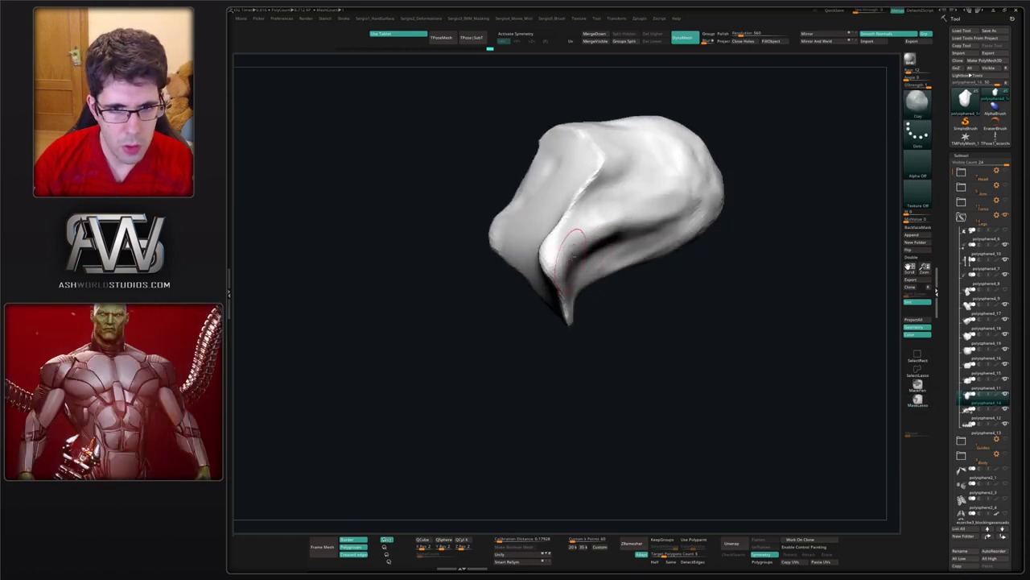
pyautogui.moveTo(558, 258); pyautogui.dragTo(578, 236)
pyautogui.moveTo(555, 242); pyautogui.dragTo(585, 259, button='right')
pyautogui.moveTo(584, 259)
pyautogui.mouseDown()
pyautogui.moveTo(538, 247)
pyautogui.moveTo(515, 279)
pyautogui.moveTo(545, 267)
pyautogui.moveTo(568, 286)
pyautogui.moveTo(578, 325)
pyautogui.mouseUp()
pyautogui.moveTo(585, 280)
pyautogui.mouseDown()
pyautogui.moveTo(582, 338)
pyautogui.moveTo(582, 282)
pyautogui.moveTo(642, 285)
pyautogui.mouseUp()
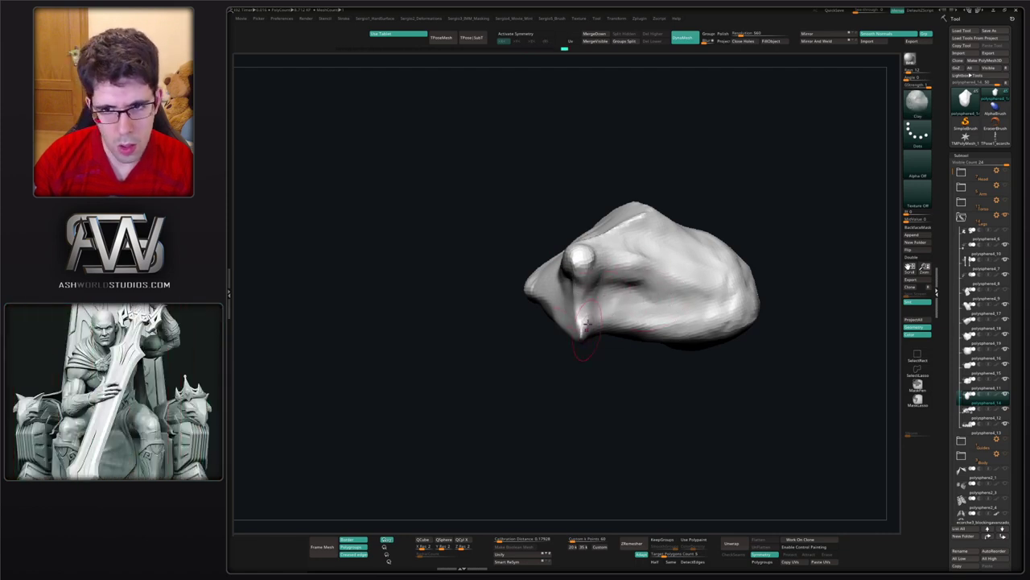
# - Round off the heel bone's lower front projection and blend it into the body with Clay strokes
pyautogui.moveTo(588, 325); pyautogui.dragTo(559, 320, button='right')
pyautogui.moveTo(596, 310); pyautogui.dragTo(615, 315)
pyautogui.moveTo(601, 316)
pyautogui.keyDown('alt'); pyautogui.mouseDown(button='right')
pyautogui.moveTo(552, 285)
pyautogui.moveTo(561, 315)
pyautogui.moveTo(531, 295)
pyautogui.mouseUp(button='right'); pyautogui.keyUp('alt')
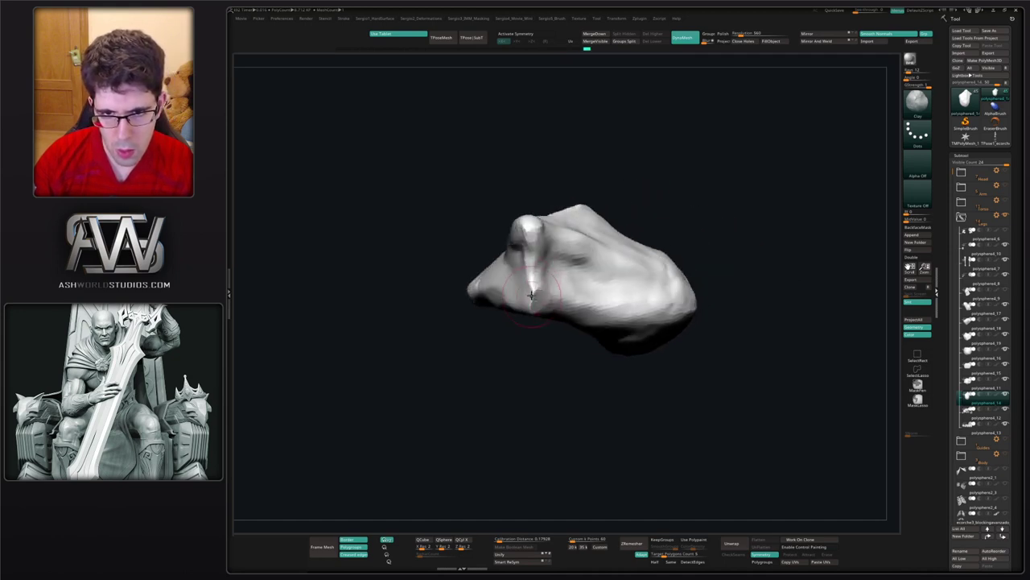
pyautogui.moveTo(532, 296); pyautogui.dragTo(538, 307)
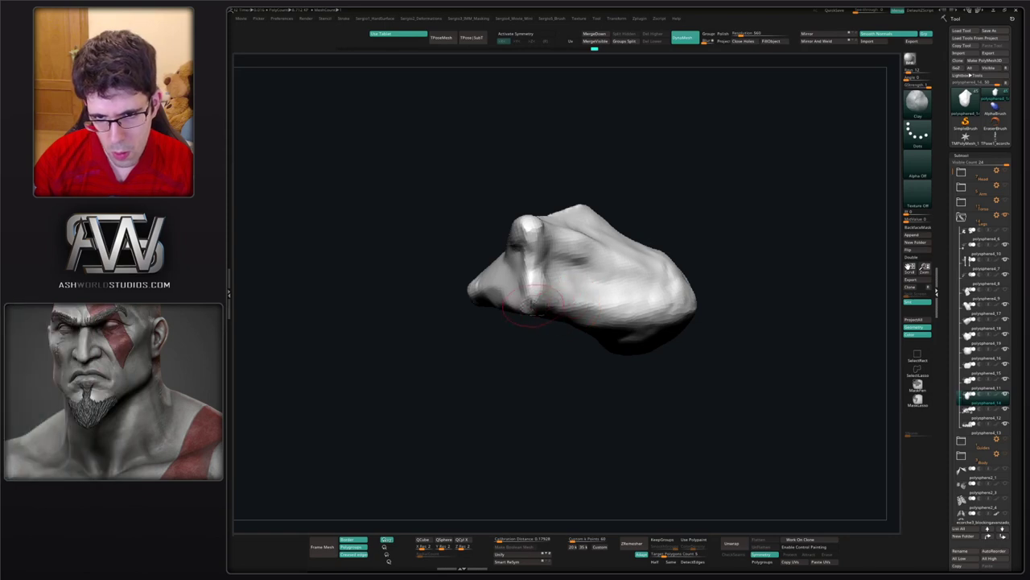
pyautogui.moveTo(531, 309); pyautogui.dragTo(513, 318, button='right')
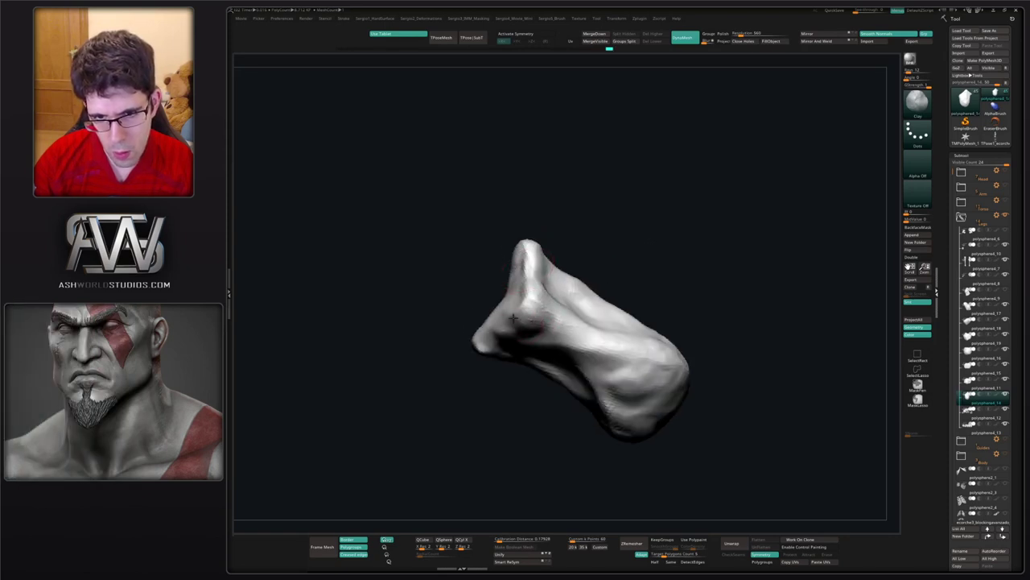
pyautogui.moveTo(513, 319); pyautogui.dragTo(594, 348)
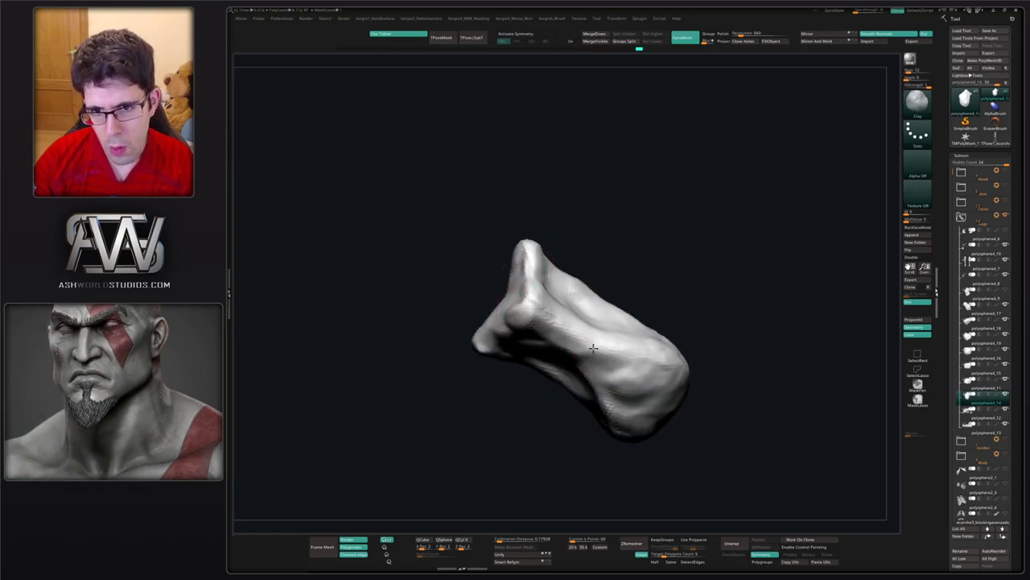
pyautogui.moveTo(652, 410)
pyautogui.mouseDown(button='right')
pyautogui.moveTo(628, 421)
pyautogui.moveTo(561, 285)
pyautogui.mouseUp(button='right')
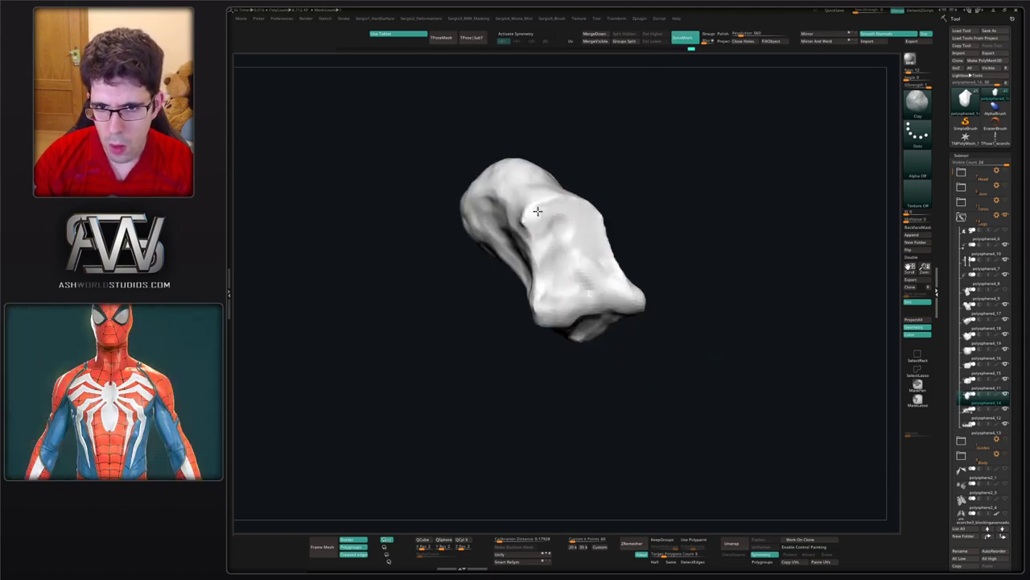
# - Show all bones again and adjust the heel bone's front end with the Move brush to fit behind the cuboid
pyautogui.moveTo(594, 245)
pyautogui.mouseDown(button='right')
pyautogui.moveTo(584, 218)
pyautogui.moveTo(617, 271)
pyautogui.moveTo(615, 221)
pyautogui.moveTo(603, 213)
pyautogui.moveTo(640, 242)
pyautogui.moveTo(667, 318)
pyautogui.moveTo(634, 312)
pyautogui.mouseUp(button='right')
pyautogui.hotkey('alt', 'shift', 's')
pyautogui.press('b')
pyautogui.press('m')
pyautogui.press('v')
pyautogui.moveTo(618, 321)
pyautogui.mouseDown()
pyautogui.moveTo(615, 307)
pyautogui.moveTo(602, 320)
pyautogui.mouseUp()
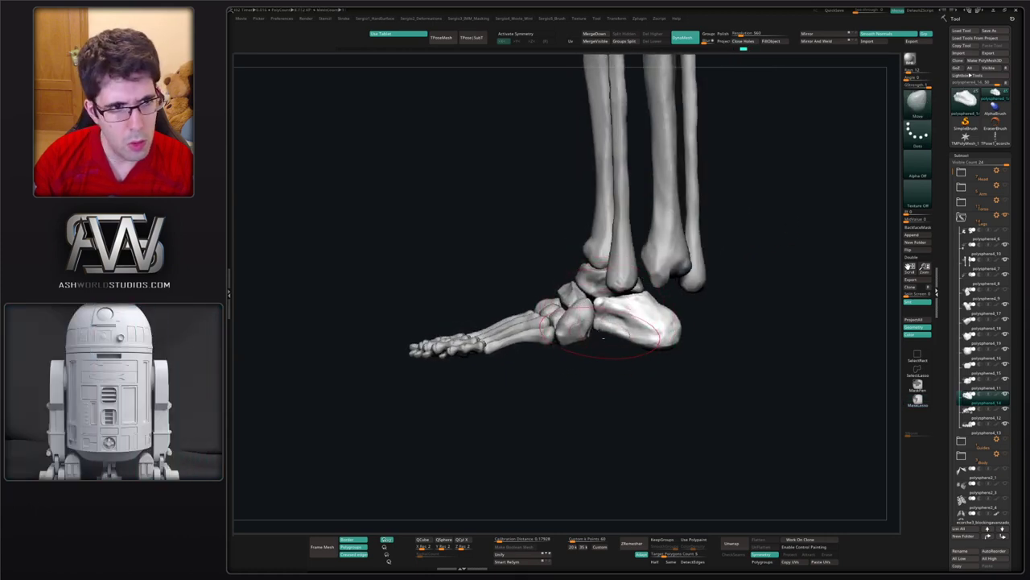
pyautogui.moveTo(604, 338); pyautogui.dragTo(556, 354, button='right')
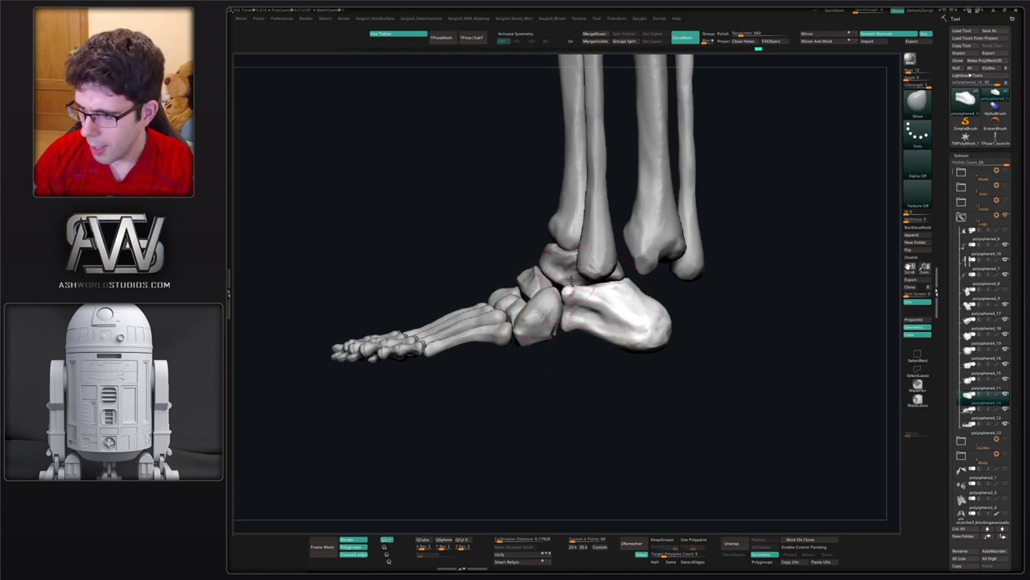
pyautogui.moveTo(572, 280); pyautogui.dragTo(557, 274, button='right')
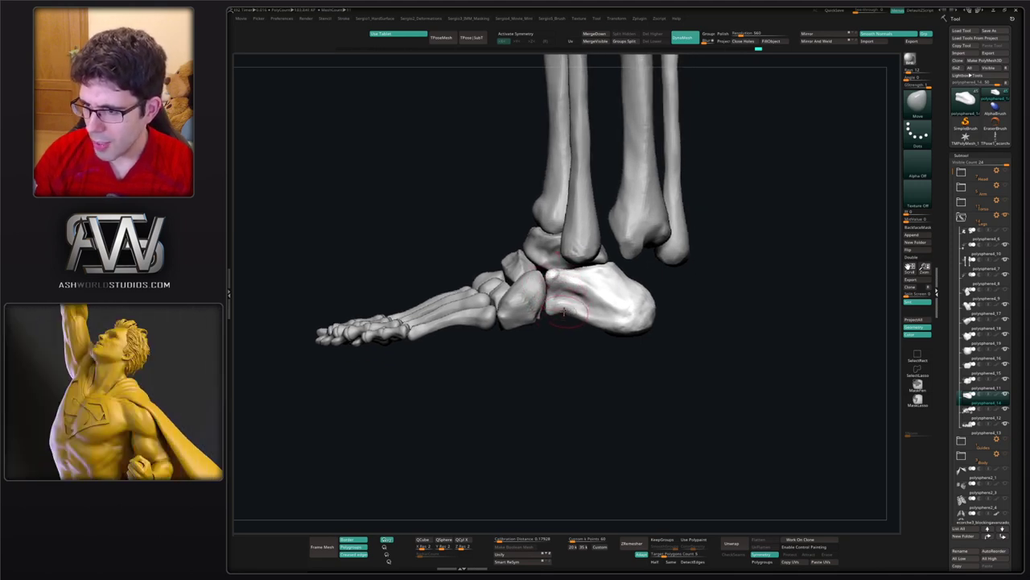
pyautogui.moveTo(560, 312)
pyautogui.keyDown('alt'); pyautogui.mouseDown(button='right')
pyautogui.moveTo(598, 277)
pyautogui.moveTo(570, 296)
pyautogui.mouseUp(button='right'); pyautogui.keyUp('alt')
# - Select the cuboid and adjust its upper edge with the Move brush to fit between its neighbouring bones
pyautogui.keyDown('alt'); pyautogui.click(554, 294); pyautogui.keyUp('alt')
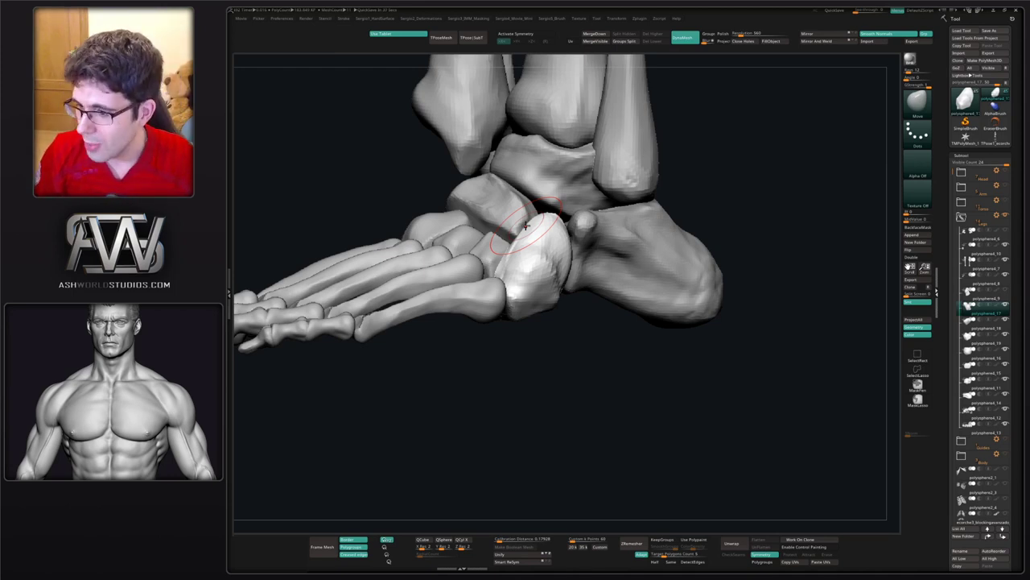
pyautogui.moveTo(789, 191); pyautogui.dragTo(750, 196)
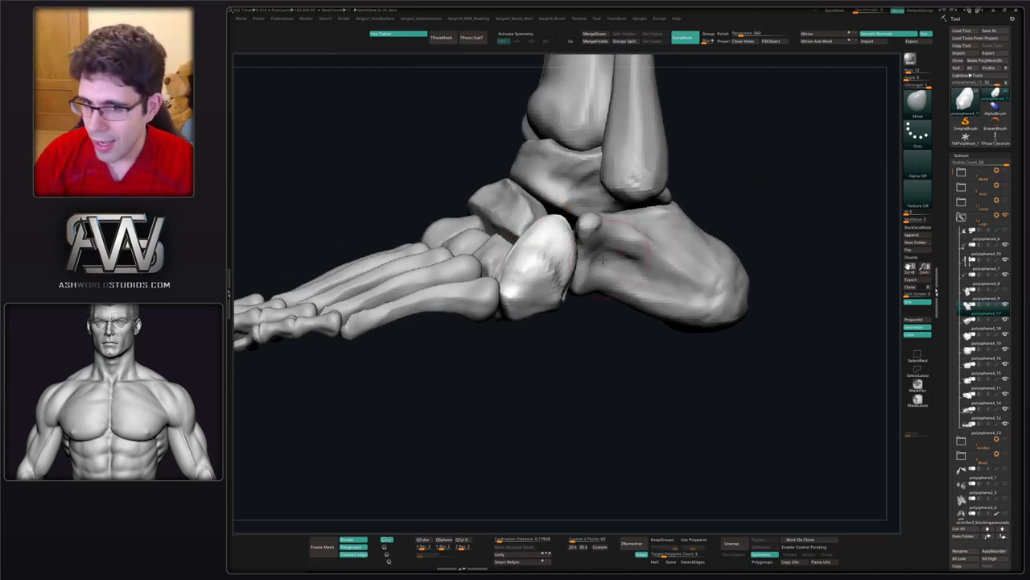
pyautogui.moveTo(549, 225)
pyautogui.keyDown('alt'); pyautogui.mouseDown(button='right')
pyautogui.moveTo(614, 209)
pyautogui.moveTo(605, 240)
pyautogui.mouseUp(button='right'); pyautogui.keyUp('alt')
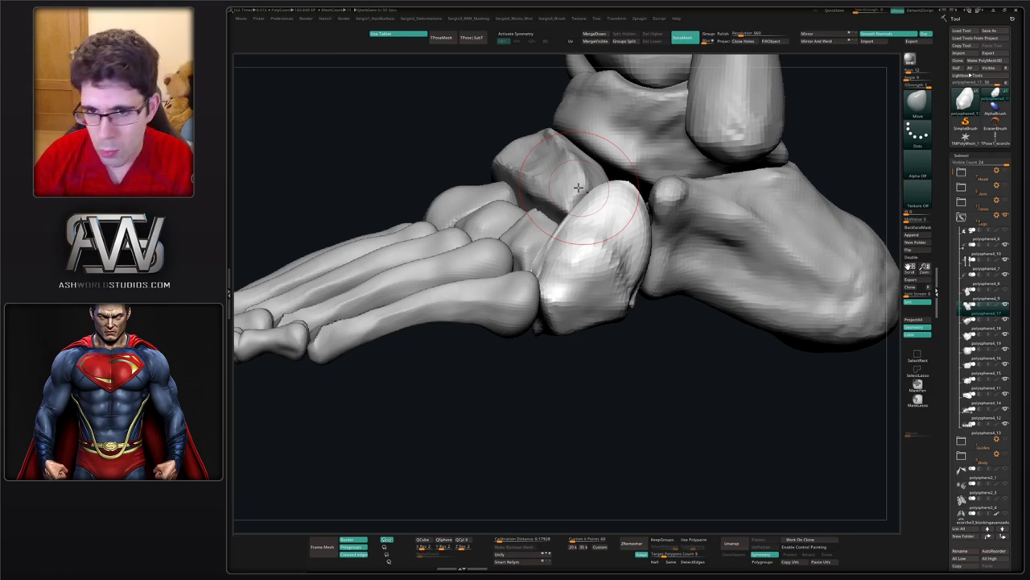
pyautogui.moveTo(613, 235)
pyautogui.keyDown('alt'); pyautogui.mouseDown(button='right')
pyautogui.moveTo(570, 204)
pyautogui.moveTo(581, 219)
pyautogui.moveTo(581, 205)
pyautogui.mouseUp(button='right'); pyautogui.keyUp('alt')
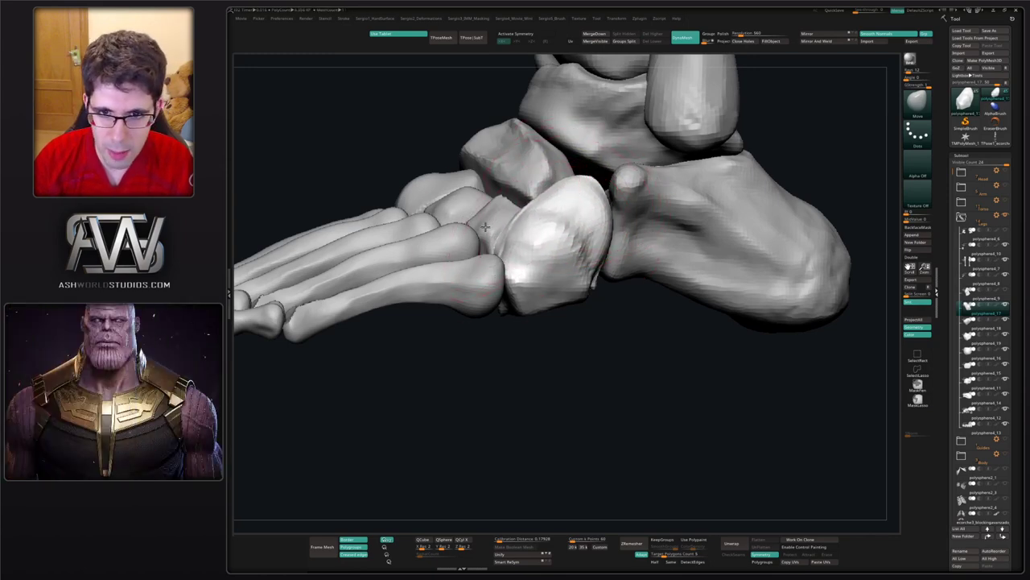
pyautogui.moveTo(545, 199); pyautogui.dragTo(546, 209)
pyautogui.moveTo(526, 215); pyautogui.dragTo(501, 270, button='right')
# - Isolate the cuboid and shape its joint faces and edges with the Clay brush from several sides
pyautogui.hotkey('alt', 's')
pyautogui.moveTo(476, 215); pyautogui.dragTo(507, 221, button='right')
pyautogui.press('2')
pyautogui.moveTo(469, 239)
pyautogui.mouseDown()
pyautogui.moveTo(518, 233)
pyautogui.moveTo(487, 254)
pyautogui.mouseUp()
pyautogui.moveTo(486, 254); pyautogui.dragTo(467, 244, button='right')
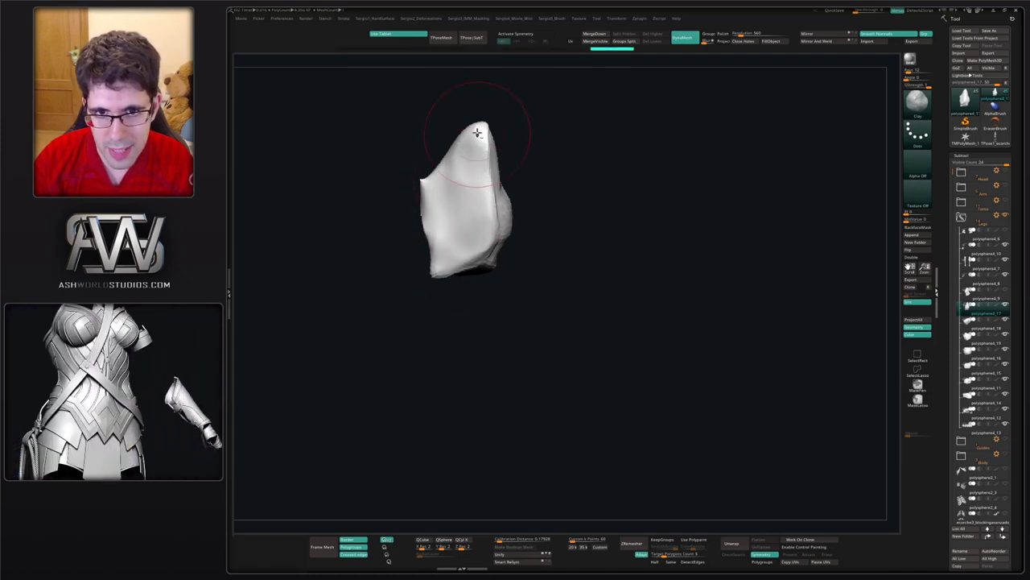
pyautogui.moveTo(477, 202); pyautogui.dragTo(478, 246, button='right')
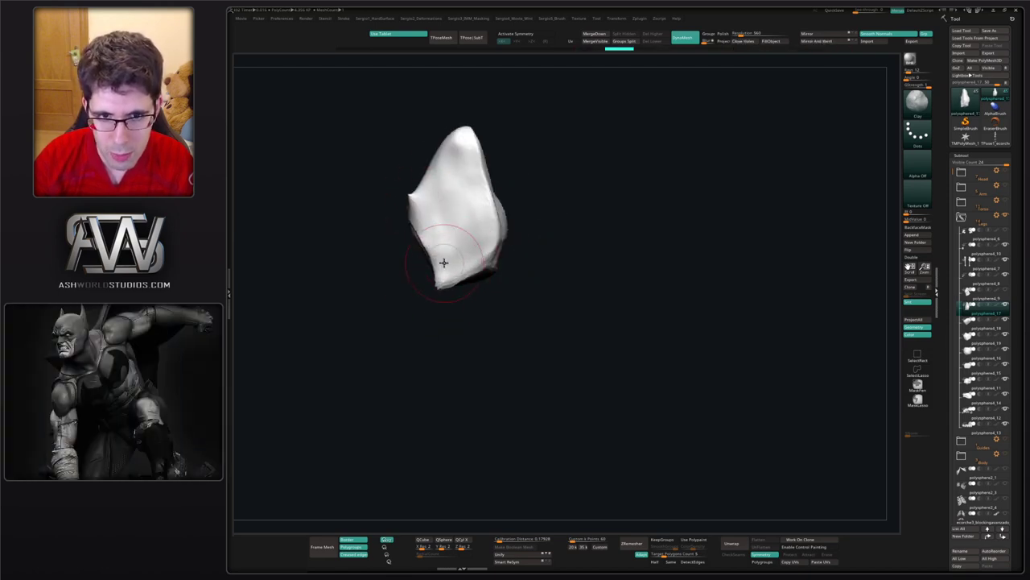
pyautogui.moveTo(442, 260); pyautogui.dragTo(495, 251, button='right')
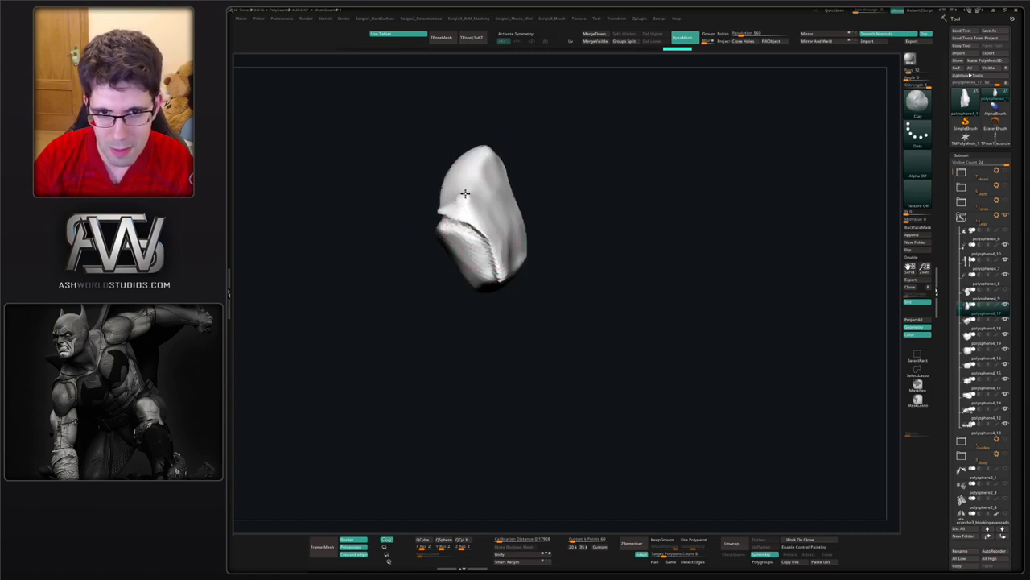
pyautogui.moveTo(472, 201); pyautogui.dragTo(487, 217, button='right')
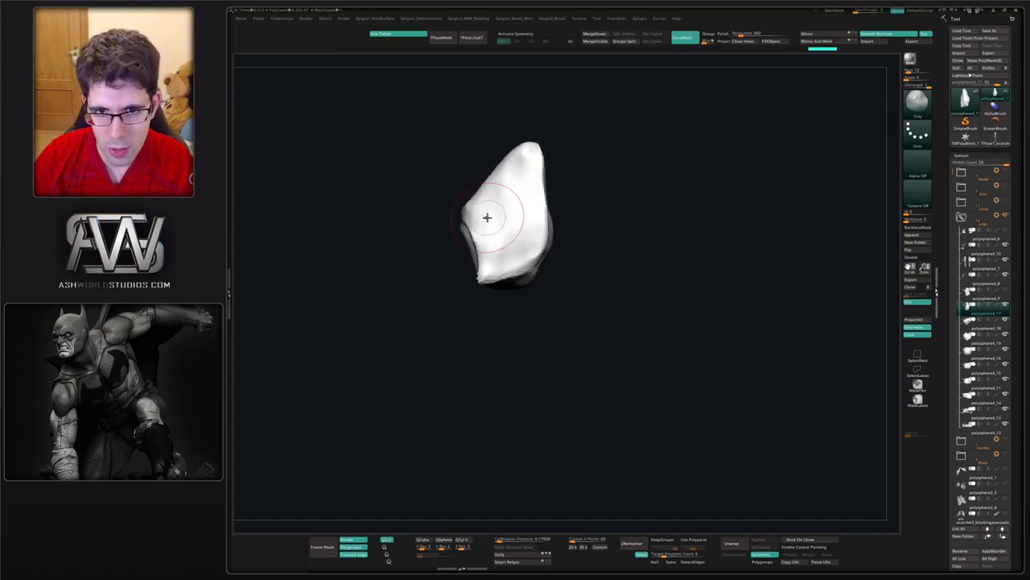
pyautogui.moveTo(467, 287); pyautogui.dragTo(525, 221, button='right')
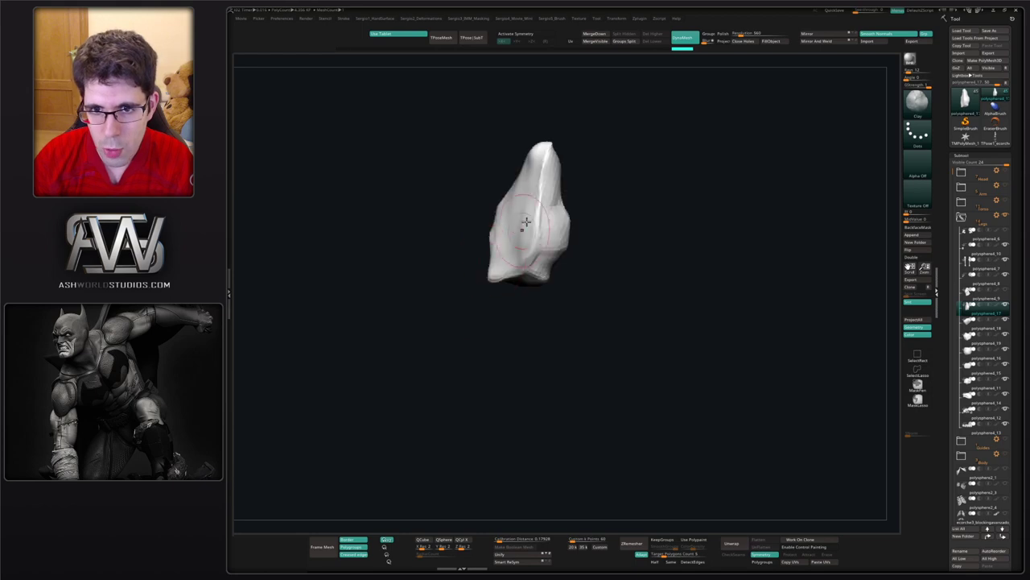
pyautogui.moveTo(531, 159); pyautogui.dragTo(531, 145, button='right')
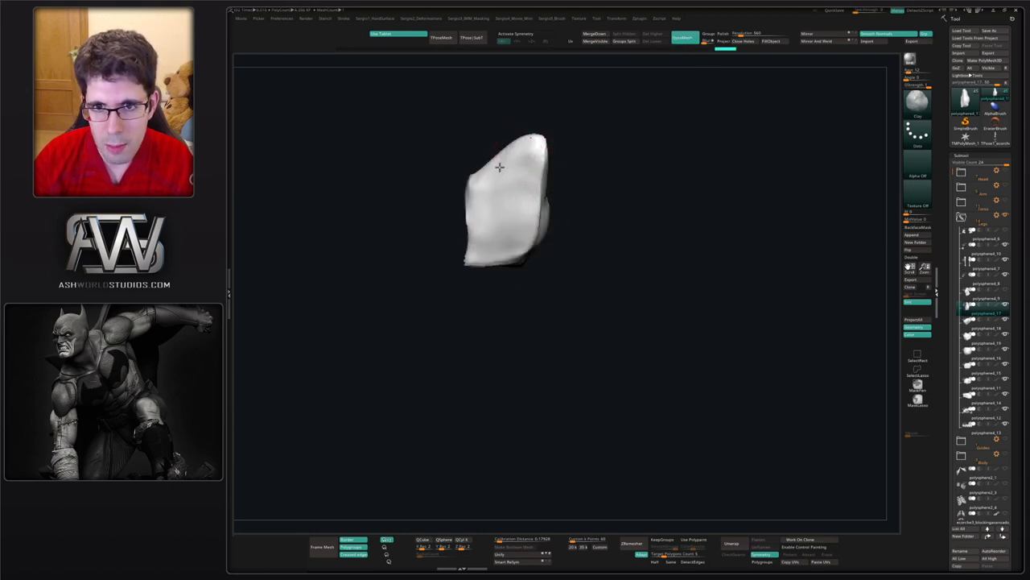
pyautogui.moveTo(485, 246)
pyautogui.mouseDown(button='right')
pyautogui.moveTo(523, 233)
pyautogui.moveTo(505, 191)
pyautogui.moveTo(501, 209)
pyautogui.moveTo(505, 222)
pyautogui.moveTo(518, 184)
pyautogui.mouseUp(button='right')
# - Show all foot bones again and raise the DynaMesh resolution for the cuboid
pyautogui.hotkey('alt', 's')
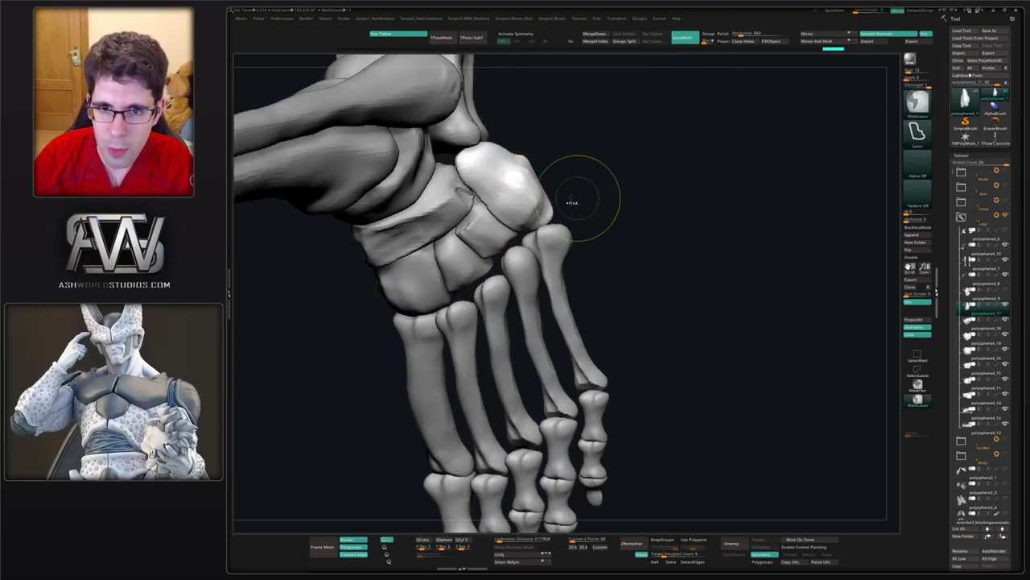
pyautogui.moveTo(744, 33); pyautogui.dragTo(747, 33)
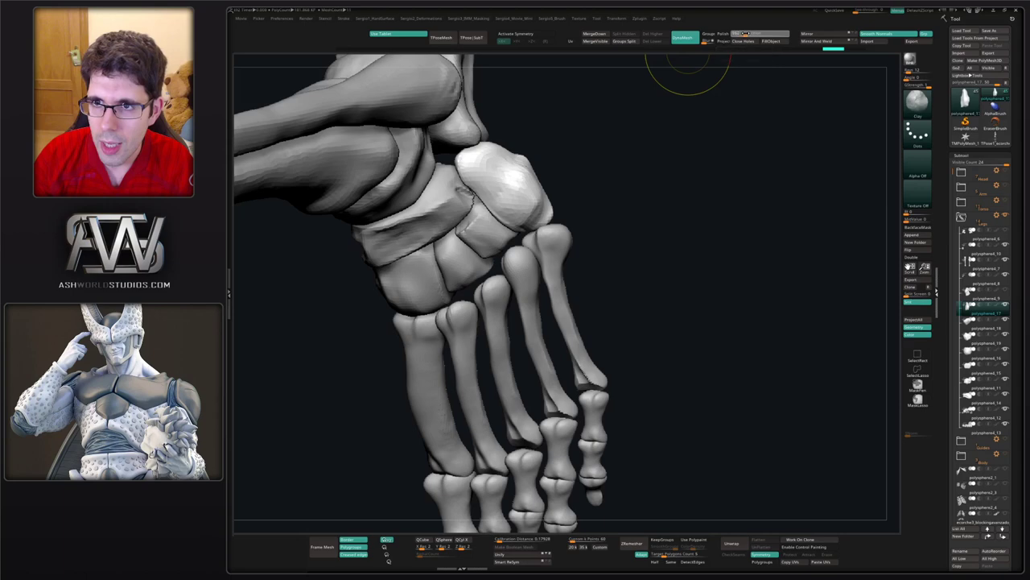
pyautogui.moveTo(552, 190); pyautogui.dragTo(532, 237, button='right')
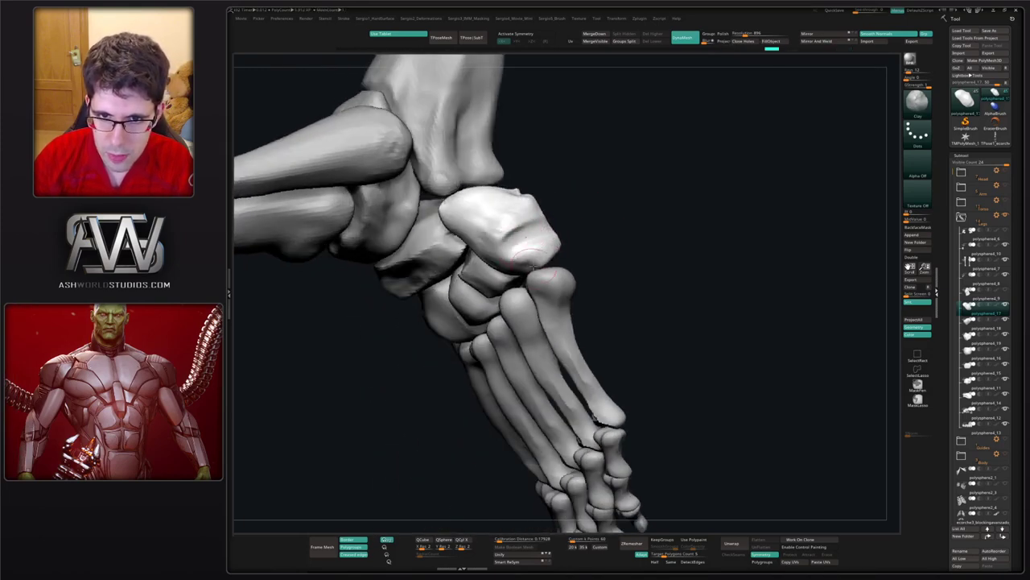
# - Refine the cuboid's end facing the outer metatarsals and its lower edge with Clay strokes
pyautogui.moveTo(552, 242)
pyautogui.mouseDown()
pyautogui.moveTo(528, 248)
pyautogui.moveTo(550, 250)
pyautogui.mouseUp()
pyautogui.moveTo(544, 272); pyautogui.dragTo(554, 265, button='right')
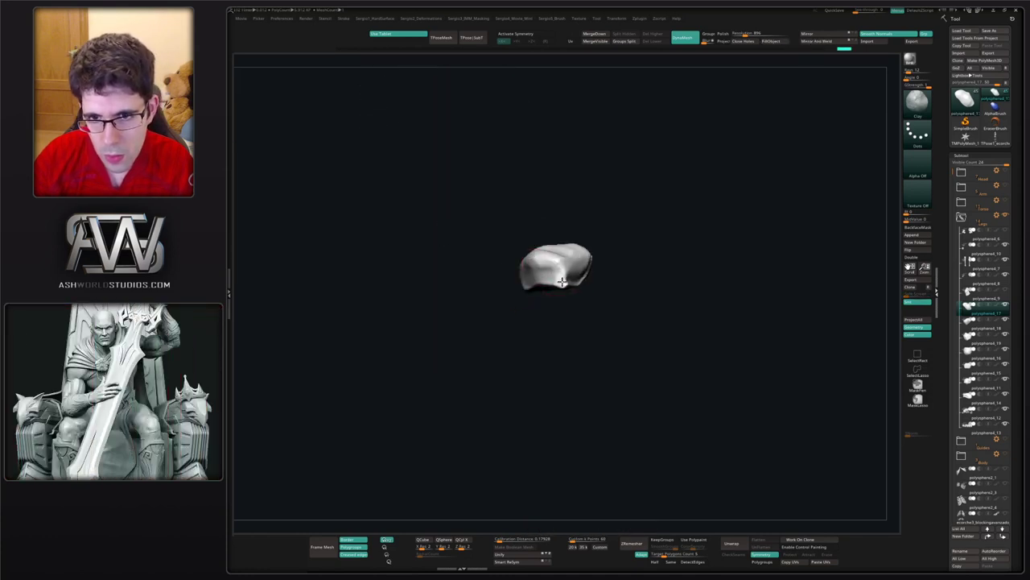
pyautogui.moveTo(547, 283); pyautogui.dragTo(557, 278)
pyautogui.moveTo(525, 290); pyautogui.dragTo(547, 277, button='right')
pyautogui.moveTo(577, 271); pyautogui.dragTo(575, 279)
pyautogui.moveTo(577, 278); pyautogui.dragTo(568, 279, button='right')
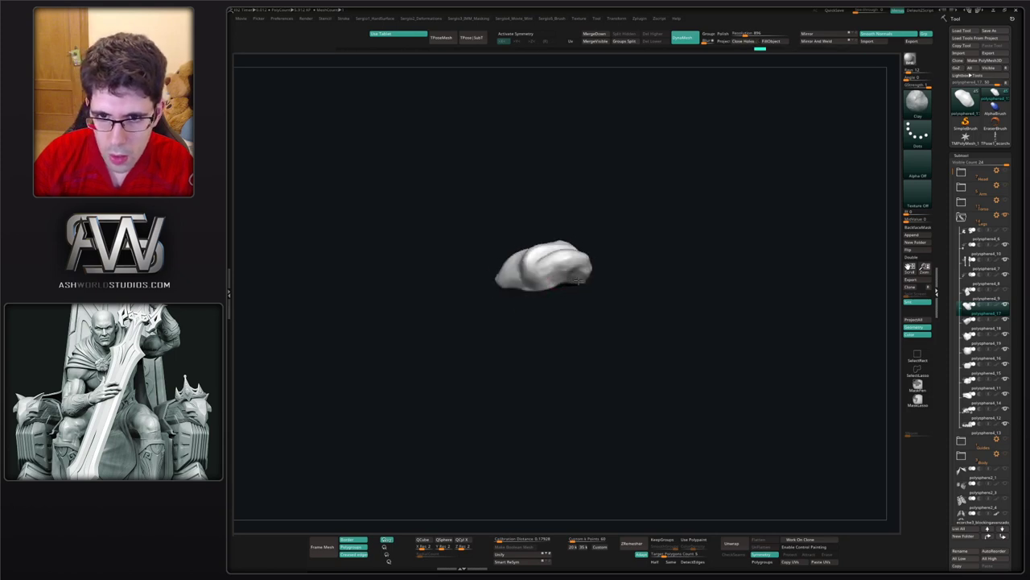
# - Sculpt the ridge and hollows on the cuboid's underside with the Clay brush, checking it among the other bones
pyautogui.moveTo(578, 279); pyautogui.dragTo(537, 278)
pyautogui.hotkey('alt', 's')
pyautogui.moveTo(520, 286); pyautogui.dragTo(505, 257, button='right')
pyautogui.hotkey('alt', 's')
pyautogui.moveTo(495, 256); pyautogui.dragTo(527, 266)
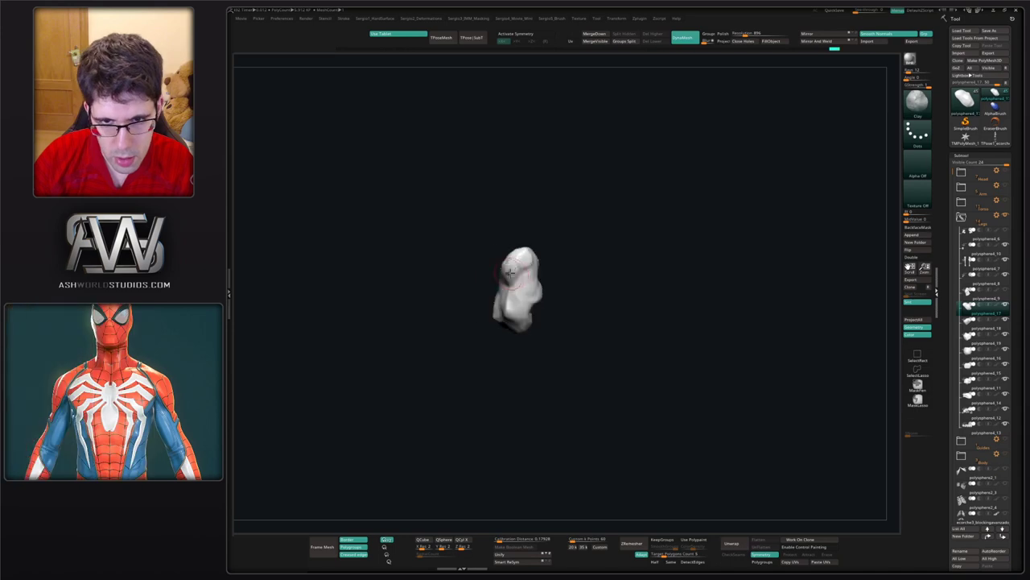
pyautogui.moveTo(524, 303); pyautogui.dragTo(503, 308)
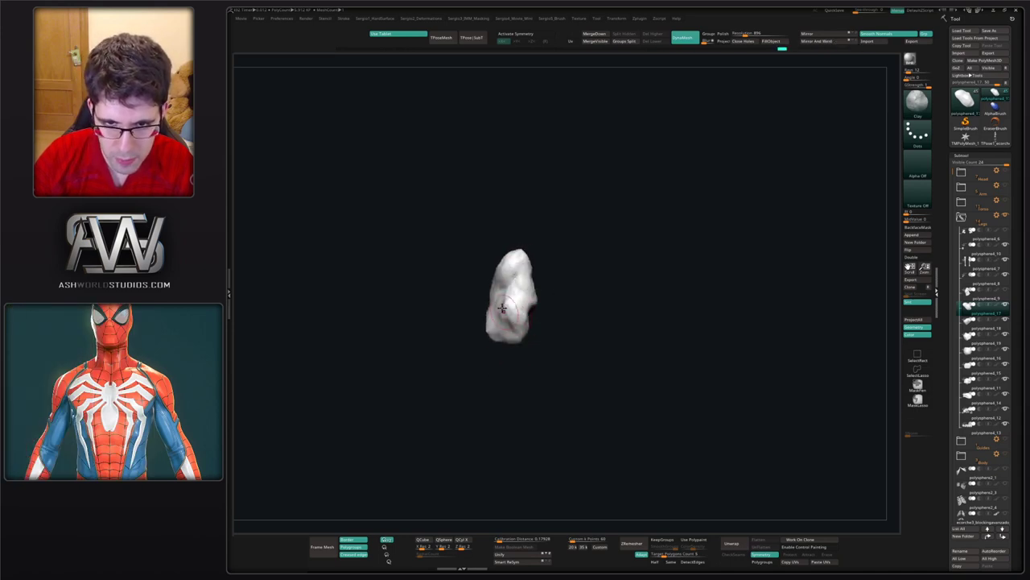
# - Show all foot bones again and adjust the cuboid and the talus with the Move brush so they fit their neighbours
pyautogui.moveTo(520, 333); pyautogui.dragTo(545, 309, button='right')
pyautogui.hotkey('alt', 's')
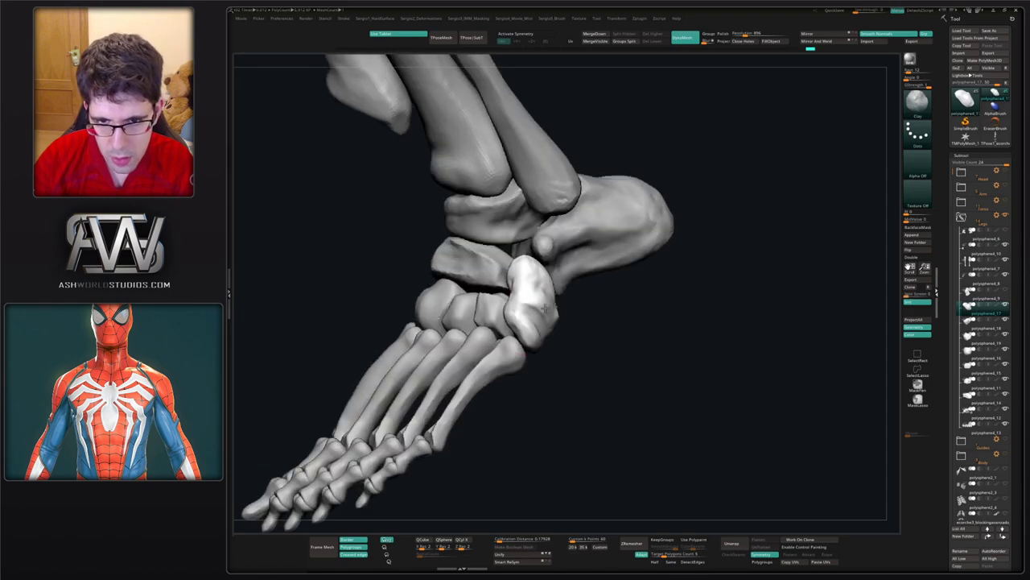
pyautogui.moveTo(547, 345); pyautogui.dragTo(541, 320)
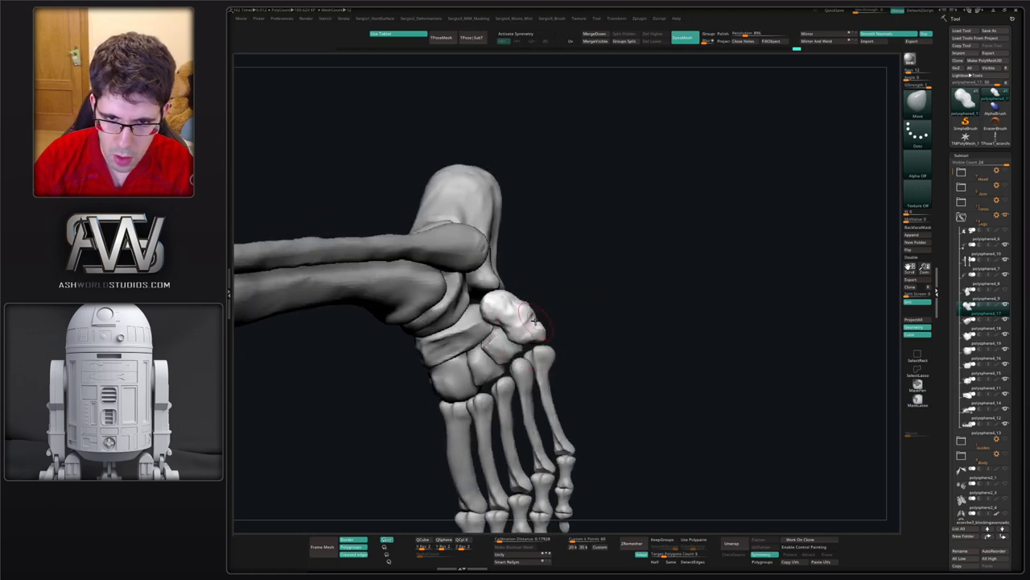
pyautogui.moveTo(489, 298)
pyautogui.mouseDown(button='right')
pyautogui.moveTo(510, 299)
pyautogui.moveTo(510, 320)
pyautogui.moveTo(488, 291)
pyautogui.moveTo(466, 291)
pyautogui.mouseUp(button='right')
pyautogui.keyDown('alt'); pyautogui.click(469, 287); pyautogui.keyUp('alt')
pyautogui.moveTo(479, 282)
pyautogui.mouseDown()
pyautogui.moveTo(473, 291)
pyautogui.moveTo(517, 248)
pyautogui.moveTo(519, 282)
pyautogui.mouseUp()
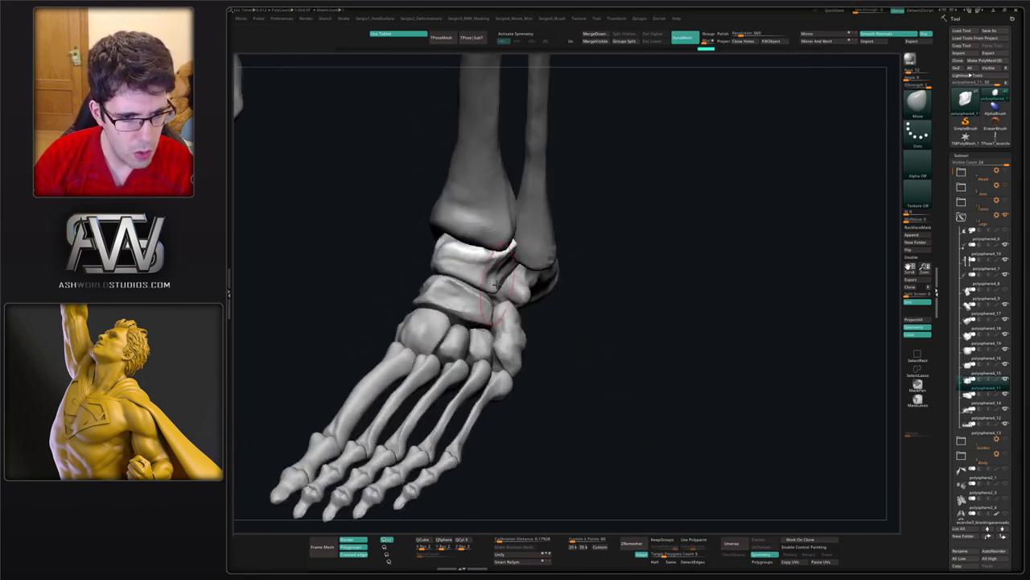
# - Select the cuboid and pull its upper inner edge toward the navicular and cuneiform bones with the Move brush
pyautogui.keyDown('alt'); pyautogui.click(514, 312); pyautogui.keyUp('alt')
pyautogui.moveTo(516, 311); pyautogui.dragTo(507, 305, button='right')
pyautogui.moveTo(504, 309); pyautogui.dragTo(498, 316)
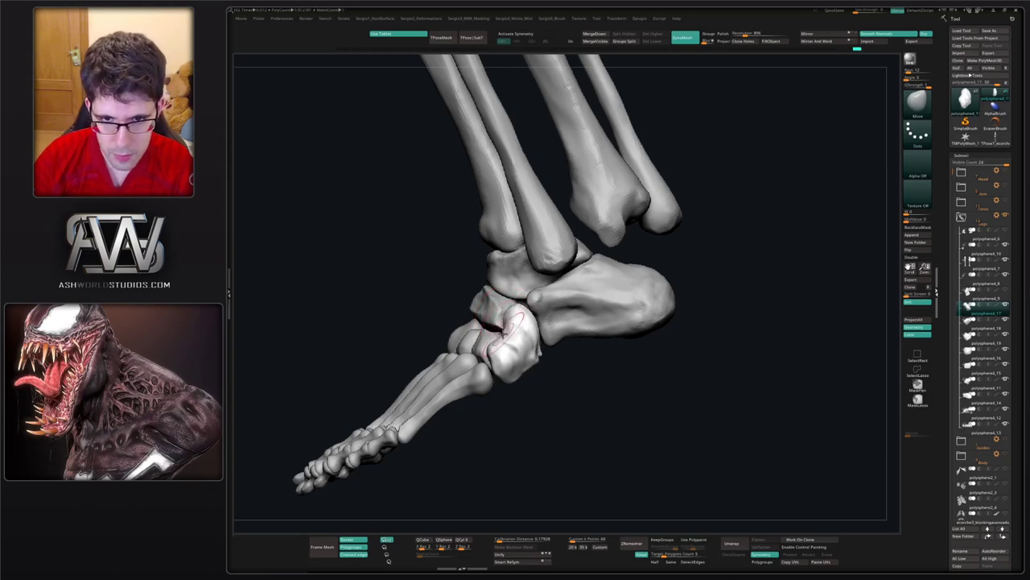
pyautogui.moveTo(504, 333); pyautogui.dragTo(503, 321)
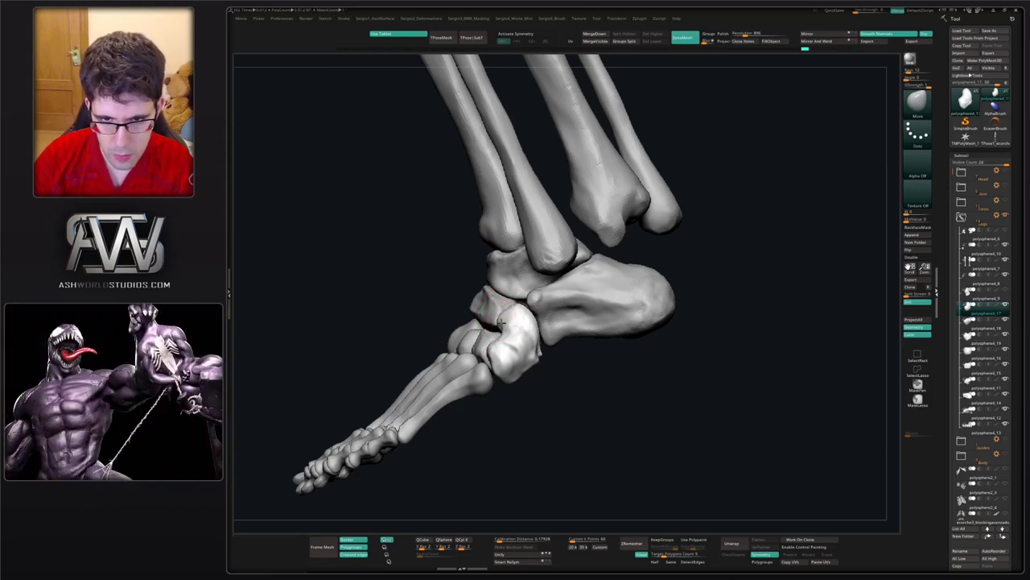
pyautogui.moveTo(501, 333); pyautogui.dragTo(532, 354, button='right')
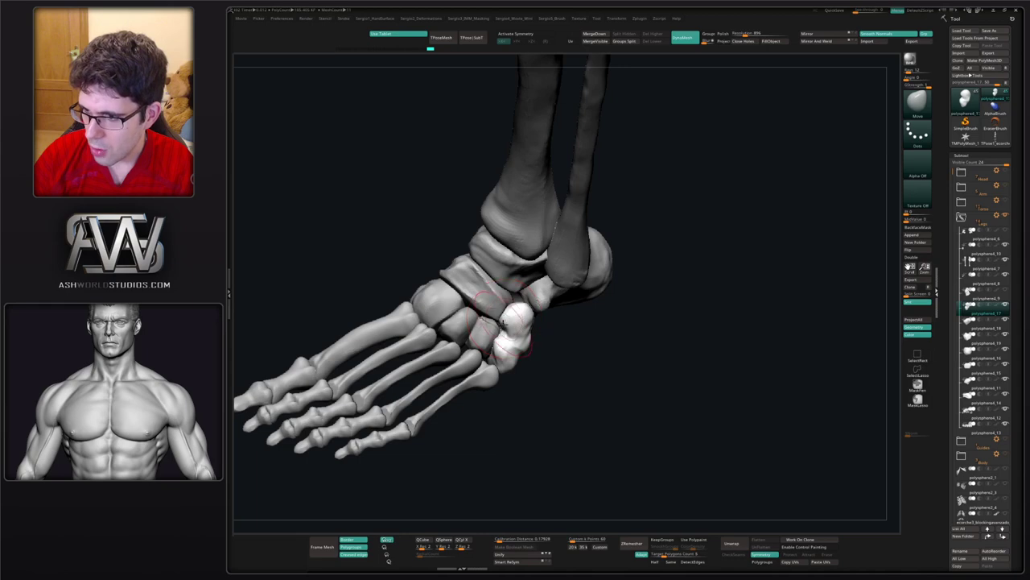
# - Isolate the cuboid and sculpt the ridge, notch and lower corner of its outer side with the Clay brush
pyautogui.moveTo(503, 324); pyautogui.dragTo(503, 360, button='right')
pyautogui.hotkey('alt', 's')
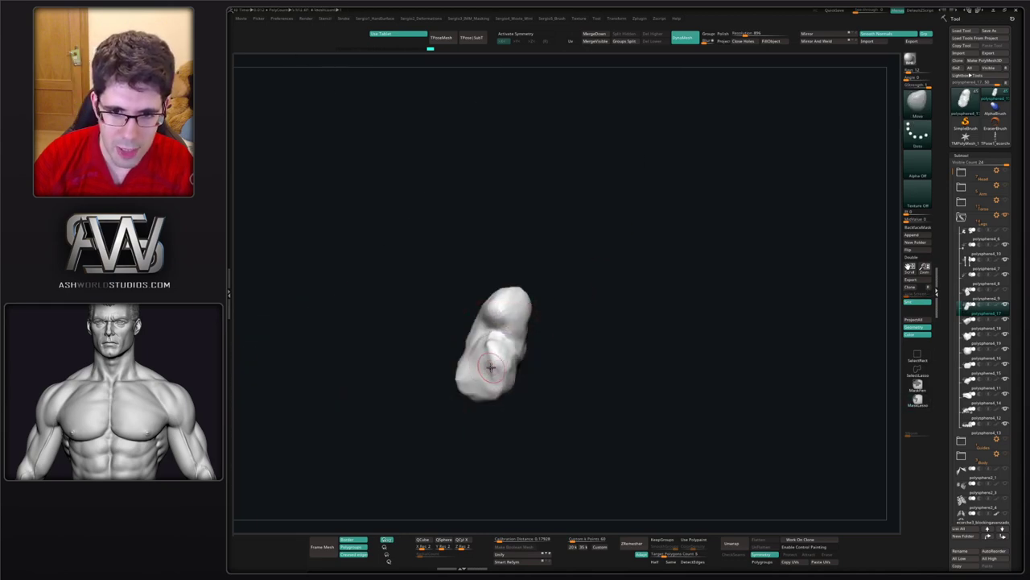
pyautogui.press('2')
pyautogui.press('s')
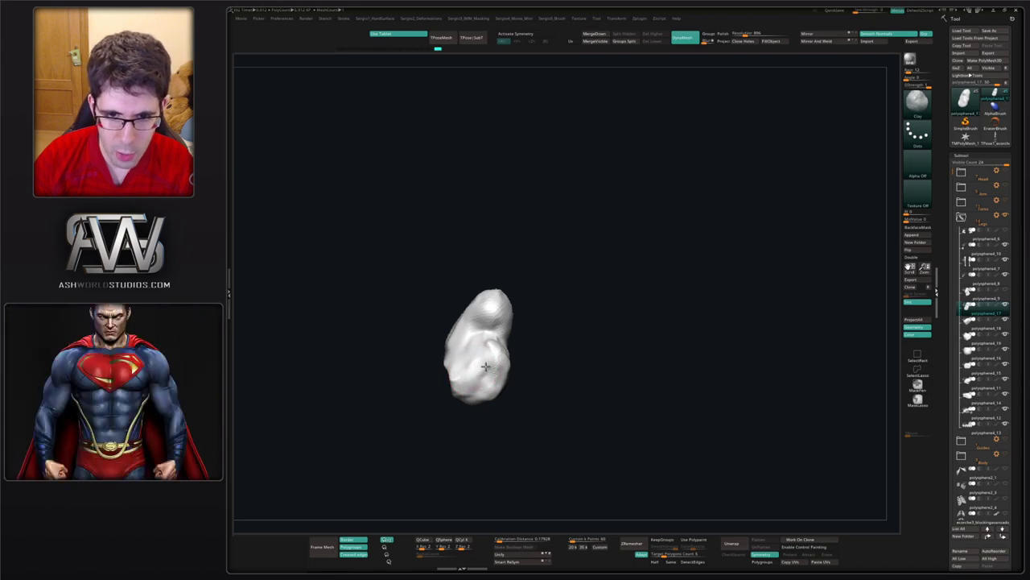
pyautogui.moveTo(486, 366); pyautogui.dragTo(488, 377)
pyautogui.moveTo(488, 376); pyautogui.dragTo(485, 388, button='right')
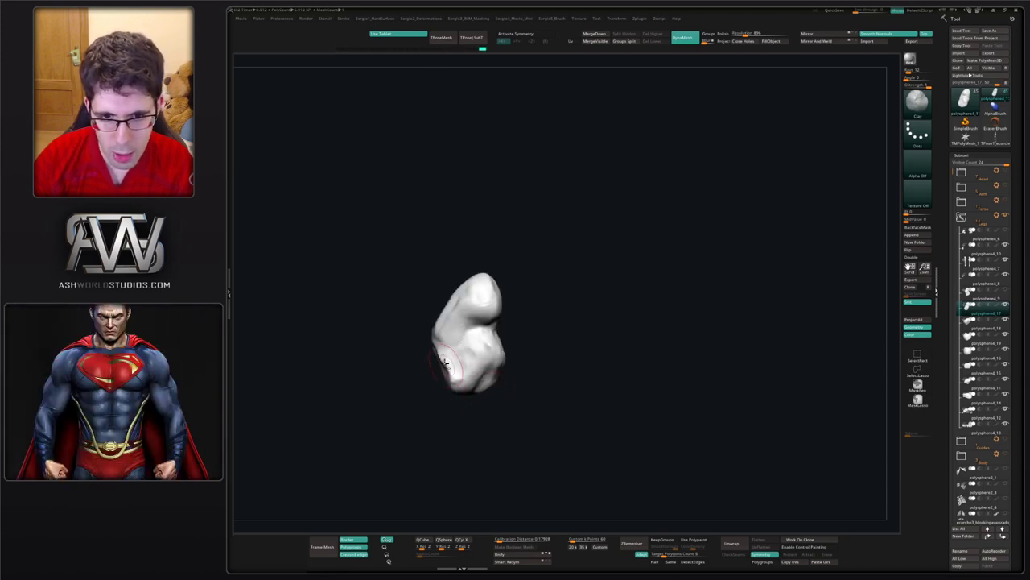
pyautogui.moveTo(458, 373); pyautogui.dragTo(449, 352, button='right')
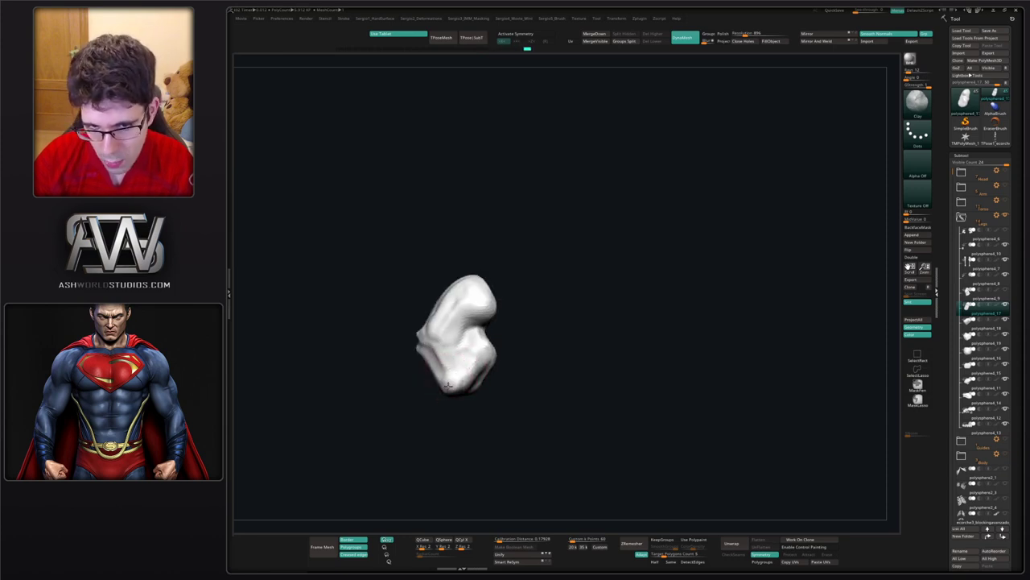
pyautogui.moveTo(448, 385)
pyautogui.mouseDown(button='right')
pyautogui.moveTo(473, 352)
pyautogui.moveTo(456, 359)
pyautogui.moveTo(449, 387)
pyautogui.mouseUp(button='right')
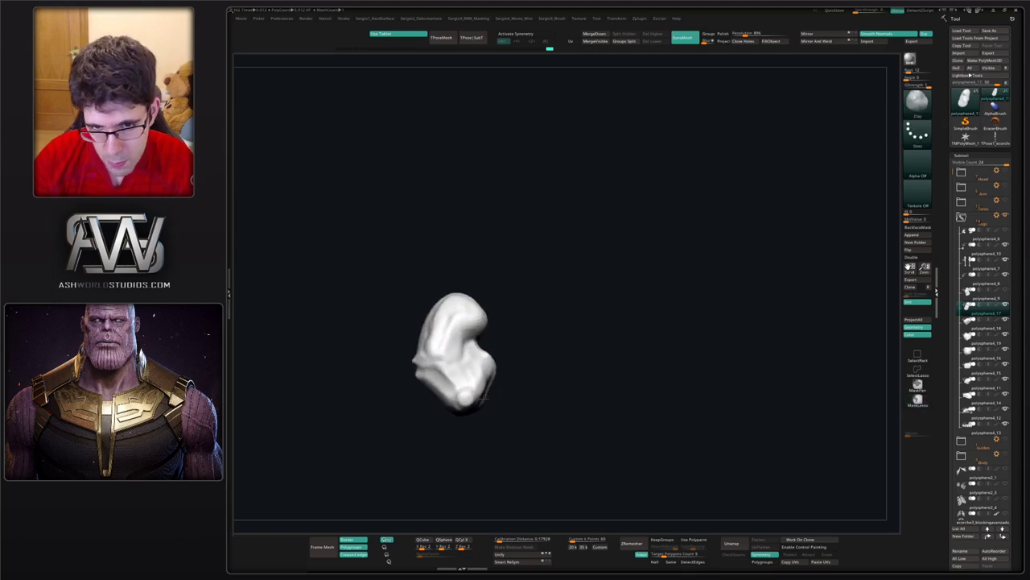
pyautogui.moveTo(460, 391); pyautogui.dragTo(454, 400)
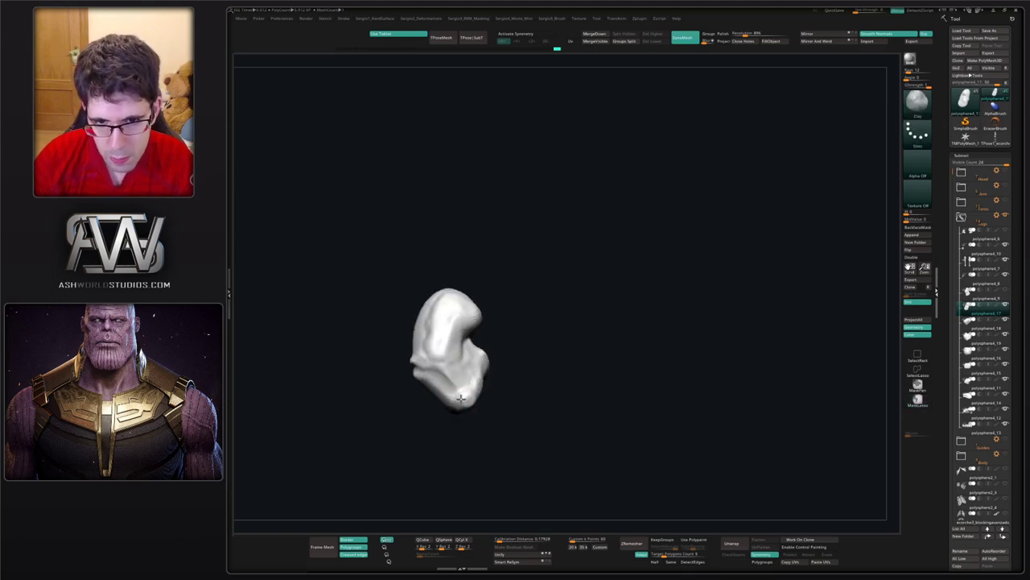
pyautogui.moveTo(469, 387)
pyautogui.mouseDown(button='right')
pyautogui.moveTo(430, 413)
pyautogui.moveTo(435, 388)
pyautogui.moveTo(493, 364)
pyautogui.moveTo(484, 393)
pyautogui.mouseUp(button='right')
# - Show all foot bones again and refine the cuboid's lower outer edge and heel-facing side with Clay strokes
pyautogui.hotkey('ctrl', 'shift', 's')
pyautogui.hotkey('ctrl', 'shift', 's')
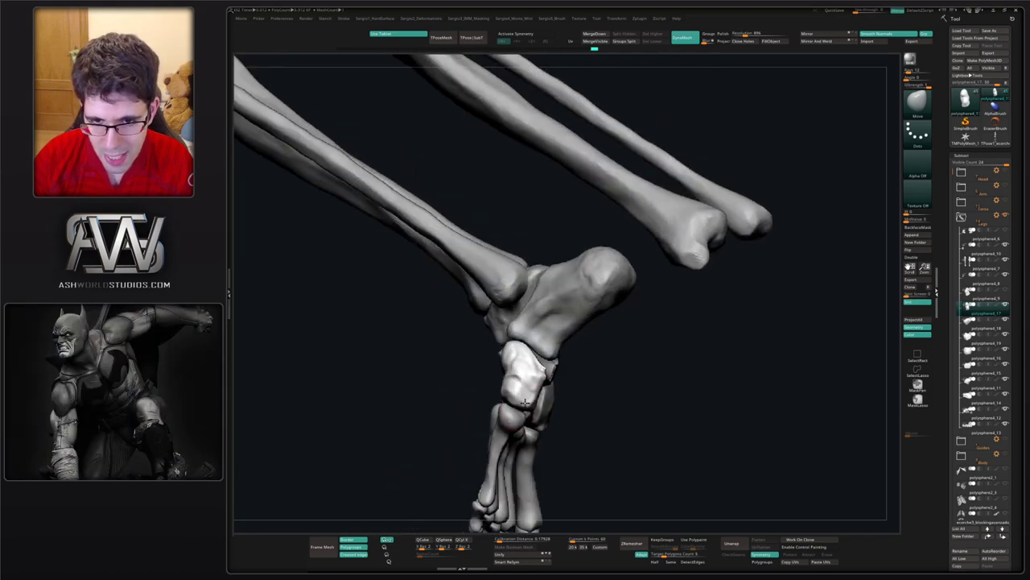
pyautogui.keyDown('alt'); pyautogui.click(523, 372); pyautogui.keyUp('alt')
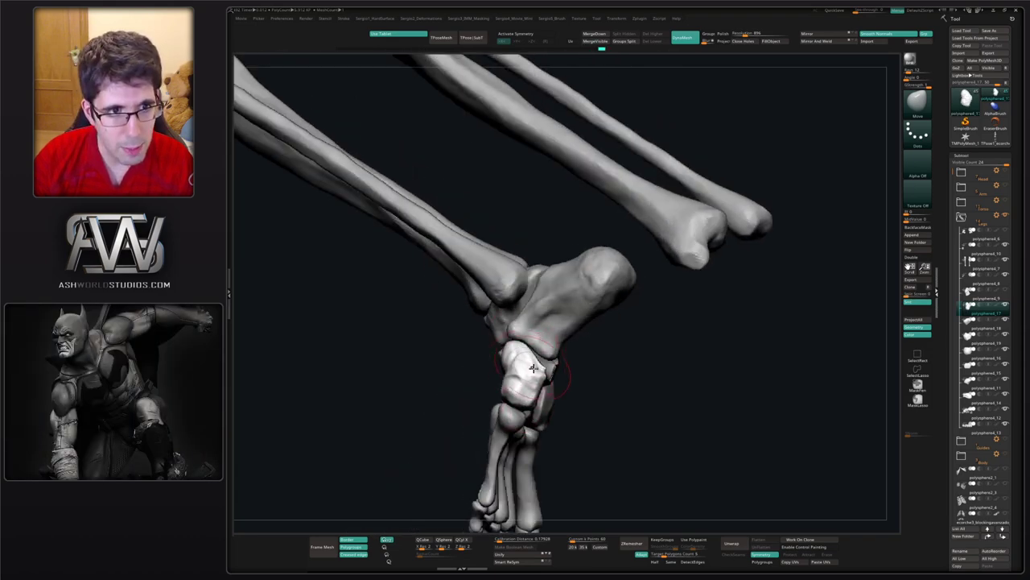
pyautogui.moveTo(533, 368)
pyautogui.mouseDown(button='right')
pyautogui.moveTo(548, 395)
pyautogui.moveTo(539, 398)
pyautogui.moveTo(542, 376)
pyautogui.moveTo(524, 383)
pyautogui.moveTo(500, 362)
pyautogui.mouseUp(button='right')
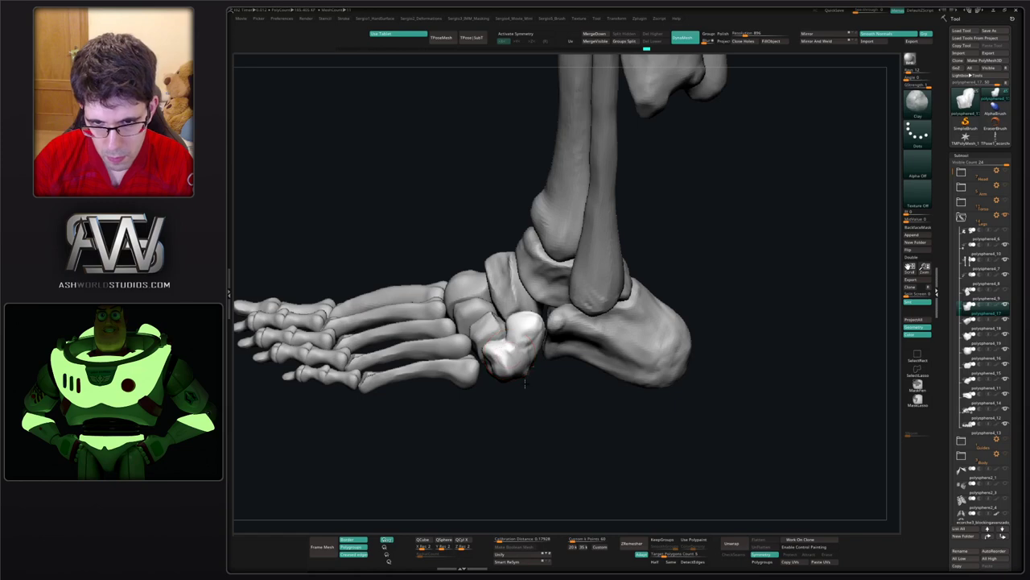
pyautogui.moveTo(525, 384); pyautogui.dragTo(529, 356, button='right')
pyautogui.moveTo(541, 378); pyautogui.dragTo(541, 370)
pyautogui.moveTo(541, 370); pyautogui.dragTo(516, 341, button='right')
pyautogui.moveTo(541, 384)
pyautogui.mouseDown()
pyautogui.moveTo(532, 394)
pyautogui.moveTo(547, 394)
pyautogui.moveTo(547, 366)
pyautogui.mouseUp()
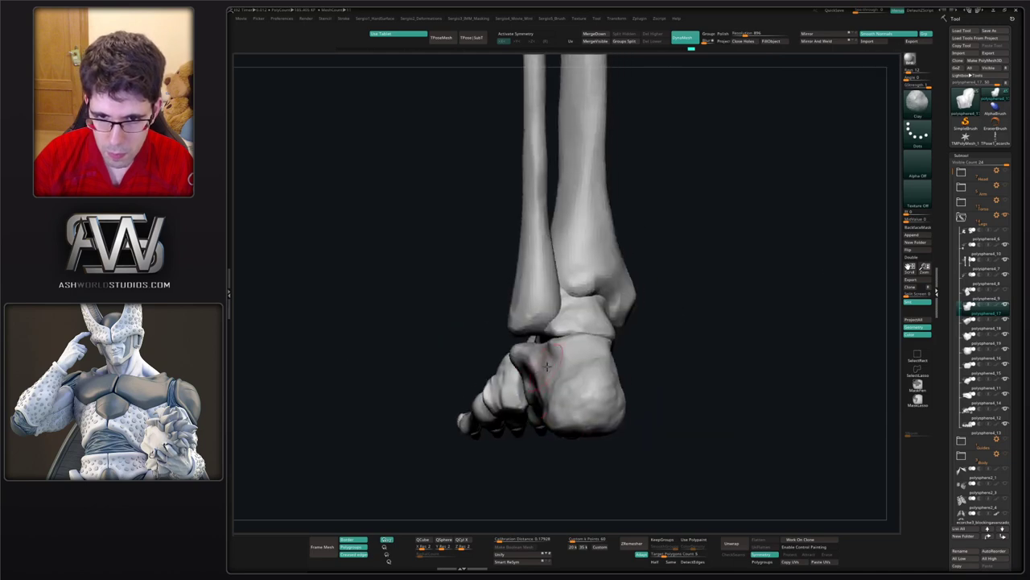
# - Select the heel bone and reshape its front end and underside with the Move brush to fit against the cuboid
pyautogui.moveTo(547, 366); pyautogui.dragTo(588, 370, button='right')
pyautogui.keyDown('alt'); pyautogui.click(565, 386); pyautogui.keyUp('alt')
pyautogui.press('b')
pyautogui.press('m')
pyautogui.press('v')
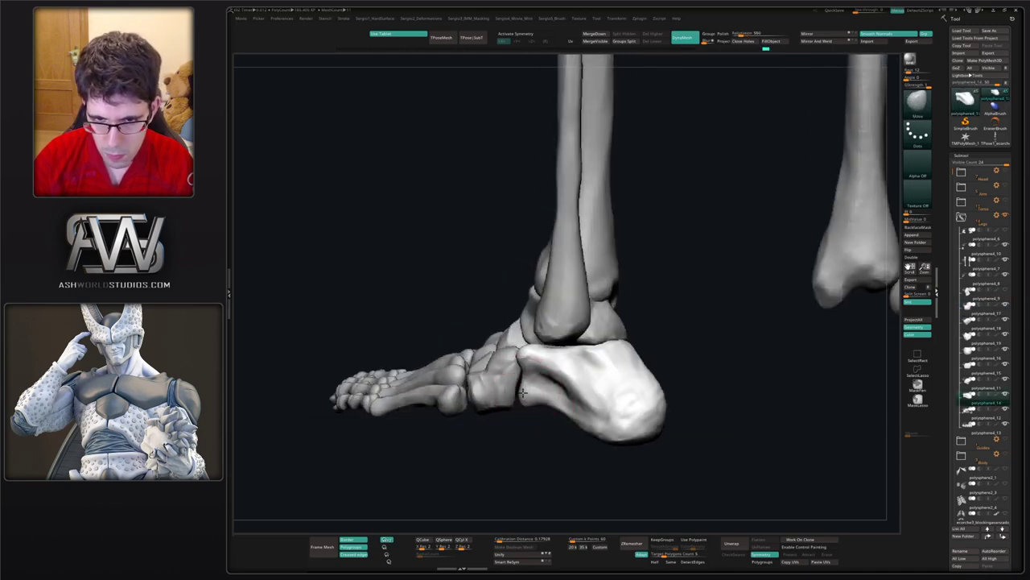
pyautogui.moveTo(520, 356); pyautogui.dragTo(554, 357, button='right')
pyautogui.moveTo(524, 353); pyautogui.dragTo(534, 370)
pyautogui.keyDown('ctrl'); pyautogui.moveTo(535, 370); pyautogui.dragTo(545, 393, button='right'); pyautogui.keyUp('ctrl')
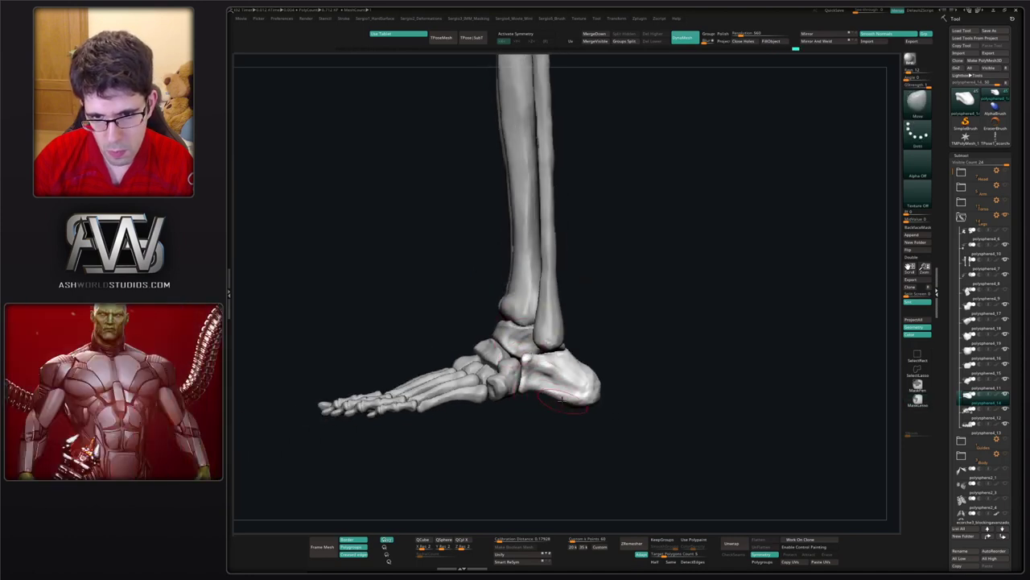
pyautogui.moveTo(561, 398); pyautogui.dragTo(587, 325)
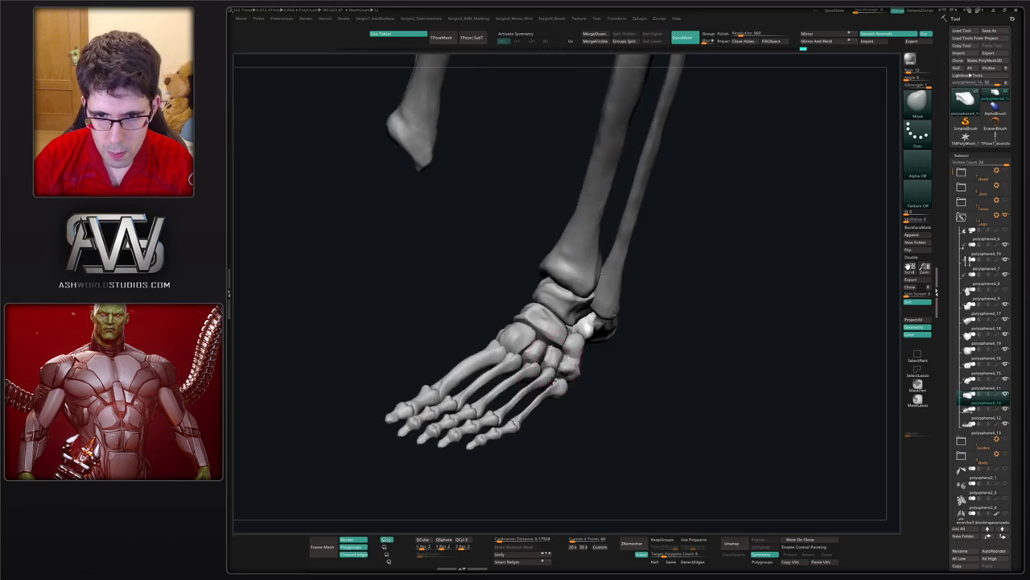
# - Select the navicular bone, check its form in isolation, and sculpt its upper surface with the Clay brush among the other bones
pyautogui.moveTo(574, 354)
pyautogui.mouseDown(button='right')
pyautogui.moveTo(552, 375)
pyautogui.moveTo(521, 335)
pyautogui.moveTo(524, 303)
pyautogui.mouseUp(button='right')
pyautogui.keyDown('alt'); pyautogui.click(527, 342); pyautogui.keyUp('alt')
pyautogui.hotkey('alt', 's')
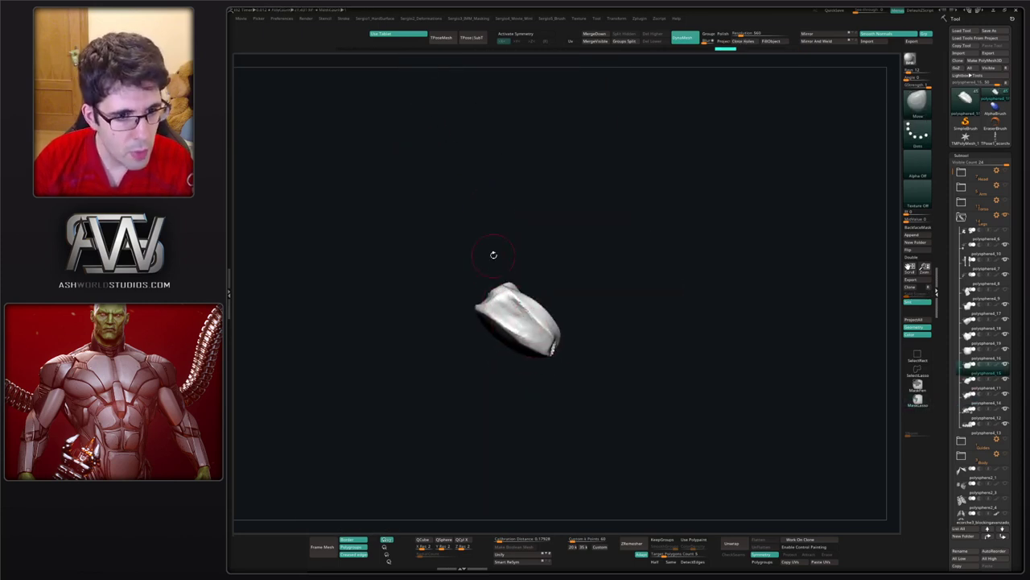
pyautogui.moveTo(494, 255); pyautogui.dragTo(516, 345)
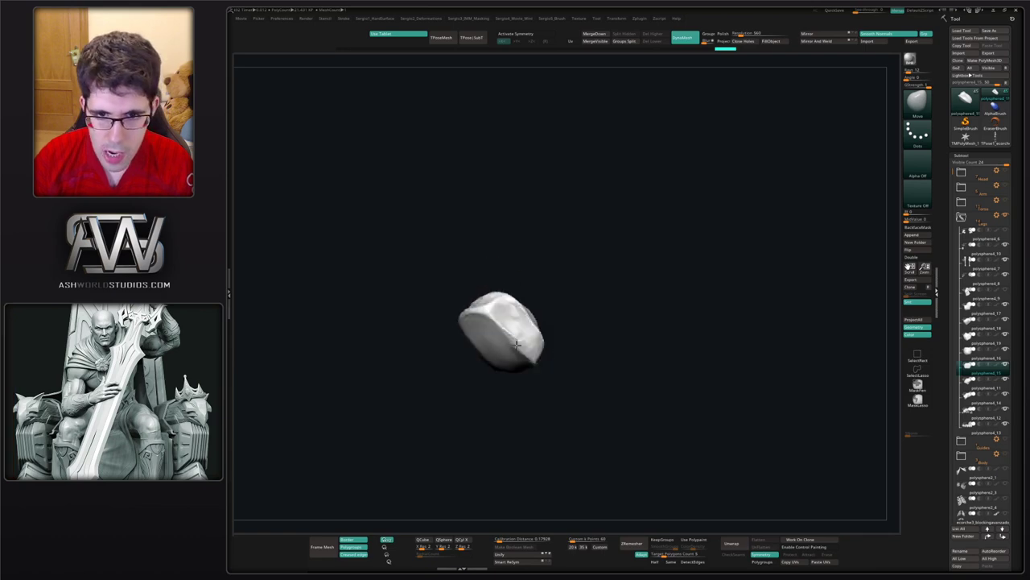
pyautogui.moveTo(517, 345)
pyautogui.mouseDown(button='right')
pyautogui.moveTo(561, 326)
pyautogui.moveTo(544, 304)
pyautogui.mouseUp(button='right')
pyautogui.hotkey('alt', 's')
pyautogui.press('b')
pyautogui.press('c')
pyautogui.press('l')
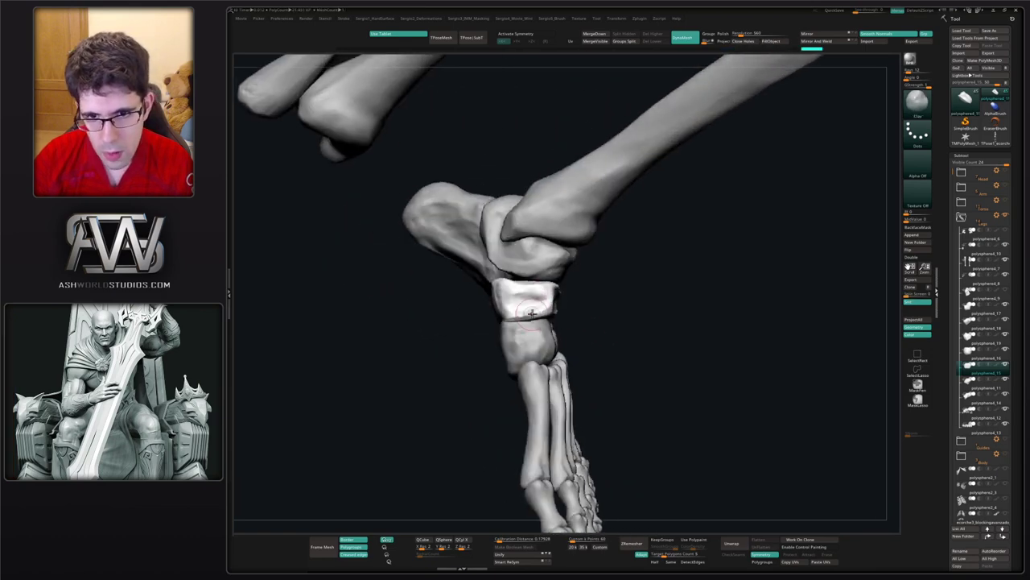
pyautogui.moveTo(533, 312); pyautogui.dragTo(547, 295)
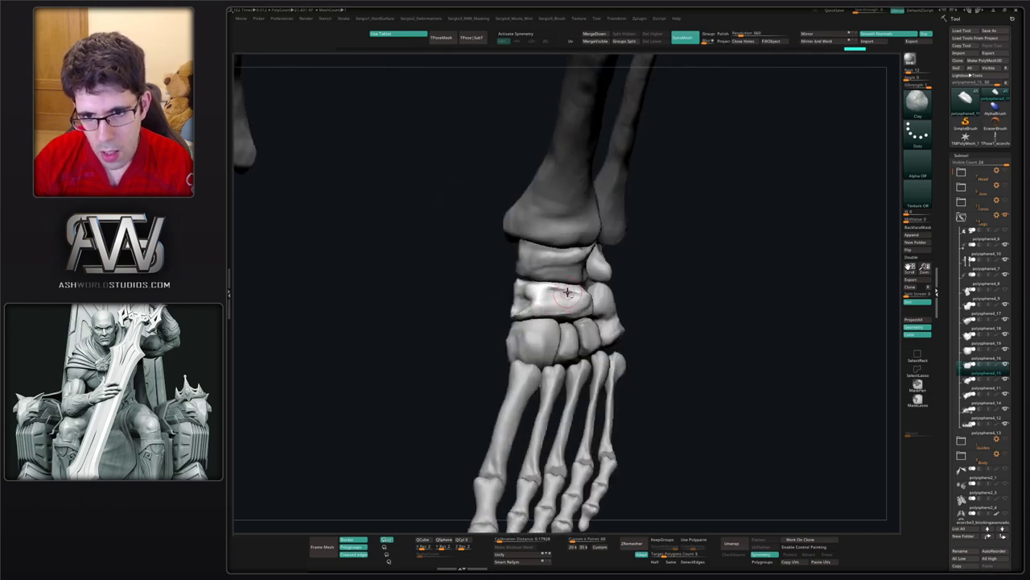
# - Isolate the navicular and shape its upper side and broad joint face with Clay strokes
pyautogui.hotkey('shift', 'alt', 's')
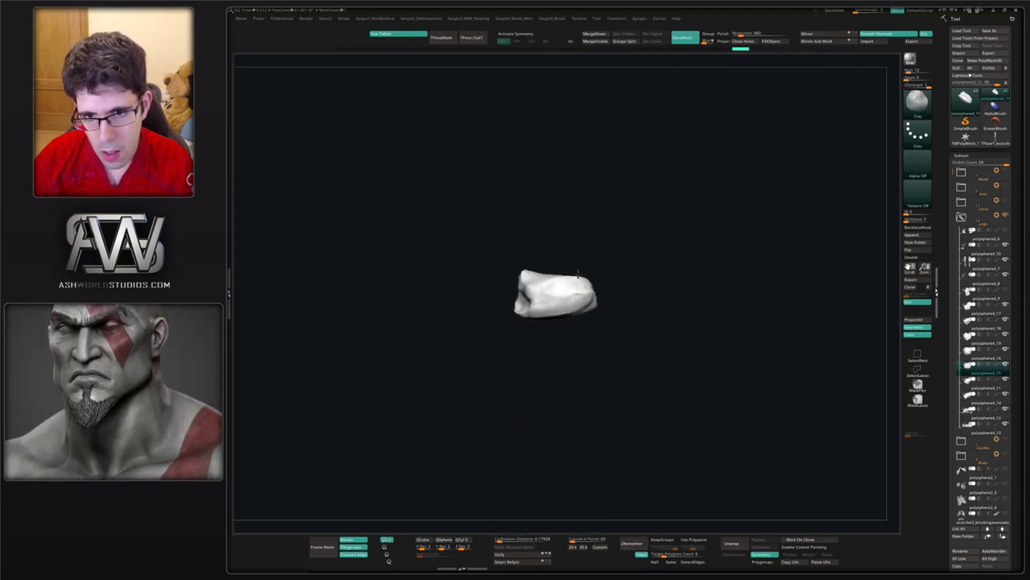
pyautogui.moveTo(554, 312); pyautogui.dragTo(582, 301, button='right')
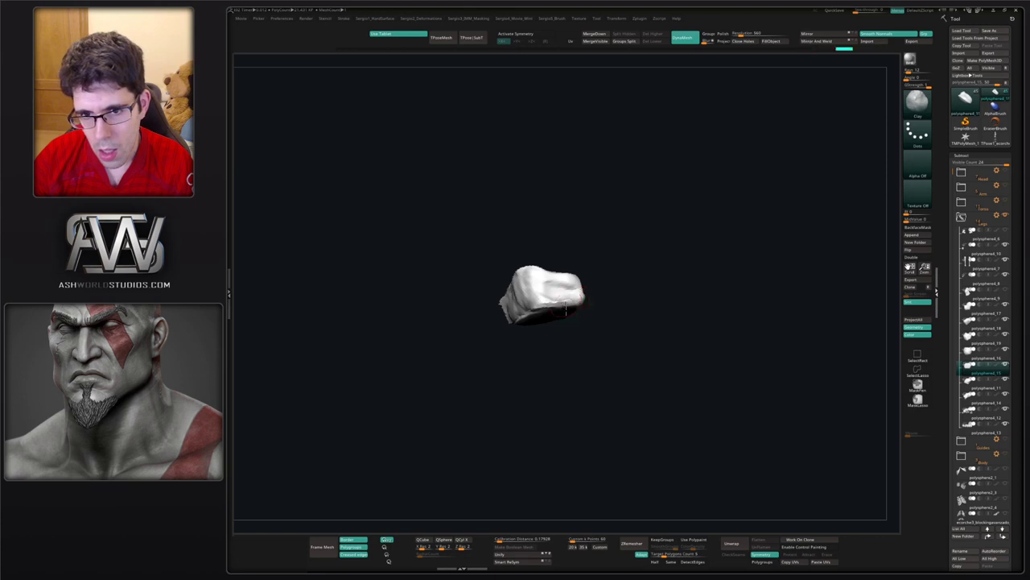
pyautogui.moveTo(566, 310); pyautogui.dragTo(626, 274)
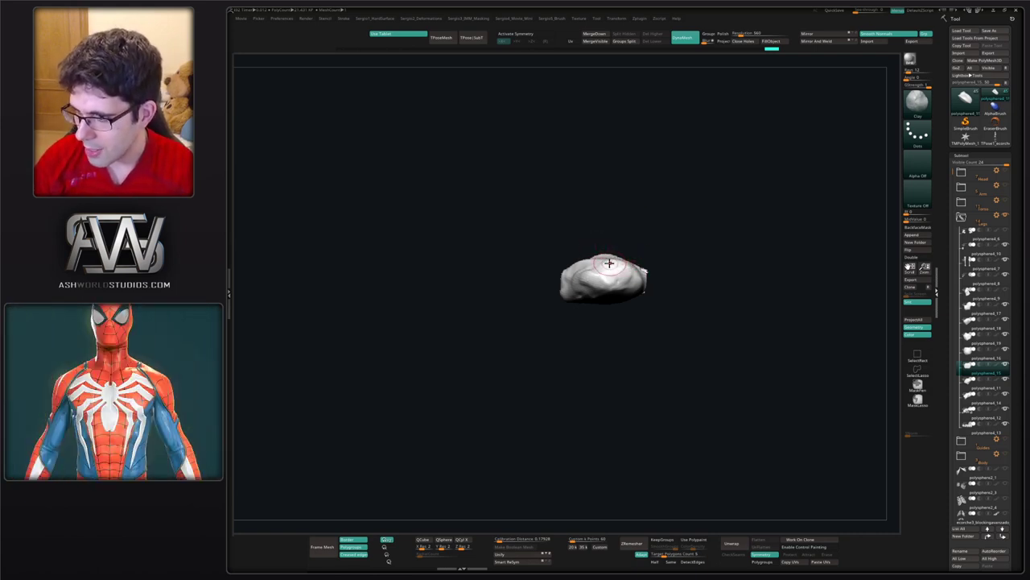
pyautogui.moveTo(613, 297)
pyautogui.mouseDown(button='right')
pyautogui.moveTo(631, 272)
pyautogui.moveTo(648, 314)
pyautogui.mouseUp(button='right')
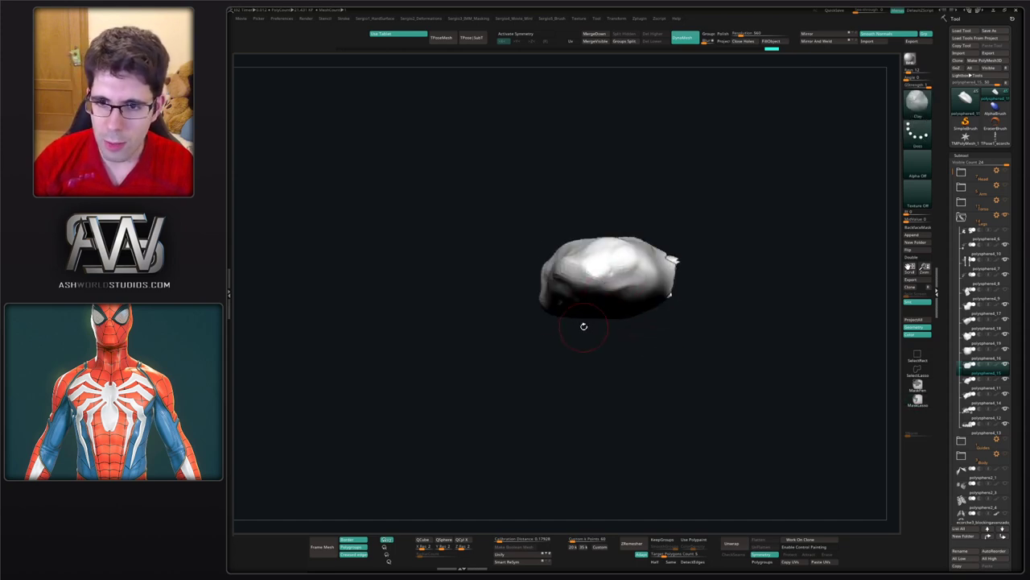
pyautogui.moveTo(583, 326)
pyautogui.mouseDown()
pyautogui.moveTo(607, 304)
pyautogui.moveTo(575, 331)
pyautogui.mouseUp()
pyautogui.keyDown('ctrl'); pyautogui.moveTo(592, 322); pyautogui.dragTo(587, 296, button='right'); pyautogui.keyUp('ctrl')
pyautogui.moveTo(588, 296); pyautogui.dragTo(602, 274, button='right')
pyautogui.moveTo(610, 291)
pyautogui.mouseDown()
pyautogui.moveTo(572, 331)
pyautogui.moveTo(634, 281)
pyautogui.moveTo(576, 345)
pyautogui.mouseUp()
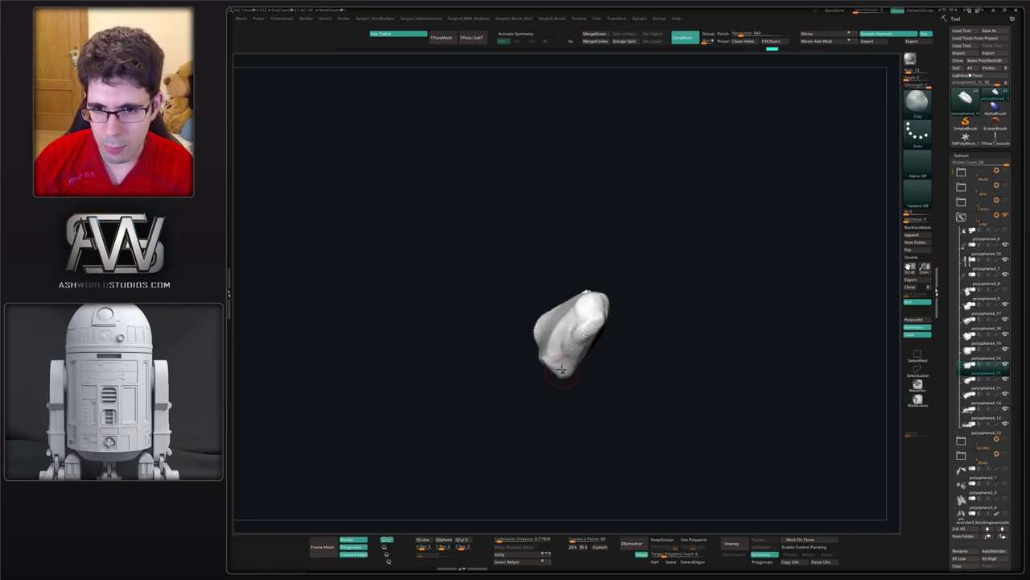
# - Define the navicular's narrow side and the planes around its rim with the Clay brush
pyautogui.moveTo(557, 402); pyautogui.dragTo(579, 345)
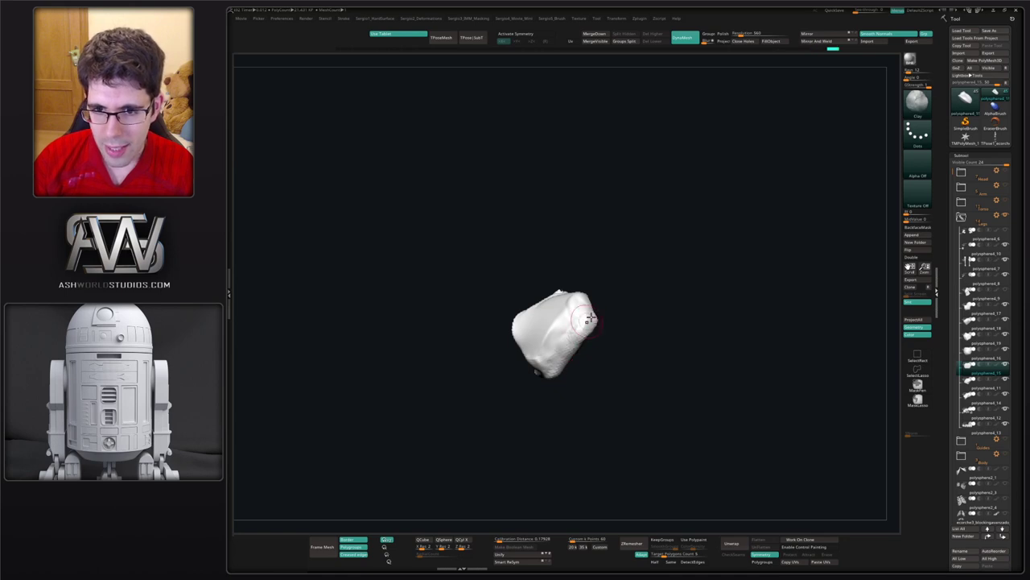
pyautogui.moveTo(548, 331); pyautogui.dragTo(536, 353)
pyautogui.moveTo(537, 390); pyautogui.dragTo(577, 290)
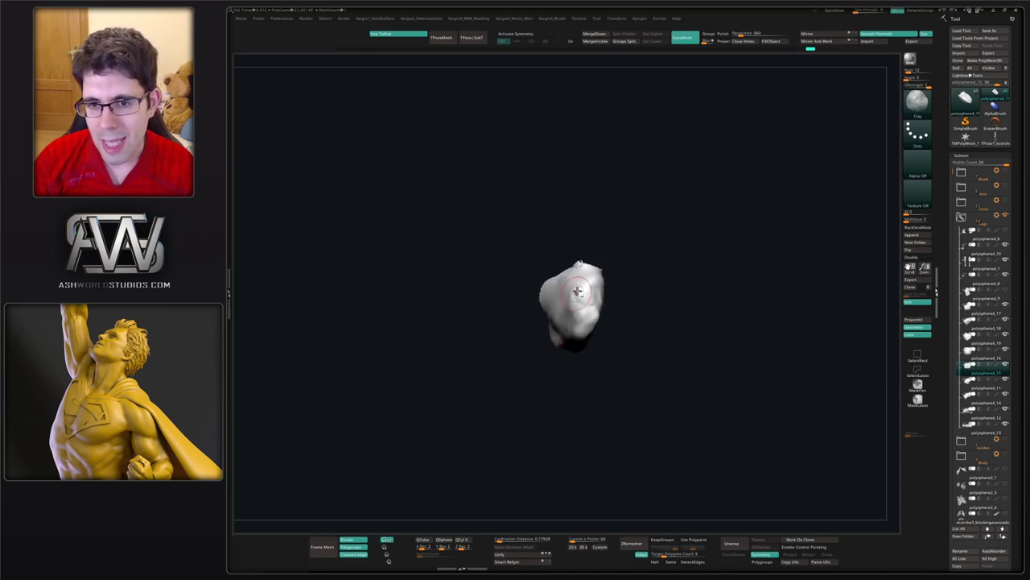
pyautogui.moveTo(570, 300); pyautogui.dragTo(572, 312, button='right')
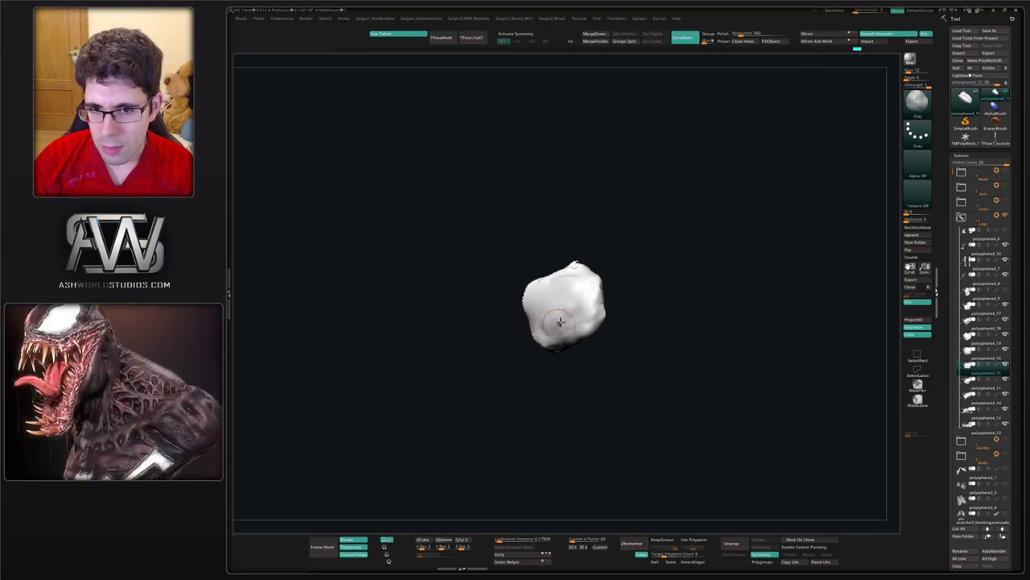
pyautogui.moveTo(582, 322)
pyautogui.mouseDown(button='right')
pyautogui.moveTo(581, 305)
pyautogui.moveTo(566, 362)
pyautogui.moveTo(566, 344)
pyautogui.moveTo(581, 337)
pyautogui.mouseUp(button='right')
# - Compare the navicular with the surrounding foot bones, isolate it again and even out its rough edges
pyautogui.hotkey('alt', 's')
pyautogui.moveTo(563, 341); pyautogui.dragTo(554, 375)
pyautogui.moveTo(554, 376)
pyautogui.mouseDown(button='right')
pyautogui.moveTo(569, 382)
pyautogui.moveTo(531, 399)
pyautogui.moveTo(519, 431)
pyautogui.moveTo(542, 370)
pyautogui.mouseUp(button='right')
pyautogui.hotkey('shift', 'alt', 's')
pyautogui.moveTo(542, 370); pyautogui.dragTo(558, 371)
pyautogui.moveTo(558, 370)
pyautogui.mouseDown(button='right')
pyautogui.moveTo(603, 346)
pyautogui.moveTo(600, 321)
pyautogui.mouseUp(button='right')
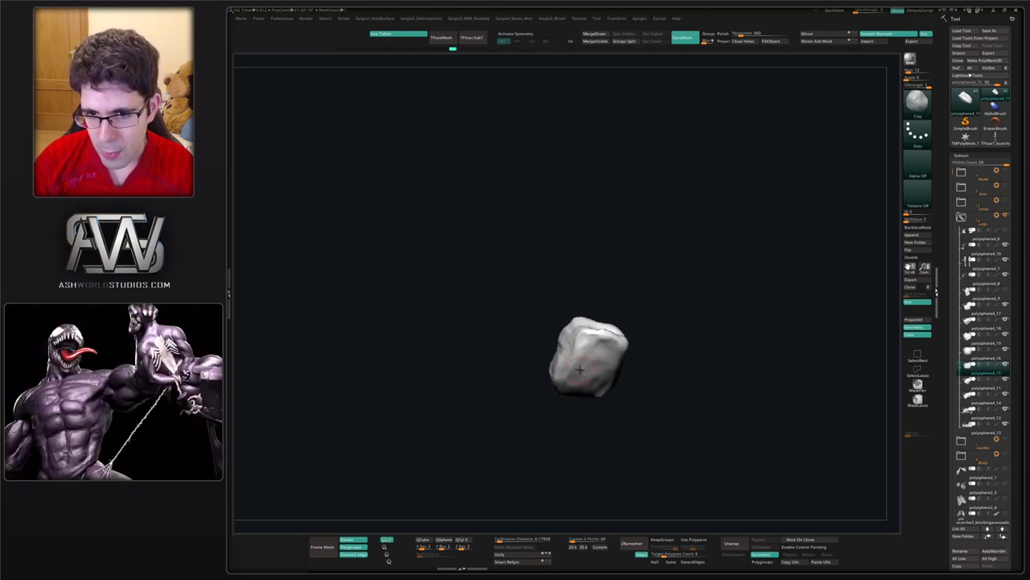
# - Resize the Clay brush and sculpt the navicular's joint face, lower edge and narrow end from several sides
pyautogui.press('s')
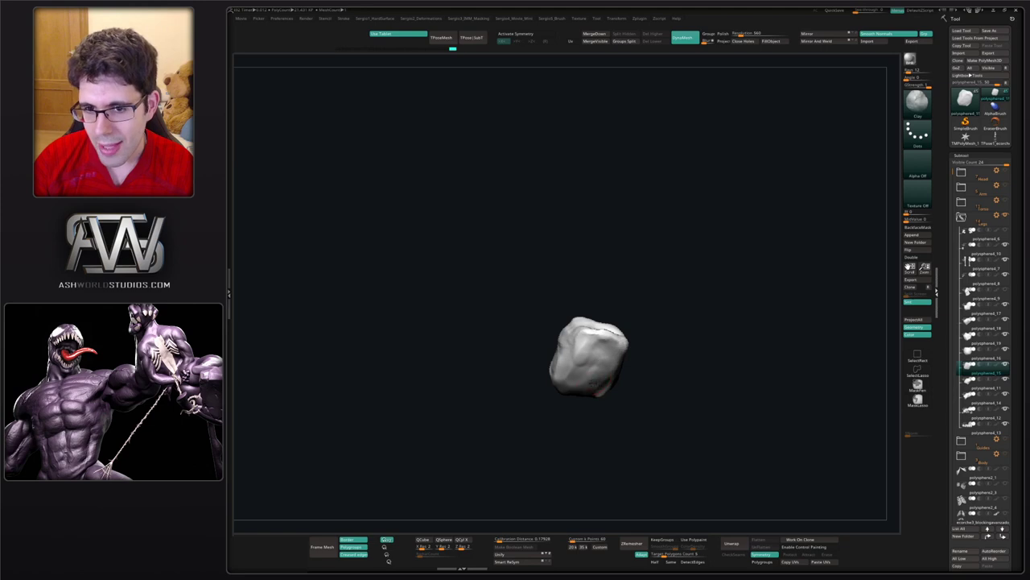
pyautogui.moveTo(599, 366); pyautogui.dragTo(610, 368, button='right')
pyautogui.moveTo(601, 341)
pyautogui.mouseDown()
pyautogui.moveTo(590, 342)
pyautogui.moveTo(564, 388)
pyautogui.mouseUp()
pyautogui.moveTo(564, 388)
pyautogui.mouseDown(button='right')
pyautogui.moveTo(609, 414)
pyautogui.moveTo(581, 375)
pyautogui.mouseUp(button='right')
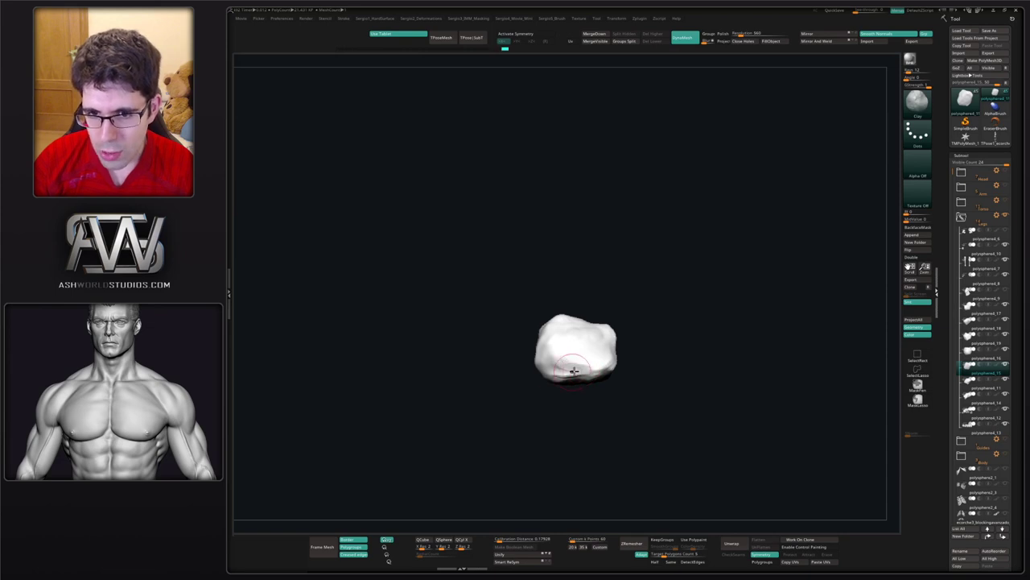
pyautogui.moveTo(563, 370)
pyautogui.mouseDown()
pyautogui.moveTo(594, 369)
pyautogui.moveTo(563, 361)
pyautogui.moveTo(593, 359)
pyautogui.mouseUp()
pyautogui.moveTo(570, 377)
pyautogui.mouseDown(button='right')
pyautogui.moveTo(587, 379)
pyautogui.moveTo(616, 355)
pyautogui.mouseUp(button='right')
pyautogui.moveTo(630, 327); pyautogui.dragTo(641, 352)
pyautogui.moveTo(645, 369); pyautogui.dragTo(638, 344, button='right')
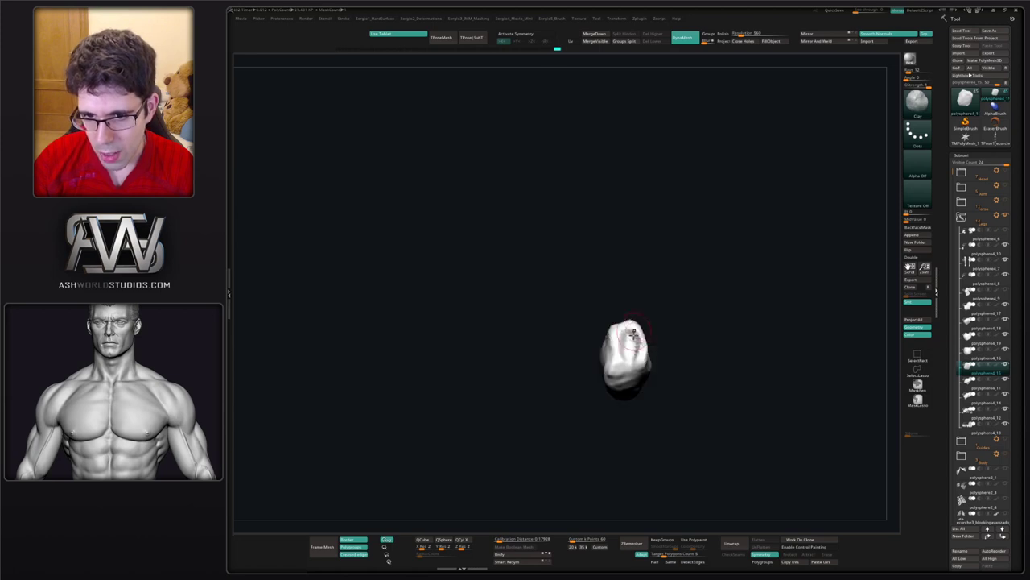
# - Finish the Clay strokes on the navicular's narrow end and bring back the surrounding leg and foot bones
pyautogui.moveTo(636, 342); pyautogui.dragTo(632, 362)
pyautogui.moveTo(634, 362)
pyautogui.mouseDown(button='right')
pyautogui.moveTo(636, 327)
pyautogui.moveTo(642, 368)
pyautogui.moveTo(591, 288)
pyautogui.mouseUp(button='right')
pyautogui.hotkey('shift', 's')
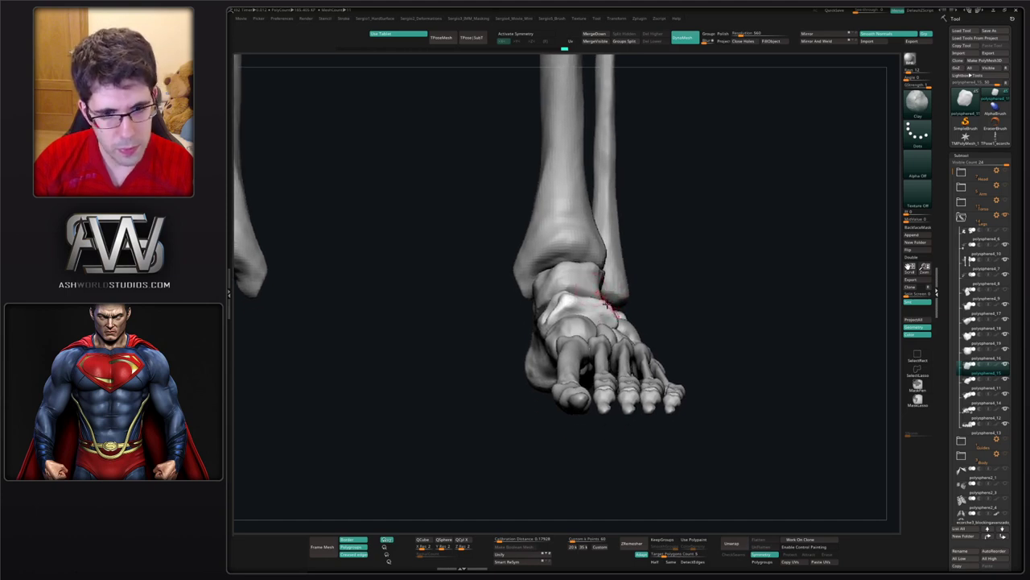
# - Select the medial cuneiform and adjust its outline against the neighbouring midfoot bones with the Move brush
pyautogui.press('b')
pyautogui.press('m')
pyautogui.press('v')
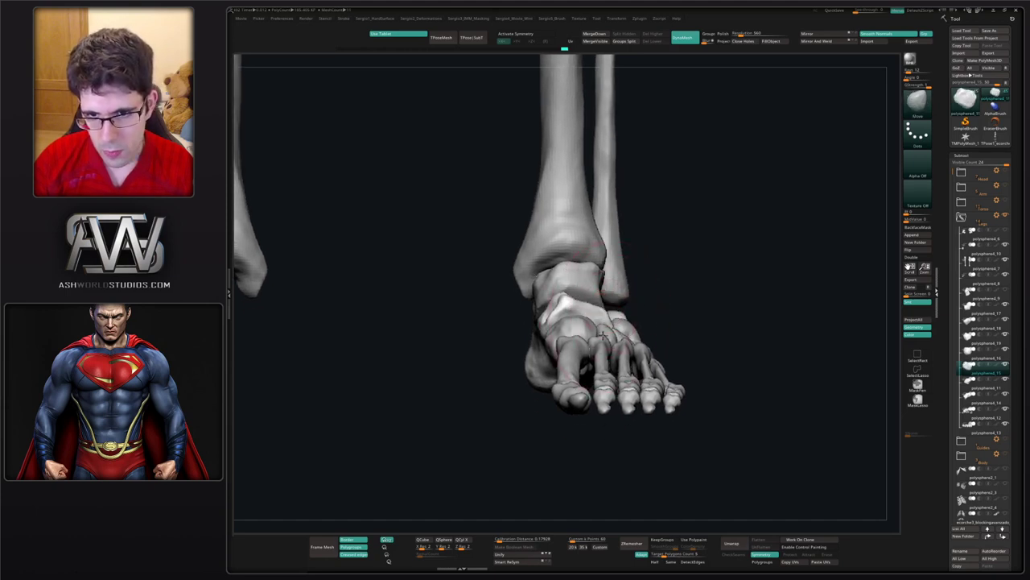
pyautogui.moveTo(610, 329)
pyautogui.mouseDown(button='right')
pyautogui.moveTo(590, 330)
pyautogui.moveTo(626, 302)
pyautogui.moveTo(602, 311)
pyautogui.moveTo(605, 299)
pyautogui.moveTo(587, 327)
pyautogui.mouseUp(button='right')
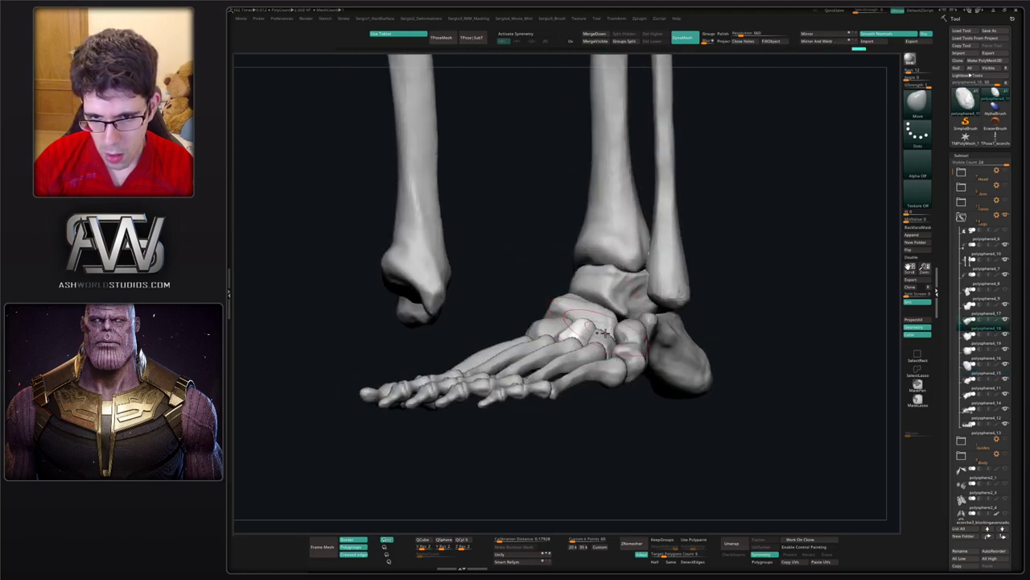
pyautogui.keyDown('alt'); pyautogui.click(602, 334); pyautogui.keyUp('alt')
pyautogui.keyDown('alt'); pyautogui.click(606, 336); pyautogui.keyUp('alt')
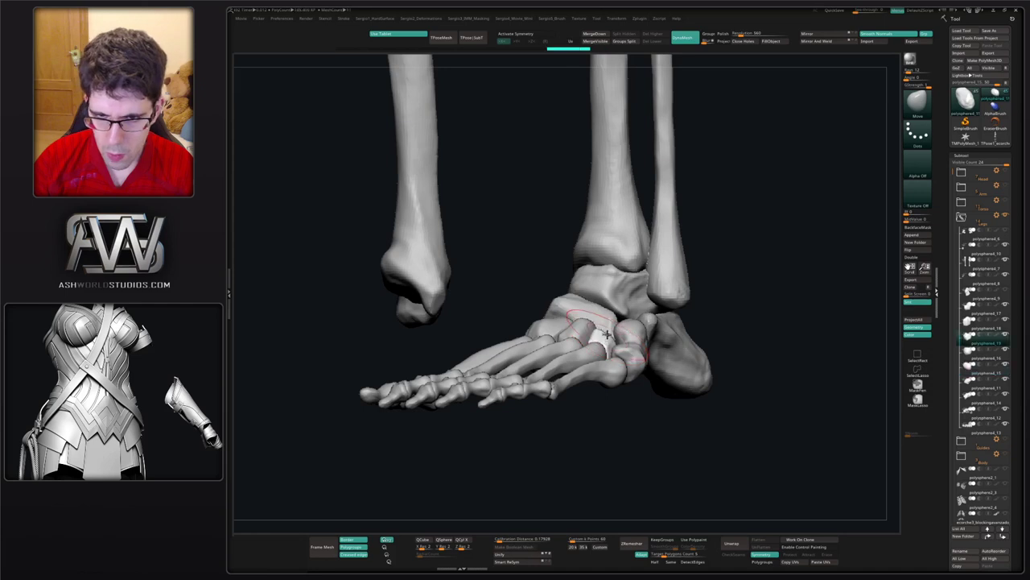
pyautogui.keyDown('alt'); pyautogui.click(559, 320); pyautogui.keyUp('alt')
pyautogui.moveTo(559, 319); pyautogui.dragTo(581, 319, button='right')
pyautogui.moveTo(531, 363); pyautogui.dragTo(536, 354)
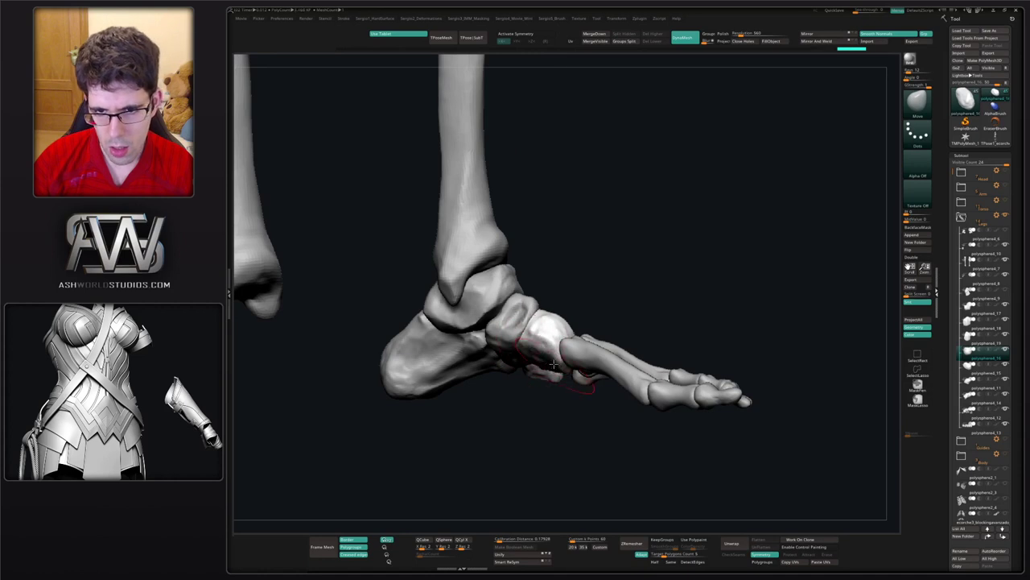
# - Select the cuboid, resize the brush and sculpt the cuboid's underside and outer side with Clay strokes
pyautogui.moveTo(553, 365)
pyautogui.mouseDown(button='right')
pyautogui.moveTo(564, 318)
pyautogui.moveTo(595, 296)
pyautogui.moveTo(563, 289)
pyautogui.moveTo(576, 306)
pyautogui.moveTo(593, 293)
pyautogui.moveTo(603, 311)
pyautogui.moveTo(679, 322)
pyautogui.moveTo(660, 294)
pyautogui.moveTo(602, 348)
pyautogui.moveTo(637, 329)
pyautogui.moveTo(620, 322)
pyautogui.moveTo(607, 341)
pyautogui.moveTo(589, 327)
pyautogui.moveTo(537, 344)
pyautogui.moveTo(496, 386)
pyautogui.moveTo(503, 374)
pyautogui.moveTo(488, 370)
pyautogui.mouseUp(button='right')
pyautogui.keyDown('alt'); pyautogui.click(497, 367); pyautogui.keyUp('alt')
pyautogui.press('s')
pyautogui.moveTo(499, 377); pyautogui.dragTo(498, 390)
pyautogui.press('s')
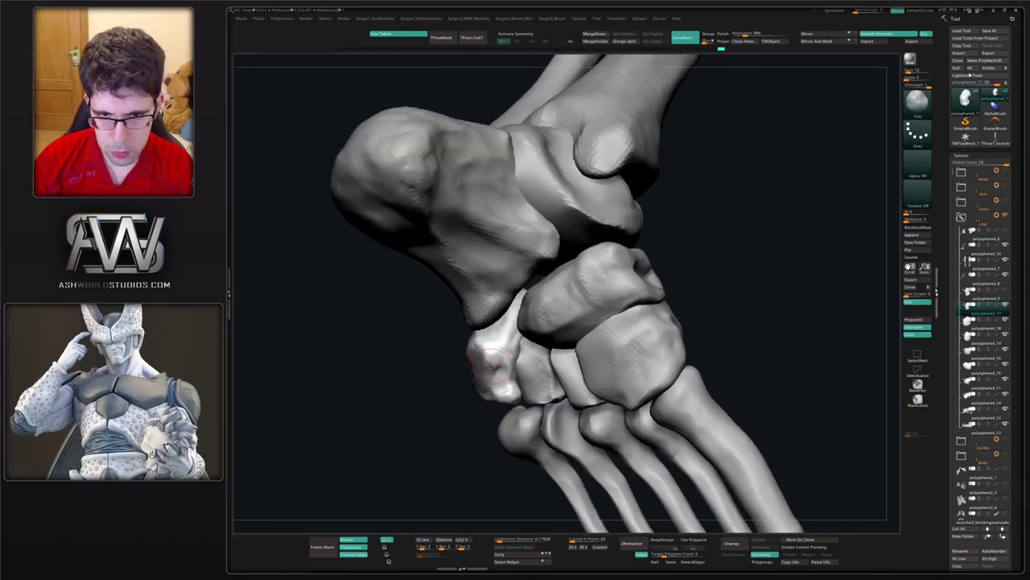
pyautogui.moveTo(490, 395); pyautogui.dragTo(518, 358, button='right')
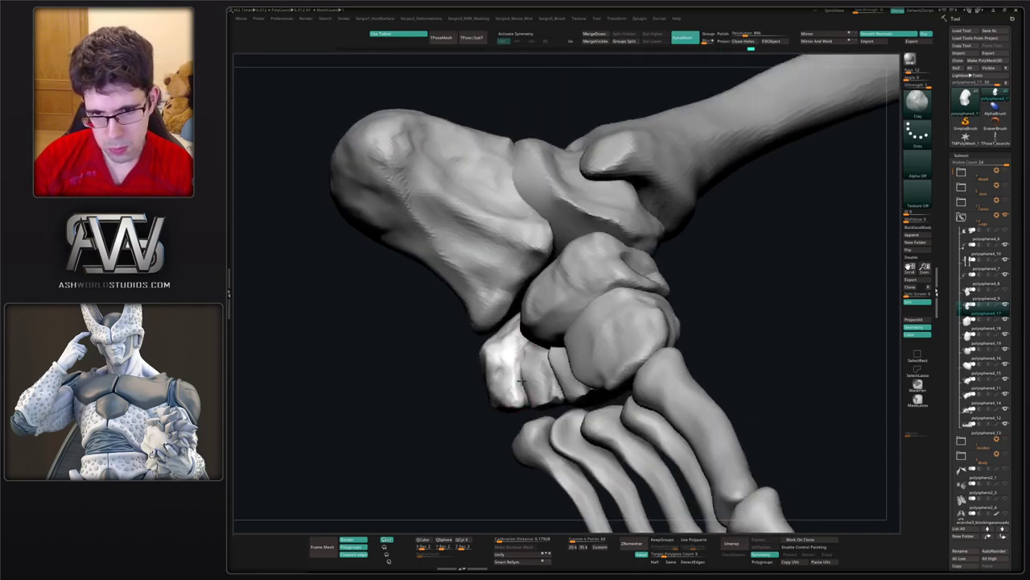
pyautogui.keyDown('ctrl'); pyautogui.moveTo(516, 349); pyautogui.dragTo(558, 343, button='right'); pyautogui.keyUp('ctrl')
pyautogui.keyDown('ctrl'); pyautogui.moveTo(558, 342); pyautogui.dragTo(555, 378, button='right'); pyautogui.keyUp('ctrl')
# - Isolate the talus, resize the Clay brush and sculpt the ridges and hollows on its side
pyautogui.keyDown('alt'); pyautogui.click(561, 322); pyautogui.keyUp('alt')
pyautogui.moveTo(561, 325); pyautogui.dragTo(578, 315, button='right')
pyautogui.hotkey('alt', 's')
pyautogui.moveTo(579, 315)
pyautogui.mouseDown()
pyautogui.moveTo(544, 319)
pyautogui.moveTo(585, 314)
pyautogui.mouseUp()
pyautogui.press('s')
pyautogui.moveTo(531, 325); pyautogui.dragTo(497, 322, button='right')
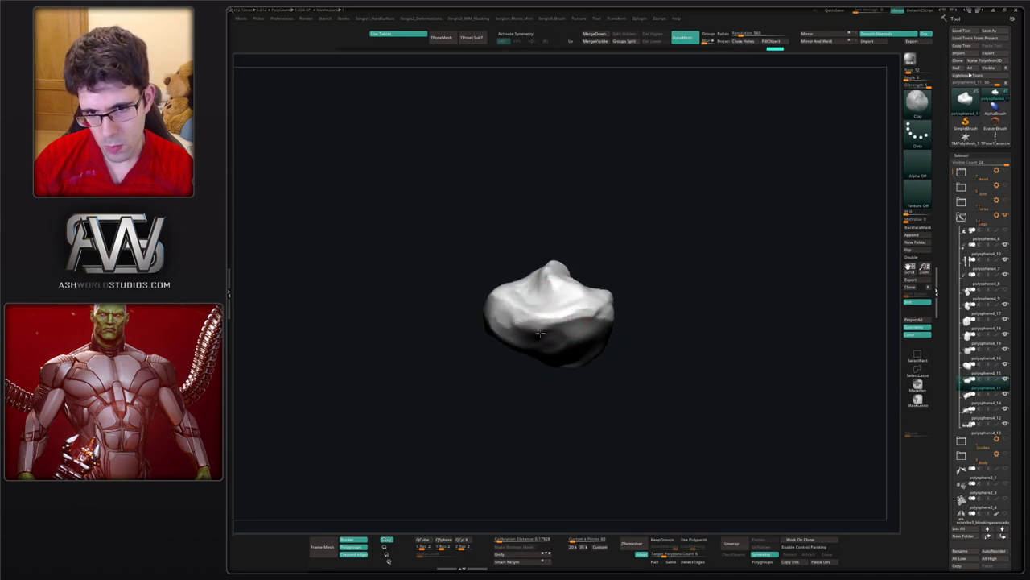
pyautogui.moveTo(568, 322)
pyautogui.mouseDown()
pyautogui.moveTo(508, 318)
pyautogui.moveTo(523, 305)
pyautogui.mouseUp()
pyautogui.moveTo(528, 309)
pyautogui.mouseDown(button='right')
pyautogui.moveTo(521, 322)
pyautogui.moveTo(489, 321)
pyautogui.moveTo(482, 306)
pyautogui.mouseUp(button='right')
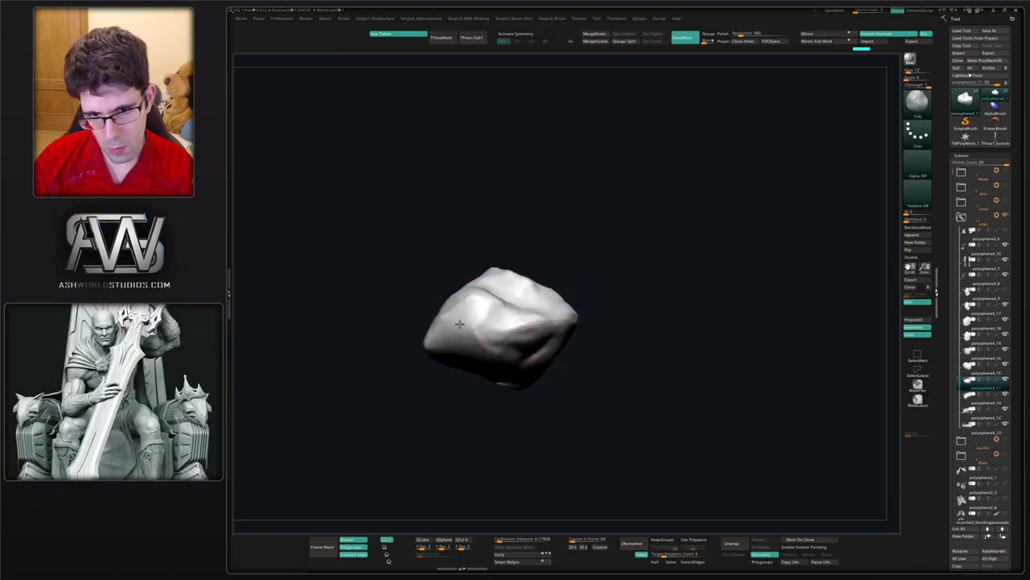
# - Round off the talus's joint head with Clay strokes and bring back the surrounding leg bones
pyautogui.moveTo(496, 369); pyautogui.dragTo(507, 354, button='right')
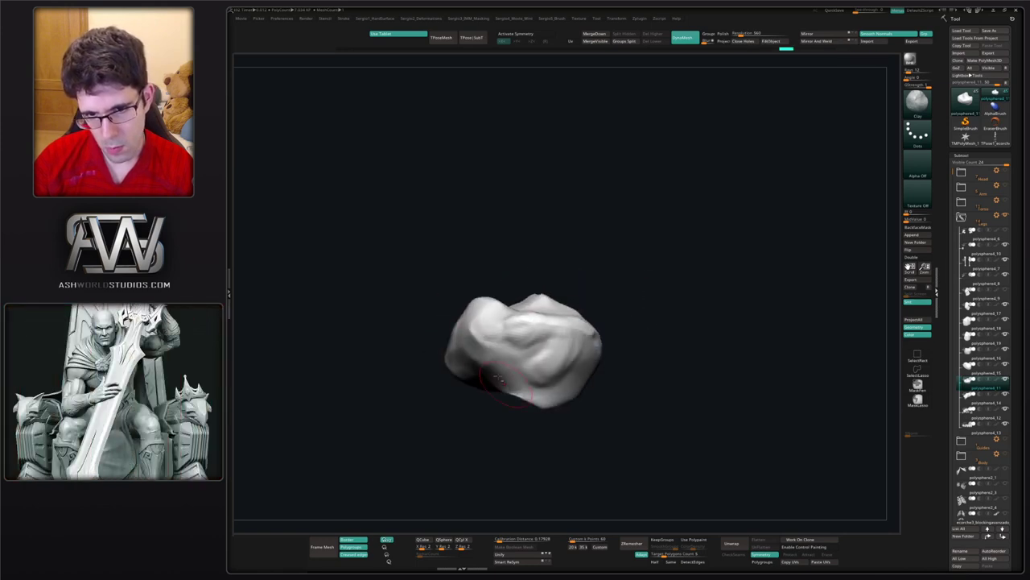
pyautogui.moveTo(531, 400); pyautogui.dragTo(555, 406, button='right')
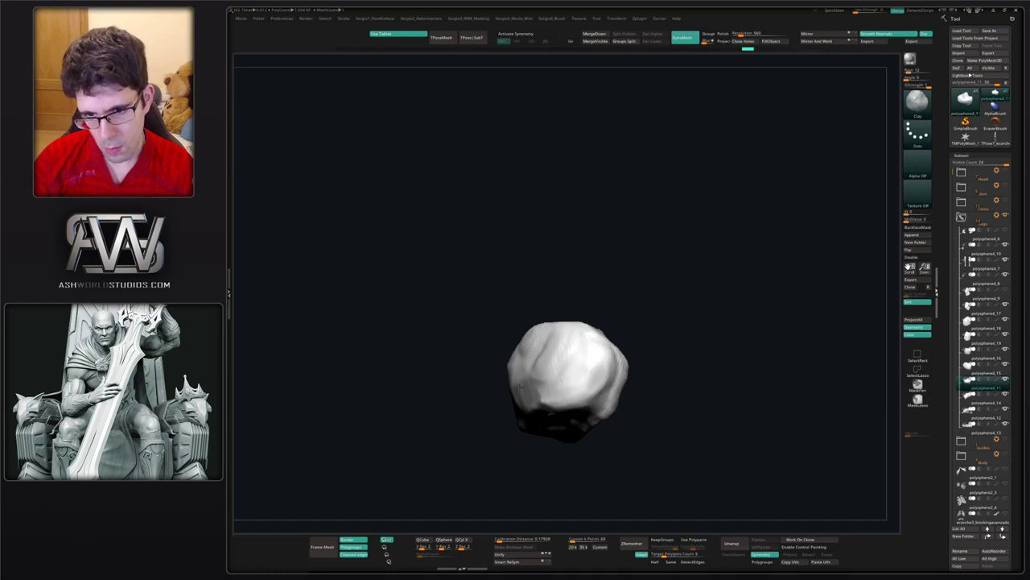
pyautogui.moveTo(519, 387); pyautogui.dragTo(523, 394)
pyautogui.moveTo(523, 394)
pyautogui.mouseDown(button='right')
pyautogui.moveTo(555, 402)
pyautogui.moveTo(564, 362)
pyautogui.moveTo(610, 390)
pyautogui.moveTo(598, 396)
pyautogui.moveTo(699, 318)
pyautogui.moveTo(789, 322)
pyautogui.moveTo(772, 370)
pyautogui.moveTo(749, 372)
pyautogui.mouseUp(button='right')
pyautogui.hotkey('shift', 's')
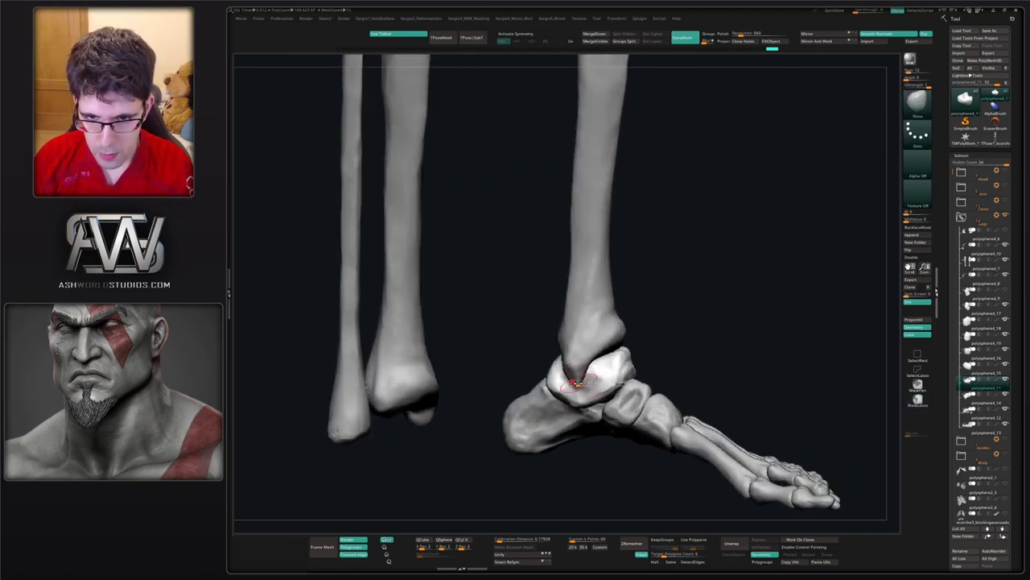
# - Compare the talus with the shin bone from several sides and push its front end into shape with the Move brush
pyautogui.moveTo(578, 381)
pyautogui.mouseDown(button='right')
pyautogui.moveTo(565, 367)
pyautogui.moveTo(552, 388)
pyautogui.moveTo(553, 377)
pyautogui.moveTo(579, 379)
pyautogui.mouseUp(button='right')
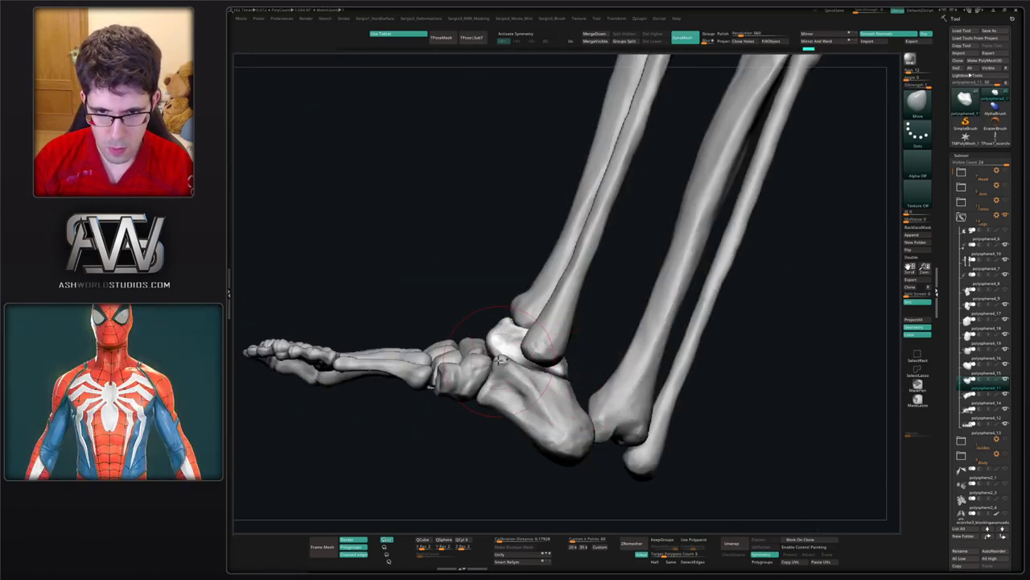
pyautogui.moveTo(501, 360); pyautogui.dragTo(581, 363, button='right')
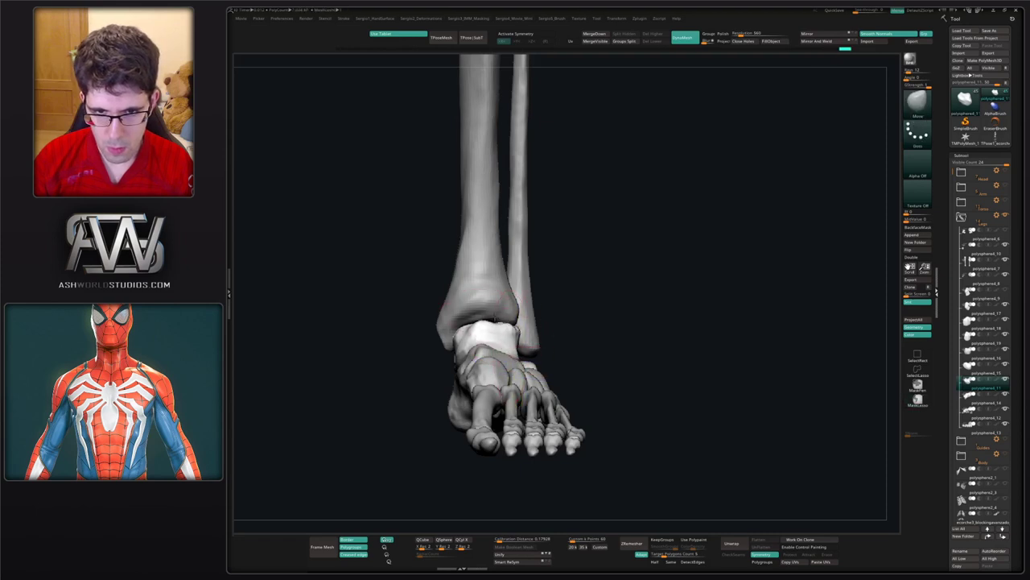
pyautogui.moveTo(496, 327); pyautogui.dragTo(588, 252, button='right')
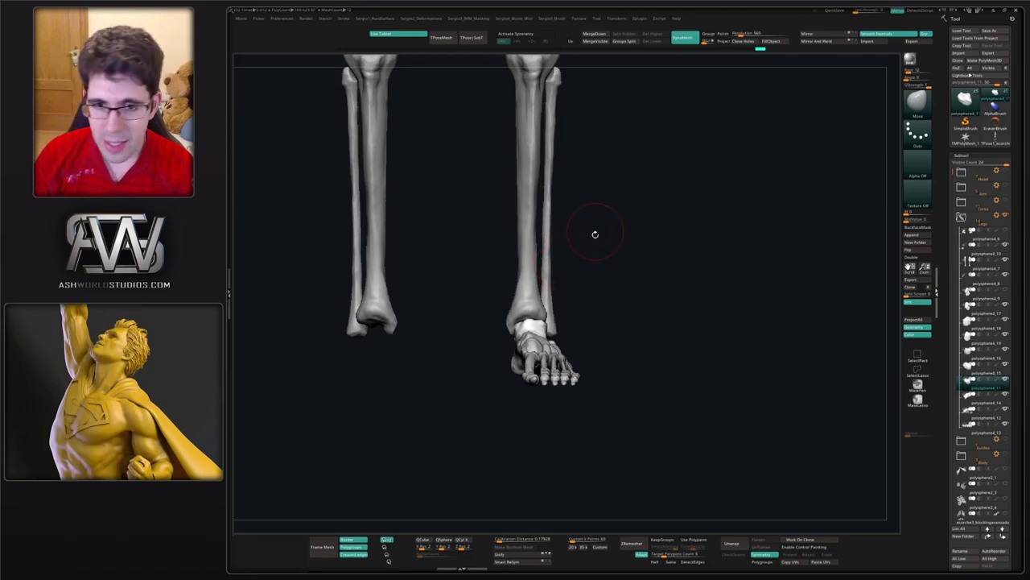
pyautogui.moveTo(595, 234); pyautogui.dragTo(587, 338)
pyautogui.moveTo(612, 265); pyautogui.dragTo(749, 257)
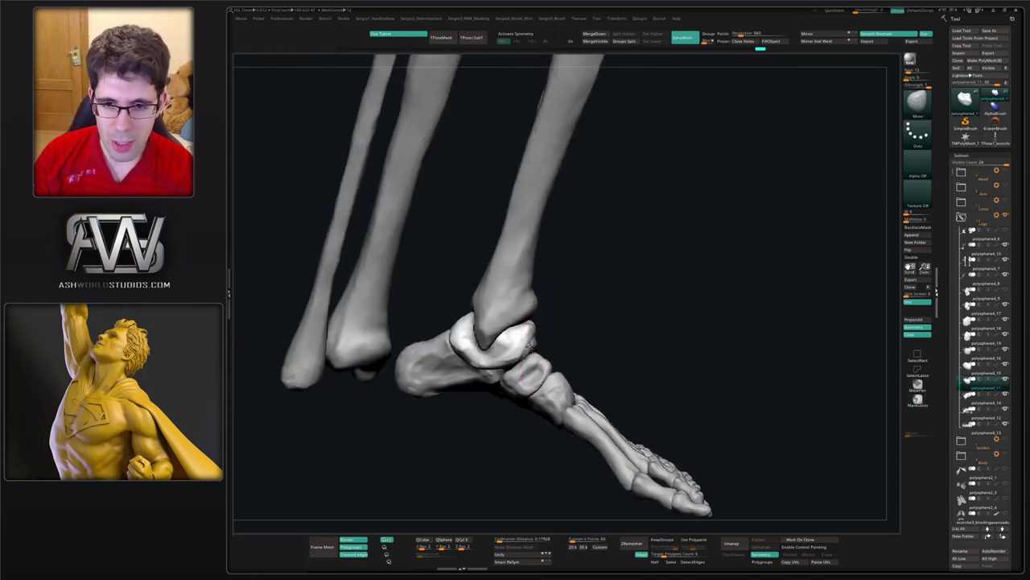
pyautogui.press('s')
pyautogui.moveTo(521, 345); pyautogui.dragTo(526, 347)
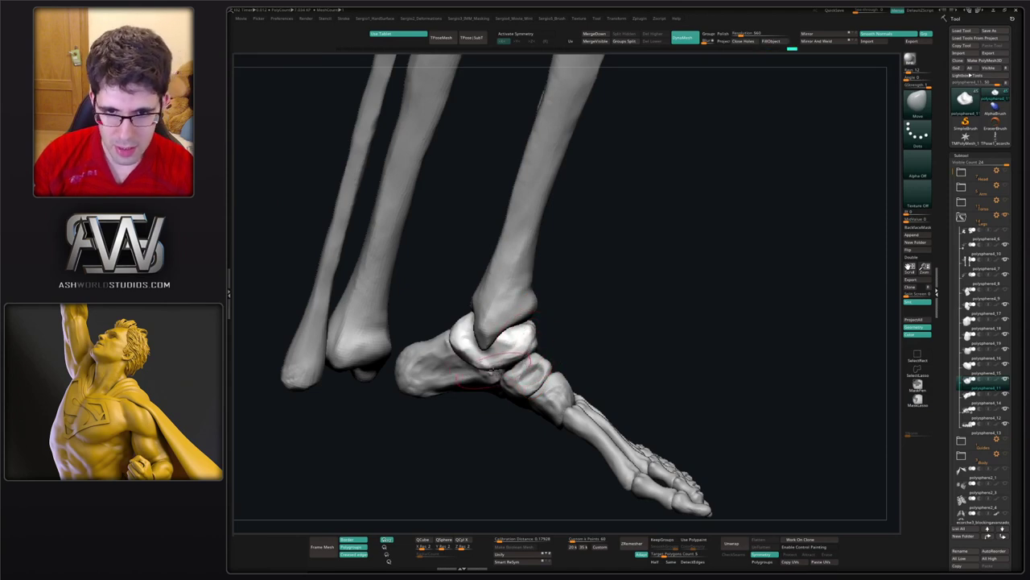
# - Fit the talus's rear and lower edge against the heel bone with the Move brush, working from several sides
pyautogui.moveTo(492, 370); pyautogui.dragTo(541, 367, button='right')
pyautogui.moveTo(511, 360); pyautogui.dragTo(519, 361)
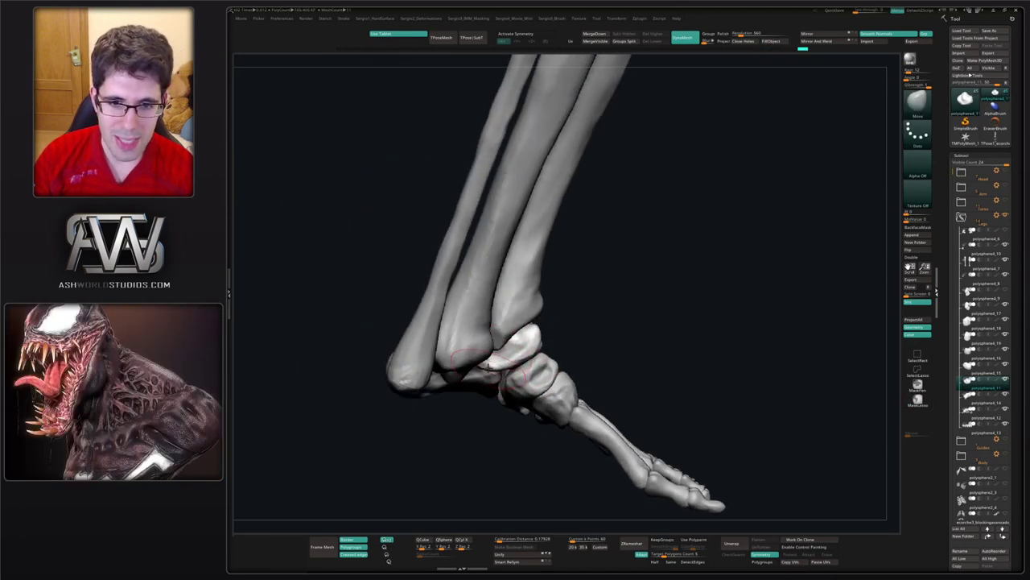
pyautogui.moveTo(519, 362); pyautogui.dragTo(489, 368, button='right')
pyautogui.moveTo(487, 368); pyautogui.dragTo(484, 373)
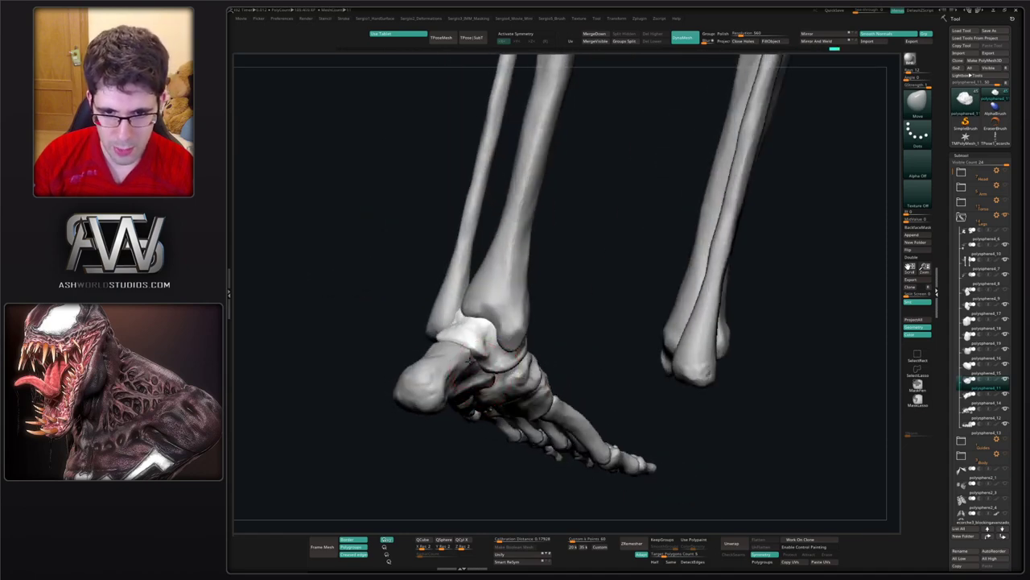
pyautogui.moveTo(484, 373)
pyautogui.mouseDown()
pyautogui.moveTo(470, 351)
pyautogui.moveTo(497, 389)
pyautogui.moveTo(488, 364)
pyautogui.mouseUp()
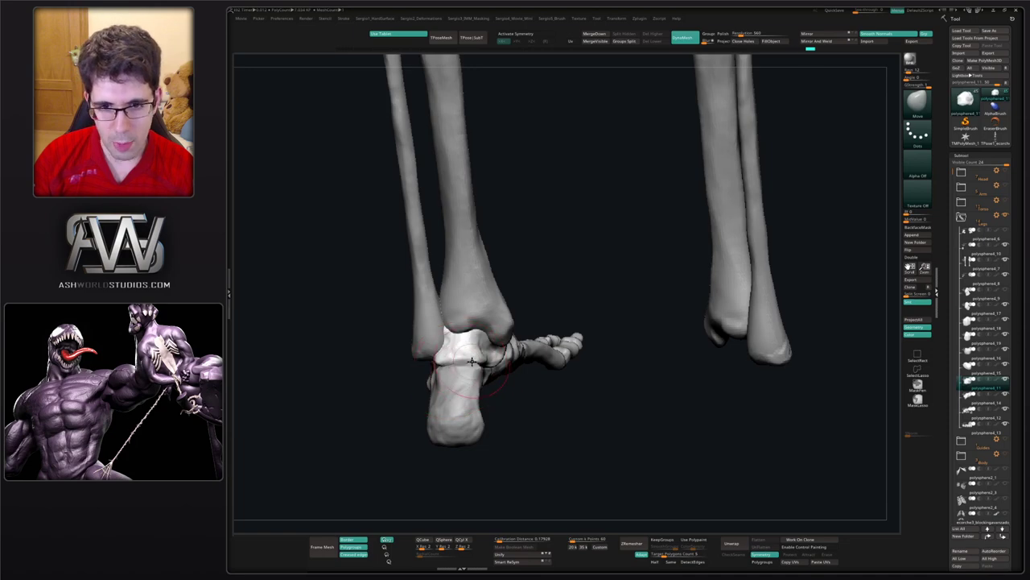
pyautogui.moveTo(467, 366); pyautogui.dragTo(514, 358)
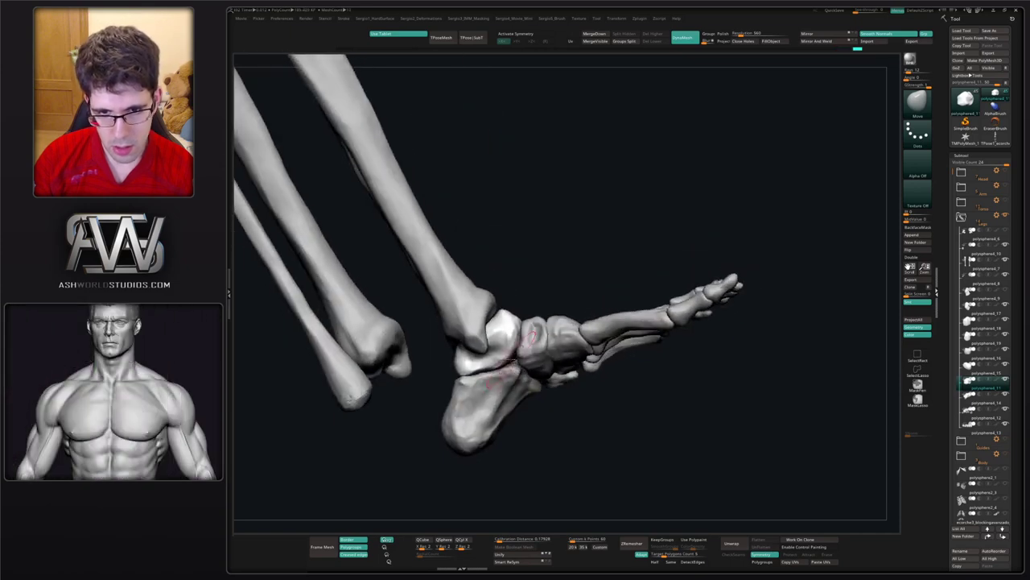
pyautogui.keyDown('alt'); pyautogui.click(504, 355); pyautogui.keyUp('alt')
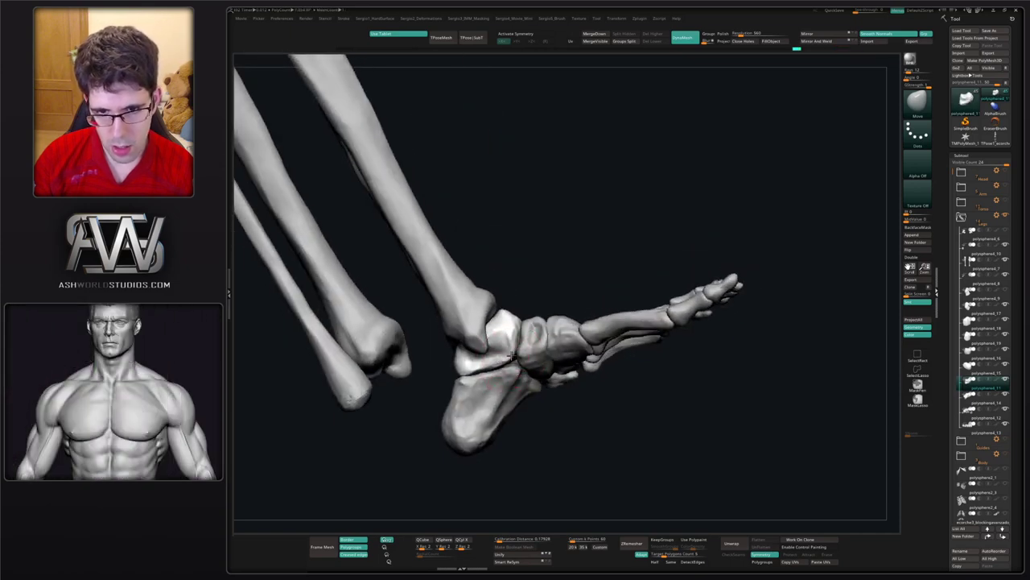
pyautogui.keyDown('ctrl'); pyautogui.moveTo(512, 355); pyautogui.dragTo(520, 389, button='right'); pyautogui.keyUp('ctrl')
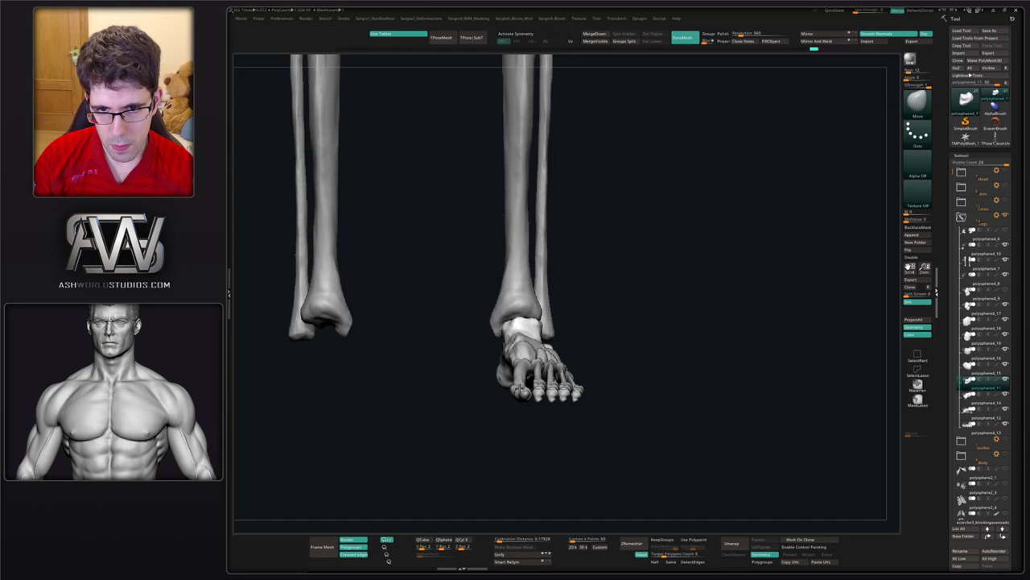
pyautogui.keyDown('alt'); pyautogui.click(510, 331); pyautogui.keyUp('alt')
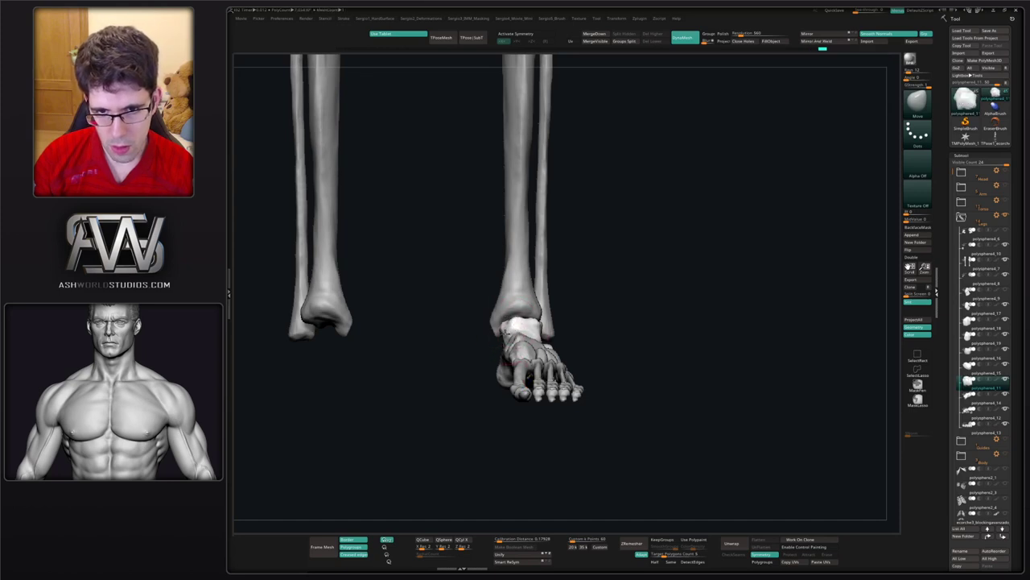
# - Pick the medial cuneiform among the midfoot bones, isolate it and resize the Move brush
pyautogui.keyDown('ctrl'); pyautogui.moveTo(506, 337); pyautogui.dragTo(518, 369, button='right'); pyautogui.keyUp('ctrl')
pyautogui.keyDown('alt'); pyautogui.click(521, 362); pyautogui.keyUp('alt')
pyautogui.moveTo(517, 369); pyautogui.dragTo(541, 391, button='right')
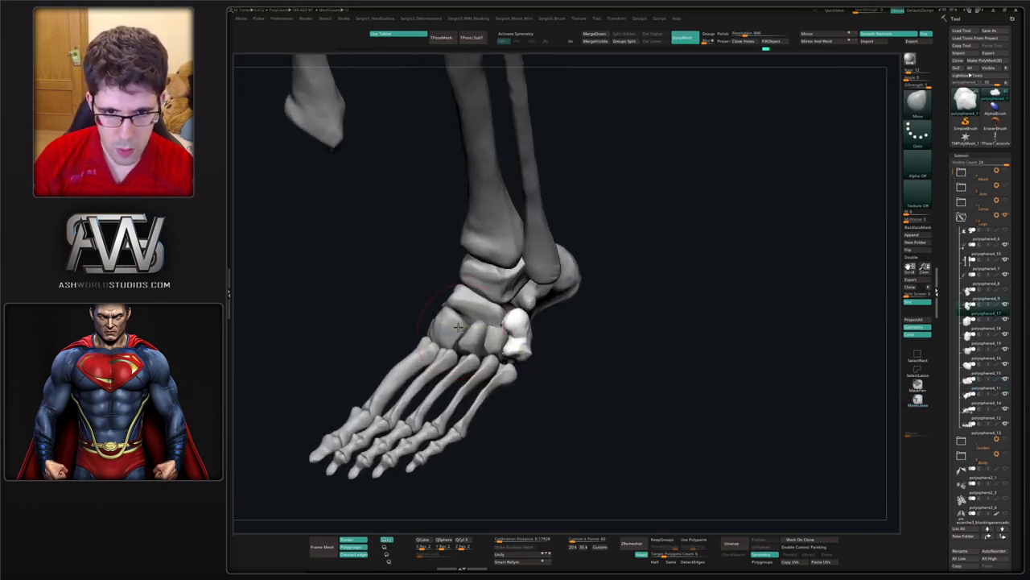
pyautogui.keyDown('alt'); pyautogui.click(458, 330); pyautogui.keyUp('alt')
pyautogui.keyDown('alt'); pyautogui.moveTo(457, 330); pyautogui.dragTo(525, 312, button='right'); pyautogui.keyUp('alt')
pyautogui.press('s')
pyautogui.moveTo(524, 312); pyautogui.dragTo(539, 336)
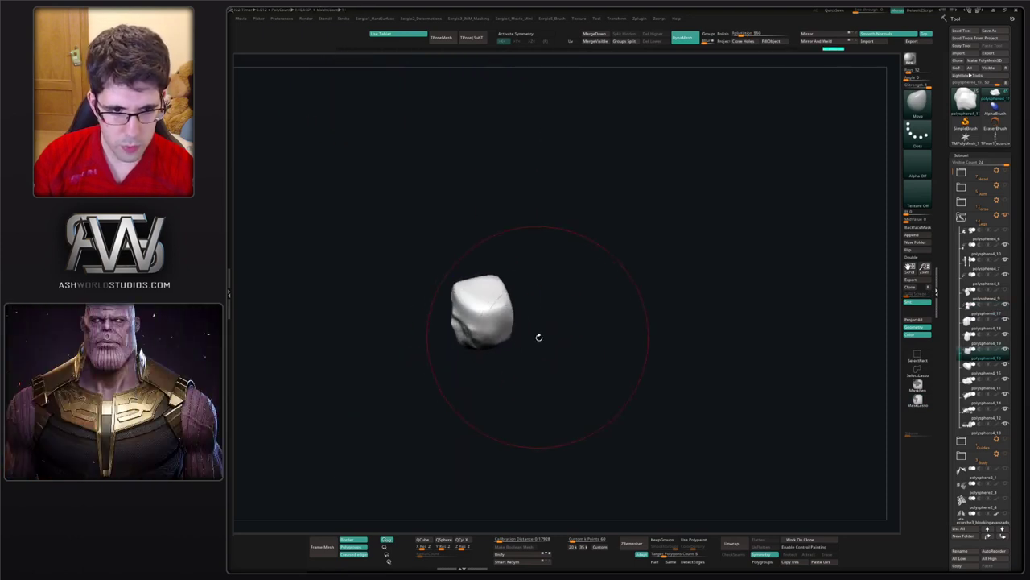
pyautogui.moveTo(545, 312); pyautogui.dragTo(528, 318, button='right')
pyautogui.hotkey('shift', 's')
pyautogui.hotkey('shift', 's')
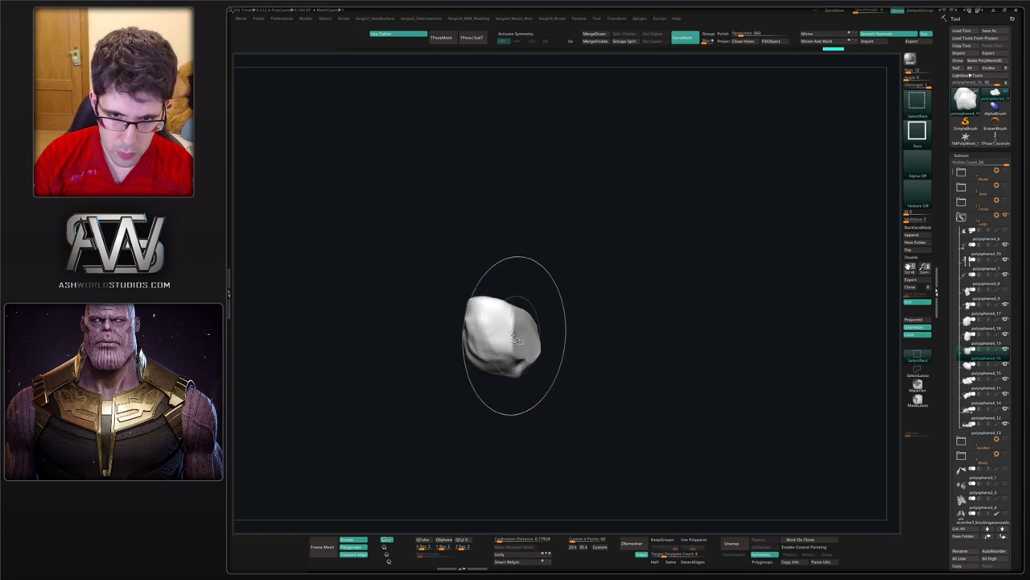
# - Flatten the medial cuneiform's joint faces and side planes with the TrimDynamic brush
pyautogui.hotkey('ctrl', 'shift', 't')
pyautogui.press('s')
pyautogui.moveTo(518, 341); pyautogui.dragTo(516, 341)
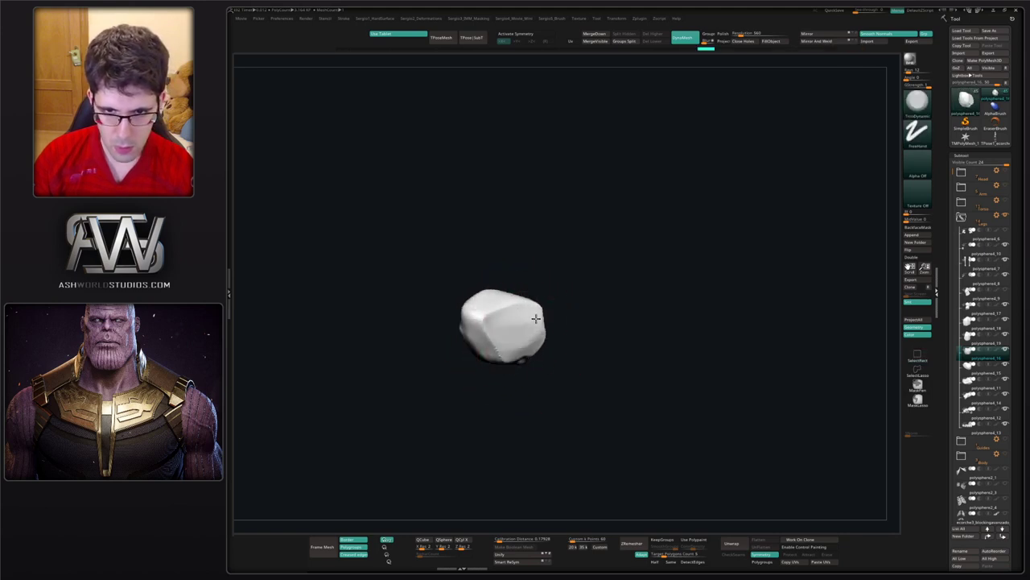
pyautogui.moveTo(545, 302); pyautogui.dragTo(516, 328)
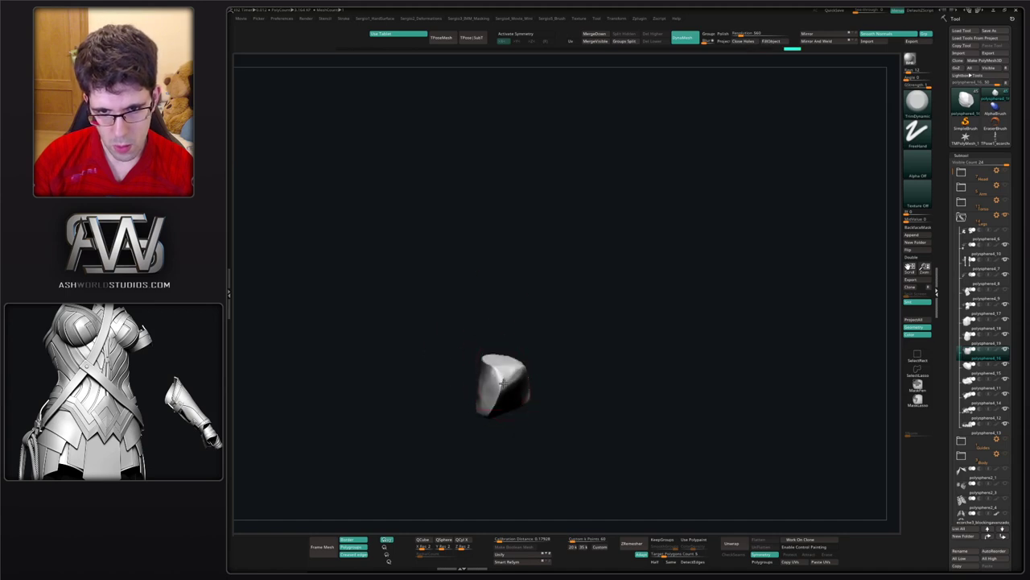
pyautogui.moveTo(518, 409); pyautogui.dragTo(528, 361)
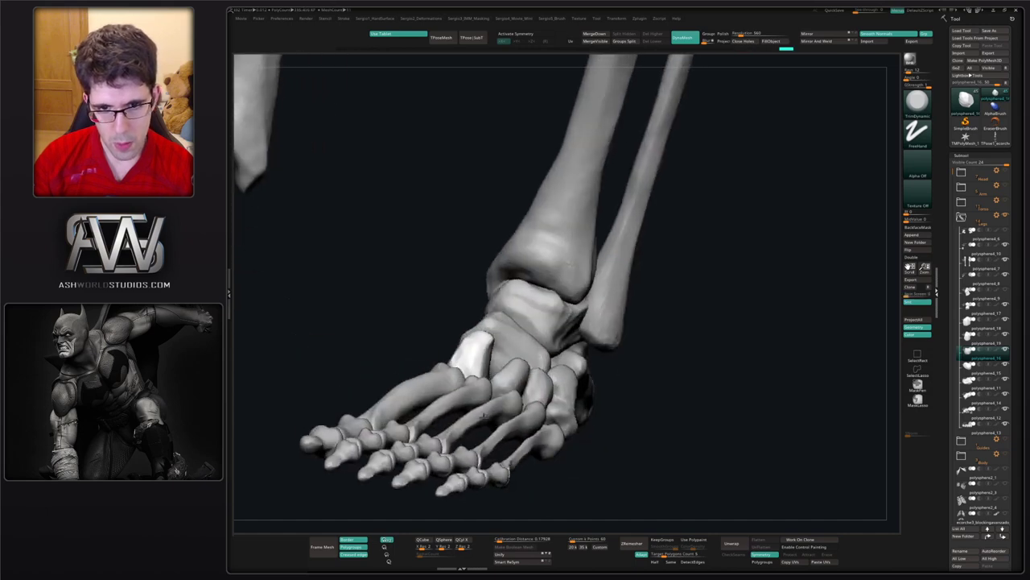
# - Select the intermediate cuneiform and broaden its upper end toward the medial cuneiform with the Move brush
pyautogui.moveTo(483, 414); pyautogui.dragTo(499, 371)
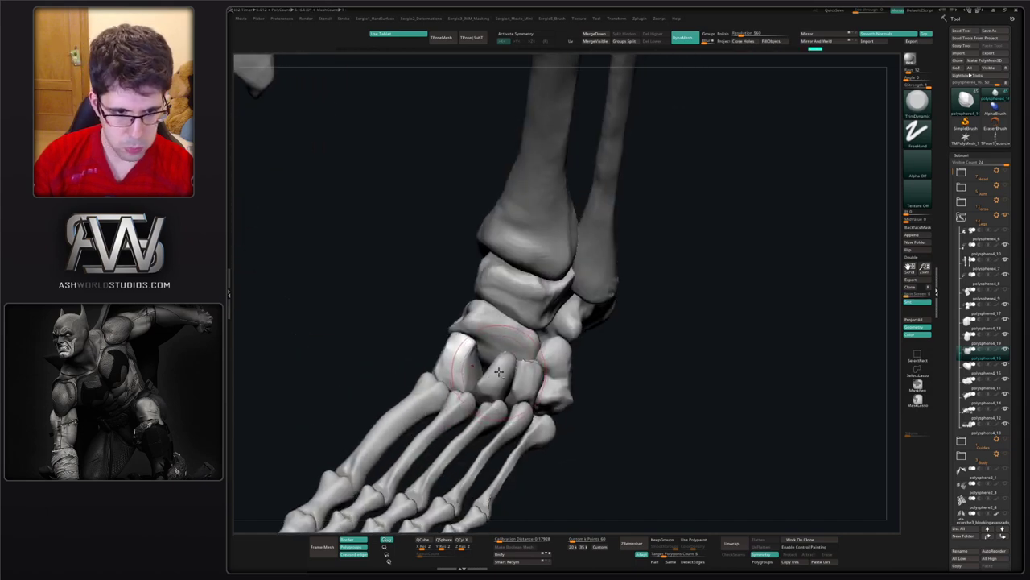
pyautogui.moveTo(507, 377); pyautogui.dragTo(501, 396, button='right')
pyautogui.keyDown('alt'); pyautogui.click(499, 368); pyautogui.keyUp('alt')
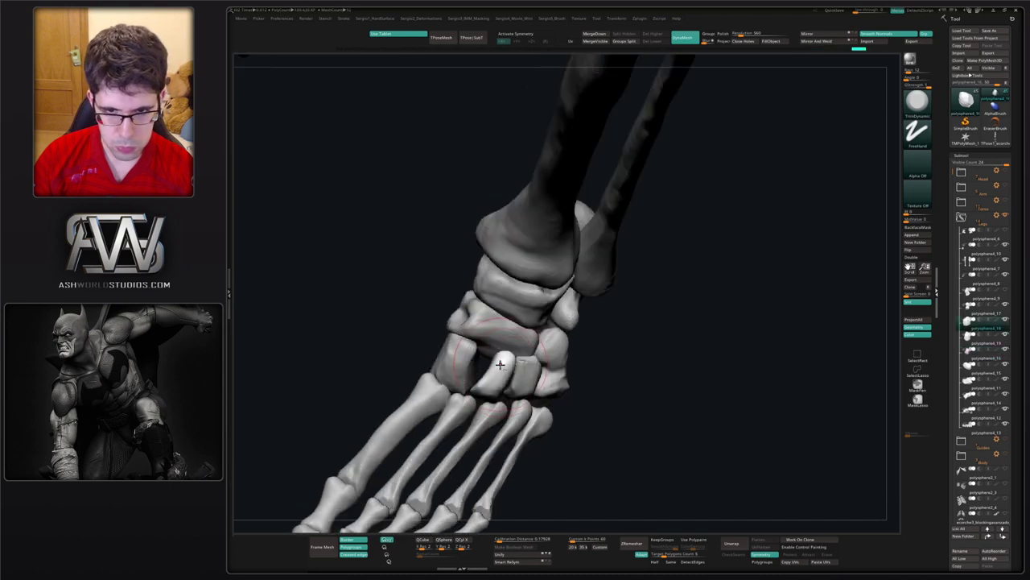
pyautogui.press('b')
pyautogui.press('m')
pyautogui.press('v')
pyautogui.moveTo(500, 359); pyautogui.dragTo(490, 346)
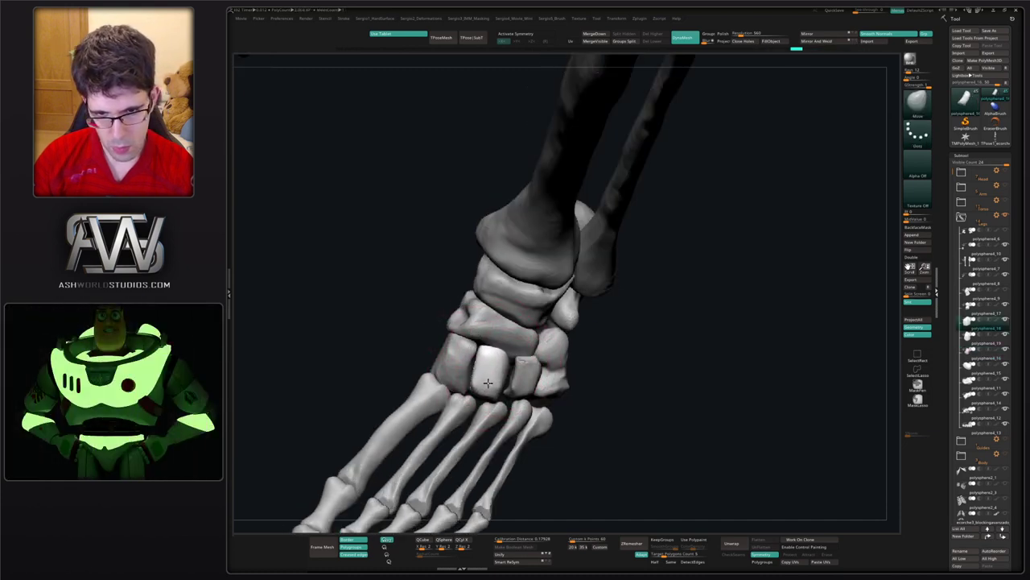
# - Select the medial cuneiform and carve a hollow into its front face with a resized ClayBuildup brush
pyautogui.keyDown('alt'); pyautogui.click(460, 373); pyautogui.keyUp('alt')
pyautogui.press('b')
pyautogui.press('c')
pyautogui.press('b')
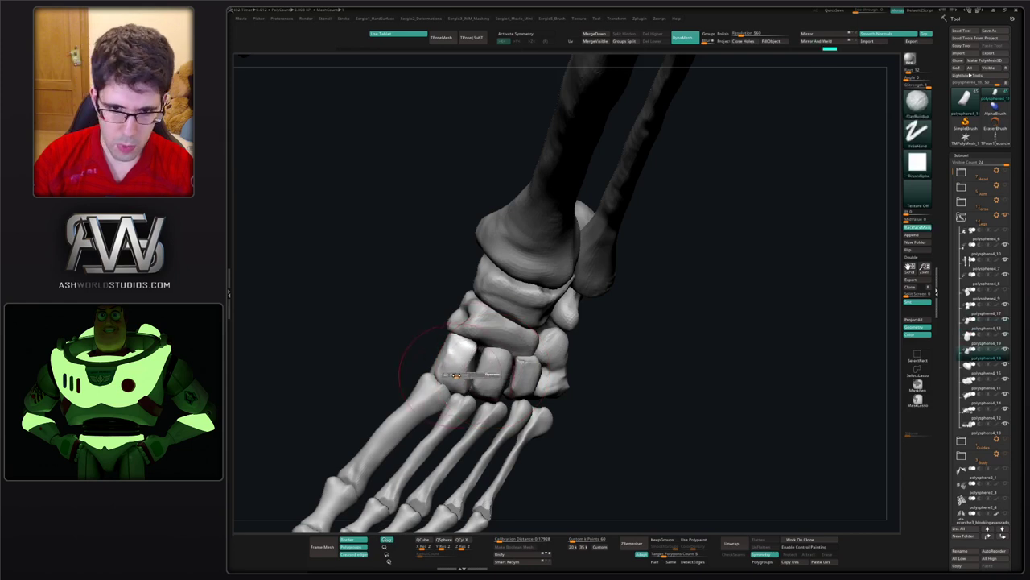
pyautogui.keyDown('alt'); pyautogui.moveTo(461, 377); pyautogui.dragTo(493, 346, button='right'); pyautogui.keyUp('alt')
pyautogui.press('s')
pyautogui.moveTo(491, 348); pyautogui.dragTo(486, 349)
pyautogui.moveTo(486, 363); pyautogui.dragTo(491, 345, button='right')
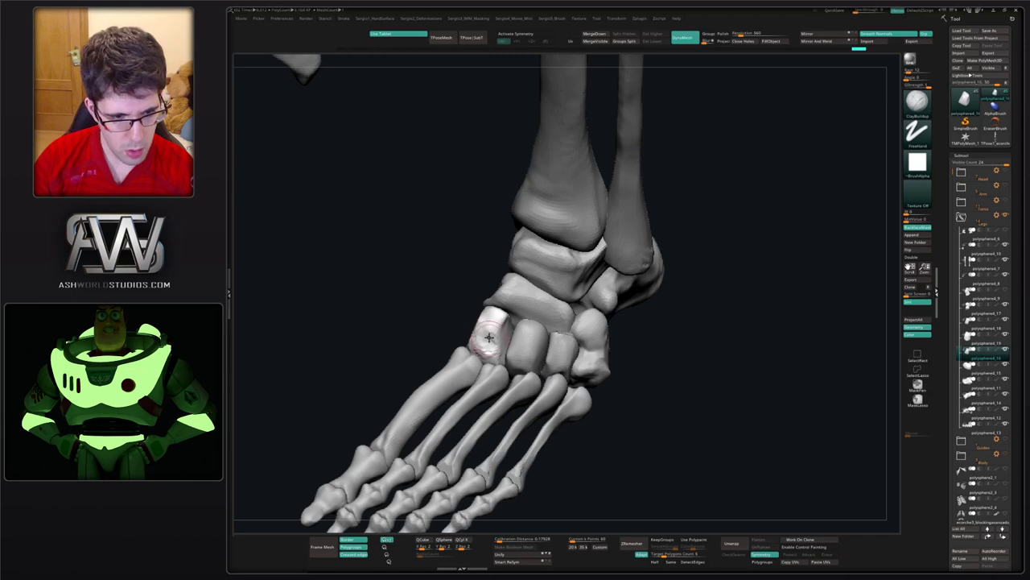
pyautogui.moveTo(489, 337); pyautogui.dragTo(482, 327, button='right')
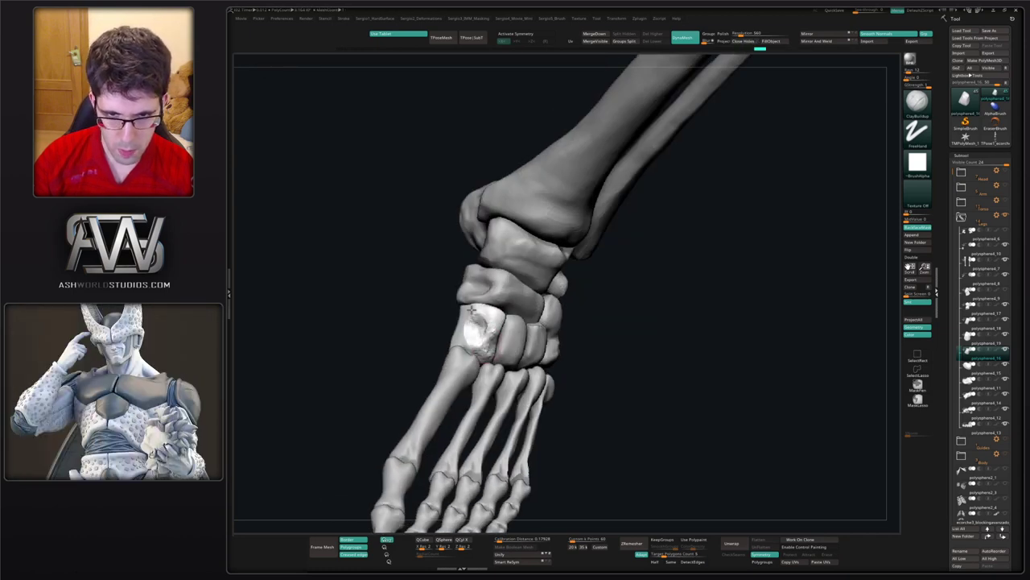
pyautogui.moveTo(469, 344); pyautogui.dragTo(489, 350, button='right')
# - Isolate the medial cuneiform and sculpt its joint faces and side planes from several angles, undoing one stray stroke
pyautogui.keyDown('ctrl'); pyautogui.keyDown('shift'); pyautogui.click(497, 354); pyautogui.keyUp('shift'); pyautogui.keyUp('ctrl')
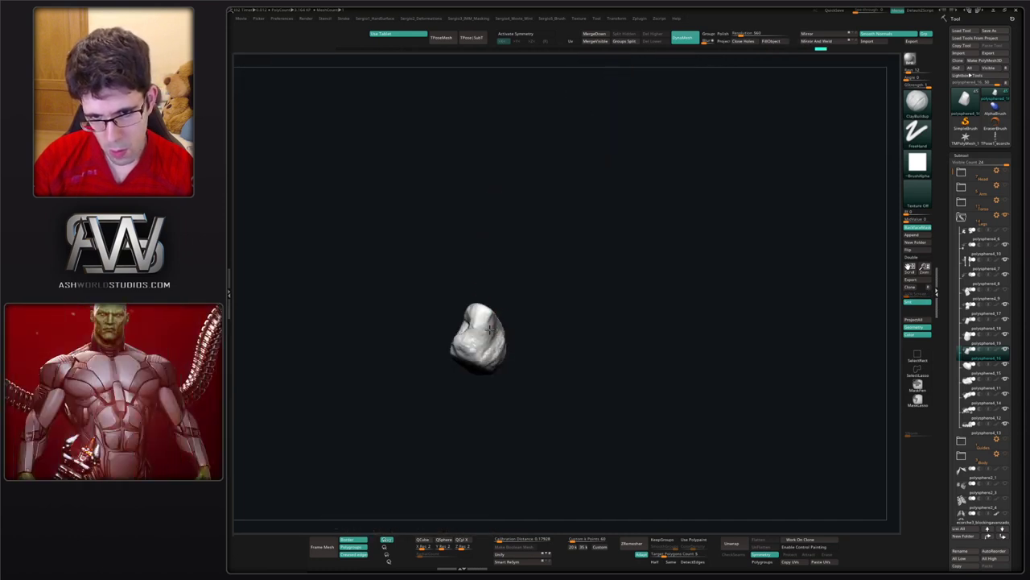
pyautogui.moveTo(496, 350); pyautogui.dragTo(510, 386, button='right')
pyautogui.moveTo(511, 387); pyautogui.dragTo(510, 291, button='right')
pyautogui.moveTo(445, 409)
pyautogui.keyDown('alt'); pyautogui.mouseDown(button='right')
pyautogui.moveTo(552, 350)
pyautogui.moveTo(630, 345)
pyautogui.mouseUp(button='right'); pyautogui.keyUp('alt')
pyautogui.hotkey('ctrl', 'z')
pyautogui.moveTo(619, 316)
pyautogui.mouseDown()
pyautogui.moveTo(600, 354)
pyautogui.moveTo(543, 371)
pyautogui.mouseUp()
pyautogui.moveTo(550, 303)
pyautogui.mouseDown()
pyautogui.moveTo(543, 324)
pyautogui.moveTo(556, 288)
pyautogui.moveTo(529, 338)
pyautogui.moveTo(549, 332)
pyautogui.mouseUp()
pyautogui.moveTo(548, 331); pyautogui.dragTo(550, 347, button='right')
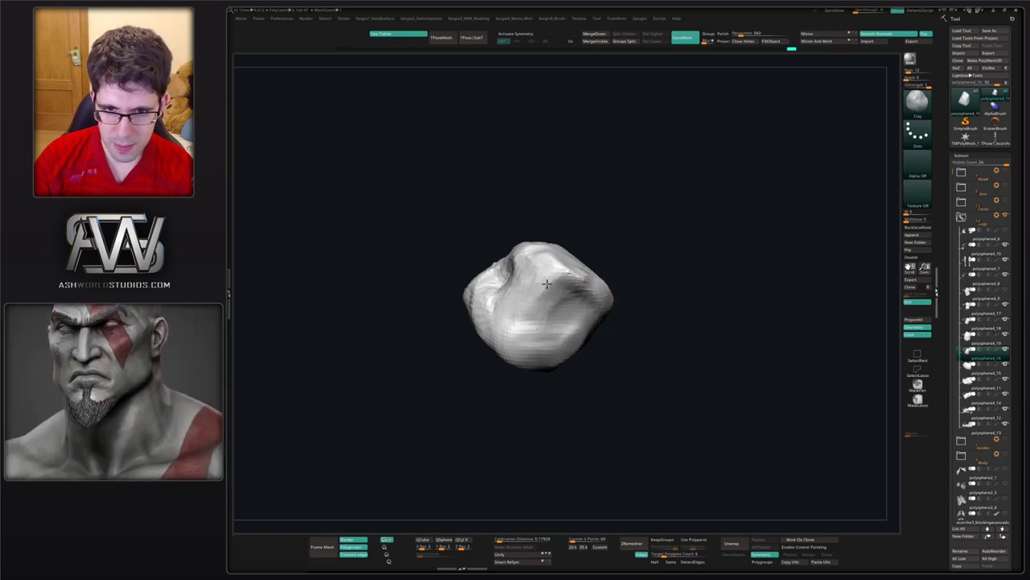
# - Refine the medial cuneiform's surface with the Clay brush, working from the front and inner side of the foot
pyautogui.moveTo(528, 291)
pyautogui.mouseDown()
pyautogui.moveTo(517, 272)
pyautogui.moveTo(538, 256)
pyautogui.mouseUp()
pyautogui.moveTo(550, 340)
pyautogui.keyDown('ctrl'); pyautogui.mouseDown(button='right')
pyautogui.moveTo(515, 340)
pyautogui.moveTo(545, 338)
pyautogui.moveTo(552, 356)
pyautogui.moveTo(538, 335)
pyautogui.moveTo(542, 298)
pyautogui.mouseUp(button='right'); pyautogui.keyUp('ctrl')
pyautogui.press('s')
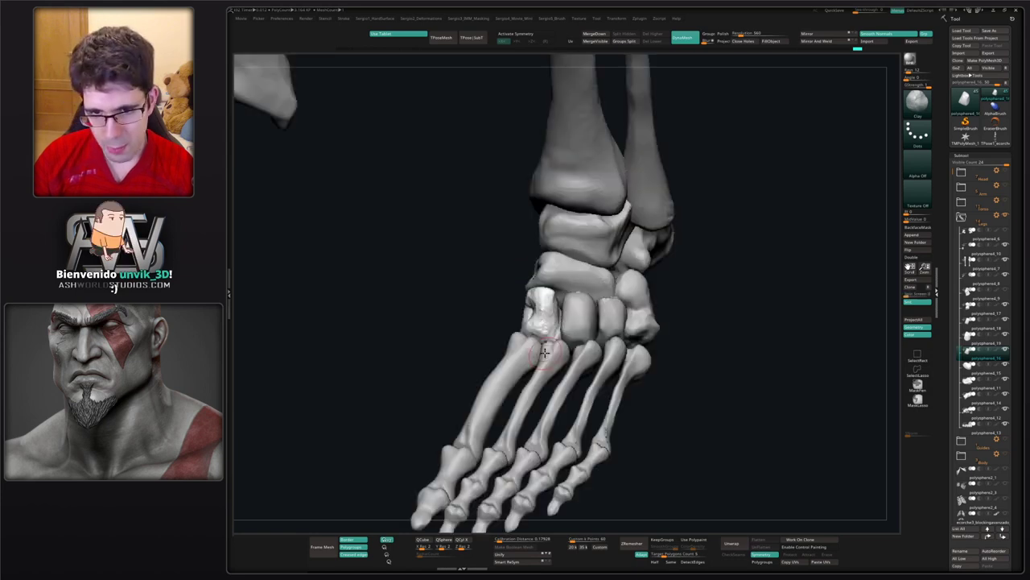
pyautogui.moveTo(553, 339); pyautogui.dragTo(524, 338, button='right')
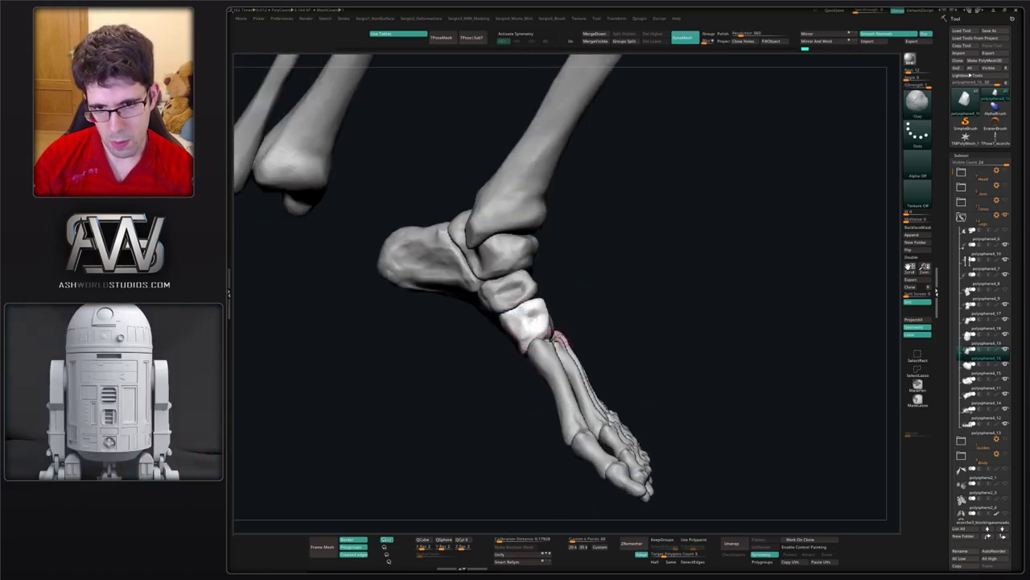
pyautogui.moveTo(561, 341); pyautogui.dragTo(502, 340, button='right')
pyautogui.moveTo(501, 330)
pyautogui.mouseDown()
pyautogui.moveTo(501, 343)
pyautogui.moveTo(545, 355)
pyautogui.moveTo(508, 331)
pyautogui.moveTo(516, 322)
pyautogui.mouseUp()
# - Isolate the intermediate cuneiform, then build up and smooth its side planes and end faces with the Clay brush
pyautogui.press('b')
pyautogui.press('c')
pyautogui.press('l')
pyautogui.moveTo(524, 354); pyautogui.dragTo(530, 314, button='right')
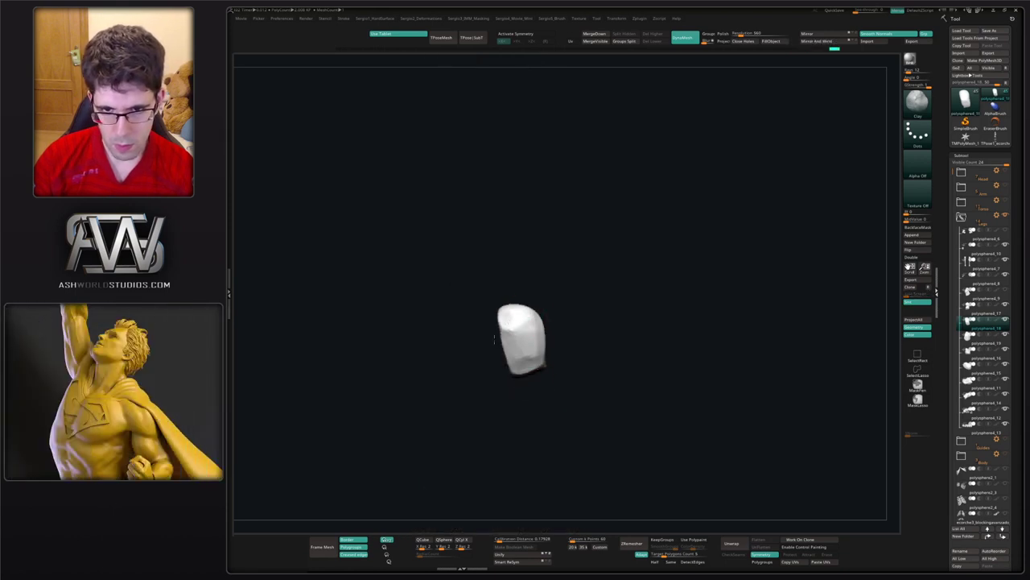
pyautogui.keyDown('shift'); pyautogui.moveTo(531, 359); pyautogui.dragTo(542, 341); pyautogui.keyUp('shift')
pyautogui.moveTo(541, 334); pyautogui.dragTo(518, 266, button='right')
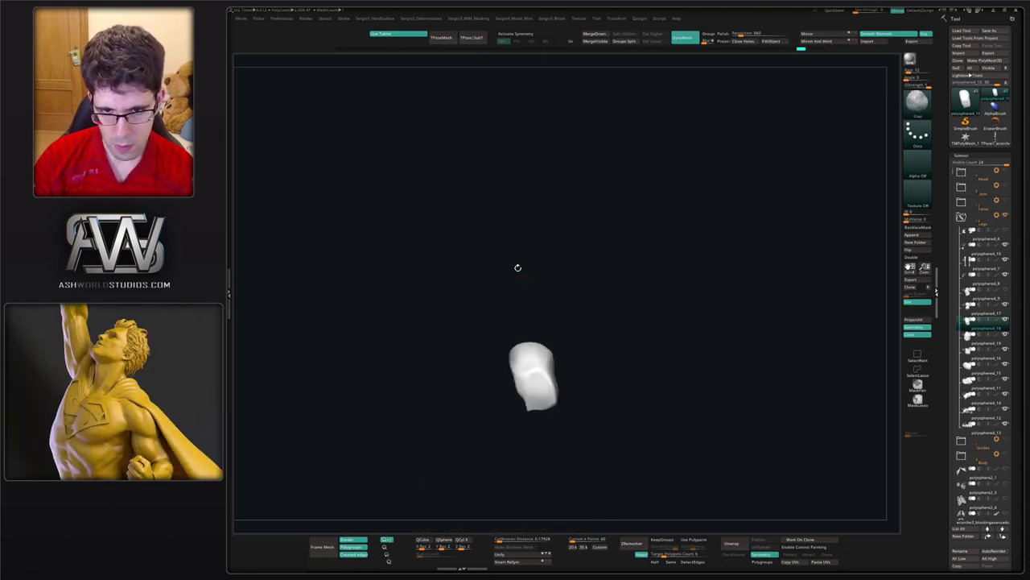
pyautogui.moveTo(525, 369); pyautogui.dragTo(537, 381)
pyautogui.moveTo(538, 372); pyautogui.dragTo(526, 396, button='right')
pyautogui.keyDown('shift'); pyautogui.moveTo(525, 396); pyautogui.dragTo(537, 339); pyautogui.keyUp('shift')
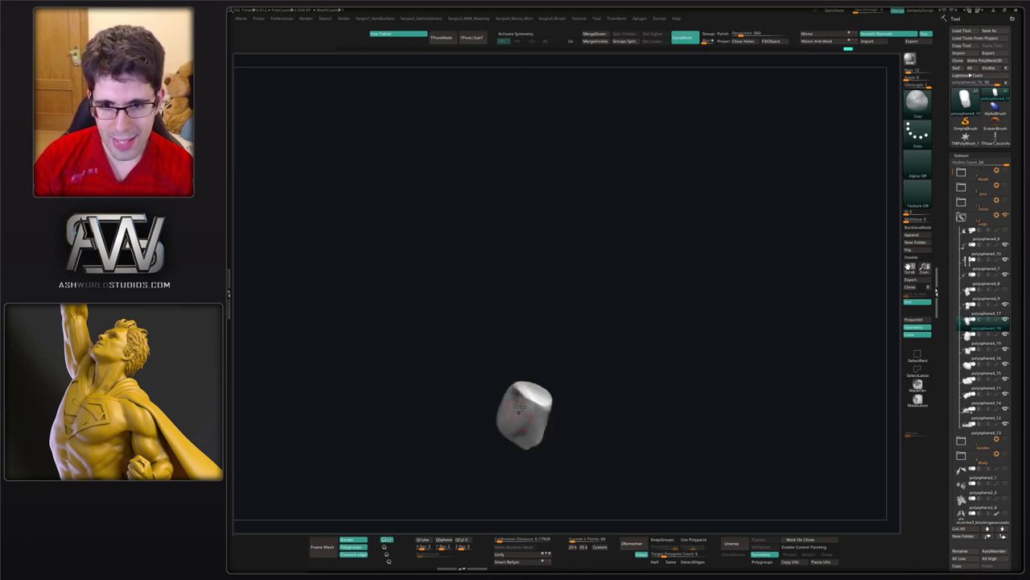
pyautogui.moveTo(521, 424); pyautogui.dragTo(498, 407, button='right')
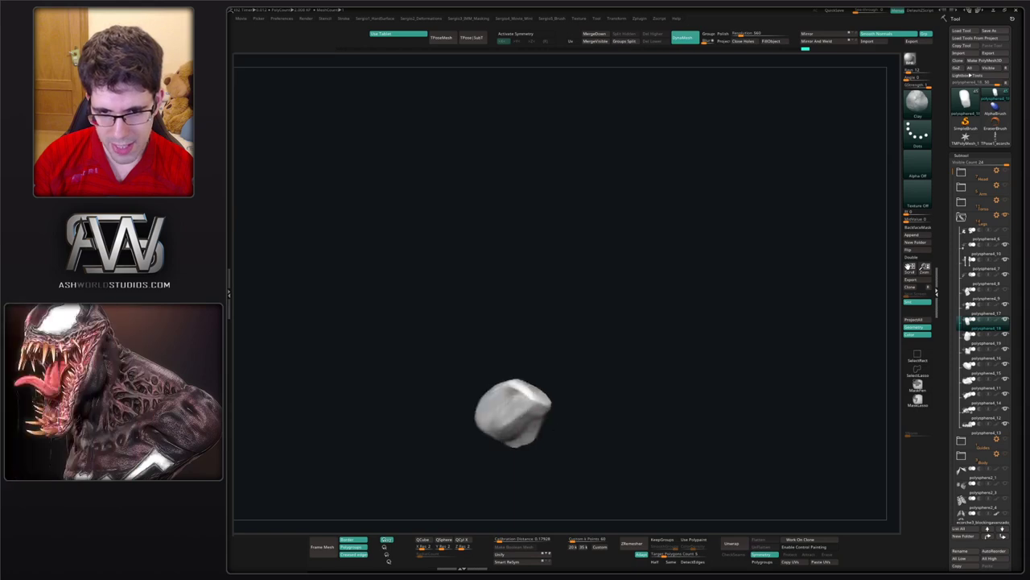
pyautogui.moveTo(497, 409)
pyautogui.mouseDown()
pyautogui.moveTo(520, 391)
pyautogui.moveTo(508, 405)
pyautogui.moveTo(518, 412)
pyautogui.mouseUp()
pyautogui.moveTo(518, 411)
pyautogui.mouseDown(button='right')
pyautogui.moveTo(529, 378)
pyautogui.moveTo(540, 407)
pyautogui.moveTo(536, 359)
pyautogui.moveTo(537, 388)
pyautogui.mouseUp(button='right')
pyautogui.moveTo(538, 388)
pyautogui.mouseDown()
pyautogui.moveTo(524, 403)
pyautogui.moveTo(540, 378)
pyautogui.moveTo(525, 405)
pyautogui.moveTo(542, 359)
pyautogui.moveTo(527, 400)
pyautogui.mouseUp()
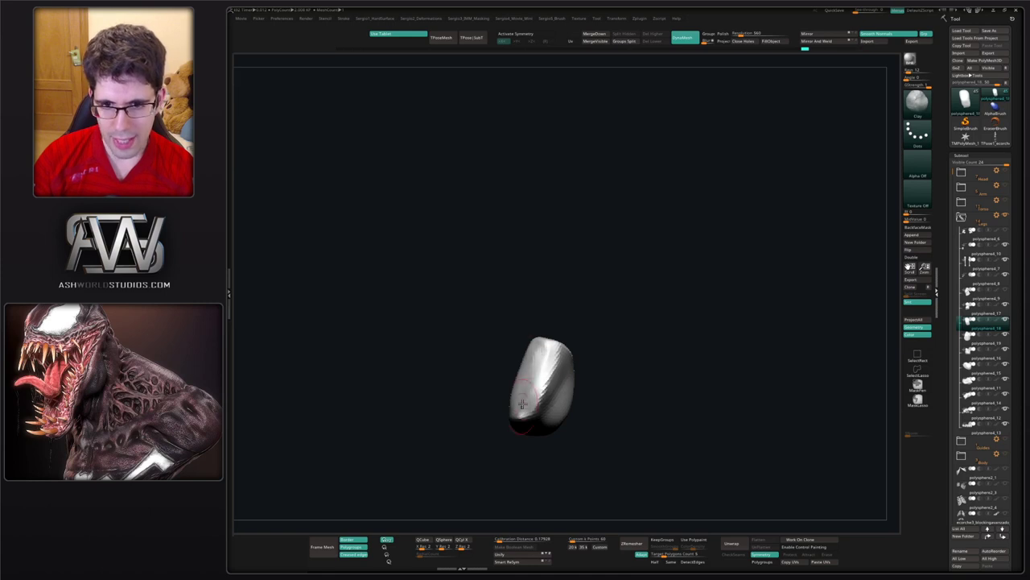
# - Smooth the ridges along the intermediate cuneiform's sides and touch up its outline between the neighbouring bones
pyautogui.moveTo(526, 400); pyautogui.dragTo(537, 369, button='right')
pyautogui.keyDown('shift'); pyautogui.moveTo(538, 369); pyautogui.dragTo(526, 402); pyautogui.keyUp('shift')
pyautogui.moveTo(533, 398); pyautogui.dragTo(551, 385, button='right')
pyautogui.moveTo(551, 385)
pyautogui.mouseDown()
pyautogui.moveTo(565, 373)
pyautogui.moveTo(555, 390)
pyautogui.mouseUp()
pyautogui.moveTo(557, 380)
pyautogui.mouseDown(button='right')
pyautogui.moveTo(568, 352)
pyautogui.moveTo(549, 359)
pyautogui.mouseUp(button='right')
pyautogui.moveTo(549, 358)
pyautogui.mouseDown()
pyautogui.moveTo(528, 372)
pyautogui.moveTo(534, 349)
pyautogui.moveTo(552, 338)
pyautogui.mouseUp()
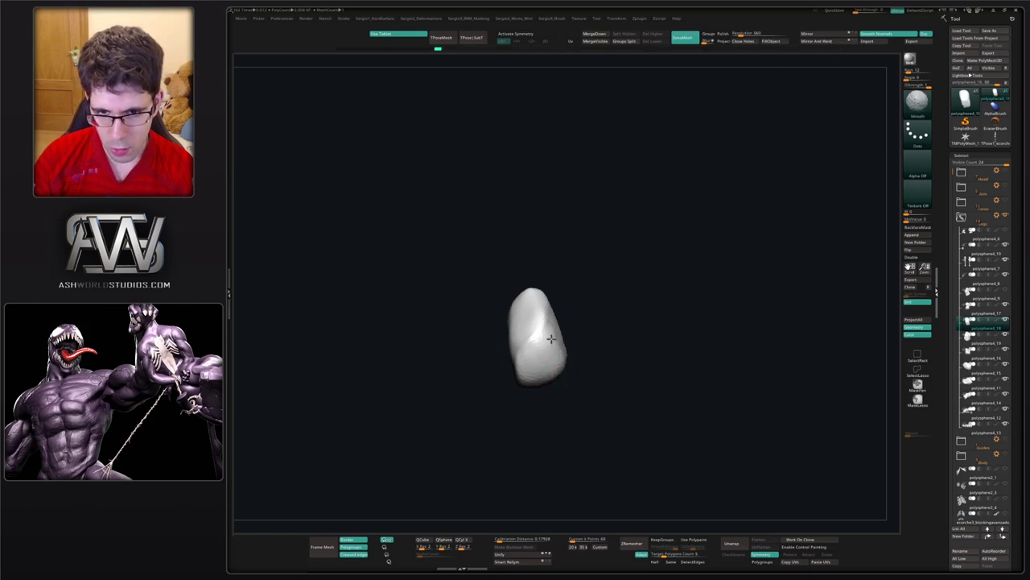
pyautogui.moveTo(553, 338); pyautogui.dragTo(549, 357, button='right')
pyautogui.moveTo(549, 357)
pyautogui.keyDown('shift'); pyautogui.mouseDown()
pyautogui.moveTo(583, 308)
pyautogui.moveTo(588, 395)
pyautogui.moveTo(555, 282)
pyautogui.mouseUp(); pyautogui.keyUp('shift')
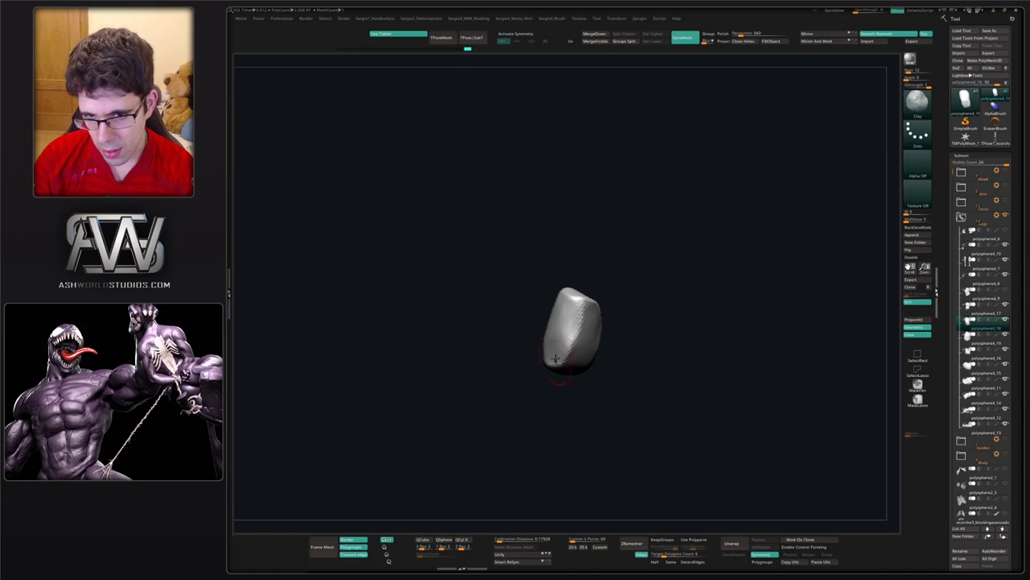
pyautogui.moveTo(555, 359)
pyautogui.keyDown('shift'); pyautogui.mouseDown()
pyautogui.moveTo(573, 335)
pyautogui.moveTo(570, 302)
pyautogui.mouseUp(); pyautogui.keyUp('shift')
pyautogui.moveTo(630, 342)
pyautogui.mouseDown()
pyautogui.moveTo(607, 359)
pyautogui.moveTo(540, 361)
pyautogui.moveTo(536, 408)
pyautogui.mouseUp()
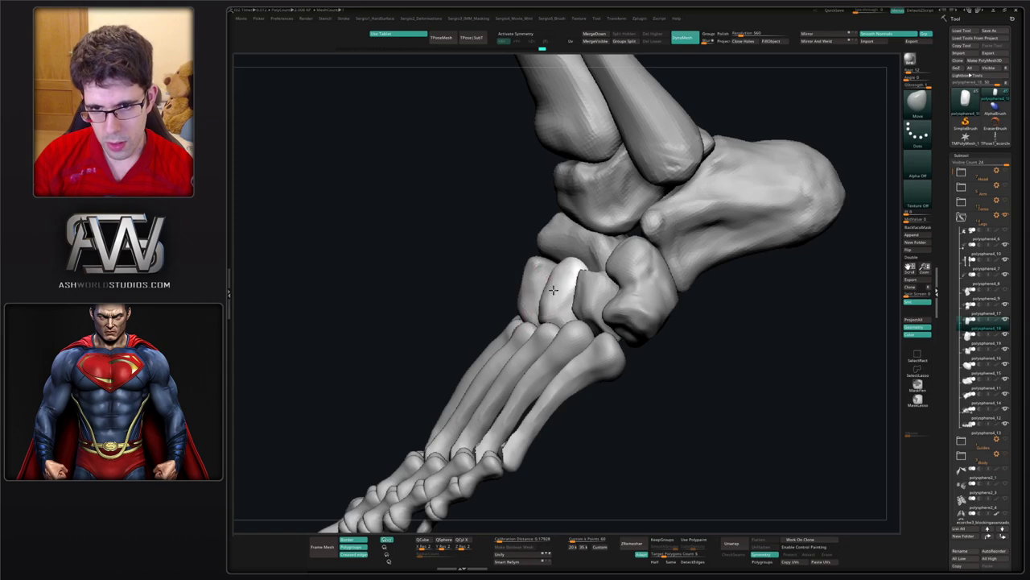
# - Add volume to the isolated intermediate cuneiform's sides with the ClayBuildup brush and smooth the strokes
pyautogui.moveTo(569, 268); pyautogui.dragTo(633, 278, button='right')
pyautogui.press('b')
pyautogui.press('c')
pyautogui.press('b')
pyautogui.press('s')
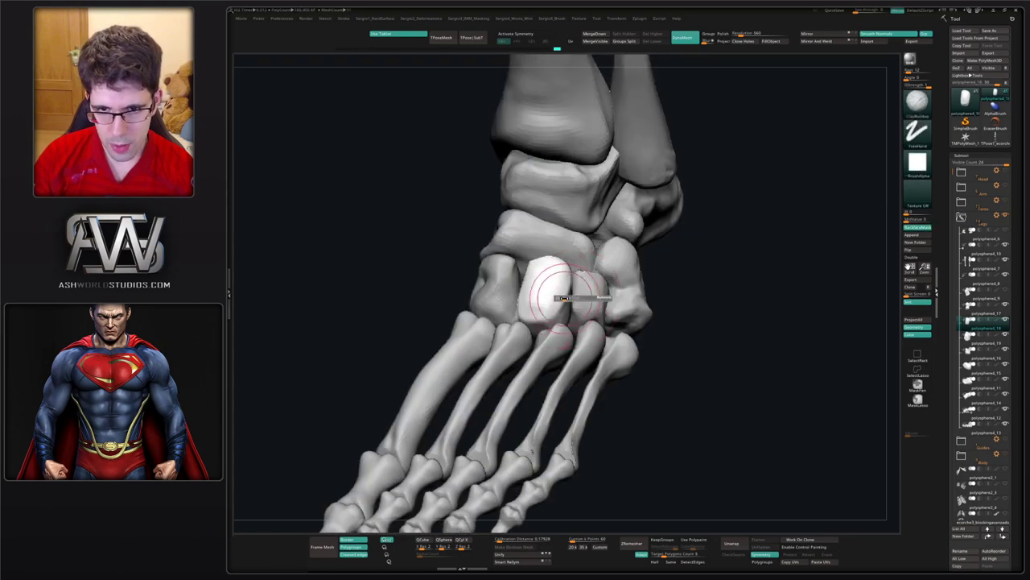
pyautogui.keyDown('ctrl'); pyautogui.keyDown('shift'); pyautogui.click(544, 290); pyautogui.keyUp('shift'); pyautogui.keyUp('ctrl')
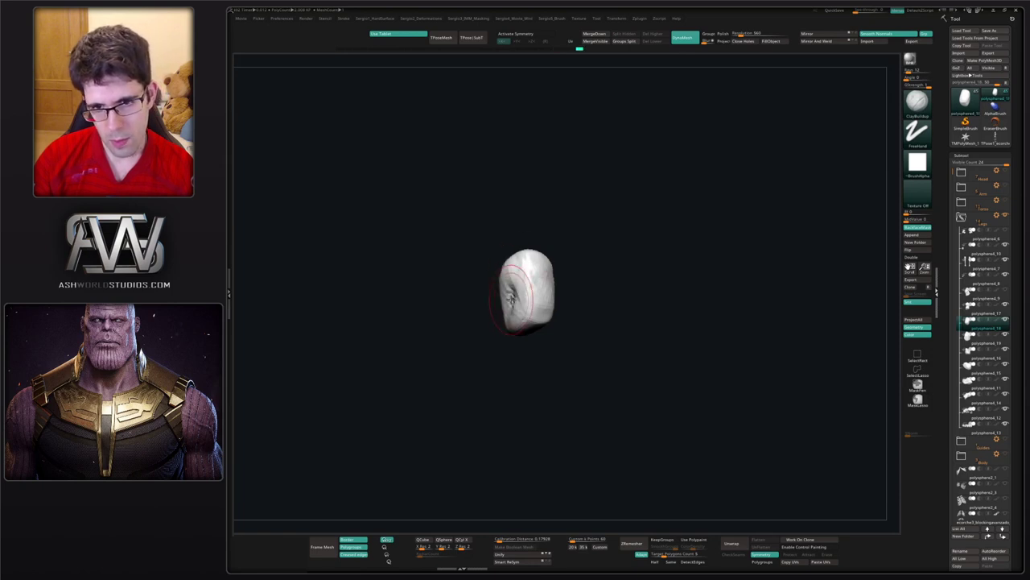
pyautogui.keyDown('shift'); pyautogui.moveTo(511, 300); pyautogui.dragTo(513, 291); pyautogui.keyUp('shift')
pyautogui.moveTo(511, 303); pyautogui.dragTo(527, 308, button='right')
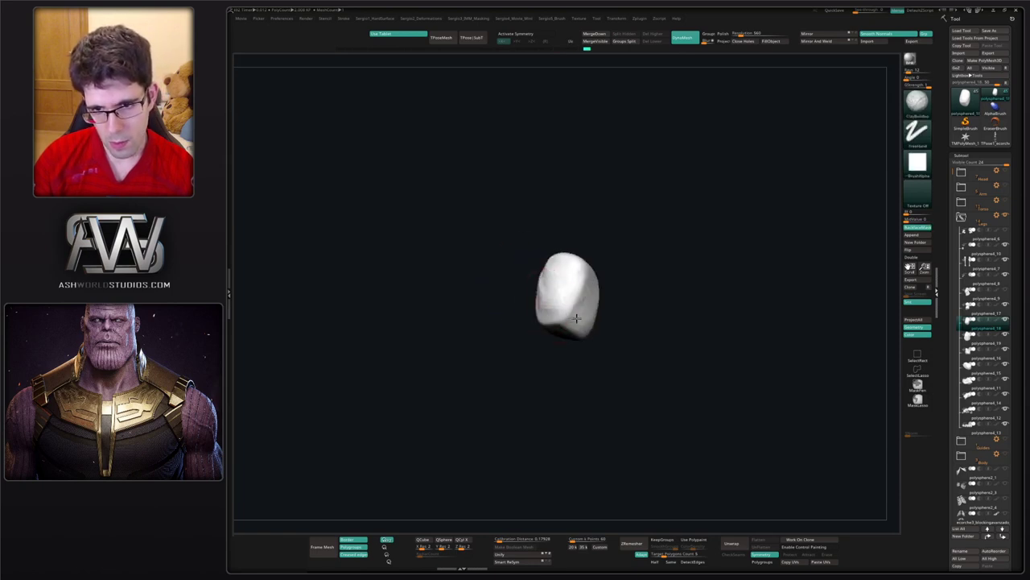
pyautogui.keyDown('shift'); pyautogui.moveTo(587, 281); pyautogui.dragTo(592, 296); pyautogui.keyUp('shift')
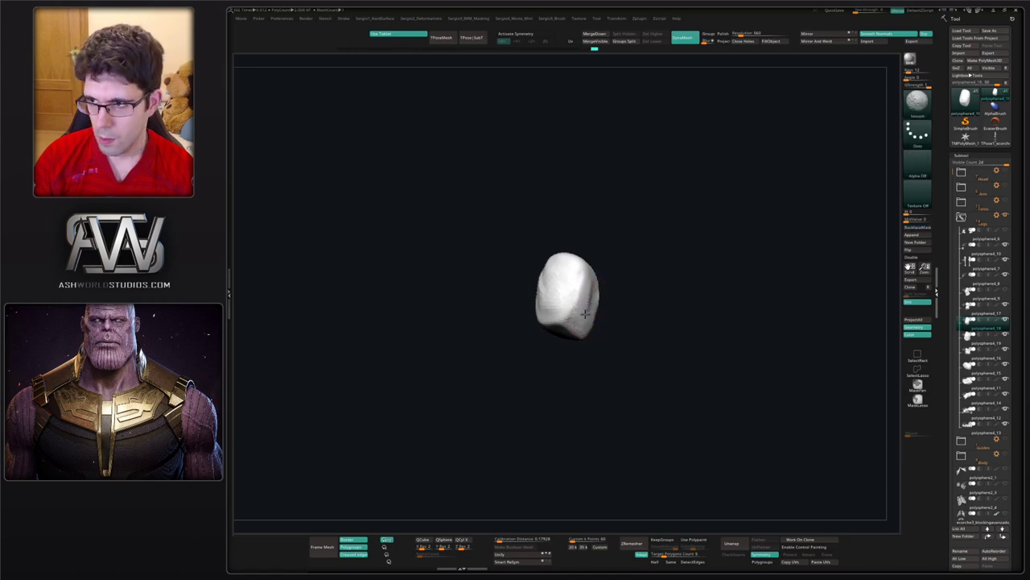
pyautogui.moveTo(592, 296); pyautogui.dragTo(573, 297, button='right')
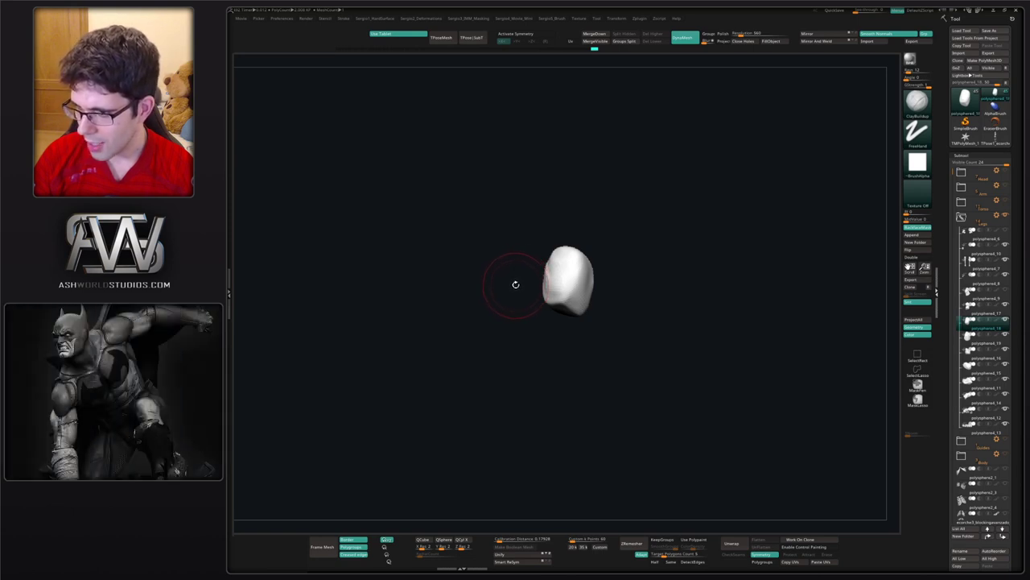
# - Resize the brush and reshape the intermediate cuneiform between its neighbours with the Move brush
pyautogui.keyDown('ctrl'); pyautogui.moveTo(566, 268); pyautogui.dragTo(594, 304, button='right'); pyautogui.keyUp('ctrl')
pyautogui.press('s')
pyautogui.moveTo(596, 304)
pyautogui.mouseDown()
pyautogui.moveTo(603, 292)
pyautogui.moveTo(583, 338)
pyautogui.moveTo(588, 289)
pyautogui.moveTo(594, 323)
pyautogui.mouseUp()
pyautogui.hotkey('alt', 's')
pyautogui.moveTo(591, 357)
pyautogui.keyDown('ctrl'); pyautogui.mouseDown(button='right')
pyautogui.moveTo(605, 291)
pyautogui.moveTo(575, 282)
pyautogui.moveTo(581, 326)
pyautogui.mouseUp(button='right'); pyautogui.keyUp('ctrl')
pyautogui.moveTo(581, 326)
pyautogui.mouseDown(button='right')
pyautogui.moveTo(603, 342)
pyautogui.moveTo(594, 347)
pyautogui.mouseUp(button='right')
pyautogui.press('b')
pyautogui.press('m')
pyautogui.press('v')
pyautogui.press('s')
pyautogui.moveTo(594, 348); pyautogui.dragTo(600, 347)
pyautogui.moveTo(600, 347); pyautogui.dragTo(619, 340, button='right')
# - Reposition the intermediate cuneiform with the transform gizmo and pull its outer side into place with the Move brush
pyautogui.press('w')
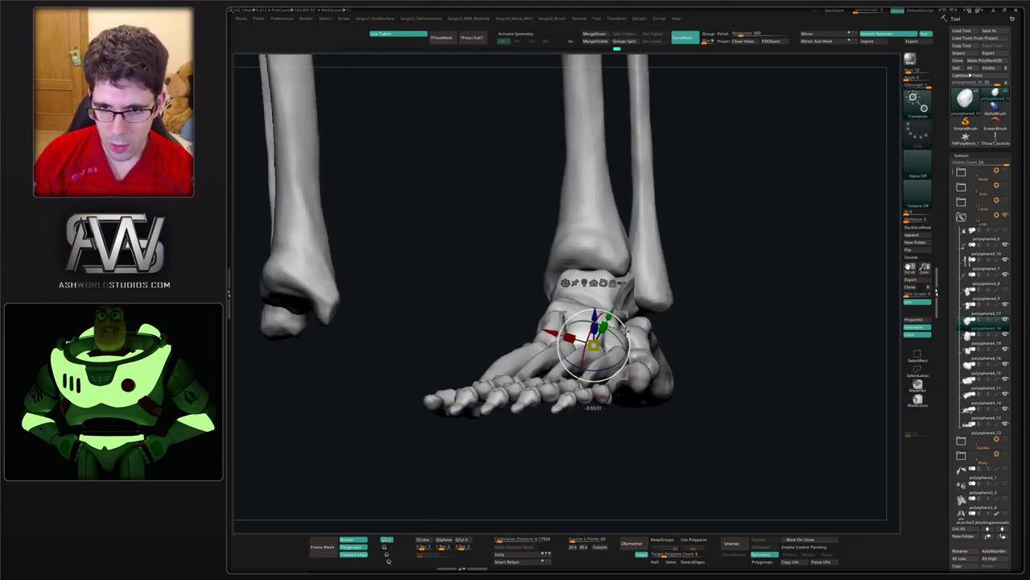
pyautogui.press('q')
pyautogui.moveTo(594, 346); pyautogui.dragTo(617, 352, button='right')
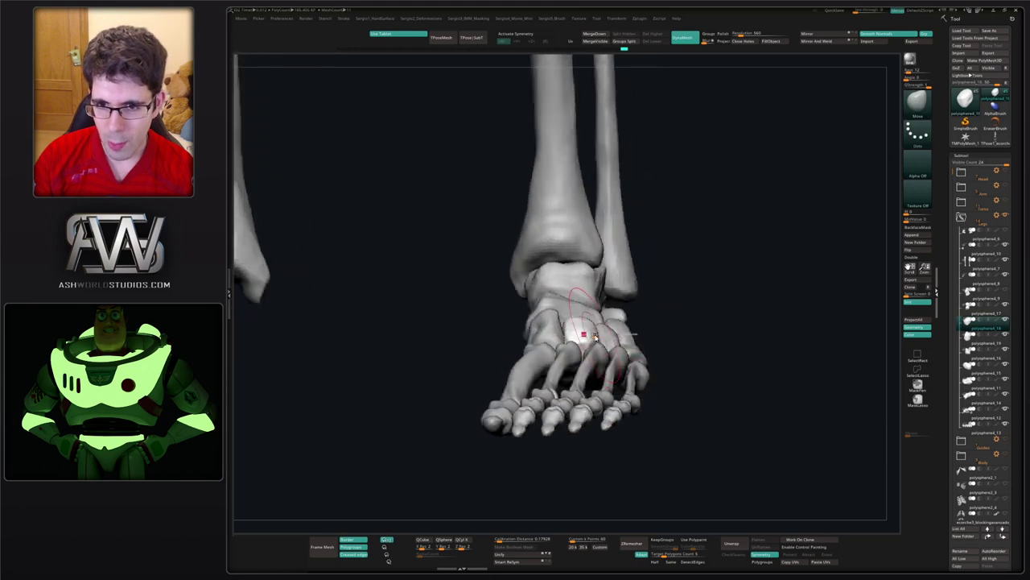
pyautogui.moveTo(582, 333); pyautogui.dragTo(601, 329)
pyautogui.moveTo(600, 328)
pyautogui.mouseDown(button='right')
pyautogui.moveTo(581, 322)
pyautogui.moveTo(582, 269)
pyautogui.moveTo(573, 342)
pyautogui.moveTo(597, 369)
pyautogui.moveTo(581, 371)
pyautogui.mouseUp(button='right')
# - Sculpt the isolated intermediate cuneiform's faces with the ClayBuildup brush, smooth them and remesh the bone
pyautogui.press('b')
pyautogui.press('c')
pyautogui.press('b')
pyautogui.press('s')
pyautogui.hotkey('ctrl', 'shift', 's')
pyautogui.press('s')
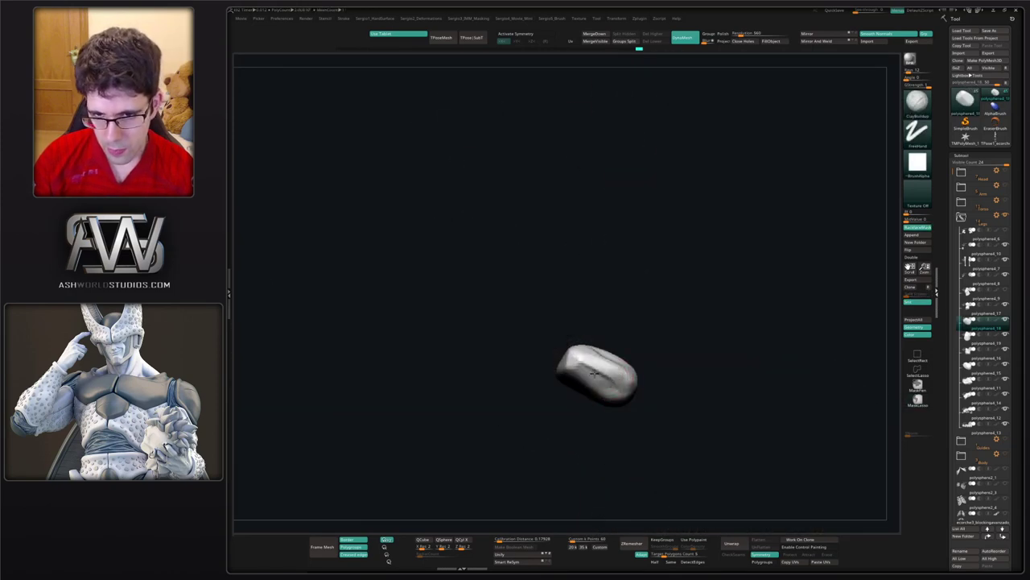
pyautogui.keyDown('shift'); pyautogui.moveTo(590, 361); pyautogui.dragTo(612, 377); pyautogui.keyUp('shift')
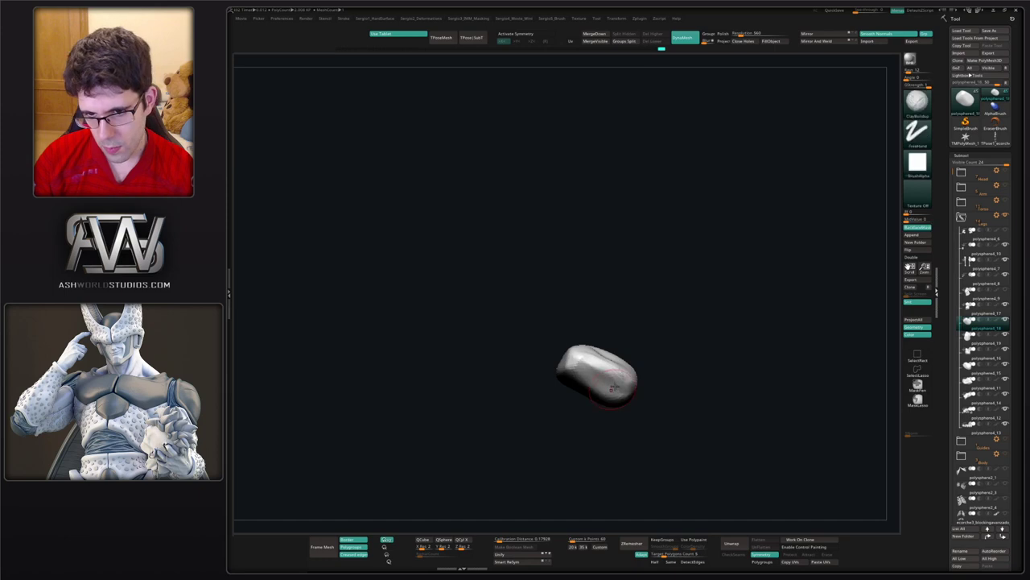
pyautogui.moveTo(622, 382); pyautogui.dragTo(633, 363, button='right')
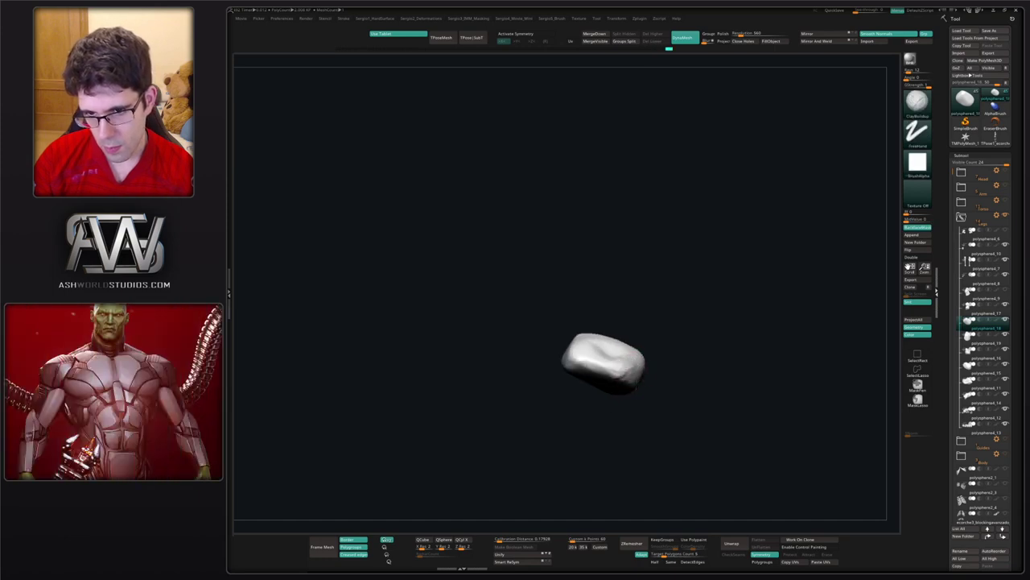
pyautogui.moveTo(640, 376); pyautogui.dragTo(628, 376)
pyautogui.keyDown('ctrl'); pyautogui.moveTo(636, 410); pyautogui.dragTo(649, 424); pyautogui.keyUp('ctrl')
pyautogui.moveTo(644, 362)
pyautogui.mouseDown(button='right')
pyautogui.moveTo(619, 409)
pyautogui.moveTo(627, 372)
pyautogui.moveTo(633, 393)
pyautogui.moveTo(592, 374)
pyautogui.moveTo(566, 345)
pyautogui.moveTo(560, 366)
pyautogui.mouseUp(button='right')
pyautogui.hotkey('ctrl', 'shift', 's')
# - Check the lateral cuneiform, then select the cuboid and fit it beside that bone with a resized Move brush
pyautogui.keyDown('alt'); pyautogui.click(630, 353); pyautogui.keyUp('alt')
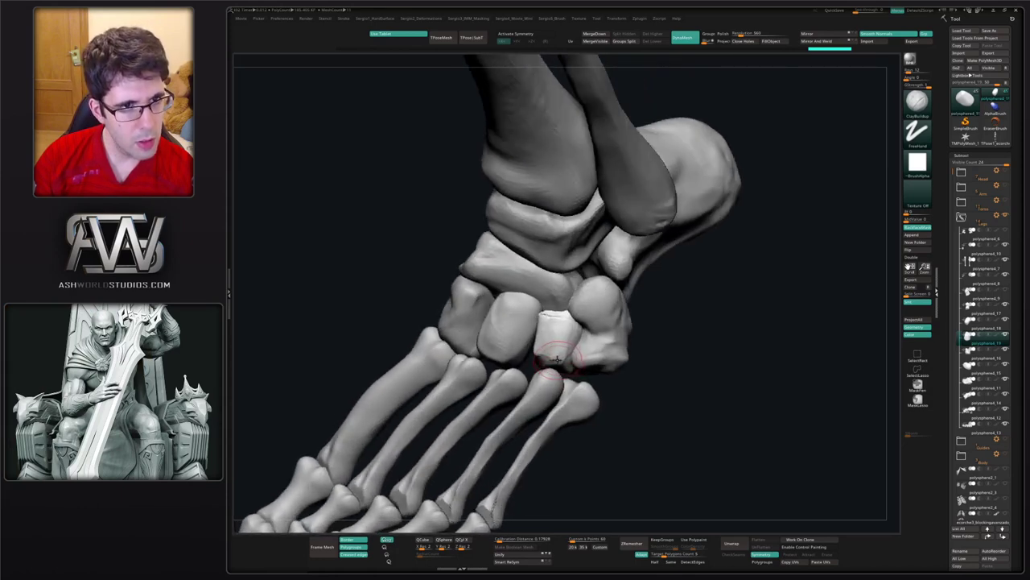
pyautogui.moveTo(550, 348); pyautogui.dragTo(572, 351, button='right')
pyautogui.keyDown('alt'); pyautogui.click(571, 351); pyautogui.keyUp('alt')
pyautogui.press('b')
pyautogui.press('m')
pyautogui.press('v')
pyautogui.press('s')
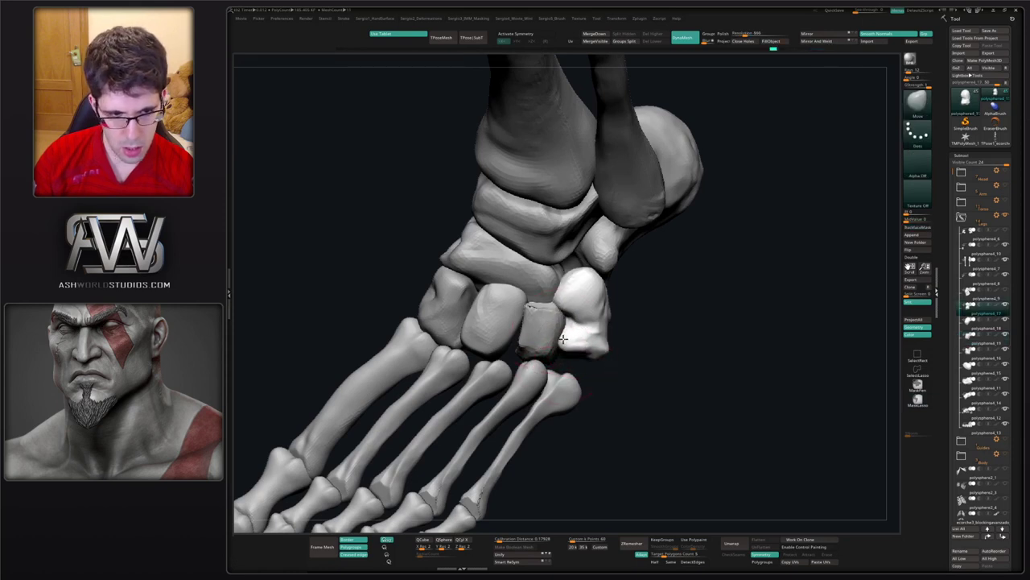
pyautogui.moveTo(582, 339); pyautogui.dragTo(533, 342, button='right')
# - Select the metatarsals, mask them selectively around the first one and adjust their upper ends with the Move brush
pyautogui.keyDown('alt'); pyautogui.click(537, 342); pyautogui.keyUp('alt')
pyautogui.keyDown('alt'); pyautogui.click(537, 340); pyautogui.keyUp('alt')
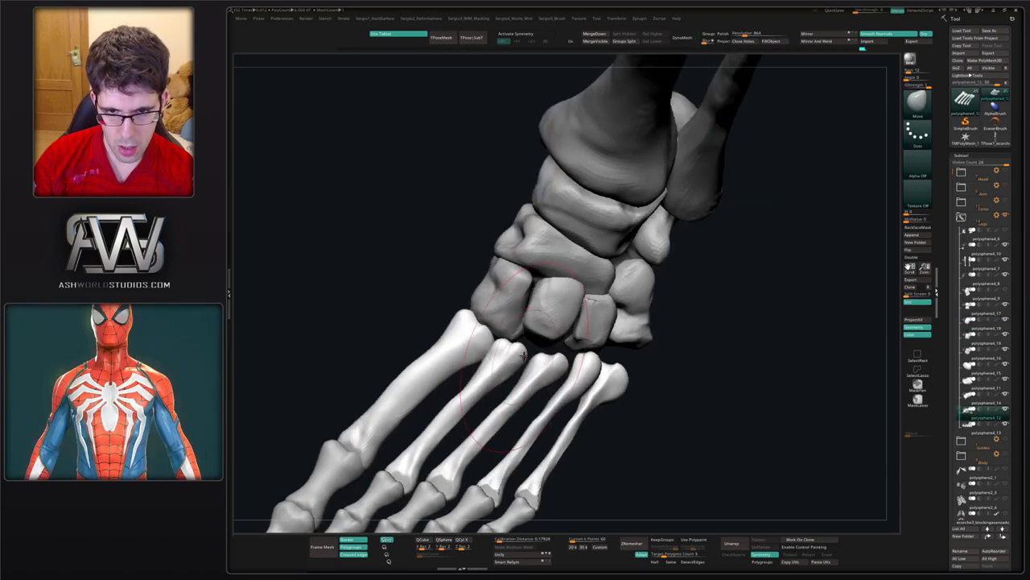
pyautogui.moveTo(540, 342); pyautogui.dragTo(529, 353)
pyautogui.press('w')
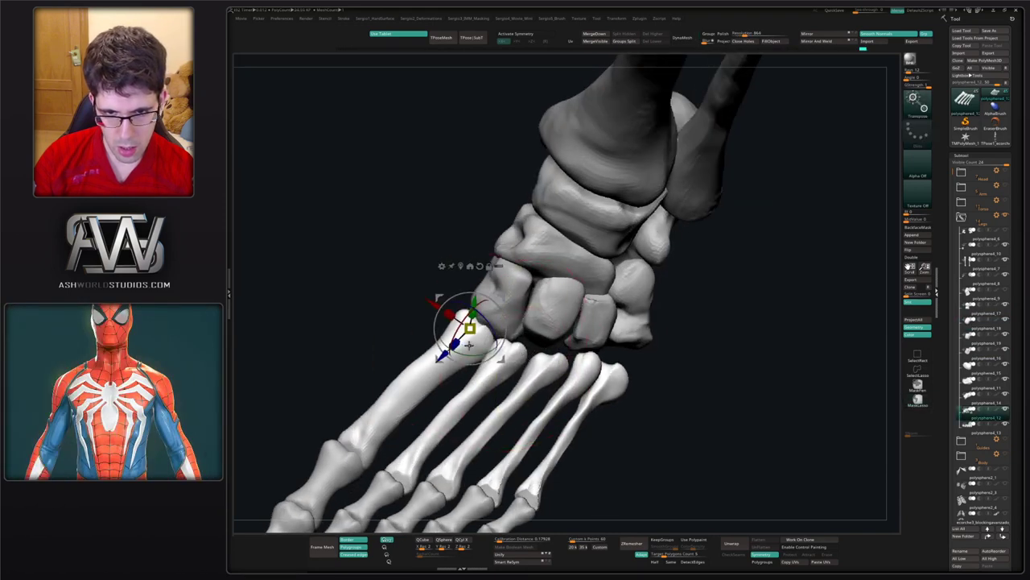
pyautogui.keyDown('ctrl'); pyautogui.click(470, 344); pyautogui.keyUp('ctrl')
pyautogui.press('q')
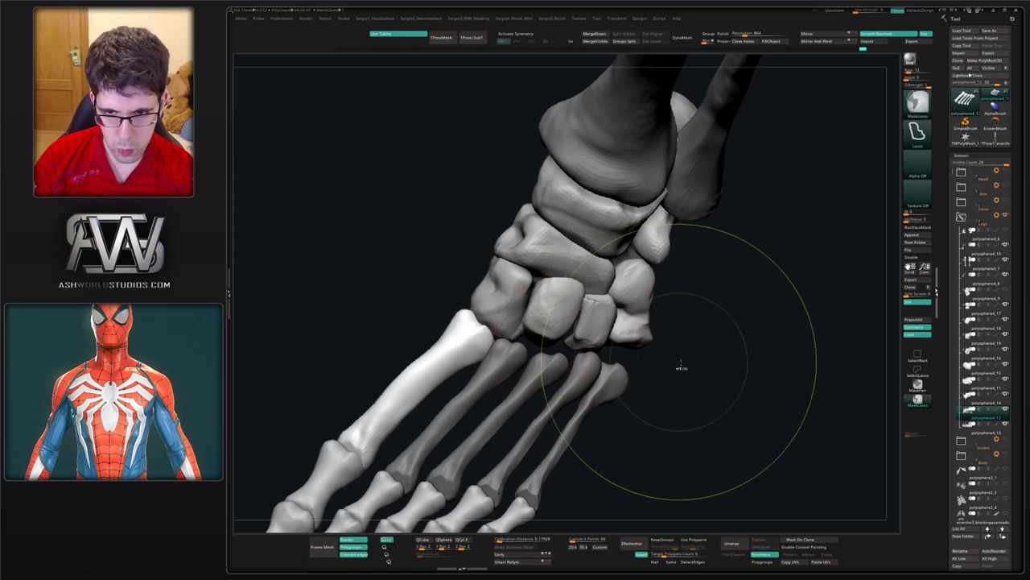
pyautogui.keyDown('ctrl'); pyautogui.click(681, 362); pyautogui.keyUp('ctrl')
pyautogui.moveTo(505, 355); pyautogui.dragTo(522, 338)
# - Mask the first three metatarsals and shift the upper ends of the fourth and fifth with the Move brush
pyautogui.moveTo(576, 346)
pyautogui.mouseDown(button='right')
pyautogui.moveTo(529, 357)
pyautogui.moveTo(562, 353)
pyautogui.mouseUp(button='right')
pyautogui.keyDown('ctrl'); pyautogui.keyDown('shift'); pyautogui.click(557, 373); pyautogui.keyUp('shift'); pyautogui.keyUp('ctrl')
pyautogui.keyDown('ctrl'); pyautogui.keyDown('shift'); pyautogui.click(557, 372); pyautogui.keyUp('shift'); pyautogui.keyUp('ctrl')
pyautogui.keyDown('ctrl'); pyautogui.keyDown('shift'); pyautogui.click(523, 361); pyautogui.keyUp('shift'); pyautogui.keyUp('ctrl')
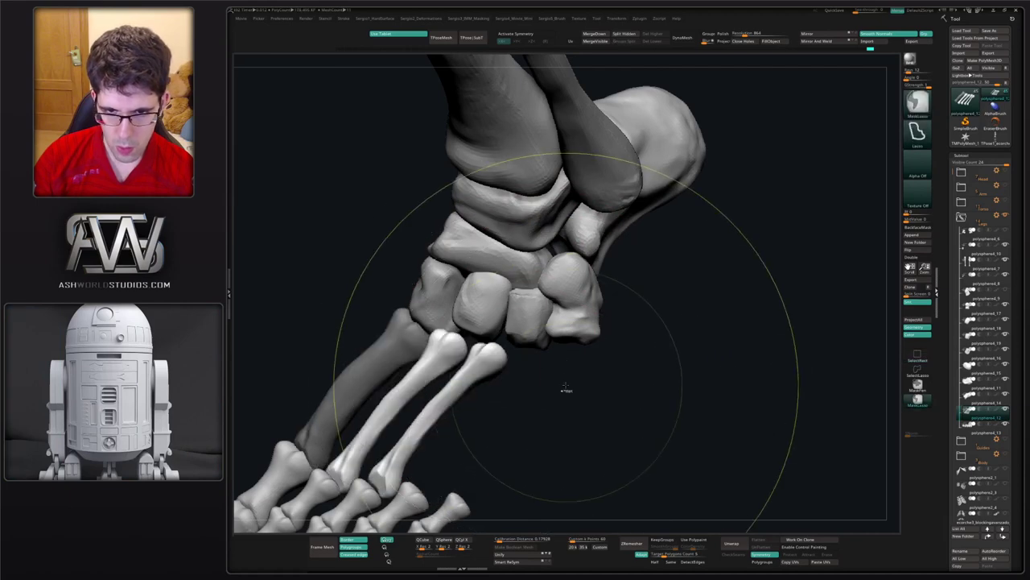
pyautogui.keyDown('ctrl'); pyautogui.click(572, 386); pyautogui.keyUp('ctrl')
pyautogui.keyDown('ctrl'); pyautogui.moveTo(583, 375); pyautogui.dragTo(613, 386); pyautogui.keyUp('ctrl')
pyautogui.keyDown('ctrl'); pyautogui.click(612, 387); pyautogui.keyUp('ctrl')
pyautogui.keyDown('ctrl'); pyautogui.keyDown('shift'); pyautogui.click(600, 387); pyautogui.keyUp('shift'); pyautogui.keyUp('ctrl')
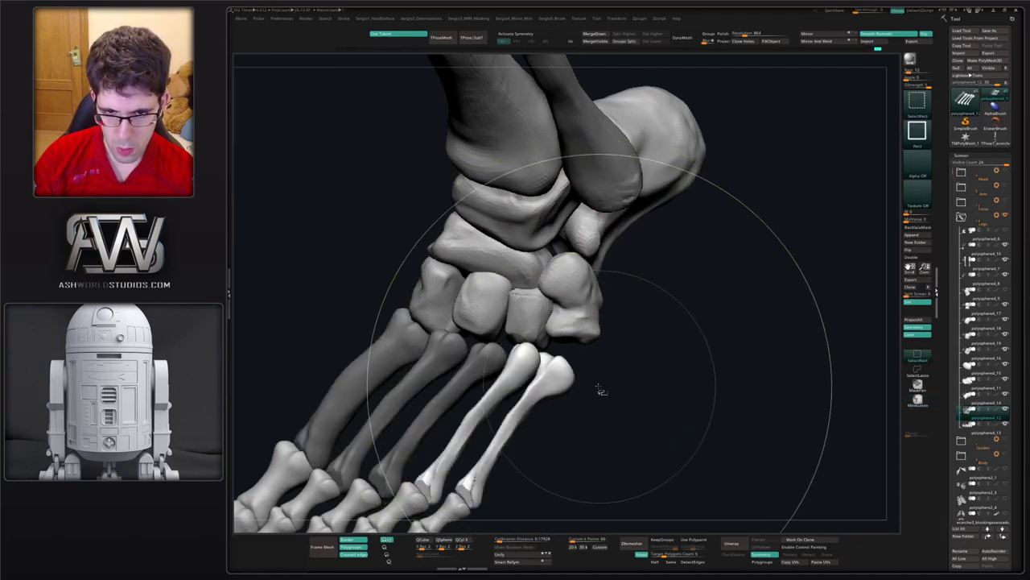
pyautogui.moveTo(535, 363); pyautogui.dragTo(545, 353)
pyautogui.moveTo(529, 349); pyautogui.dragTo(545, 346, button='right')
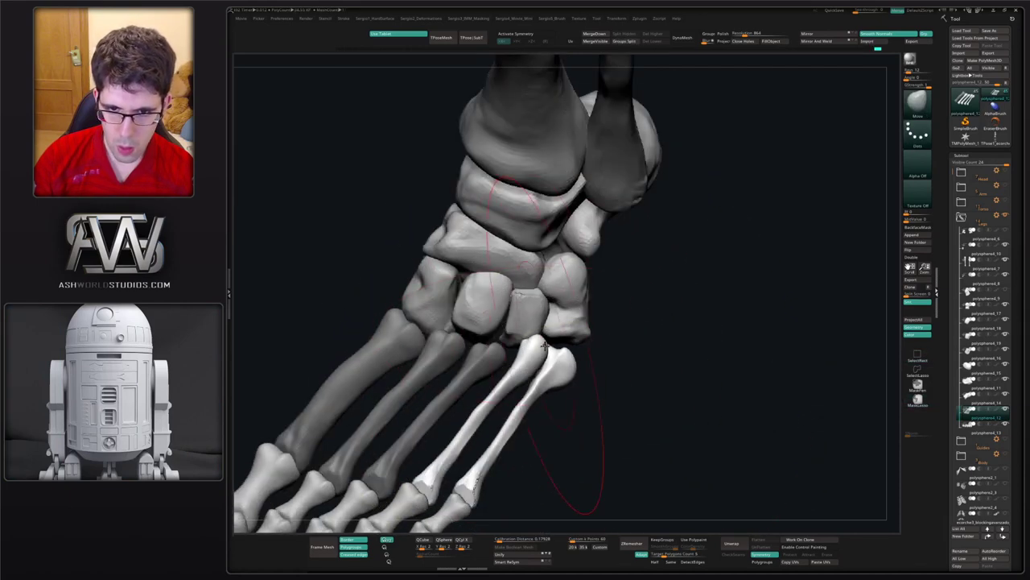
pyautogui.moveTo(541, 343)
pyautogui.mouseDown()
pyautogui.moveTo(512, 314)
pyautogui.moveTo(519, 343)
pyautogui.mouseUp()
# - Check the lateral cuneiform, then select the cuboid and build up its lower edge with the ClayBuildup brush
pyautogui.keyDown('alt'); pyautogui.click(522, 328); pyautogui.keyUp('alt')
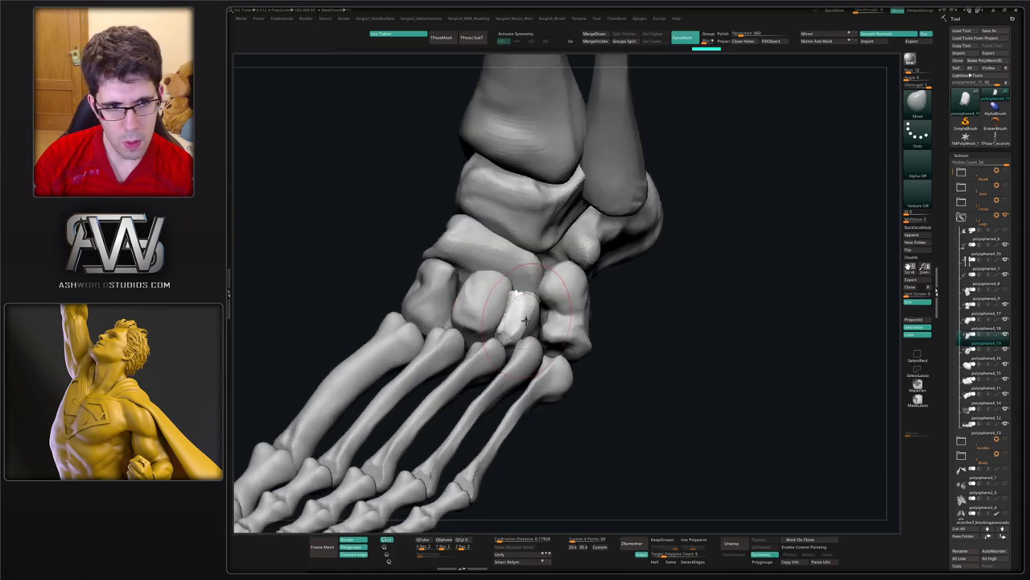
pyautogui.moveTo(525, 329)
pyautogui.mouseDown(button='right')
pyautogui.moveTo(536, 324)
pyautogui.moveTo(506, 333)
pyautogui.mouseUp(button='right')
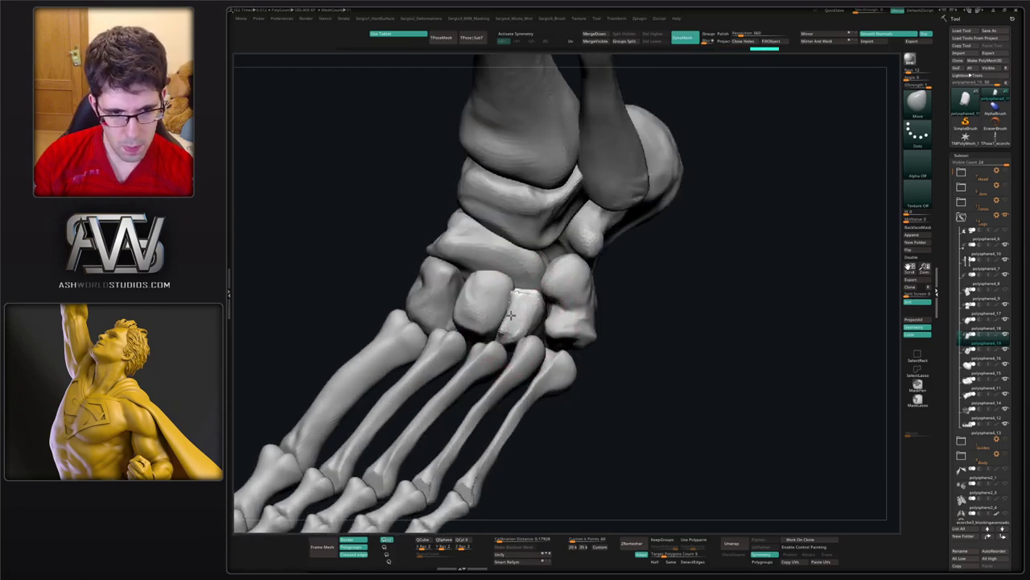
pyautogui.keyDown('alt'); pyautogui.click(550, 337); pyautogui.keyUp('alt')
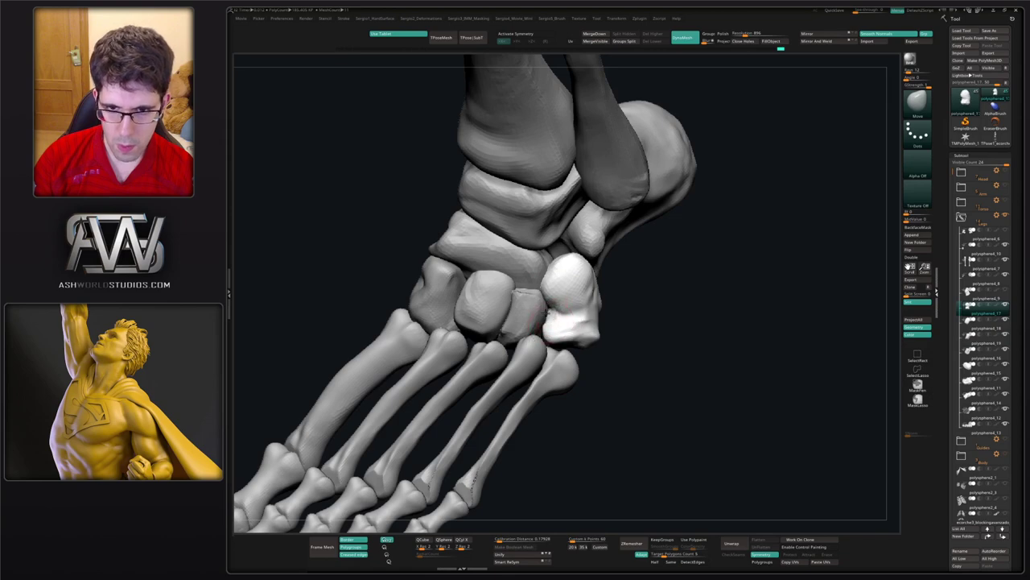
pyautogui.moveTo(547, 313); pyautogui.dragTo(583, 332, button='right')
pyautogui.press('b')
pyautogui.press('c')
pyautogui.press('b')
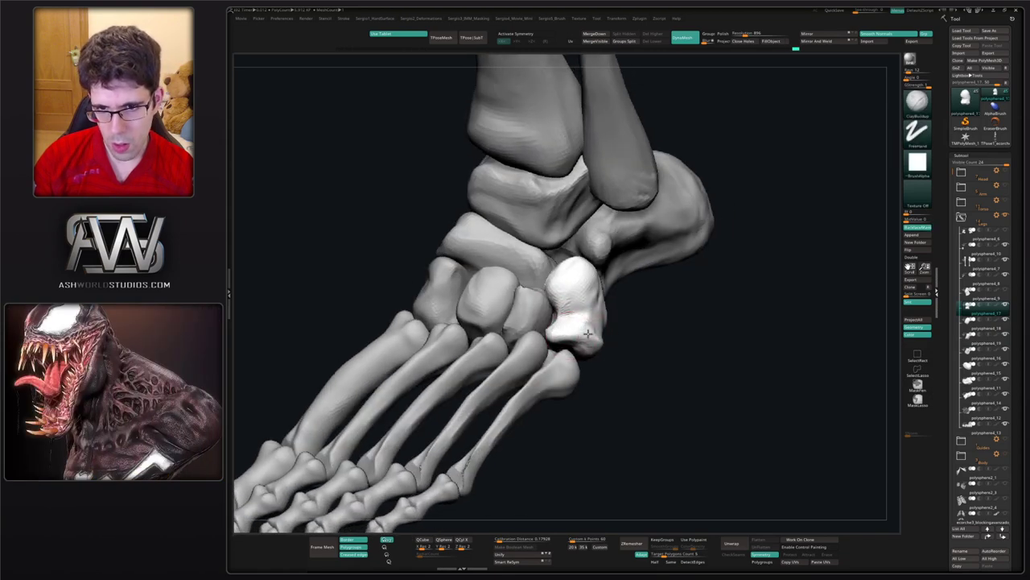
pyautogui.moveTo(581, 347); pyautogui.dragTo(577, 354)
# - Select the metatarsals and adjust the fifth metatarsal's base below the cuboid with the Move and Move Topology brushes
pyautogui.moveTo(578, 364); pyautogui.dragTo(599, 369, button='right')
pyautogui.keyDown('alt'); pyautogui.click(570, 379); pyautogui.keyUp('alt')
pyautogui.press('b')
pyautogui.press('m')
pyautogui.press('v')
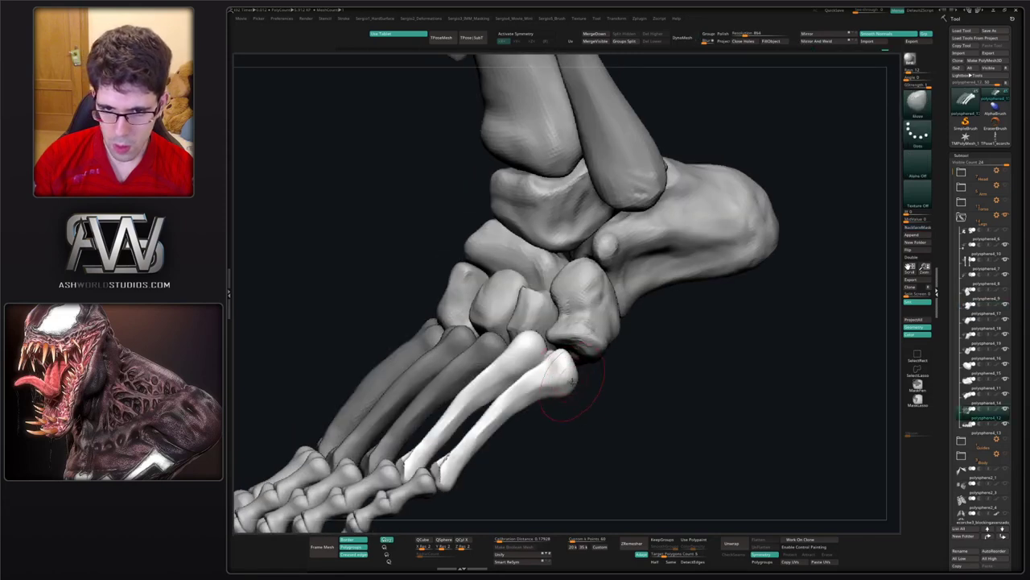
pyautogui.press('b')
pyautogui.press('m')
pyautogui.press('t')
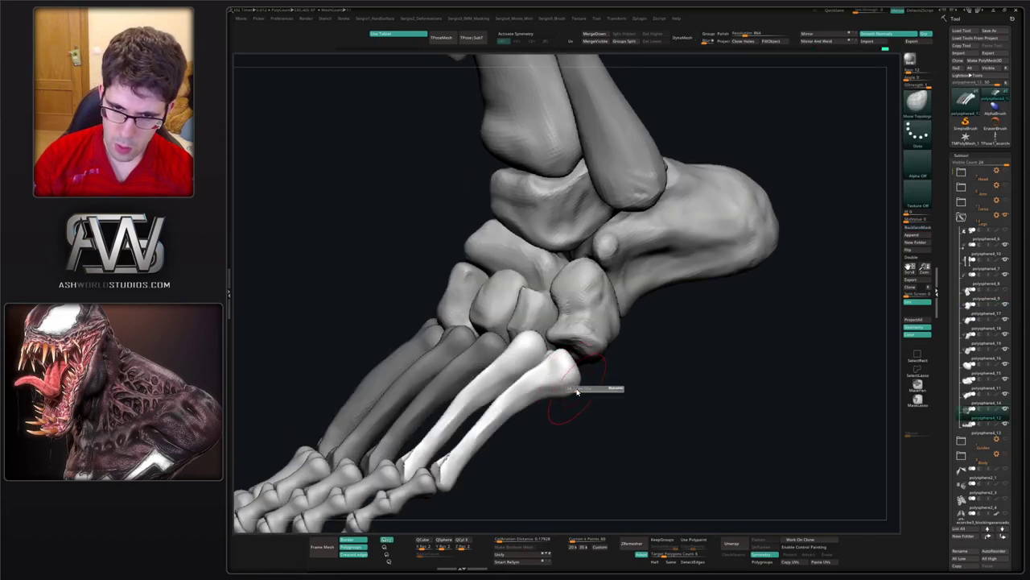
# - Isolate the cuboid, sculpt and smooth its faces with ClayBuildup, and restore the surrounding bones to check the fit
pyautogui.moveTo(594, 361)
pyautogui.mouseDown(button='right')
pyautogui.moveTo(615, 361)
pyautogui.moveTo(595, 329)
pyautogui.moveTo(602, 288)
pyautogui.moveTo(617, 318)
pyautogui.mouseUp(button='right')
pyautogui.keyDown('alt'); pyautogui.click(607, 349); pyautogui.keyUp('alt')
pyautogui.hotkey('shift', 'alt', 's')
pyautogui.press('b')
pyautogui.press('c')
pyautogui.press('b')
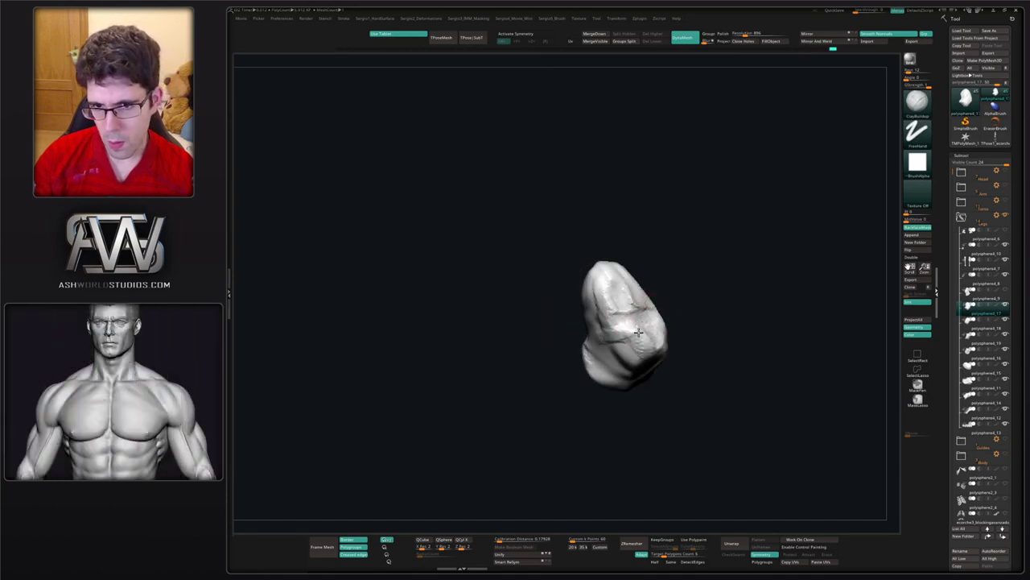
pyautogui.keyDown('shift'); pyautogui.moveTo(634, 354); pyautogui.dragTo(620, 342); pyautogui.keyUp('shift')
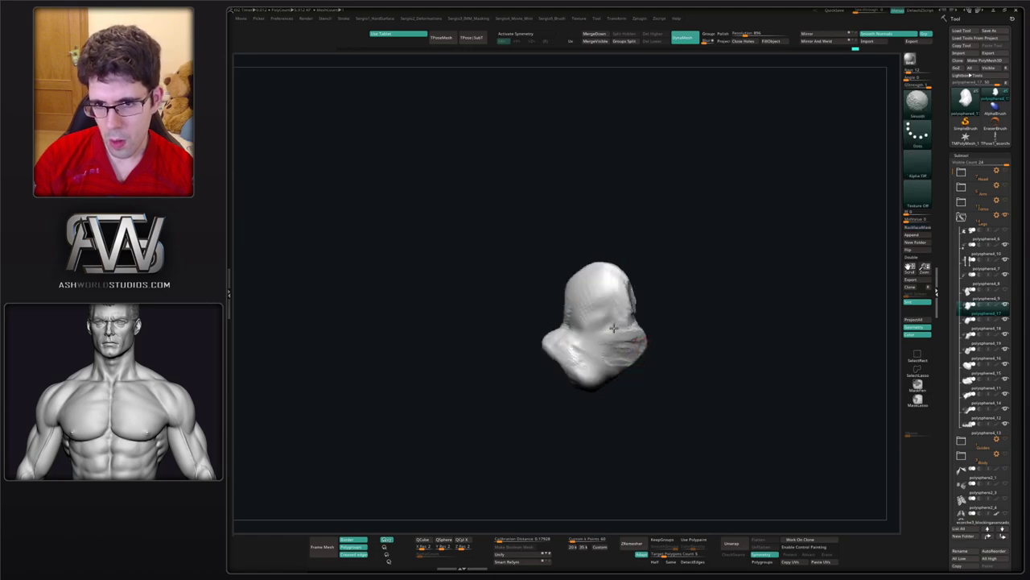
pyautogui.moveTo(619, 343)
pyautogui.keyDown('ctrl'); pyautogui.mouseDown(button='right')
pyautogui.moveTo(628, 330)
pyautogui.moveTo(623, 339)
pyautogui.mouseUp(button='right'); pyautogui.keyUp('ctrl')
pyautogui.hotkey('shift', 'alt', 's')
pyautogui.keyDown('shift'); pyautogui.moveTo(622, 339); pyautogui.dragTo(632, 319); pyautogui.keyUp('shift')
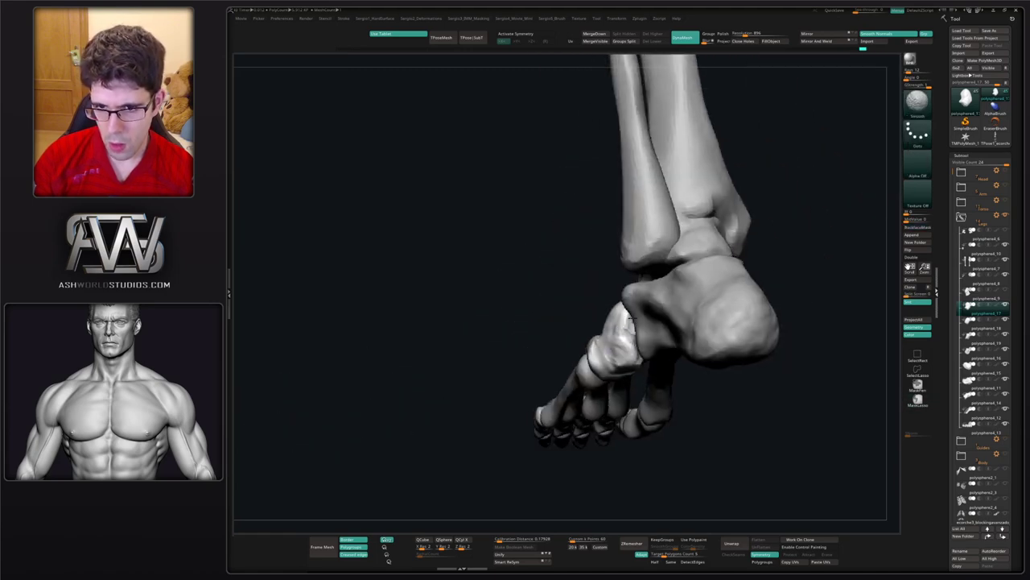
pyautogui.moveTo(620, 388); pyautogui.dragTo(642, 384, button='right')
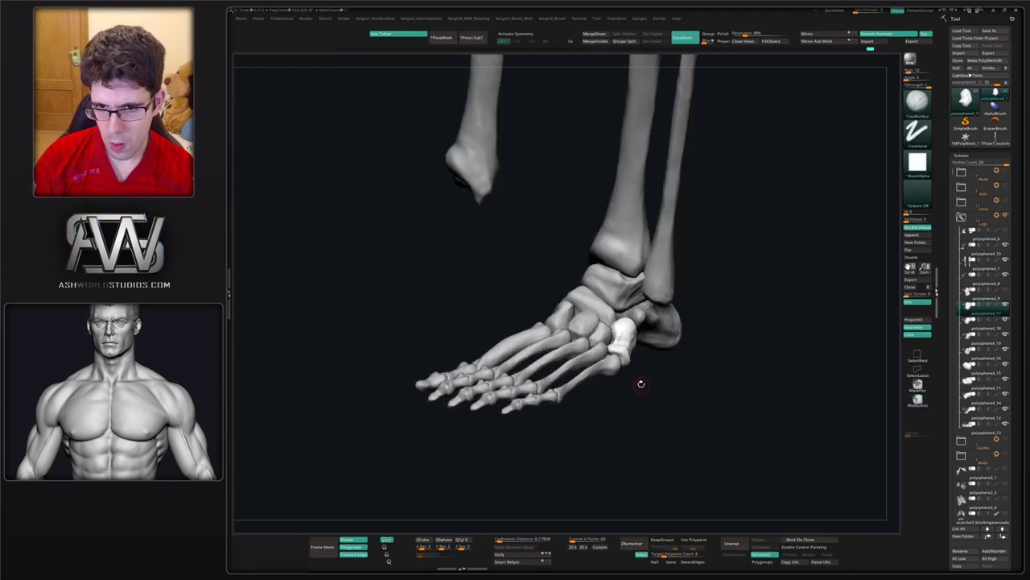
# - Isolate the lateral cuneiform, smooth its faces and edges, and bring back the rest of the leg
pyautogui.keyDown('ctrl'); pyautogui.moveTo(620, 329); pyautogui.dragTo(591, 326, button='right'); pyautogui.keyUp('ctrl')
pyautogui.keyDown('alt'); pyautogui.click(614, 401); pyautogui.keyUp('alt')
pyautogui.hotkey('alt', 's')
pyautogui.keyDown('ctrl'); pyautogui.moveTo(644, 315); pyautogui.dragTo(651, 326); pyautogui.keyUp('ctrl')
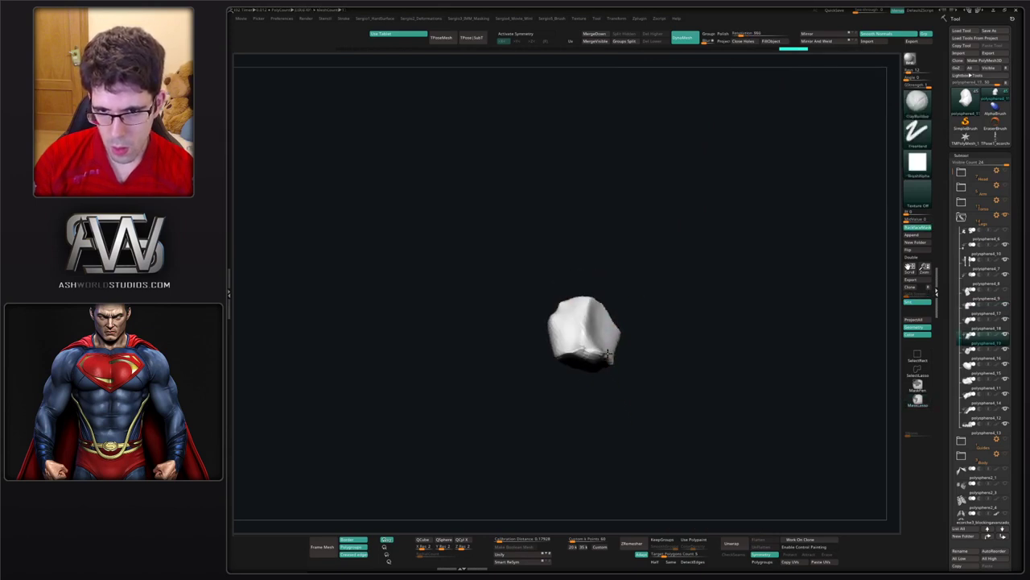
pyautogui.keyDown('shift'); pyautogui.moveTo(594, 351); pyautogui.dragTo(578, 349); pyautogui.keyUp('shift')
pyautogui.moveTo(578, 349); pyautogui.dragTo(594, 322, button='right')
pyautogui.moveTo(563, 335)
pyautogui.keyDown('shift'); pyautogui.mouseDown()
pyautogui.moveTo(571, 327)
pyautogui.moveTo(592, 351)
pyautogui.mouseUp(); pyautogui.keyUp('shift')
pyautogui.keyDown('ctrl'); pyautogui.moveTo(596, 351); pyautogui.dragTo(592, 322, button='right'); pyautogui.keyUp('ctrl')
pyautogui.moveTo(592, 322); pyautogui.dragTo(598, 270, button='right')
pyautogui.hotkey('alt', 's')
pyautogui.moveTo(599, 270)
pyautogui.mouseDown()
pyautogui.moveTo(609, 358)
pyautogui.moveTo(667, 292)
pyautogui.moveTo(688, 387)
pyautogui.moveTo(683, 276)
pyautogui.moveTo(728, 266)
pyautogui.moveTo(675, 293)
pyautogui.mouseUp()
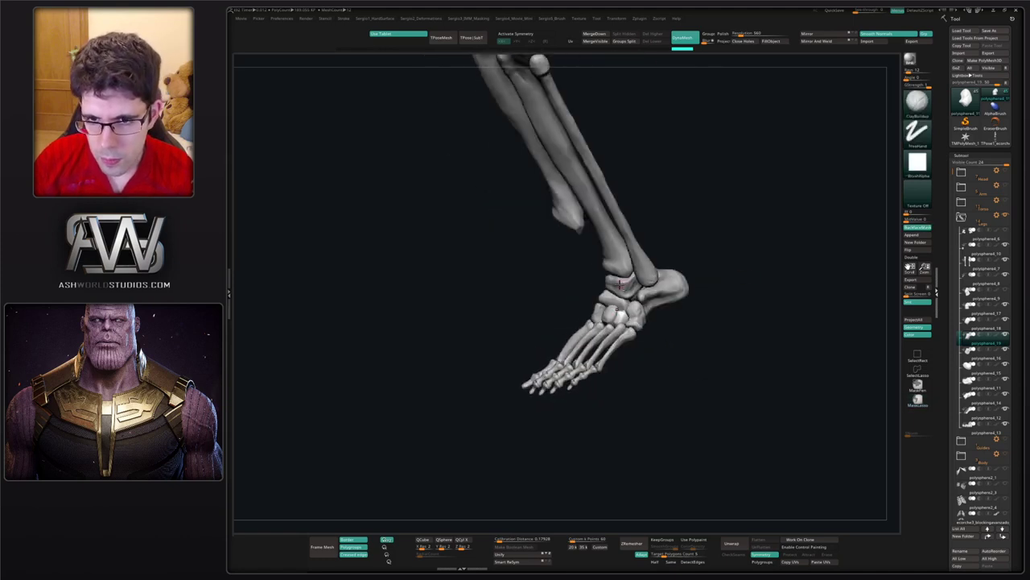
# - Select the talus and carve shallow hollows into its front surface with the Clay brush
pyautogui.keyDown('alt'); pyautogui.click(622, 284); pyautogui.keyUp('alt')
pyautogui.keyDown('ctrl'); pyautogui.moveTo(622, 284); pyautogui.dragTo(630, 318, button='right'); pyautogui.keyUp('ctrl')
pyautogui.press('b')
pyautogui.press('c')
pyautogui.press('l')
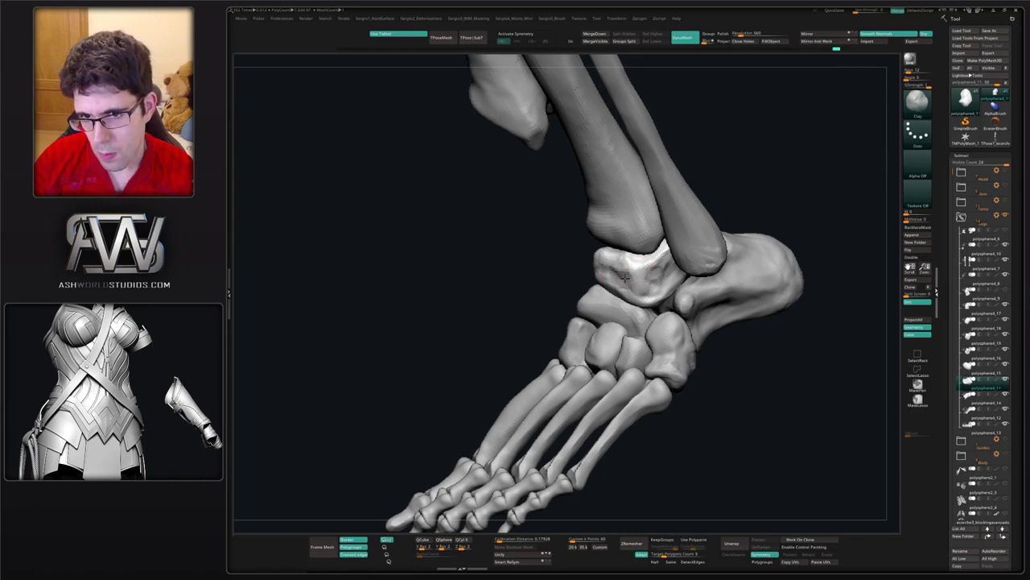
pyautogui.keyDown('alt'); pyautogui.moveTo(625, 278); pyautogui.dragTo(633, 287); pyautogui.keyUp('alt')
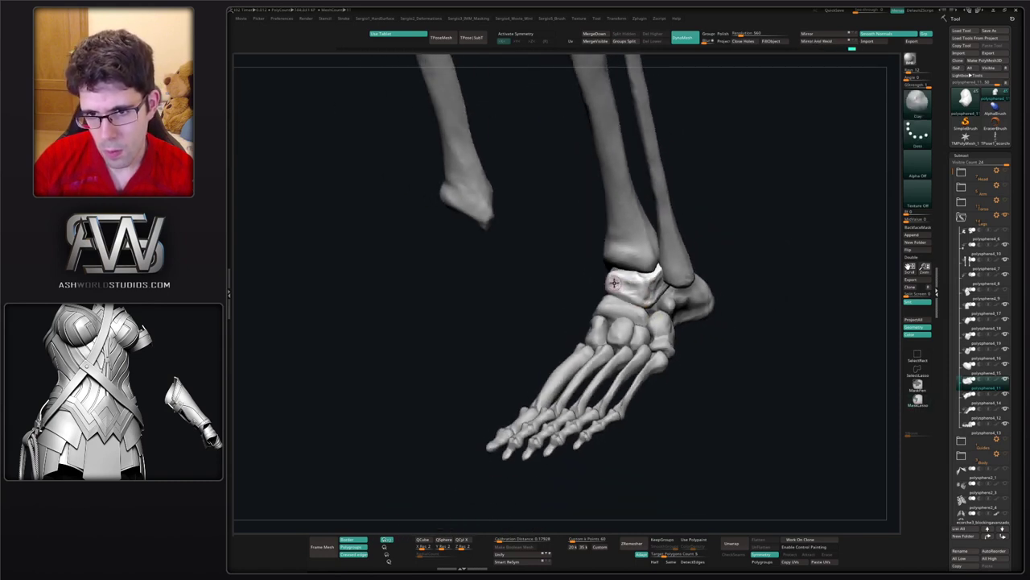
pyautogui.moveTo(613, 282)
pyautogui.mouseDown(button='right')
pyautogui.moveTo(627, 285)
pyautogui.moveTo(616, 278)
pyautogui.mouseUp(button='right')
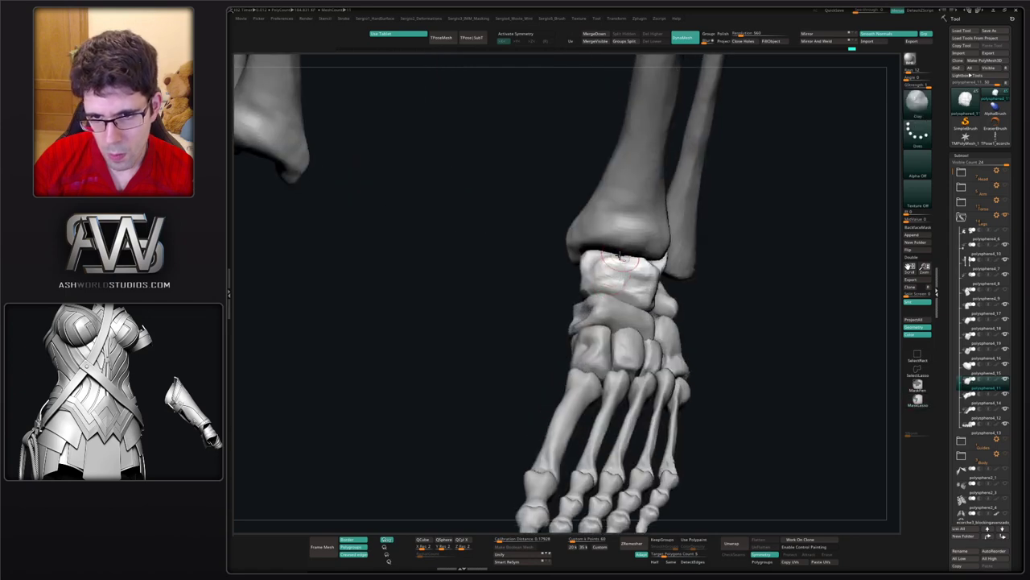
pyautogui.moveTo(629, 279); pyautogui.dragTo(657, 306, button='right')
pyautogui.keyDown('ctrl'); pyautogui.moveTo(657, 306); pyautogui.dragTo(653, 302, button='right'); pyautogui.keyUp('ctrl')
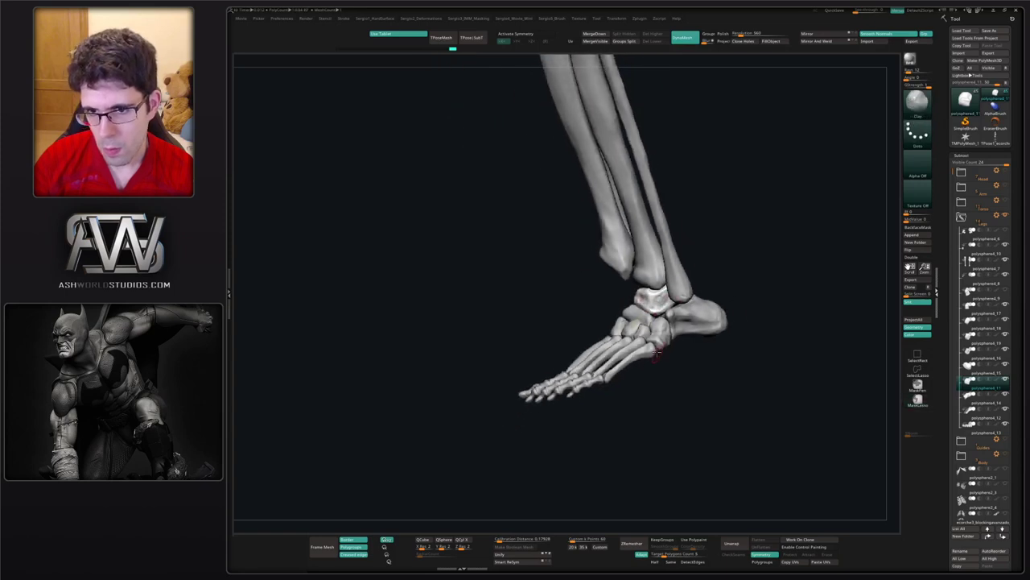
pyautogui.moveTo(659, 352); pyautogui.dragTo(685, 361, button='right')
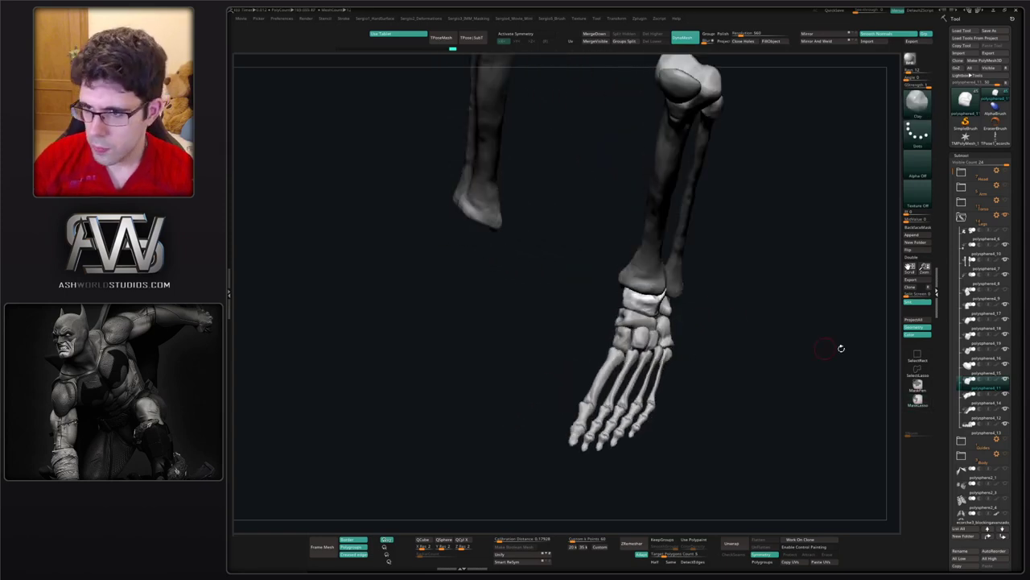
# - Isolate the cuboid and use Mirror And Weld to copy it to the opposite foot, undoing the first attempt
pyautogui.click(985, 295)
pyautogui.hotkey('alt', 's')
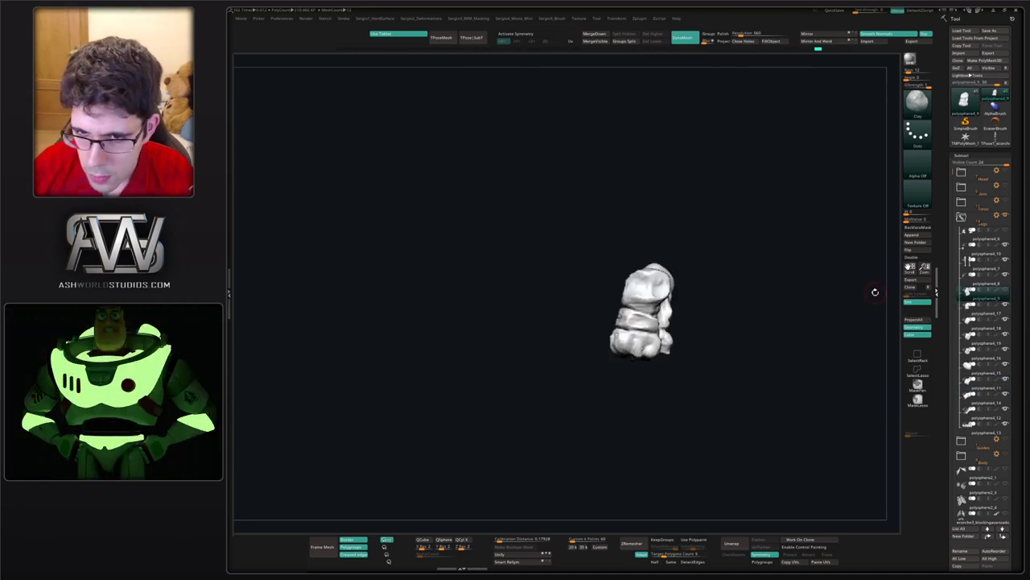
pyautogui.press('Down')
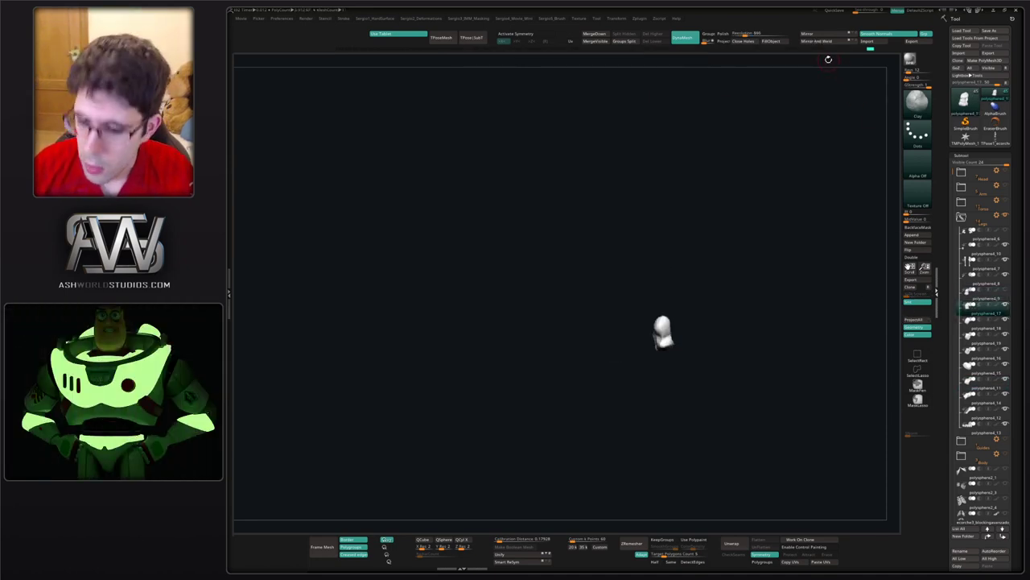
pyautogui.click(821, 41)
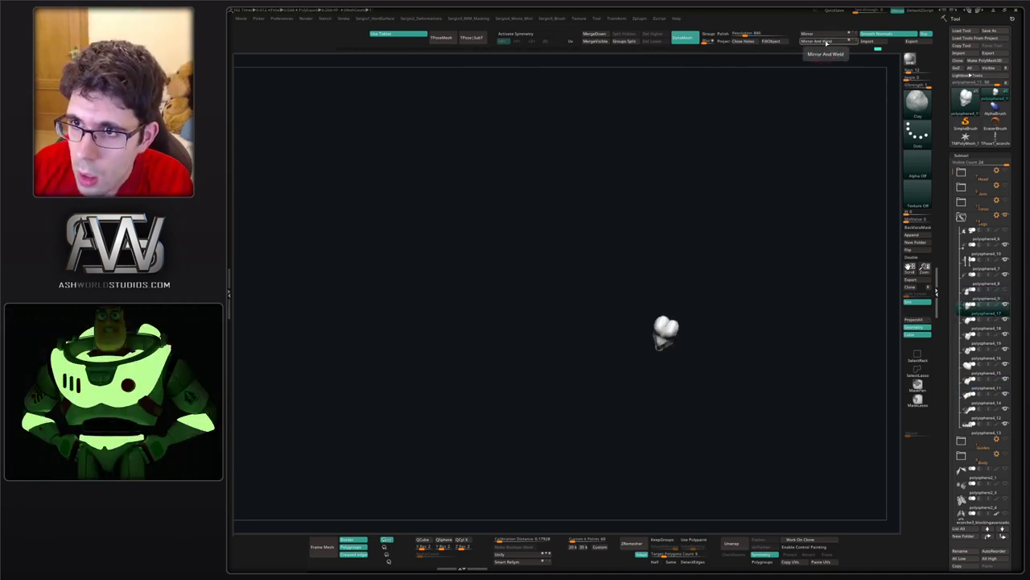
pyautogui.hotkey('ctrl', 'z')
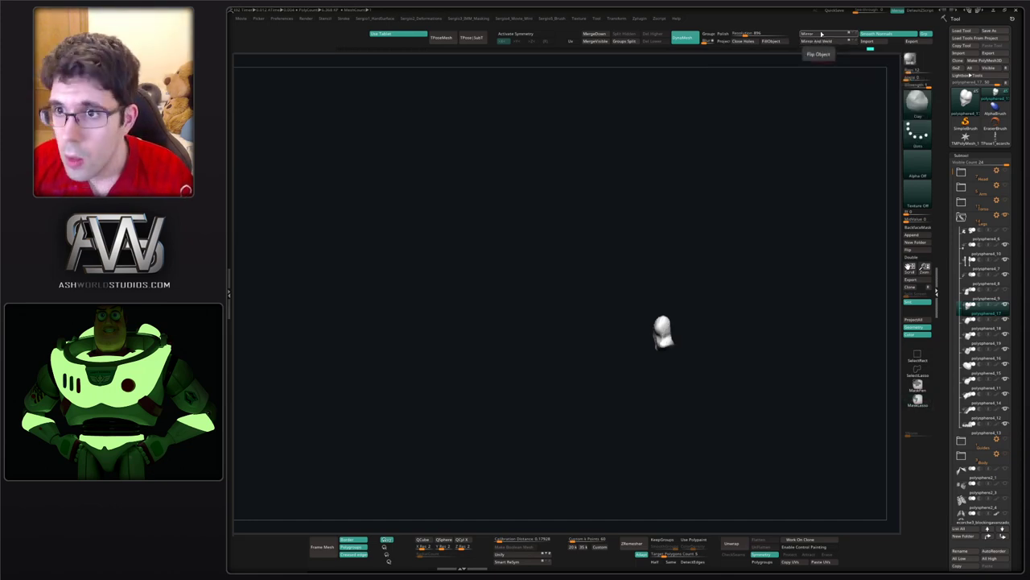
pyautogui.click(819, 43)
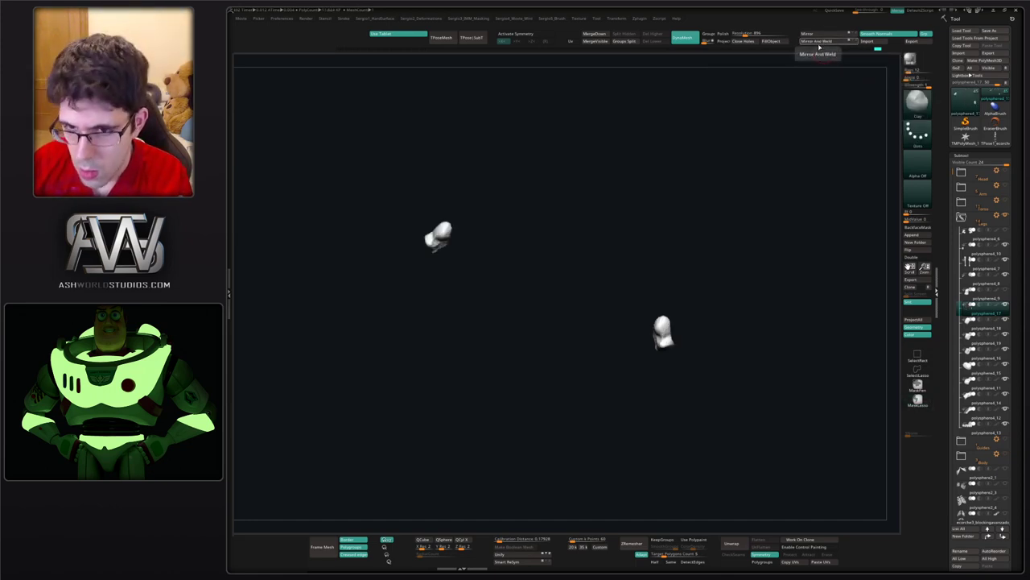
# - Mirror and weld the intermediate, lateral and medial cuneiforms to the opposite foot, one subtool at a time
pyautogui.press('Down')
pyautogui.click(823, 42)
pyautogui.press('Down')
pyautogui.click(825, 42)
pyautogui.press('Down')
pyautogui.click(824, 42)
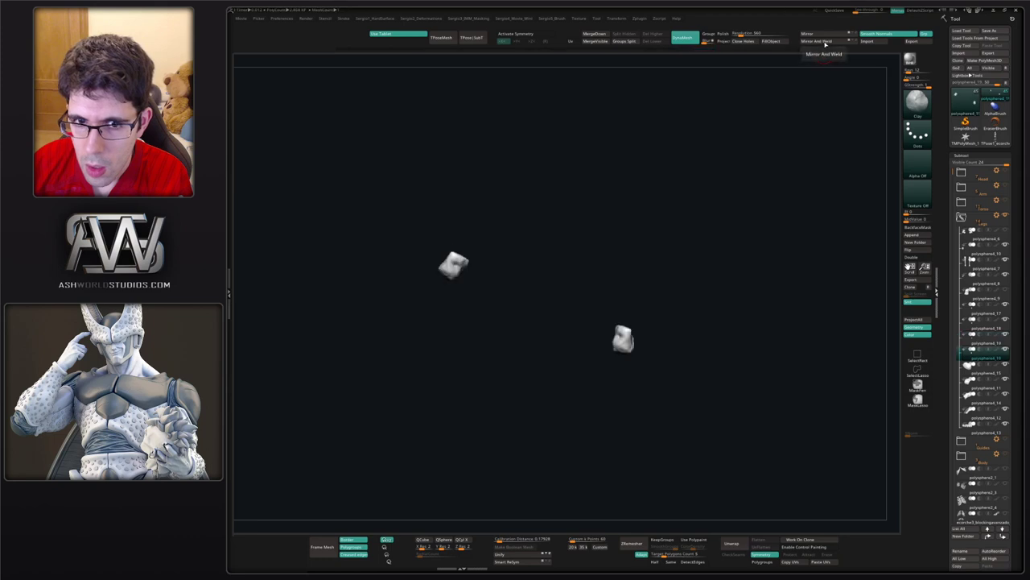
# - Mirror and weld the navicular, talus and calcaneus to the opposite foot, one subtool at a time
pyautogui.press('Down')
pyautogui.click(825, 43)
pyautogui.press('Down')
pyautogui.click(826, 43)
pyautogui.press('Down')
pyautogui.click(827, 43)
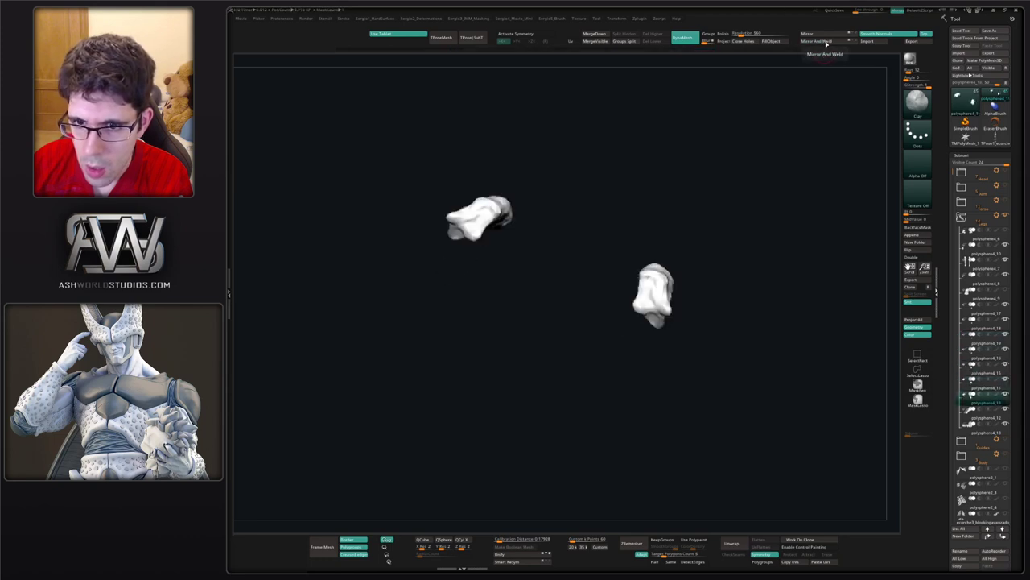
# - Undo the masked metatarsal mirroring, clear the mask, then mirror and weld all metatarsals and the toe phalanges
pyautogui.press('Down')
pyautogui.click(828, 44)
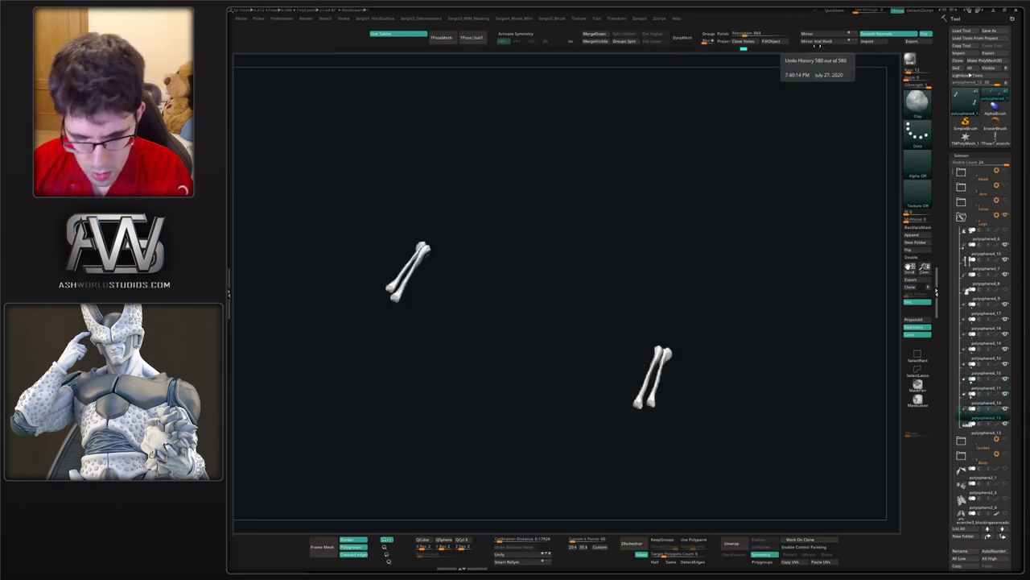
pyautogui.hotkey('ctrl', 'z')
pyautogui.keyDown('ctrl'); pyautogui.moveTo(765, 261); pyautogui.dragTo(754, 223); pyautogui.keyUp('ctrl')
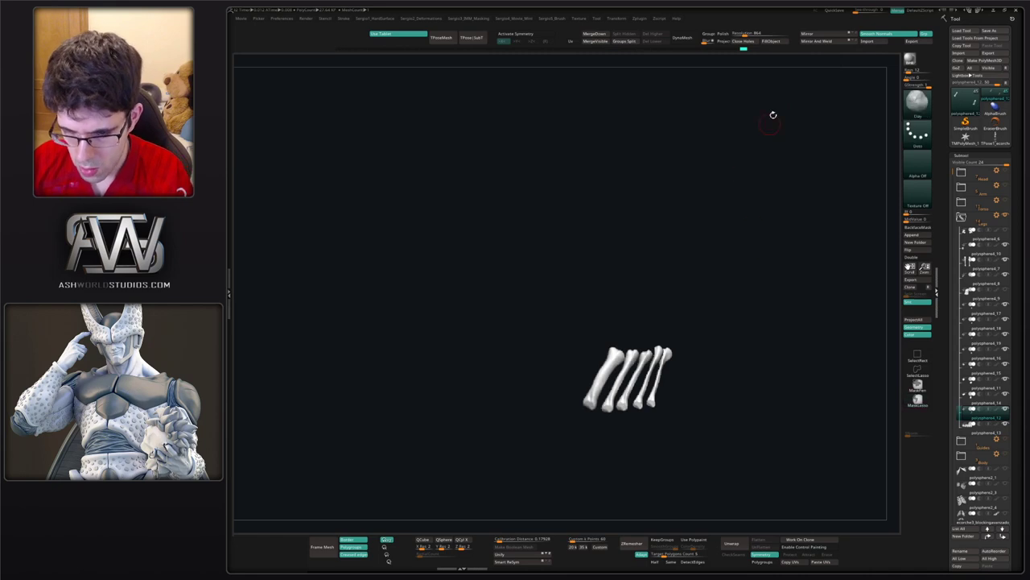
pyautogui.click(816, 42)
pyautogui.press('Down')
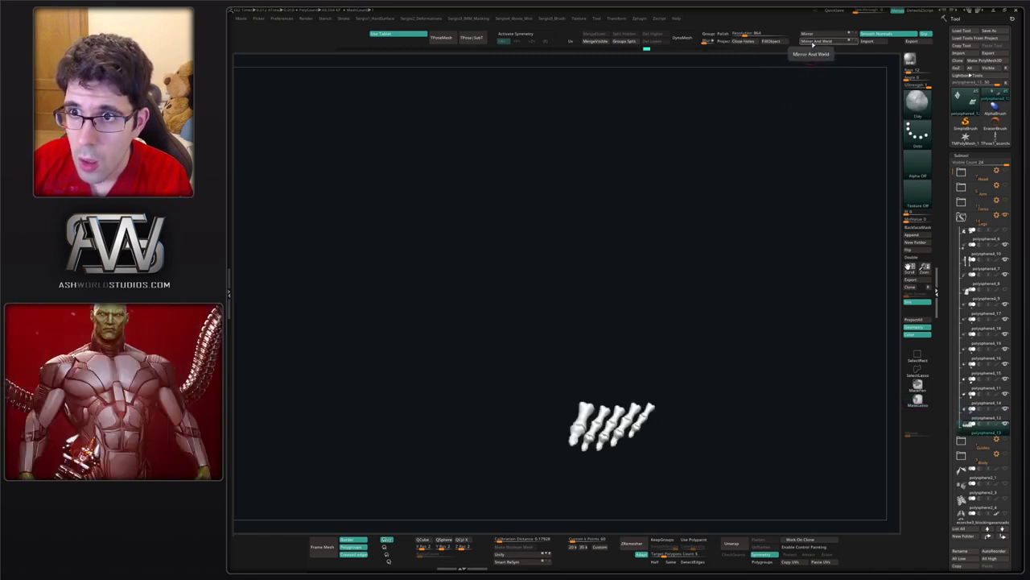
pyautogui.click(812, 45)
# - Activate X symmetry on the mirrored foot bone subtools, working back from the toe phalanges to the fibula
pyautogui.press('x')
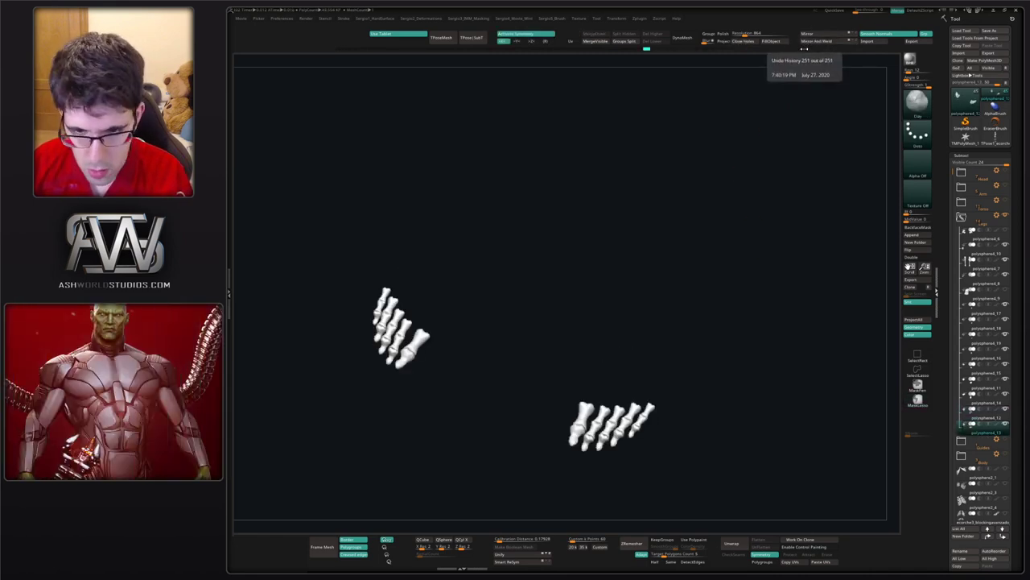
pyautogui.press('Up')
pyautogui.press('x')
pyautogui.press('Up')
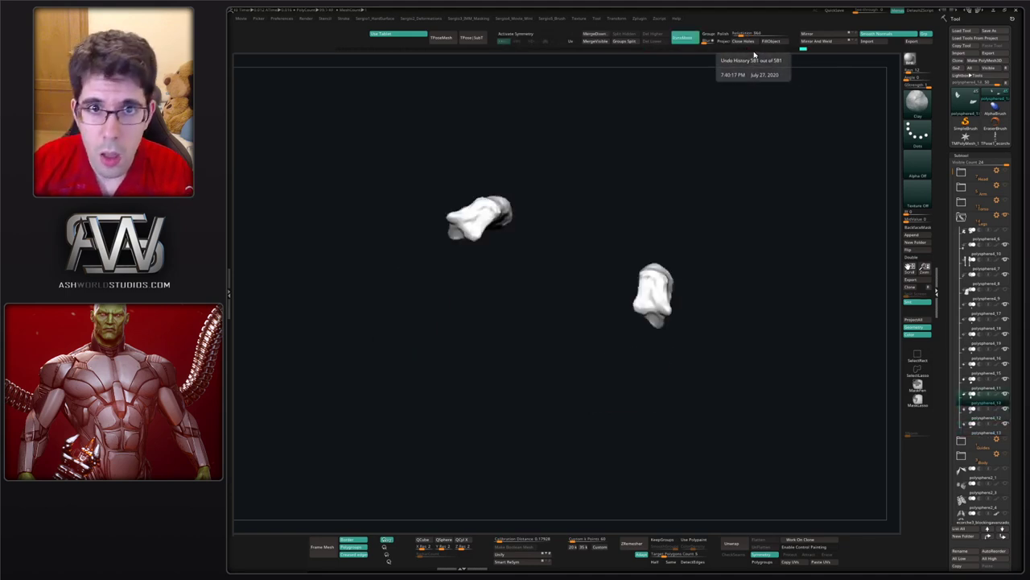
pyautogui.press('x')
pyautogui.press('Up')
pyautogui.press('Up')
pyautogui.press('Up')
pyautogui.press('Up')
pyautogui.press('Up')
pyautogui.press('Up')
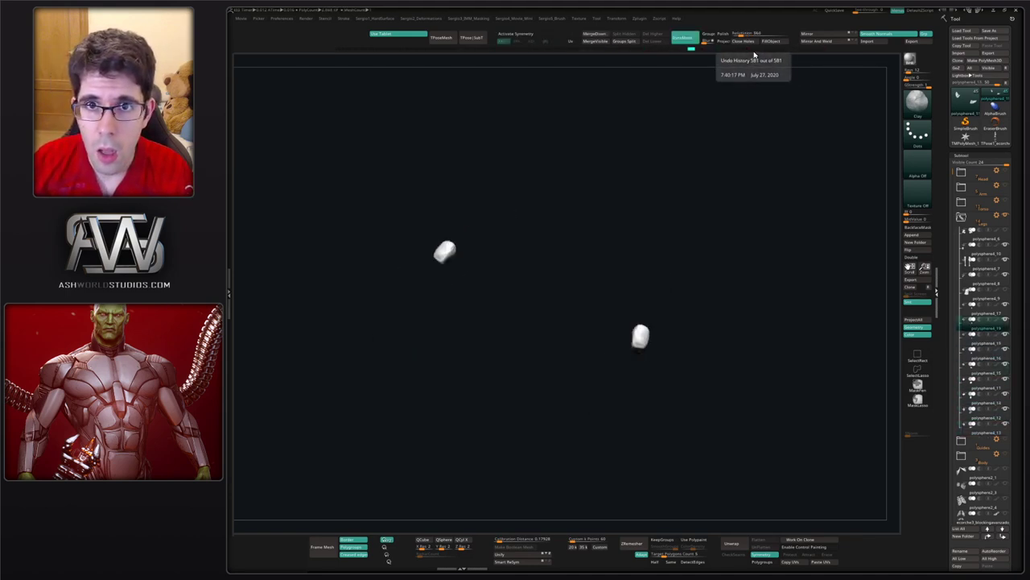
pyautogui.press('Up')
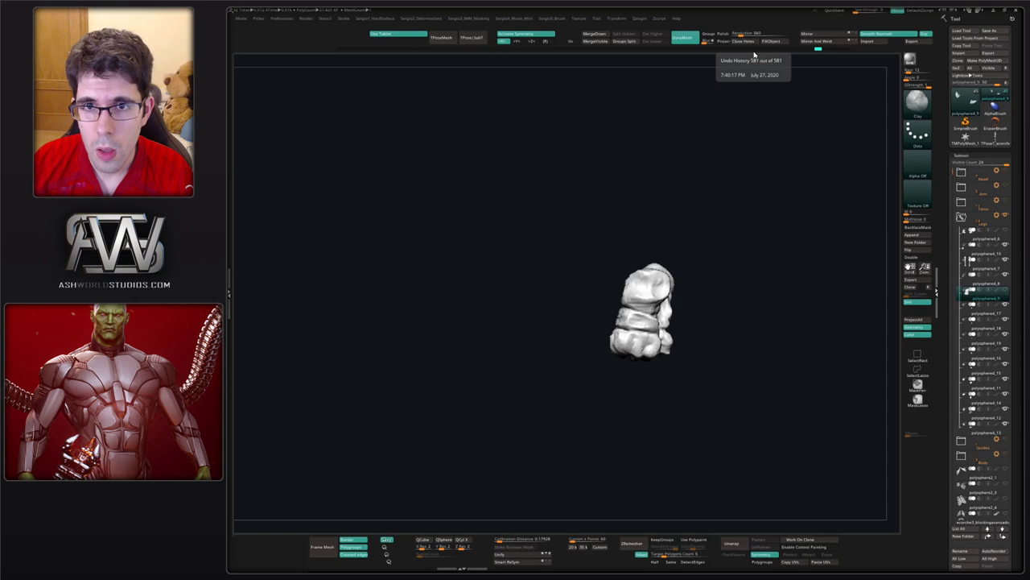
pyautogui.press('Up')
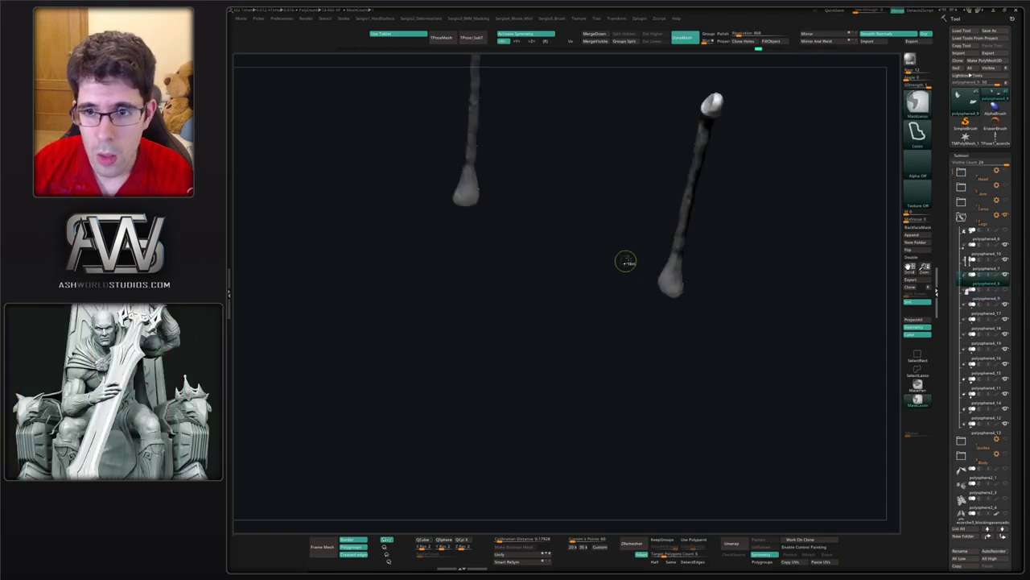
# - Show all leg bones again and examine both mirrored lower legs and feet from several angles
pyautogui.keyDown('ctrl'); pyautogui.moveTo(625, 260); pyautogui.dragTo(629, 208, button='right'); pyautogui.keyUp('ctrl')
pyautogui.hotkey('alt', 's')
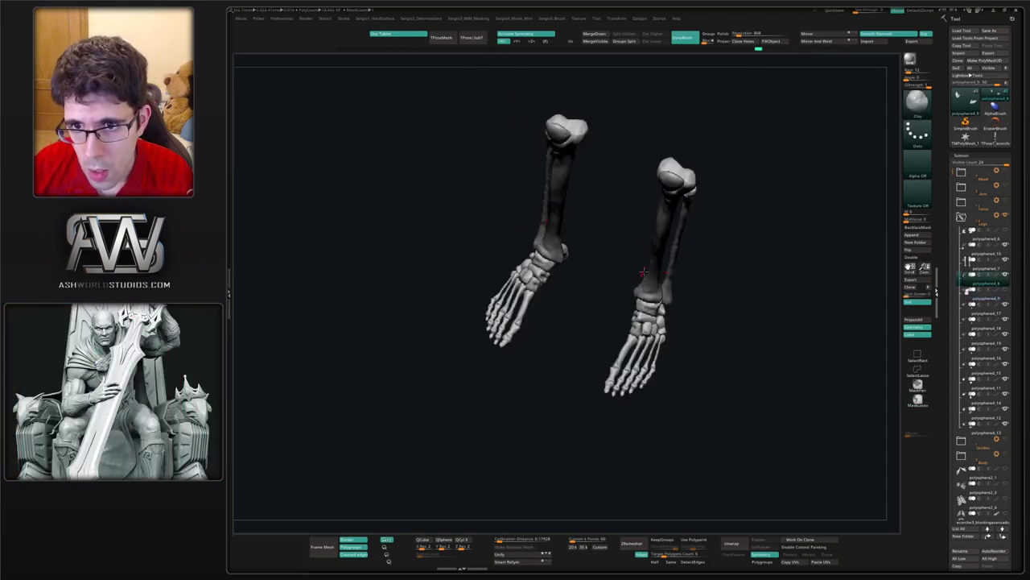
pyautogui.moveTo(632, 270); pyautogui.dragTo(685, 264, button='right')
pyautogui.moveTo(684, 264); pyautogui.dragTo(642, 409)
pyautogui.keyDown('alt'); pyautogui.moveTo(644, 408); pyautogui.dragTo(646, 360, button='right'); pyautogui.keyUp('alt')
pyautogui.keyDown('ctrl'); pyautogui.moveTo(646, 359); pyautogui.dragTo(613, 310, button='right'); pyautogui.keyUp('ctrl')
pyautogui.keyDown('ctrl'); pyautogui.moveTo(614, 310); pyautogui.dragTo(600, 382, button='right'); pyautogui.keyUp('ctrl')
pyautogui.keyDown('alt'); pyautogui.moveTo(749, 342); pyautogui.dragTo(624, 338, button='right'); pyautogui.keyUp('alt')
pyautogui.moveTo(624, 338); pyautogui.dragTo(493, 326, button='right')
pyautogui.moveTo(493, 326); pyautogui.dragTo(629, 294, button='right')
pyautogui.keyDown('ctrl'); pyautogui.moveTo(630, 294); pyautogui.dragTo(591, 379, button='right'); pyautogui.keyUp('ctrl')
pyautogui.keyDown('ctrl'); pyautogui.moveTo(591, 379); pyautogui.dragTo(651, 358, button='right'); pyautogui.keyUp('ctrl')
pyautogui.moveTo(729, 295); pyautogui.dragTo(702, 334, button='right')
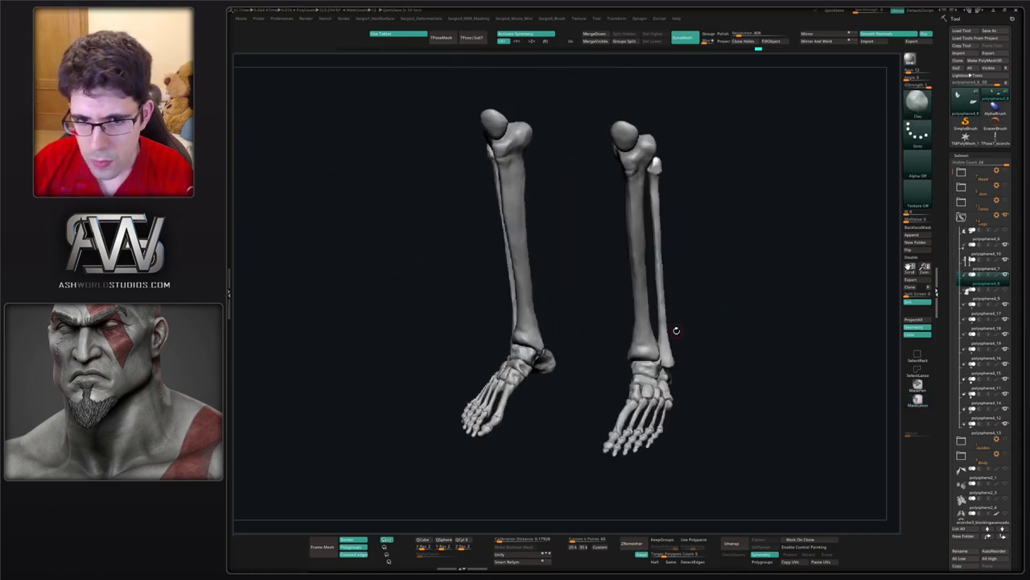
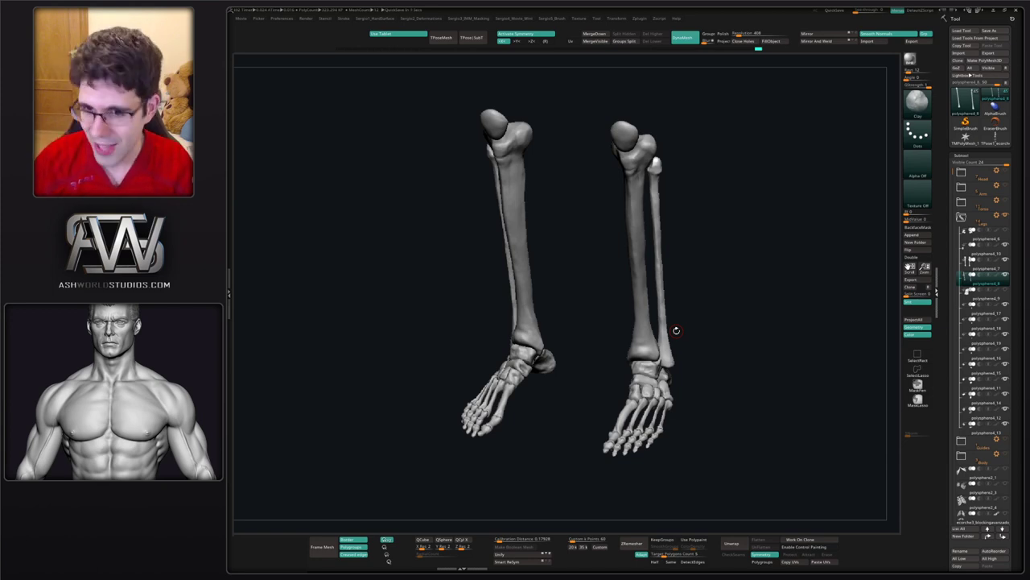
# - Isolate the ankle and midfoot bone subtool, inspect it from several angles, and collapse the Legs folder
pyautogui.moveTo(706, 272); pyautogui.dragTo(808, 245, button='right')
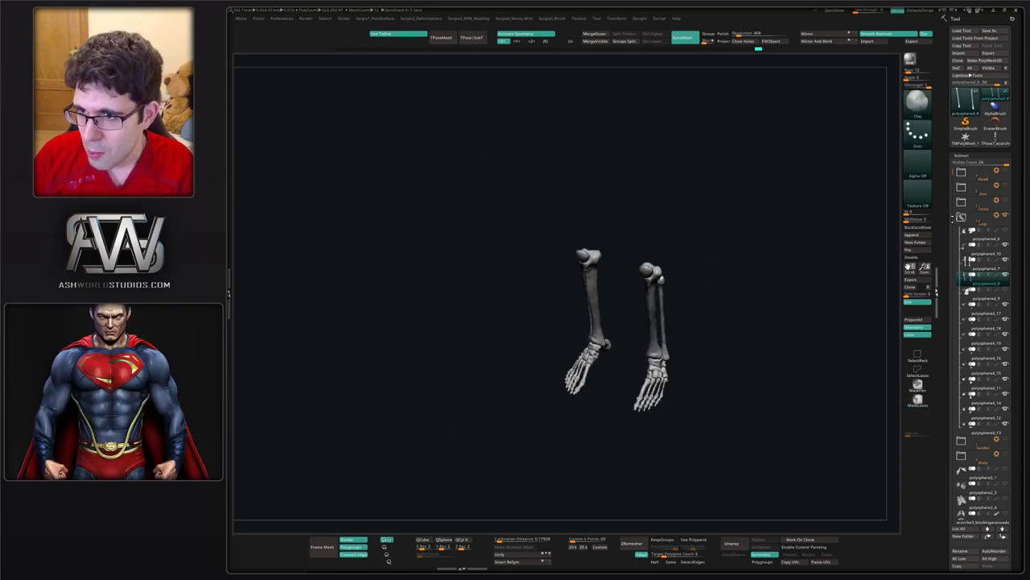
pyautogui.click(966, 297)
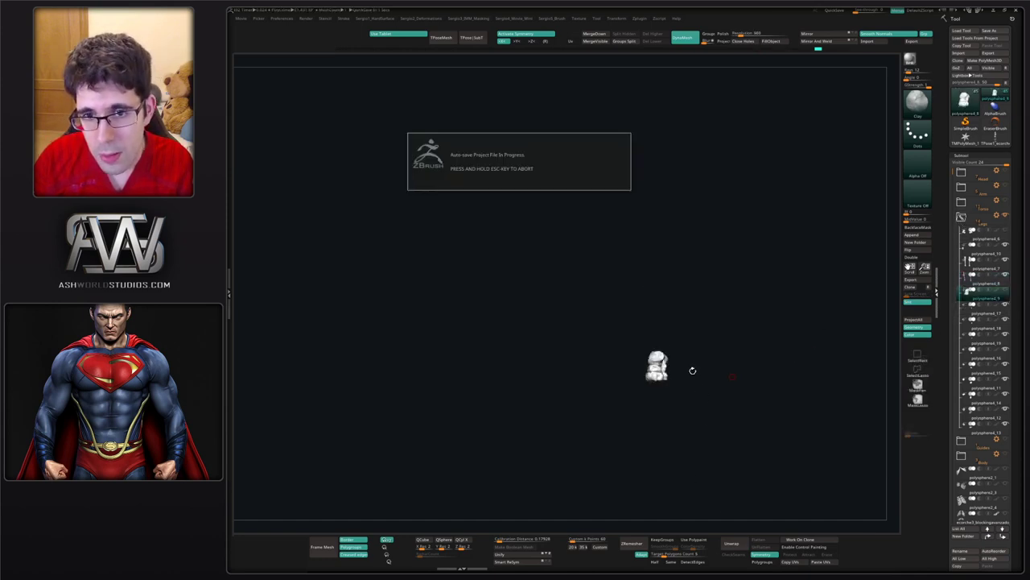
pyautogui.moveTo(697, 371); pyautogui.dragTo(700, 314, button='right')
pyautogui.moveTo(699, 313); pyautogui.dragTo(788, 271)
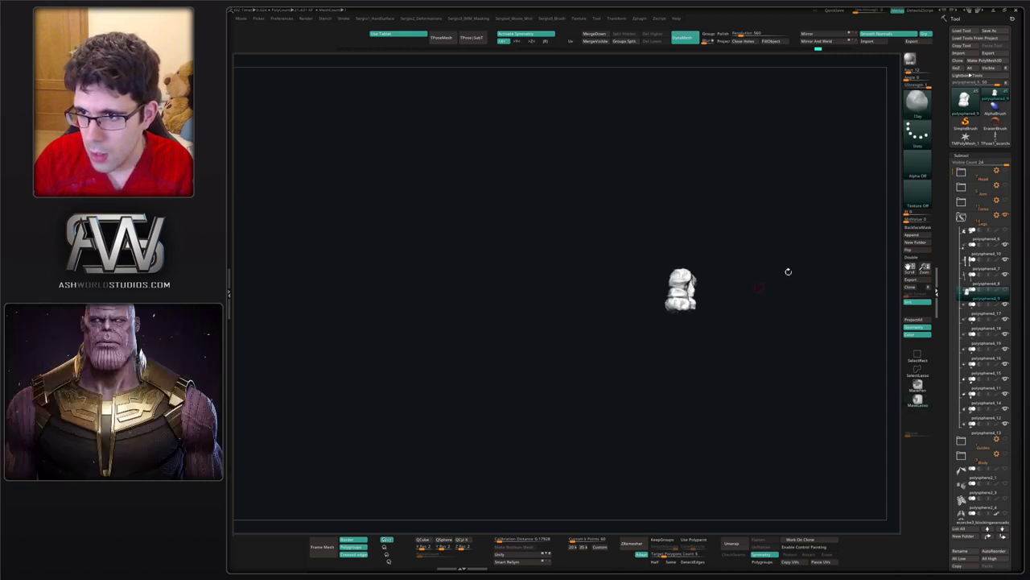
pyautogui.click(961, 217)
pyautogui.moveTo(862, 272); pyautogui.dragTo(815, 285)
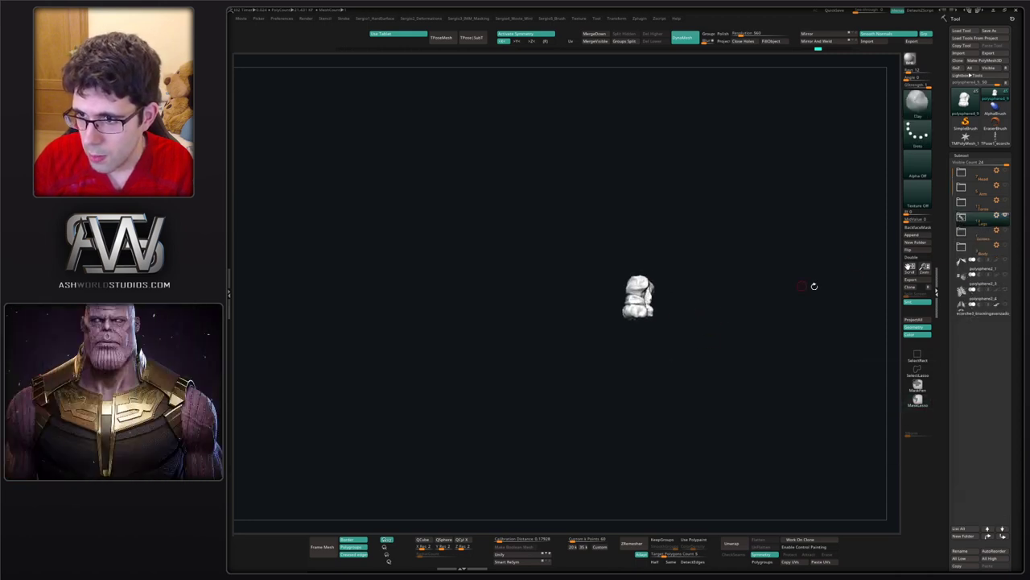
# - Unhide the ungrouped bone subtools and the head, torso and leg folders, briefly checking the Body folder but keeping it hidden
pyautogui.click(1006, 260)
pyautogui.click(1006, 275)
pyautogui.click(1006, 290)
pyautogui.click(1006, 306)
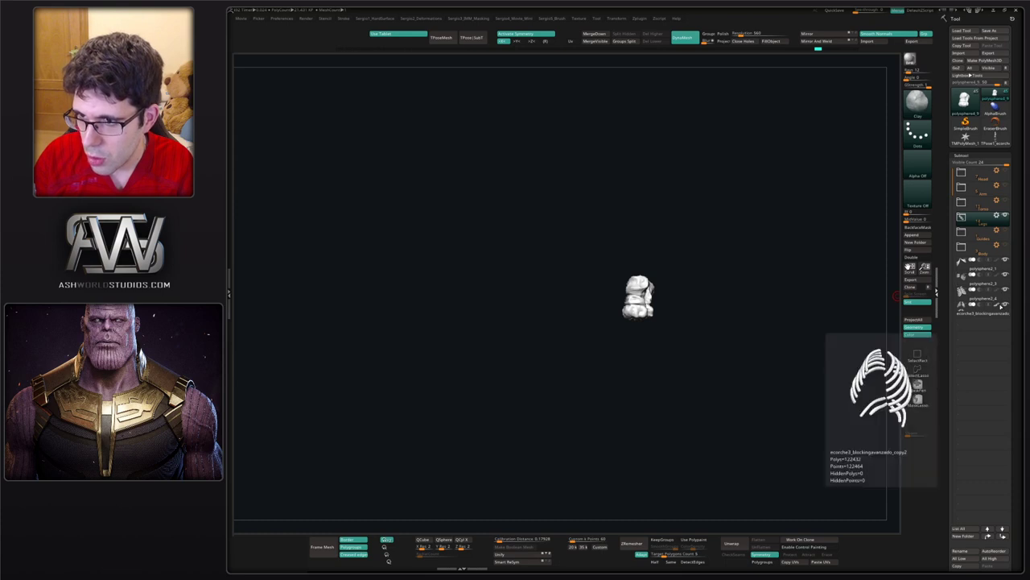
pyautogui.click(1006, 216)
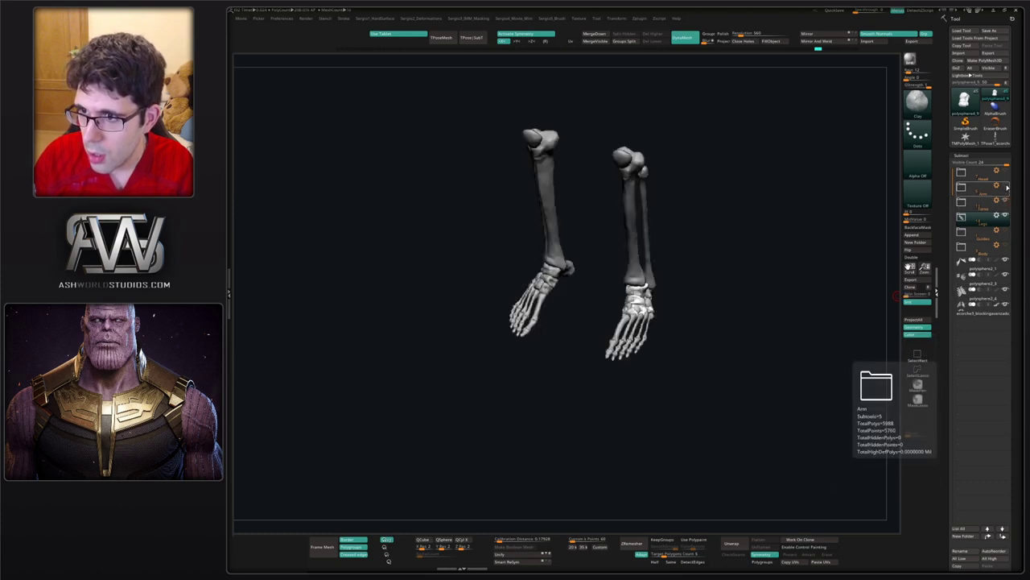
pyautogui.click(1004, 240)
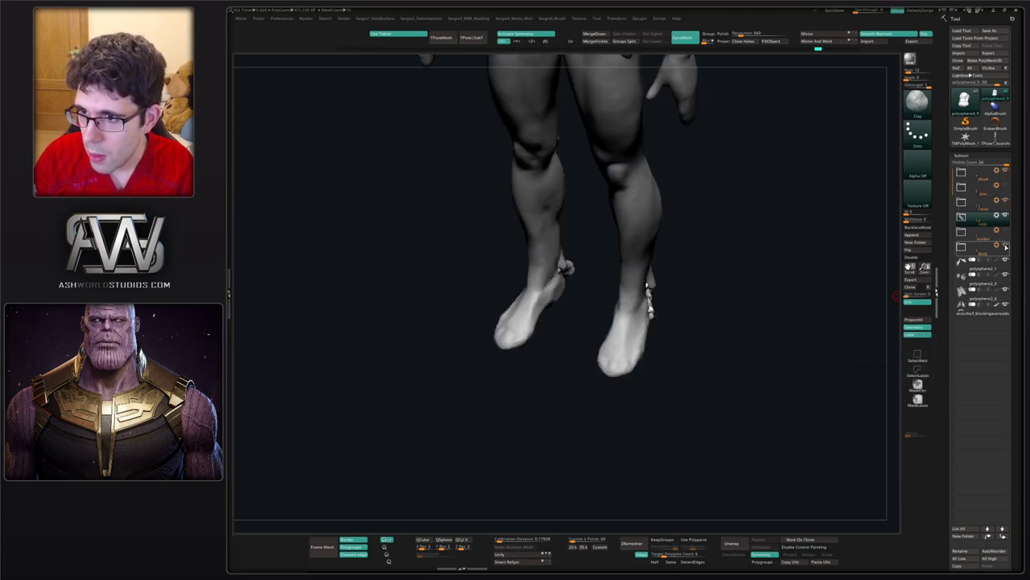
pyautogui.click(1004, 244)
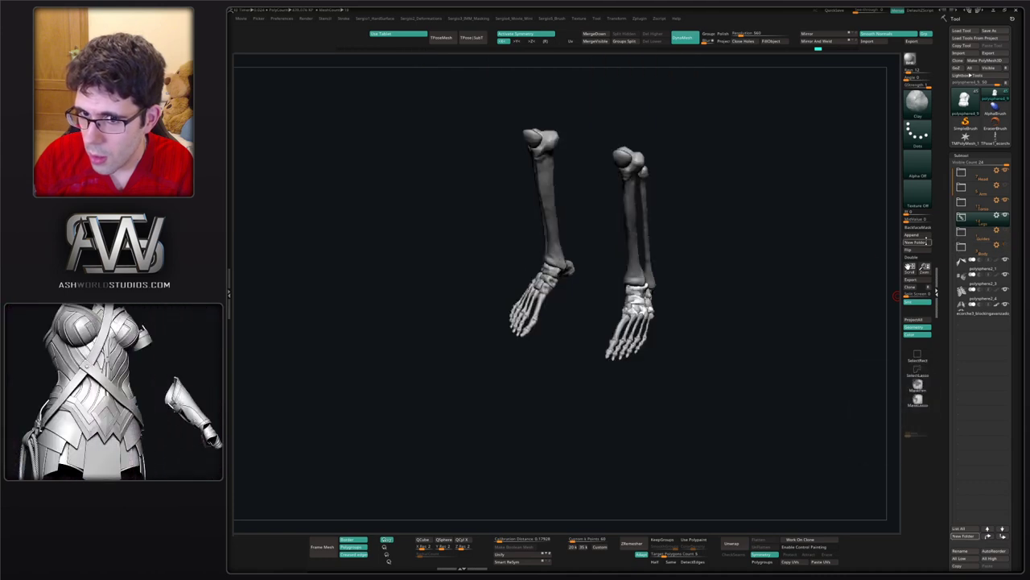
pyautogui.keyDown('ctrl'); pyautogui.moveTo(694, 291); pyautogui.dragTo(677, 266, button='right'); pyautogui.keyUp('ctrl')
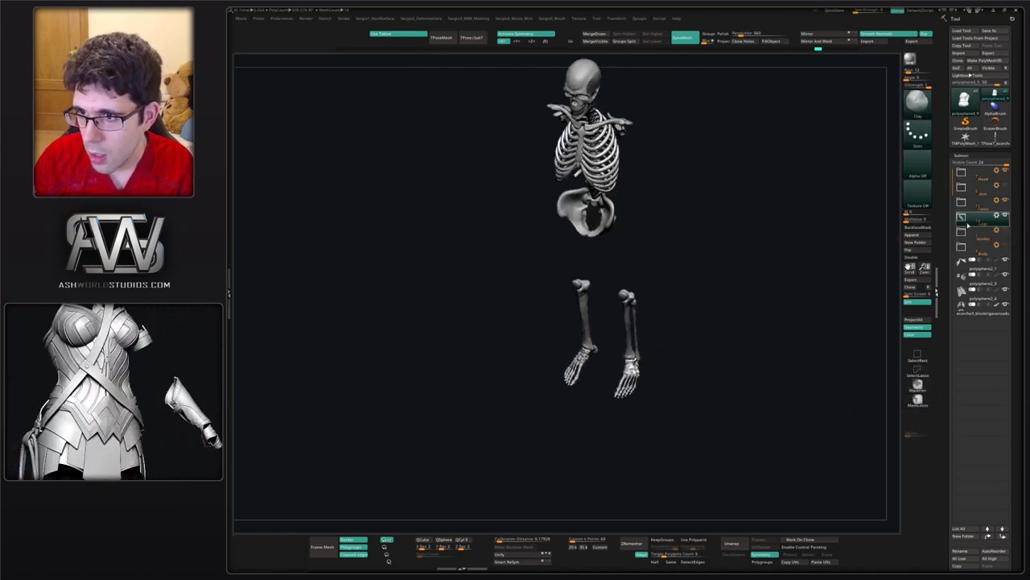
# - Unhide the femurs in the Legs folder, select the fibulas, and collapse the folder with the full skeleton viewed from the front
pyautogui.click(963, 219)
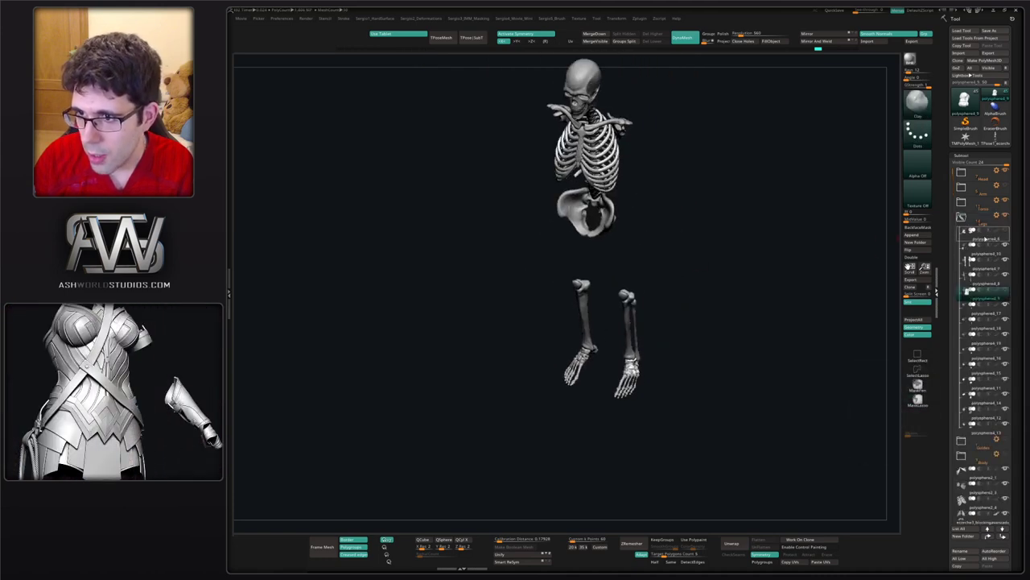
pyautogui.click(1006, 232)
pyautogui.moveTo(742, 285); pyautogui.dragTo(735, 245)
pyautogui.keyDown('ctrl'); pyautogui.moveTo(735, 246); pyautogui.dragTo(681, 290, button='right'); pyautogui.keyUp('ctrl')
pyautogui.moveTo(681, 290)
pyautogui.keyDown('alt'); pyautogui.mouseDown(button='right')
pyautogui.moveTo(686, 322)
pyautogui.moveTo(680, 310)
pyautogui.mouseUp(button='right'); pyautogui.keyUp('alt')
pyautogui.click(966, 280)
pyautogui.keyDown('alt'); pyautogui.moveTo(680, 310); pyautogui.dragTo(659, 351, button='right'); pyautogui.keyUp('alt')
pyautogui.moveTo(660, 351); pyautogui.dragTo(638, 357)
pyautogui.click(962, 218)
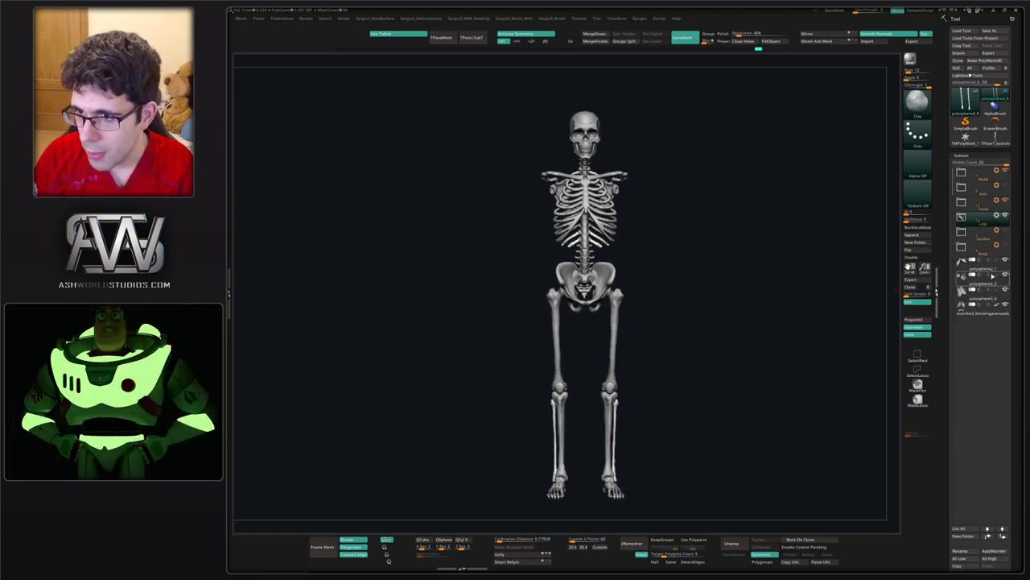
# - Compare the skeleton with the body mesh, hide the mesh again, and check the bone proportions against the horizontal guide lines
pyautogui.click(1006, 248)
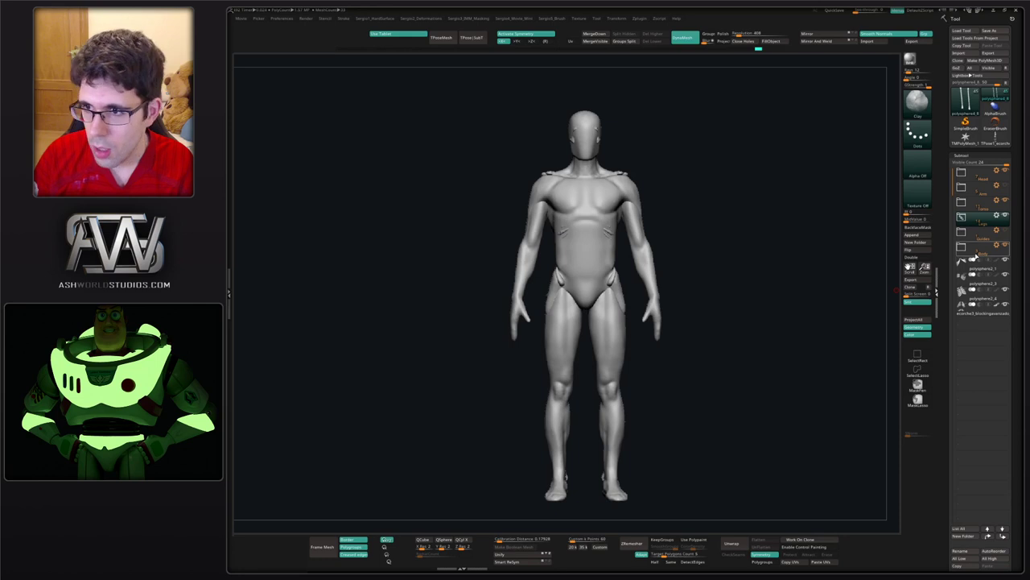
pyautogui.click(1005, 247)
pyautogui.click(1005, 231)
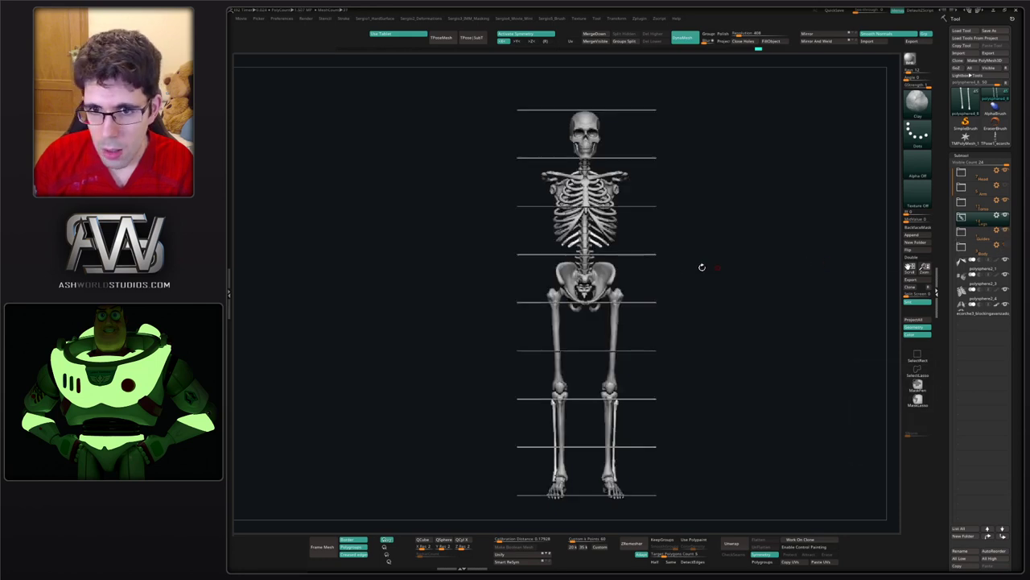
pyautogui.keyDown('ctrl'); pyautogui.moveTo(640, 282); pyautogui.dragTo(632, 318, button='right'); pyautogui.keyUp('ctrl')
pyautogui.keyDown('alt'); pyautogui.moveTo(626, 220); pyautogui.dragTo(621, 276, button='right'); pyautogui.keyUp('alt')
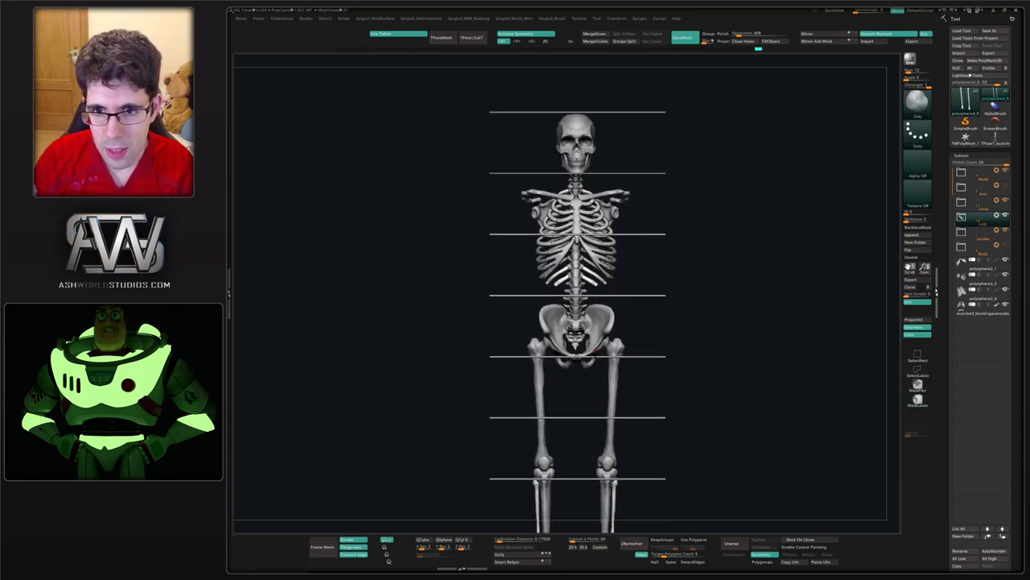
pyautogui.keyDown('alt'); pyautogui.moveTo(597, 352); pyautogui.dragTo(613, 222, button='right'); pyautogui.keyUp('alt')
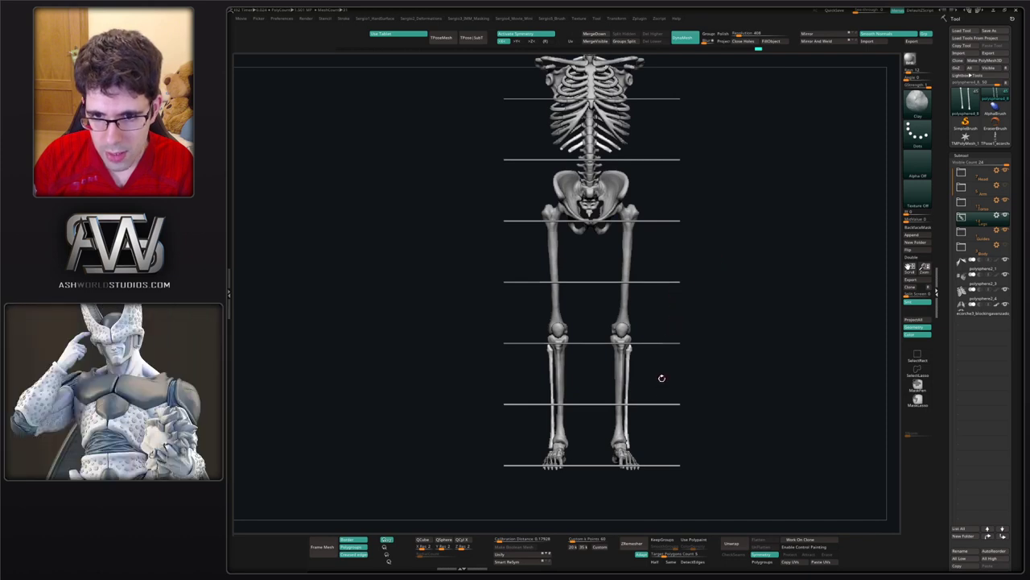
# - Examine the skeleton's proportions from the side and front, and hide the guide lines
pyautogui.keyDown('alt'); pyautogui.moveTo(691, 379); pyautogui.dragTo(699, 350, button='right'); pyautogui.keyUp('alt')
pyautogui.moveTo(699, 350); pyautogui.dragTo(680, 332, button='right')
pyautogui.moveTo(679, 330); pyautogui.dragTo(655, 329)
pyautogui.press('ctrl')
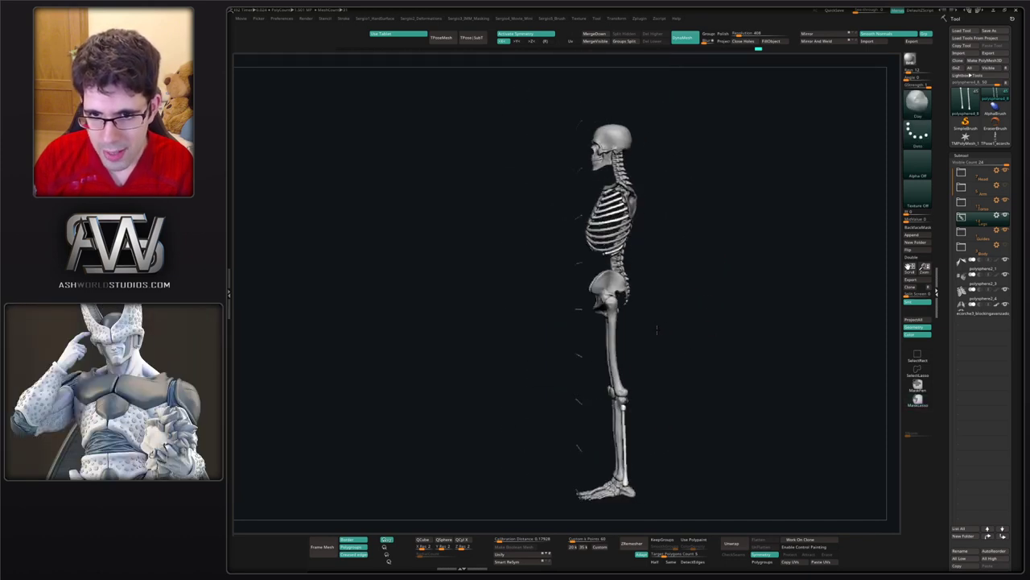
pyautogui.keyDown('ctrl'); pyautogui.moveTo(620, 325); pyautogui.dragTo(656, 382, button='right'); pyautogui.keyUp('ctrl')
pyautogui.keyDown('alt'); pyautogui.moveTo(656, 382); pyautogui.dragTo(690, 342, button='right'); pyautogui.keyUp('alt')
pyautogui.keyDown('ctrl'); pyautogui.moveTo(646, 349); pyautogui.dragTo(678, 311, button='right'); pyautogui.keyUp('ctrl')
pyautogui.keyDown('alt'); pyautogui.moveTo(678, 311); pyautogui.dragTo(691, 279, button='right'); pyautogui.keyUp('alt')
pyautogui.moveTo(691, 278); pyautogui.dragTo(727, 280)
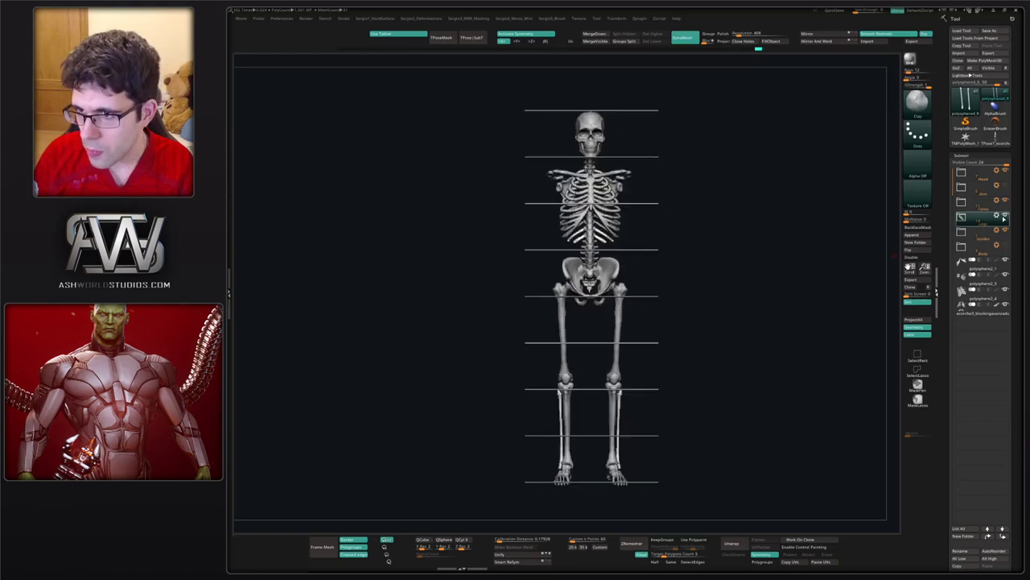
pyautogui.click(1005, 232)
# - Examine the skull, rib cage and pelvis up close from the front and at an angle
pyautogui.keyDown('alt'); pyautogui.moveTo(739, 281); pyautogui.dragTo(723, 312); pyautogui.keyUp('alt')
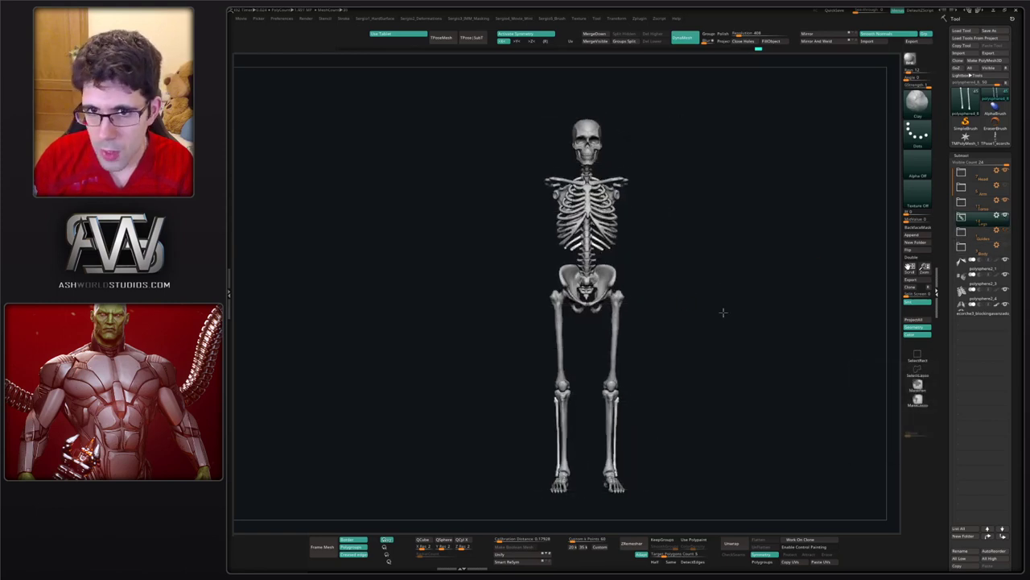
pyautogui.keyDown('alt'); pyautogui.moveTo(723, 313); pyautogui.dragTo(648, 386, button='right'); pyautogui.keyUp('alt')
pyautogui.keyDown('alt'); pyautogui.moveTo(640, 121); pyautogui.dragTo(599, 317, button='right'); pyautogui.keyUp('alt')
pyautogui.keyDown('alt'); pyautogui.moveTo(585, 385); pyautogui.dragTo(601, 299, button='right'); pyautogui.keyUp('alt')
pyautogui.keyDown('ctrl'); pyautogui.moveTo(601, 299); pyautogui.dragTo(599, 325, button='right'); pyautogui.keyUp('ctrl')
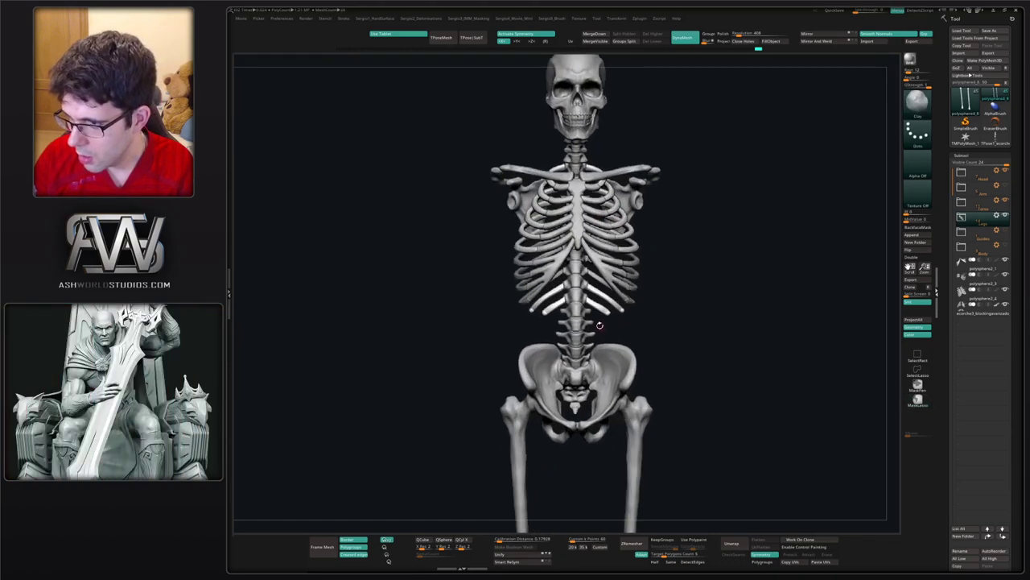
pyautogui.moveTo(607, 298); pyautogui.dragTo(596, 327)
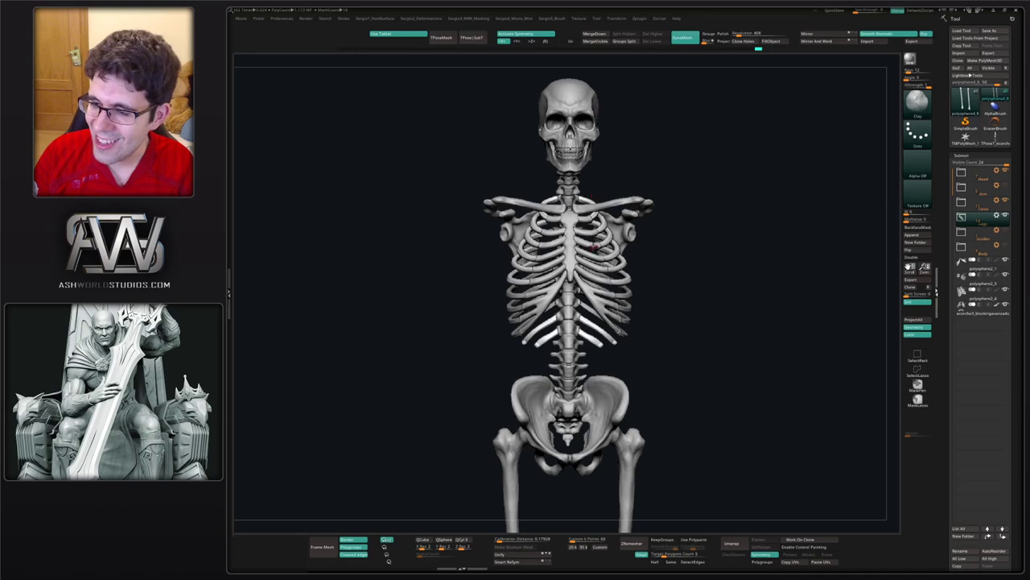
pyautogui.moveTo(660, 281); pyautogui.dragTo(675, 291)
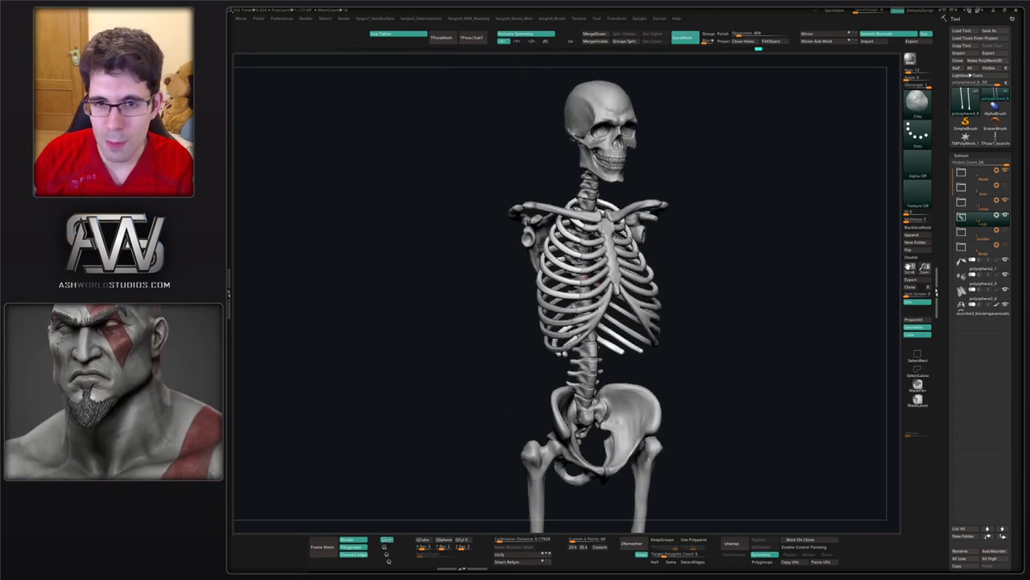
# - Isolate the scapulae and adjust their shoulder sockets with the Move brush under symmetry
pyautogui.keyDown('alt'); pyautogui.moveTo(538, 247); pyautogui.dragTo(546, 402, button='right'); pyautogui.keyUp('alt')
pyautogui.keyDown('alt'); pyautogui.click(539, 283); pyautogui.keyUp('alt')
pyautogui.hotkey('alt', 's')
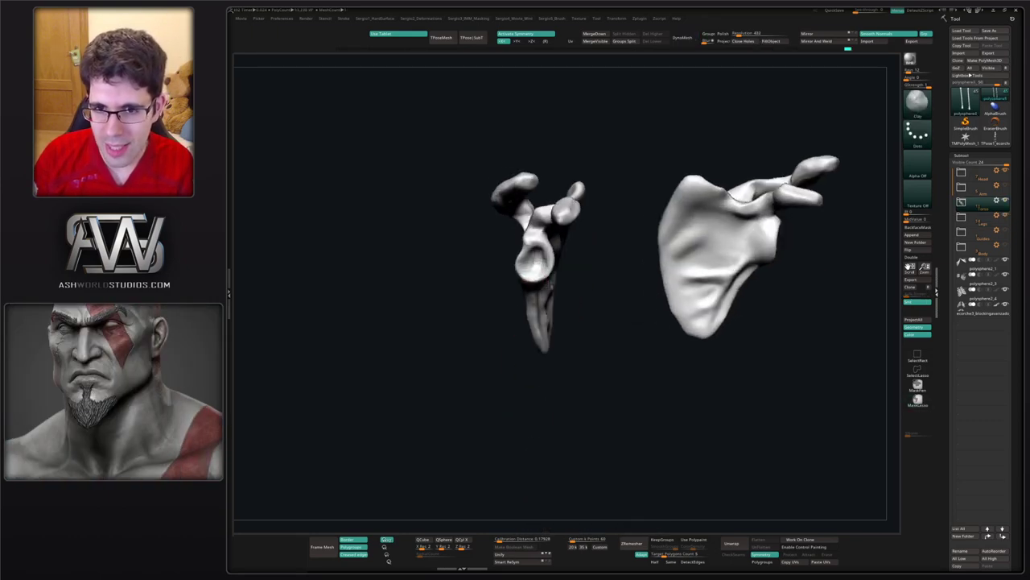
pyautogui.press('b')
pyautogui.press('m')
pyautogui.press('v')
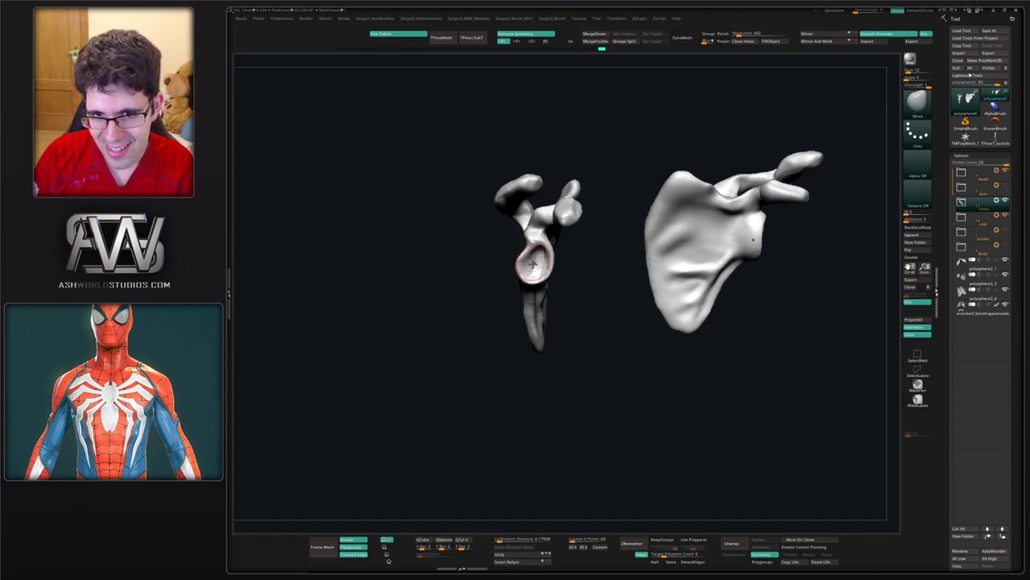
pyautogui.moveTo(532, 264); pyautogui.dragTo(539, 270)
pyautogui.keyDown('ctrl'); pyautogui.moveTo(542, 269); pyautogui.dragTo(540, 256, button='right'); pyautogui.keyUp('ctrl')
pyautogui.moveTo(539, 256); pyautogui.dragTo(509, 272, button='right')
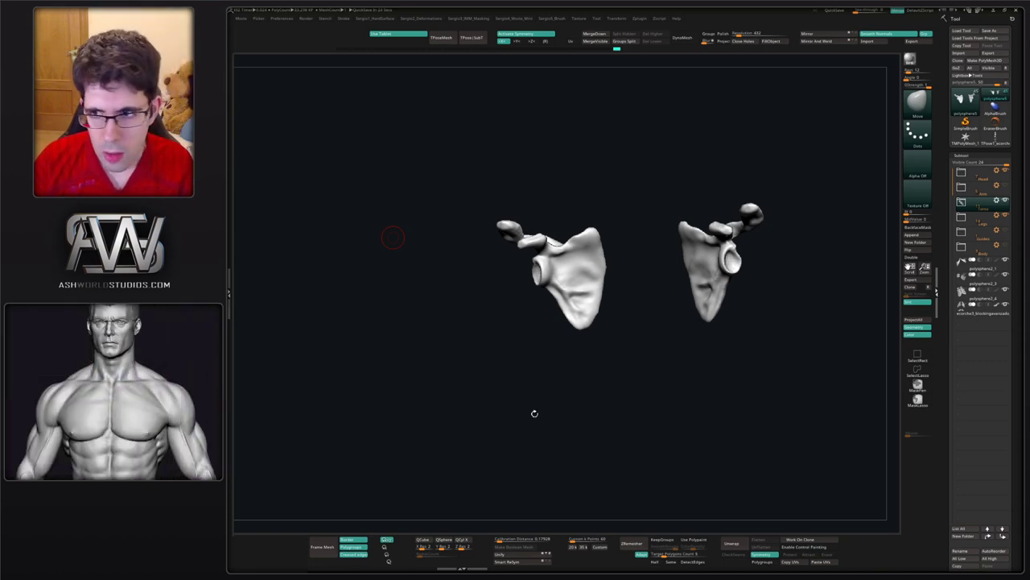
# - Bring the full skeleton back with the Arm folder visible, select the humerus bones, and check their alignment using the Transpose gizmo
pyautogui.moveTo(534, 413); pyautogui.dragTo(534, 391)
pyautogui.click(1006, 186)
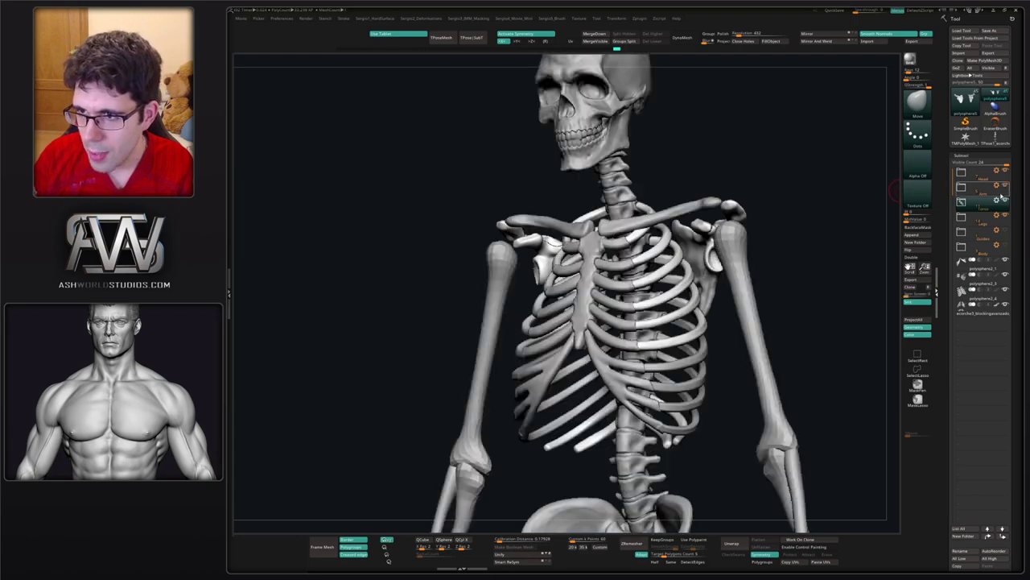
pyautogui.keyDown('alt'); pyautogui.click(500, 297); pyautogui.keyUp('alt')
pyautogui.moveTo(497, 311); pyautogui.dragTo(525, 311, button='right')
pyautogui.moveTo(525, 311)
pyautogui.keyDown('ctrl'); pyautogui.mouseDown(button='right')
pyautogui.moveTo(526, 265)
pyautogui.moveTo(539, 274)
pyautogui.moveTo(542, 266)
pyautogui.mouseUp(button='right'); pyautogui.keyUp('ctrl')
pyautogui.keyDown('alt'); pyautogui.moveTo(542, 266); pyautogui.dragTo(524, 256, button='right'); pyautogui.keyUp('alt')
pyautogui.press('w')
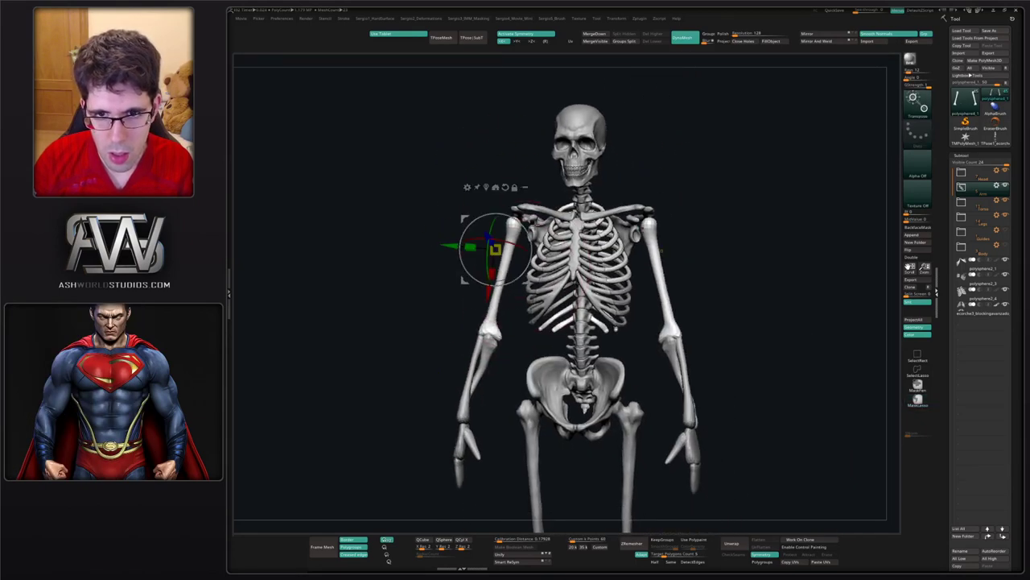
pyautogui.moveTo(527, 279)
pyautogui.mouseDown()
pyautogui.moveTo(539, 286)
pyautogui.moveTo(526, 279)
pyautogui.mouseUp()
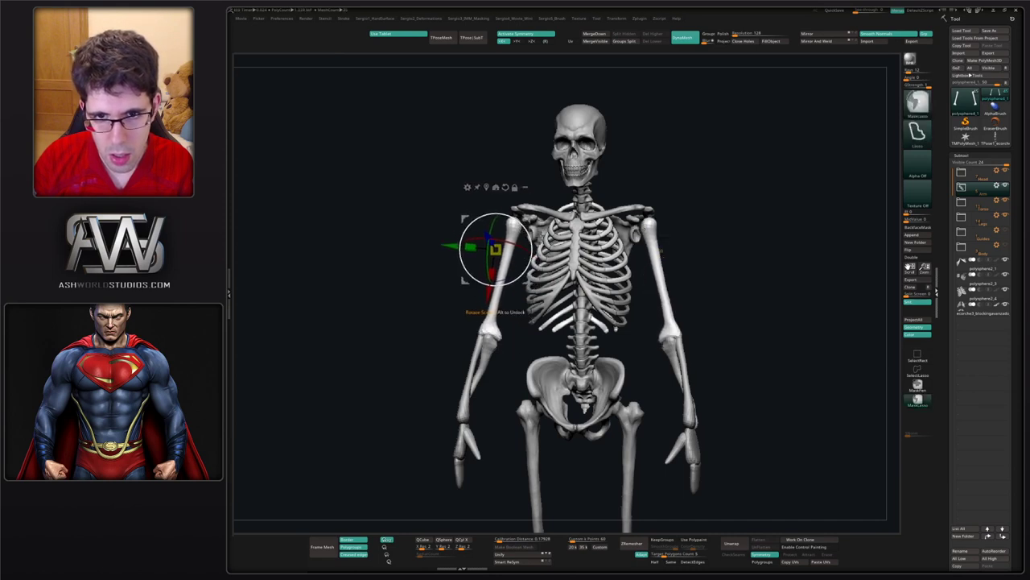
pyautogui.keyDown('ctrl'); pyautogui.moveTo(528, 271); pyautogui.dragTo(540, 291, button='right'); pyautogui.keyUp('ctrl')
# - Isolate the scapulae, mask everything except their shoulder sockets with a softened lasso mask, and show the full skeleton again
pyautogui.press('q')
pyautogui.keyDown('alt'); pyautogui.click(538, 237); pyautogui.keyUp('alt')
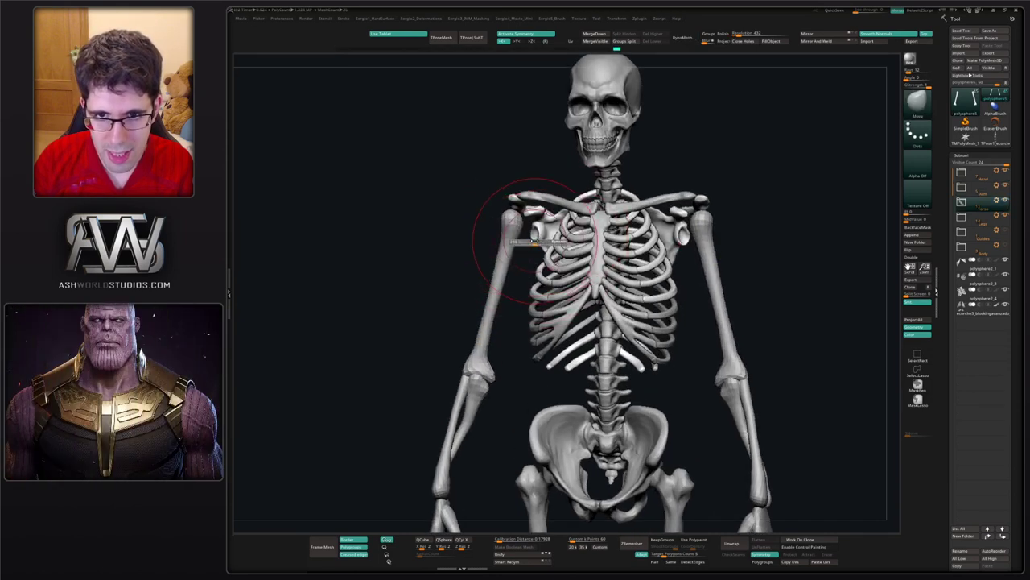
pyautogui.keyDown('ctrl'); pyautogui.moveTo(531, 239); pyautogui.dragTo(515, 261, button='right'); pyautogui.keyUp('ctrl')
pyautogui.hotkey('alt', 'shift', 's')
pyautogui.press('ctrl')
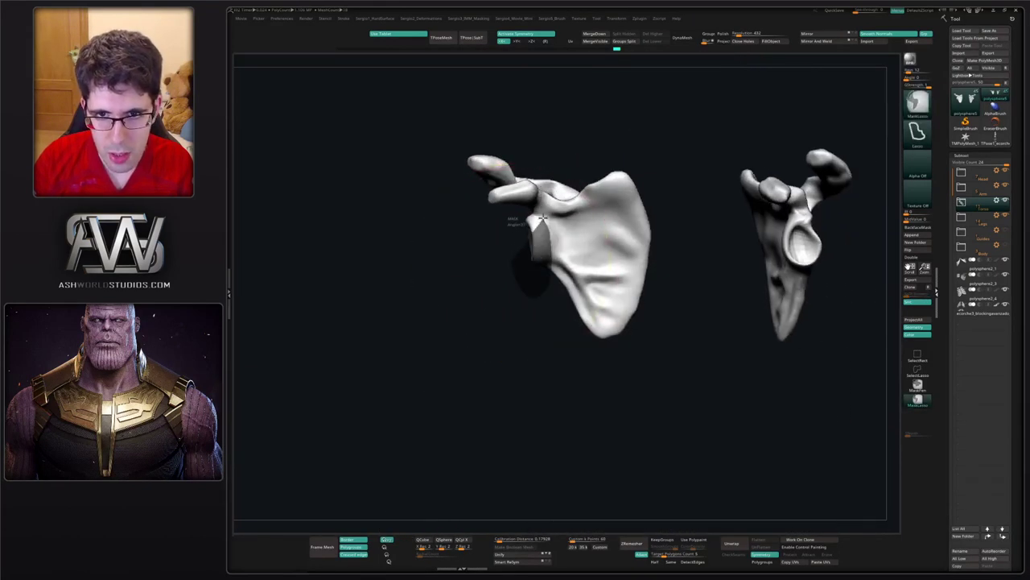
pyautogui.keyDown('ctrl'); pyautogui.moveTo(543, 218); pyautogui.dragTo(515, 240); pyautogui.keyUp('ctrl')
pyautogui.keyDown('ctrl'); pyautogui.click(512, 252); pyautogui.keyUp('ctrl')
pyautogui.keyDown('ctrl'); pyautogui.moveTo(534, 288); pyautogui.dragTo(535, 296); pyautogui.keyUp('ctrl')
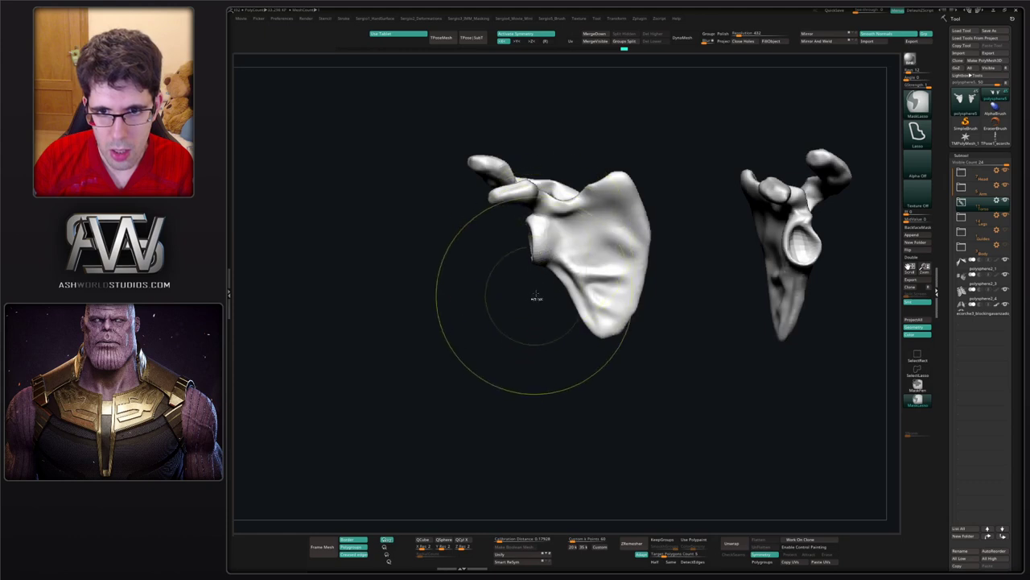
pyautogui.scroll(-3, 539, 301)
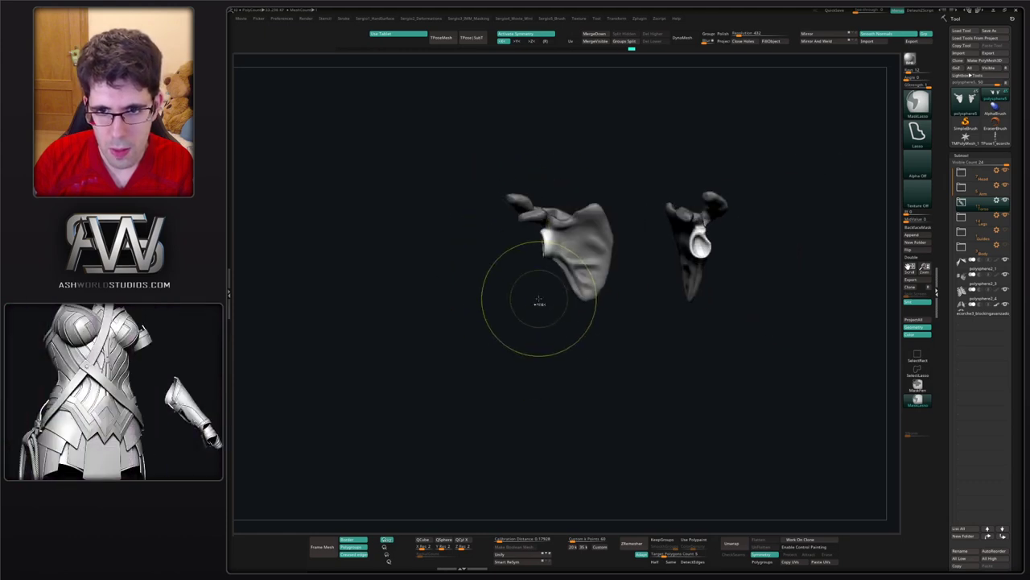
pyautogui.keyDown('ctrl'); pyautogui.keyDown('shift'); pyautogui.click(539, 301); pyautogui.keyUp('shift'); pyautogui.keyUp('ctrl')
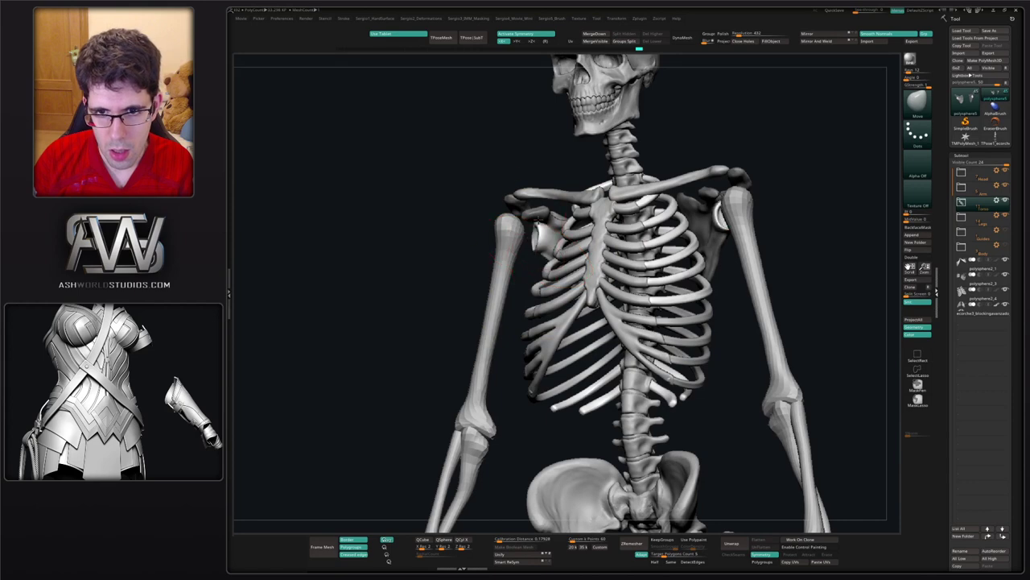
# - Clear the mask from the scapulae, select the humerus bones, and inspect the shoulder joints from the back and front
pyautogui.moveTo(535, 274); pyautogui.dragTo(591, 240)
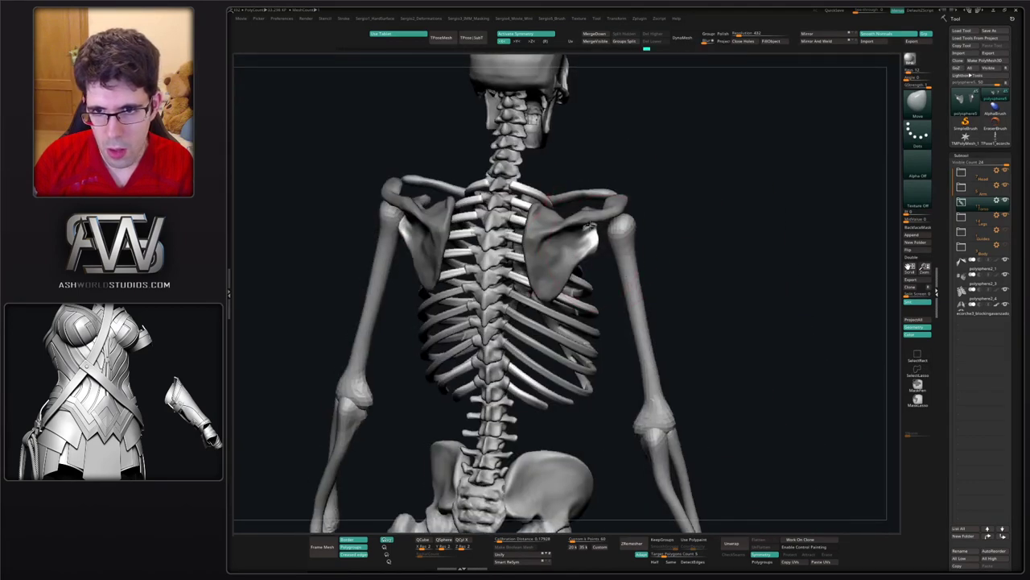
pyautogui.keyDown('ctrl'); pyautogui.moveTo(647, 228); pyautogui.dragTo(654, 236); pyautogui.keyUp('ctrl')
pyautogui.keyDown('alt'); pyautogui.click(630, 233); pyautogui.keyUp('alt')
pyautogui.moveTo(654, 234); pyautogui.dragTo(641, 236, button='right')
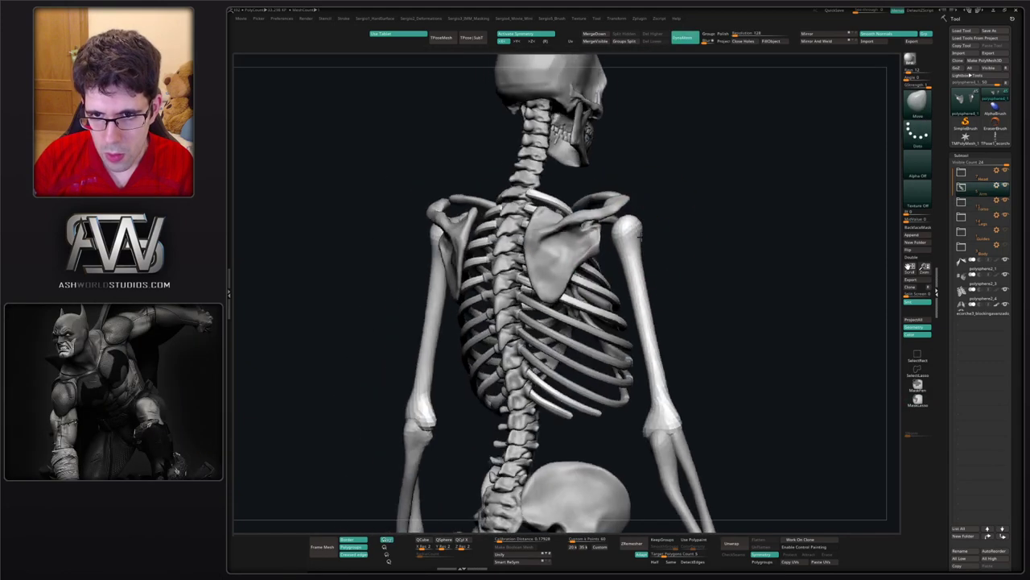
pyautogui.moveTo(640, 234); pyautogui.dragTo(563, 241)
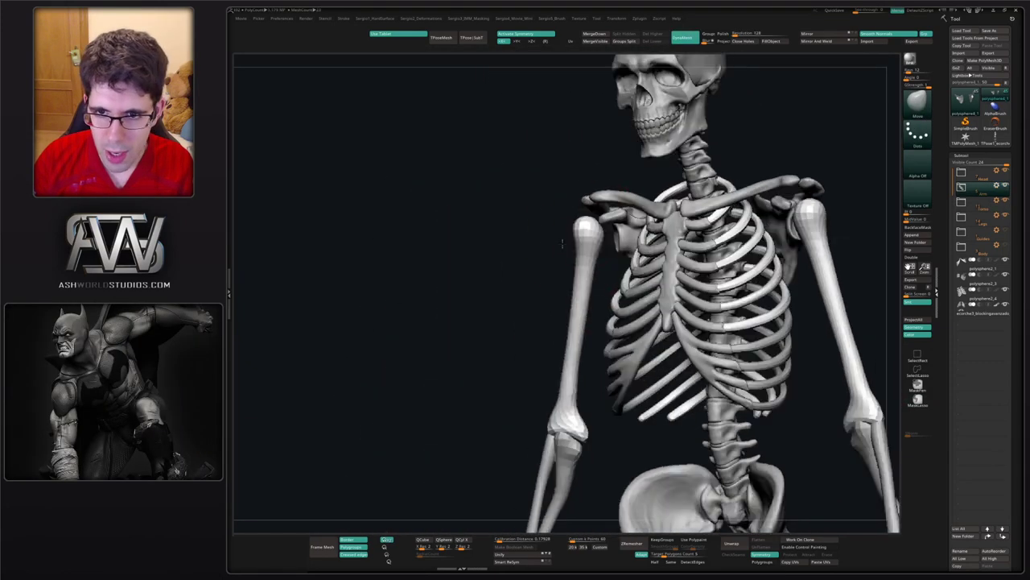
# - Isolate the humerus bones and refine their faceted surface with a denser DynaMesh, ready for sculpting with a smaller brush
pyautogui.keyDown('ctrl'); pyautogui.moveTo(563, 243); pyautogui.dragTo(581, 291, button='right'); pyautogui.keyUp('ctrl')
pyautogui.hotkey('alt', 's')
pyautogui.moveTo(614, 247); pyautogui.dragTo(677, 149, button='right')
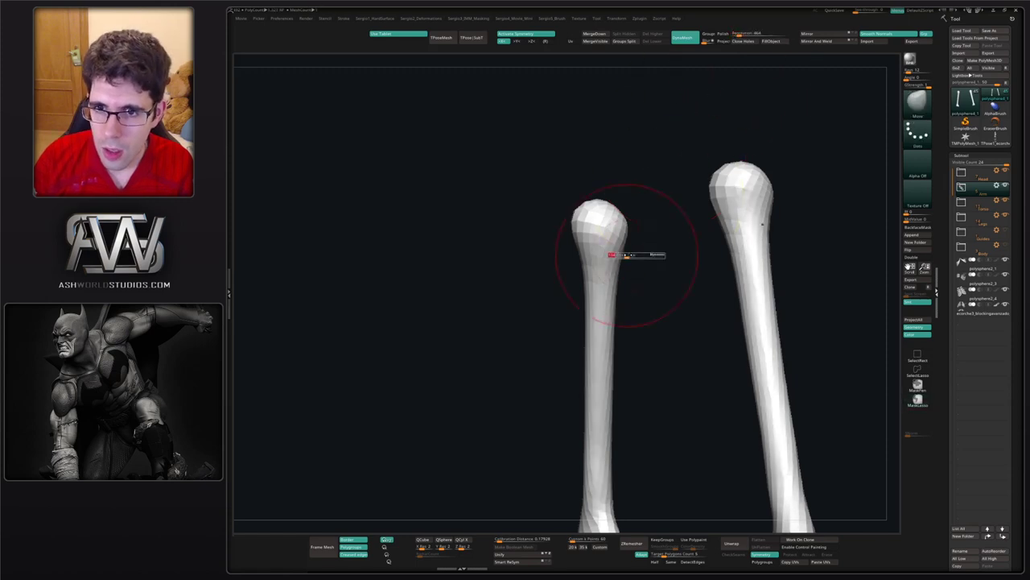
pyautogui.press('b')
pyautogui.press('c')
pyautogui.press('b')
pyautogui.press('s')
pyautogui.moveTo(621, 269); pyautogui.dragTo(611, 270)
pyautogui.moveTo(699, 269); pyautogui.dragTo(618, 270, button='right')
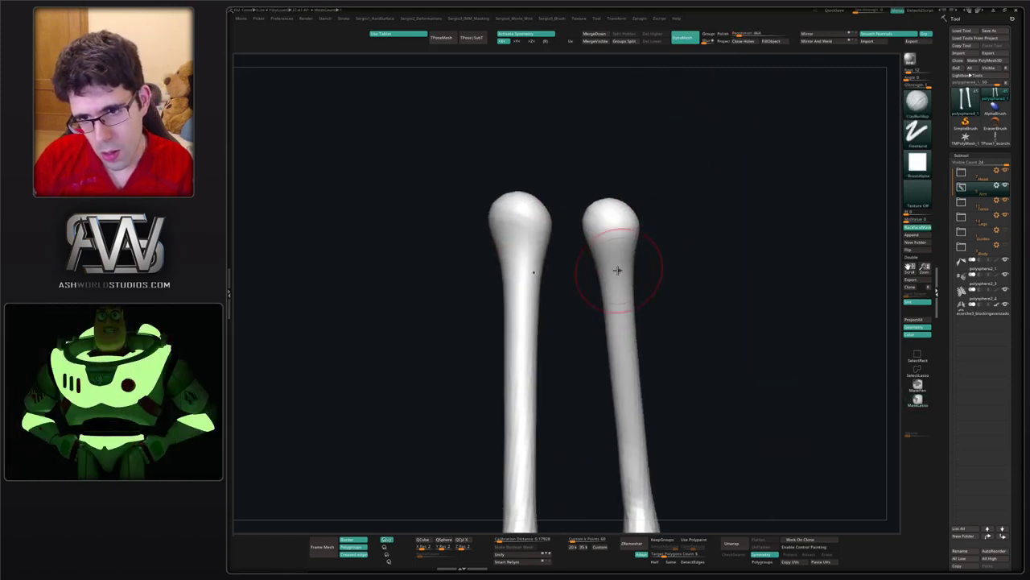
# - Build up the rounded humeral head on the upper end of the humerus with the Clay brush and smooth it
pyautogui.press('b')
pyautogui.press('c')
pyautogui.press('l')
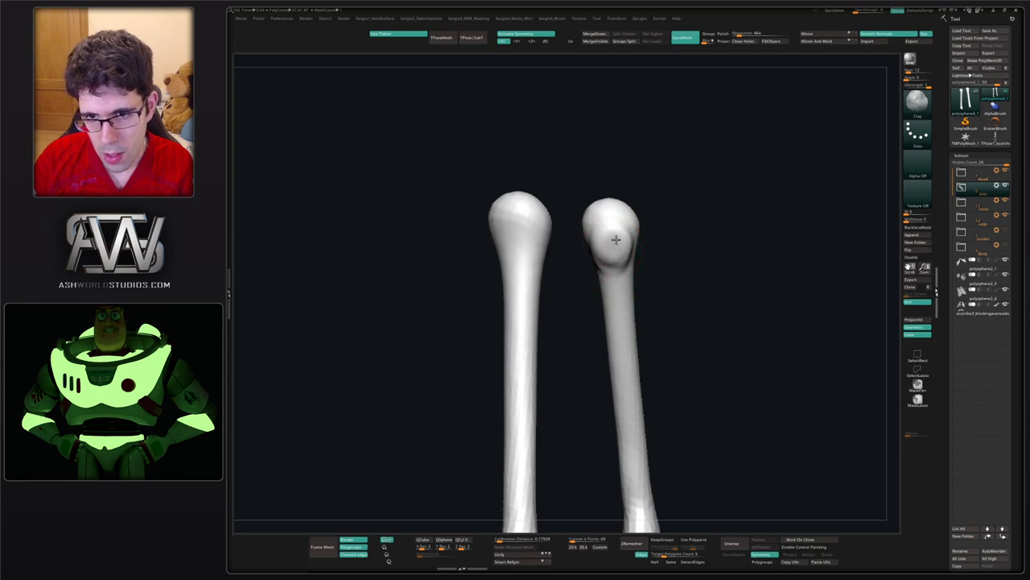
pyautogui.moveTo(622, 236); pyautogui.dragTo(640, 249, button='right')
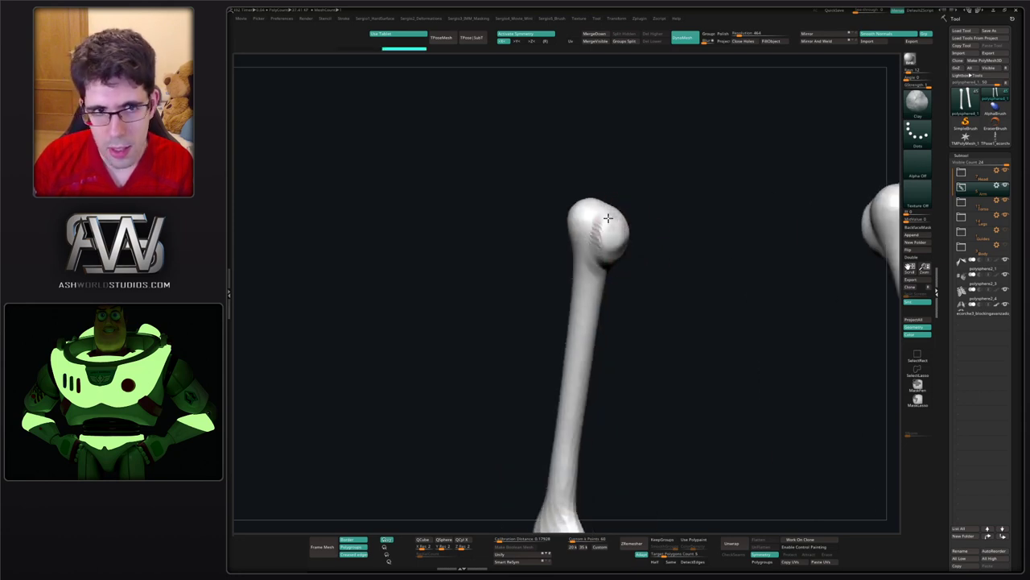
pyautogui.moveTo(608, 217); pyautogui.dragTo(660, 184, button='right')
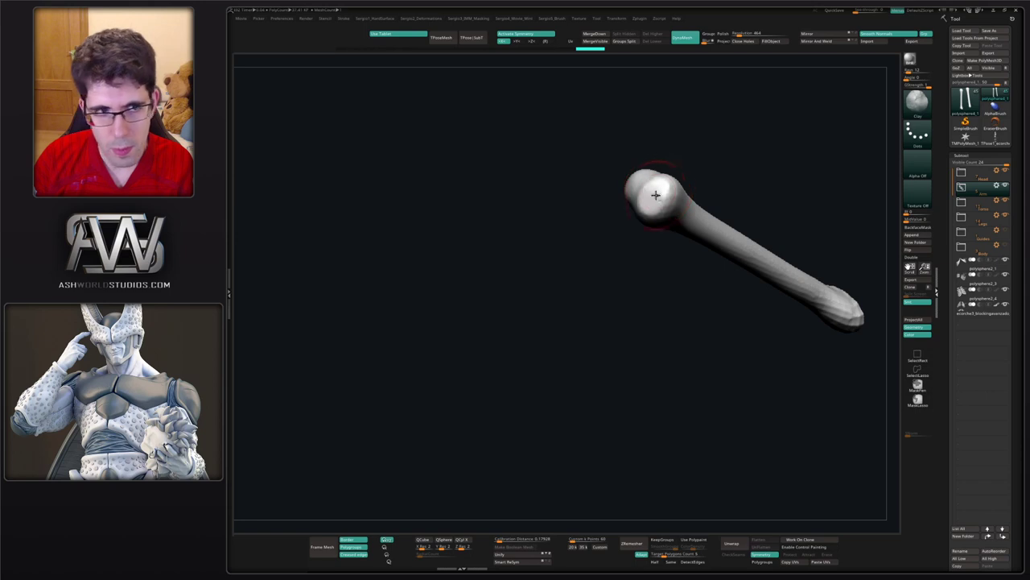
pyautogui.moveTo(656, 195); pyautogui.dragTo(660, 190)
pyautogui.keyDown('alt'); pyautogui.moveTo(656, 195); pyautogui.dragTo(605, 272, button='right'); pyautogui.keyUp('alt')
pyautogui.keyDown('shift'); pyautogui.moveTo(604, 271); pyautogui.dragTo(599, 270); pyautogui.keyUp('shift')
# - Carve the separation between the humeral head and the tubercles with the DamStandard brush
pyautogui.press('b')
pyautogui.press('d')
pyautogui.press('s')
pyautogui.moveTo(626, 304); pyautogui.dragTo(582, 259, button='right')
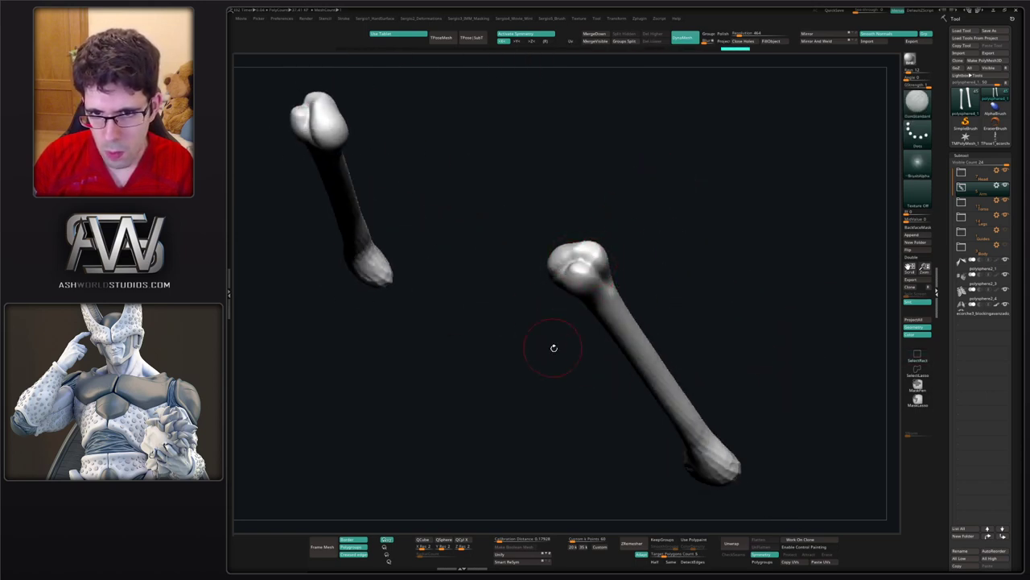
pyautogui.moveTo(553, 347); pyautogui.dragTo(588, 218, button='right')
pyautogui.moveTo(608, 243); pyautogui.dragTo(571, 263)
pyautogui.moveTo(566, 270)
pyautogui.mouseDown(button='right')
pyautogui.moveTo(591, 290)
pyautogui.moveTo(577, 275)
pyautogui.mouseUp(button='right')
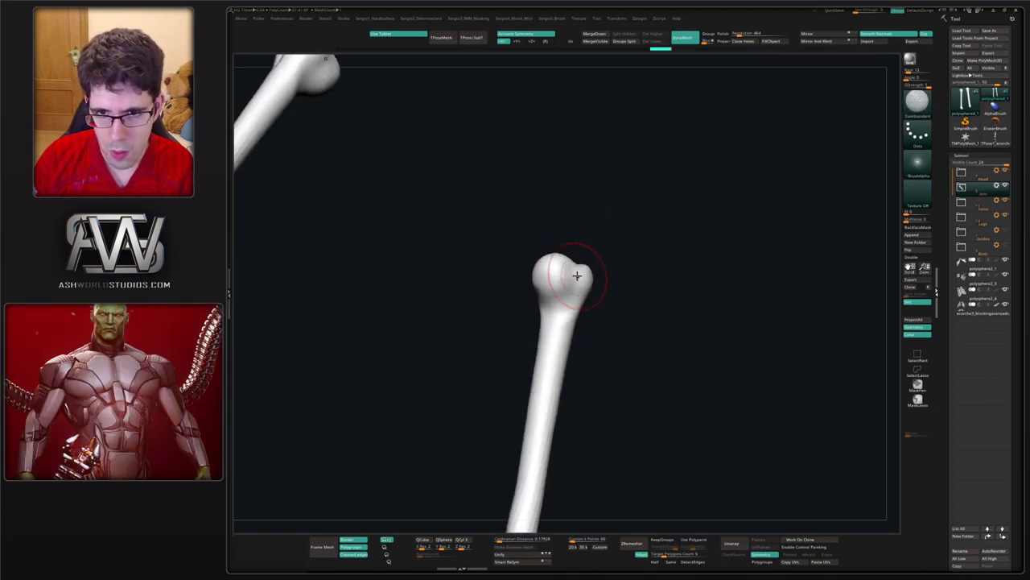
# - Add volume around the top of the humerus with the Clay brush to blend the head and tubercles
pyautogui.press('b')
pyautogui.press('c')
pyautogui.press('l')
pyautogui.moveTo(565, 271); pyautogui.dragTo(552, 282)
pyautogui.moveTo(557, 313)
pyautogui.mouseDown(button='right')
pyautogui.moveTo(548, 261)
pyautogui.moveTo(567, 310)
pyautogui.moveTo(579, 260)
pyautogui.moveTo(618, 301)
pyautogui.moveTo(633, 294)
pyautogui.moveTo(482, 285)
pyautogui.moveTo(532, 325)
pyautogui.moveTo(503, 291)
pyautogui.moveTo(495, 287)
pyautogui.moveTo(534, 327)
pyautogui.moveTo(542, 319)
pyautogui.moveTo(588, 329)
pyautogui.moveTo(603, 300)
pyautogui.moveTo(583, 294)
pyautogui.mouseUp(button='right')
# - Adjust the humeral heads with the transform gizmo and shape them against the shoulder sockets with the Move brush
pyautogui.press('v')
pyautogui.press('v')
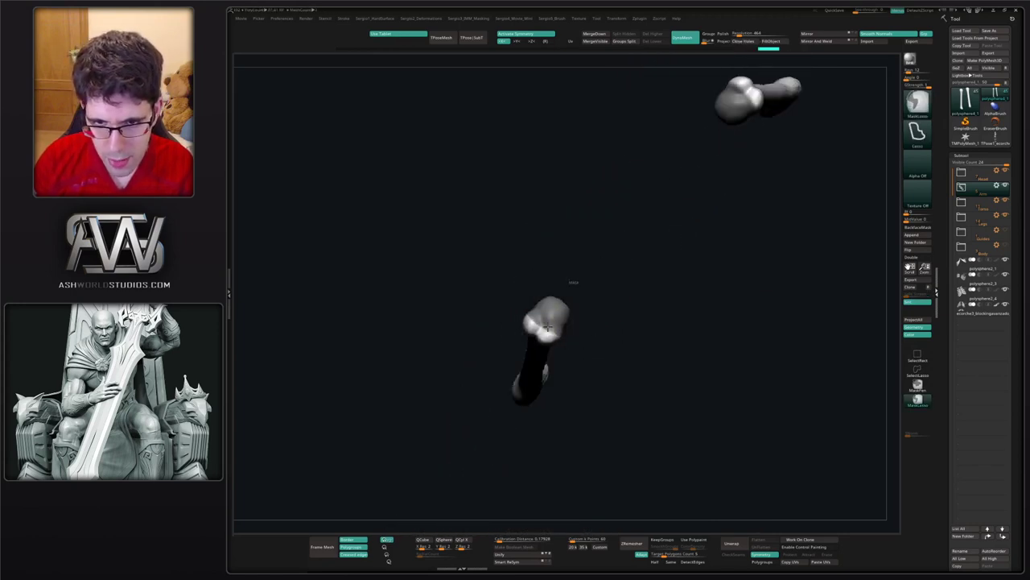
pyautogui.press('w')
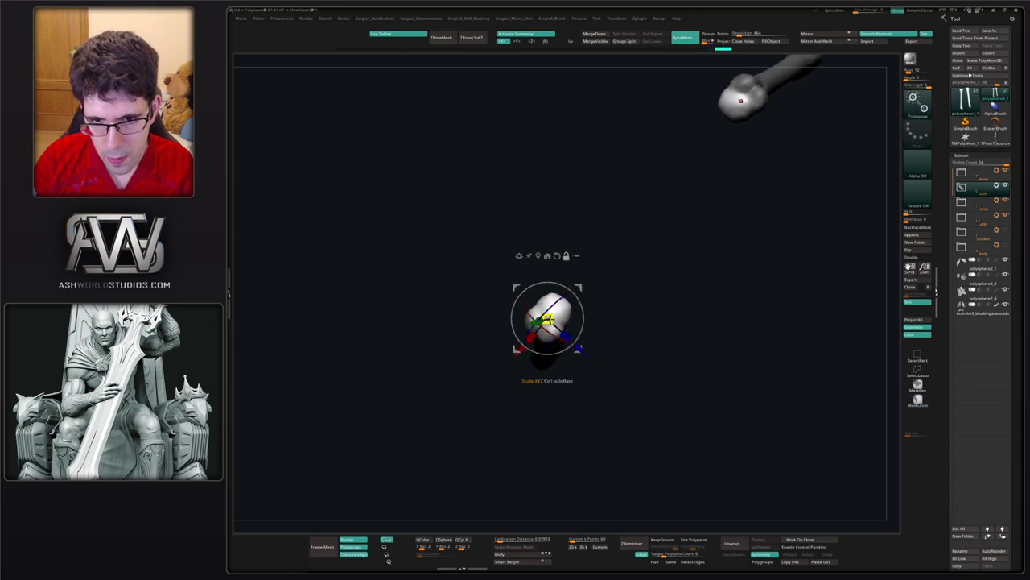
pyautogui.moveTo(585, 318); pyautogui.dragTo(580, 283)
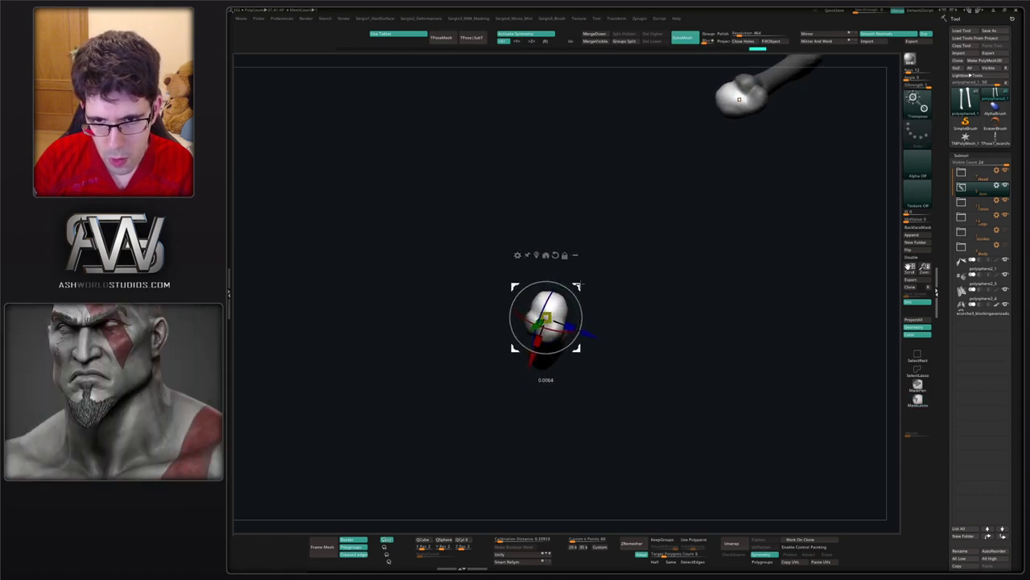
pyautogui.press('q')
pyautogui.moveTo(577, 324)
pyautogui.mouseDown()
pyautogui.moveTo(564, 302)
pyautogui.moveTo(585, 292)
pyautogui.moveTo(575, 346)
pyautogui.moveTo(510, 288)
pyautogui.moveTo(574, 311)
pyautogui.moveTo(567, 301)
pyautogui.moveTo(554, 314)
pyautogui.moveTo(527, 310)
pyautogui.moveTo(545, 295)
pyautogui.moveTo(544, 310)
pyautogui.mouseUp()
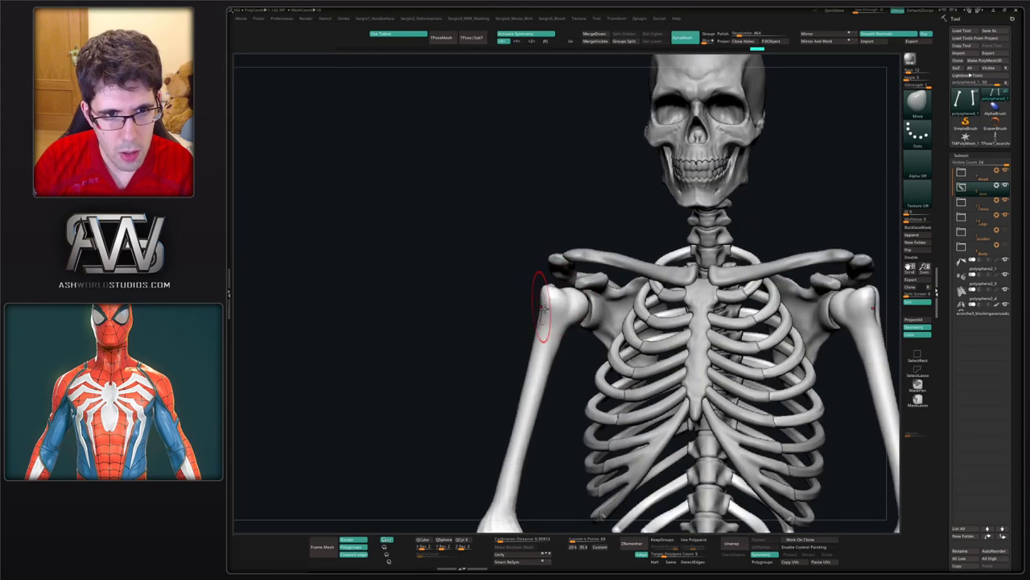
pyautogui.rightClick(544, 309)
# - Reshape the flared lower end of the humerus above the forearm bones with the Move brush
pyautogui.keyDown('alt'); pyautogui.moveTo(529, 399); pyautogui.dragTo(555, 265, button='right'); pyautogui.keyUp('alt')
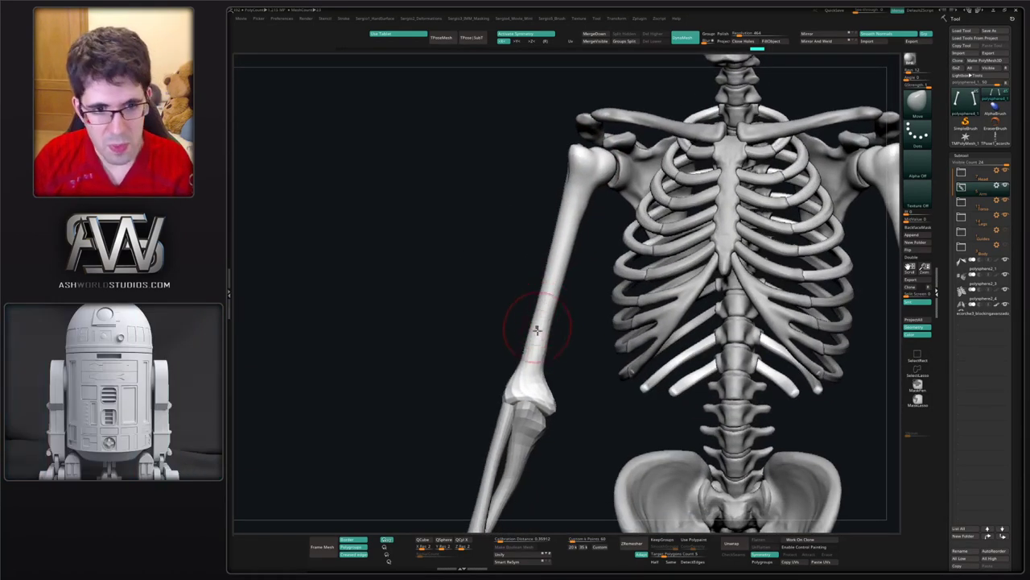
pyautogui.keyDown('alt'); pyautogui.moveTo(527, 398); pyautogui.dragTo(520, 352, button='right'); pyautogui.keyUp('alt')
pyautogui.keyDown('ctrl'); pyautogui.moveTo(520, 352); pyautogui.dragTo(543, 357, button='right'); pyautogui.keyUp('ctrl')
pyautogui.press('s')
pyautogui.moveTo(528, 351); pyautogui.dragTo(515, 343)
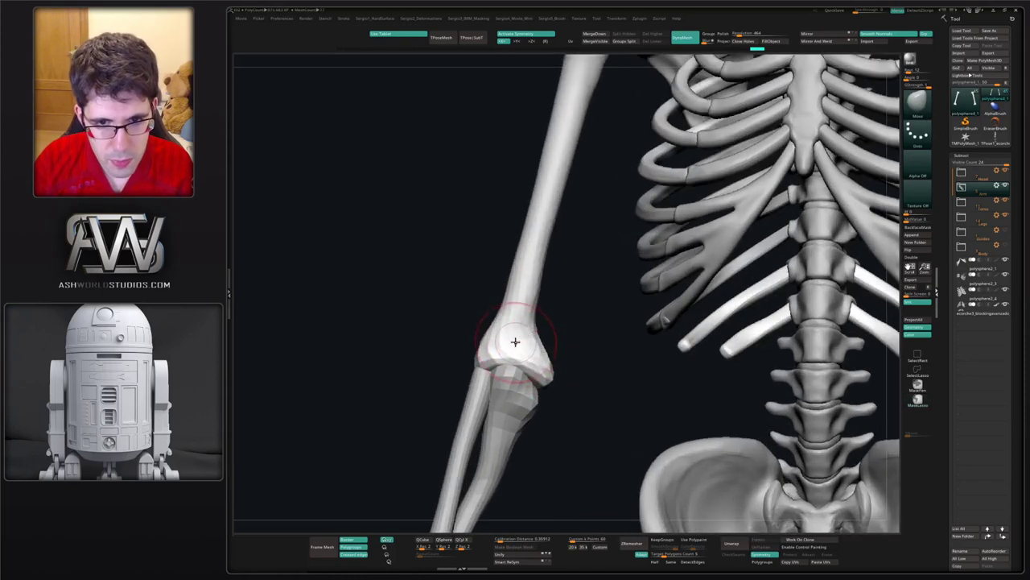
pyautogui.moveTo(515, 343); pyautogui.dragTo(508, 341, button='right')
pyautogui.press('s')
pyautogui.moveTo(507, 340); pyautogui.dragTo(486, 335)
# - Sculpt the lower humerus where it widens into the elbow with the Standard brush and smooth the strokes
pyautogui.press('b')
pyautogui.press('s')
pyautogui.press('t')
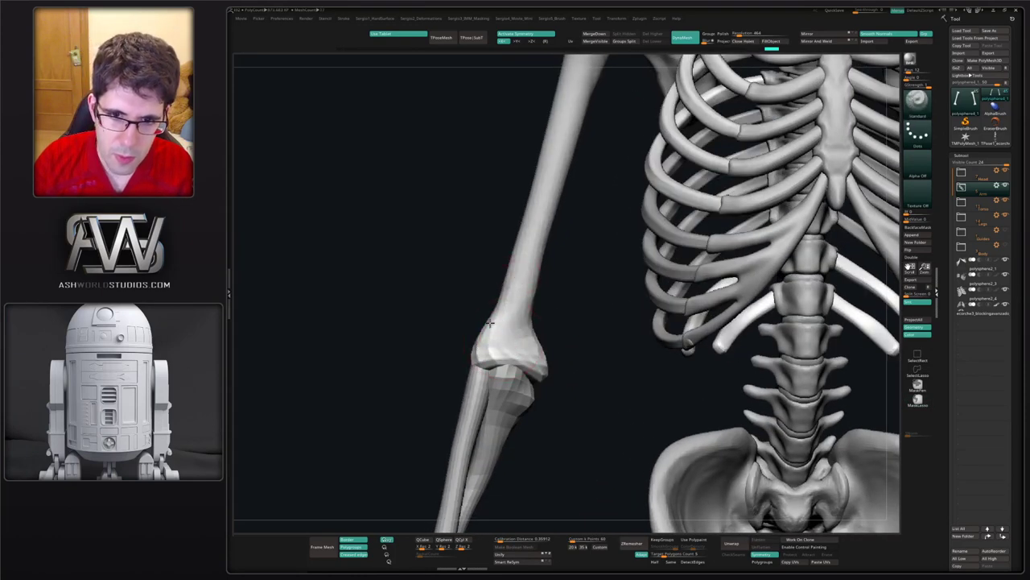
pyautogui.keyDown('alt'); pyautogui.moveTo(532, 243); pyautogui.dragTo(502, 309, button='right'); pyautogui.keyUp('alt')
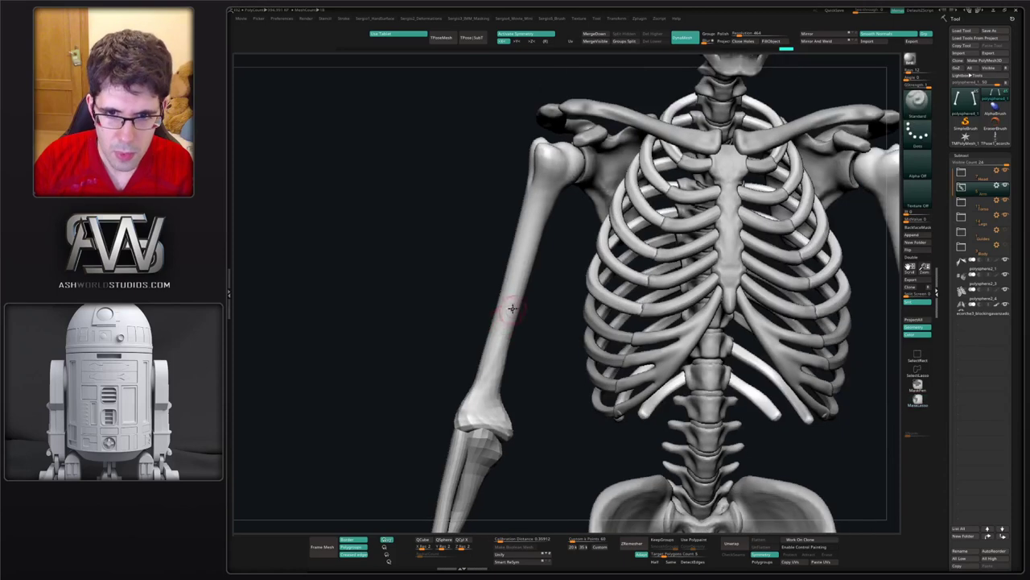
pyautogui.moveTo(459, 414); pyautogui.dragTo(476, 373, button='right')
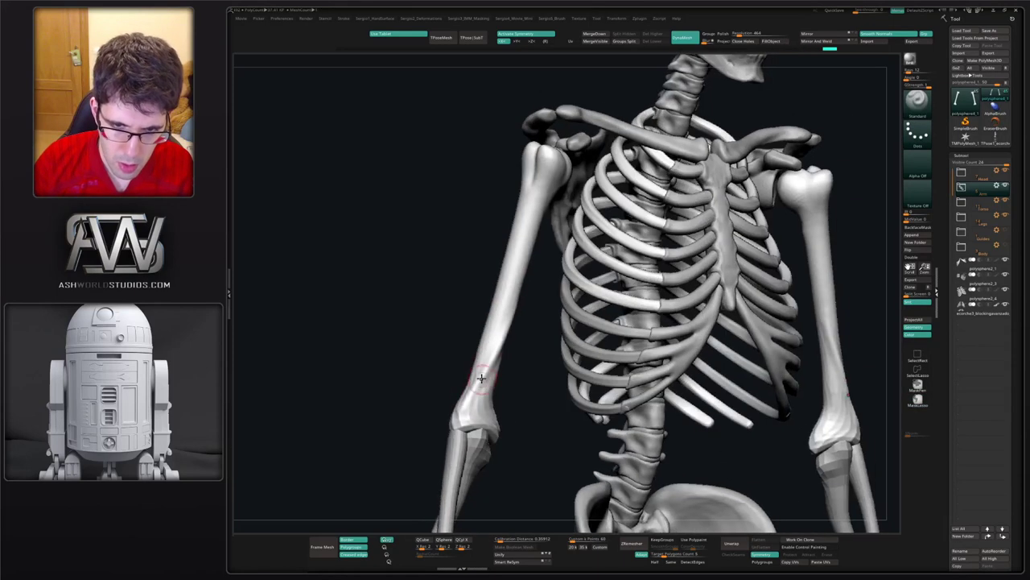
pyautogui.moveTo(470, 397); pyautogui.dragTo(462, 421)
pyautogui.moveTo(462, 421)
pyautogui.keyDown('alt'); pyautogui.mouseDown(button='right')
pyautogui.moveTo(467, 344)
pyautogui.moveTo(472, 372)
pyautogui.mouseUp(button='right'); pyautogui.keyUp('alt')
pyautogui.keyDown('shift'); pyautogui.moveTo(476, 351); pyautogui.dragTo(480, 362); pyautogui.keyUp('shift')
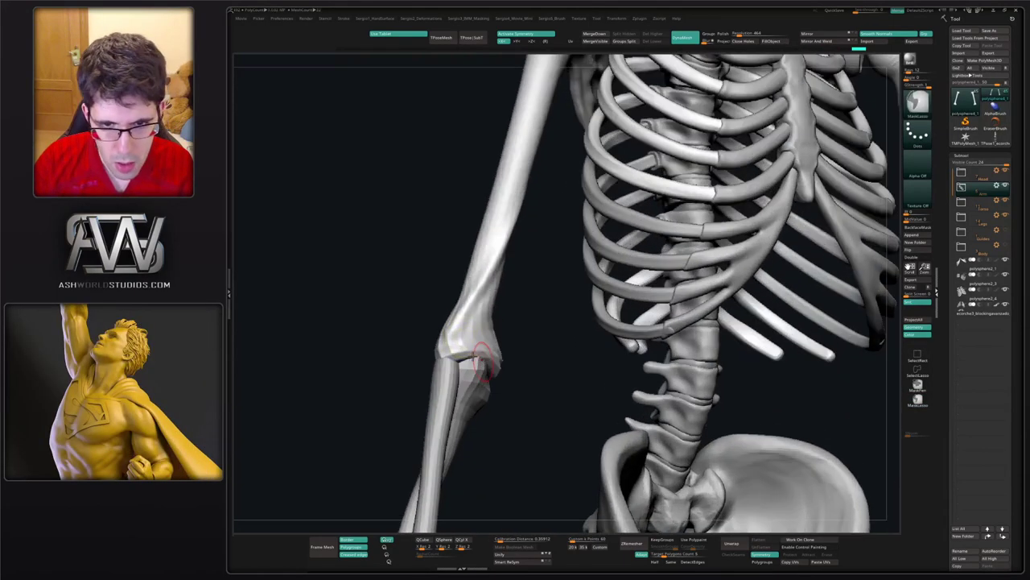
# - Build up the diagonal ridge and the condyles at the lower humerus with the ClayBuildup brush
pyautogui.moveTo(451, 360); pyautogui.dragTo(478, 354, button='right')
pyautogui.press('b')
pyautogui.press('c')
pyautogui.press('b')
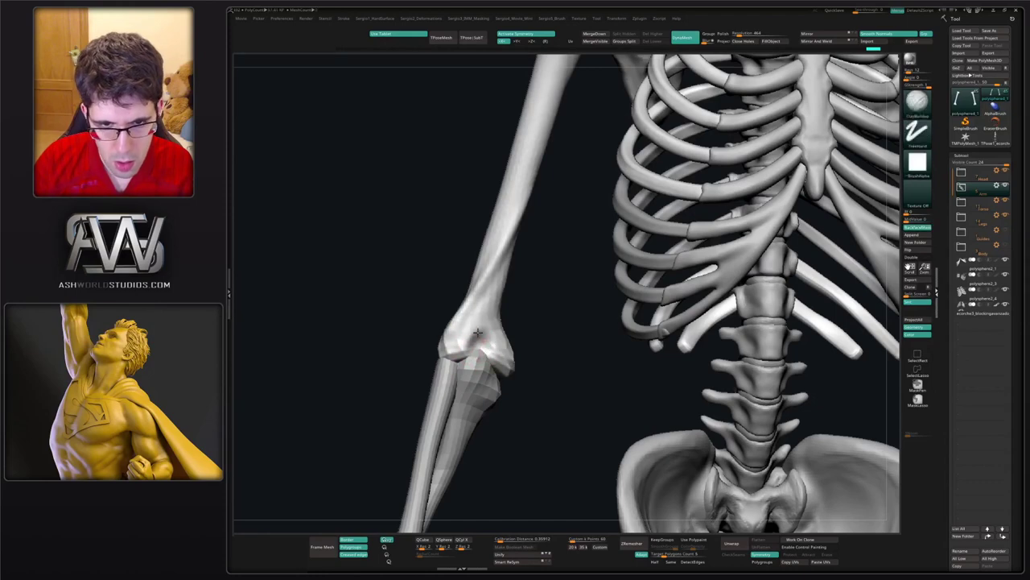
pyautogui.moveTo(489, 292); pyautogui.dragTo(454, 338)
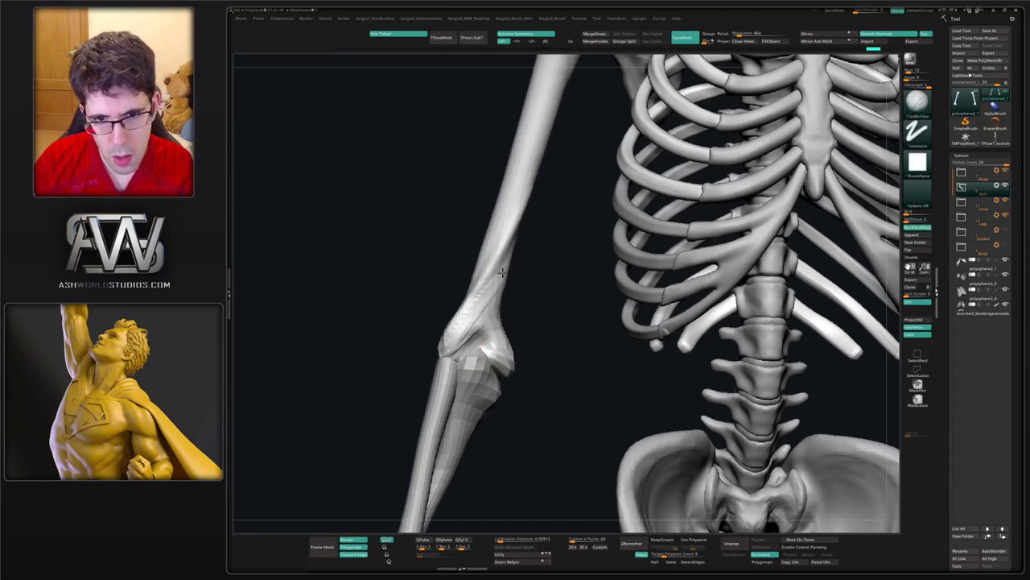
pyautogui.moveTo(475, 339); pyautogui.dragTo(451, 339, button='right')
pyautogui.moveTo(500, 261); pyautogui.dragTo(456, 332)
pyautogui.moveTo(483, 346); pyautogui.dragTo(495, 349, button='right')
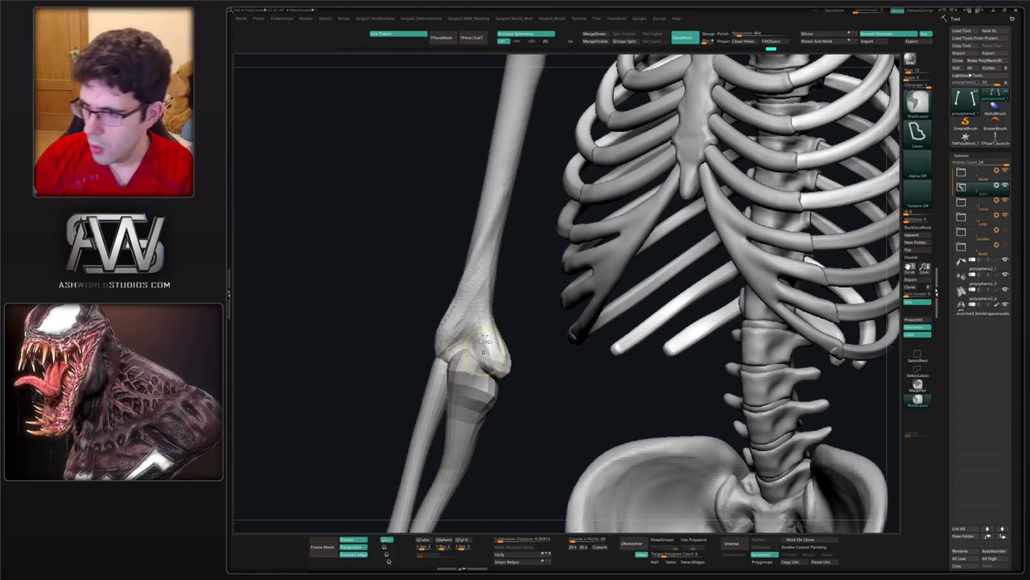
pyautogui.keyDown('ctrl'); pyautogui.moveTo(470, 362); pyautogui.dragTo(475, 339, button='right'); pyautogui.keyUp('ctrl')
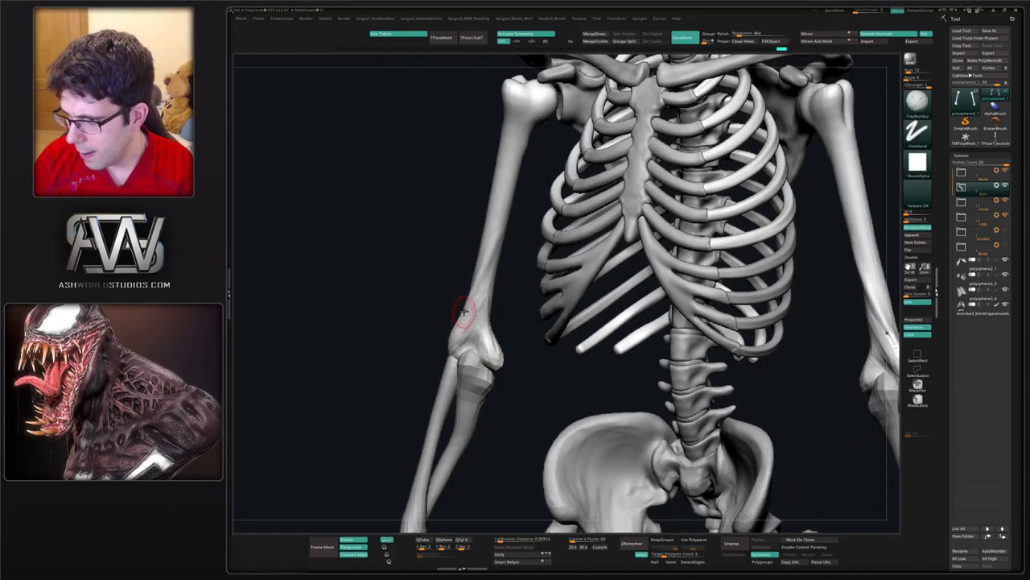
pyautogui.moveTo(452, 310)
pyautogui.mouseDown(button='right')
pyautogui.moveTo(470, 362)
pyautogui.moveTo(503, 289)
pyautogui.mouseUp(button='right')
pyautogui.moveTo(514, 264); pyautogui.dragTo(457, 378)
pyautogui.moveTo(494, 333)
pyautogui.mouseDown()
pyautogui.moveTo(444, 392)
pyautogui.moveTo(489, 400)
pyautogui.moveTo(491, 342)
pyautogui.moveTo(475, 369)
pyautogui.mouseUp()
# - Isolate the humerus bones and refine the elbow end and its hollow with the Clay brush
pyautogui.hotkey('alt', 's')
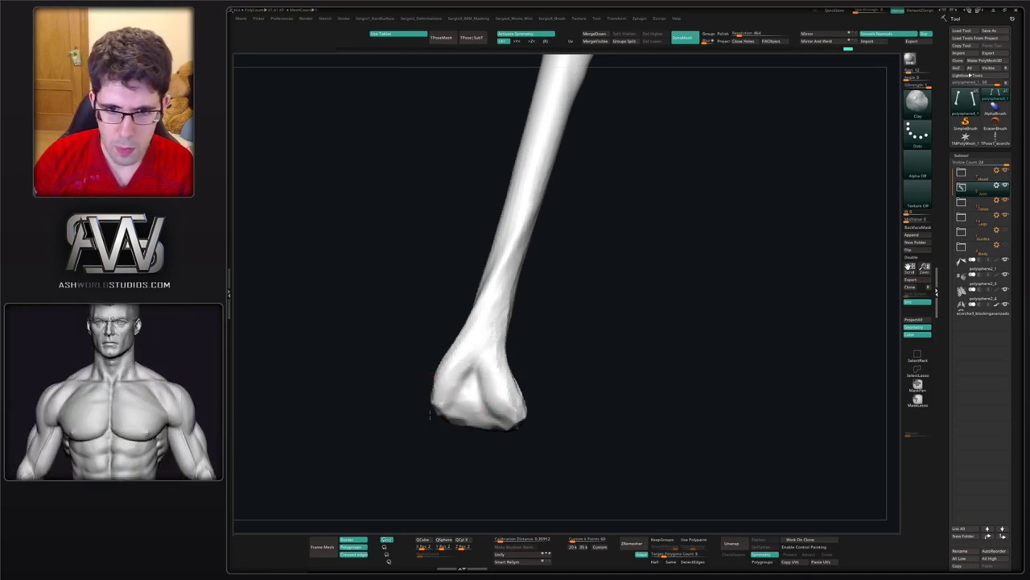
pyautogui.moveTo(430, 415)
pyautogui.mouseDown()
pyautogui.moveTo(498, 421)
pyautogui.moveTo(486, 362)
pyautogui.moveTo(458, 384)
pyautogui.moveTo(458, 418)
pyautogui.mouseUp()
pyautogui.keyDown('ctrl'); pyautogui.moveTo(458, 419); pyautogui.dragTo(481, 386, button='right'); pyautogui.keyUp('ctrl')
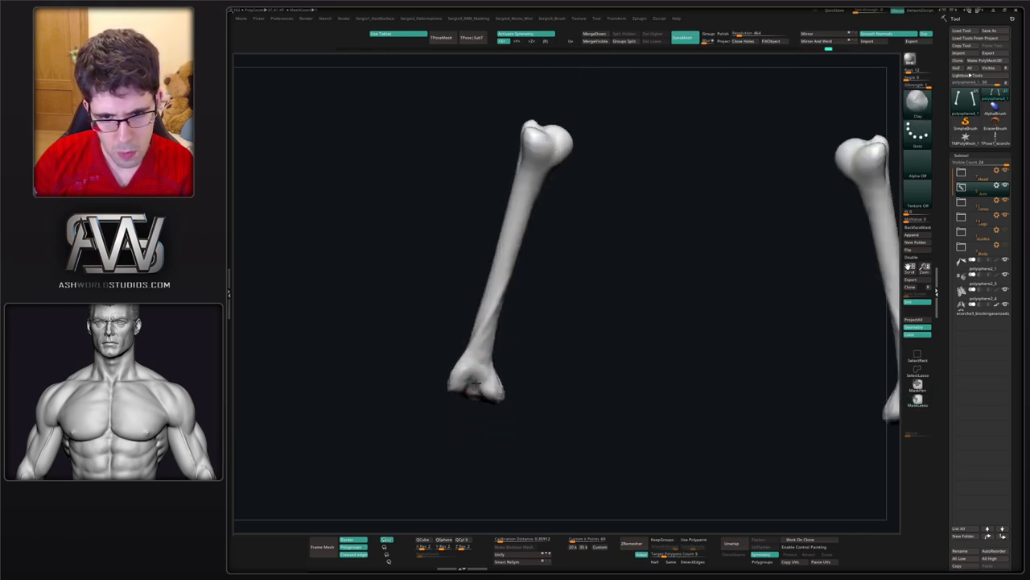
pyautogui.moveTo(524, 222)
pyautogui.keyDown('alt'); pyautogui.mouseDown(button='right')
pyautogui.moveTo(471, 382)
pyautogui.moveTo(487, 292)
pyautogui.moveTo(483, 354)
pyautogui.mouseUp(button='right'); pyautogui.keyUp('alt')
pyautogui.moveTo(474, 308); pyautogui.dragTo(488, 319)
# - Shape the neck beneath the humeral head with the Clay brush and smooth its transition into the shaft
pyautogui.moveTo(488, 320); pyautogui.dragTo(511, 292, button='right')
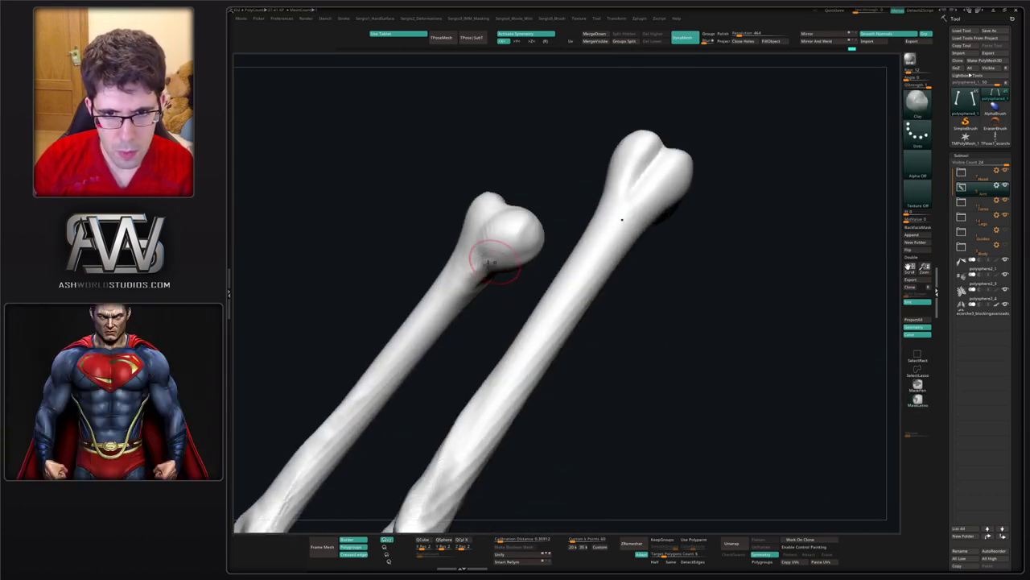
pyautogui.moveTo(495, 261)
pyautogui.mouseDown()
pyautogui.moveTo(460, 294)
pyautogui.moveTo(472, 235)
pyautogui.mouseUp()
pyautogui.hotkey('ctrl', 'z')
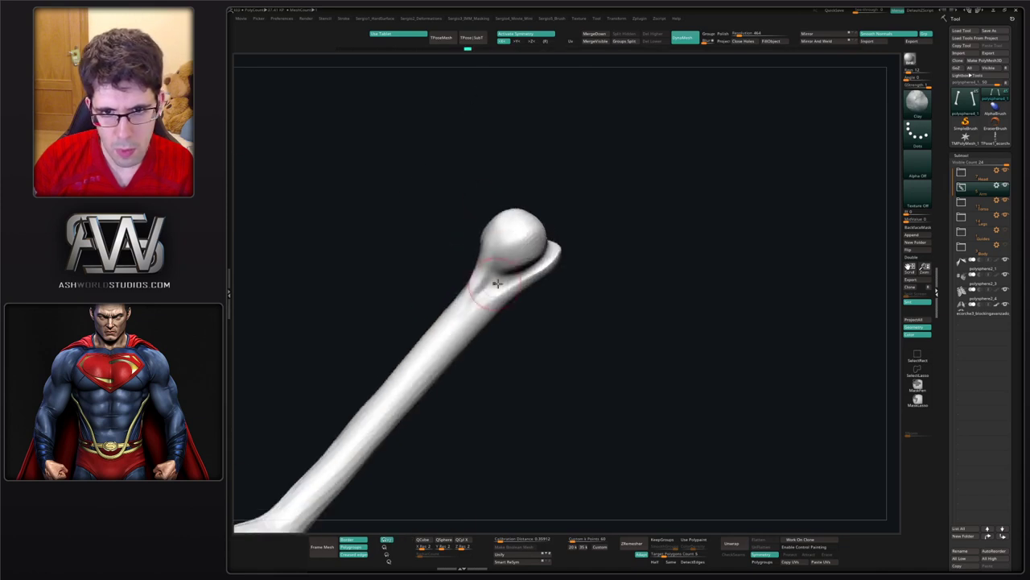
pyautogui.moveTo(472, 293)
pyautogui.mouseDown()
pyautogui.moveTo(464, 310)
pyautogui.moveTo(496, 295)
pyautogui.moveTo(445, 351)
pyautogui.mouseUp()
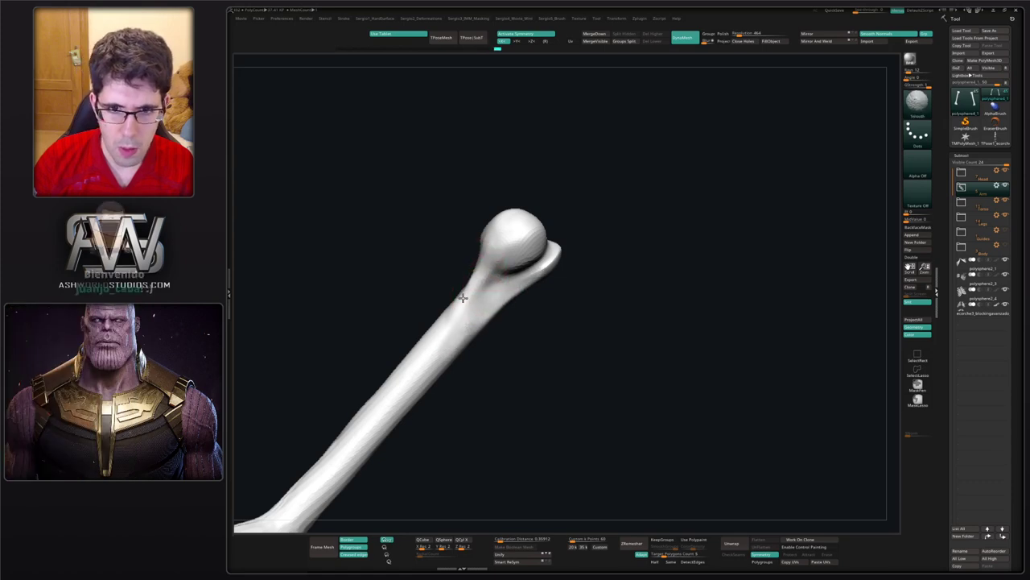
pyautogui.moveTo(476, 301); pyautogui.dragTo(535, 304, button='right')
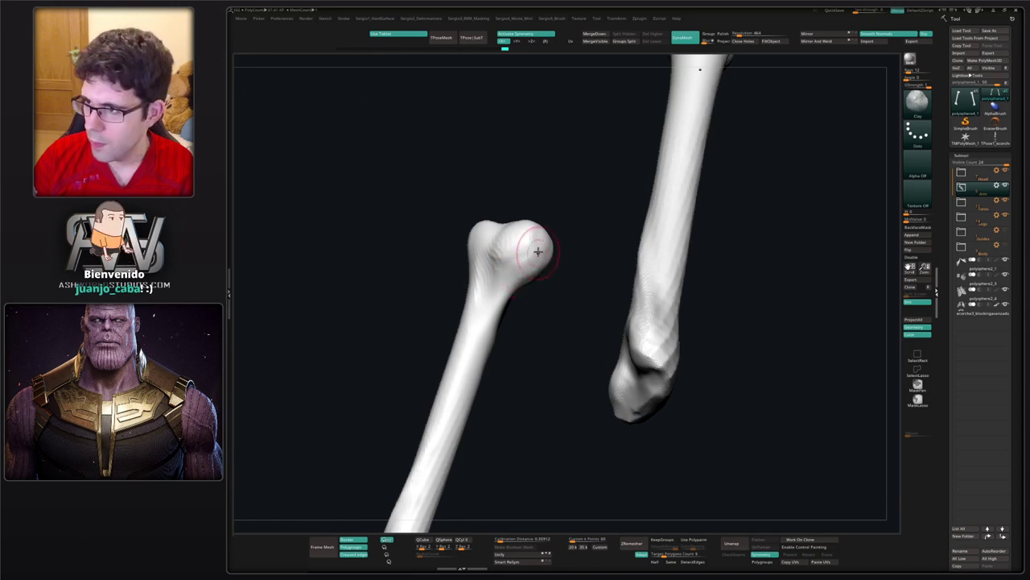
pyautogui.moveTo(527, 241)
pyautogui.keyDown('shift'); pyautogui.mouseDown()
pyautogui.moveTo(537, 232)
pyautogui.moveTo(492, 275)
pyautogui.mouseUp(); pyautogui.keyUp('shift')
pyautogui.moveTo(475, 324)
pyautogui.mouseDown(button='right')
pyautogui.moveTo(520, 315)
pyautogui.moveTo(502, 295)
pyautogui.mouseUp(button='right')
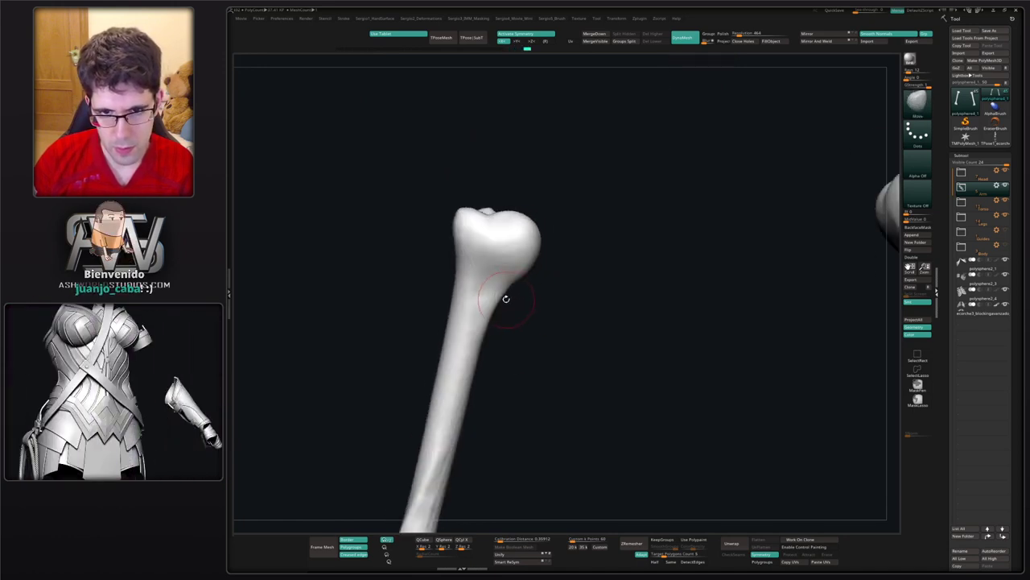
# - Define the tubercles beside the humeral head and the groove between them with the DamStandard and Clay brushes
pyautogui.keyDown('alt'); pyautogui.moveTo(516, 232); pyautogui.dragTo(499, 328, button='right'); pyautogui.keyUp('alt')
pyautogui.press('b')
pyautogui.press('d')
pyautogui.press('s')
pyautogui.moveTo(512, 244)
pyautogui.mouseDown(button='right')
pyautogui.moveTo(513, 269)
pyautogui.moveTo(495, 268)
pyautogui.moveTo(524, 269)
pyautogui.moveTo(519, 262)
pyautogui.moveTo(499, 271)
pyautogui.moveTo(536, 284)
pyautogui.mouseUp(button='right')
pyautogui.moveTo(519, 230)
pyautogui.mouseDown(button='right')
pyautogui.moveTo(567, 251)
pyautogui.moveTo(551, 248)
pyautogui.mouseUp(button='right')
pyautogui.keyDown('ctrl'); pyautogui.moveTo(524, 282); pyautogui.dragTo(519, 306, button='right'); pyautogui.keyUp('ctrl')
pyautogui.moveTo(520, 306)
pyautogui.mouseDown(button='right')
pyautogui.moveTo(556, 294)
pyautogui.moveTo(519, 298)
pyautogui.mouseUp(button='right')
pyautogui.moveTo(519, 298)
pyautogui.keyDown('ctrl'); pyautogui.mouseDown(button='right')
pyautogui.moveTo(515, 281)
pyautogui.moveTo(533, 285)
pyautogui.moveTo(476, 281)
pyautogui.moveTo(535, 272)
pyautogui.moveTo(530, 292)
pyautogui.moveTo(526, 265)
pyautogui.moveTo(541, 249)
pyautogui.mouseUp(button='right'); pyautogui.keyUp('ctrl')
pyautogui.moveTo(526, 246); pyautogui.dragTo(513, 211)
pyautogui.moveTo(535, 228); pyautogui.dragTo(530, 219, button='right')
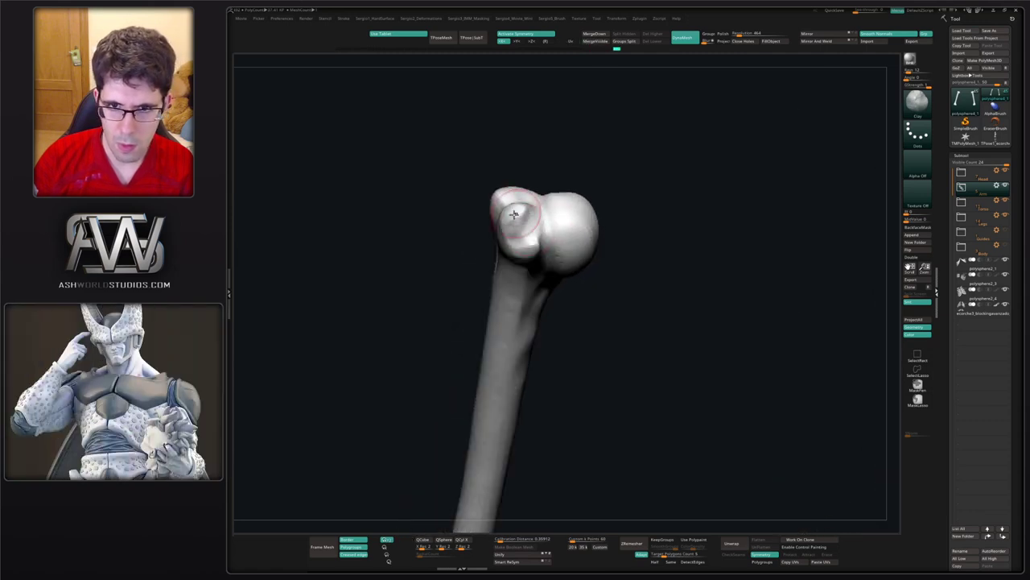
# - Examine the humerus from several sides, checking the tubercles, the shaft and the elbow end
pyautogui.moveTo(524, 255); pyautogui.dragTo(525, 250, button='right')
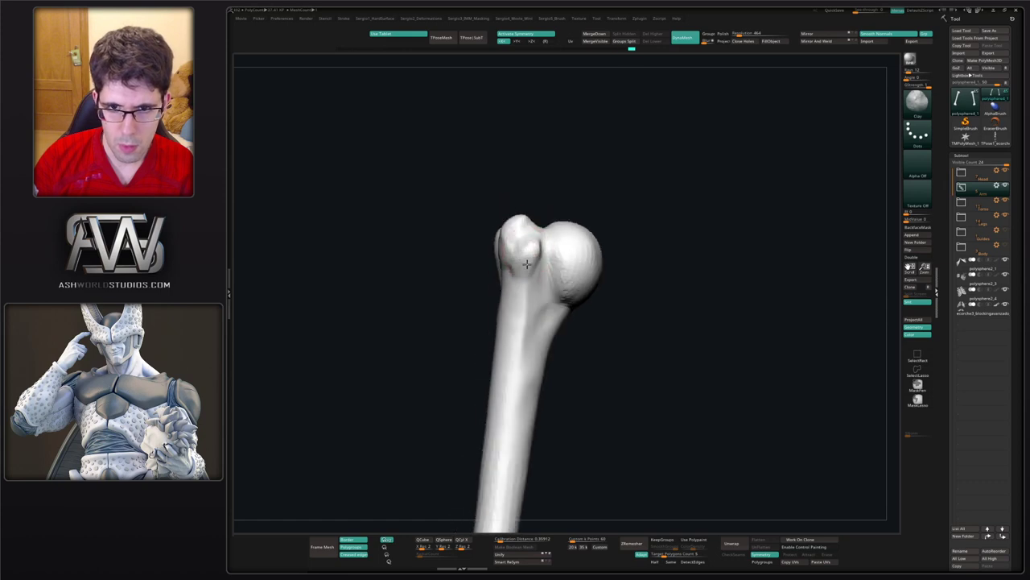
pyautogui.moveTo(508, 296)
pyautogui.mouseDown(button='right')
pyautogui.moveTo(516, 246)
pyautogui.moveTo(499, 289)
pyautogui.mouseUp(button='right')
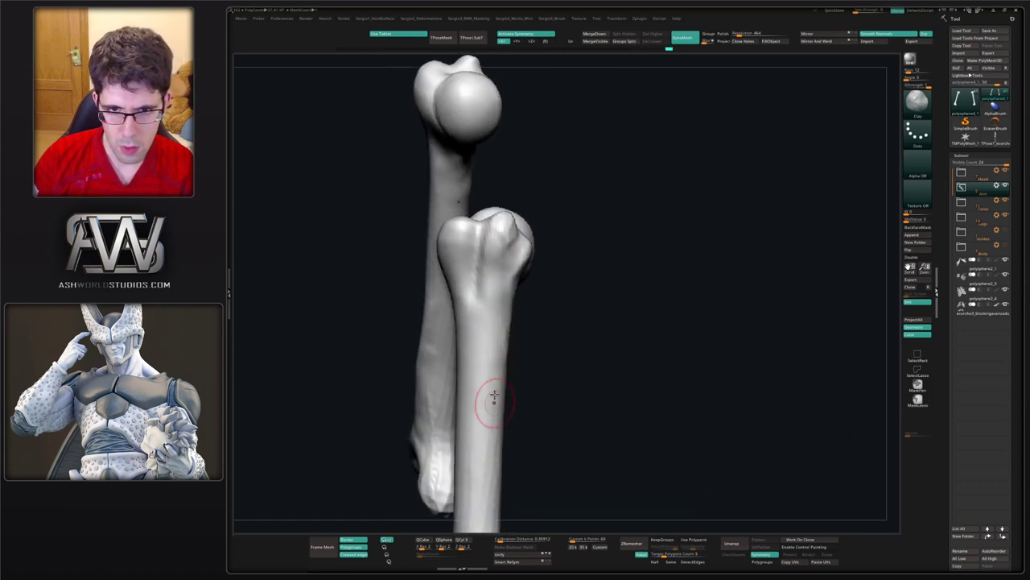
pyautogui.moveTo(495, 395); pyautogui.dragTo(487, 263, button='right')
pyautogui.moveTo(483, 466); pyautogui.dragTo(506, 317, button='right')
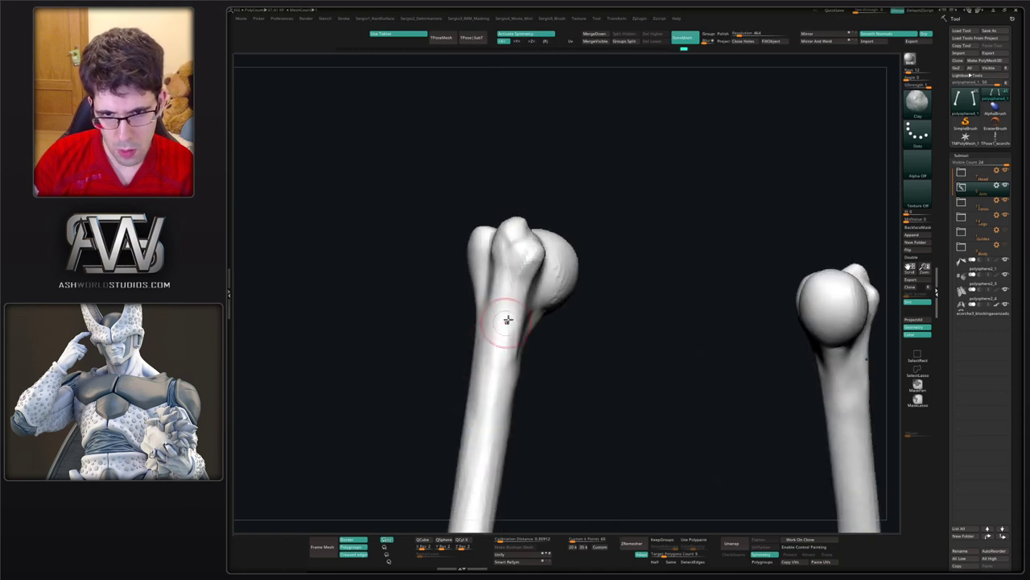
pyautogui.moveTo(523, 368)
pyautogui.mouseDown(button='right')
pyautogui.moveTo(524, 274)
pyautogui.moveTo(524, 306)
pyautogui.mouseUp(button='right')
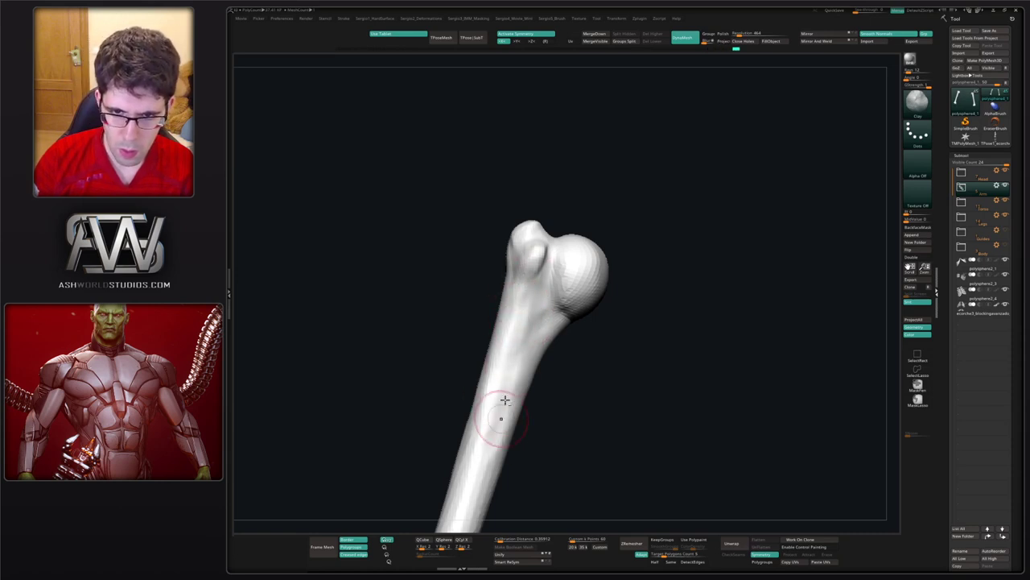
pyautogui.moveTo(507, 409); pyautogui.dragTo(531, 276, button='right')
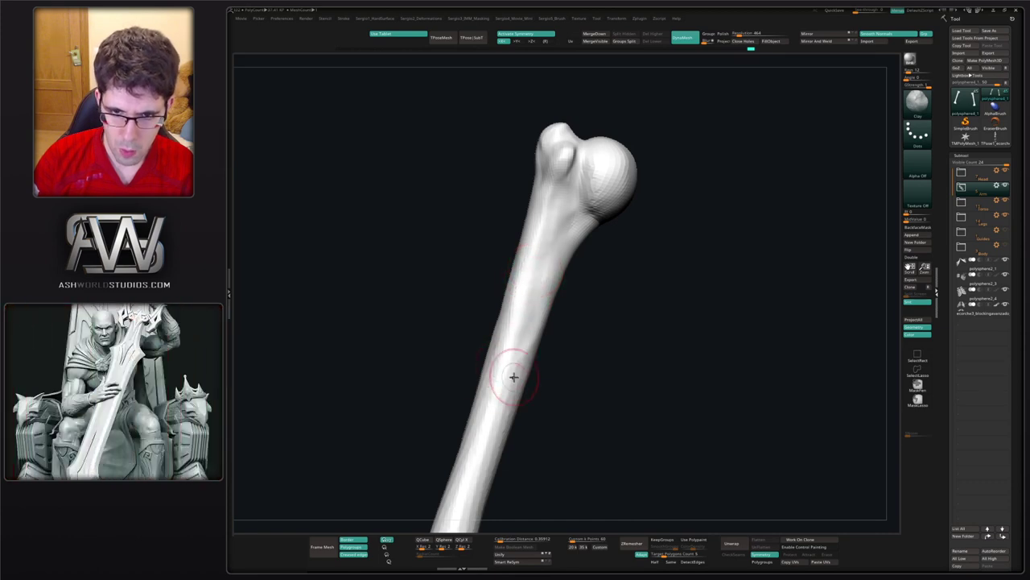
pyautogui.keyDown('ctrl'); pyautogui.moveTo(508, 426); pyautogui.dragTo(497, 296, button='right'); pyautogui.keyUp('ctrl')
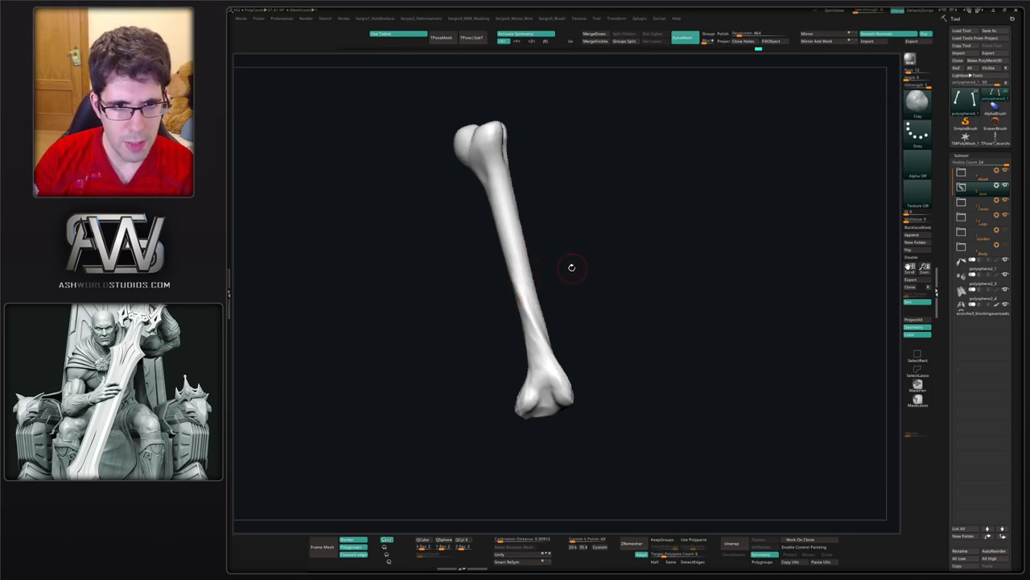
# - Raise a ridge down the lower shaft of the humerus toward the elbow end with the Standard brush
pyautogui.moveTo(579, 275)
pyautogui.mouseDown(button='right')
pyautogui.moveTo(534, 295)
pyautogui.moveTo(606, 307)
pyautogui.moveTo(553, 306)
pyautogui.moveTo(574, 292)
pyautogui.mouseUp(button='right')
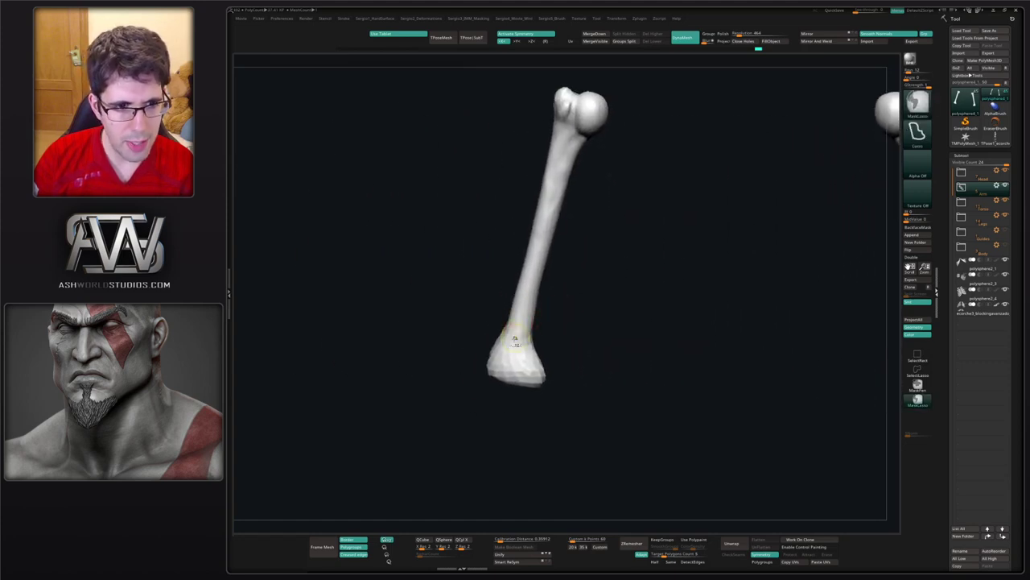
pyautogui.moveTo(515, 338)
pyautogui.keyDown('ctrl'); pyautogui.mouseDown(button='right')
pyautogui.moveTo(514, 368)
pyautogui.moveTo(520, 343)
pyautogui.mouseUp(button='right'); pyautogui.keyUp('ctrl')
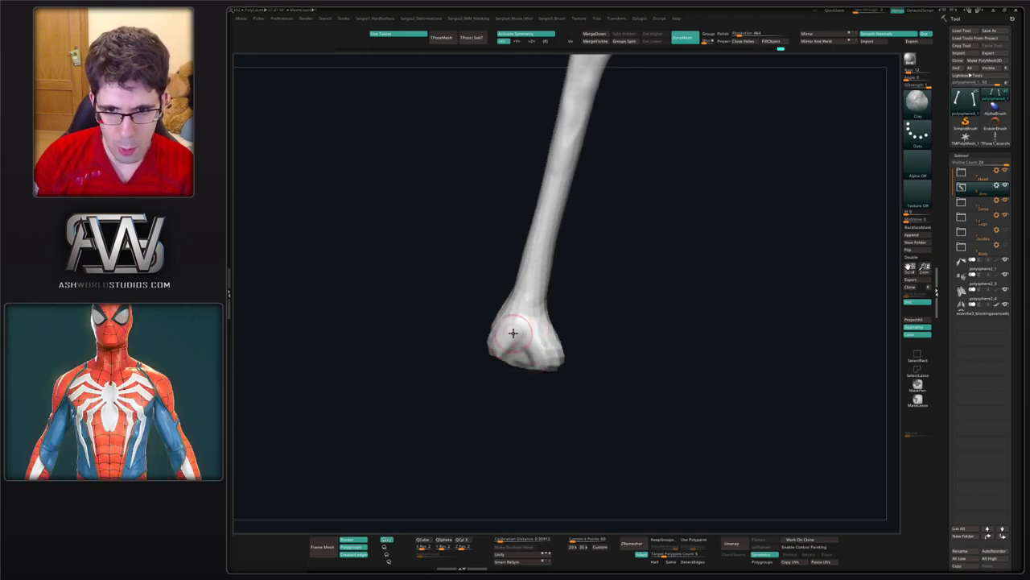
pyautogui.keyDown('alt'); pyautogui.moveTo(509, 299); pyautogui.dragTo(489, 372, button='right'); pyautogui.keyUp('alt')
pyautogui.press('b')
pyautogui.press('s')
pyautogui.press('t')
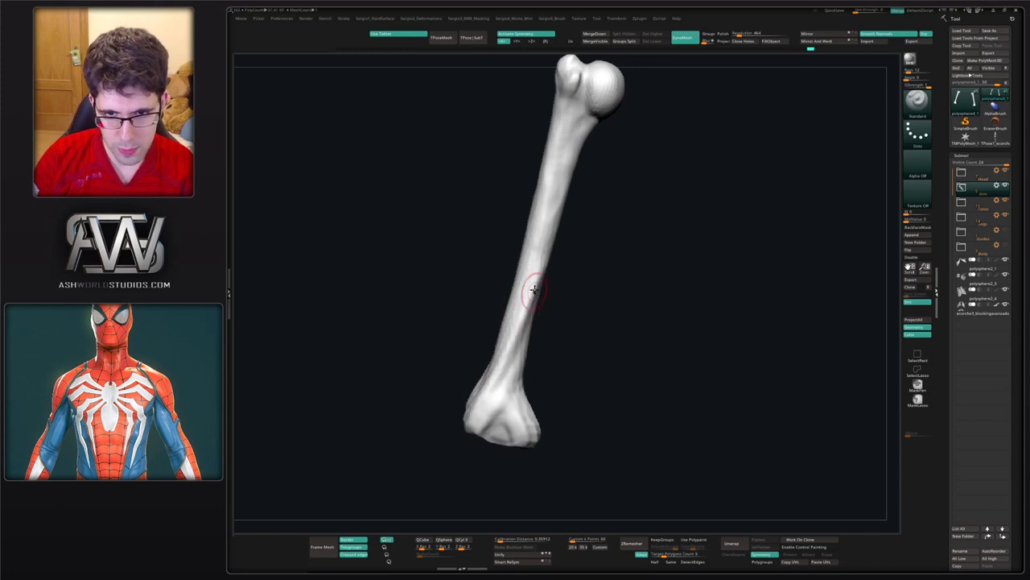
pyautogui.moveTo(538, 276); pyautogui.dragTo(517, 344)
pyautogui.moveTo(479, 387)
pyautogui.mouseDown(button='right')
pyautogui.moveTo(505, 389)
pyautogui.moveTo(490, 391)
pyautogui.moveTo(478, 412)
pyautogui.moveTo(493, 416)
pyautogui.mouseUp(button='right')
# - Build up the flared lower end of the humerus with ClayBuildup and flatten its planes with TrimDynamic
pyautogui.press('b')
pyautogui.press('c')
pyautogui.press('b')
pyautogui.press('s')
pyautogui.press('b')
pyautogui.press('t')
pyautogui.press('d')
pyautogui.press('s')
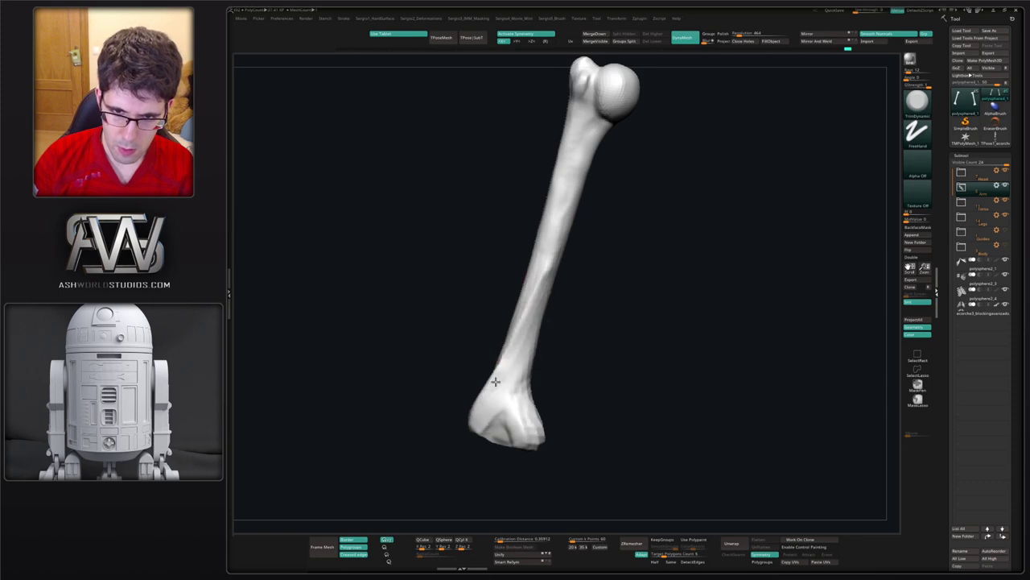
pyautogui.moveTo(500, 393); pyautogui.dragTo(512, 439, button='right')
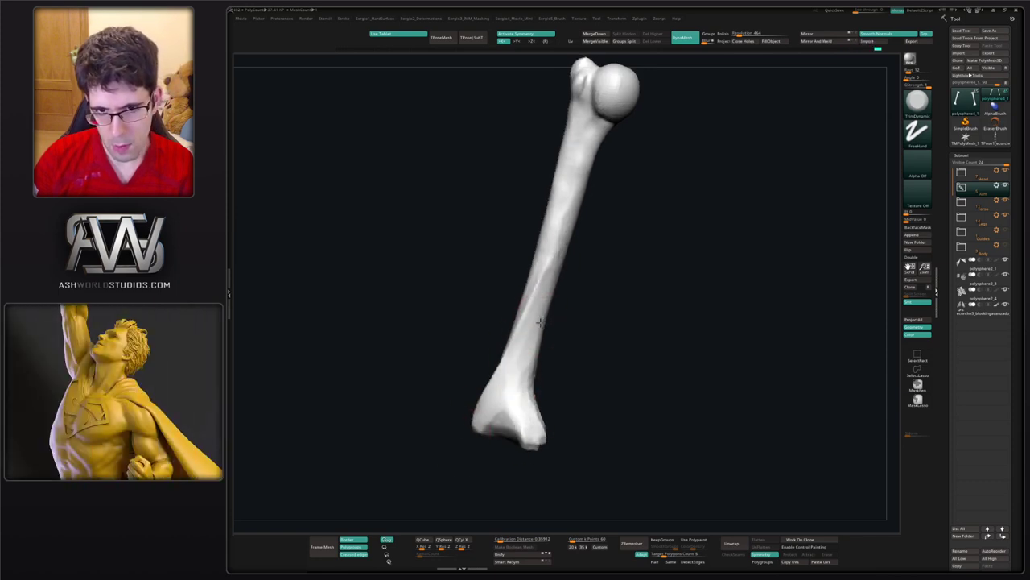
# - Reshape the elbow end with the Move brush and build up its underside and joint surfaces with ClayBuildup
pyautogui.moveTo(523, 368)
pyautogui.keyDown('alt'); pyautogui.mouseDown(button='right')
pyautogui.moveTo(512, 304)
pyautogui.moveTo(516, 352)
pyautogui.moveTo(527, 371)
pyautogui.moveTo(536, 366)
pyautogui.moveTo(496, 372)
pyautogui.mouseUp(button='right'); pyautogui.keyUp('alt')
pyautogui.press('b')
pyautogui.press('m')
pyautogui.press('v')
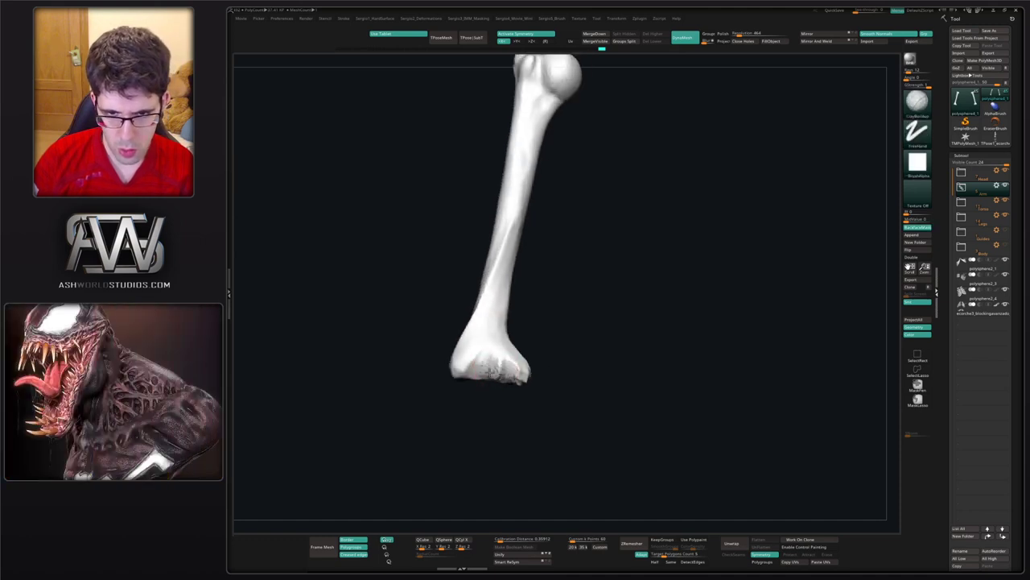
pyautogui.moveTo(489, 370); pyautogui.dragTo(518, 335, button='right')
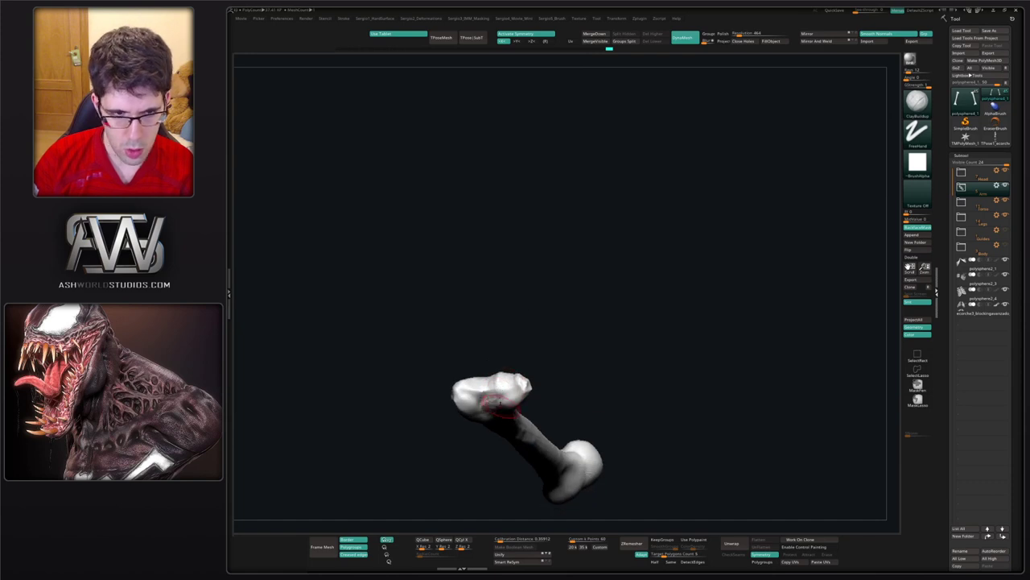
pyautogui.moveTo(500, 401); pyautogui.dragTo(498, 366, button='right')
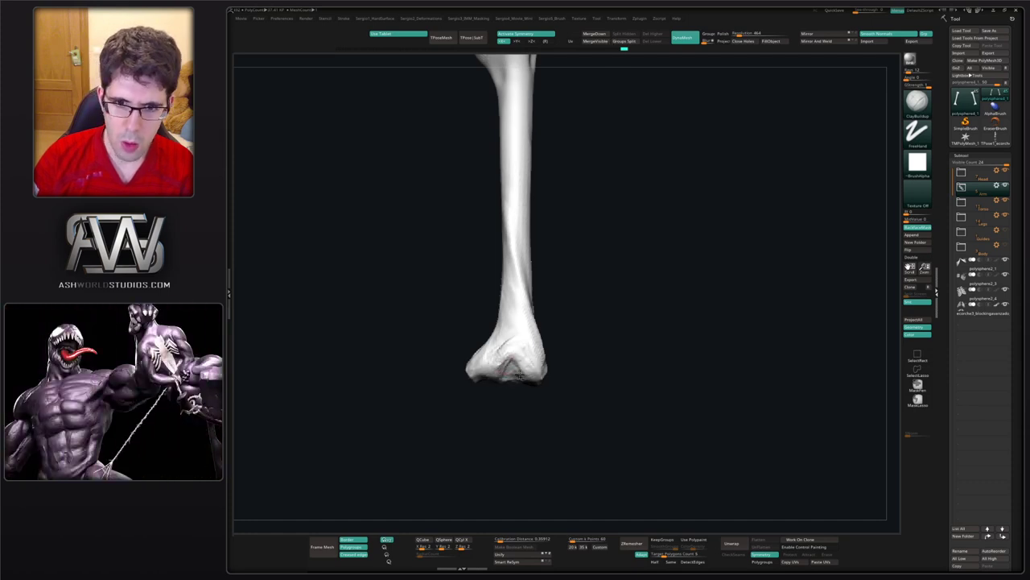
pyautogui.moveTo(530, 356); pyautogui.dragTo(494, 378, button='right')
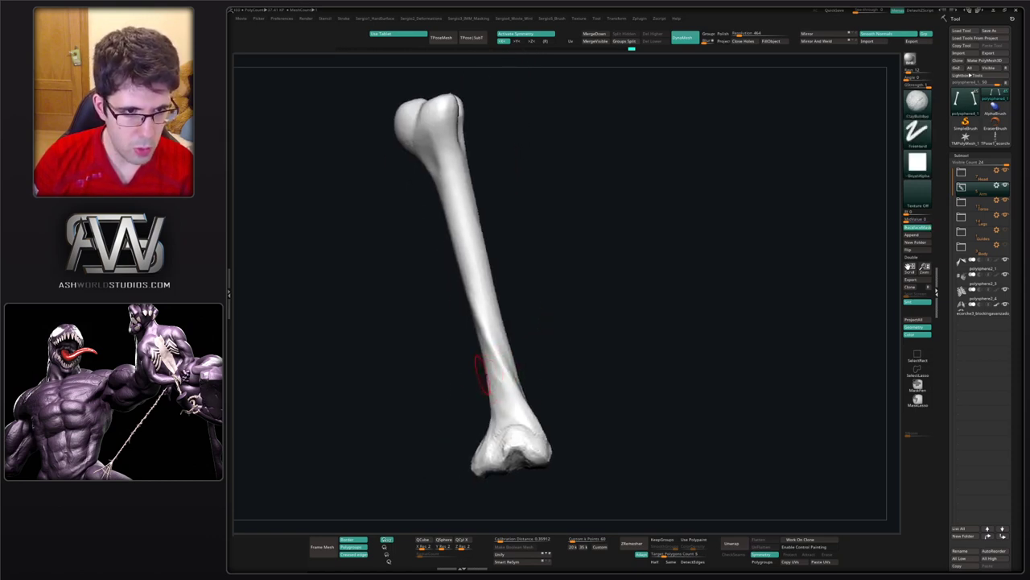
# - Strengthen the ridge running from mid-shaft to just above the elbow joint with the Standard brush
pyautogui.moveTo(488, 288); pyautogui.dragTo(529, 294, button='right')
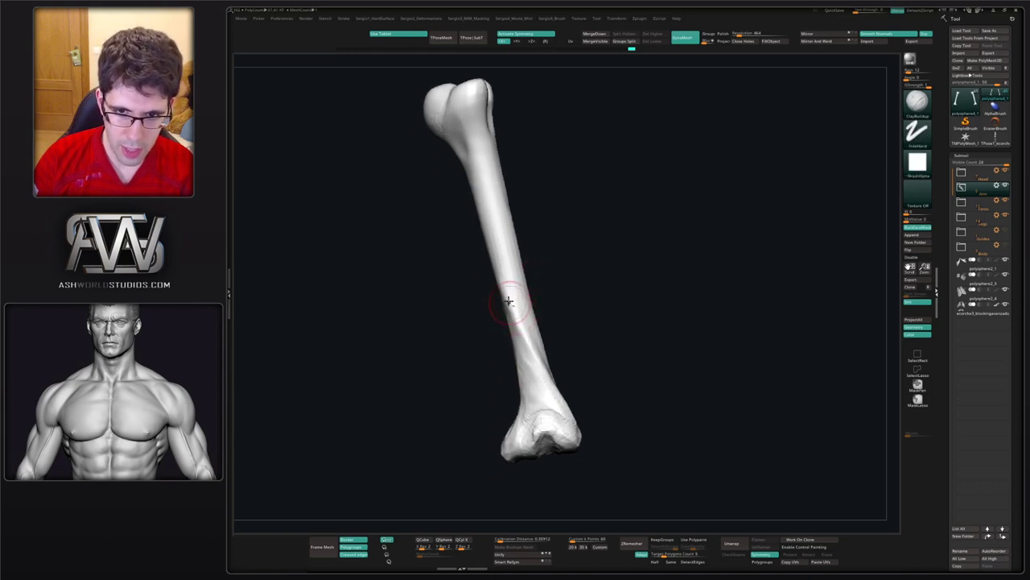
pyautogui.press('shift')
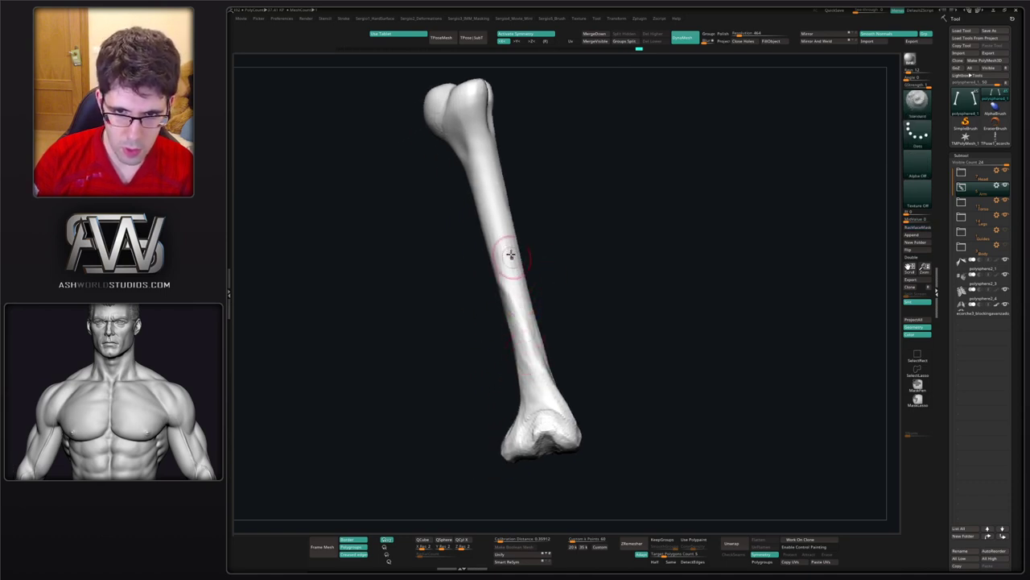
pyautogui.moveTo(511, 255)
pyautogui.mouseDown()
pyautogui.moveTo(524, 422)
pyautogui.moveTo(519, 382)
pyautogui.mouseUp()
pyautogui.moveTo(527, 383)
pyautogui.mouseDown(button='right')
pyautogui.moveTo(540, 388)
pyautogui.moveTo(543, 412)
pyautogui.mouseUp(button='right')
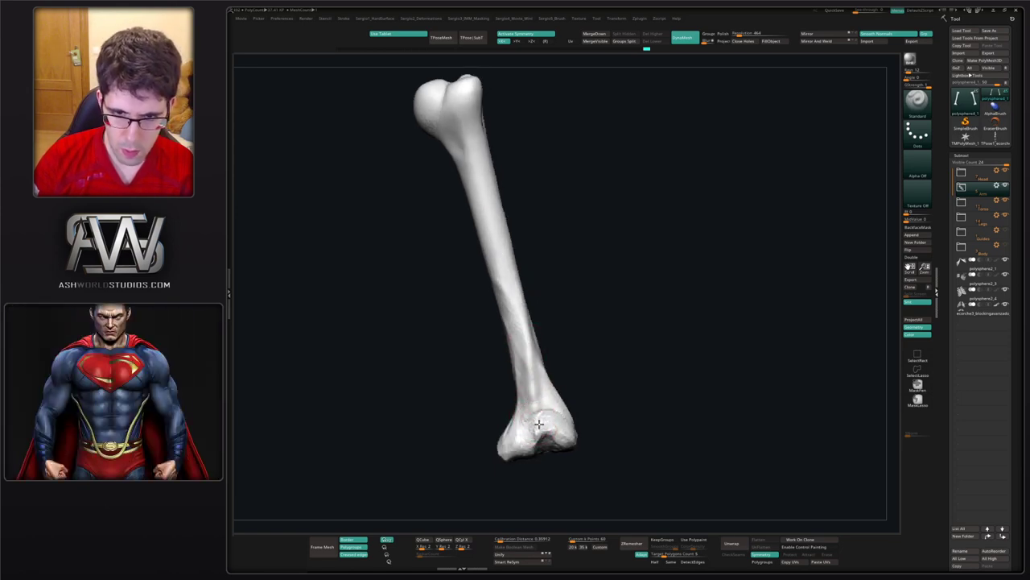
pyautogui.moveTo(543, 412); pyautogui.dragTo(545, 416)
# - Fill out the lower shaft and the area above the elbow joint with ClayBuildup strokes
pyautogui.press('b')
pyautogui.press('c')
pyautogui.press('b')
pyautogui.moveTo(553, 409); pyautogui.dragTo(543, 358, button='right')
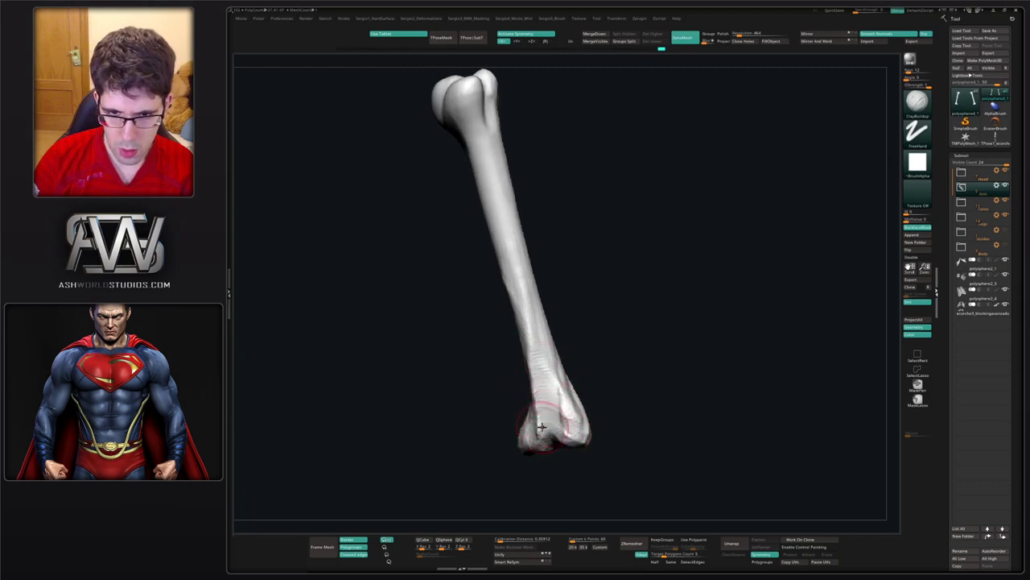
pyautogui.moveTo(542, 427); pyautogui.dragTo(536, 379, button='right')
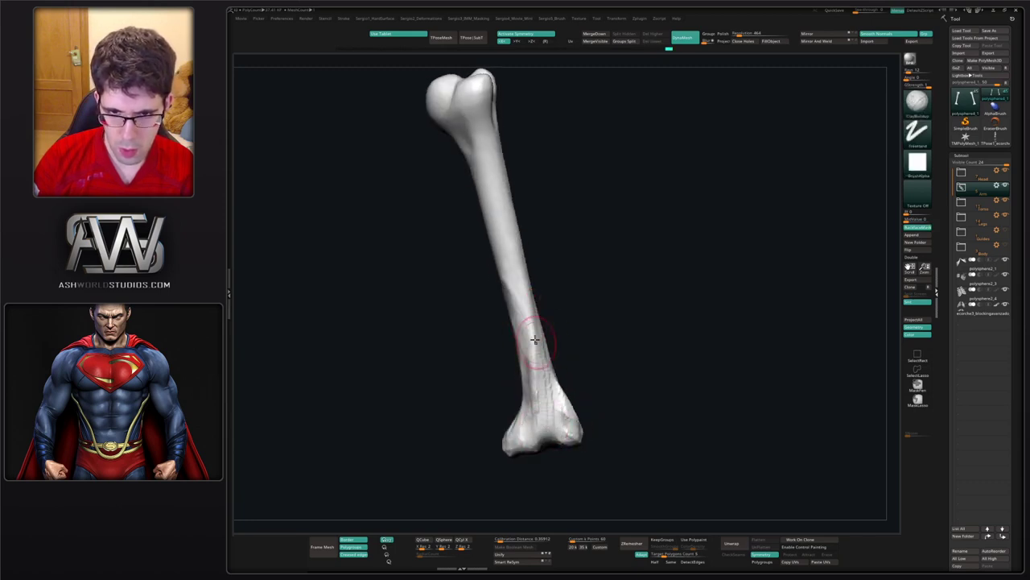
pyautogui.moveTo(534, 339); pyautogui.dragTo(521, 287, button='right')
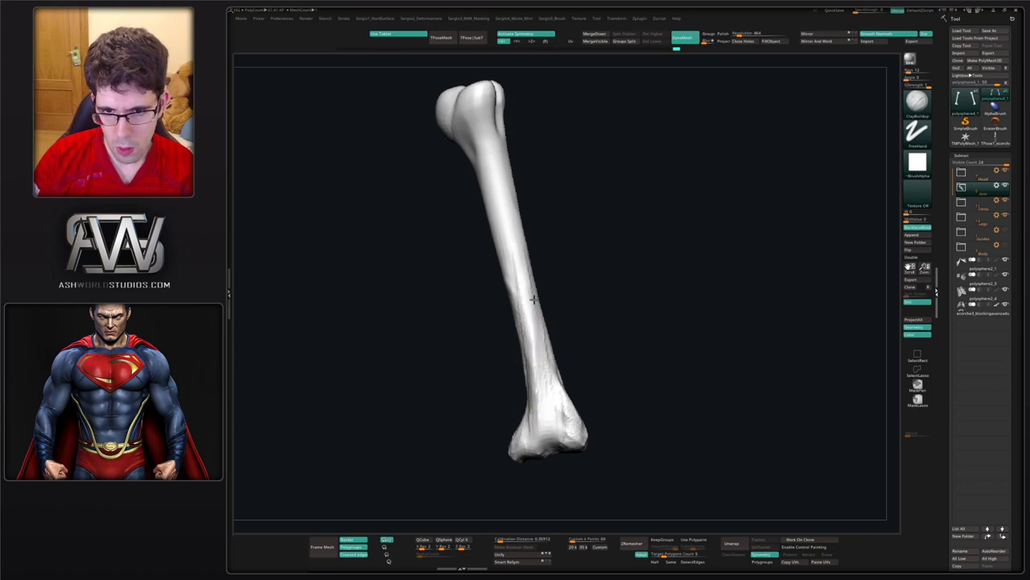
pyautogui.moveTo(537, 394); pyautogui.dragTo(542, 449, button='right')
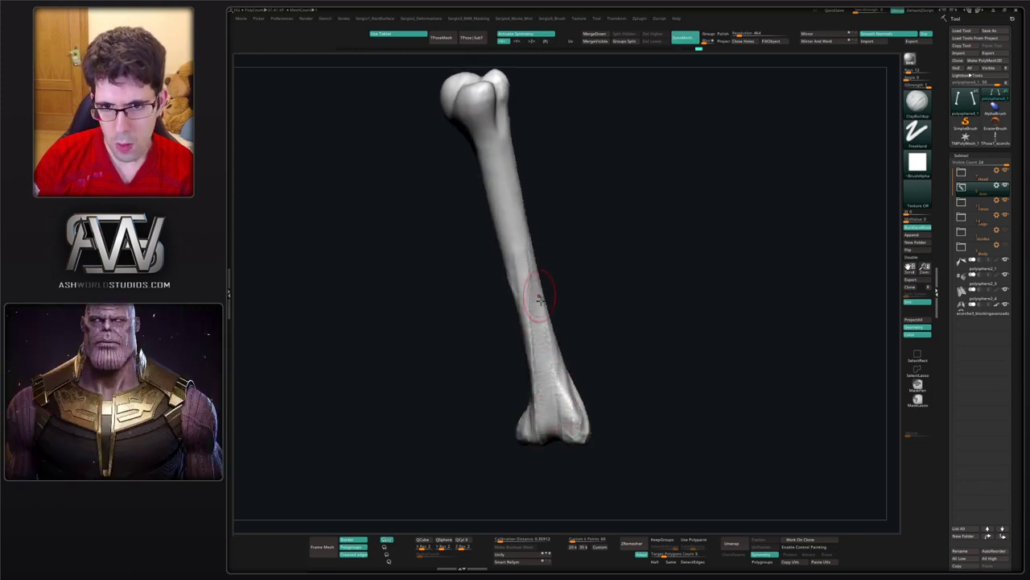
pyautogui.moveTo(541, 299); pyautogui.dragTo(539, 282, button='right')
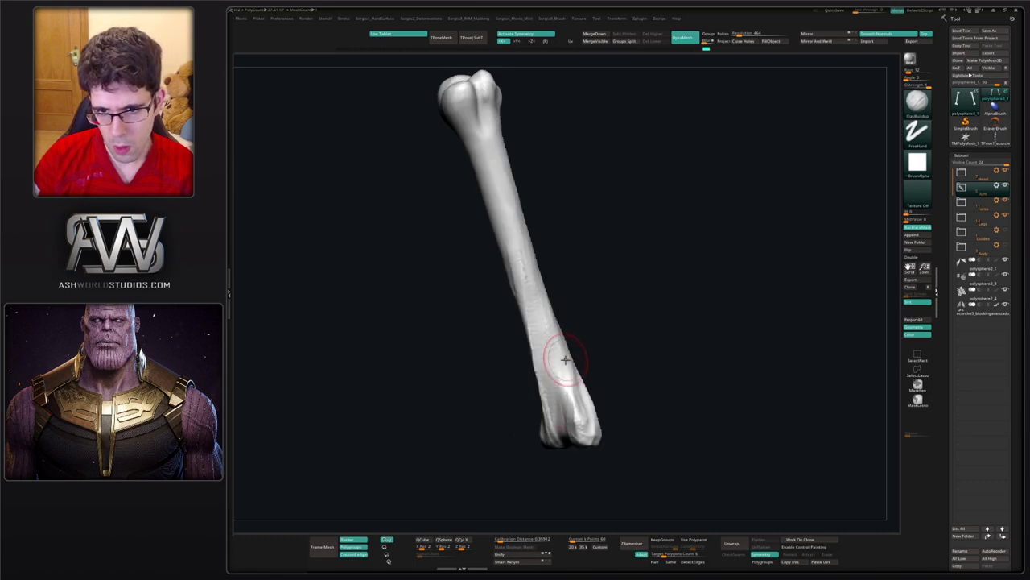
pyautogui.moveTo(580, 431)
pyautogui.mouseDown(button='right')
pyautogui.moveTo(565, 354)
pyautogui.moveTo(555, 362)
pyautogui.moveTo(552, 340)
pyautogui.moveTo(578, 422)
pyautogui.moveTo(564, 379)
pyautogui.mouseUp(button='right')
# - Smooth the lower shaft and the elbow end, blending the built-up clay strokes into the bone
pyautogui.press('shift')
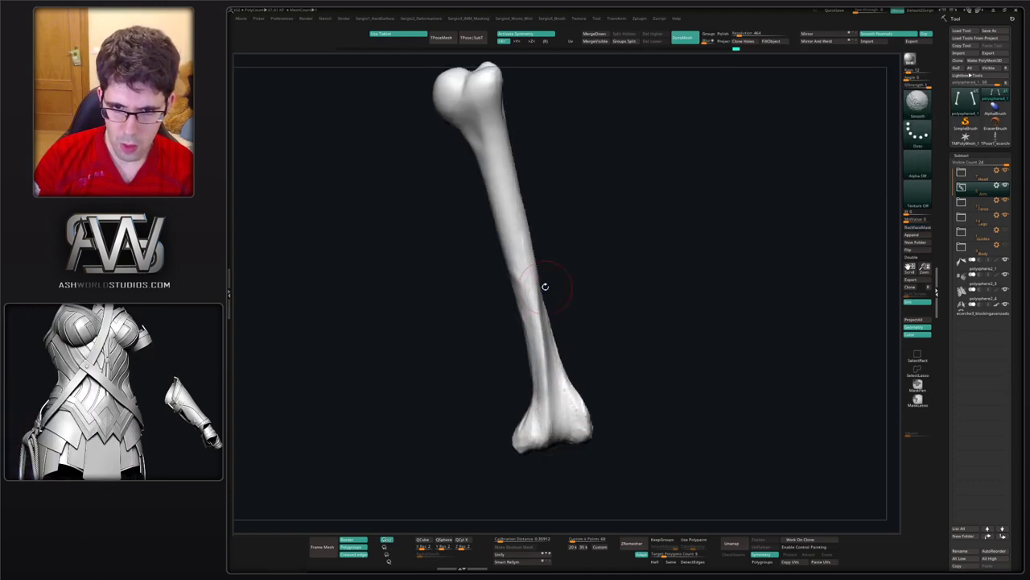
pyautogui.moveTo(545, 286); pyautogui.dragTo(531, 289, button='right')
pyautogui.keyDown('shift'); pyautogui.moveTo(536, 306); pyautogui.dragTo(540, 363); pyautogui.keyUp('shift')
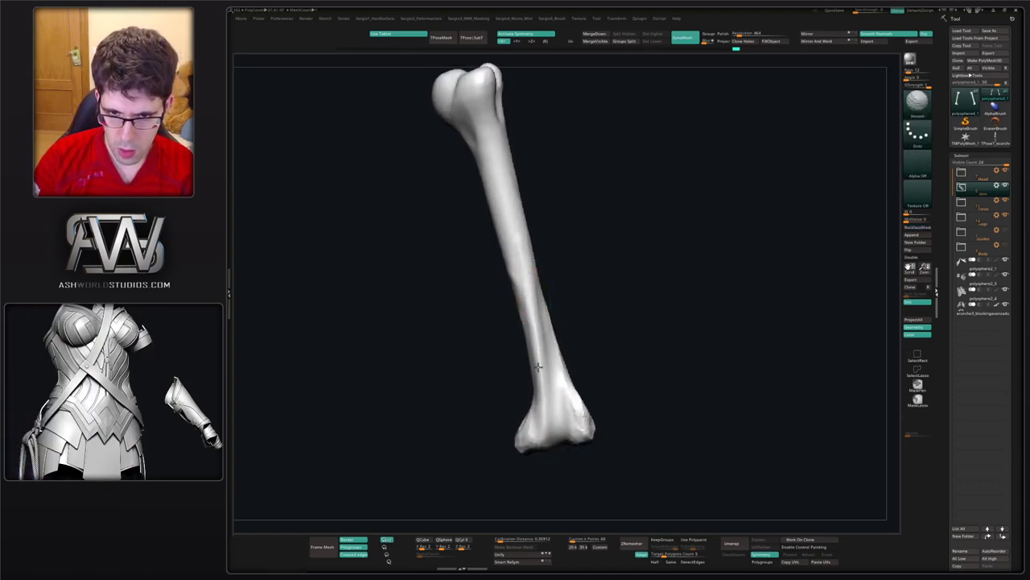
pyautogui.moveTo(544, 366); pyautogui.dragTo(556, 395, button='right')
pyautogui.moveTo(520, 314)
pyautogui.keyDown('ctrl'); pyautogui.mouseDown(button='right')
pyautogui.moveTo(535, 314)
pyautogui.moveTo(549, 352)
pyautogui.mouseUp(button='right'); pyautogui.keyUp('ctrl')
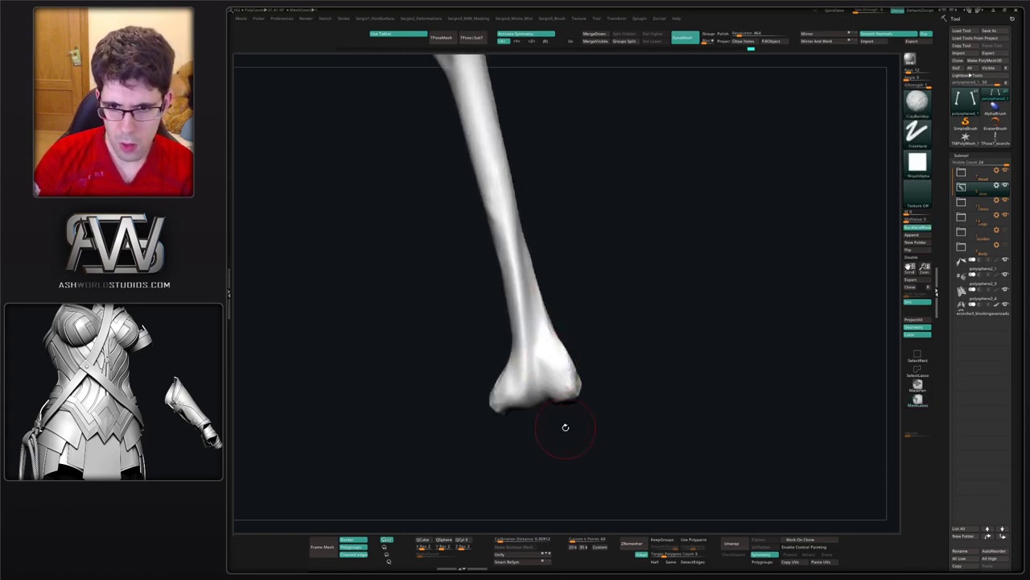
pyautogui.keyDown('ctrl'); pyautogui.moveTo(564, 426); pyautogui.dragTo(520, 368, button='right'); pyautogui.keyUp('ctrl')
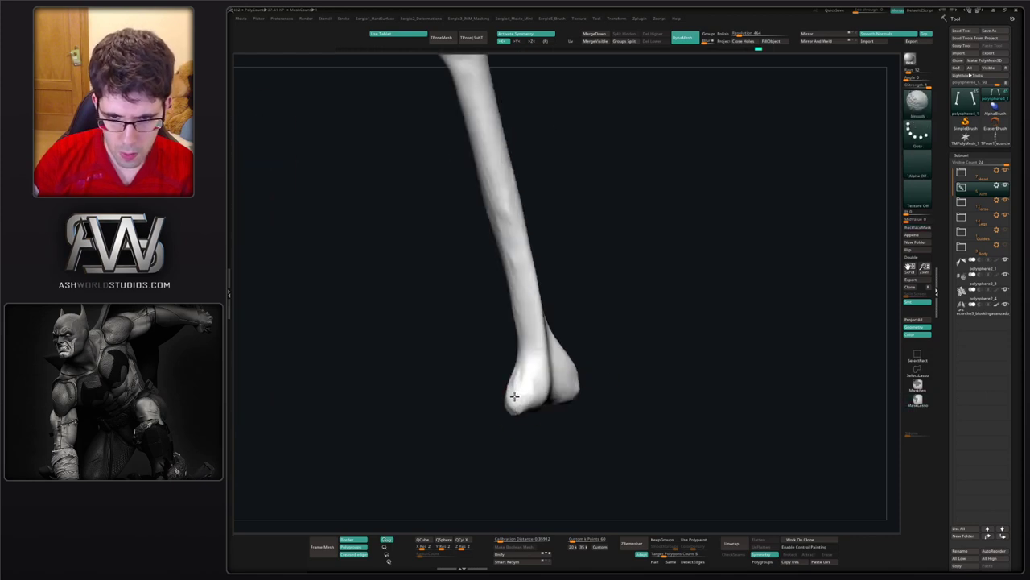
pyautogui.moveTo(527, 416)
pyautogui.mouseDown(button='right')
pyautogui.moveTo(566, 410)
pyautogui.moveTo(520, 401)
pyautogui.mouseUp(button='right')
# - Adjust the curve of the humerus with the Move brush and check its fit against the full skeleton
pyautogui.moveTo(475, 369); pyautogui.dragTo(467, 351)
pyautogui.moveTo(467, 355)
pyautogui.keyDown('ctrl'); pyautogui.mouseDown(button='right')
pyautogui.moveTo(497, 413)
pyautogui.moveTo(520, 413)
pyautogui.moveTo(548, 346)
pyautogui.moveTo(520, 370)
pyautogui.moveTo(537, 354)
pyautogui.moveTo(488, 354)
pyautogui.mouseUp(button='right'); pyautogui.keyUp('ctrl')
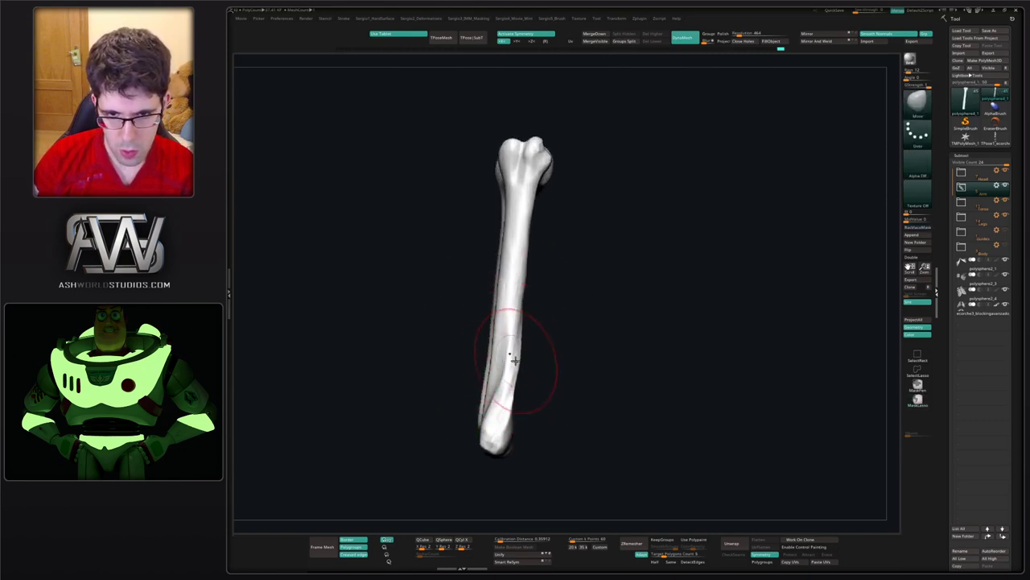
pyautogui.keyDown('ctrl'); pyautogui.moveTo(503, 295); pyautogui.dragTo(603, 334, button='right'); pyautogui.keyUp('ctrl')
pyautogui.hotkey('shift', 's')
pyautogui.moveTo(603, 334)
pyautogui.keyDown('ctrl'); pyautogui.mouseDown(button='right')
pyautogui.moveTo(542, 337)
pyautogui.moveTo(523, 320)
pyautogui.mouseUp(button='right'); pyautogui.keyUp('ctrl')
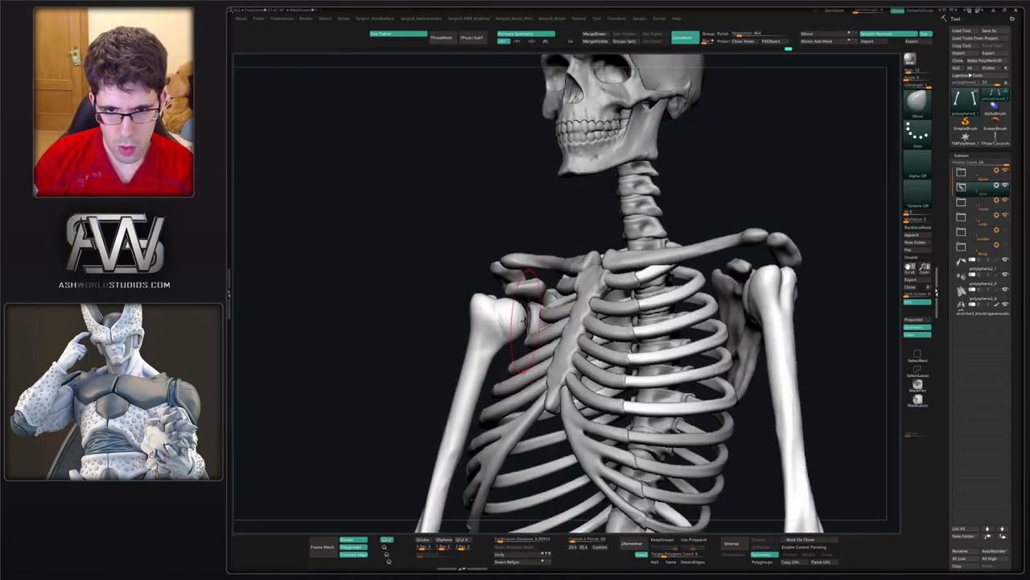
pyautogui.moveTo(502, 305); pyautogui.dragTo(484, 331, button='right')
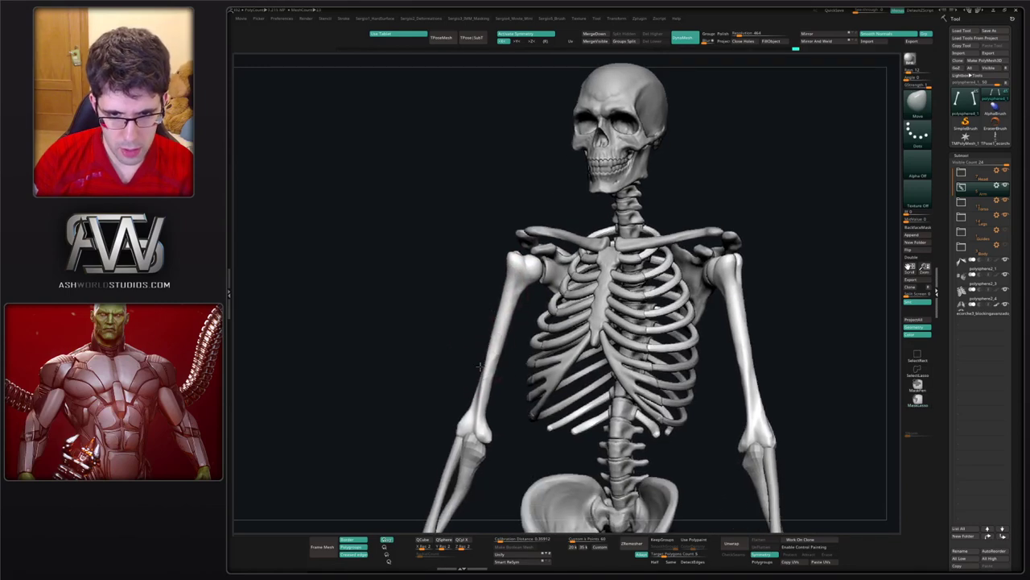
pyautogui.moveTo(481, 366); pyautogui.dragTo(478, 352, button='right')
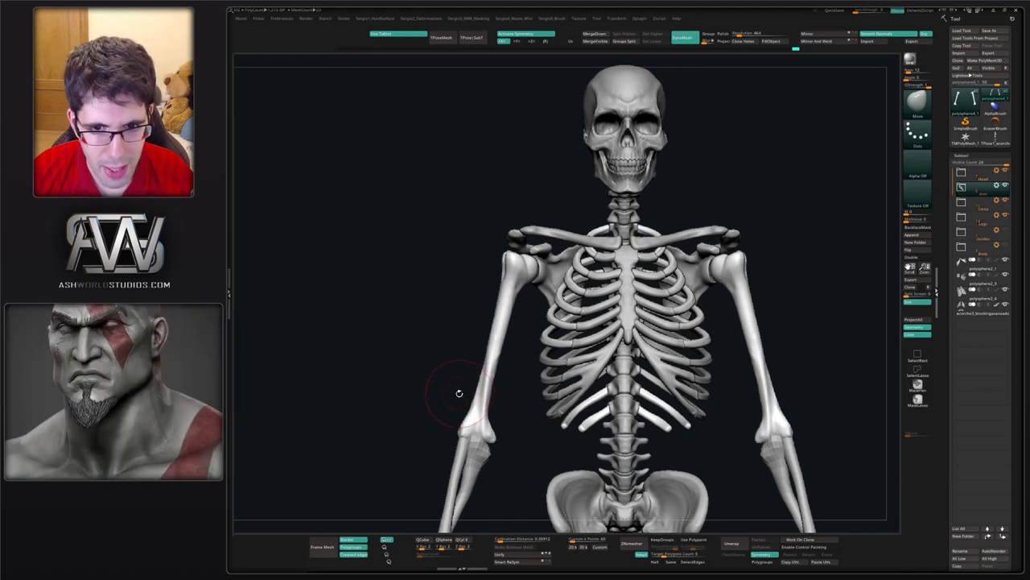
# - Isolate the humerus bones and refine the shaft's volume and planes with the Clay and TrimDynamic brushes
pyautogui.keyDown('ctrl'); pyautogui.keyDown('shift'); pyautogui.click(474, 411); pyautogui.keyUp('shift'); pyautogui.keyUp('ctrl')
pyautogui.moveTo(480, 396); pyautogui.dragTo(506, 394, button='right')
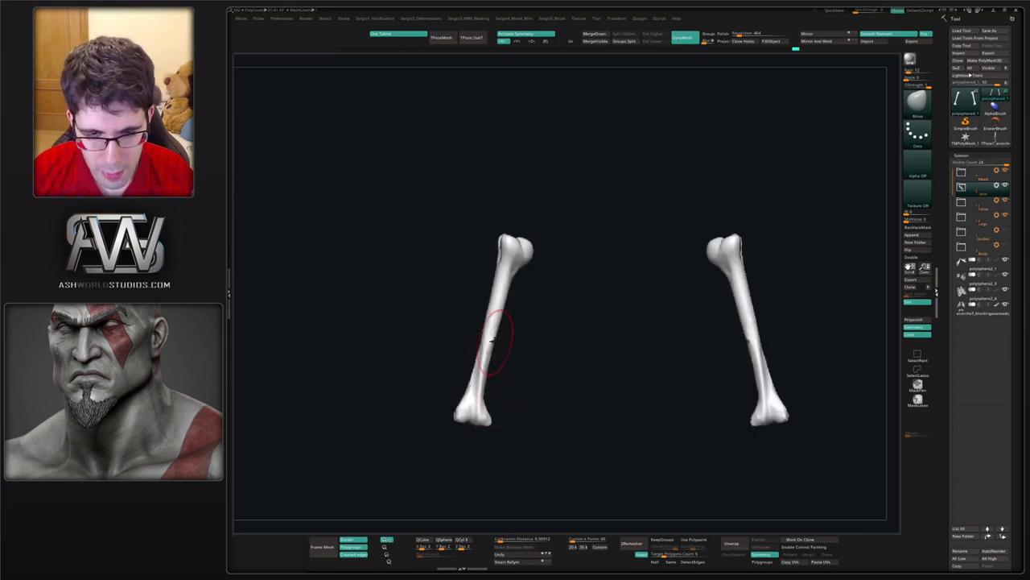
pyautogui.moveTo(488, 301)
pyautogui.keyDown('alt'); pyautogui.mouseDown(button='right')
pyautogui.moveTo(501, 266)
pyautogui.moveTo(490, 427)
pyautogui.mouseUp(button='right'); pyautogui.keyUp('alt')
pyautogui.press('s')
pyautogui.moveTo(494, 432); pyautogui.dragTo(488, 433)
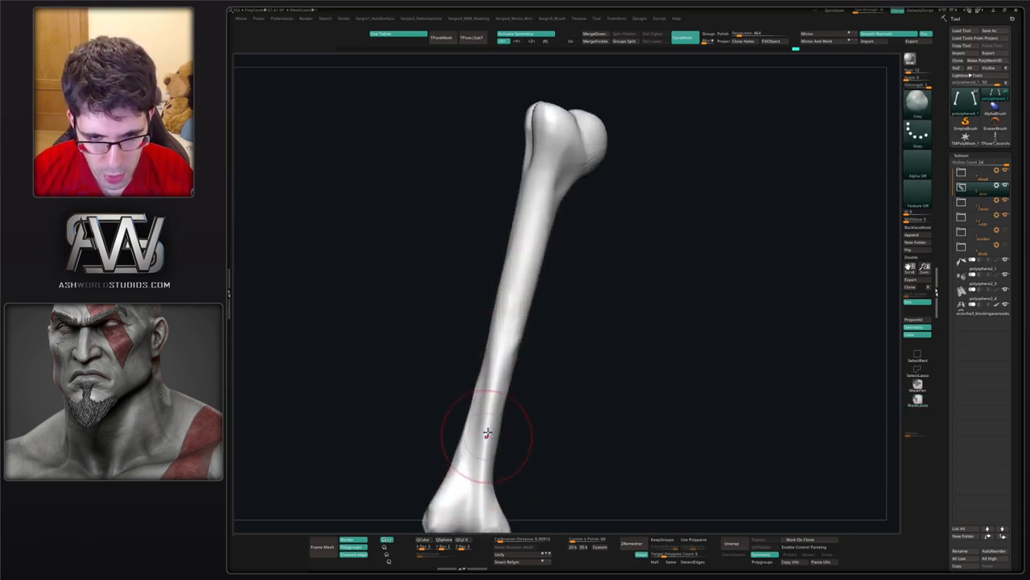
pyautogui.keyDown('alt'); pyautogui.moveTo(488, 432); pyautogui.dragTo(512, 375, button='right'); pyautogui.keyUp('alt')
pyautogui.press('s')
pyautogui.moveTo(511, 375); pyautogui.dragTo(503, 375)
pyautogui.moveTo(503, 375); pyautogui.dragTo(504, 348, button='right')
pyautogui.press('s')
pyautogui.moveTo(504, 344); pyautogui.dragTo(494, 383)
pyautogui.moveTo(499, 403)
pyautogui.mouseDown(button='right')
pyautogui.moveTo(494, 460)
pyautogui.moveTo(491, 426)
pyautogui.moveTo(509, 396)
pyautogui.mouseUp(button='right')
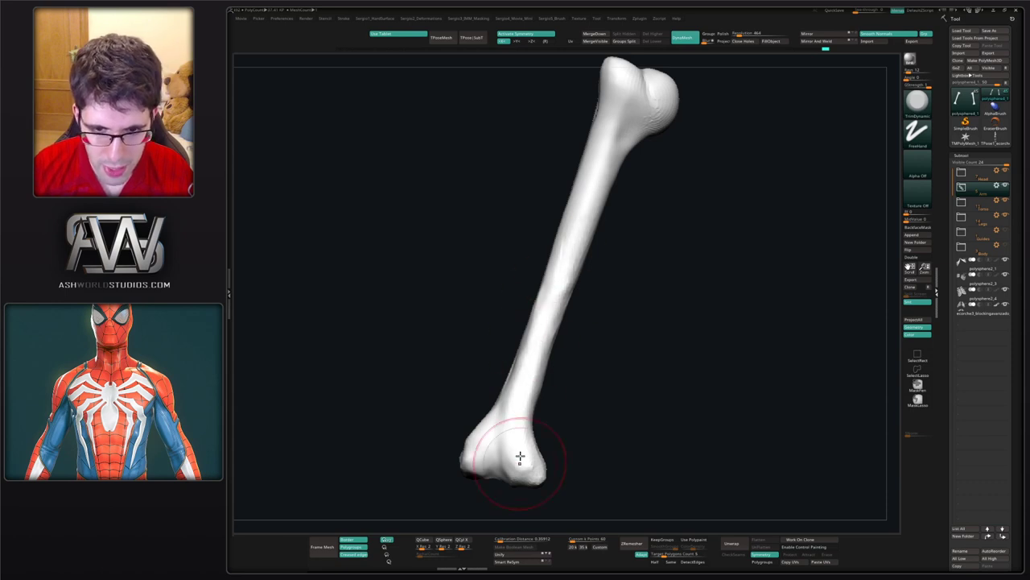
# - Refine the surface of the humeral head next to the tubercle with the Clay brush
pyautogui.moveTo(543, 291); pyautogui.dragTo(520, 353, button='right')
pyautogui.moveTo(513, 286); pyautogui.dragTo(488, 302, button='right')
pyautogui.press('b')
pyautogui.press('c')
pyautogui.press('l')
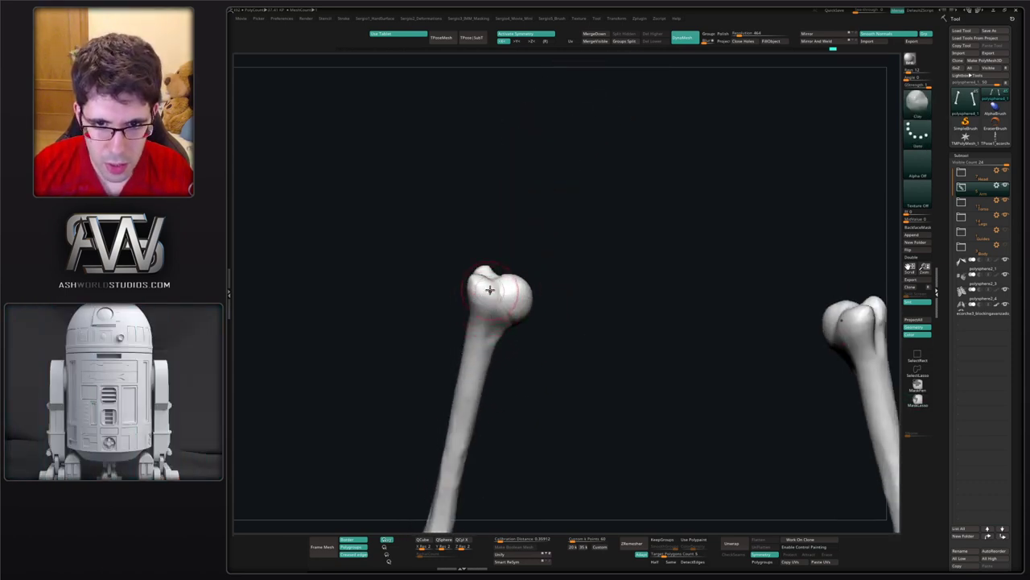
pyautogui.moveTo(491, 290); pyautogui.dragTo(501, 303)
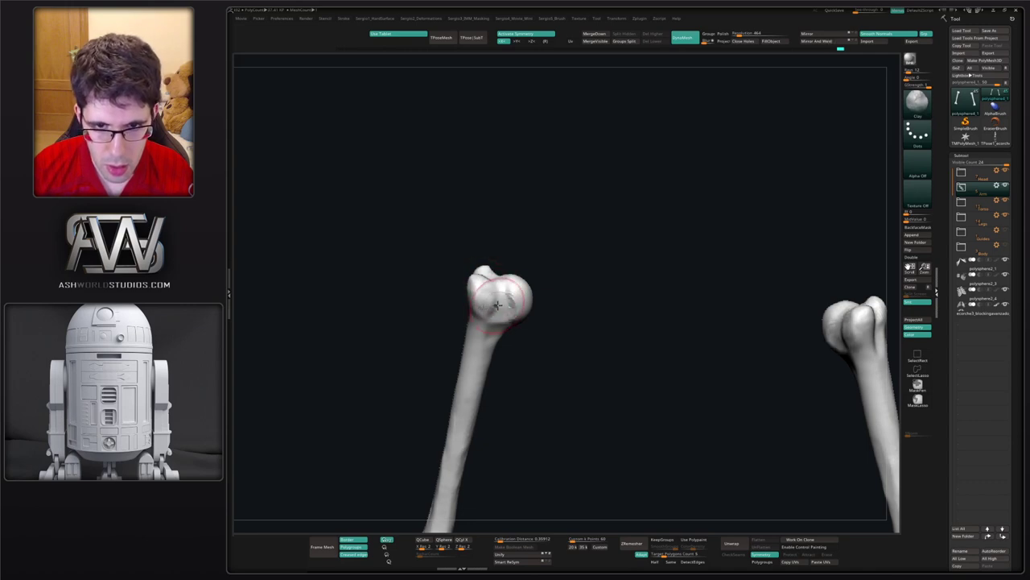
pyautogui.moveTo(501, 302)
pyautogui.mouseDown(button='right')
pyautogui.moveTo(554, 285)
pyautogui.moveTo(567, 339)
pyautogui.moveTo(547, 315)
pyautogui.moveTo(541, 320)
pyautogui.moveTo(545, 289)
pyautogui.mouseUp(button='right')
# - Build up the elbow condyle with ClayBuildup and carve grooves into it with DamStandard
pyautogui.moveTo(552, 326)
pyautogui.mouseDown(button='right')
pyautogui.moveTo(483, 325)
pyautogui.moveTo(523, 347)
pyautogui.moveTo(522, 285)
pyautogui.mouseUp(button='right')
pyautogui.keyDown('ctrl'); pyautogui.moveTo(492, 338); pyautogui.dragTo(492, 368, button='right'); pyautogui.keyUp('ctrl')
pyautogui.press('b')
pyautogui.press('m')
pyautogui.press('v')
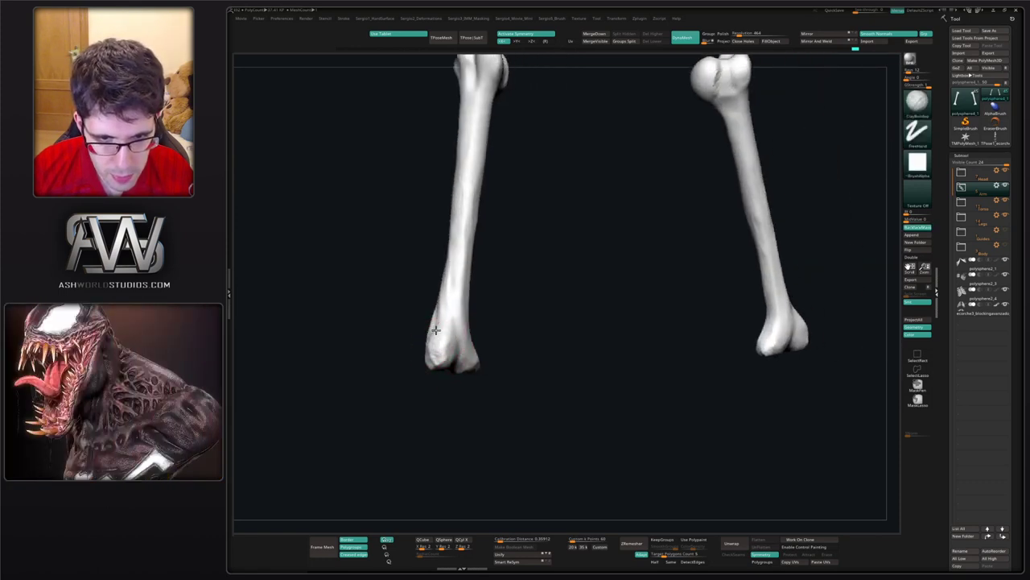
pyautogui.press('b')
pyautogui.press('d')
pyautogui.press('s')
pyautogui.moveTo(444, 351); pyautogui.dragTo(432, 355)
pyautogui.moveTo(432, 355)
pyautogui.mouseDown(button='right')
pyautogui.moveTo(475, 342)
pyautogui.moveTo(455, 318)
pyautogui.moveTo(473, 354)
pyautogui.moveTo(470, 346)
pyautogui.mouseUp(button='right')
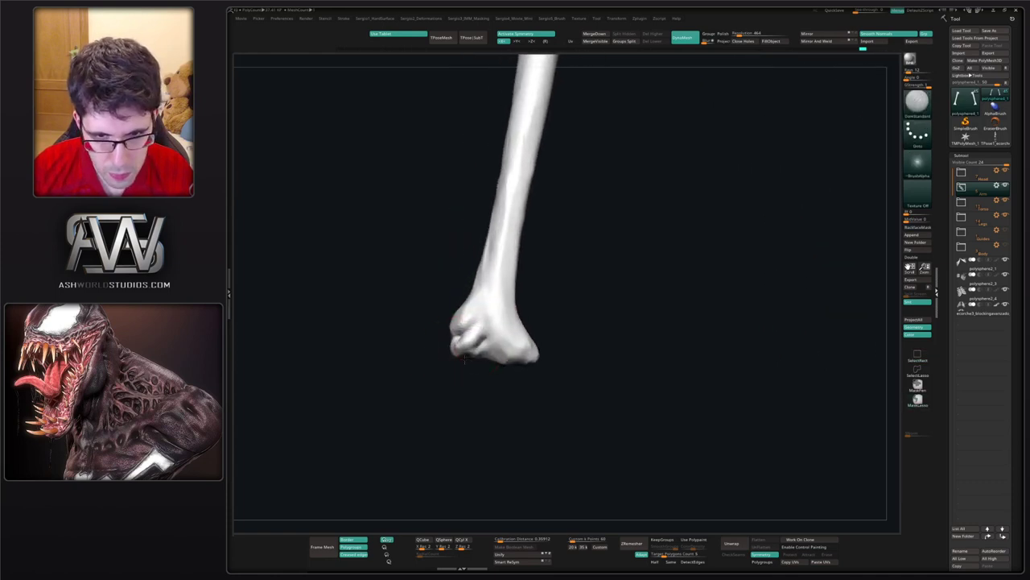
# - Carve a diagonal crease along the lower half of the shaft with the DamStandard brush
pyautogui.keyDown('alt'); pyautogui.moveTo(505, 298); pyautogui.dragTo(471, 375, button='right'); pyautogui.keyUp('alt')
pyautogui.keyDown('ctrl'); pyautogui.moveTo(471, 376); pyautogui.dragTo(473, 306, button='right'); pyautogui.keyUp('ctrl')
pyautogui.moveTo(473, 306)
pyautogui.mouseDown(button='right')
pyautogui.moveTo(455, 367)
pyautogui.moveTo(467, 322)
pyautogui.mouseUp(button='right')
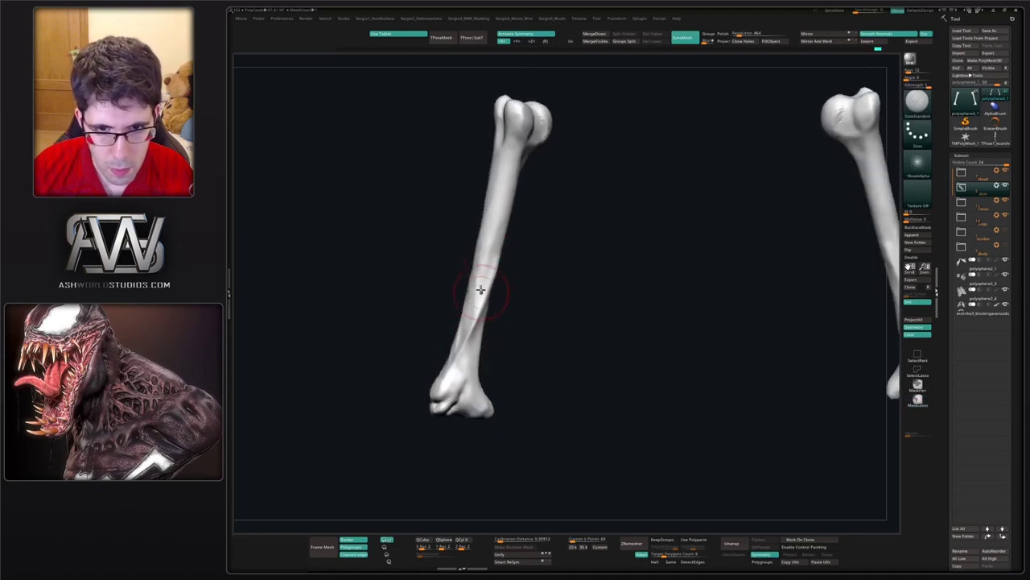
pyautogui.moveTo(480, 285)
pyautogui.mouseDown()
pyautogui.moveTo(488, 272)
pyautogui.moveTo(467, 327)
pyautogui.mouseUp()
pyautogui.moveTo(467, 326); pyautogui.dragTo(487, 310, button='right')
# - Fill in the lower humerus shaft beside the diagonal crease with the Clay brush
pyautogui.press('b')
pyautogui.press('c')
pyautogui.press('l')
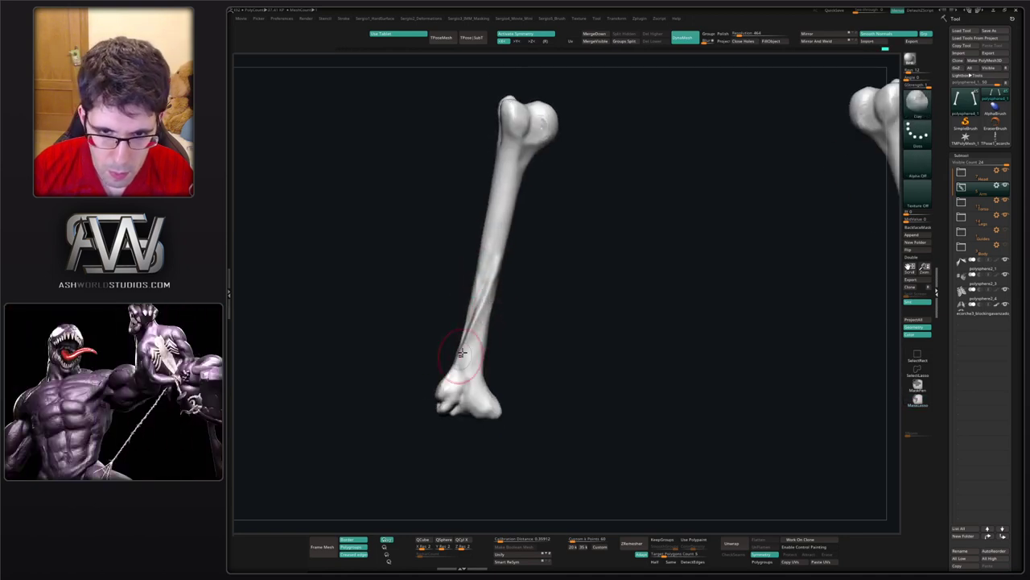
pyautogui.moveTo(462, 353); pyautogui.dragTo(472, 324)
# - Flatten the planes along the lower half of the humerus shaft with the TrimDynamic brush
pyautogui.press('b')
pyautogui.press('t')
pyautogui.press('d')
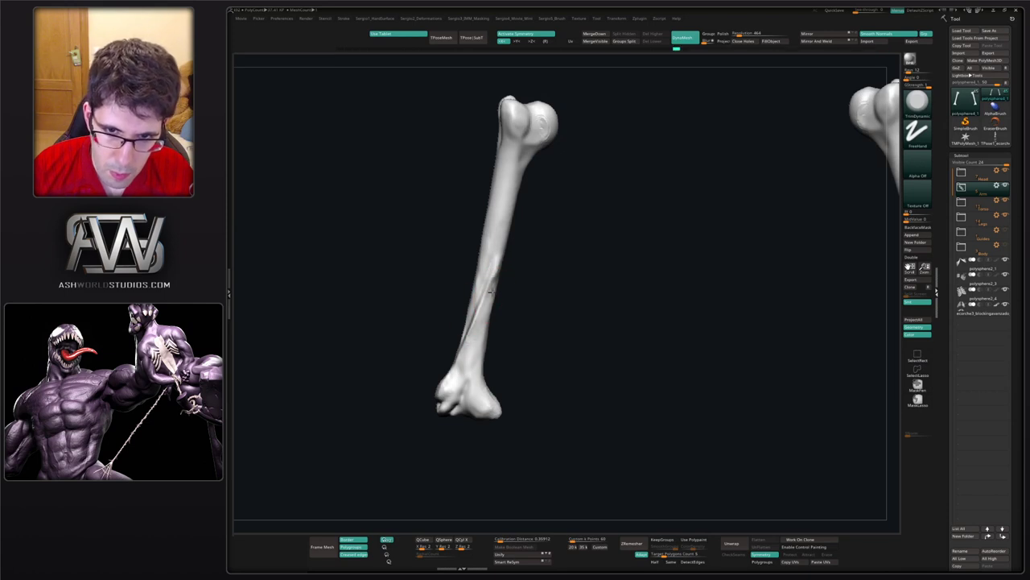
pyautogui.moveTo(491, 291)
pyautogui.mouseDown(button='right')
pyautogui.moveTo(494, 278)
pyautogui.moveTo(491, 288)
pyautogui.mouseUp(button='right')
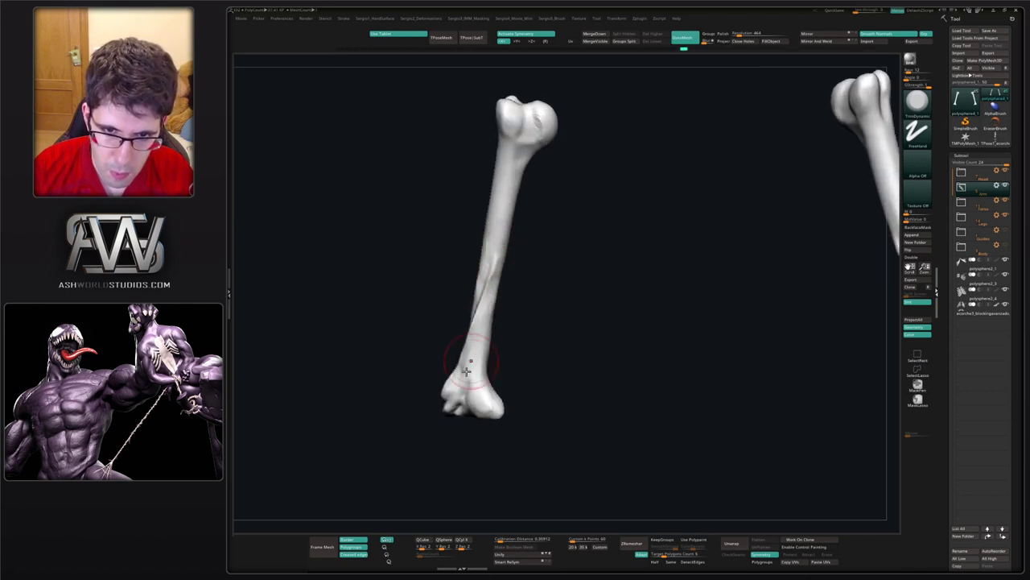
pyautogui.moveTo(466, 370); pyautogui.dragTo(491, 268, button='right')
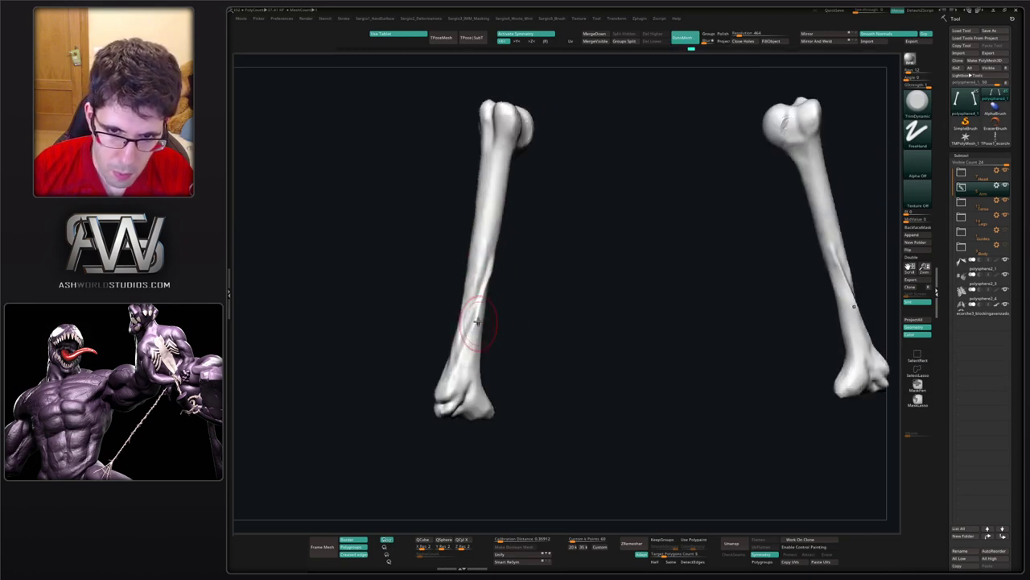
pyautogui.moveTo(477, 320); pyautogui.dragTo(493, 265, button='right')
pyautogui.moveTo(472, 299); pyautogui.dragTo(483, 256, button='right')
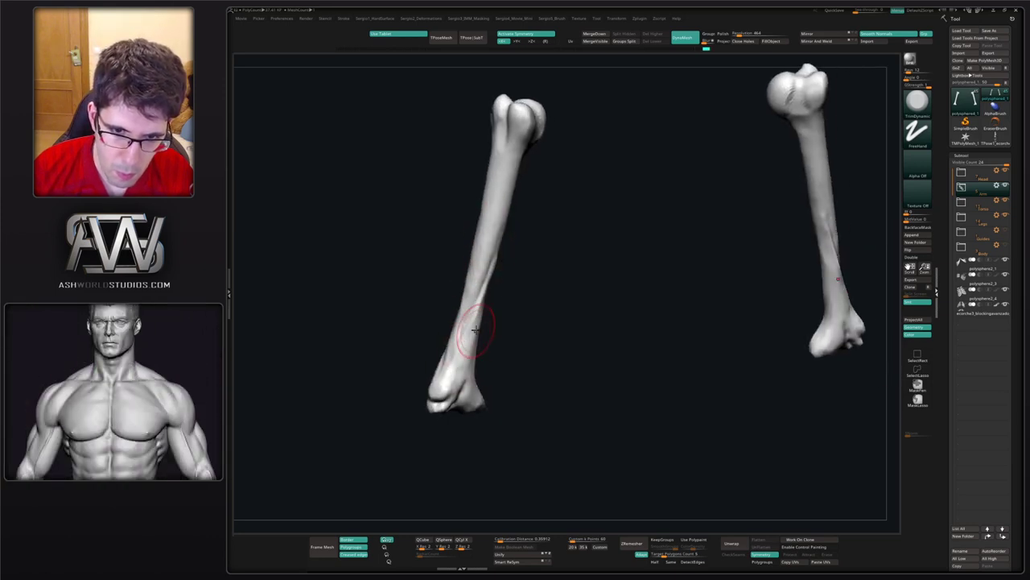
pyautogui.moveTo(435, 410); pyautogui.dragTo(492, 333, button='right')
pyautogui.moveTo(484, 377); pyautogui.dragTo(494, 322)
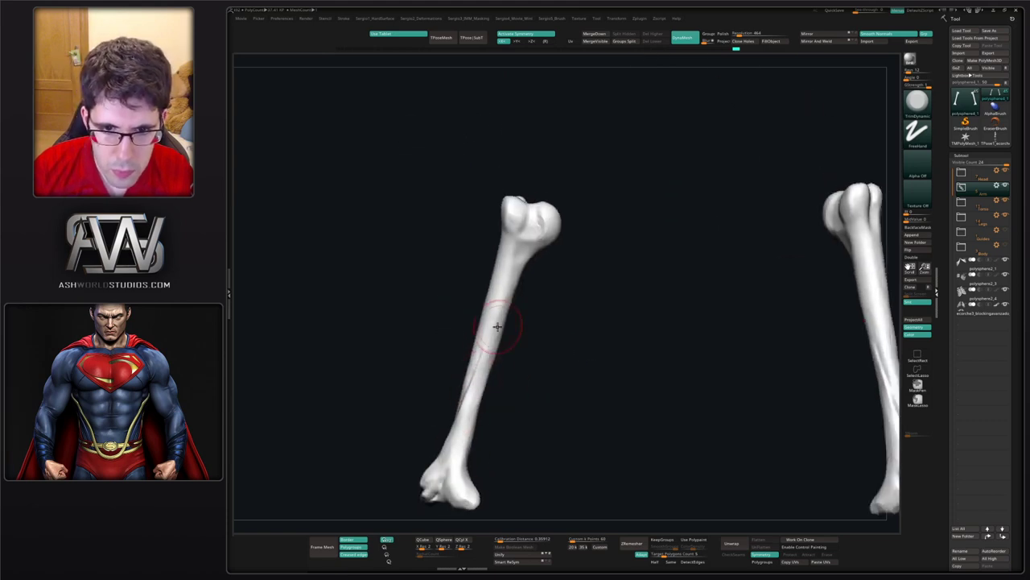
pyautogui.moveTo(523, 427); pyautogui.dragTo(485, 435, button='right')
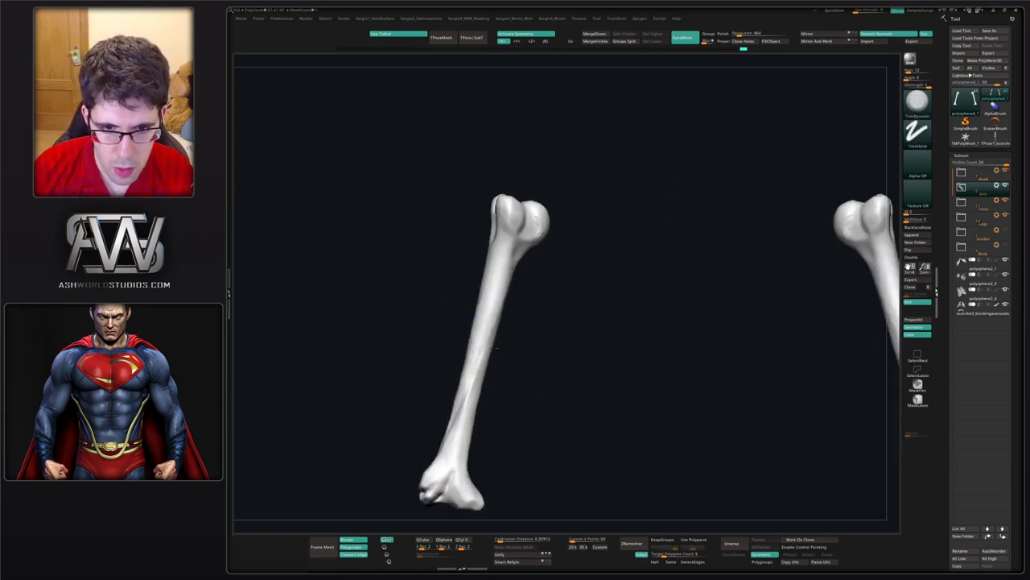
# - Build up the tubercles and the neck around the humeral head with the ClayBuildup brush
pyautogui.keyDown('ctrl'); pyautogui.moveTo(478, 409); pyautogui.dragTo(475, 322, button='right'); pyautogui.keyUp('ctrl')
pyautogui.moveTo(475, 322)
pyautogui.keyDown('alt'); pyautogui.mouseDown(button='right')
pyautogui.moveTo(472, 367)
pyautogui.moveTo(478, 326)
pyautogui.moveTo(460, 345)
pyautogui.moveTo(483, 344)
pyautogui.moveTo(478, 333)
pyautogui.moveTo(506, 325)
pyautogui.moveTo(507, 313)
pyautogui.mouseUp(button='right'); pyautogui.keyUp('alt')
pyautogui.press('b')
pyautogui.press('c')
pyautogui.press('b')
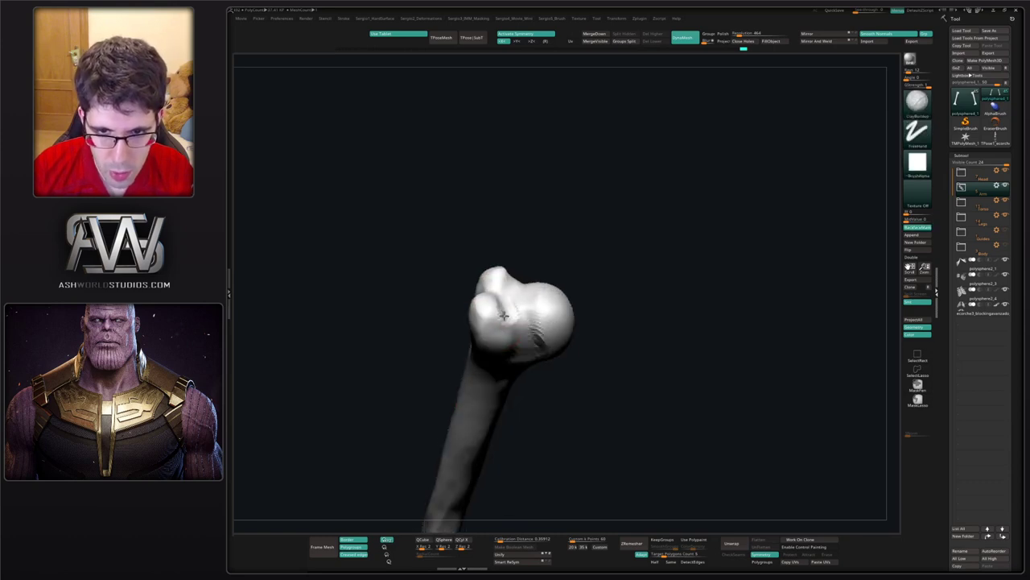
pyautogui.moveTo(499, 360)
pyautogui.mouseDown(button='right')
pyautogui.moveTo(498, 333)
pyautogui.moveTo(495, 348)
pyautogui.mouseUp(button='right')
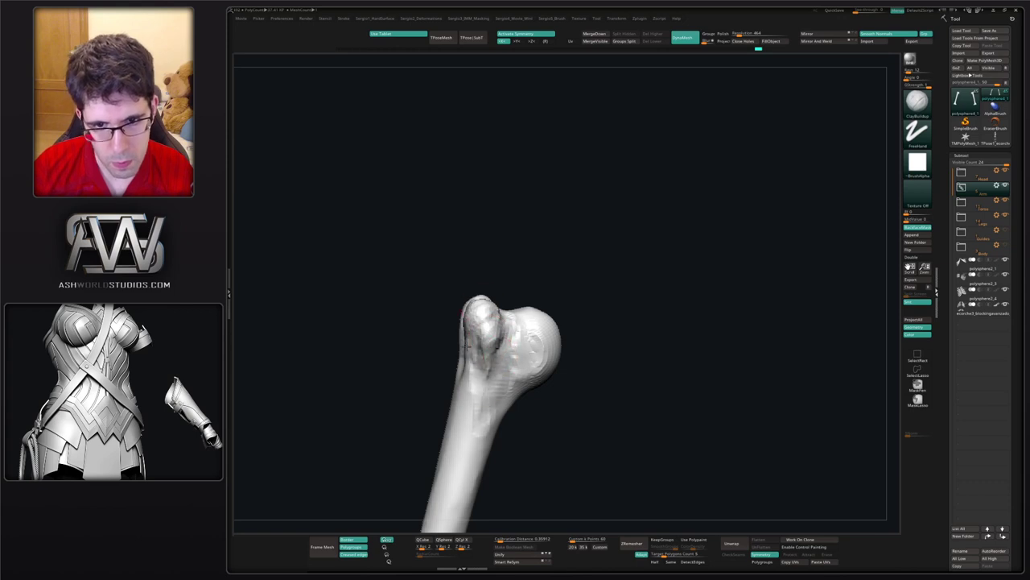
# - Extend the ridges from the tubercles down the humerus shaft toward the elbow with ClayBuildup
pyautogui.moveTo(488, 381); pyautogui.dragTo(495, 273, button='right')
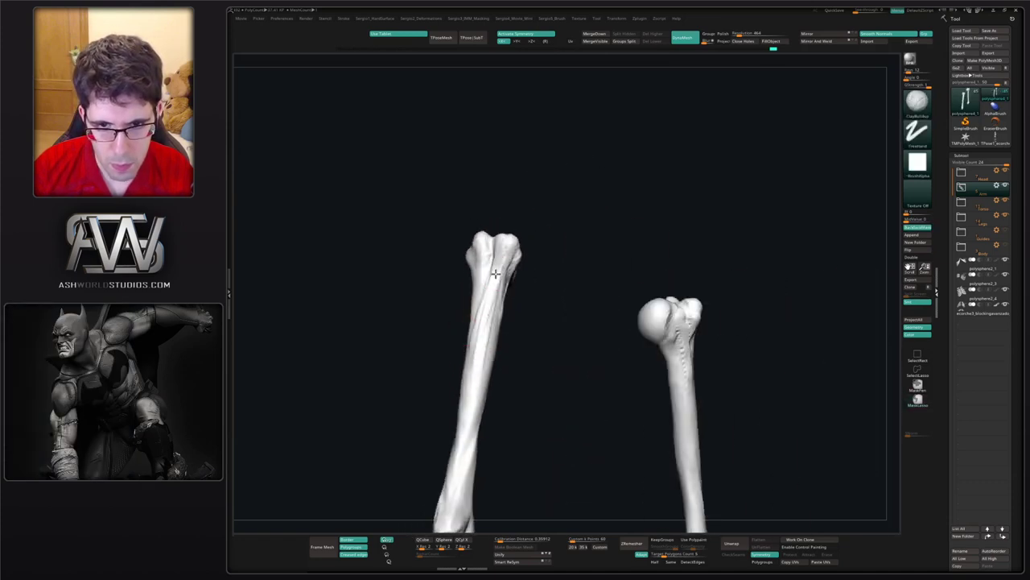
pyautogui.moveTo(479, 385); pyautogui.dragTo(512, 273, button='right')
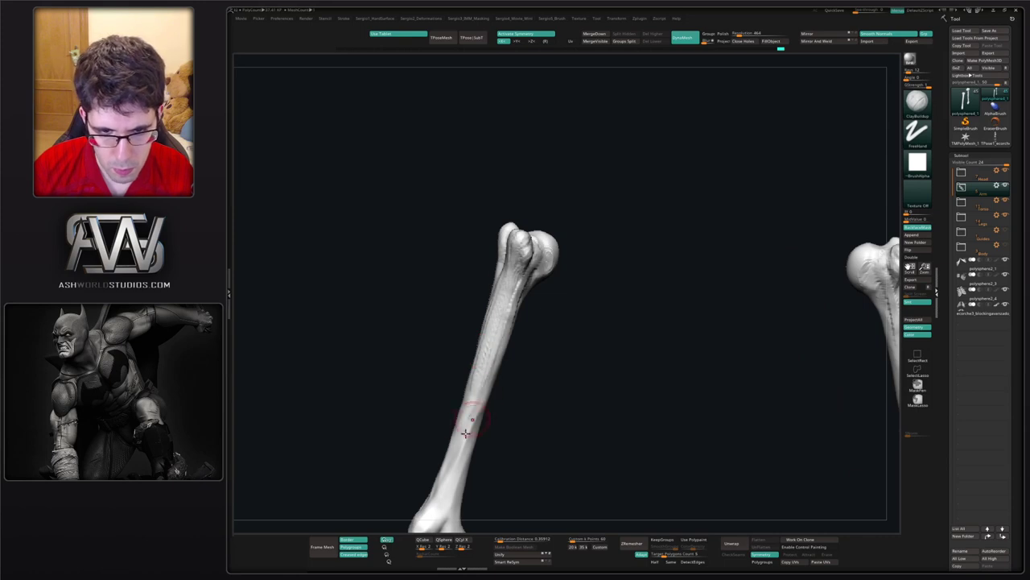
pyautogui.moveTo(448, 484); pyautogui.dragTo(501, 362, button='right')
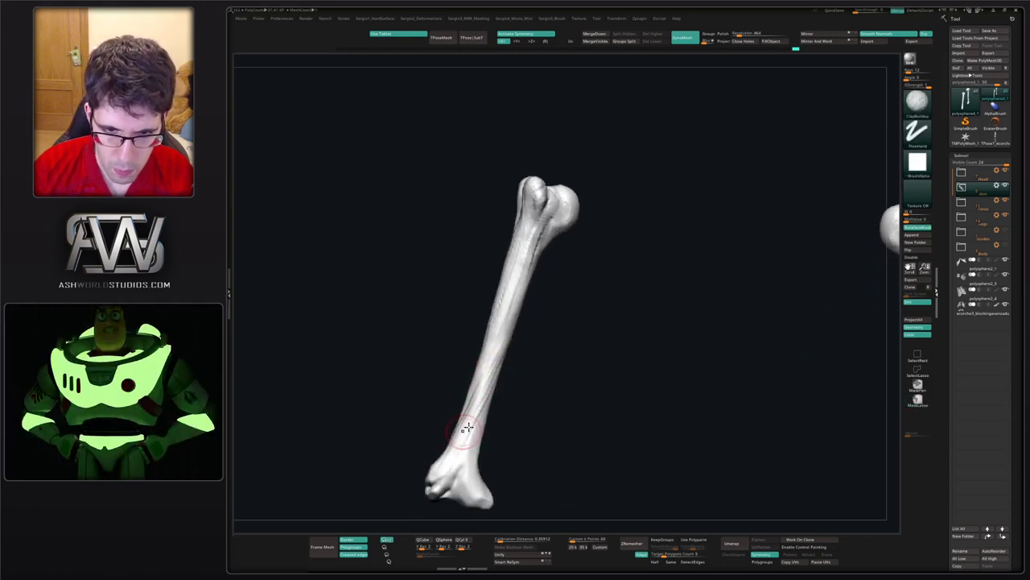
pyautogui.moveTo(467, 428)
pyautogui.mouseDown(button='right')
pyautogui.moveTo(510, 387)
pyautogui.moveTo(471, 465)
pyautogui.moveTo(472, 427)
pyautogui.moveTo(500, 364)
pyautogui.moveTo(531, 382)
pyautogui.moveTo(531, 352)
pyautogui.moveTo(520, 356)
pyautogui.mouseUp(button='right')
# - Carve the ridge line running up the shaft from the elbow end with the DamStandard brush
pyautogui.hotkey('ctrl', 'shift', 'd')
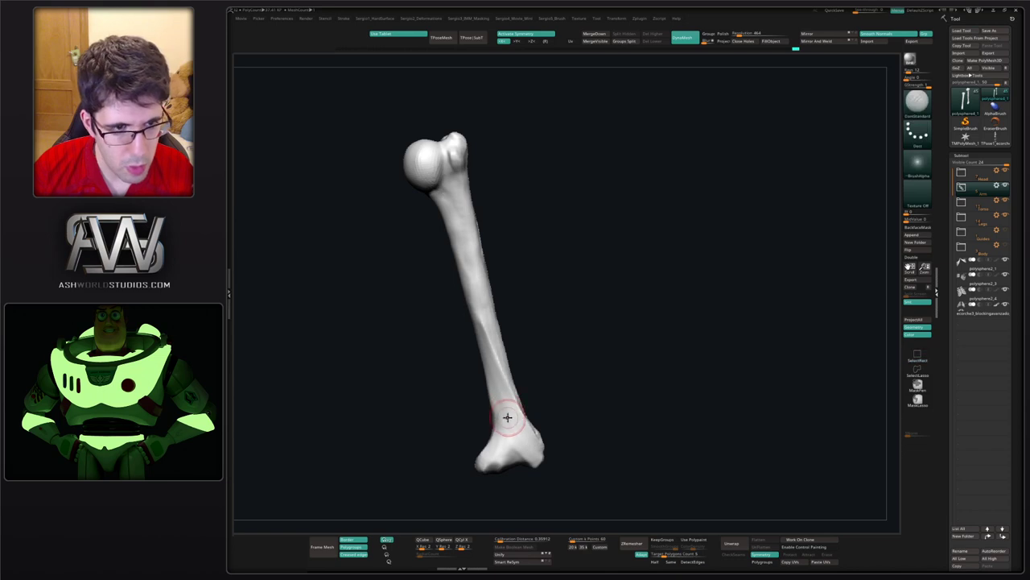
pyautogui.moveTo(518, 437); pyautogui.dragTo(490, 325)
pyautogui.moveTo(508, 279)
pyautogui.mouseDown(button='right')
pyautogui.moveTo(518, 296)
pyautogui.moveTo(478, 257)
pyautogui.moveTo(480, 212)
pyautogui.mouseUp(button='right')
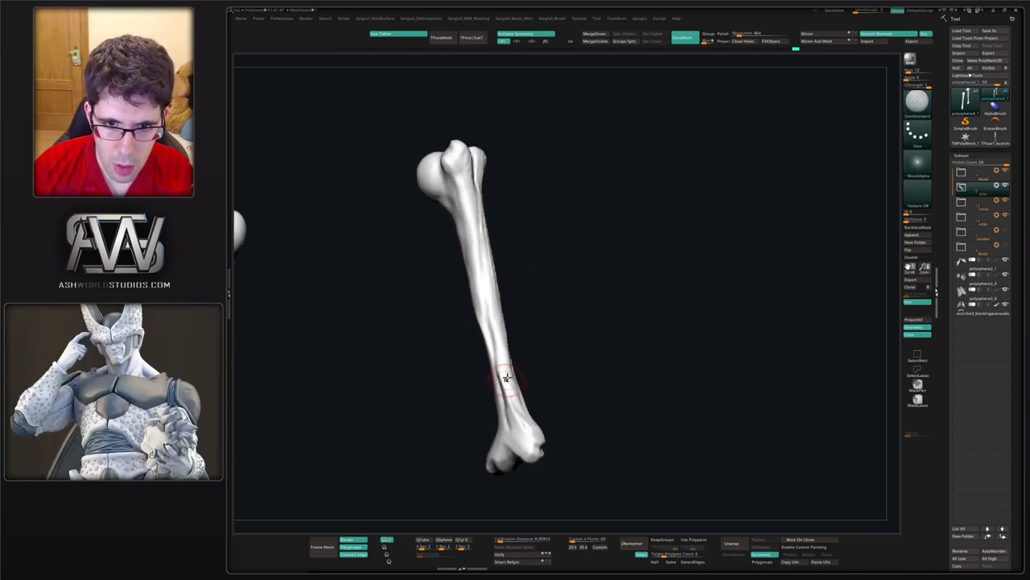
pyautogui.moveTo(507, 378); pyautogui.dragTo(481, 284, button='right')
pyautogui.moveTo(519, 385); pyautogui.dragTo(500, 380, button='right')
# - Soften the carved groove on the lower shaft with Clay and raise the mid-shaft ridge with the Standard brush
pyautogui.press('b')
pyautogui.press('c')
pyautogui.press('l')
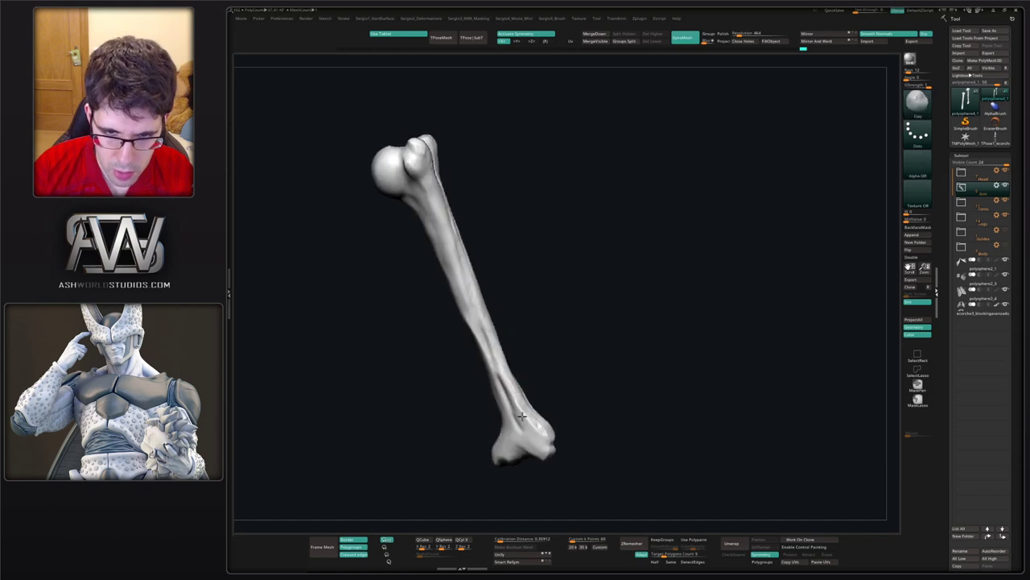
pyautogui.moveTo(500, 353); pyautogui.dragTo(514, 396)
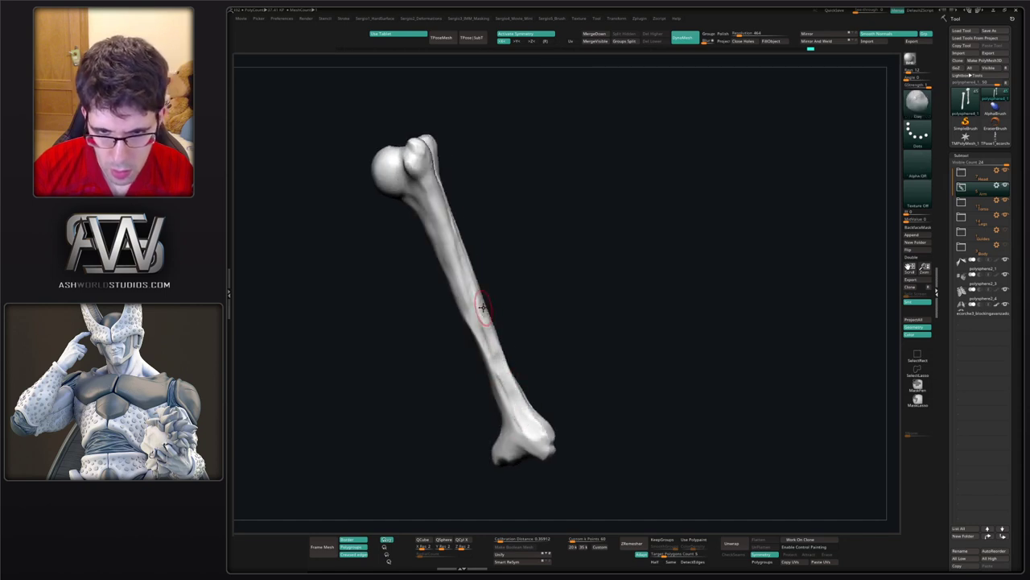
pyautogui.moveTo(499, 353); pyautogui.dragTo(514, 360, button='right')
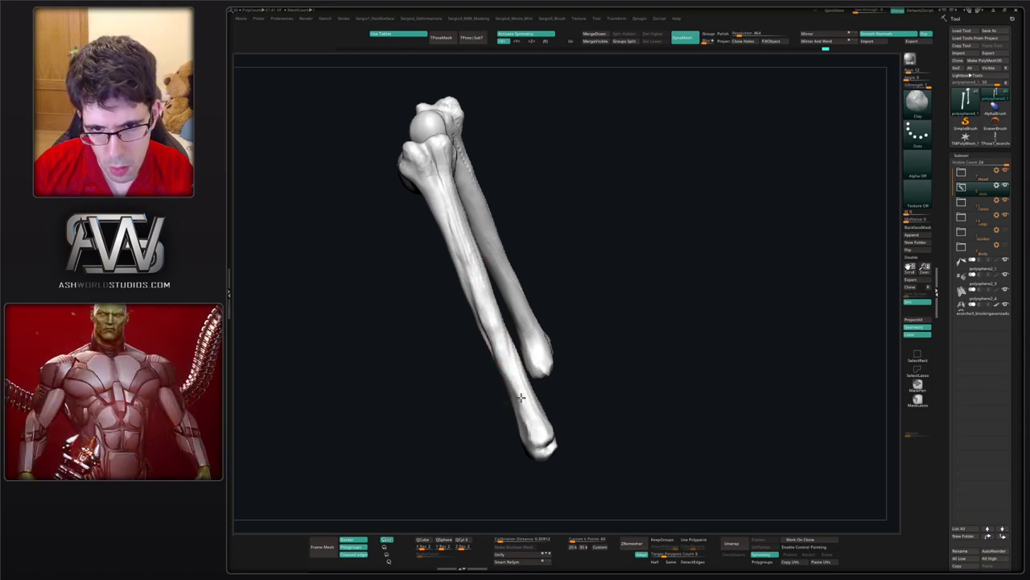
pyautogui.moveTo(520, 397); pyautogui.dragTo(481, 311, button='right')
pyautogui.moveTo(525, 395)
pyautogui.mouseDown(button='right')
pyautogui.moveTo(569, 362)
pyautogui.moveTo(504, 346)
pyautogui.moveTo(494, 286)
pyautogui.mouseUp(button='right')
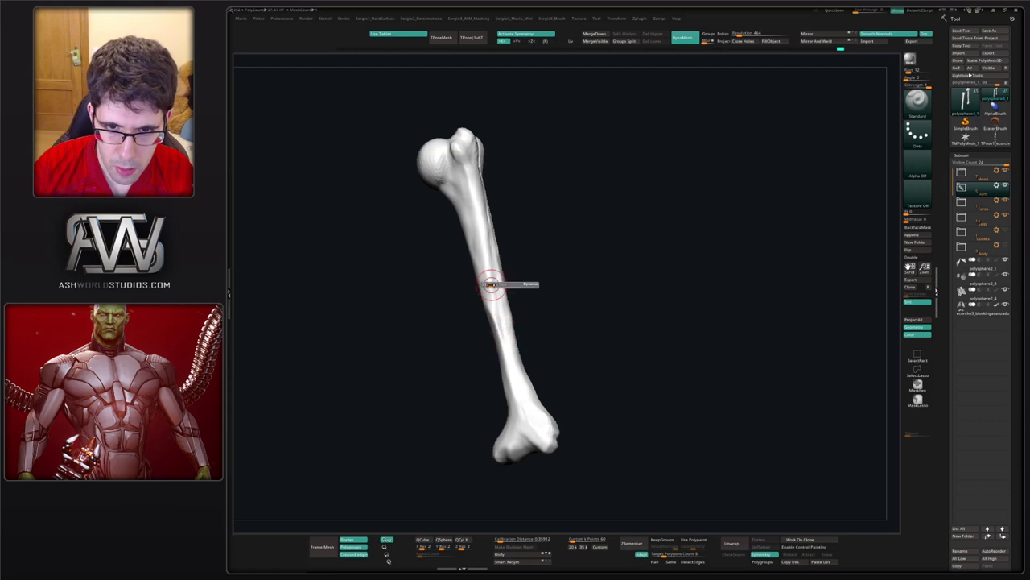
pyautogui.moveTo(487, 269); pyautogui.dragTo(493, 297)
pyautogui.moveTo(526, 418); pyautogui.dragTo(543, 418, button='right')
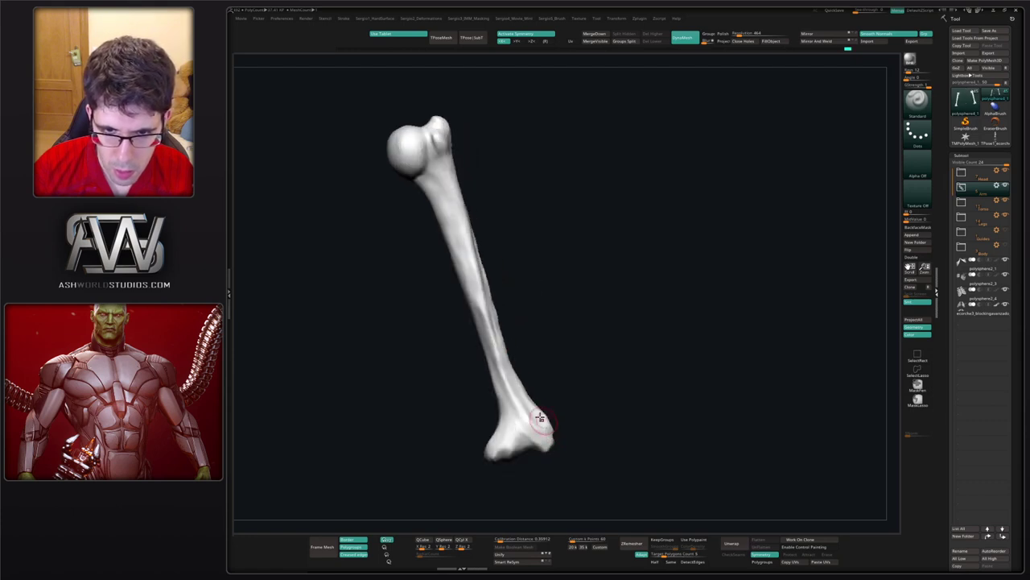
# - Flatten the shaft faces above the elbow condyles with the TrimDynamic brush
pyautogui.press('b')
pyautogui.press('t')
pyautogui.press('d')
pyautogui.press('s')
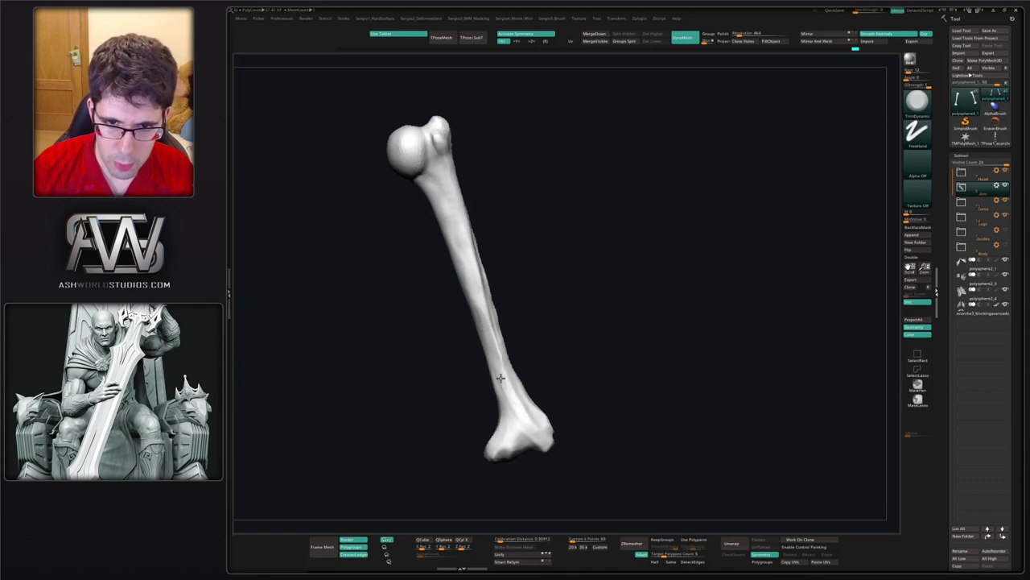
pyautogui.moveTo(514, 414); pyautogui.dragTo(515, 397, button='right')
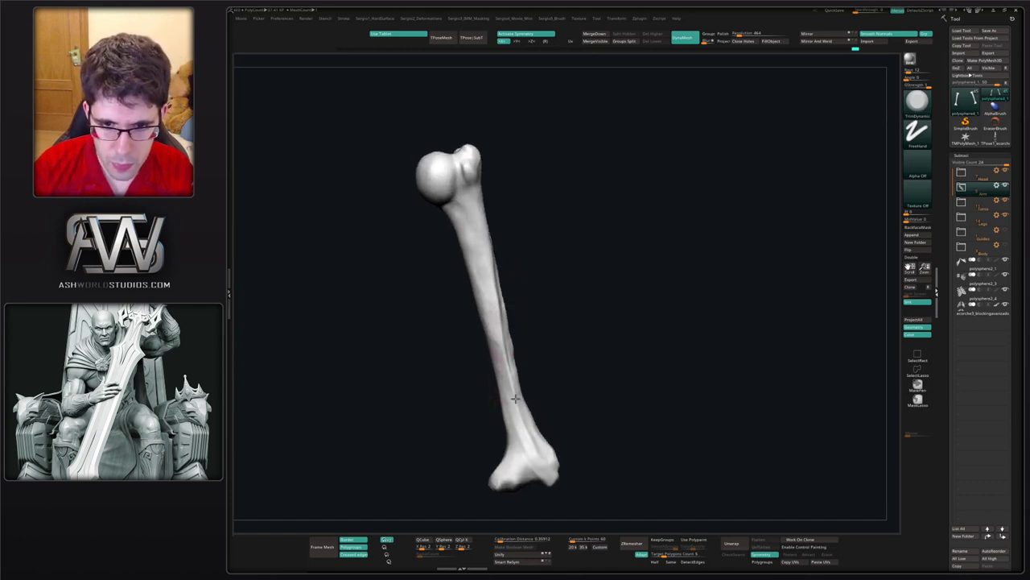
pyautogui.keyDown('alt'); pyautogui.moveTo(545, 479); pyautogui.dragTo(541, 403, button='right'); pyautogui.keyUp('alt')
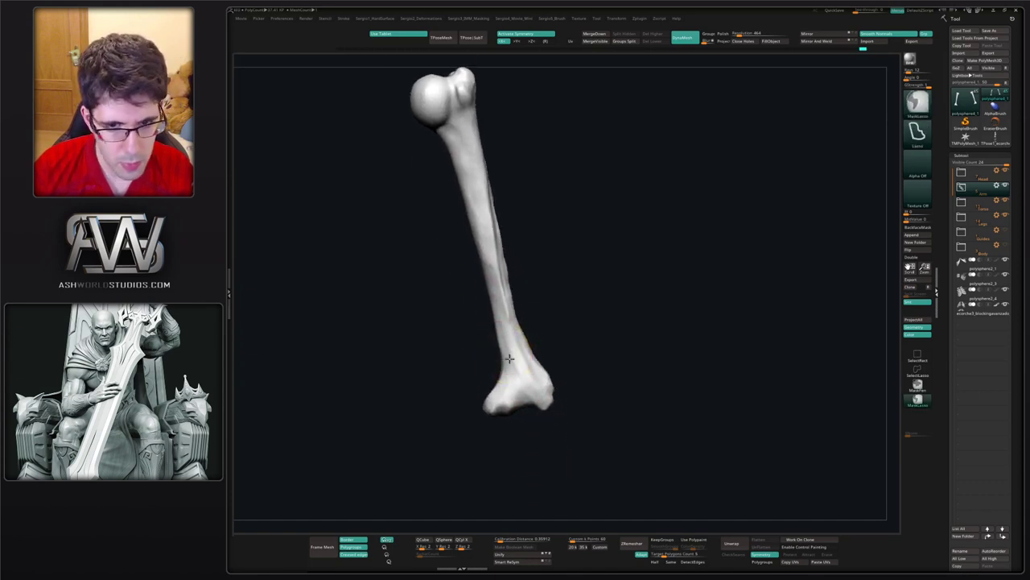
pyautogui.keyDown('ctrl'); pyautogui.moveTo(512, 361); pyautogui.dragTo(528, 365, button='right'); pyautogui.keyUp('ctrl')
pyautogui.moveTo(528, 364)
pyautogui.mouseDown(button='right')
pyautogui.moveTo(568, 368)
pyautogui.moveTo(574, 383)
pyautogui.moveTo(541, 345)
pyautogui.mouseUp(button='right')
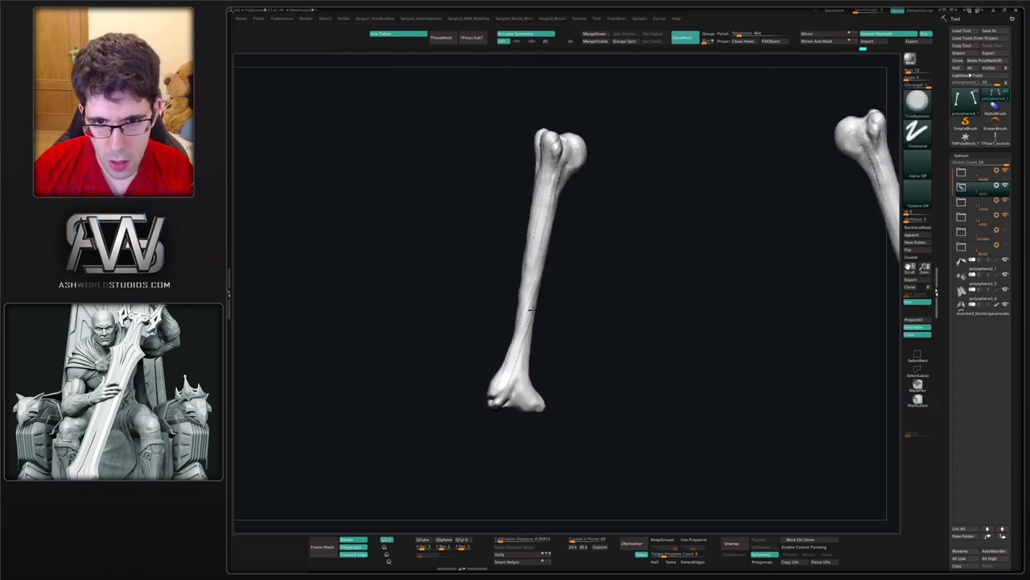
# - Adjust the form of the humeral head and upper shaft with the Move brush
pyautogui.moveTo(537, 280)
pyautogui.keyDown('ctrl'); pyautogui.mouseDown(button='right')
pyautogui.moveTo(533, 334)
pyautogui.moveTo(517, 308)
pyautogui.moveTo(525, 290)
pyautogui.moveTo(545, 306)
pyautogui.moveTo(565, 278)
pyautogui.mouseUp(button='right'); pyautogui.keyUp('ctrl')
pyautogui.press('s')
pyautogui.moveTo(566, 259)
pyautogui.mouseDown()
pyautogui.moveTo(575, 259)
pyautogui.moveTo(553, 272)
pyautogui.mouseUp()
pyautogui.moveTo(569, 256)
pyautogui.mouseDown(button='right')
pyautogui.moveTo(561, 236)
pyautogui.moveTo(577, 238)
pyautogui.mouseUp(button='right')
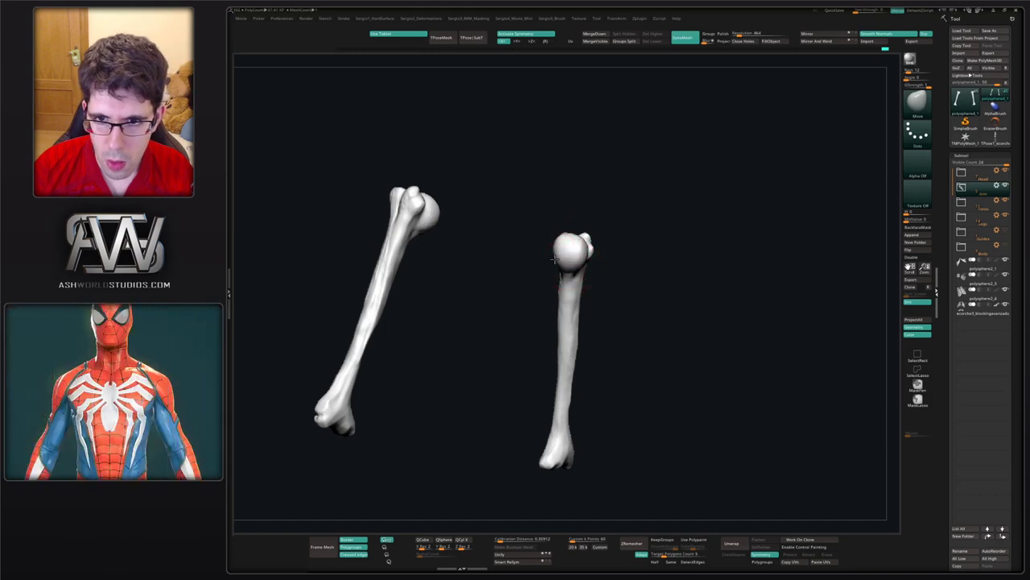
pyautogui.moveTo(579, 253)
pyautogui.mouseDown(button='right')
pyautogui.moveTo(615, 255)
pyautogui.moveTo(558, 266)
pyautogui.moveTo(612, 291)
pyautogui.moveTo(520, 247)
pyautogui.mouseUp(button='right')
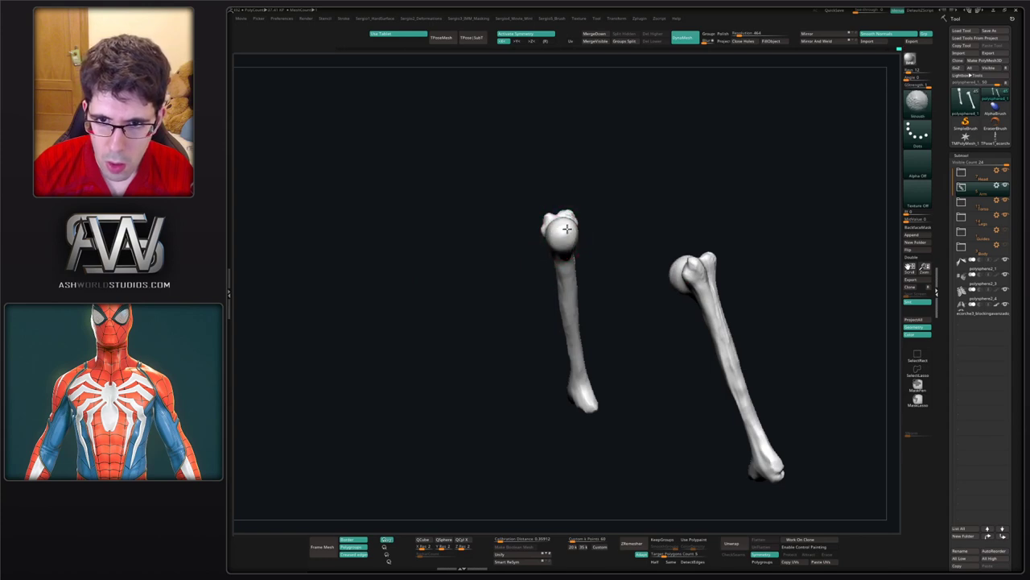
pyautogui.moveTo(567, 232); pyautogui.dragTo(597, 232, button='right')
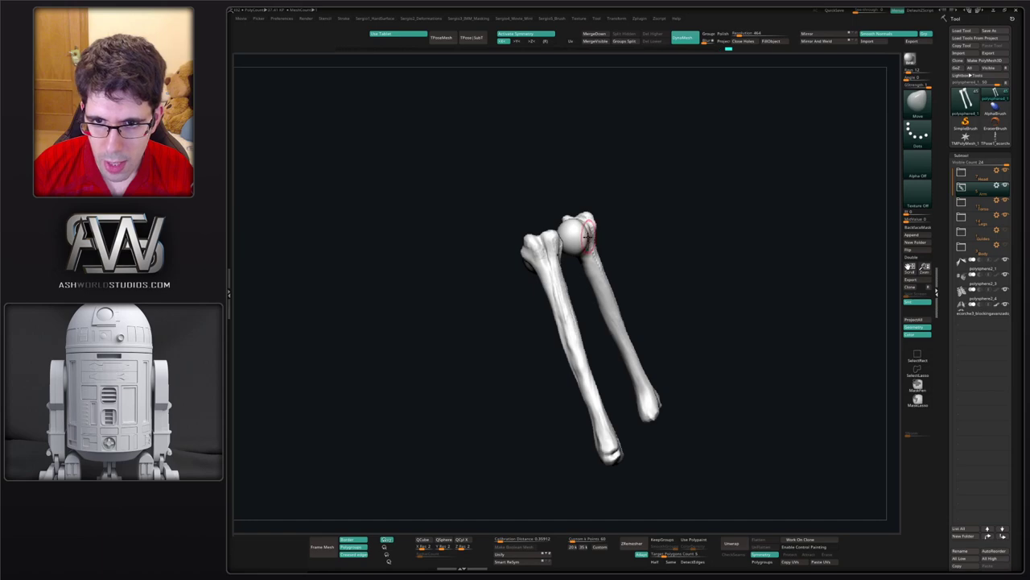
pyautogui.moveTo(583, 238); pyautogui.dragTo(708, 223, button='right')
pyautogui.press('s')
# - Bring back the full skeleton and adjust the scapula around the shoulder socket with the Move brush
pyautogui.keyDown('alt'); pyautogui.moveTo(497, 218); pyautogui.dragTo(600, 409, button='right'); pyautogui.keyUp('alt')
pyautogui.keyDown('alt'); pyautogui.click(533, 297); pyautogui.keyUp('alt')
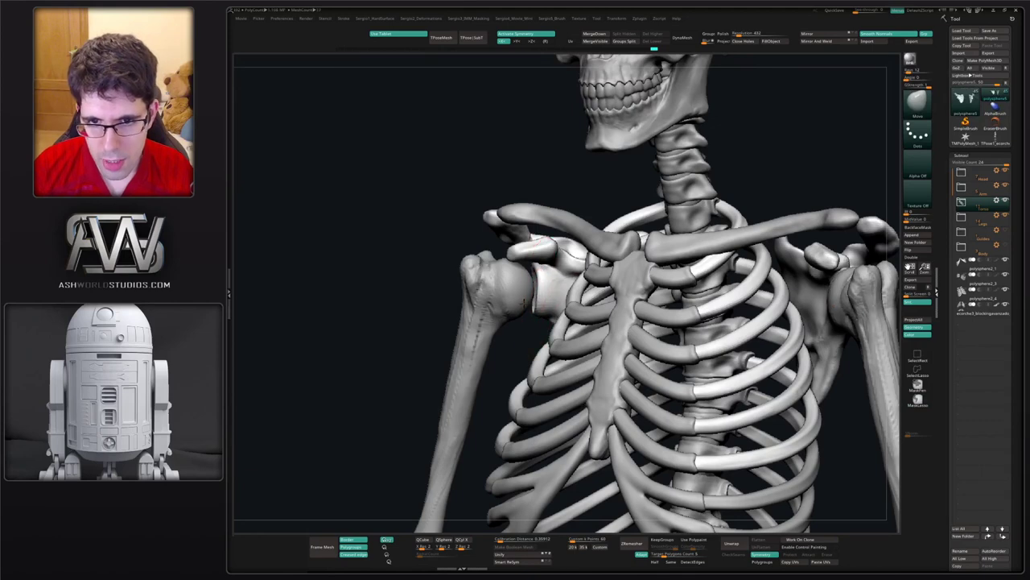
pyautogui.moveTo(524, 303); pyautogui.dragTo(620, 300, button='right')
pyautogui.keyDown('ctrl'); pyautogui.moveTo(620, 299); pyautogui.dragTo(602, 259, button='right'); pyautogui.keyUp('ctrl')
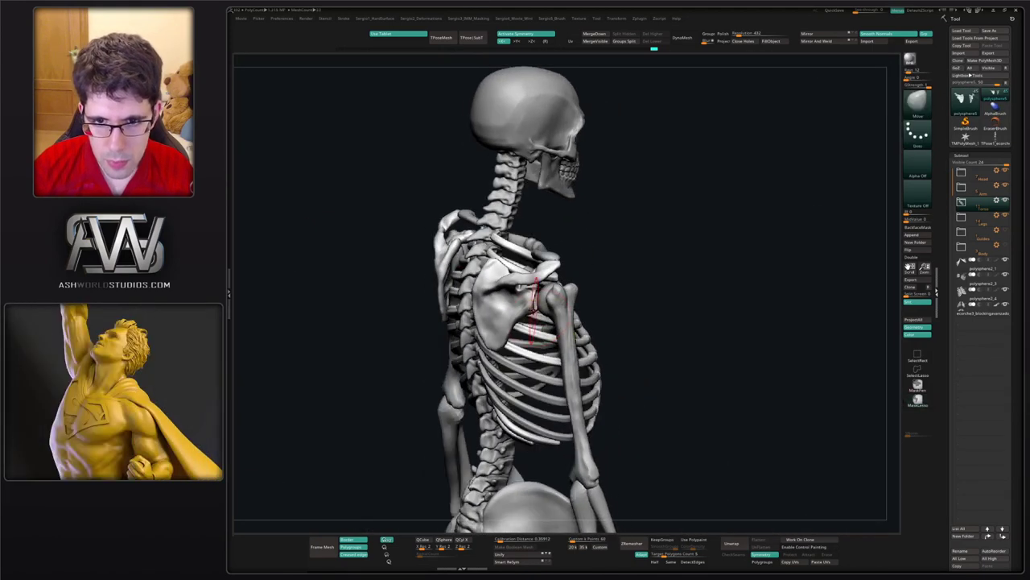
pyautogui.moveTo(535, 296)
pyautogui.mouseDown(button='right')
pyautogui.moveTo(583, 253)
pyautogui.moveTo(548, 259)
pyautogui.moveTo(540, 275)
pyautogui.moveTo(564, 311)
pyautogui.moveTo(531, 330)
pyautogui.mouseUp(button='right')
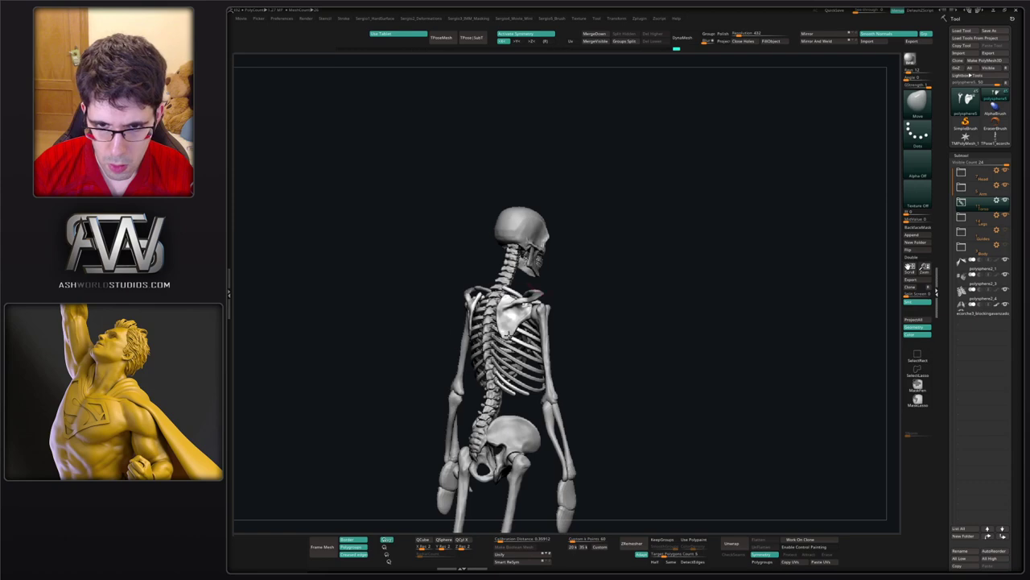
pyautogui.moveTo(508, 334); pyautogui.dragTo(517, 329)
pyautogui.moveTo(591, 315)
pyautogui.mouseDown(button='right')
pyautogui.moveTo(541, 305)
pyautogui.moveTo(575, 309)
pyautogui.mouseUp(button='right')
pyautogui.keyDown('ctrl'); pyautogui.moveTo(601, 319); pyautogui.dragTo(612, 328); pyautogui.keyUp('ctrl')
pyautogui.moveTo(522, 313); pyautogui.dragTo(558, 307, button='right')
pyautogui.moveTo(559, 308)
pyautogui.mouseDown(button='right')
pyautogui.moveTo(551, 298)
pyautogui.moveTo(552, 315)
pyautogui.moveTo(548, 302)
pyautogui.moveTo(554, 316)
pyautogui.moveTo(571, 301)
pyautogui.moveTo(566, 321)
pyautogui.moveTo(555, 302)
pyautogui.moveTo(617, 306)
pyautogui.moveTo(603, 314)
pyautogui.moveTo(594, 408)
pyautogui.moveTo(563, 272)
pyautogui.mouseUp(button='right')
# - Select the humerus and examine how it fits the shoulder and forearm from the back, side and front
pyautogui.keyDown('alt'); pyautogui.click(581, 328); pyautogui.keyUp('alt')
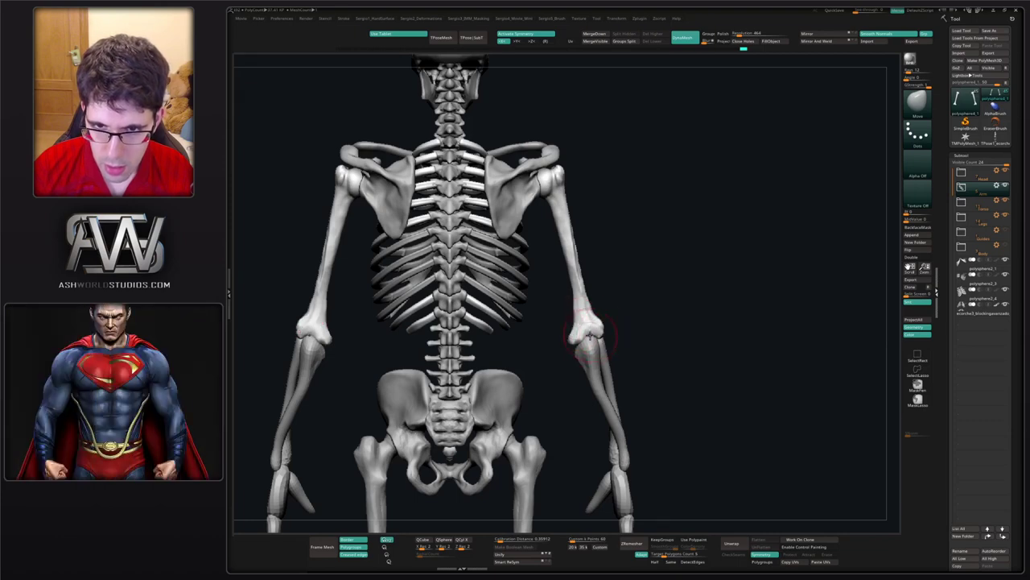
pyautogui.moveTo(605, 341); pyautogui.dragTo(538, 321, button='right')
pyautogui.keyDown('ctrl'); pyautogui.moveTo(588, 299); pyautogui.dragTo(560, 177, button='right'); pyautogui.keyUp('ctrl')
pyautogui.moveTo(552, 242); pyautogui.dragTo(559, 321, button='right')
pyautogui.moveTo(561, 261)
pyautogui.keyDown('alt'); pyautogui.mouseDown(button='right')
pyautogui.moveTo(567, 381)
pyautogui.moveTo(568, 265)
pyautogui.mouseUp(button='right'); pyautogui.keyUp('alt')
pyautogui.keyDown('ctrl'); pyautogui.moveTo(578, 230); pyautogui.dragTo(594, 308, button='right'); pyautogui.keyUp('ctrl')
pyautogui.moveTo(594, 309)
pyautogui.keyDown('ctrl'); pyautogui.mouseDown(button='right')
pyautogui.moveTo(651, 283)
pyautogui.moveTo(584, 307)
pyautogui.mouseUp(button='right'); pyautogui.keyUp('ctrl')
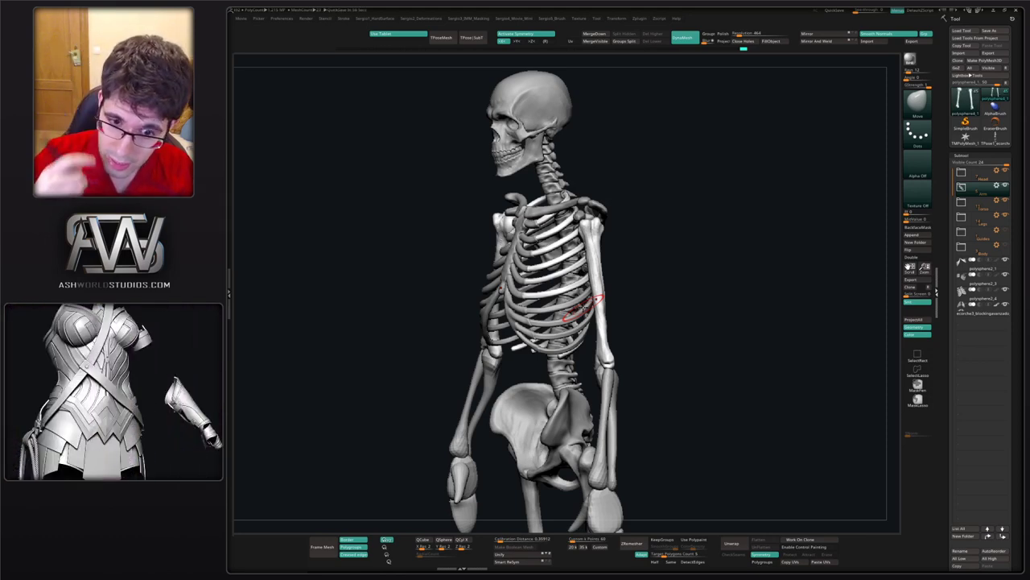
pyautogui.keyDown('alt'); pyautogui.moveTo(742, 389); pyautogui.dragTo(682, 335, button='right'); pyautogui.keyUp('alt')
pyautogui.keyDown('ctrl'); pyautogui.moveTo(612, 282); pyautogui.dragTo(604, 315, button='right'); pyautogui.keyUp('ctrl')
pyautogui.moveTo(604, 314)
pyautogui.keyDown('ctrl'); pyautogui.mouseDown(button='right')
pyautogui.moveTo(581, 290)
pyautogui.moveTo(581, 262)
pyautogui.mouseUp(button='right'); pyautogui.keyUp('ctrl')
pyautogui.moveTo(652, 249)
pyautogui.mouseDown(button='right')
pyautogui.moveTo(596, 256)
pyautogui.moveTo(646, 262)
pyautogui.moveTo(596, 275)
pyautogui.moveTo(609, 295)
pyautogui.mouseUp(button='right')
pyautogui.keyDown('ctrl'); pyautogui.moveTo(609, 295); pyautogui.dragTo(616, 325, button='right'); pyautogui.keyUp('ctrl')
pyautogui.moveTo(617, 325); pyautogui.dragTo(572, 294, button='right')
pyautogui.keyDown('shift'); pyautogui.moveTo(572, 294); pyautogui.dragTo(696, 325, button='right'); pyautogui.keyUp('shift')
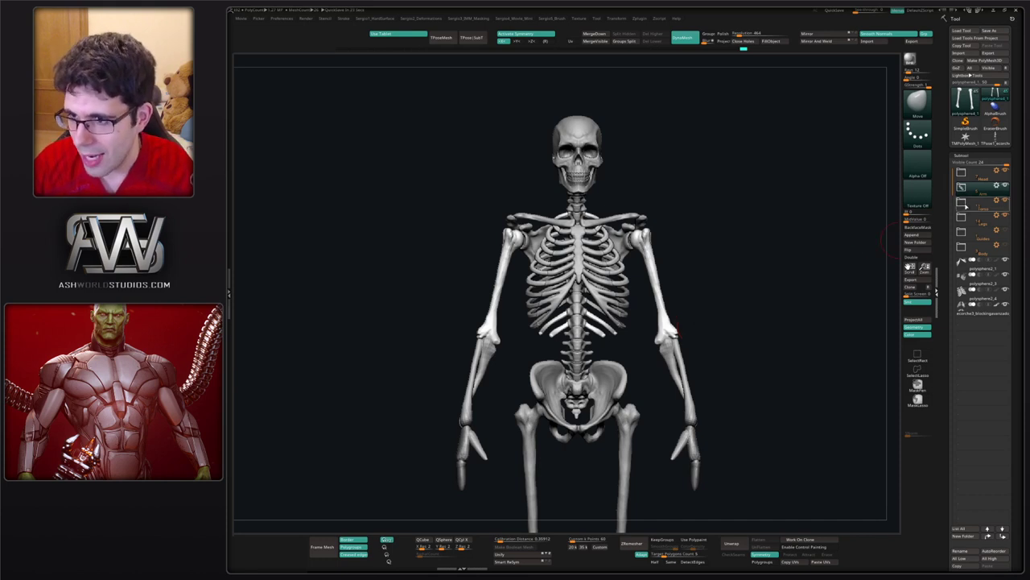
# - Show the body mesh over the skeleton and select it in side view
pyautogui.click(998, 239)
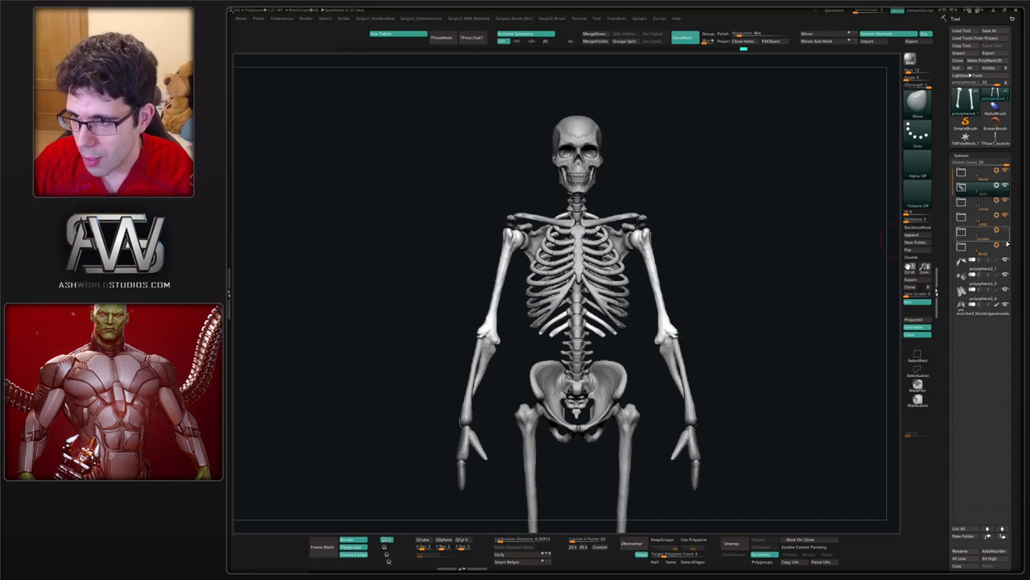
pyautogui.click(1005, 245)
pyautogui.click(989, 256)
pyautogui.moveTo(781, 345); pyautogui.dragTo(617, 341)
pyautogui.keyDown('alt'); pyautogui.click(613, 331); pyautogui.keyUp('alt')
# - Shift the body mesh slightly backward along its depth axis with the Move gizmo
pyautogui.press('w')
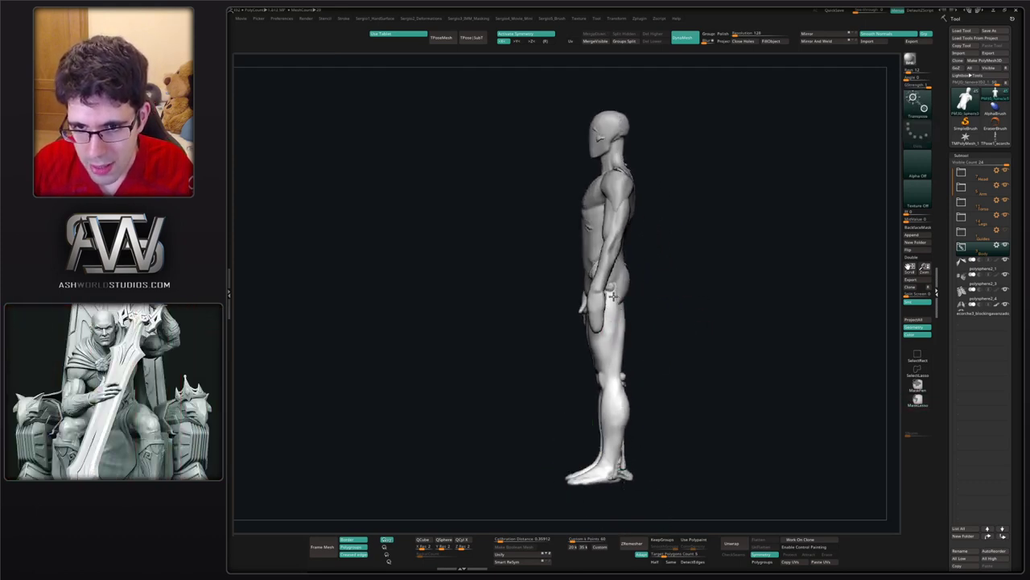
pyautogui.keyDown('alt'); pyautogui.click(614, 295); pyautogui.keyUp('alt')
pyautogui.moveTo(648, 291); pyautogui.dragTo(652, 288)
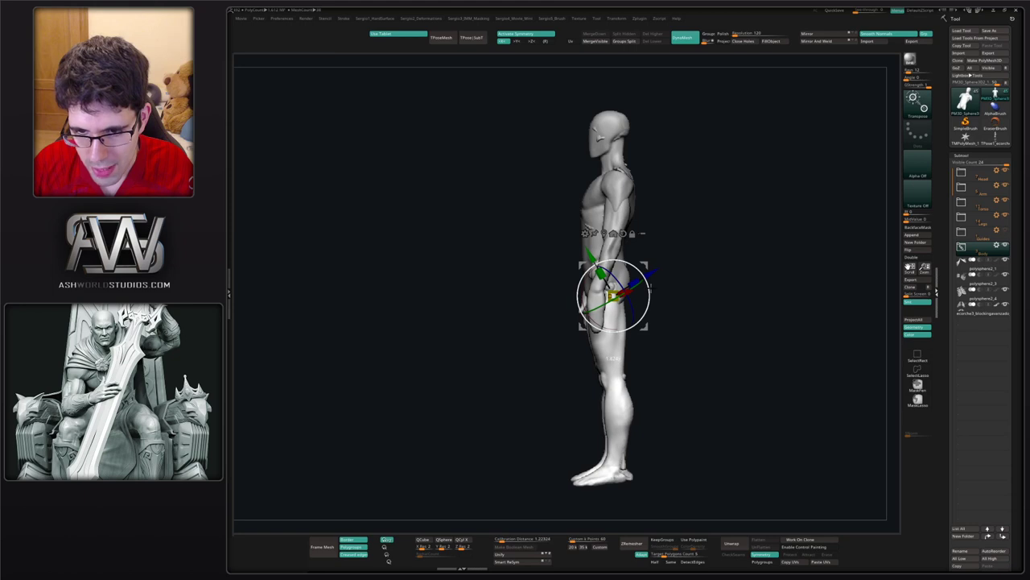
# - Leave the gizmo, switch to the Move brush and select the torso mesh in back view
pyautogui.press('q')
pyautogui.moveTo(643, 451)
pyautogui.keyDown('alt'); pyautogui.mouseDown()
pyautogui.moveTo(600, 373)
pyautogui.moveTo(633, 388)
pyautogui.moveTo(534, 411)
pyautogui.mouseUp(); pyautogui.keyUp('alt')
pyautogui.press('s')
pyautogui.keyDown('alt'); pyautogui.click(594, 396); pyautogui.keyUp('alt')
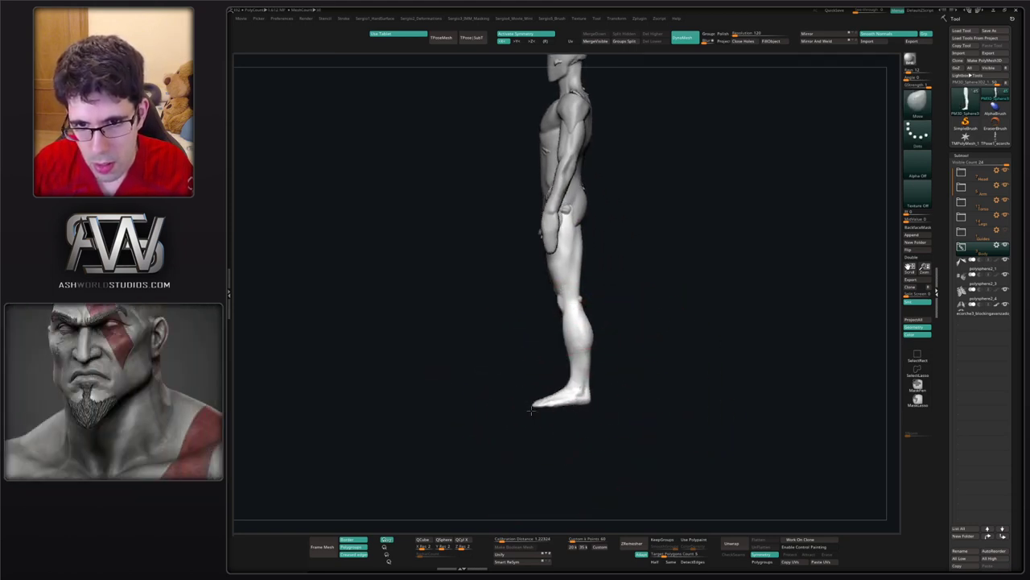
pyautogui.moveTo(605, 270)
pyautogui.keyDown('alt'); pyautogui.mouseDown()
pyautogui.moveTo(598, 359)
pyautogui.moveTo(623, 362)
pyautogui.moveTo(619, 402)
pyautogui.mouseUp(); pyautogui.keyUp('alt')
pyautogui.moveTo(563, 351)
pyautogui.mouseDown()
pyautogui.moveTo(614, 342)
pyautogui.moveTo(515, 349)
pyautogui.mouseUp()
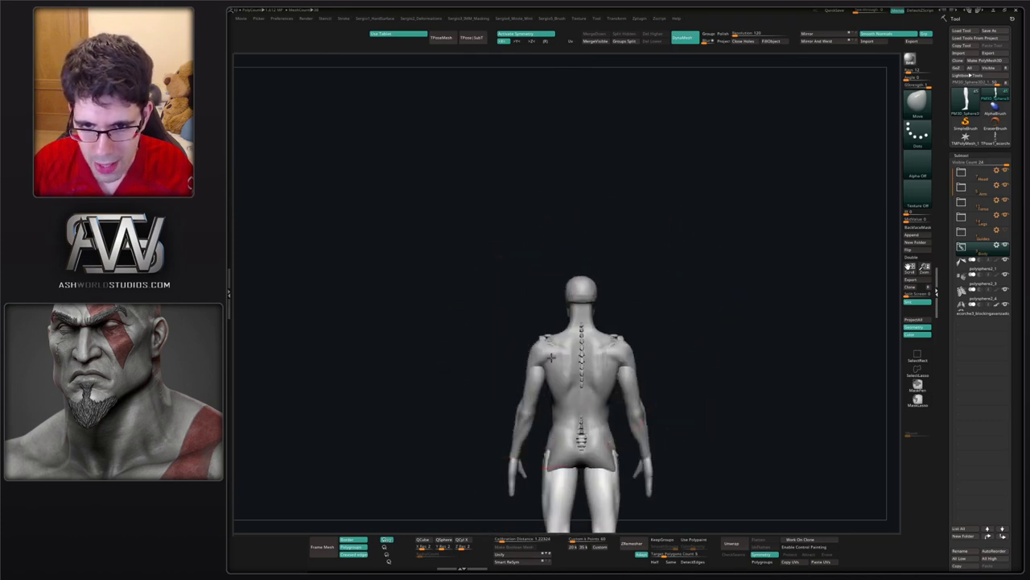
pyautogui.keyDown('alt'); pyautogui.click(543, 341); pyautogui.keyUp('alt')
pyautogui.hotkey('ctrl', 'z')
# - Reduce the Move brush size and adjust the torso mesh around the shoulders from the back and front
pyautogui.press('[')
pyautogui.press('[')
pyautogui.press('[')
pyautogui.press('[')
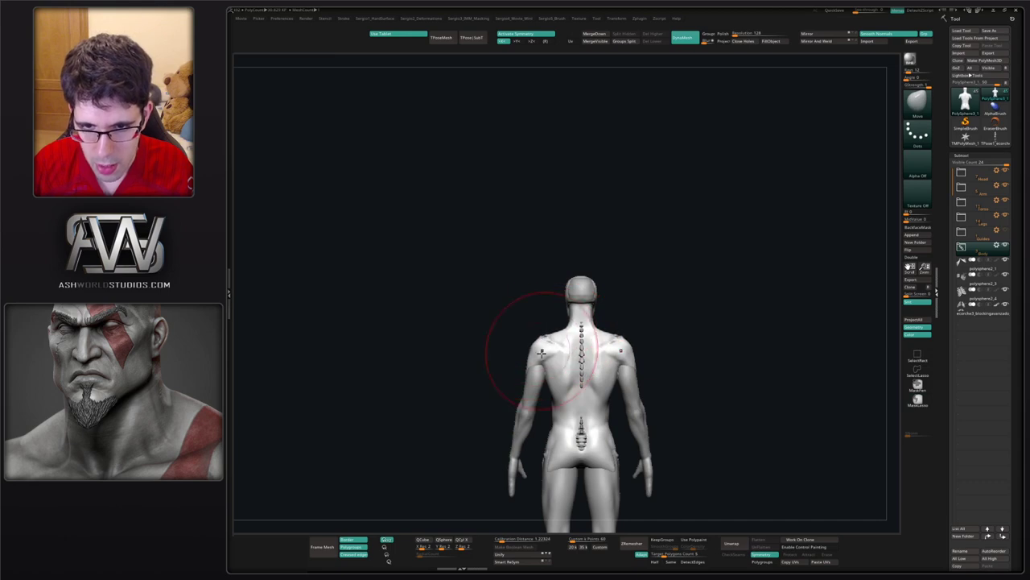
pyautogui.moveTo(518, 345); pyautogui.dragTo(621, 375)
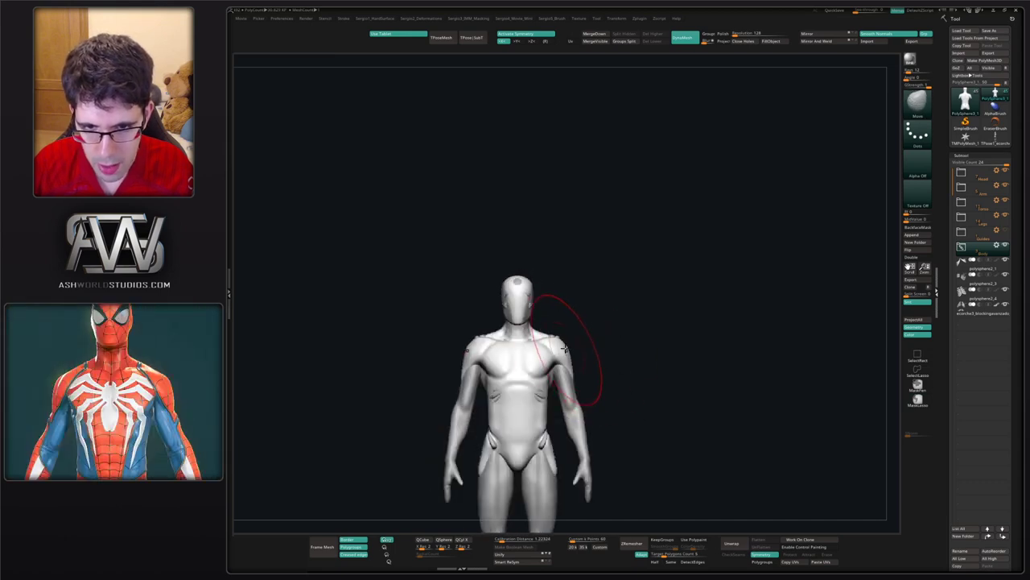
pyautogui.moveTo(579, 332); pyautogui.dragTo(596, 294)
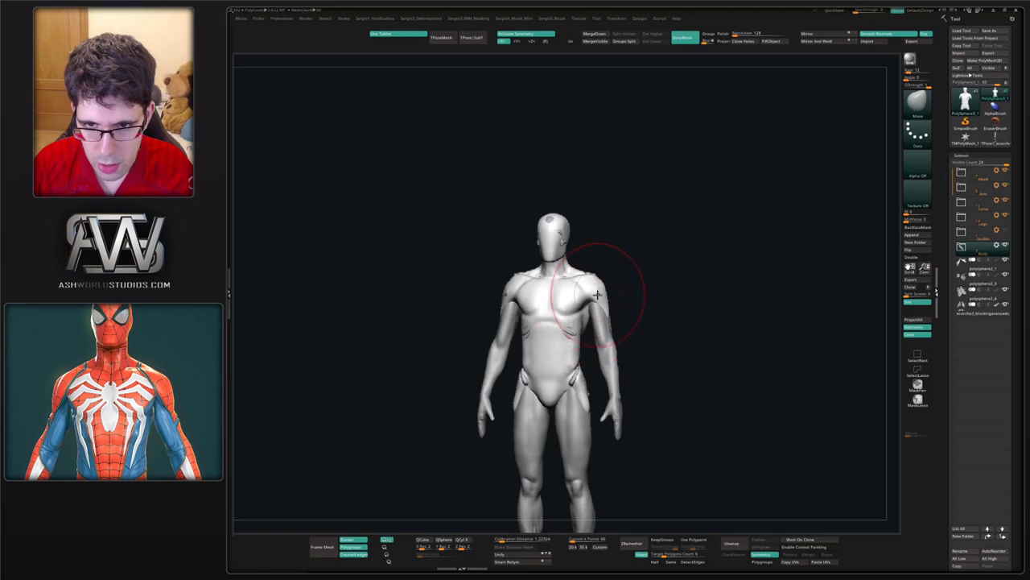
# - Reshape the torso mesh around the front of the pelvis and the outer hips with the Move brush
pyautogui.keyDown('ctrl'); pyautogui.moveTo(600, 318); pyautogui.dragTo(608, 302, button='right'); pyautogui.keyUp('ctrl')
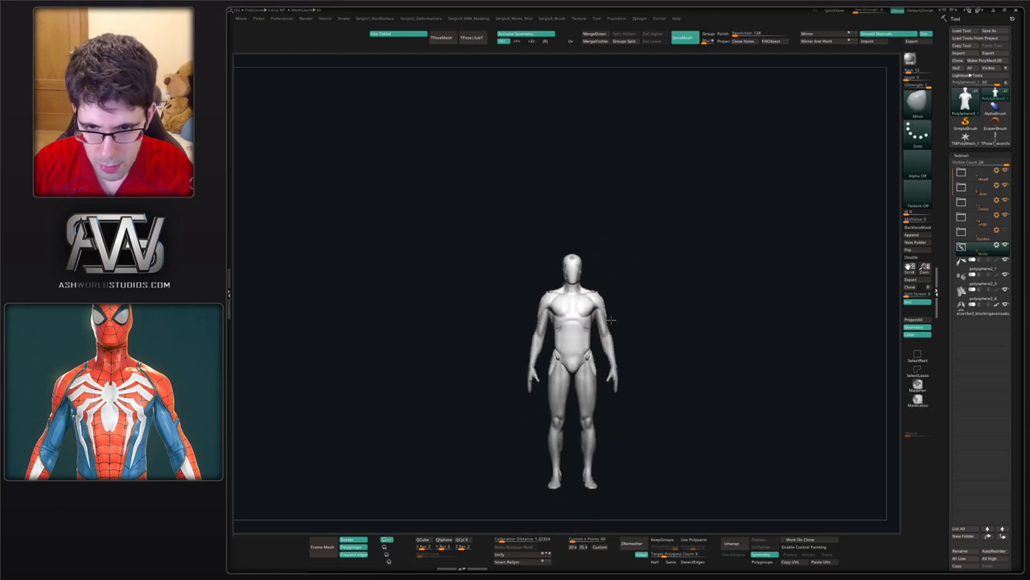
pyautogui.keyDown('alt'); pyautogui.moveTo(613, 339); pyautogui.dragTo(590, 338, button='right'); pyautogui.keyUp('alt')
pyautogui.moveTo(590, 338); pyautogui.dragTo(535, 317, button='right')
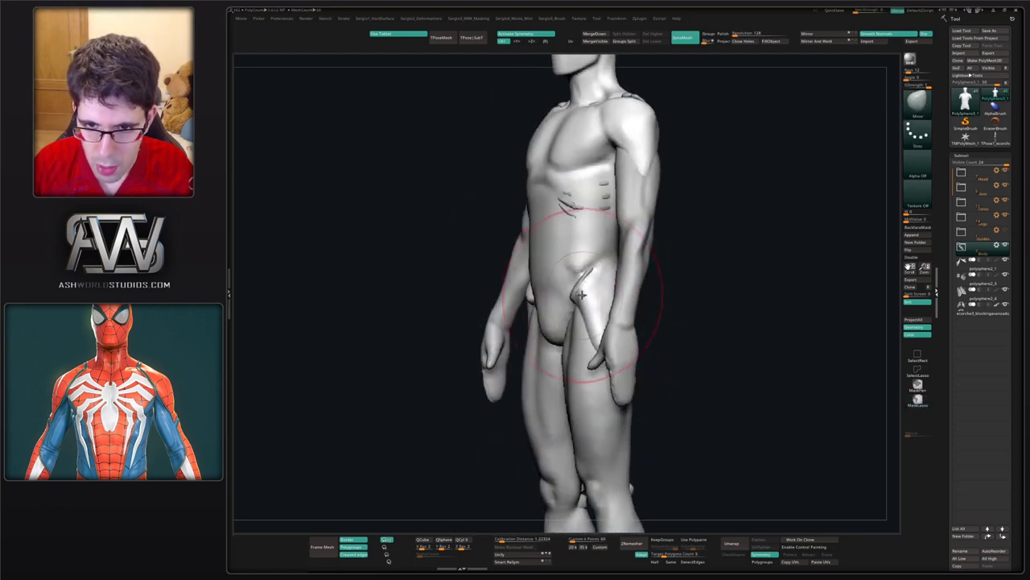
pyautogui.moveTo(561, 285); pyautogui.dragTo(572, 287, button='right')
pyautogui.moveTo(573, 287)
pyautogui.mouseDown()
pyautogui.moveTo(575, 297)
pyautogui.moveTo(565, 291)
pyautogui.mouseUp()
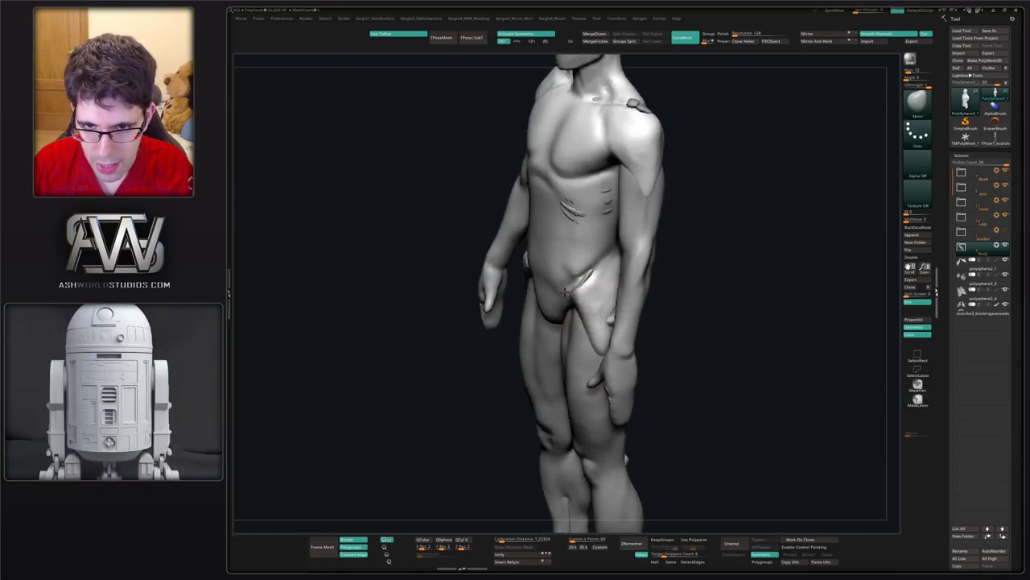
pyautogui.moveTo(565, 295); pyautogui.dragTo(608, 302, button='right')
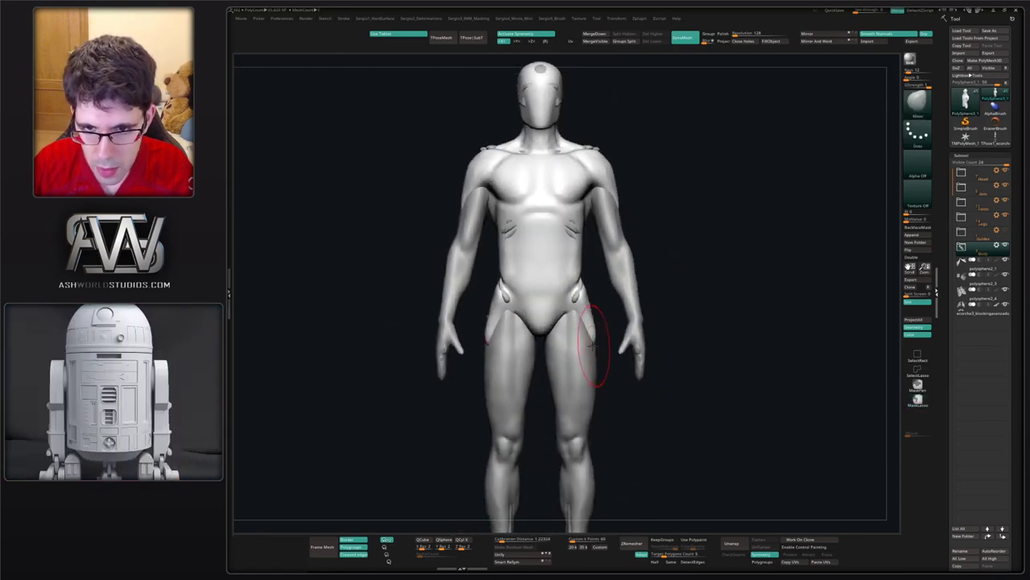
pyautogui.moveTo(595, 344); pyautogui.dragTo(578, 345)
# - Pull the torso mesh's lower back outward over the sacrum with the Move brush
pyautogui.keyDown('ctrl'); pyautogui.moveTo(624, 323); pyautogui.dragTo(649, 269, button='right'); pyautogui.keyUp('ctrl')
pyautogui.moveTo(648, 269)
pyautogui.mouseDown(button='right')
pyautogui.moveTo(730, 263)
pyautogui.moveTo(719, 310)
pyautogui.mouseUp(button='right')
pyautogui.keyDown('alt'); pyautogui.moveTo(719, 310); pyautogui.dragTo(702, 367, button='right'); pyautogui.keyUp('alt')
pyautogui.moveTo(702, 367)
pyautogui.mouseDown(button='right')
pyautogui.moveTo(643, 368)
pyautogui.moveTo(583, 398)
pyautogui.mouseUp(button='right')
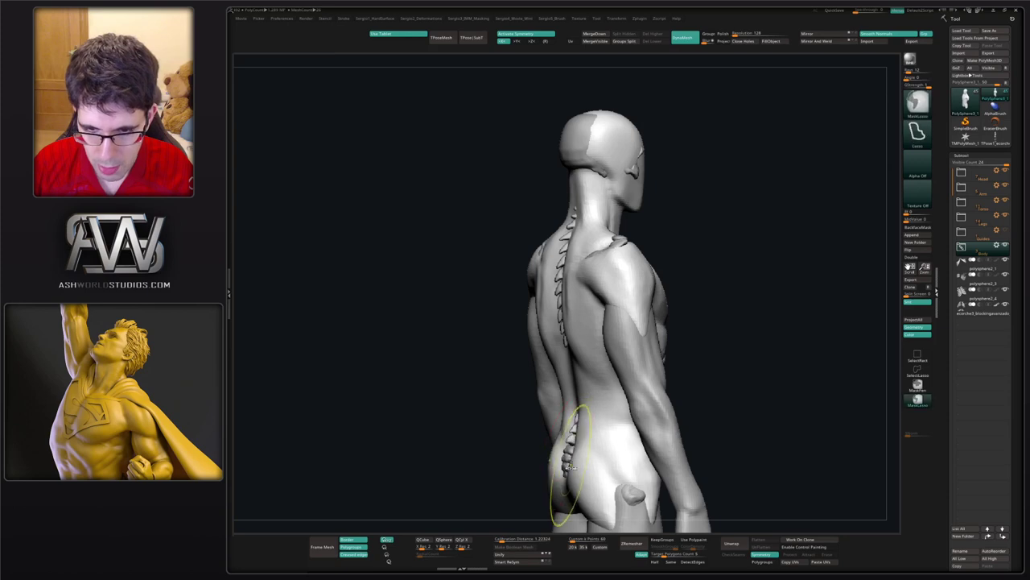
pyautogui.keyDown('ctrl'); pyautogui.moveTo(567, 497); pyautogui.dragTo(592, 456, button='right'); pyautogui.keyUp('ctrl')
pyautogui.moveTo(591, 456); pyautogui.dragTo(567, 454, button='right')
pyautogui.moveTo(581, 465); pyautogui.dragTo(573, 463)
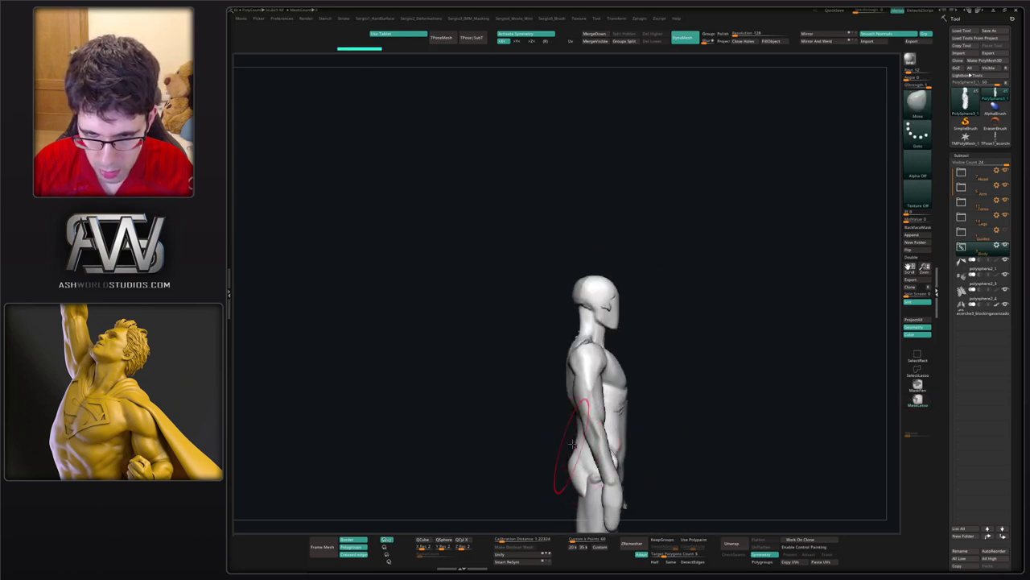
# - Pull the torso's back surface out along the spine to cover the vertebrae and adjust the sides of the waist
pyautogui.moveTo(542, 445); pyautogui.dragTo(574, 434, button='right')
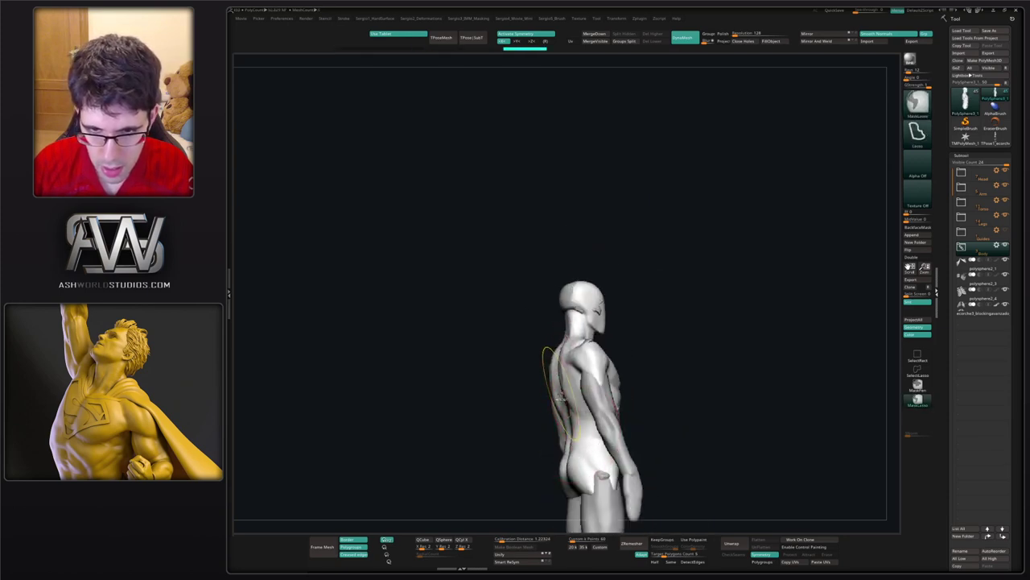
pyautogui.moveTo(559, 395)
pyautogui.mouseDown(button='right')
pyautogui.moveTo(547, 408)
pyautogui.moveTo(574, 399)
pyautogui.moveTo(557, 380)
pyautogui.moveTo(564, 386)
pyautogui.mouseUp(button='right')
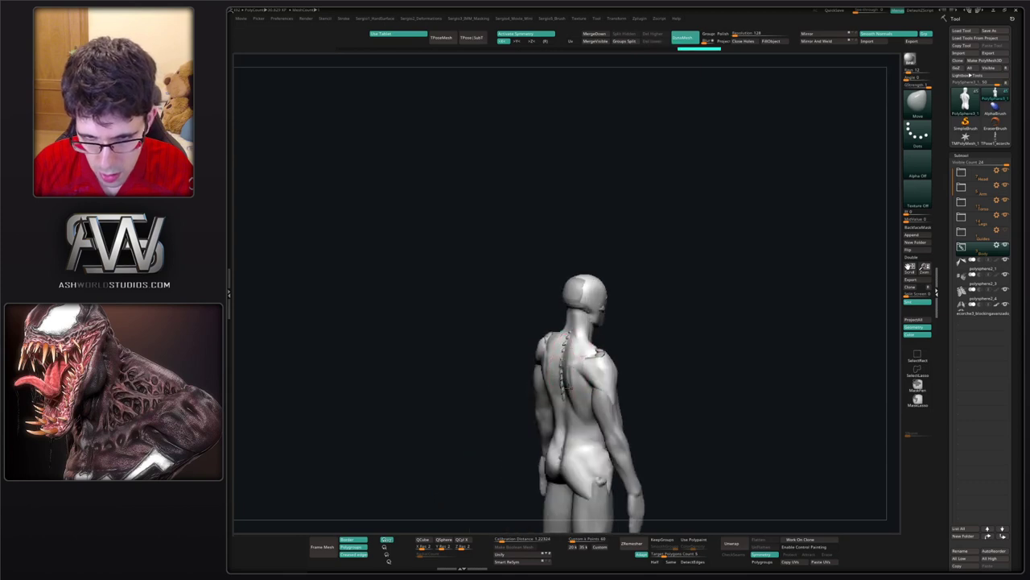
pyautogui.moveTo(569, 384); pyautogui.dragTo(566, 390)
pyautogui.moveTo(568, 352); pyautogui.dragTo(566, 335)
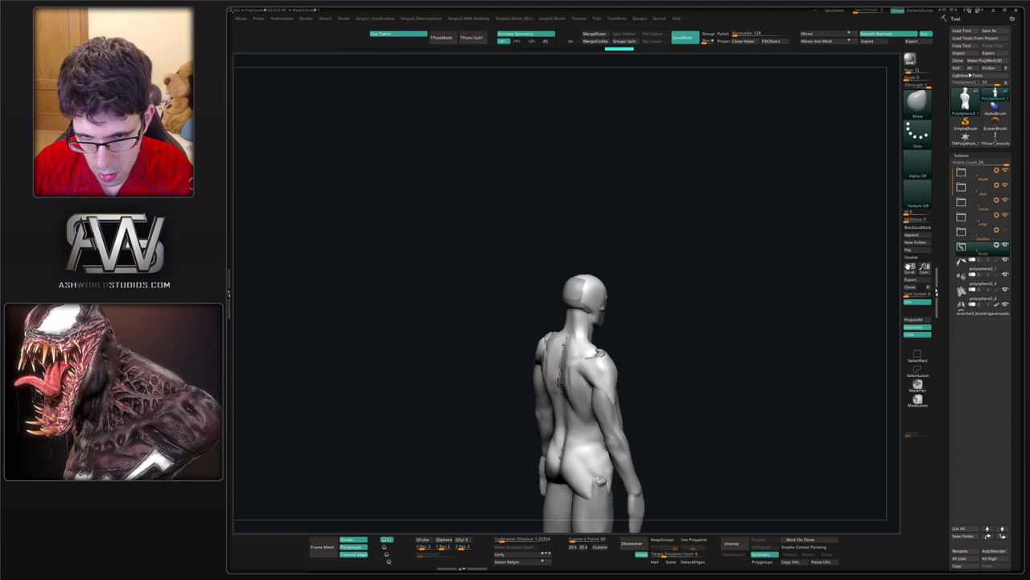
pyautogui.moveTo(561, 382)
pyautogui.mouseDown(button='right')
pyautogui.moveTo(595, 381)
pyautogui.moveTo(581, 383)
pyautogui.mouseUp(button='right')
pyautogui.keyDown('alt'); pyautogui.moveTo(581, 383); pyautogui.dragTo(582, 343, button='right'); pyautogui.keyUp('alt')
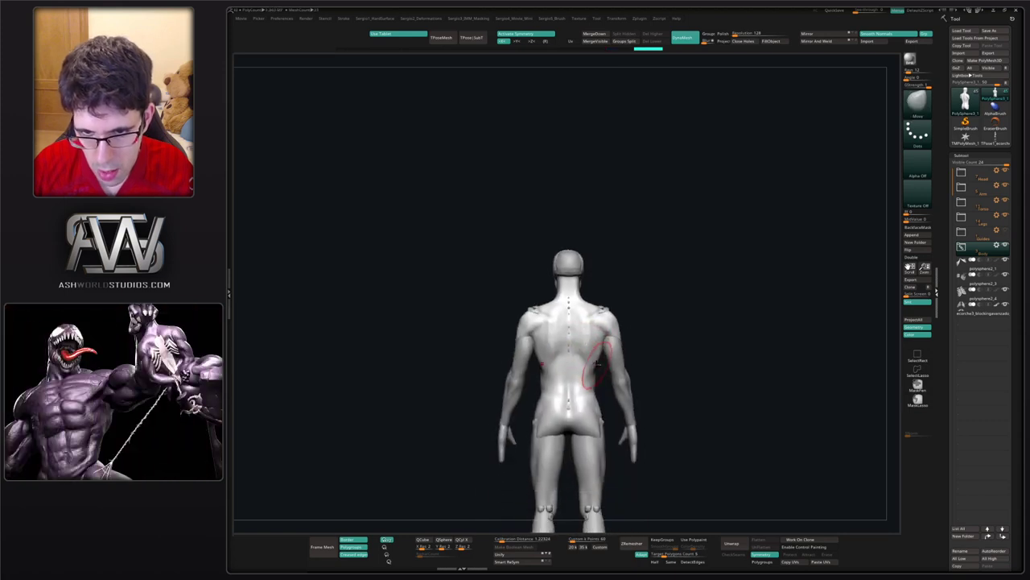
pyautogui.moveTo(593, 365); pyautogui.dragTo(591, 360)
# - Select the legs mesh and reshape the knees and lower legs around the bones with the Move brush
pyautogui.moveTo(592, 364)
pyautogui.mouseDown(button='right')
pyautogui.moveTo(612, 379)
pyautogui.moveTo(604, 330)
pyautogui.moveTo(591, 449)
pyautogui.moveTo(567, 407)
pyautogui.moveTo(590, 408)
pyautogui.mouseUp(button='right')
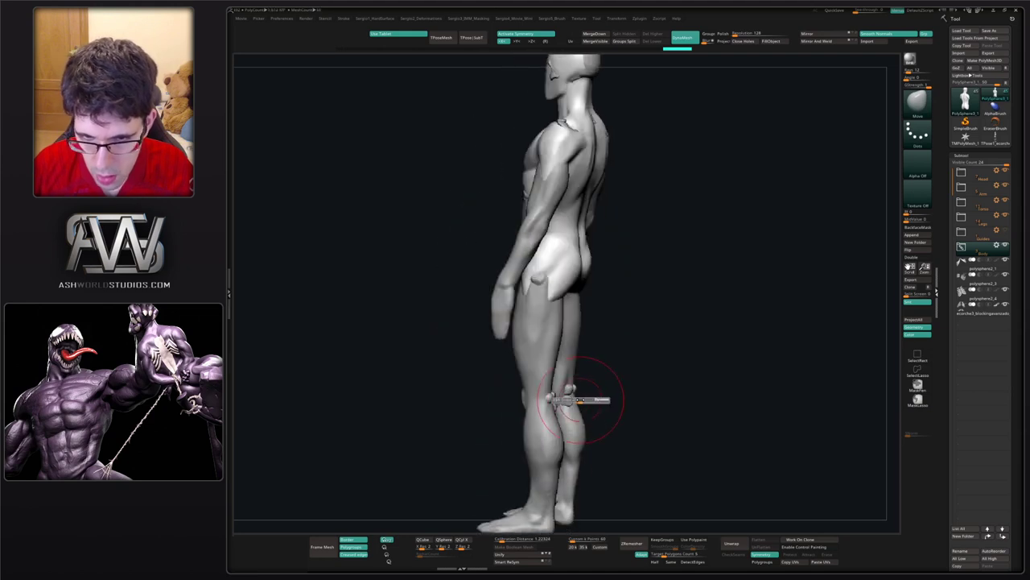
pyautogui.keyDown('alt'); pyautogui.click(574, 401); pyautogui.keyUp('alt')
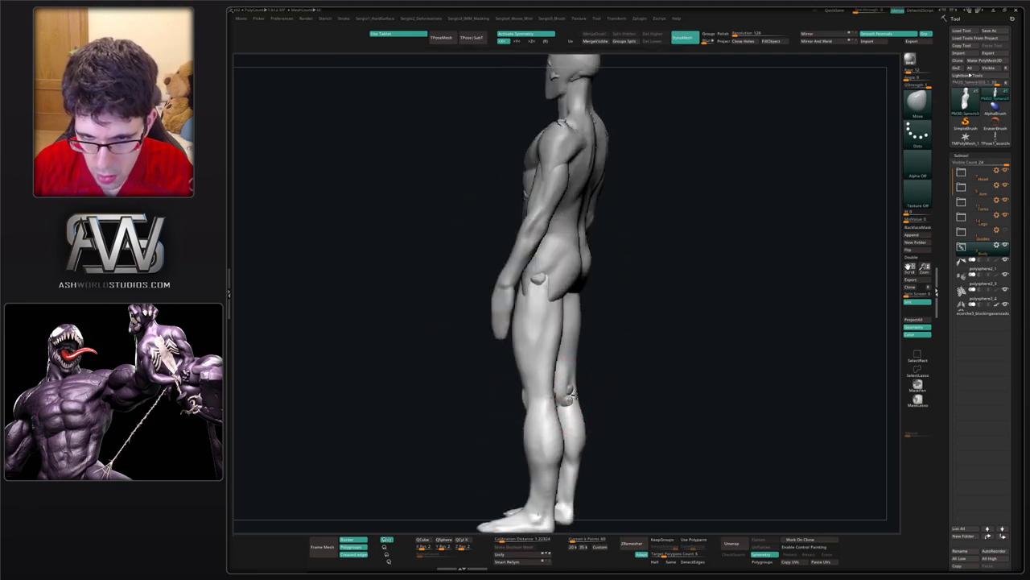
pyautogui.moveTo(574, 399); pyautogui.dragTo(540, 413, button='right')
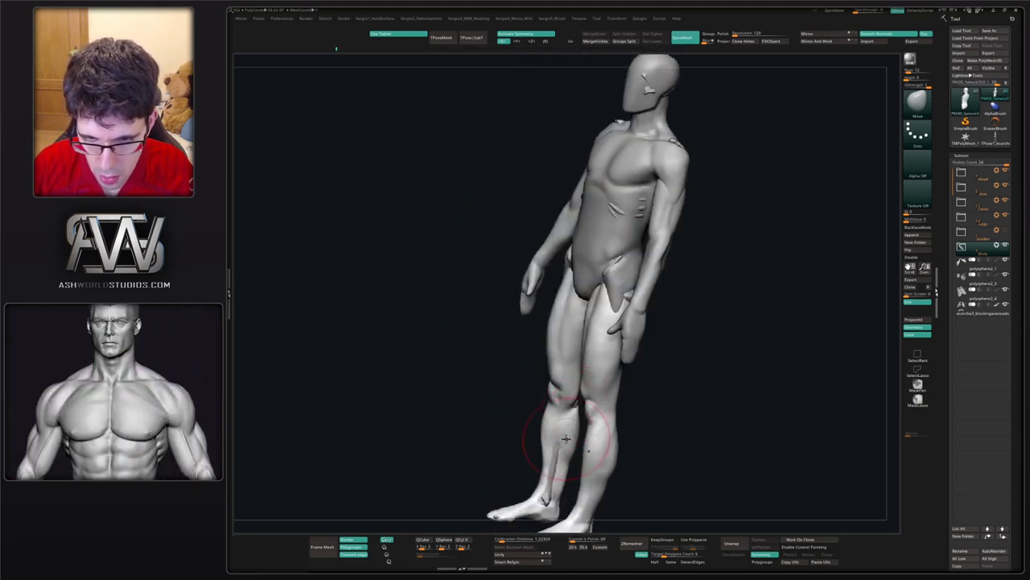
pyautogui.moveTo(549, 434); pyautogui.dragTo(551, 435)
pyautogui.moveTo(550, 434)
pyautogui.mouseDown(button='right')
pyautogui.moveTo(568, 425)
pyautogui.moveTo(620, 442)
pyautogui.mouseUp(button='right')
pyautogui.moveTo(619, 434); pyautogui.dragTo(612, 438)
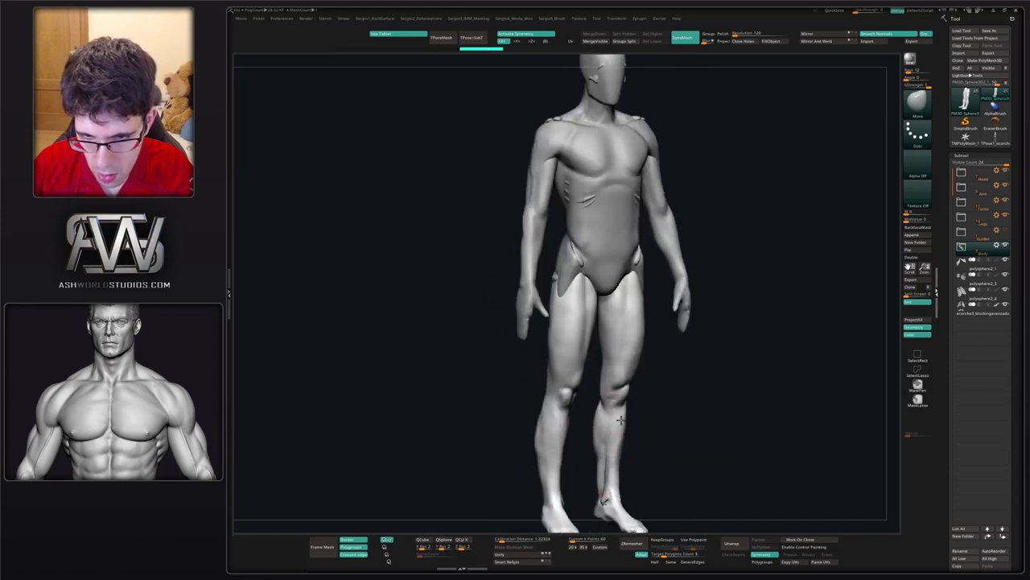
pyautogui.moveTo(623, 448); pyautogui.dragTo(587, 435, button='right')
pyautogui.moveTo(622, 435); pyautogui.dragTo(616, 435)
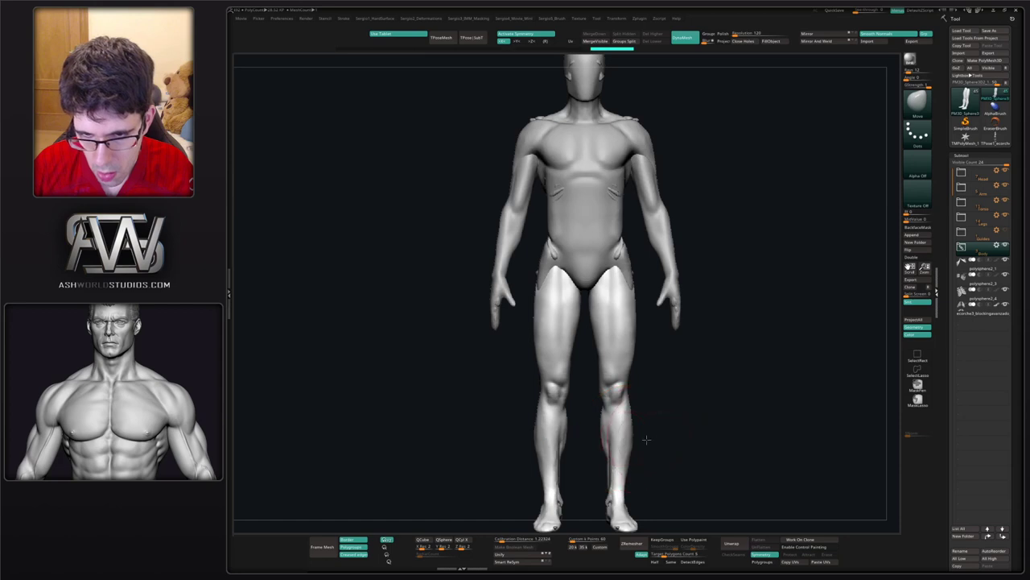
# - Examine the fit of the whole body mesh over the skeleton from the back, front and three-quarter angles
pyautogui.moveTo(622, 438); pyautogui.dragTo(610, 368, button='right')
pyautogui.moveTo(620, 379); pyautogui.dragTo(670, 372)
pyautogui.keyDown('ctrl'); pyautogui.moveTo(670, 378); pyautogui.dragTo(639, 364, button='right'); pyautogui.keyUp('ctrl')
pyautogui.keyDown('alt'); pyautogui.moveTo(672, 426); pyautogui.dragTo(646, 397, button='right'); pyautogui.keyUp('alt')
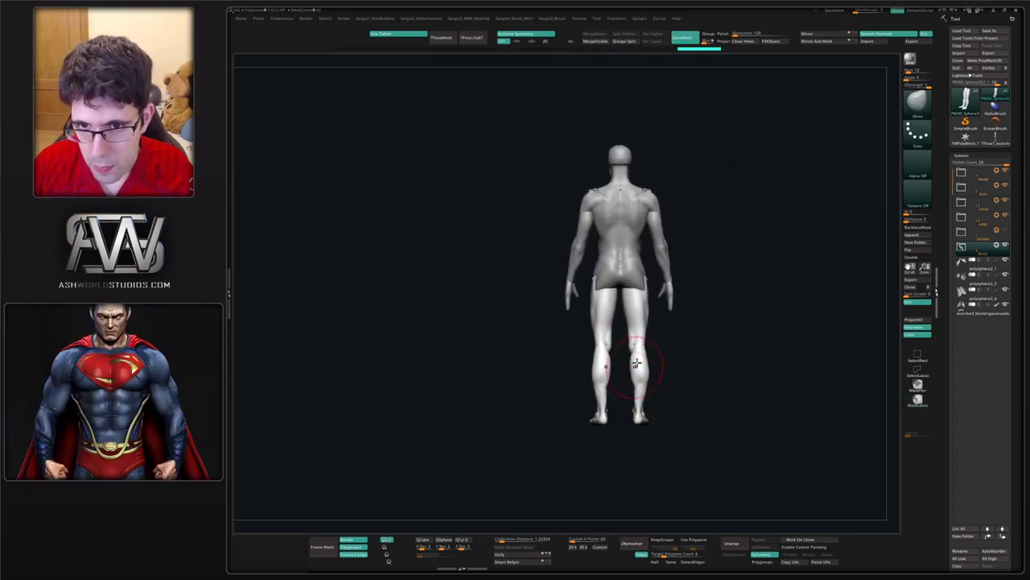
pyautogui.moveTo(698, 341)
pyautogui.mouseDown(button='right')
pyautogui.moveTo(598, 333)
pyautogui.moveTo(662, 333)
pyautogui.moveTo(619, 320)
pyautogui.moveTo(681, 283)
pyautogui.mouseUp(button='right')
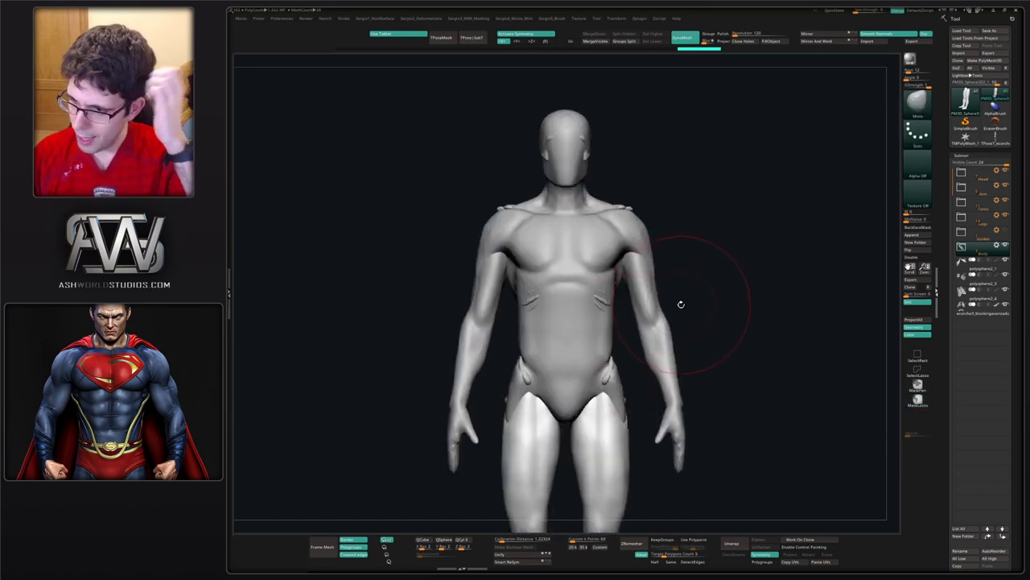
pyautogui.moveTo(712, 325)
pyautogui.mouseDown(button='right')
pyautogui.moveTo(621, 345)
pyautogui.moveTo(627, 314)
pyautogui.mouseUp(button='right')
pyautogui.moveTo(675, 284)
pyautogui.mouseDown(button='right')
pyautogui.moveTo(692, 303)
pyautogui.moveTo(649, 231)
pyautogui.moveTo(628, 274)
pyautogui.moveTo(657, 239)
pyautogui.mouseUp(button='right')
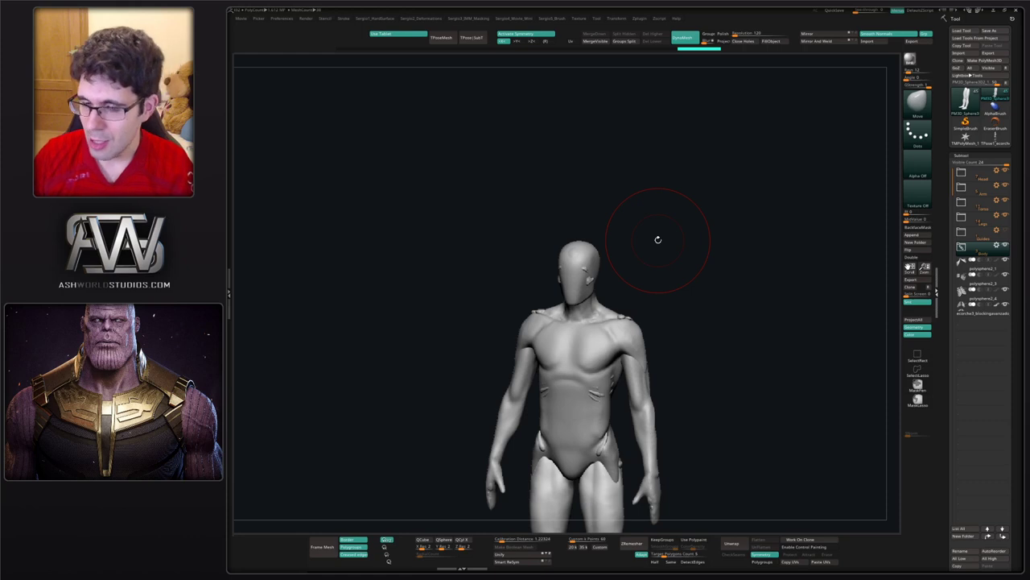